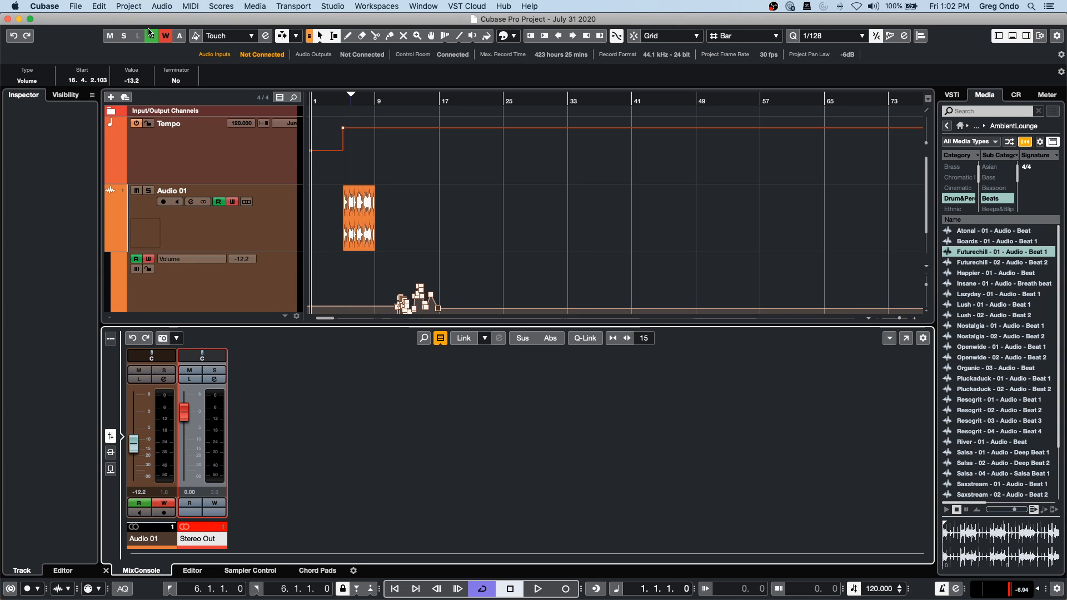
Hide the automation lane of the Audio 01 track and save the project.
click(112, 248)
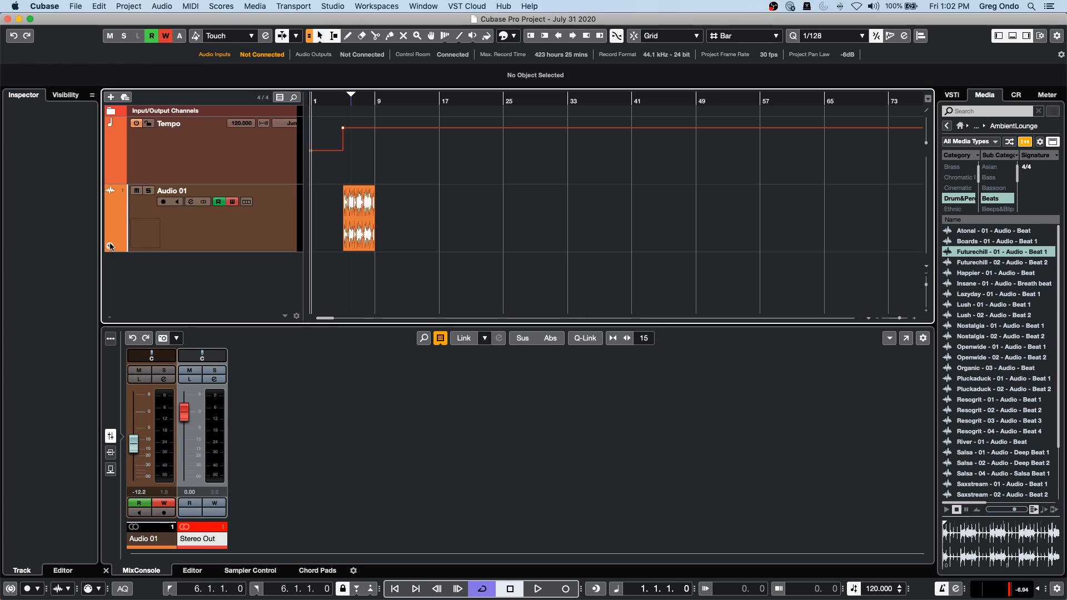
click(76, 6)
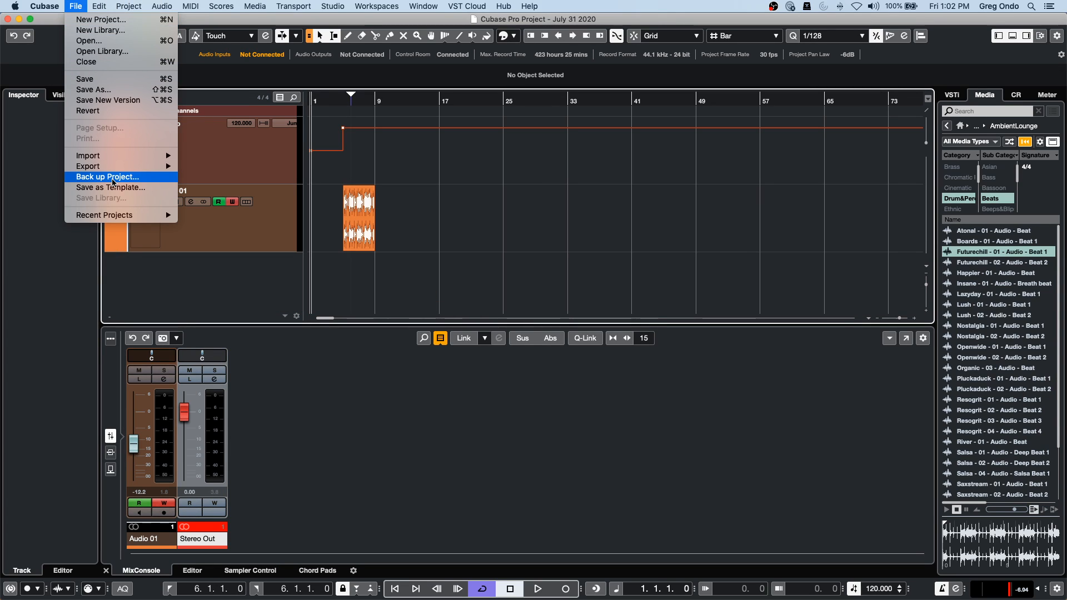
mouse_move(113, 166)
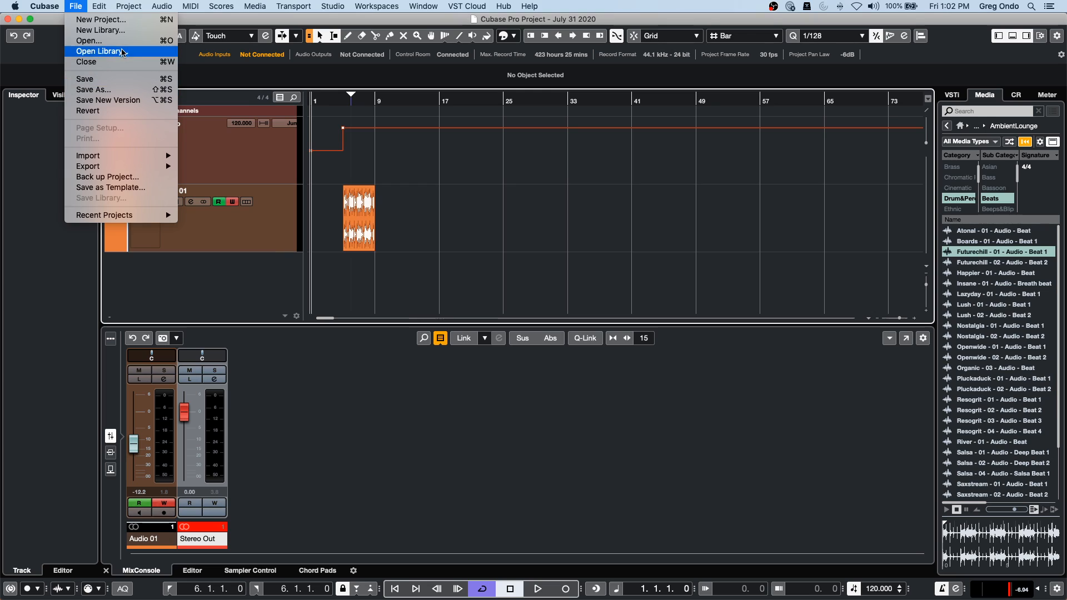
click(119, 79)
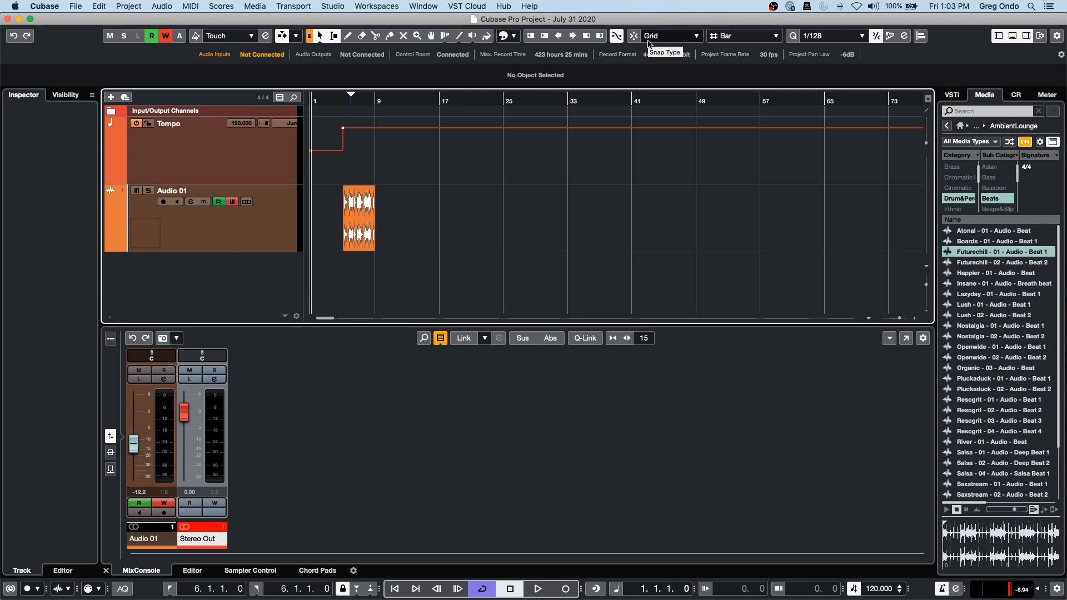
Add Backbone as a rack instrument and create a MIDI track assigned to it.
click(1004, 199)
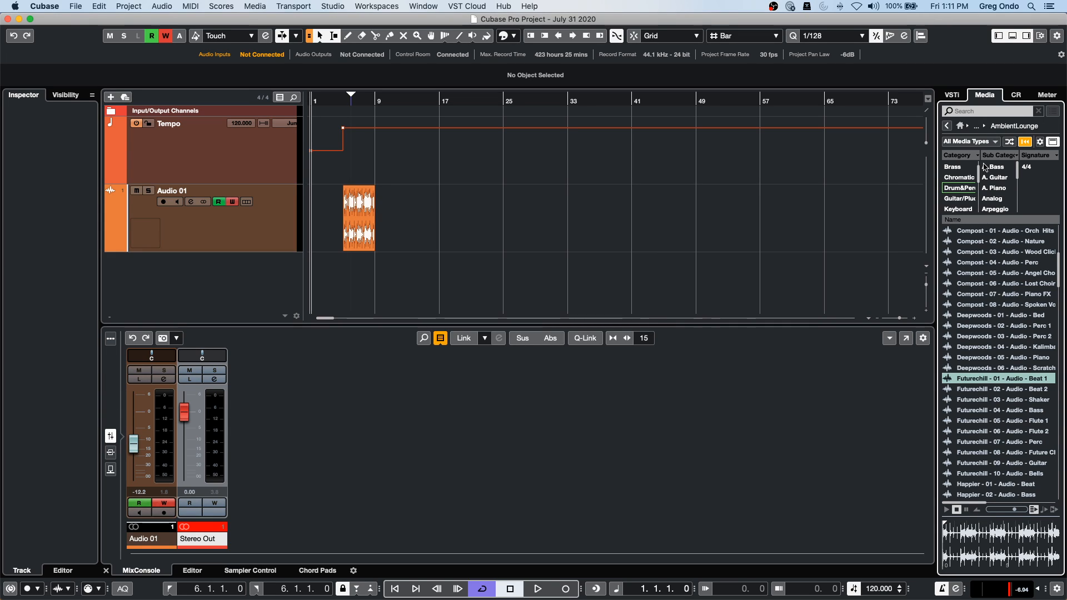
click(952, 95)
click(1027, 139)
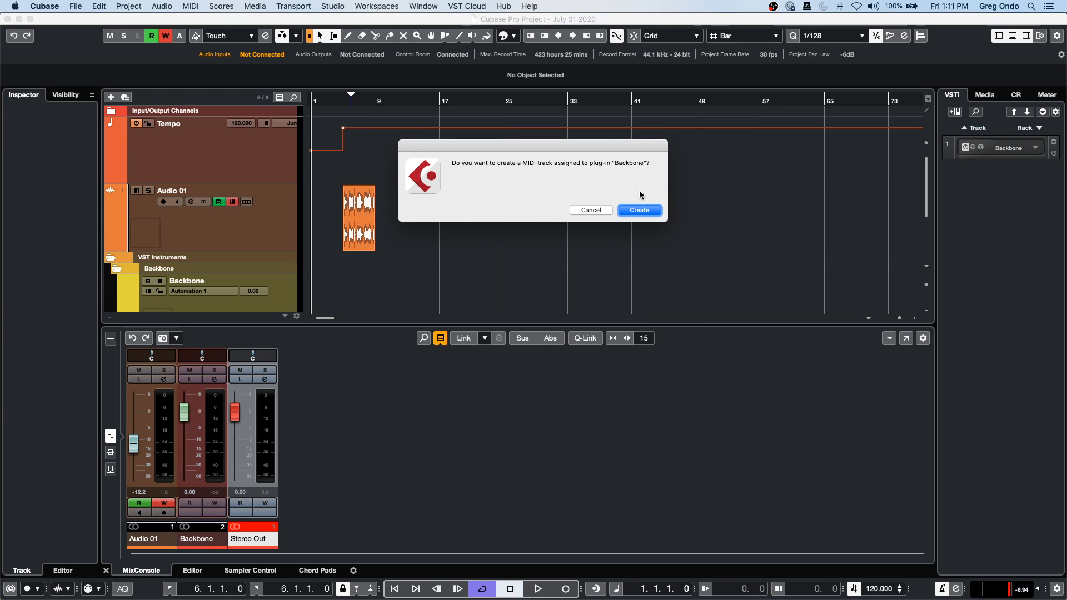
key(Return)
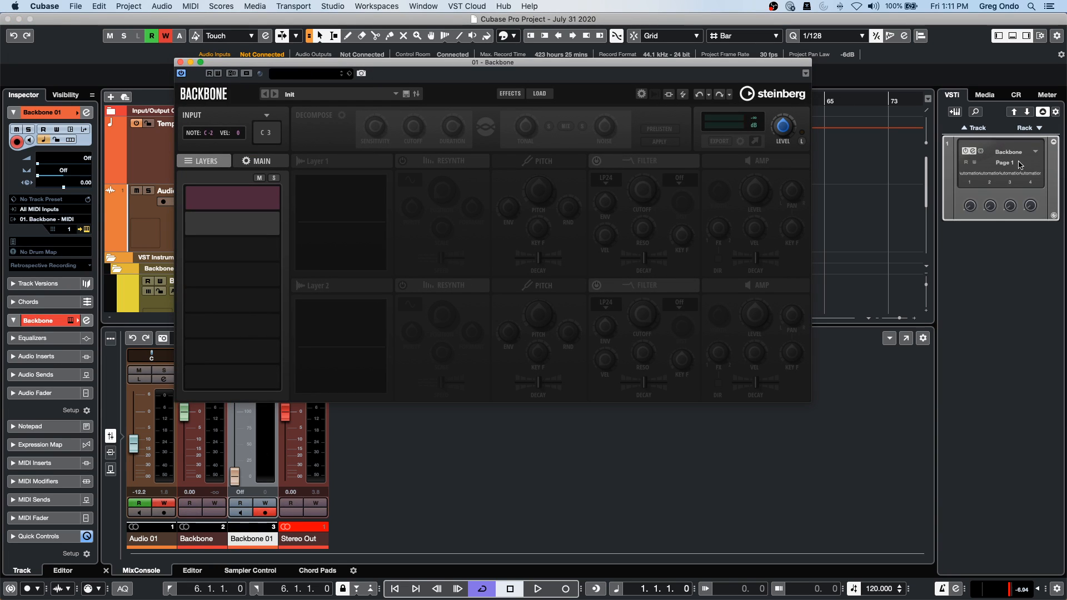
Add one Retrologue instrument track routed to Stereo Out and close its plug-in window.
click(965, 129)
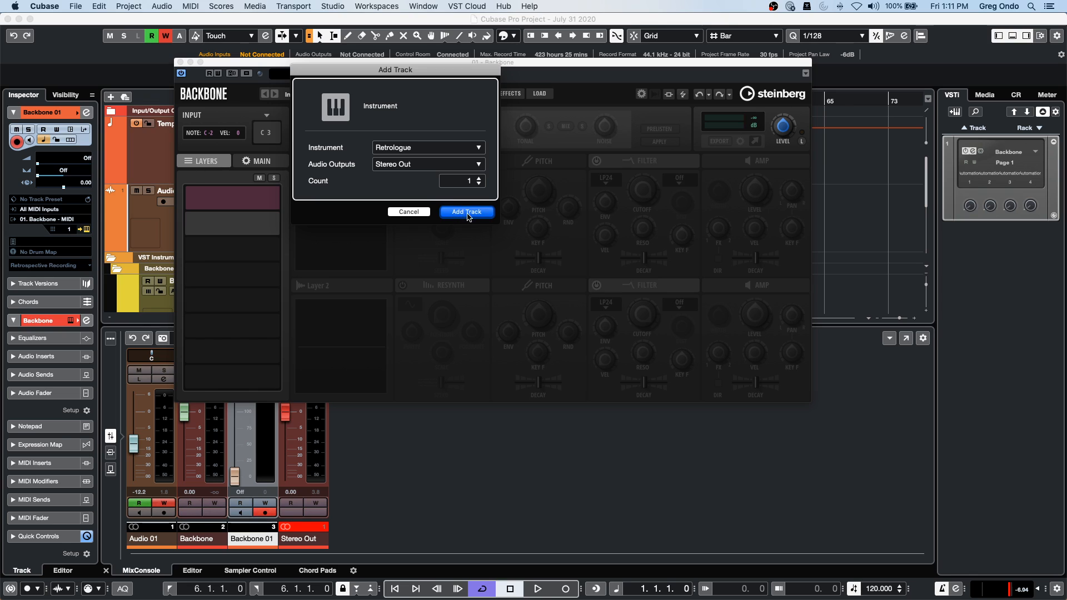
key(Return)
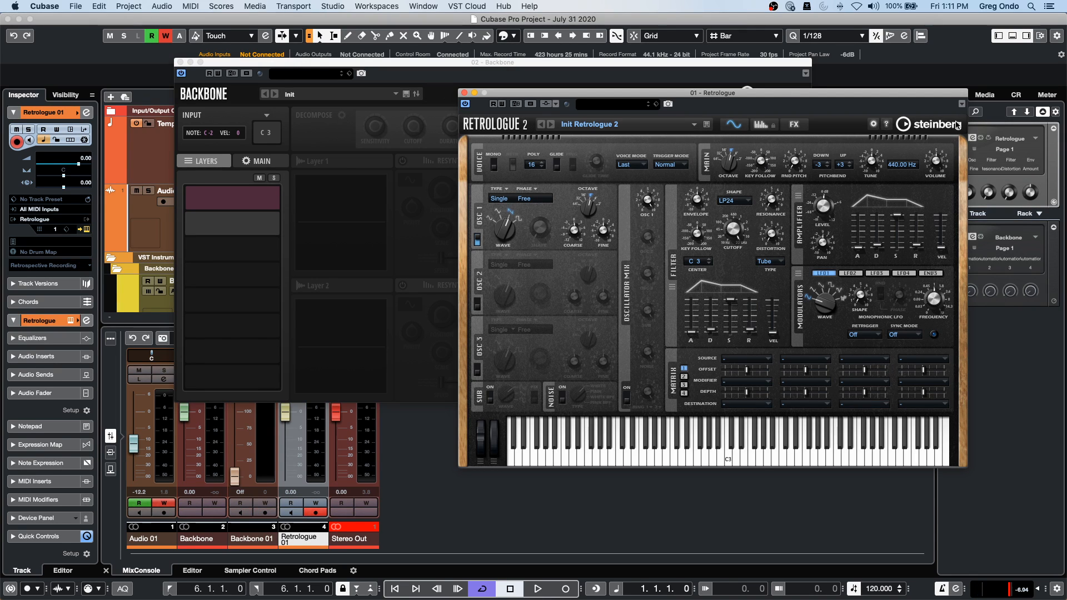
click(464, 92)
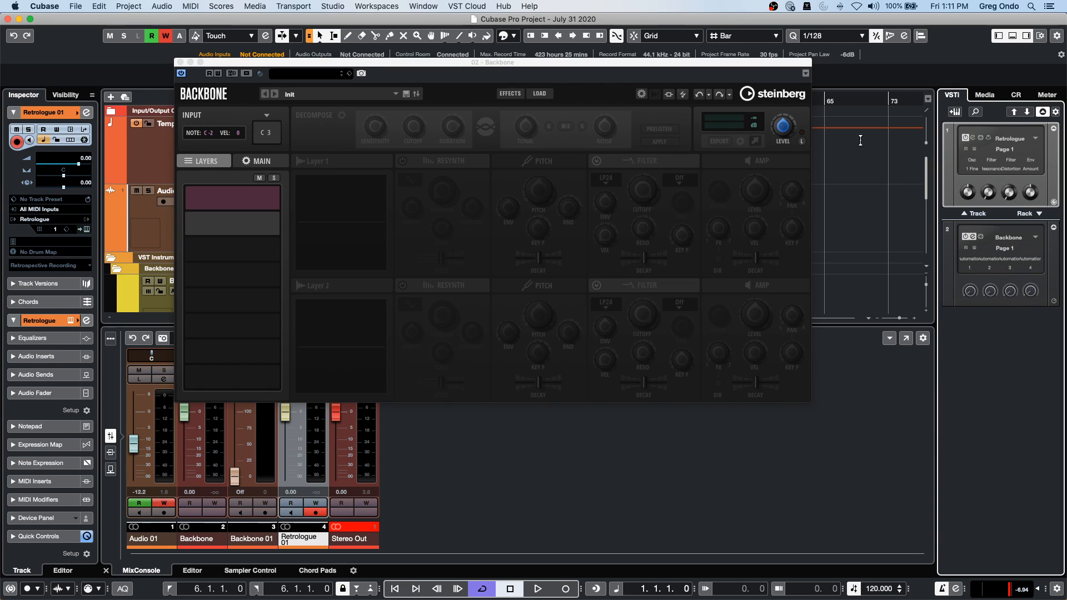
Add a second Retrologue instrument track routed to Stereo Out and close the remaining plug-in windows.
click(971, 216)
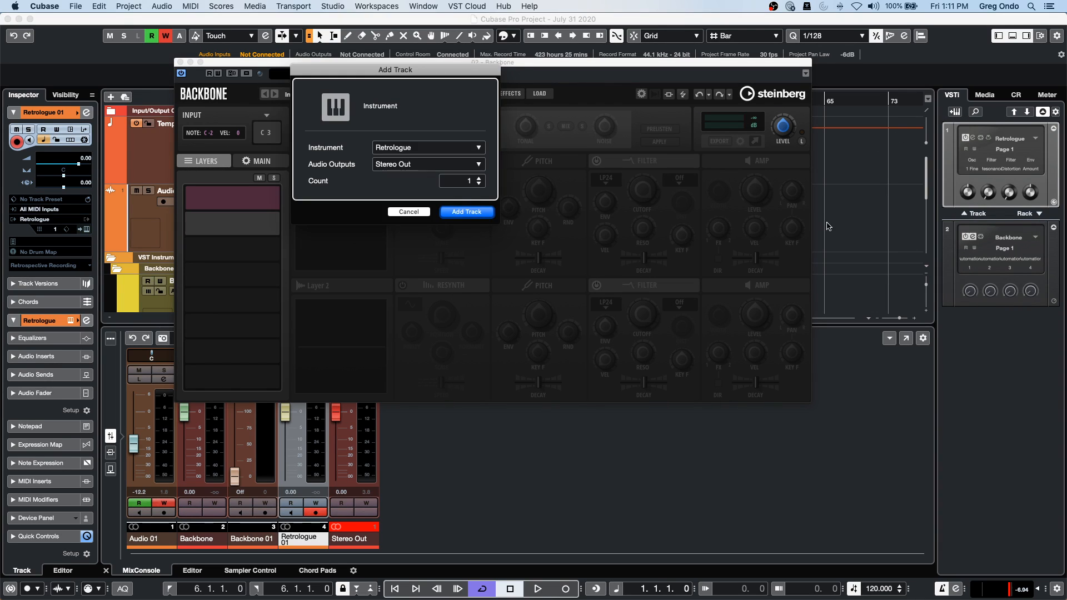
click(462, 213)
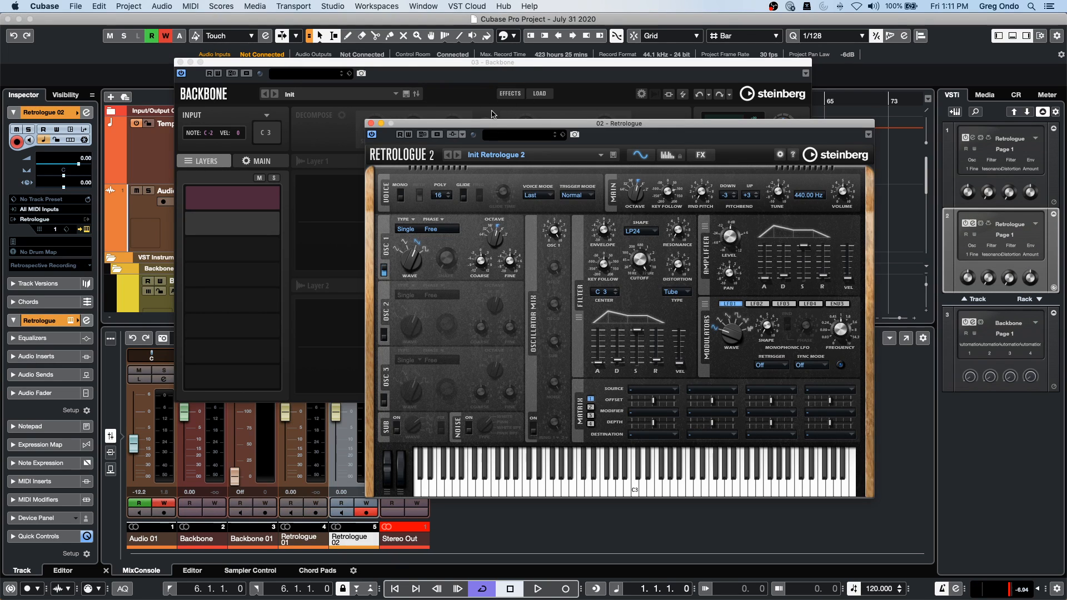
click(370, 124)
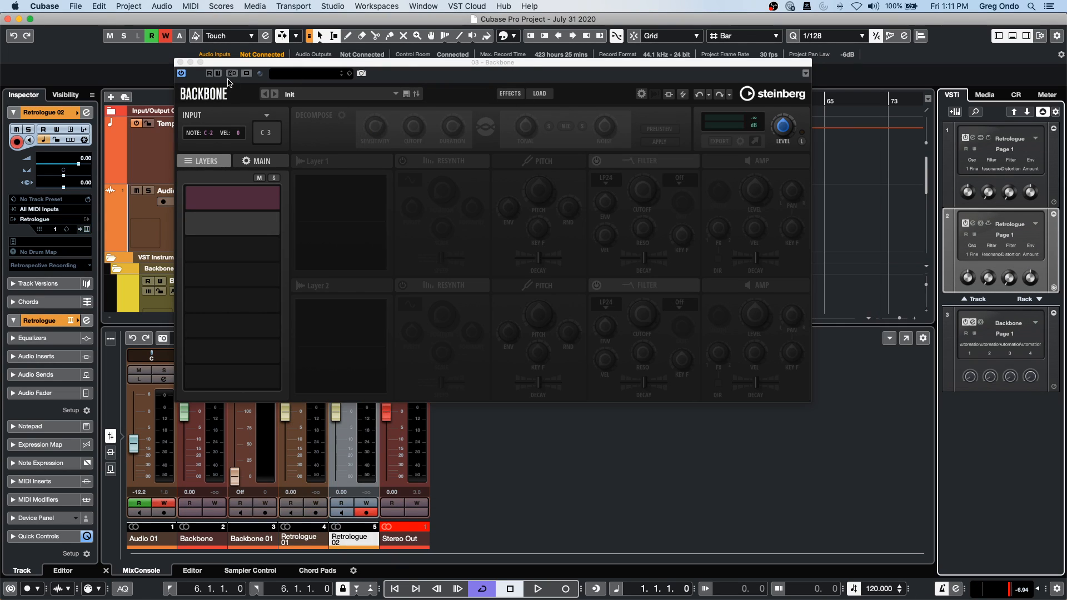
click(179, 63)
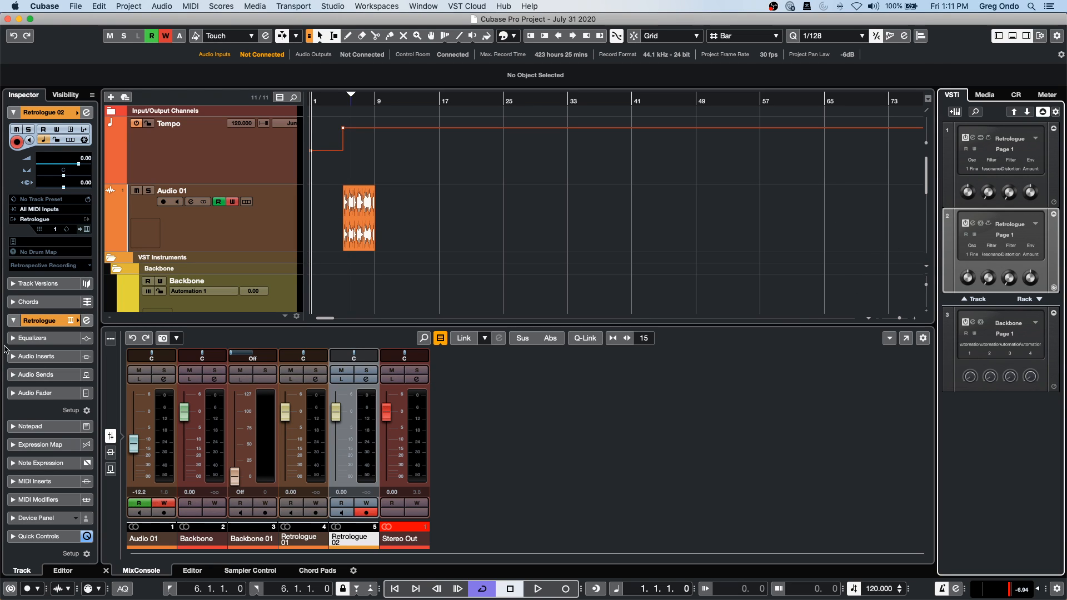
Compare the Retrologue 01 track with the Backbone 01 MIDI track and inspect Backbone 01's available MIDI output destinations.
scroll(205, 208, down, 6)
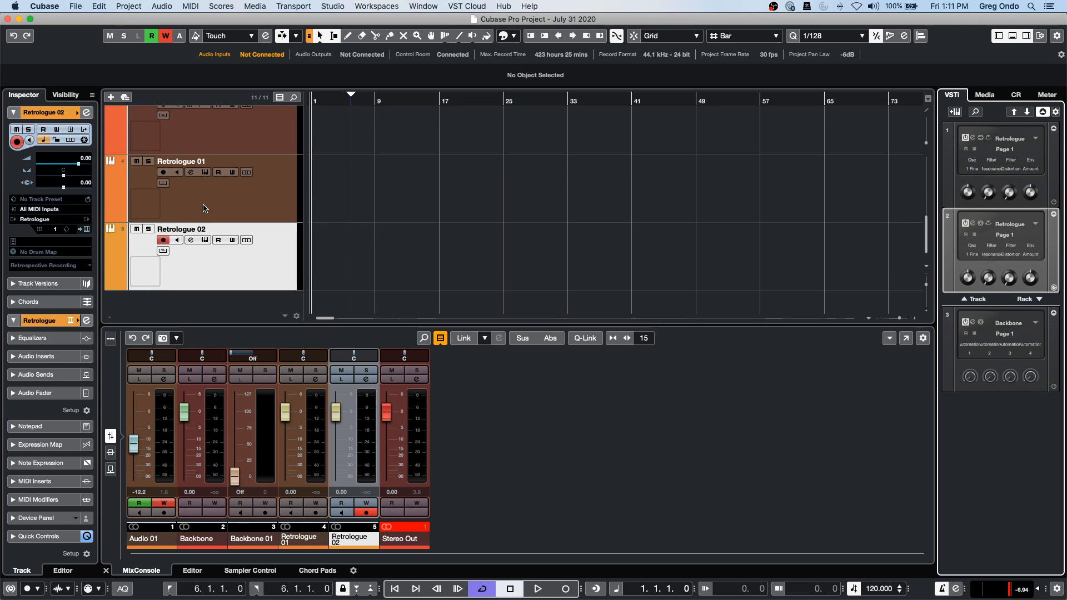
drag(239, 265, 246, 210)
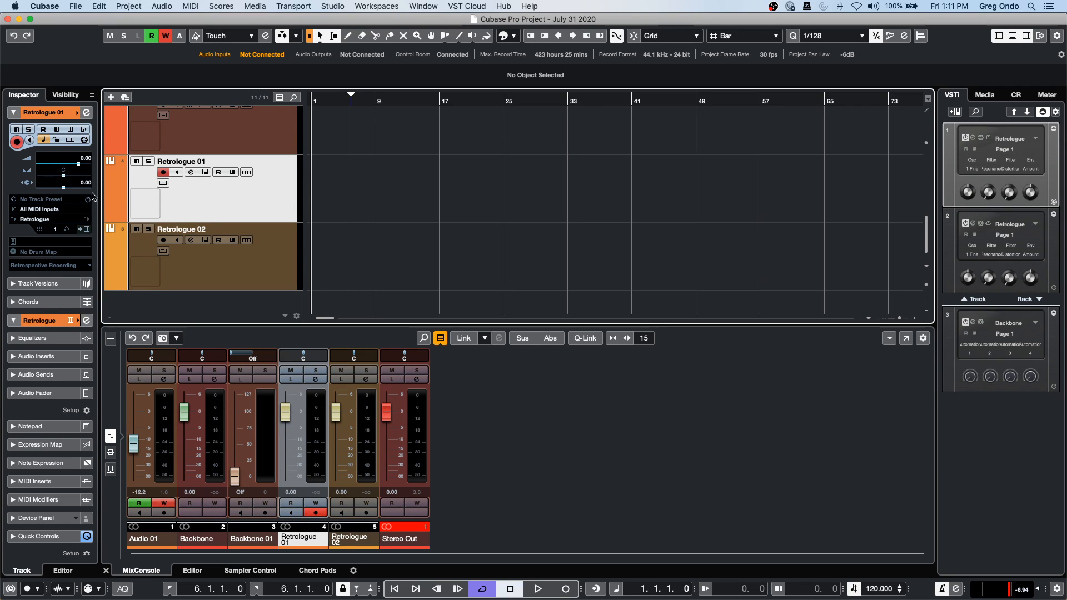
scroll(217, 247, up, 3)
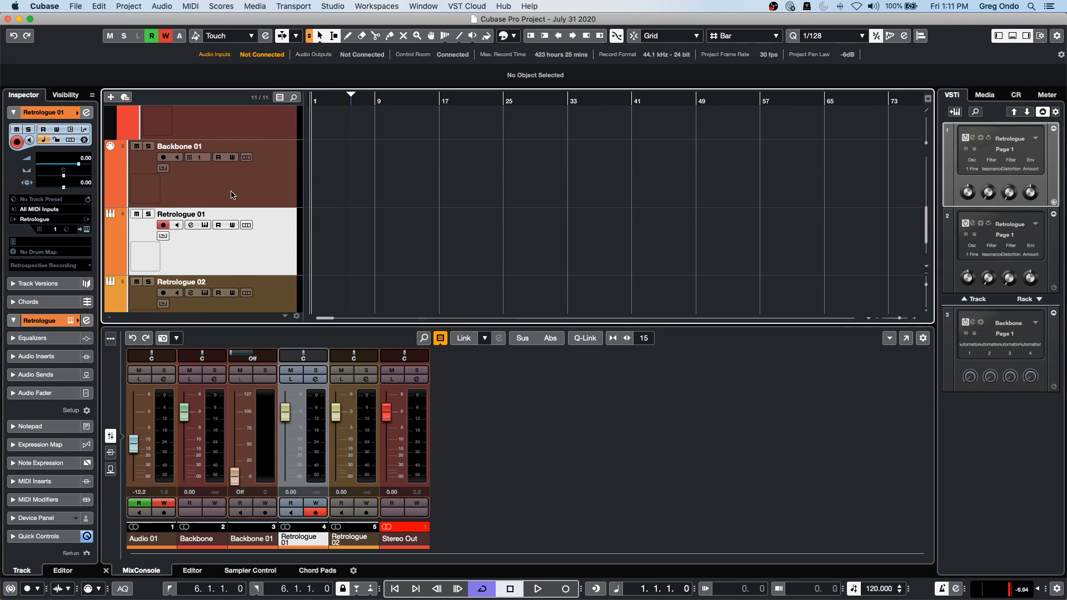
click(207, 193)
click(60, 223)
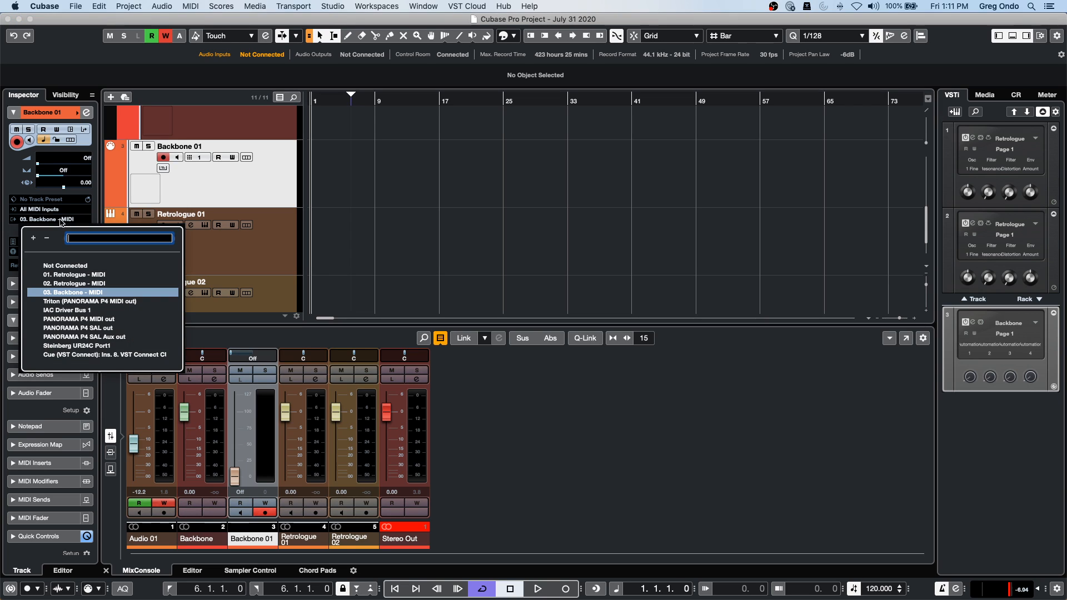
click(594, 215)
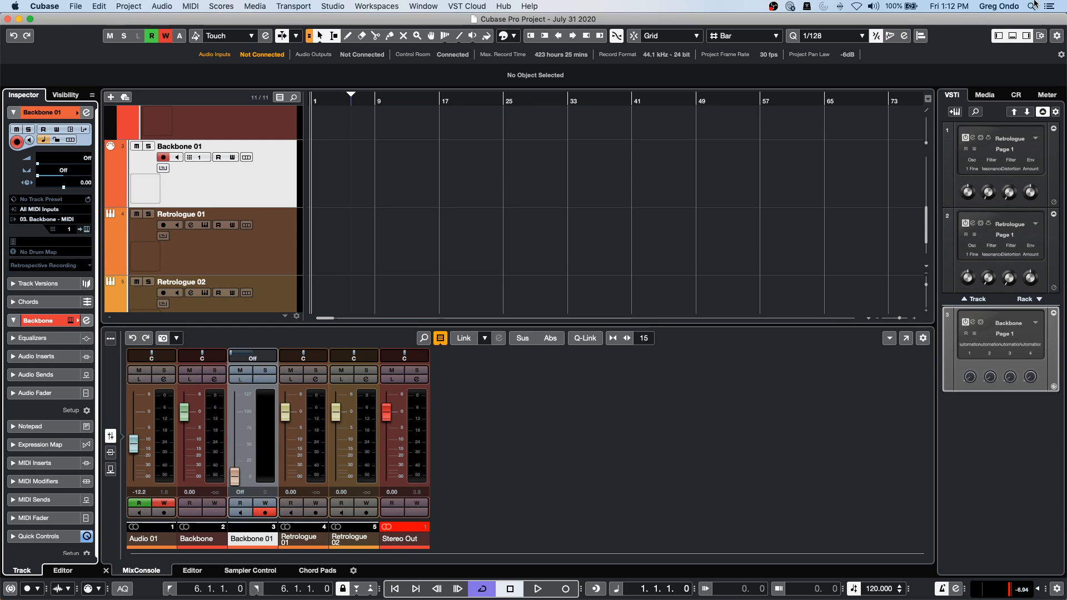
Collapse the quick controls of both Retrologue instruments and the Backbone instrument.
click(1054, 128)
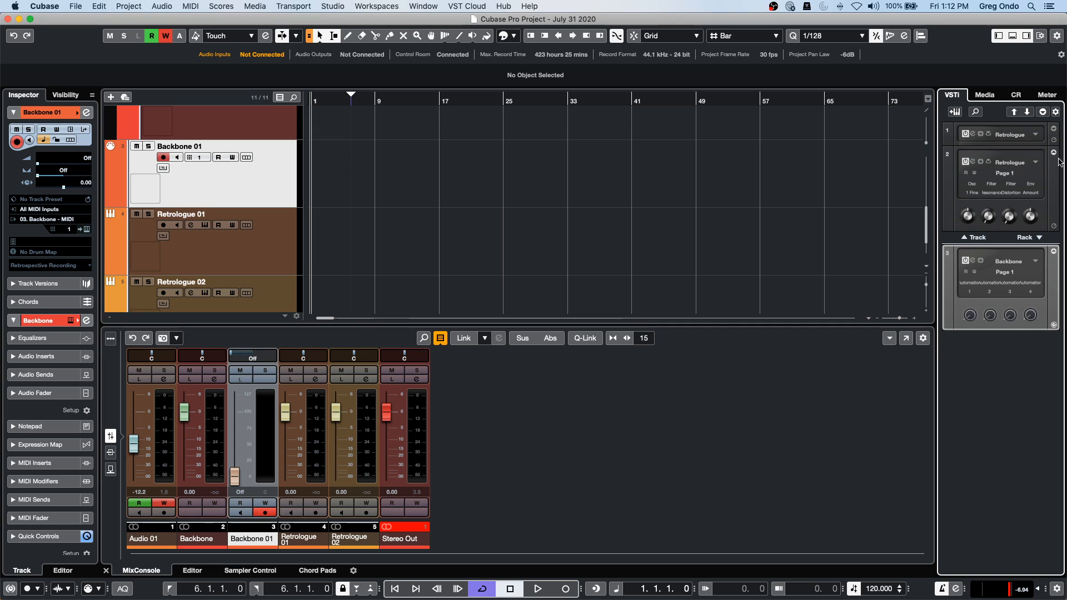
click(1054, 153)
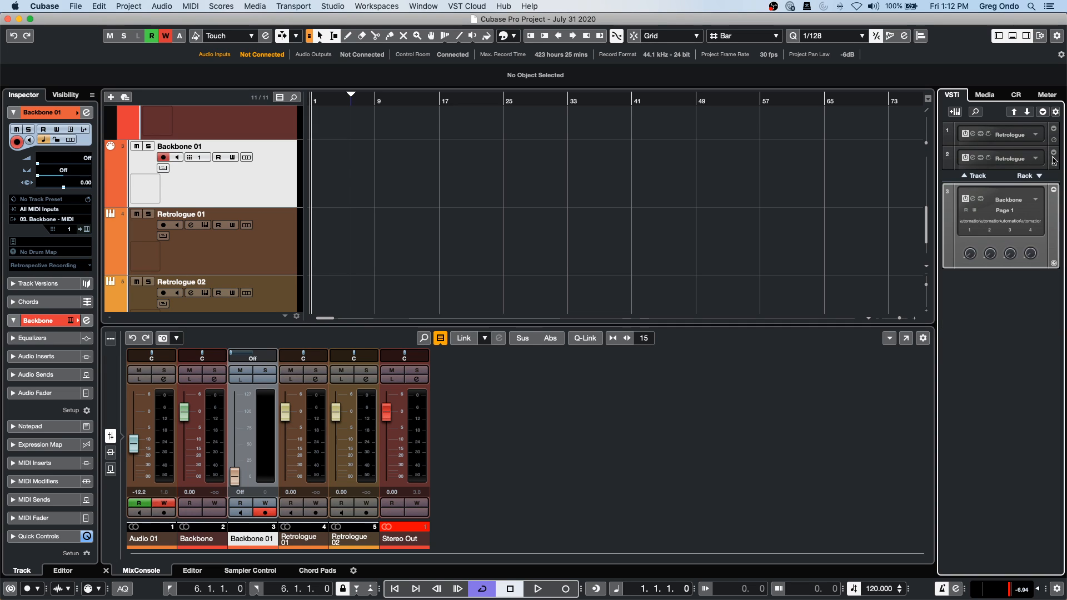
click(1054, 189)
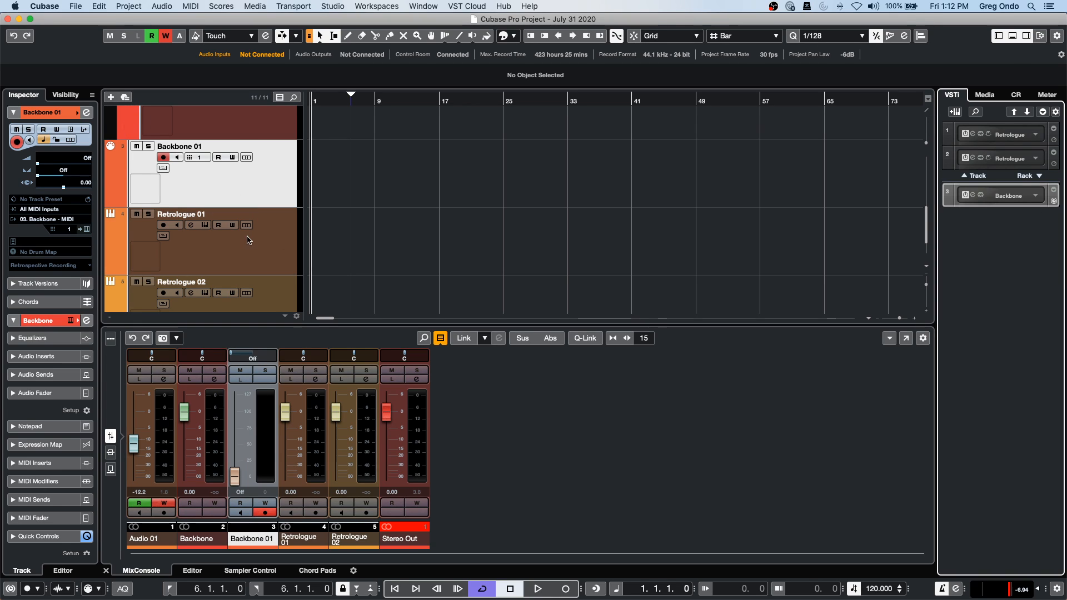
drag(265, 172, 266, 200)
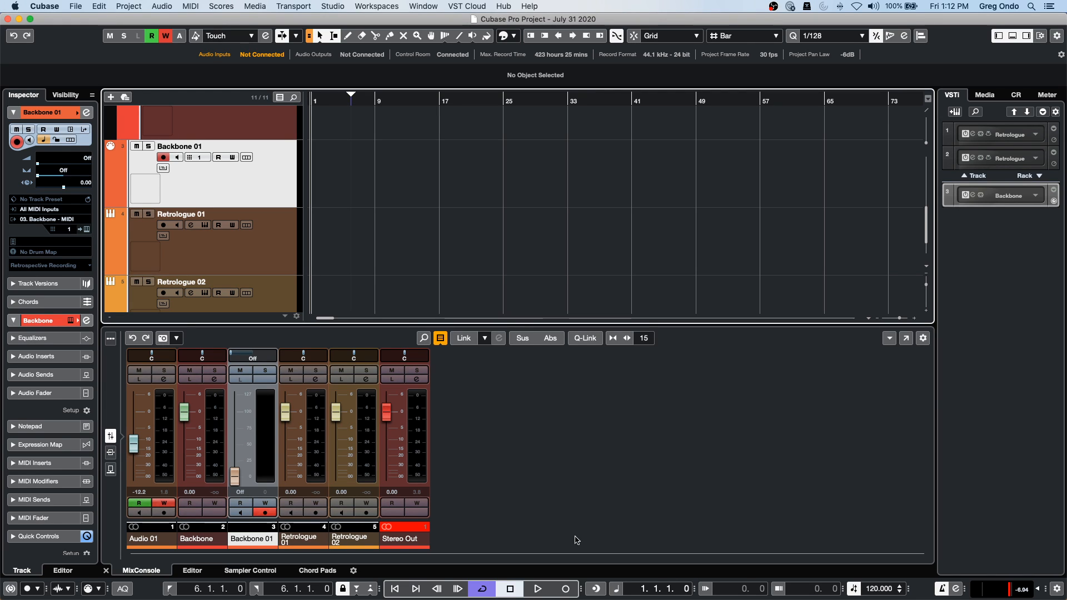
Show the Volume automation lane of Audio 01 around bars 15 to 17.
scroll(359, 257, down, 1)
scroll(358, 257, up, 5)
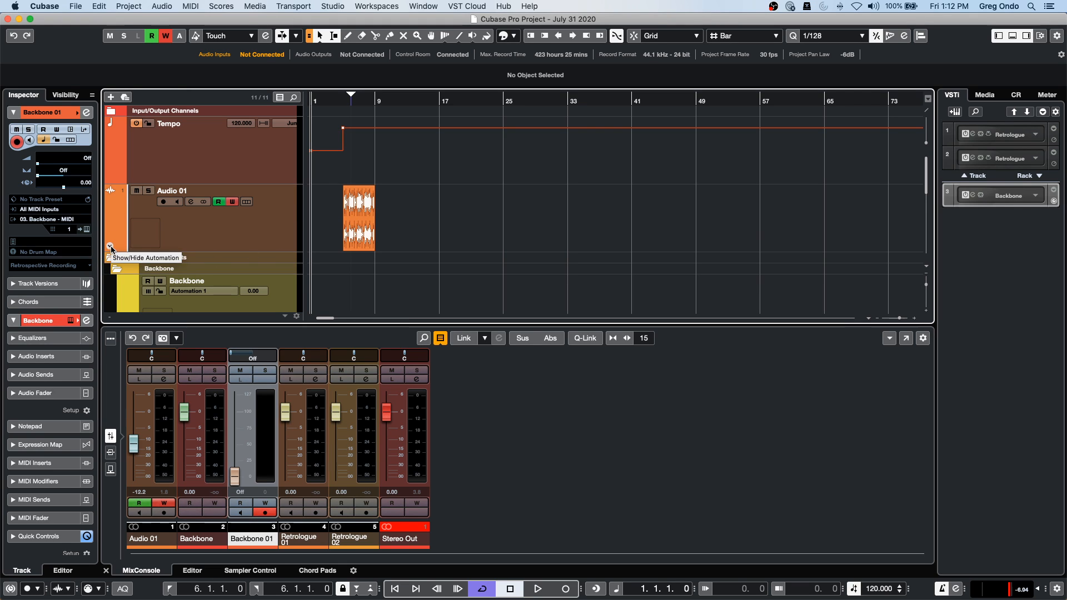
click(111, 246)
drag(426, 100, 425, 179)
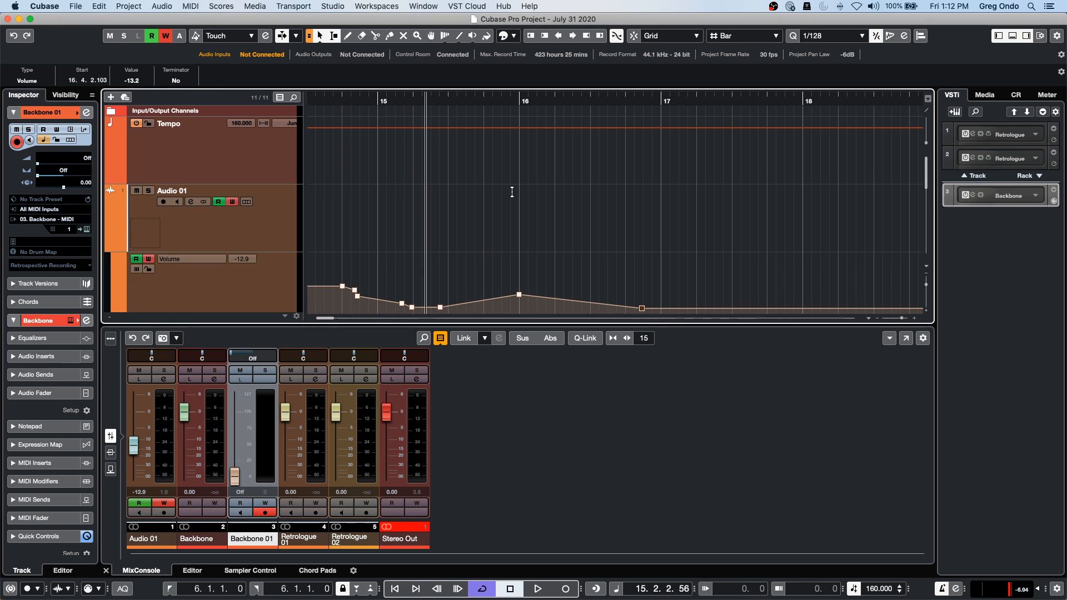
scroll(517, 265, down, 2)
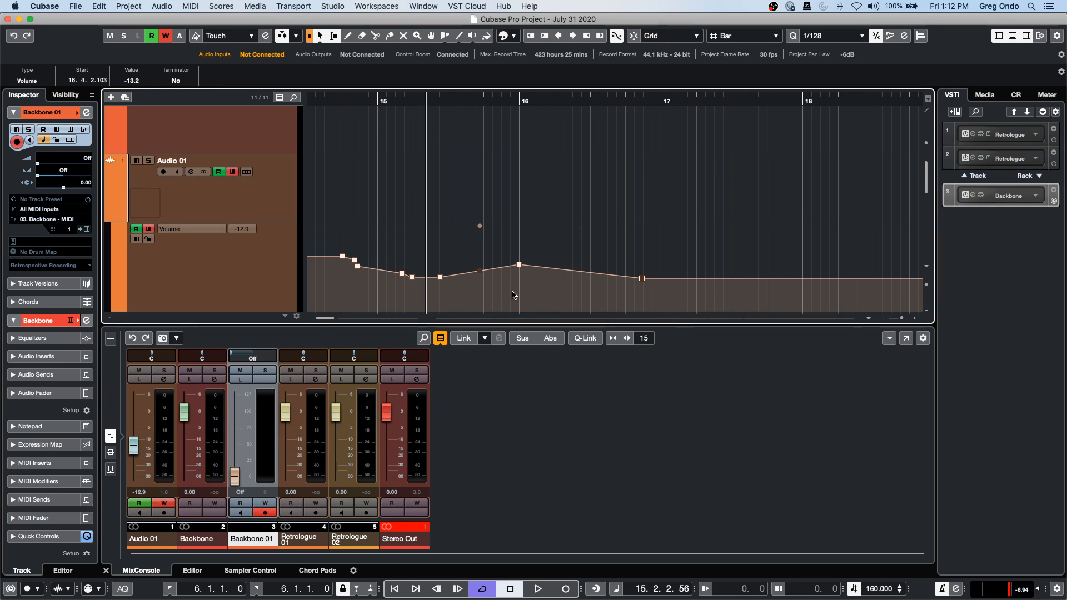
Raise the Audio 01 volume automation point at bar 16 to about -4.34 dB, keeping it at 16.1.1.0.
click(520, 267)
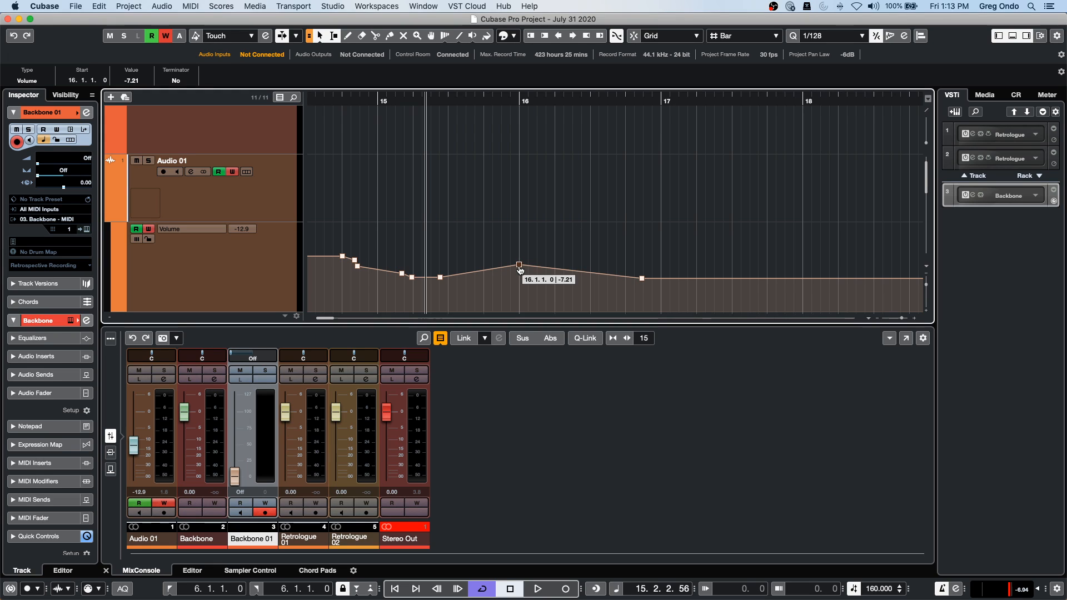
drag(521, 271, 521, 260)
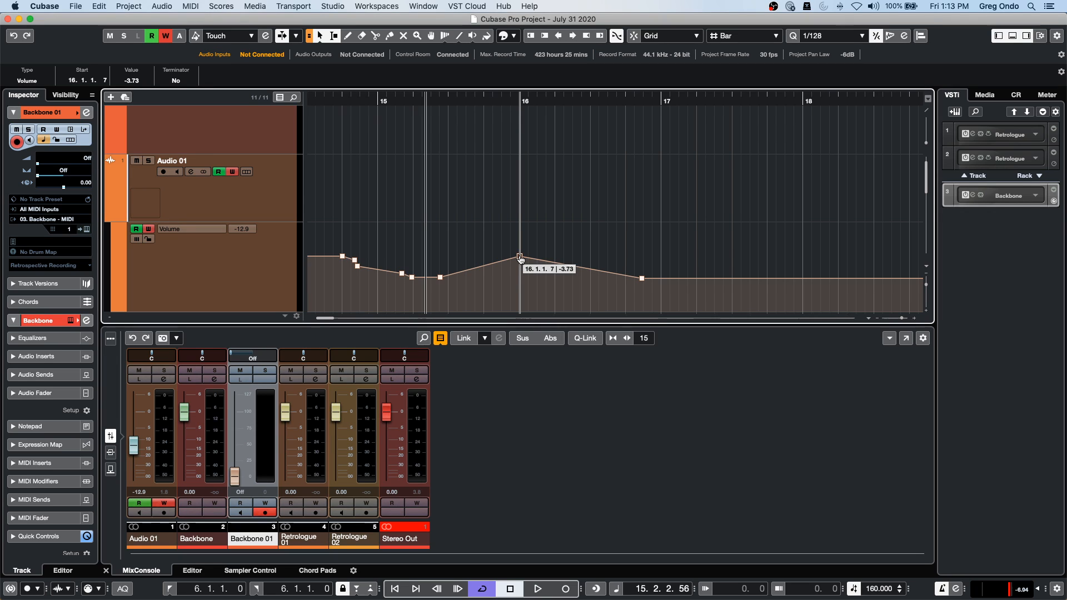
mouse_move(521, 259)
mouse_down()
mouse_move(550, 267)
mouse_move(556, 256)
mouse_move(590, 254)
mouse_move(562, 253)
mouse_move(531, 299)
mouse_move(519, 293)
mouse_move(520, 259)
mouse_up()
click(535, 253)
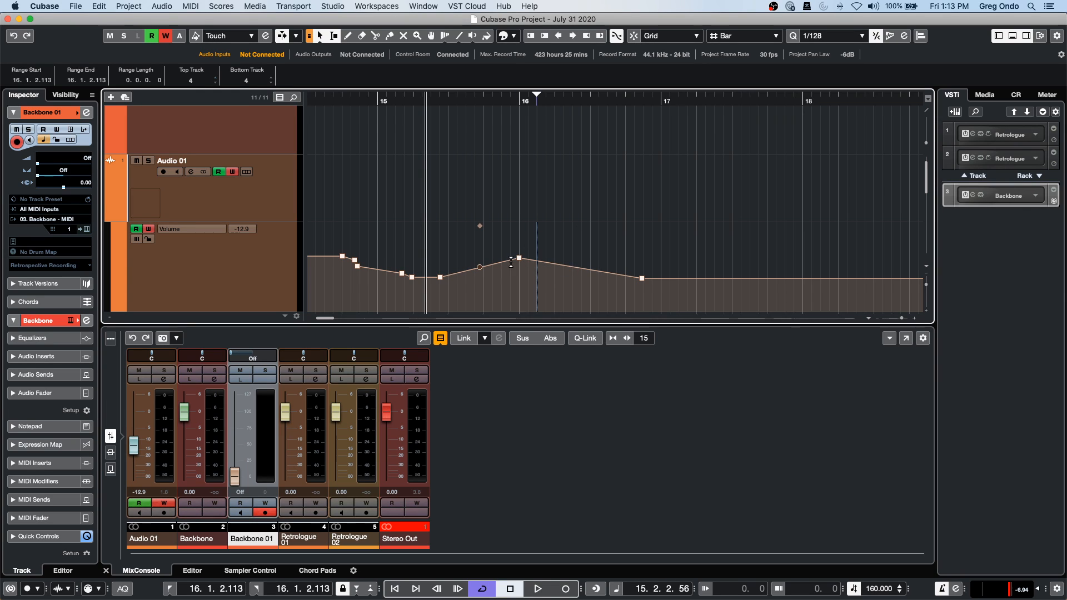
Shift the volume automation point at bar 16 earlier, to about 15.4.3.37.
click(520, 259)
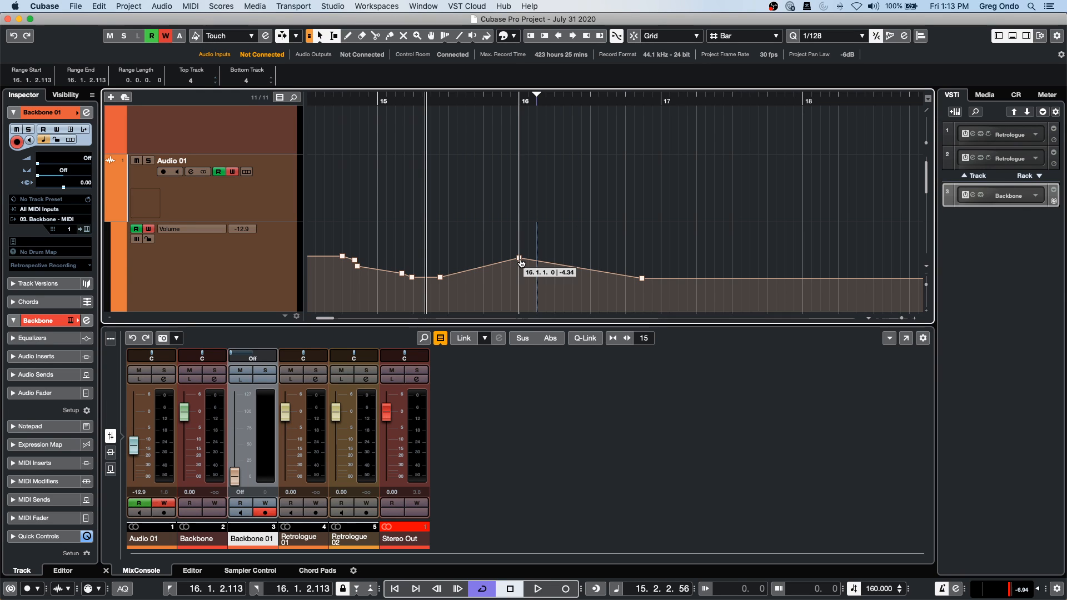
drag(522, 263, 521, 262)
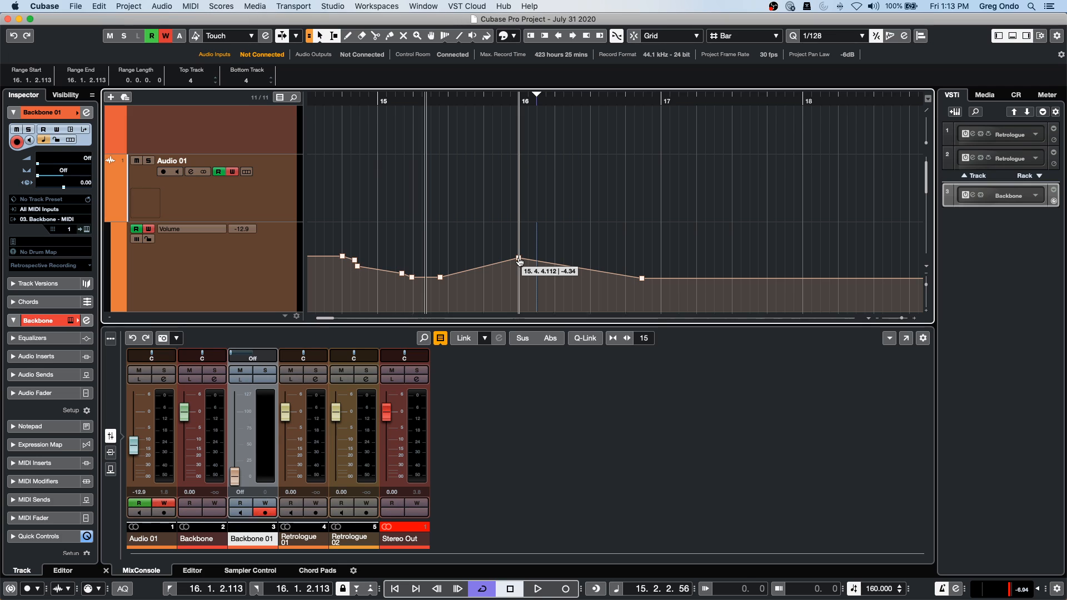
mouse_move(520, 261)
mouse_down()
mouse_move(489, 286)
mouse_move(506, 303)
mouse_move(486, 261)
mouse_move(543, 257)
mouse_move(480, 259)
mouse_move(566, 254)
mouse_move(487, 258)
mouse_move(552, 258)
mouse_move(506, 264)
mouse_up()
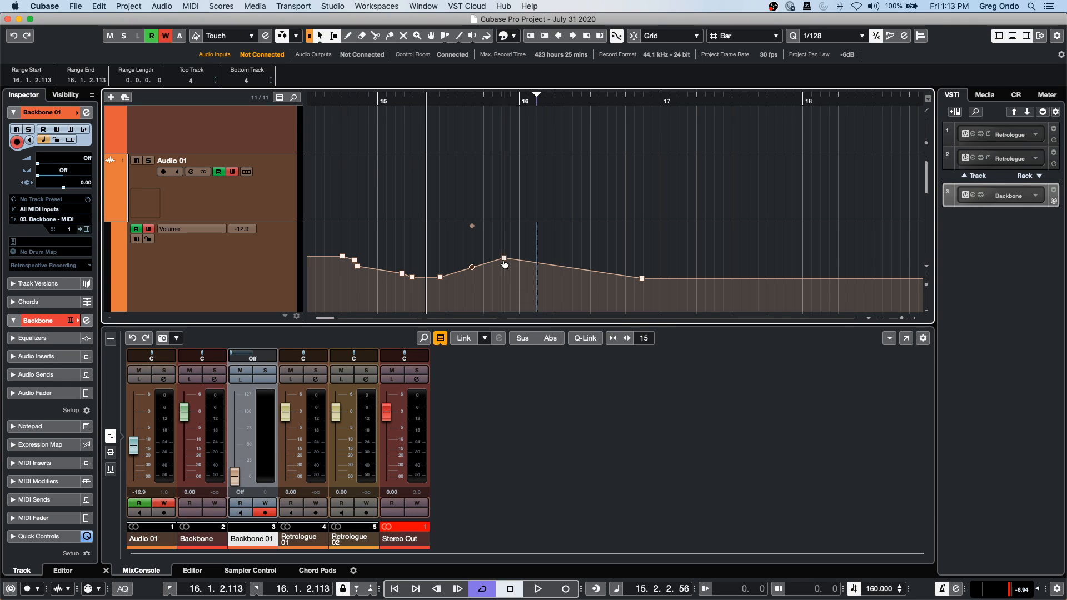
Adjust only the level of the automation point just before bar 16, ending at about -5.24 dB.
drag(505, 265, 506, 248)
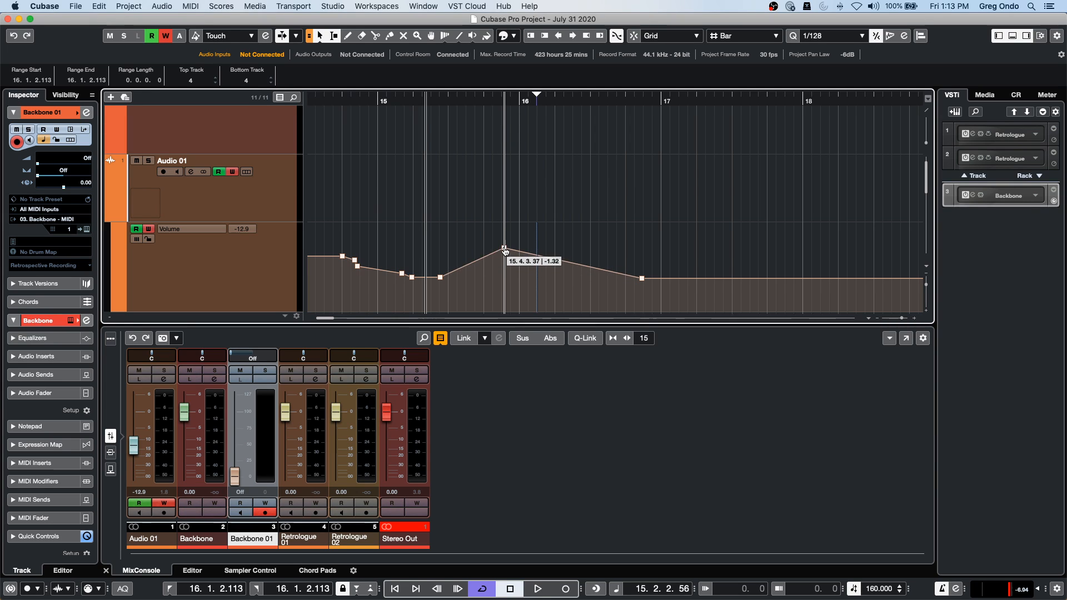
drag(506, 254, 505, 260)
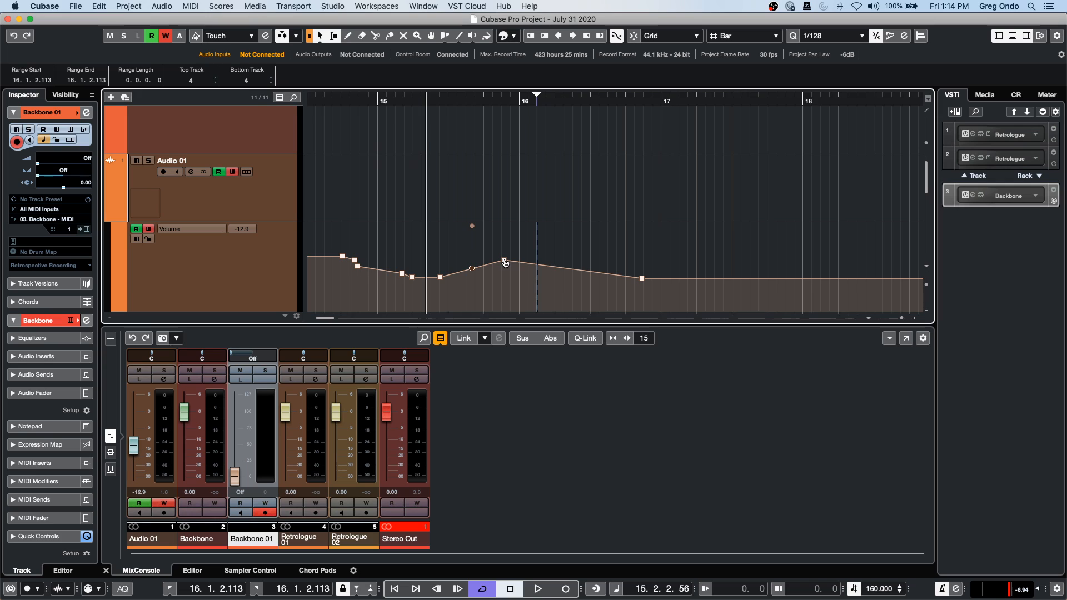
click(505, 263)
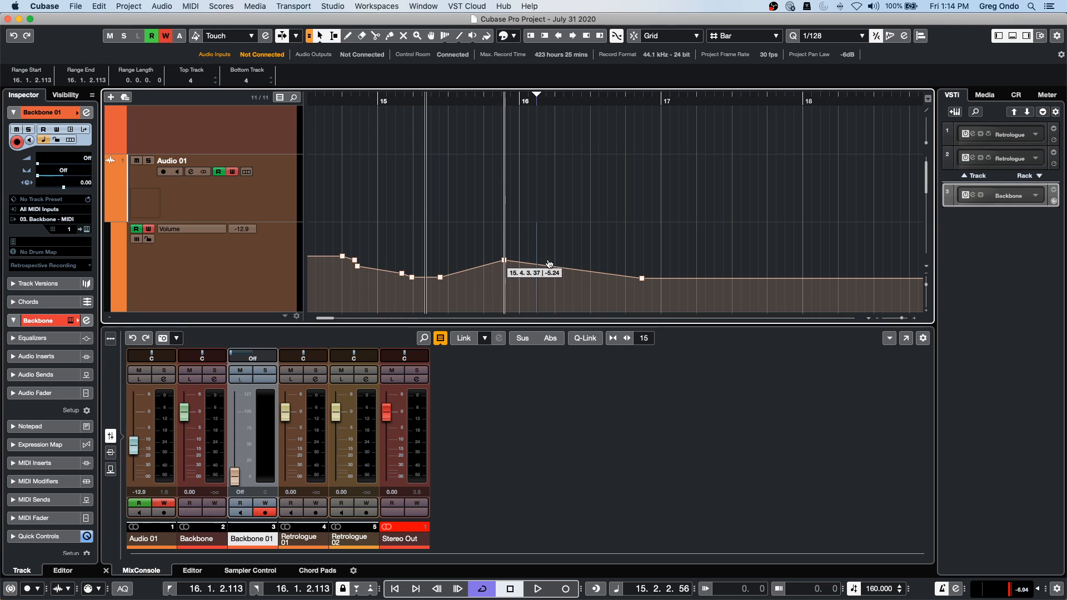
Slightly lower the Audio 01 volume automation point just before bar 16.
mouse_move(506, 264)
mouse_down()
mouse_move(529, 267)
mouse_move(468, 265)
mouse_move(516, 265)
mouse_move(504, 268)
mouse_up()
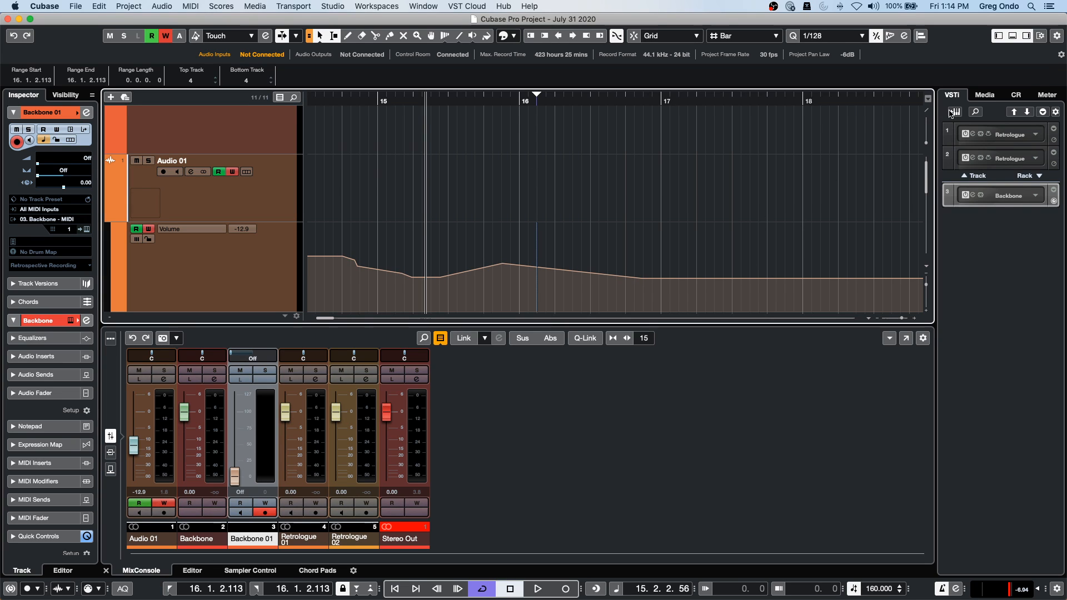
Load the Futurechill - 01 - Audio - Beat 1 event from the Audio 01 track into Sampler Control.
click(985, 97)
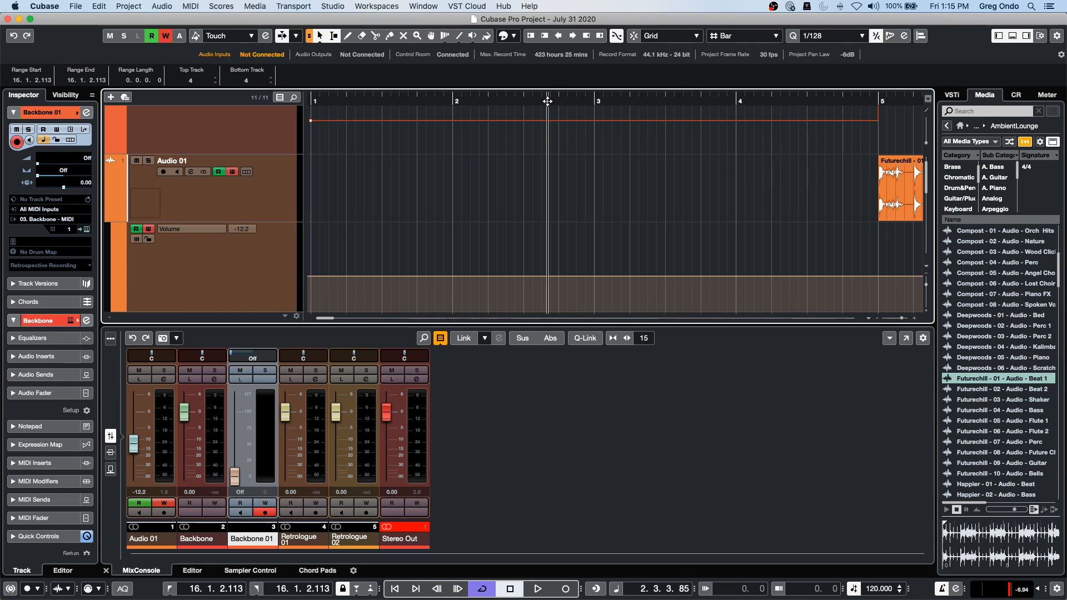
drag(505, 100, 498, 4)
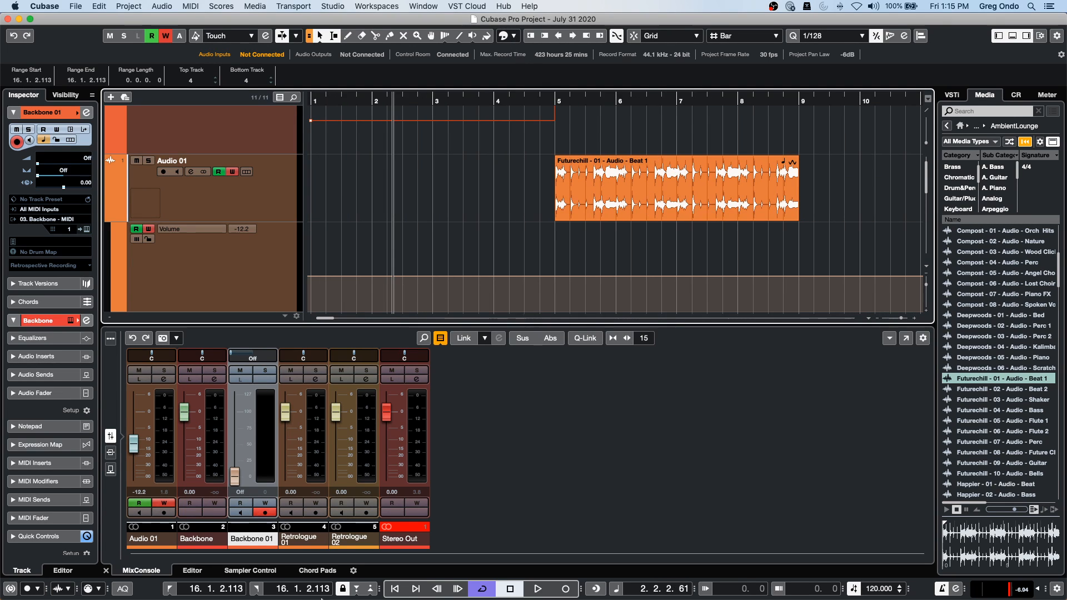
click(246, 571)
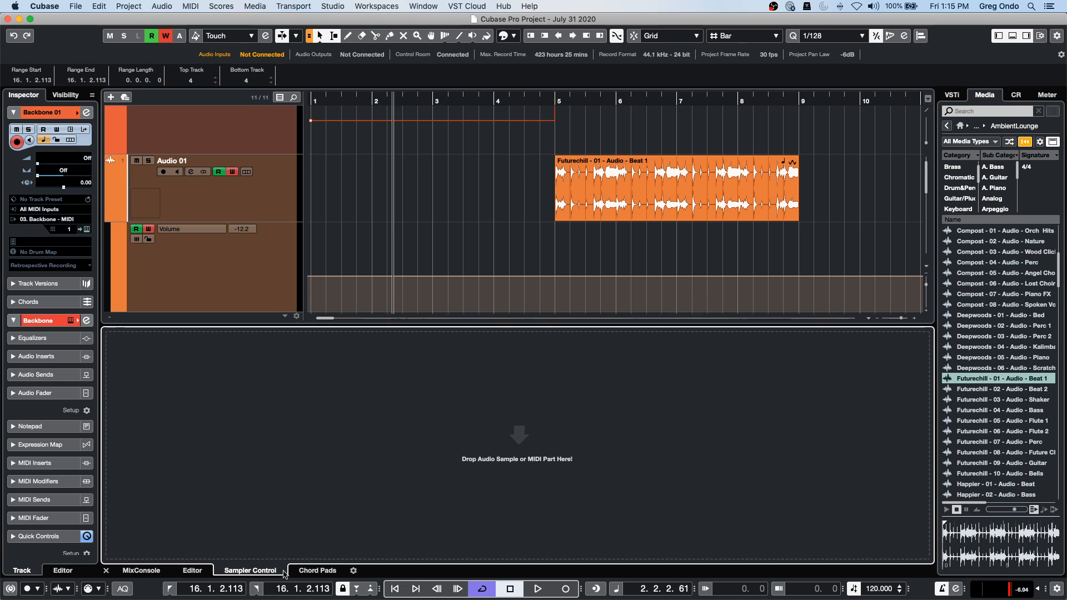
drag(654, 209, 600, 406)
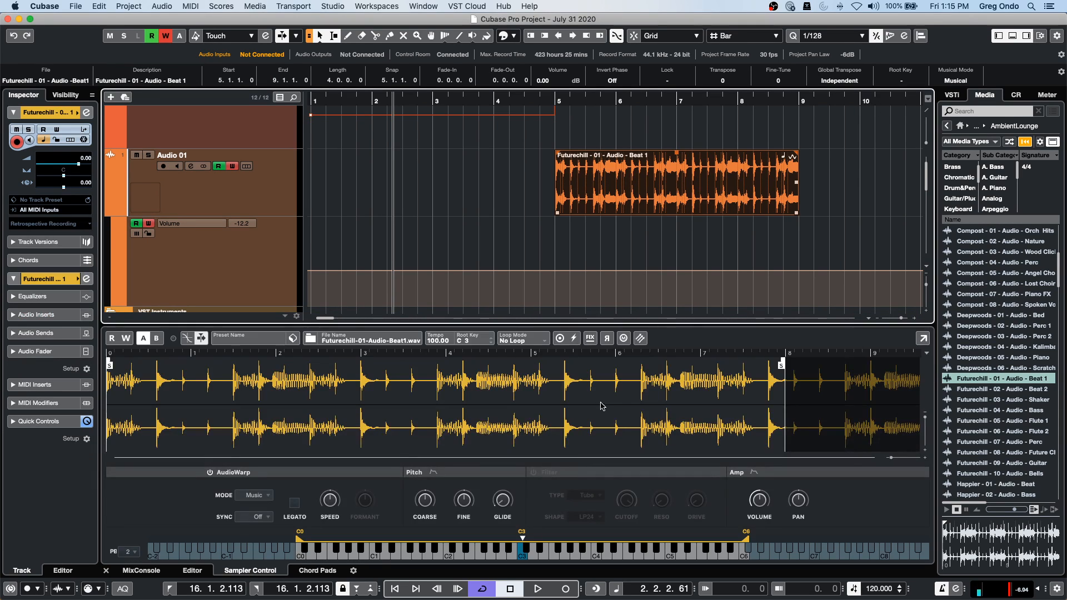
Audition the loaded beat sample at its C3 root key and at several lower pitches.
click(519, 554)
click(503, 555)
click(451, 557)
click(414, 558)
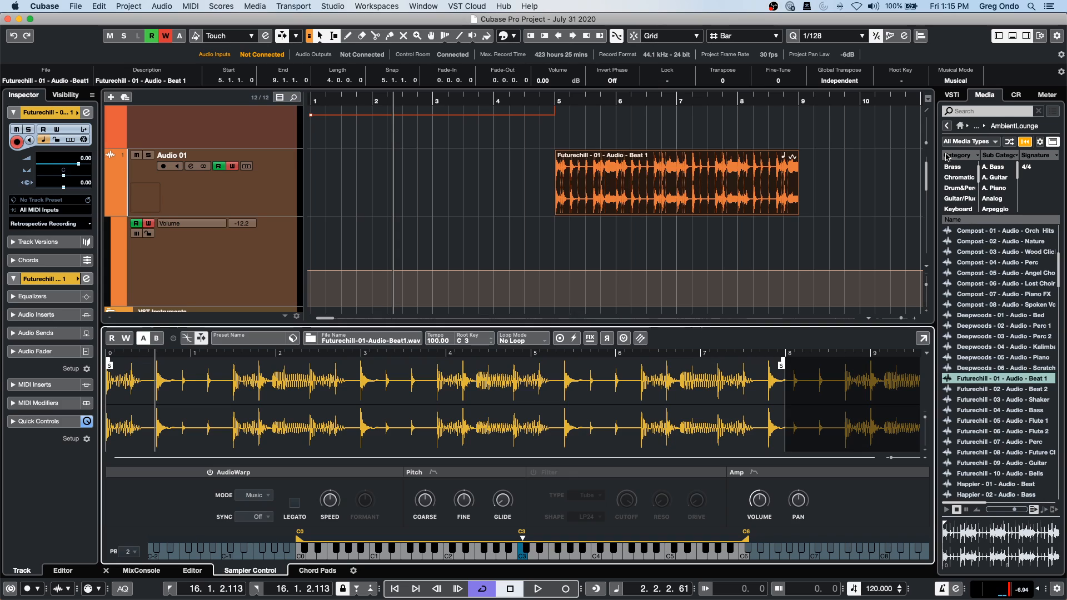
Add a HALion 6 instrument track above Audio 01 from the VST Instruments media collection.
click(961, 128)
click(970, 177)
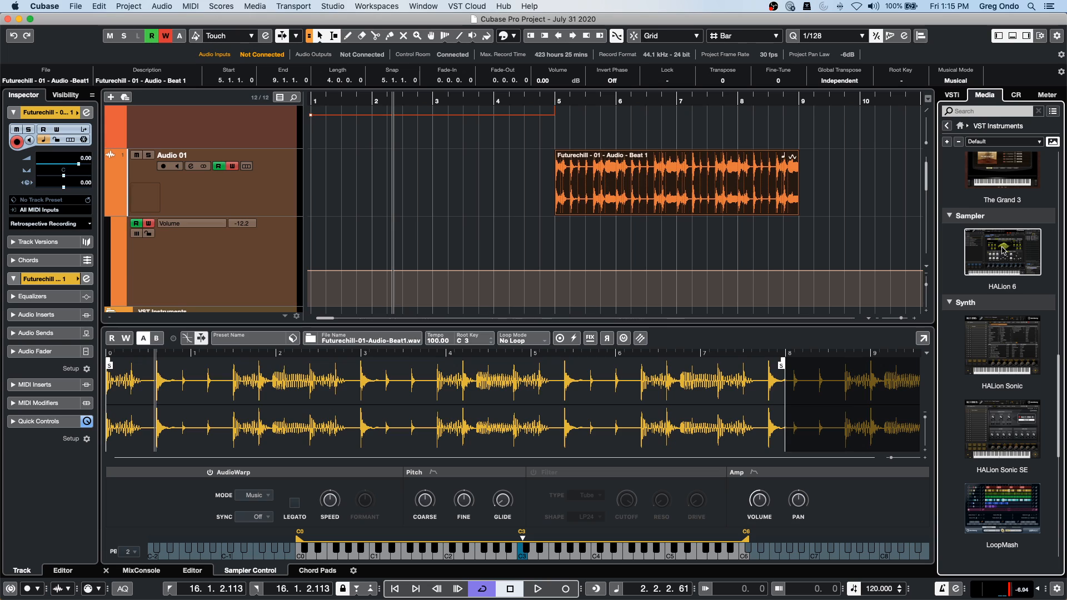
drag(1013, 251, 249, 155)
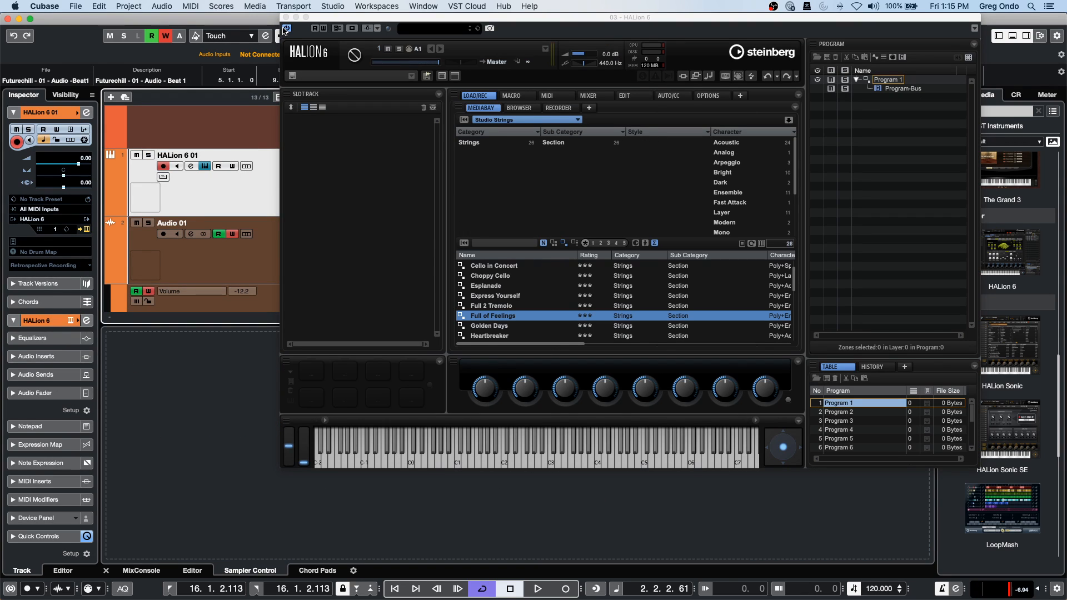
Open HALion 6's Mapping + Sample editor in a separate window.
drag(385, 22, 584, 41)
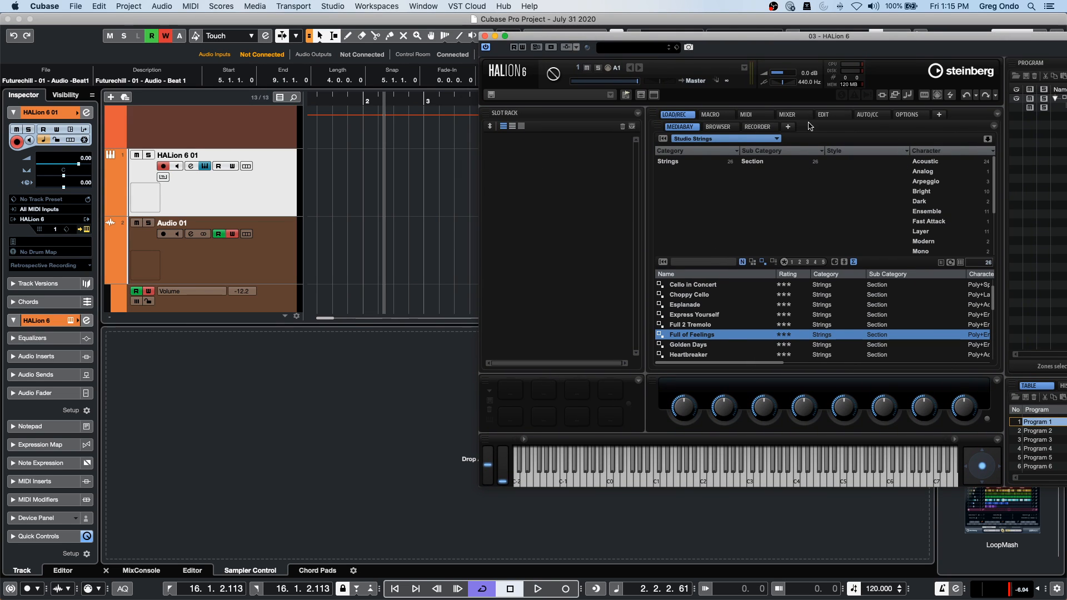
click(627, 95)
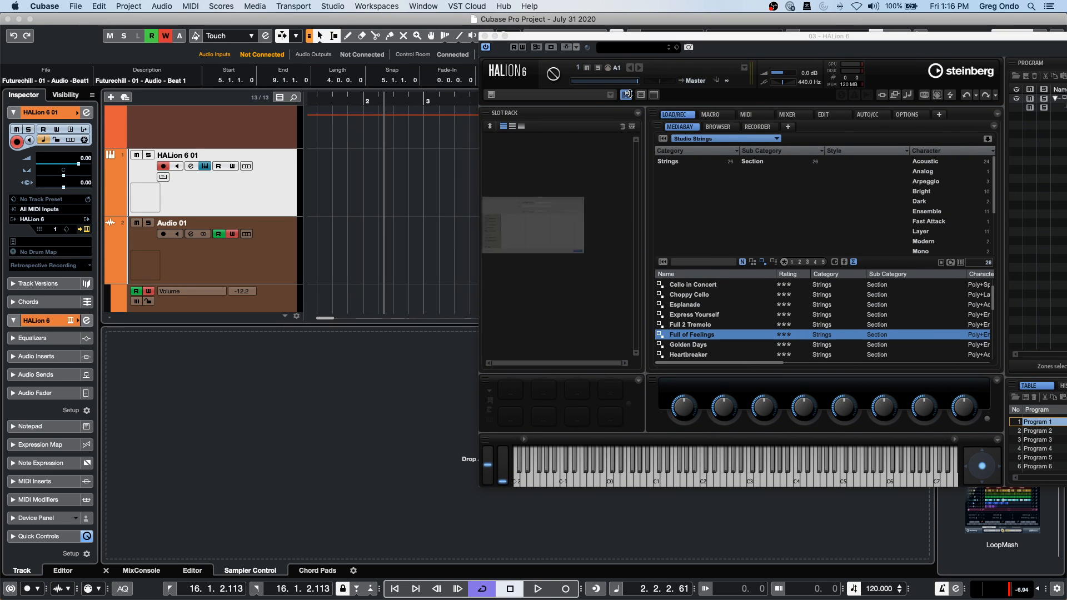
click(692, 345)
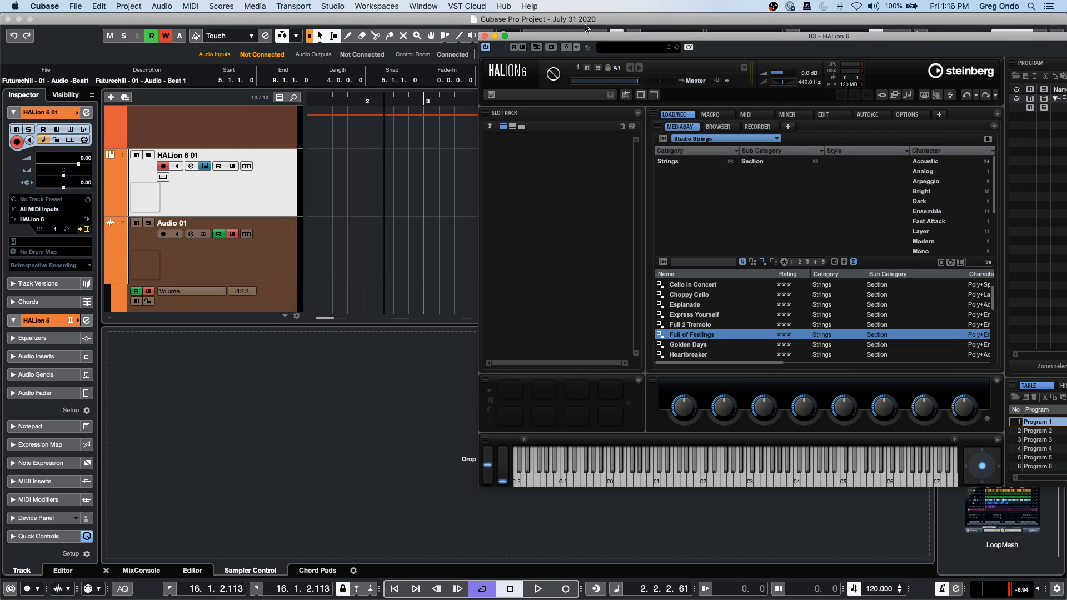
click(641, 96)
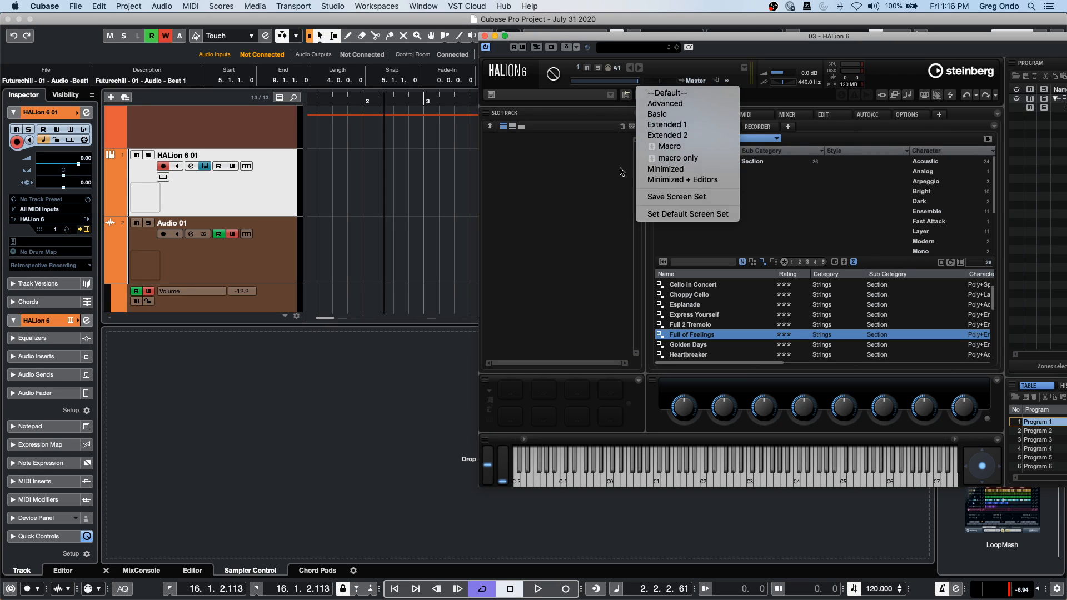
click(622, 174)
click(654, 96)
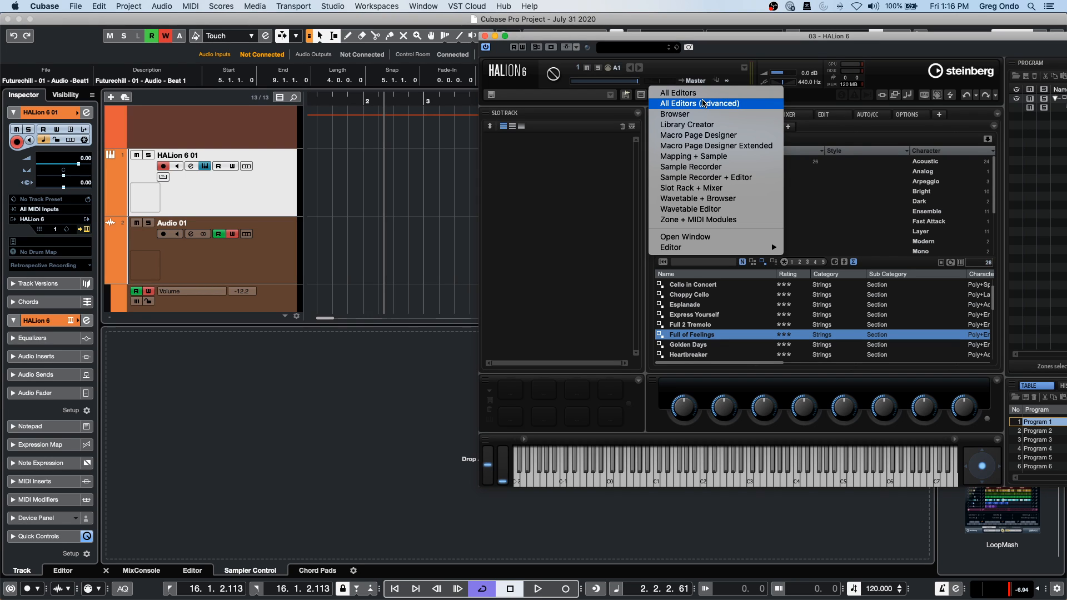
click(699, 157)
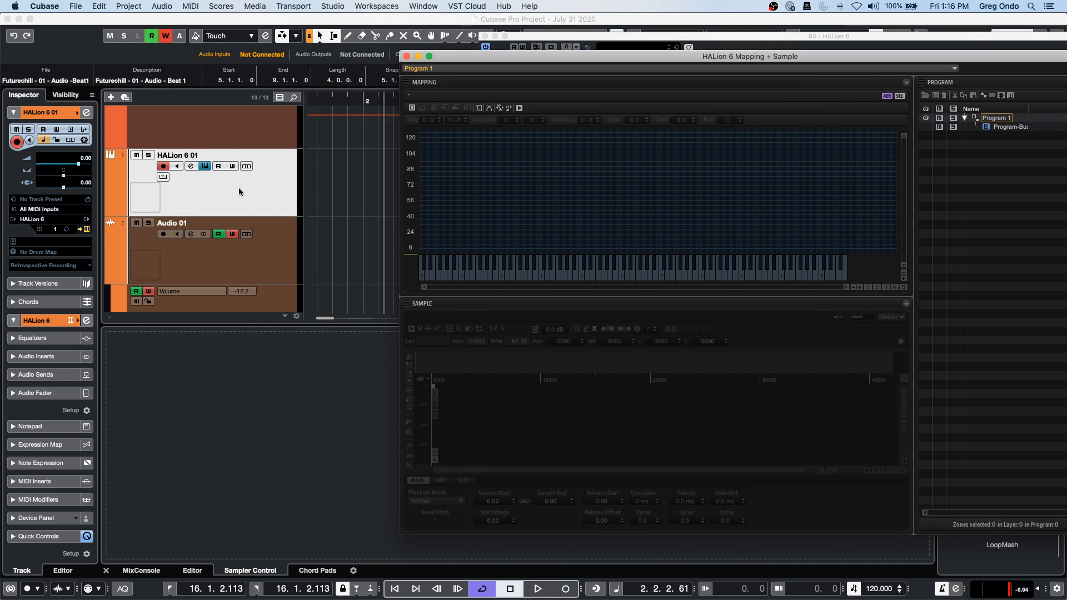
Add the Audio 01 track as a side-chain input of HALion 6.
click(218, 249)
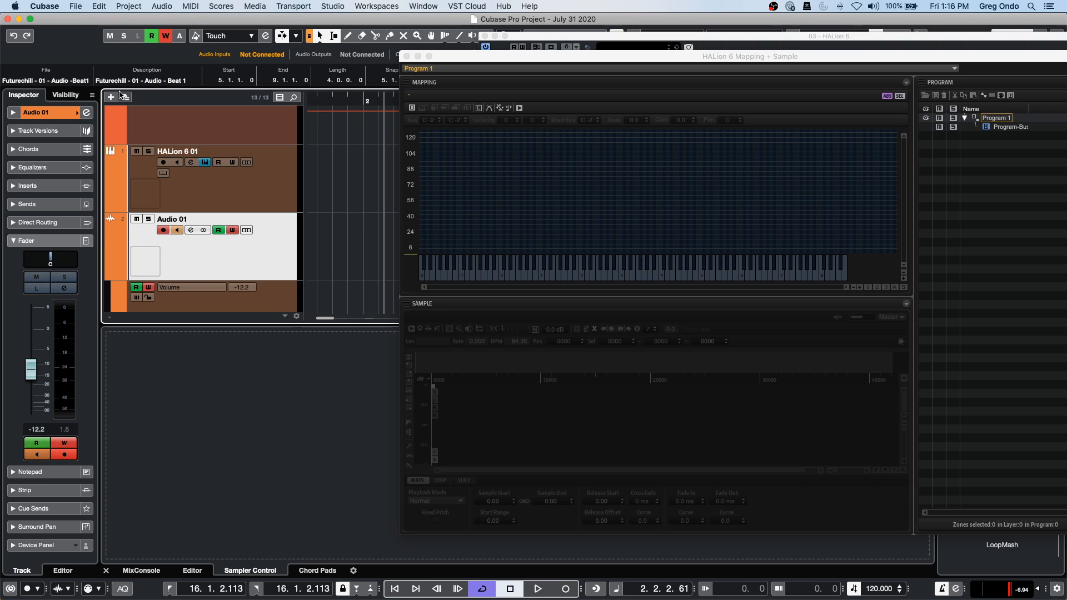
drag(445, 58, 460, 124)
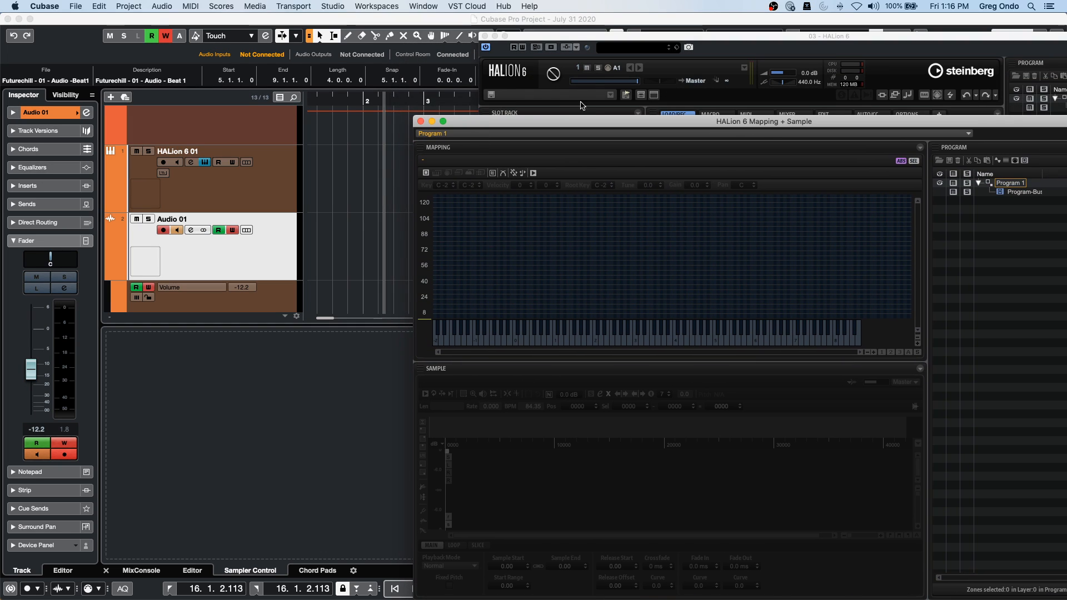
click(578, 53)
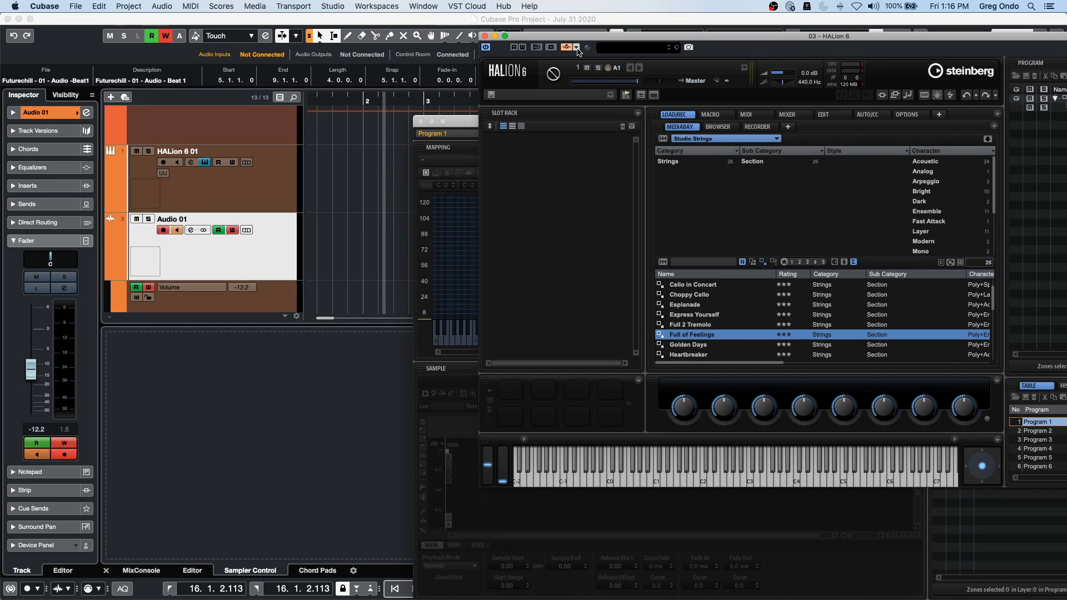
click(577, 49)
click(717, 166)
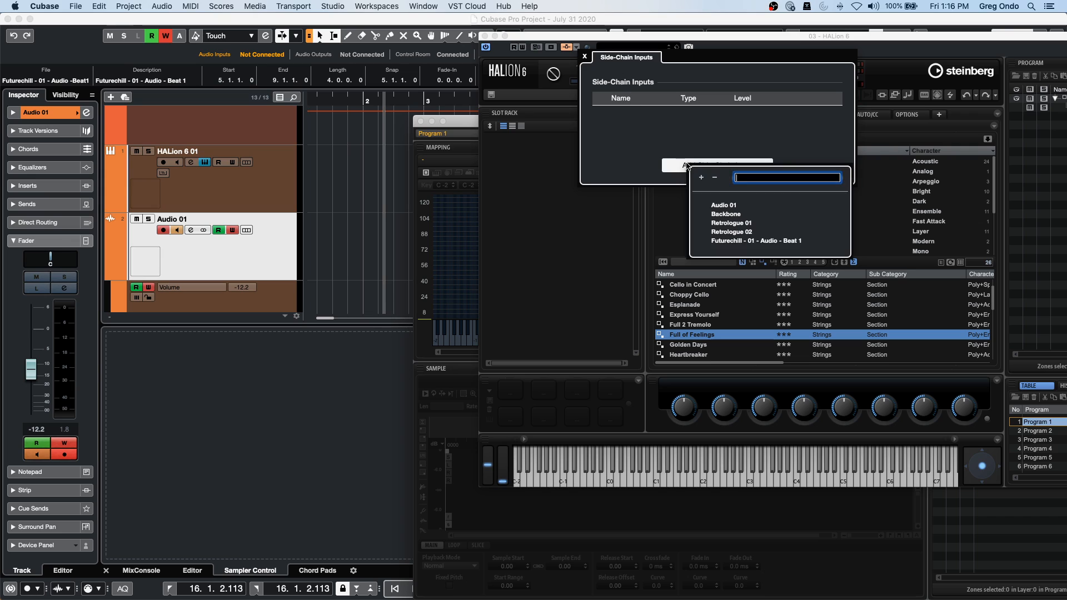
click(724, 205)
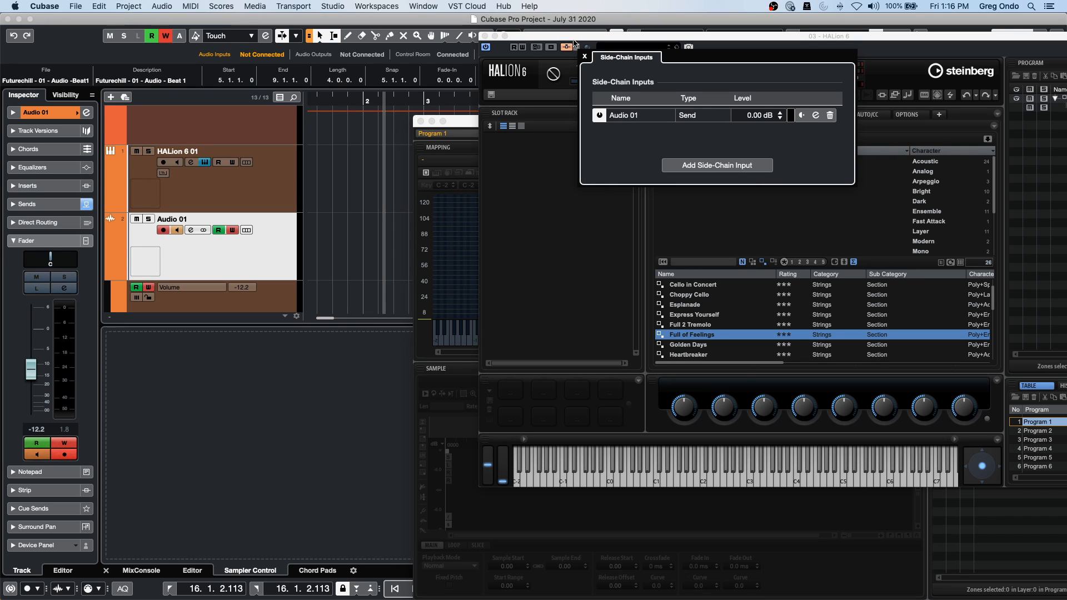
click(585, 58)
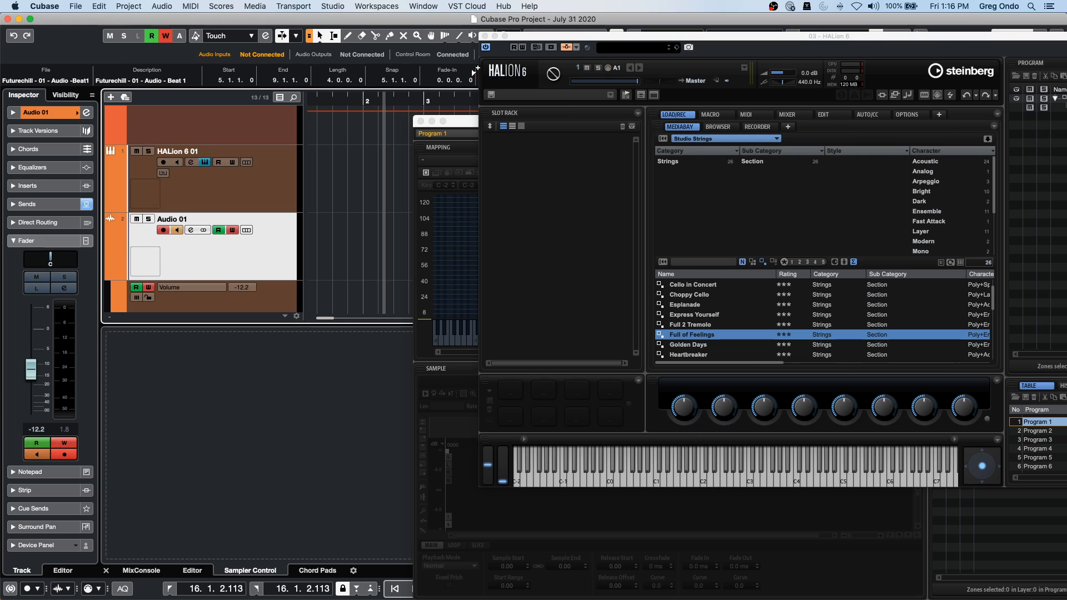
Examine the load, save, import and export options for Program 1's tree in the Mapping + Sample editor.
click(463, 120)
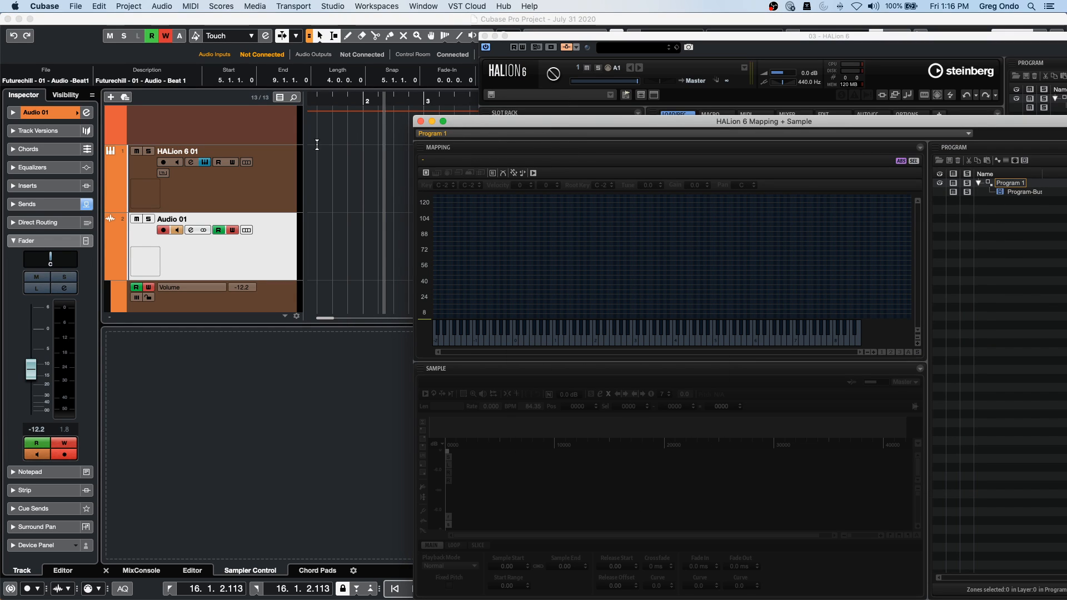
click(607, 341)
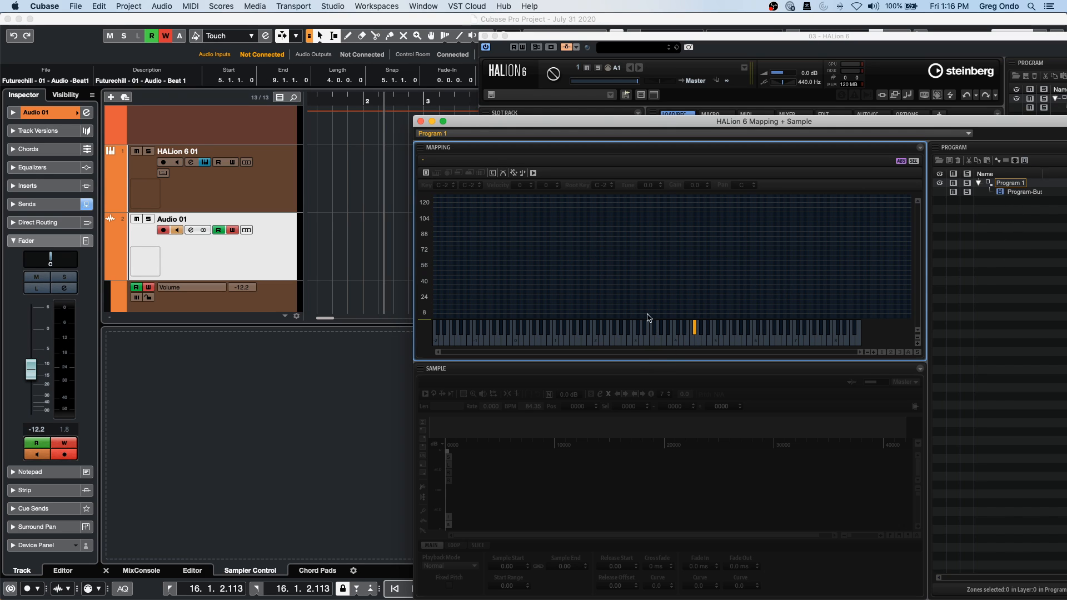
right_click(999, 187)
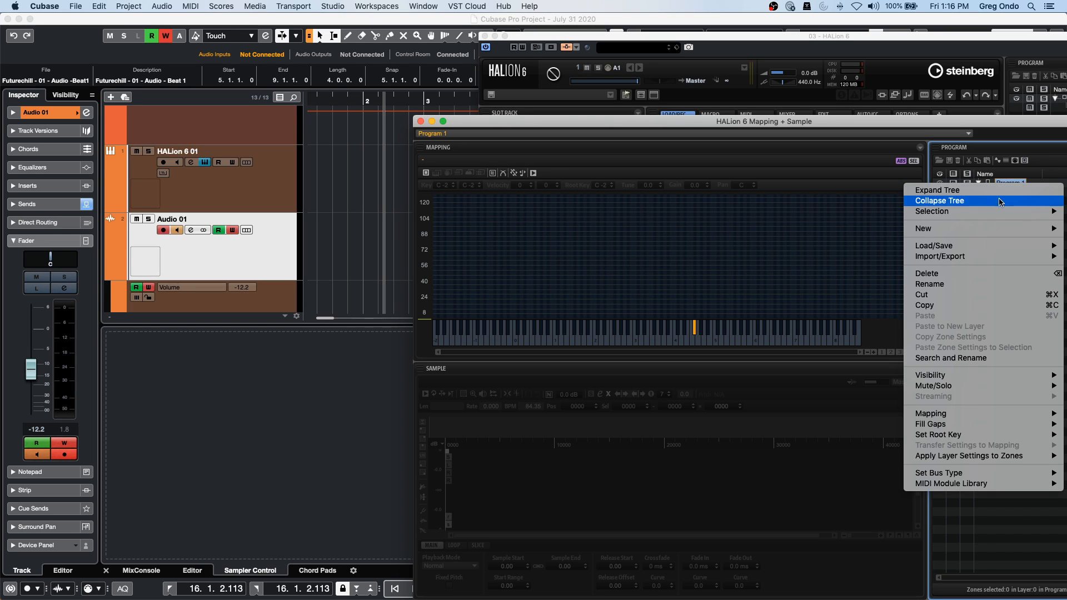
click(1031, 514)
right_click(1010, 192)
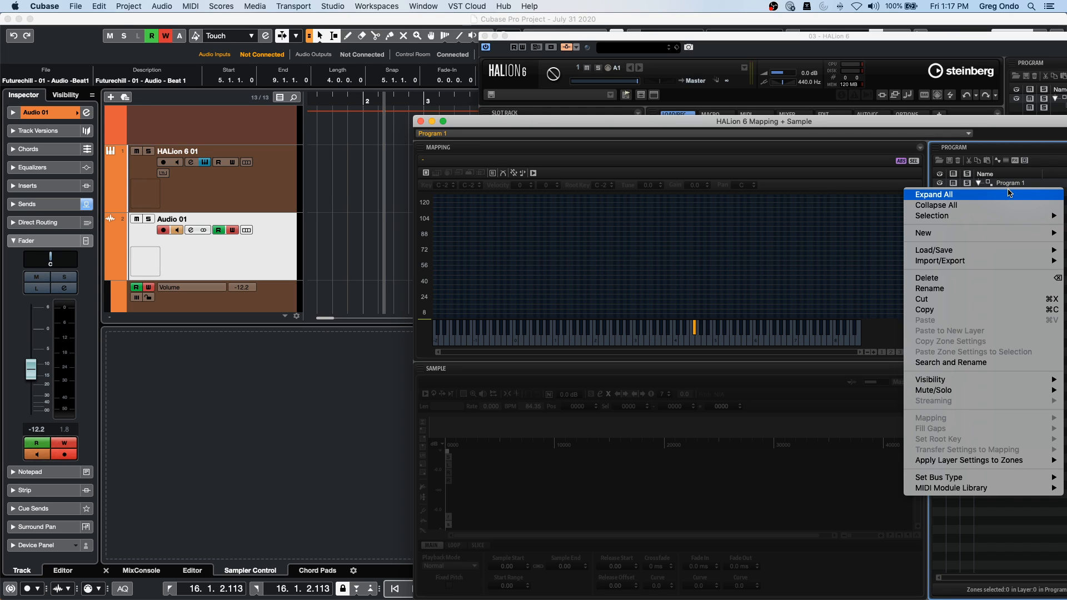
mouse_move(1012, 251)
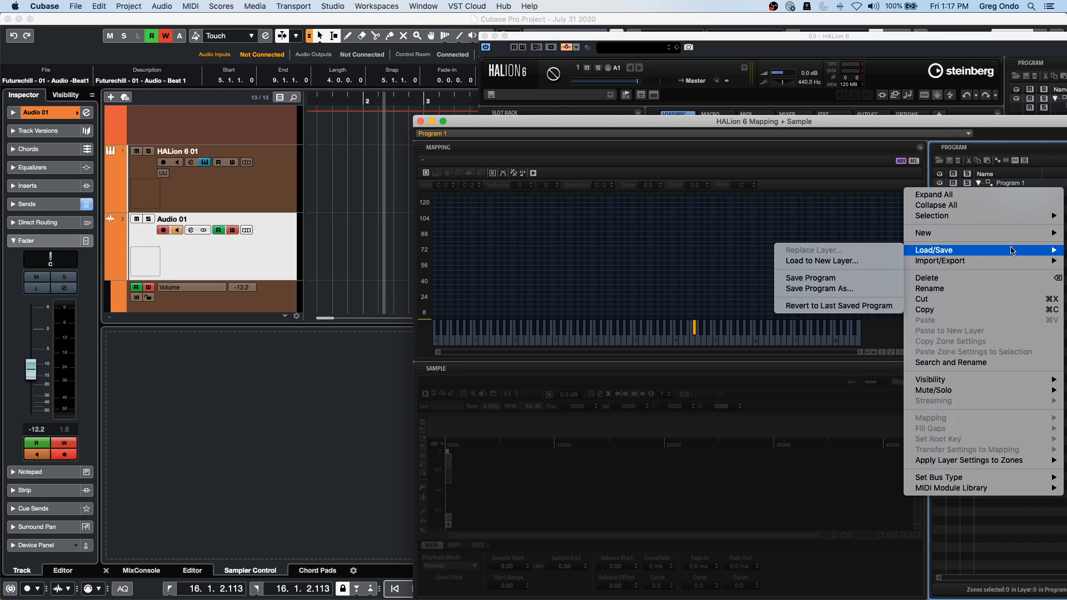
mouse_move(977, 261)
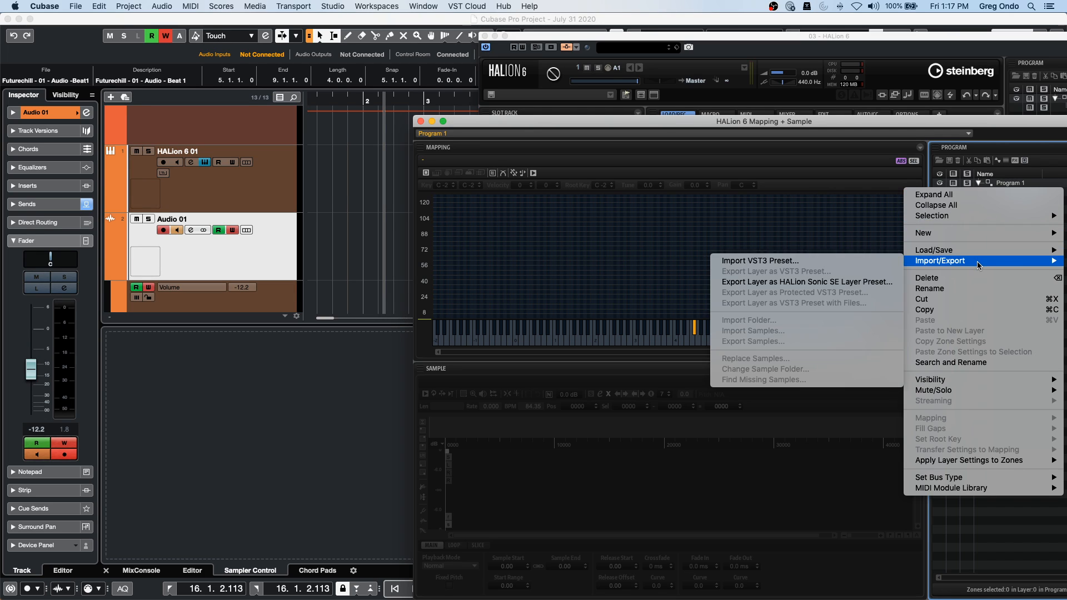
Close the Mapping + Sample editor and the HALion 6 instrument window.
click(421, 121)
click(421, 121)
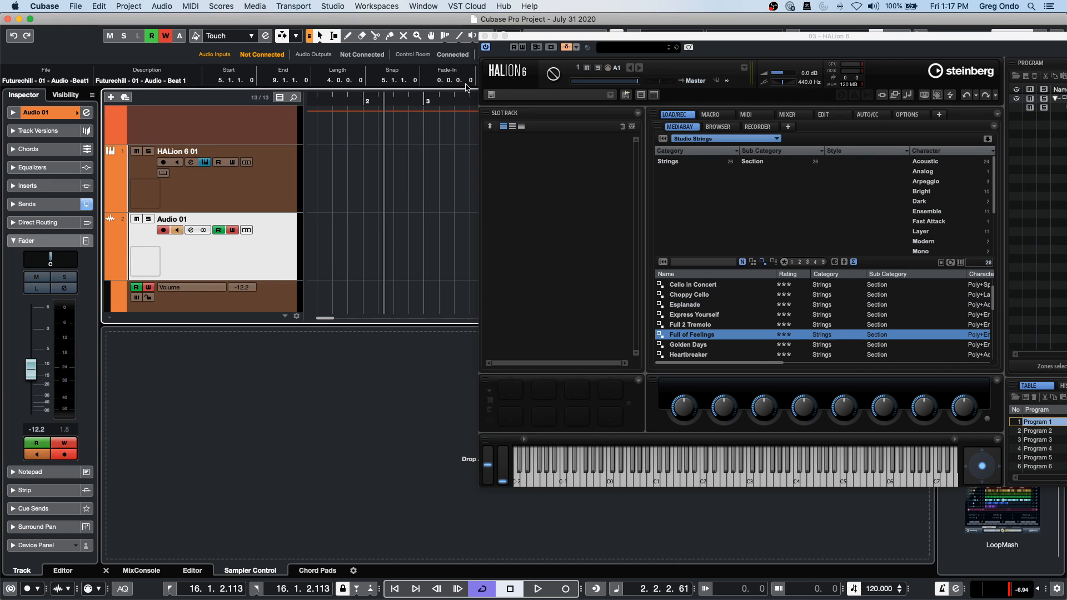
click(485, 36)
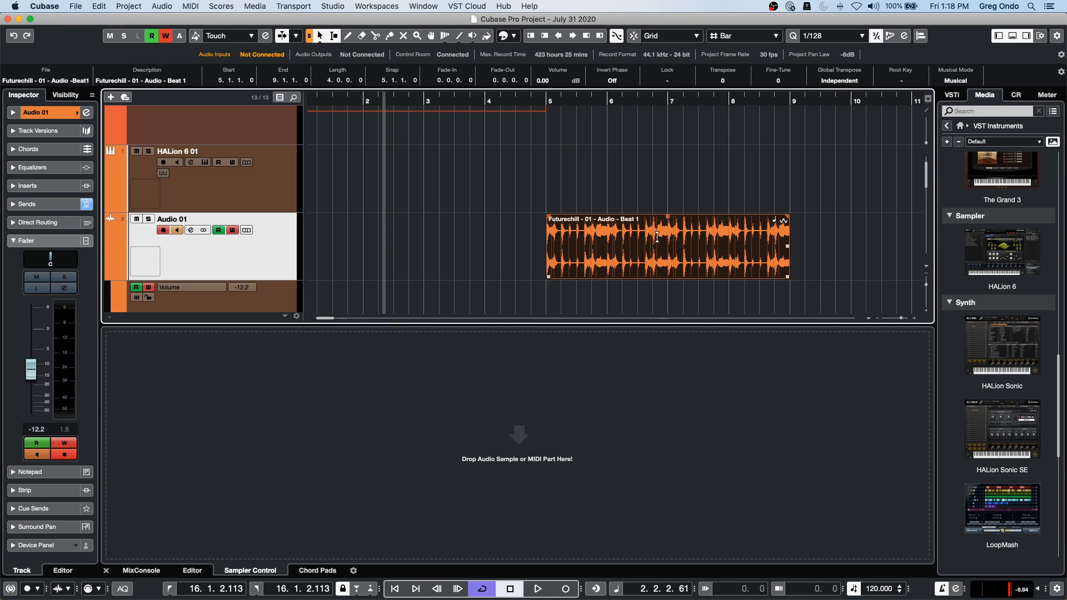
Apply the Normalize process to the Futurechill - 01 - Audio - Beat 1 event and switch it to Loudness Normalization.
click(688, 287)
click(660, 262)
click(162, 7)
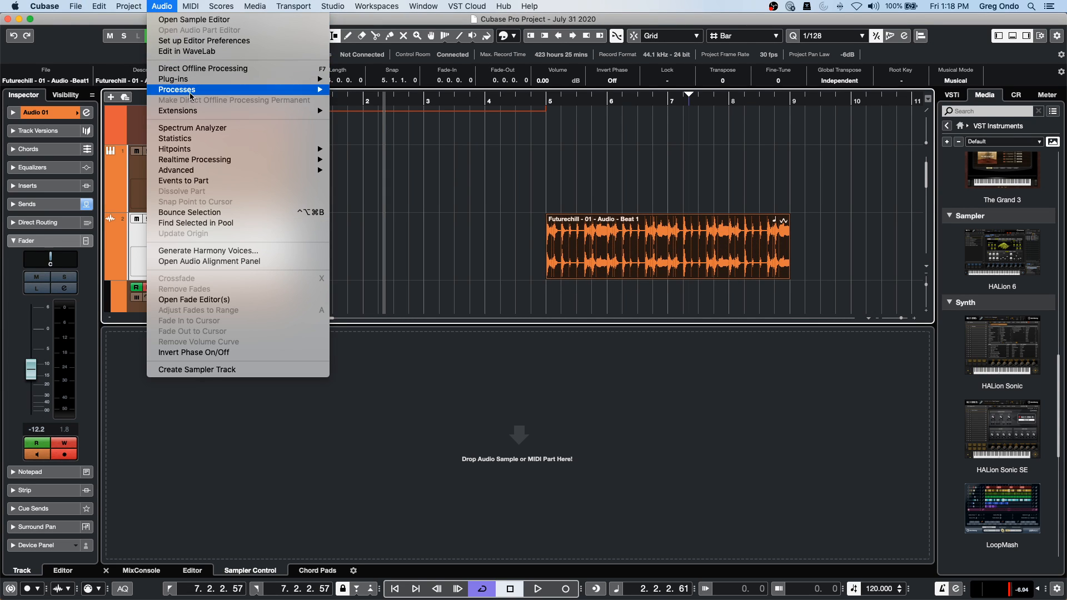
mouse_move(191, 94)
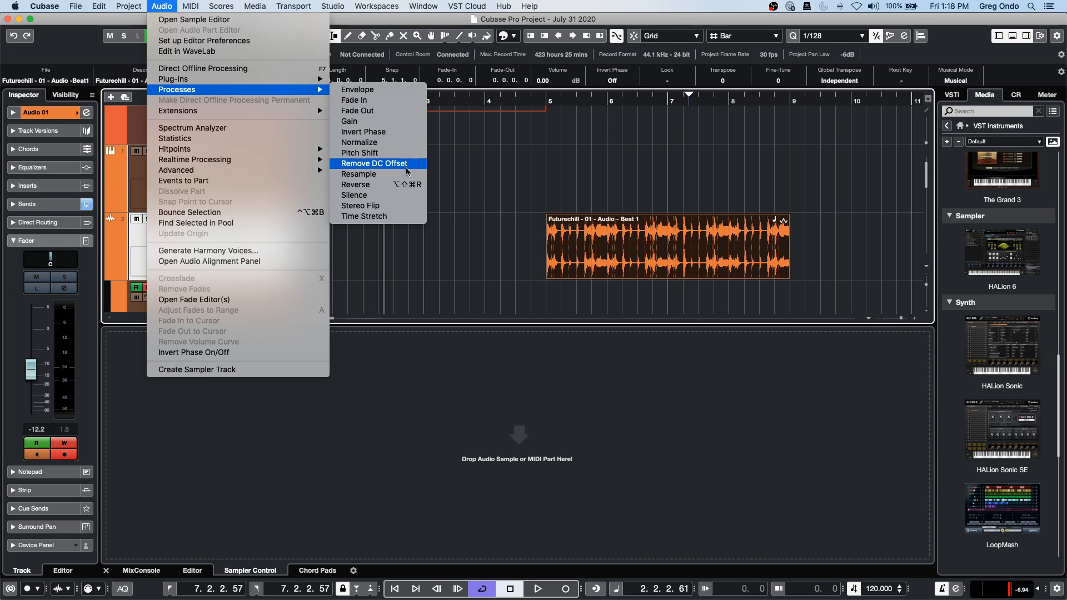
click(410, 143)
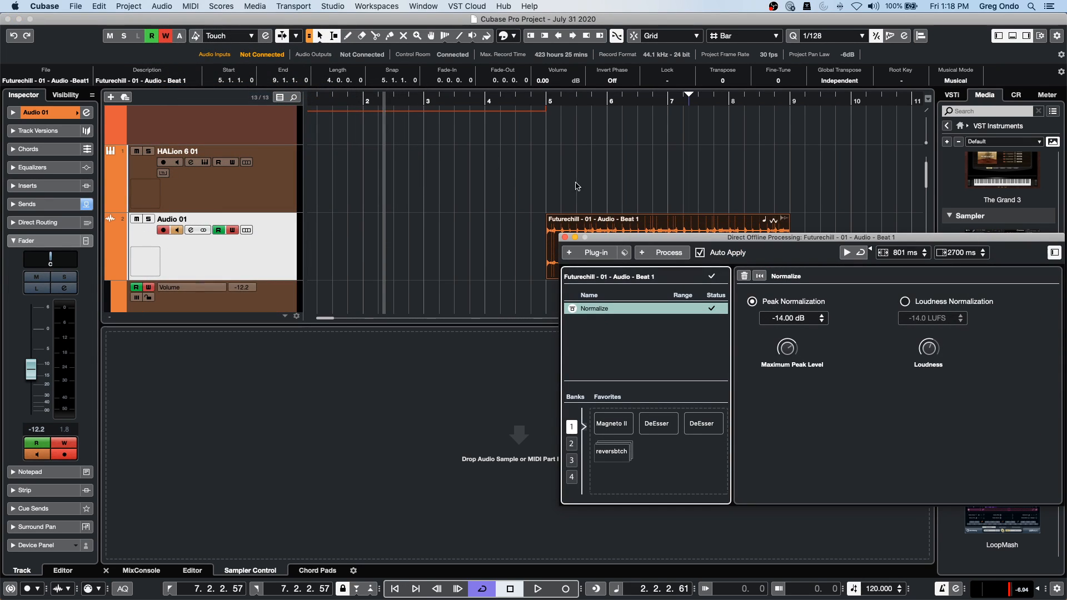
drag(655, 238, 315, 94)
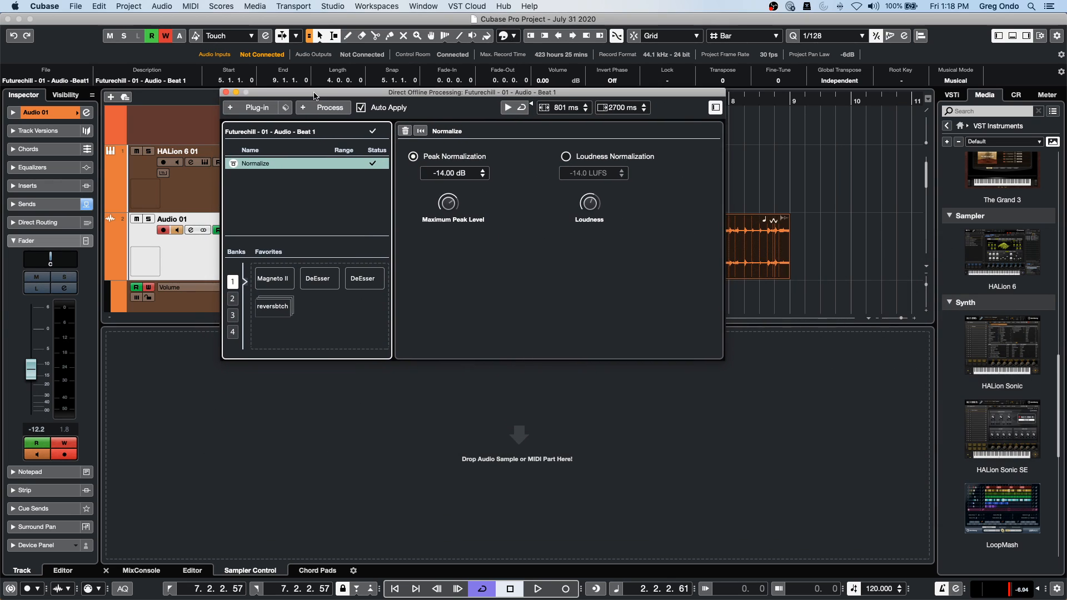
click(573, 157)
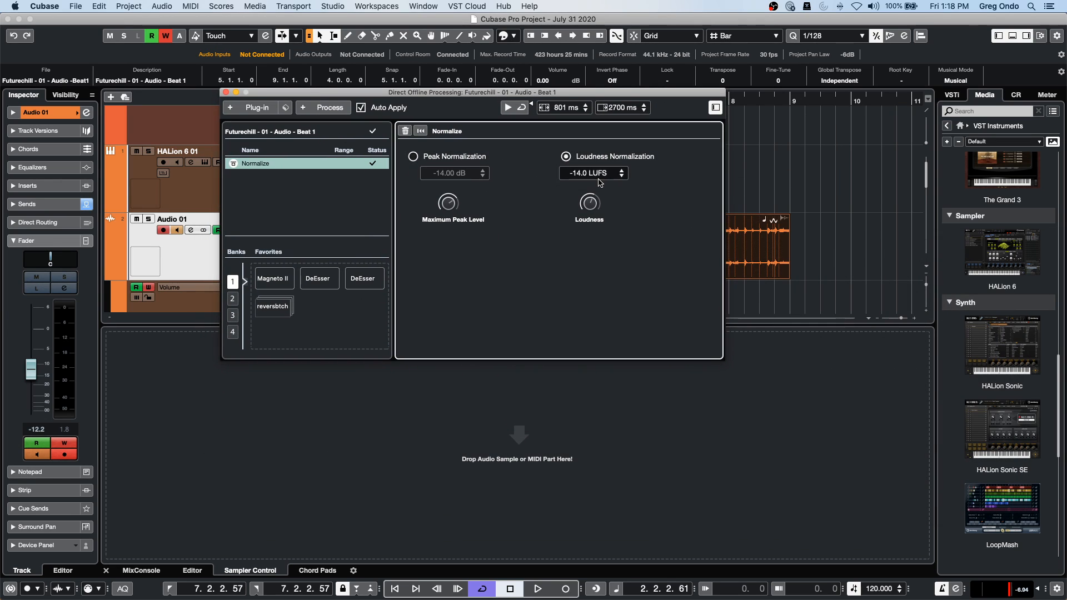
drag(576, 97, 401, 203)
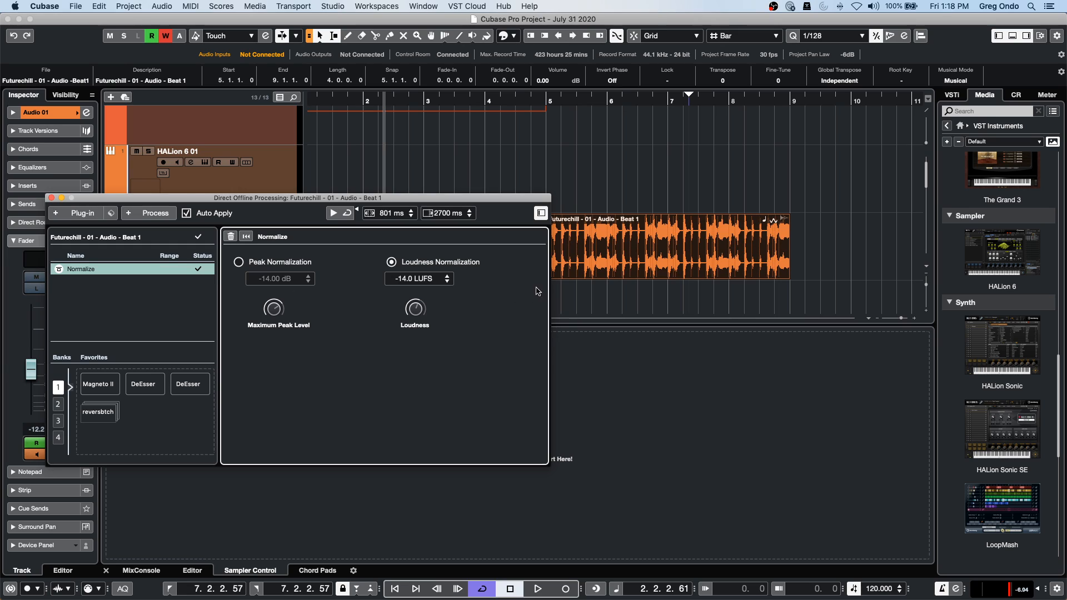
Set the Normalize process's loudness target to -14 LUFS and close the Direct Offline Processing window.
scroll(407, 282, down, 8)
click(405, 281)
text(-)
key(Return)
click(402, 279)
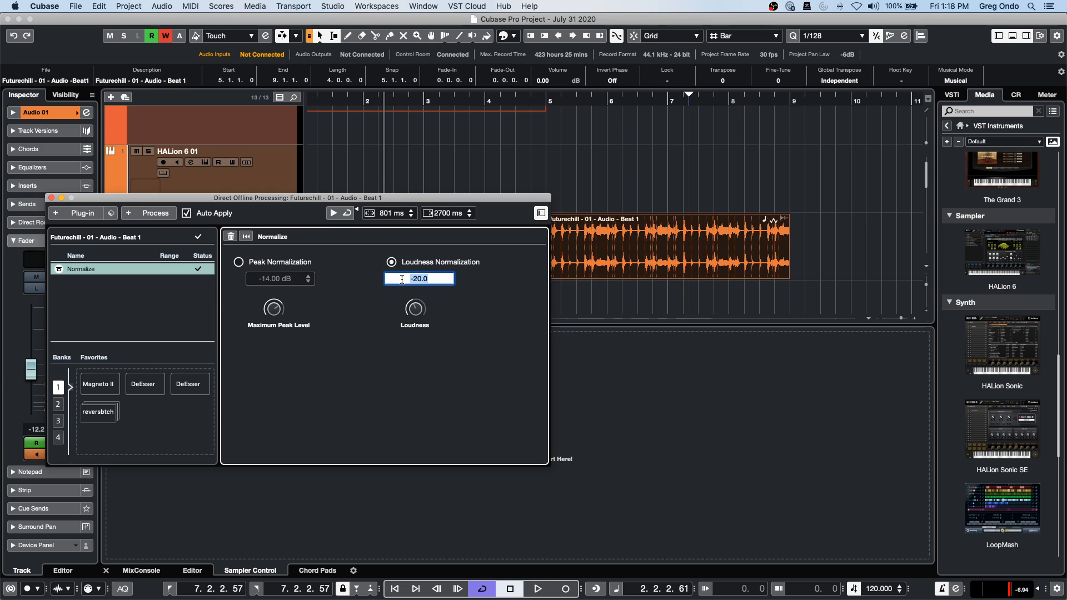
text(-14)
key(Return)
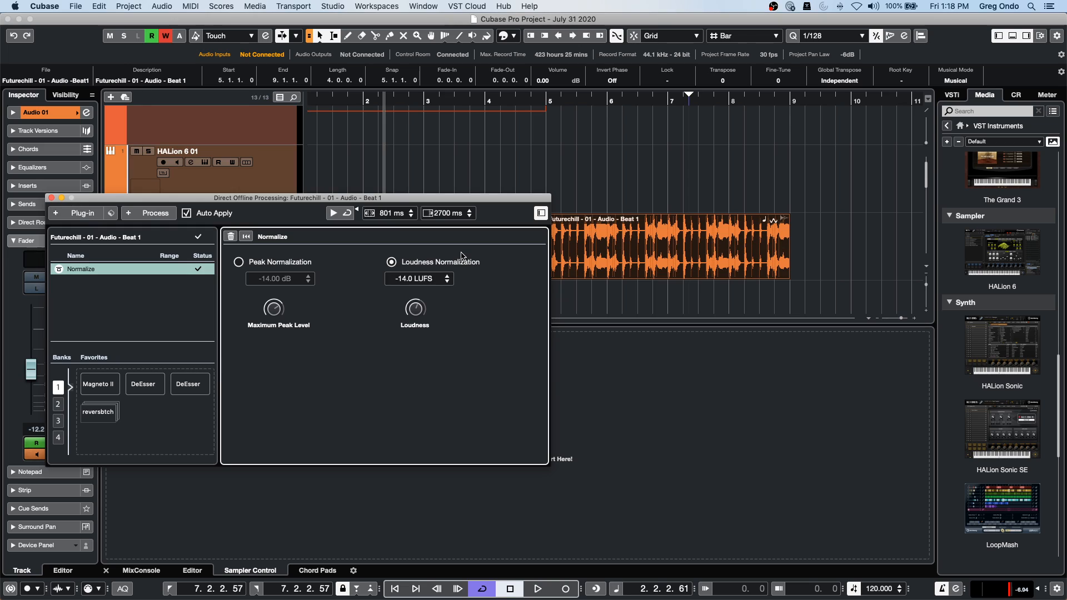
click(50, 198)
Add a second Normalize process to the Futurechill event, compare Peak and Loudness Normalization, keep Loudness, and close the processing window.
click(163, 7)
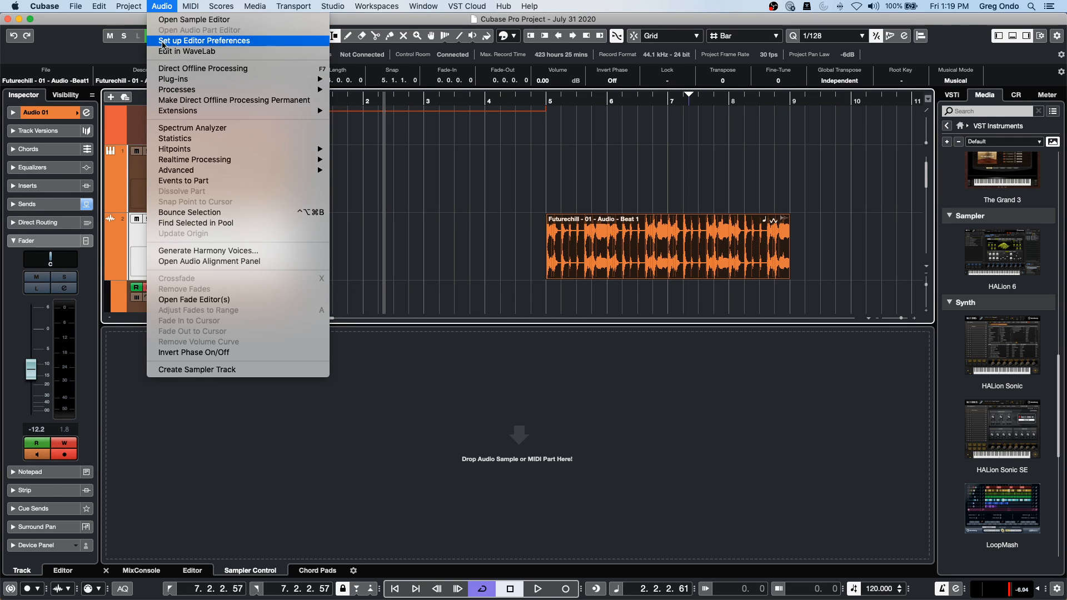
mouse_move(185, 91)
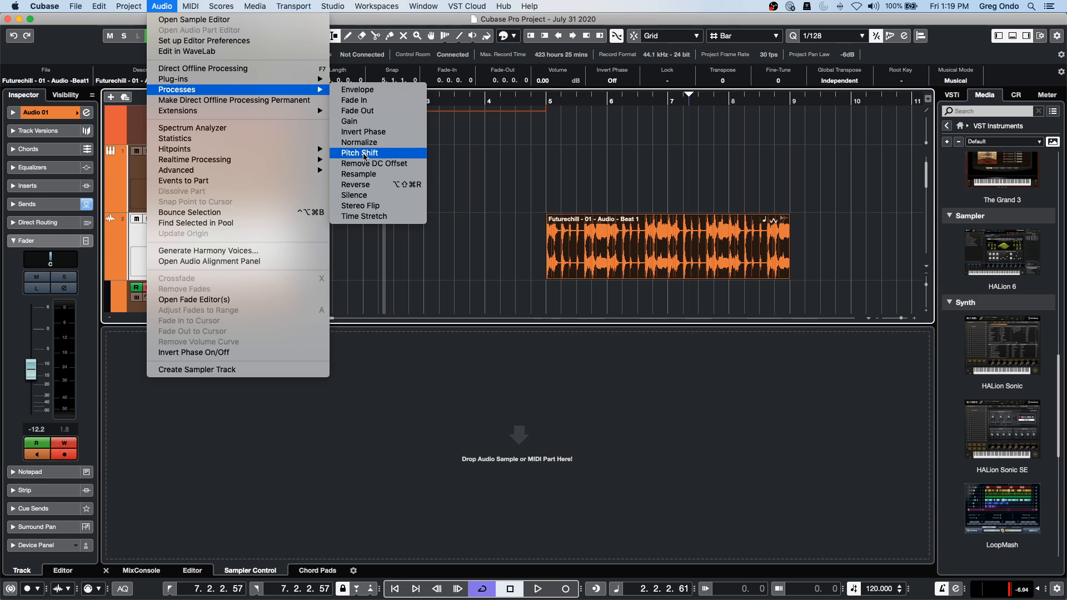
click(382, 143)
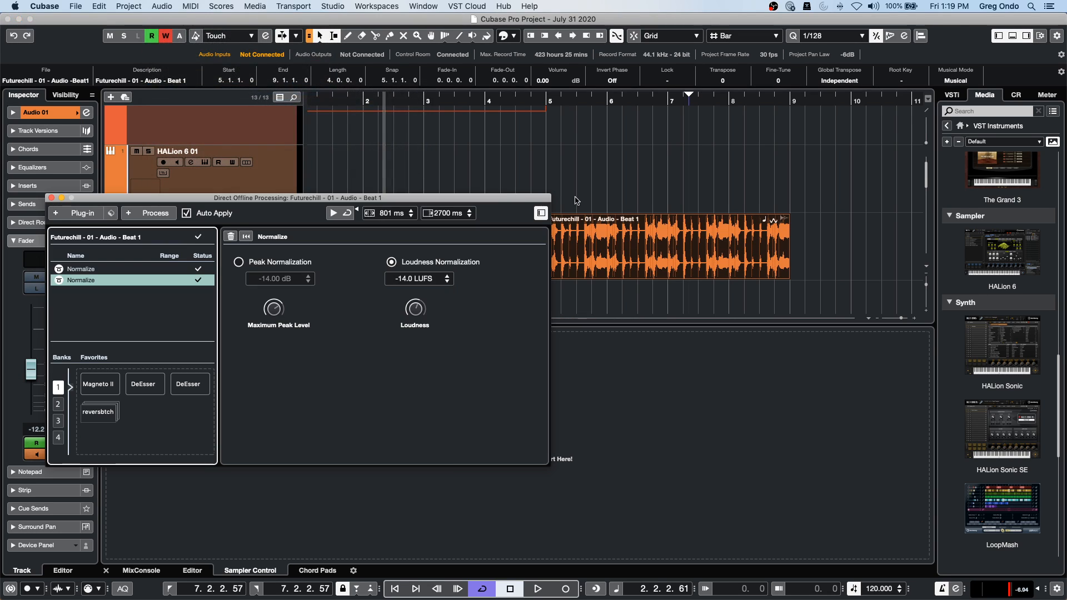
click(239, 263)
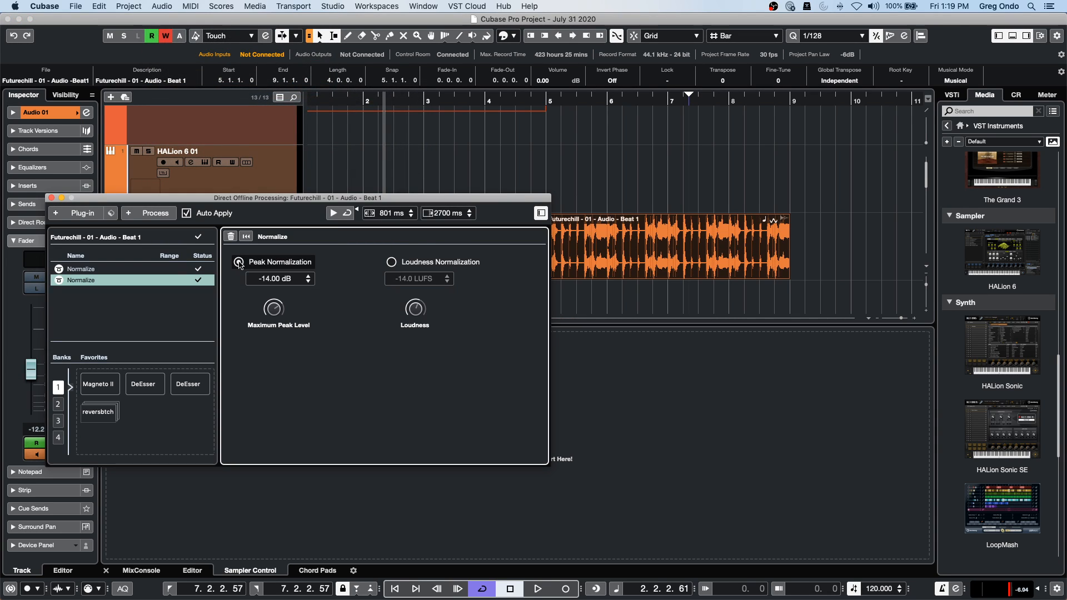
click(393, 263)
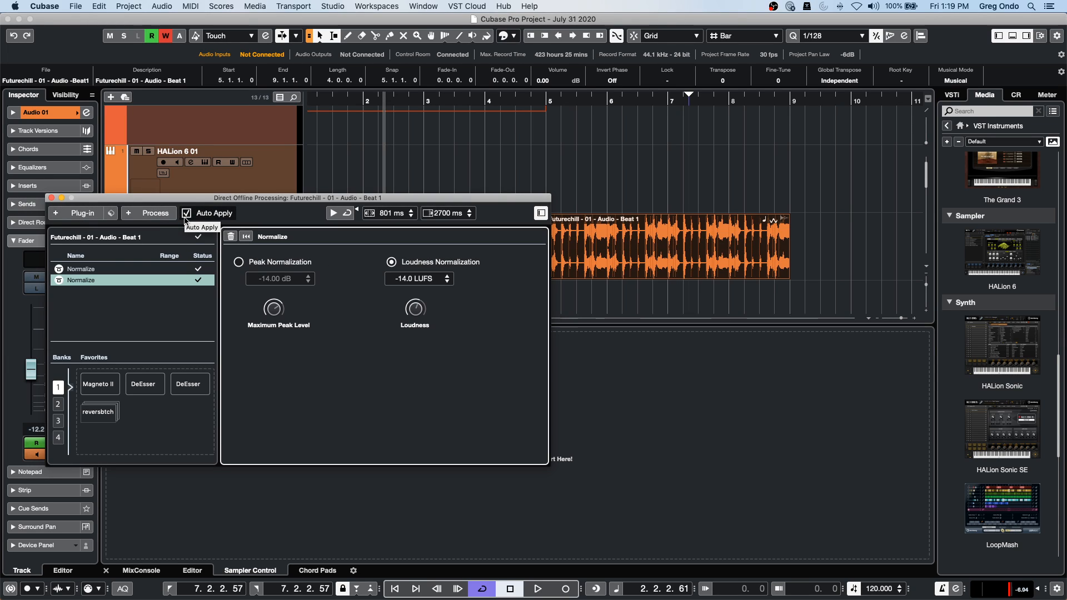
click(51, 199)
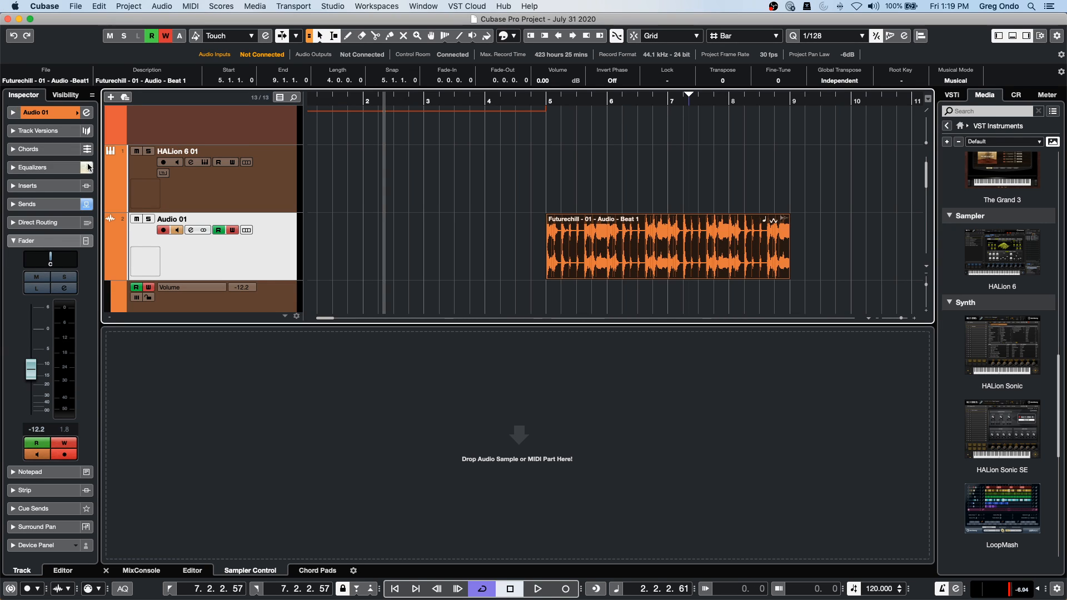
Start importing tracks from the be someone.cpr project in the Be Someone folder under Projects.
click(69, 7)
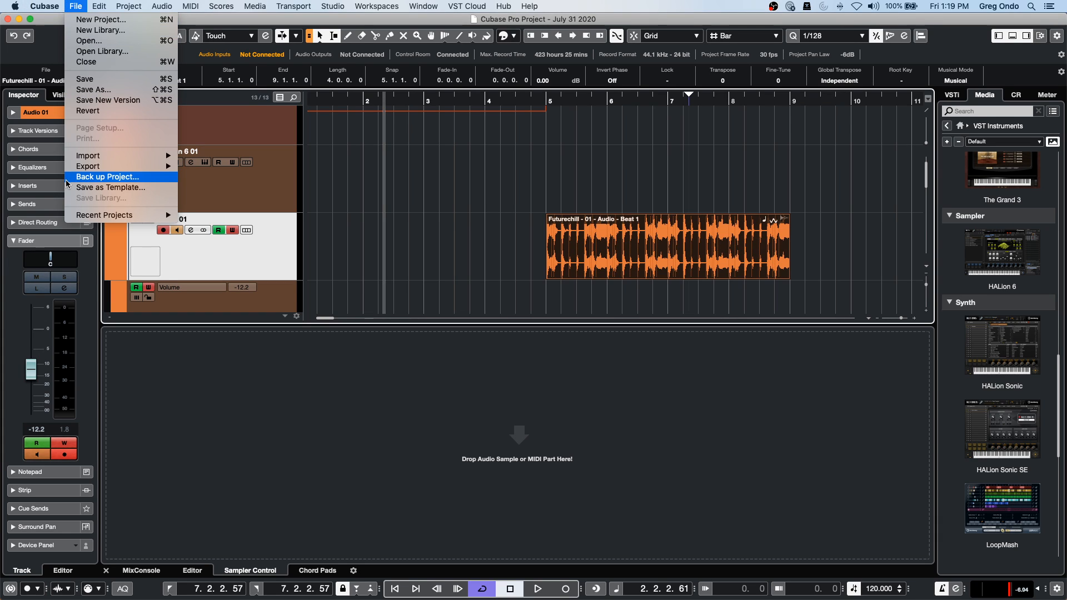
mouse_move(124, 168)
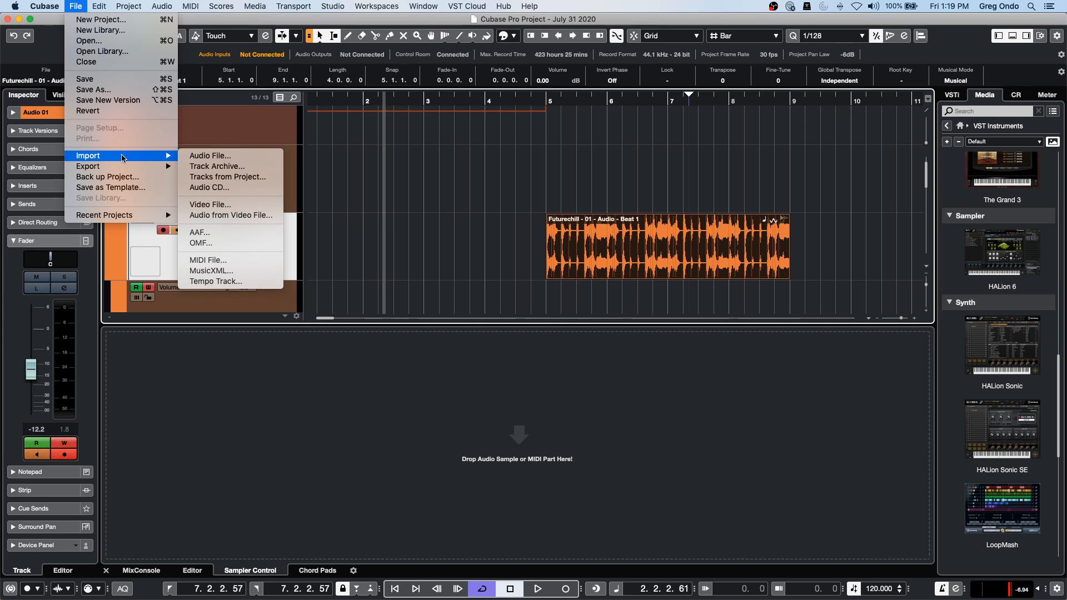
click(200, 176)
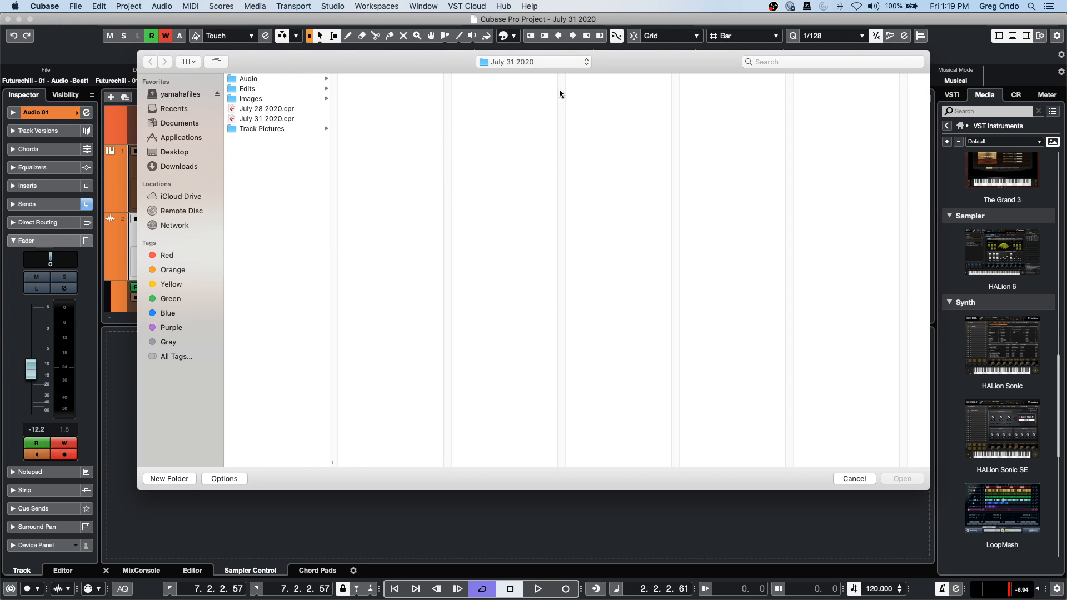
click(505, 60)
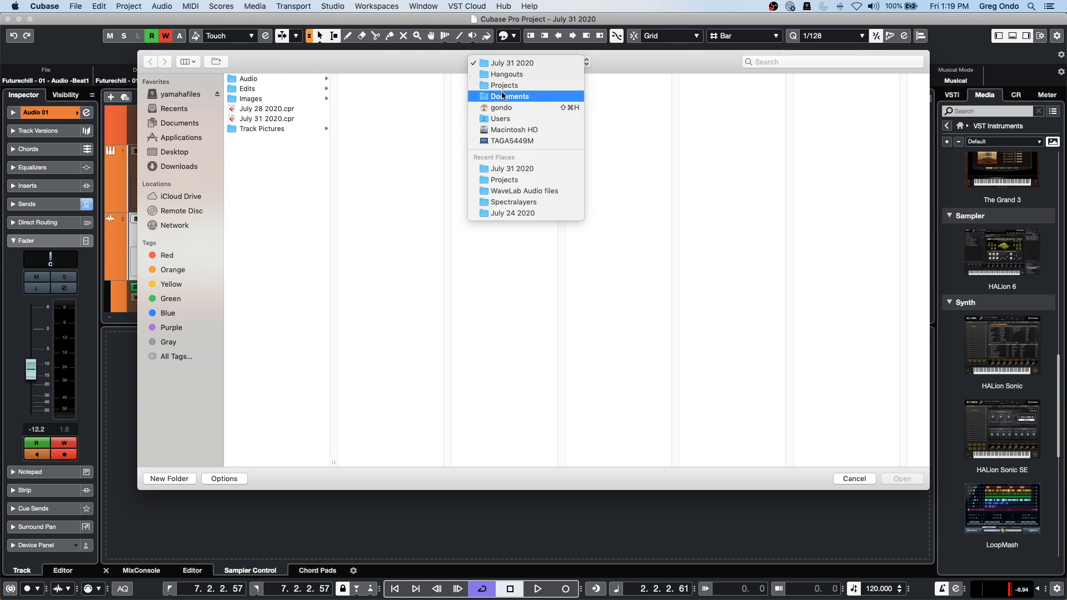
click(509, 84)
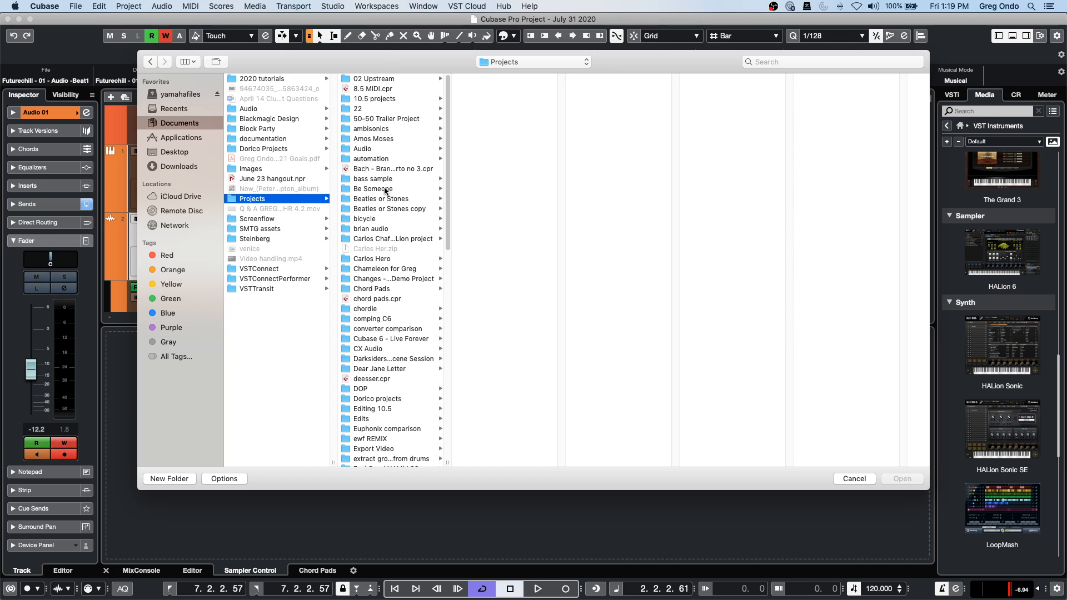
click(382, 190)
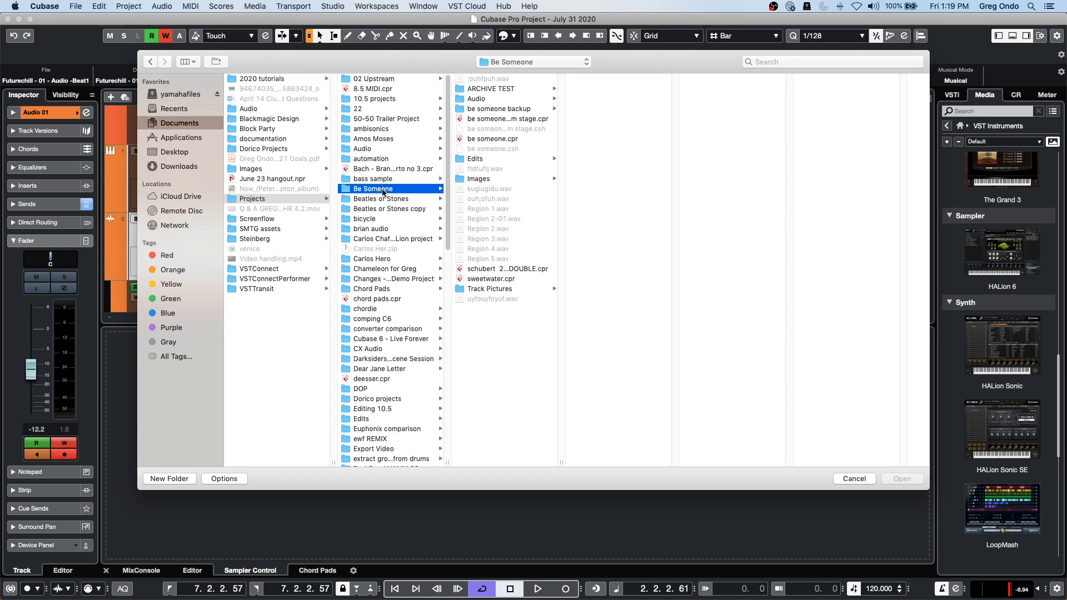
double_click(499, 141)
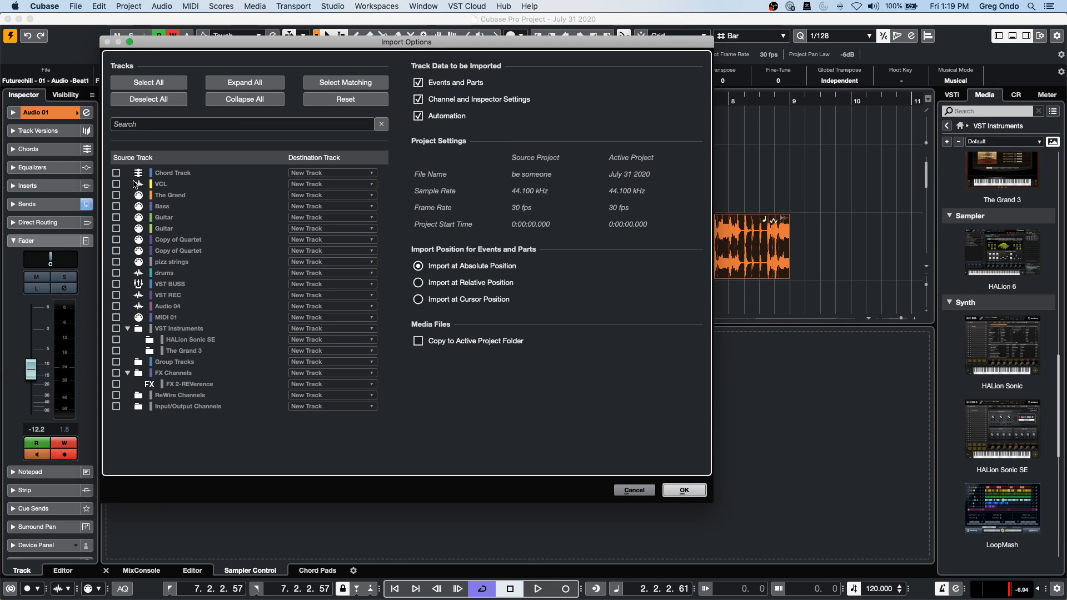
Import The Grand as a new track at its absolute position and accept the missing Input 1 port as unmapped.
click(116, 195)
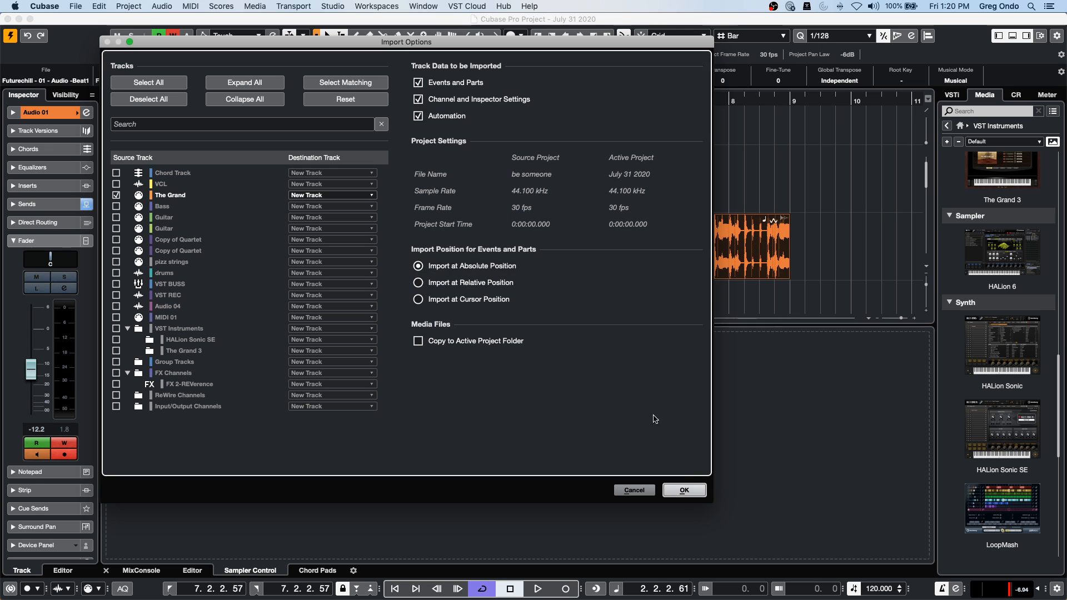
click(685, 490)
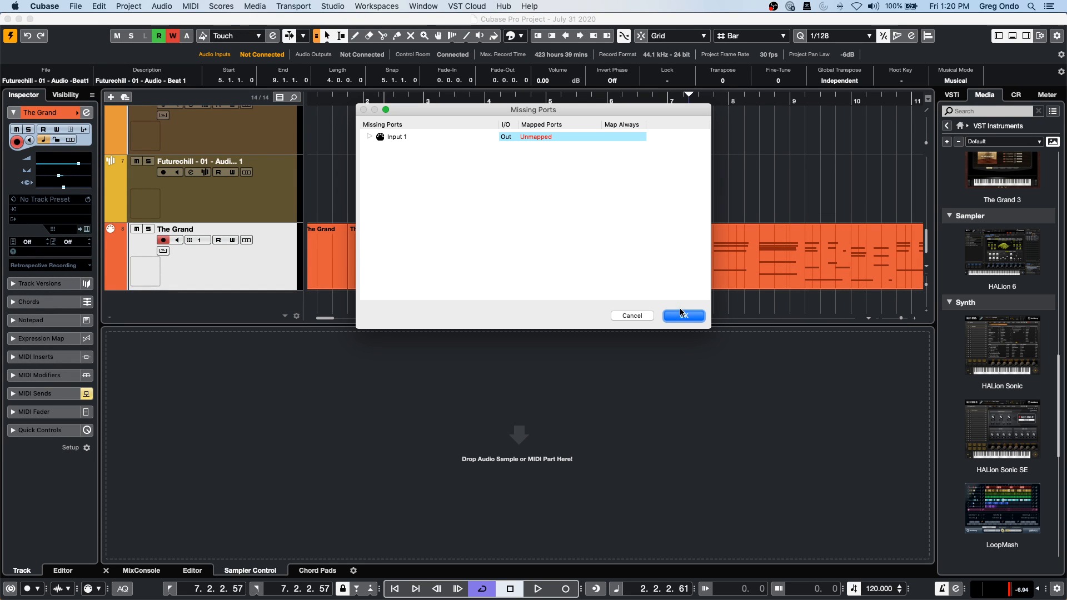
click(684, 315)
Create chord symbols on the Chord Track from The Grand's MIDI part, with bass notes and tensions included.
drag(476, 98, 383, 85)
click(345, 275)
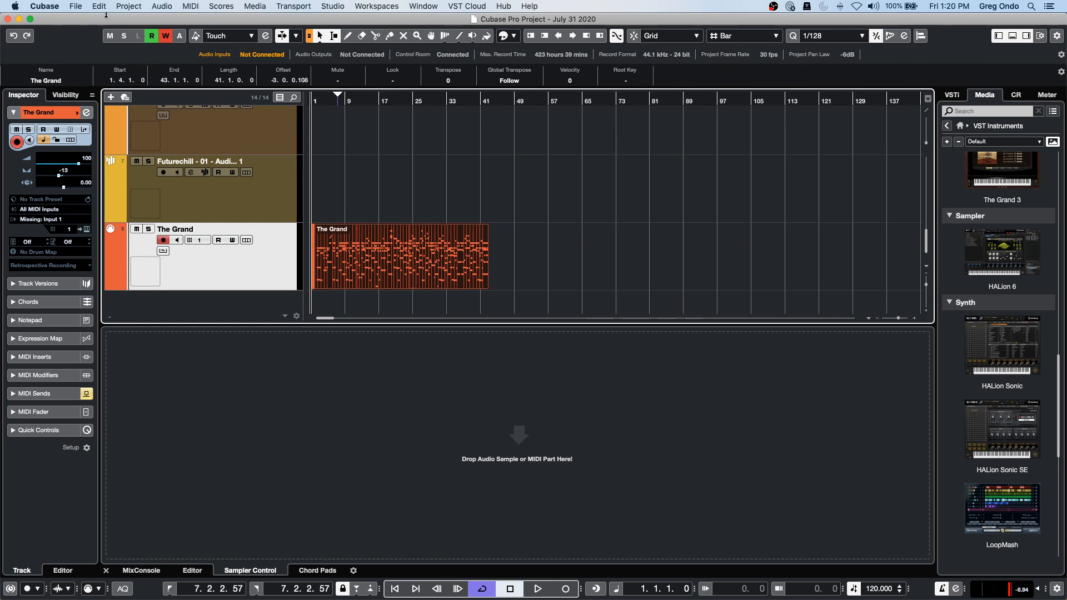
click(129, 6)
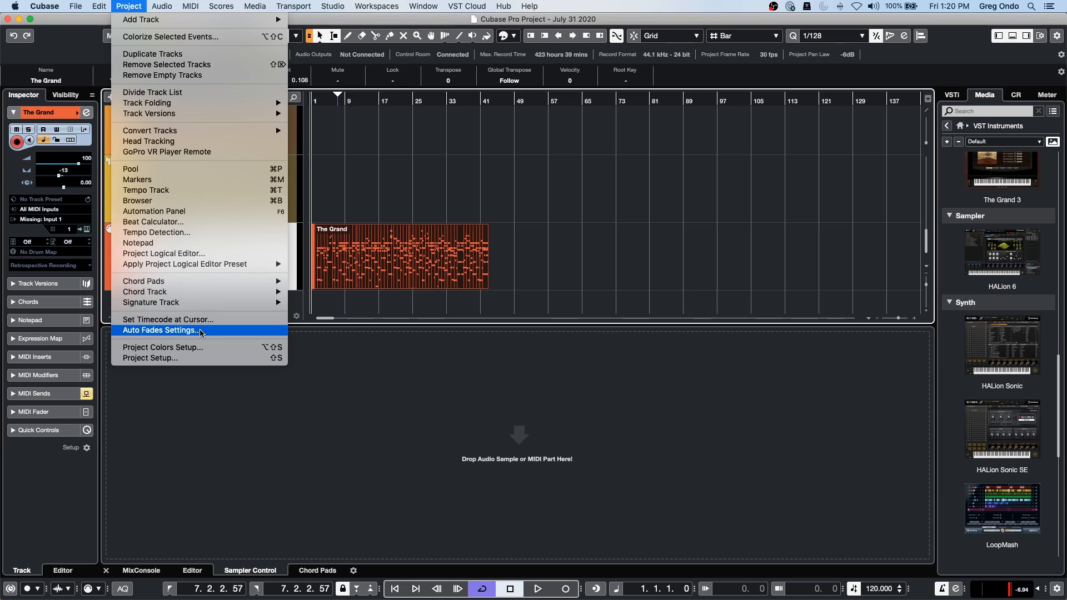
click(460, 176)
scroll(245, 158, up, 10)
scroll(254, 164, down, 4)
scroll(254, 161, up, 3)
click(129, 6)
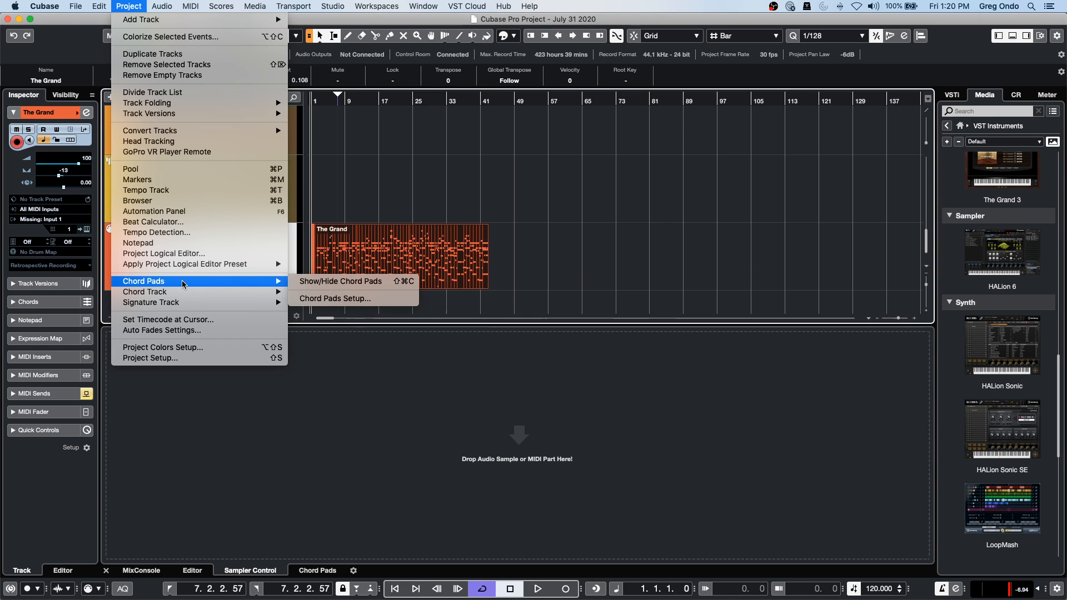
mouse_move(183, 292)
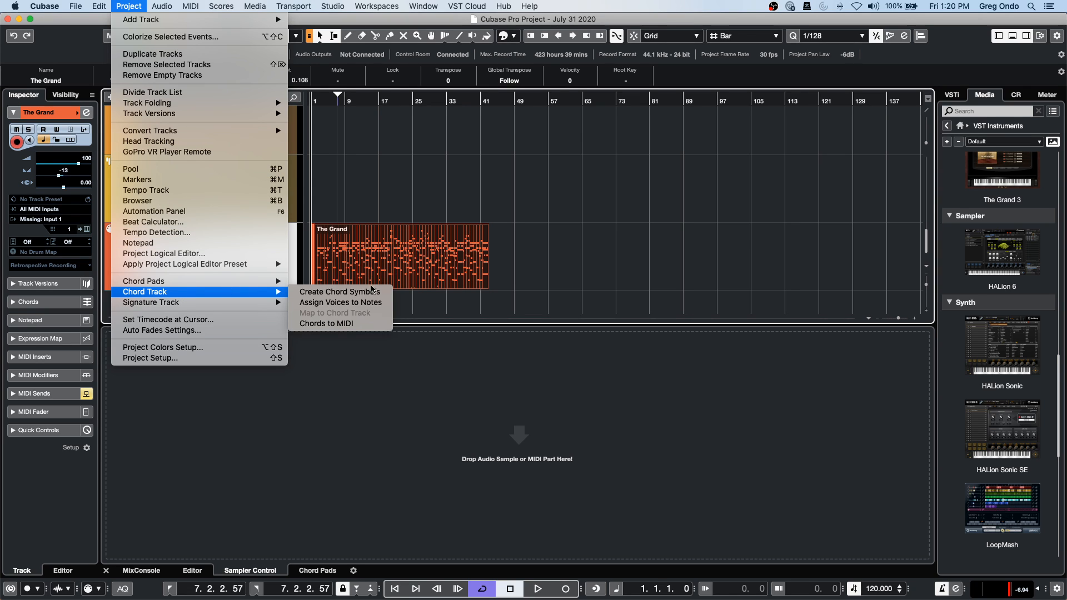
click(378, 295)
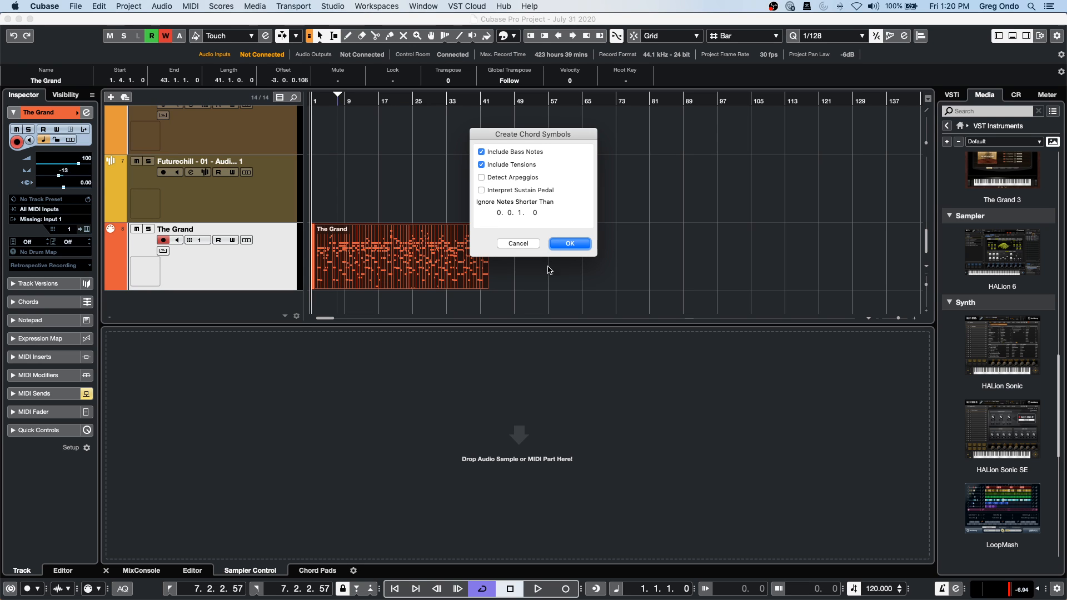
click(569, 245)
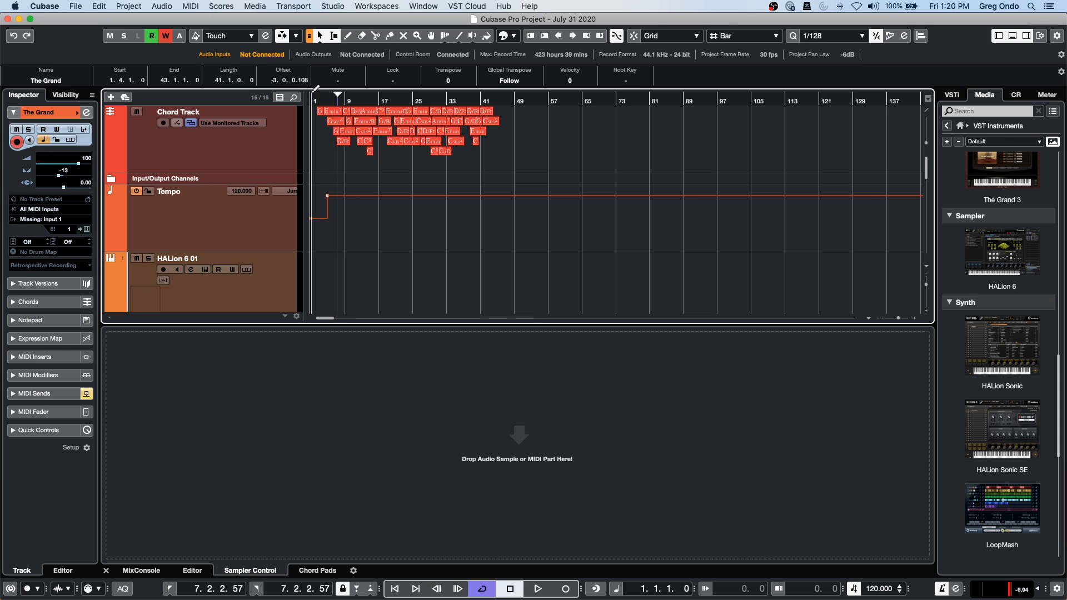
Move the Chord Track directly above The Grand track in the track list.
drag(314, 101, 321, 154)
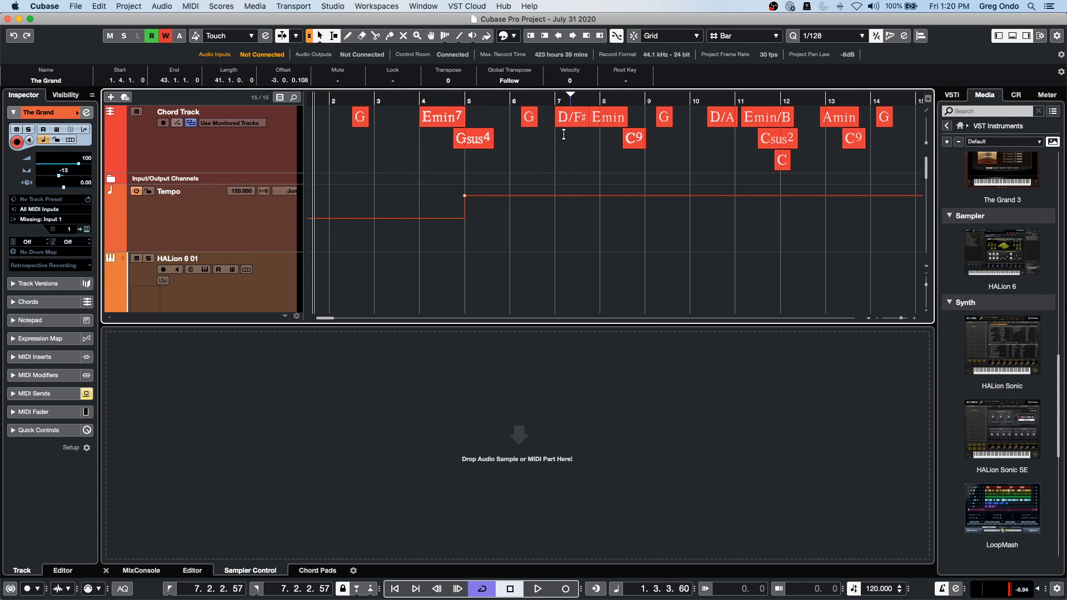
scroll(394, 174, down, 5)
scroll(395, 174, up, 5)
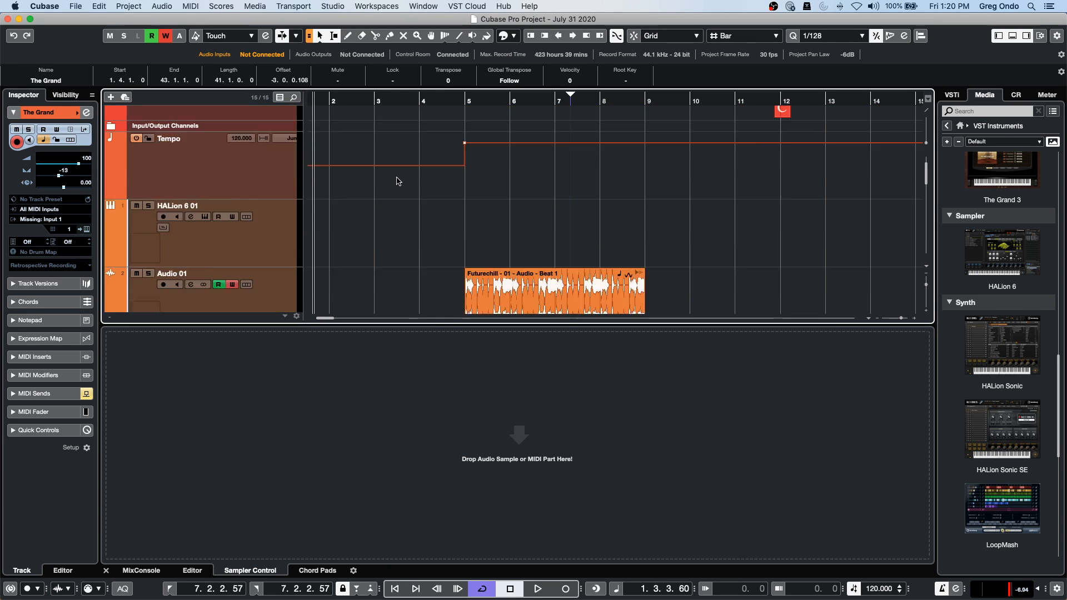
click(207, 141)
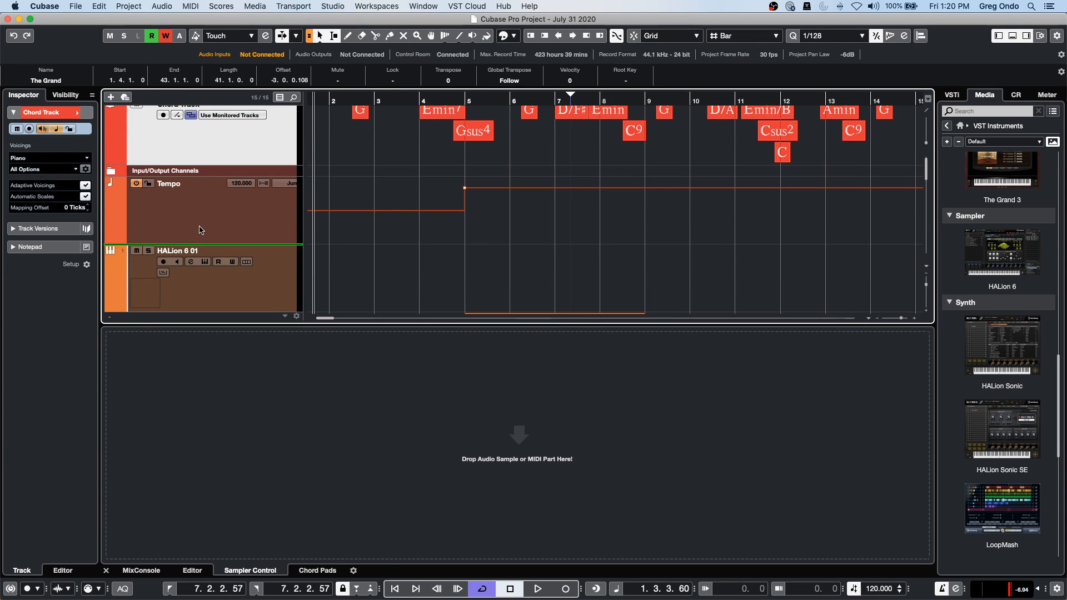
scroll(200, 285, down, 3)
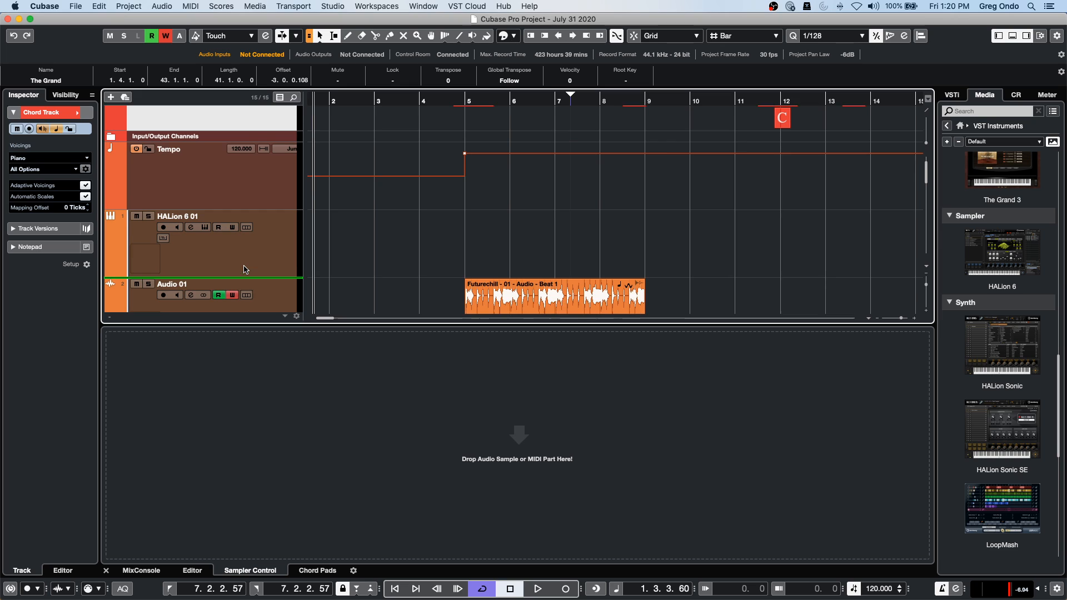
scroll(243, 263, down, 10)
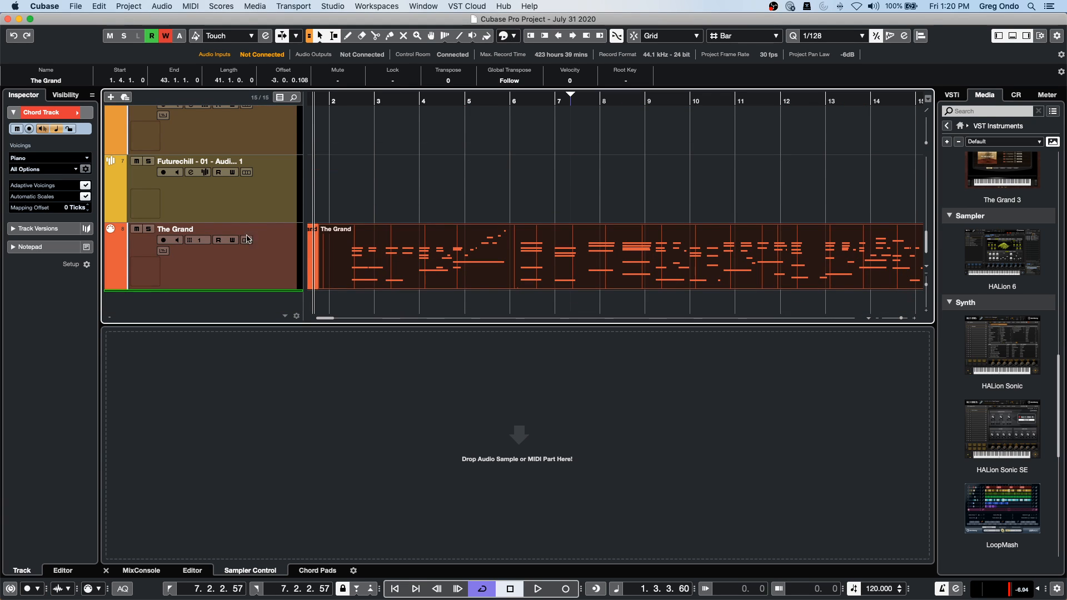
drag(250, 218, 251, 221)
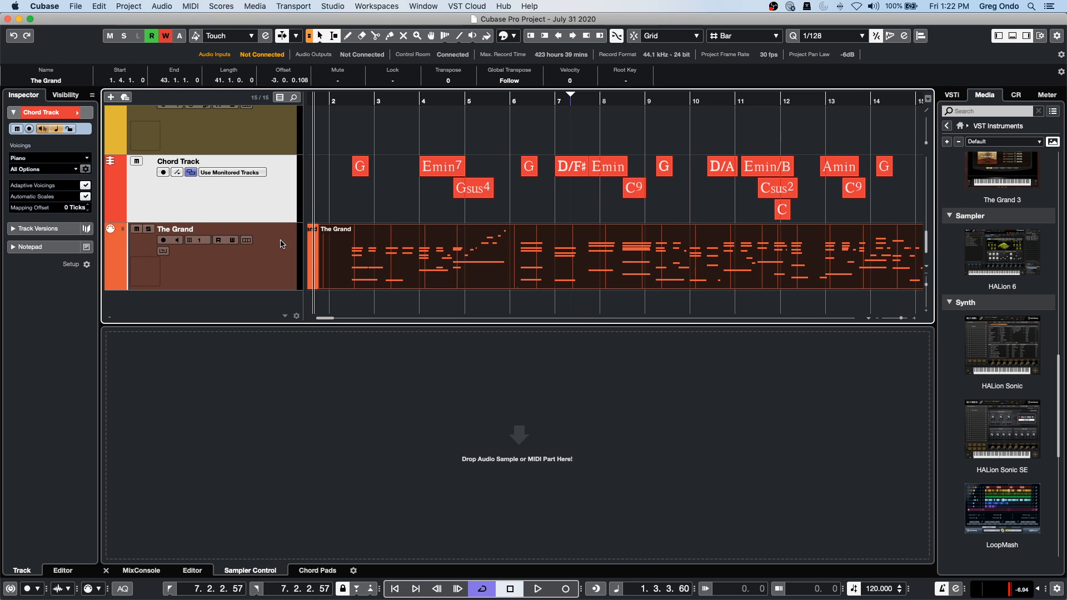
Insert a MultibandCompressor in the first insert slot of Audio 01 in the MixConsole and close its plug-in window.
scroll(263, 218, up, 5)
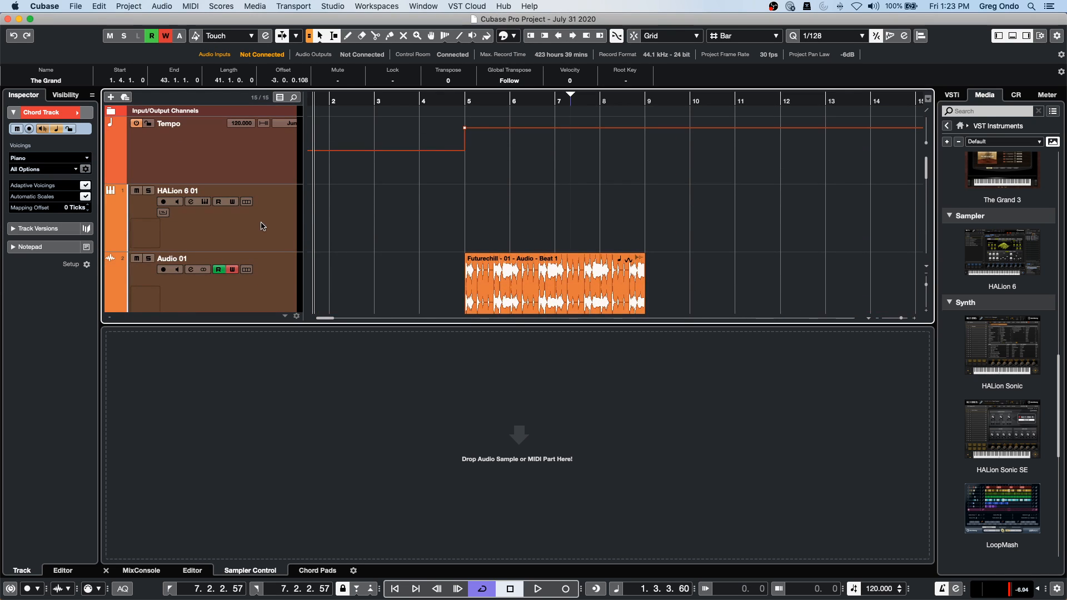
click(275, 293)
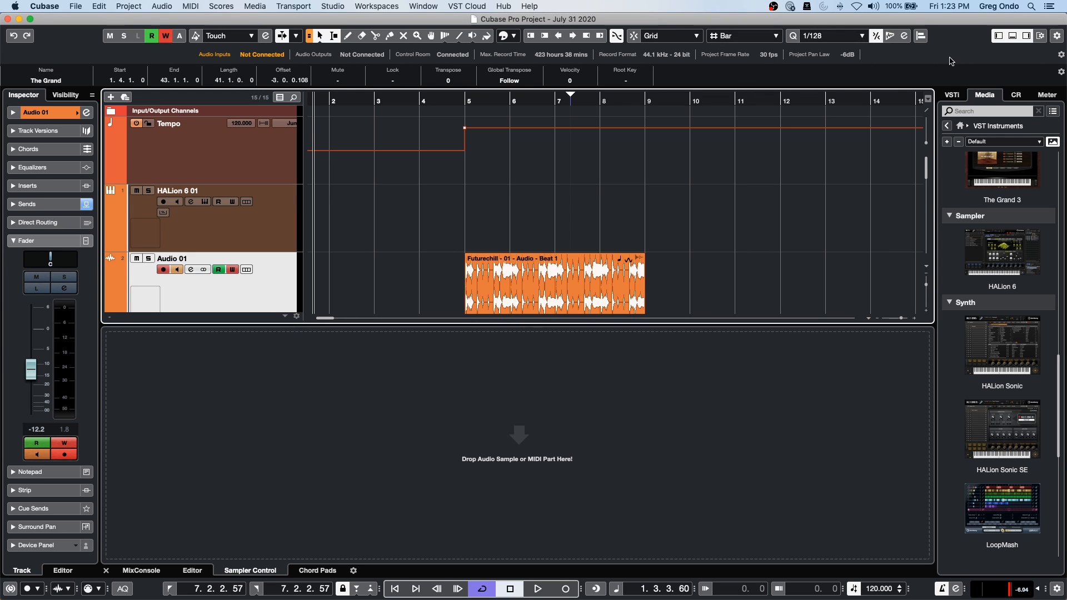
key(F3)
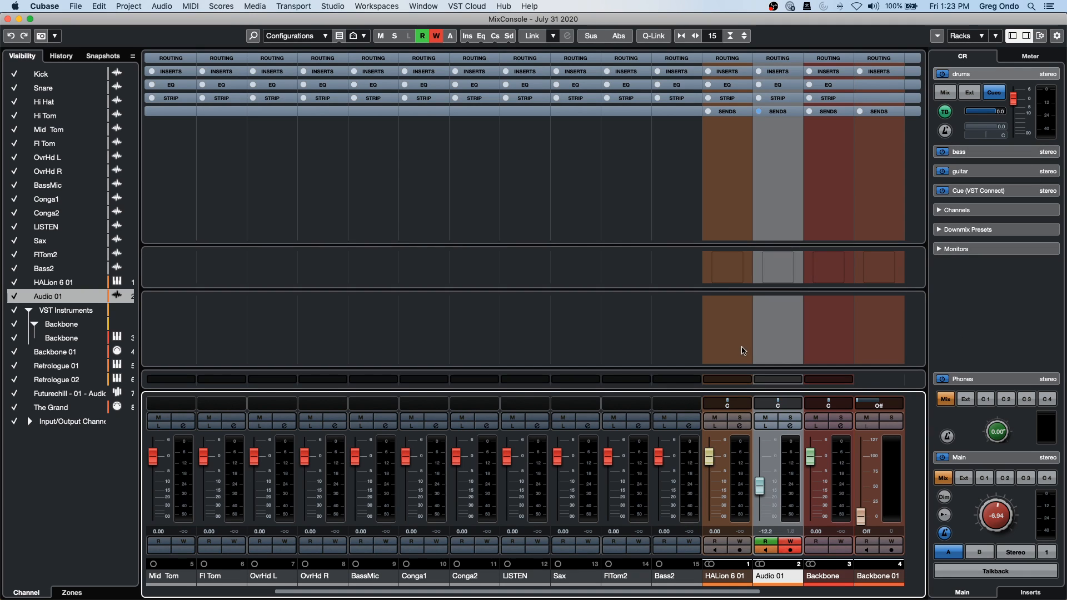
click(789, 77)
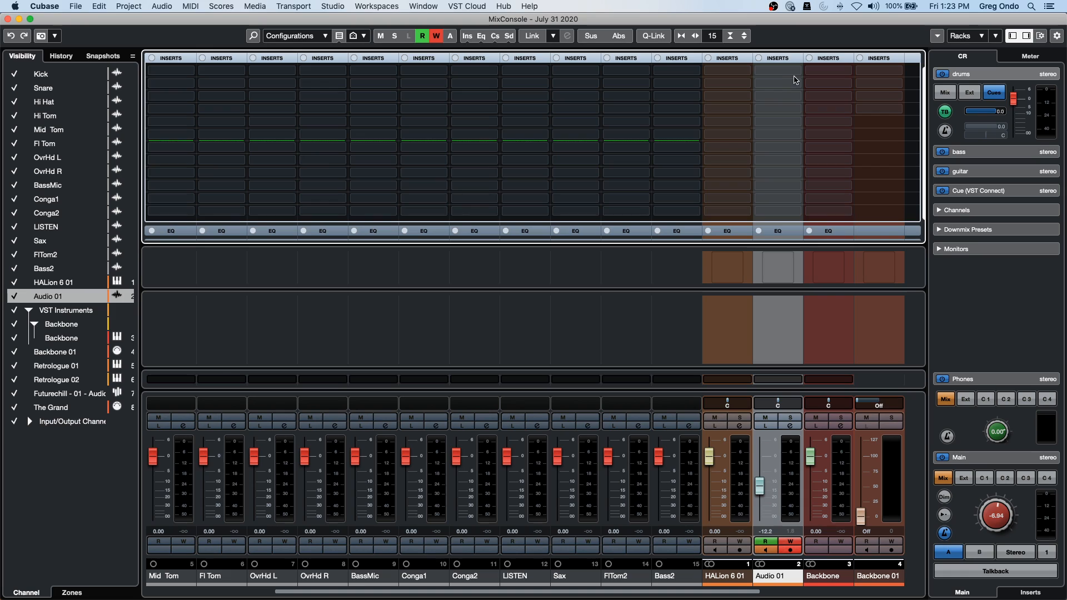
click(792, 84)
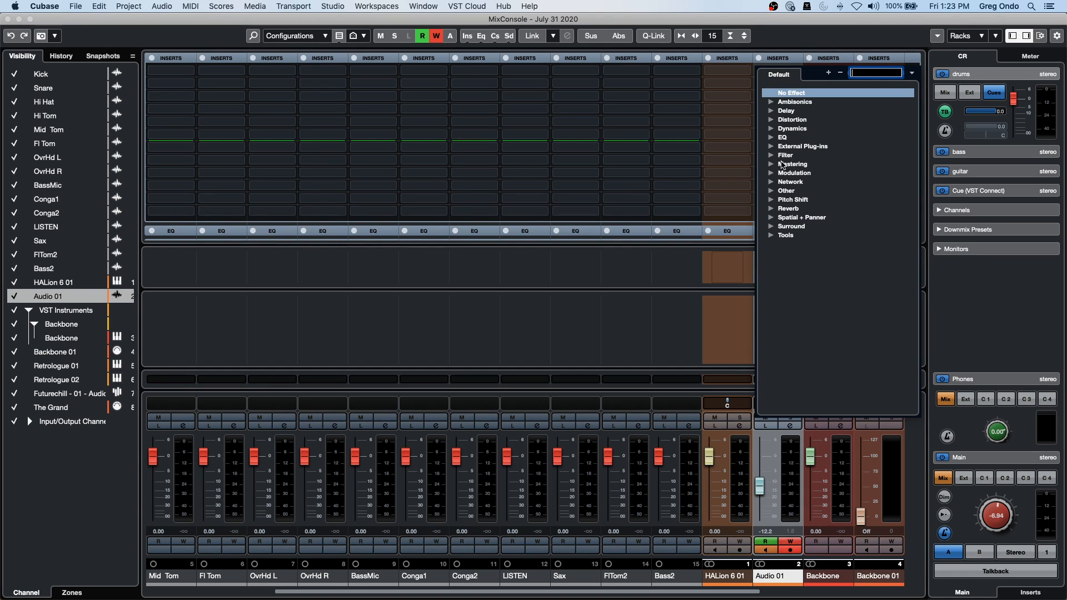
click(773, 129)
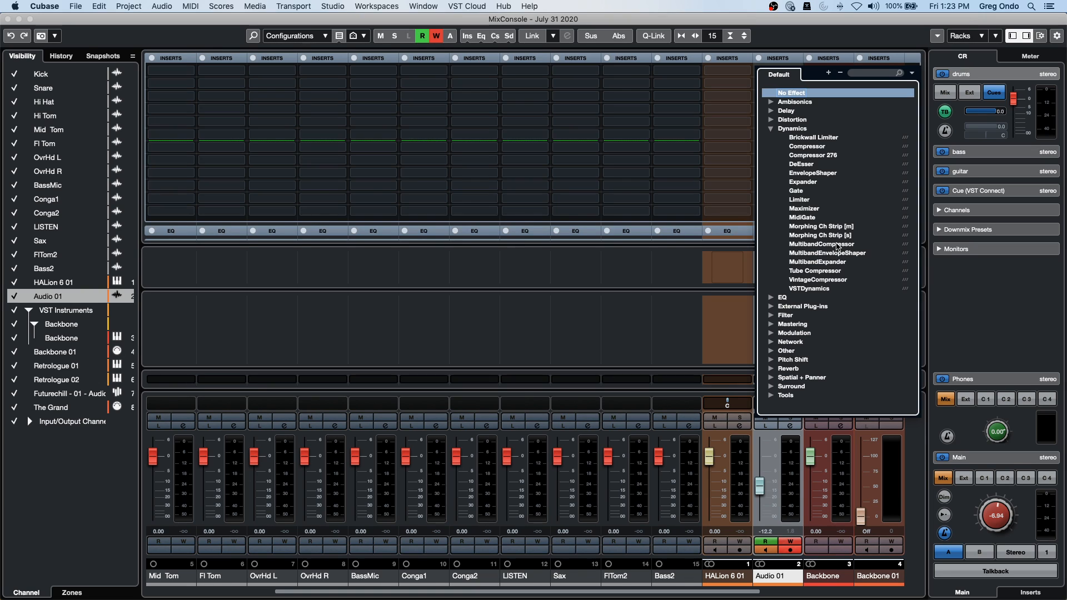
click(821, 244)
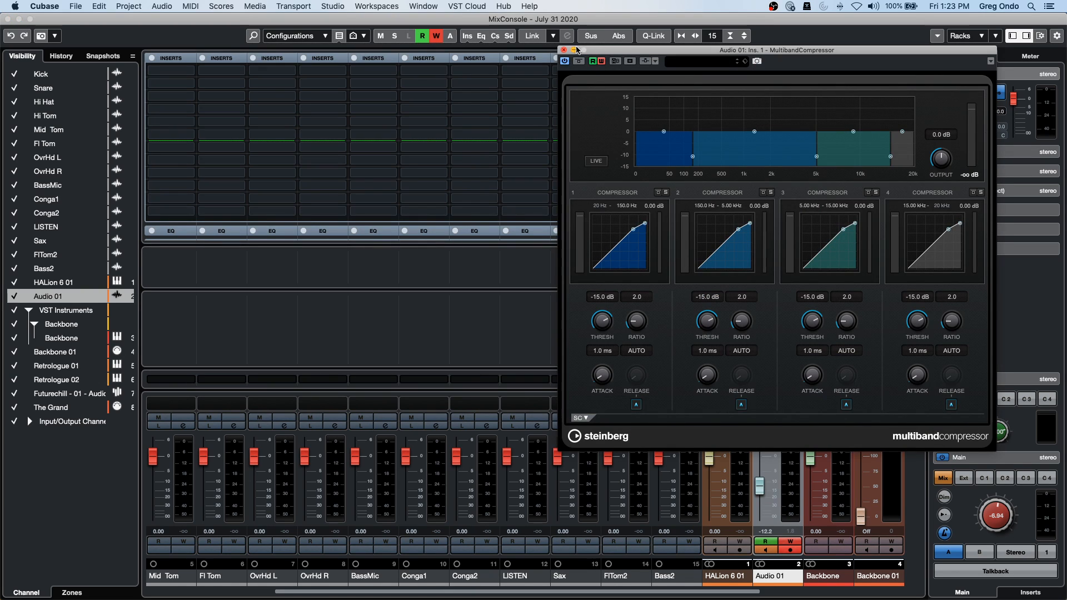
click(565, 50)
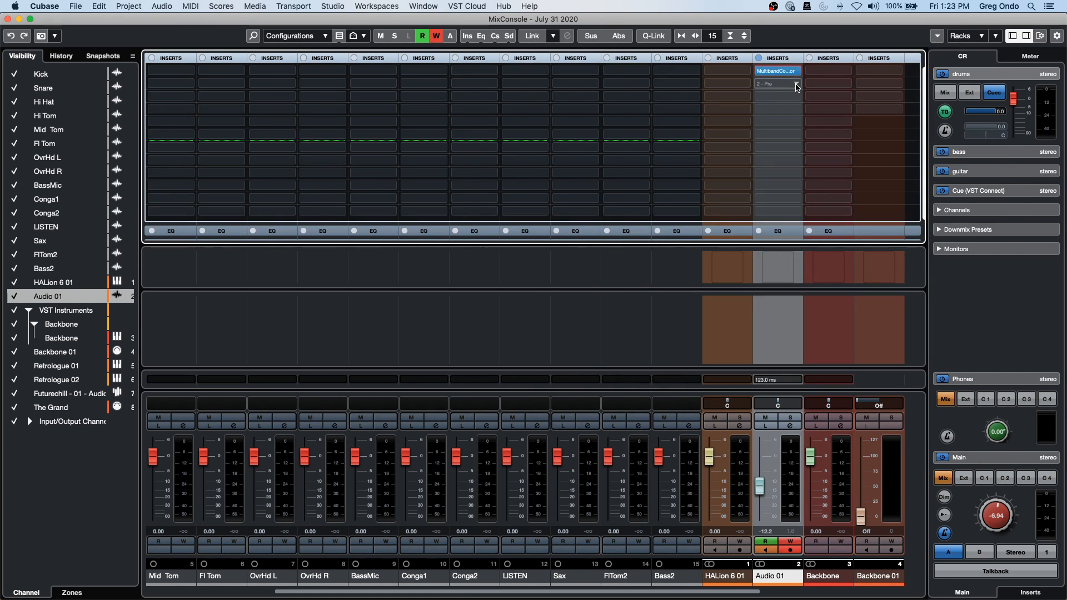
Add the ModMachine delay to Audio 01's second insert slot and close its plug-in window.
click(795, 86)
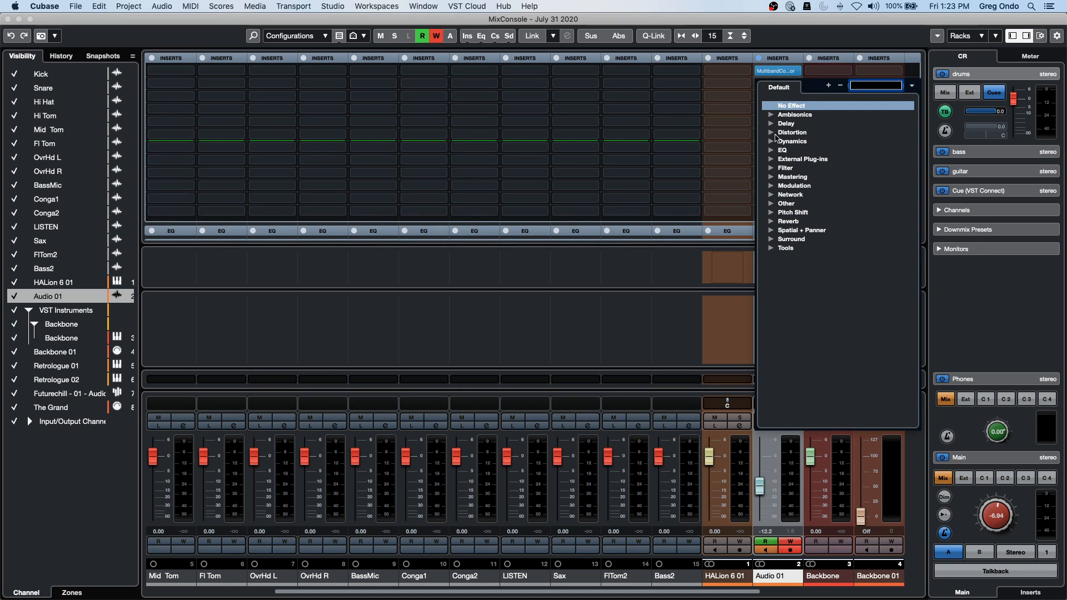
click(772, 124)
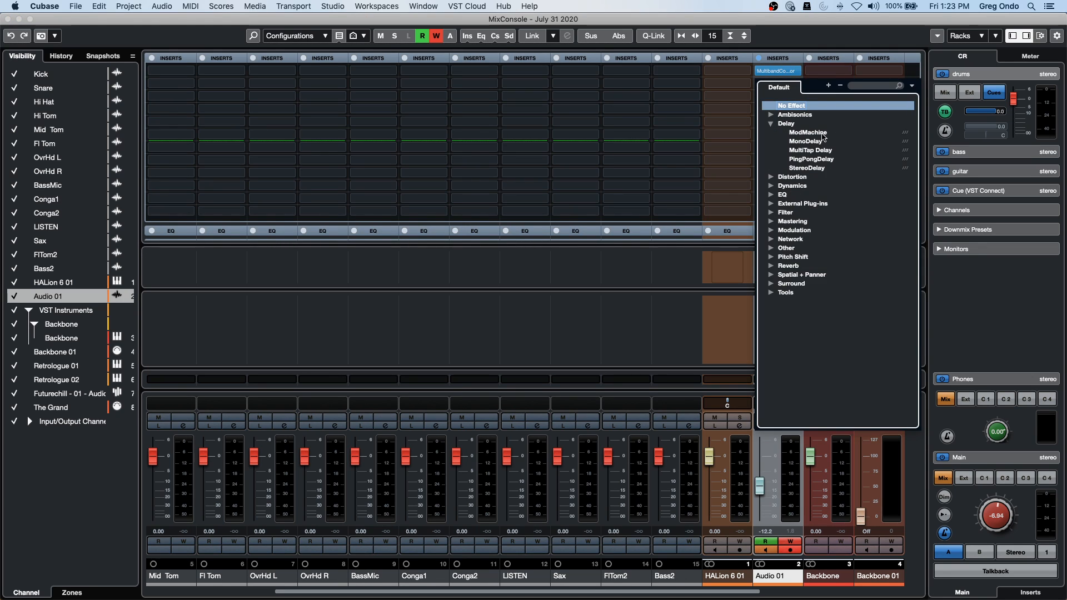
click(813, 133)
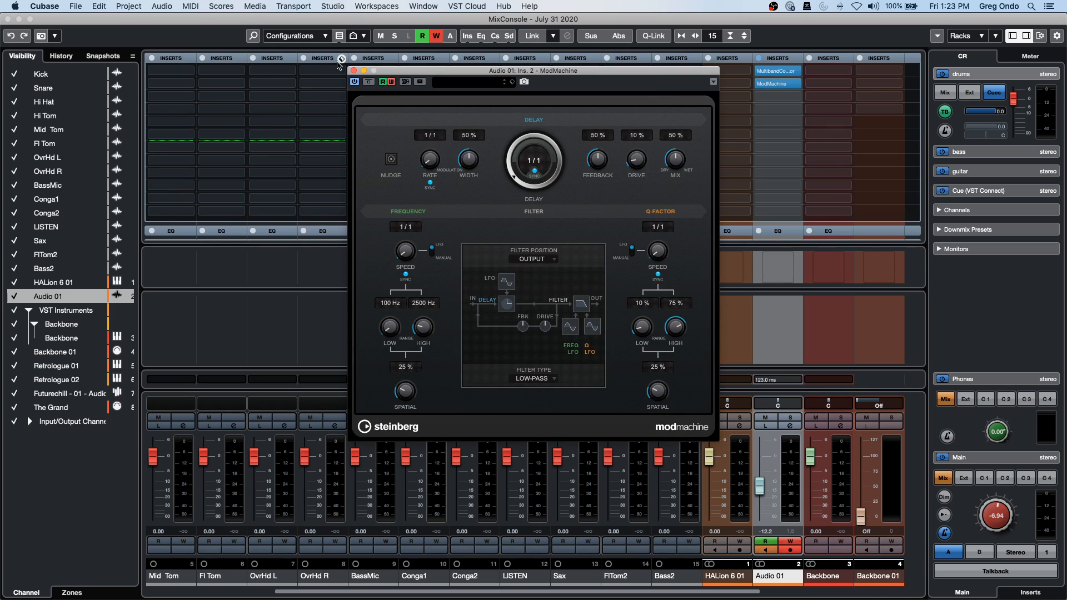
click(353, 71)
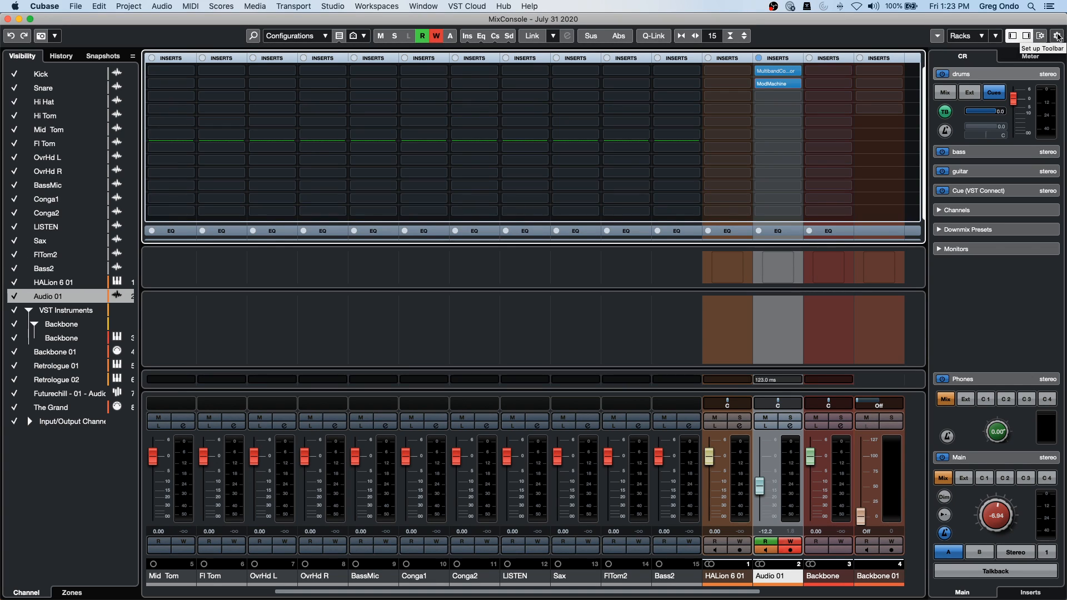
Toggle the Channel Latency display off and back on in the MixConsole window layout.
click(1041, 36)
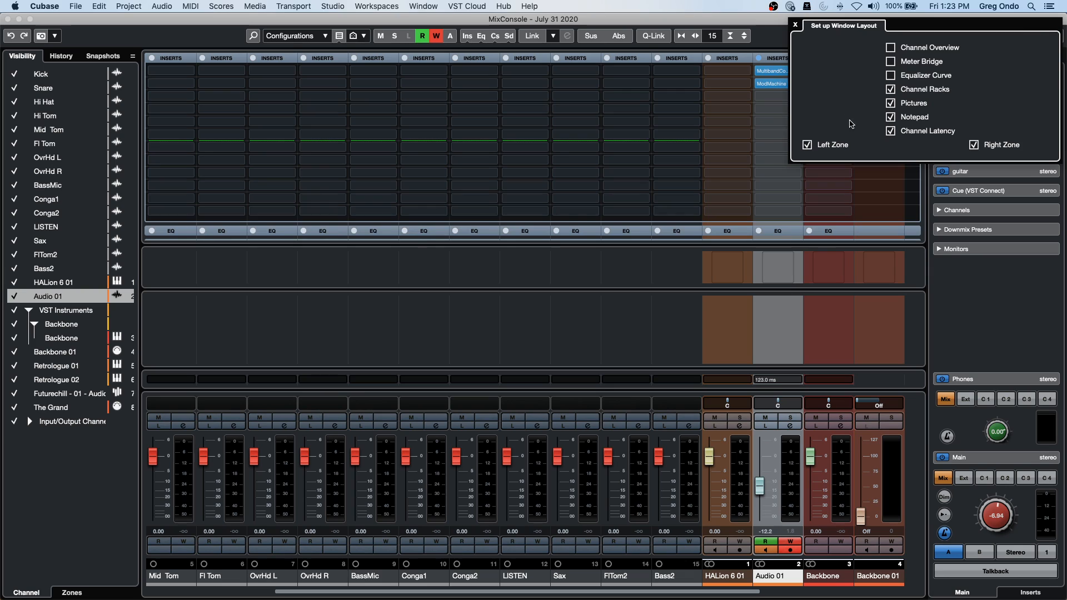
click(891, 131)
click(891, 131)
click(891, 131)
click(891, 131)
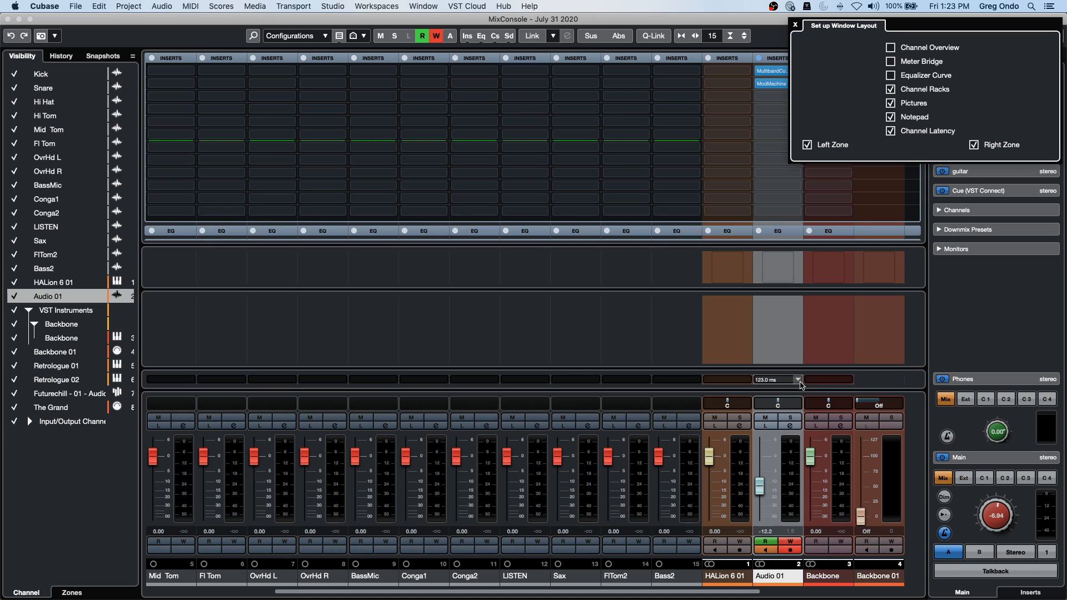
Examine the Channel Latency Overview of Audio 01 for the latency contributed by its insert plug-ins.
click(798, 380)
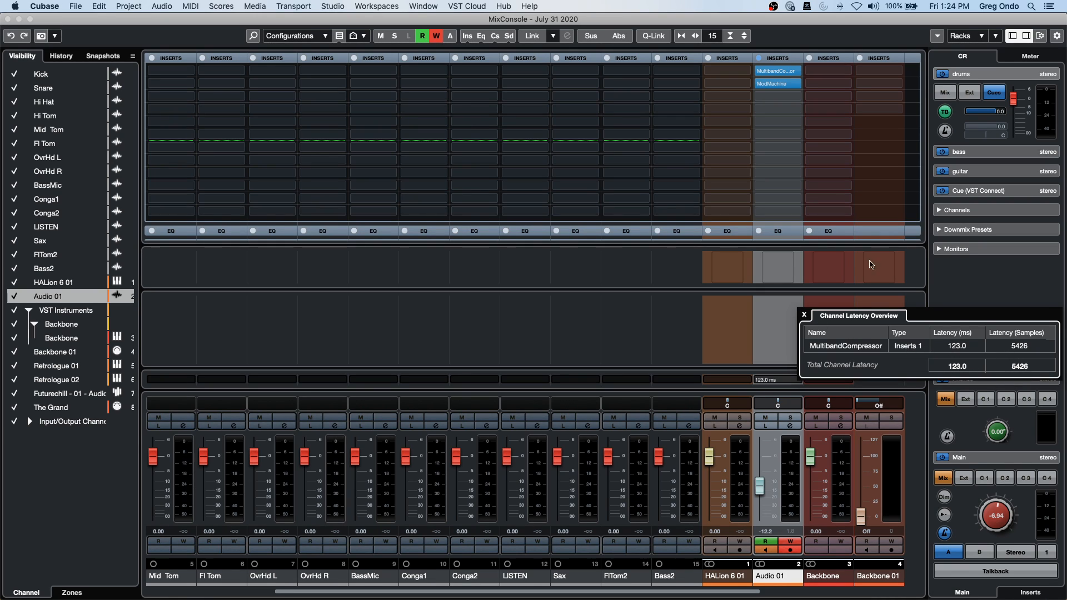
click(743, 362)
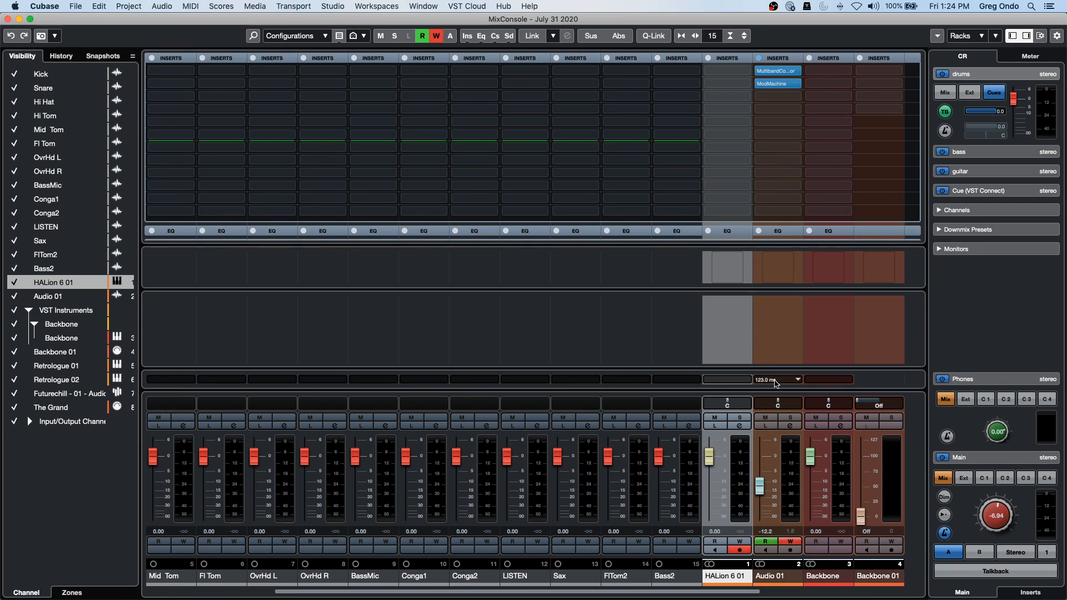
click(799, 380)
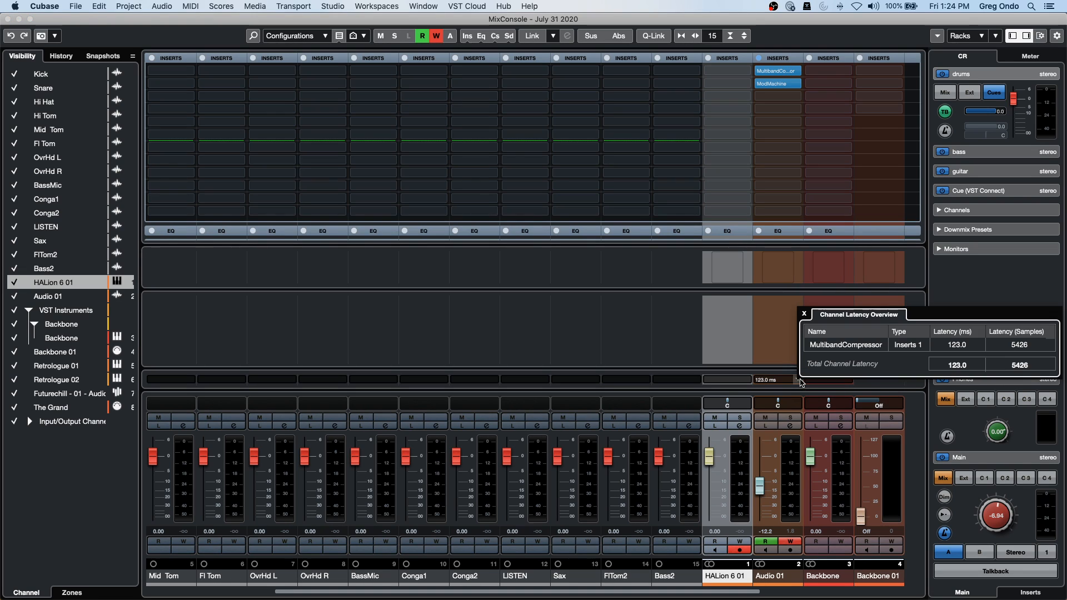
click(786, 251)
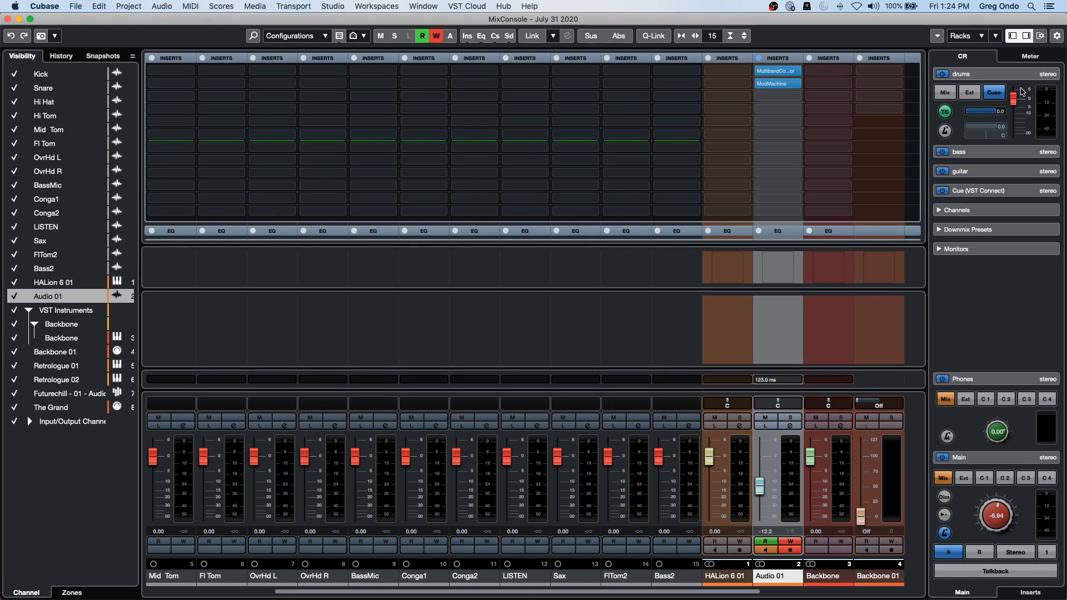
Review the MixConsole window layout options, including Channel Latency, and close the MixConsole.
click(1041, 36)
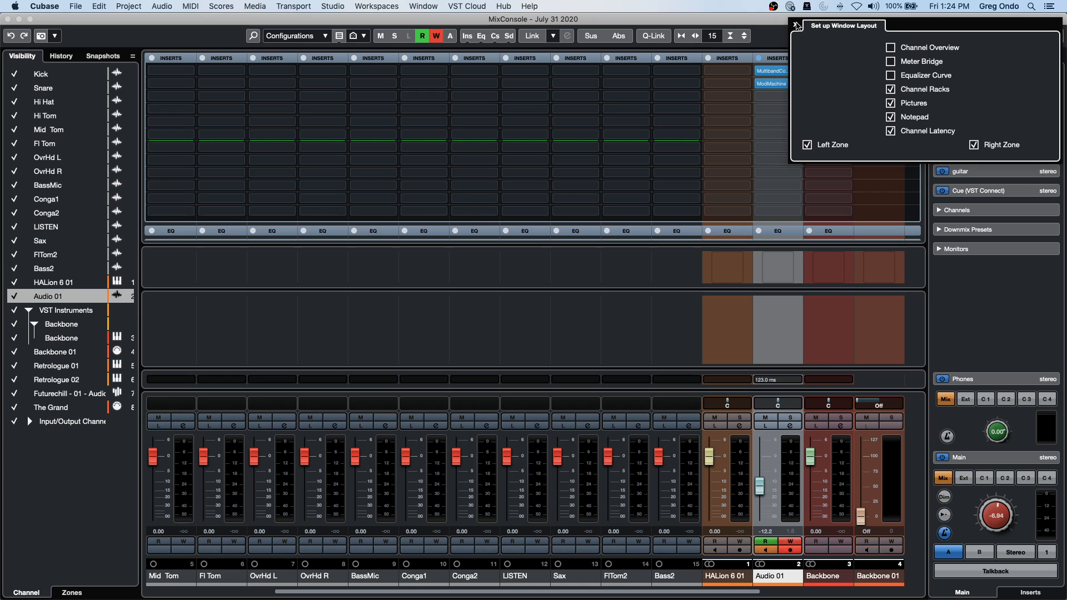
click(796, 25)
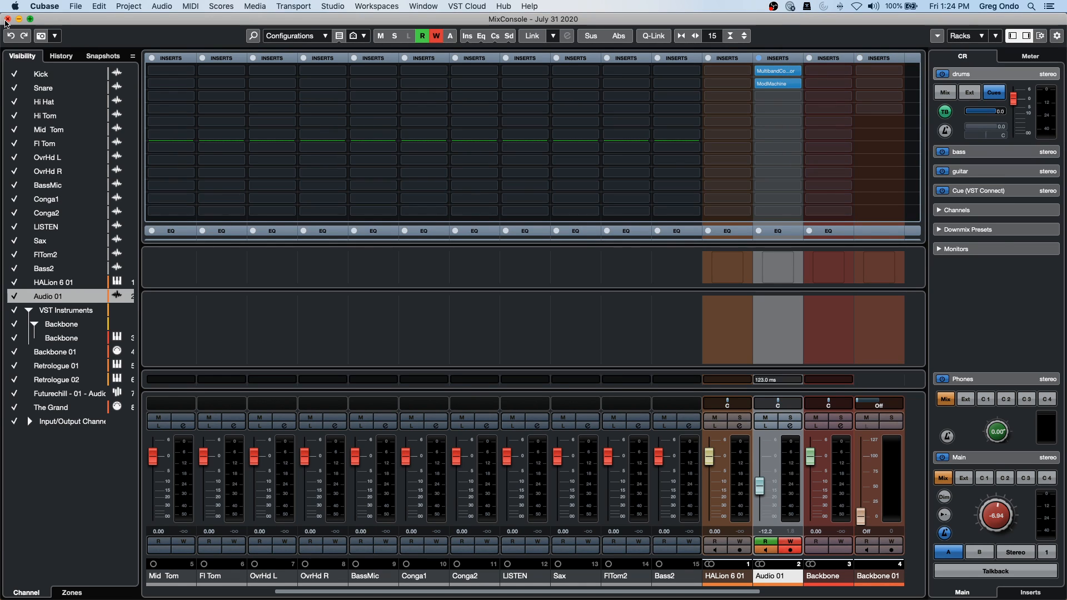
click(7, 19)
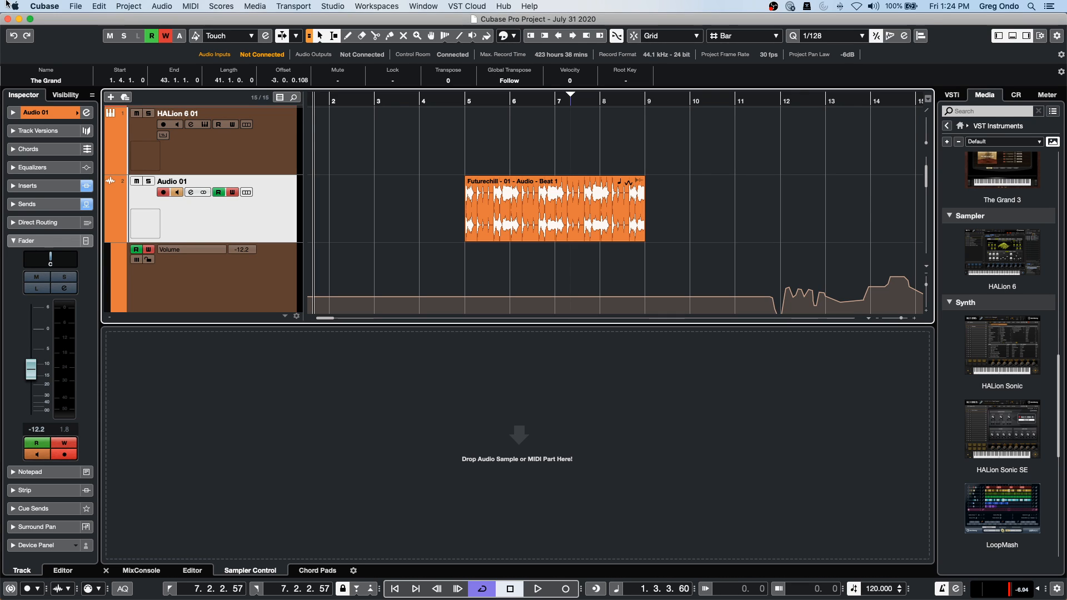
Open Project Colors Setup to view the project's color set, and close the dialog.
click(255, 7)
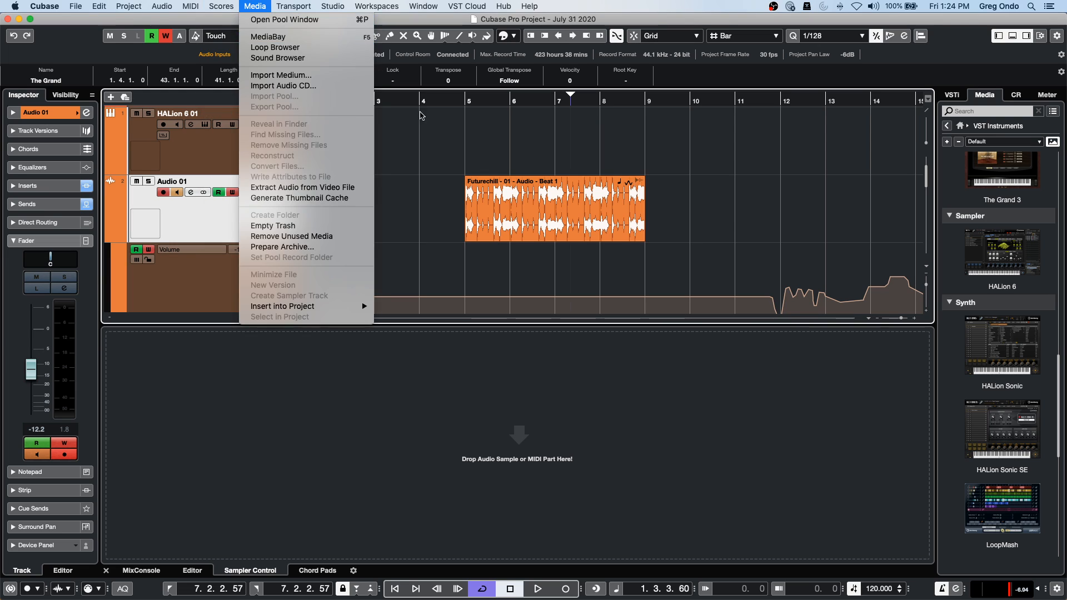
click(255, 8)
key(alt+shift)
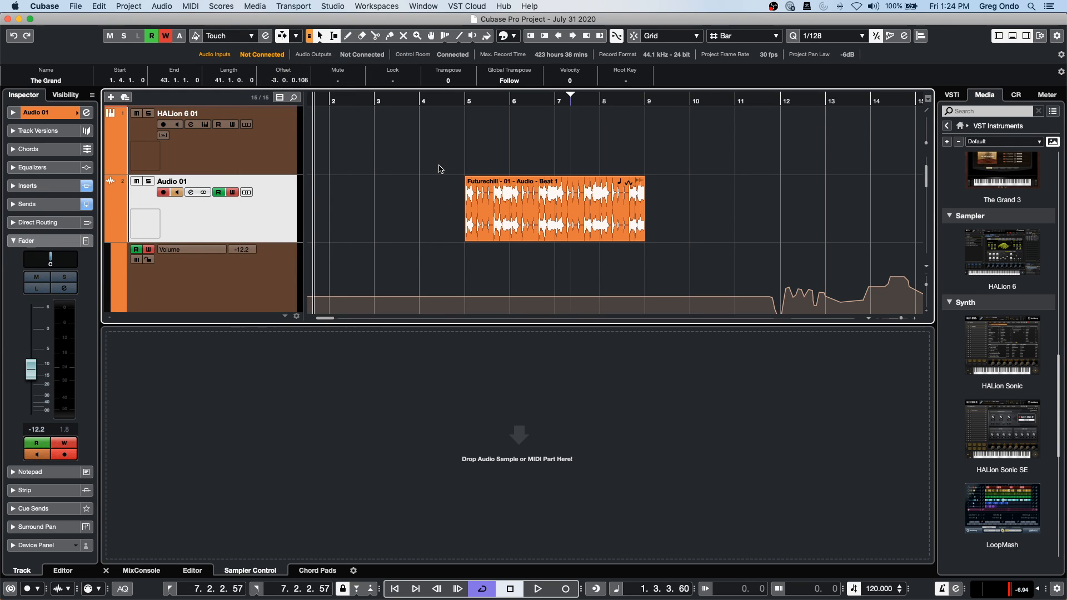
key(alt+shift+c)
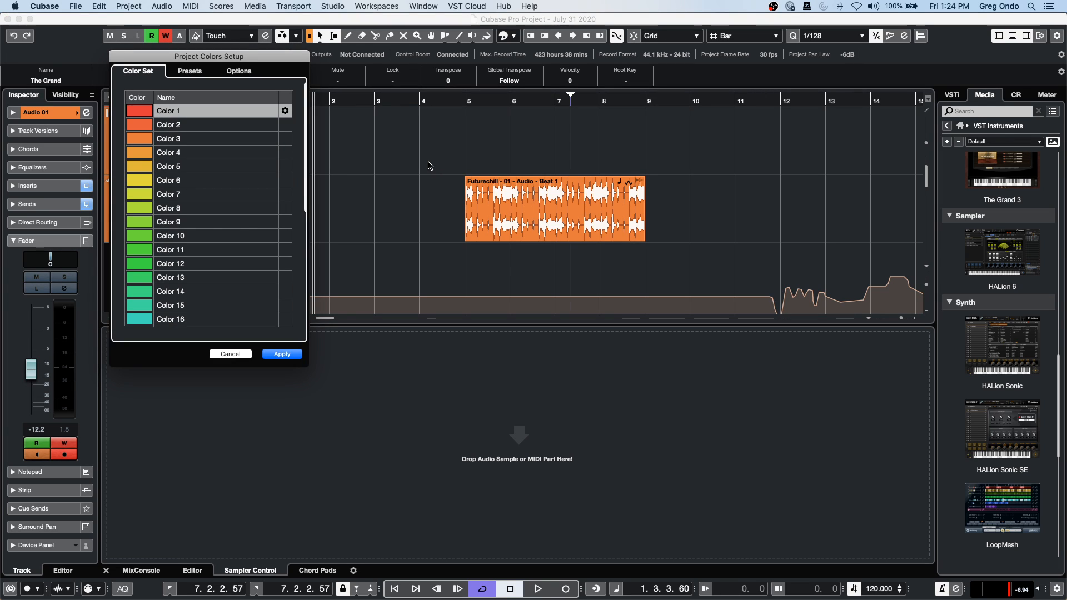
click(273, 351)
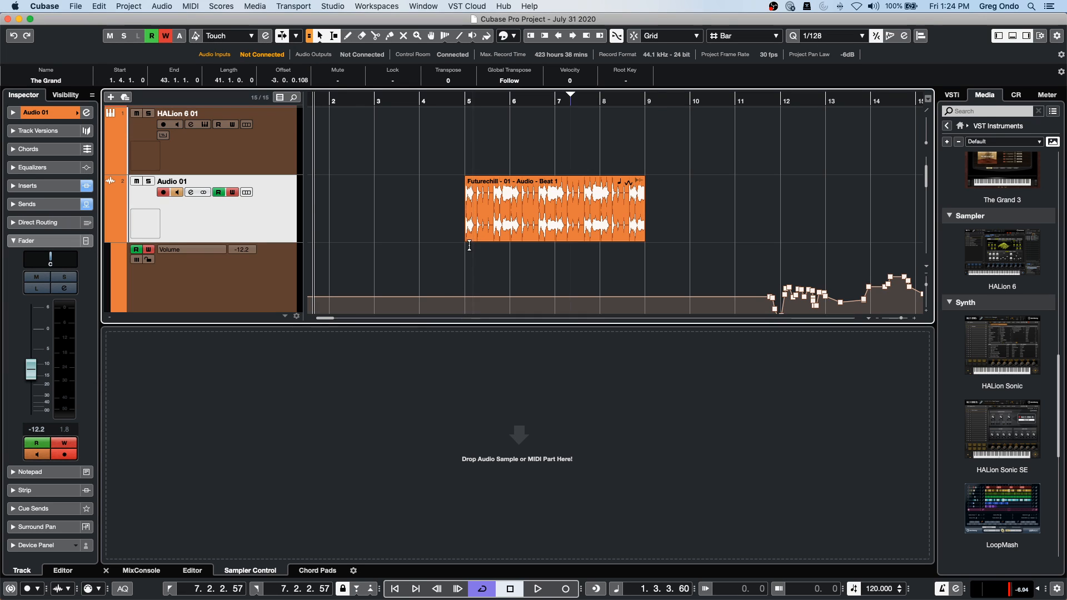
Bring up the Colorize Selected Events palette, move it aside to view its colors, and close it.
key(alt+shift+c)
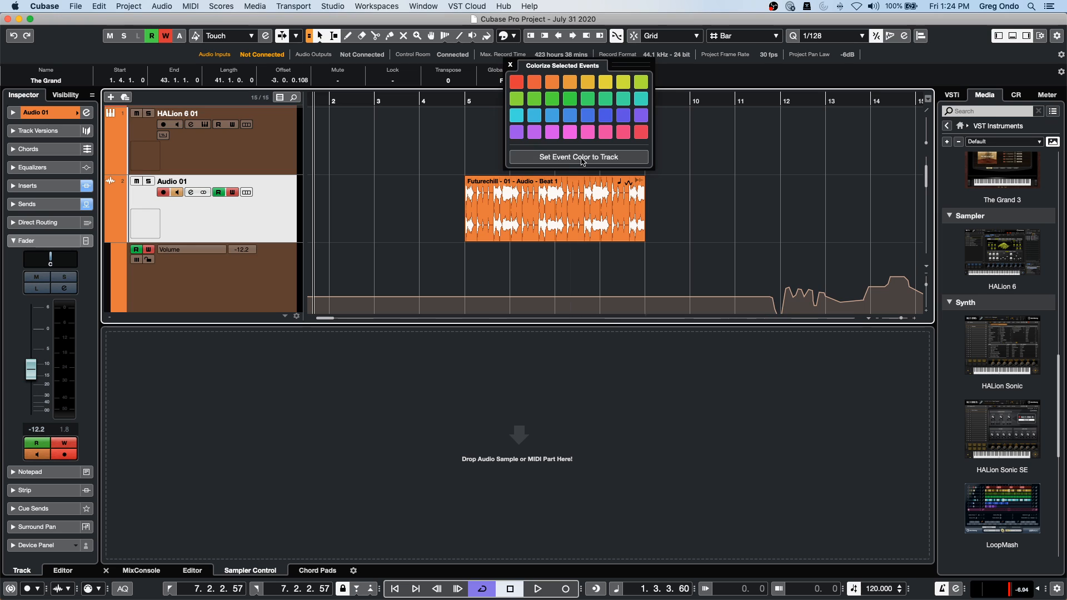
drag(583, 157, 408, 138)
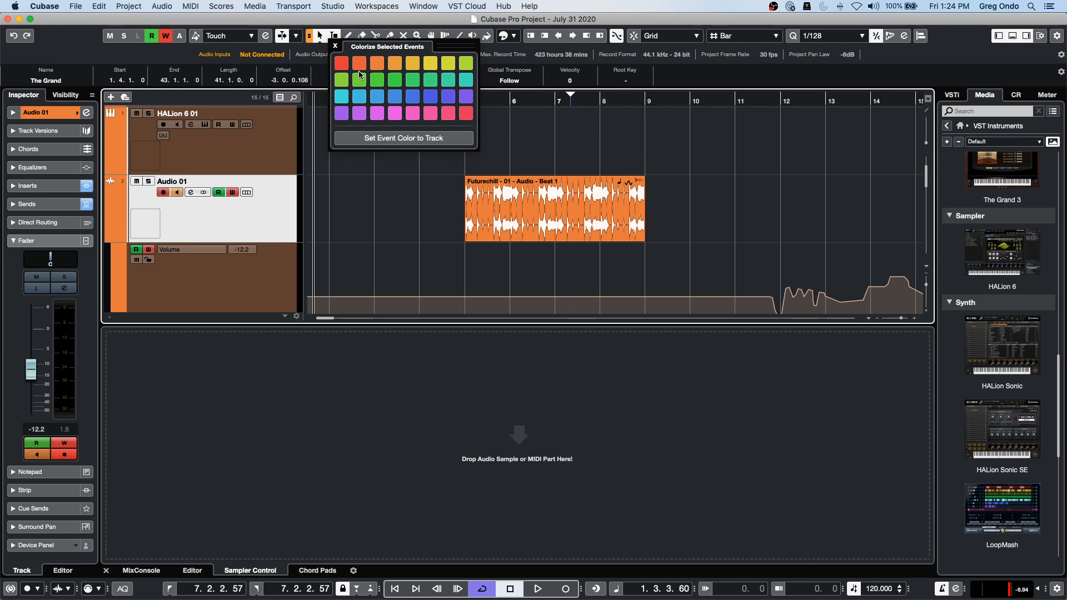
click(336, 46)
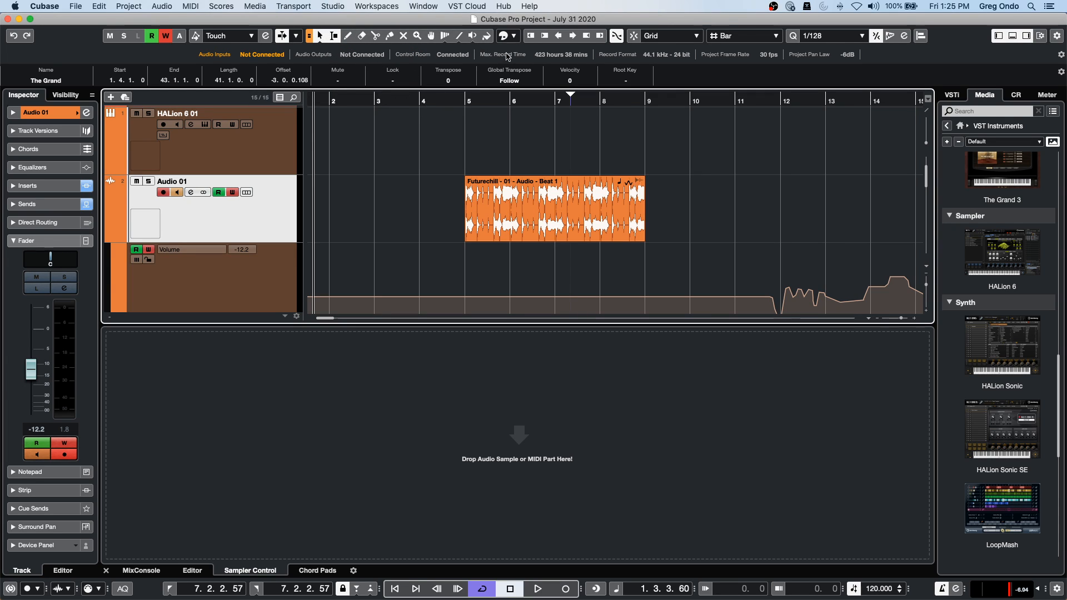
Open Project Colors Setup and compare its current color set with the new color set preset settings.
click(187, 6)
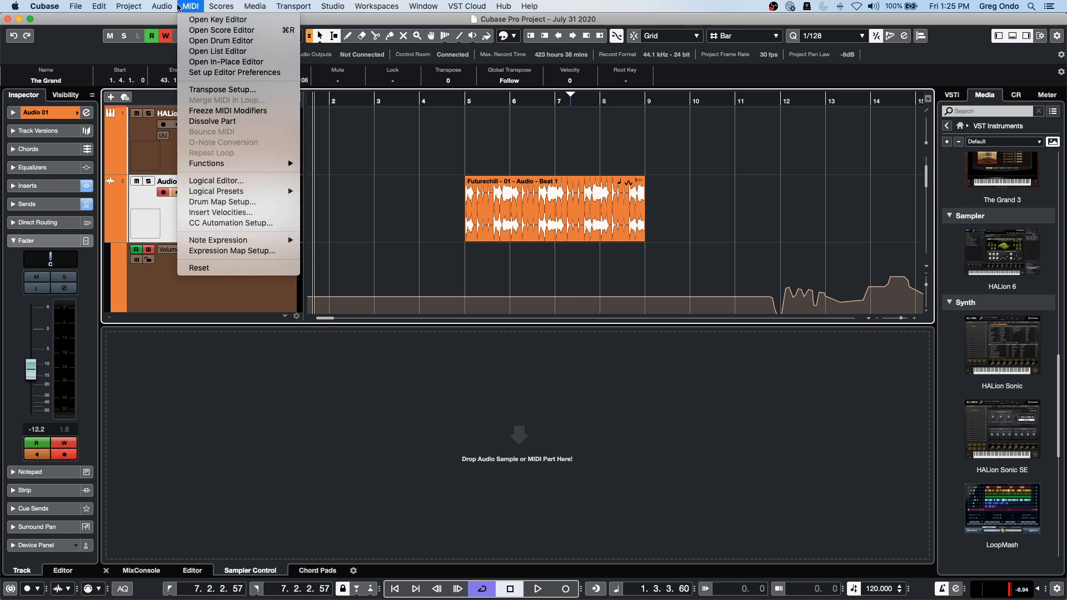
mouse_move(128, 6)
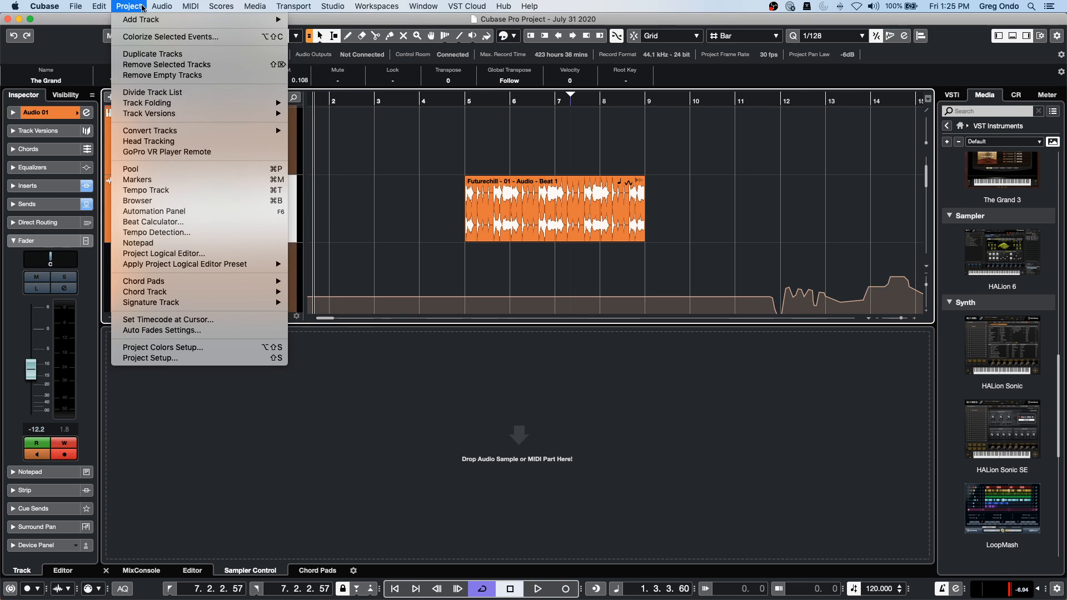
click(234, 350)
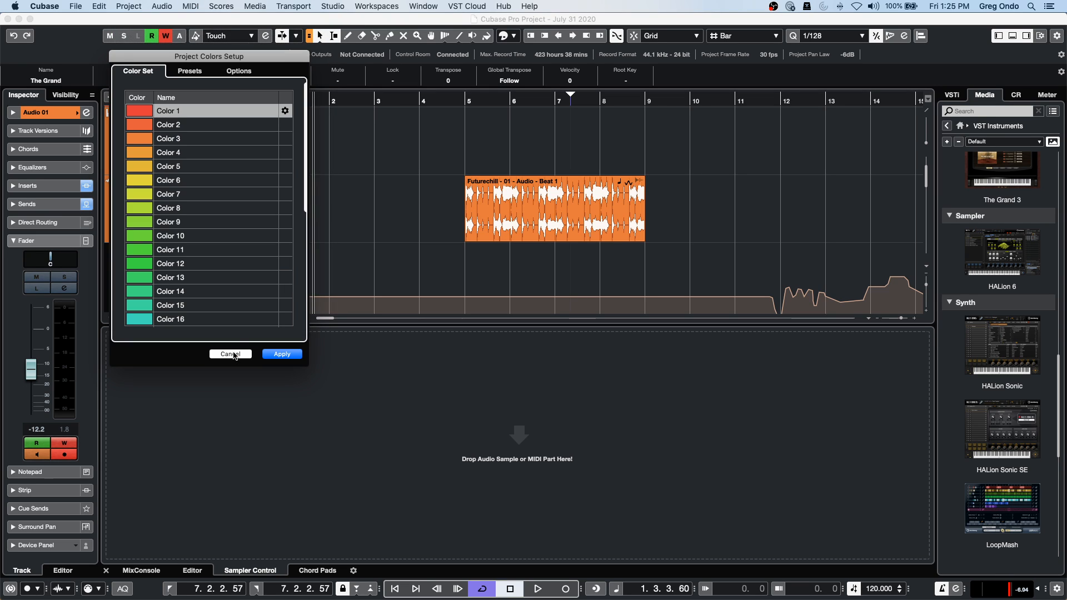
click(190, 71)
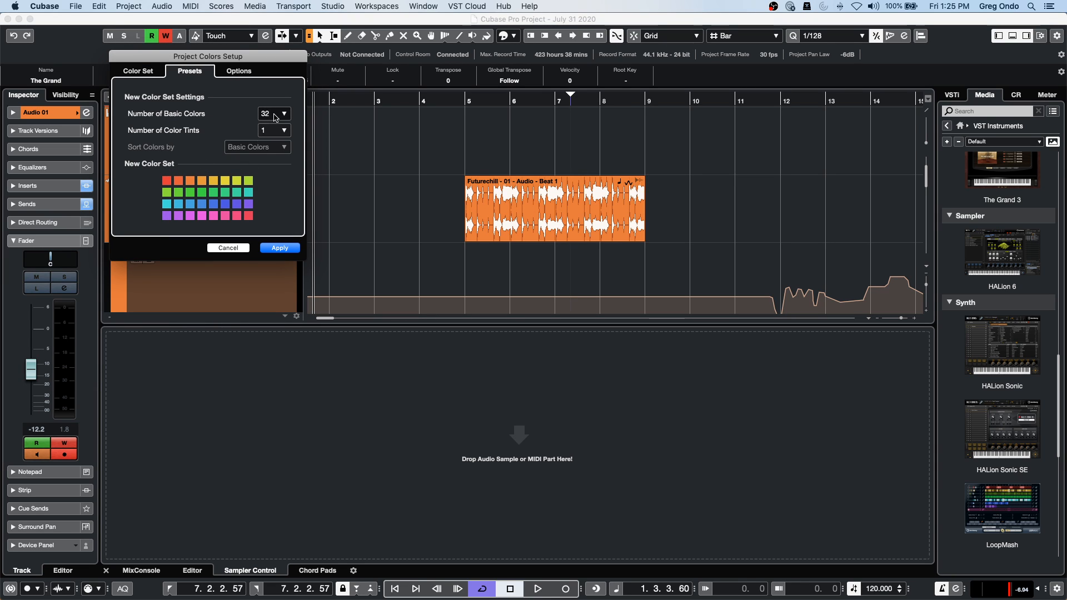
click(133, 71)
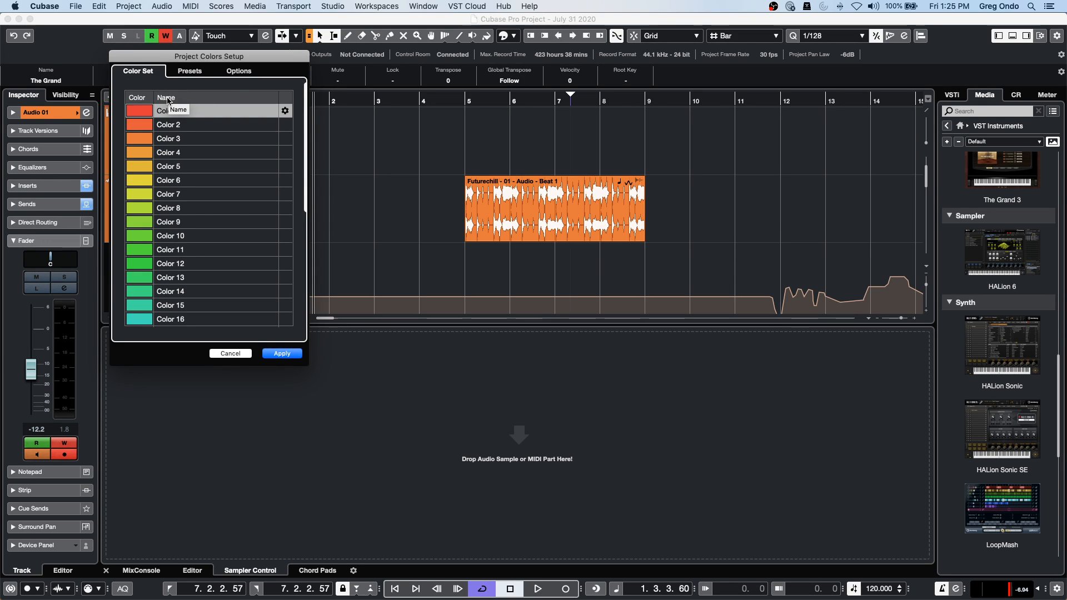
click(199, 73)
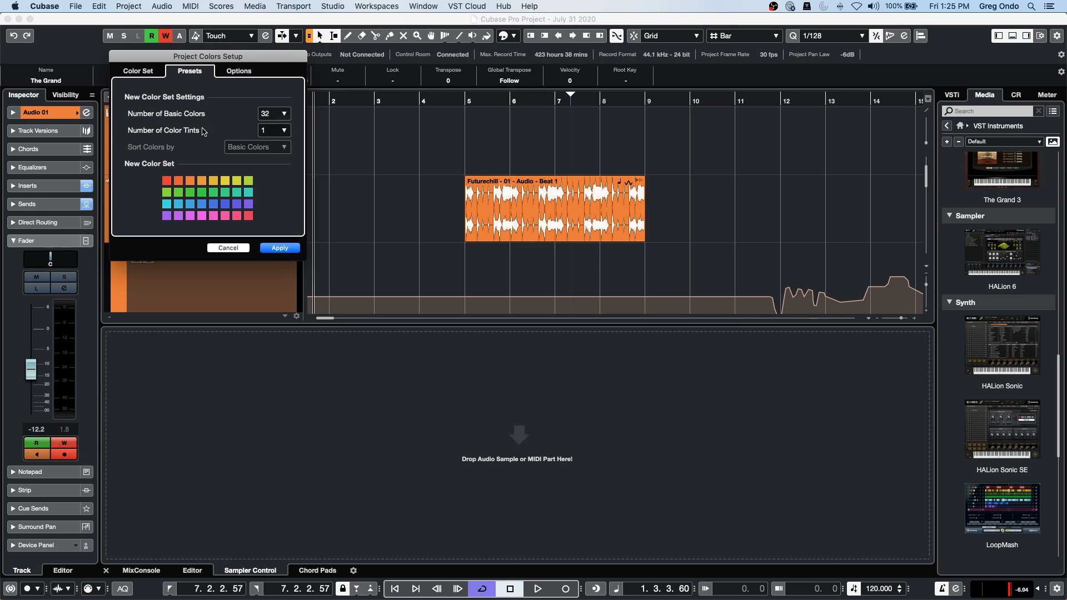
Apply a project color set of 32 basic colors with 4 color tints, and view it in the Colorize palette.
click(281, 113)
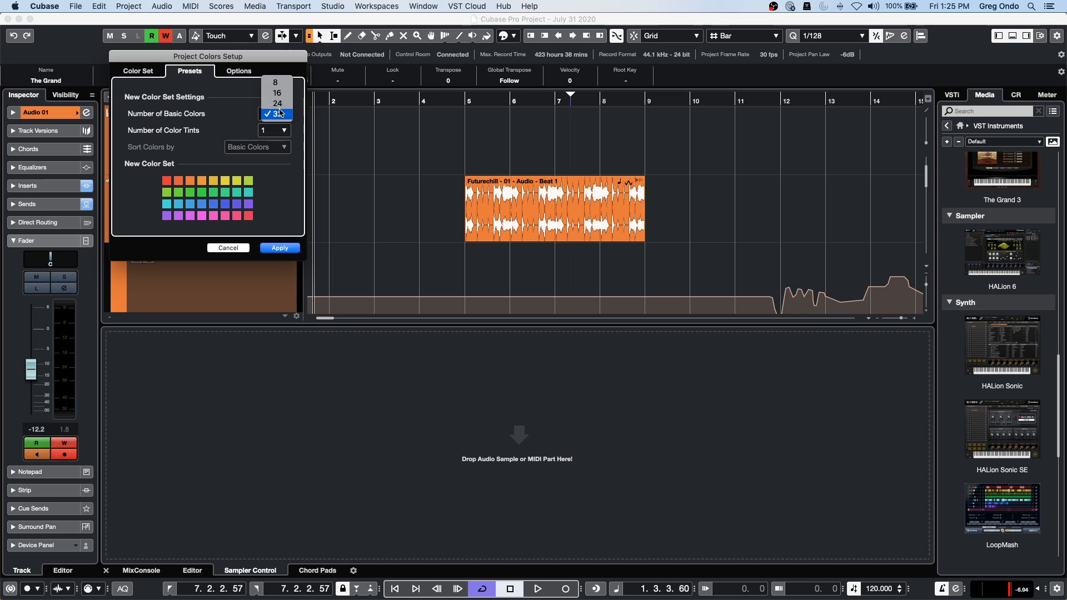
click(273, 104)
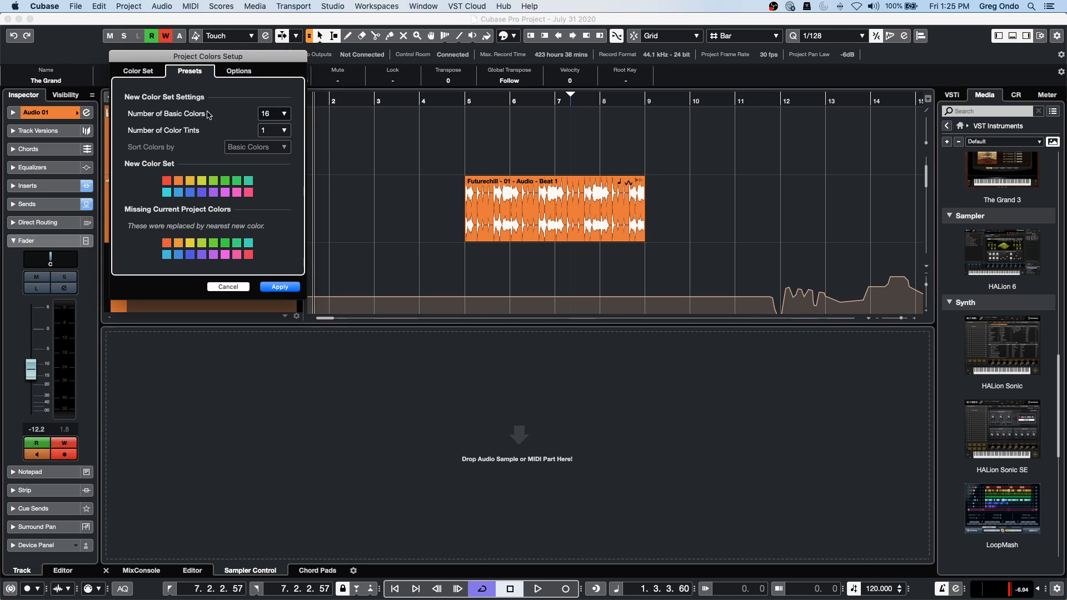
click(286, 115)
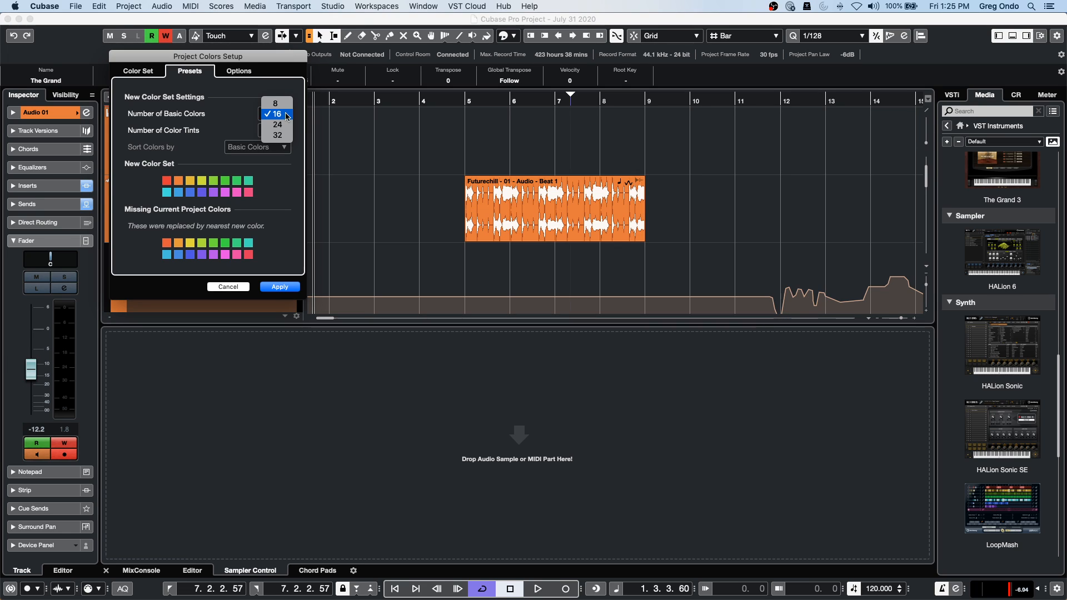
click(278, 135)
click(283, 131)
click(278, 155)
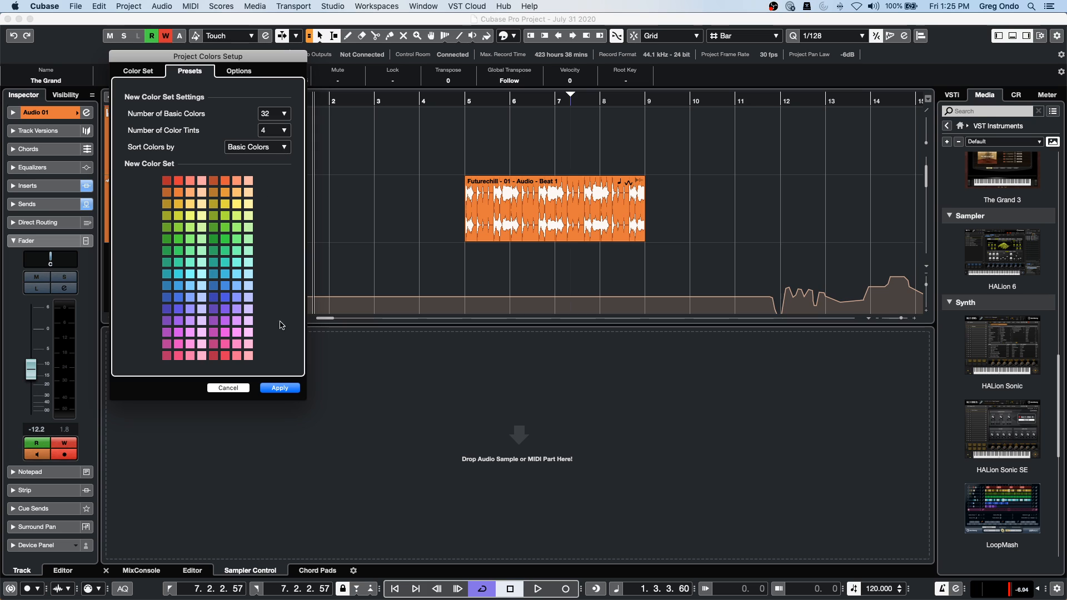
click(278, 388)
click(514, 36)
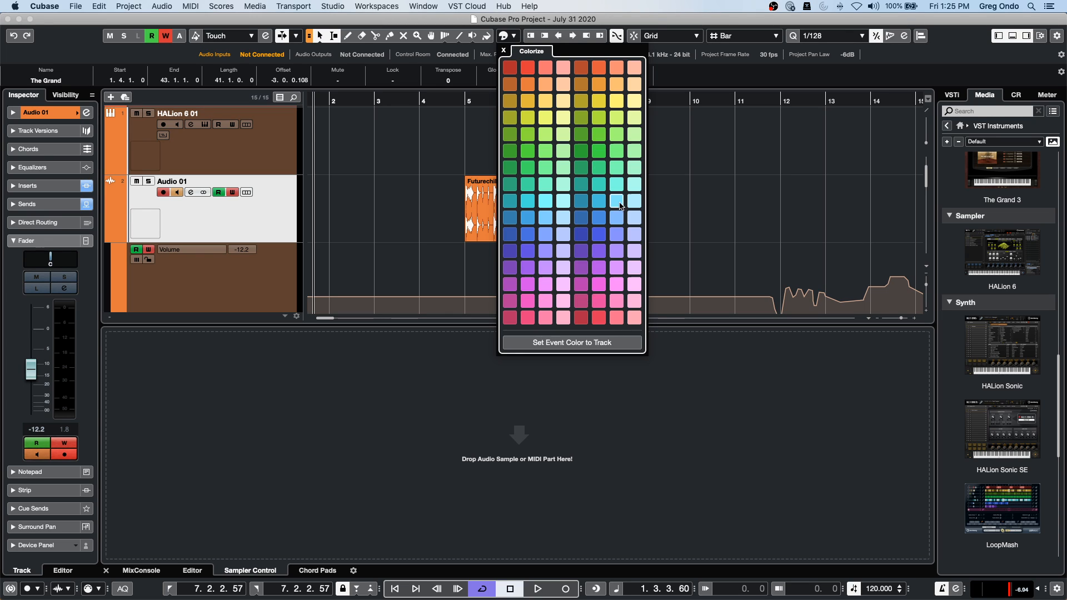
click(443, 128)
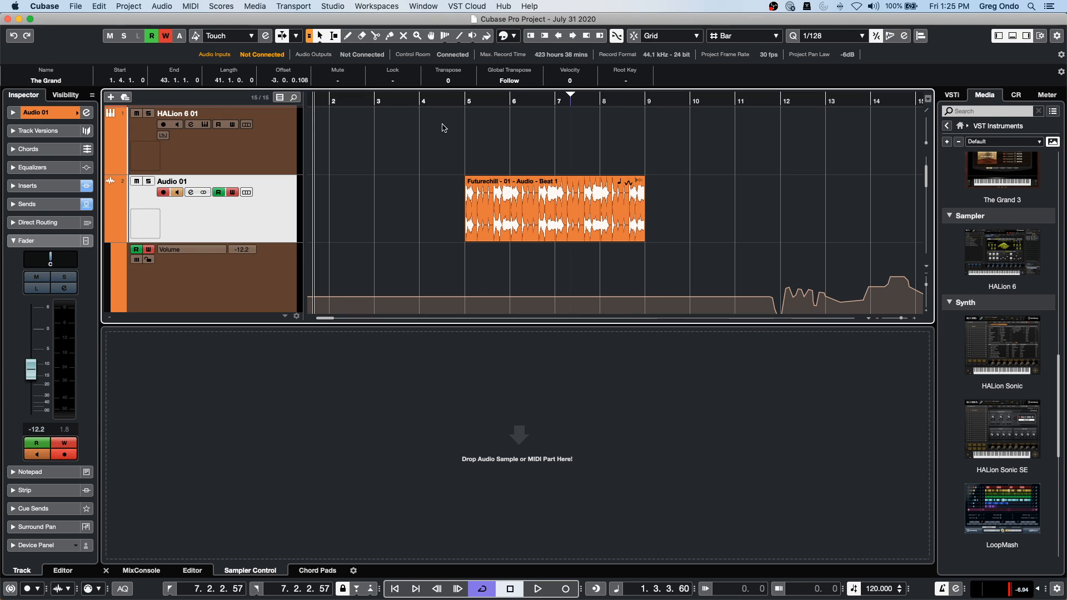
Apply a smaller project color set of 8 basic colors with 2 color tints, and view it in the Colorize palette.
click(129, 7)
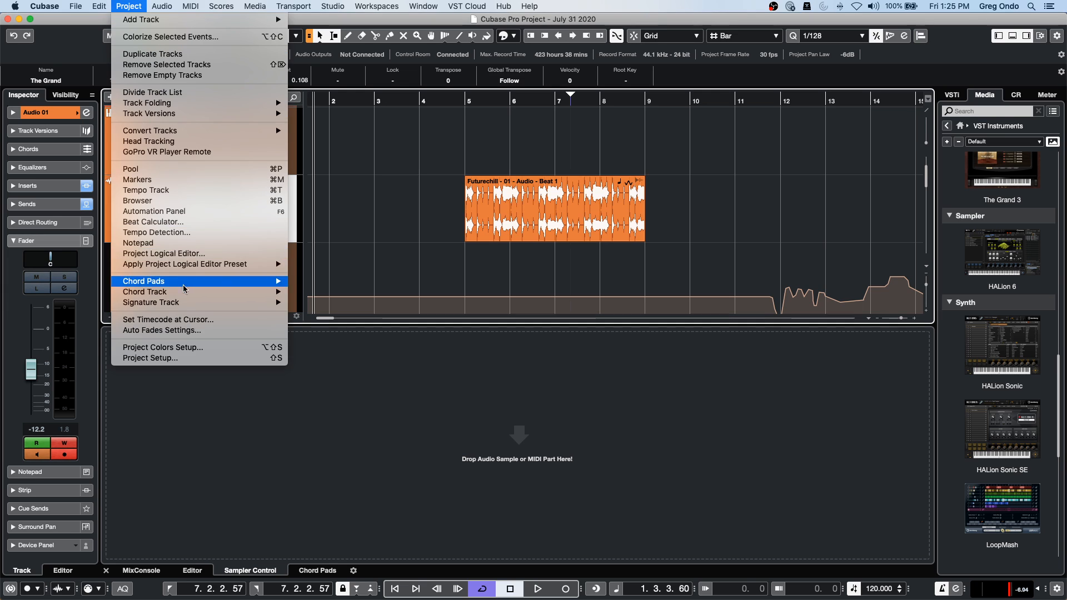
click(190, 349)
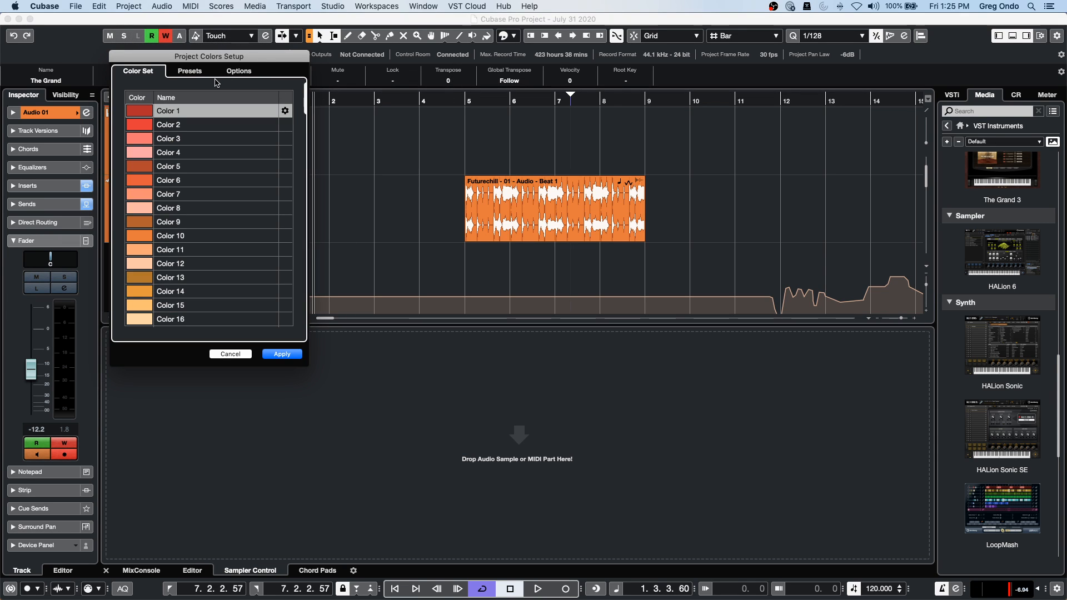
click(198, 72)
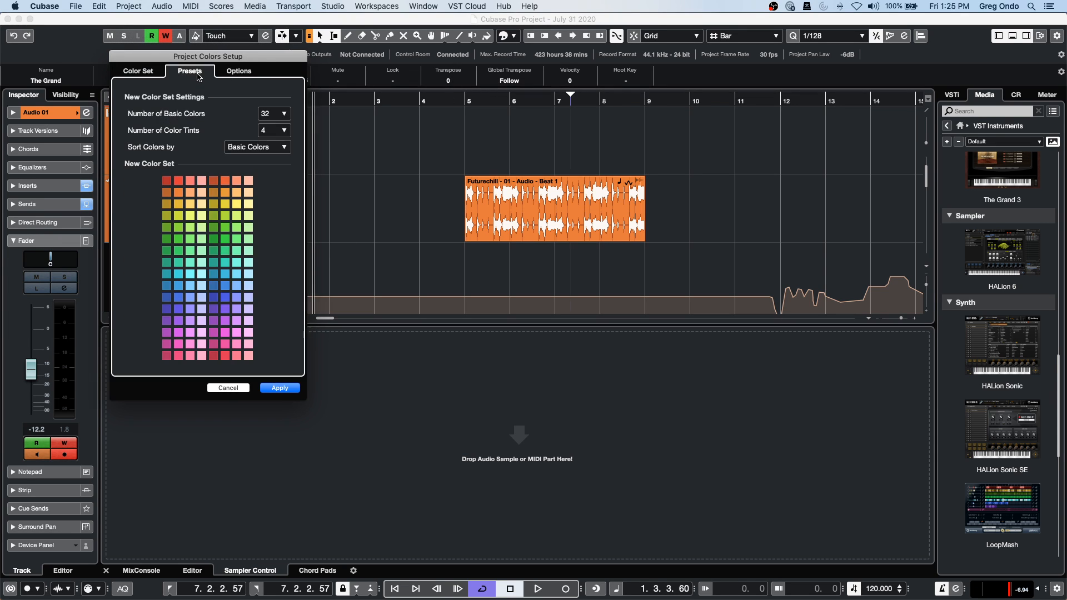
click(285, 115)
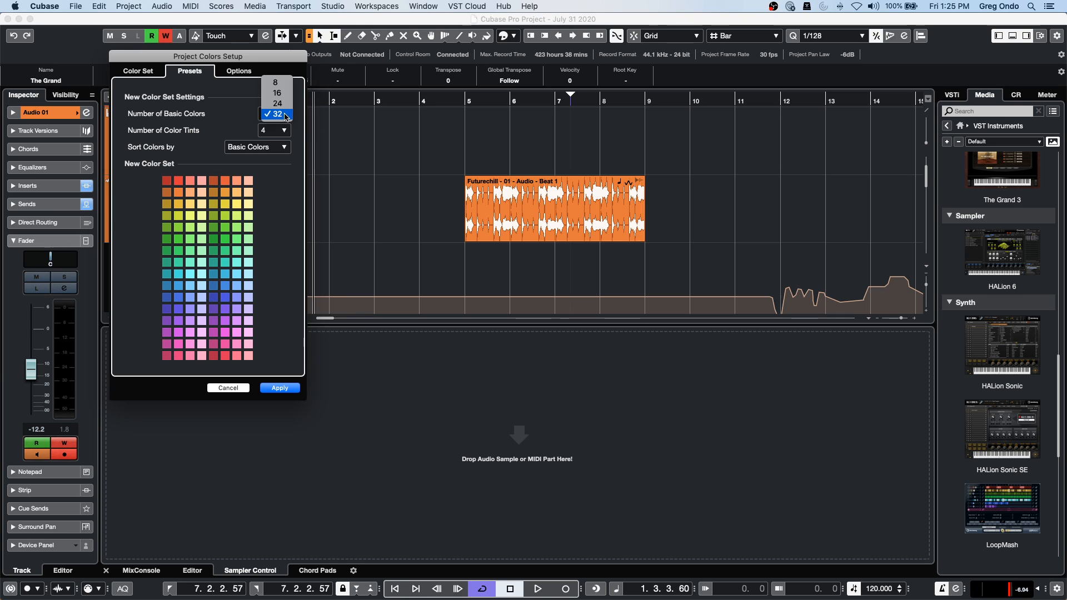
click(276, 82)
click(285, 130)
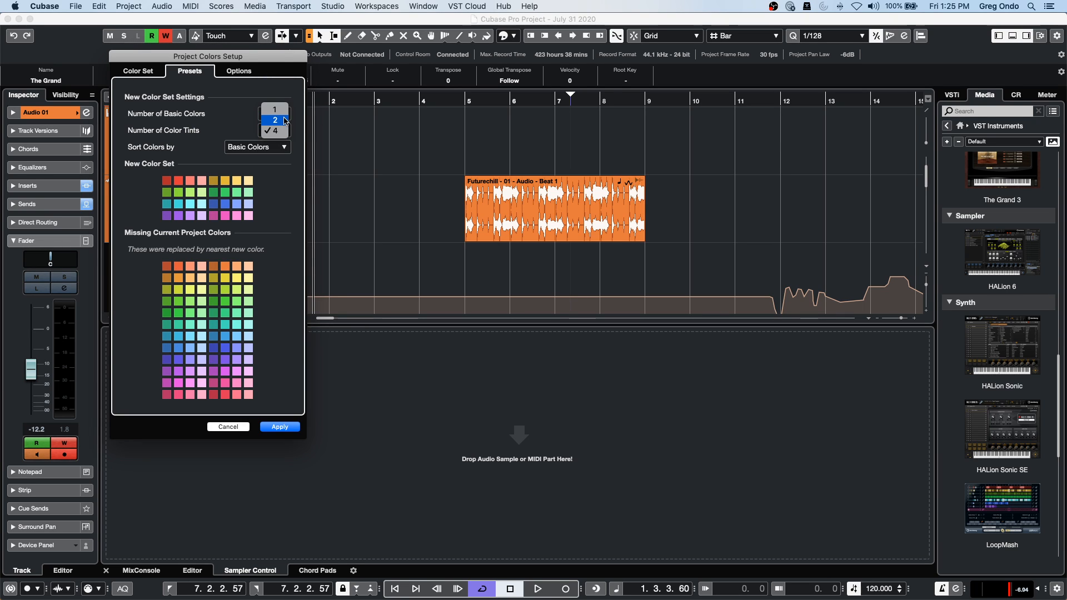
click(284, 121)
click(278, 426)
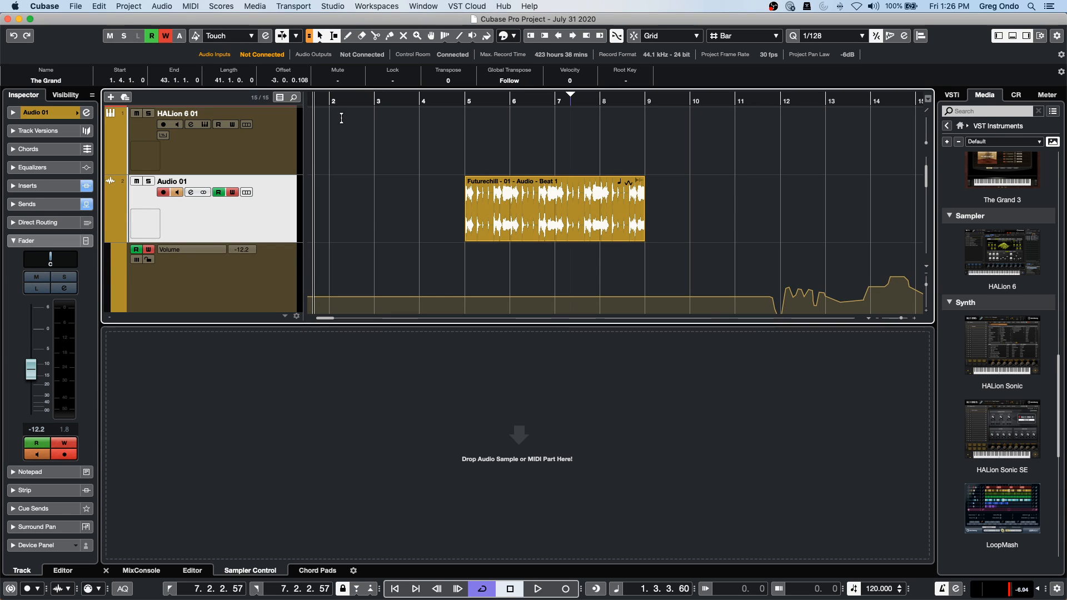
click(511, 37)
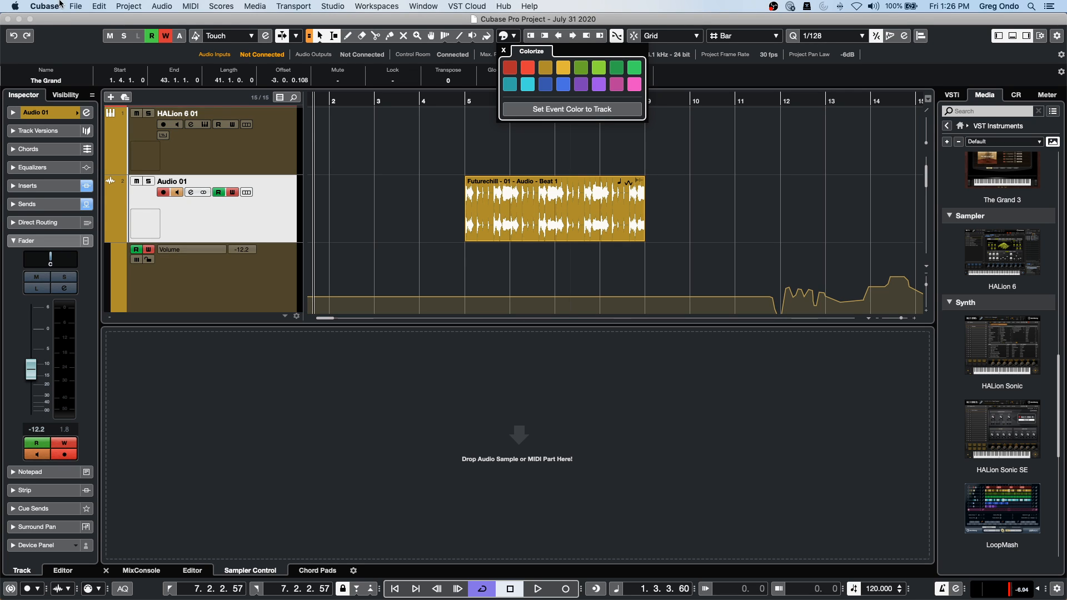
Open the recent project beatles stones t.cpr.
click(76, 6)
mouse_move(102, 217)
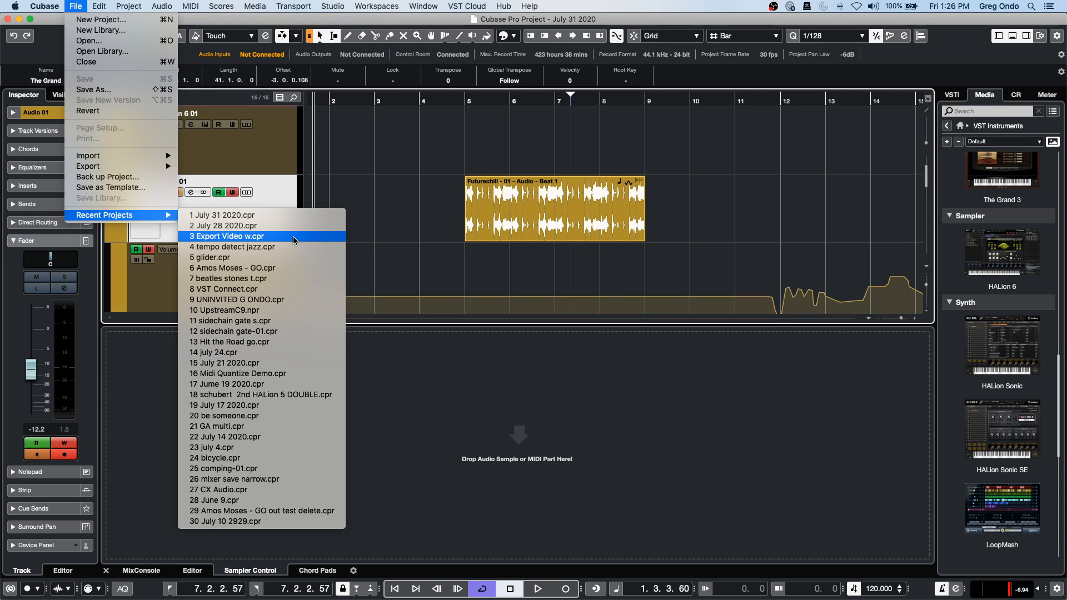
click(295, 278)
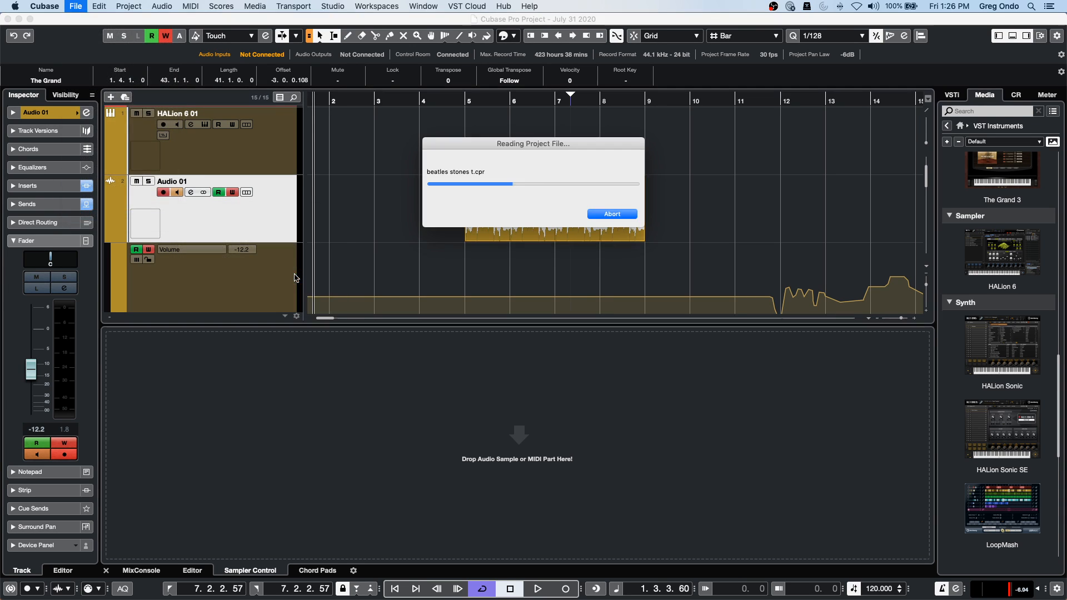
click(594, 210)
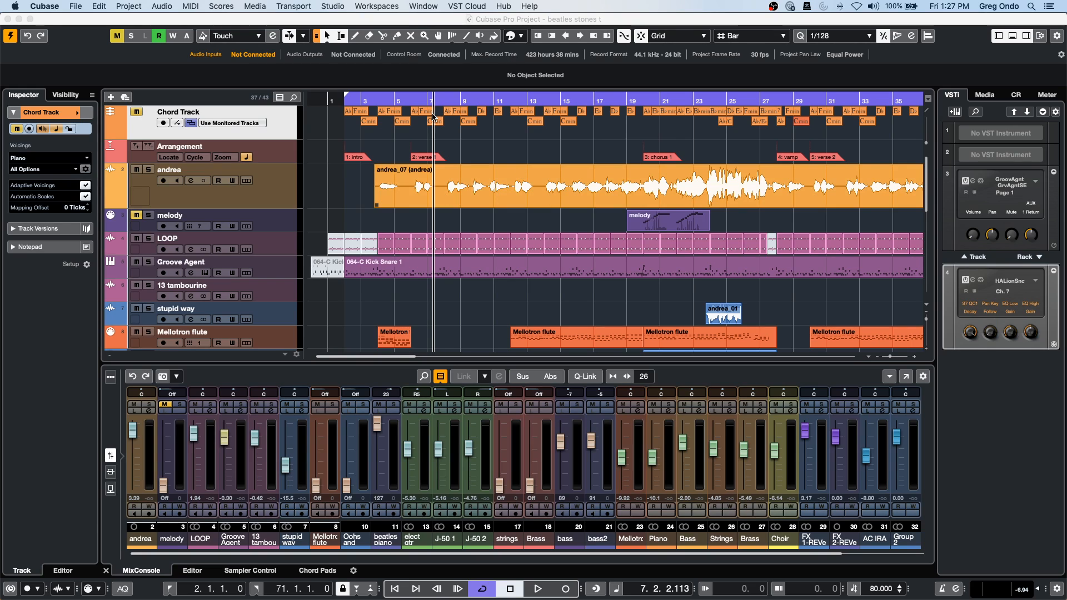
Open the andrea_07 vocal event in a separate Sample Editor window, and enable MIDI Input for its VariAudio segments.
drag(443, 100, 440, 64)
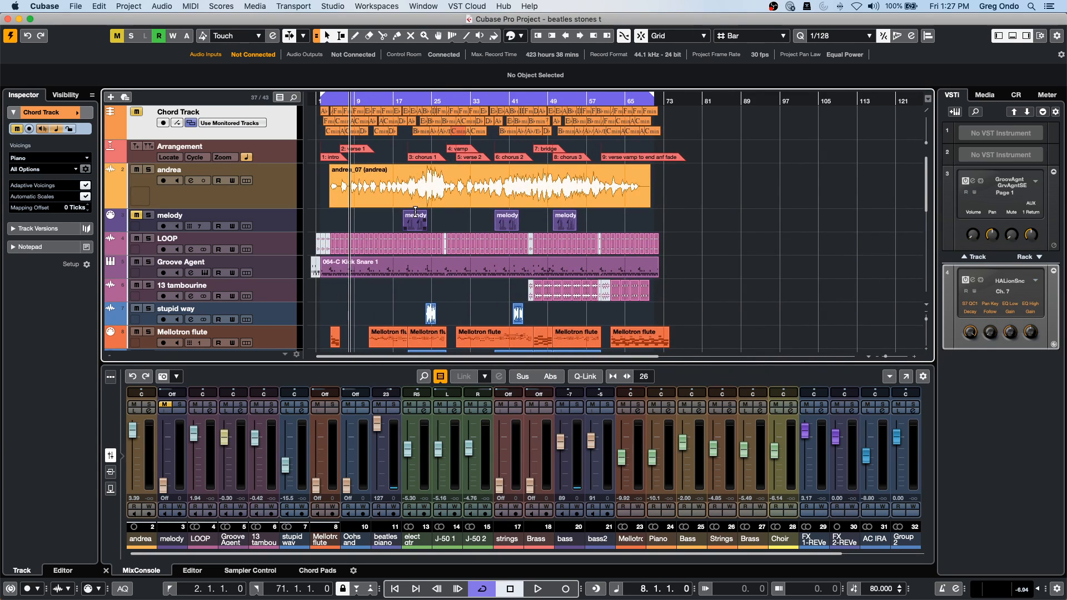
double_click(403, 193)
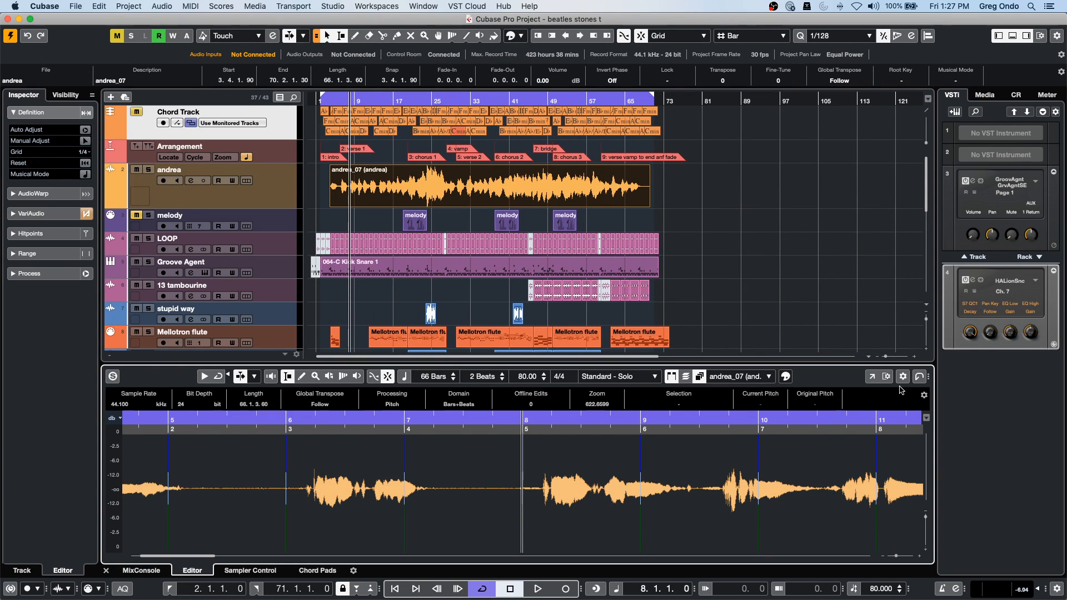
click(872, 376)
click(54, 200)
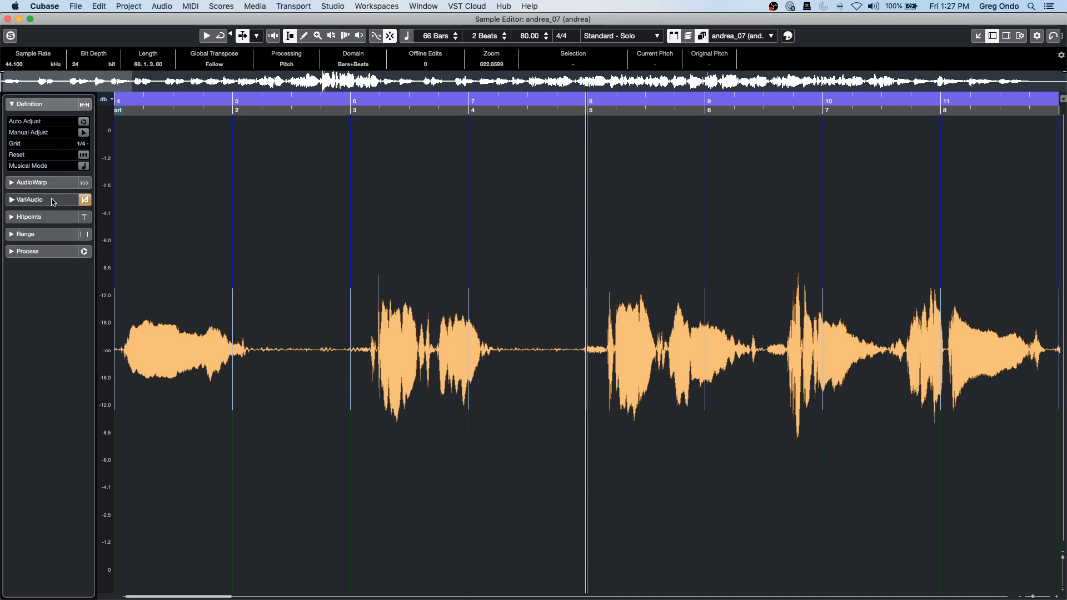
click(85, 156)
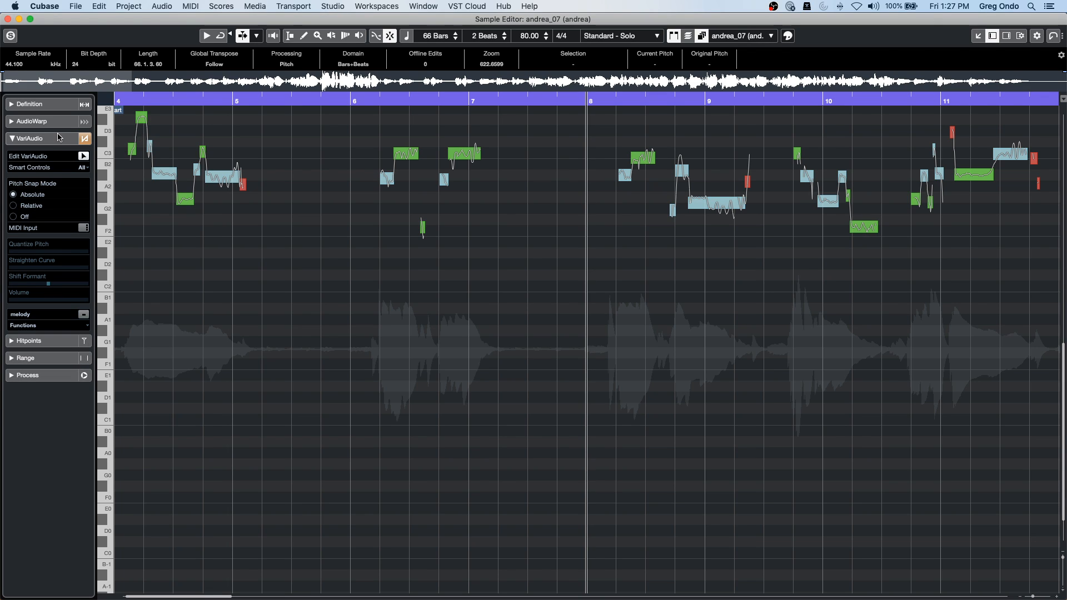
click(84, 229)
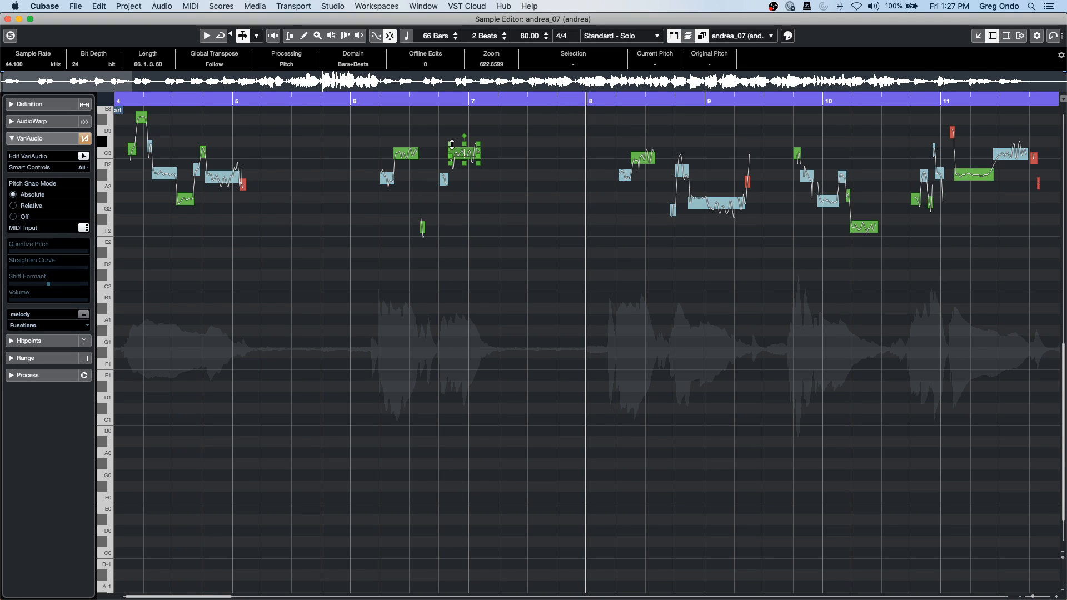
Audition the vocal segments around bars 8 and 9, and shift the long G2 segment to A3 through MIDI input.
click(716, 207)
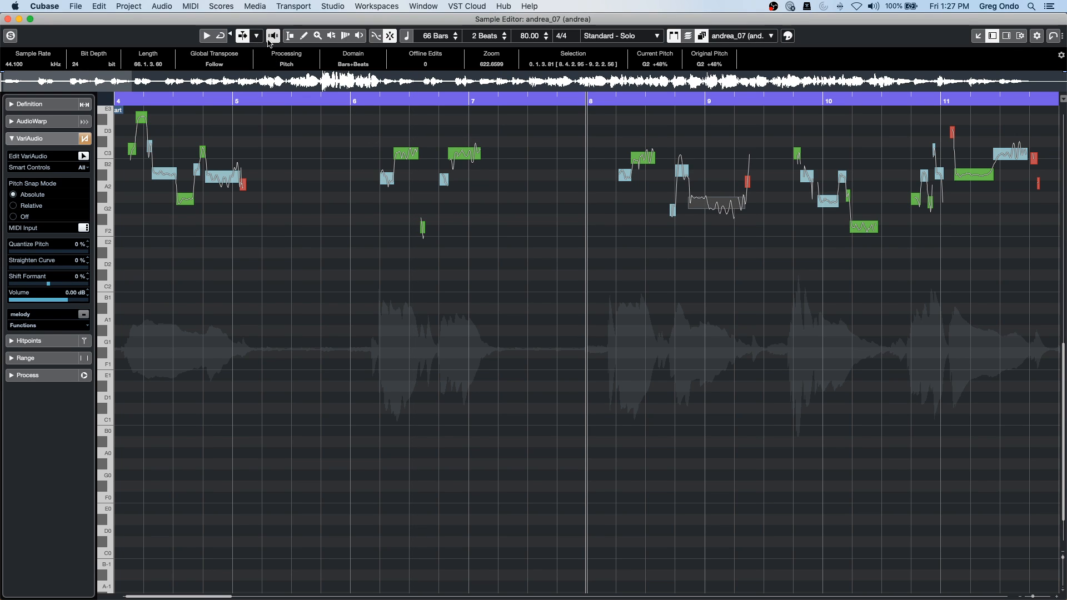
click(682, 171)
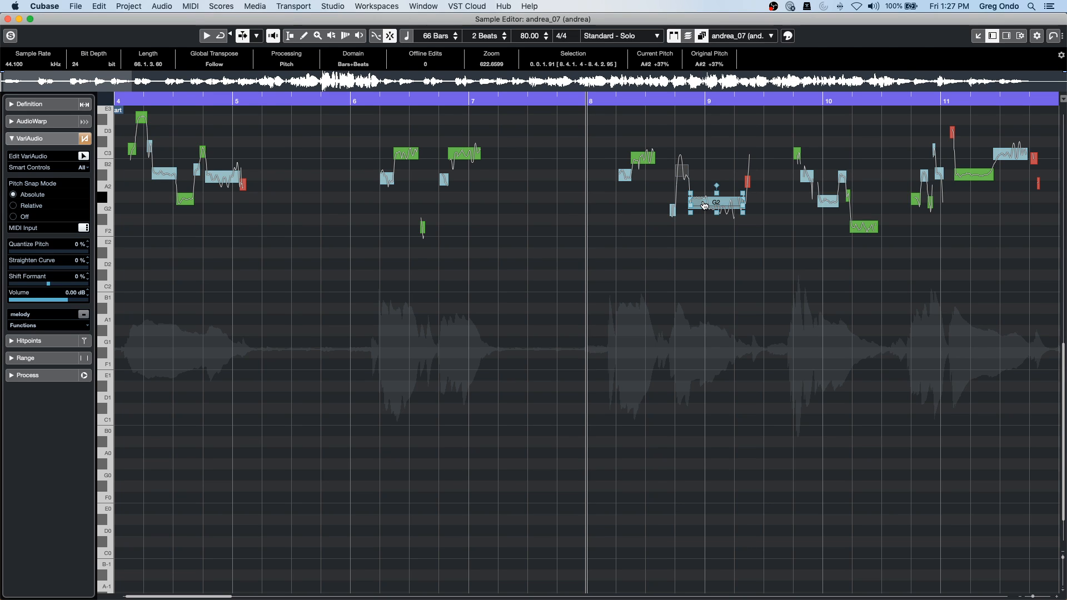
click(705, 205)
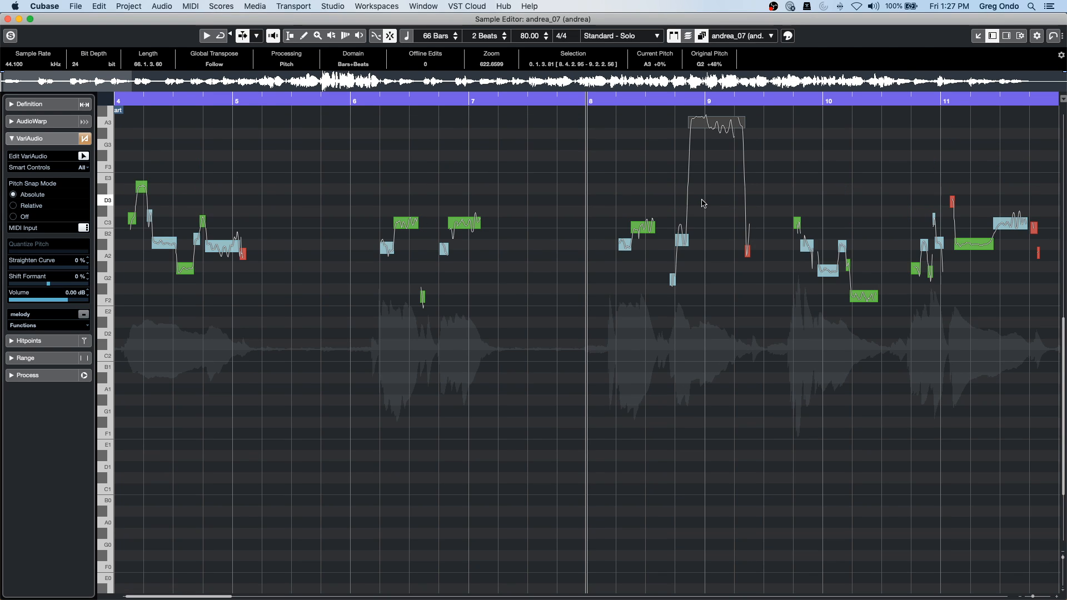
Lower the selected long vocal segment from A3 back down to G2.
key(Down)
key(Down)
key(Down)
key(Down)
key(Down)
key(Down)
key(Down)
key(Down)
key(Down)
key(Down)
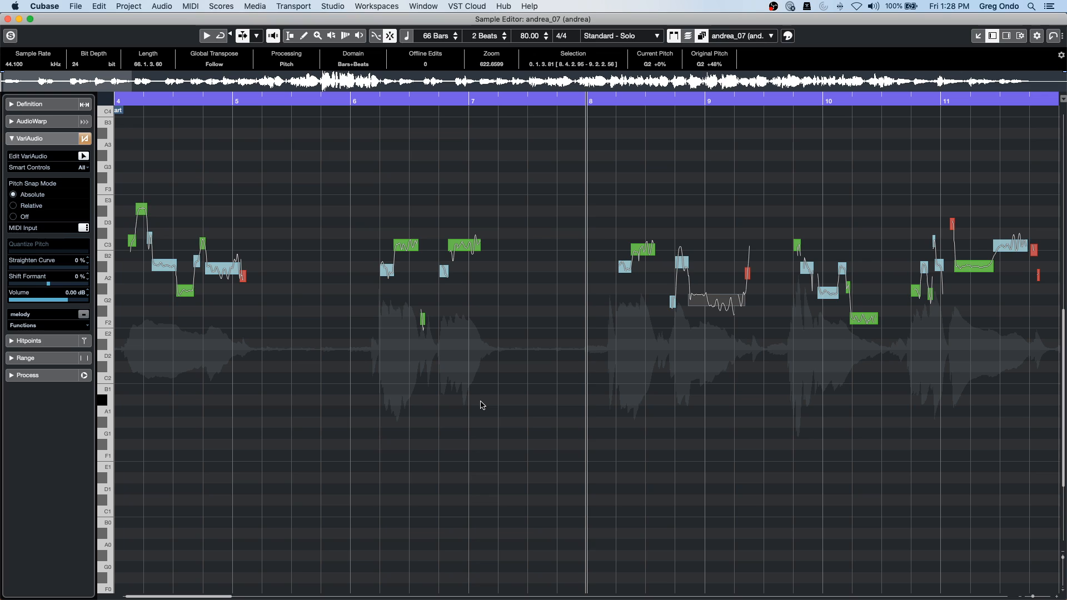
Raise the selected long vocal segment to C3.
key(Up)
key(Up)
key(Up)
key(Up)
key(Up)
key(Up)
key(Up)
key(Up)
key(Up)
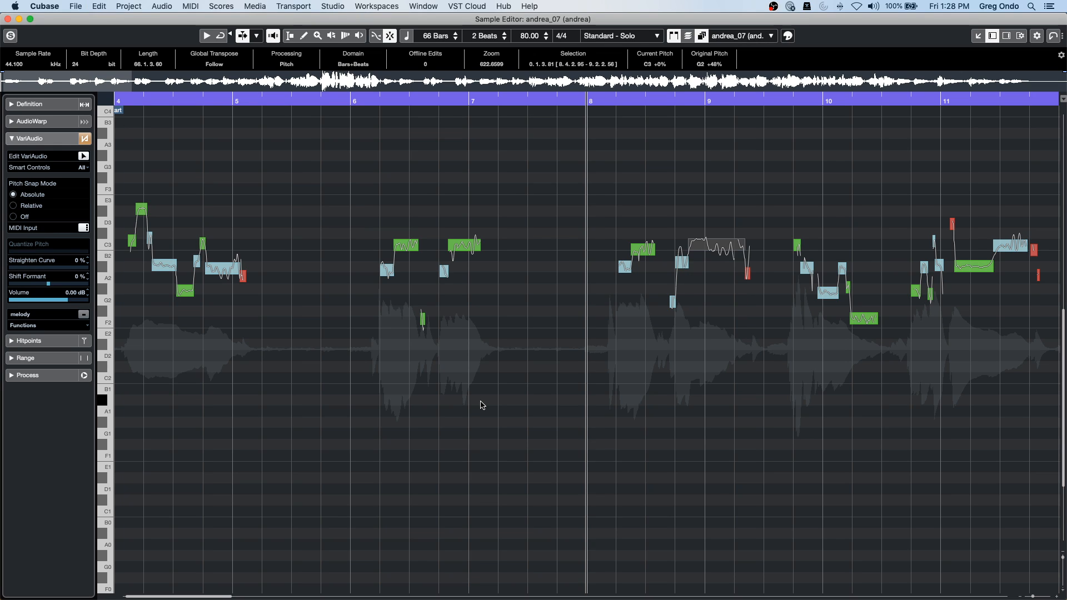
Lower the selected long vocal segment to A2.
key(Down)
key(Down)
key(Down)
key(Down)
key(Down)
key(Down)
key(Down)
key(Down)
key(Down)
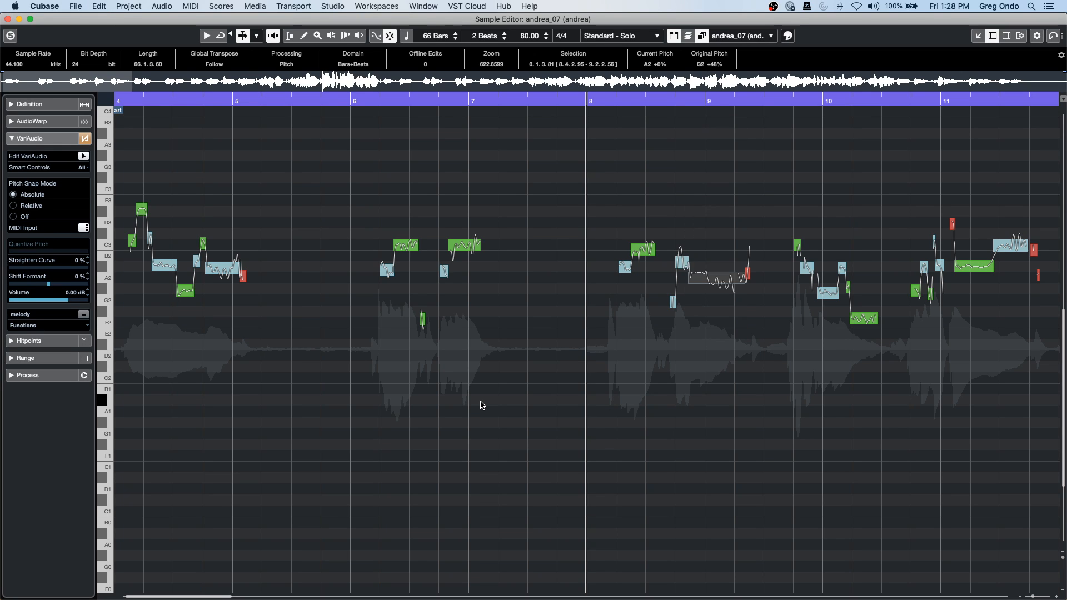
Undo all the pitch changes made to the long vocal segment.
key(super+z)
key(super+z)
key(super+z)
key(super+z)
key(super+z)
key(super+z)
key(super+z)
key(super+z)
key(super+z)
key(super+z)
key(super+z)
key(super+z)
key(super+z)
key(super+z)
key(super+z)
key(super+z)
key(super+z)
key(super+z)
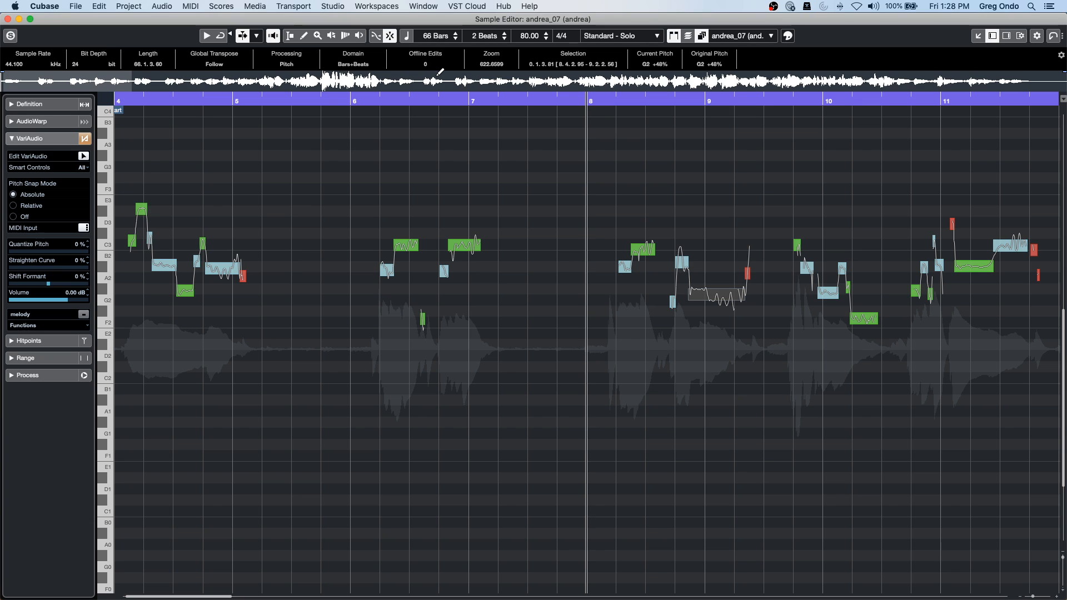
Close the separate Sample Editor window of the andrea_07 vocal.
click(9, 21)
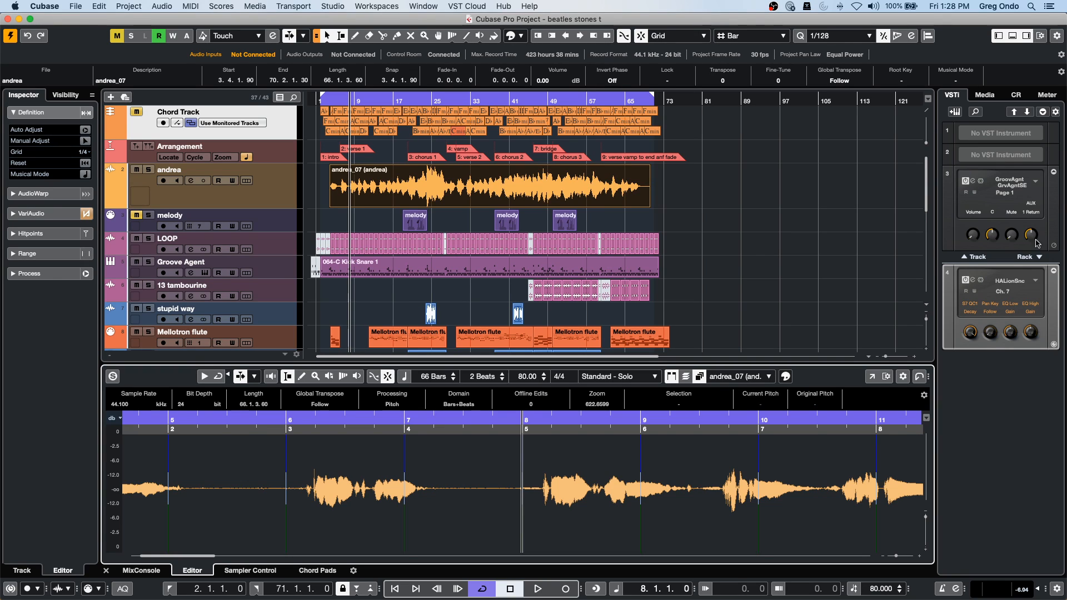
Open the MixConsole in its own window.
click(1040, 36)
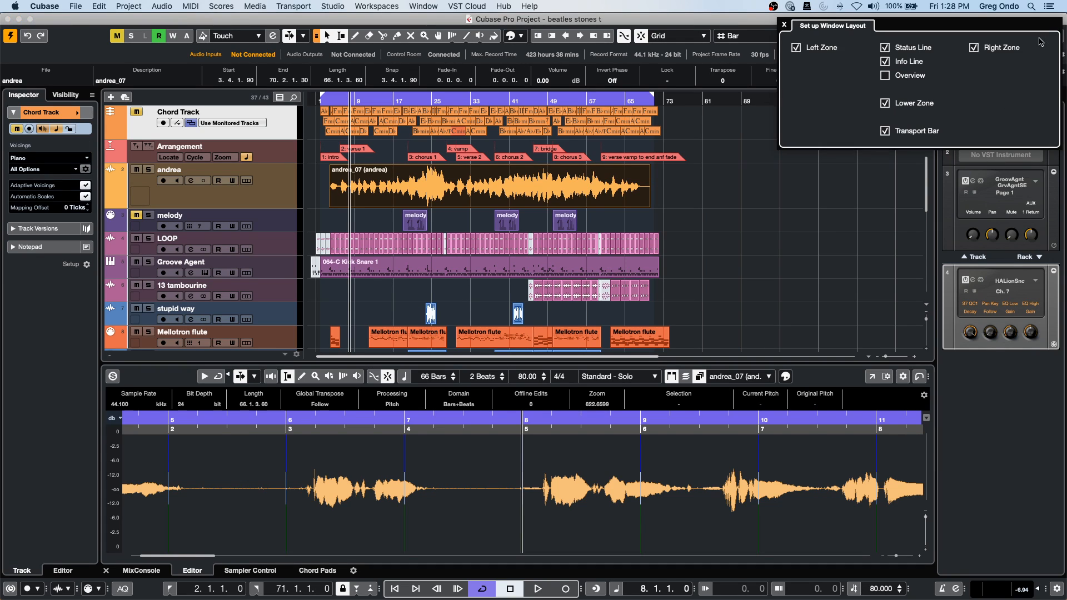
click(750, 206)
key(F3)
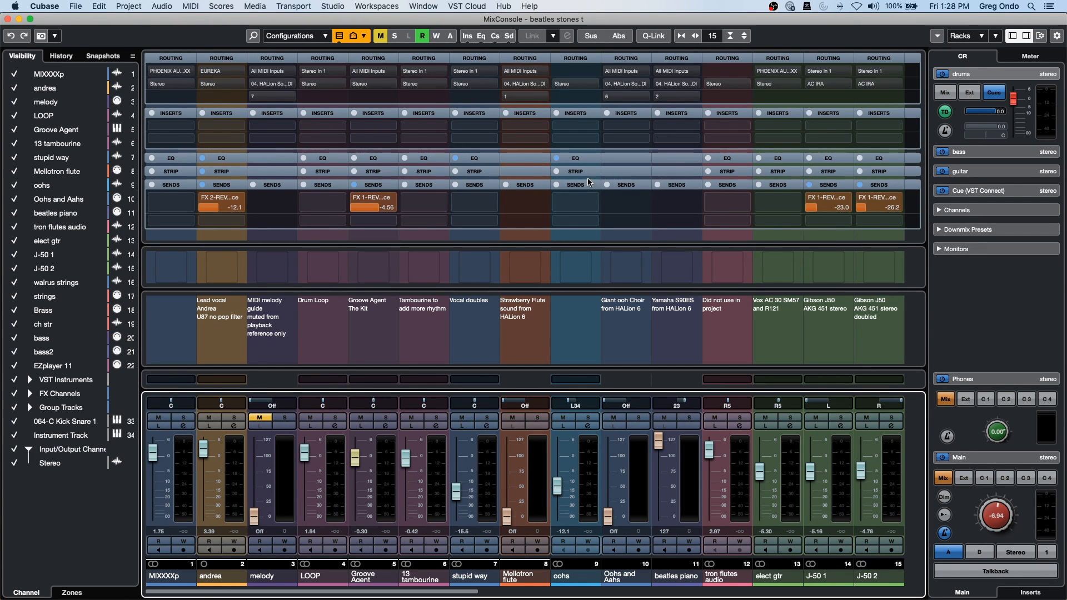
click(534, 128)
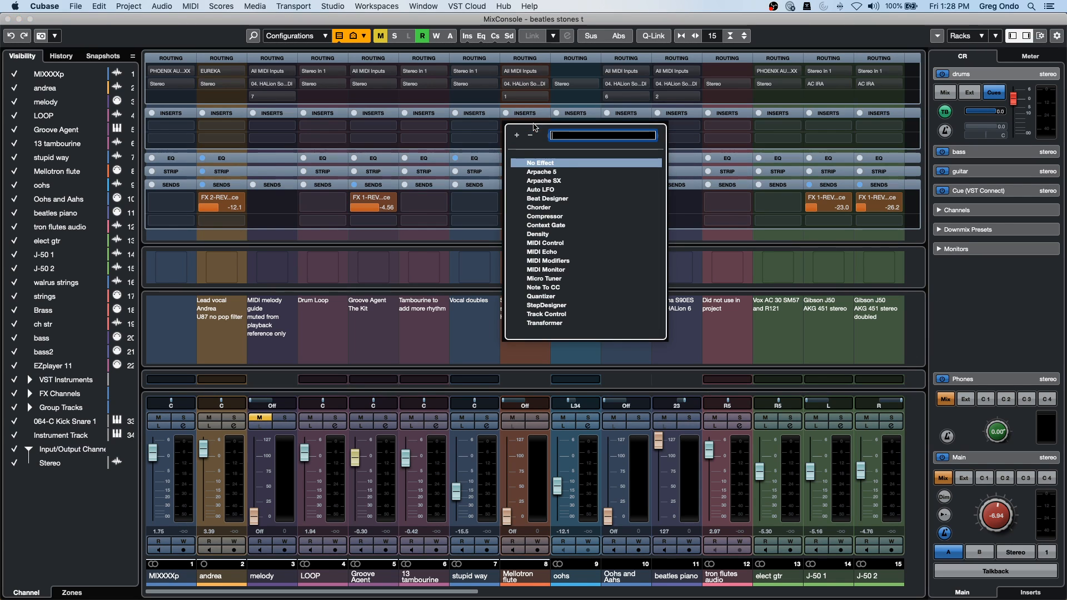
click(494, 120)
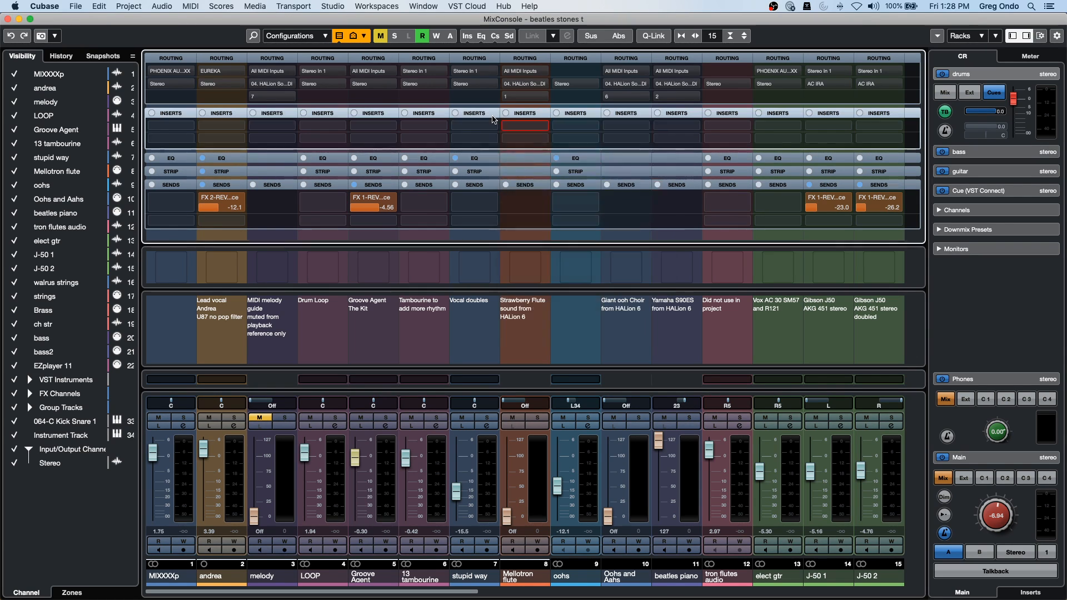
Load the Chorus modulation effect into the first insert slot of the J-50 1 channel.
click(847, 135)
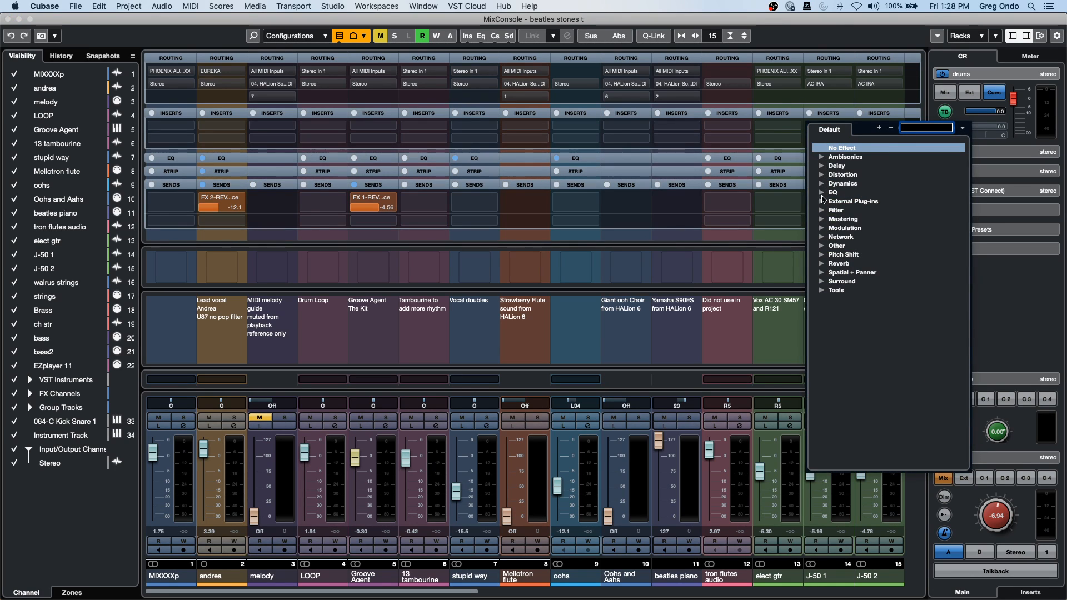
click(822, 256)
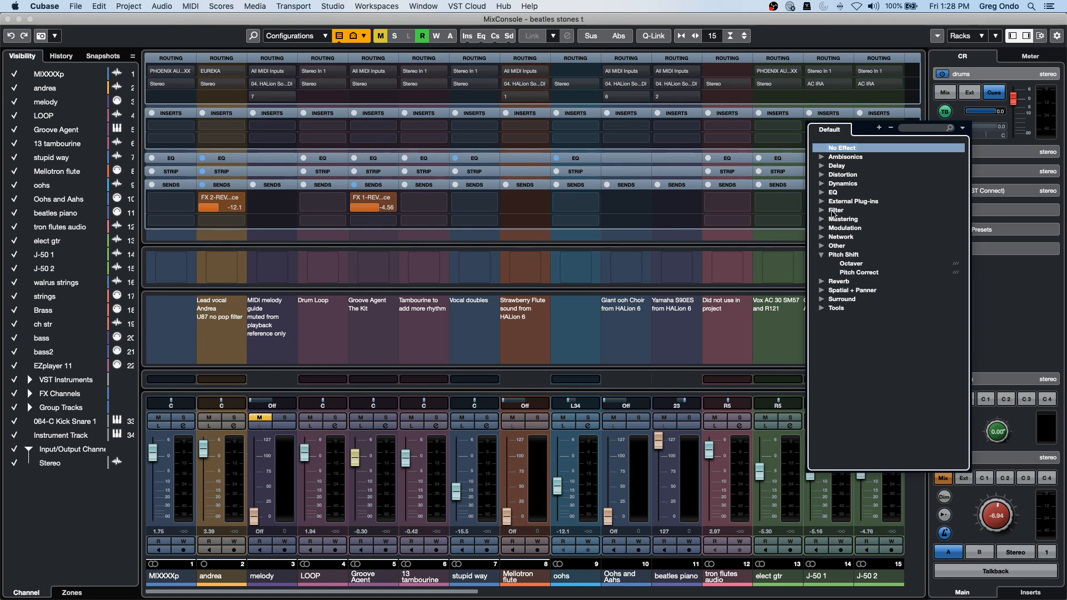
click(823, 228)
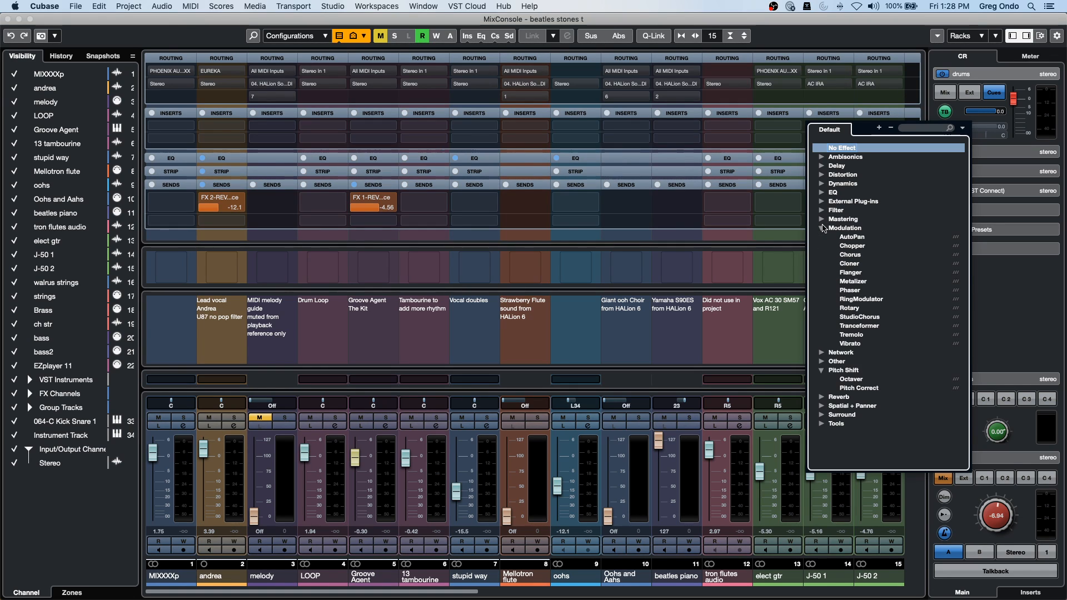
click(863, 254)
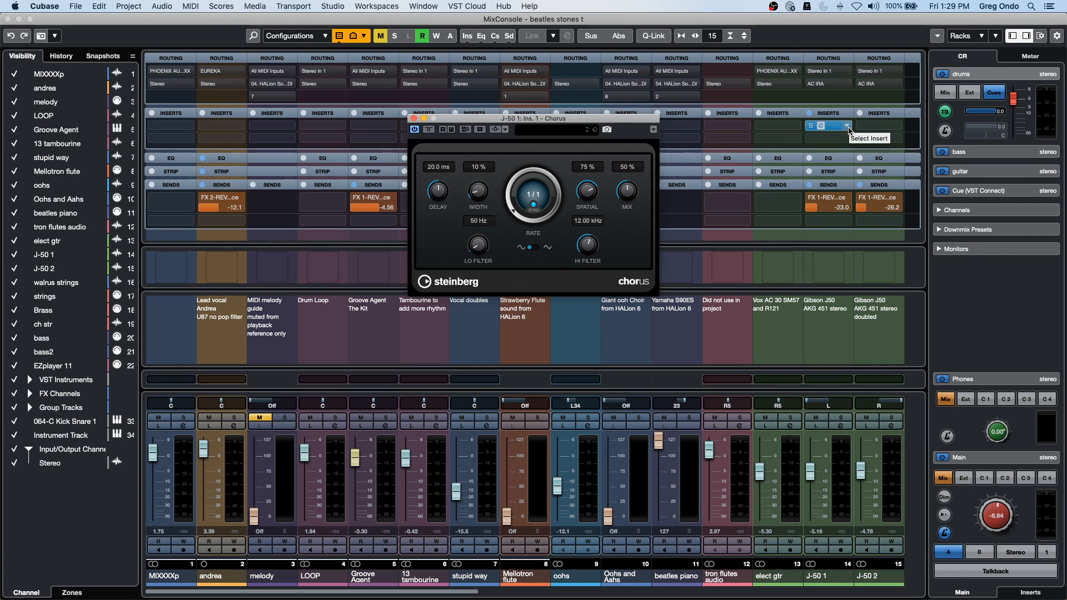
Toggle the MixConsole's Channel Latency row off and back on, and close the Chorus plug-in window.
click(1042, 35)
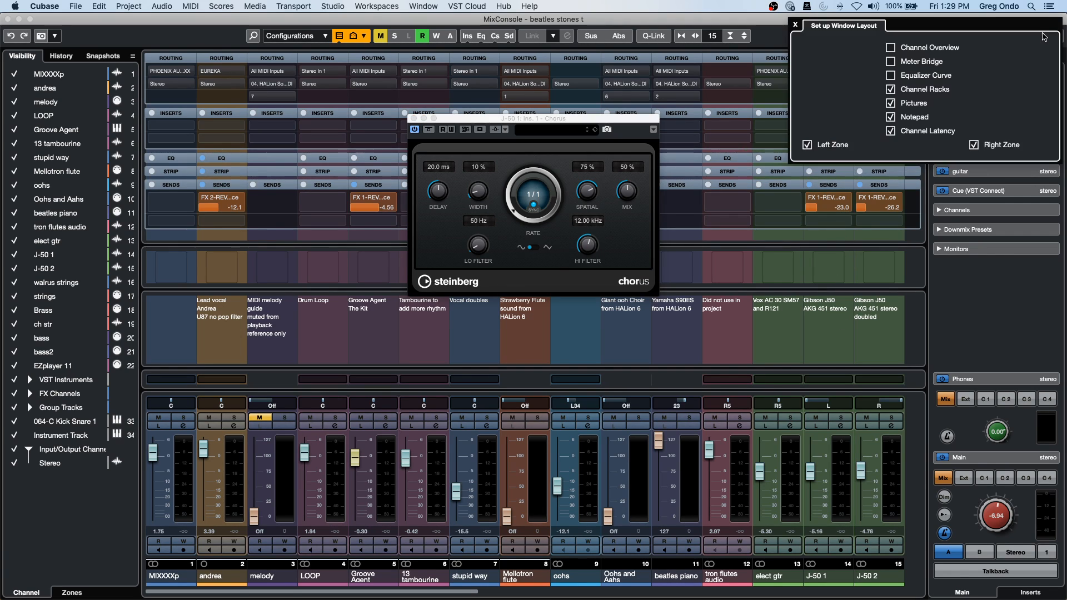
click(895, 132)
click(894, 132)
click(413, 118)
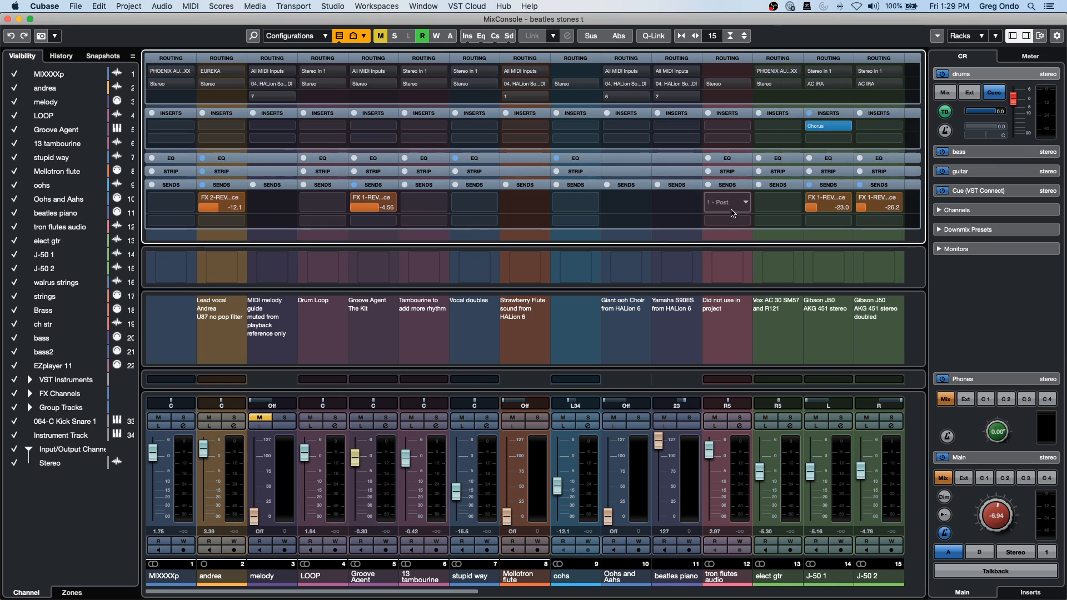
Replace the Chorus insert on the J-50 1 channel with Cloner, and close the MixConsole.
click(845, 126)
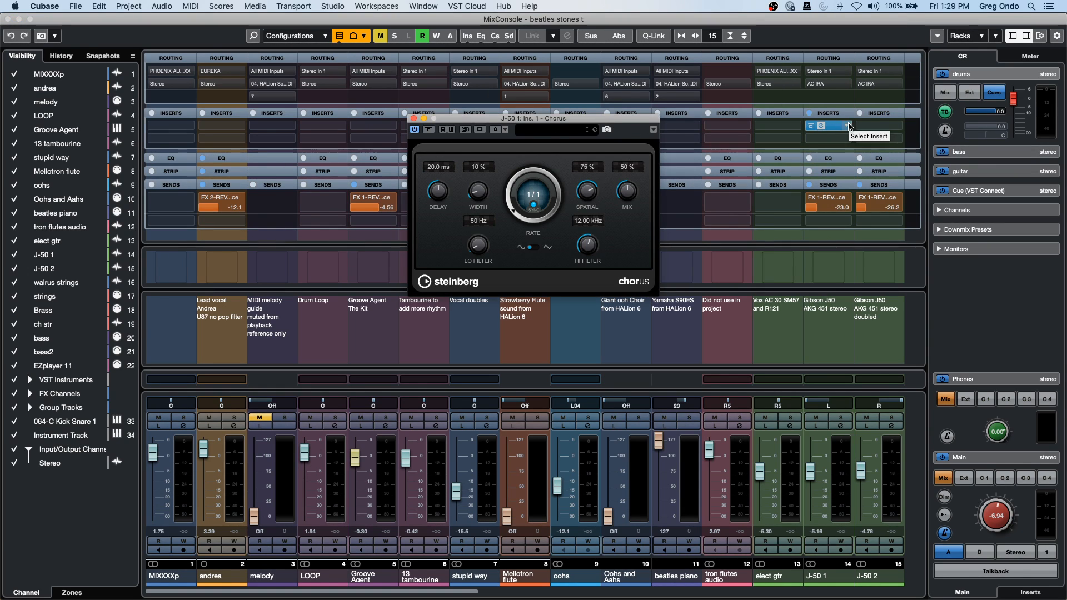
click(849, 127)
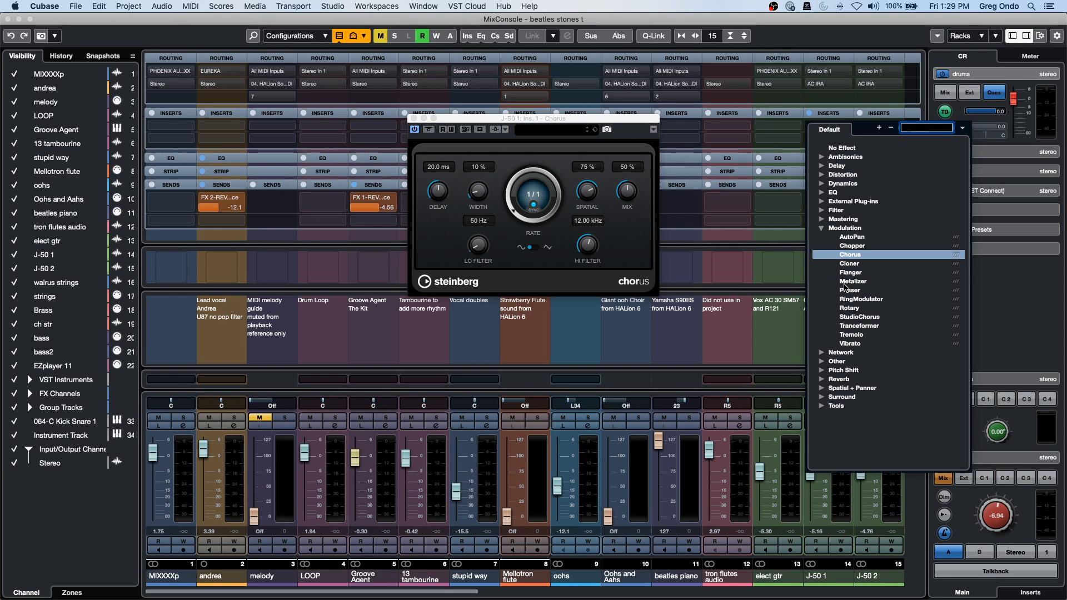
click(853, 263)
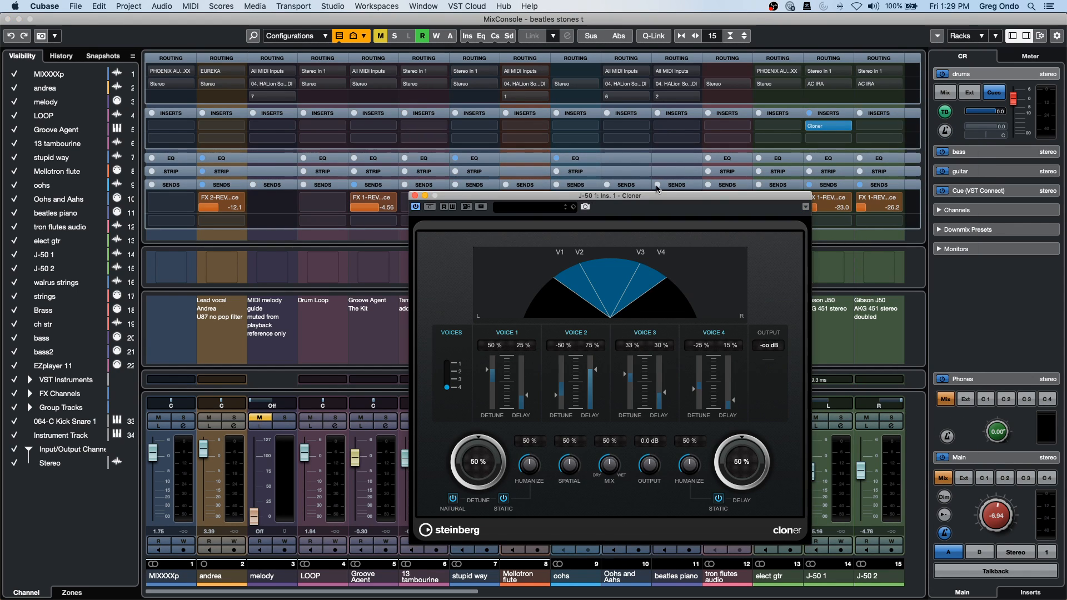
drag(633, 203, 545, 47)
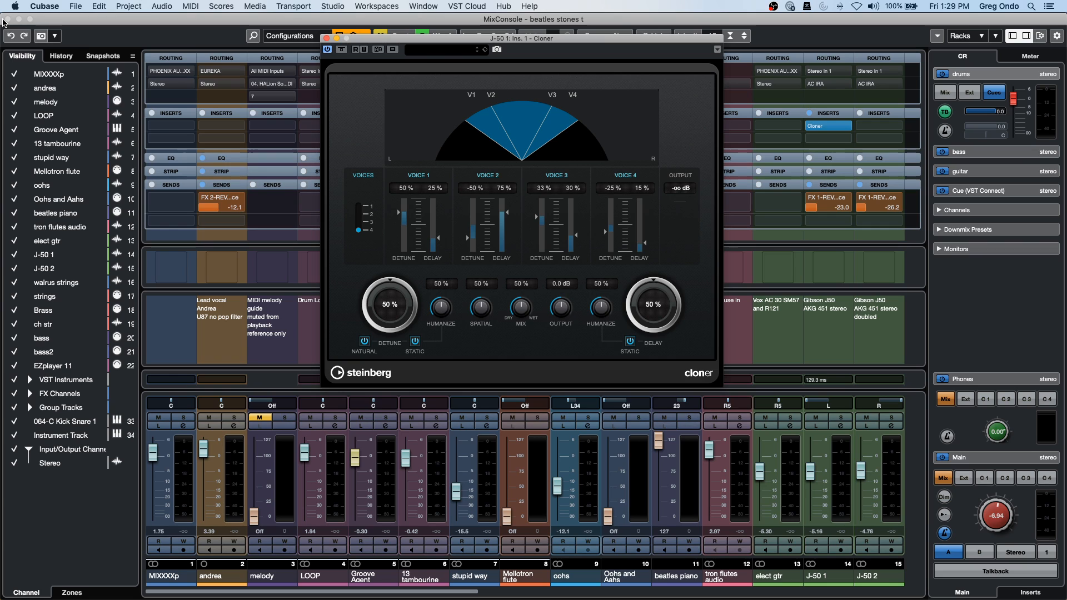
click(7, 19)
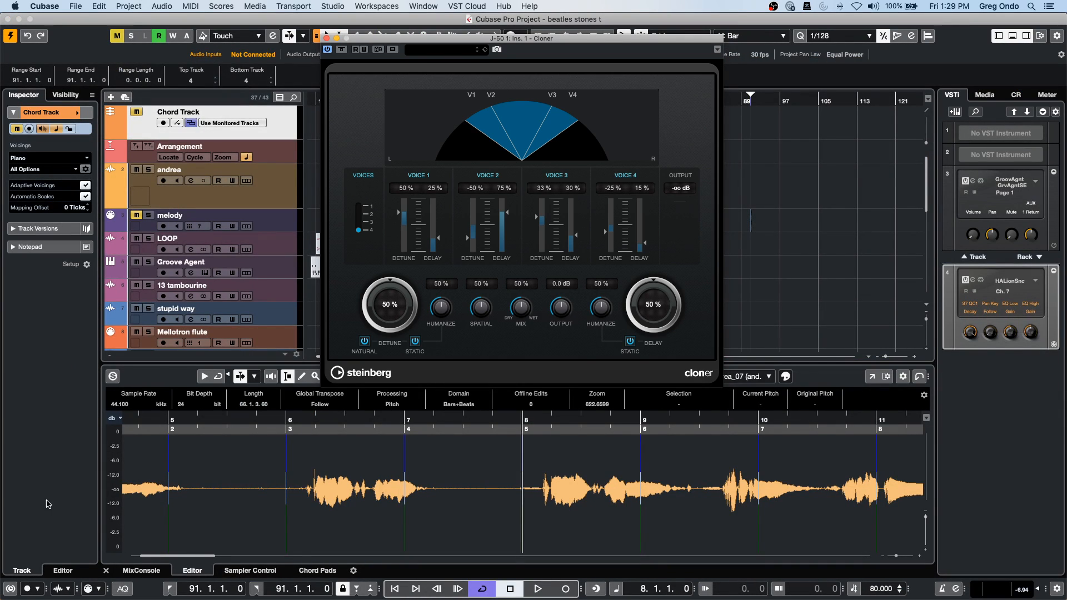
Enable Constrain Delay Compensation for the project and close the Cloner plug-in window.
click(10, 589)
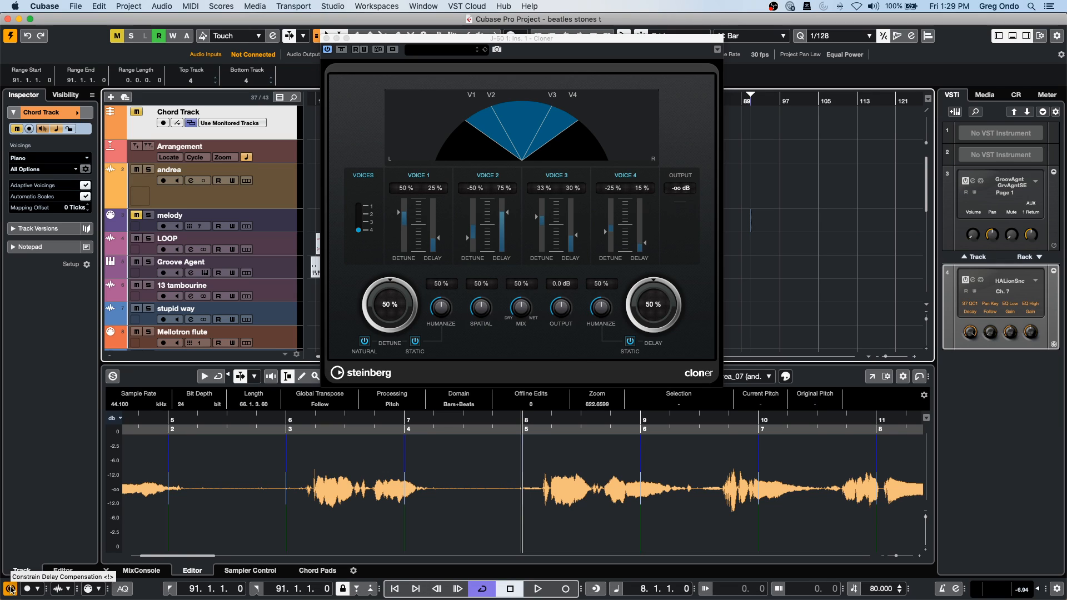
click(10, 589)
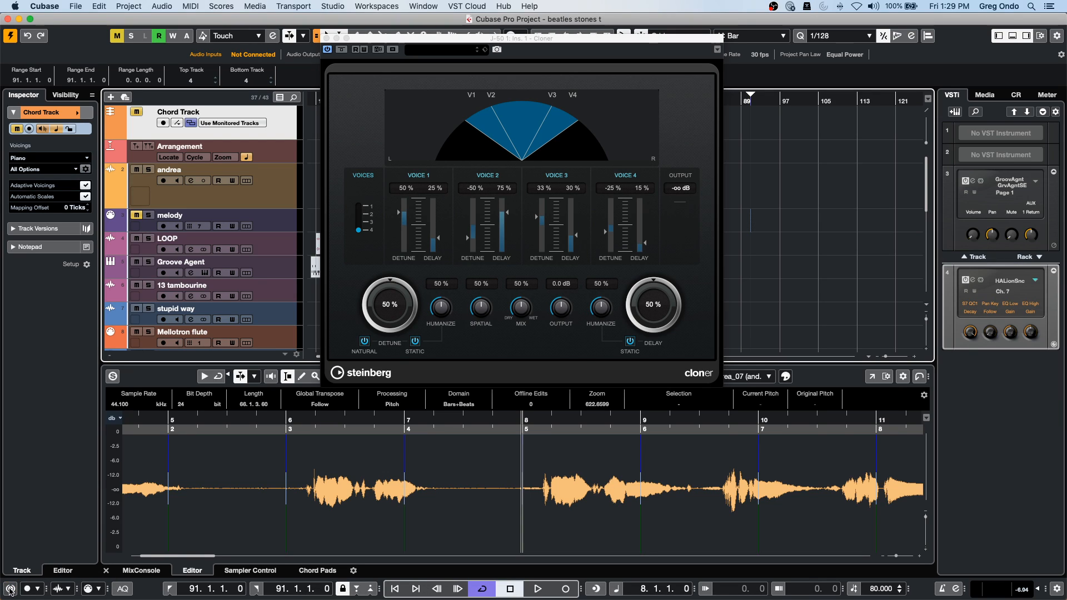
click(10, 589)
click(327, 38)
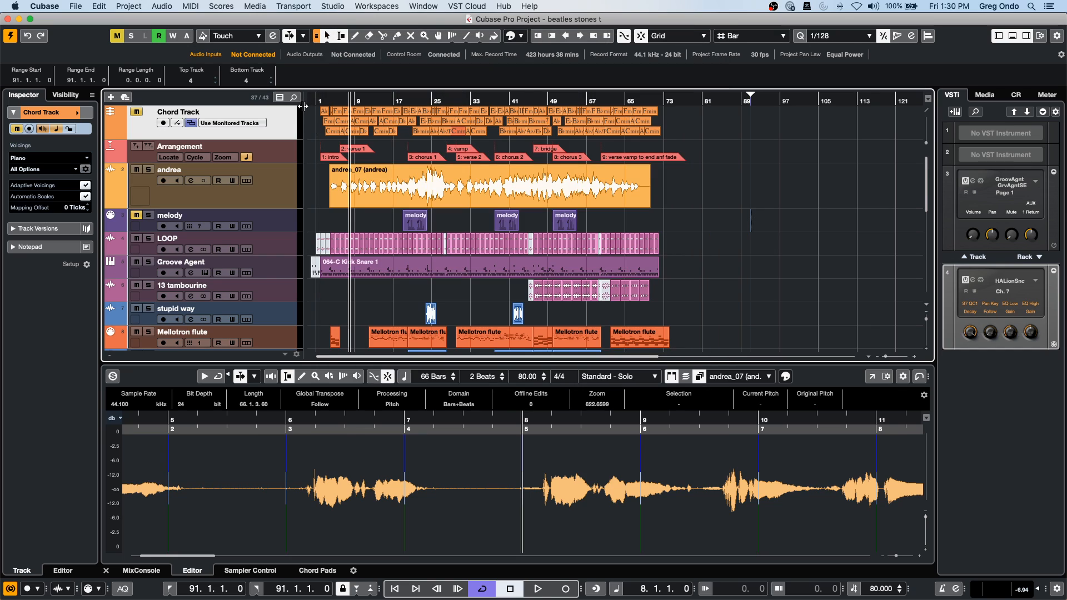
Add one ruler track directly below the andrea track.
right_click(274, 192)
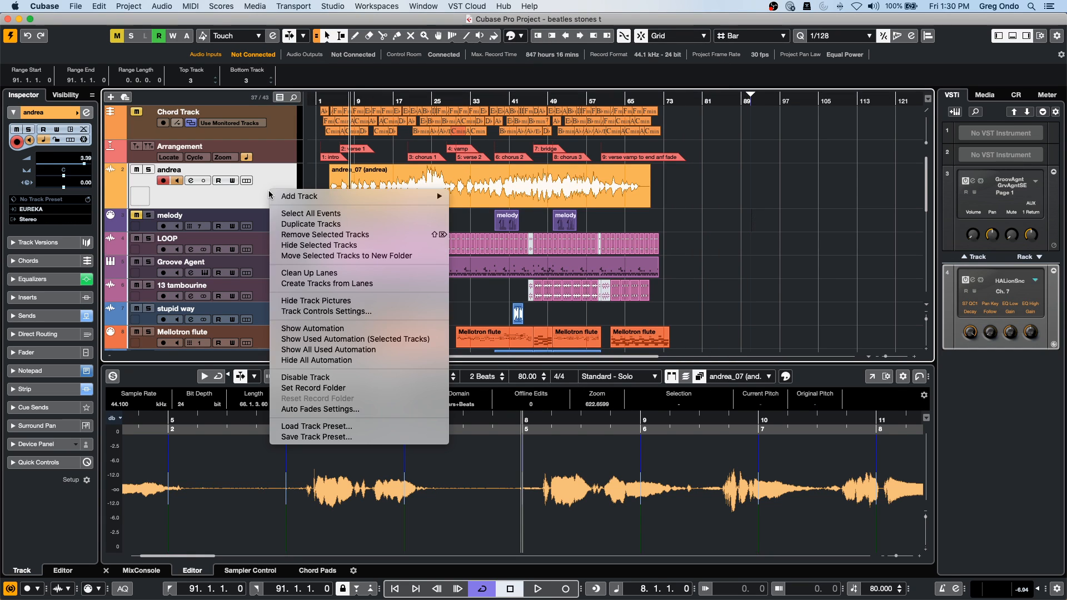
mouse_move(387, 194)
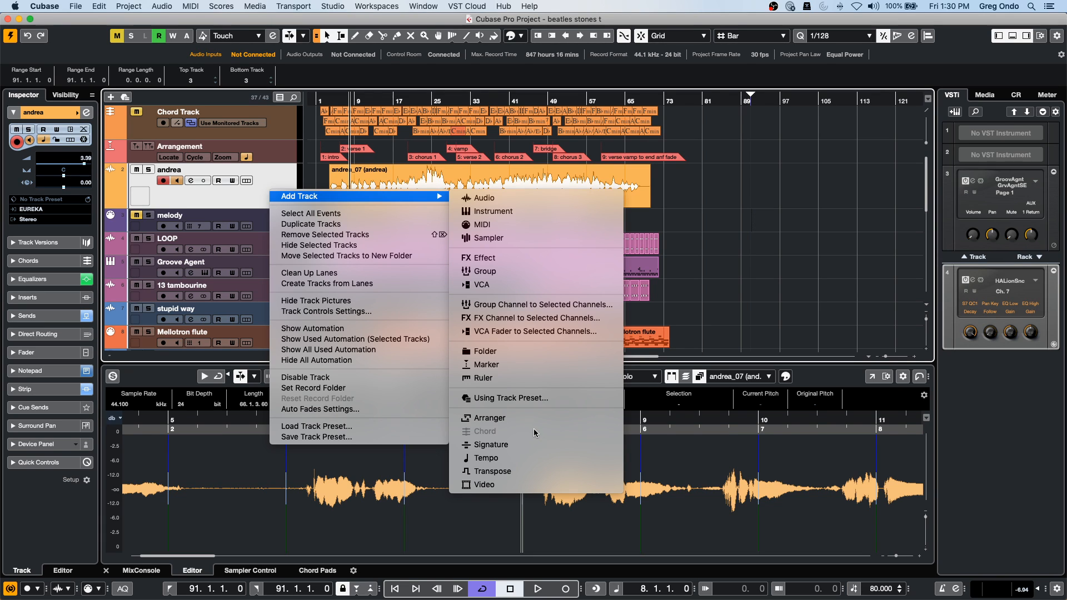
click(521, 379)
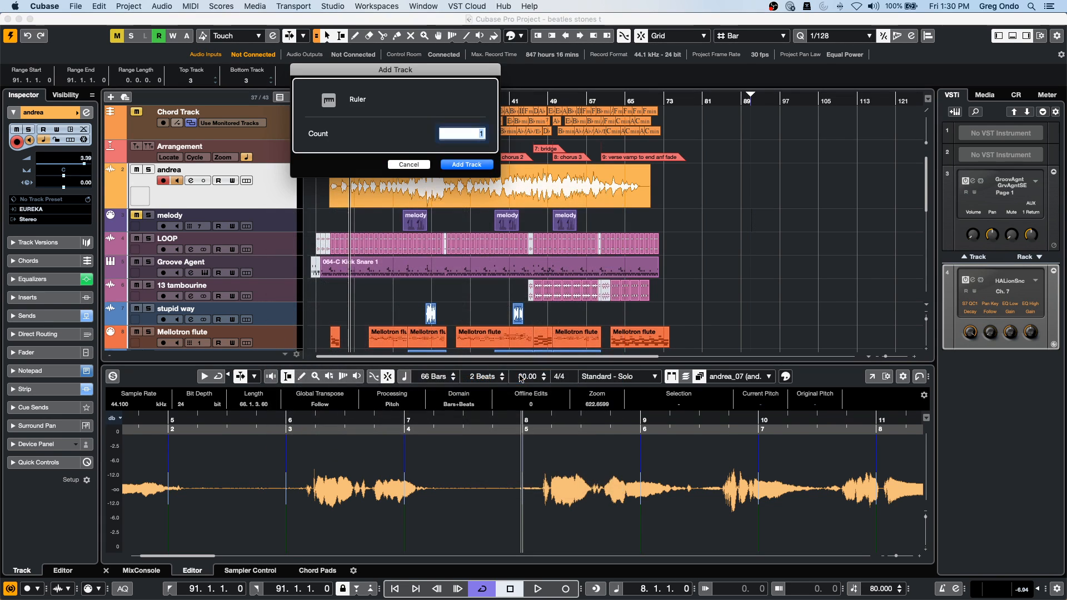
click(480, 167)
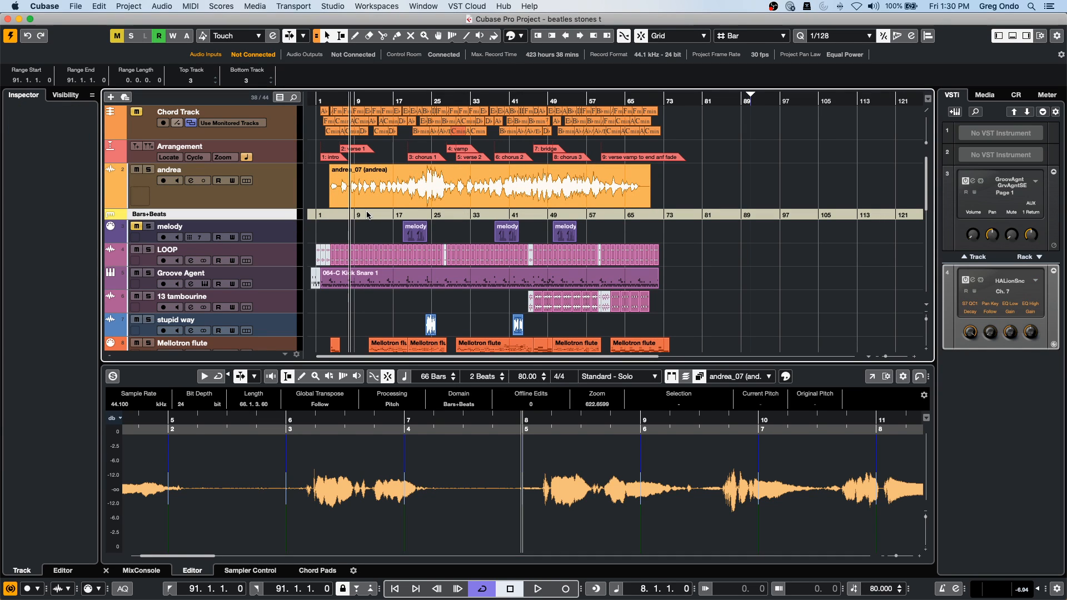
Cycle the ruler track's display format through Seconds, Timecode and Samples, and return it to Bars+Beats.
click(161, 215)
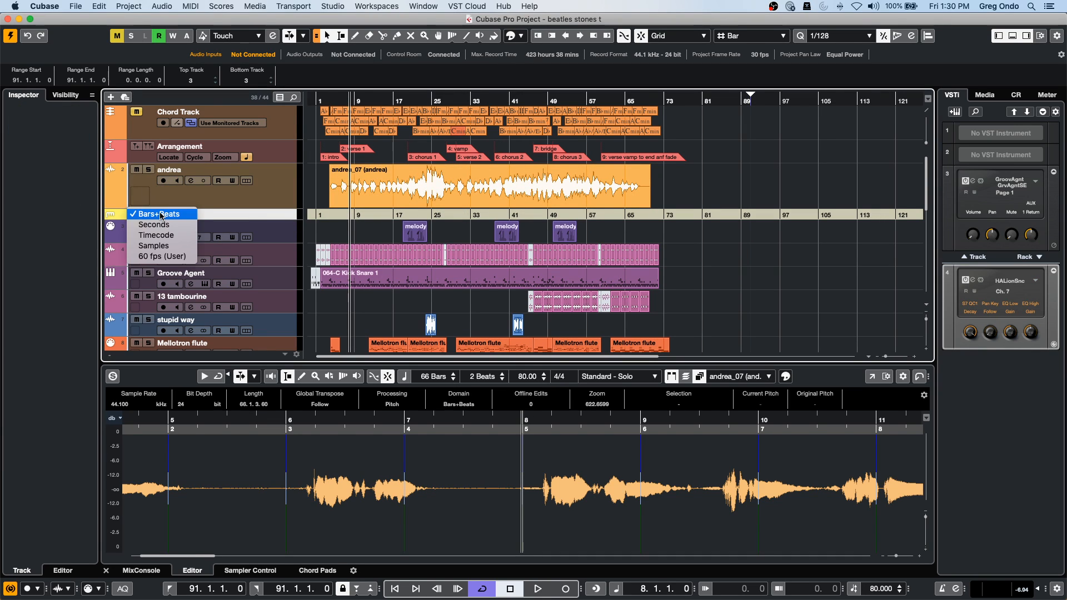
click(252, 220)
click(159, 215)
click(154, 225)
click(159, 216)
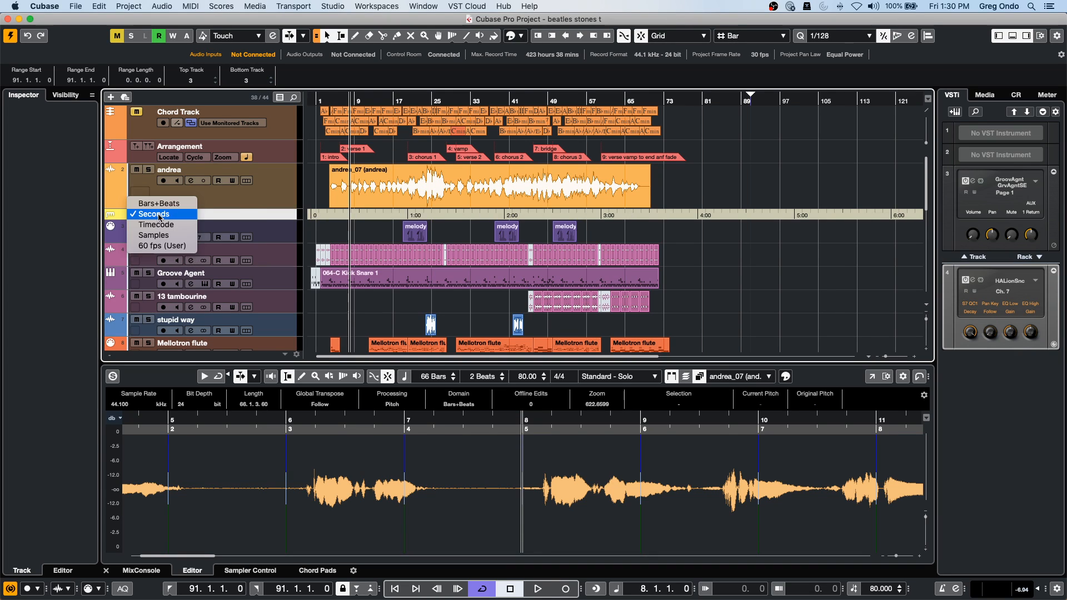
click(156, 224)
click(159, 215)
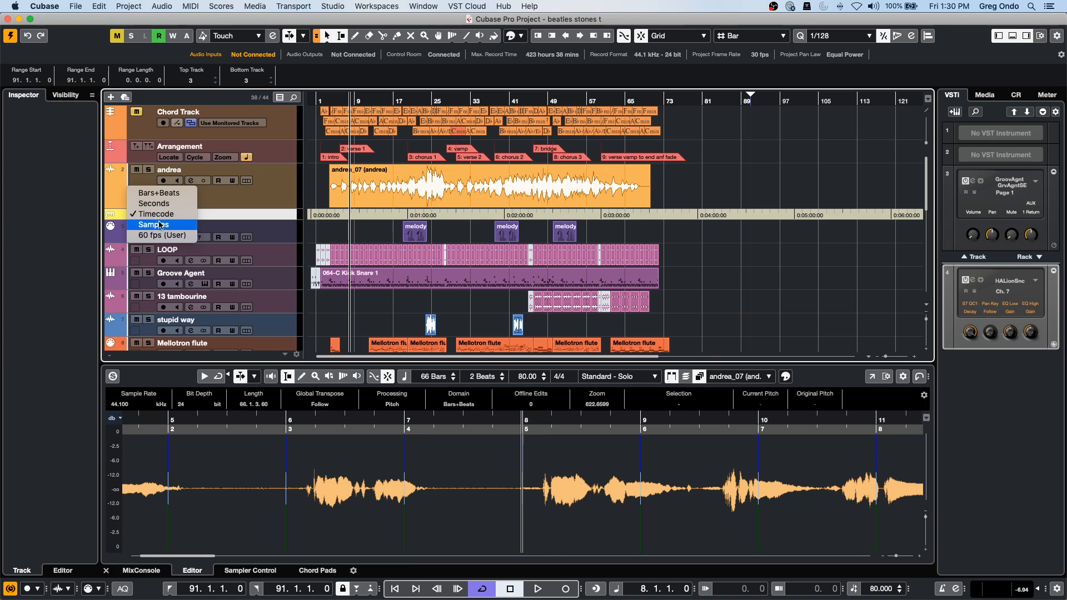
click(159, 225)
click(156, 216)
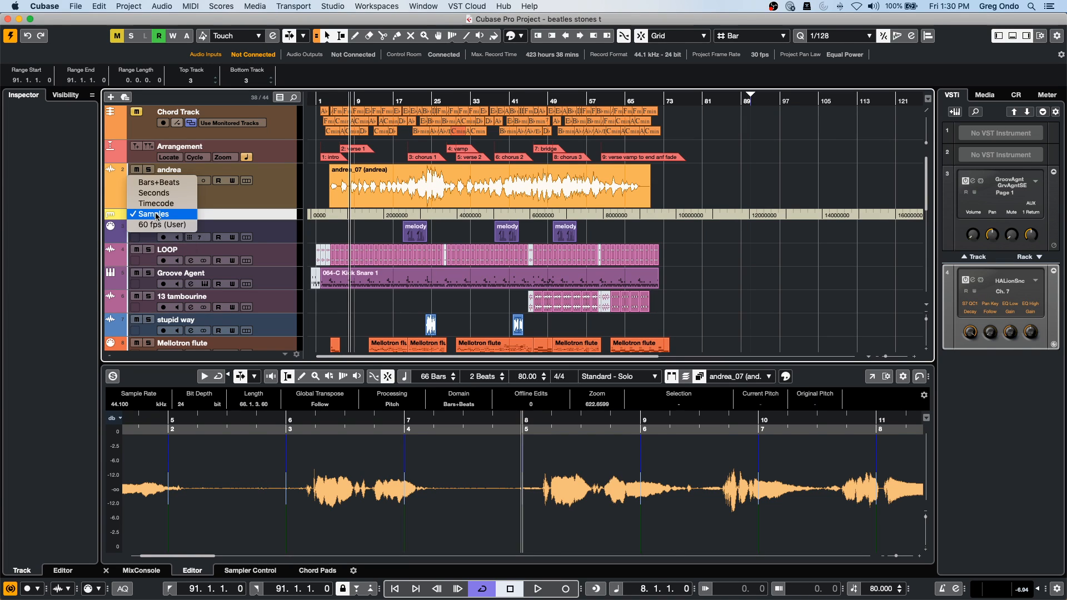
click(157, 182)
Preview the Seconds and Samples formats on the ruler track and set its display format to Timecode.
click(154, 215)
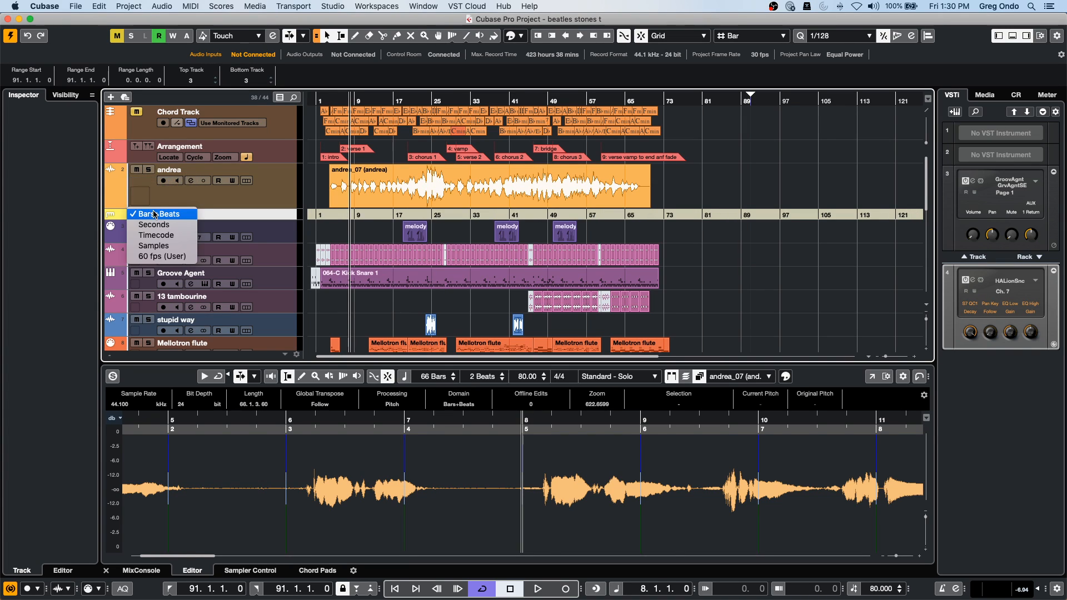
click(153, 224)
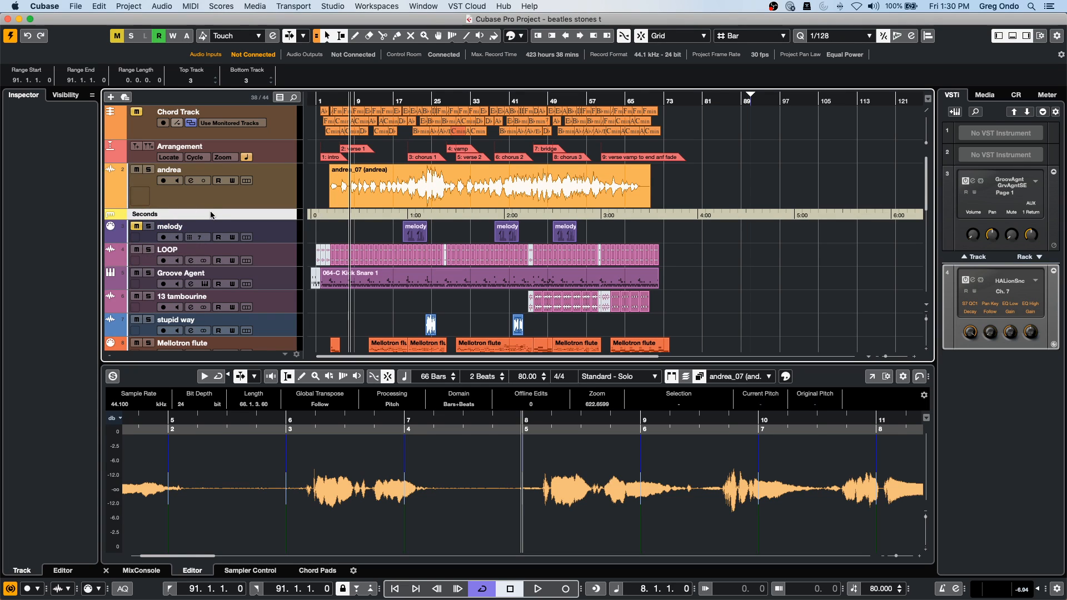
click(146, 214)
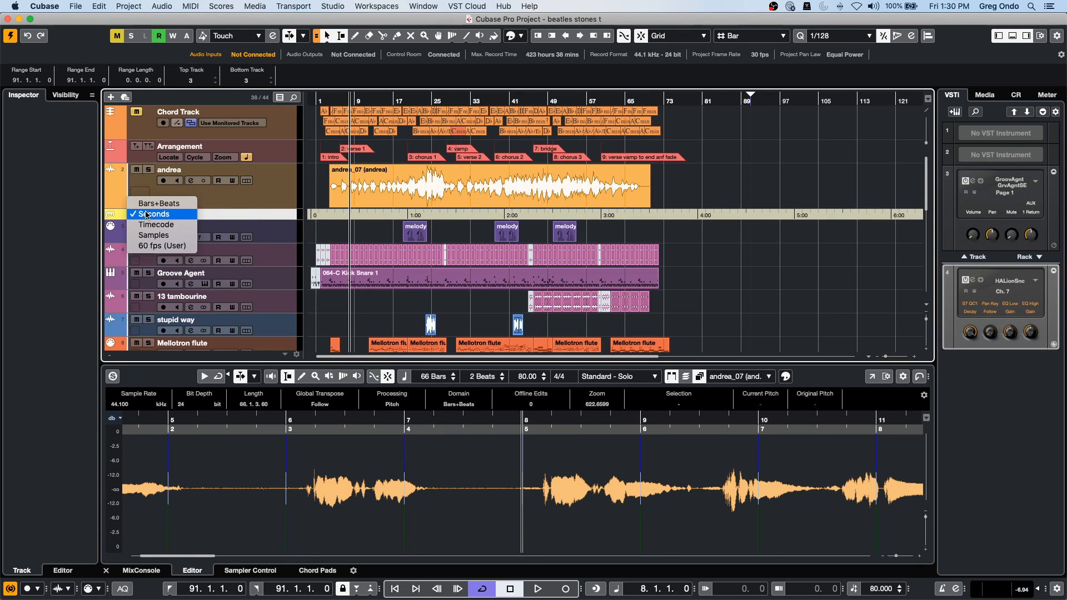
click(156, 225)
click(152, 216)
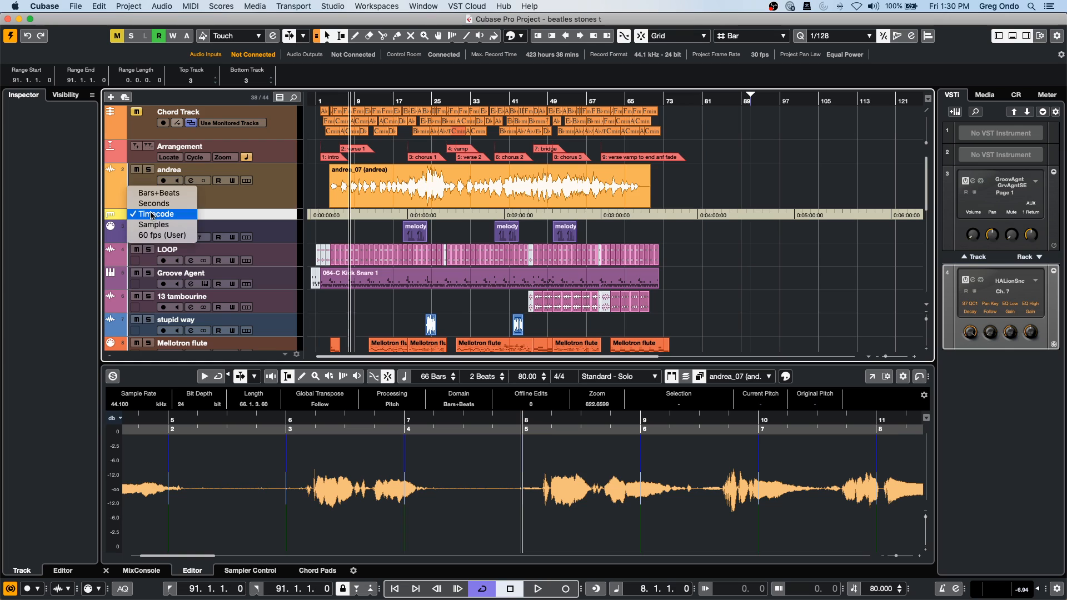
click(154, 224)
click(151, 215)
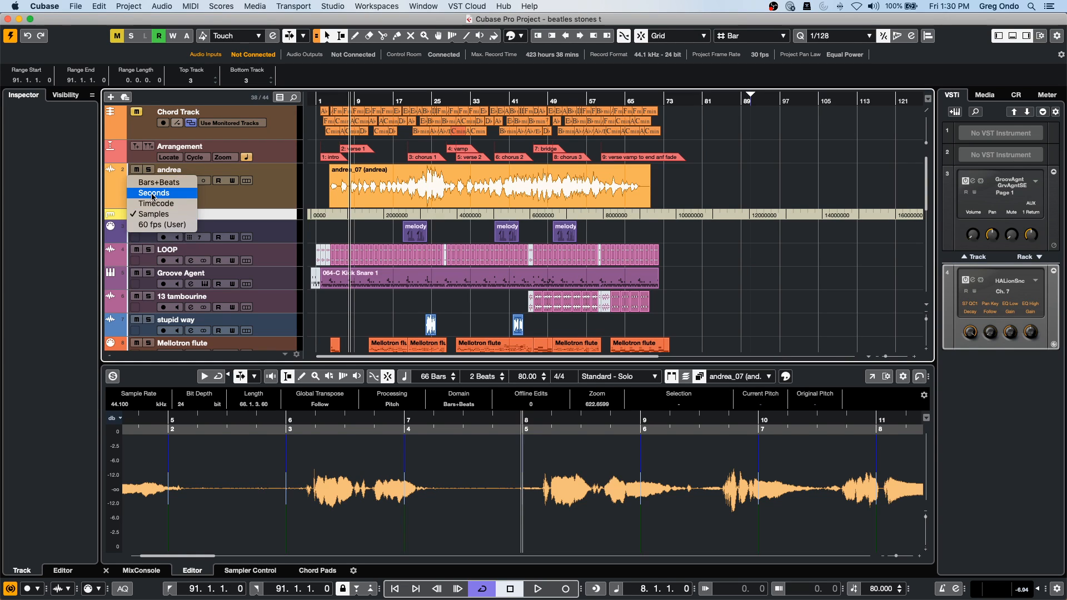
click(151, 192)
click(152, 214)
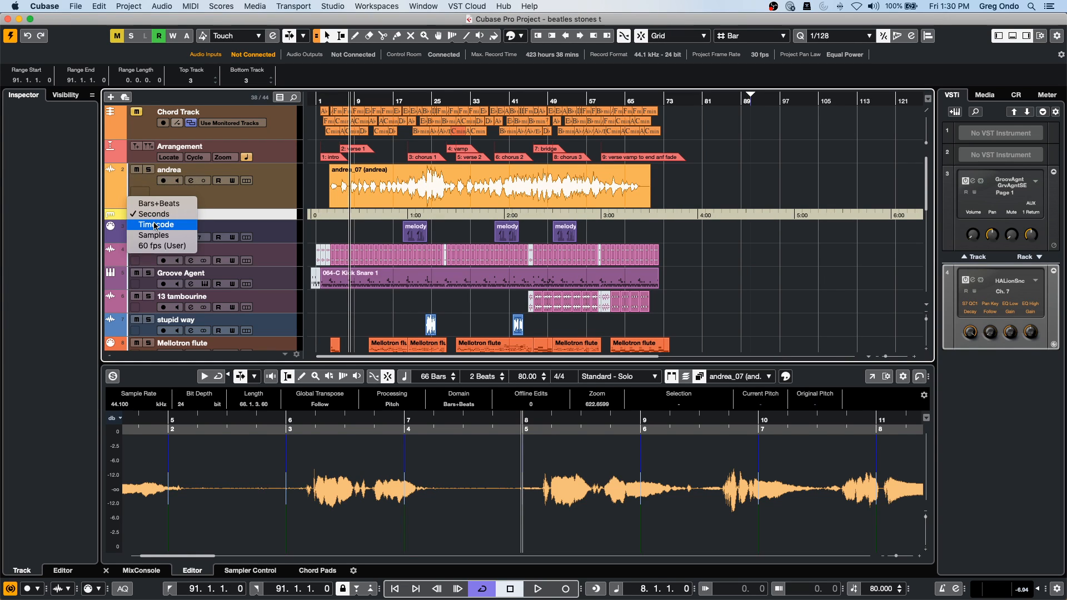
click(155, 225)
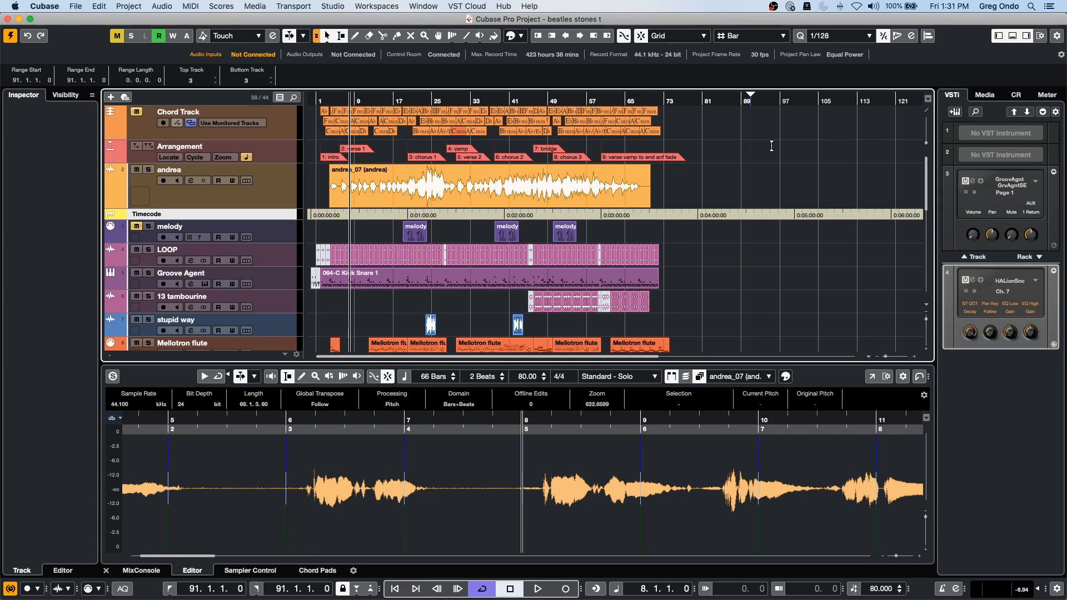
Split the andrea_07 vocal event at about bar 42 and bar 50 with the Split tool.
click(563, 203)
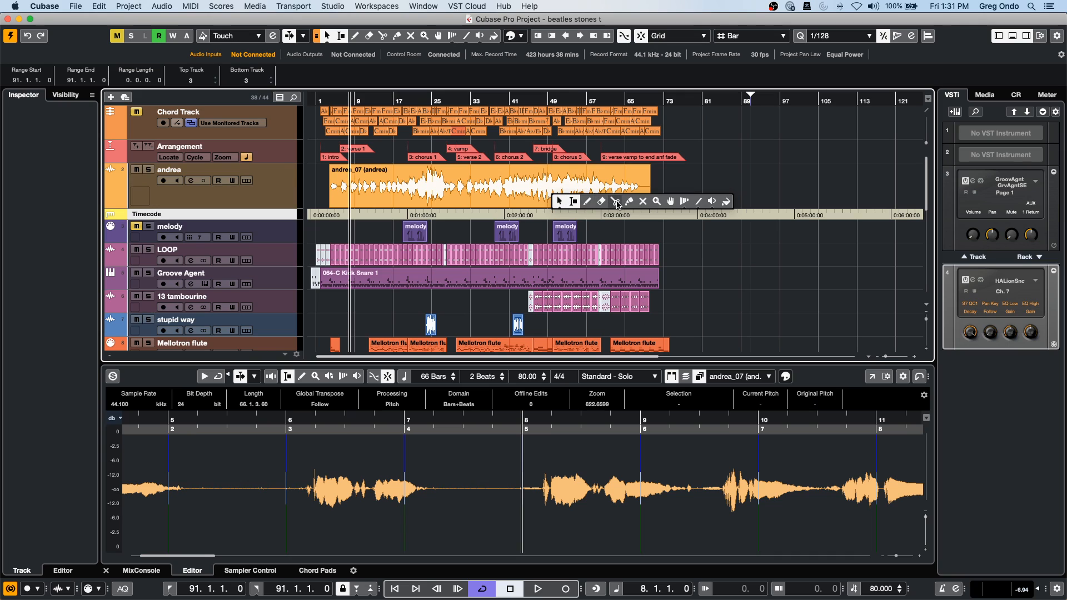
key(3)
click(519, 199)
click(555, 191)
drag(528, 96, 523, 132)
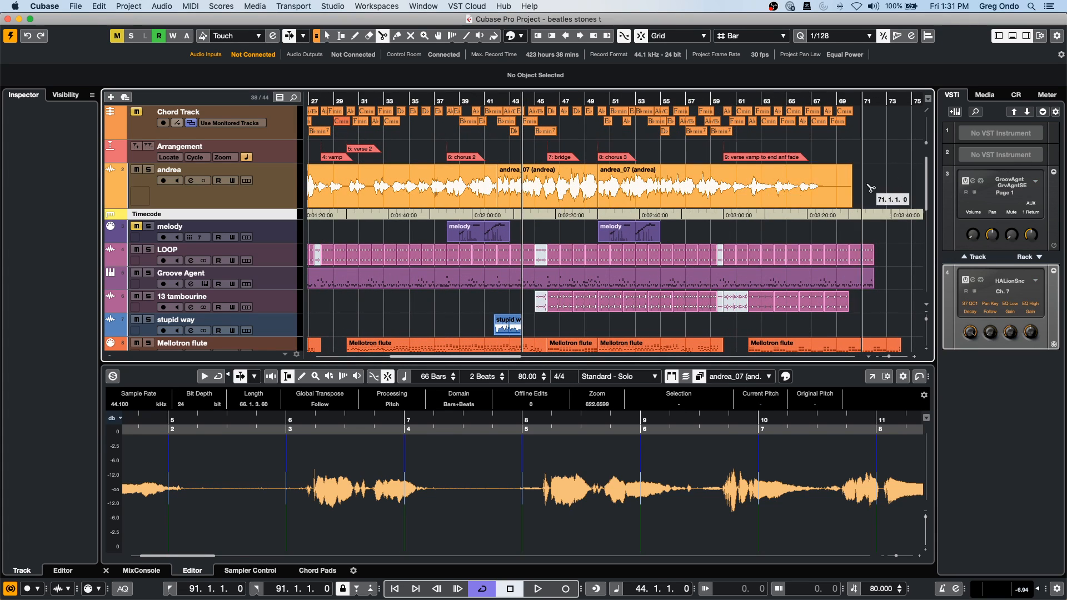
Increase the andrea track's height and select its vocal event between bars 42 and 50.
right_click(559, 191)
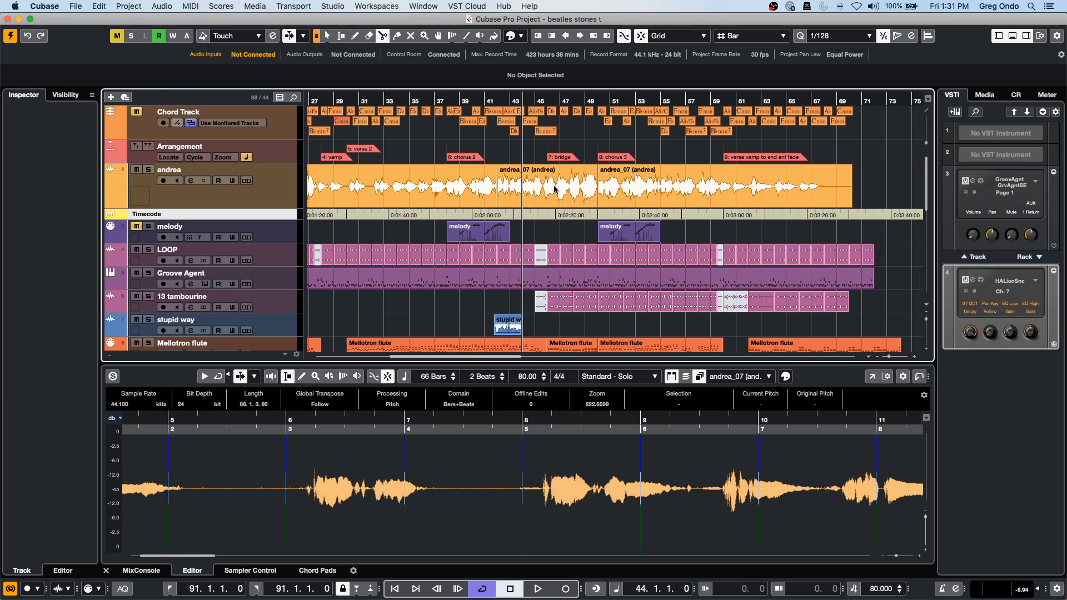
click(549, 187)
drag(508, 101, 508, 133)
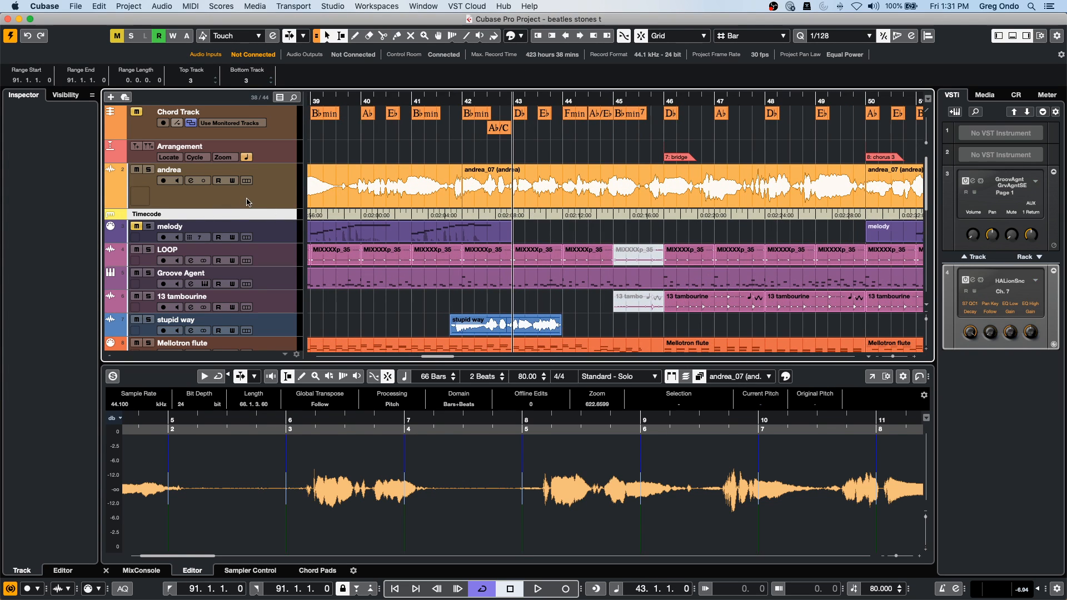
drag(247, 208, 248, 264)
click(598, 245)
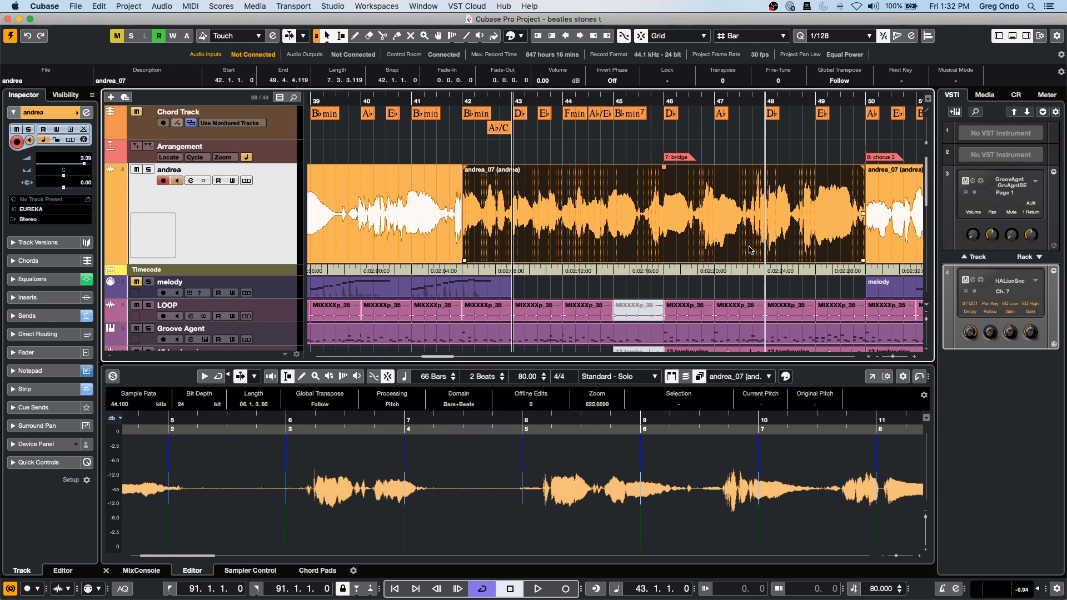
drag(662, 249, 711, 225)
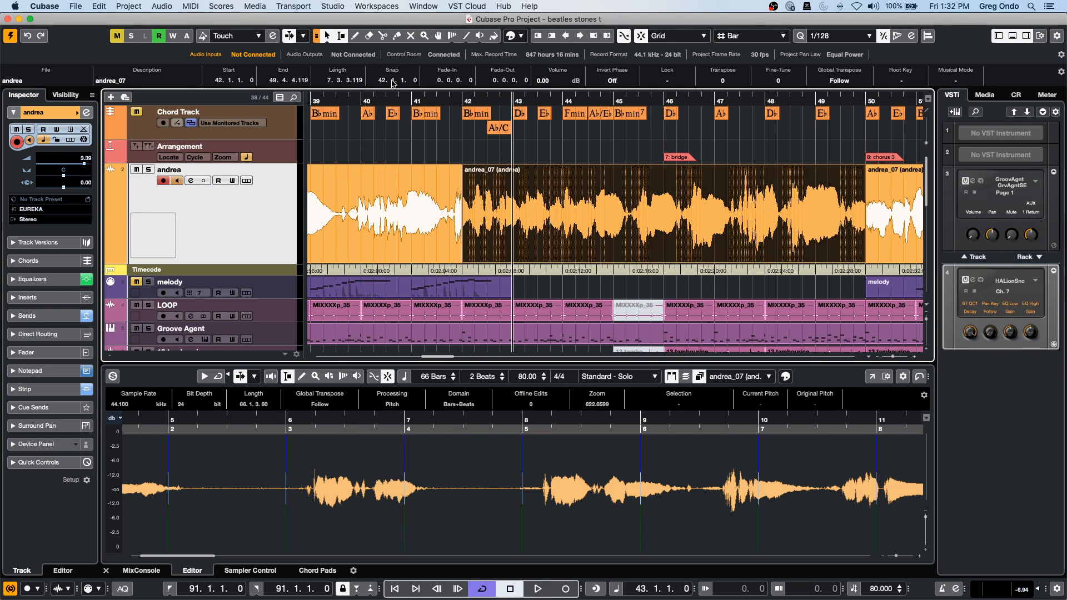
Split the selected vocal event at about bar 46 and, with Snap off, at about 46.4.1, and select the short piece between the cuts.
scroll(393, 83, down, 3)
scroll(393, 84, up, 3)
drag(709, 246, 685, 236)
right_click(639, 228)
click(696, 227)
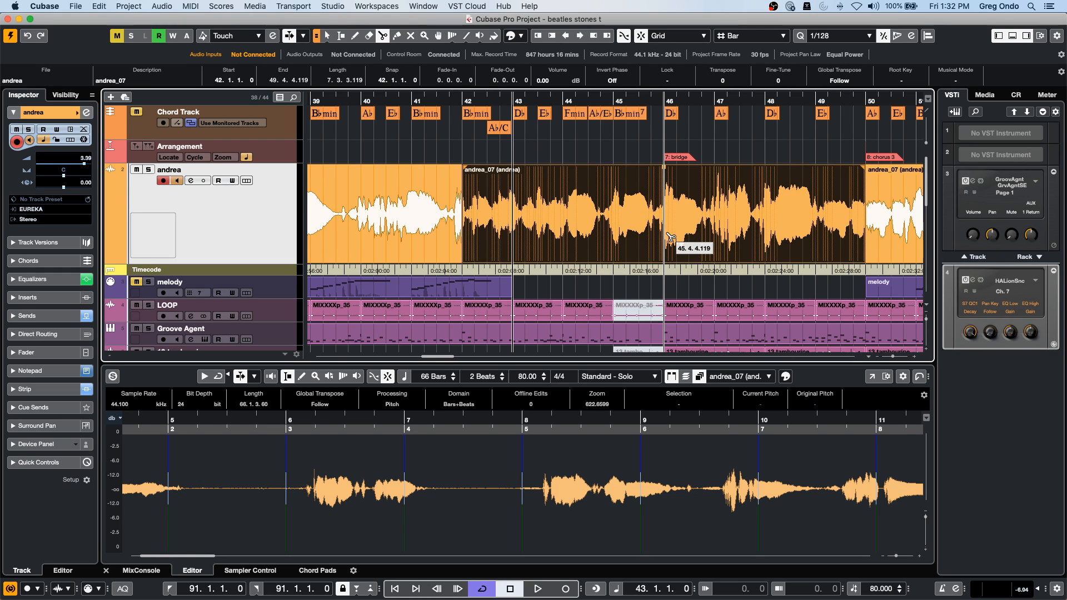
click(667, 234)
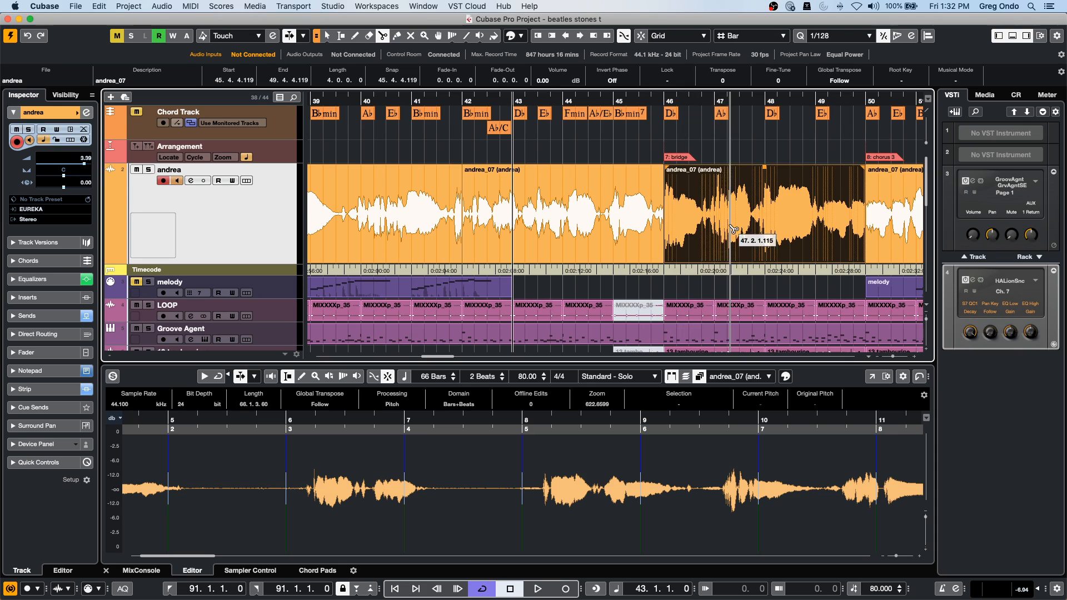
click(702, 234)
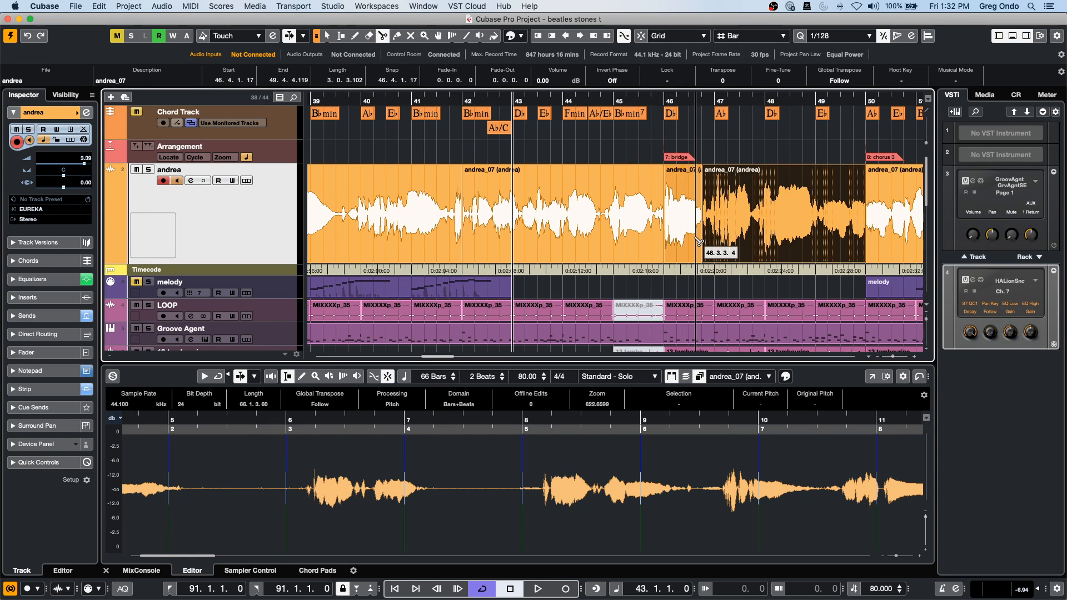
key(1)
click(690, 244)
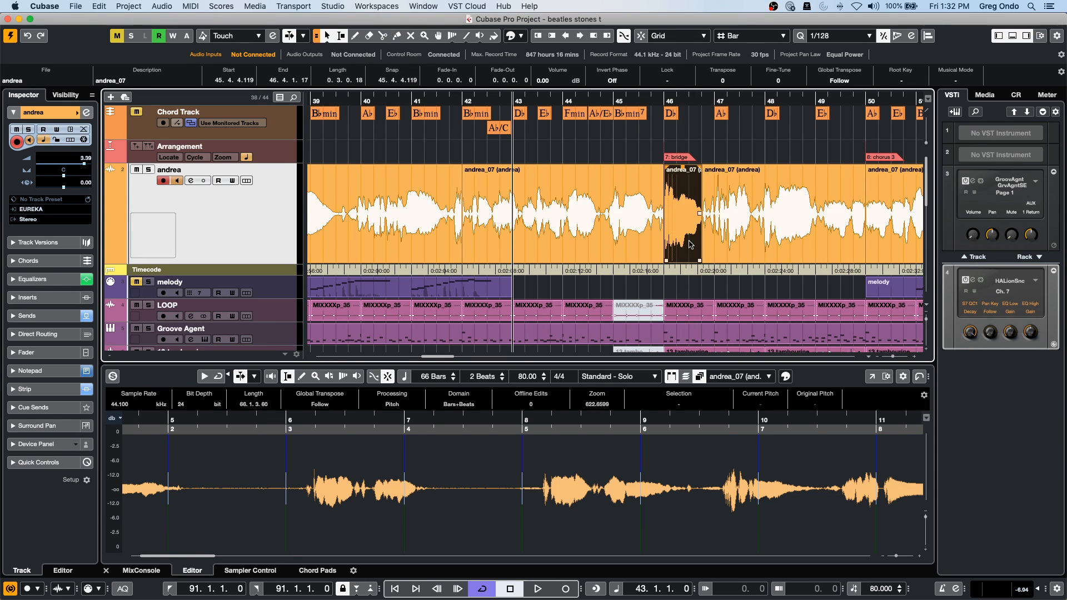
mouse_move(689, 243)
mouse_down()
mouse_move(666, 243)
mouse_move(695, 227)
mouse_up()
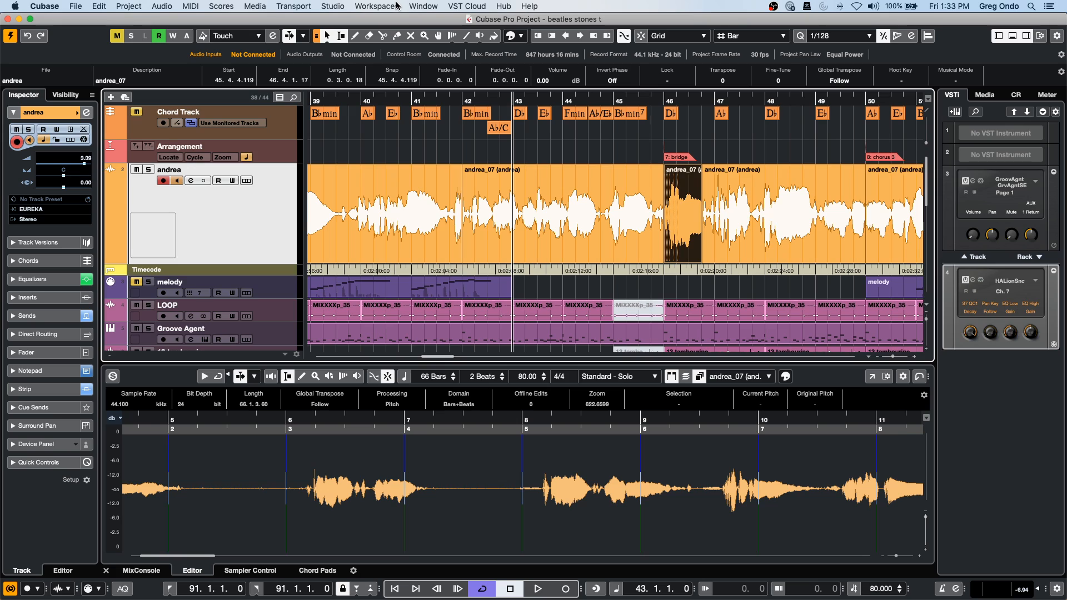
Set the locators to the andrea event between bars 42 and 46, and slide the locator range along the ruler to start at about 43.1.4.
click(559, 226)
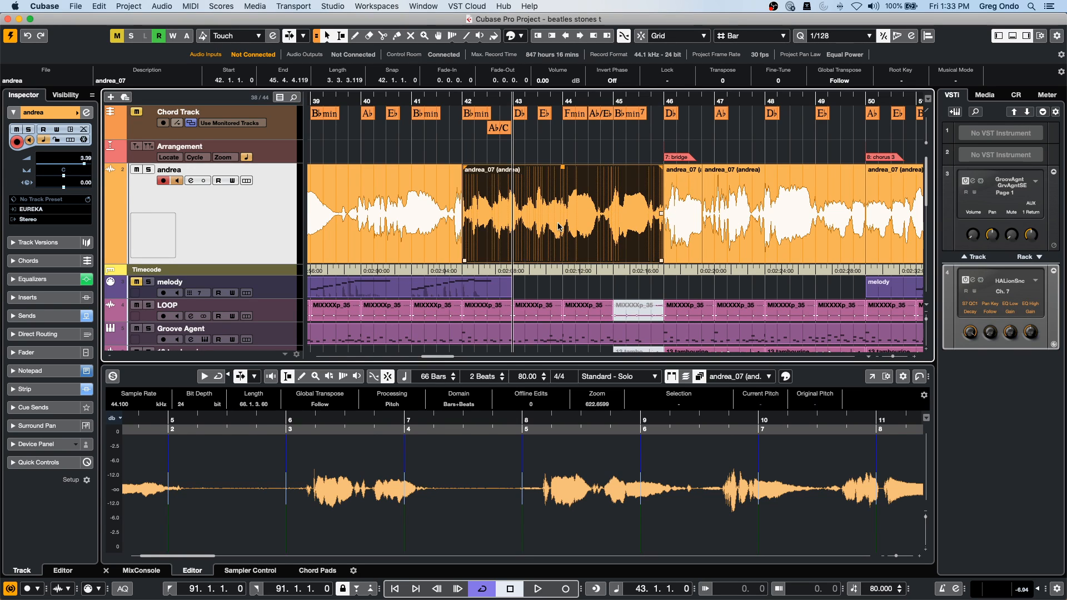
key(p)
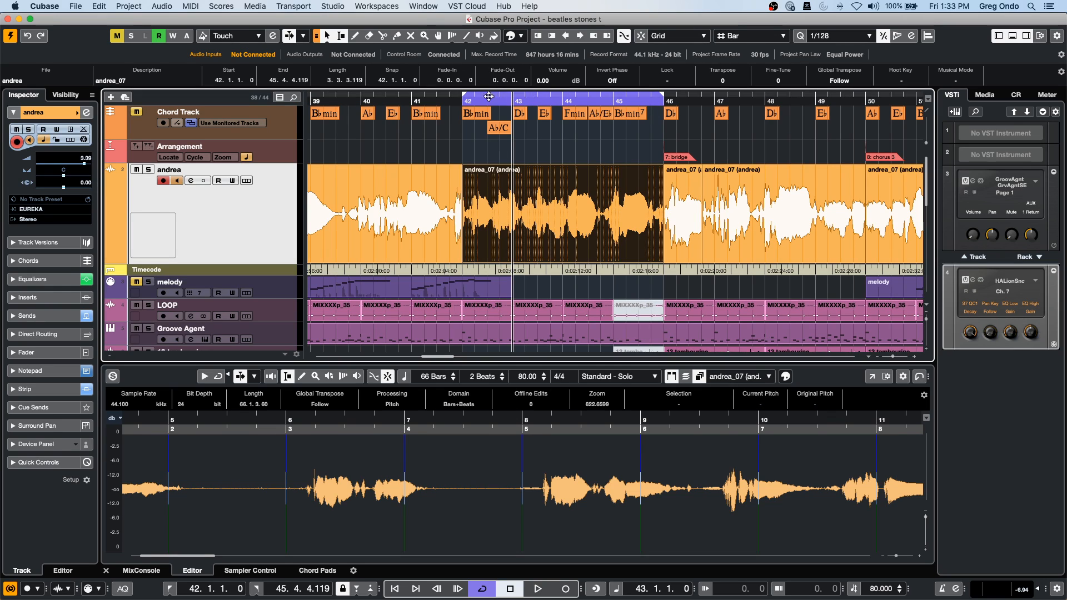
drag(482, 98, 548, 99)
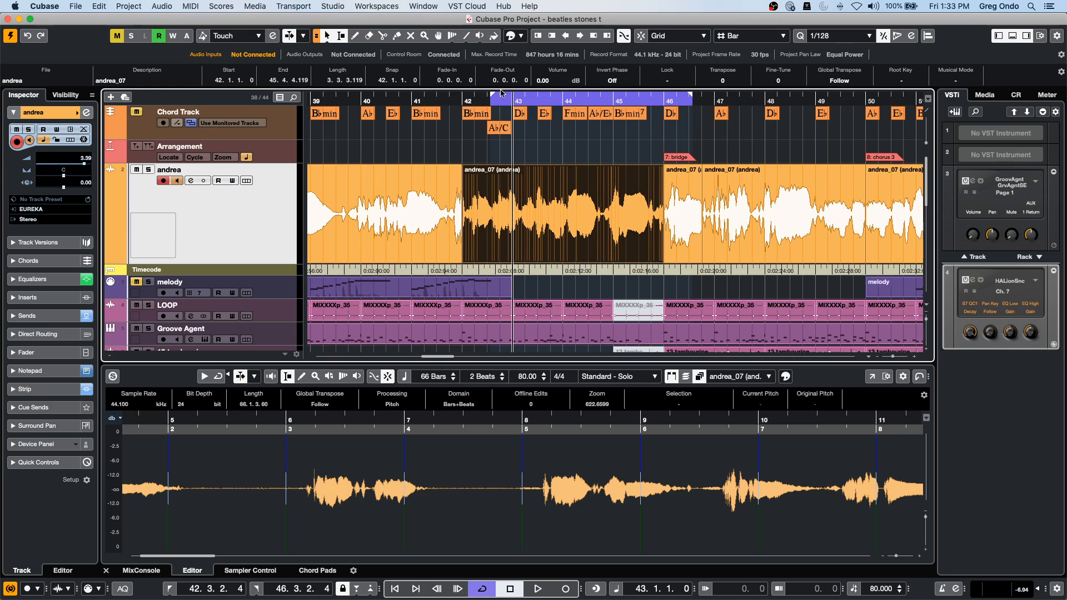
drag(599, 99, 437, 101)
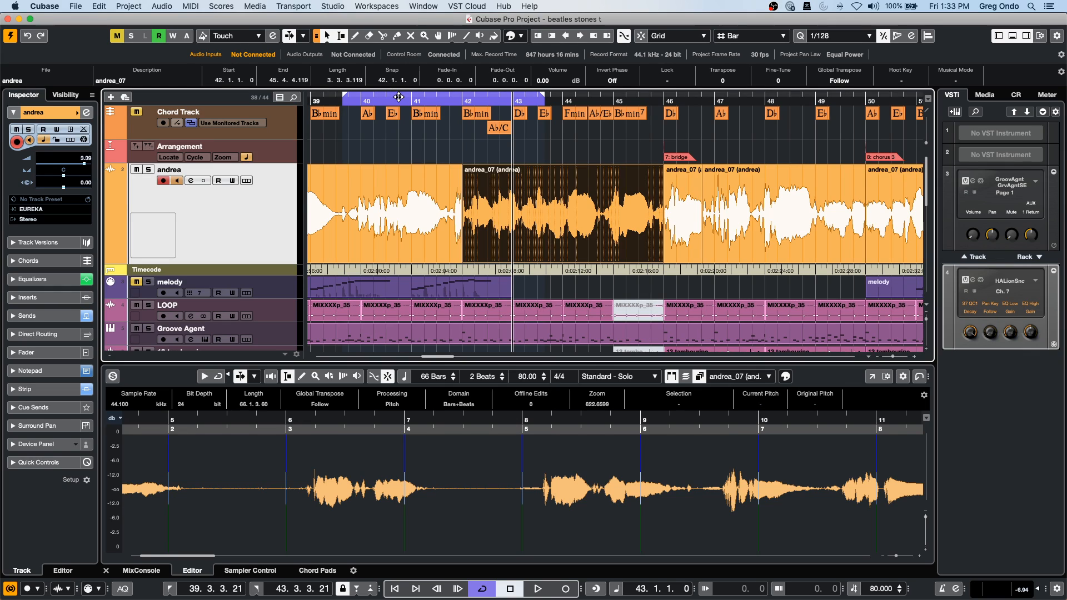
drag(420, 99, 600, 104)
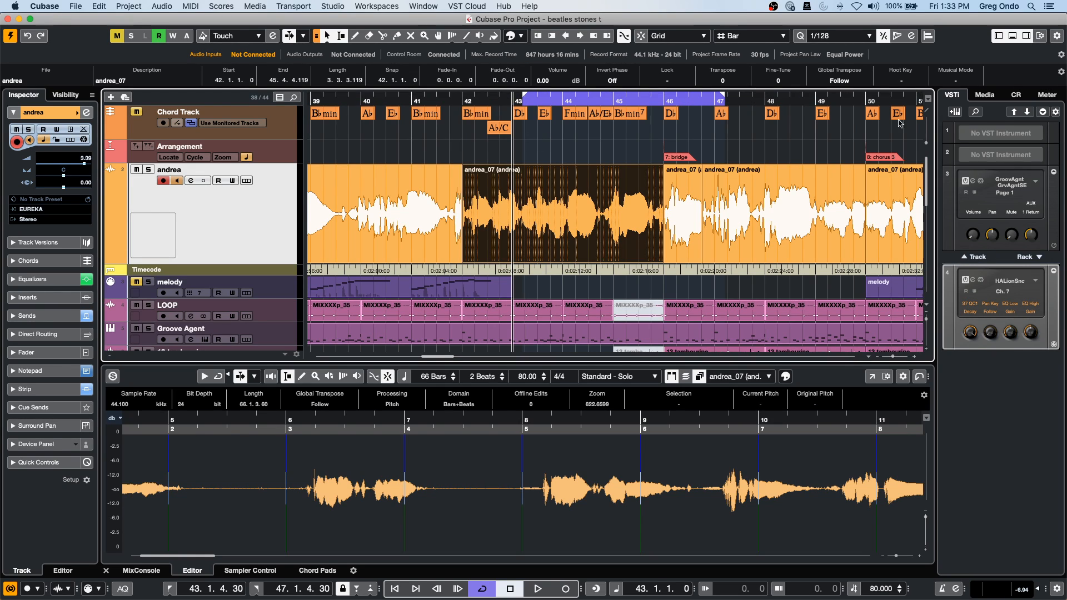
Review the ruler's format and locator options, and slide the locator range to start at about 41.2.3.
click(929, 98)
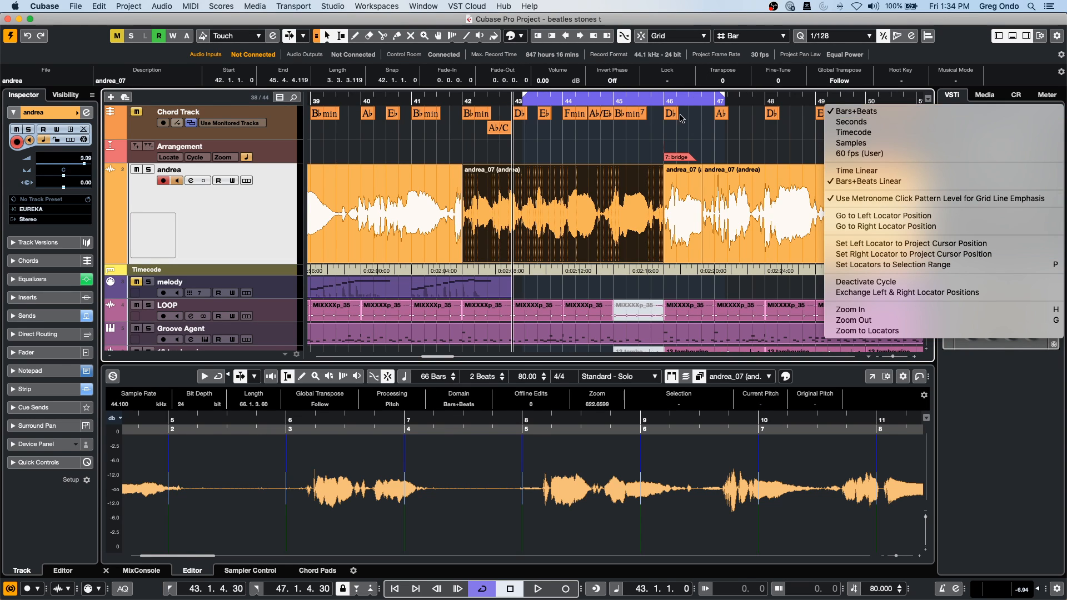
click(642, 106)
drag(649, 97, 563, 128)
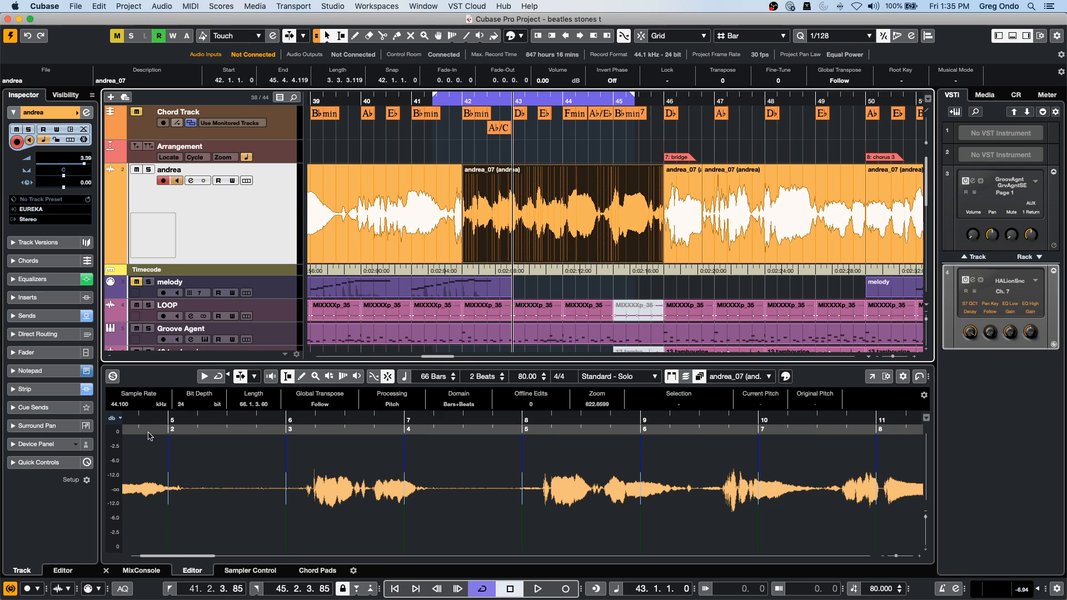
Switch to Dorico 3, continue with the trial license and create a new empty project.
mouse_move(397, 595)
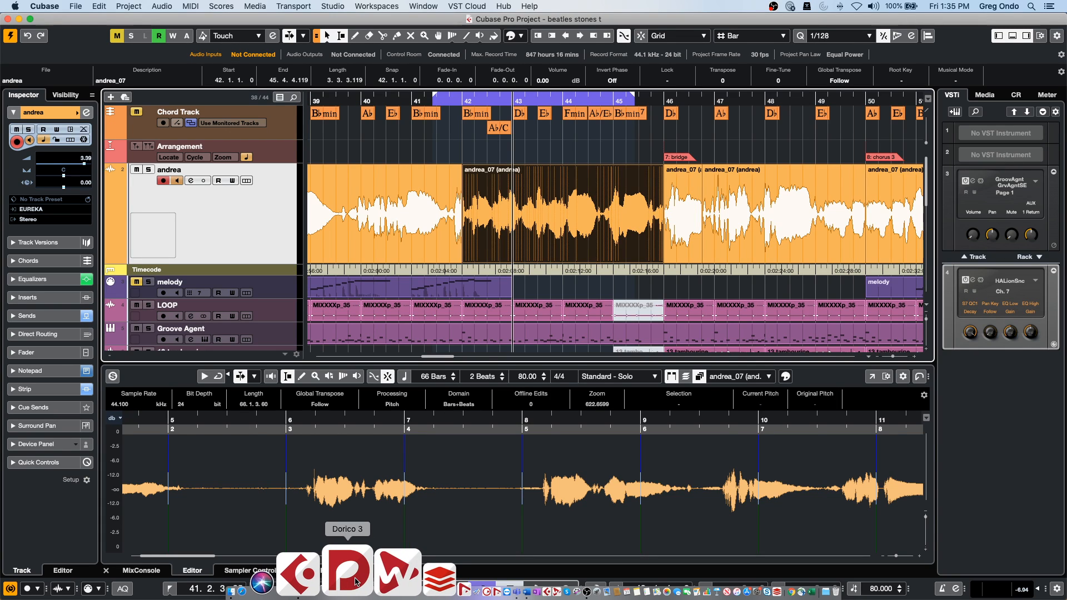
click(357, 581)
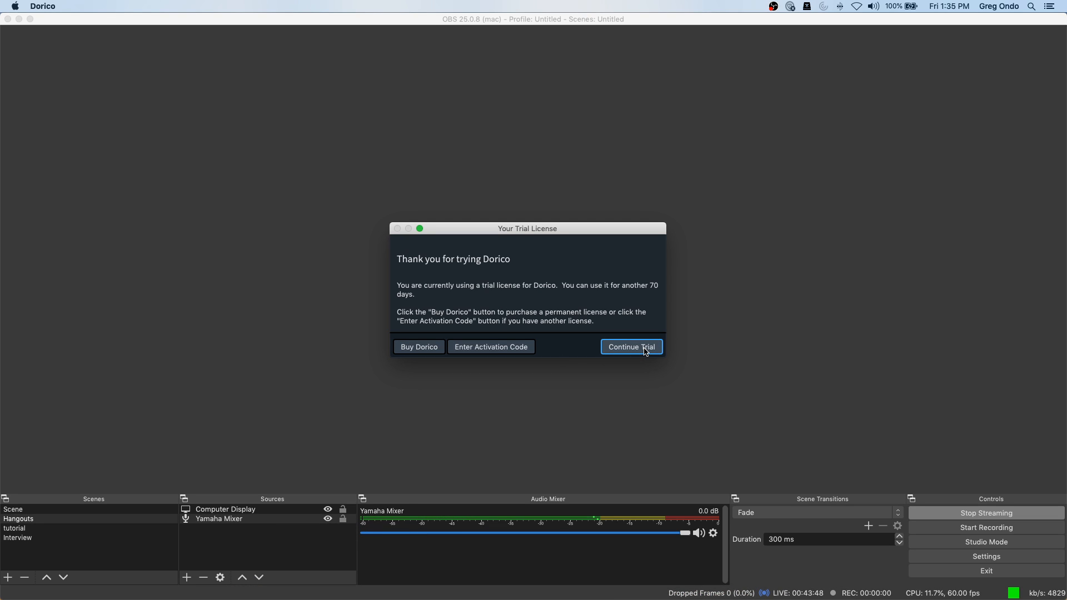
click(646, 349)
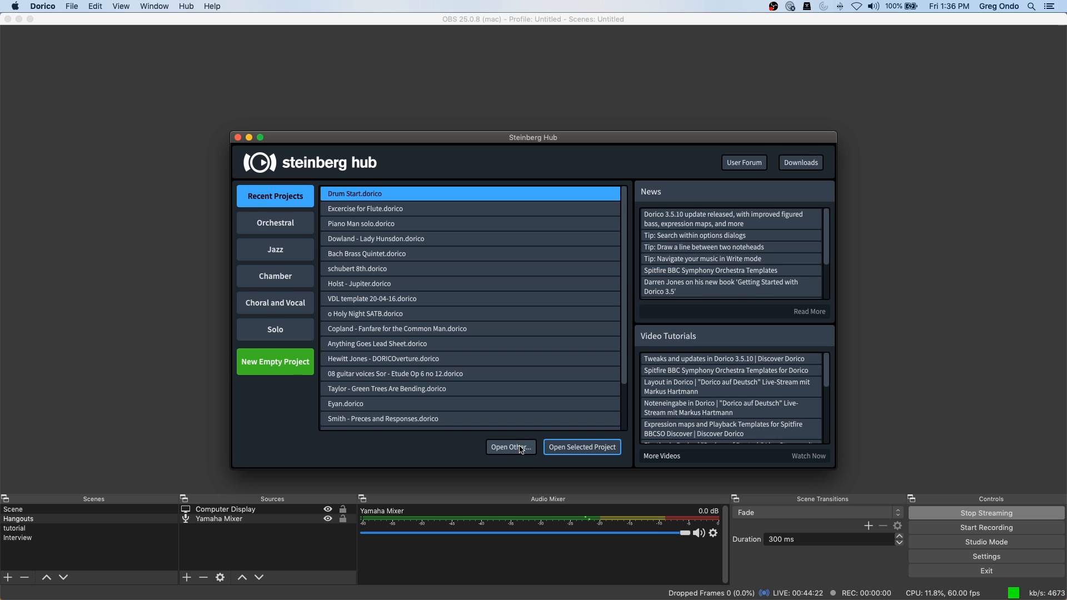
click(272, 356)
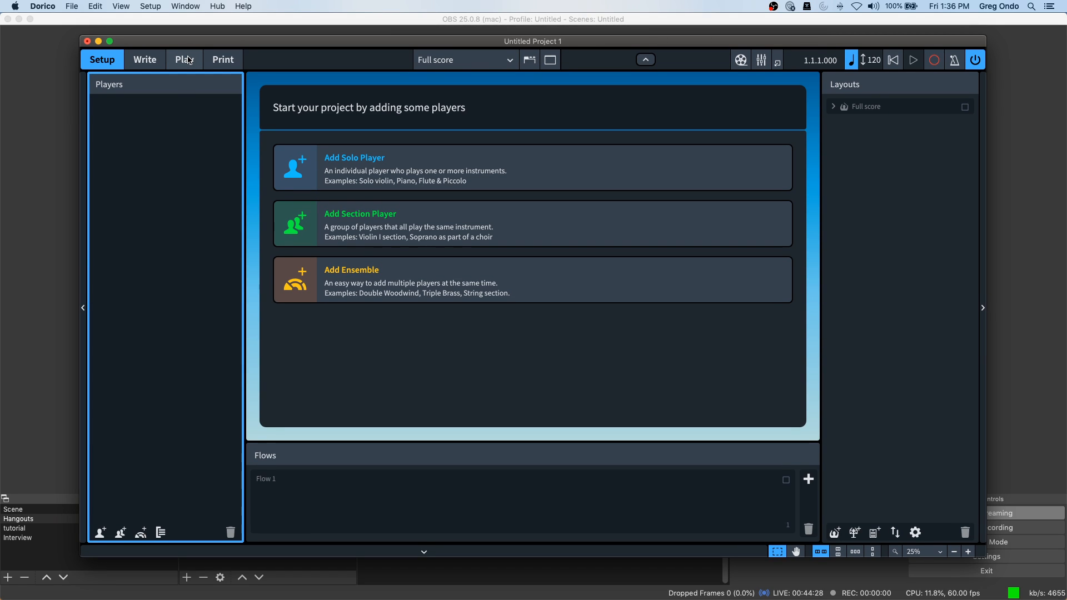
Examine the VST Instruments and MIDI Instruments sections in Play mode.
click(189, 59)
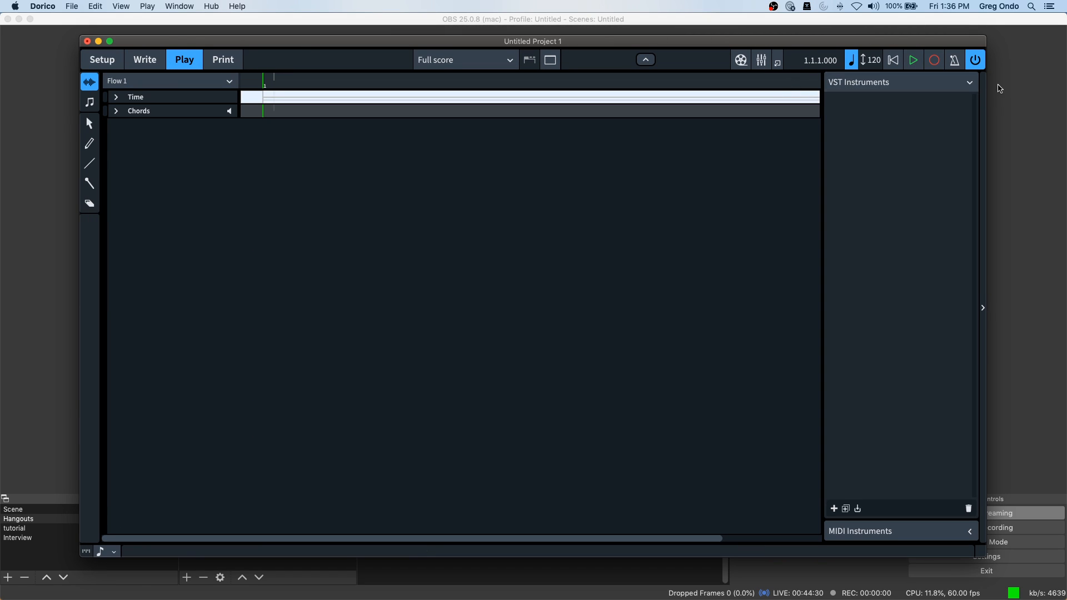
click(970, 82)
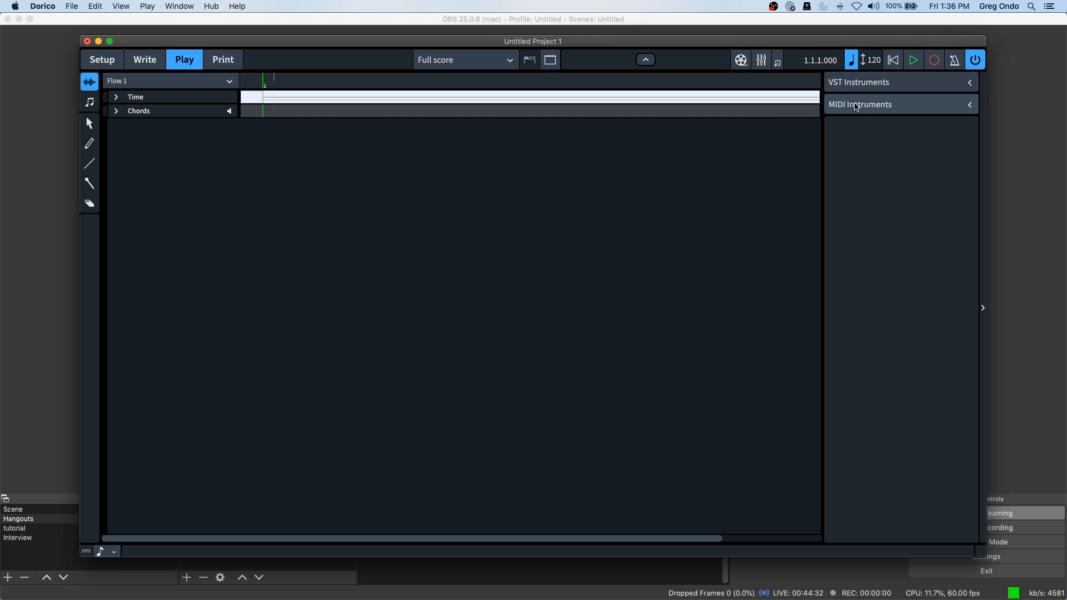
click(862, 83)
click(877, 87)
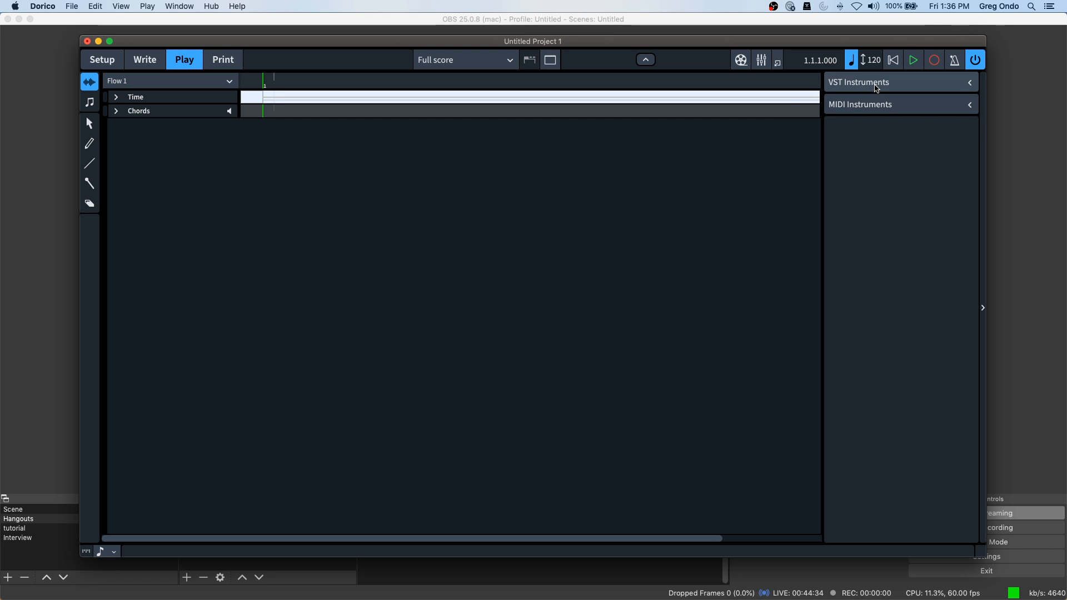
click(970, 84)
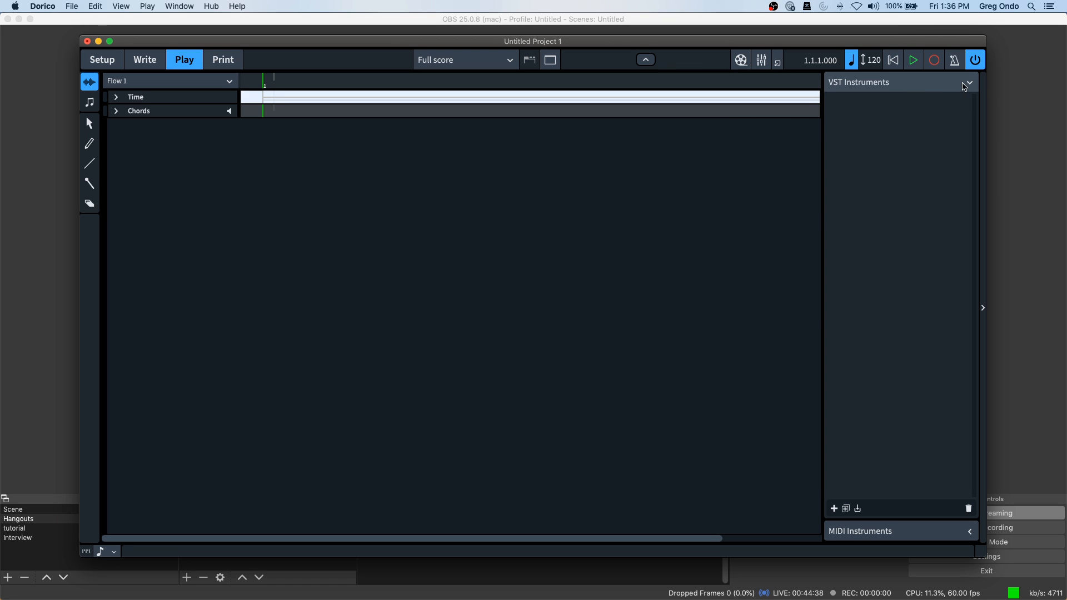
click(968, 84)
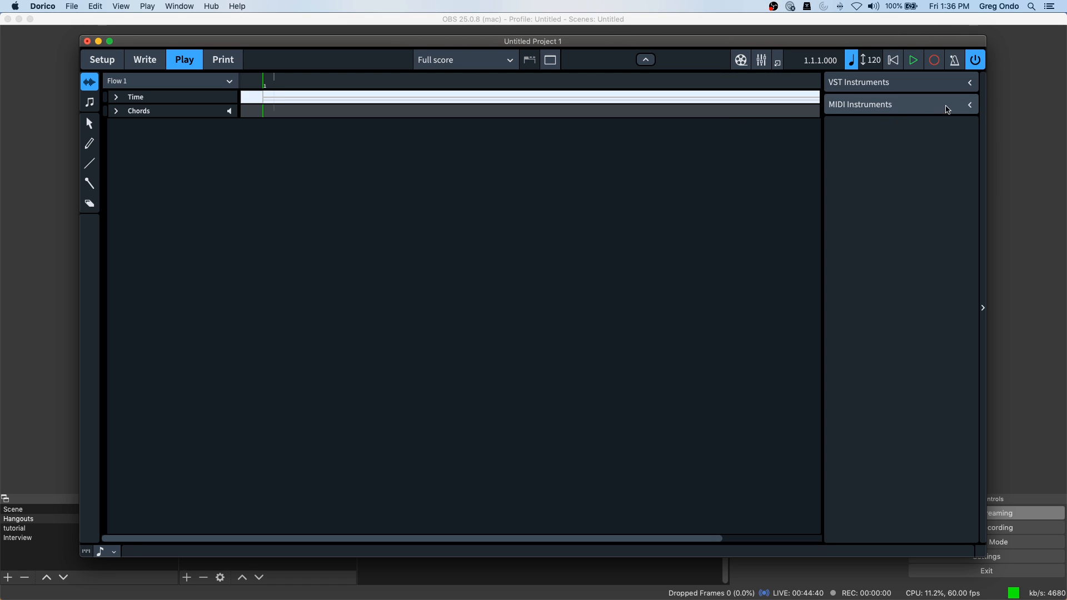
click(970, 106)
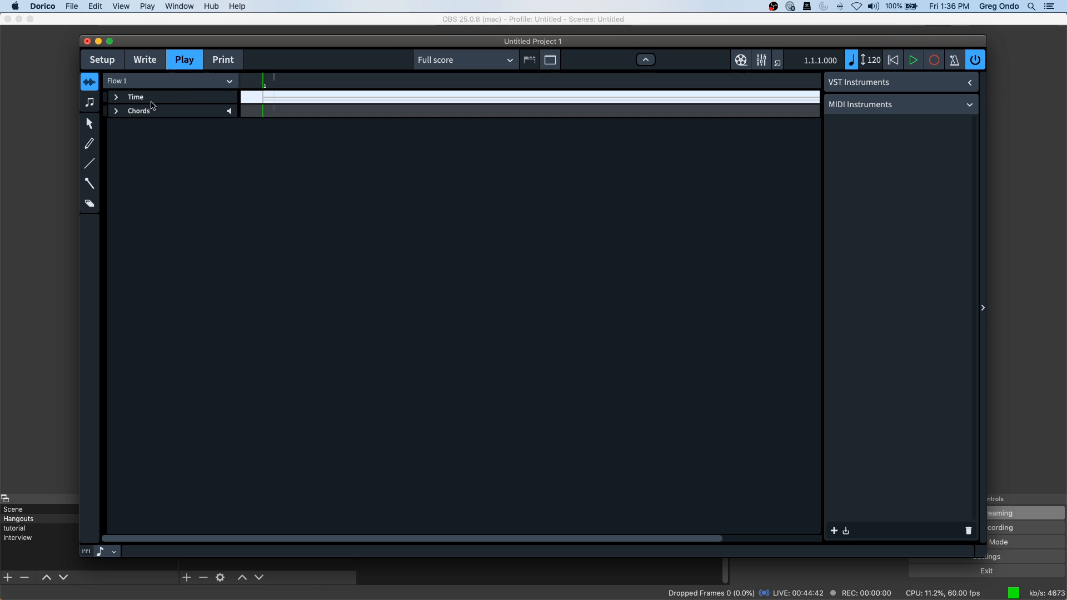
Add a solo player with the Piano instrument to the project in Setup mode.
click(95, 66)
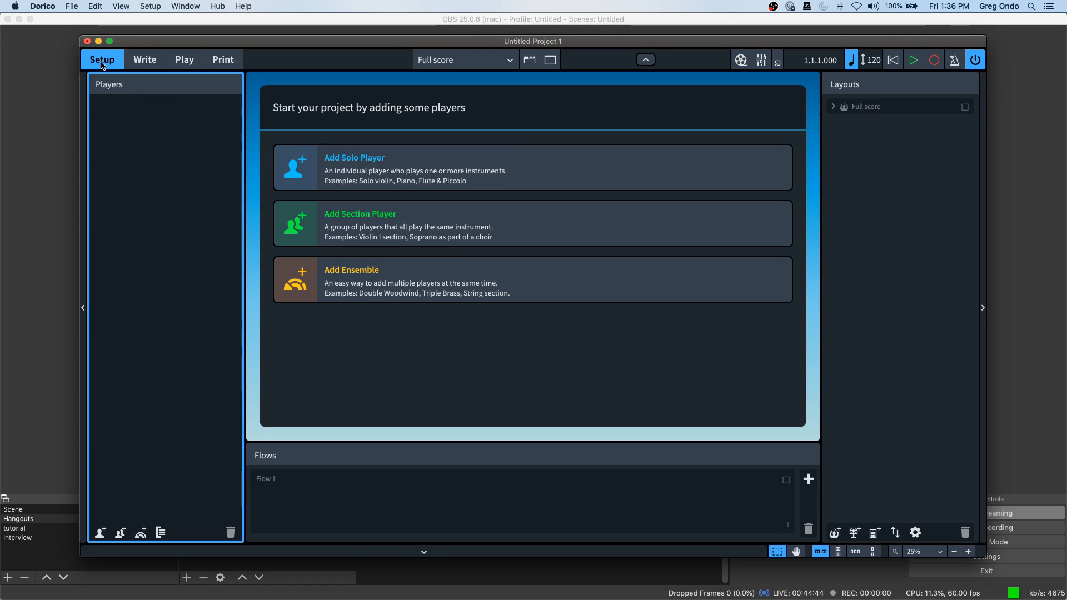
click(366, 168)
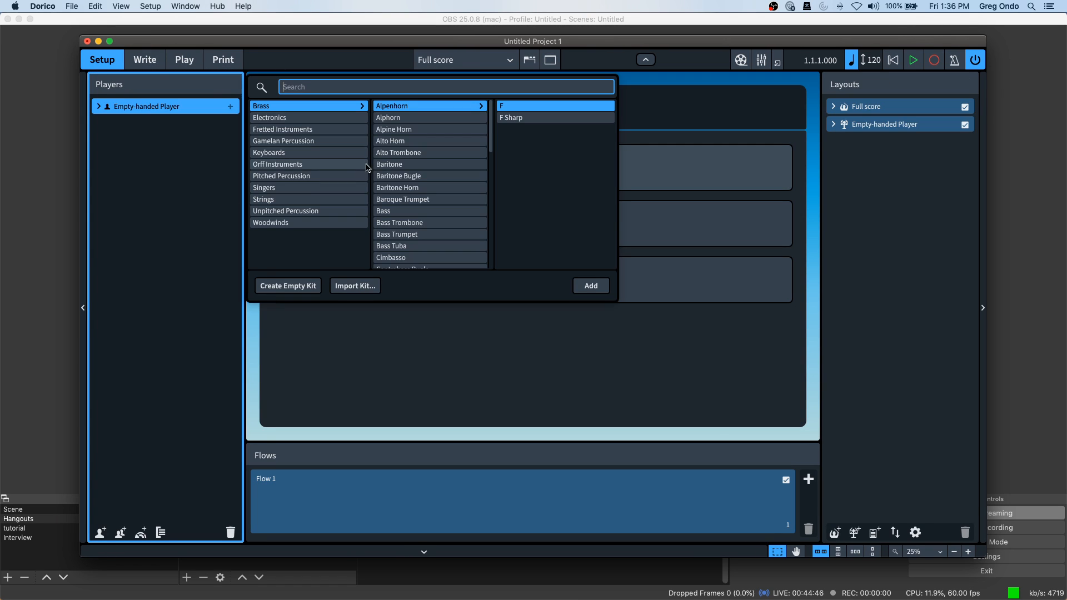
click(298, 154)
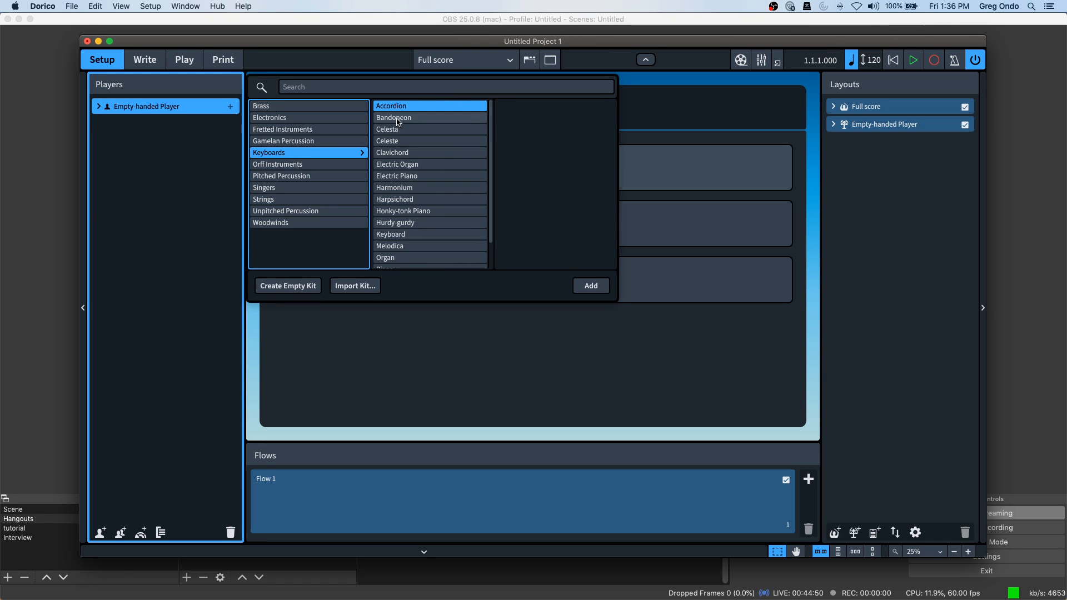
click(313, 89)
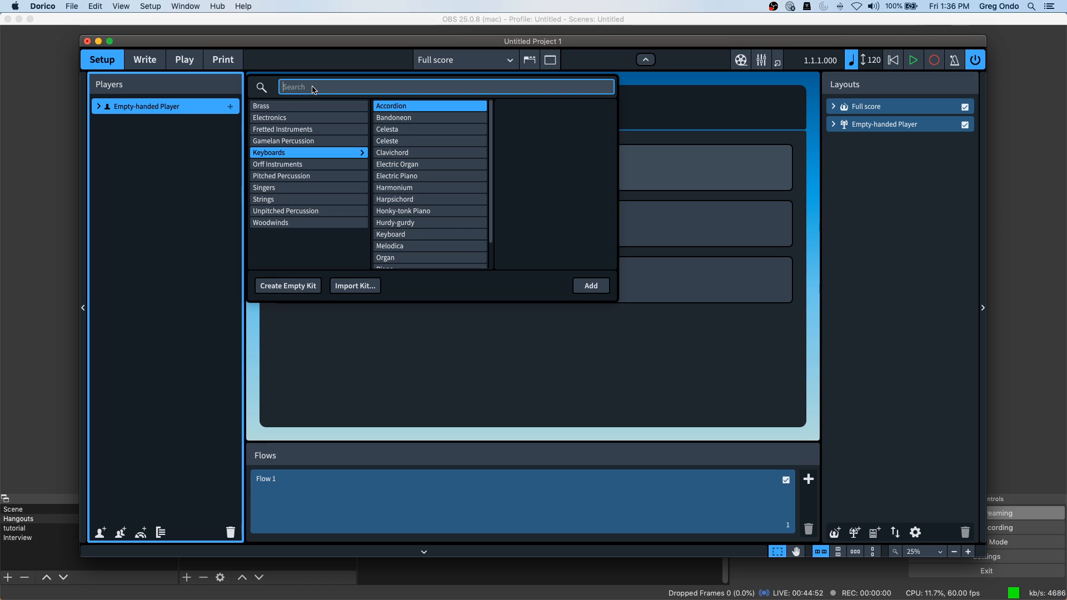
text(piano)
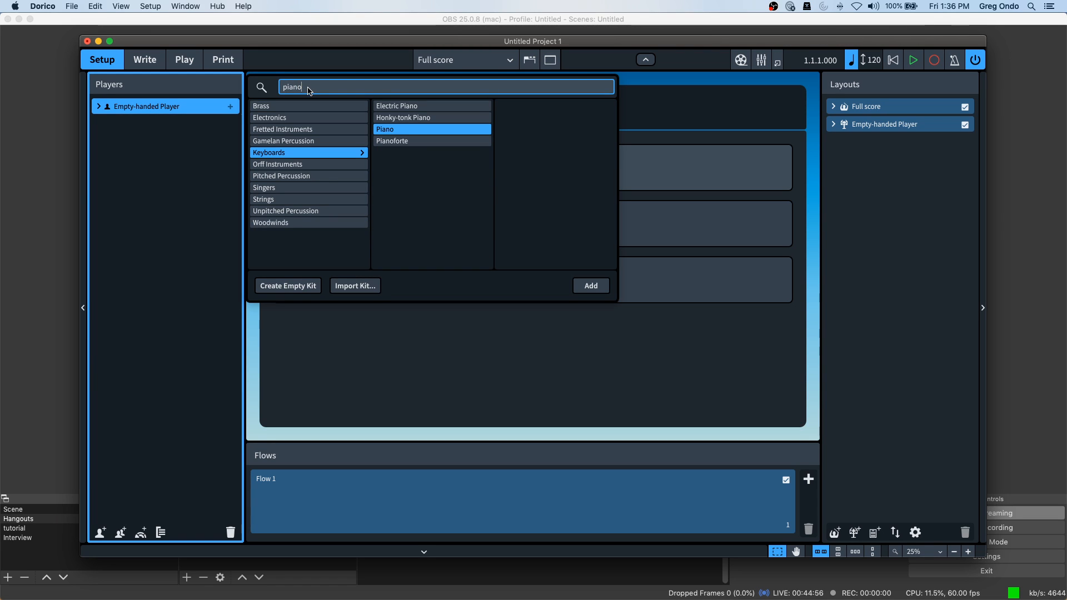
key(Return)
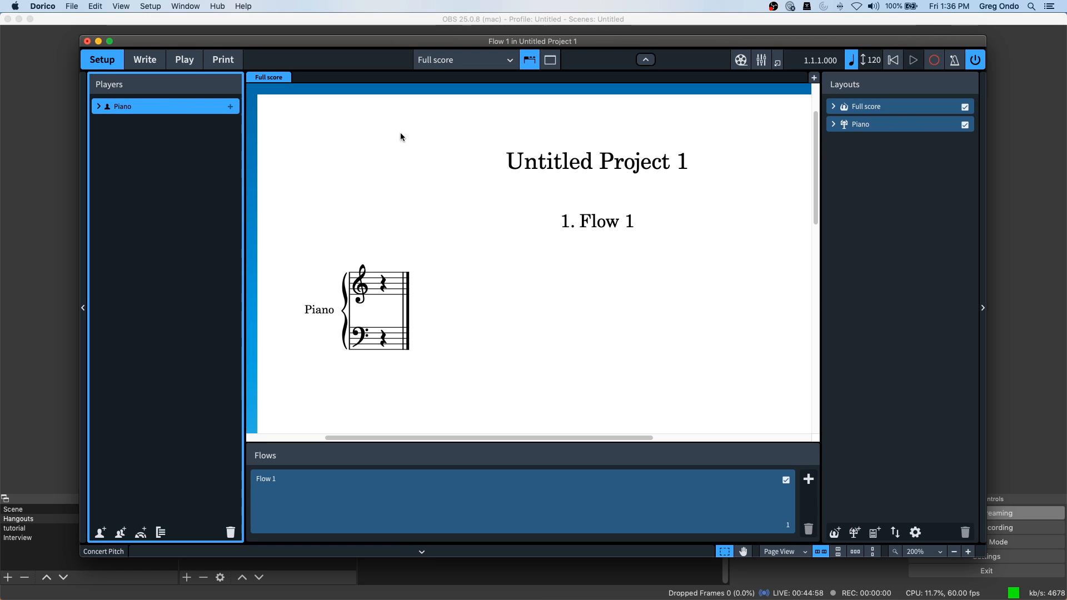
Add a MIDI instrument to the project in Play mode.
click(189, 65)
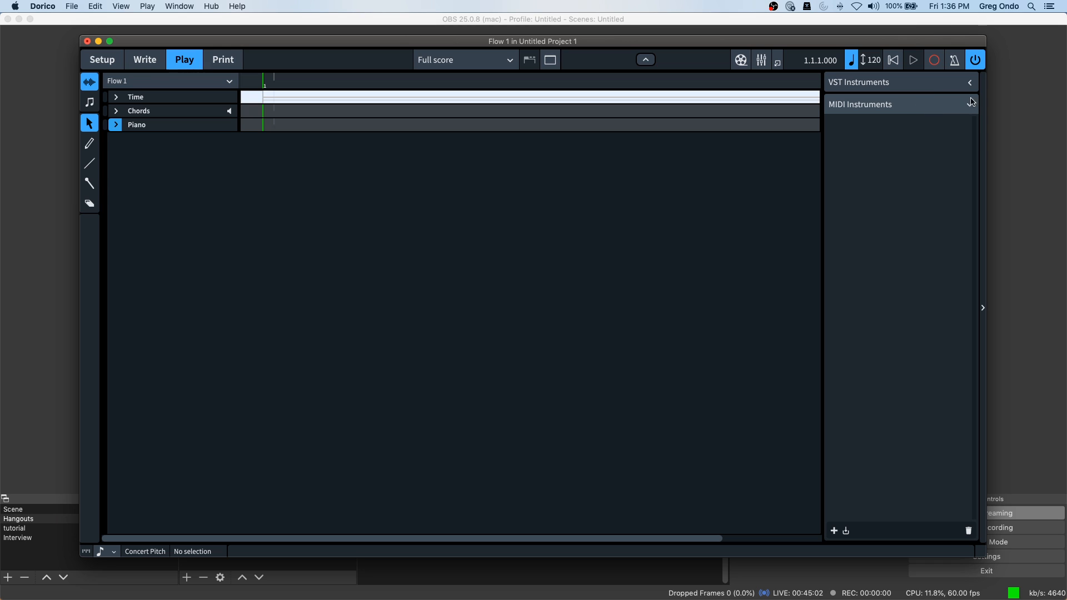
click(971, 106)
click(866, 105)
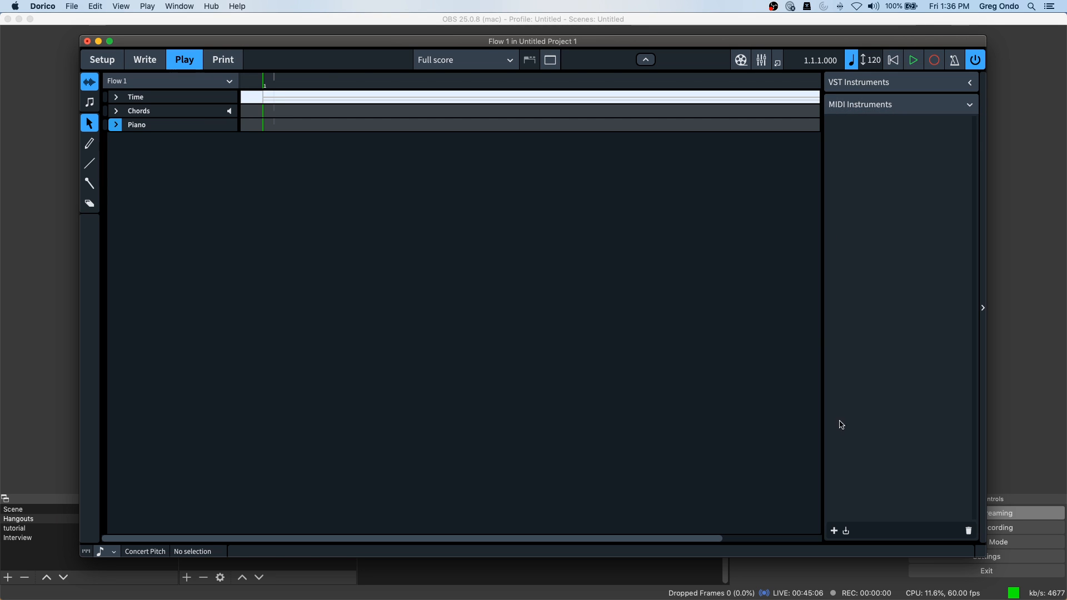
click(835, 531)
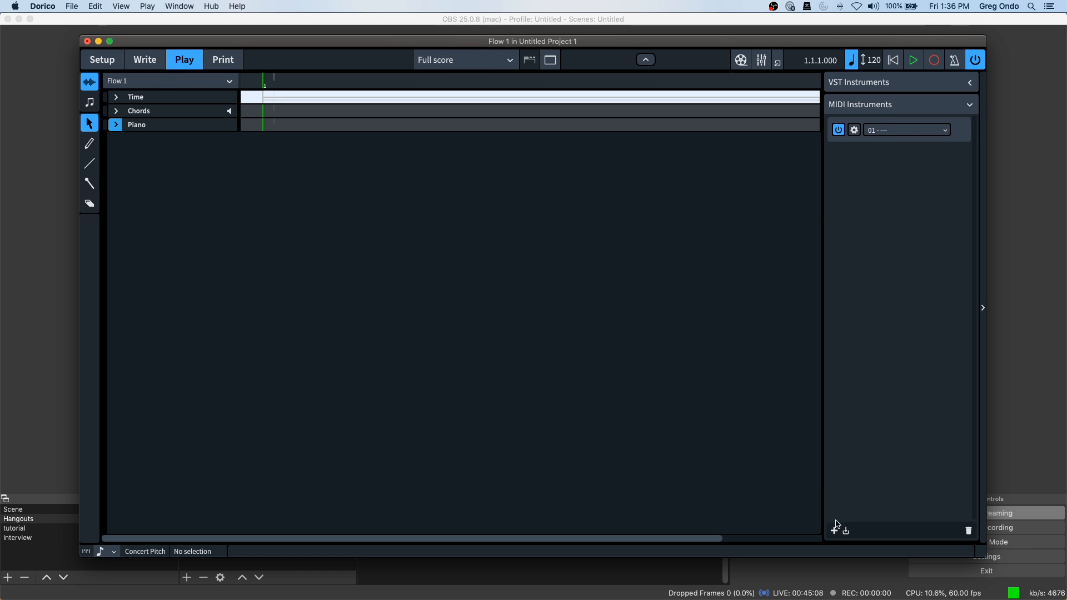
Examine the available MIDI output ports for the MIDI instrument and the plug-in choices for the HALion Sonic SE slot.
click(908, 131)
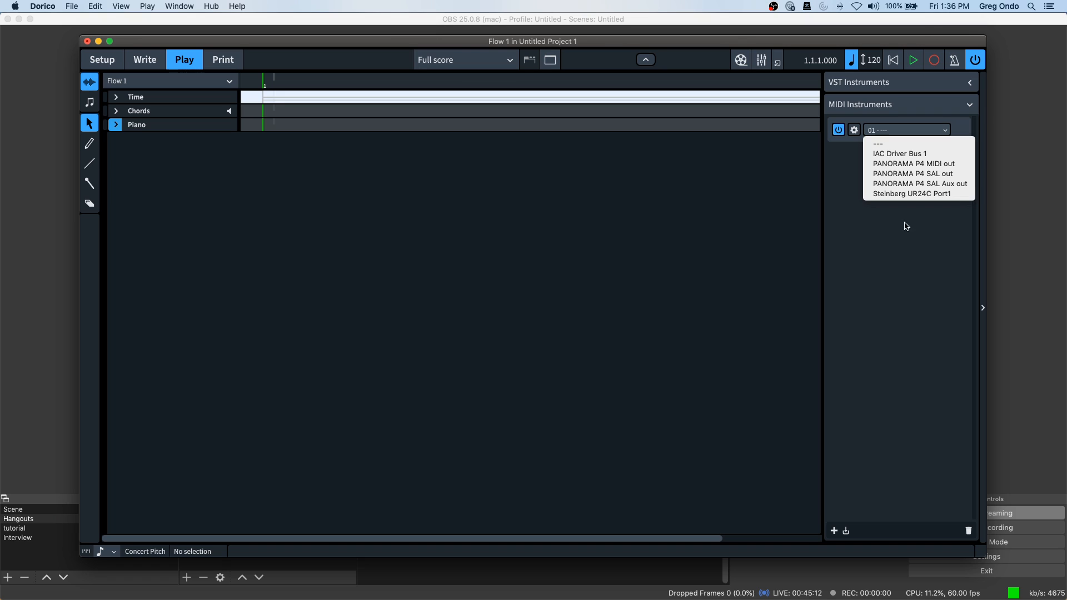
click(897, 258)
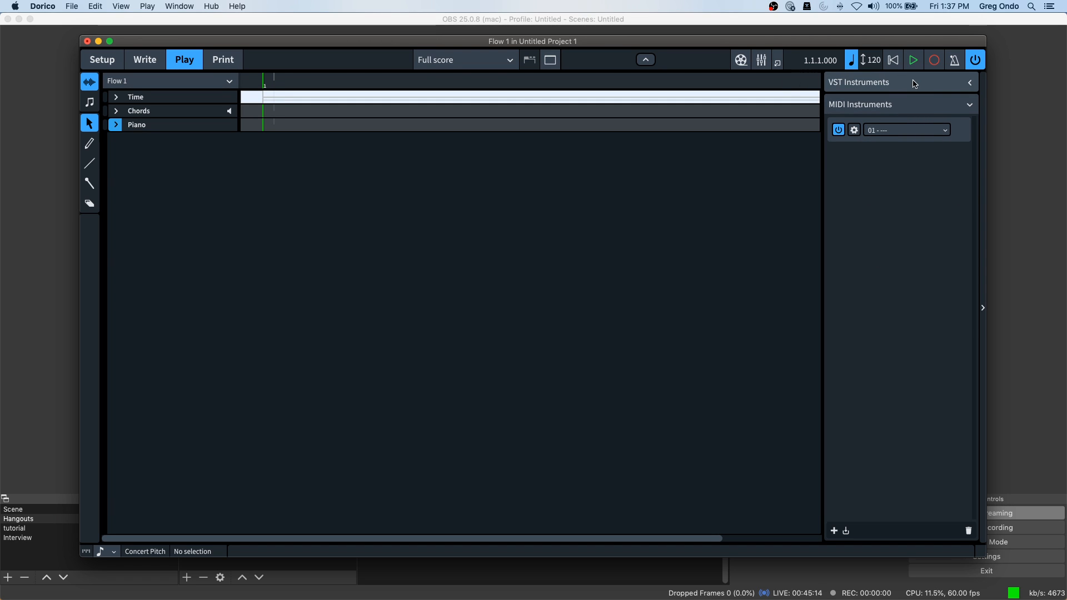
click(915, 84)
click(917, 108)
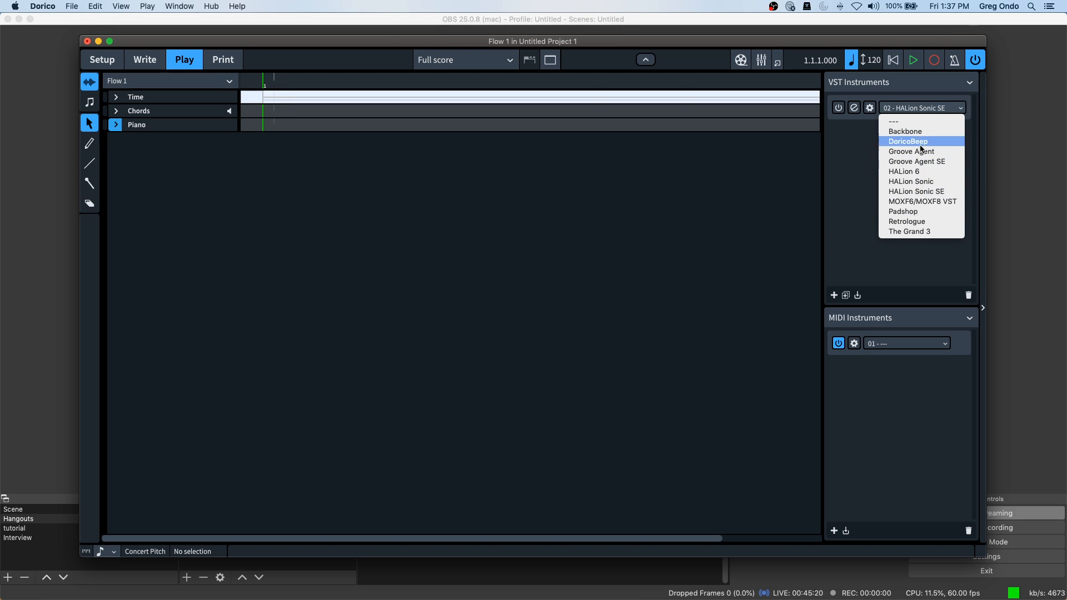
click(858, 168)
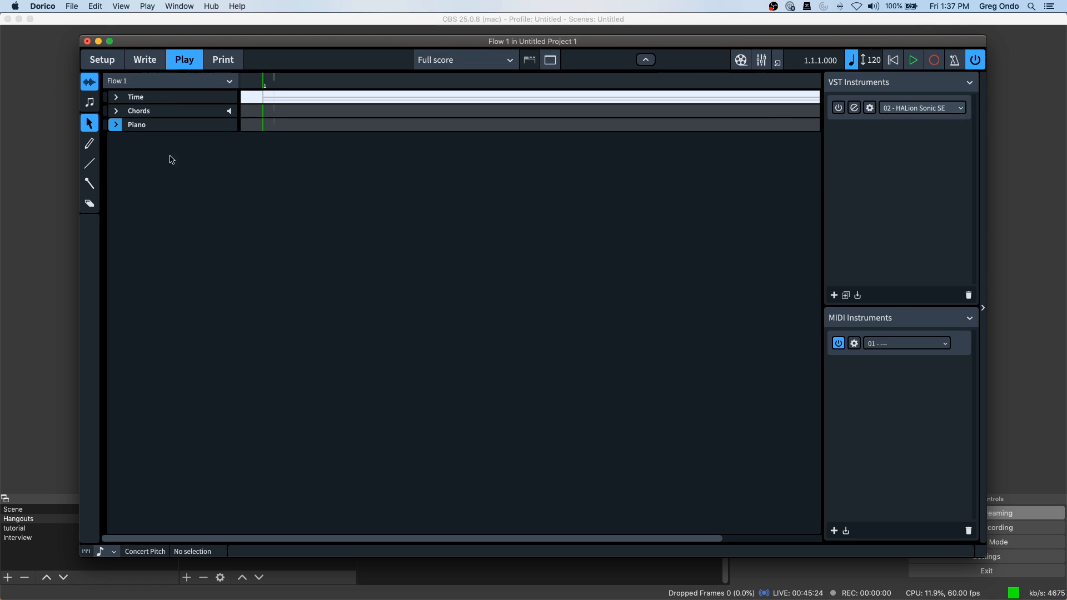
click(917, 108)
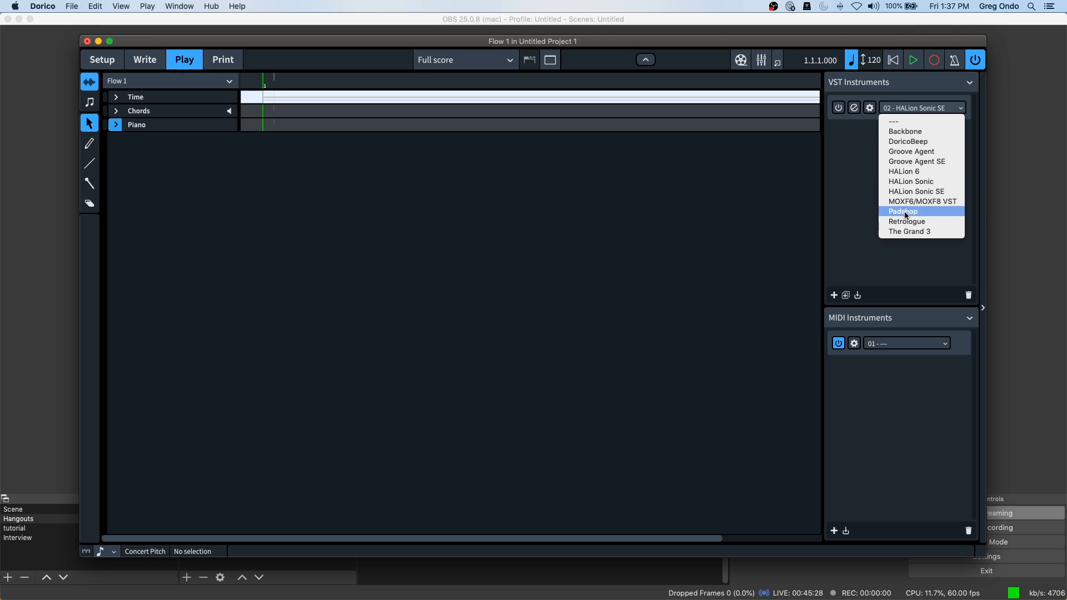
click(862, 179)
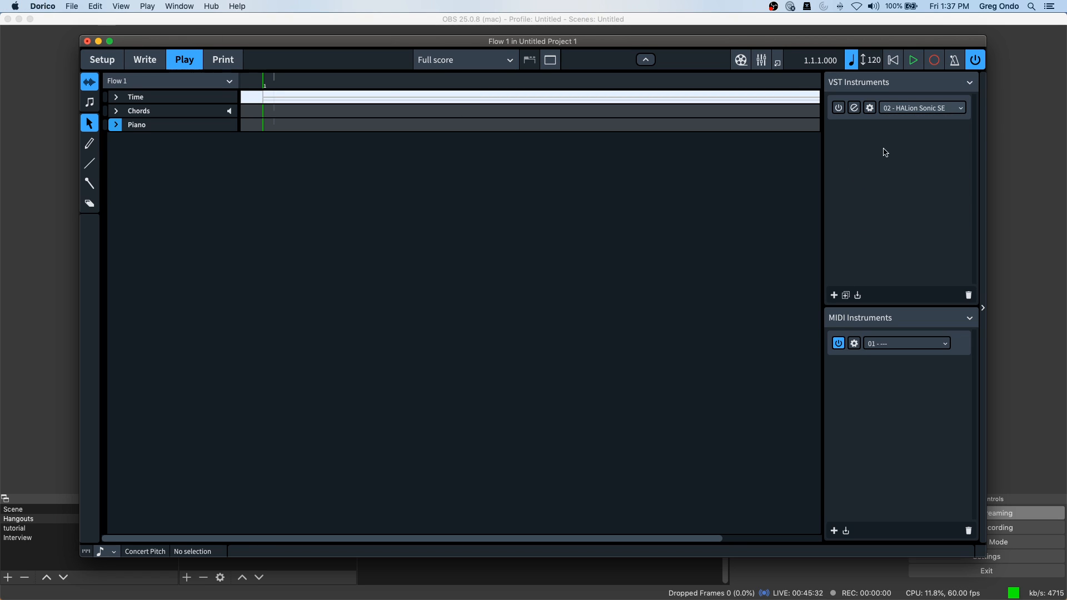
click(929, 111)
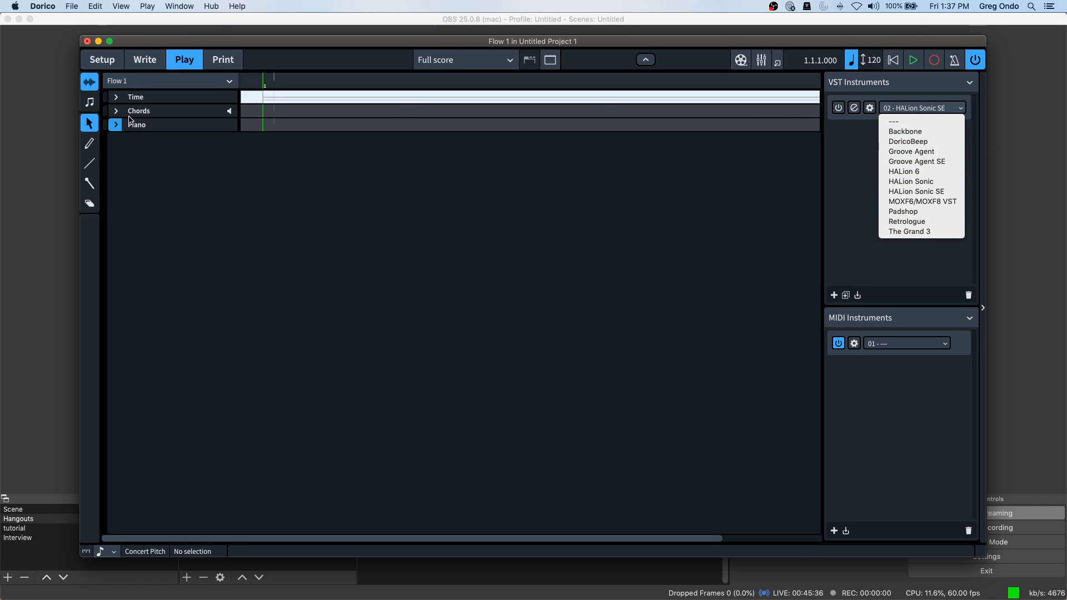
Quit Dorico without saving the project and switch to Cubase.
click(72, 6)
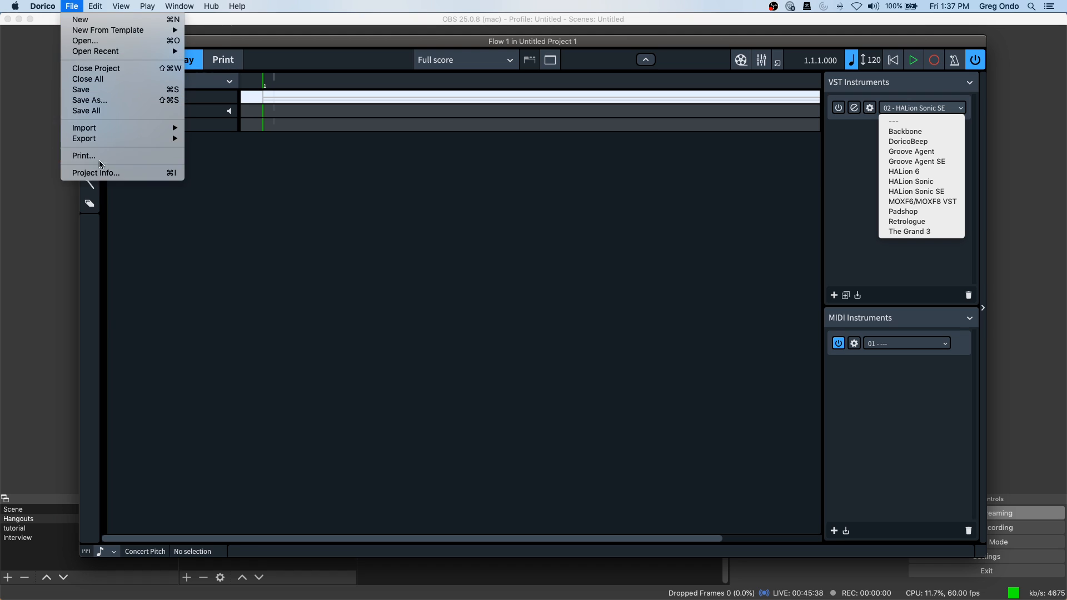
mouse_move(42, 6)
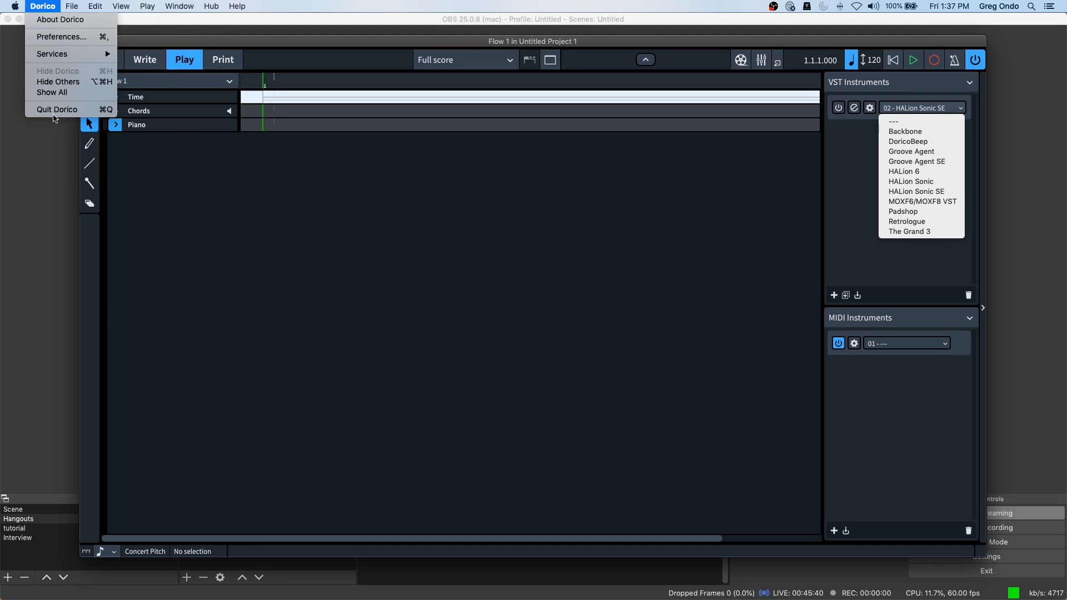
click(57, 110)
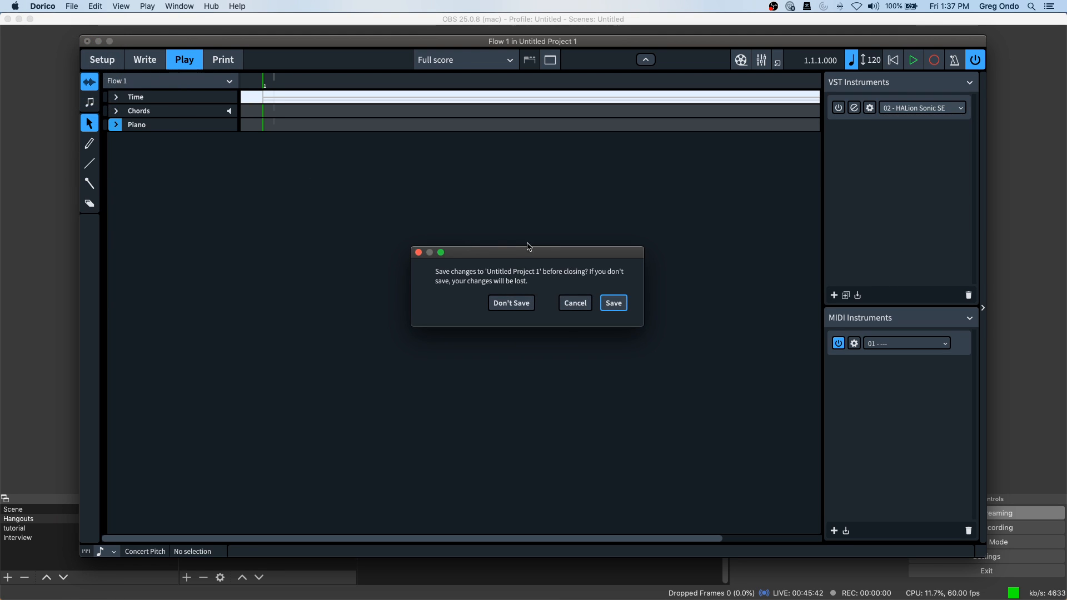
click(523, 304)
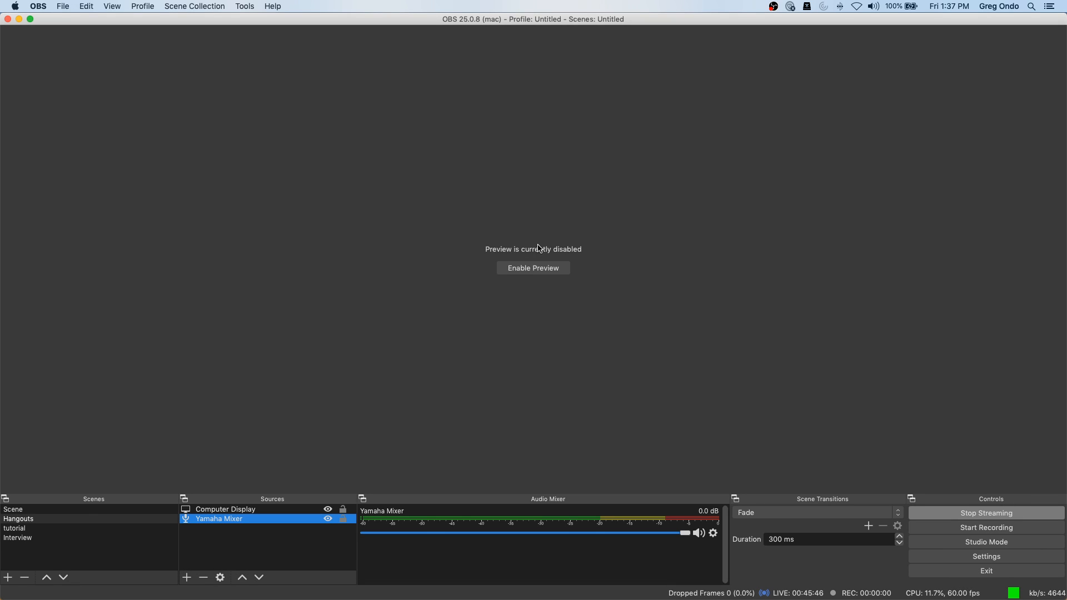
key(super+Tab)
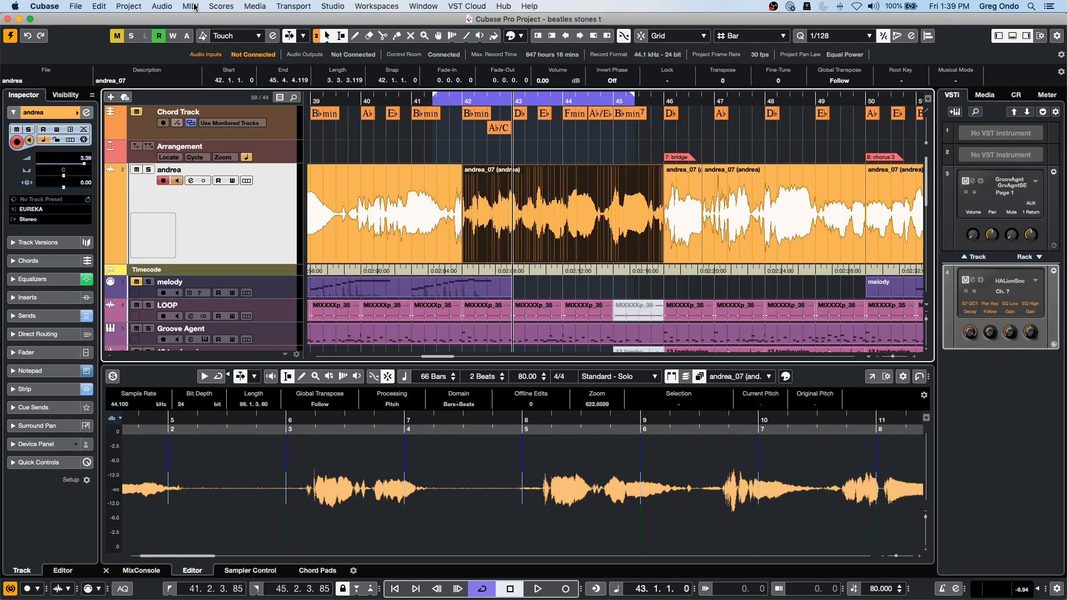
Duplicate the selected audio track and group the events starting at bar 42 on the original and duplicate tracks.
right_click(276, 211)
click(389, 246)
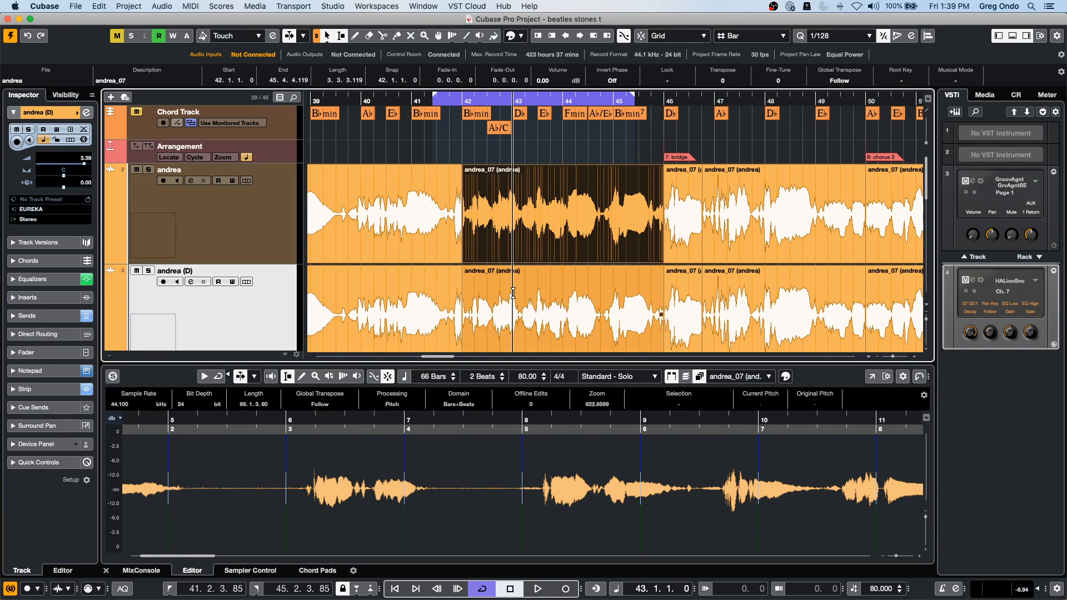
click(576, 321)
click(542, 187)
key(super+g)
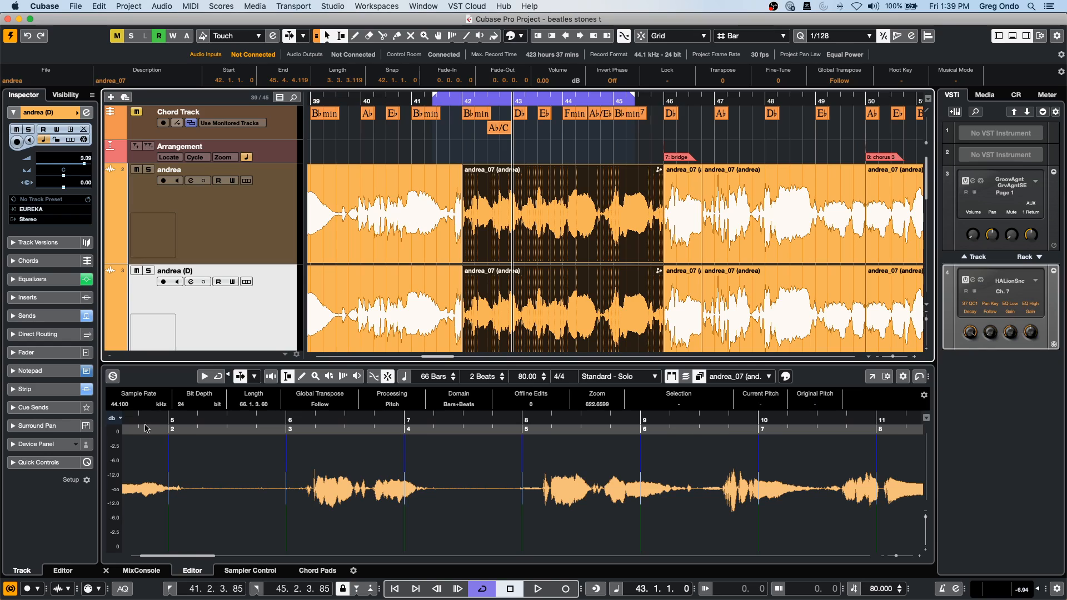
Activate Free Warp in AudioWarp and warp the audio near bar 7 and from bar 8 to about bar 9.
click(238, 519)
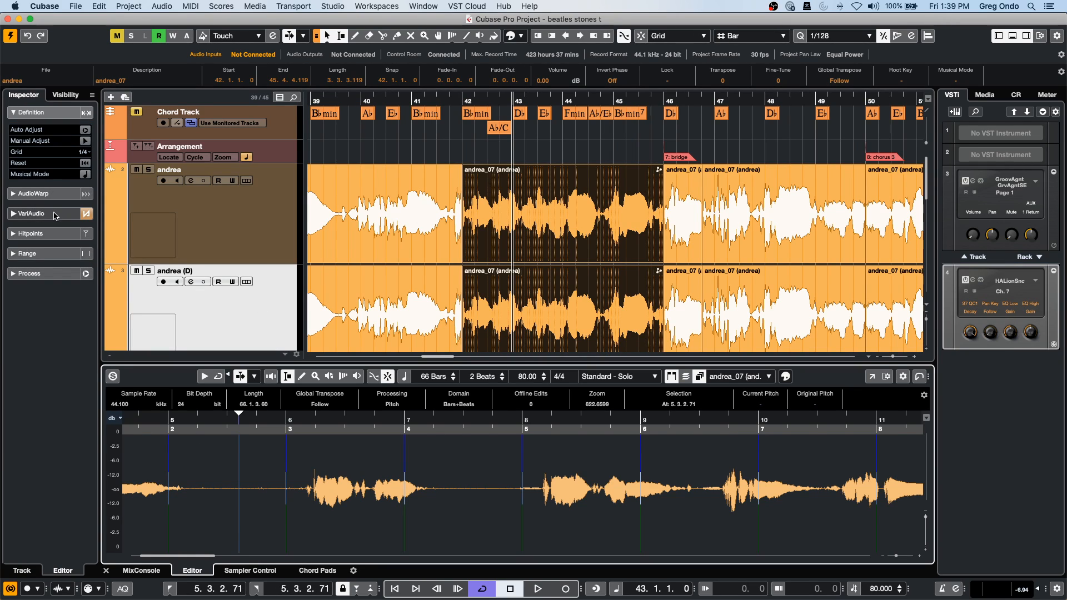
click(51, 194)
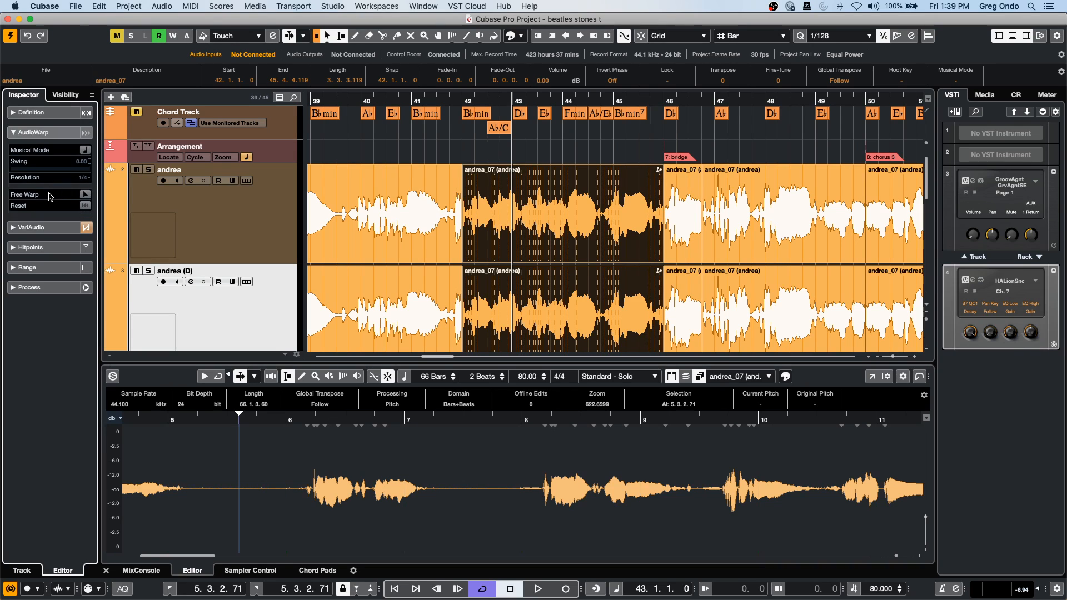
click(86, 194)
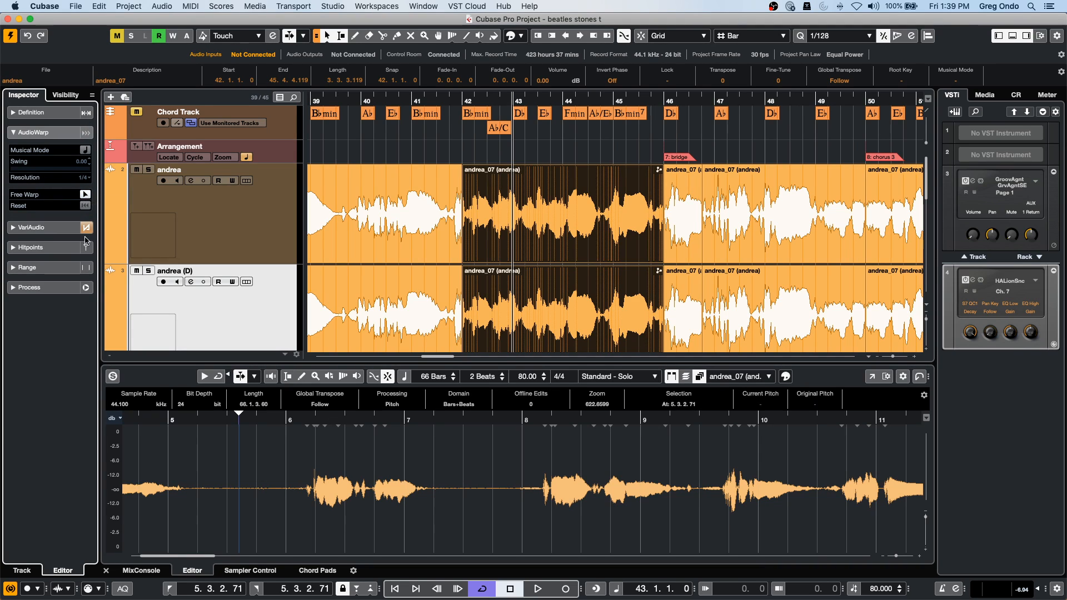
mouse_move(410, 492)
mouse_down()
mouse_move(421, 487)
mouse_move(412, 488)
mouse_up()
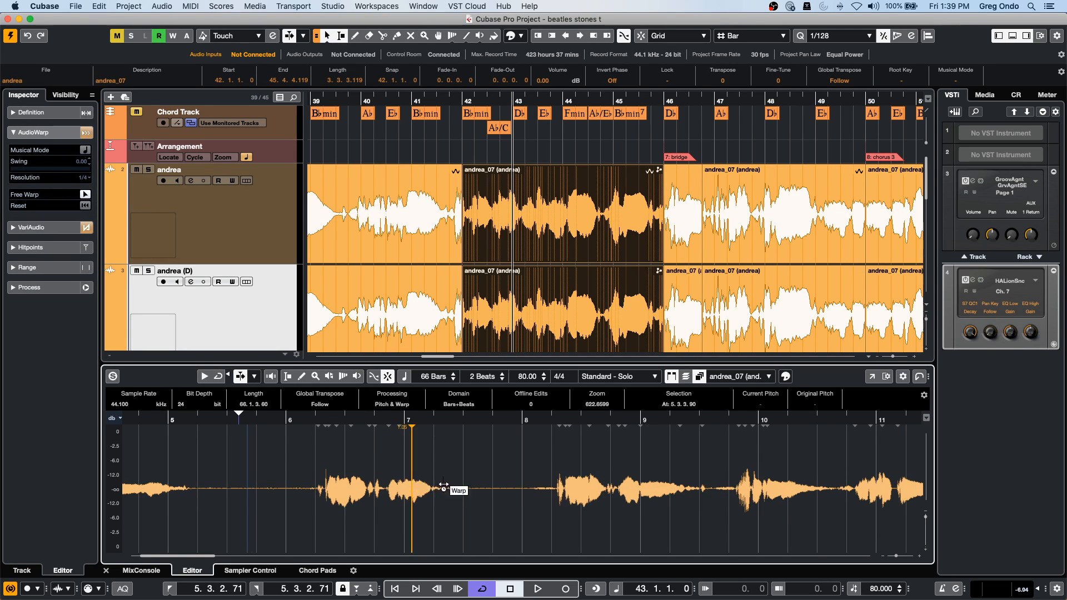
mouse_move(537, 491)
mouse_down()
mouse_move(523, 491)
mouse_move(656, 494)
mouse_up()
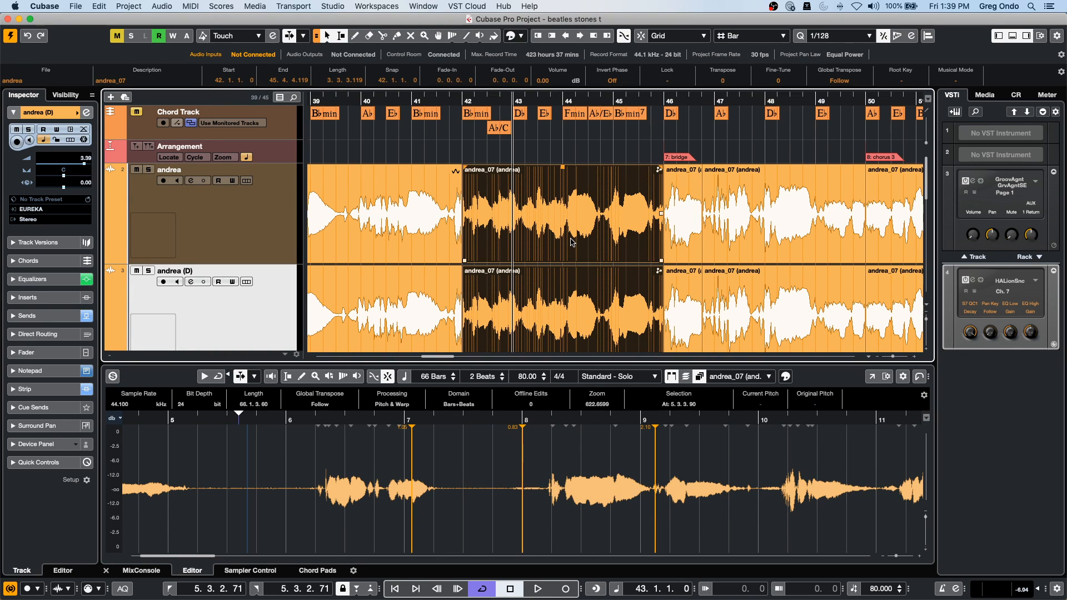
Ungroup the two events starting at bar 42 and select only the event on the duplicated track.
click(616, 156)
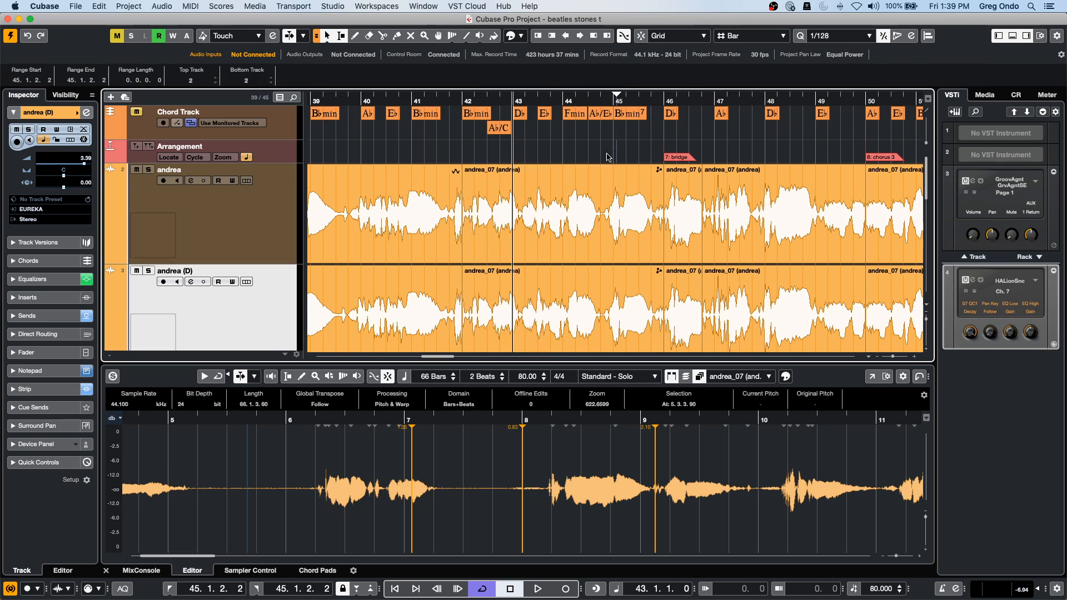
click(592, 312)
click(577, 327)
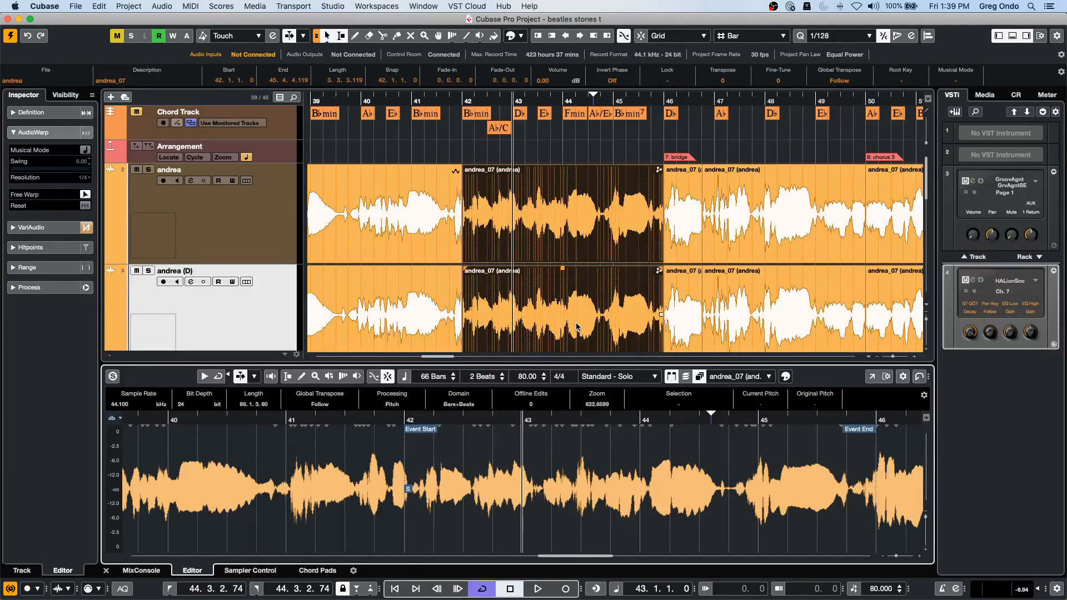
click(564, 241)
double_click(563, 242)
double_click(563, 242)
click(557, 147)
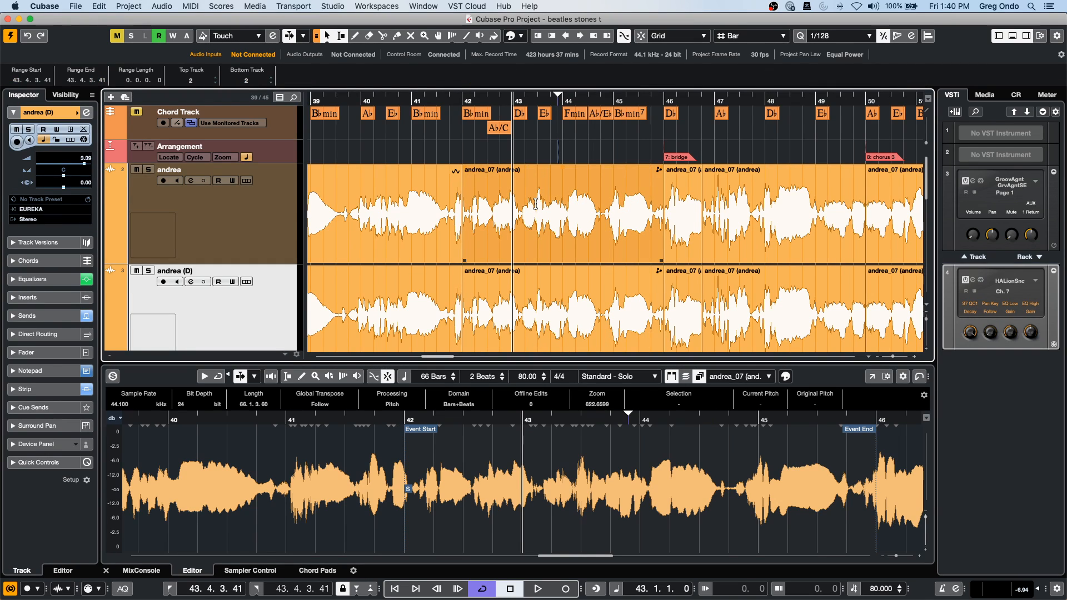
click(577, 326)
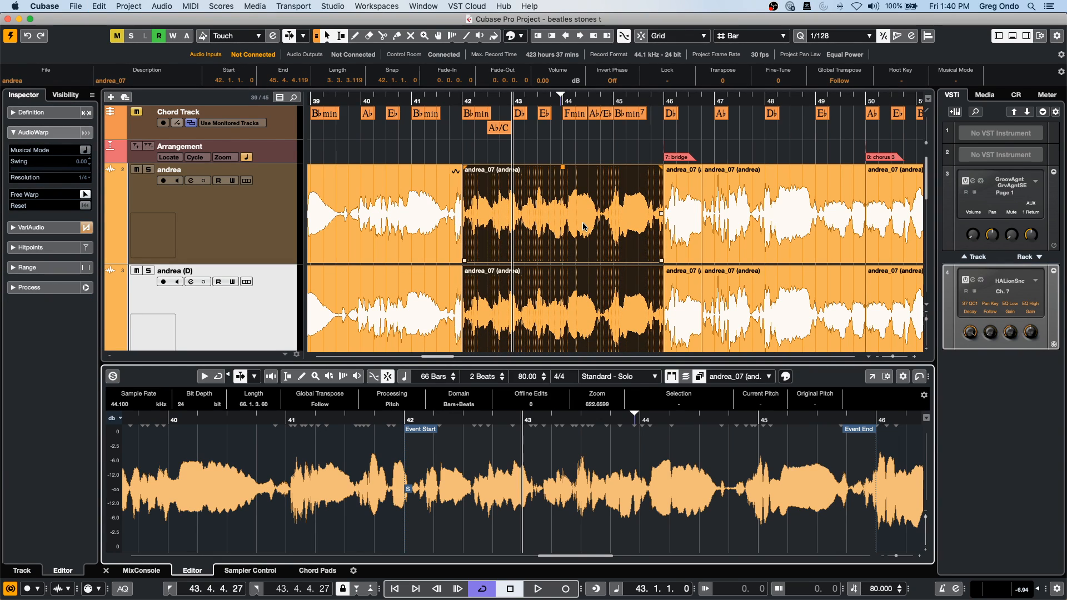
click(567, 322)
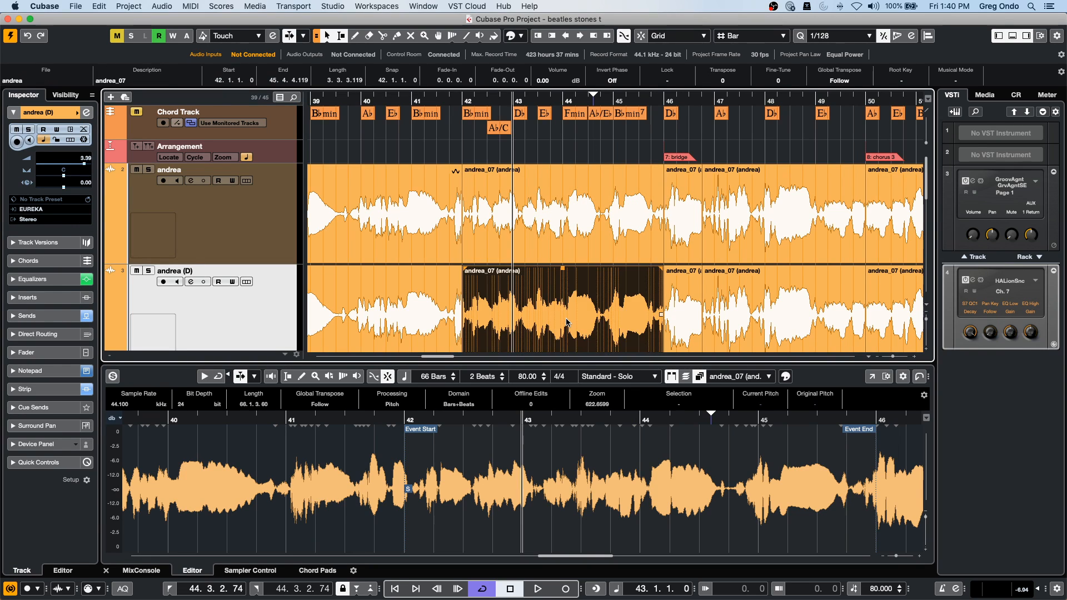
Free-warp the duplicated track's audio between bars 43 and 45, and move the original track's event to start at 41.4.2.110.
drag(551, 525, 610, 523)
click(555, 248)
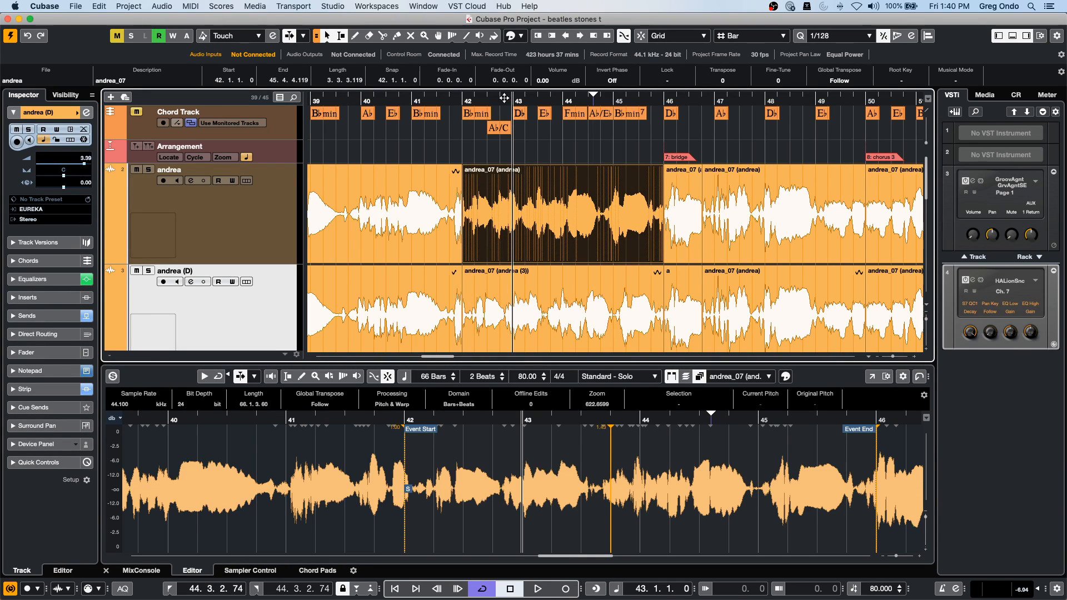
drag(504, 97, 510, 134)
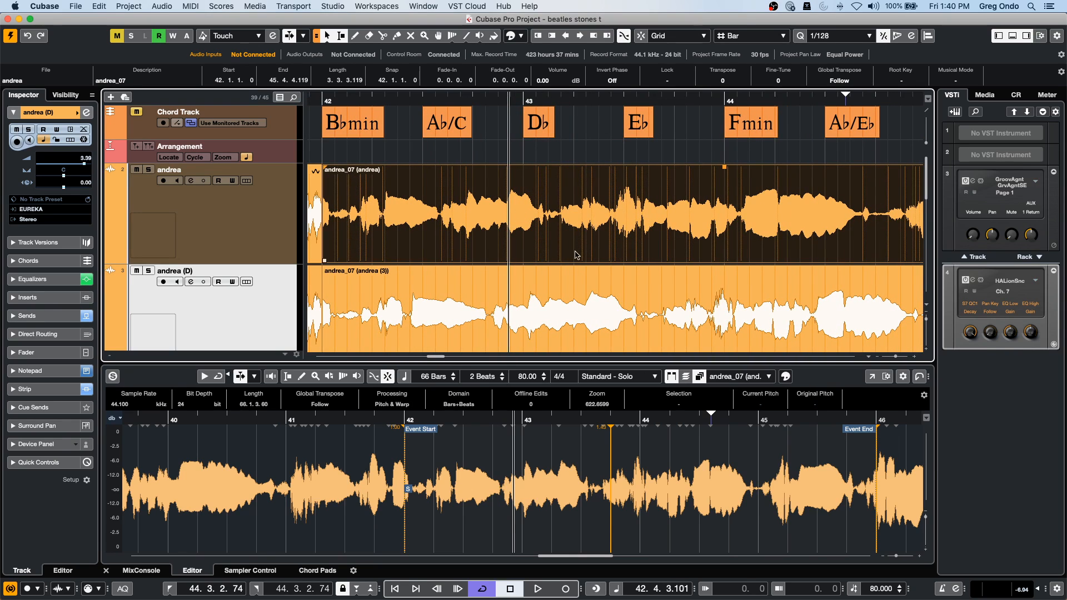
drag(579, 239, 554, 240)
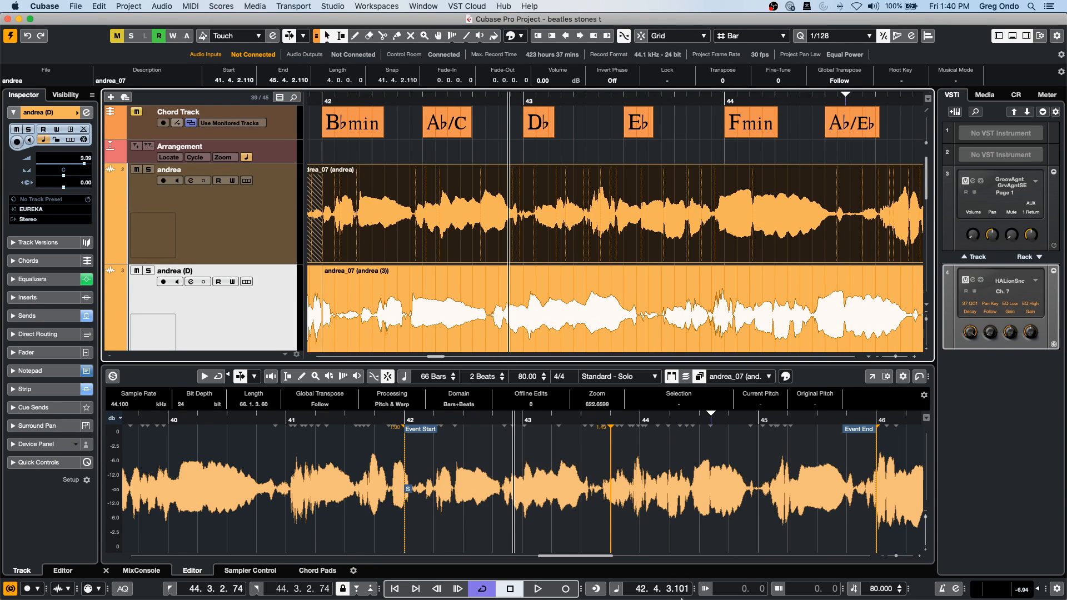
click(608, 519)
mouse_move(637, 523)
mouse_down()
mouse_move(626, 523)
mouse_move(708, 519)
mouse_move(670, 517)
mouse_move(692, 520)
mouse_up()
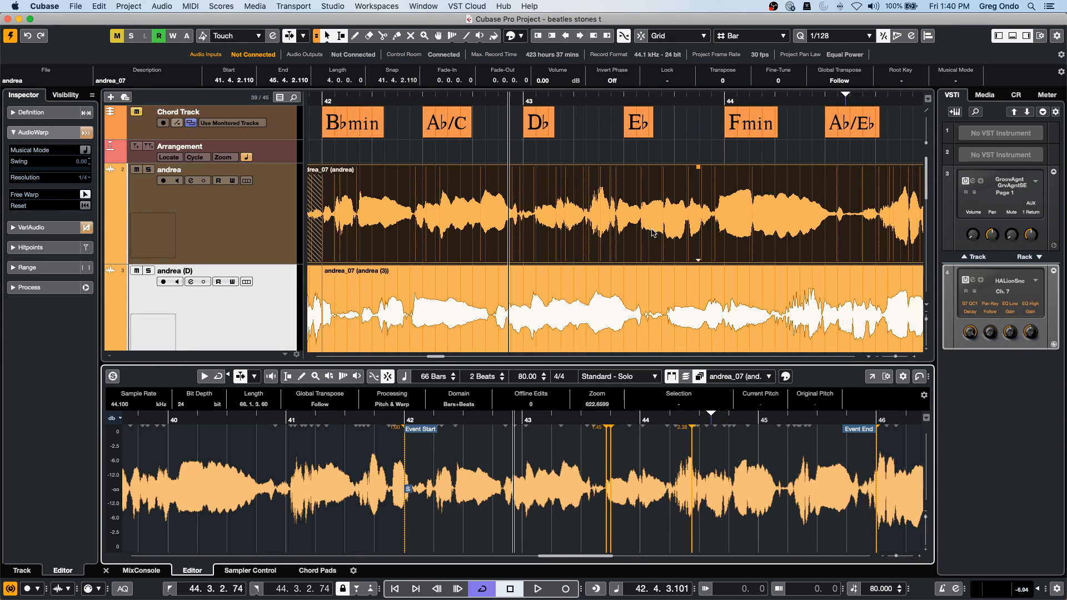
Revert the project to its previously saved version.
click(590, 306)
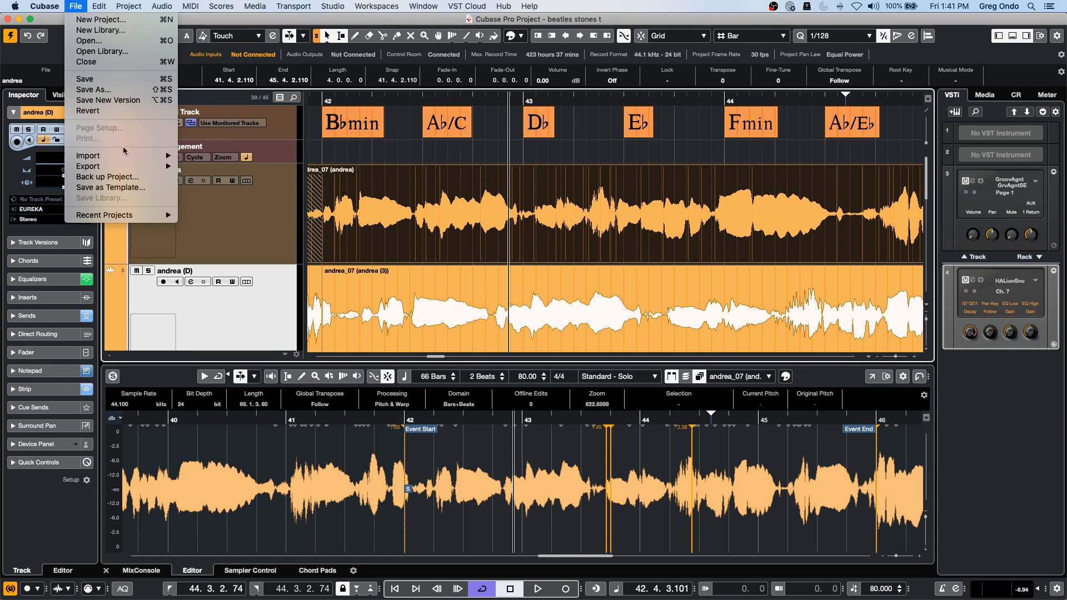
click(122, 111)
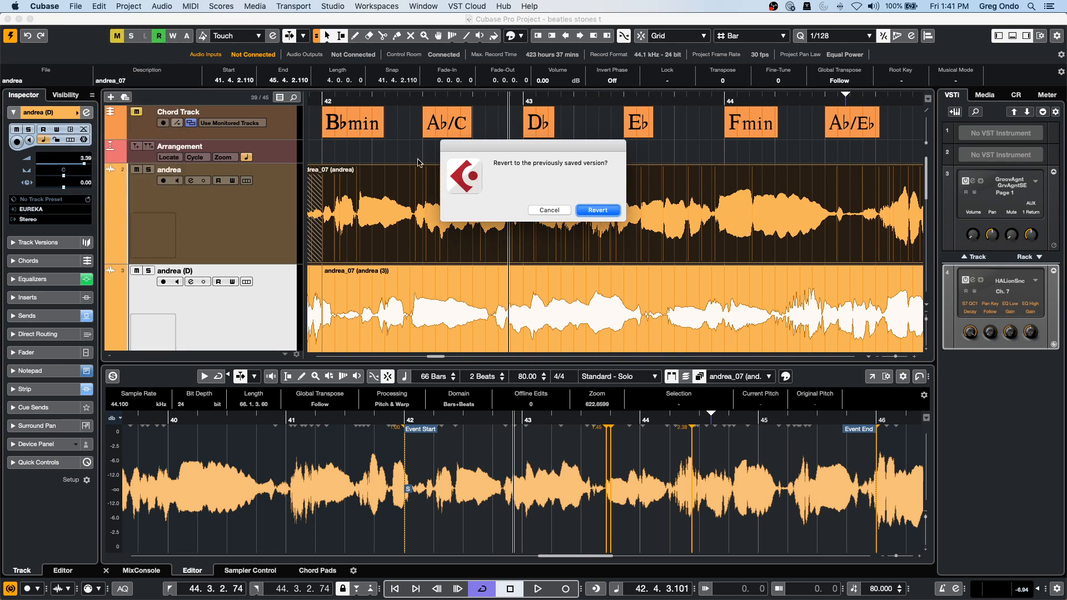
click(603, 211)
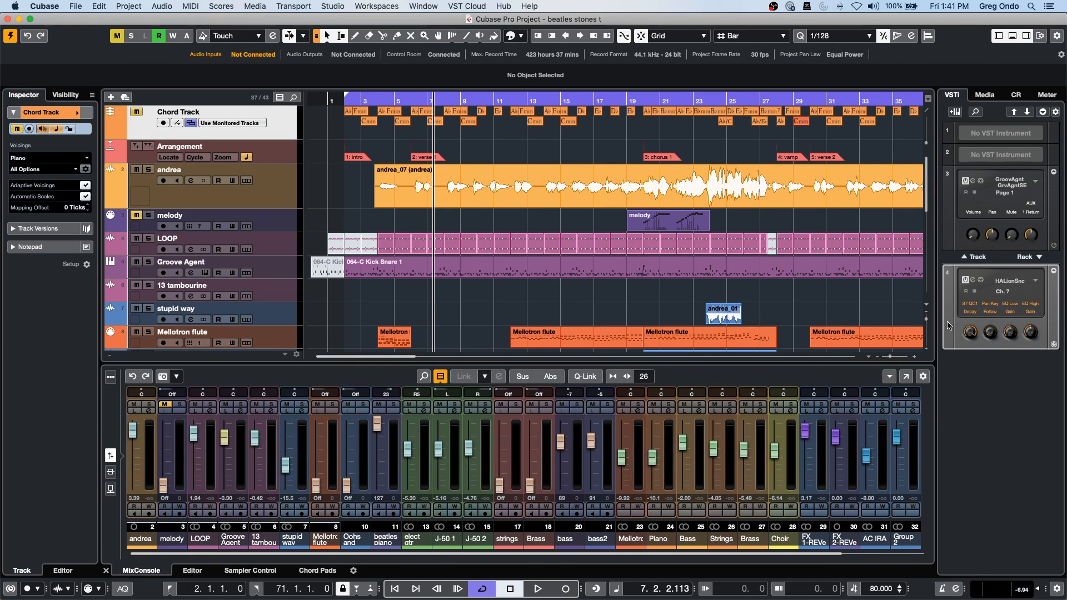
Add one instrument track with the Padshop instrument and stereo audio outputs.
click(967, 262)
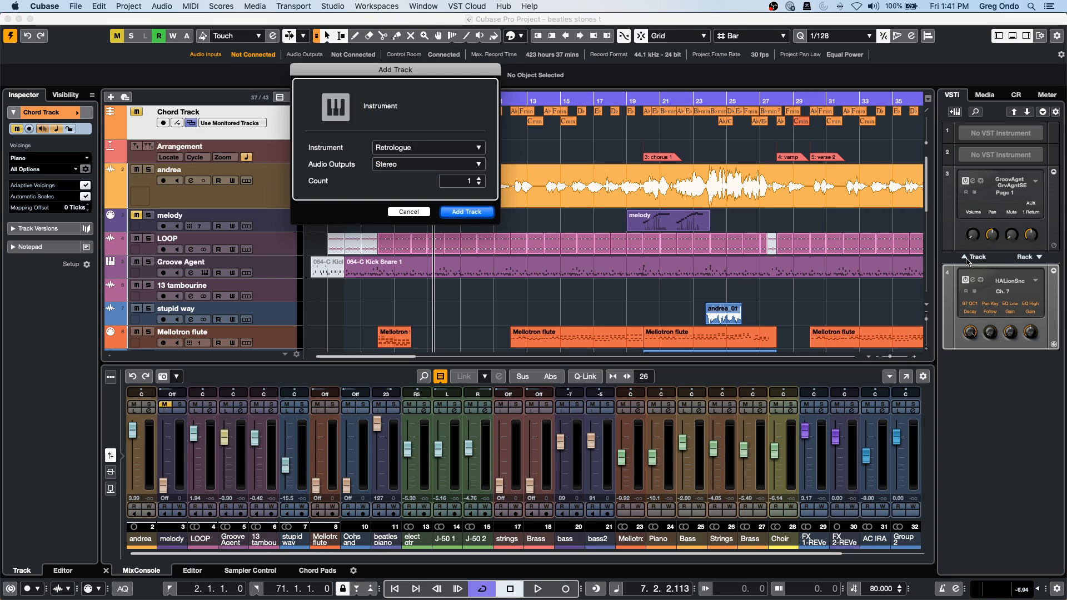
click(387, 149)
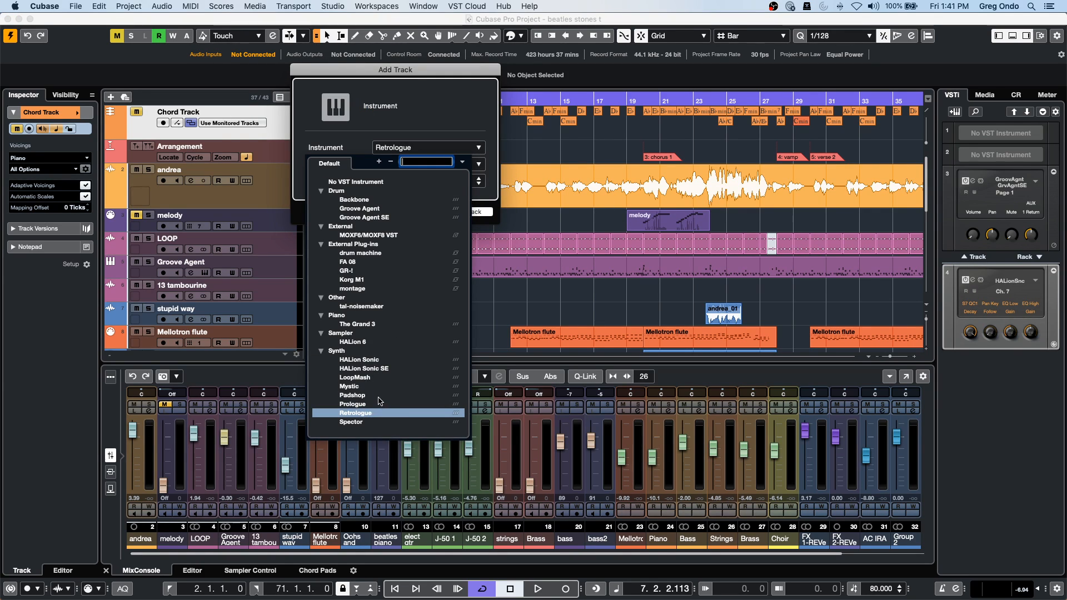
click(353, 395)
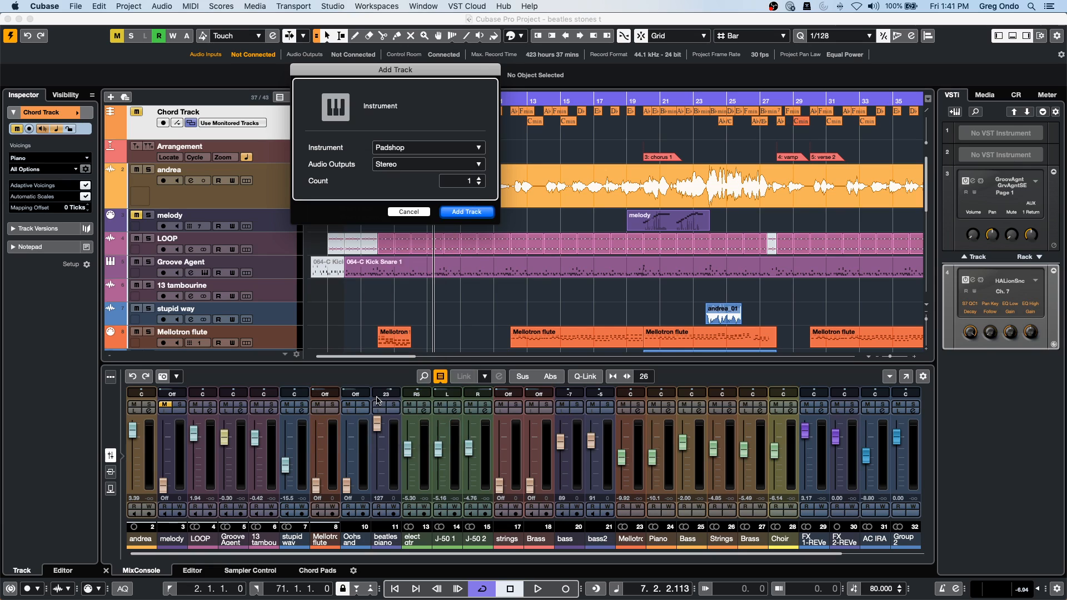
click(464, 214)
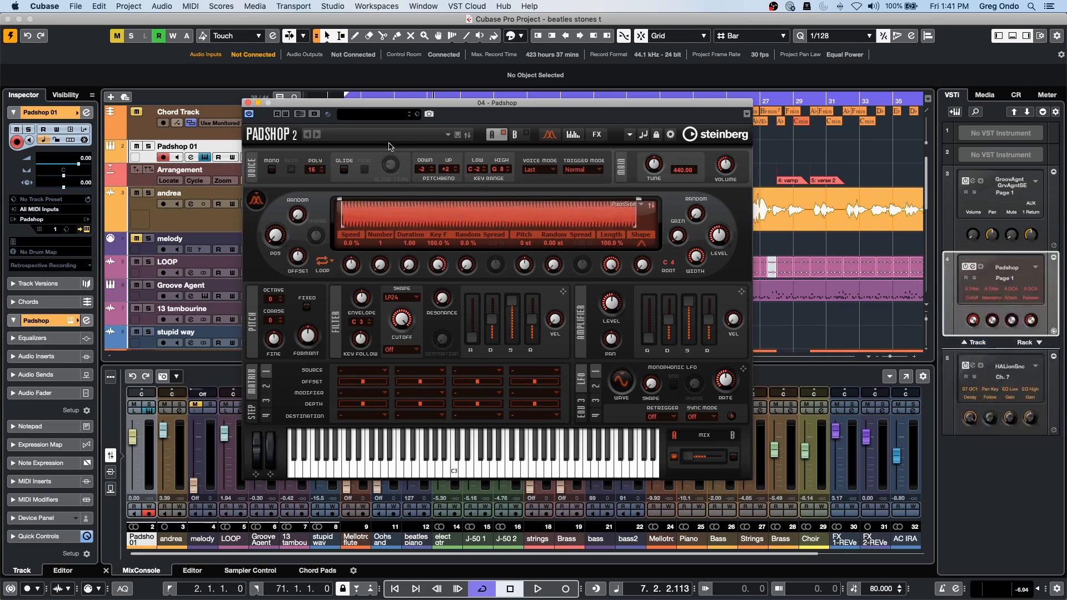
Filter the Padshop presets to the Padshop 2 content set and load the Solitude Soul preset.
click(363, 114)
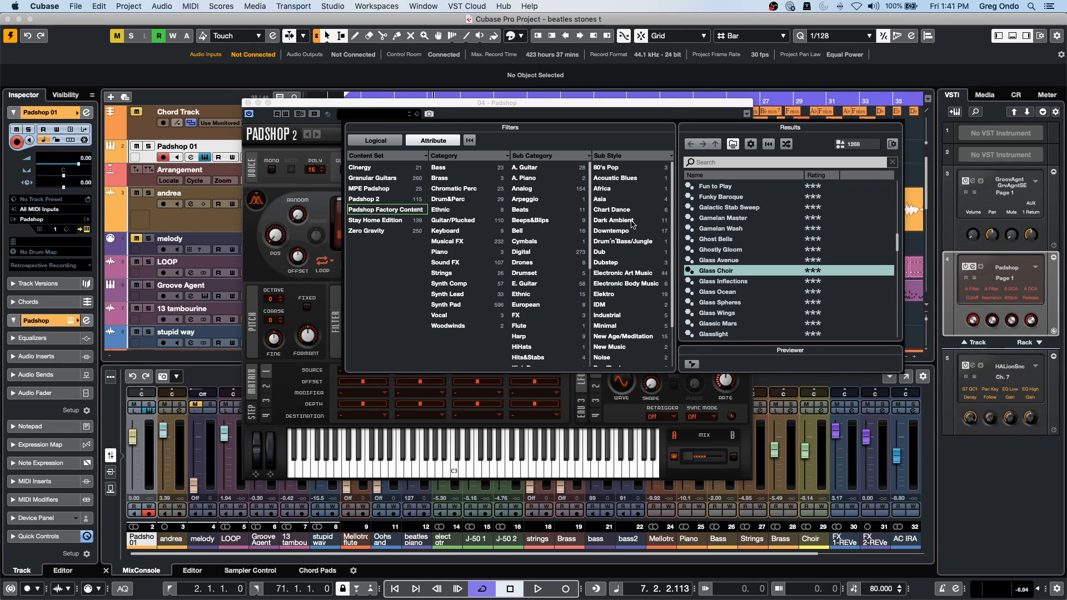
click(389, 199)
double_click(728, 250)
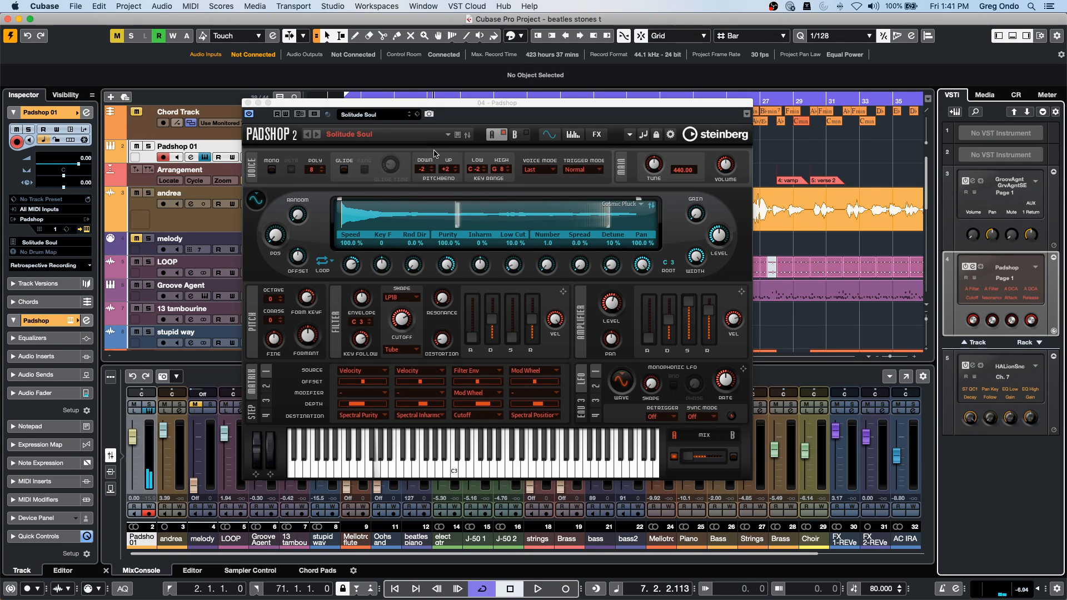
Audition the presets Space Nomad, Sparkles Of Light, Star Shower and Stellar Constellation, and load Strange Wire.
click(374, 118)
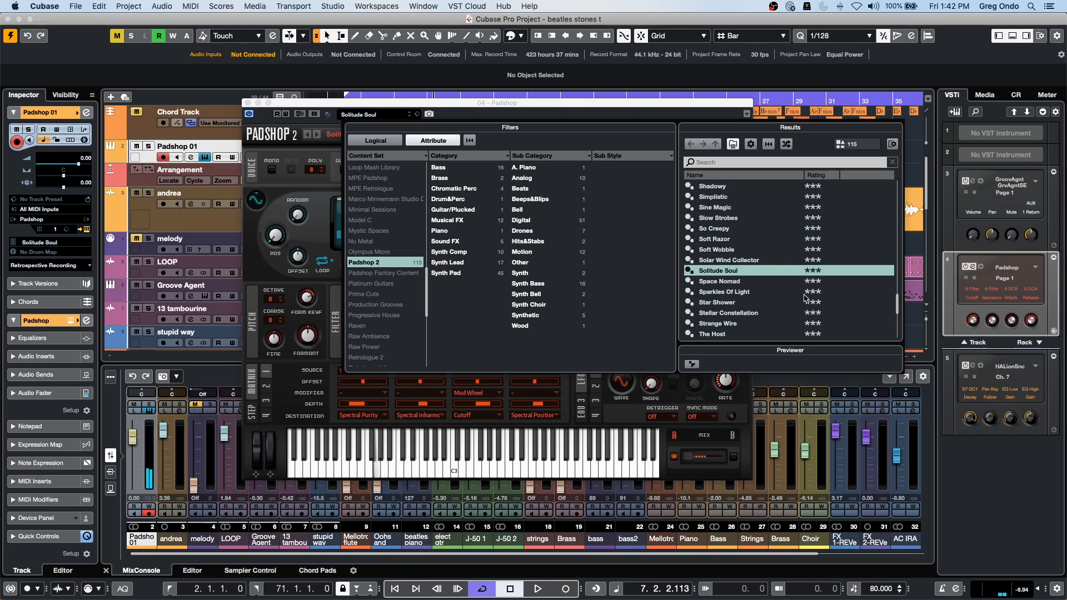
click(748, 283)
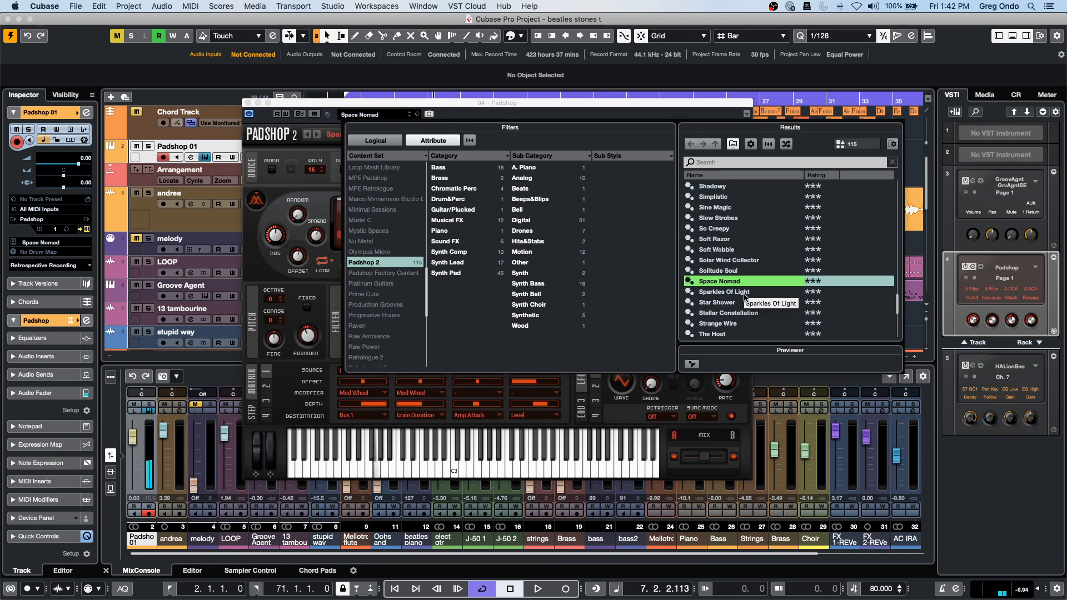
click(744, 297)
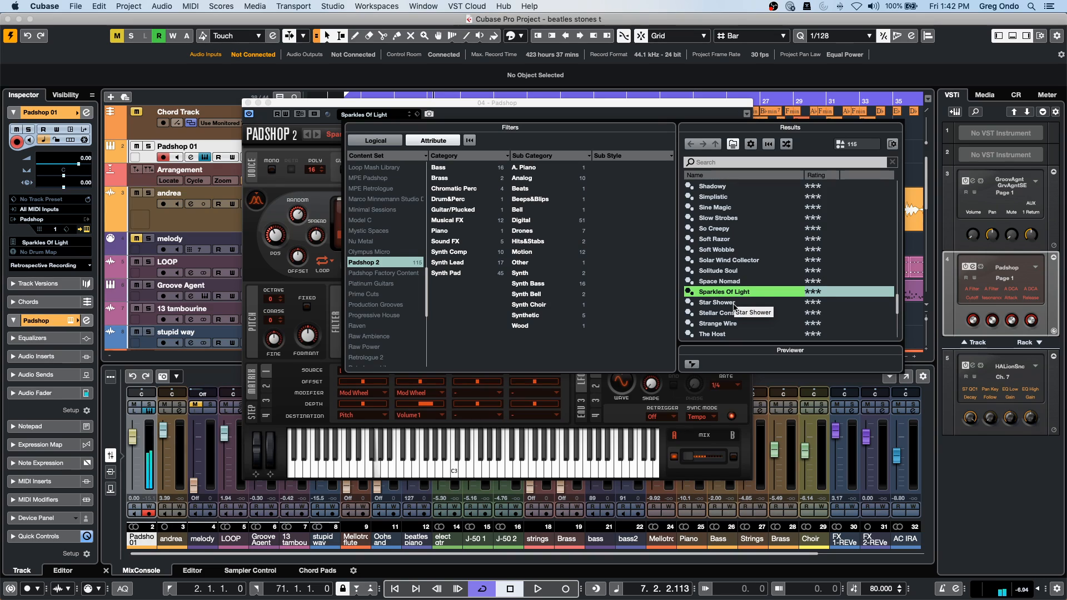
click(733, 306)
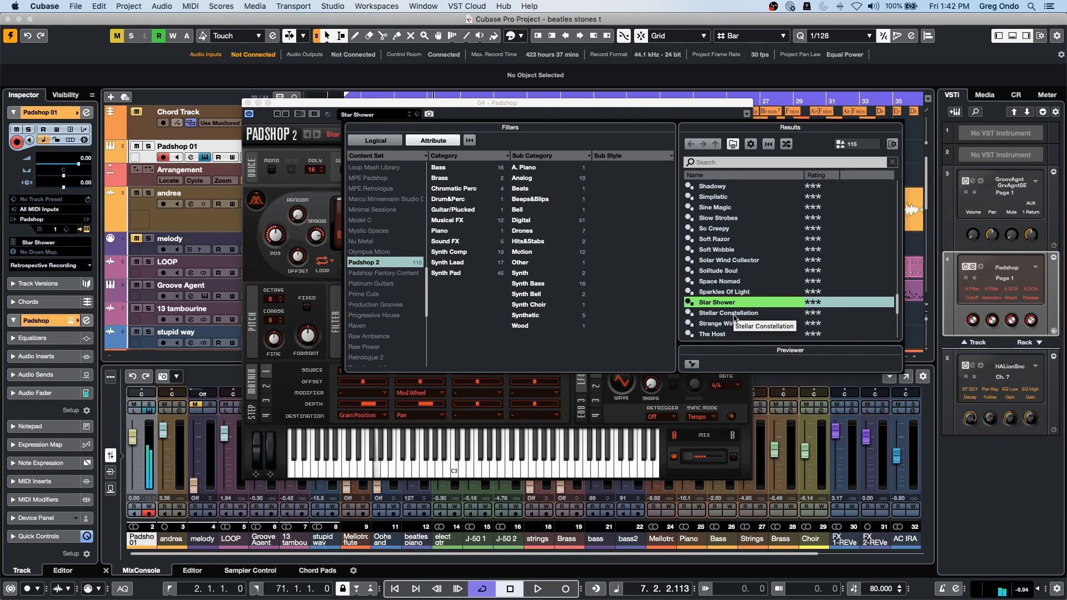
click(734, 315)
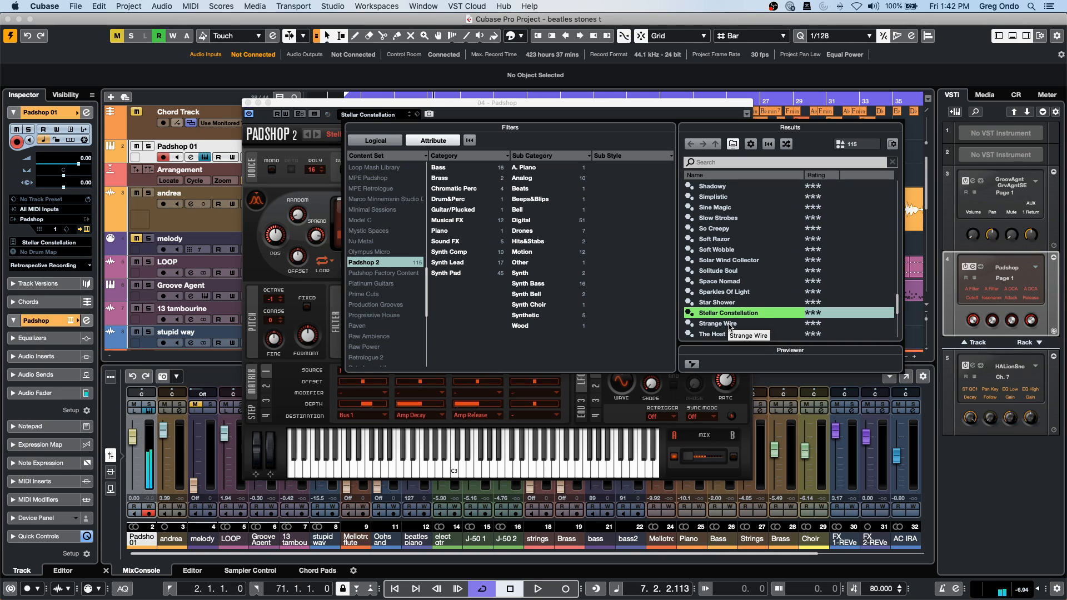
double_click(729, 325)
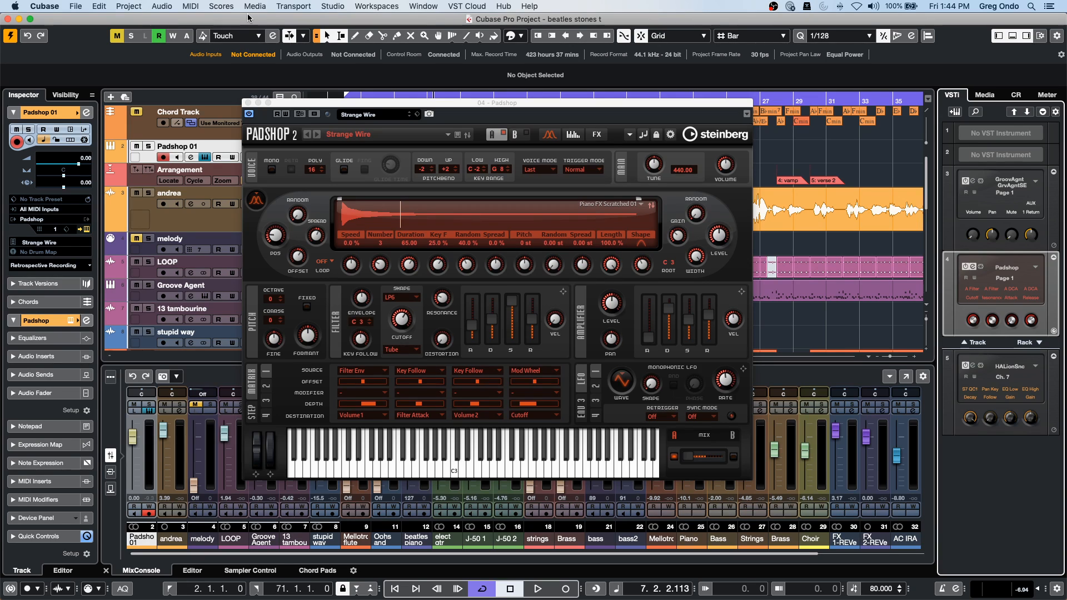
Open the recent project CX Audio.cpr and activate it.
click(83, 7)
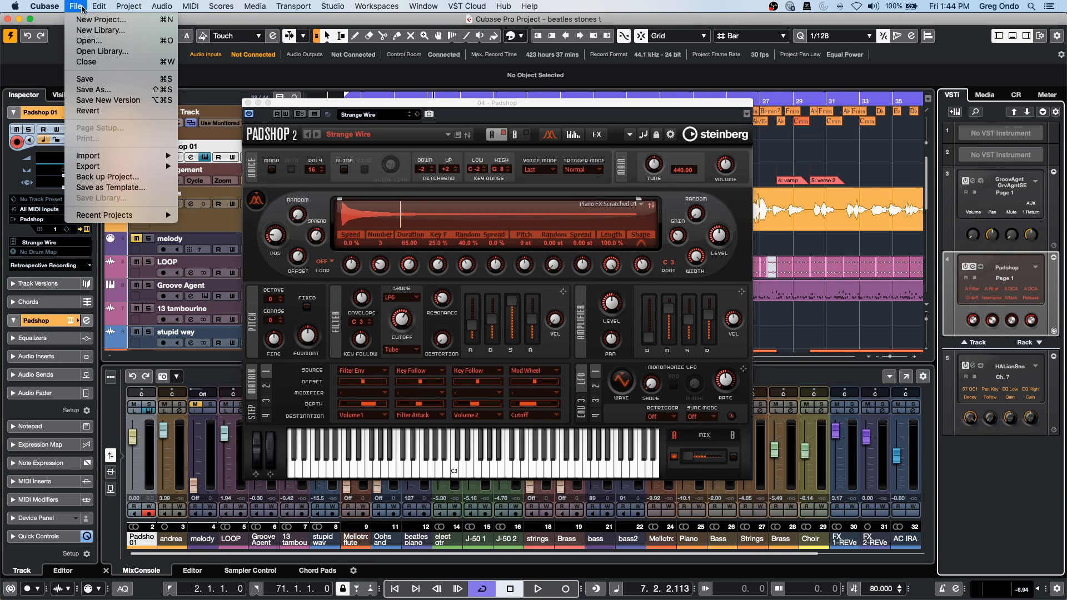
mouse_move(109, 215)
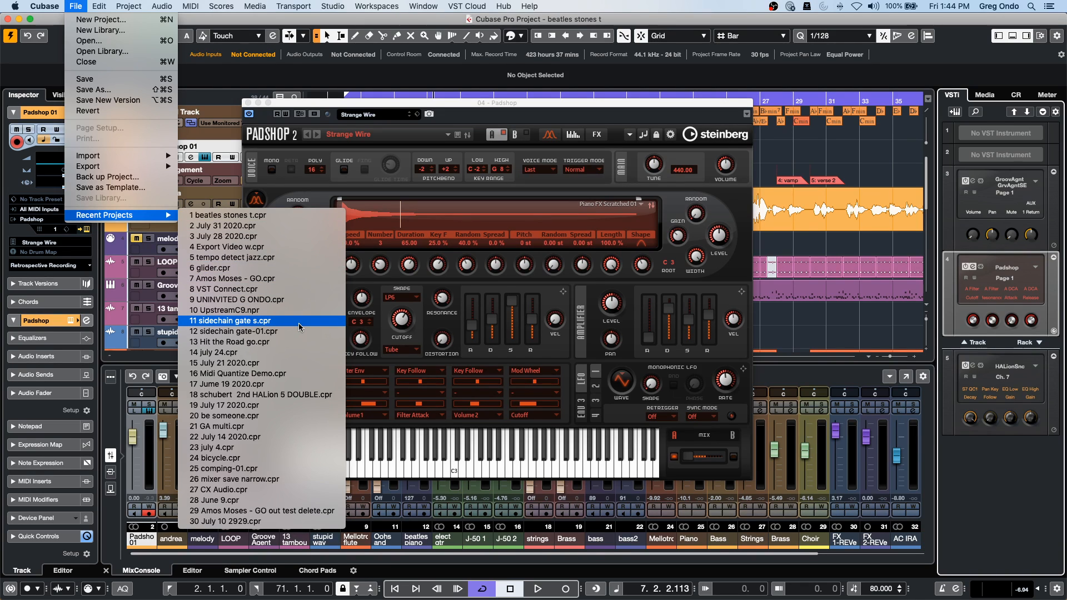
click(303, 490)
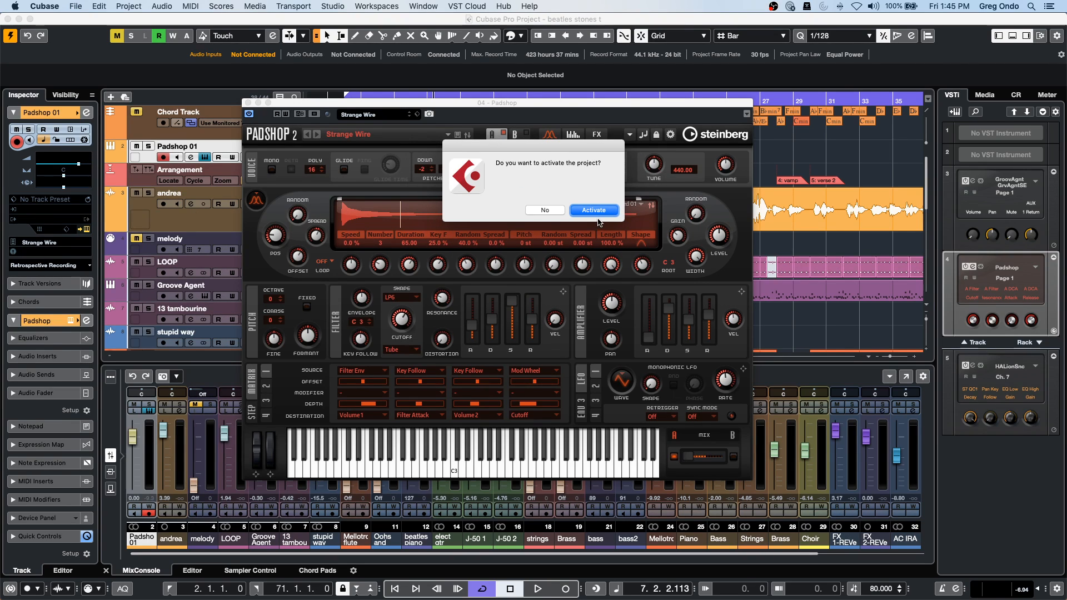
click(599, 213)
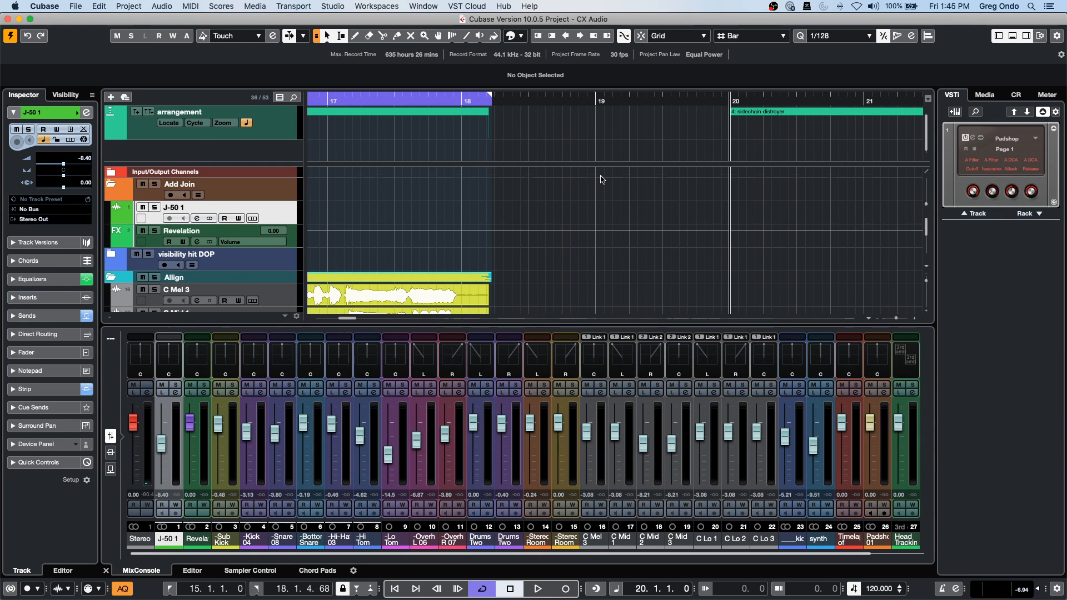
Lower the synth track's volume to -32.0 in the side chain distroyer folder and play back its kick and synth audio.
scroll(599, 177, down, 10)
scroll(600, 180, up, 5)
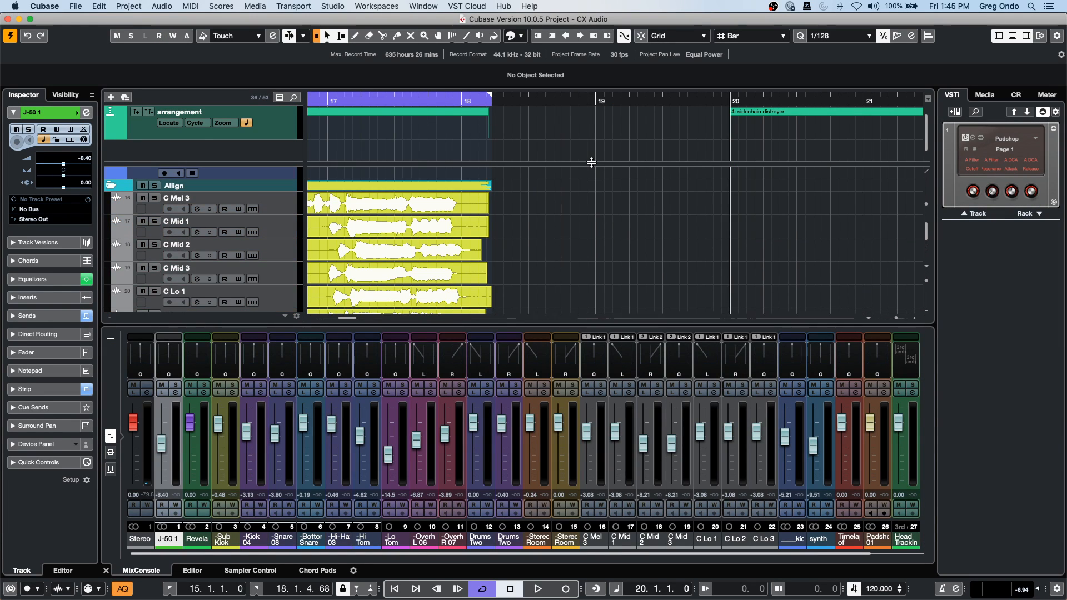
scroll(653, 214, down, 5)
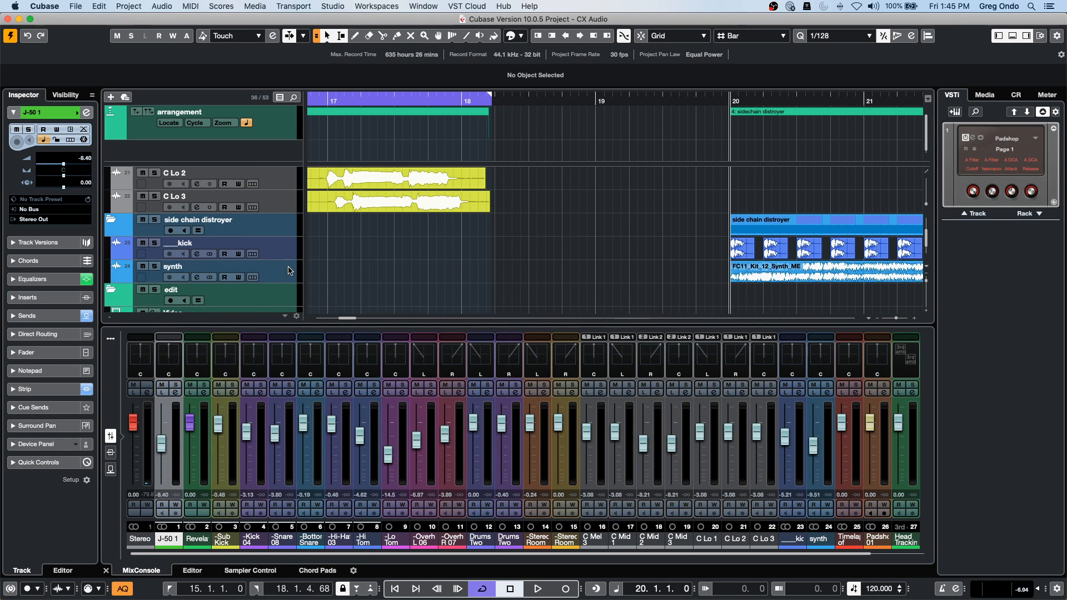
click(274, 278)
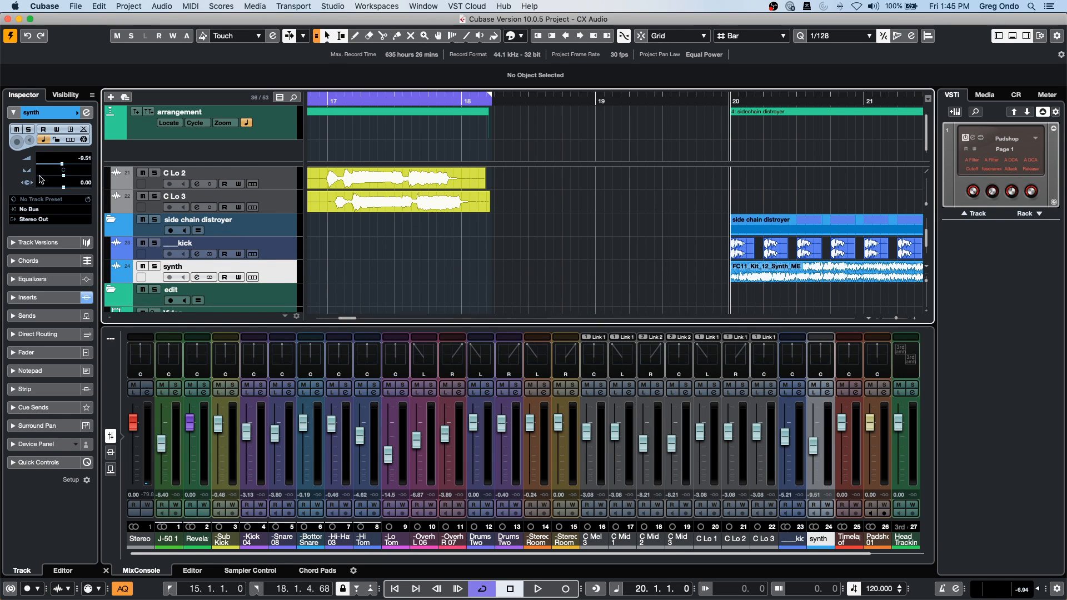
drag(45, 163, 44, 167)
key(space)
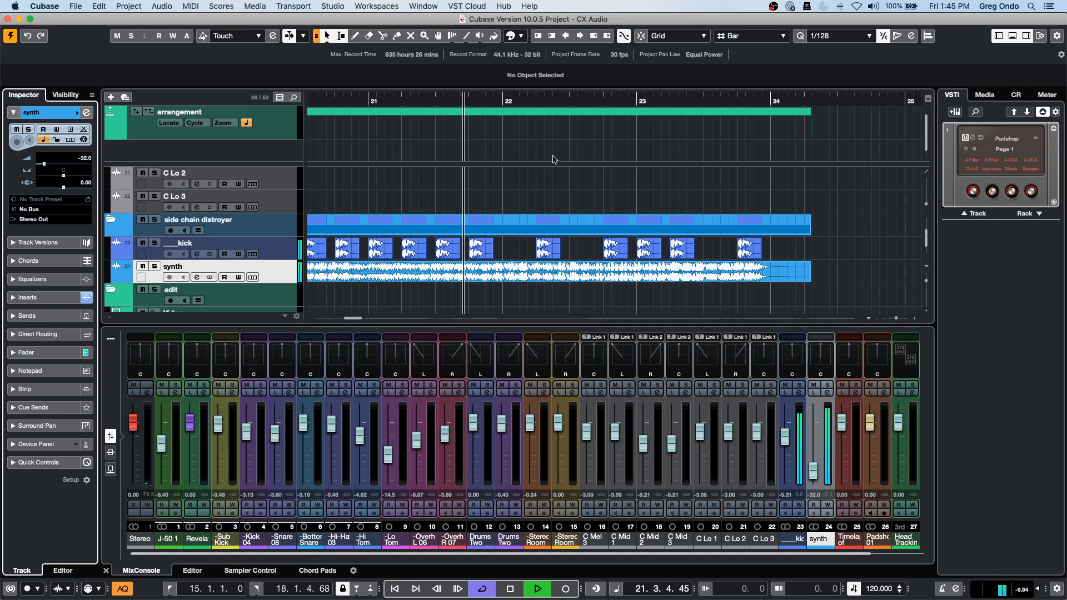
key(g)
key(g)
key(g)
key(space)
Set the locators around the sidechain distroyer arranger event and play part of that section.
click(984, 97)
click(977, 113)
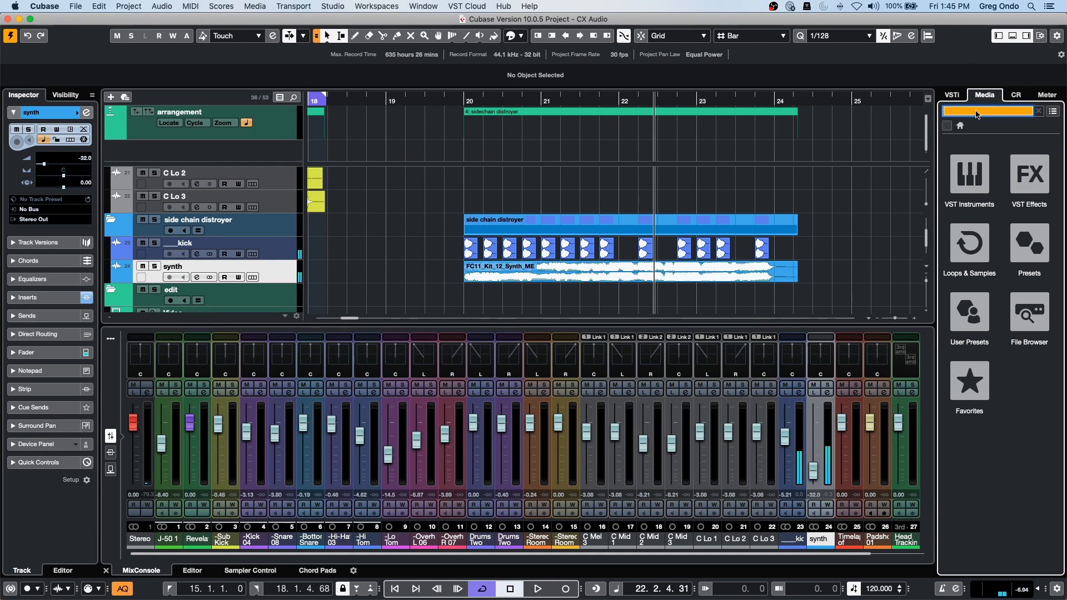
click(681, 115)
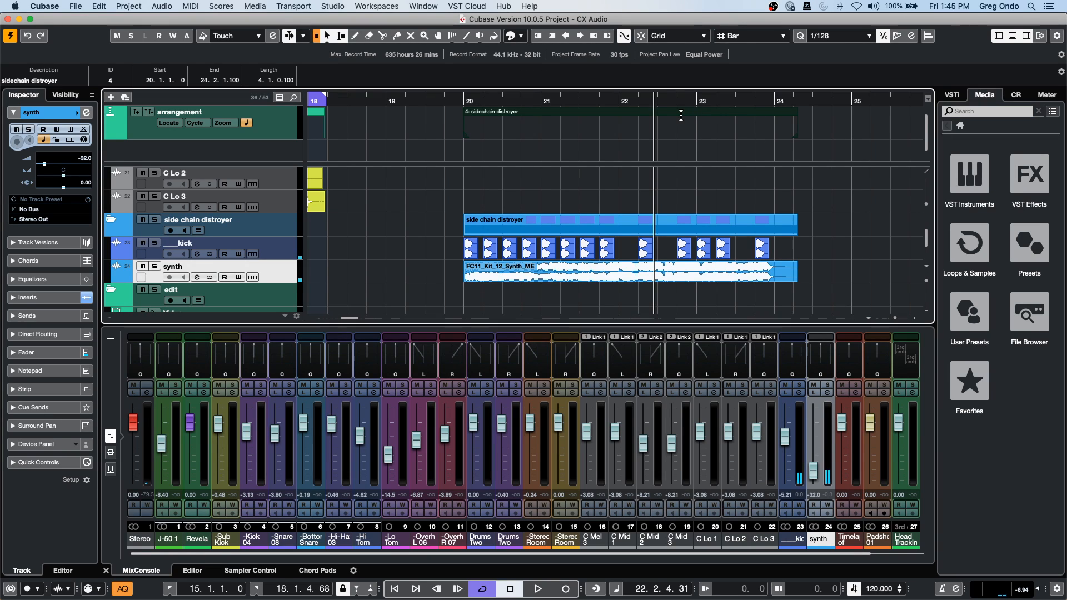
key(p)
key(space)
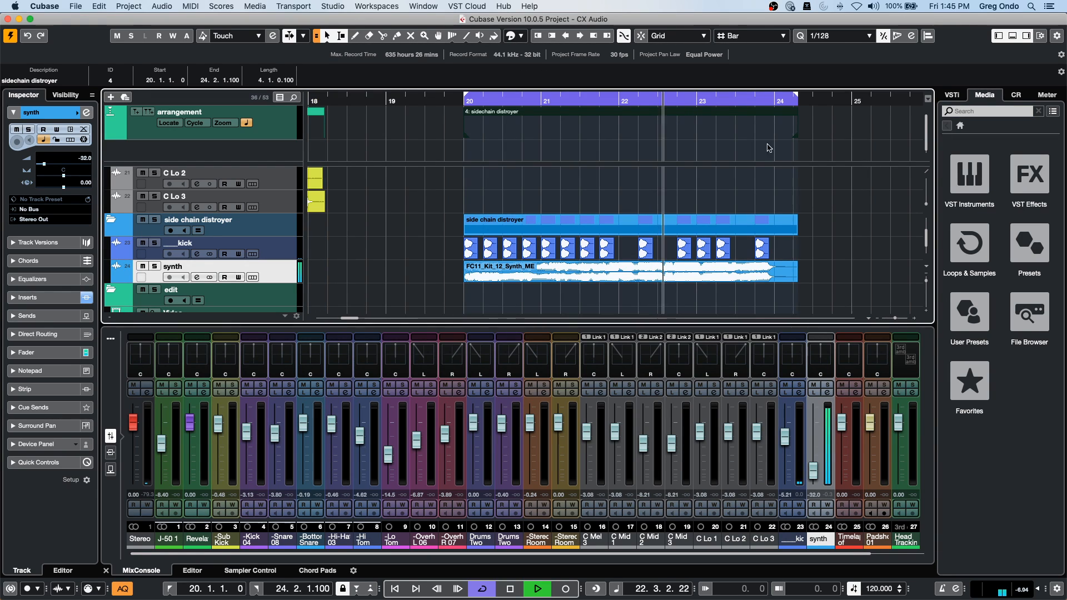
key(space)
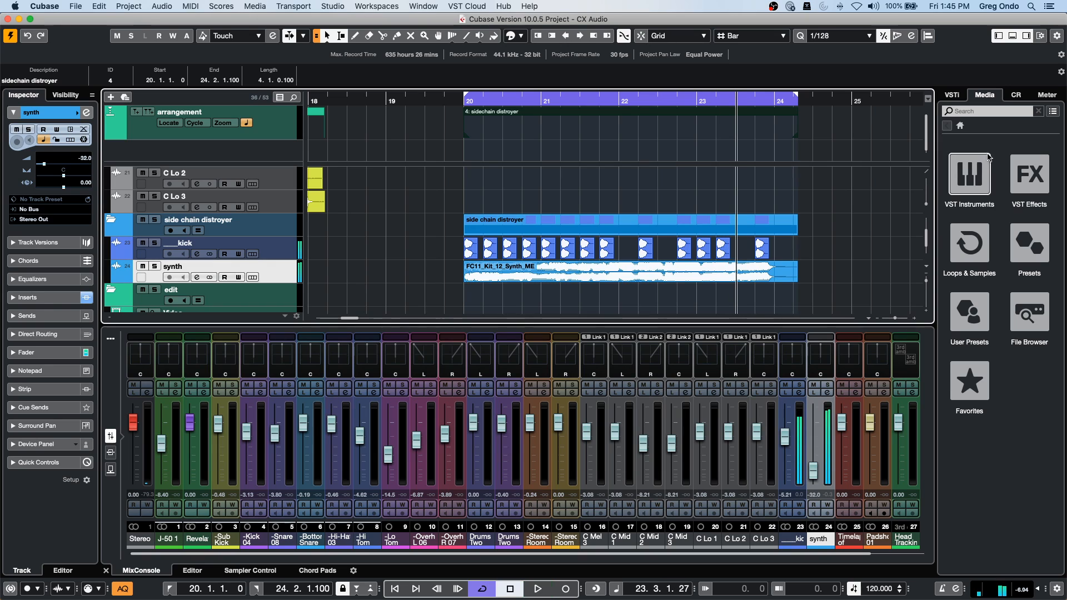
Search the Loops & Samples library for "kick" and preview 031 Construction Kit 11 SK and 02_hit-kick.
click(970, 243)
click(973, 111)
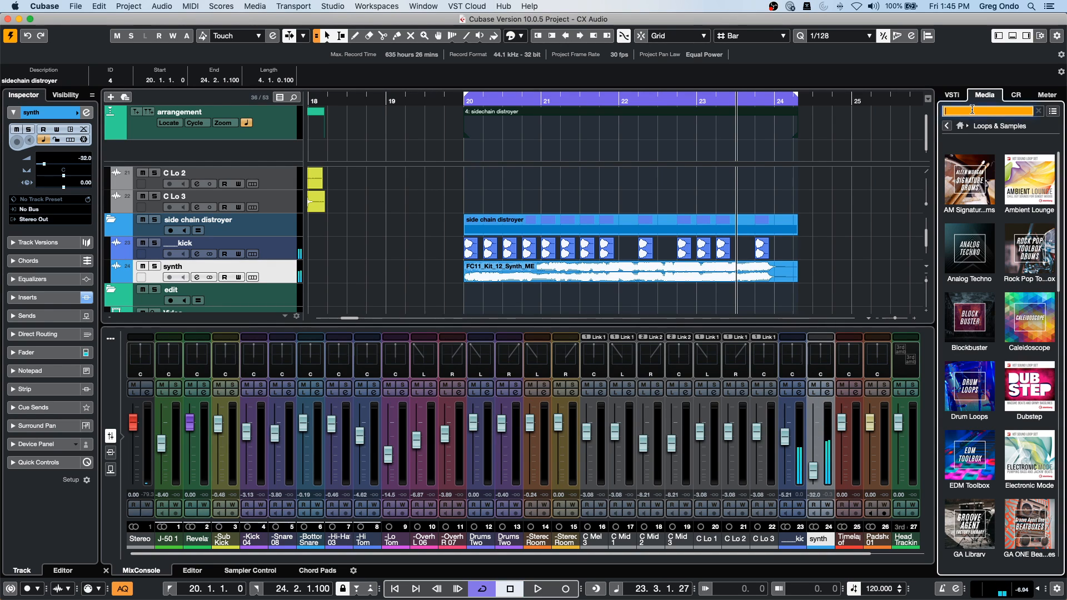
text(kick)
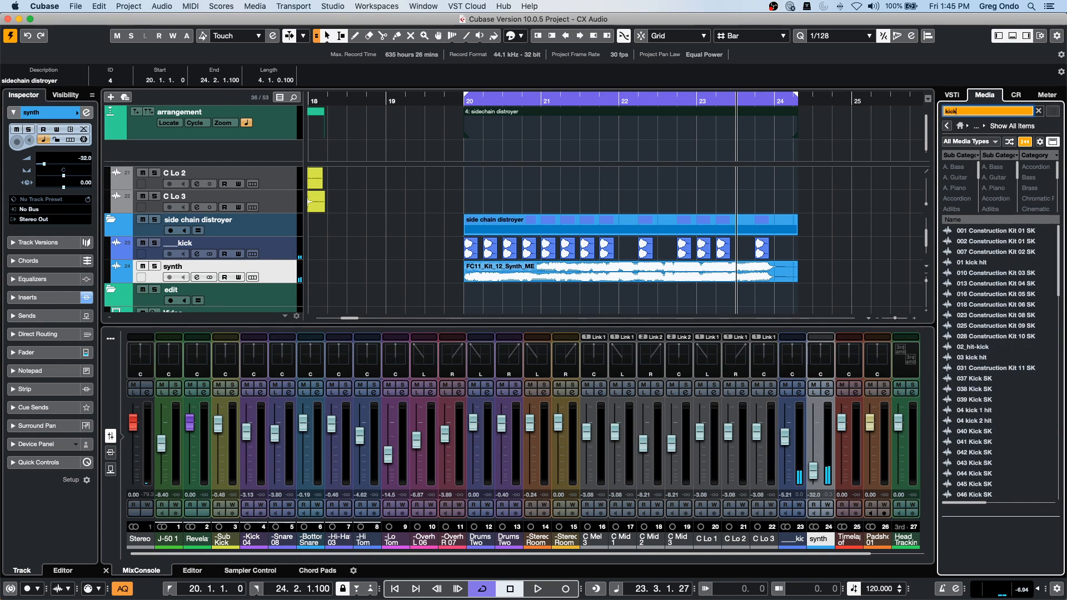
click(978, 351)
click(973, 379)
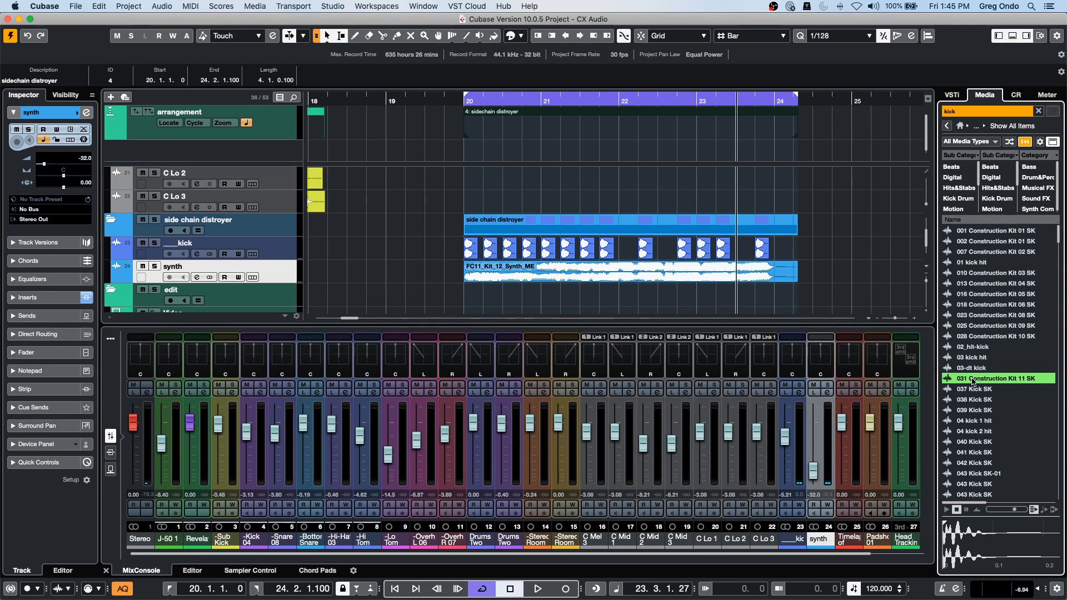
click(973, 346)
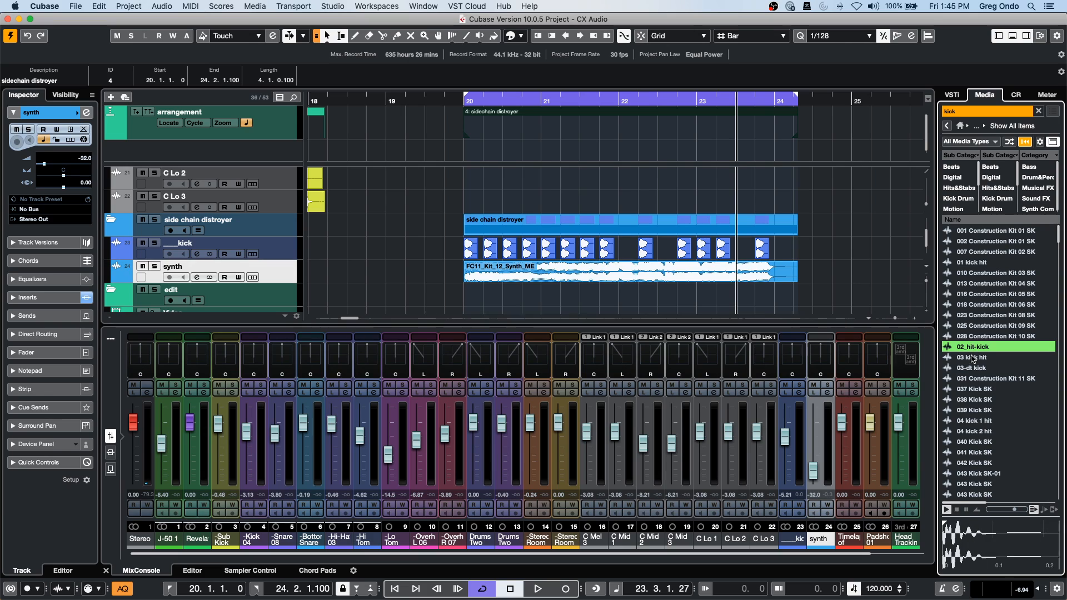
Replace the audio of all matching events on the kick track with 02_hit-kick and start playback.
drag(972, 350, 466, 224)
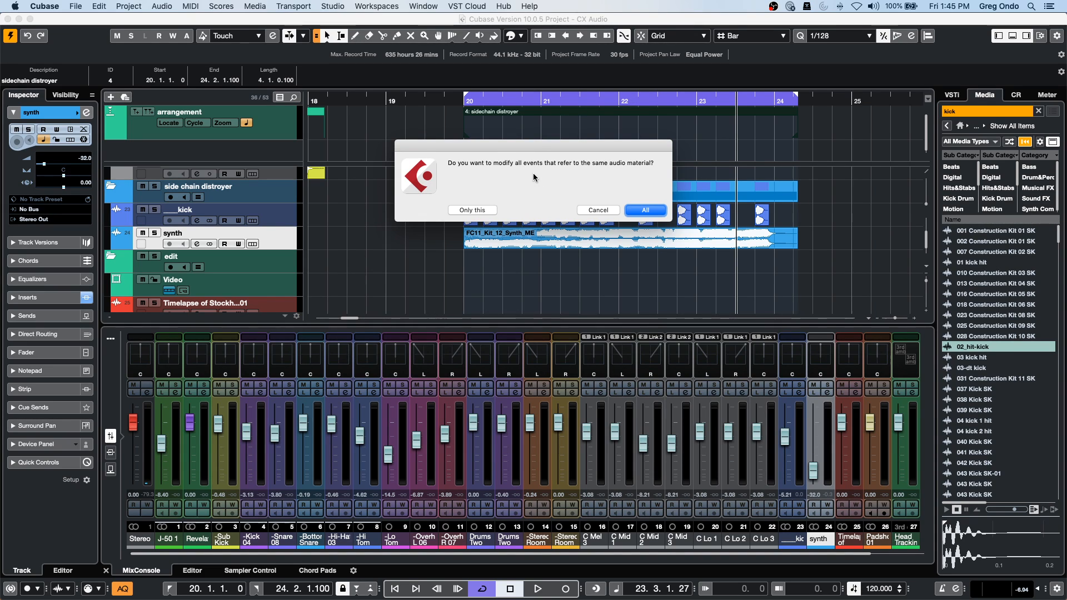
click(651, 213)
key(space)
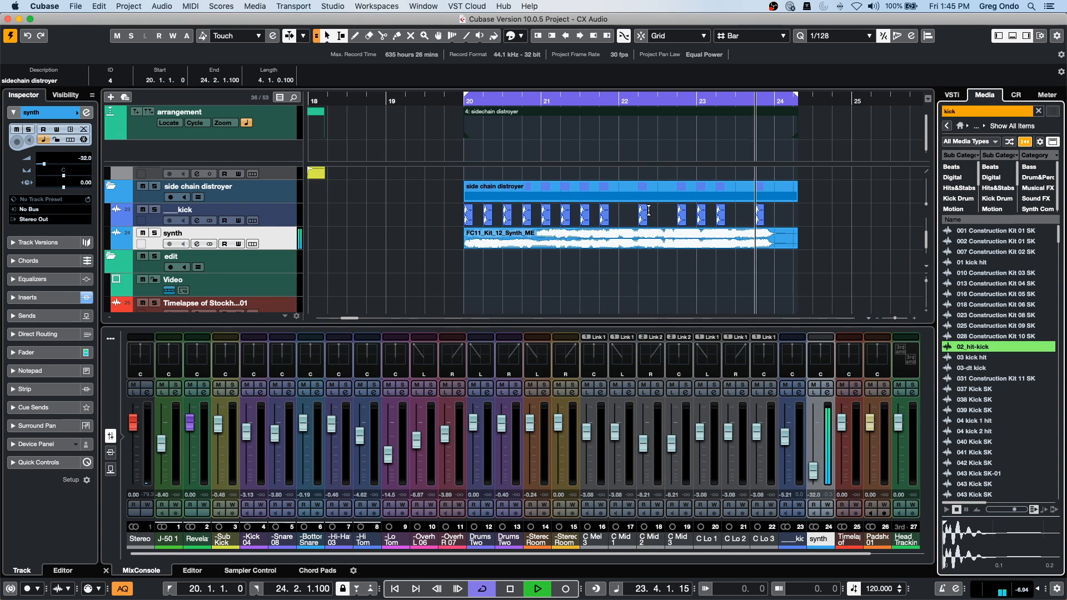
Swap all matching kick events to 038 Kick SK and again to 041 Kick SK during playback.
click(969, 398)
drag(970, 398, 464, 196)
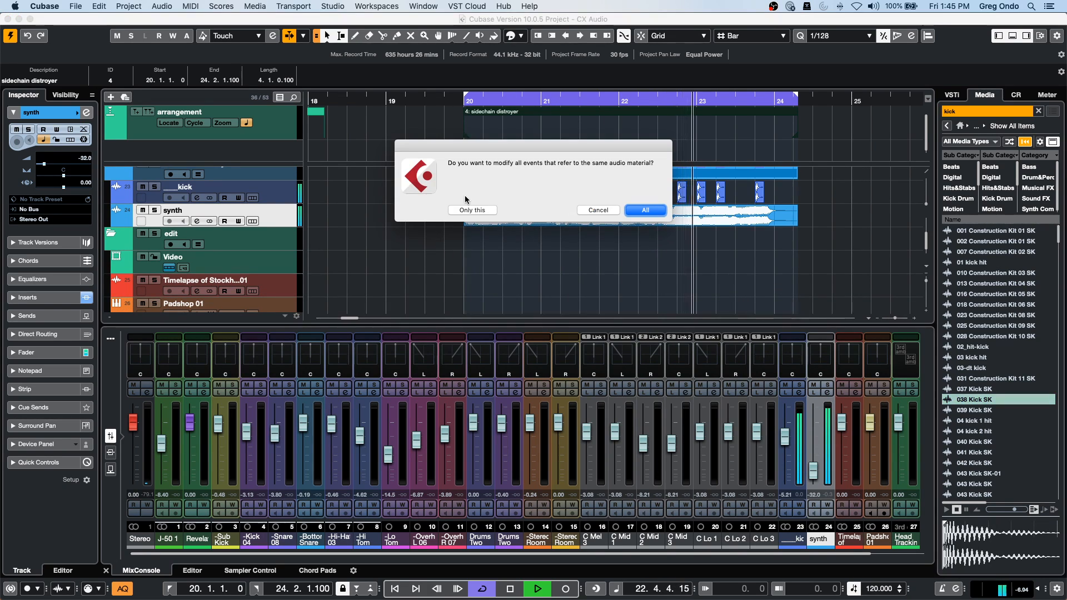
click(647, 217)
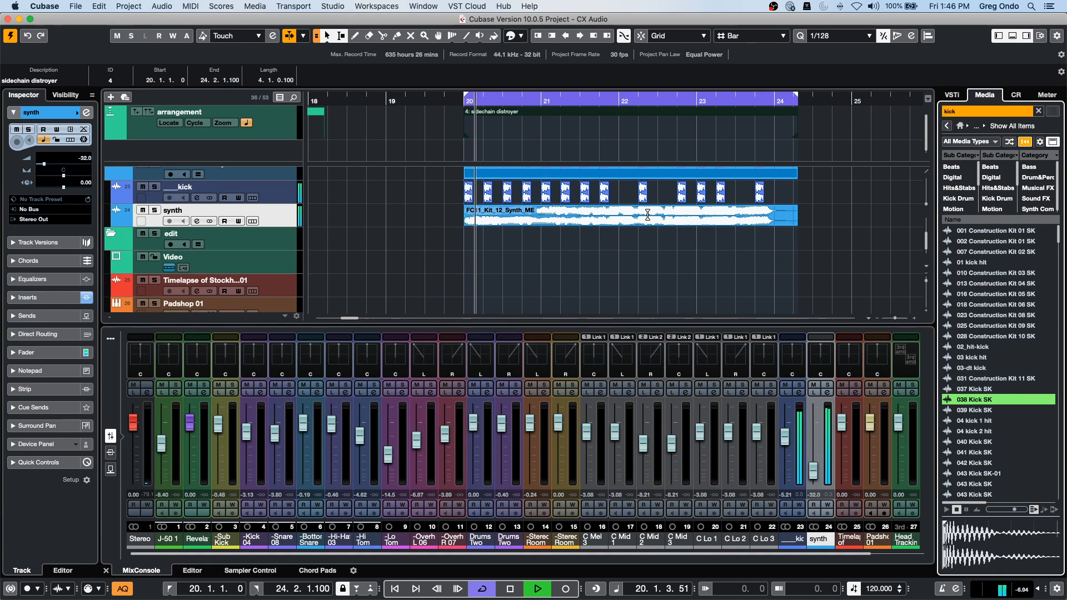
drag(974, 453, 465, 196)
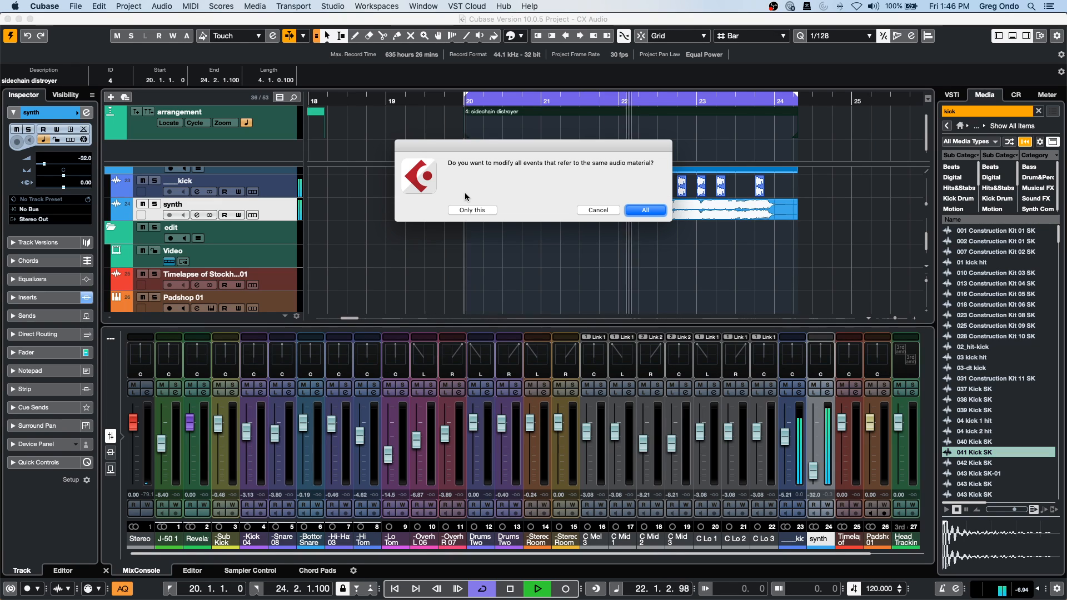
key(Return)
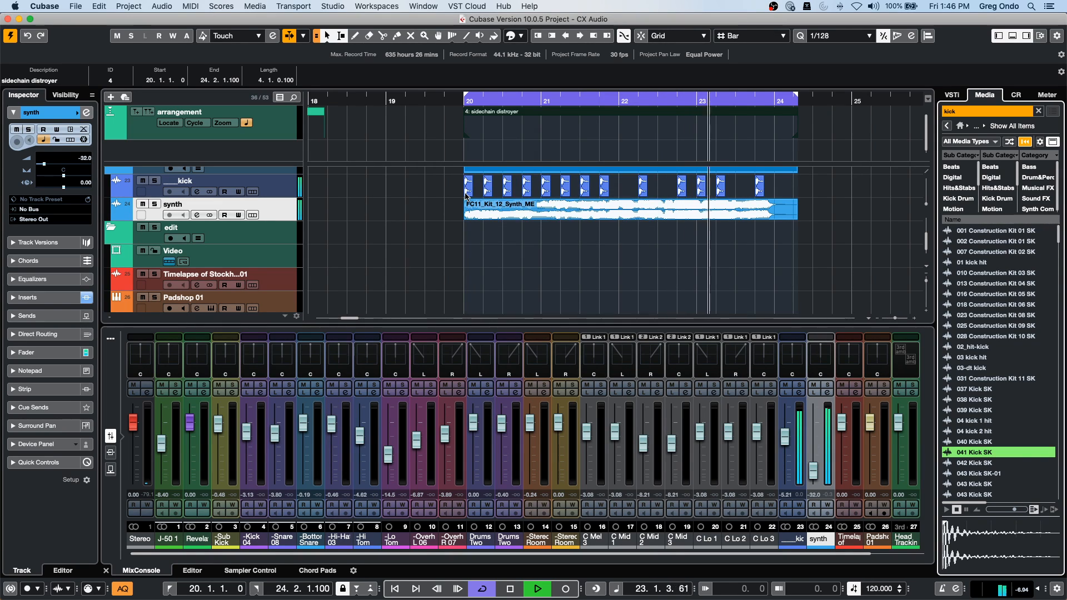
Place 043 Kick SK-01 on the kick track at about bar 25 and replace all matching kick events with 04 kick 2 hit.
drag(945, 470, 858, 257)
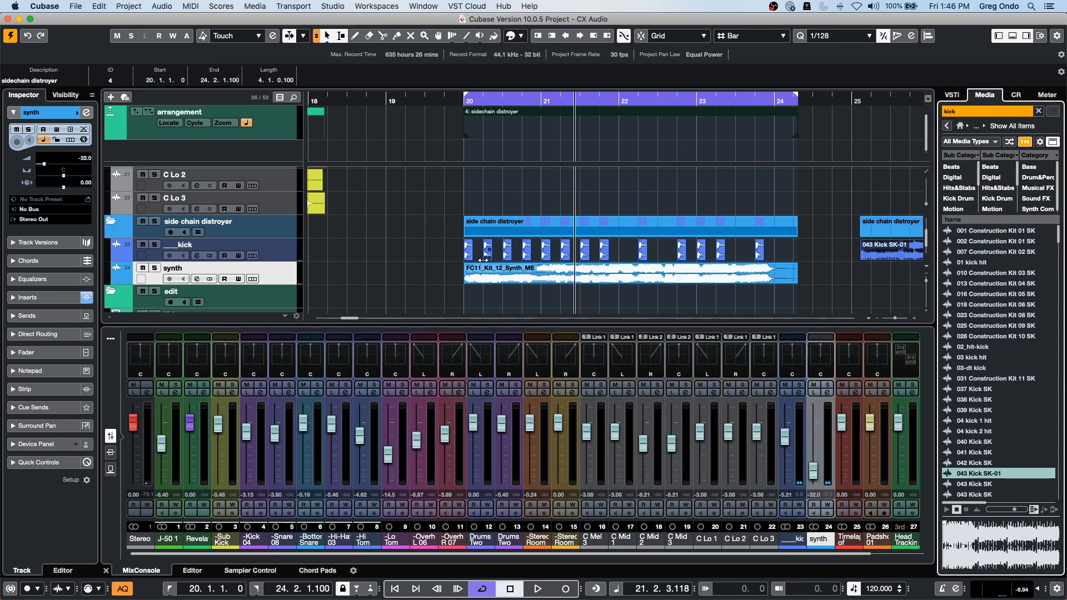
drag(989, 431, 465, 231)
click(659, 210)
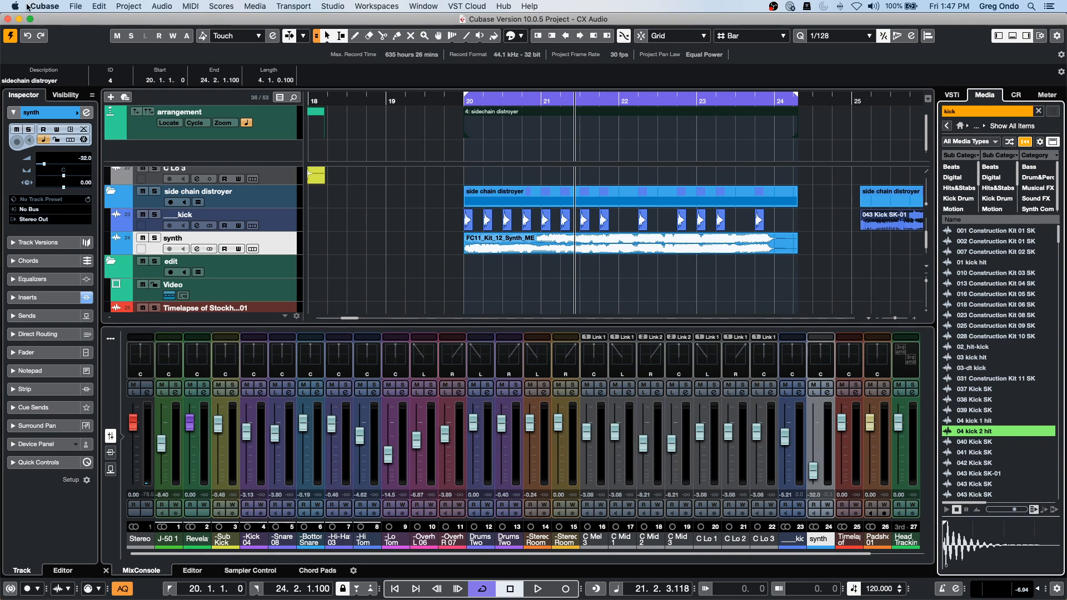
Create a new empty project in the July 31 2020 folder.
click(75, 9)
click(92, 20)
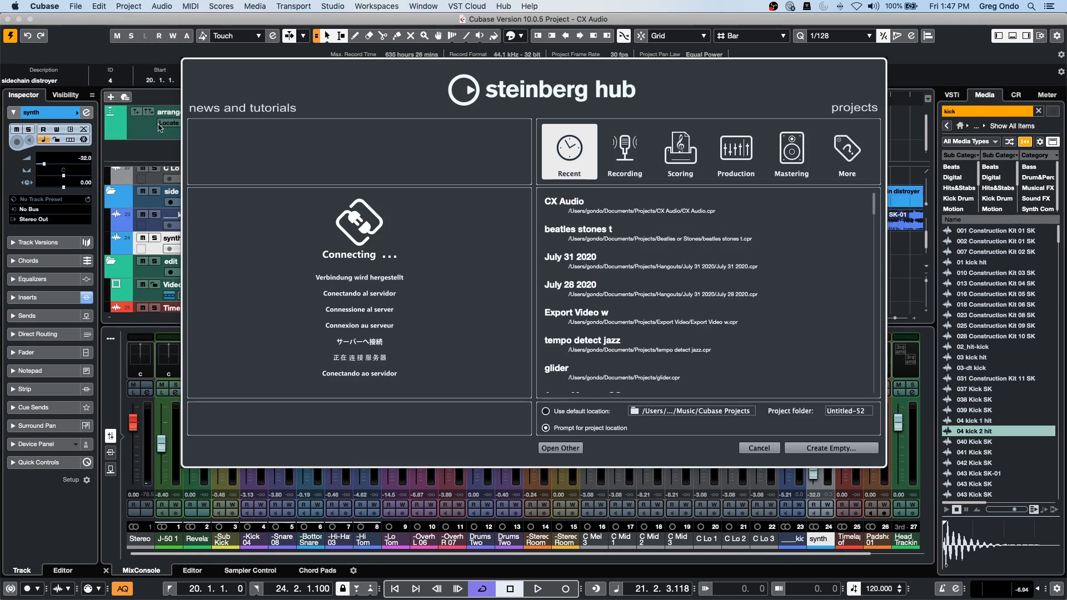
click(806, 448)
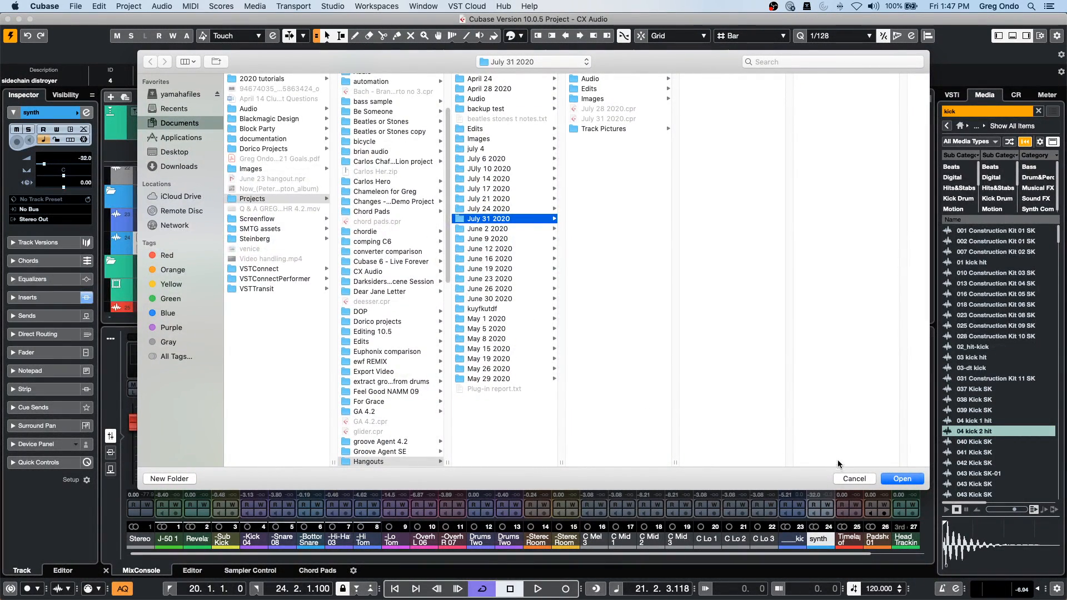
click(882, 478)
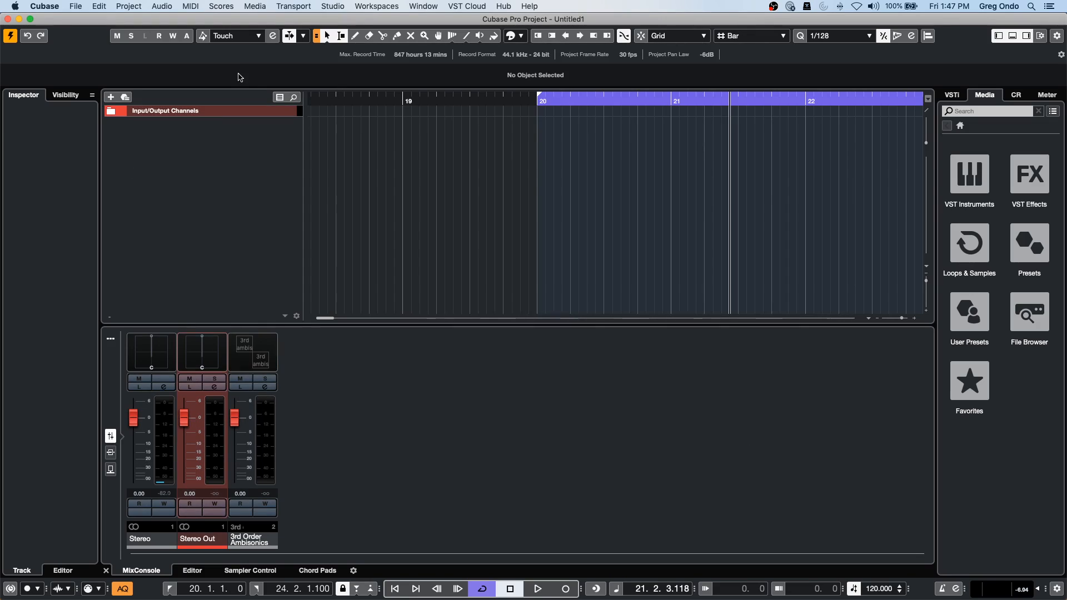
Add one instrument track with Groove Agent SE routed to Stereo Out.
right_click(225, 152)
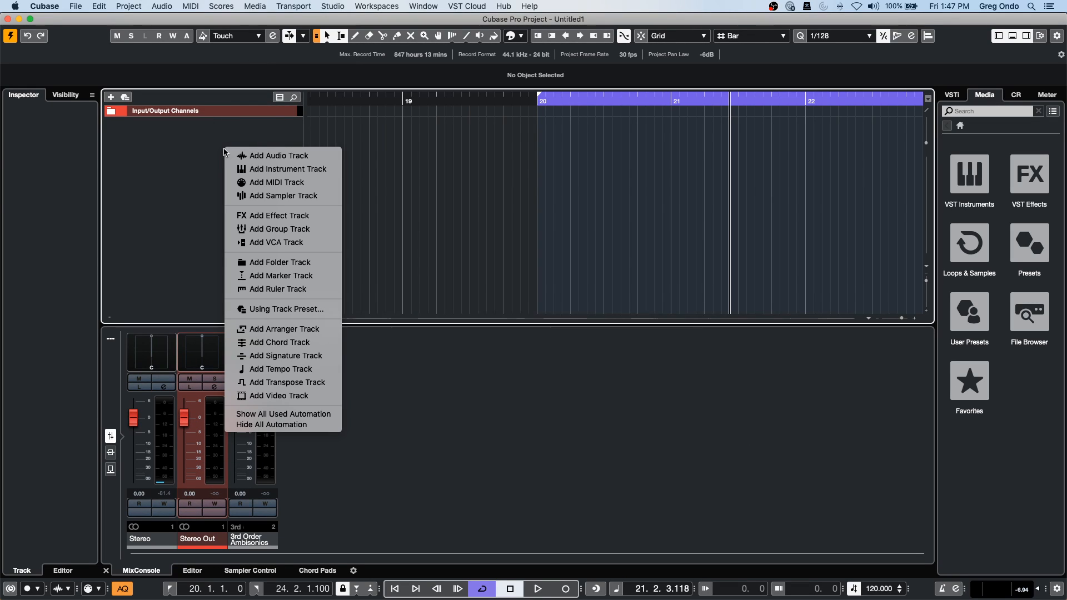
click(276, 170)
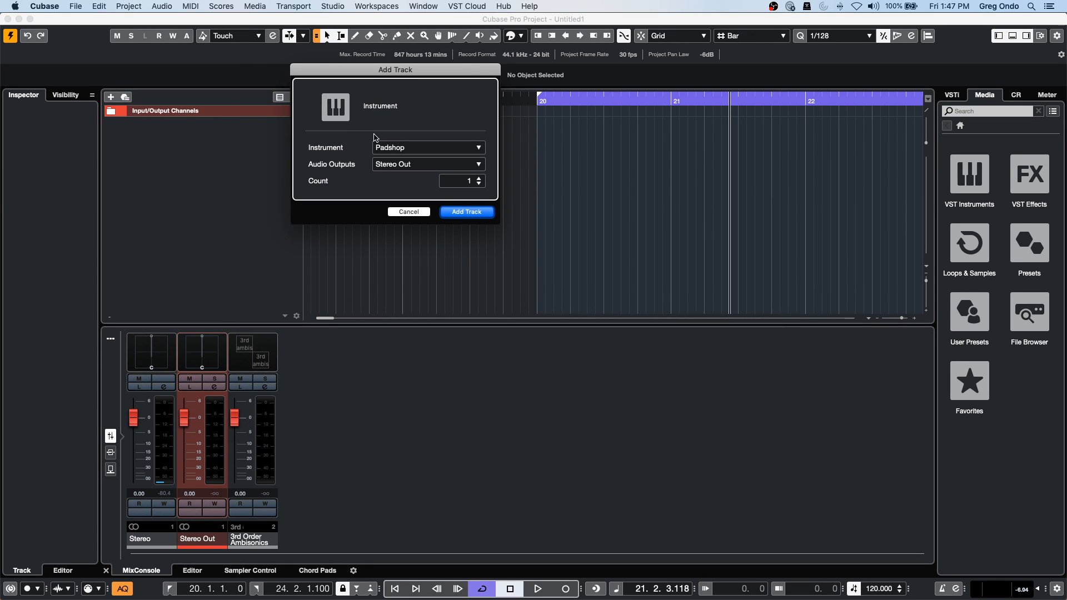
click(428, 148)
click(377, 218)
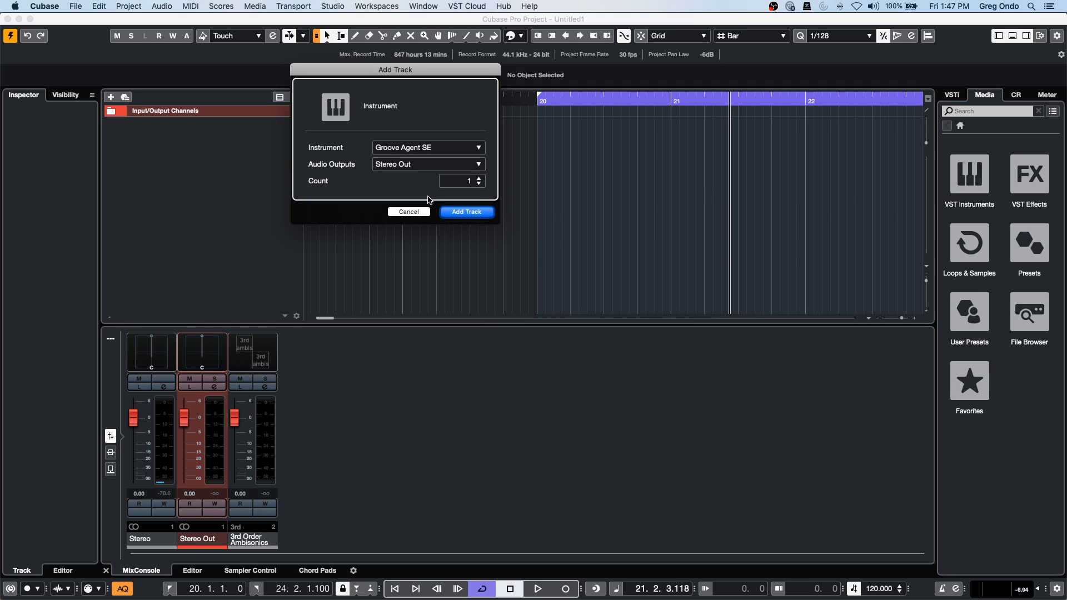
click(456, 214)
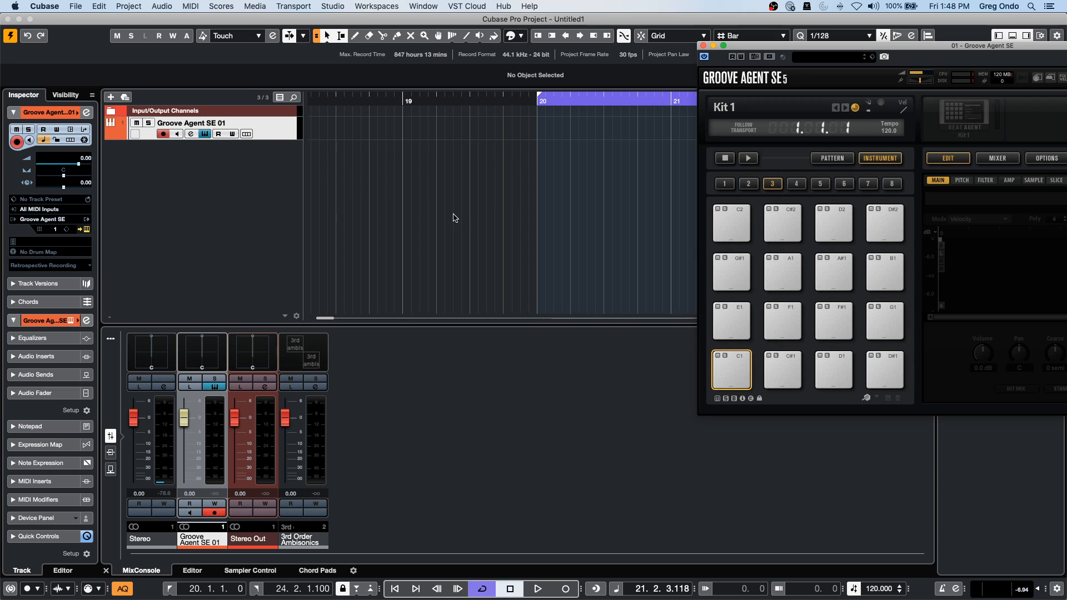
Load the Forget The Past kit into Groove Agent SE's instrument slot and dismiss the program browser.
click(957, 113)
click(973, 126)
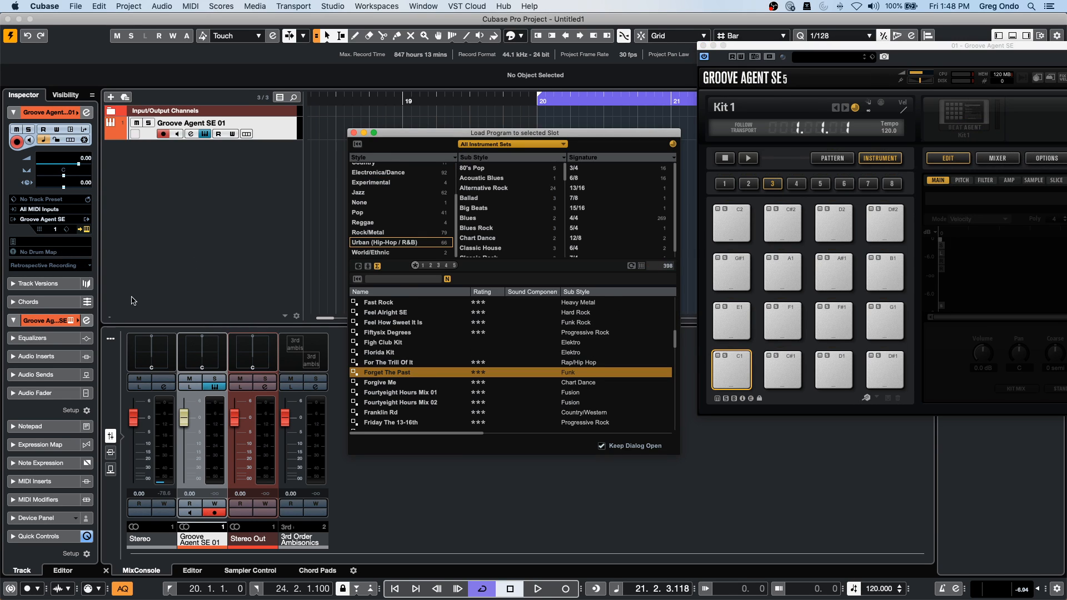
double_click(409, 376)
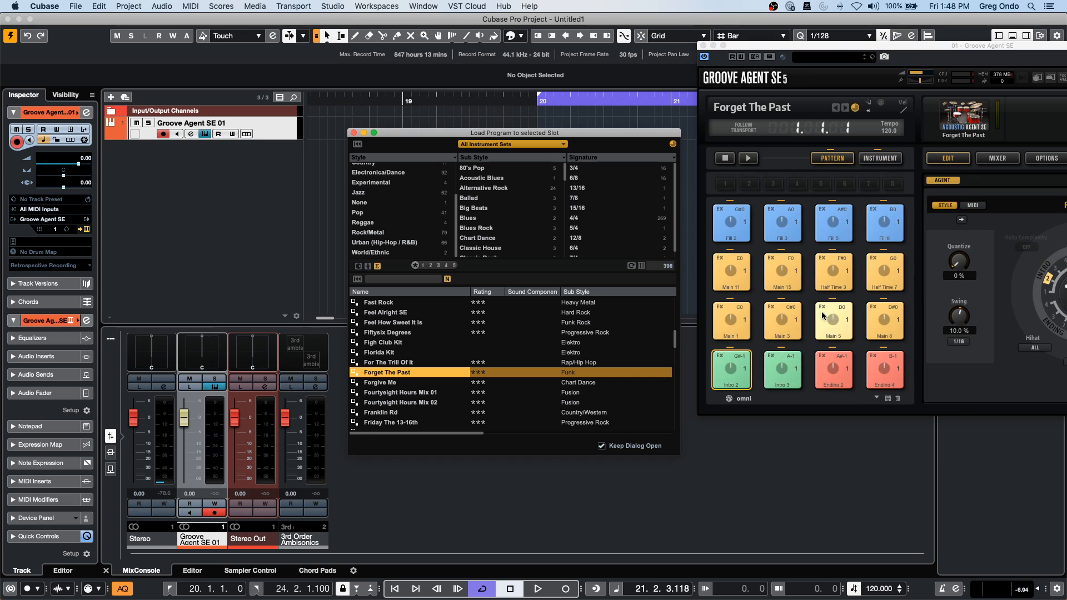
click(351, 134)
Trigger the Main 1 pattern, enable Follow Transport in Groove Agent SE, and briefly play the pattern with the project transport.
click(734, 321)
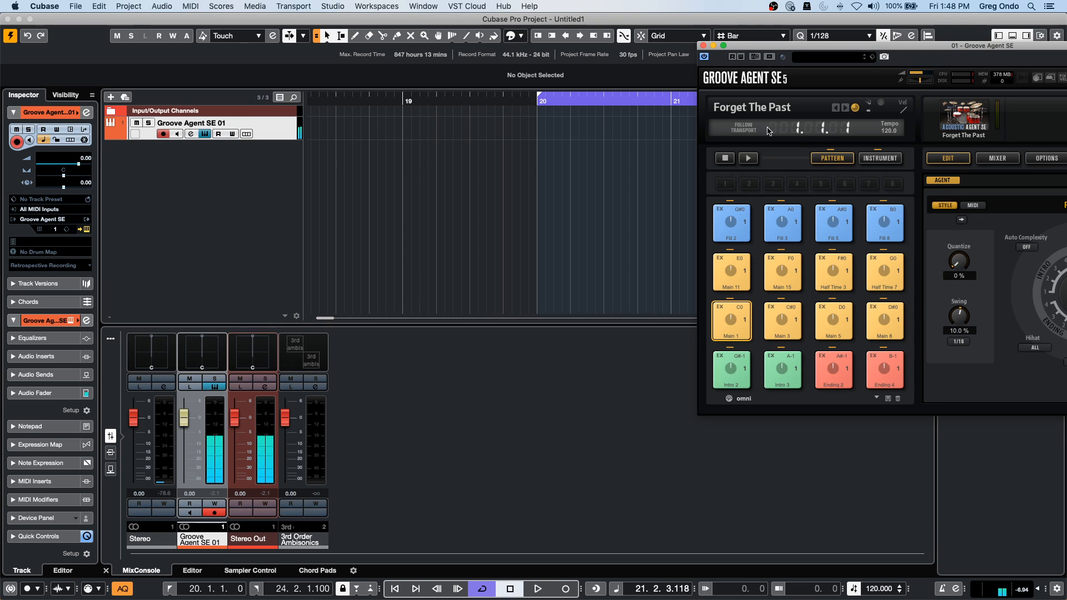
click(750, 134)
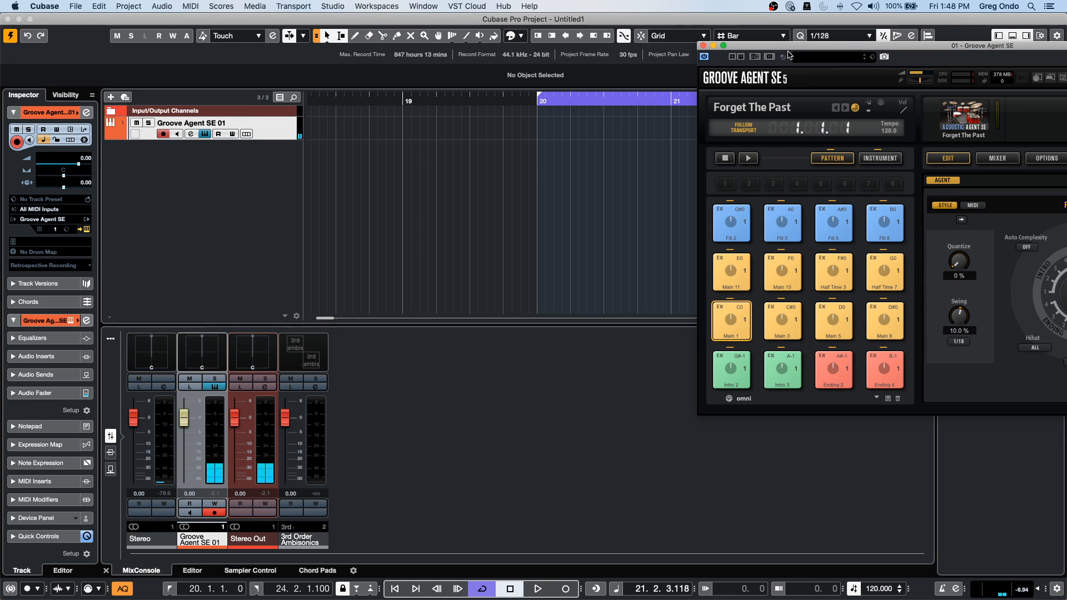
drag(793, 48, 532, 20)
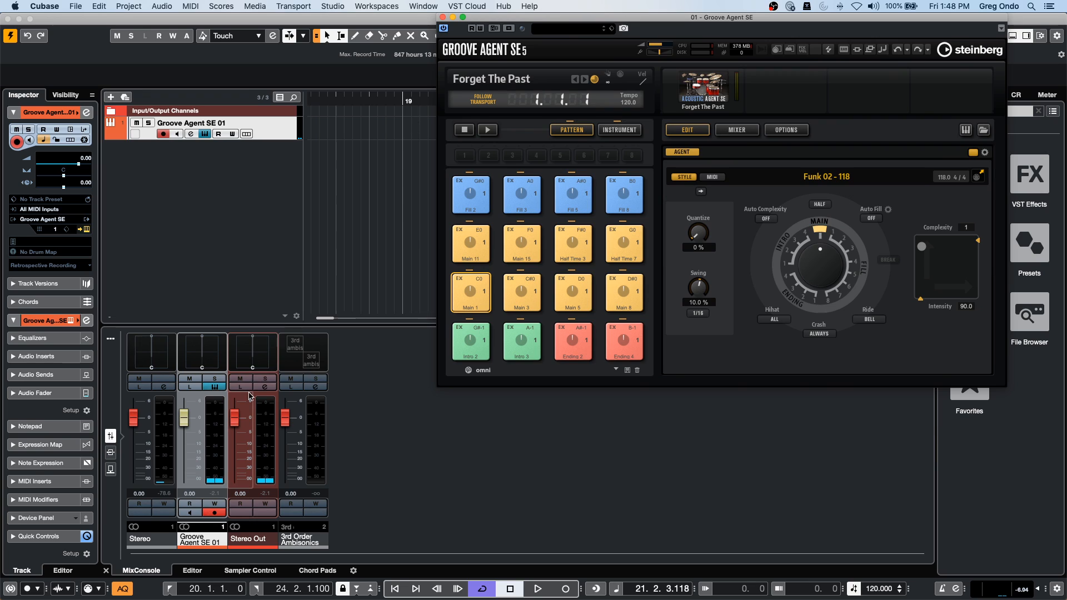
key(space)
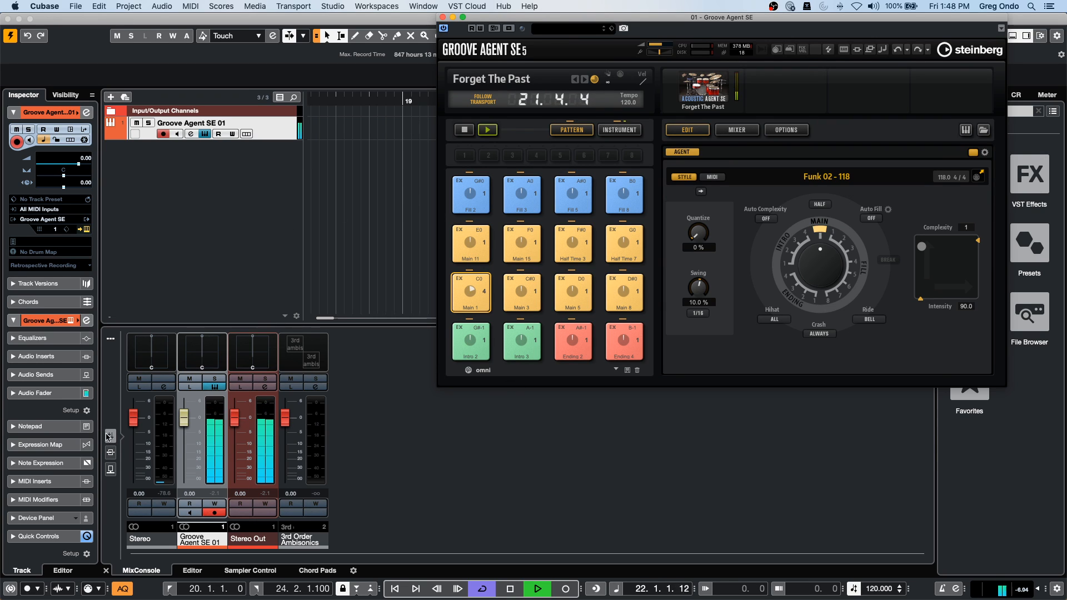
key(space)
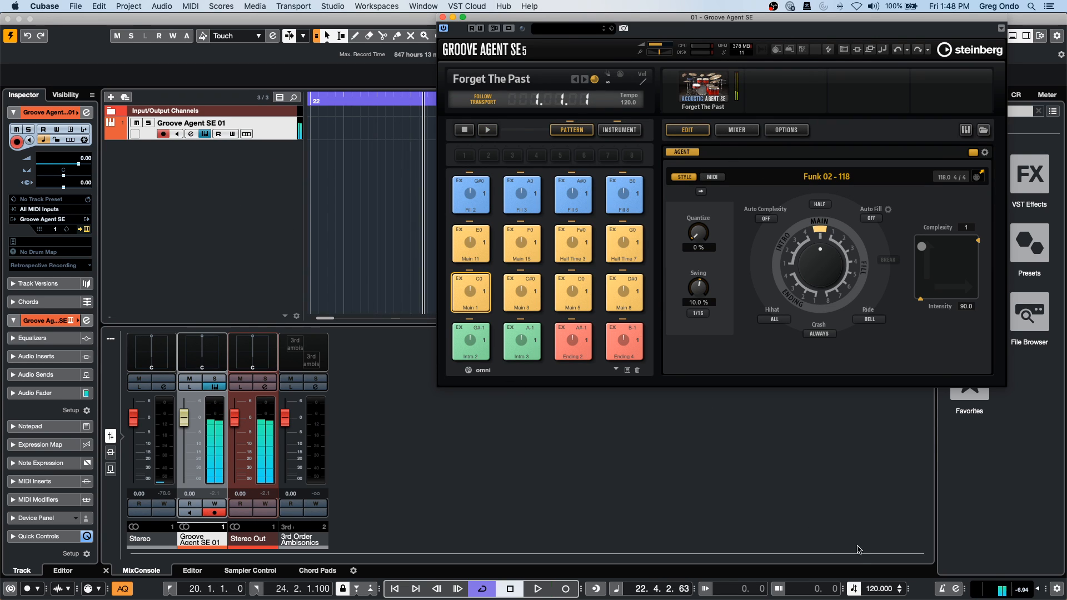
Set the project tempo to 108 BPM and briefly play the drum pattern at that tempo.
click(873, 590)
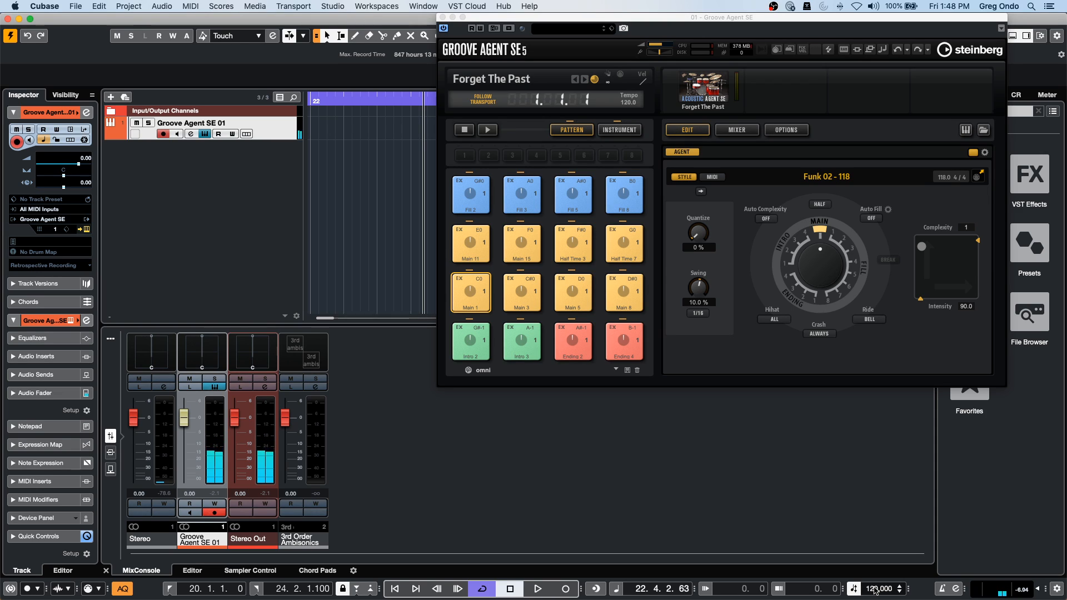
double_click(874, 590)
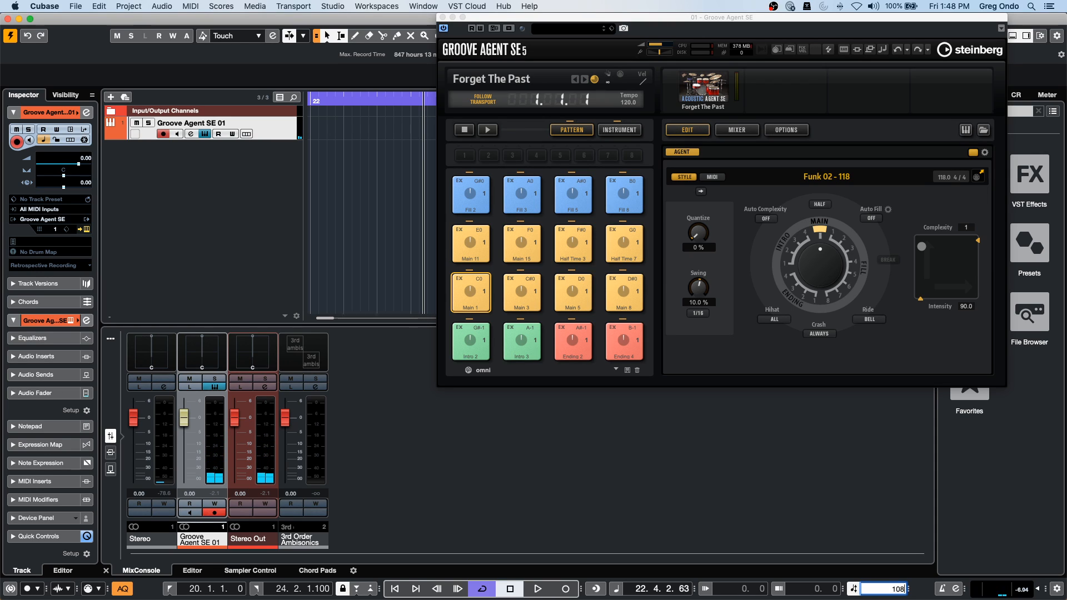
key(Return)
key(space)
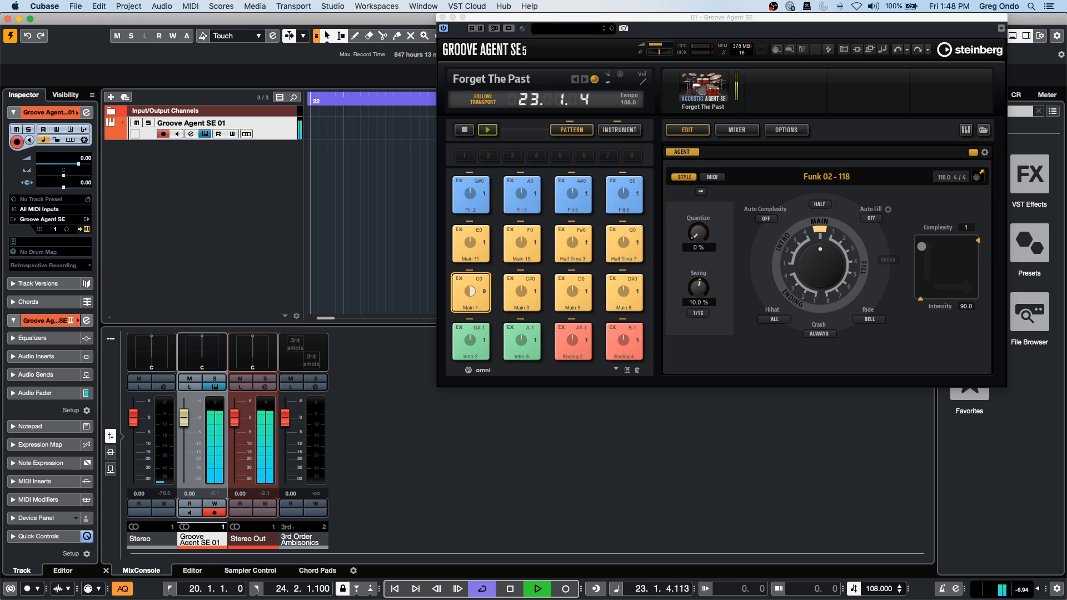
key(space)
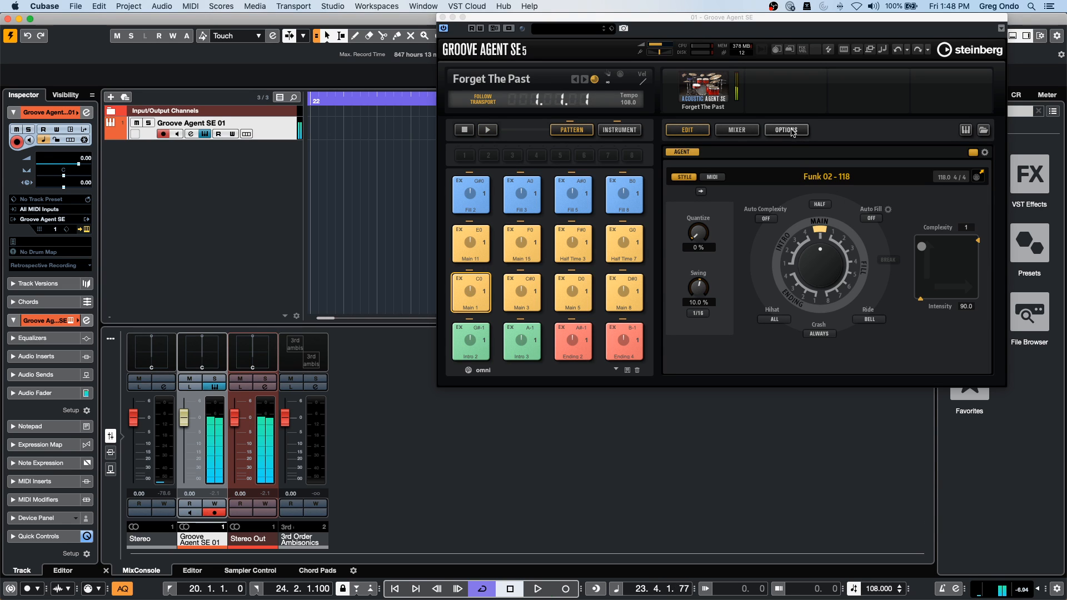
In Groove Agent SE's agent mixer, route Kick to Out 2, Snare to Out 3 and Hihat to Out 4.
click(747, 131)
click(747, 130)
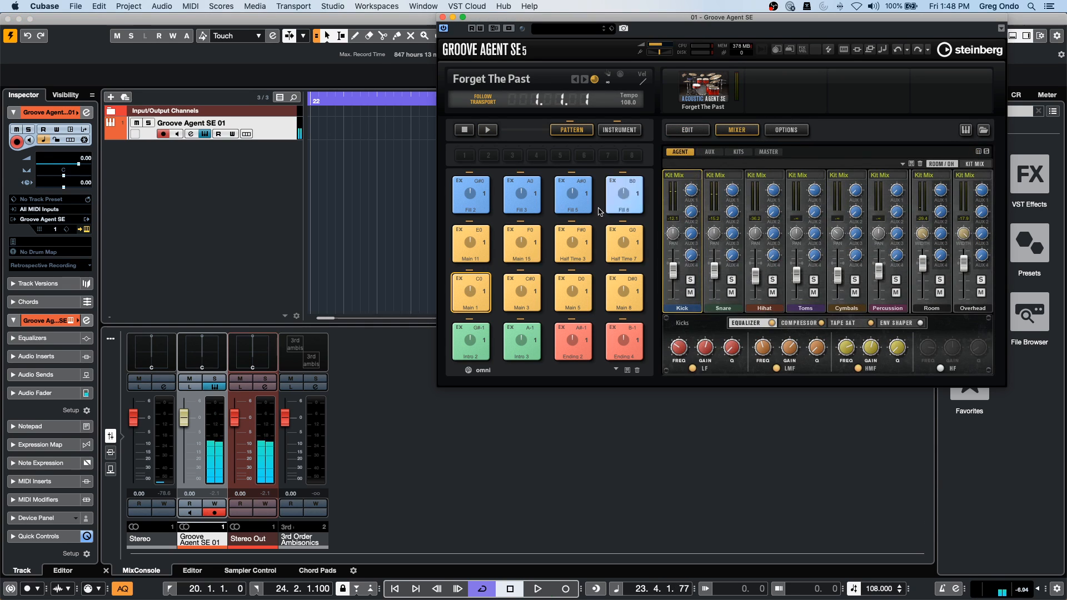
click(680, 177)
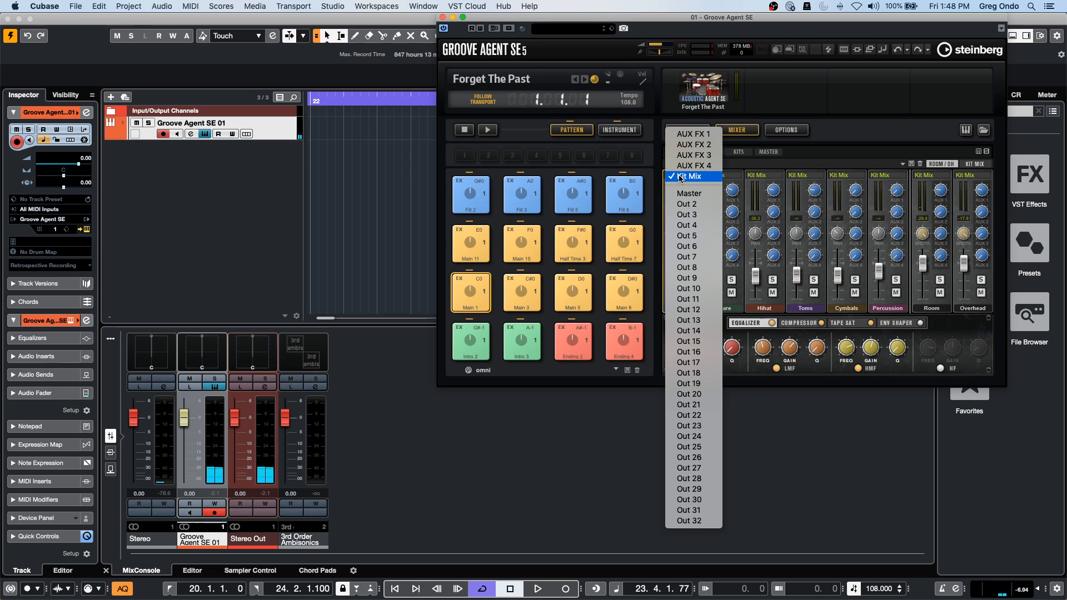
click(695, 205)
click(724, 176)
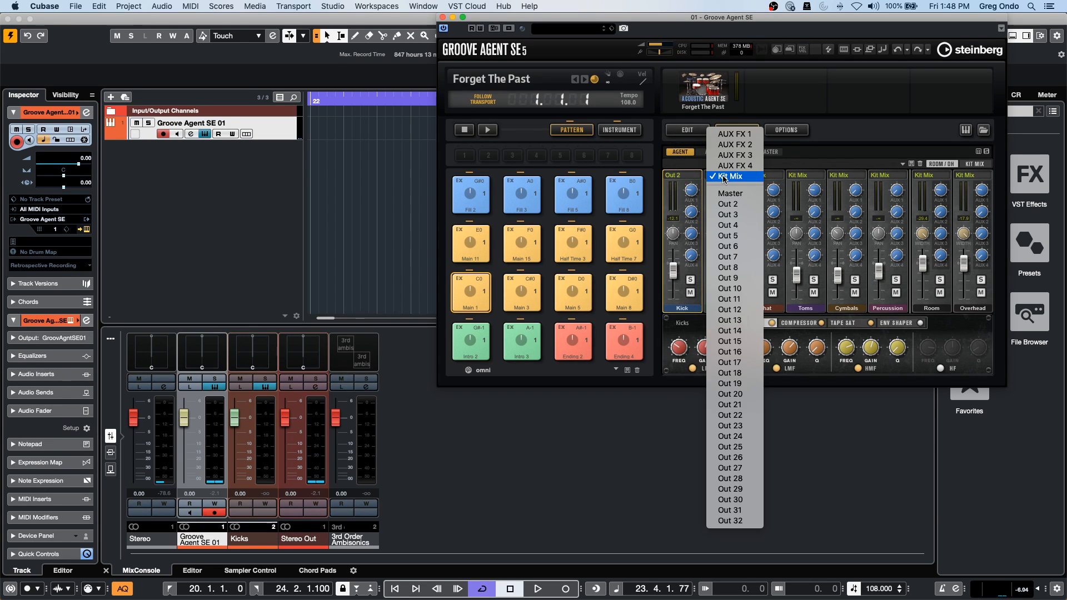
click(743, 215)
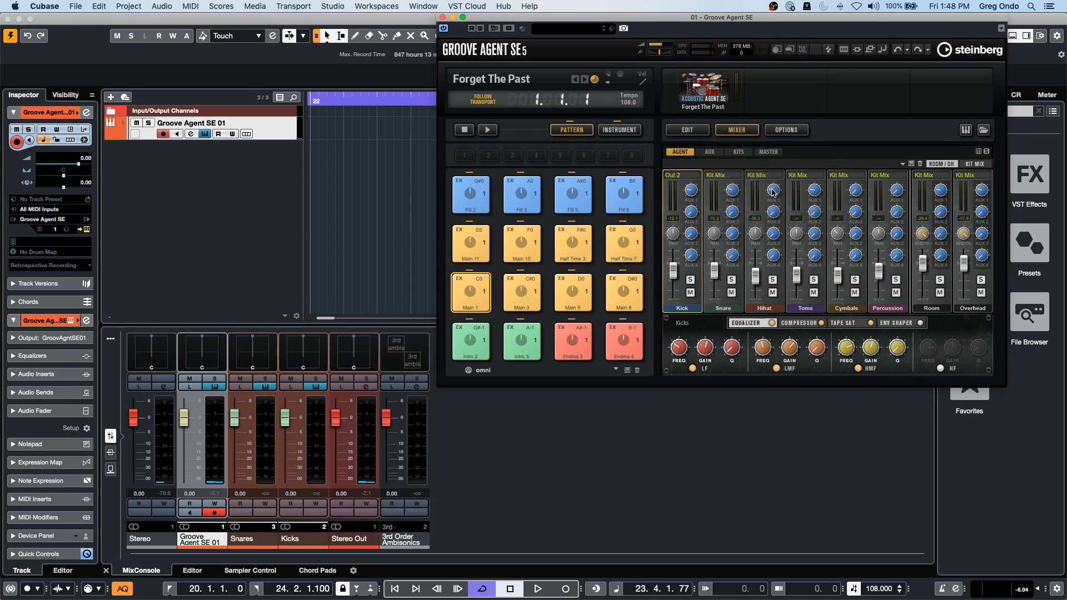
click(767, 176)
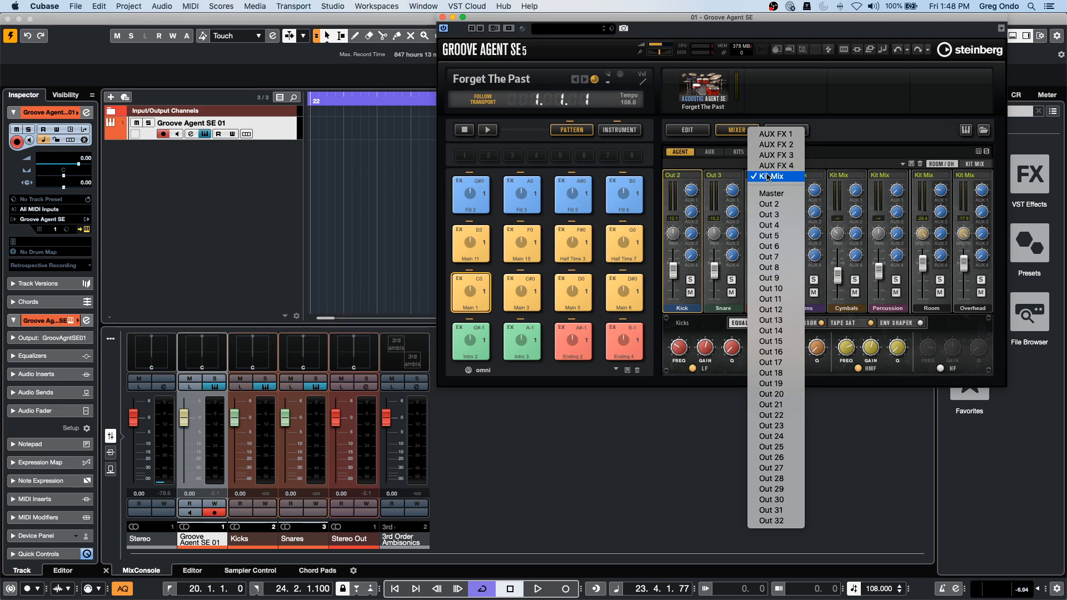
click(789, 226)
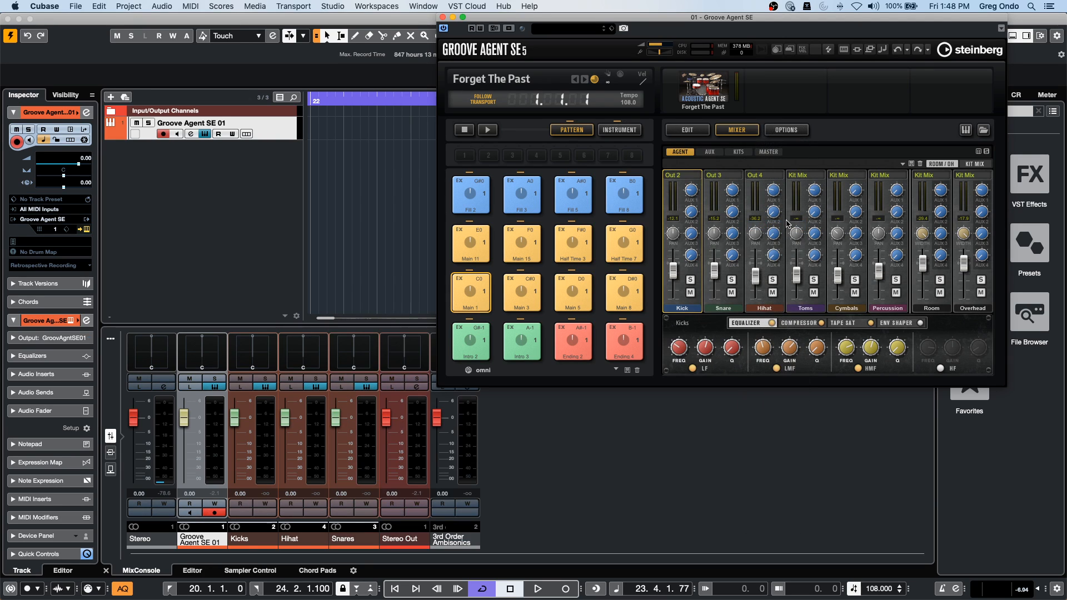
Route Overhead to Out 5 and Room to Out 6, and briefly play the pattern through the separate outputs.
click(967, 176)
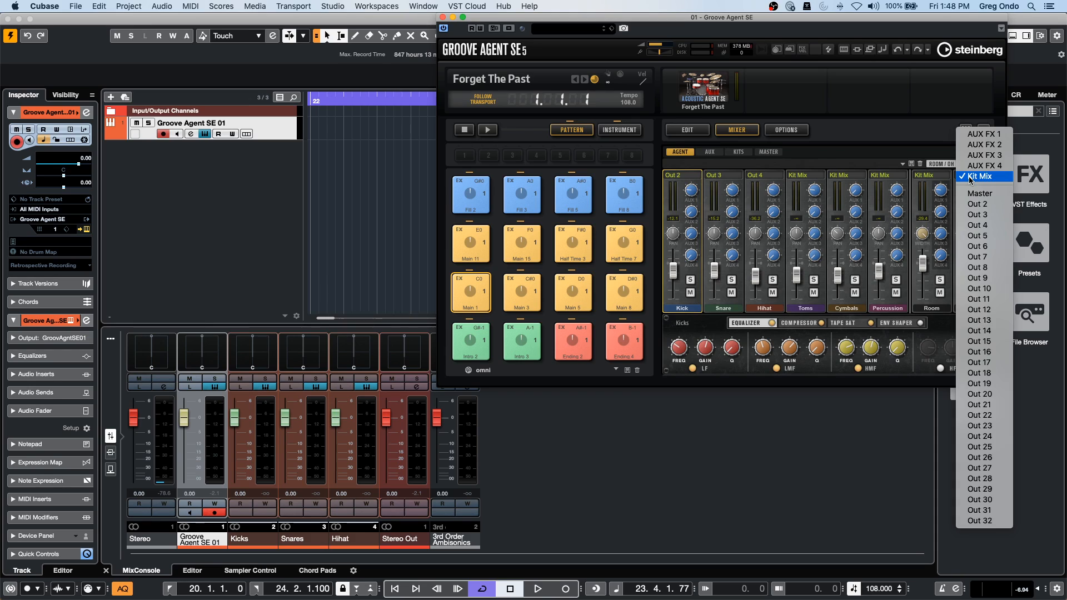
click(974, 246)
click(939, 177)
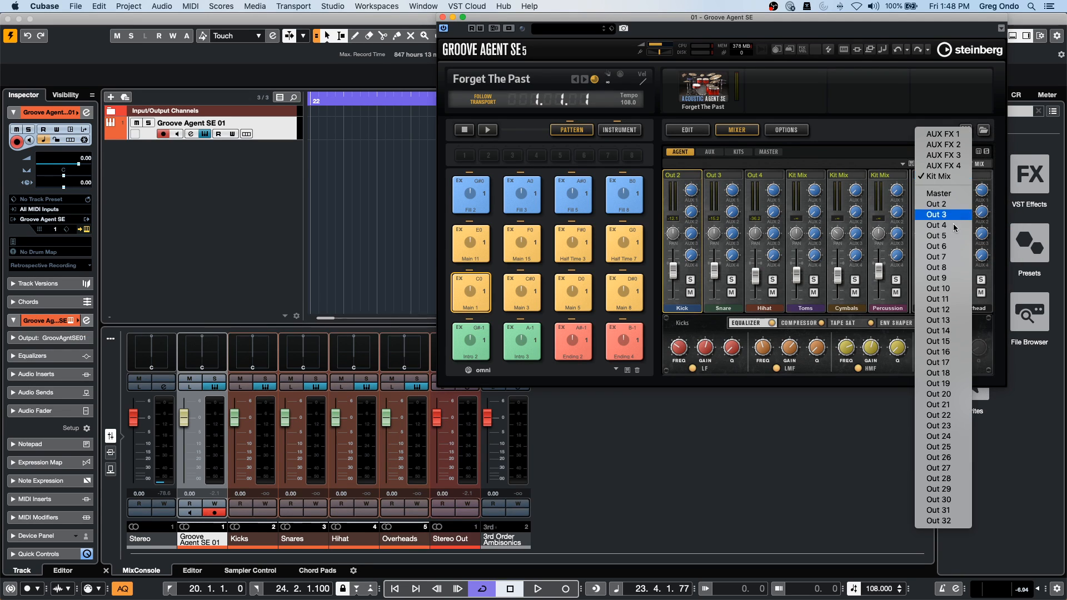
click(962, 248)
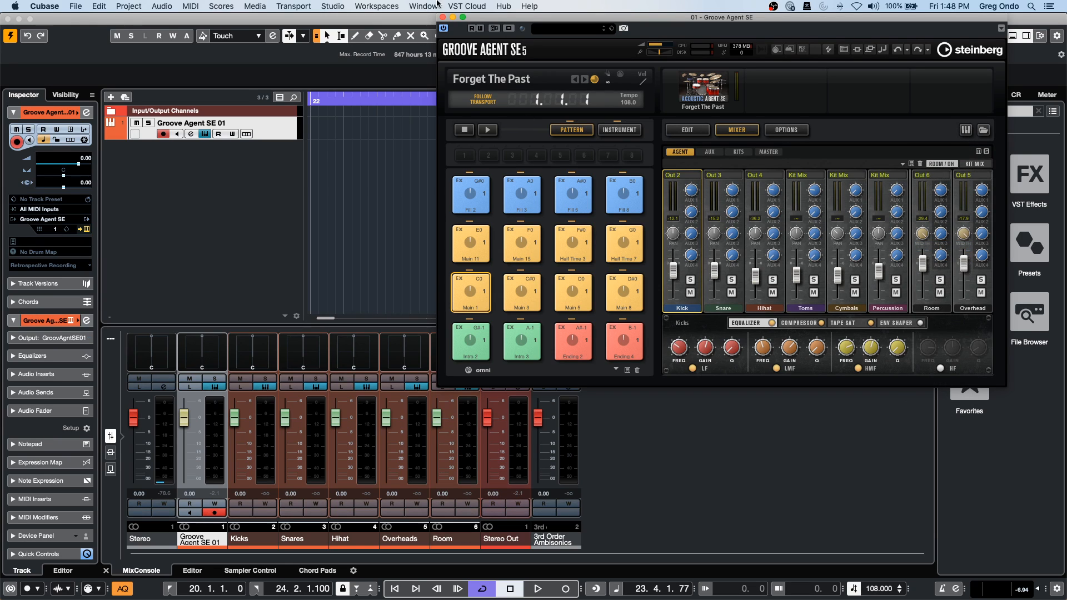
key(space)
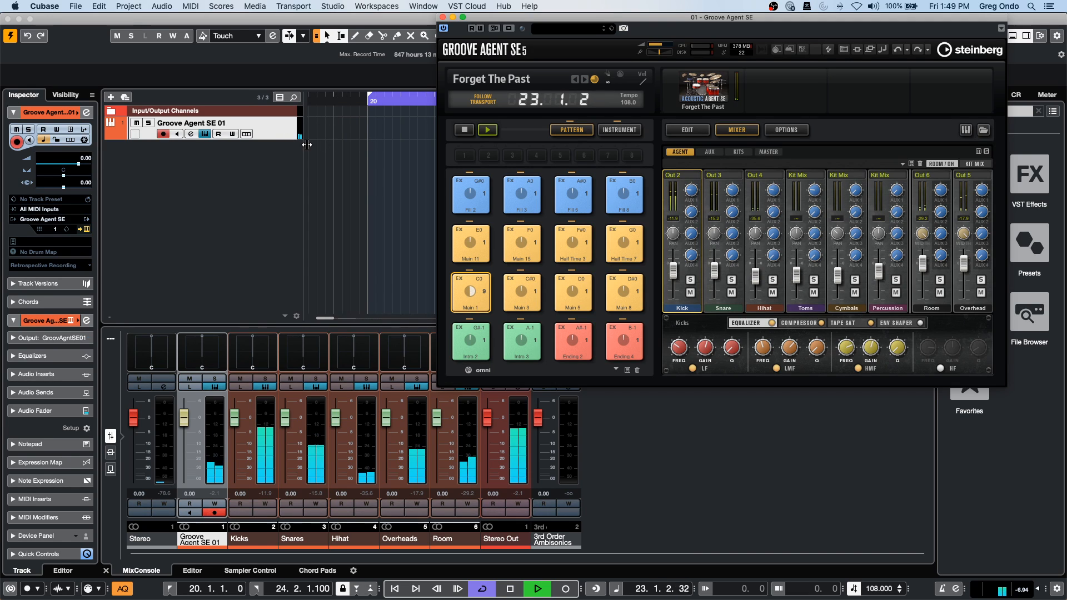
key(space)
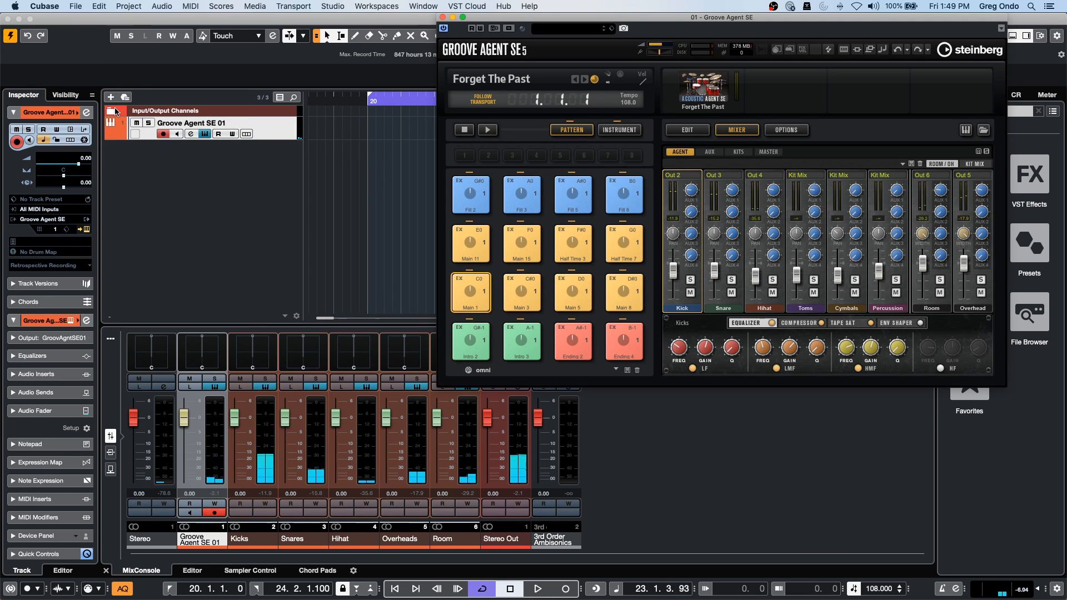
Expand the Input/Output Channels folder, select the Kicks mixer channel, and close the Groove Agent SE window.
click(109, 111)
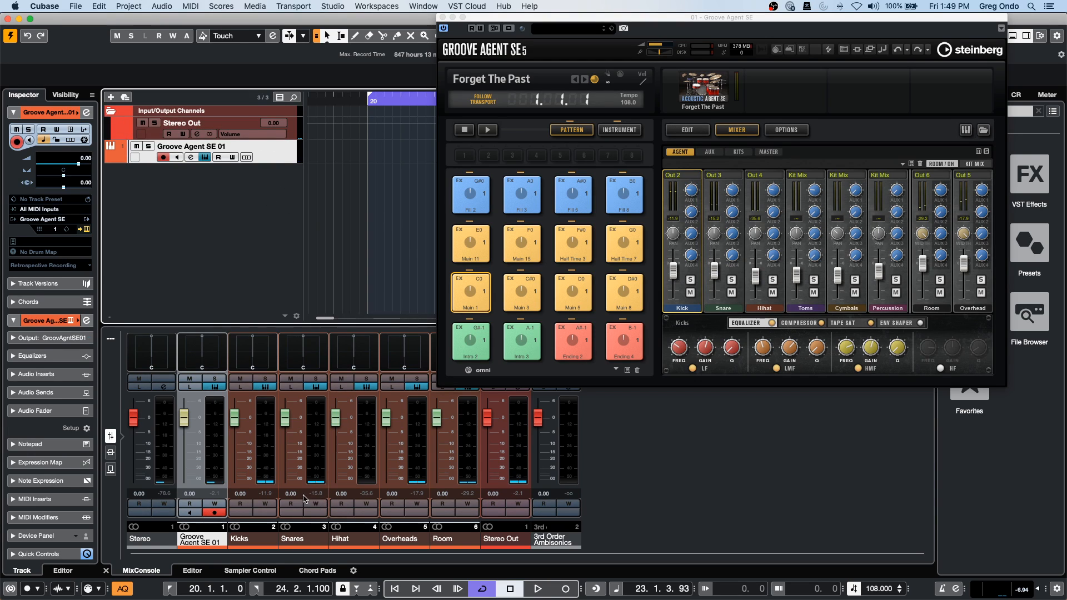
click(263, 454)
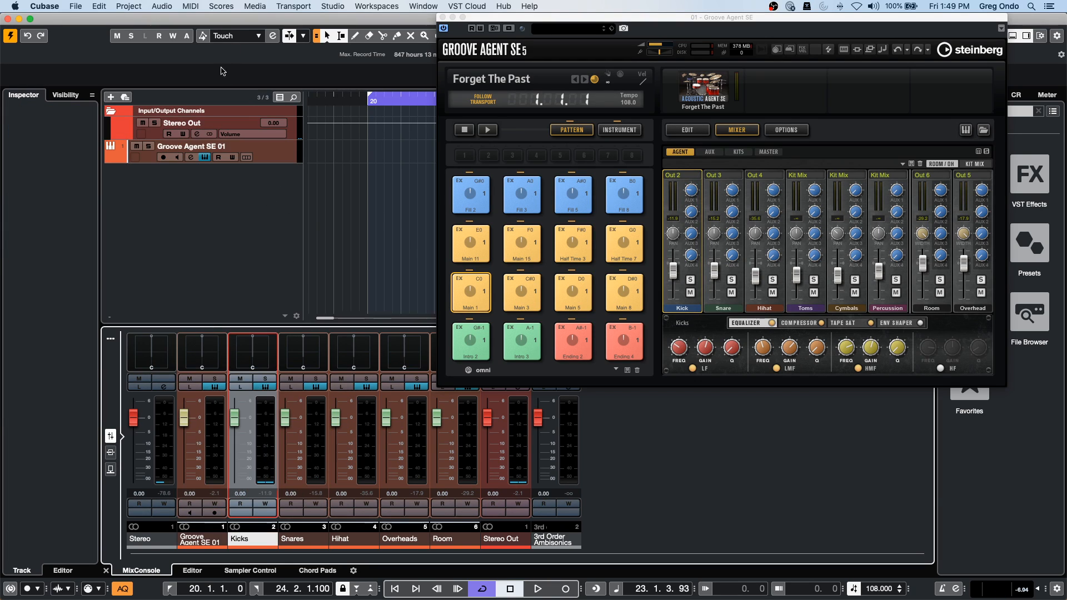
click(228, 204)
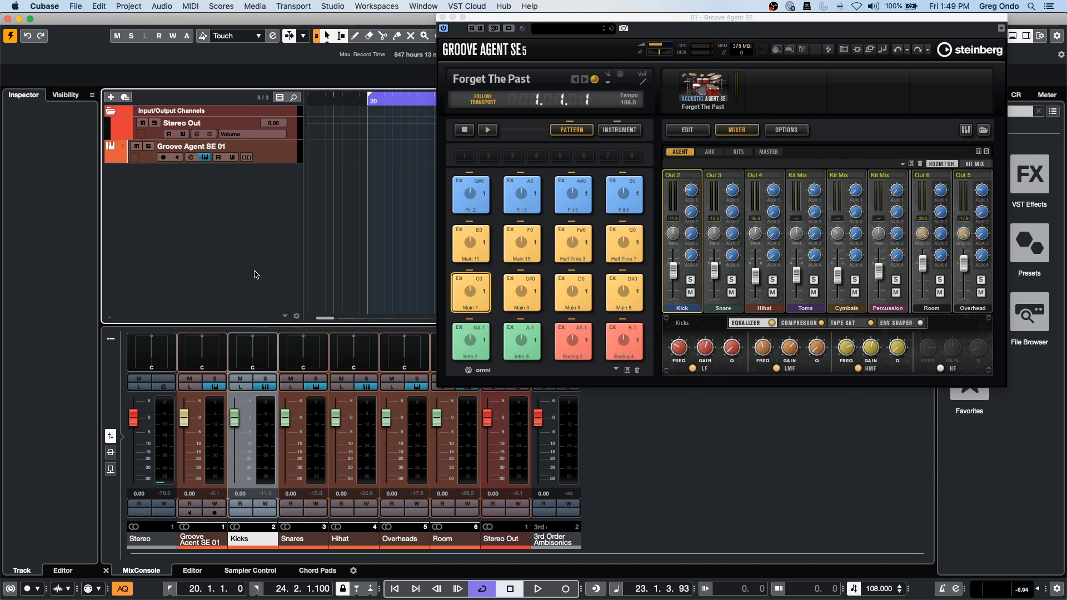
click(443, 18)
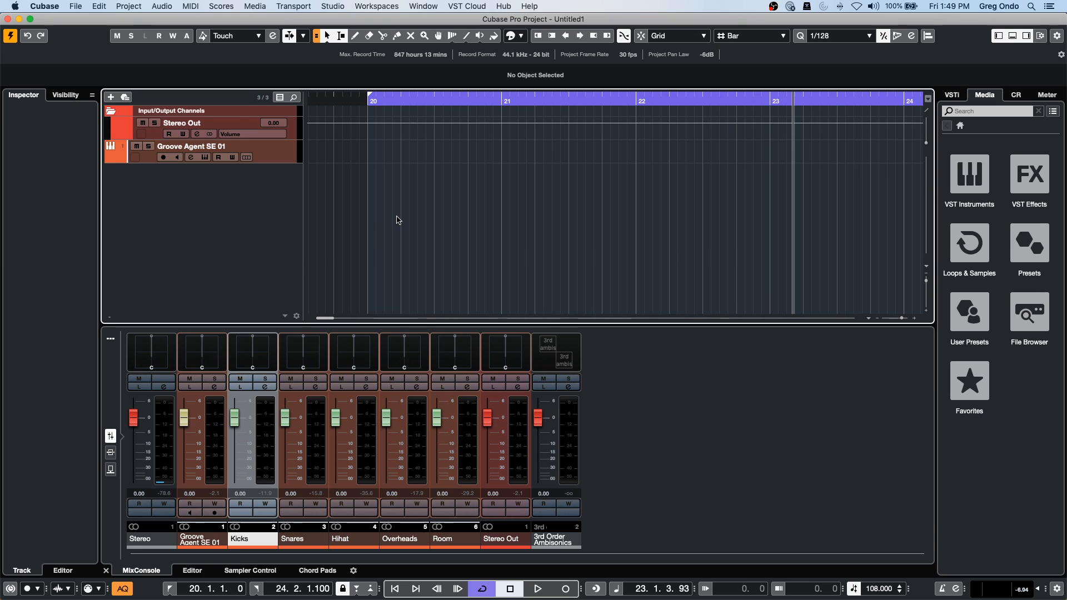
Remove the 3rd Order Ambisonics Out bus from the audio output connections and open the full MixConsole.
key(F4)
click(606, 373)
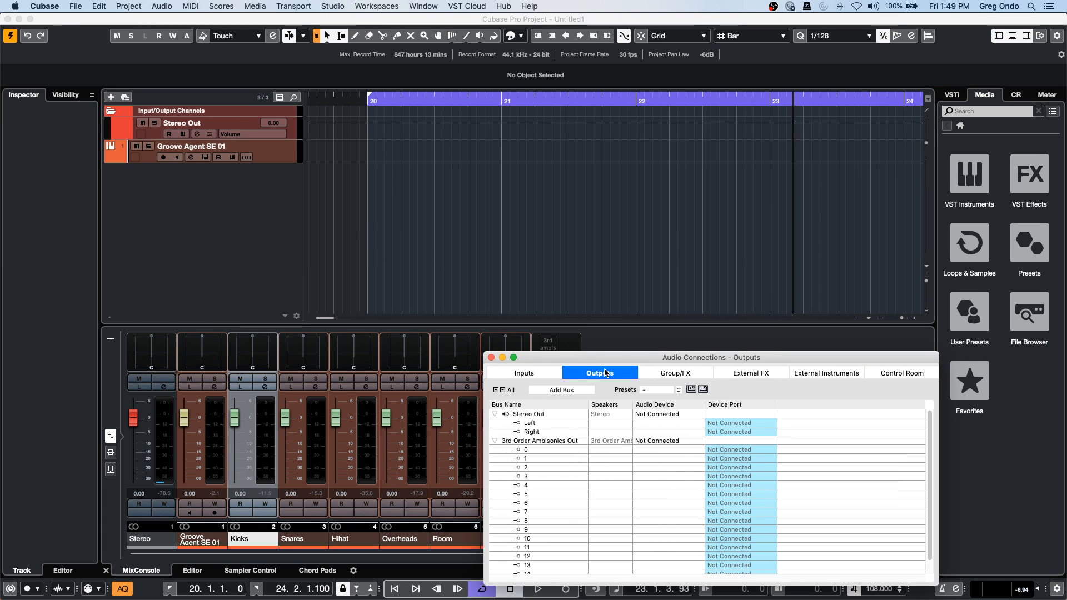
right_click(540, 441)
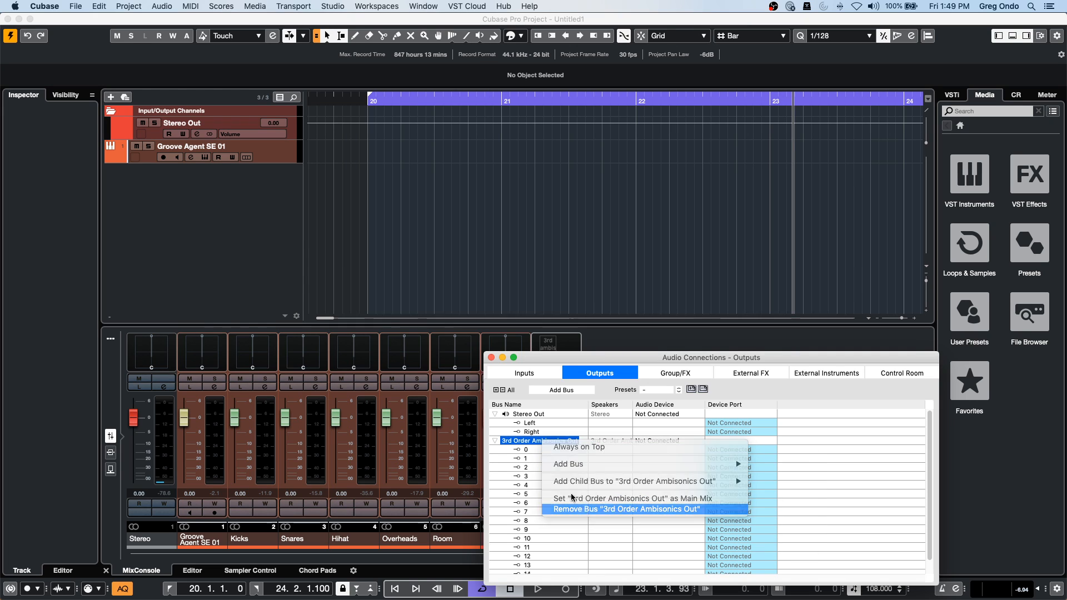
click(582, 508)
click(491, 357)
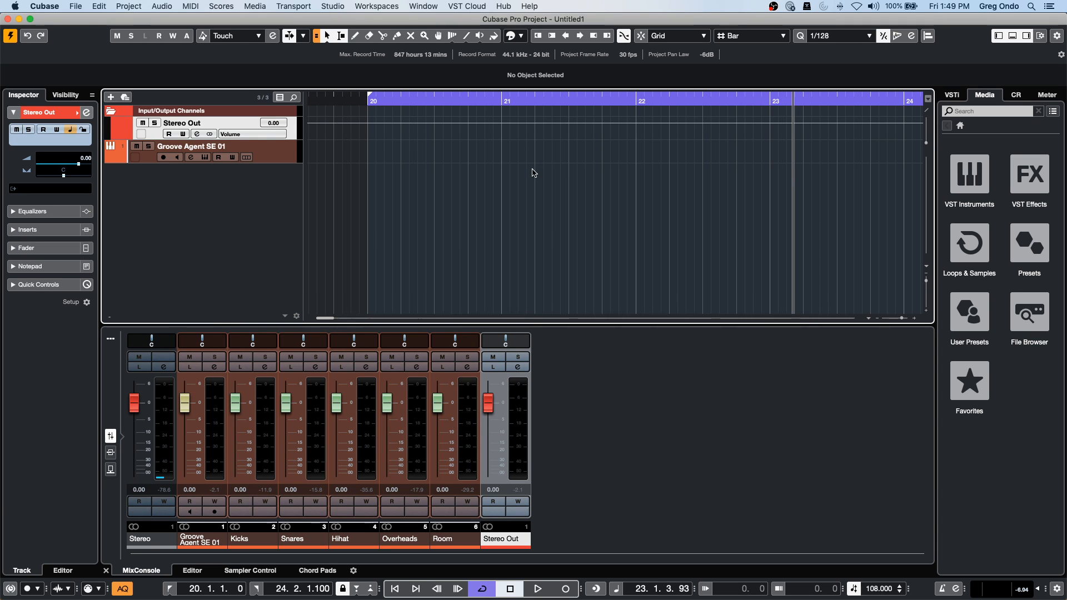
key(F3)
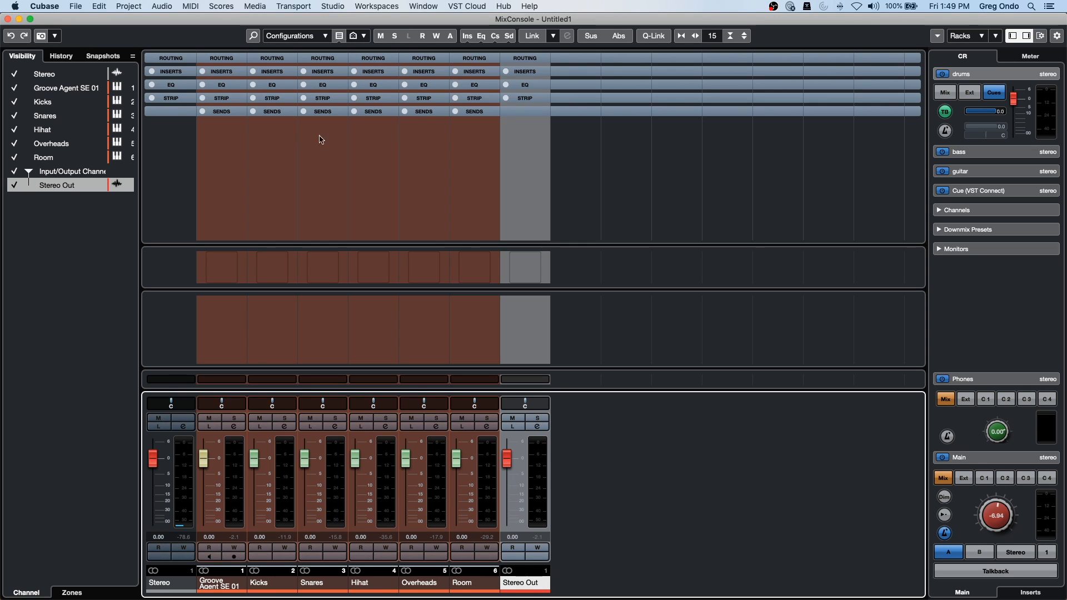
right_click(545, 472)
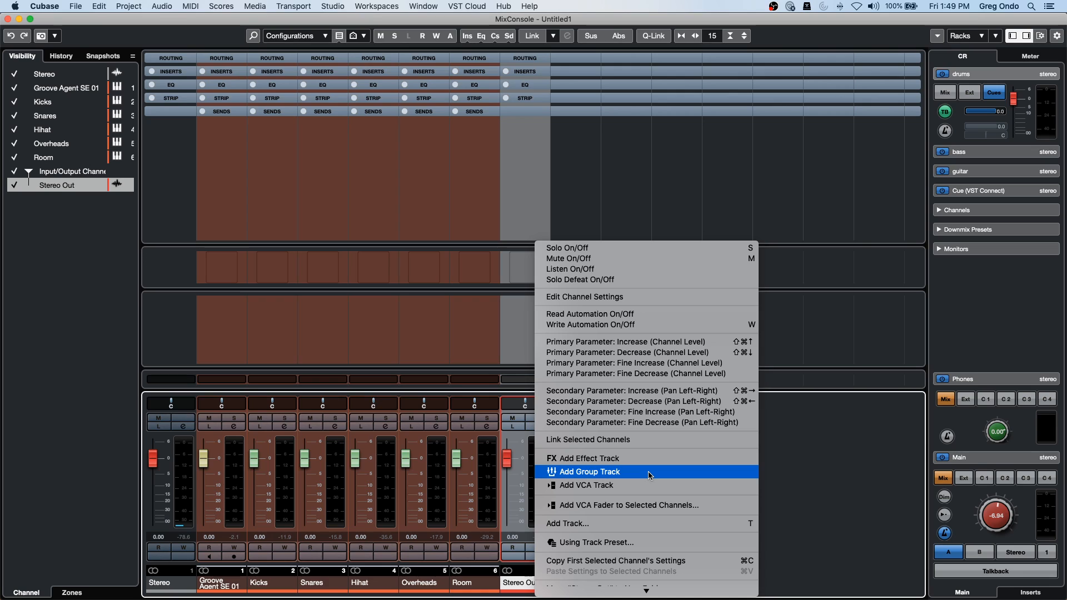
click(236, 449)
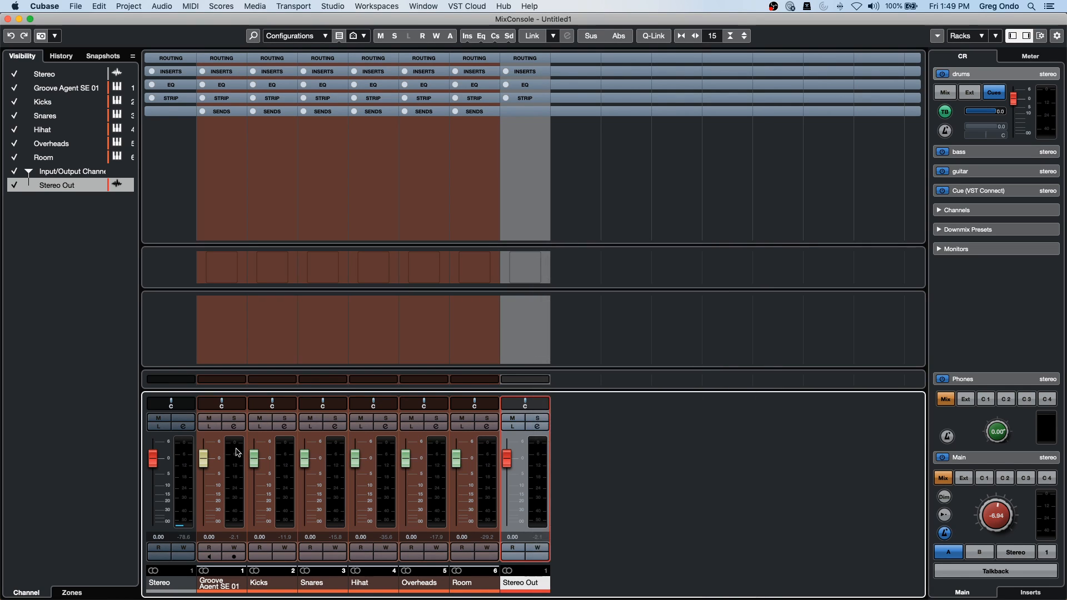
click(237, 451)
right_click(237, 450)
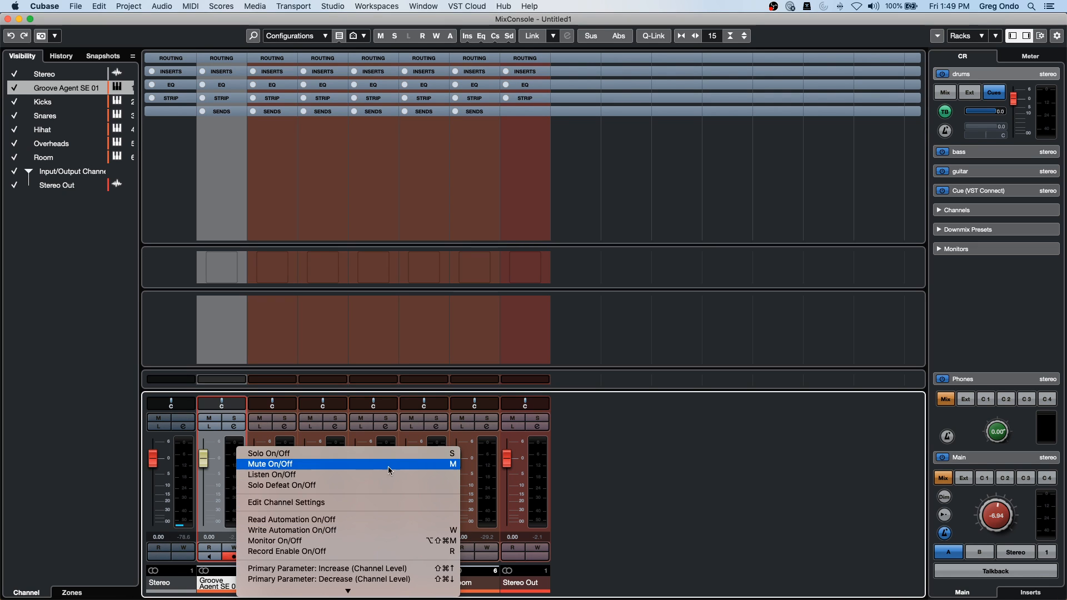
mouse_move(358, 599)
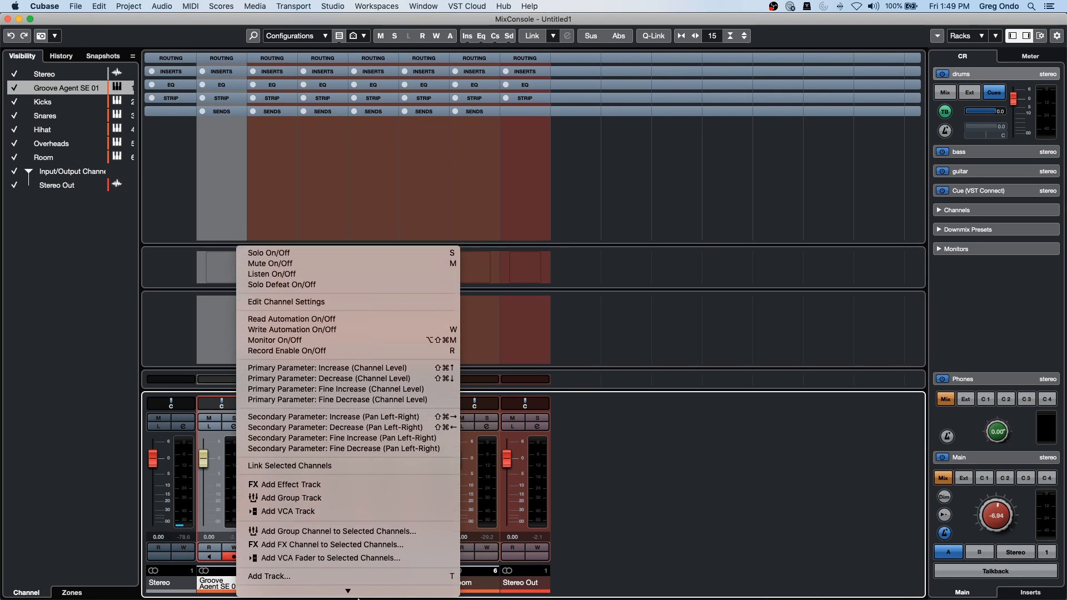
Close the MixConsole window and add a stereo group channel to the selected Groove Agent SE 01 channel, output to Stereo Out.
click(8, 20)
click(8, 19)
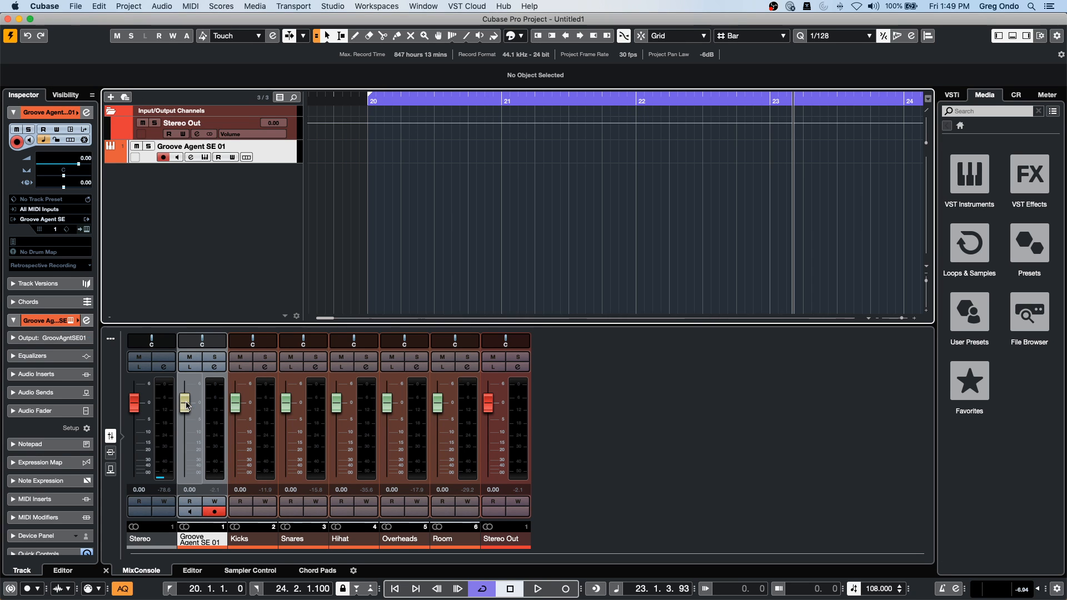
right_click(213, 391)
scroll(389, 389, down, 10)
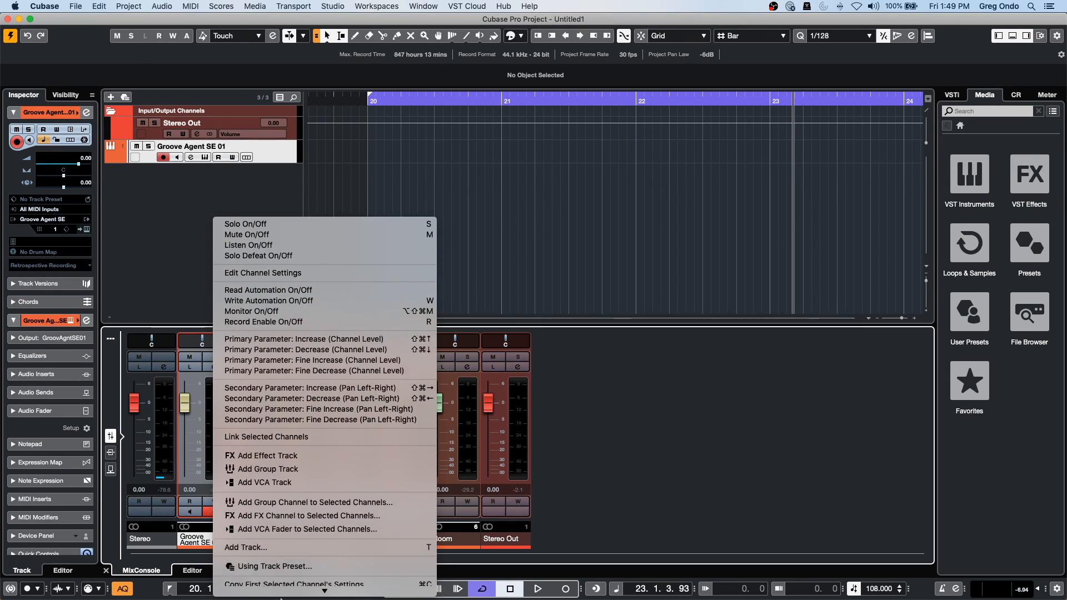
click(393, 429)
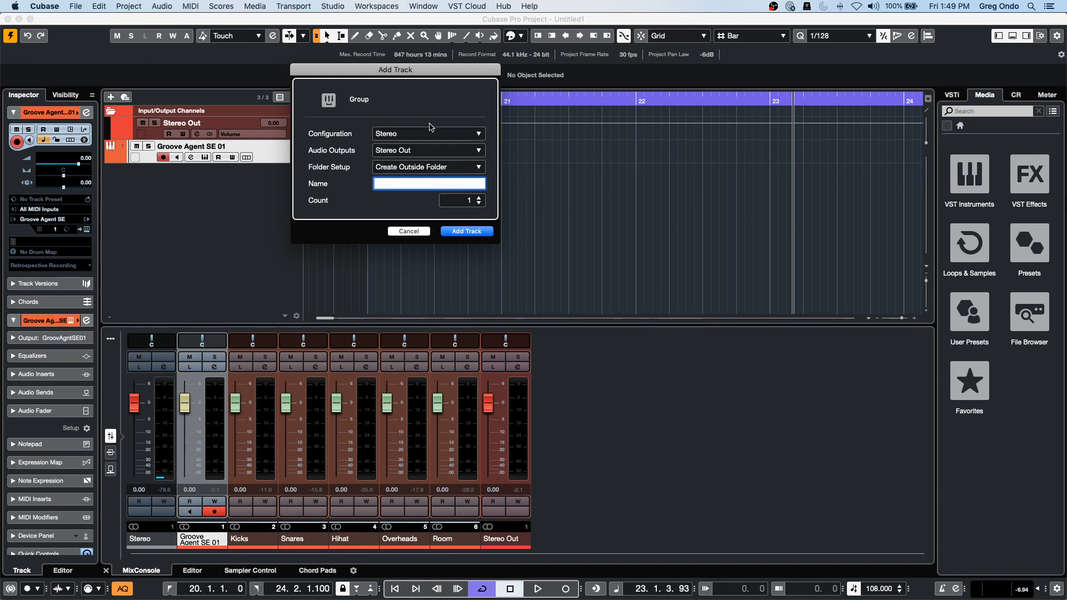
click(467, 231)
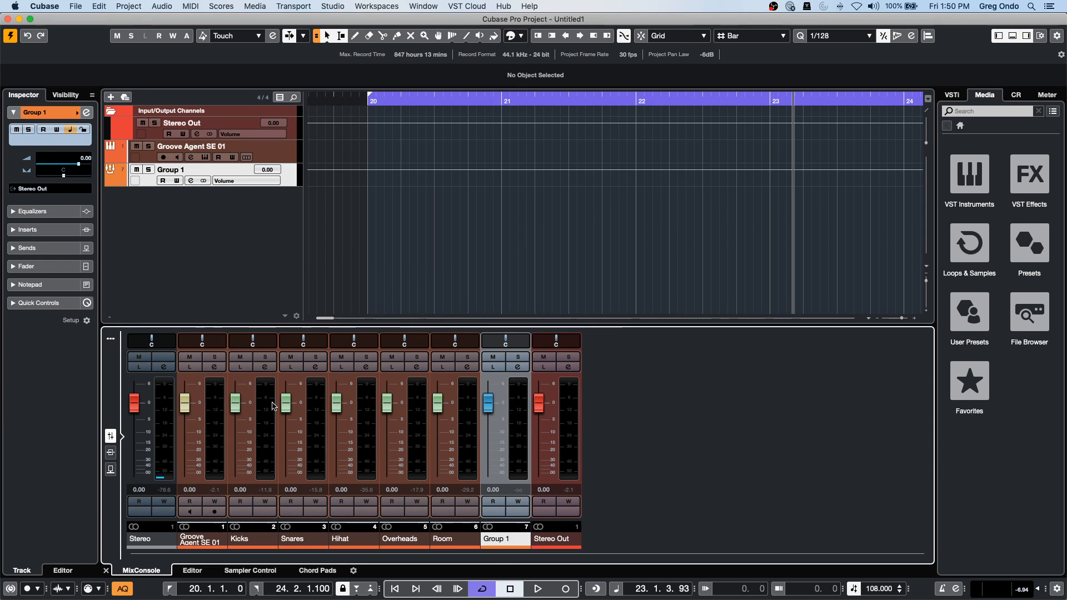
From the Kicks channel, add another stereo group channel to the selected channels.
right_click(274, 406)
scroll(378, 523, down, 5)
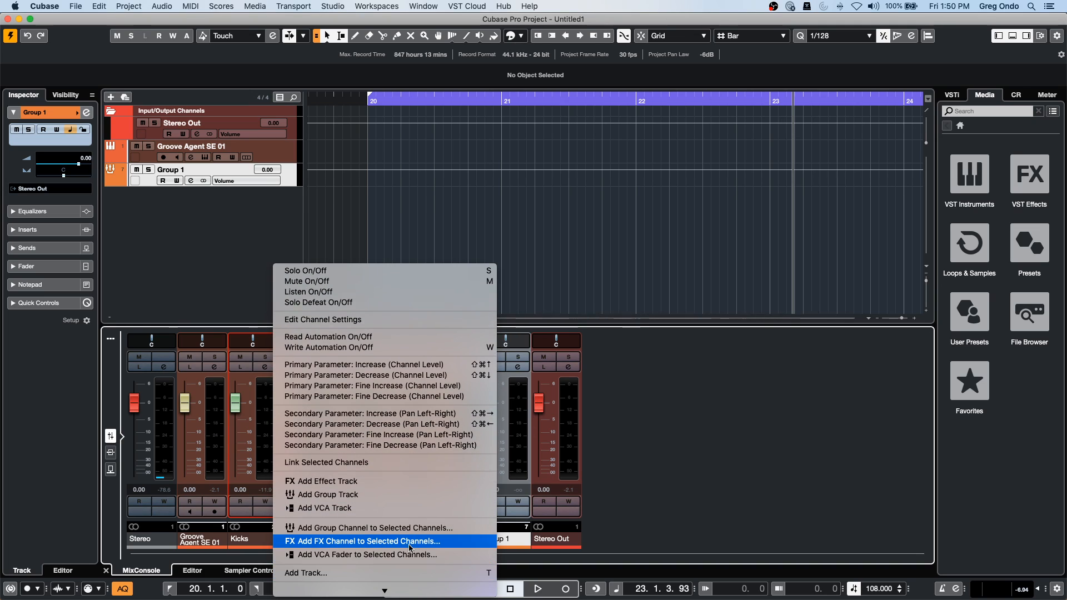
click(440, 529)
click(465, 231)
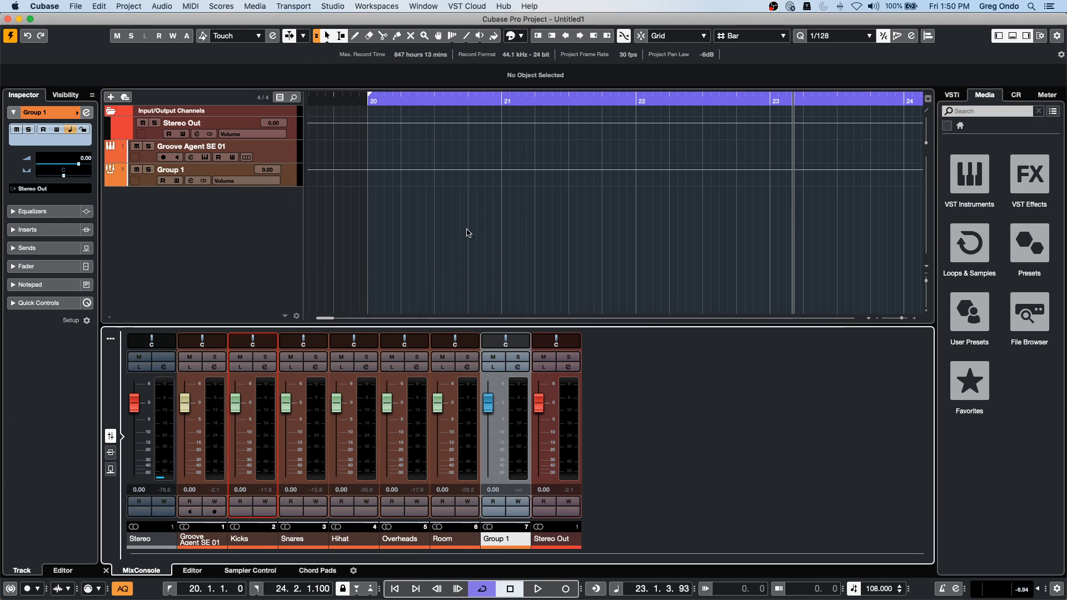
Select the Snares channel and add a stereo group channel to it, created outside the folder and output to Stereo Out.
click(317, 419)
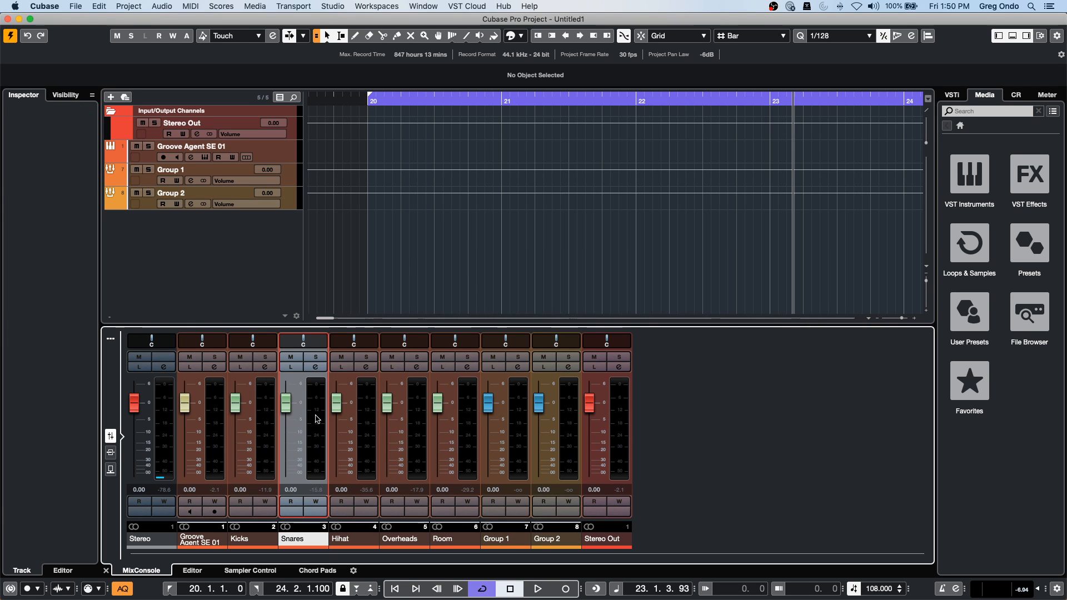
right_click(317, 414)
mouse_move(414, 595)
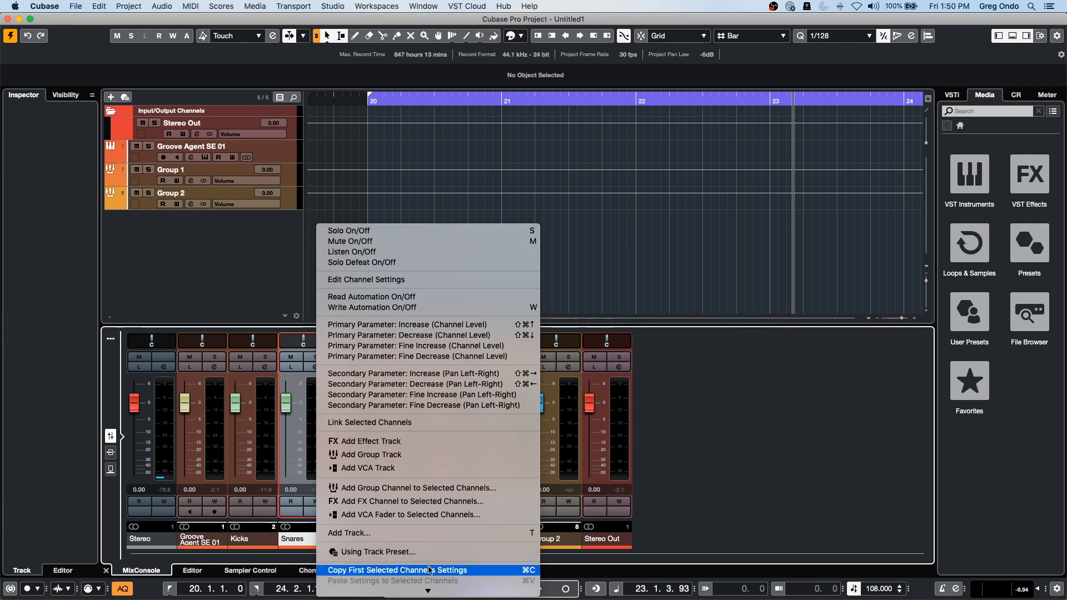
click(505, 493)
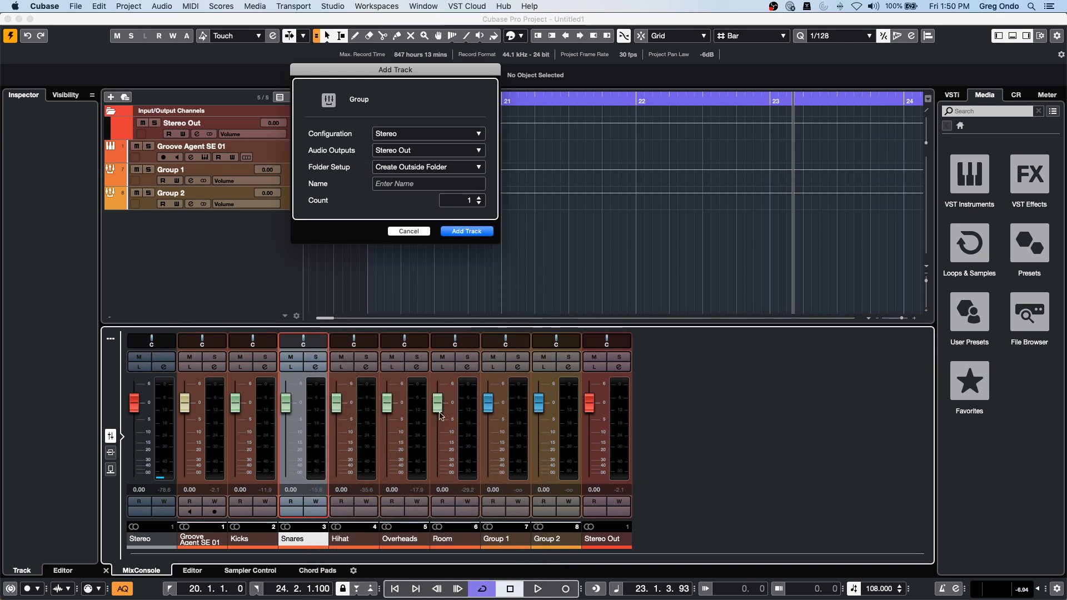
click(464, 231)
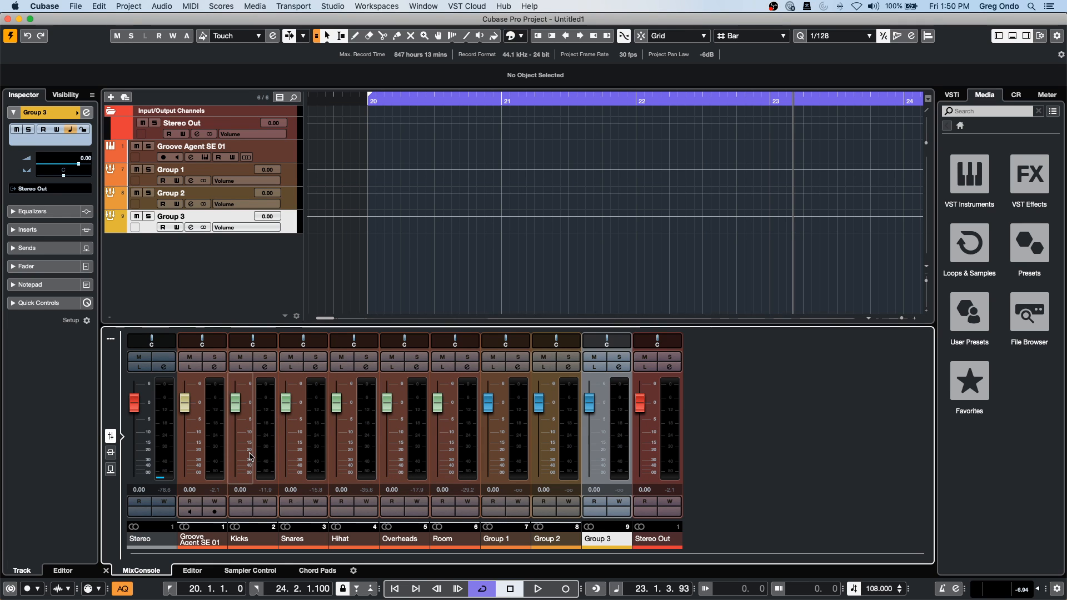
From the Overheads channel, add one stereo group channel to the selected channels, output to Stereo Out.
right_click(417, 436)
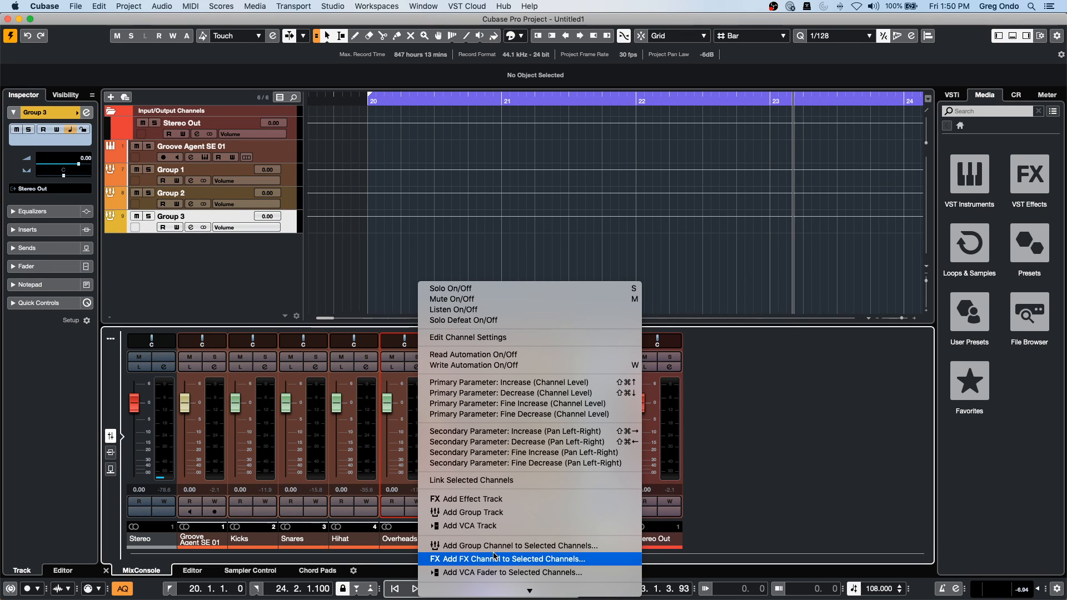
click(534, 550)
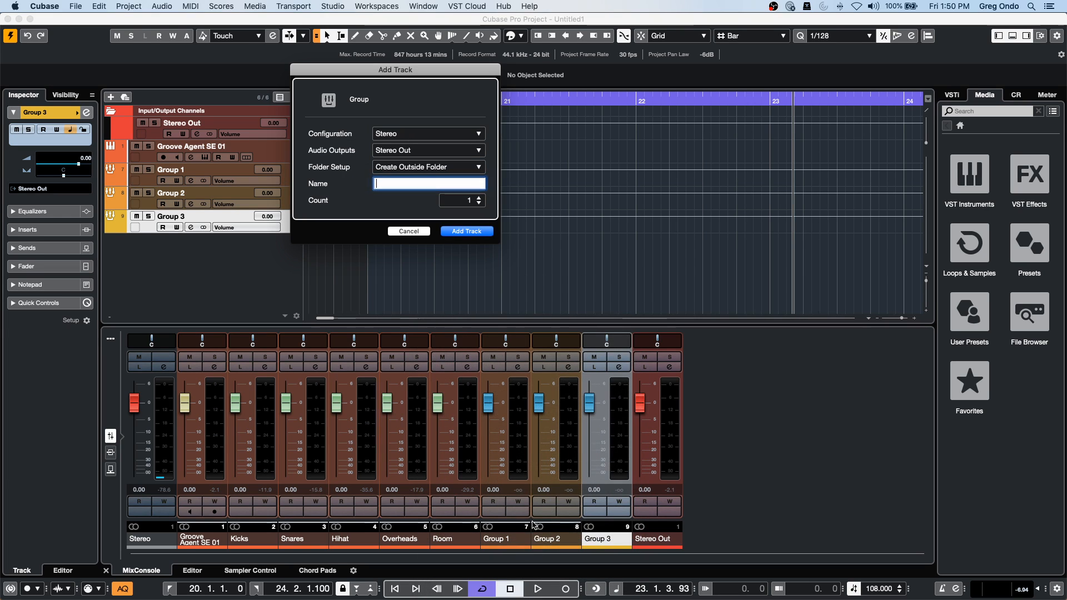
click(467, 231)
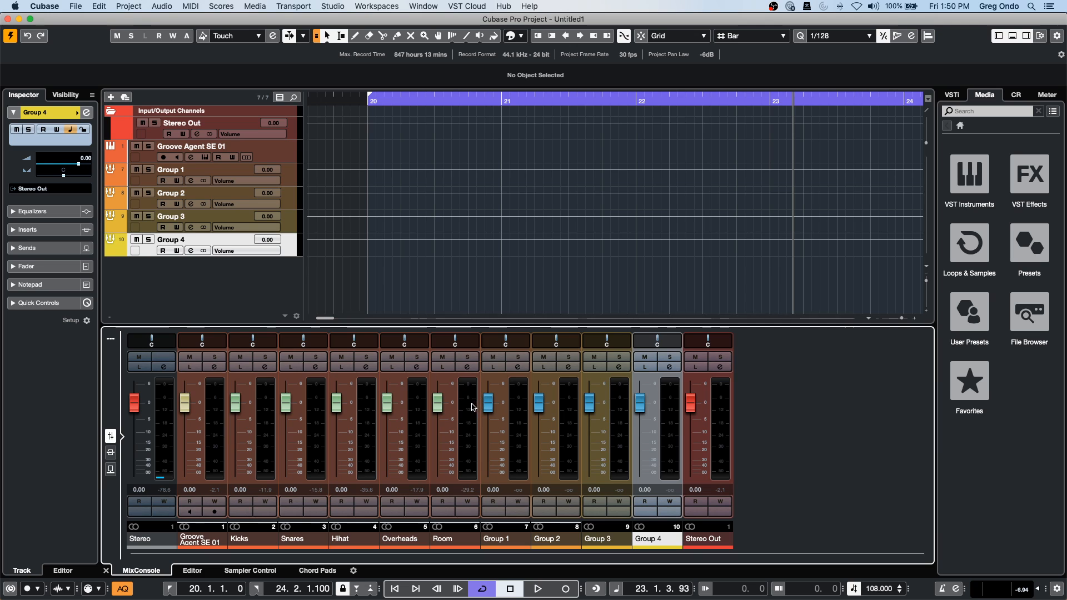
From the Room channel, add one more stereo group channel to the selected channels, output to Stereo Out.
right_click(466, 352)
mouse_move(508, 597)
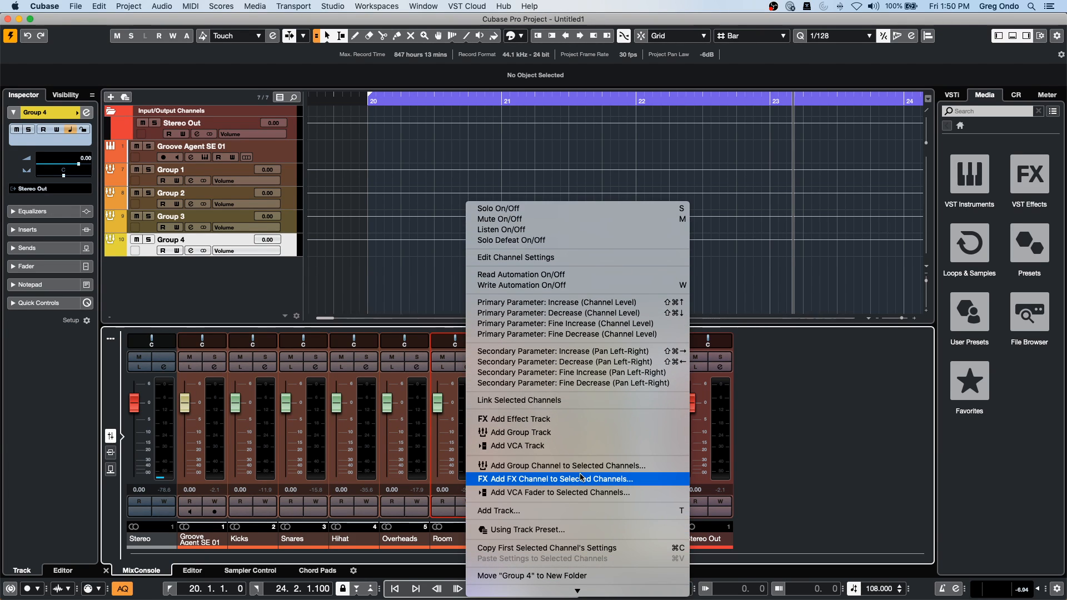
click(581, 465)
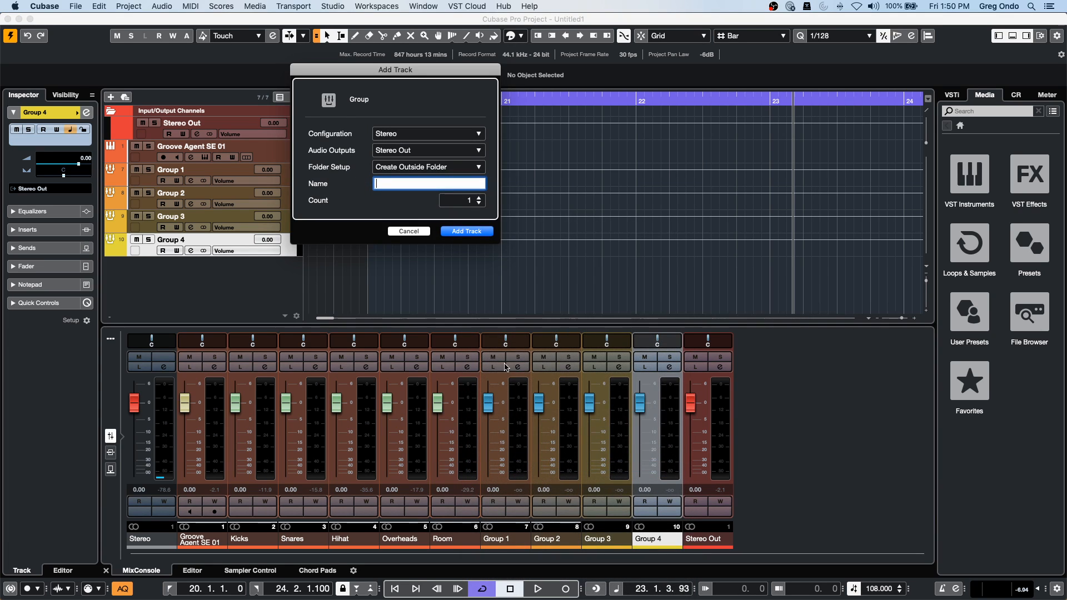
click(467, 232)
Play the looped section, solo Group 1 briefly to check the group routing, unsolo it and stop playback.
key(space)
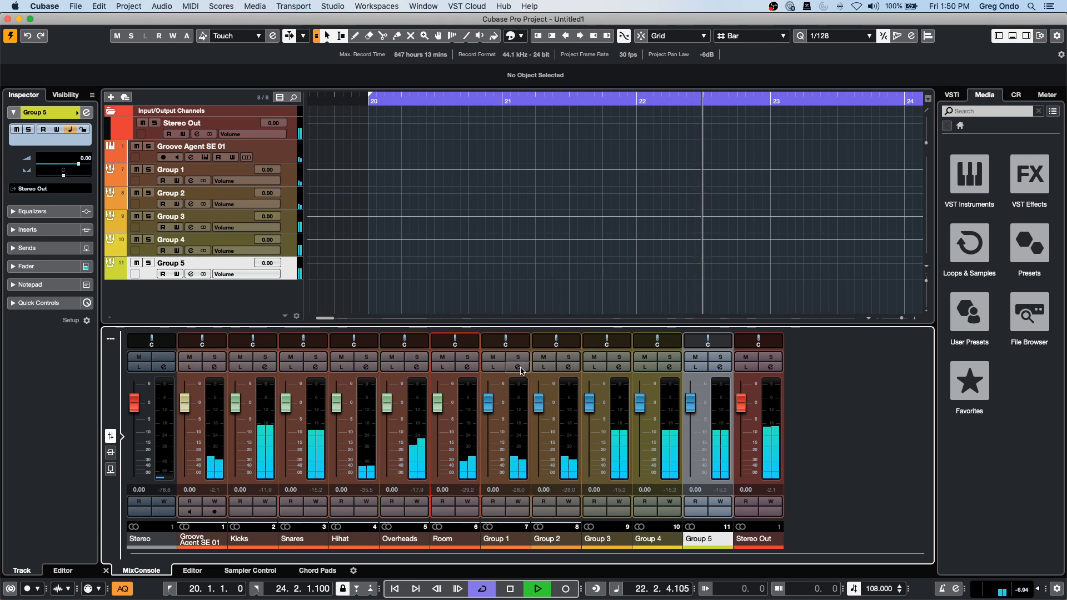
click(519, 358)
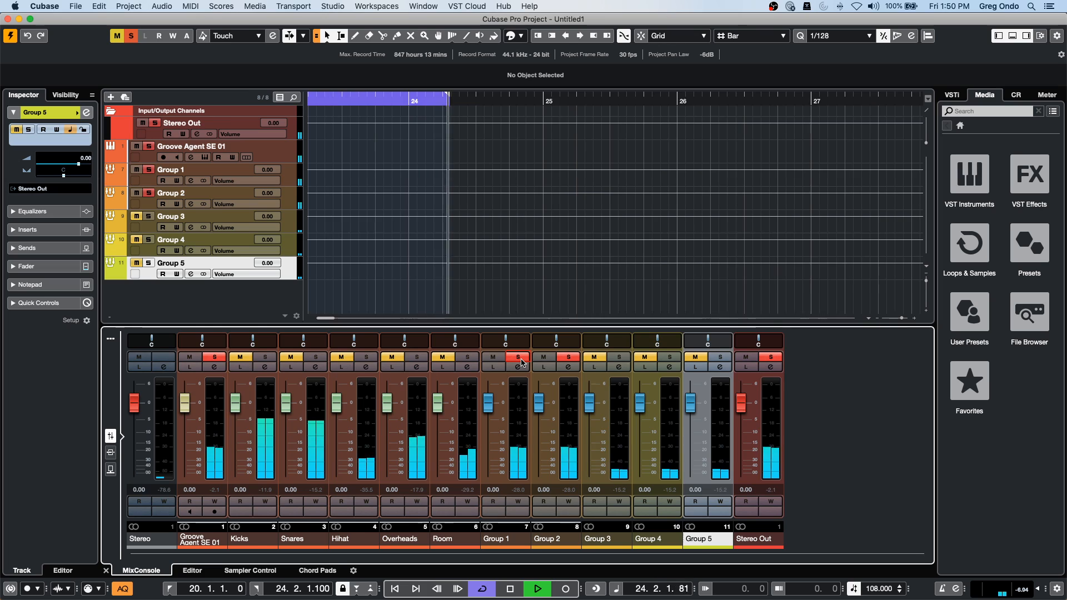
click(519, 358)
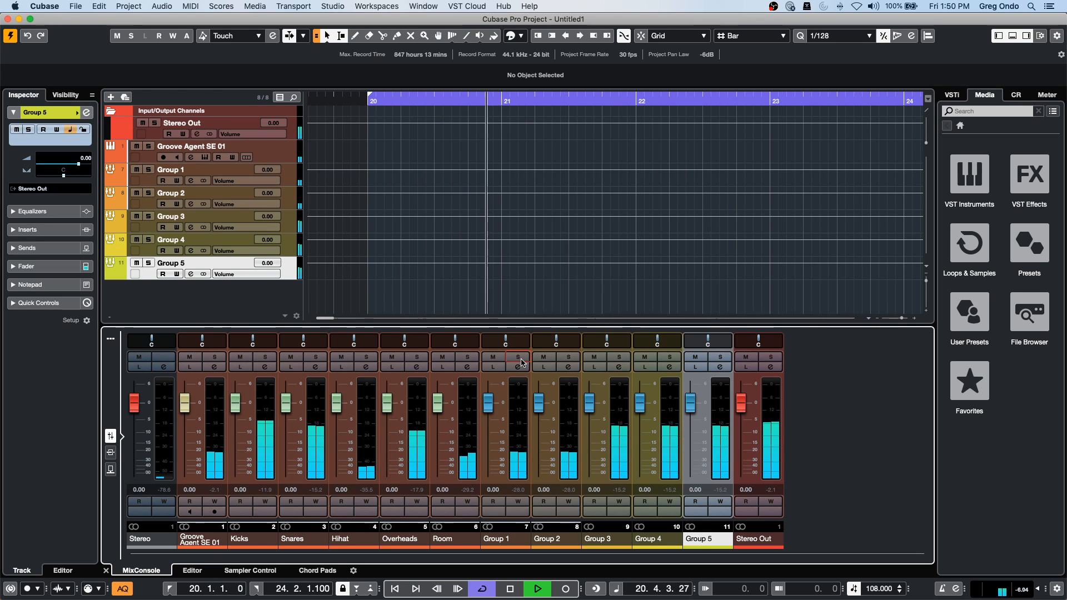
key(space)
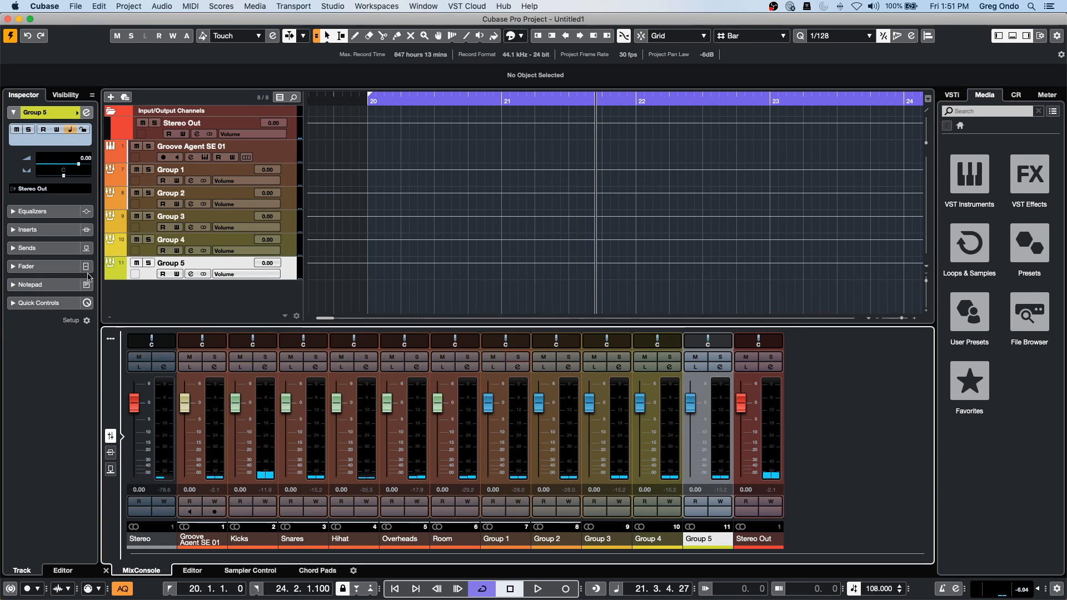
Add five stereo audio tracks below the group tracks, output to Stereo Out.
right_click(221, 296)
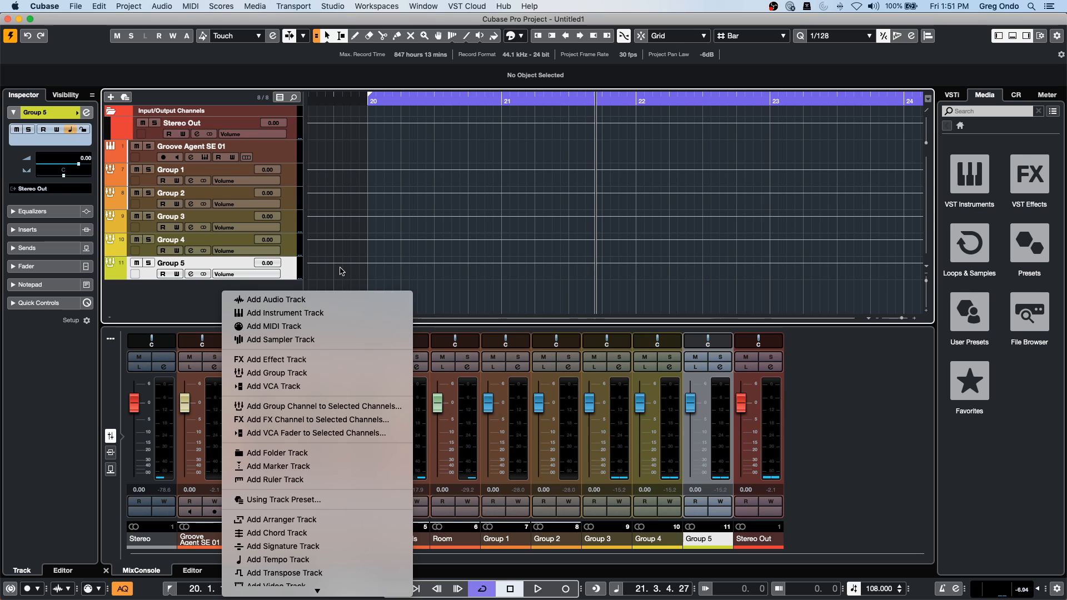
click(328, 300)
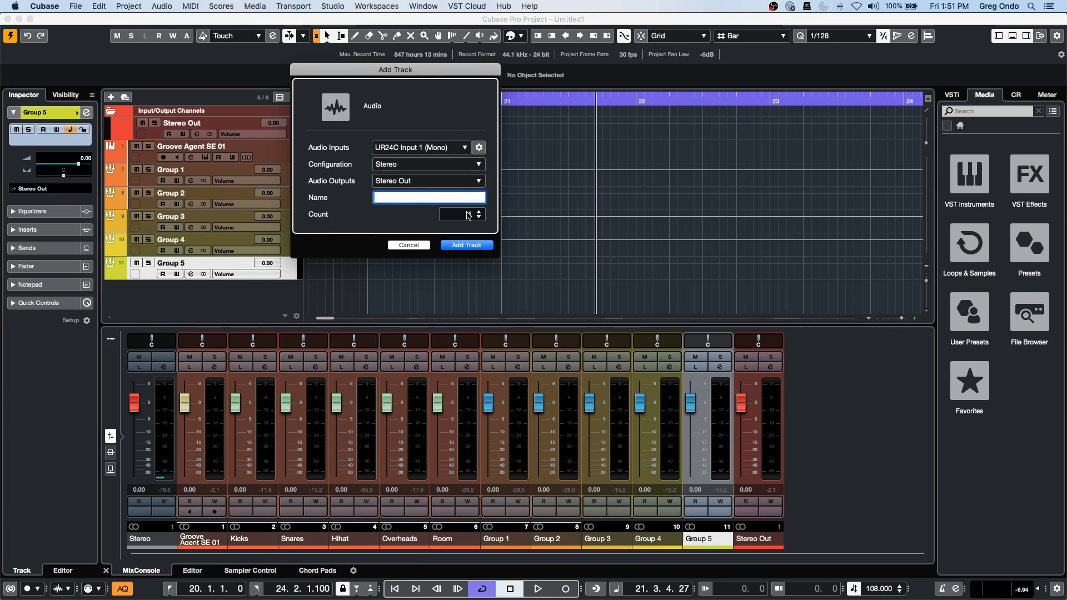
click(467, 245)
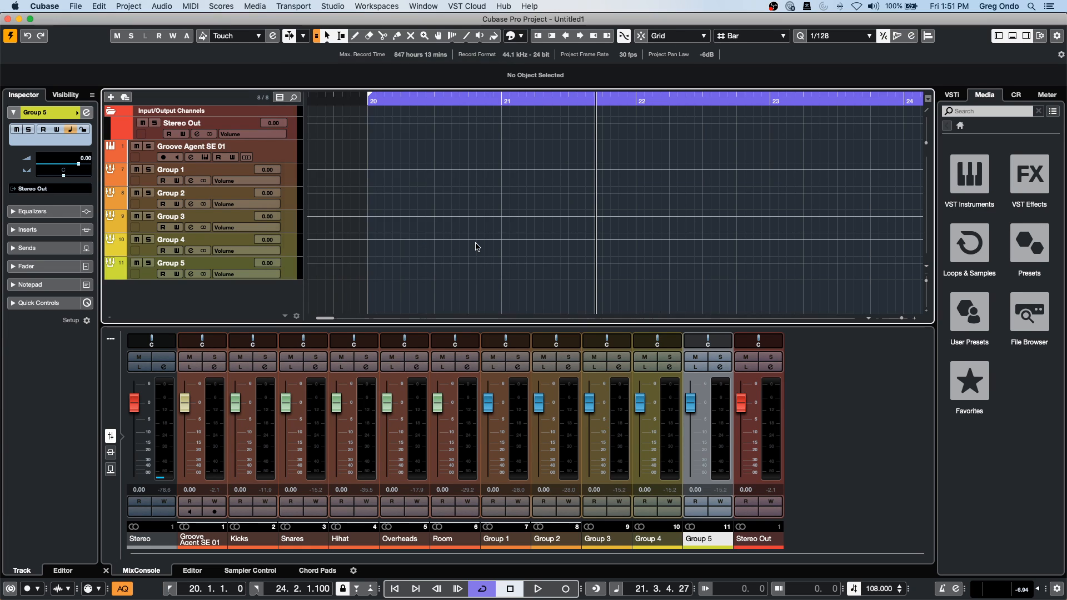
Select the Audio 01 track and set its input routing to Group 1.
click(281, 299)
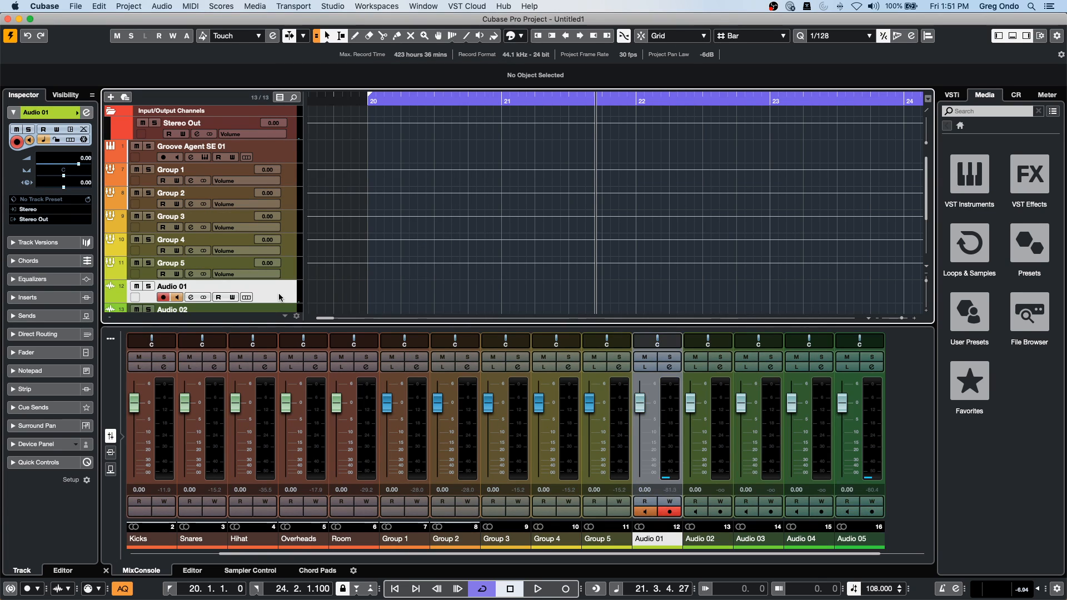
click(37, 221)
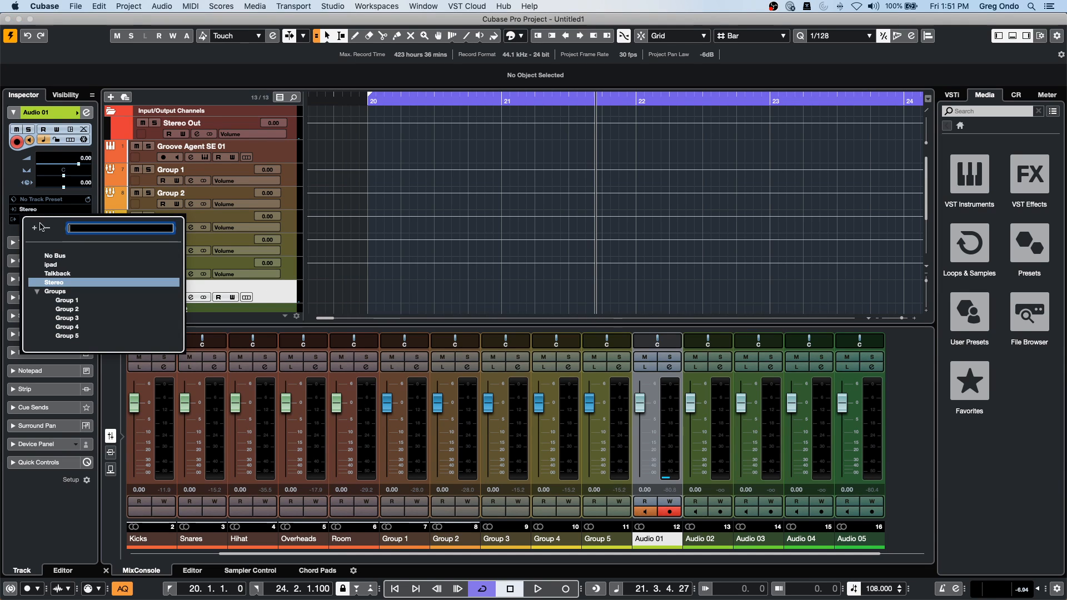
click(75, 301)
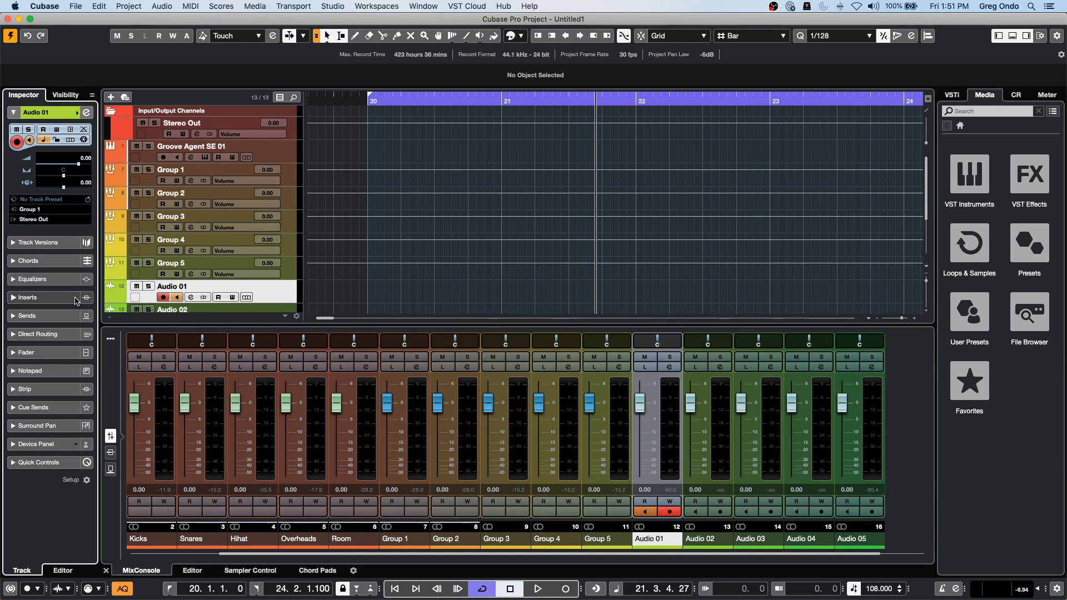
Set the input routing of Audio 02 to Group 2 and of Audio 03 to Group 3.
key(Down)
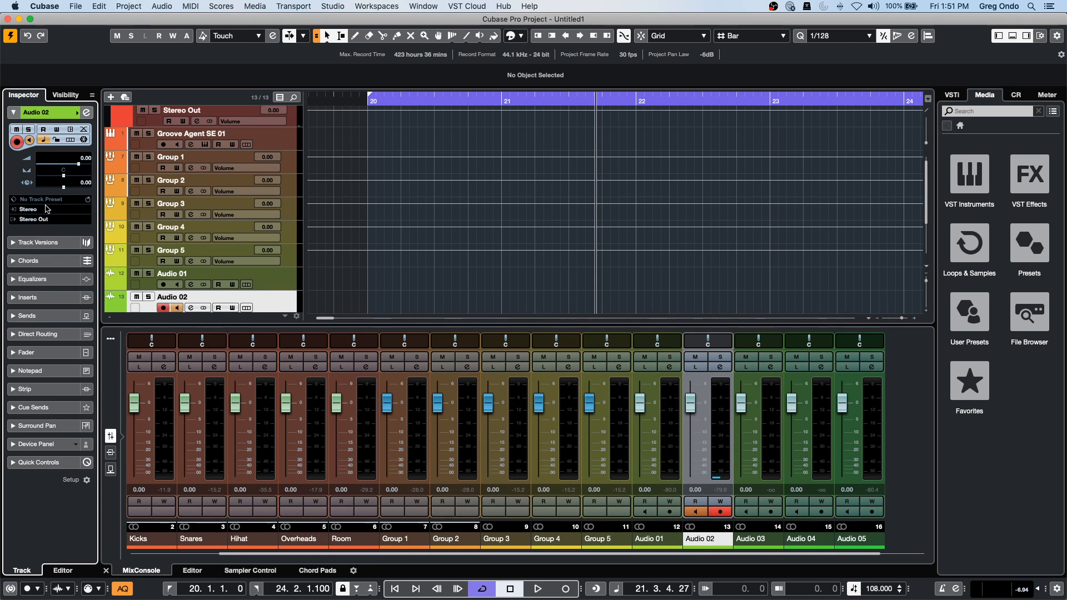
click(46, 209)
click(80, 309)
key(Down)
click(54, 212)
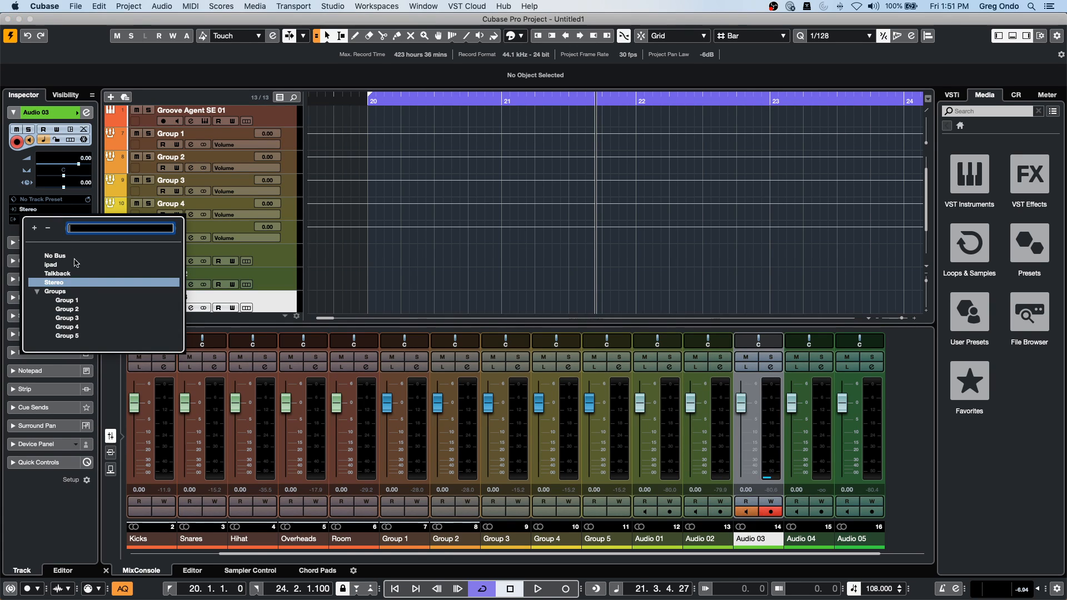
click(78, 310)
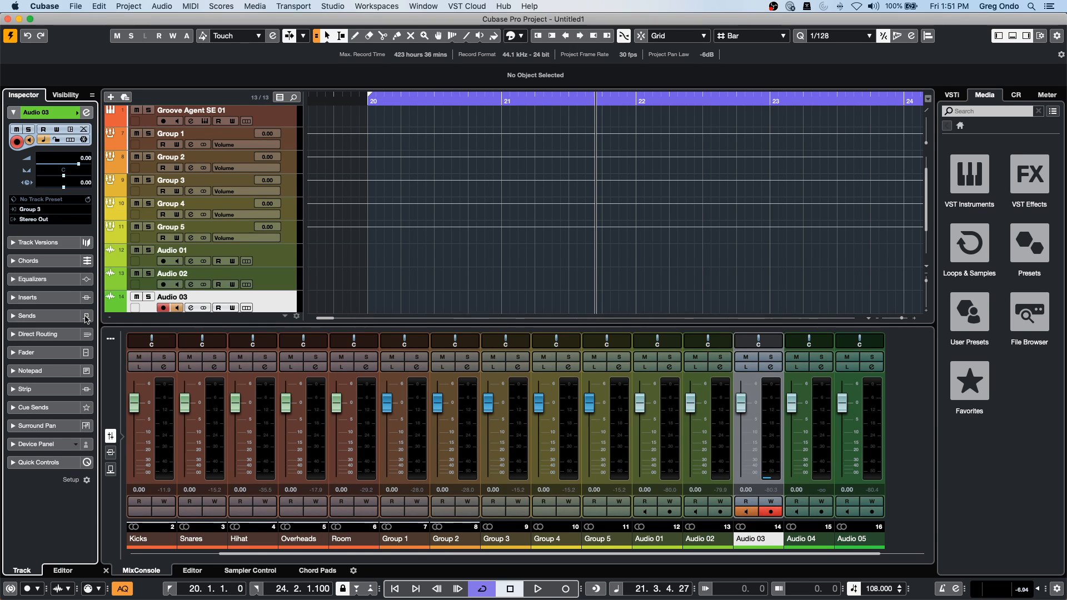
Set the input routing of Audio 04 to its group channel and of Audio 05 to Group 5.
key(Down)
click(34, 212)
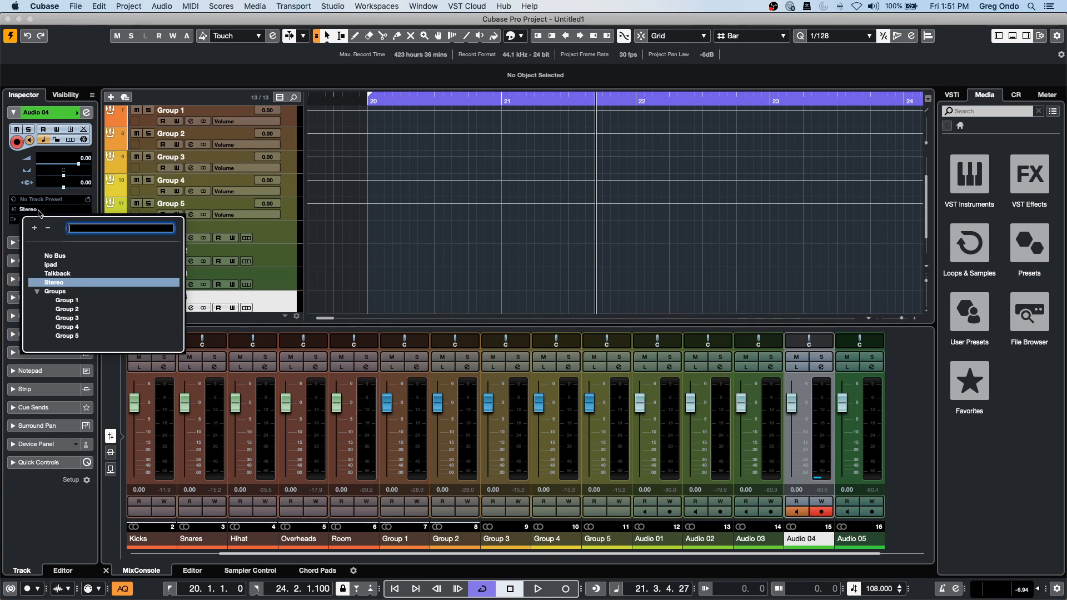
click(72, 336)
key(Down)
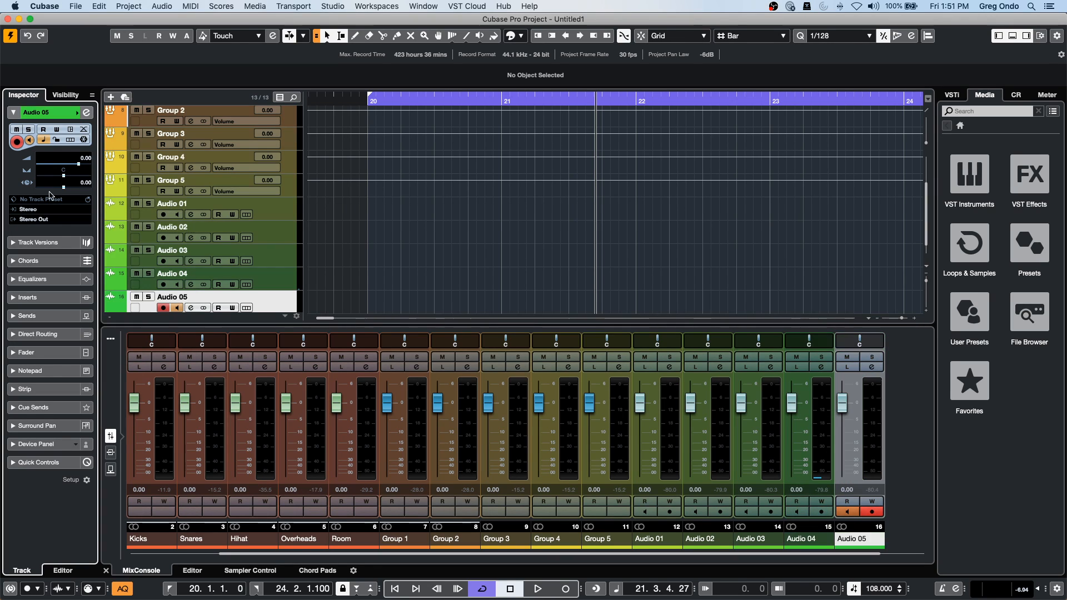
click(46, 211)
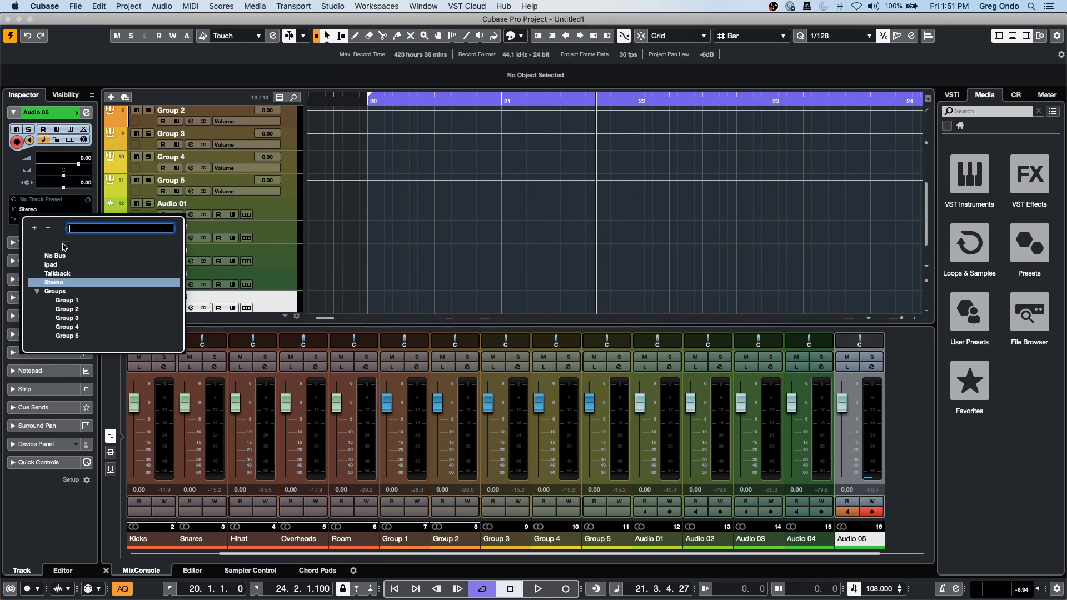
click(66, 336)
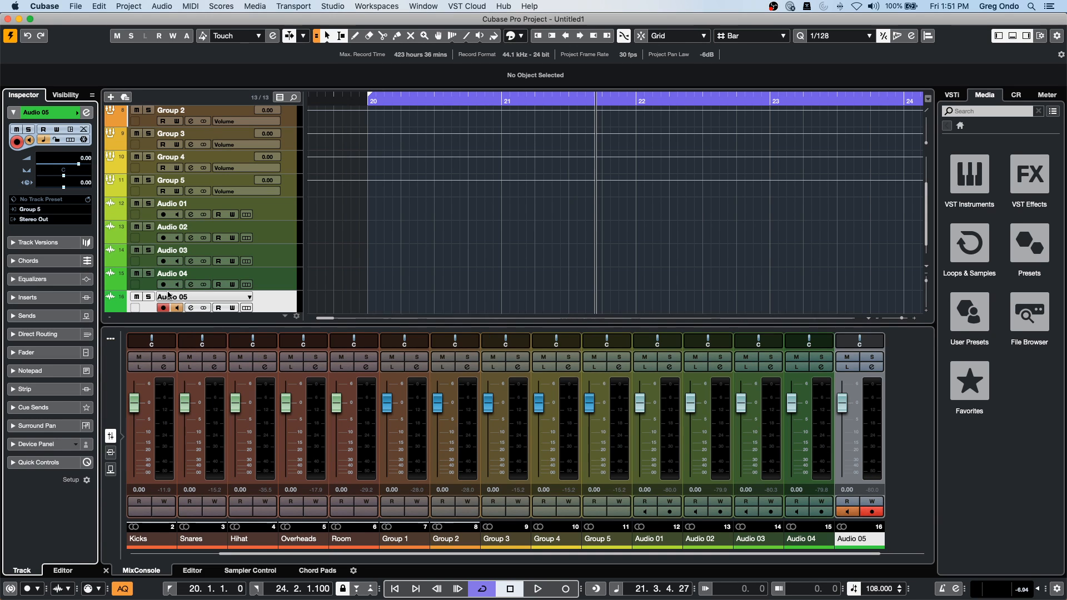
Select Audio 01 through Audio 05 together, record the routed drum groups onto them, and stop the recording.
scroll(393, 219, down, 2)
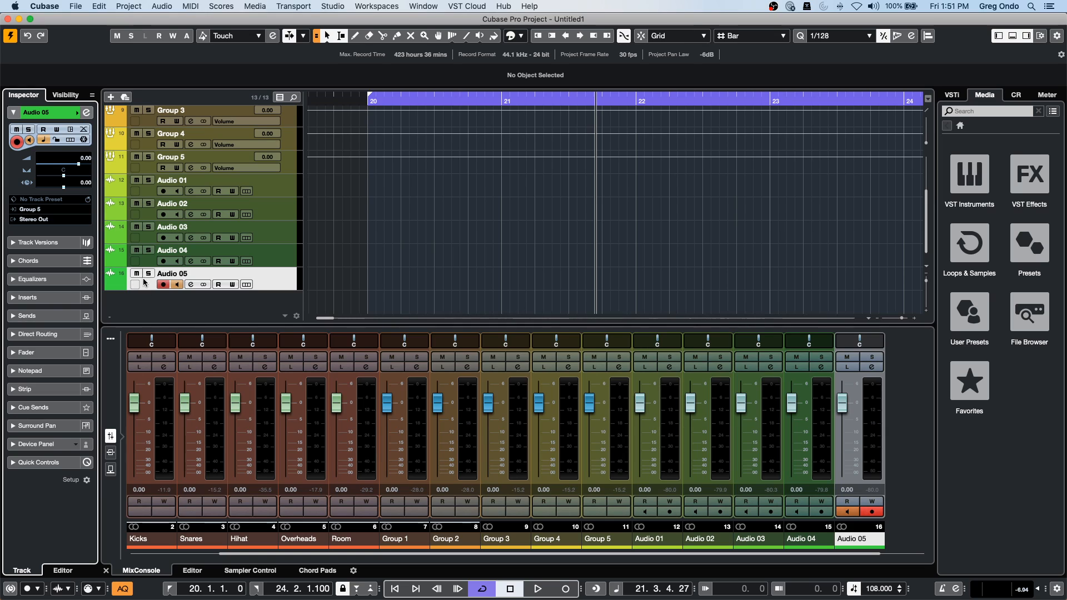
shift+click(265, 185)
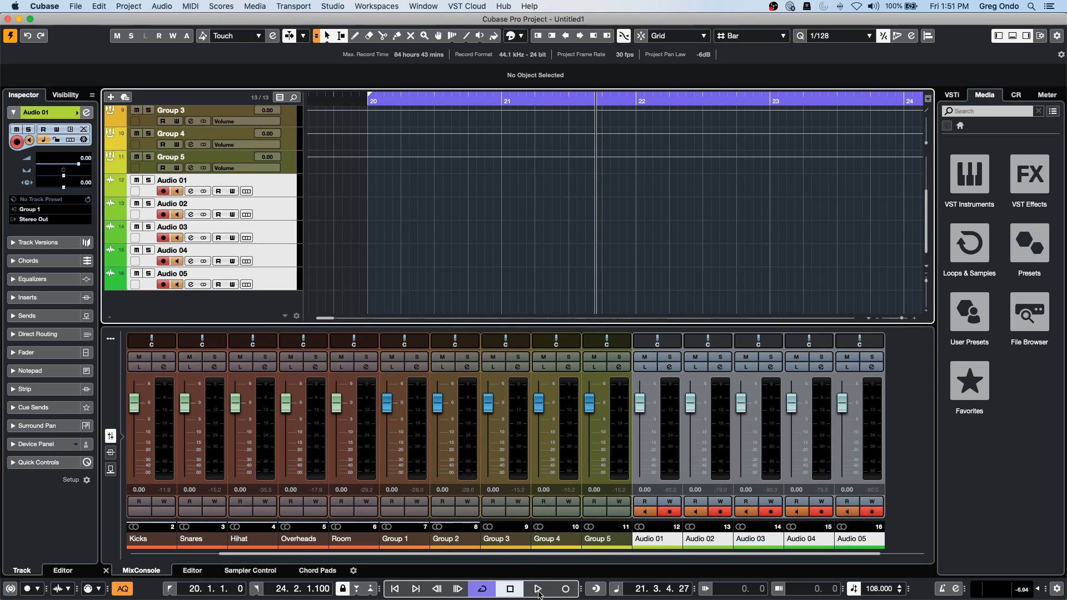
click(566, 589)
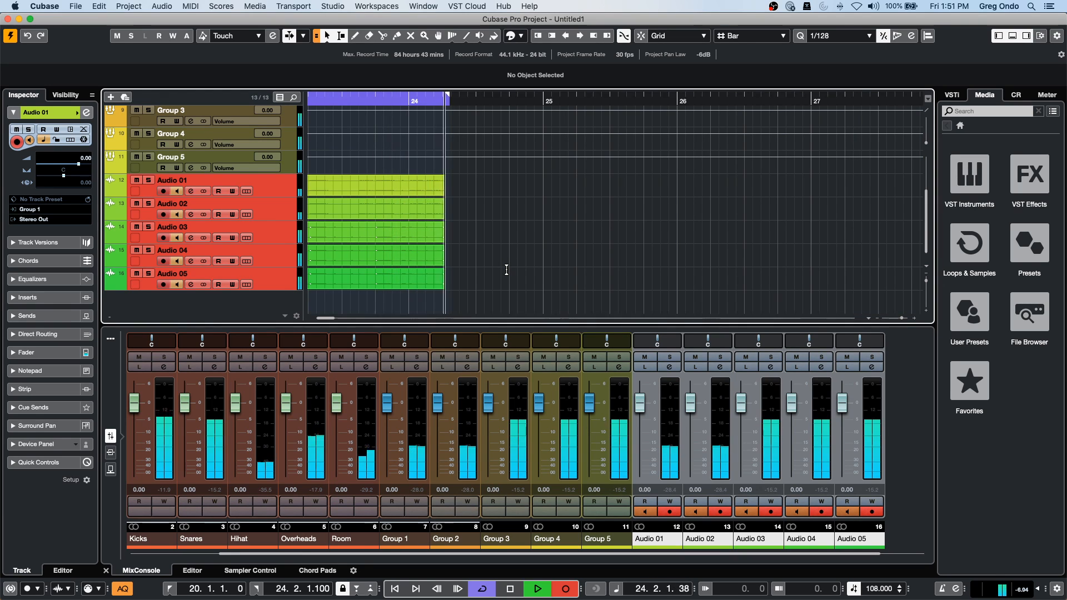
key(space)
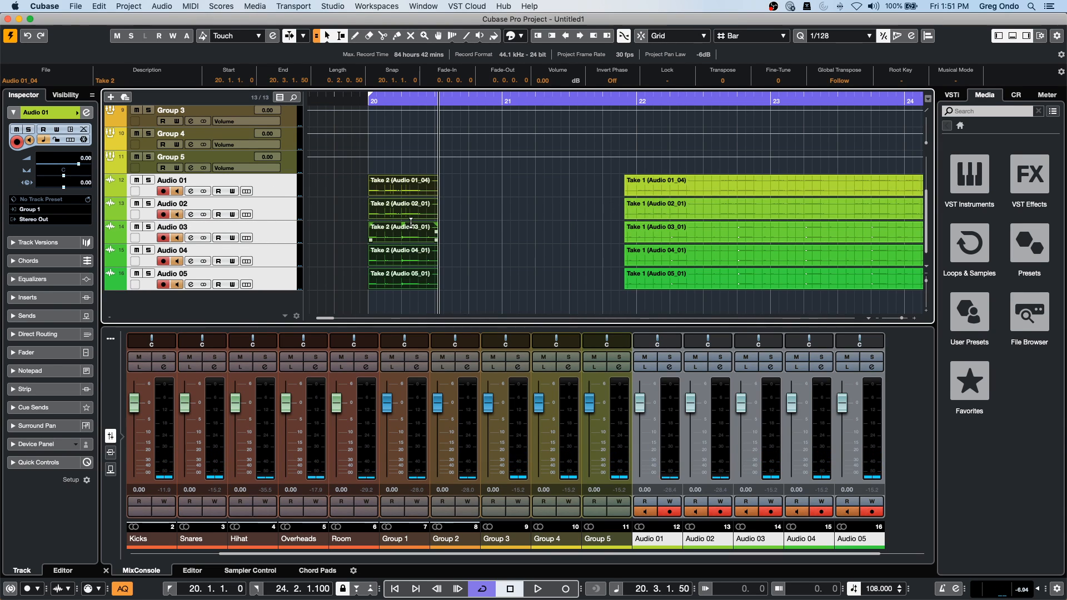
Solo Audio 01 and turn off record enable on all five audio tracks.
scroll(409, 227, up, 5)
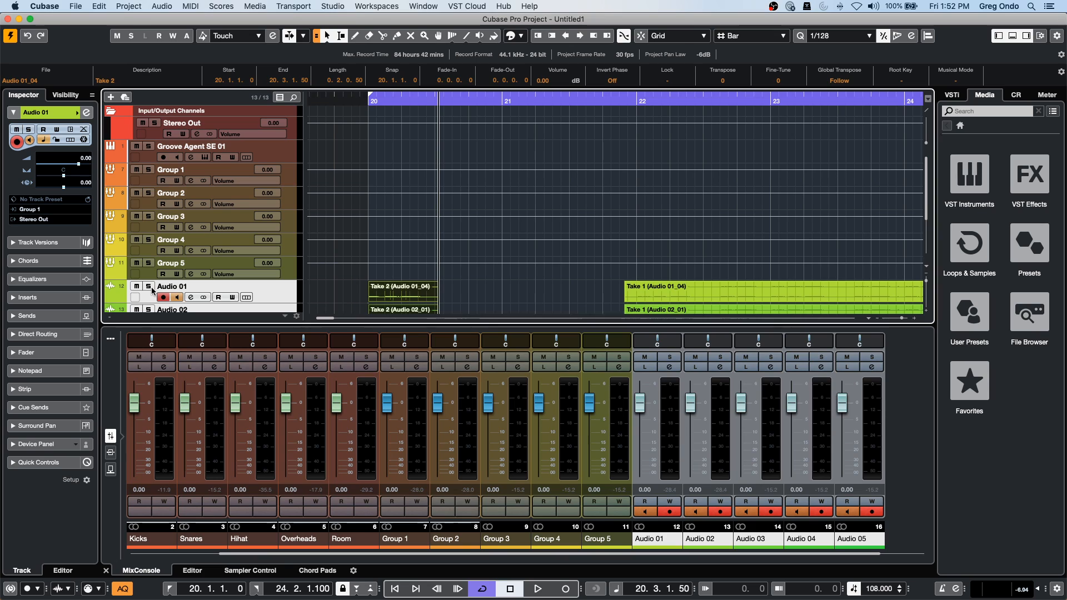
scroll(206, 243, down, 3)
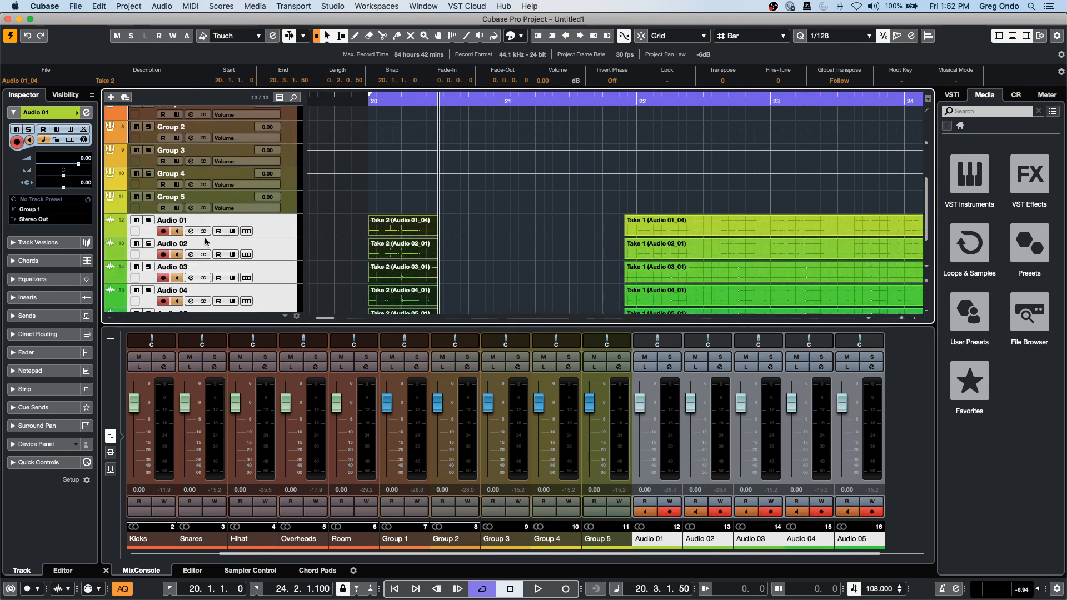
click(149, 222)
click(163, 230)
click(163, 254)
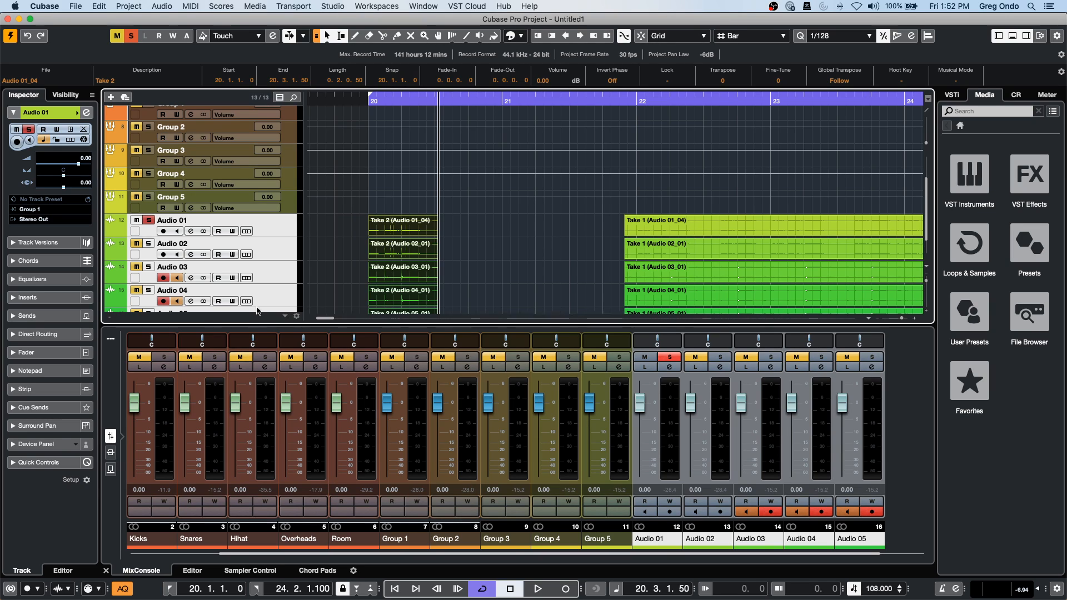
scroll(257, 311, down, 3)
click(163, 284)
click(162, 261)
click(163, 238)
Solo Audio 02 through Audio 05 as well.
click(148, 204)
click(148, 227)
click(149, 250)
click(149, 274)
Play the recorded takes from the start of Take 1 just before bar 22, stop, and enlarge the waveform display.
click(625, 97)
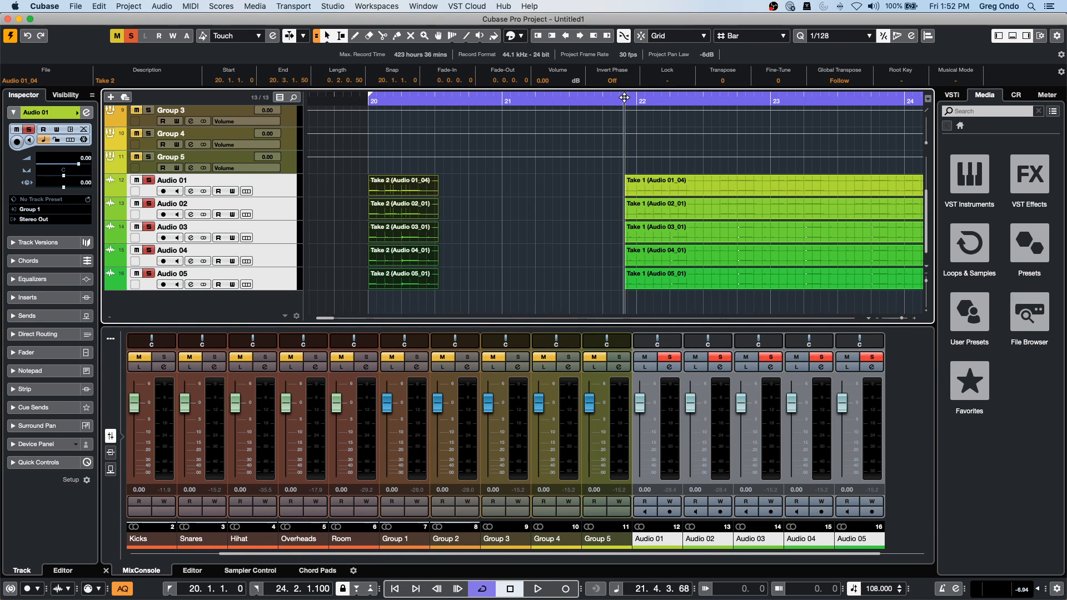
scroll(490, 168, up, 5)
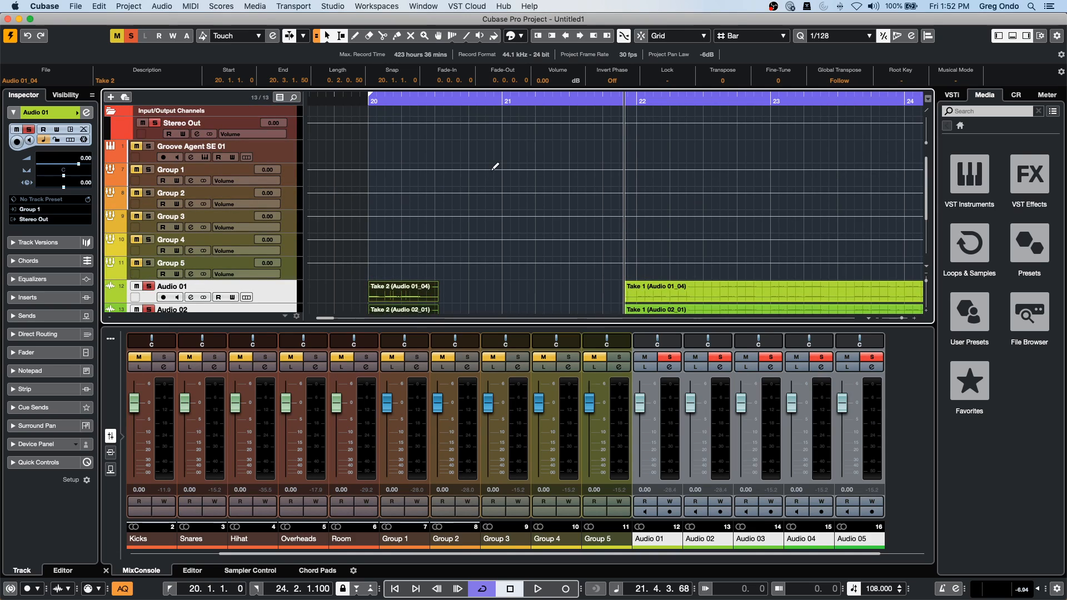
key(space)
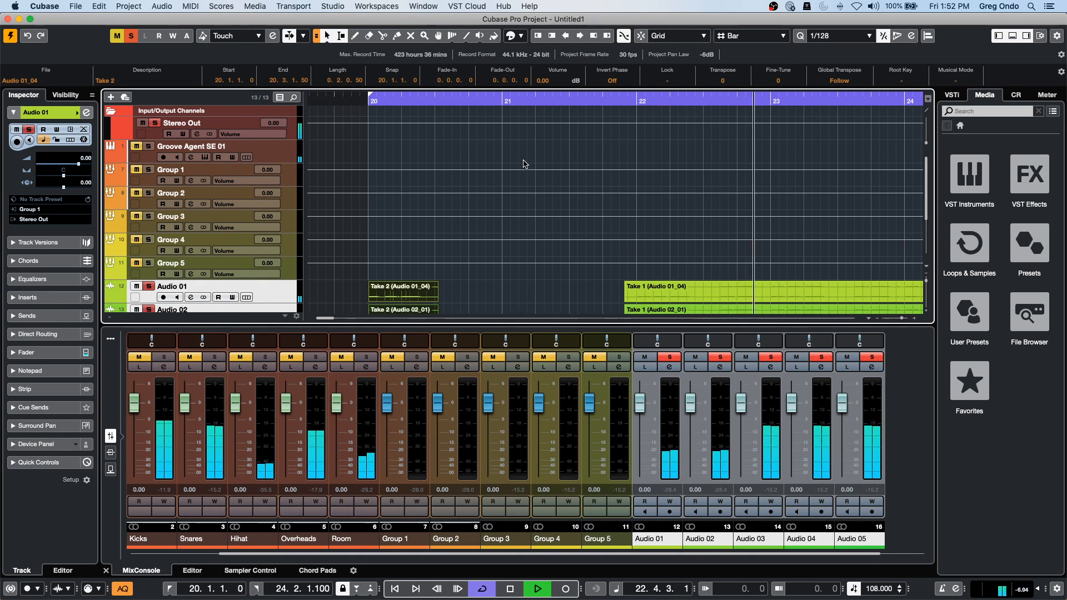
scroll(524, 164, down, 5)
key(space)
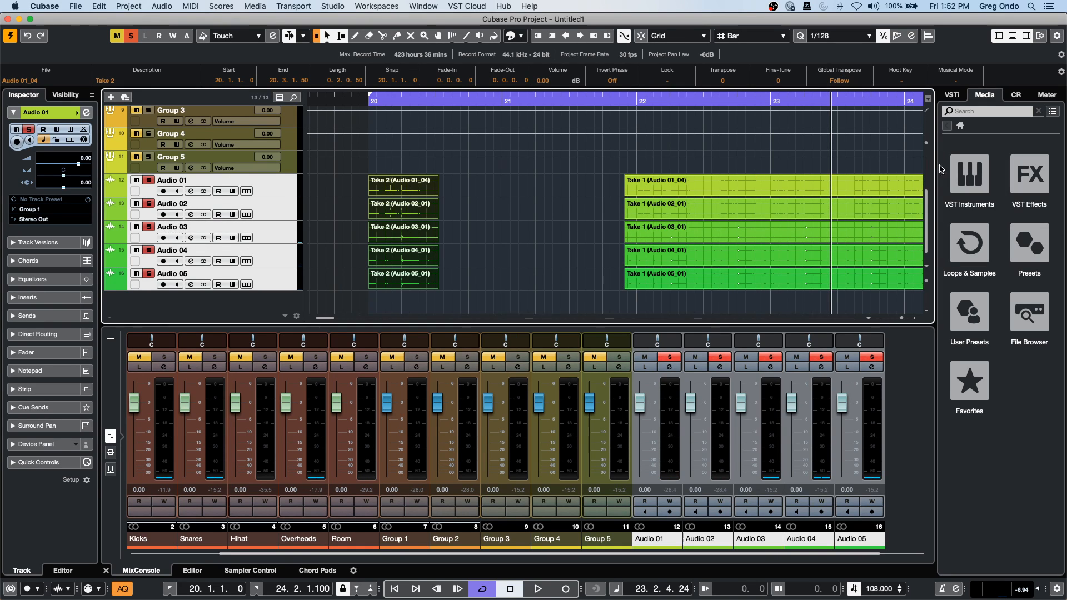
drag(927, 142, 929, 130)
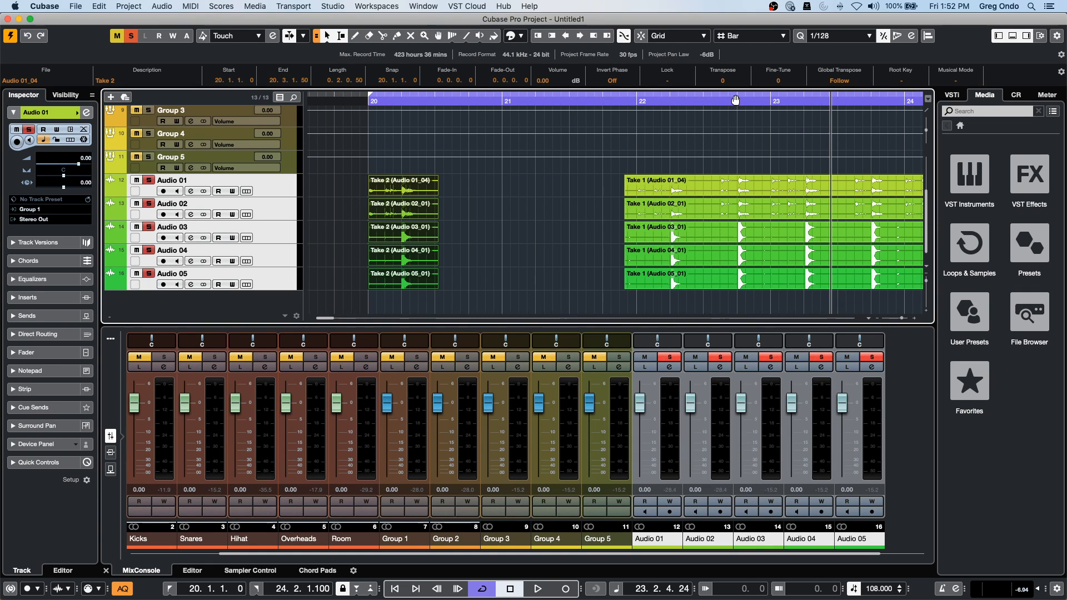
drag(735, 112, 734, 118)
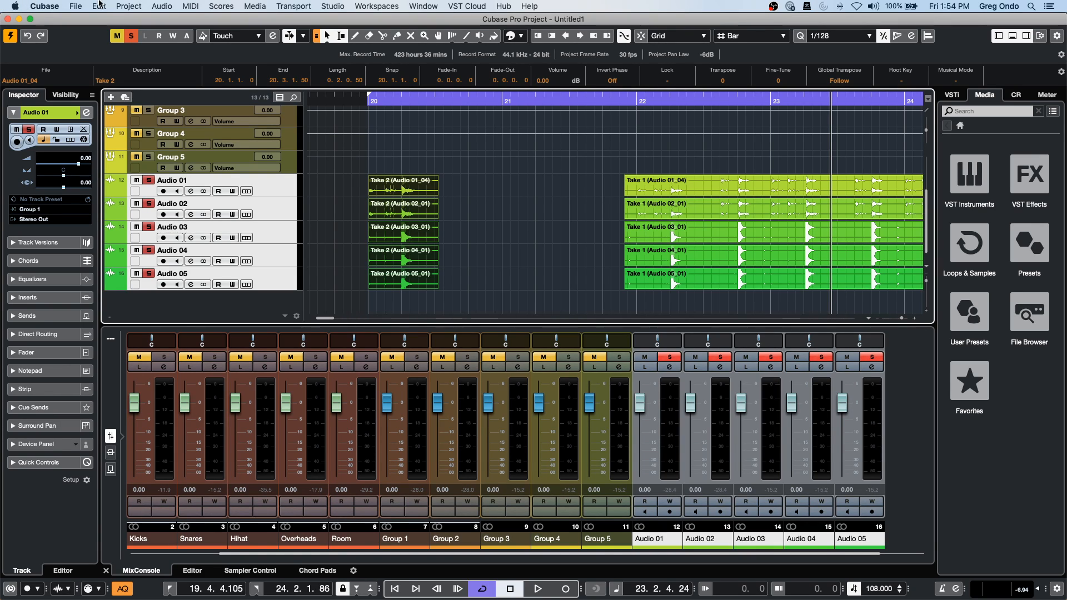
Open the recent project Hit the Road go.cpr and activate it.
click(75, 6)
mouse_move(119, 216)
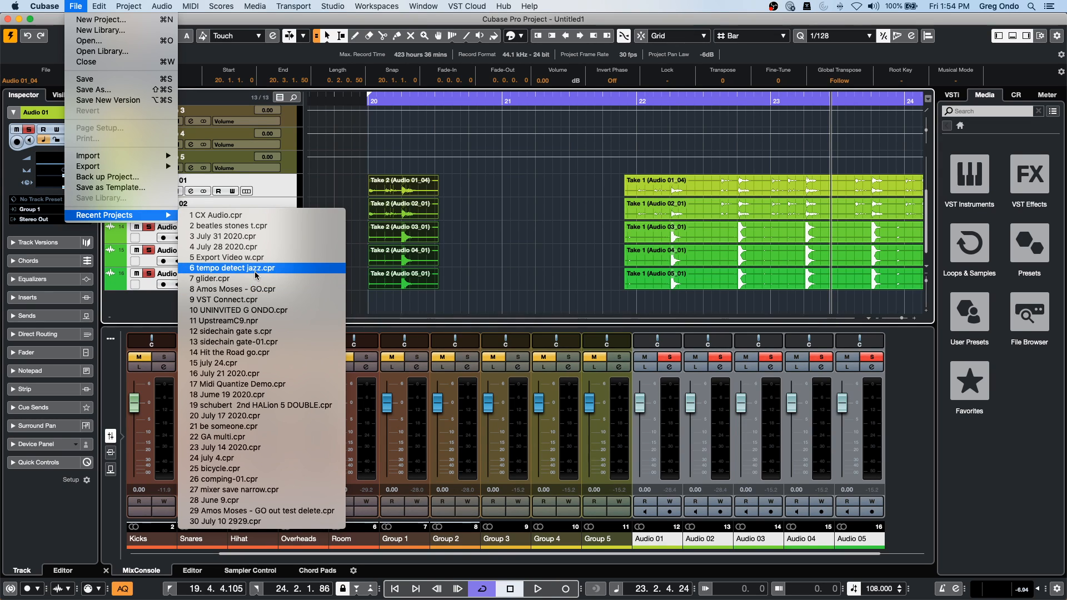
click(245, 353)
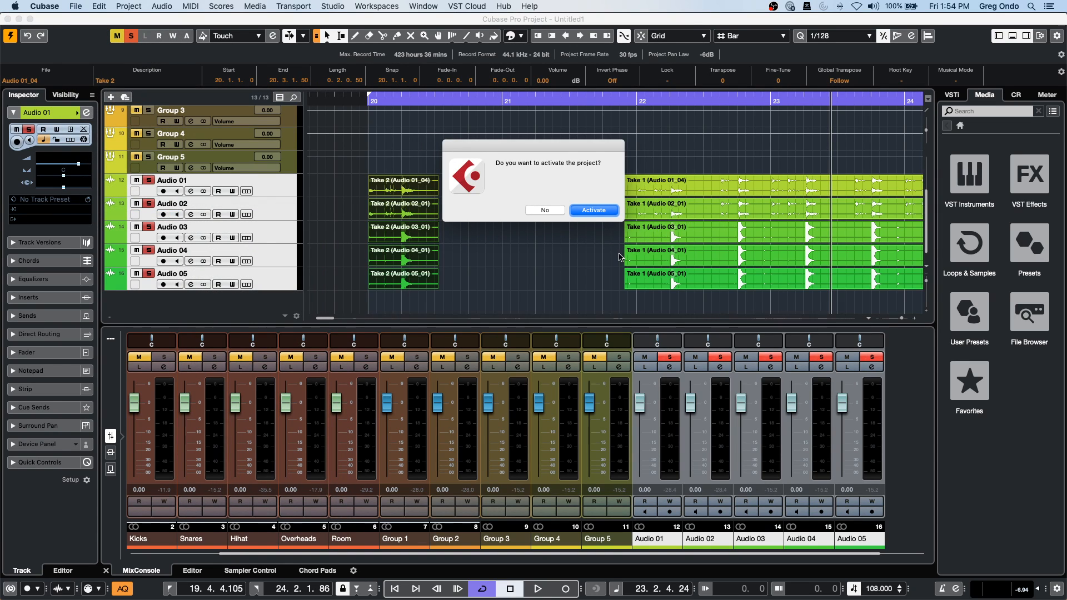
click(607, 211)
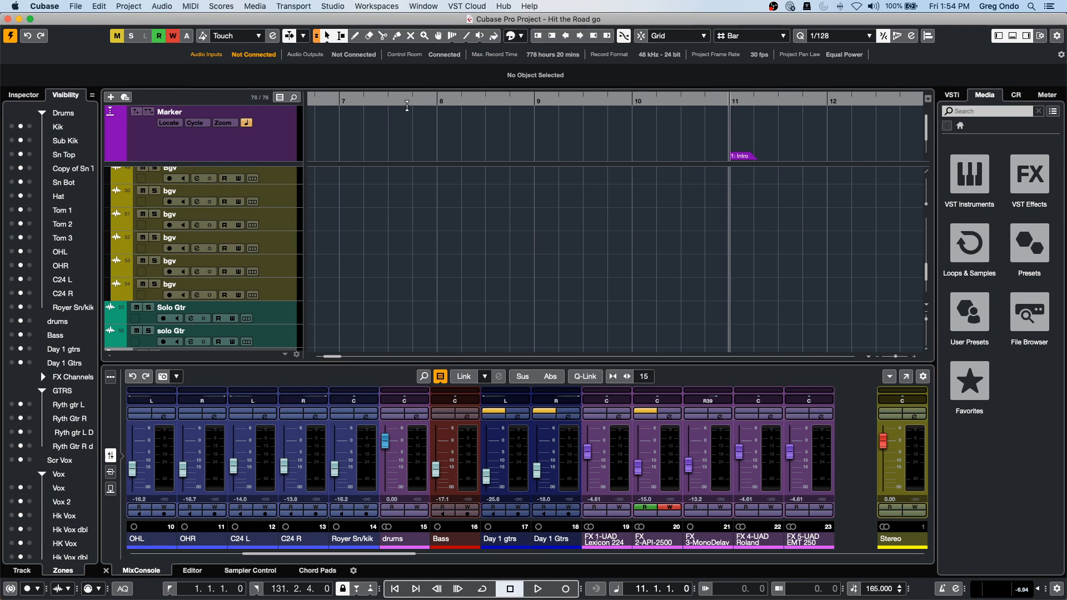
drag(384, 101, 363, 2)
click(362, 4)
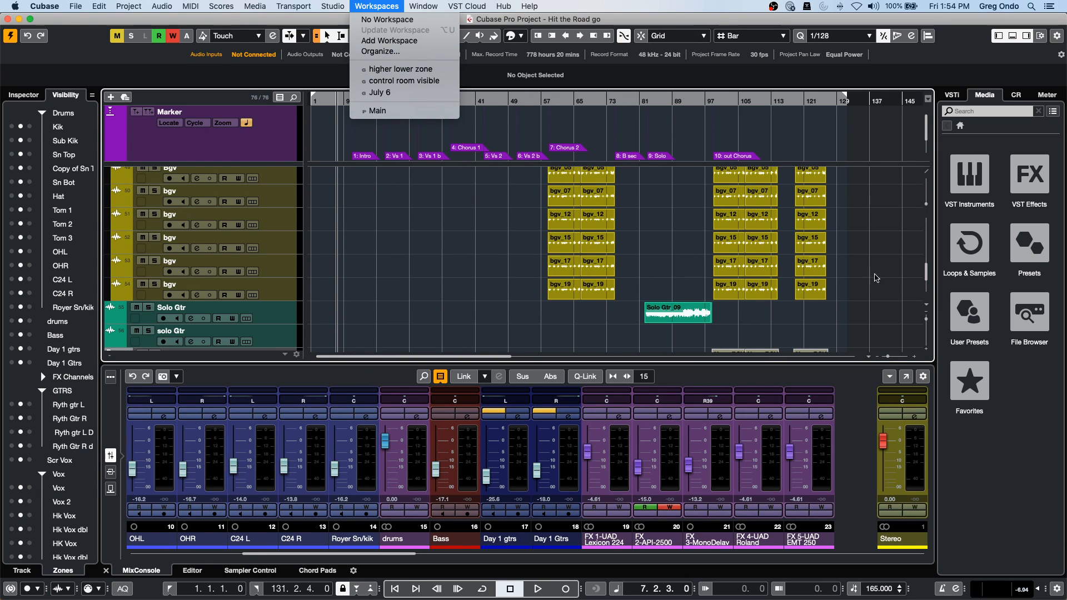
Open the Stereo output's channel settings and load the MorphFilter effect into its first insert slot.
click(919, 418)
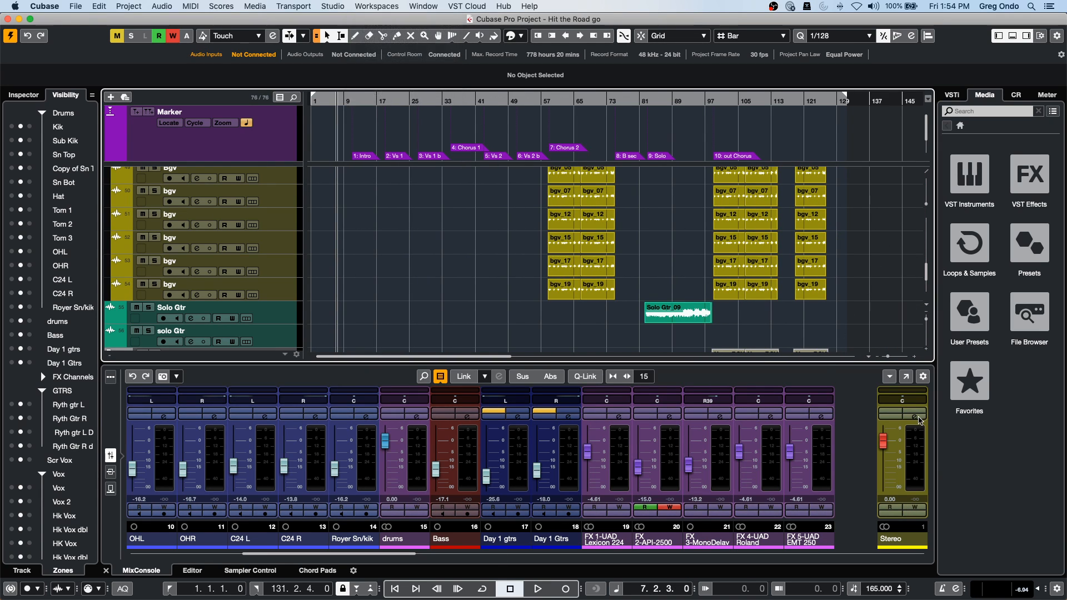
click(919, 425)
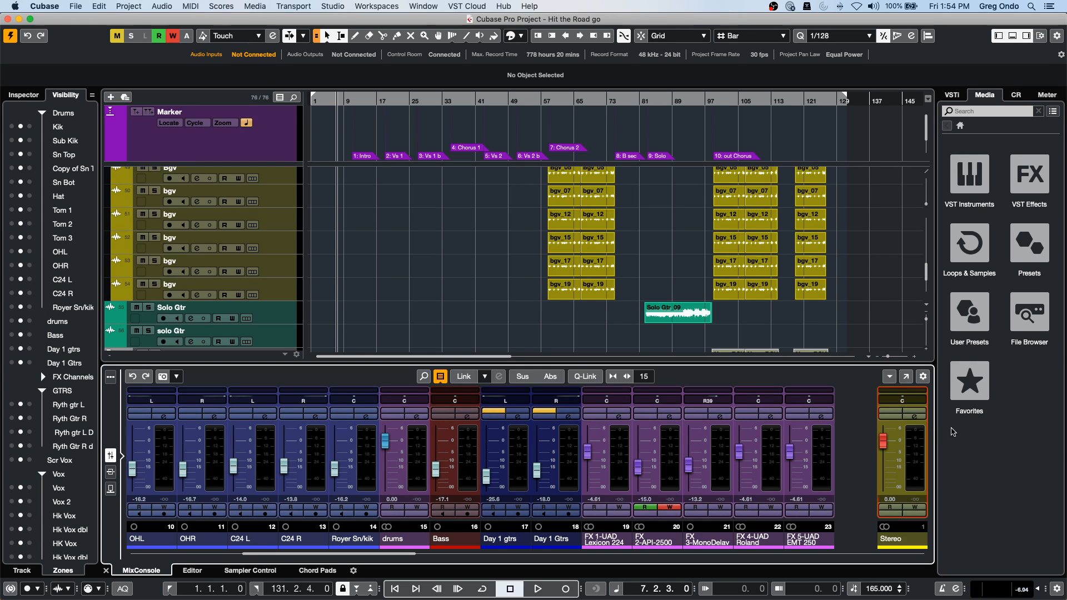
click(918, 422)
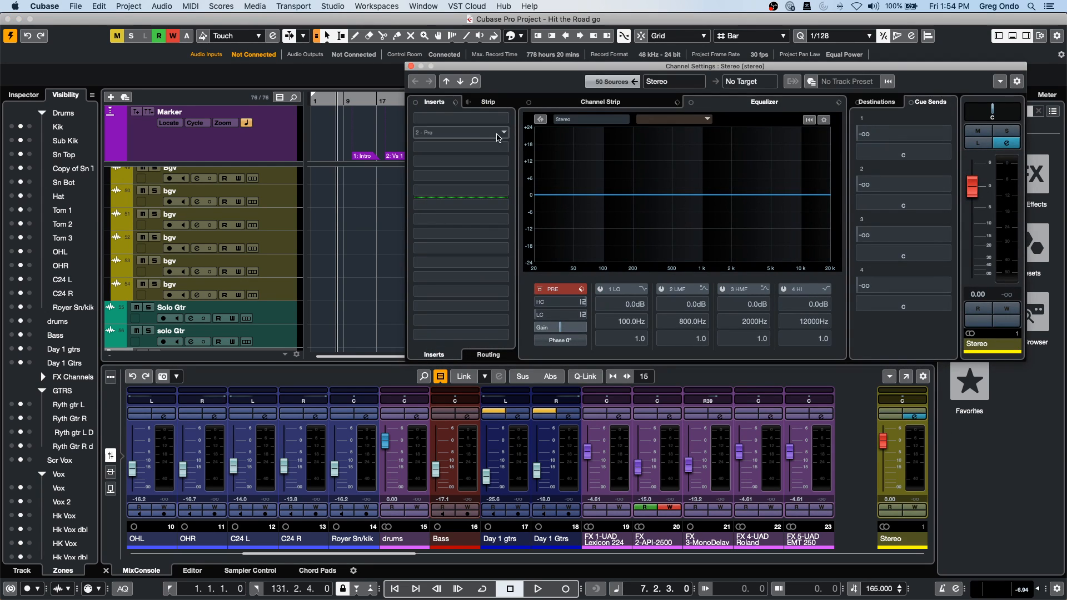
click(492, 121)
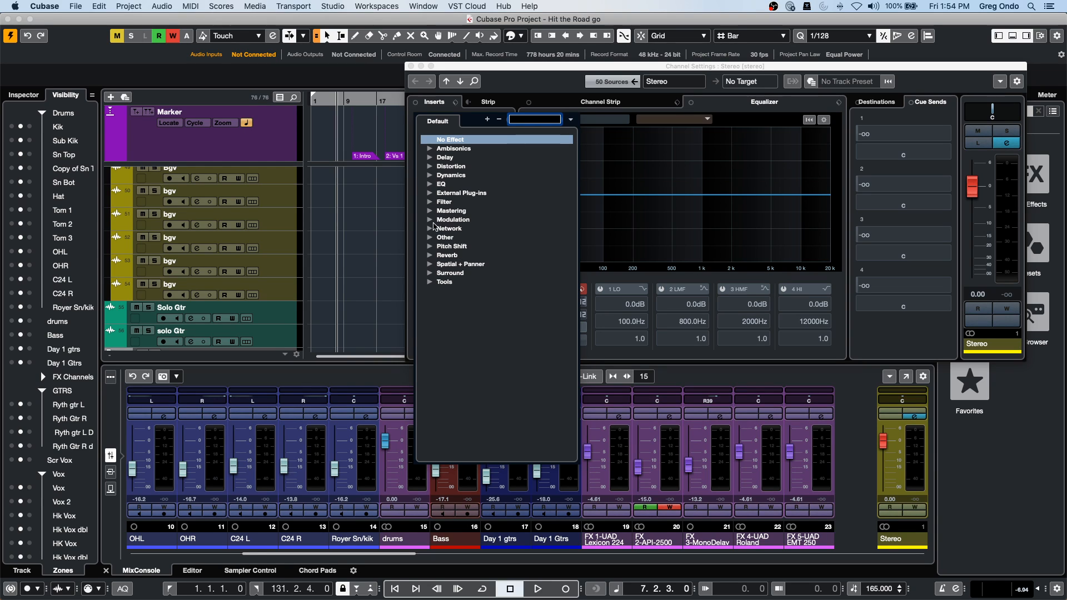
click(428, 203)
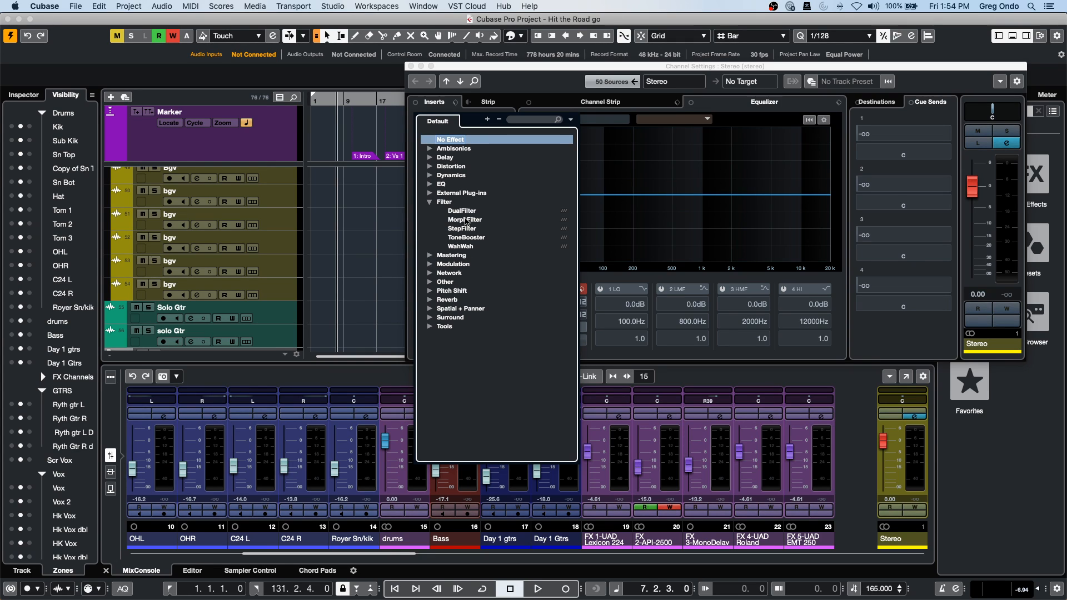
click(466, 221)
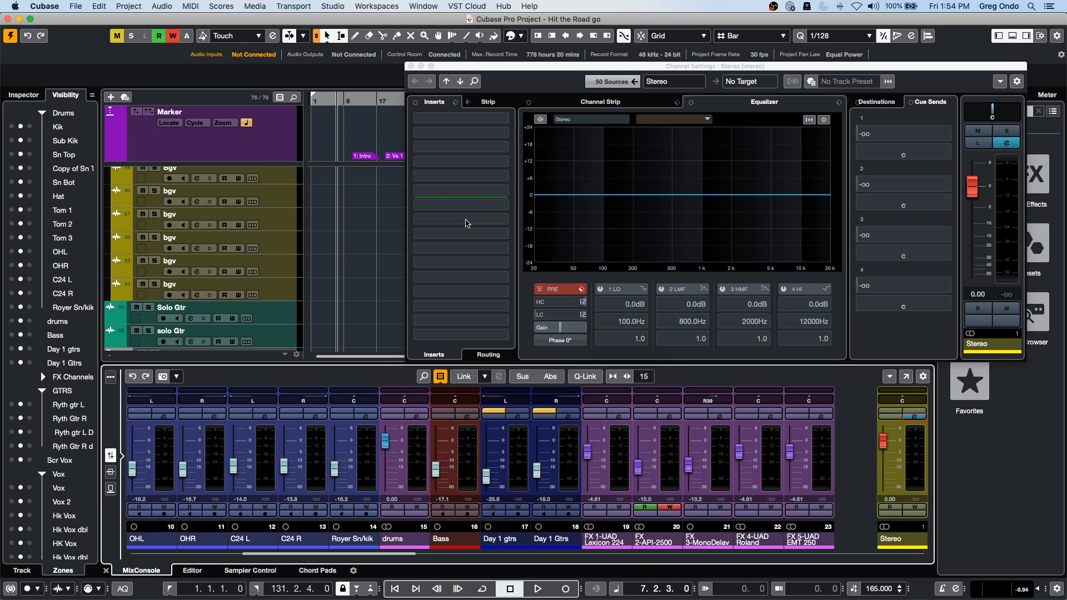
During playback, sweep MorphFilter's frequency and resonance, ending at 6000 Hz and 53 %, stop, and close the plug-in and channel settings windows.
key(space)
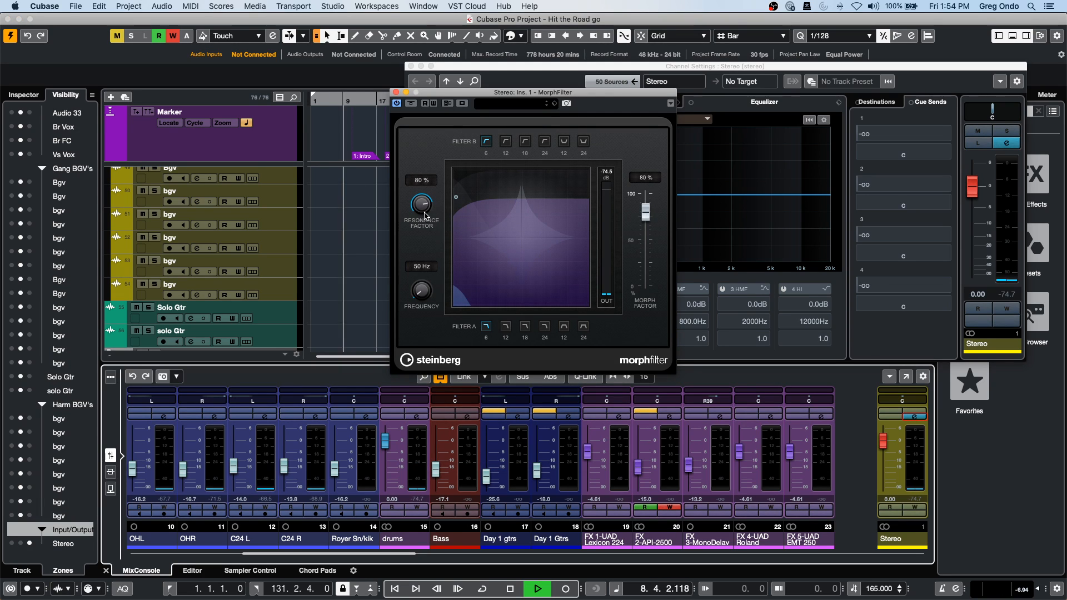
drag(425, 291, 434, 211)
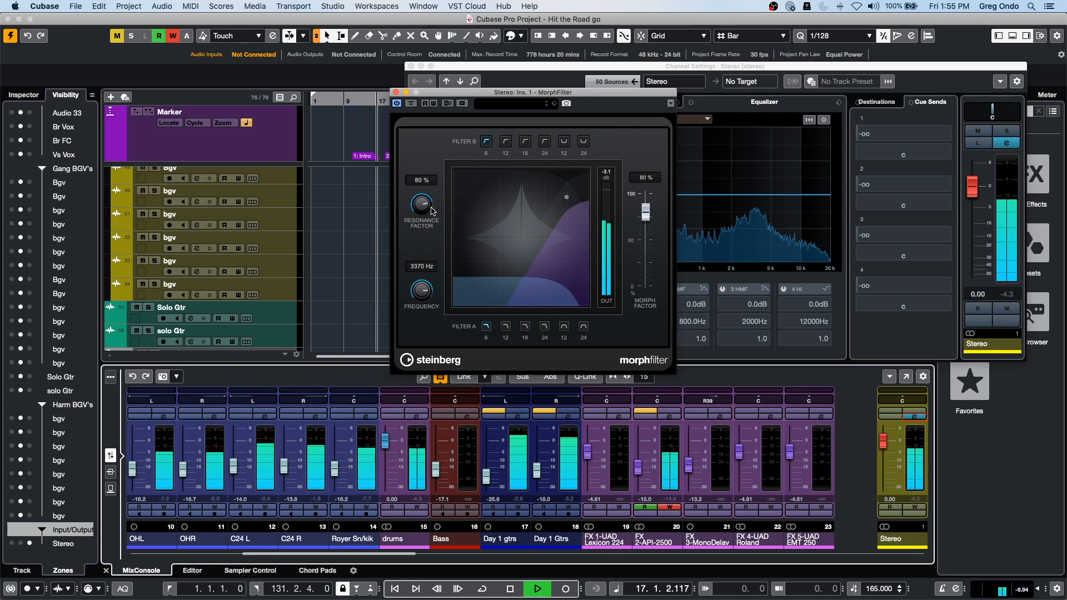
drag(434, 210, 429, 241)
drag(420, 206, 427, 160)
mouse_move(421, 289)
mouse_down()
mouse_move(415, 335)
mouse_move(418, 289)
mouse_up()
drag(425, 200, 421, 252)
drag(421, 290, 436, 204)
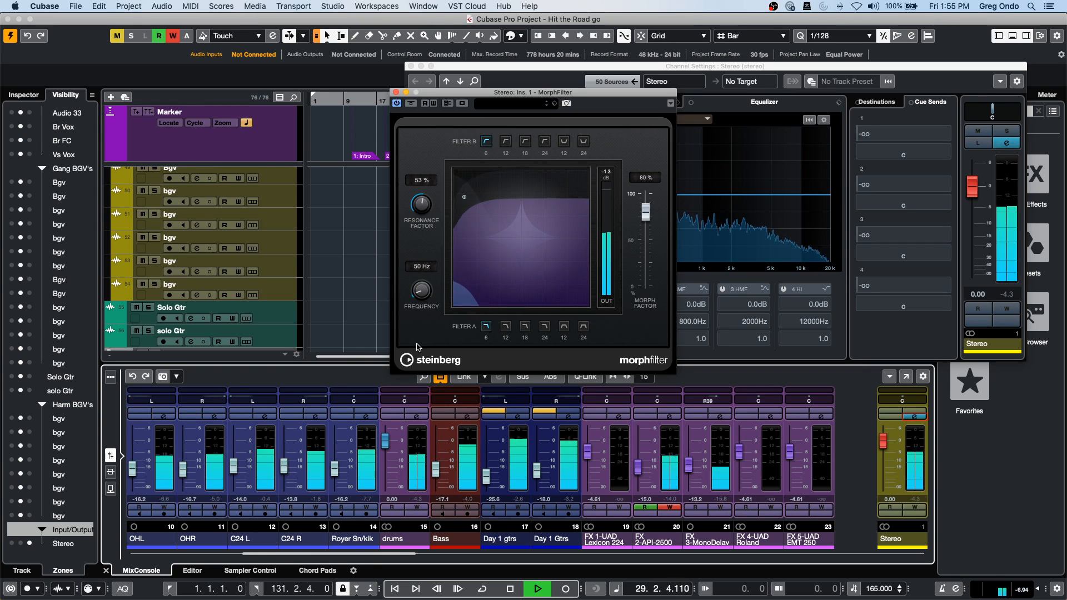
key(space)
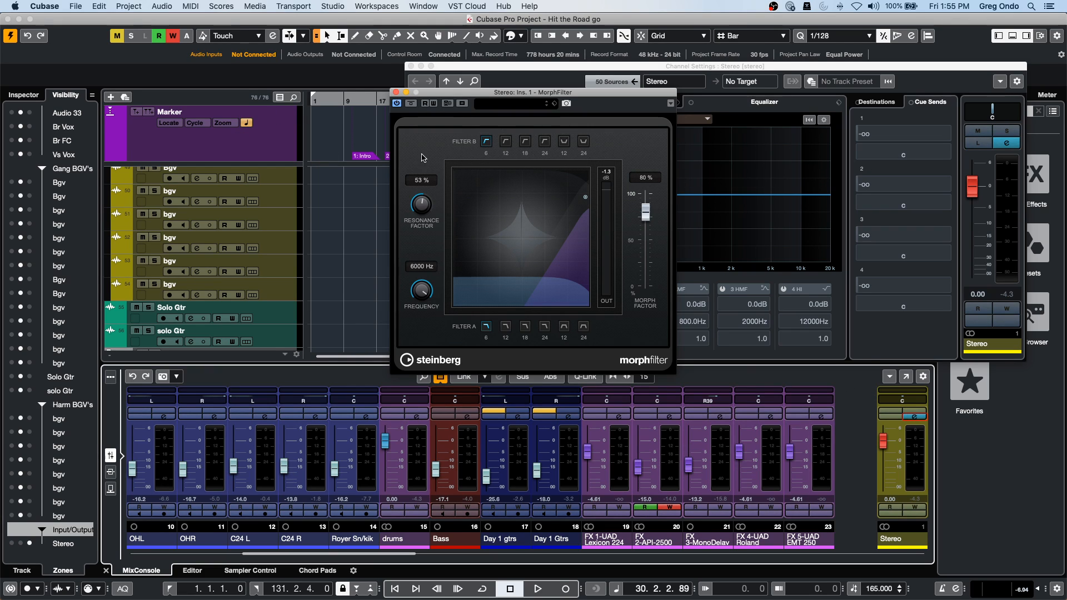
click(914, 417)
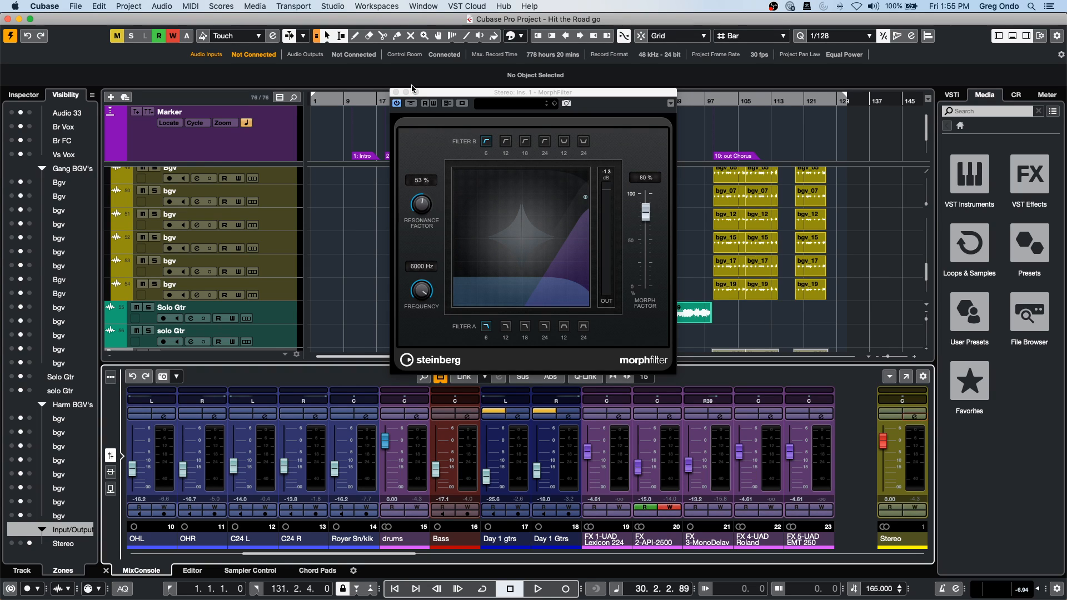
click(396, 93)
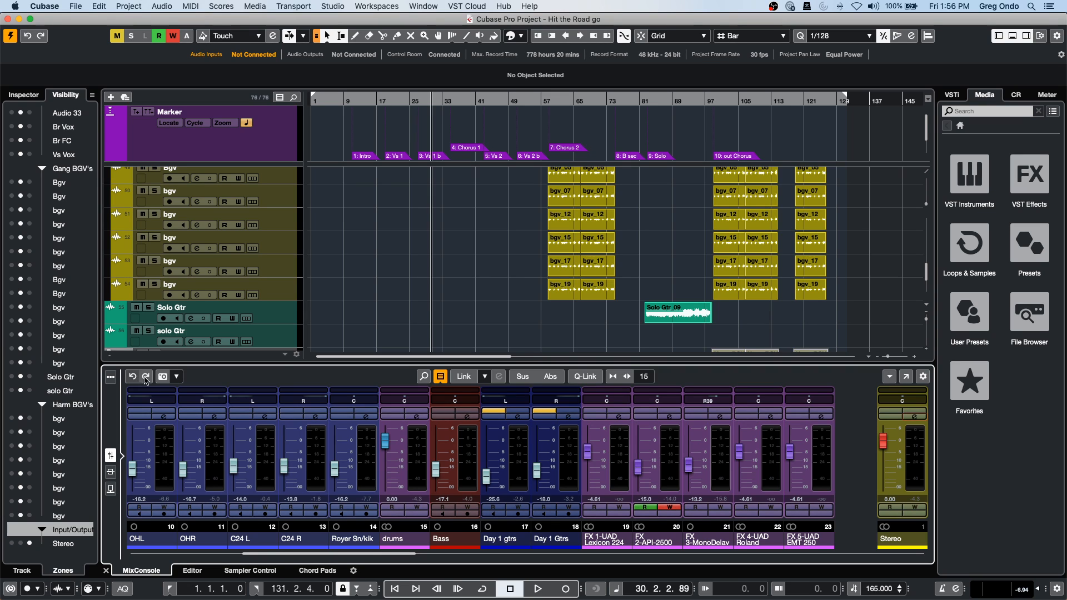
Go back to the Drums folder and its tracks at the start of the track list.
scroll(258, 327, up, 6)
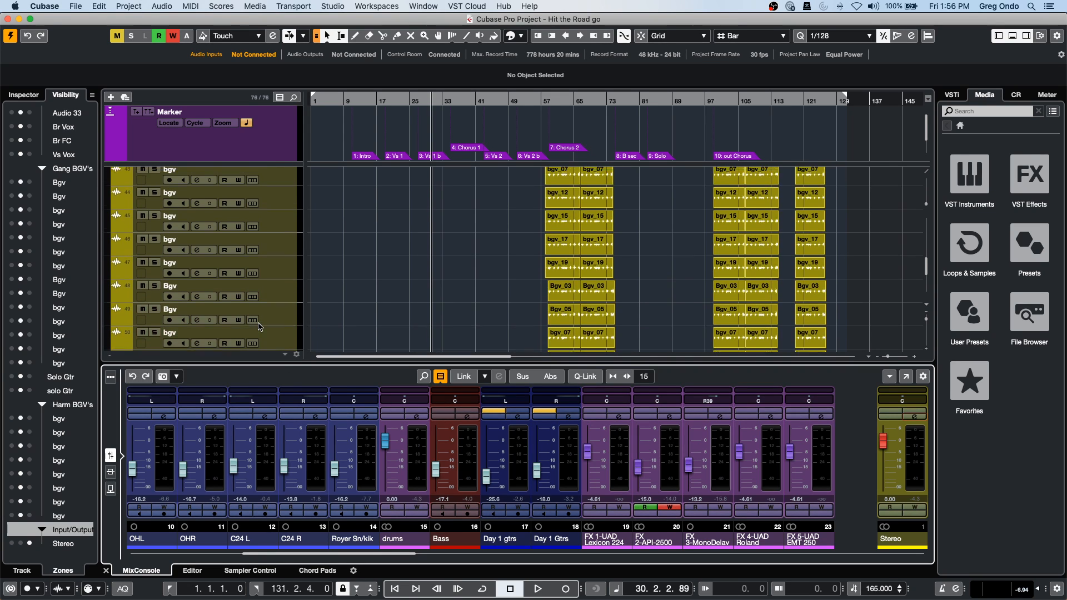
scroll(259, 327, up, 5)
scroll(258, 327, up, 15)
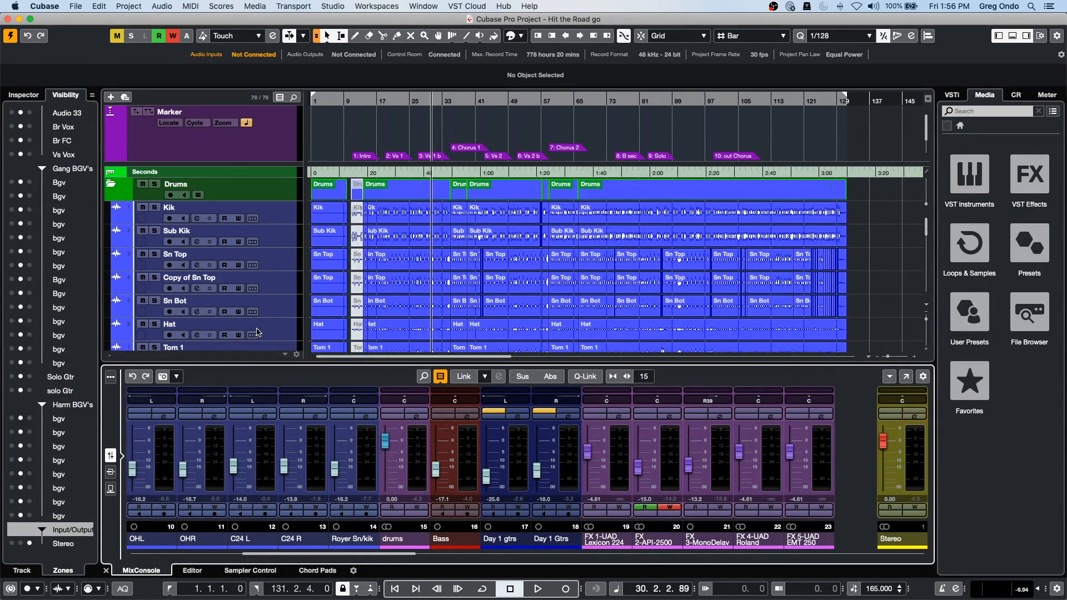
Collapse the Drums folder track, solo it, and play the project briefly before stopping.
click(110, 188)
click(147, 186)
key(space)
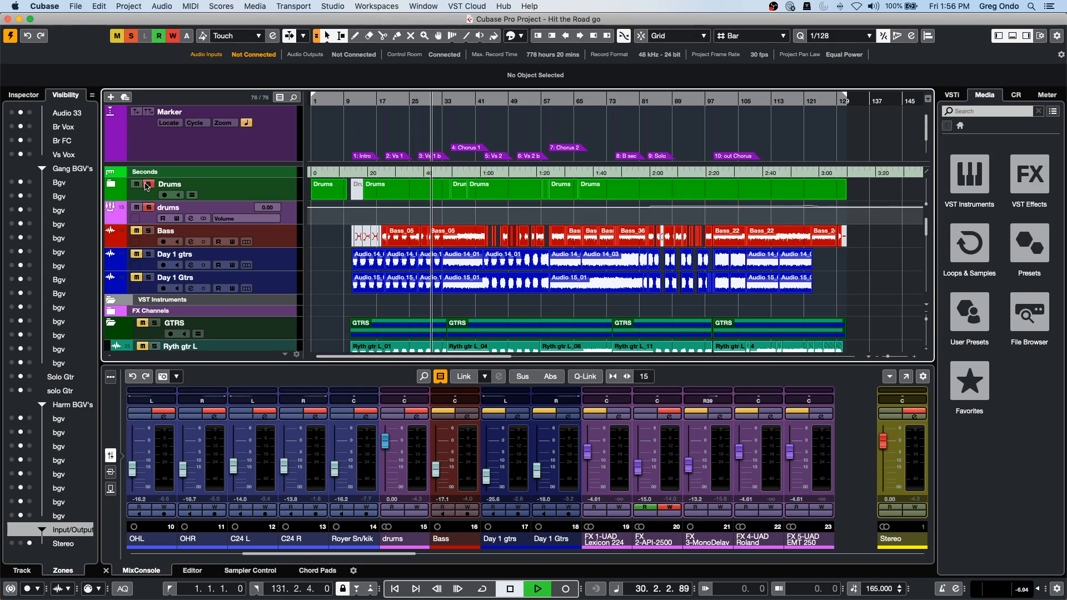
key(space)
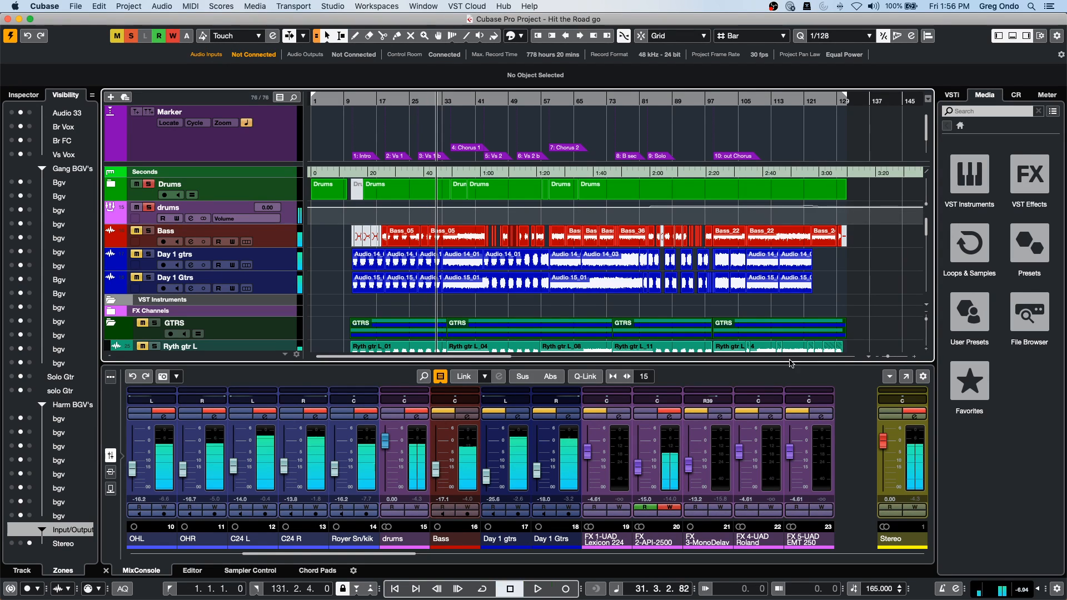
Remove MorphFilter from the Stereo output's insert slot and close its channel settings.
click(918, 414)
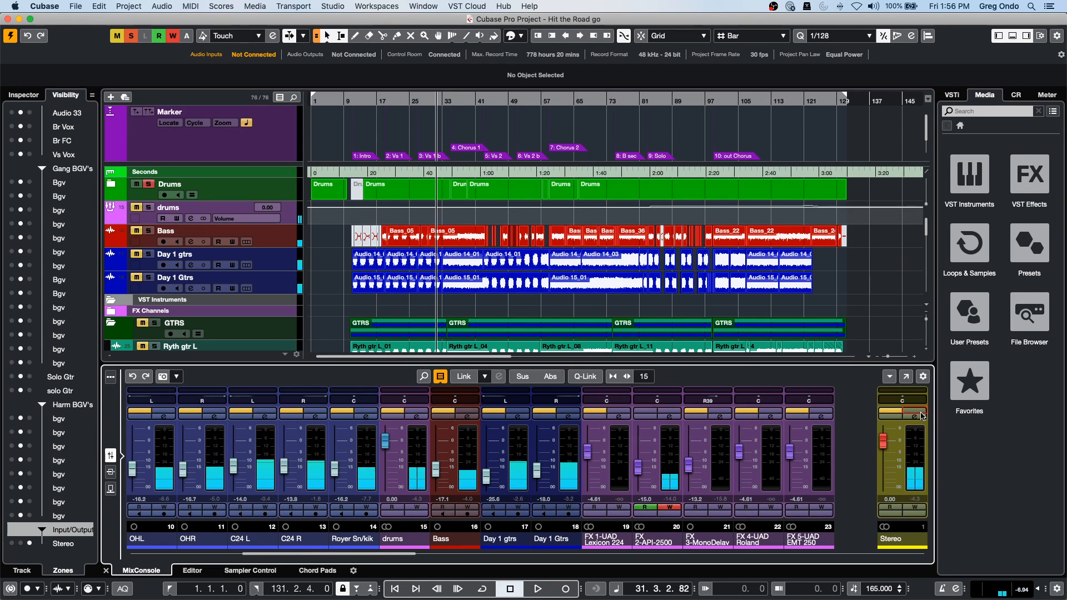
click(920, 412)
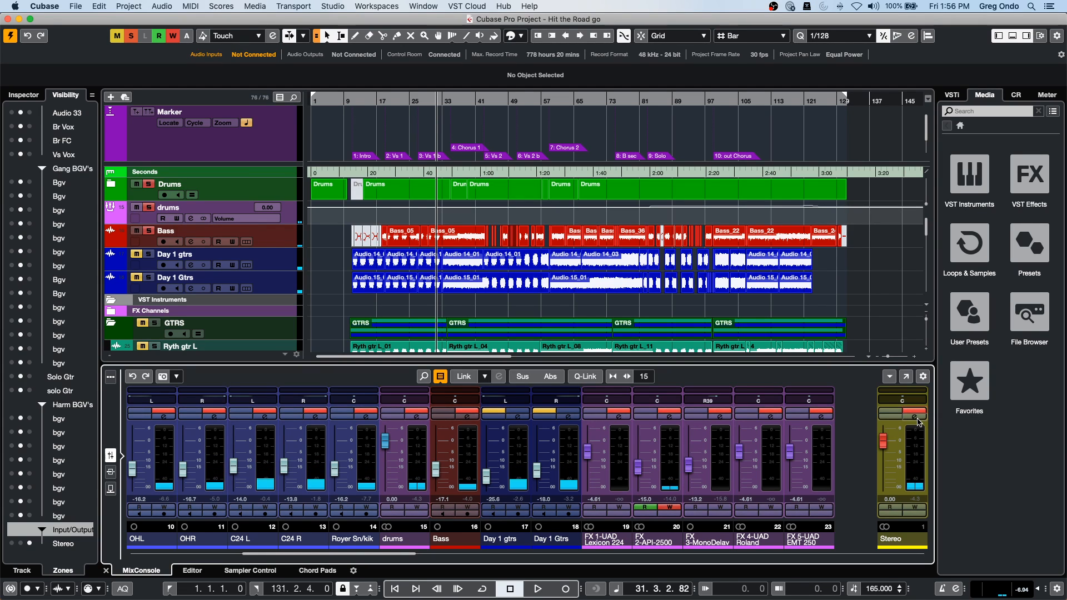
click(914, 417)
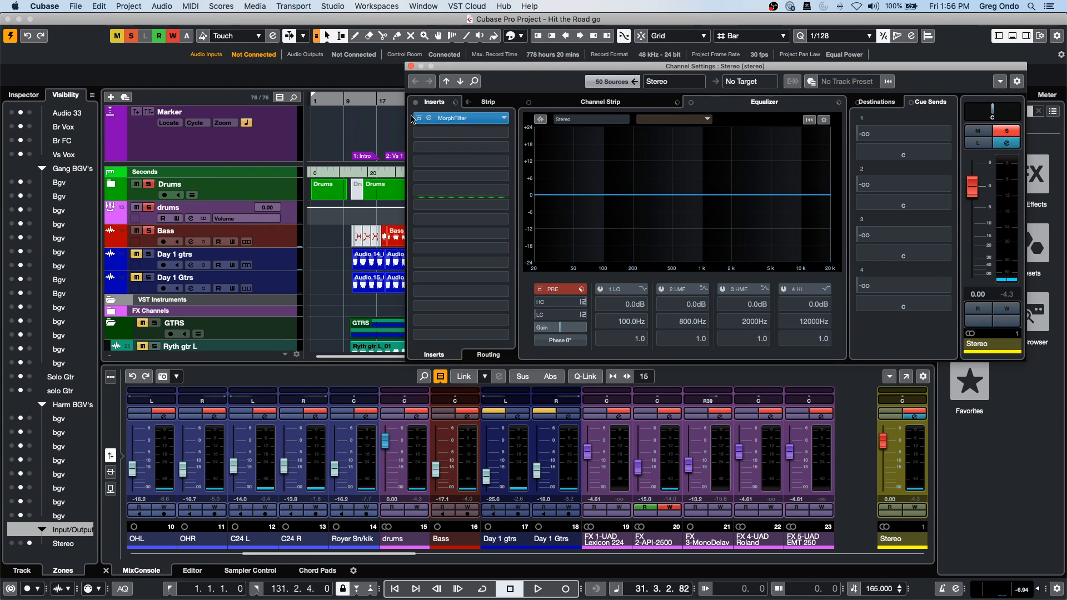
drag(464, 120, 378, 127)
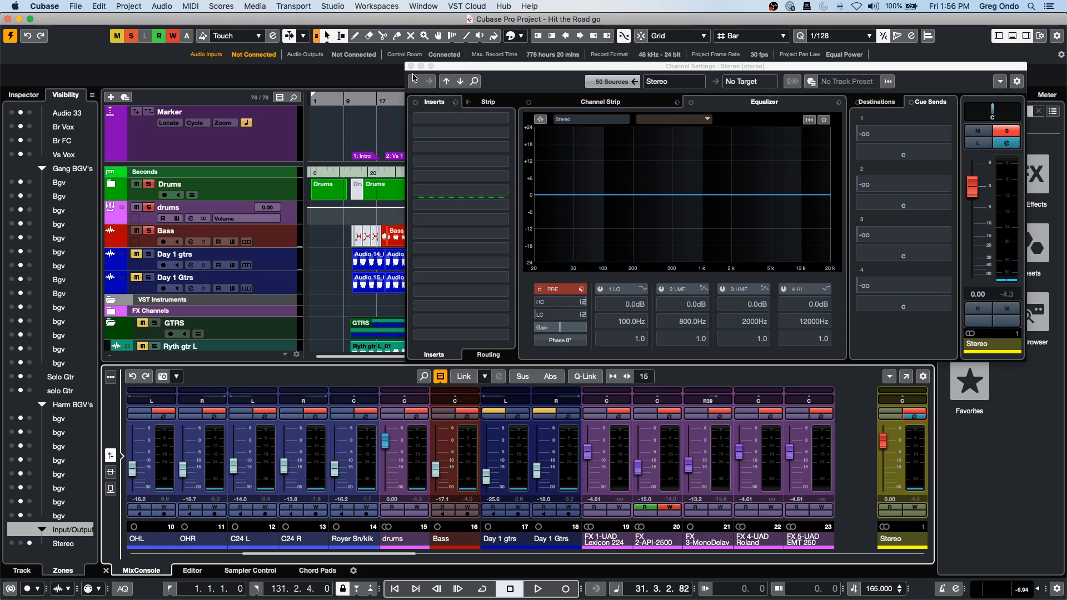
click(411, 66)
Play the soloed Drums folder and enlarge the mixer, bringing its first channels from Kik to Royer Sn/kik into view.
key(space)
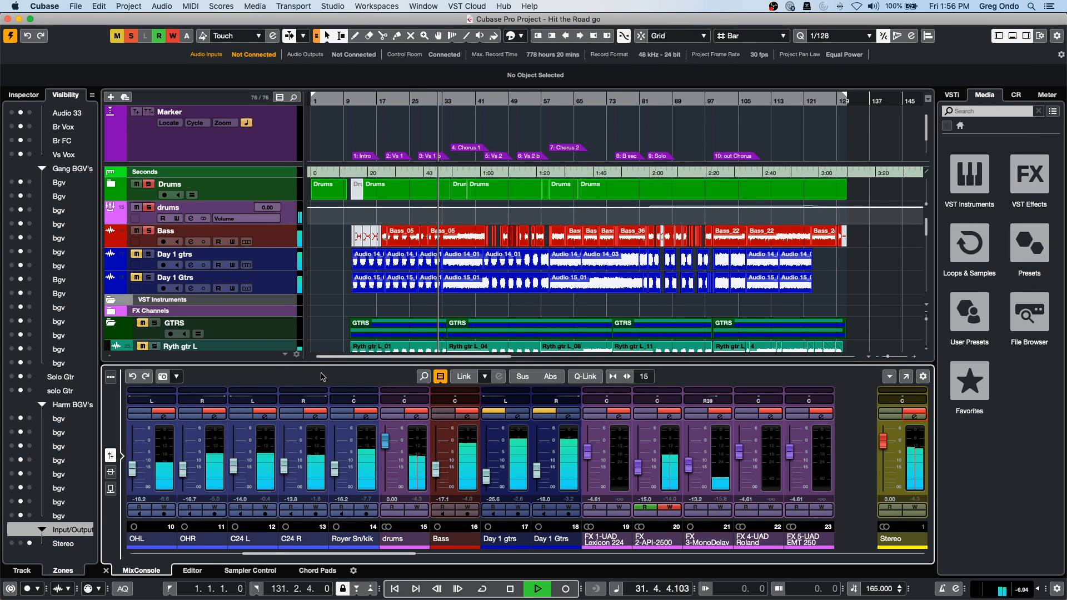
click(148, 185)
click(149, 184)
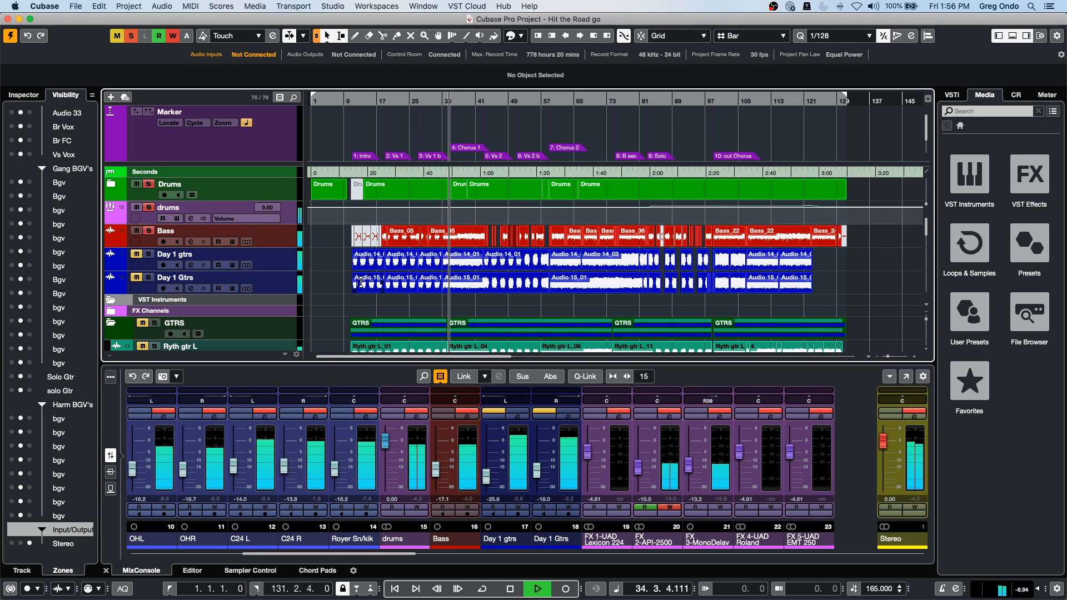
scroll(389, 301, down, 6)
scroll(434, 317, up, 6)
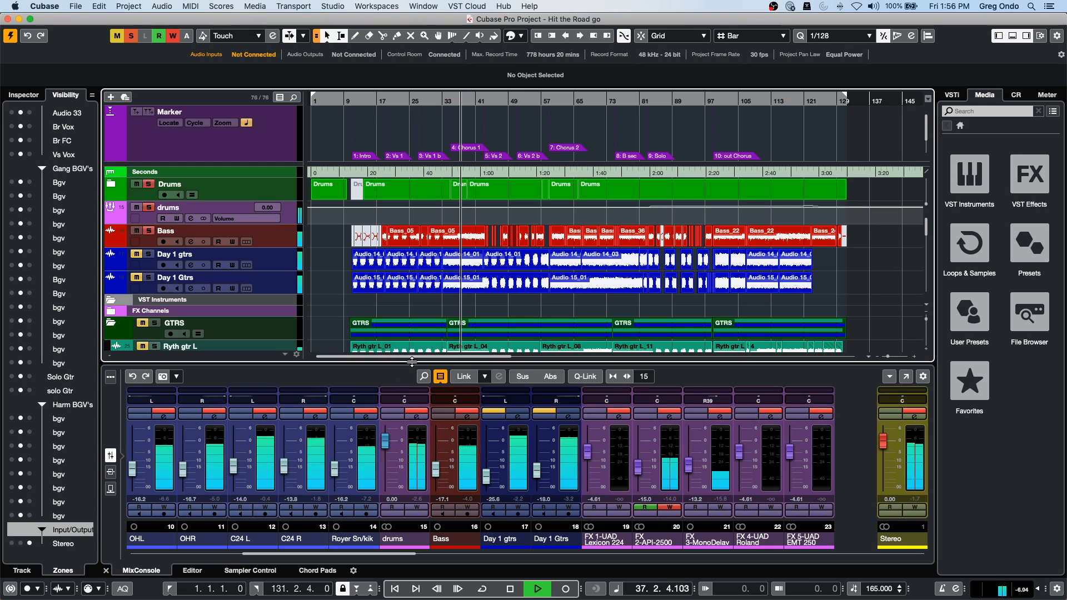
drag(412, 362, 412, 305)
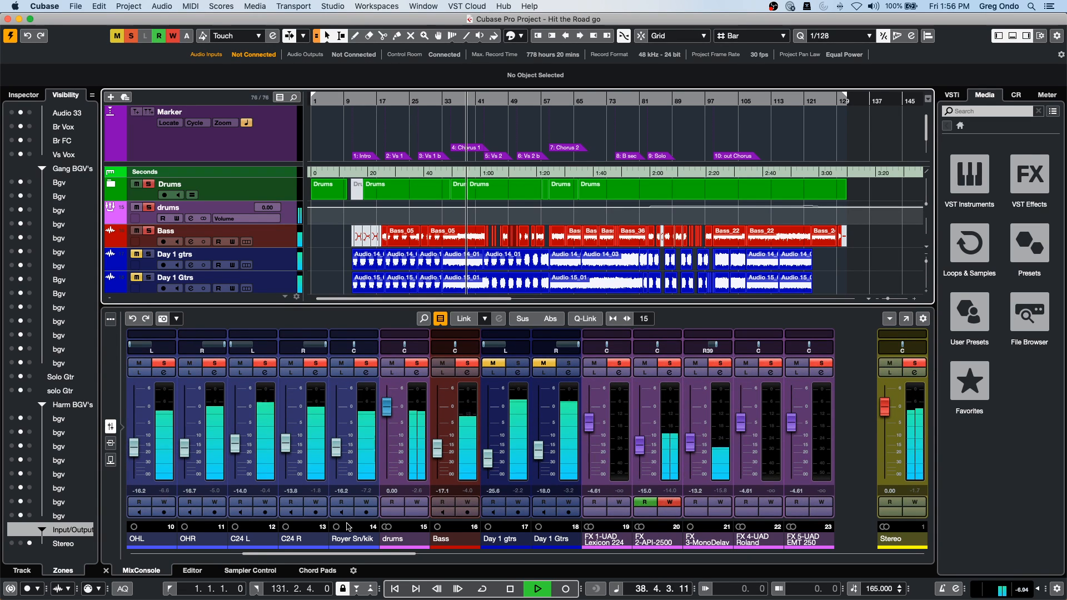
drag(289, 551, 177, 553)
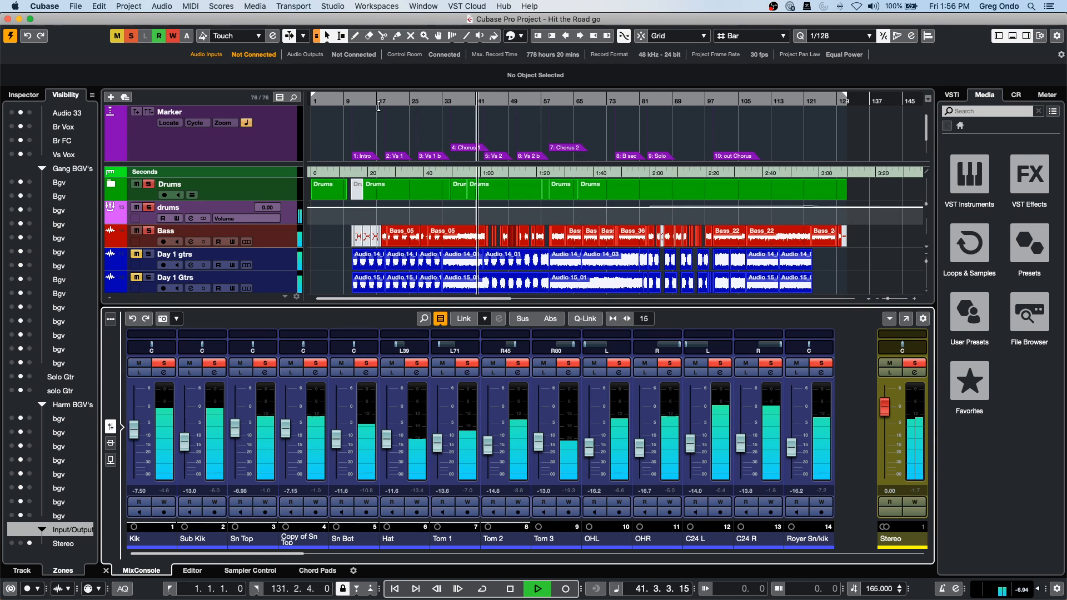
Clear all solo and mute states during playback, and solo the drums group channel.
click(132, 36)
click(117, 36)
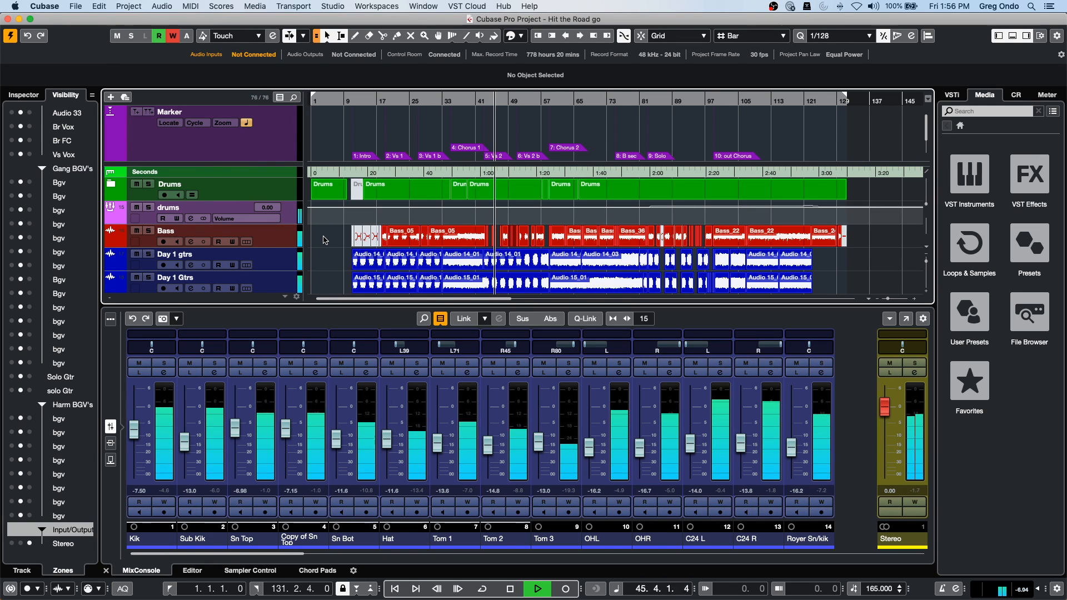
scroll(325, 241, down, 1)
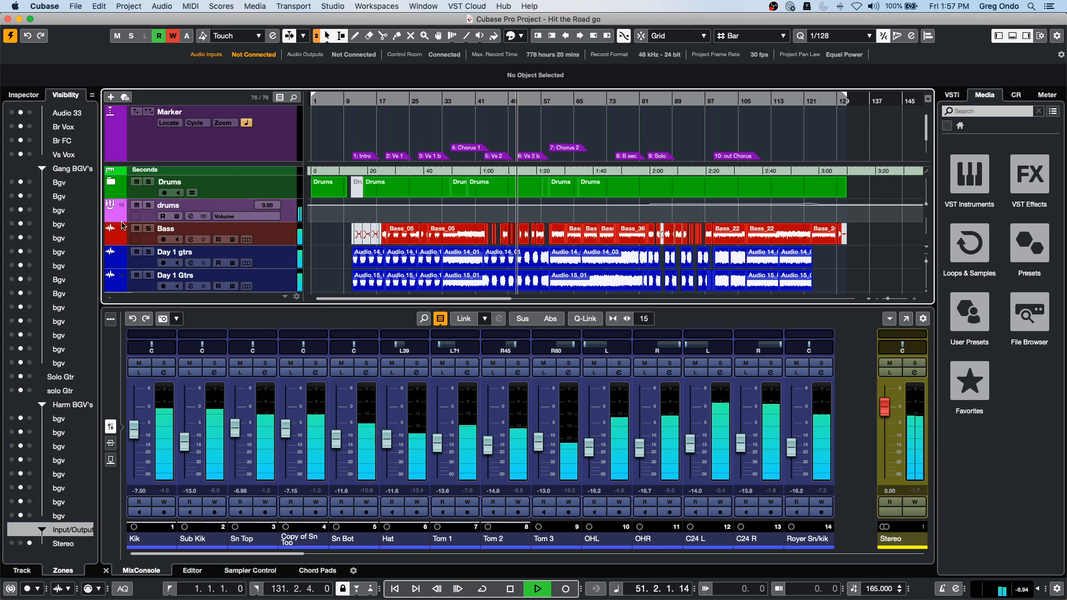
click(149, 206)
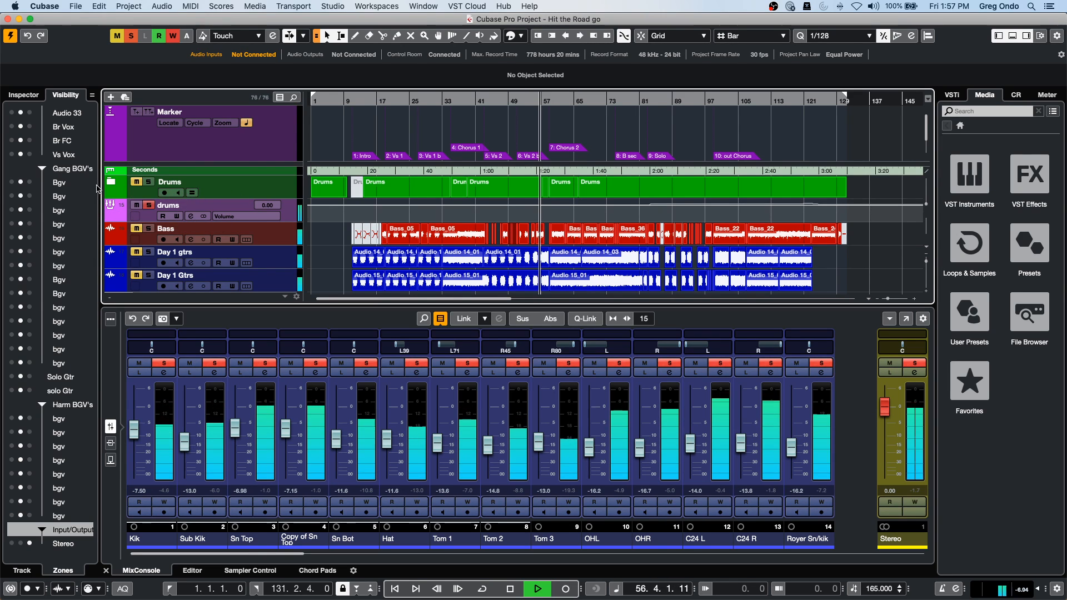
Expand the Drums folder, look over its individual tracks, and stop playback.
click(111, 185)
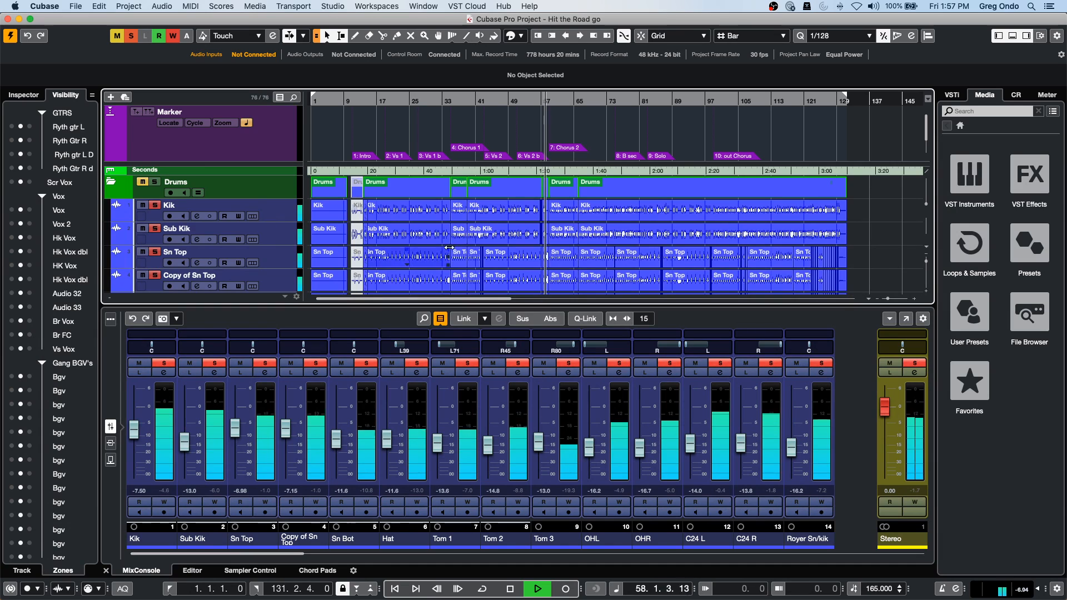
scroll(474, 247, down, 4)
scroll(475, 248, up, 4)
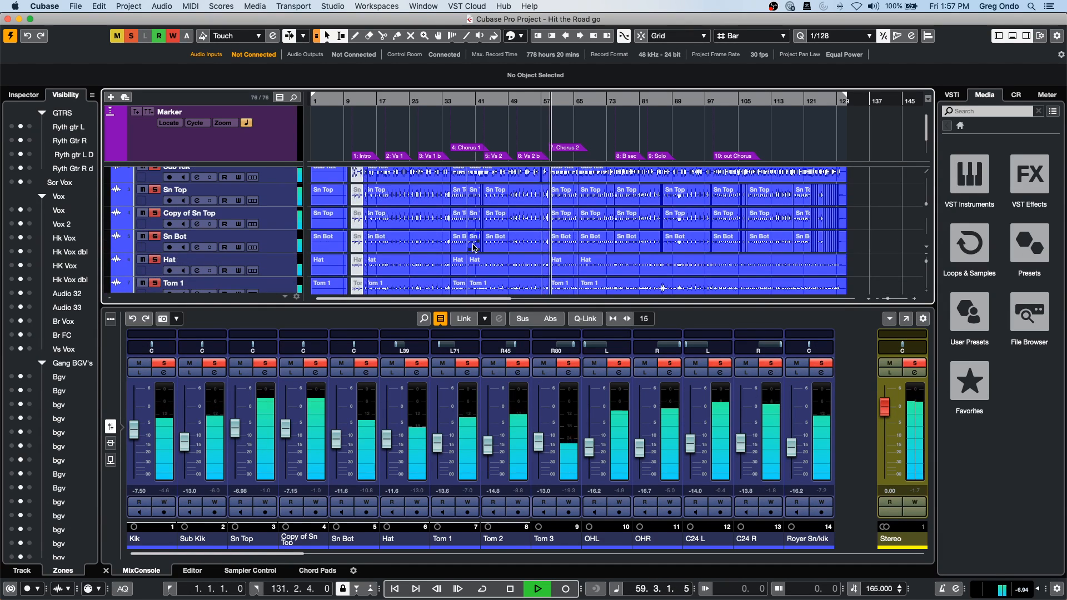
key(space)
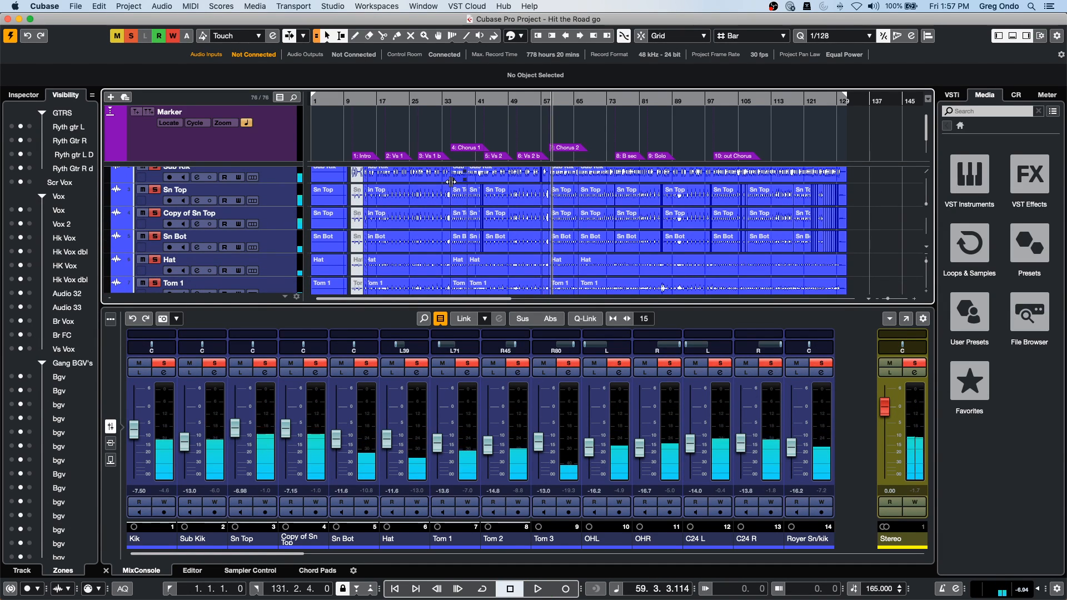
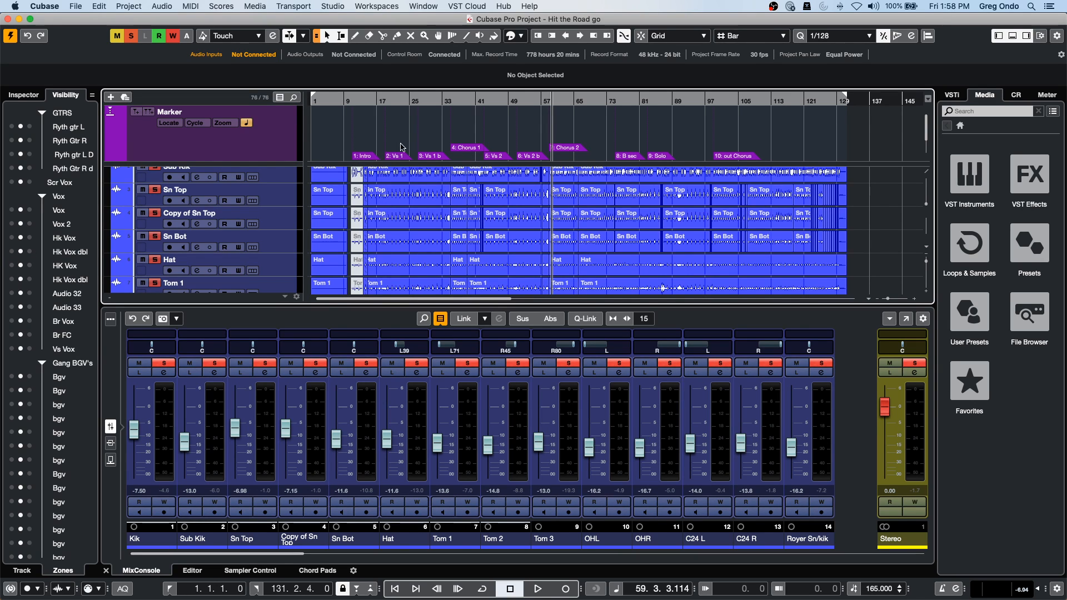
Solo the Solo Gtr track and play the last bars of its guitar solo up to the out Chorus, stopping there.
scroll(453, 200, down, 5)
scroll(454, 208, down, 20)
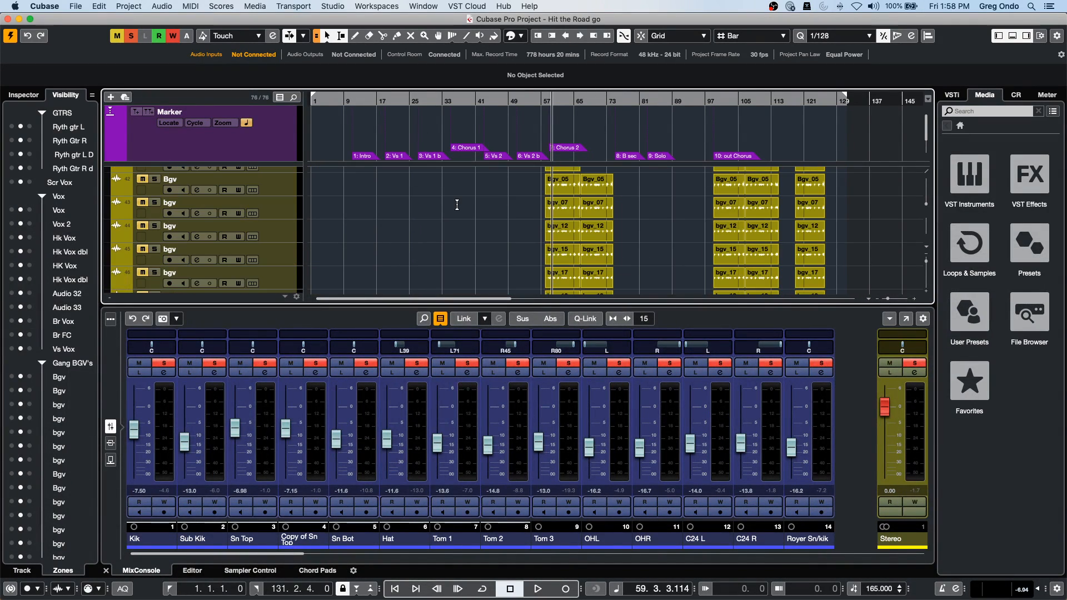
scroll(457, 205, down, 7)
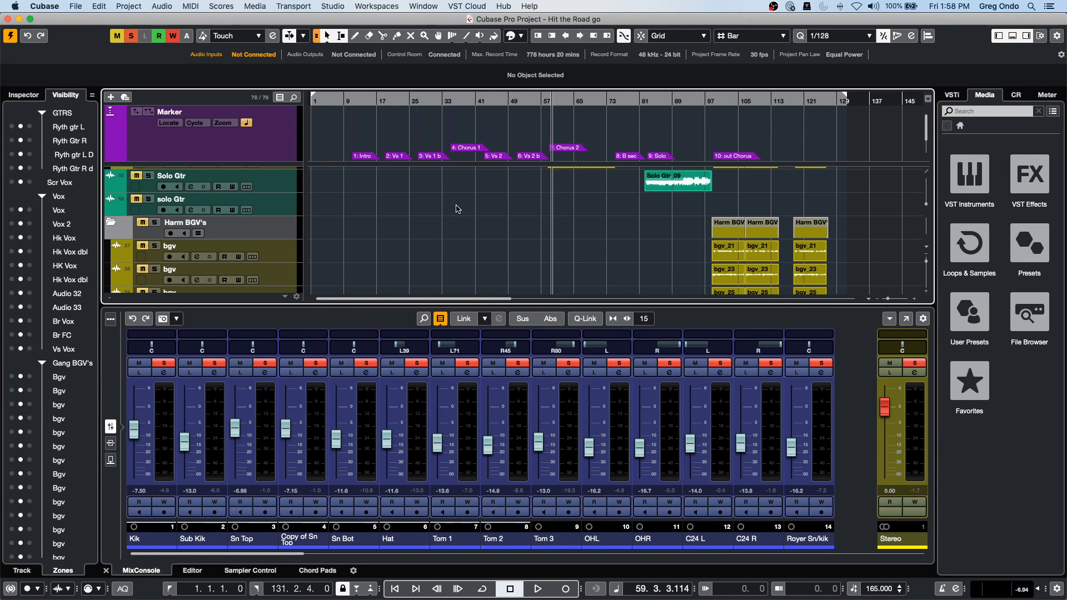
click(695, 102)
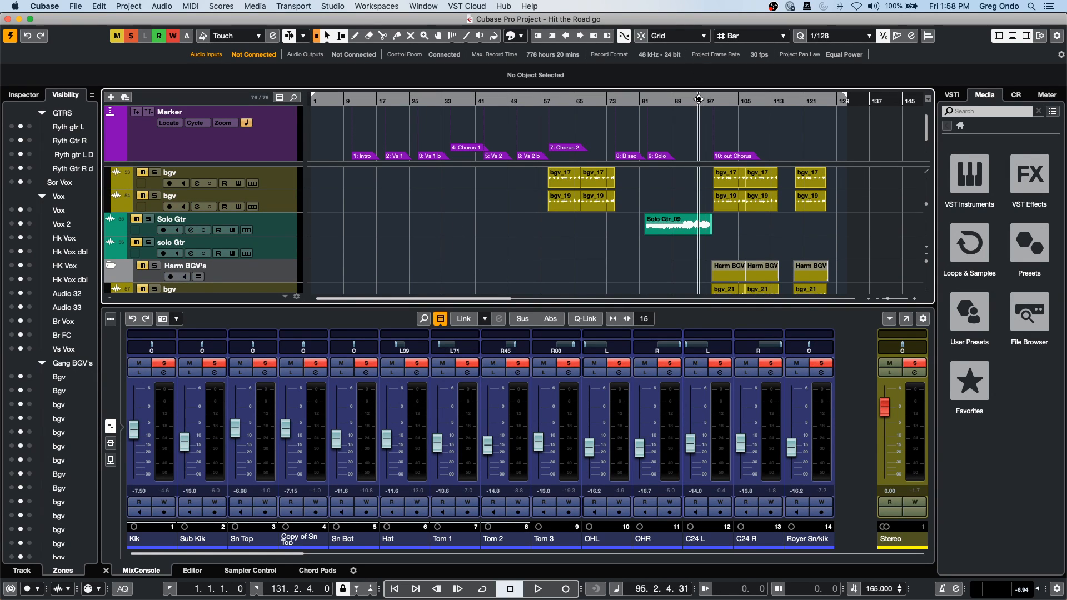
key(h)
key(h)
key(space)
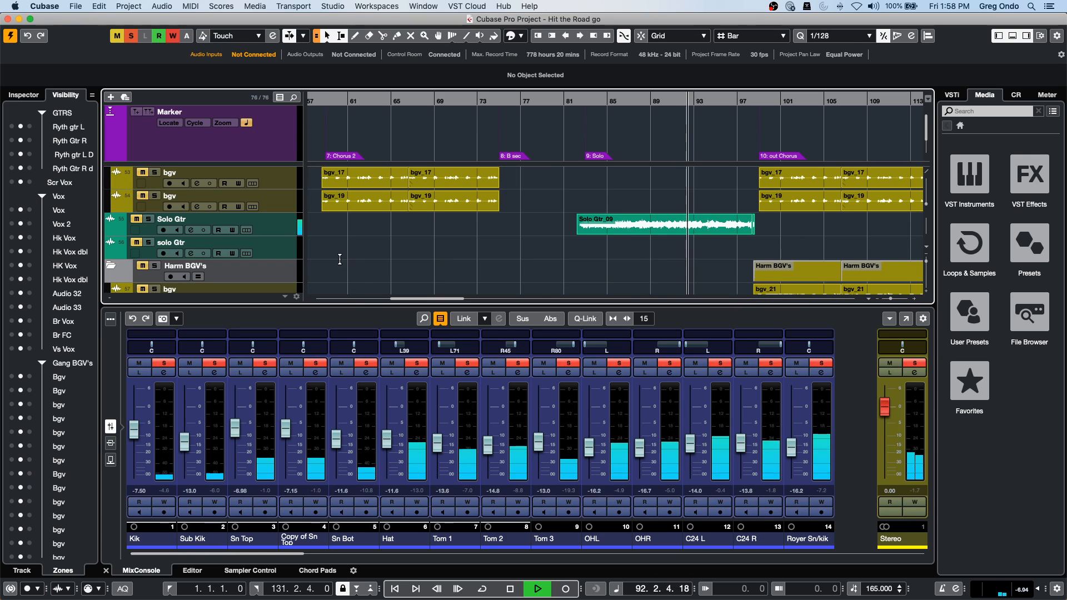
click(147, 220)
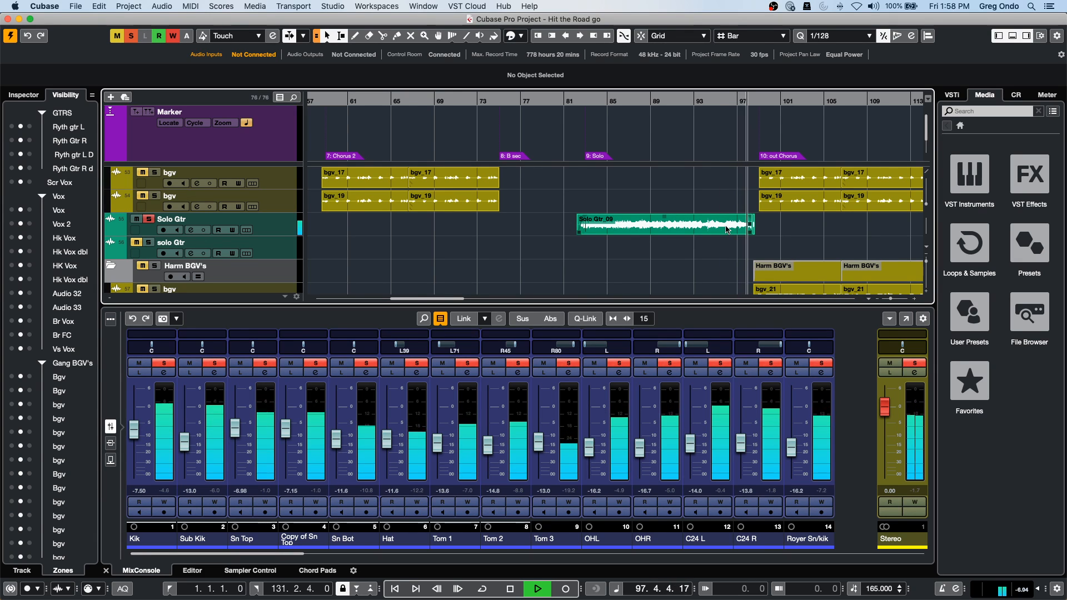
key(space)
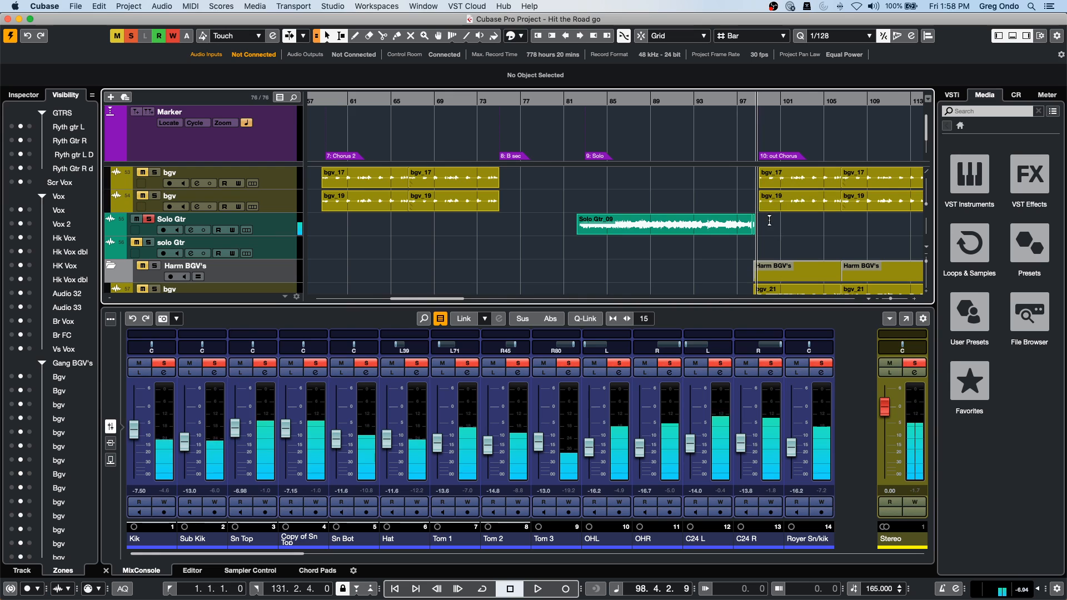
Select a range over the end of the Solo Gtr event, from about bar 97 to 99, and open Direct Offline Processing.
drag(751, 103, 749, 131)
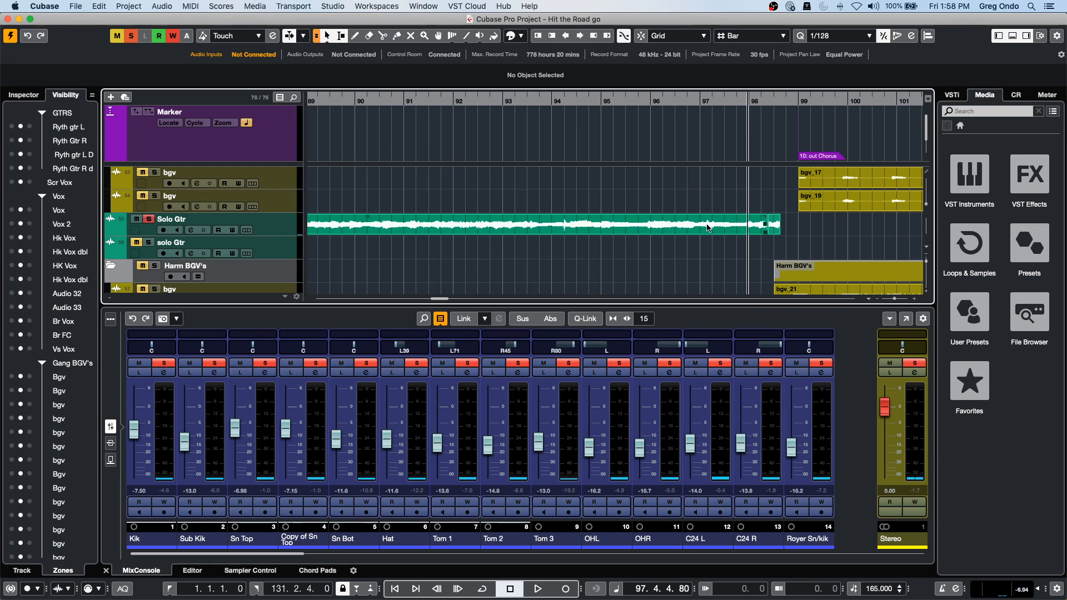
drag(705, 223, 808, 218)
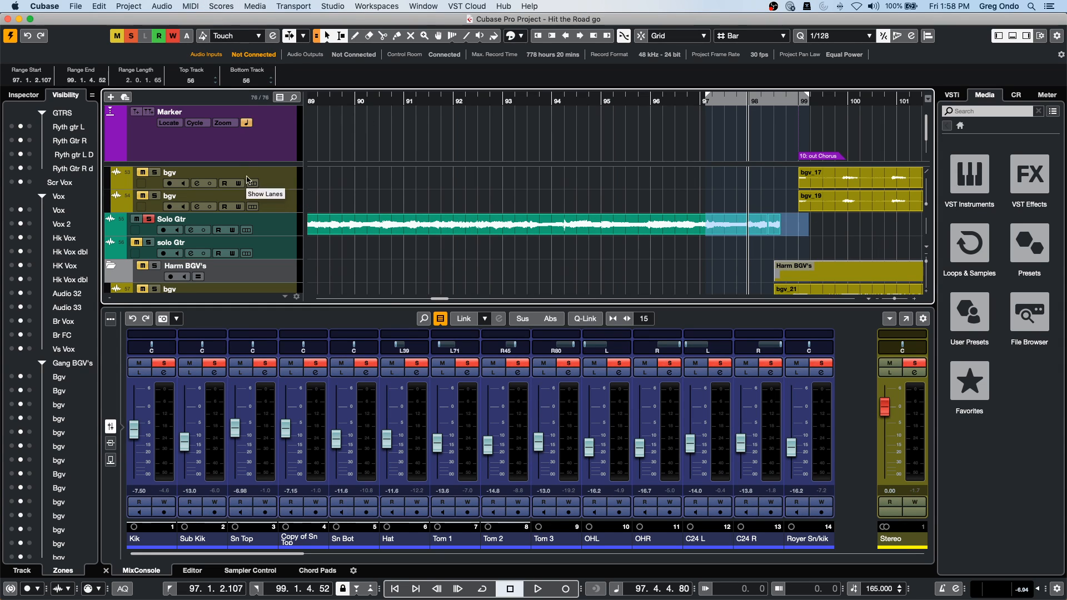
click(162, 6)
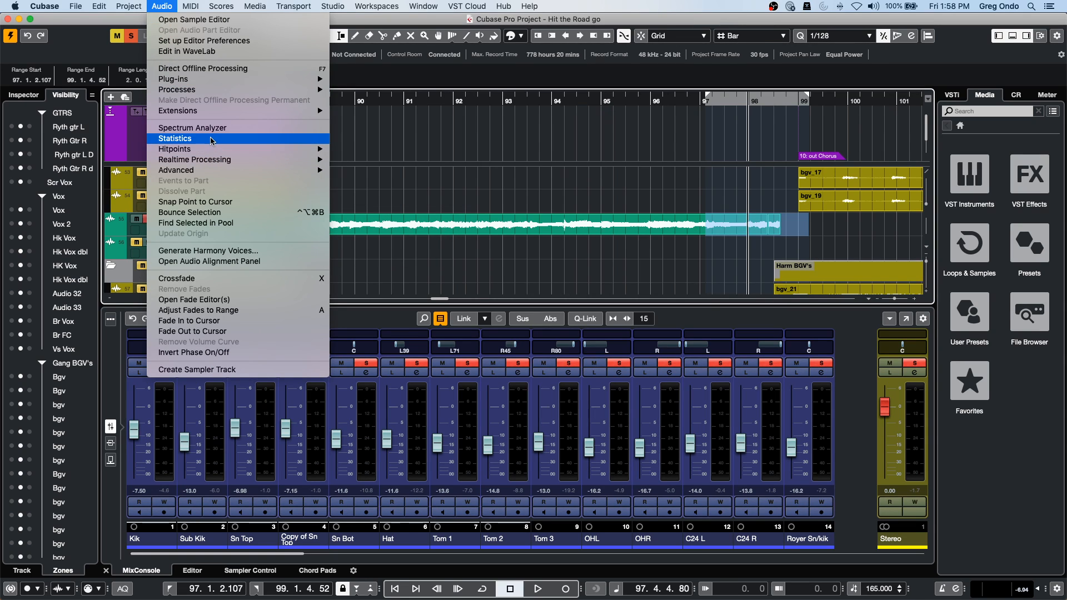
click(225, 73)
Add the MonoDelay effect to the selected Solo Gtr range and adjust its delay to 1/4.
click(72, 214)
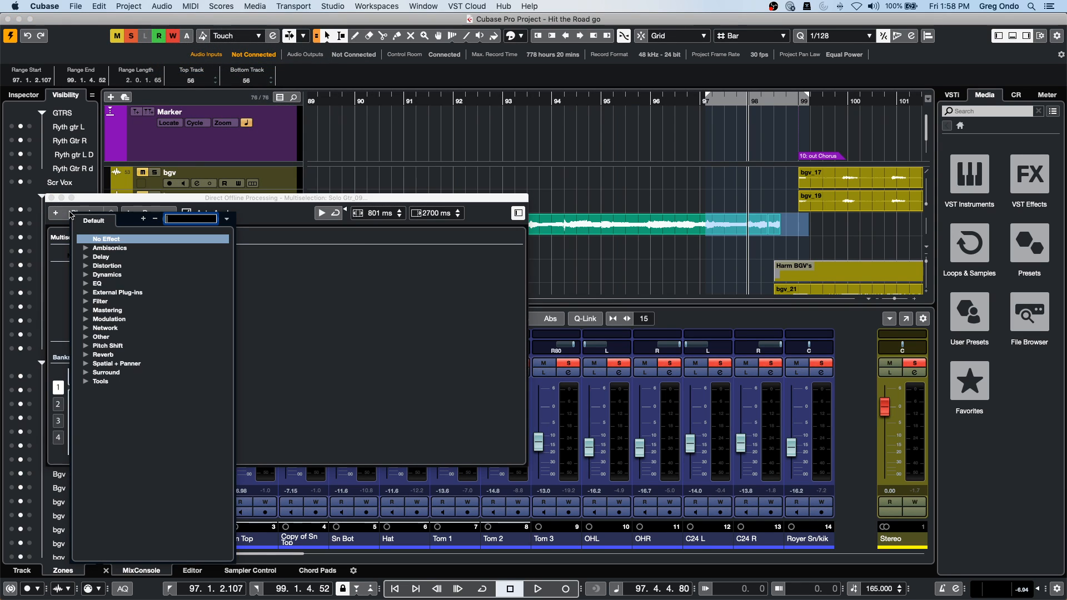
click(86, 257)
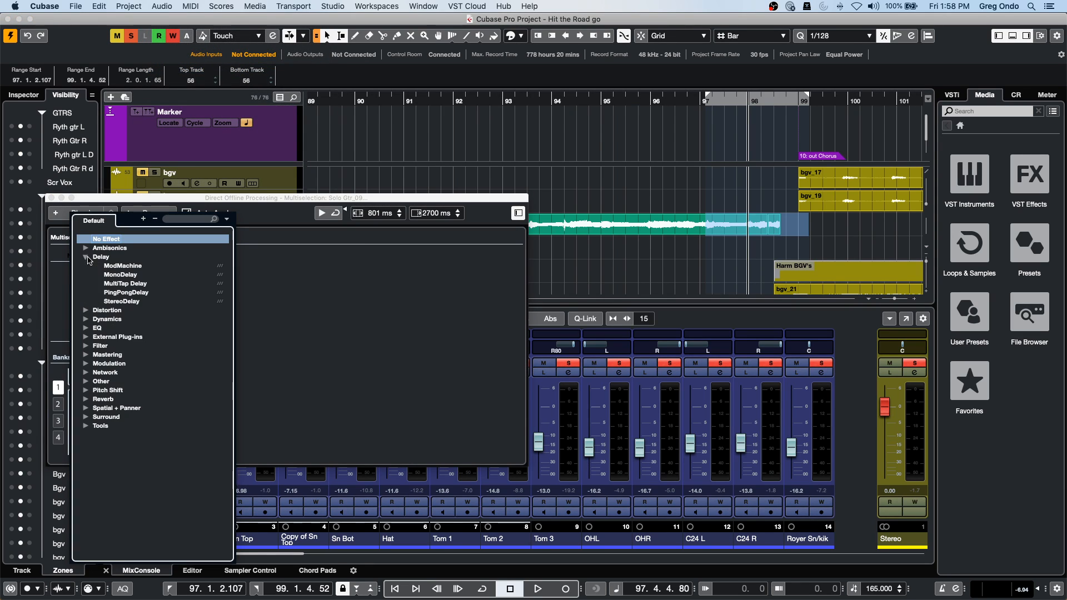
click(120, 275)
drag(329, 334, 321, 313)
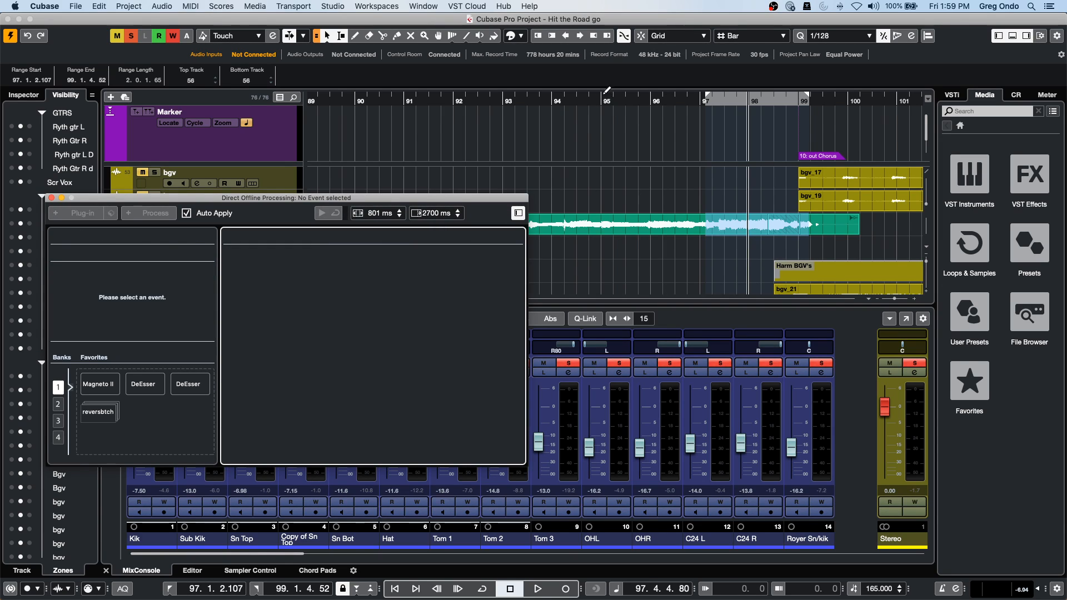
Play the delayed end of the guitar solo from about bar 95 into the out Chorus and stop.
click(610, 99)
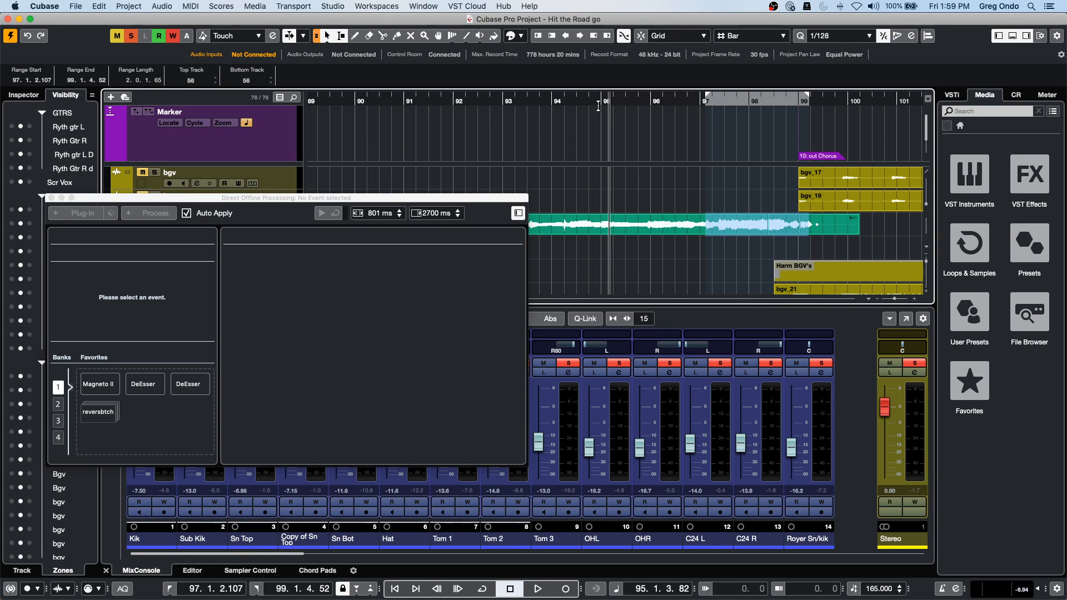
key(space)
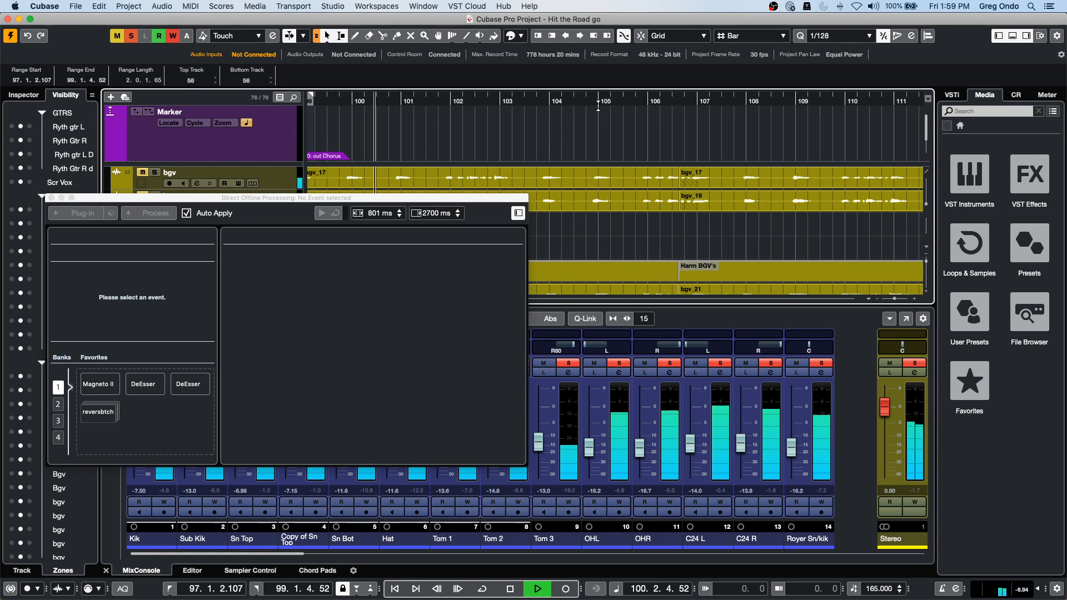
key(space)
Return to about bar 92, select the processed end of the Solo Gtr event, and undo the MonoDelay processing.
click(625, 35)
drag(315, 100, 289, 102)
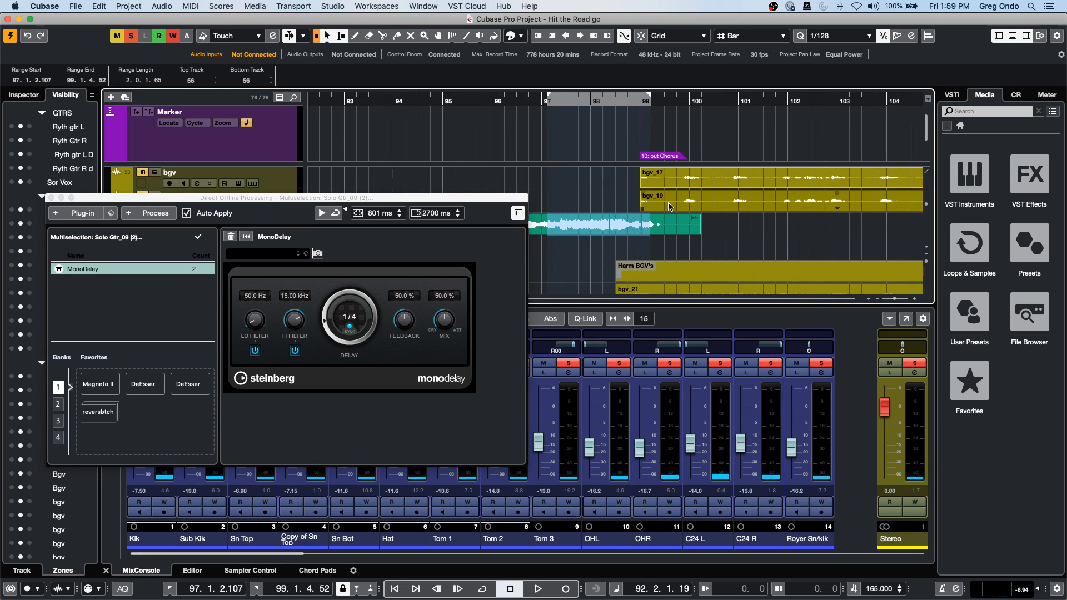
click(630, 233)
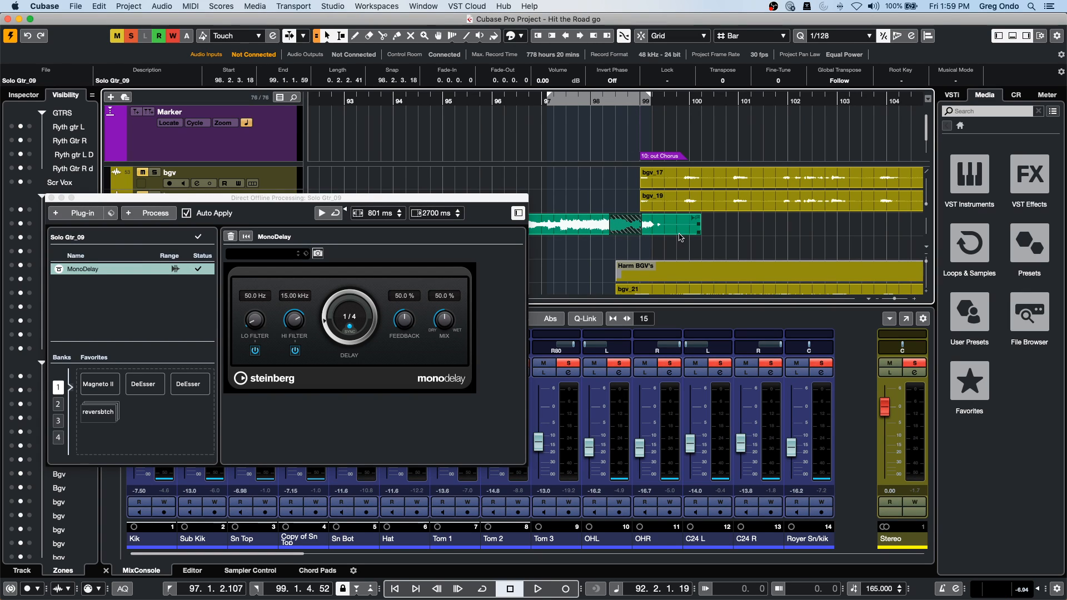
key(super+z)
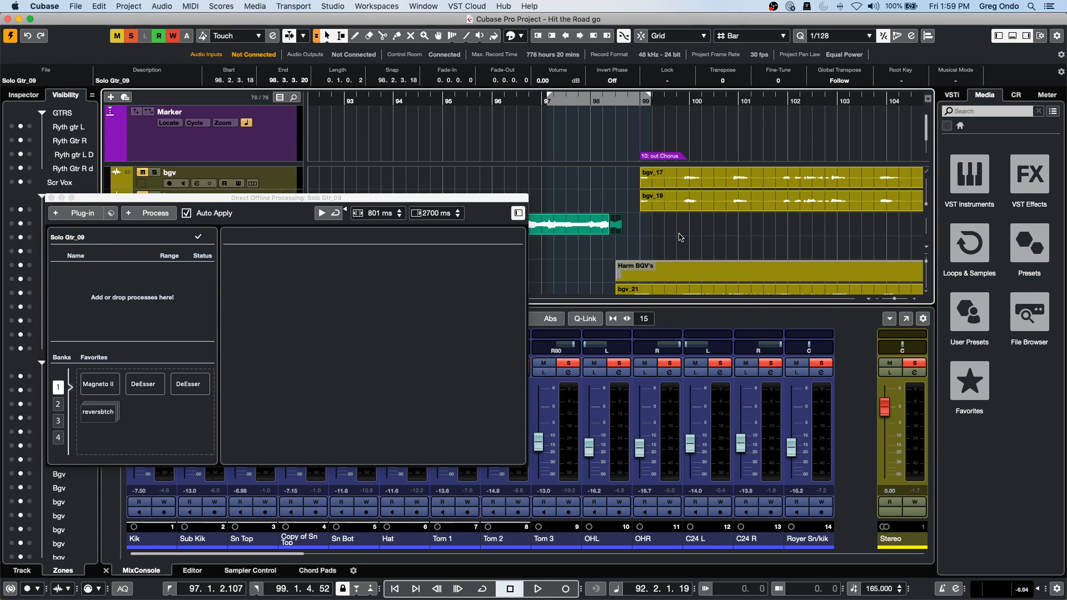
Select the short end section of the Solo Gtr event and audition it with the Play tool.
click(681, 237)
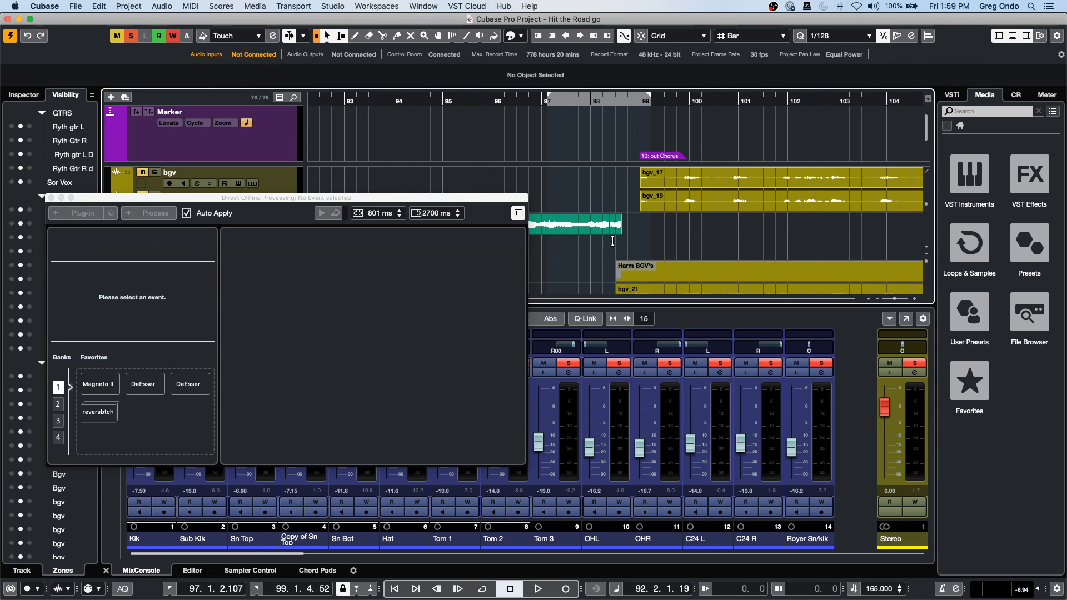
click(619, 229)
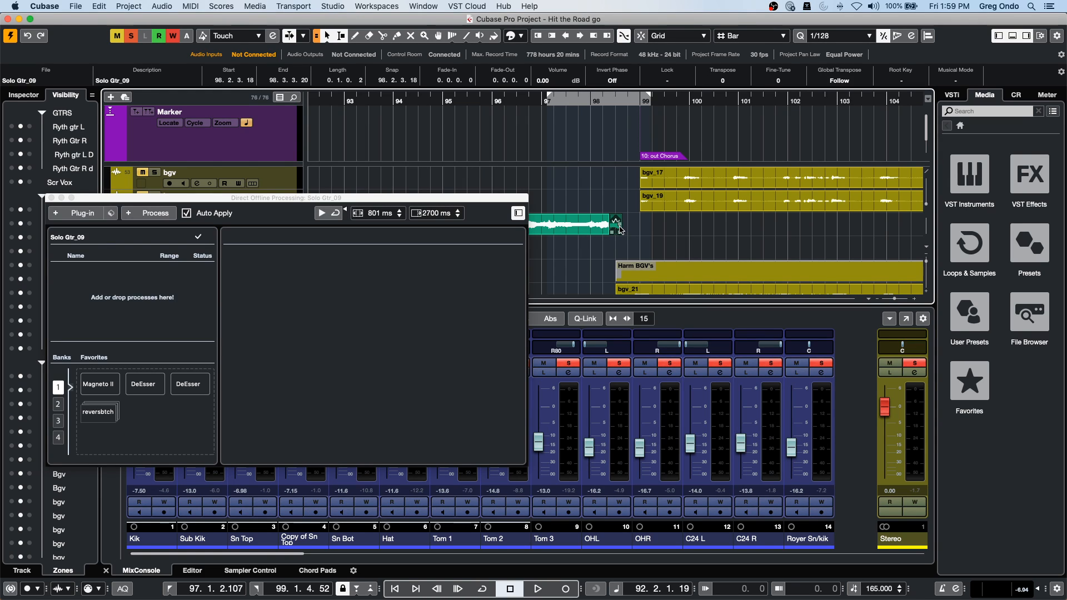
right_click(606, 227)
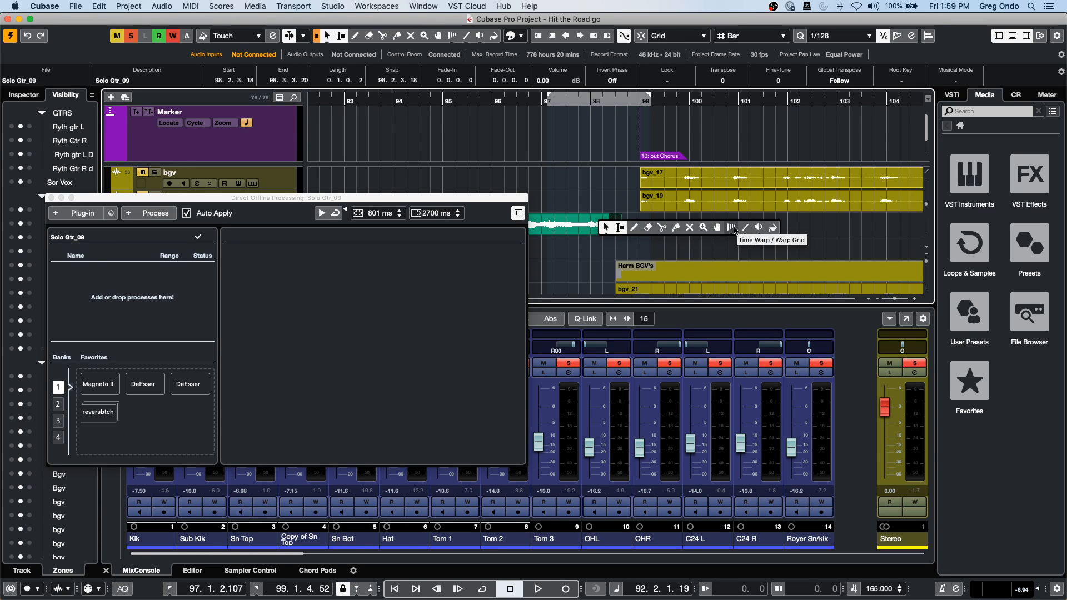
click(758, 227)
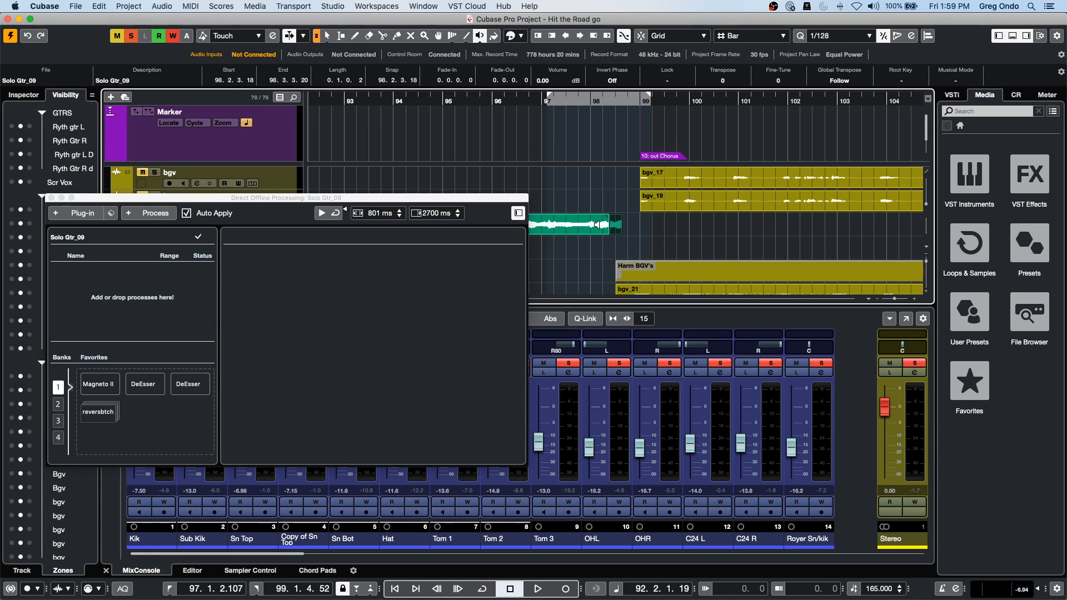
click(616, 225)
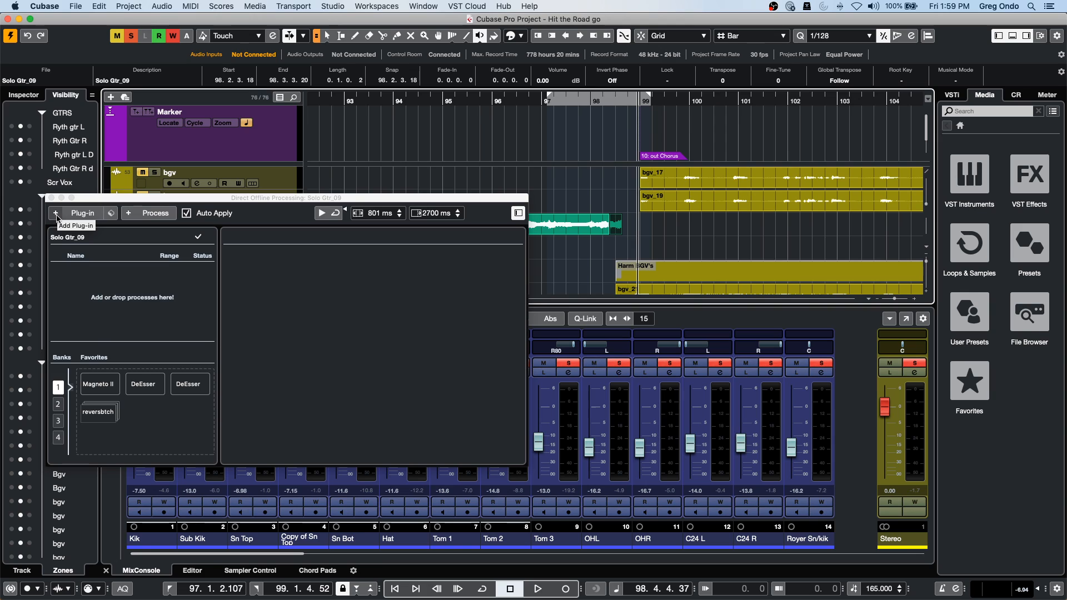
Add the MonoDelay effect to the selected Solo Gtr end section with its delay at 1/8, and play it from about bar 97.
click(76, 214)
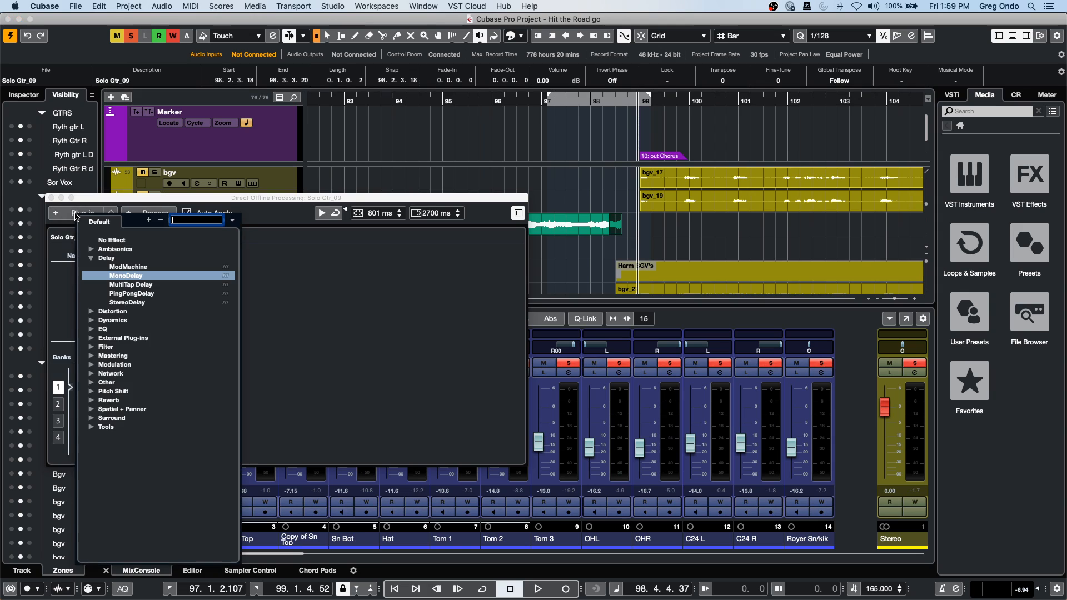
click(134, 276)
drag(324, 325, 319, 304)
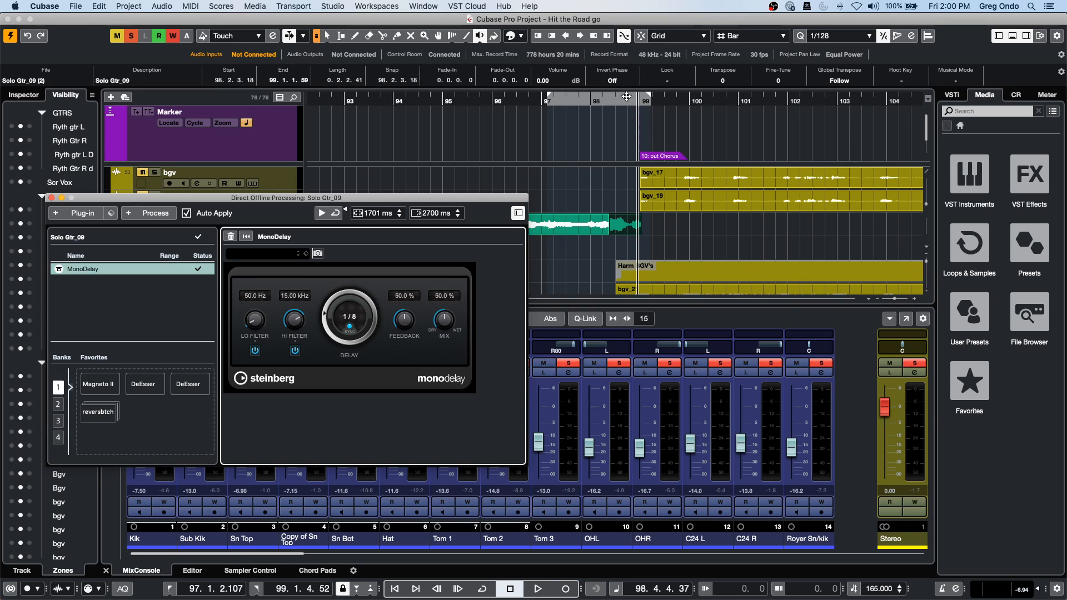
click(543, 101)
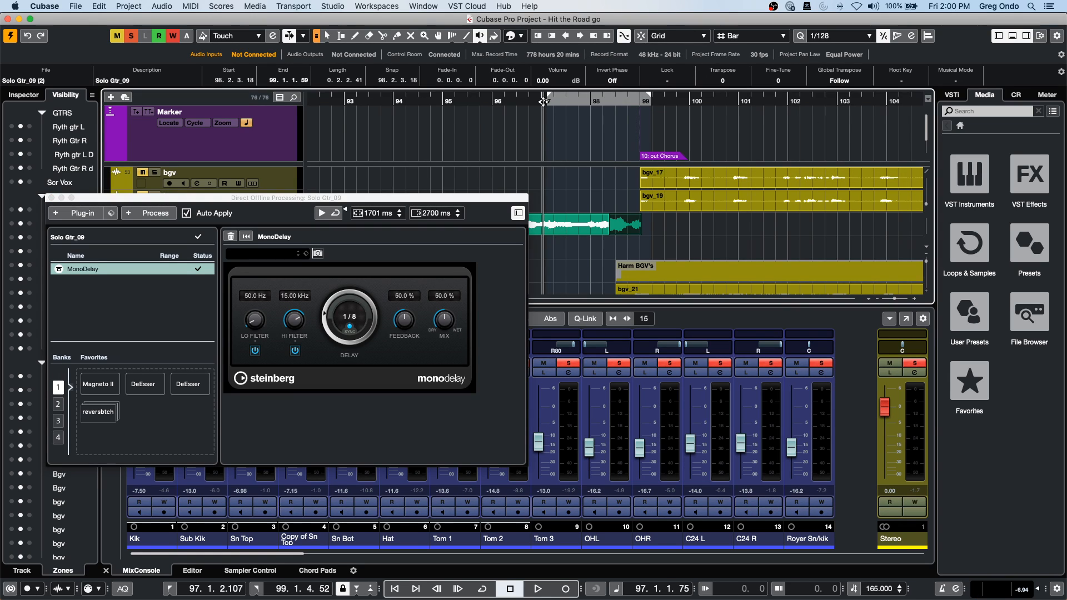
key(space)
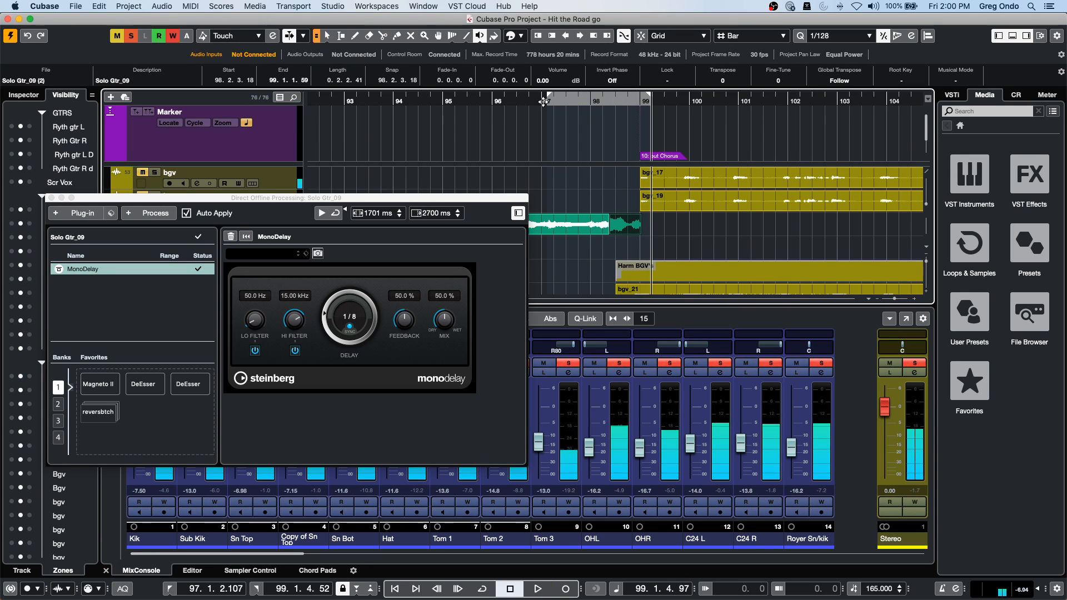
Change the MonoDelay time to 1/2 and play the end of the guitar solo from about bar 97, stopping in the out Chorus.
drag(324, 314, 321, 328)
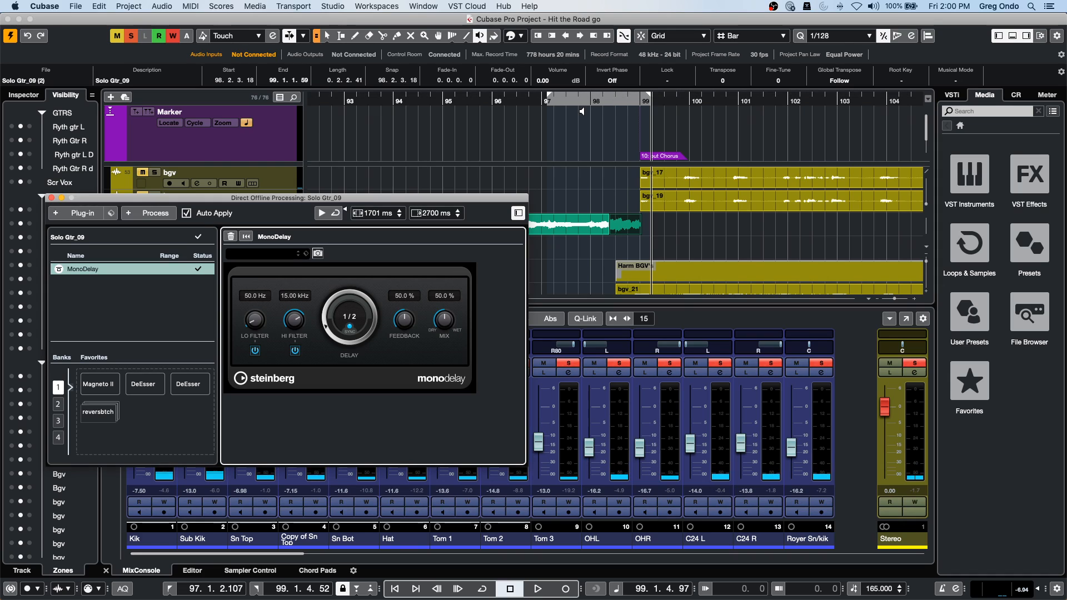
click(559, 99)
key(space)
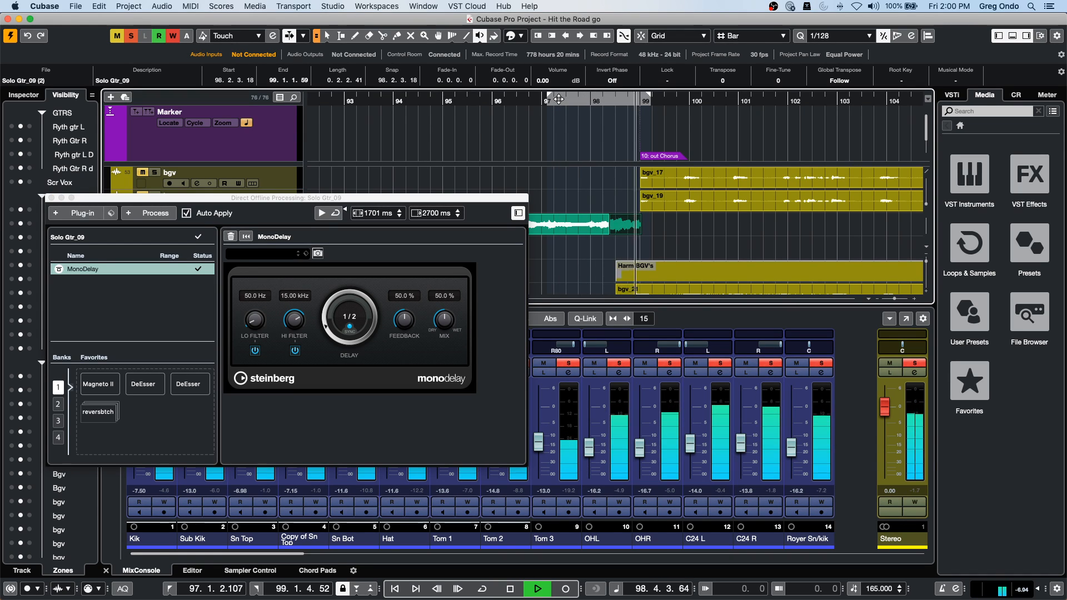
key(space)
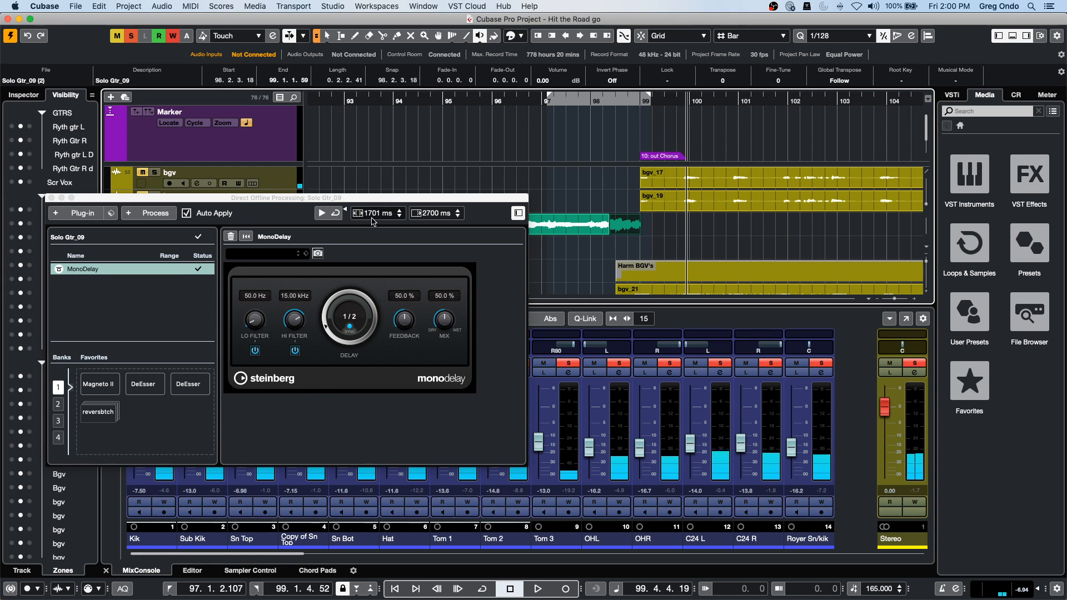
Set the process range extension to 2601 ms and the tail to 3700 ms, and delete MonoDelay before closing Direct Offline Processing.
scroll(373, 220, up, 9)
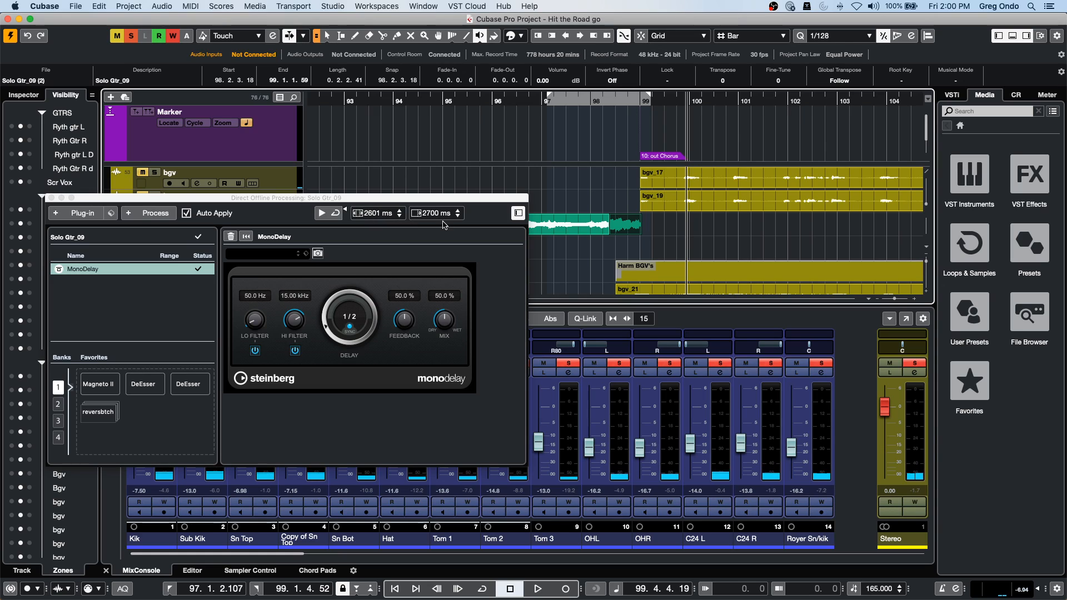
scroll(437, 220, up, 10)
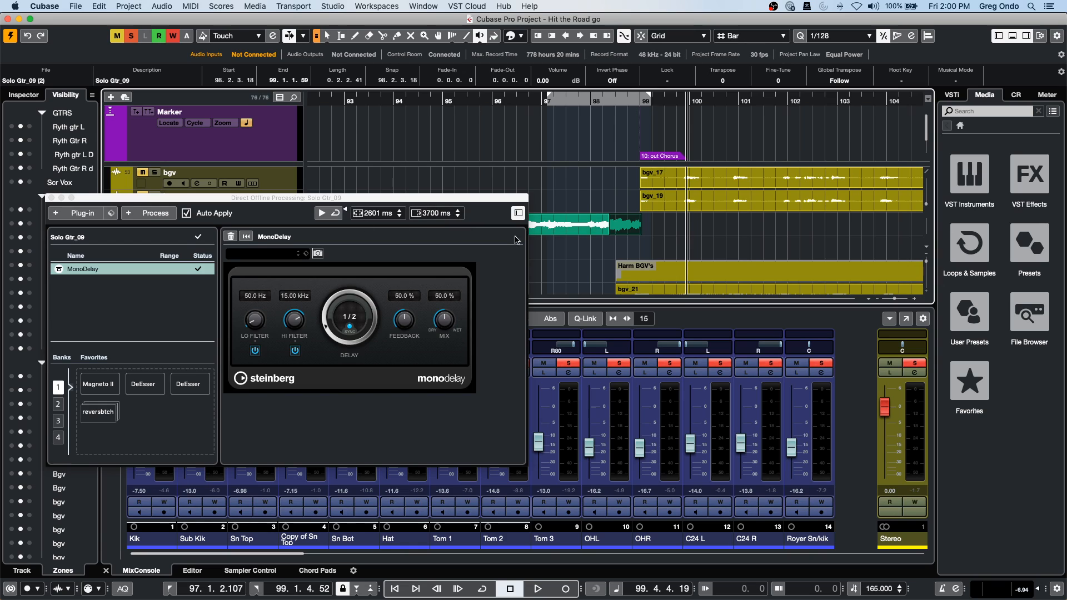
right_click(113, 269)
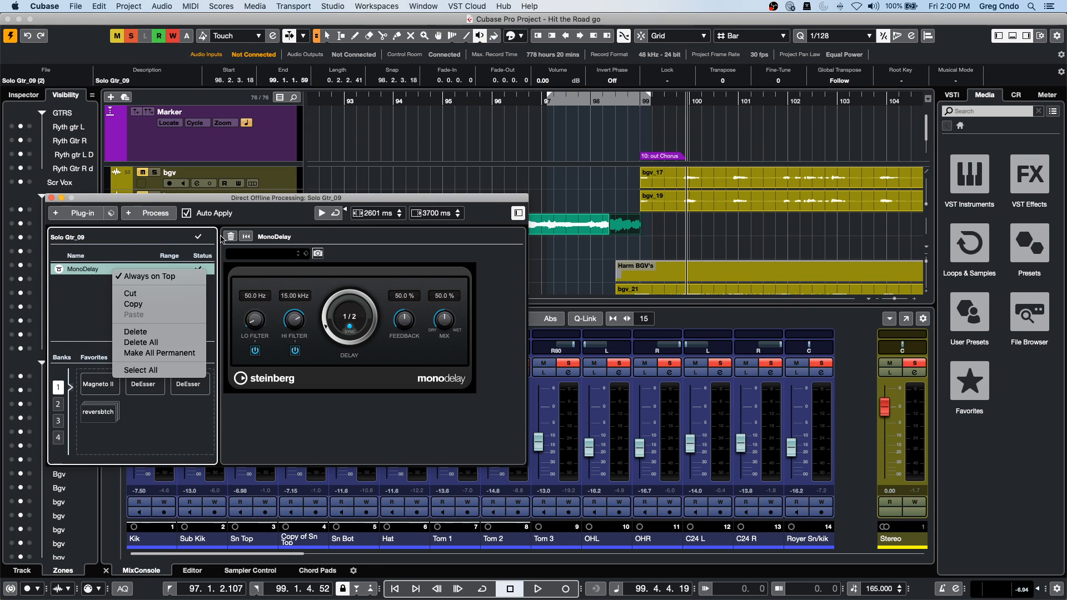
click(139, 331)
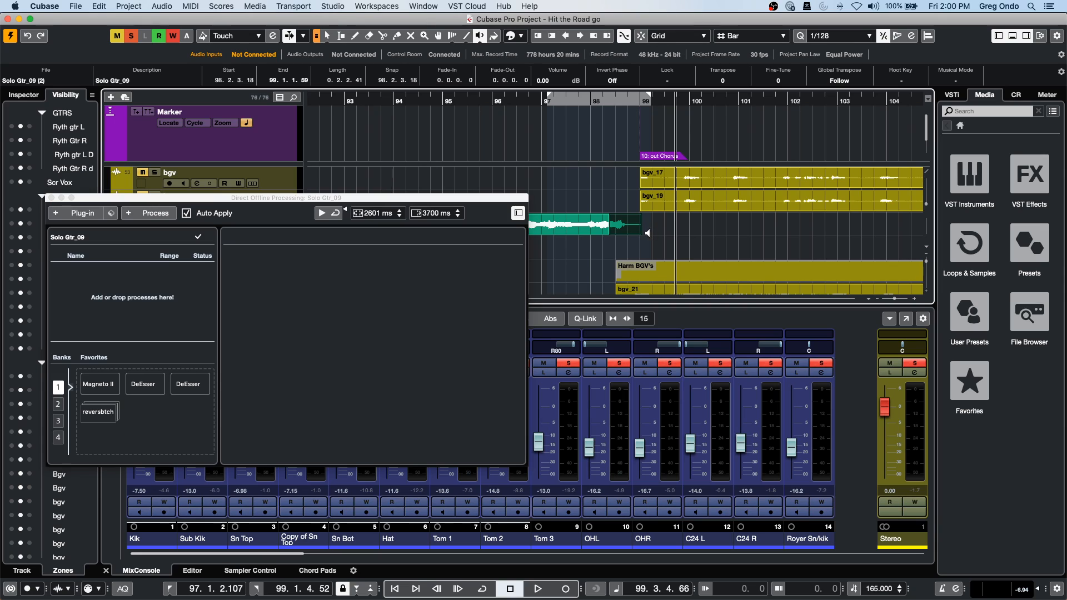
click(51, 198)
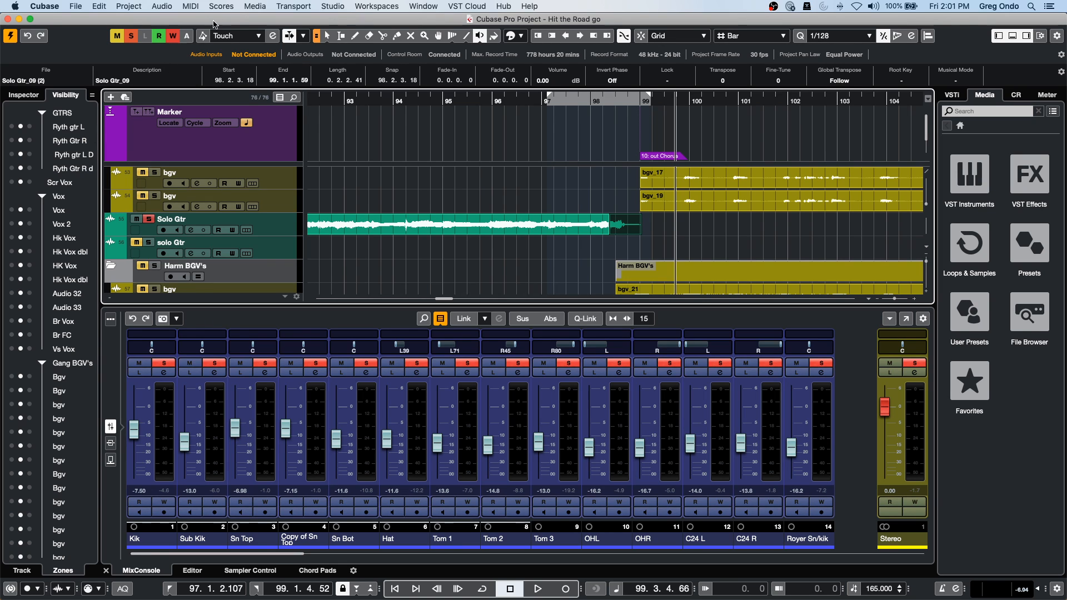
Add a group track below Solo Gtr with a mono configuration, named "mono group".
right_click(286, 177)
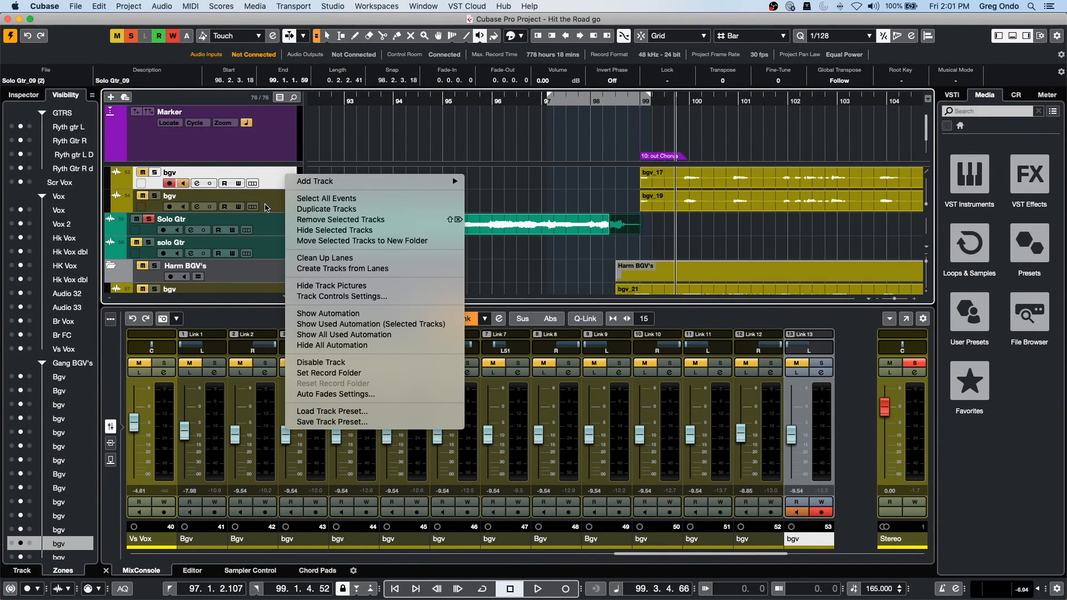
click(268, 229)
right_click(268, 230)
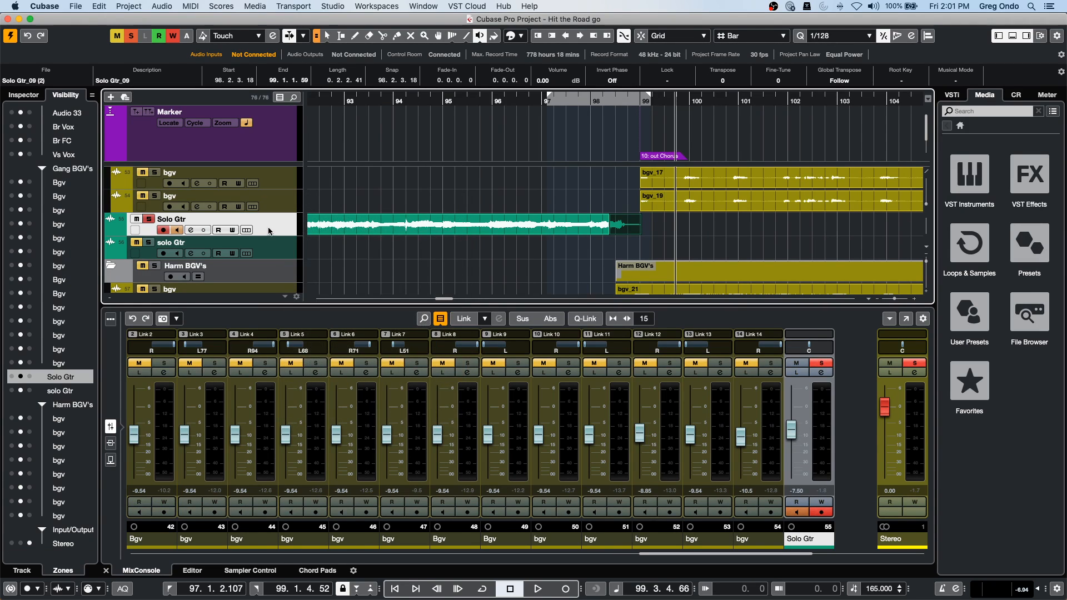
mouse_move(386, 234)
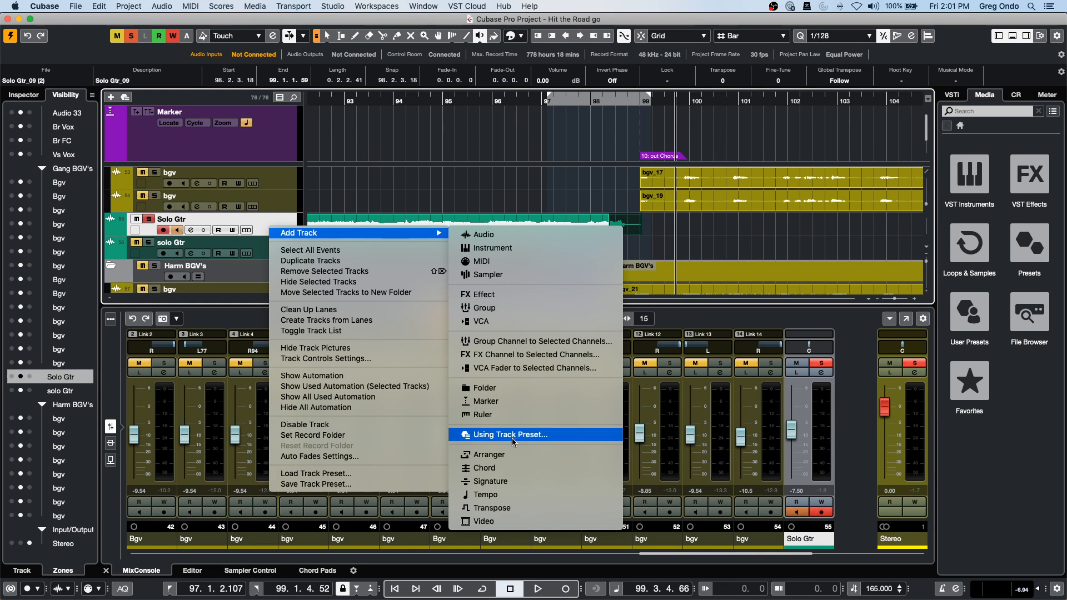
click(527, 309)
click(414, 134)
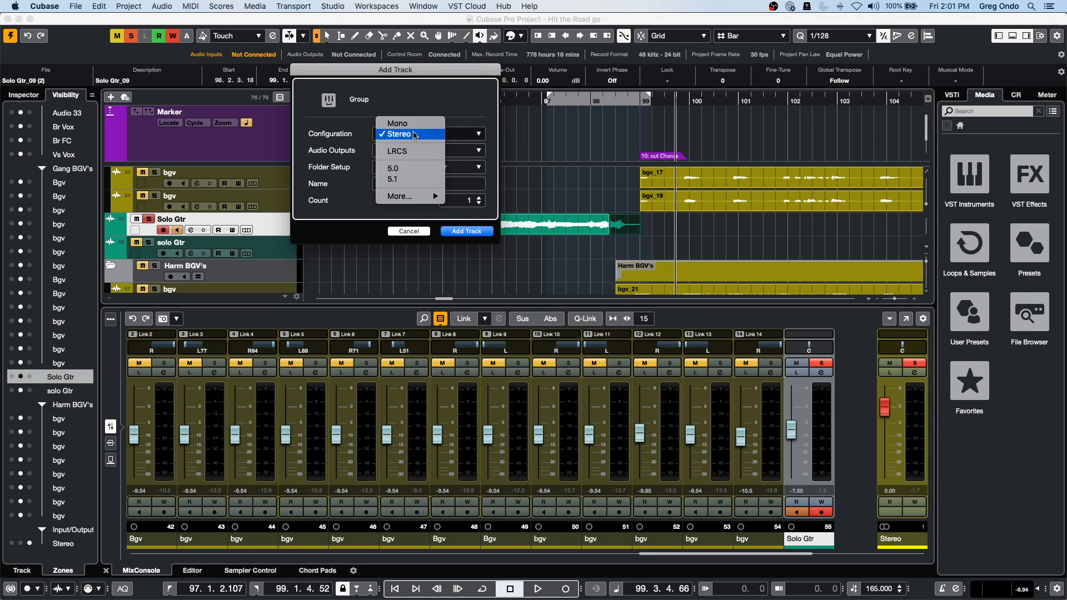
click(414, 126)
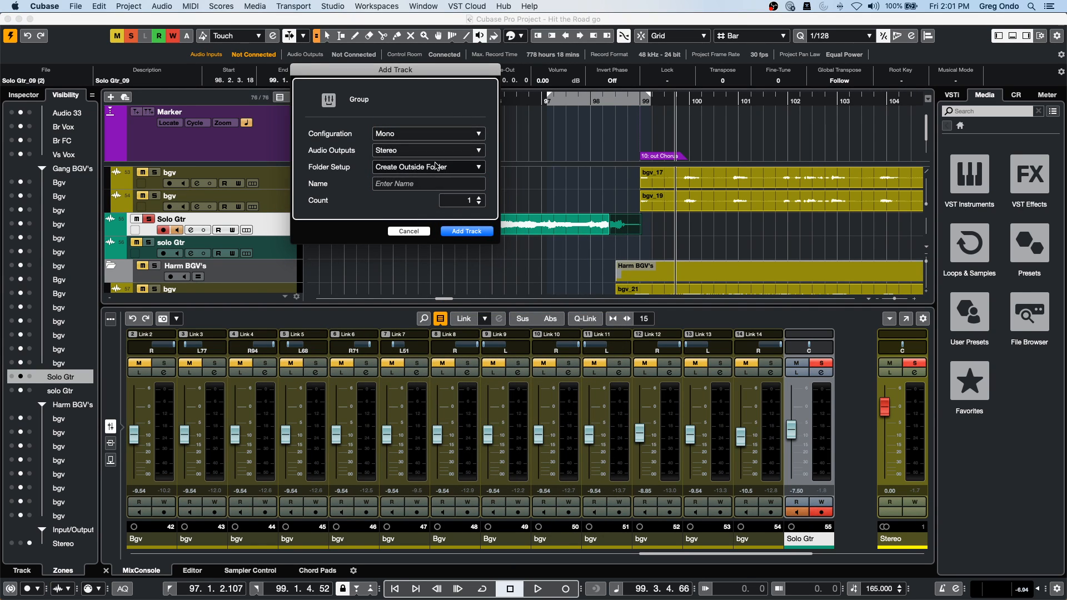
click(400, 184)
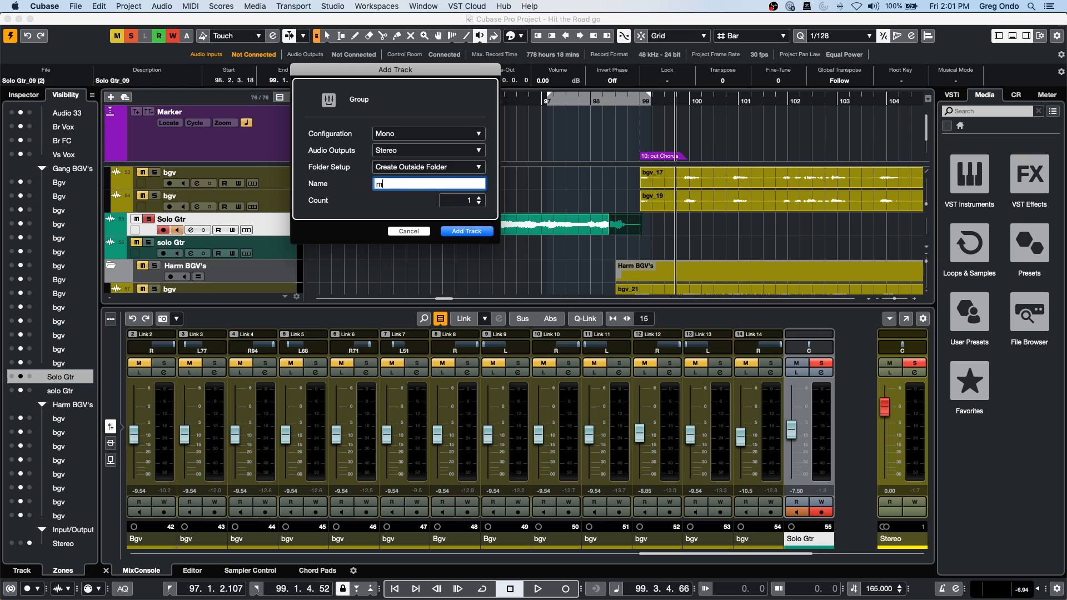
text(mono group)
key(Return)
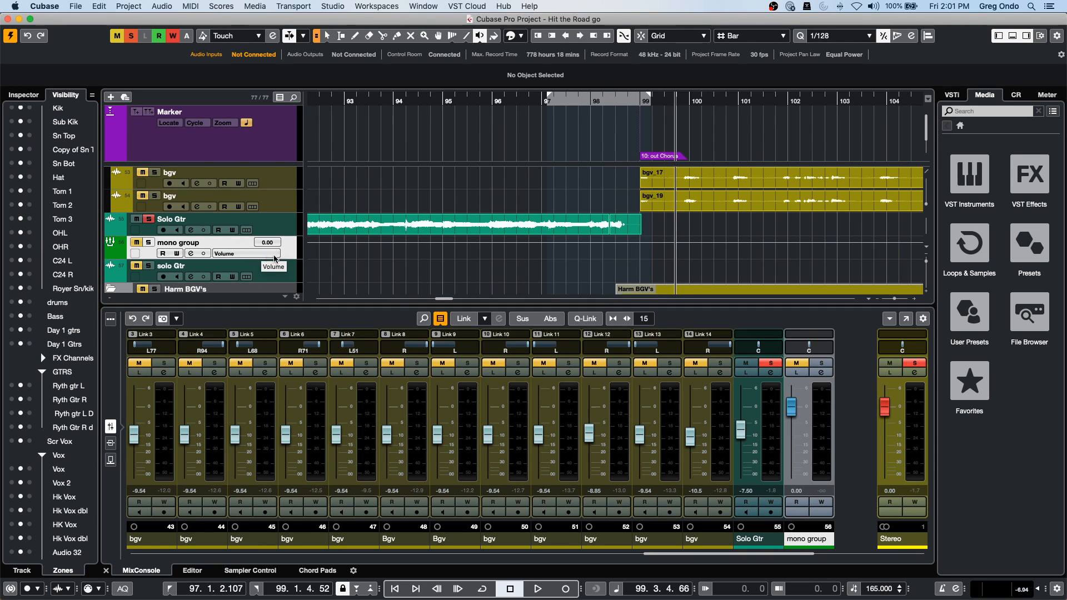
Add another group track below Solo Gtr with a stereo configuration, named "stereo group".
right_click(273, 222)
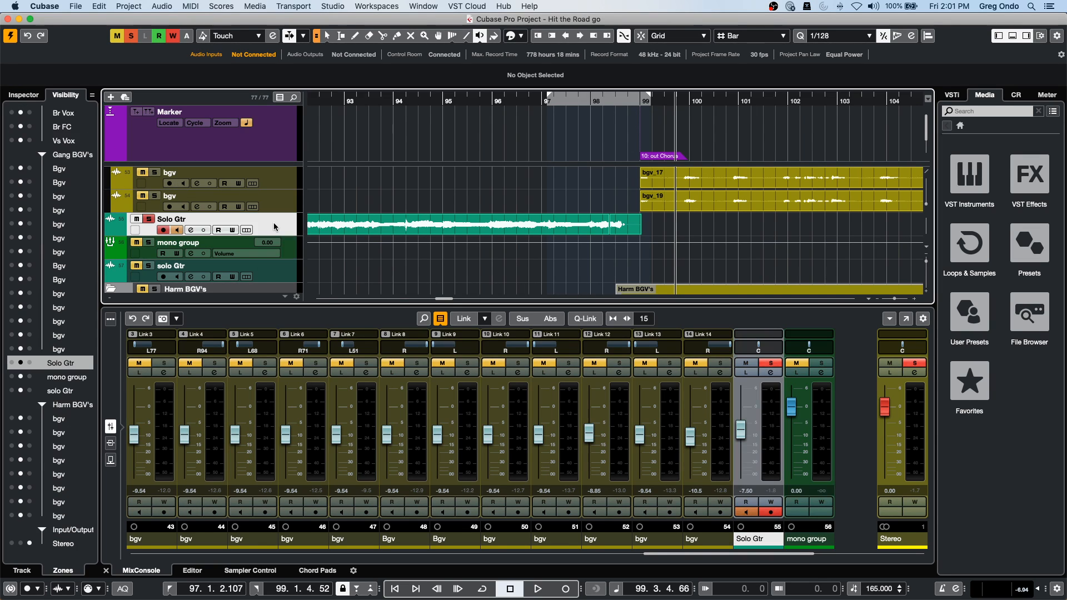
mouse_move(329, 229)
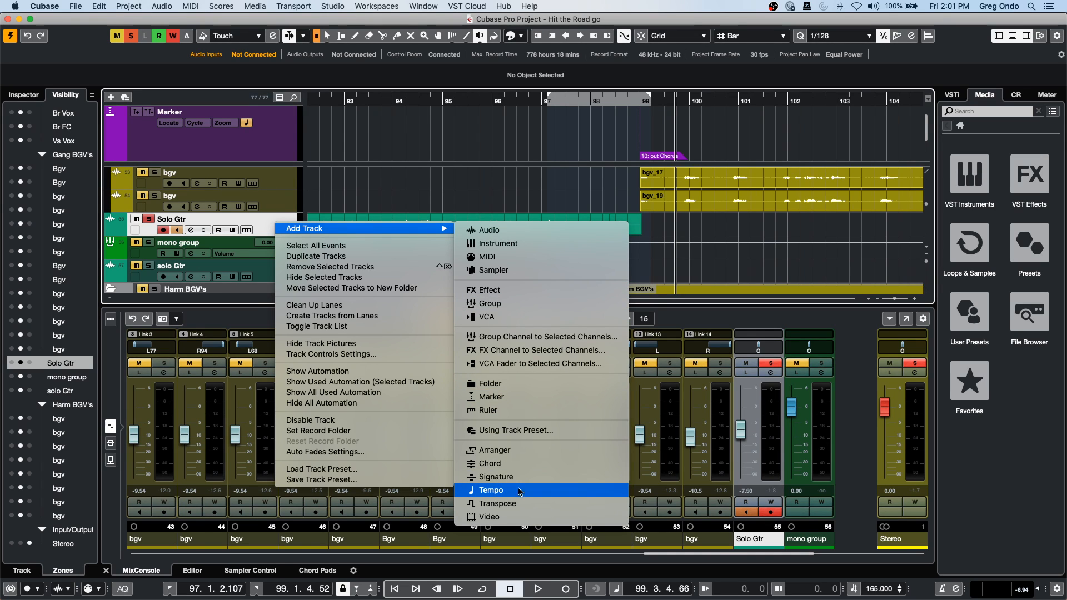
click(536, 308)
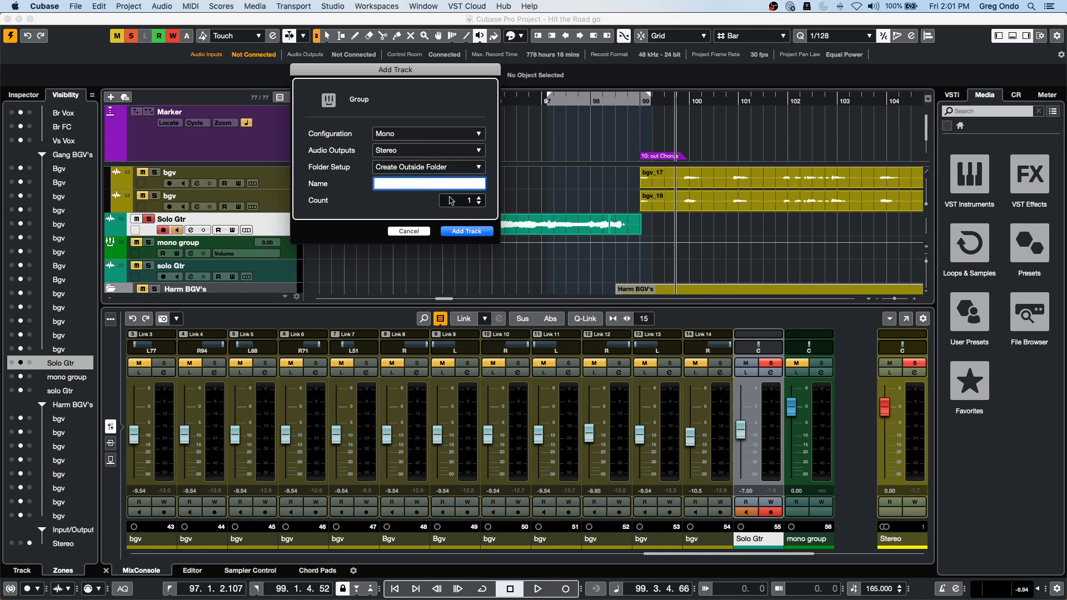
click(410, 132)
click(414, 142)
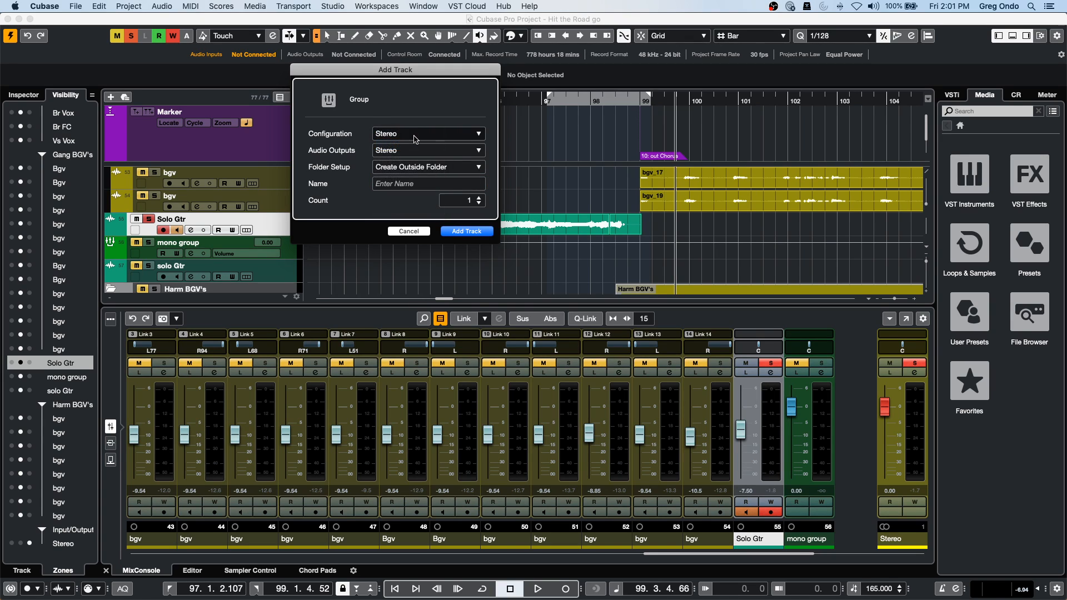
click(415, 184)
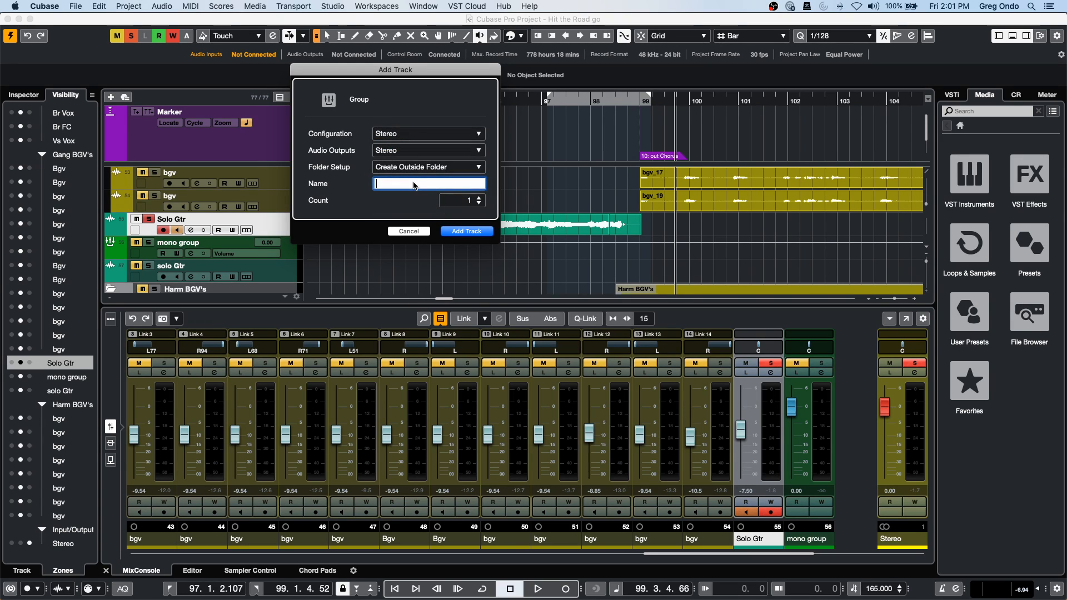
text(ster)
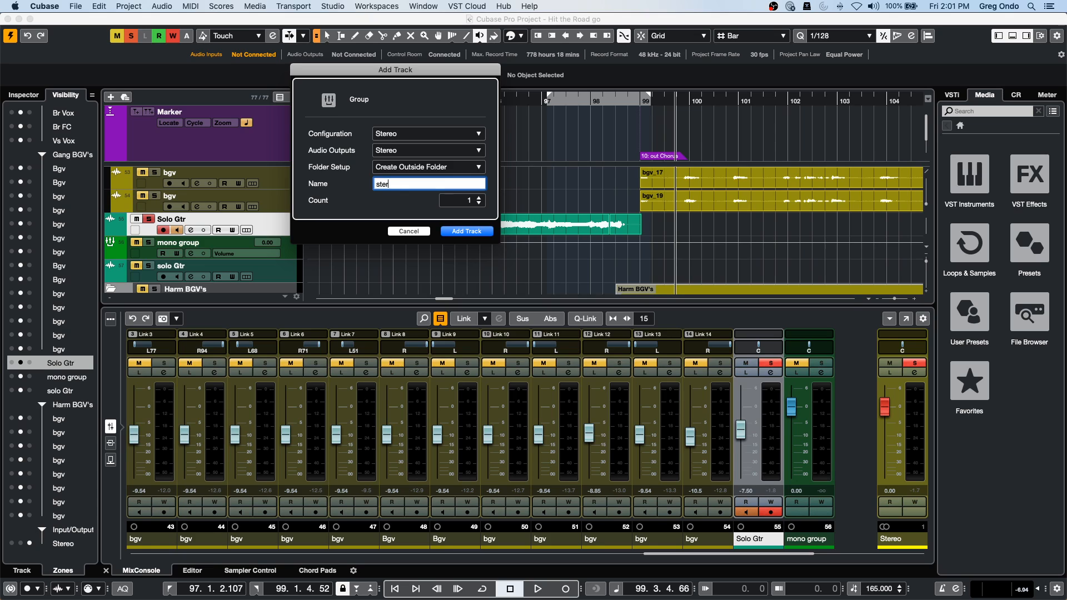
text(eo group)
key(Return)
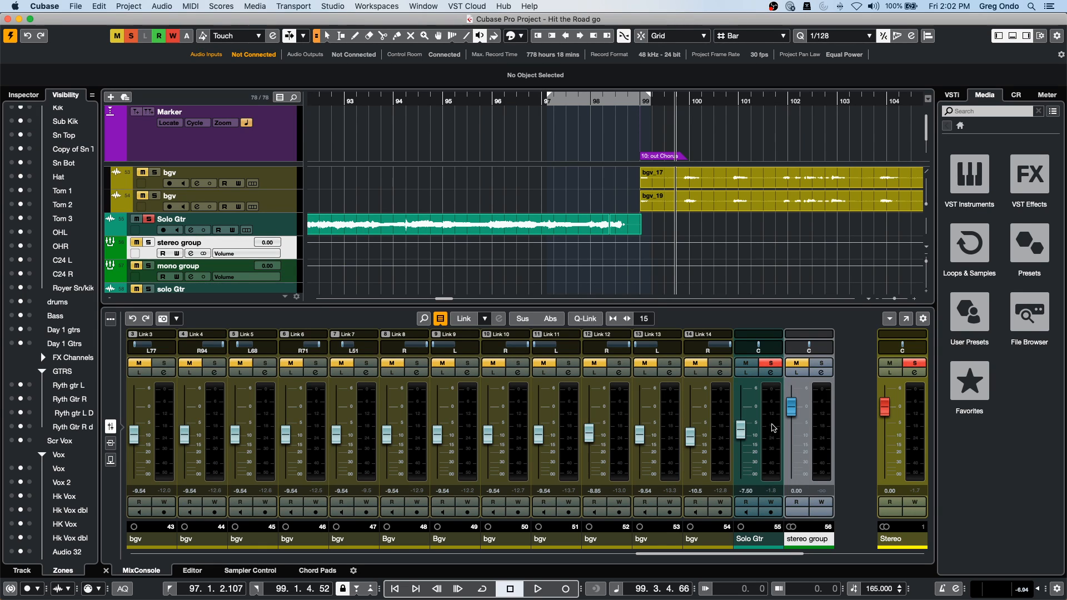
Examine both new group channels in the MixConsole and show the stereo group's Fader section in the Inspector.
drag(688, 556, 713, 555)
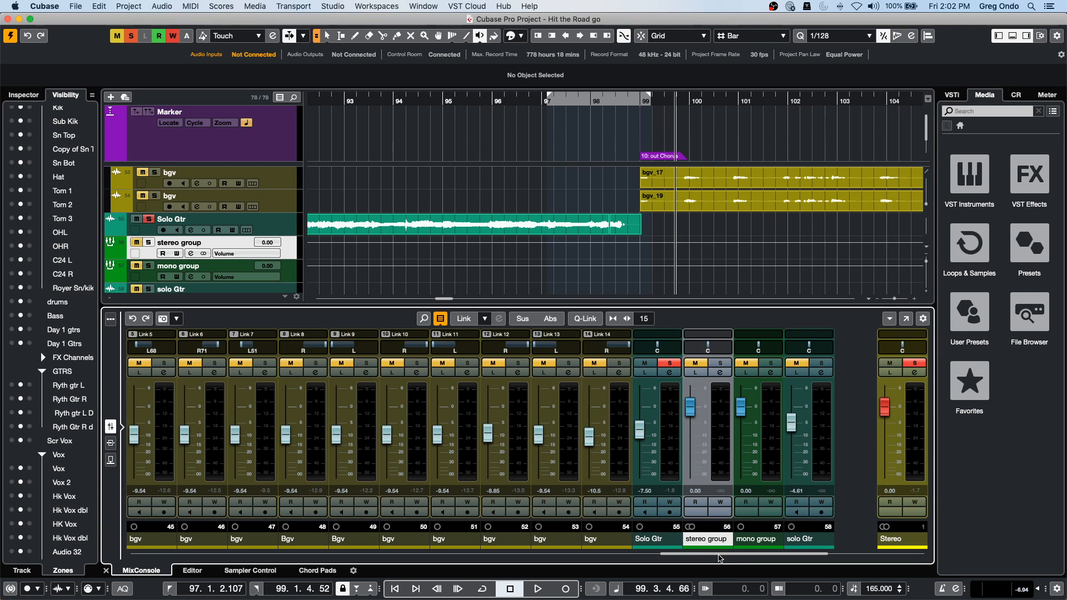
scroll(719, 558, right, 2)
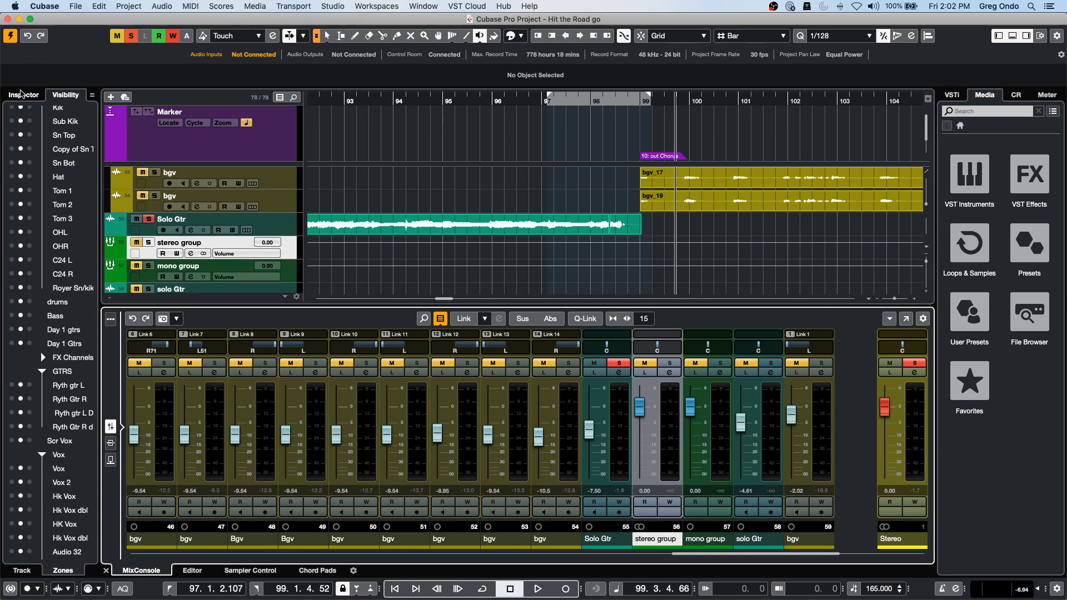
click(22, 95)
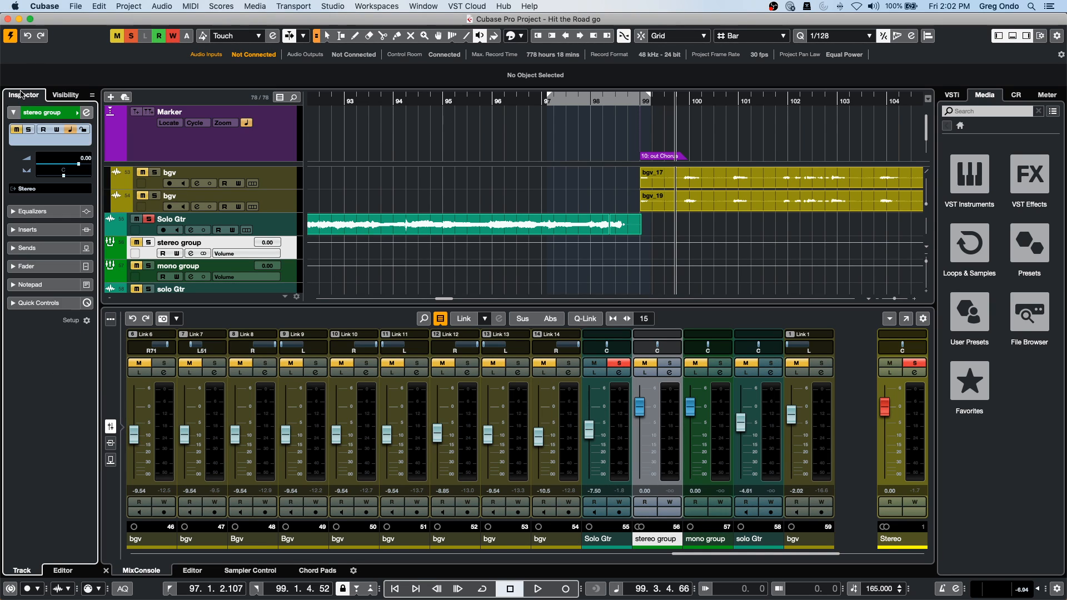
click(30, 266)
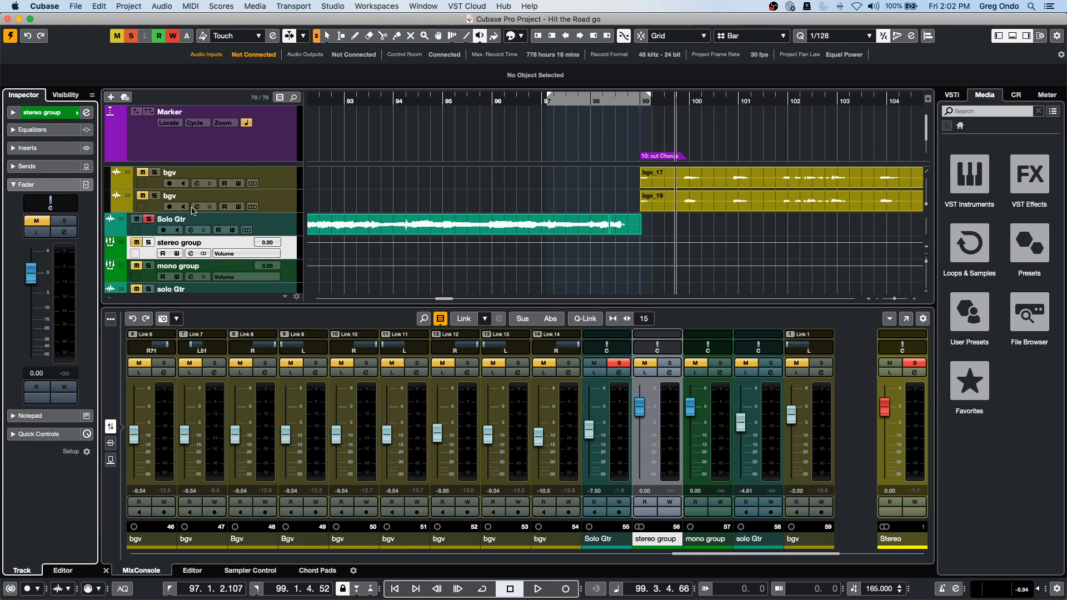
Turn off solo on the Stereo output channel and load Magneto II into its insert slot 7, closing the plug-in and channel windows.
click(290, 275)
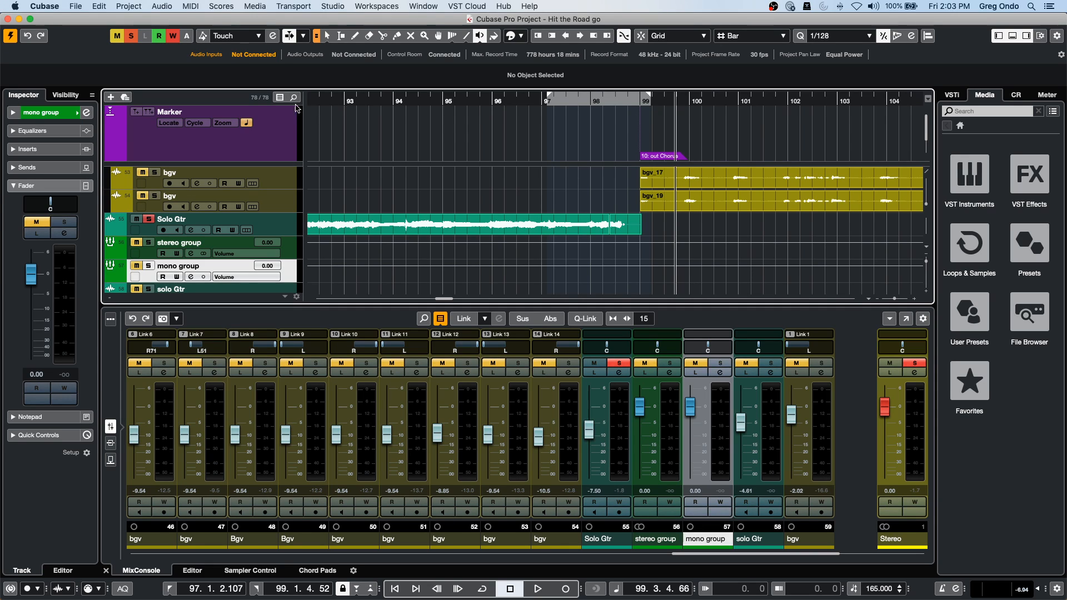
click(910, 364)
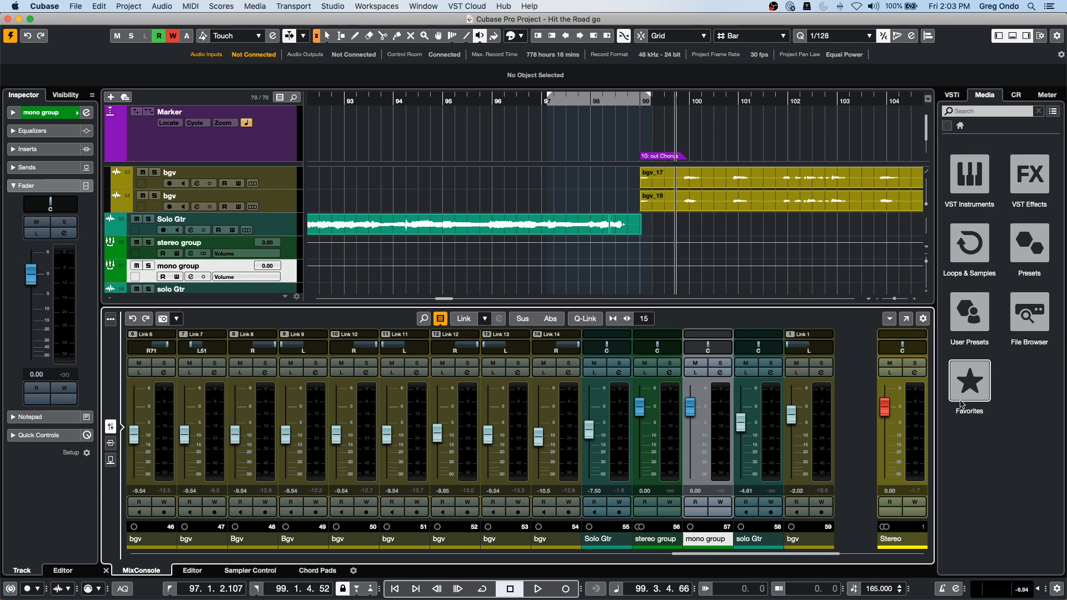
click(914, 373)
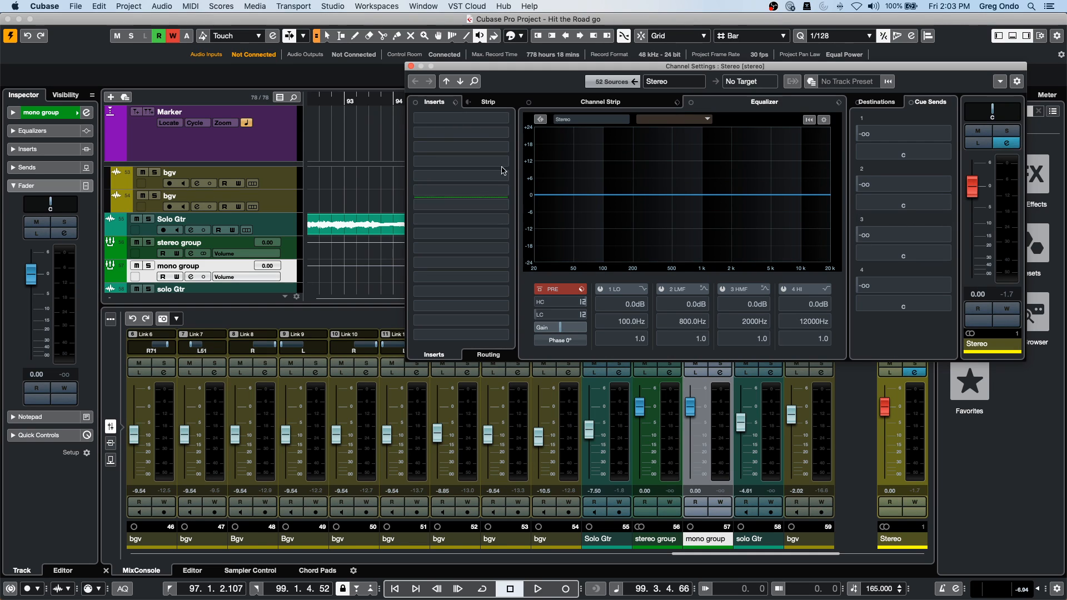
click(504, 206)
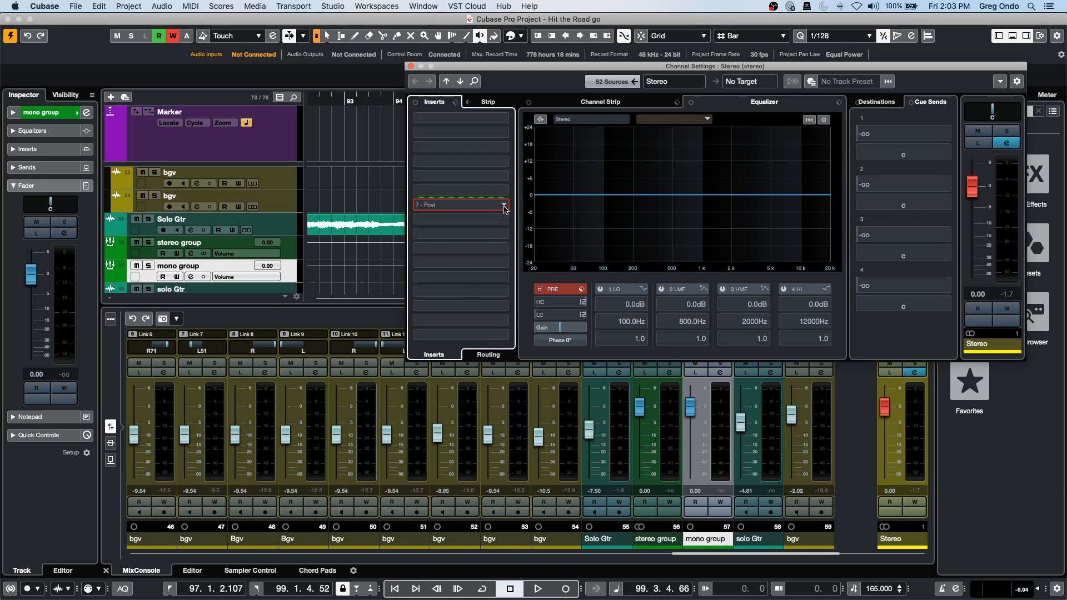
click(504, 206)
text(ma)
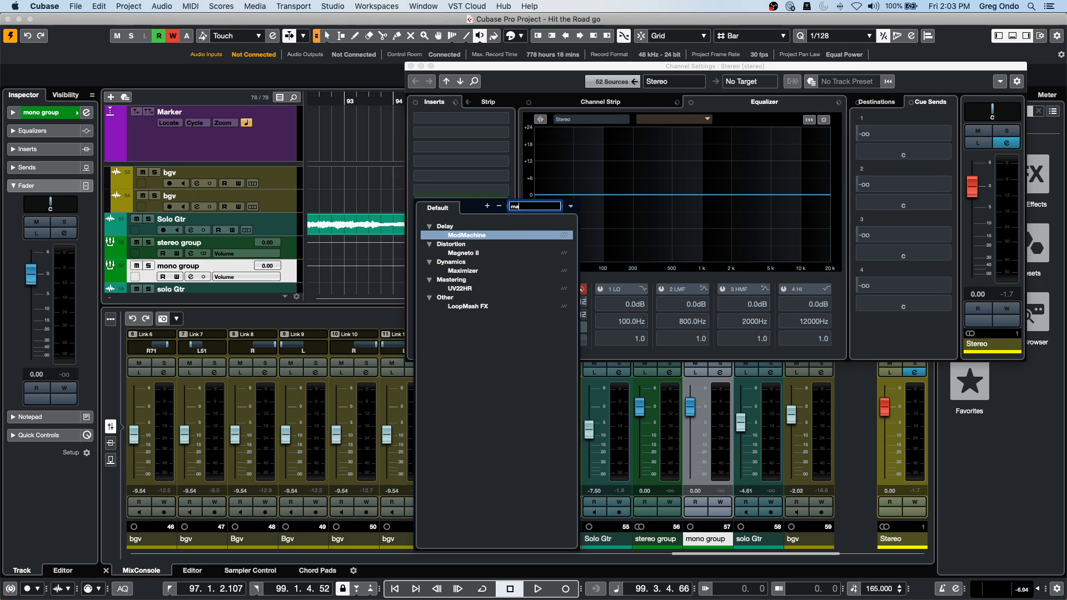
text(gneto)
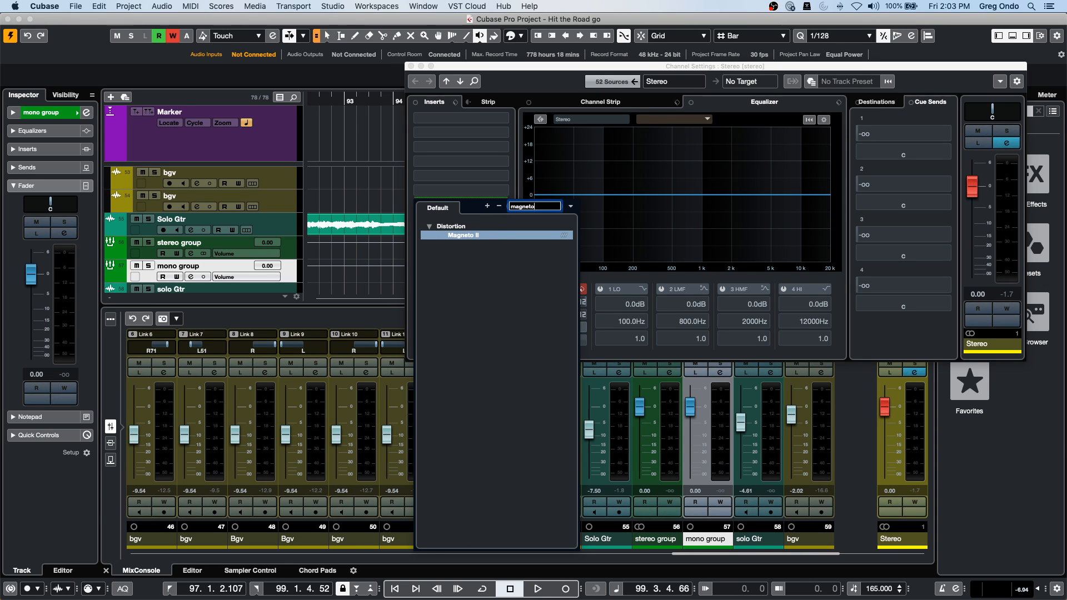
key(Return)
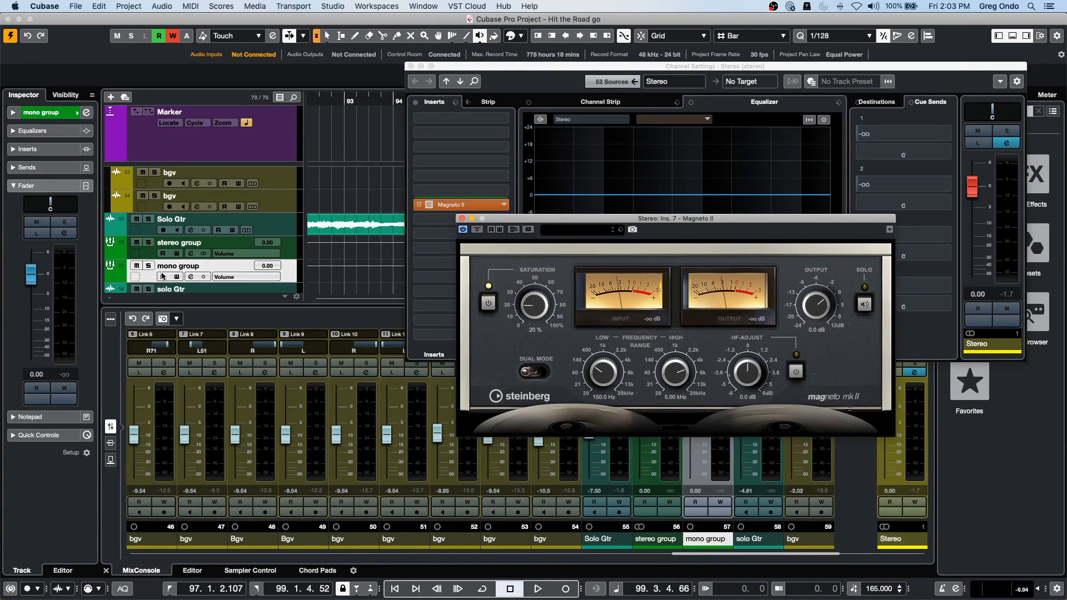
click(462, 218)
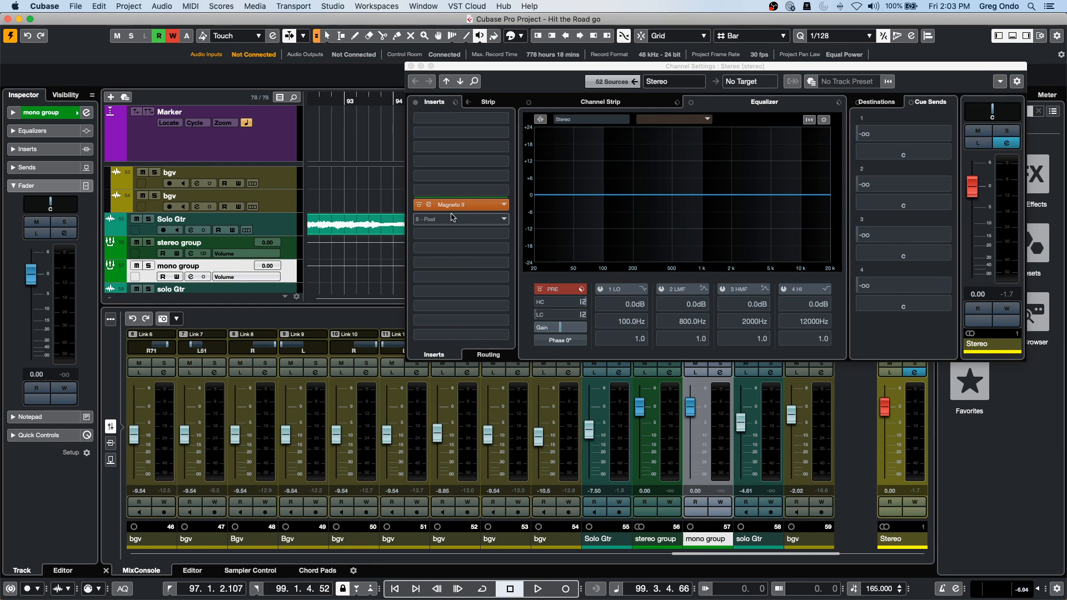
click(435, 200)
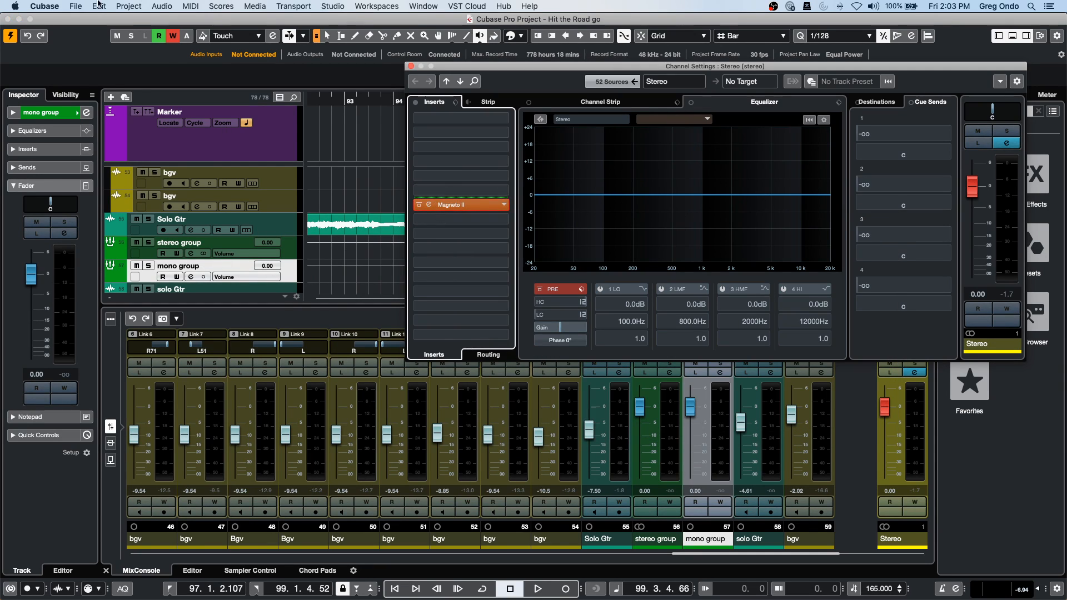
click(411, 67)
In Studio Setup, remove the Generic Remote device and add a Generic Remote again.
click(389, 6)
mouse_move(344, 6)
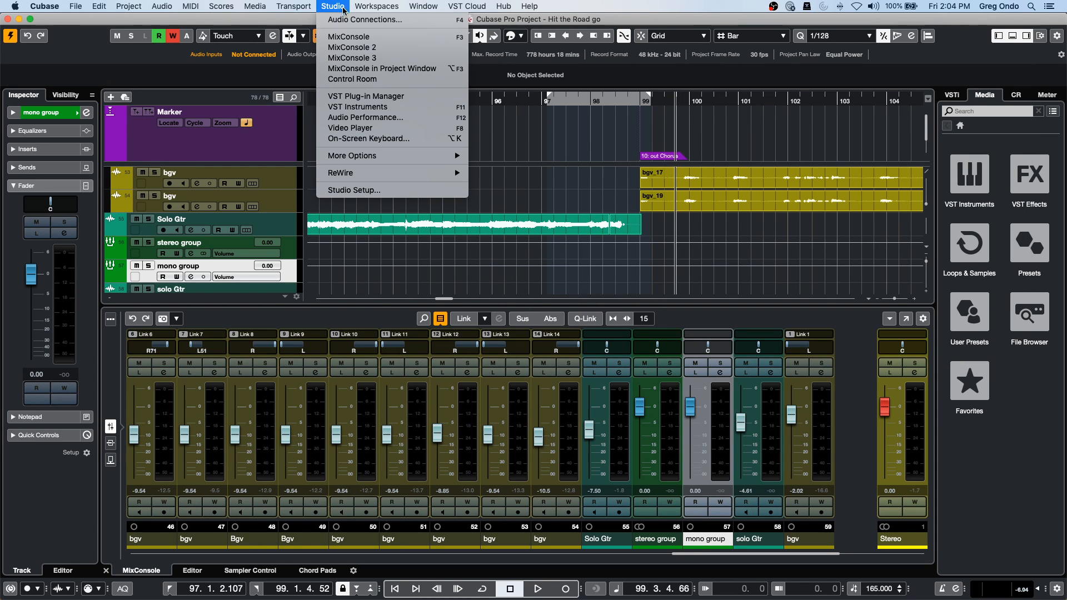
click(356, 190)
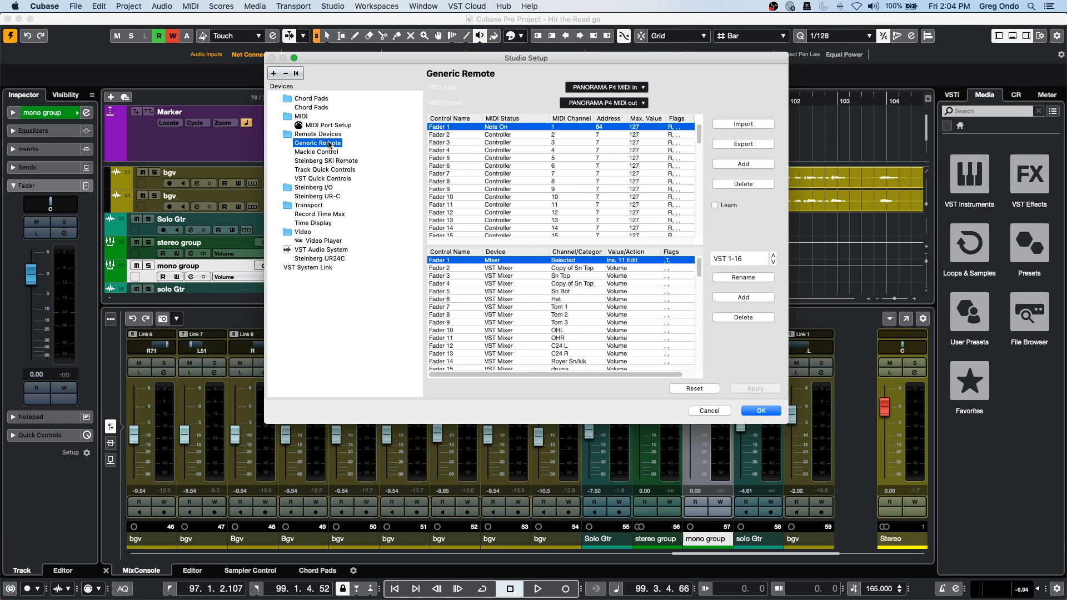
click(286, 73)
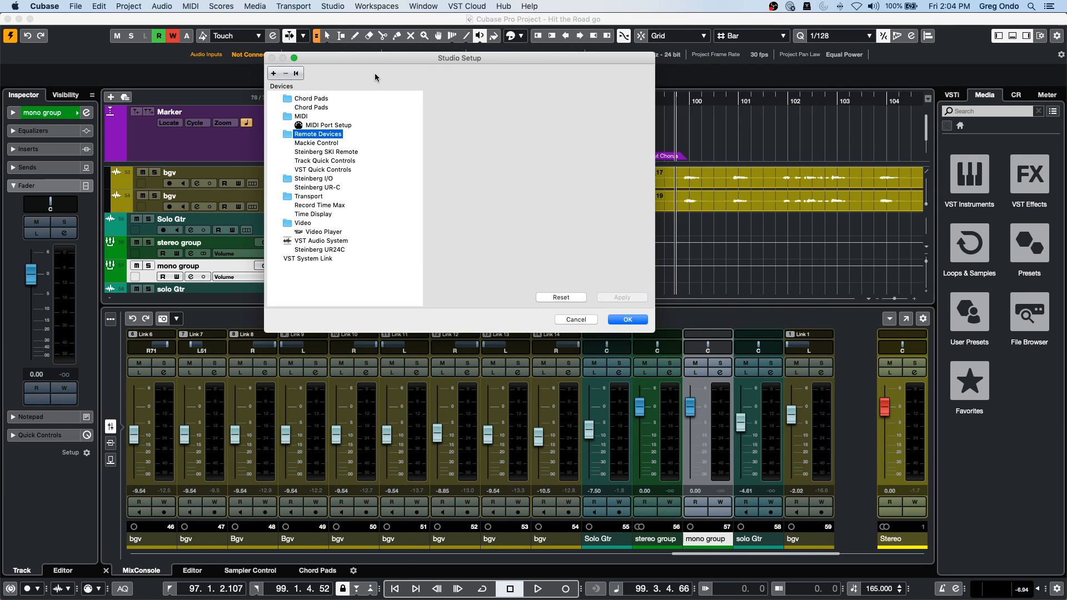
click(273, 74)
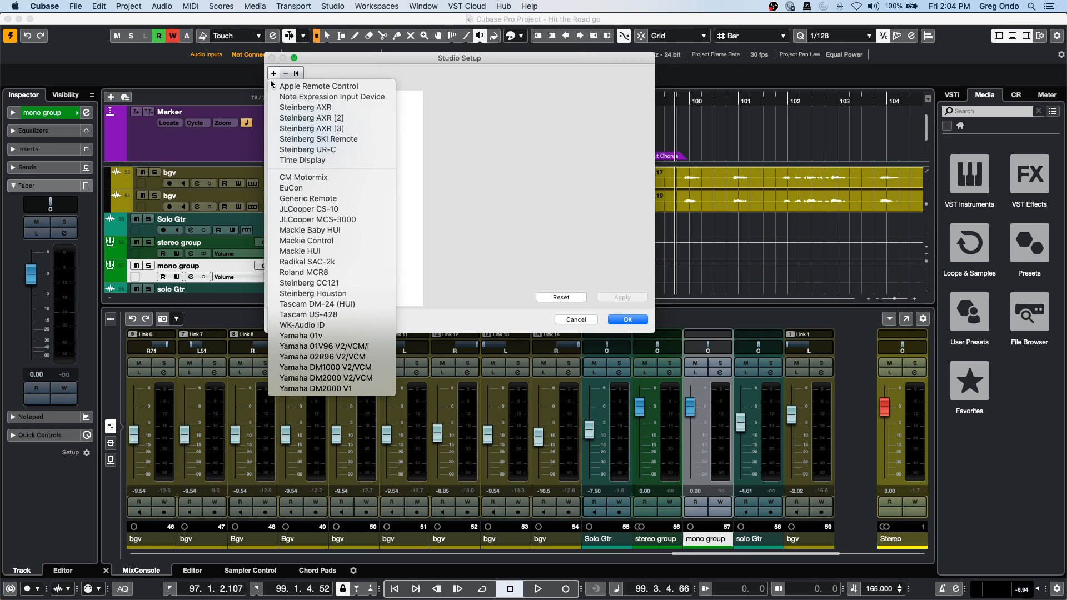
click(347, 199)
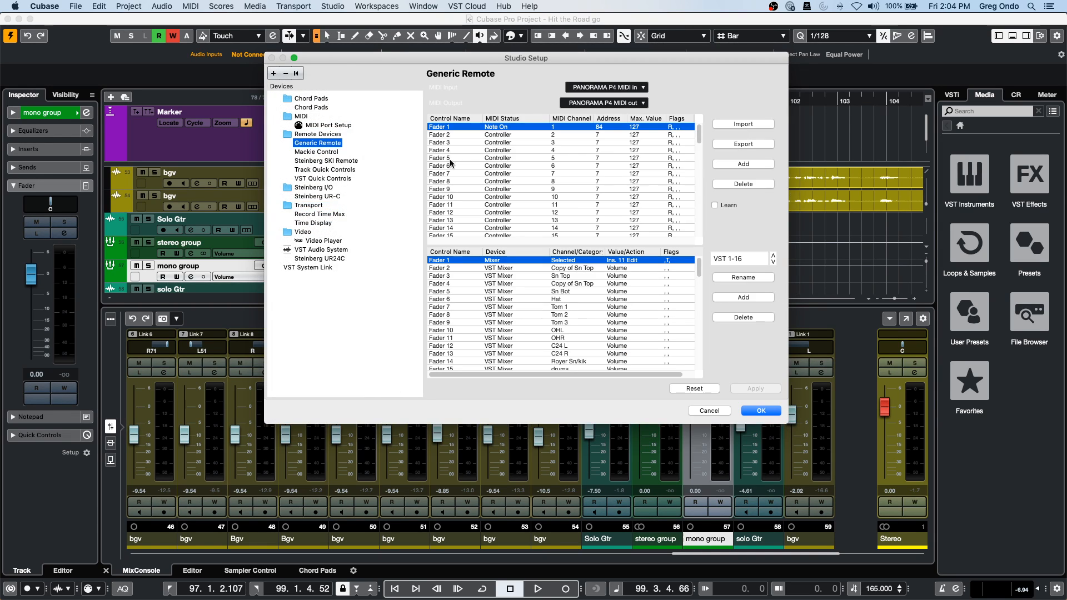
Enable Learn and map the Generic Remote's Fader 1 to Mixer, Stereo channel, Ins. 7 Magneto II Edit, and accept the setup.
click(504, 127)
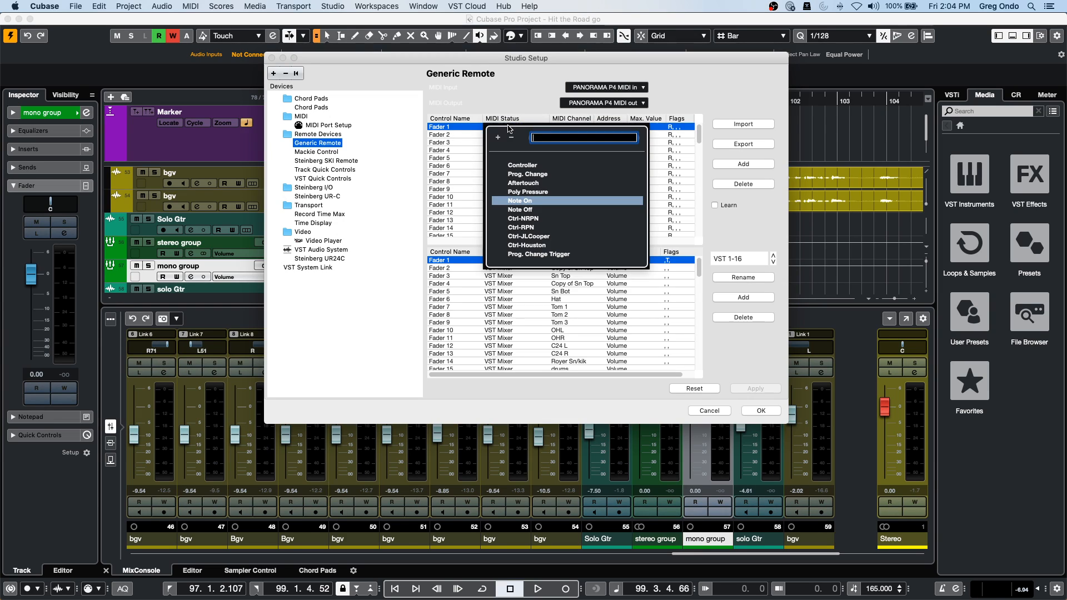
click(484, 94)
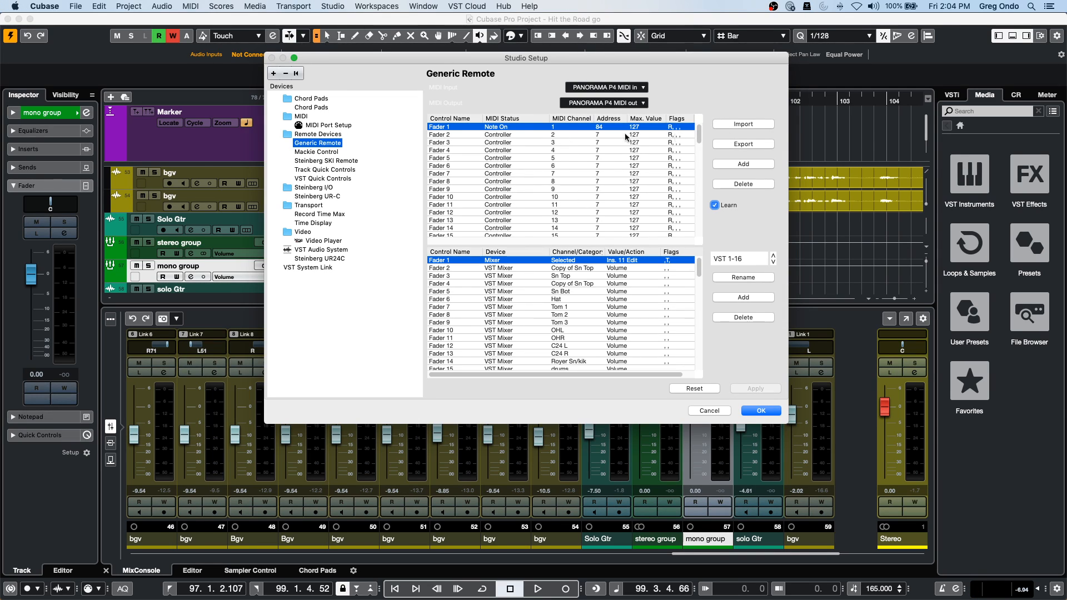
click(492, 259)
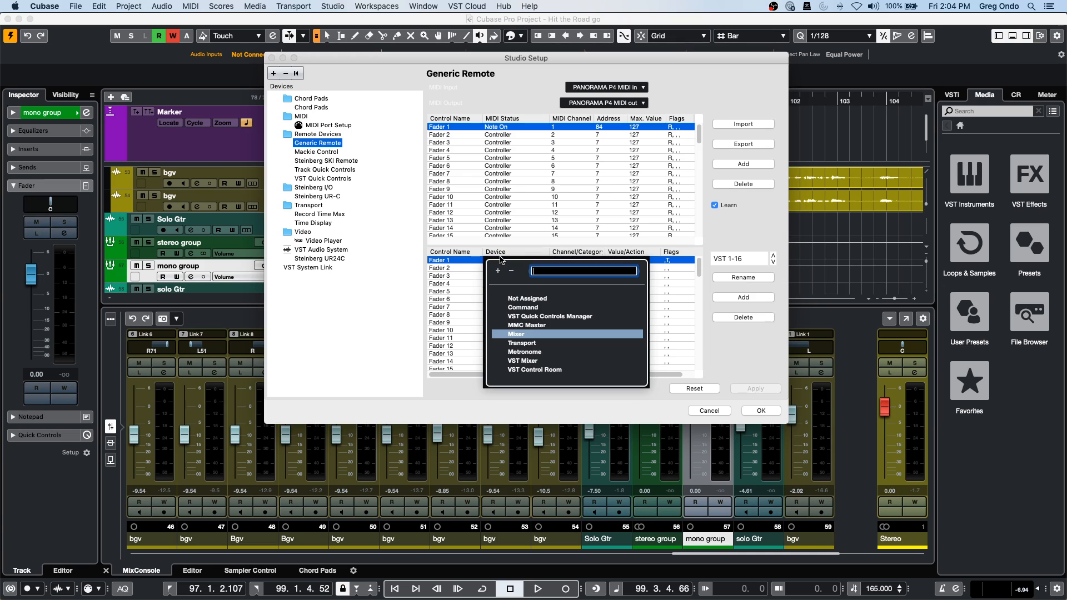
click(523, 334)
click(557, 260)
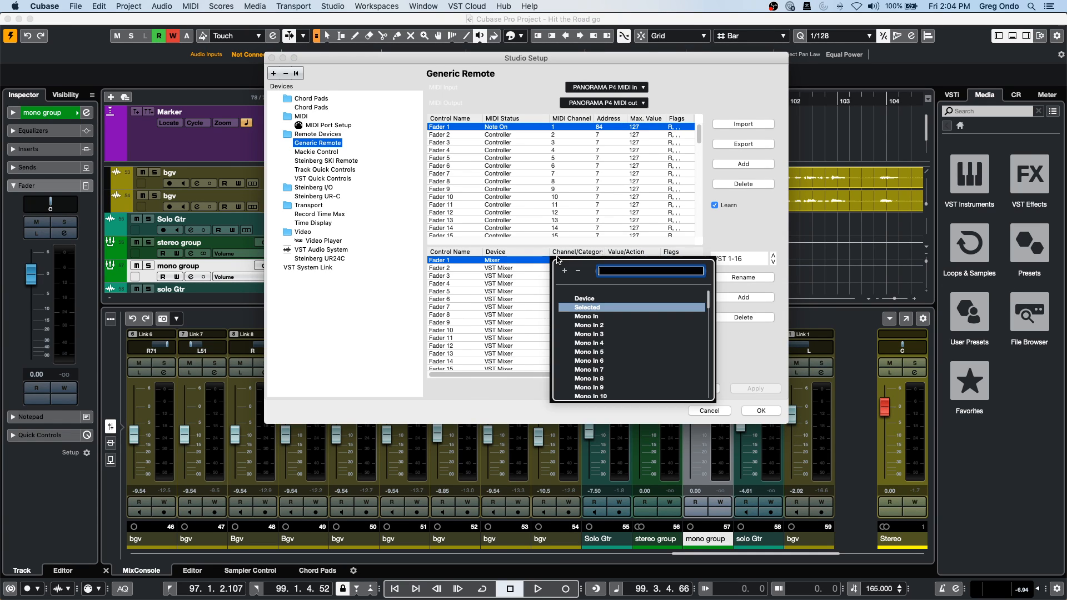
scroll(608, 335, down, 20)
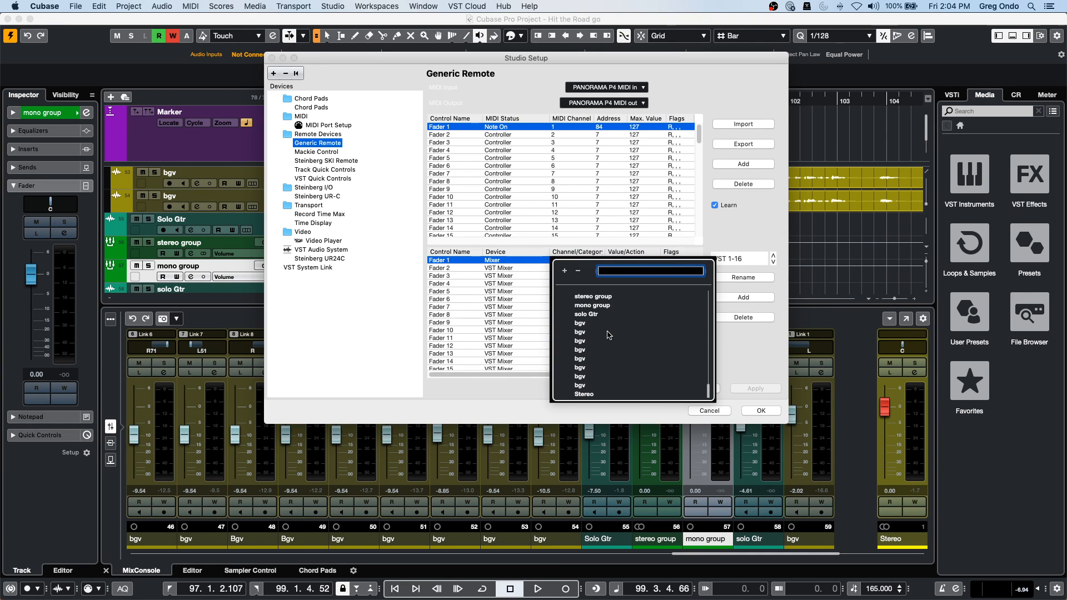
click(585, 394)
click(623, 260)
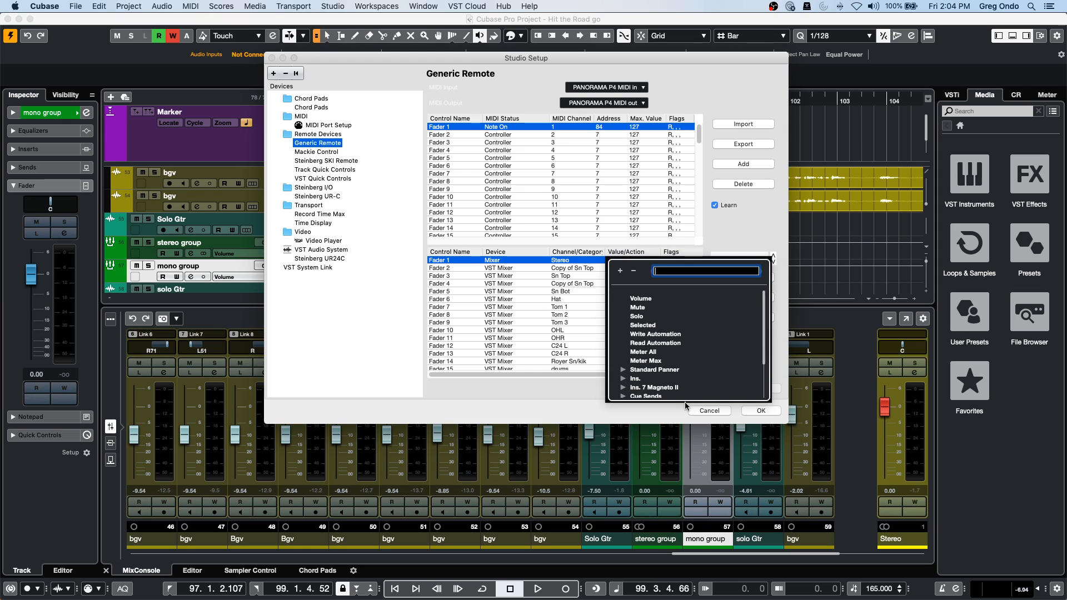
click(624, 389)
scroll(656, 365, down, 5)
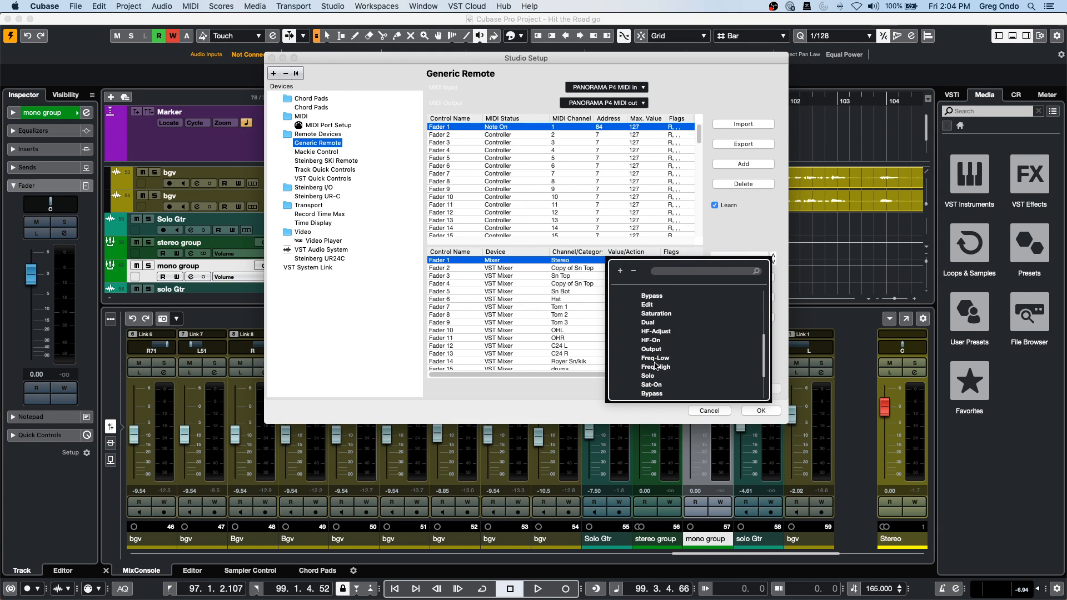
click(657, 305)
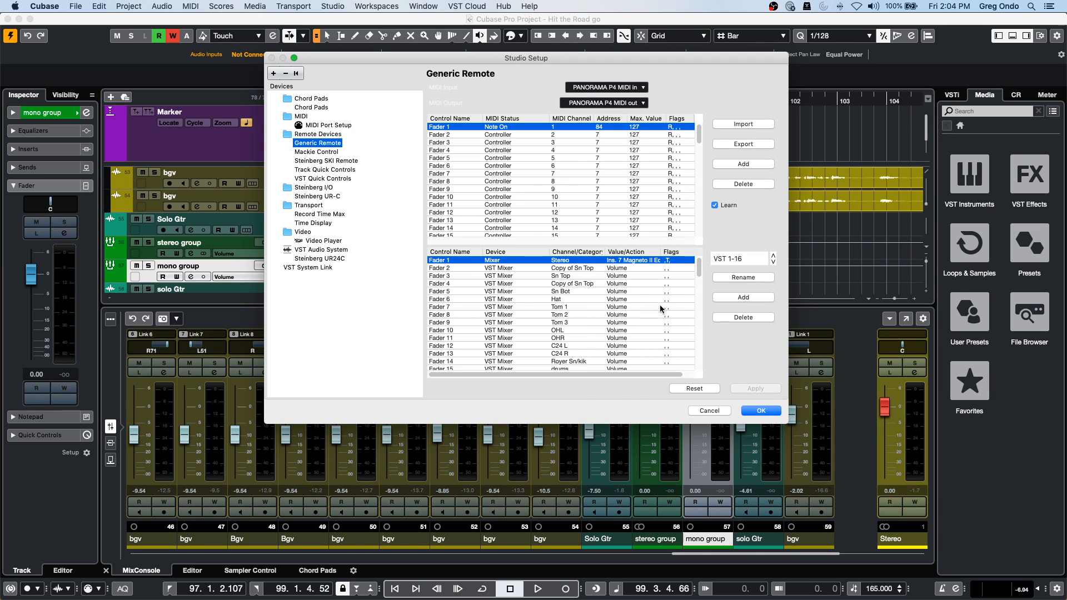
click(759, 410)
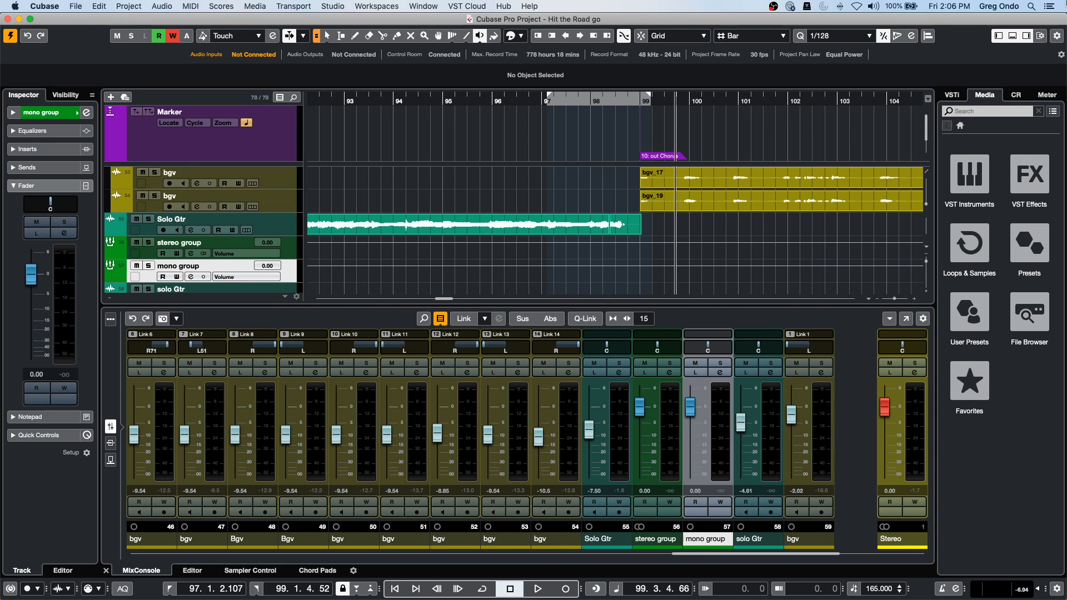
Add Retrologue as a rack instrument with an assigned MIDI track, and close its editor window.
click(951, 101)
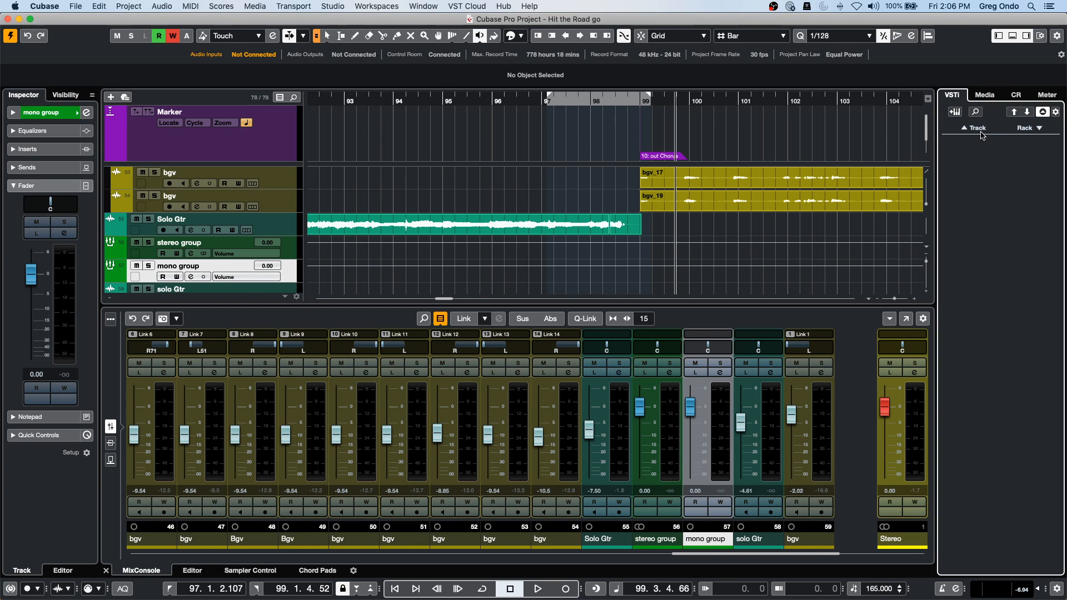
click(1036, 132)
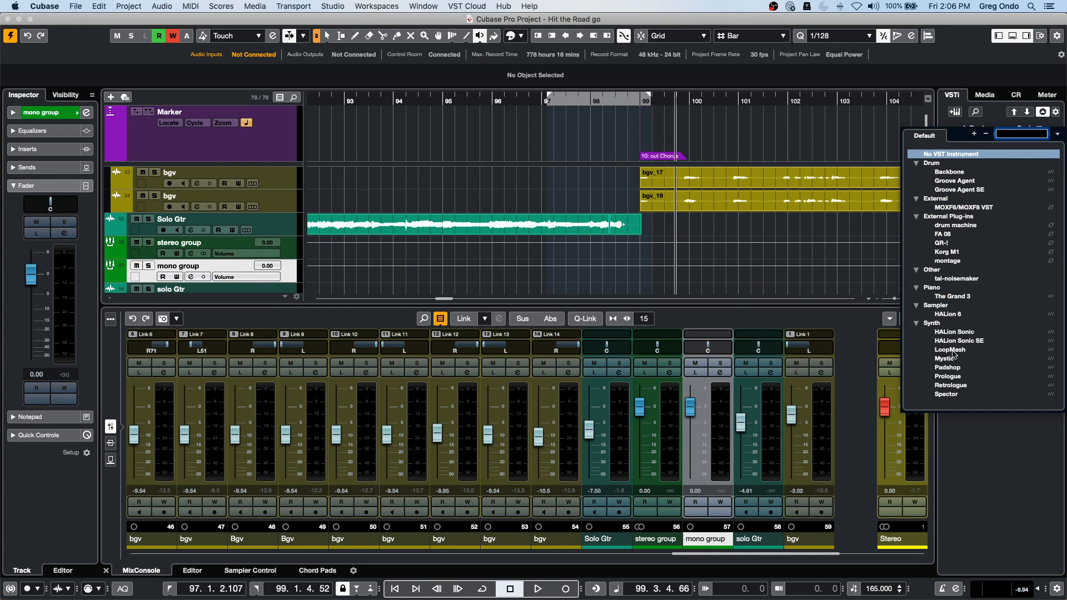
click(952, 385)
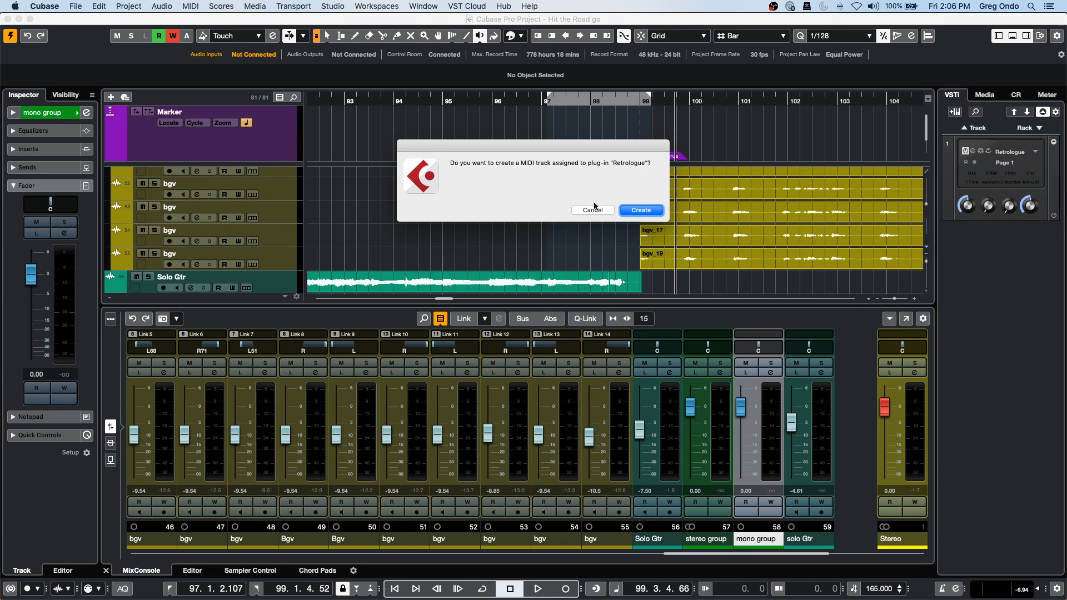
click(633, 211)
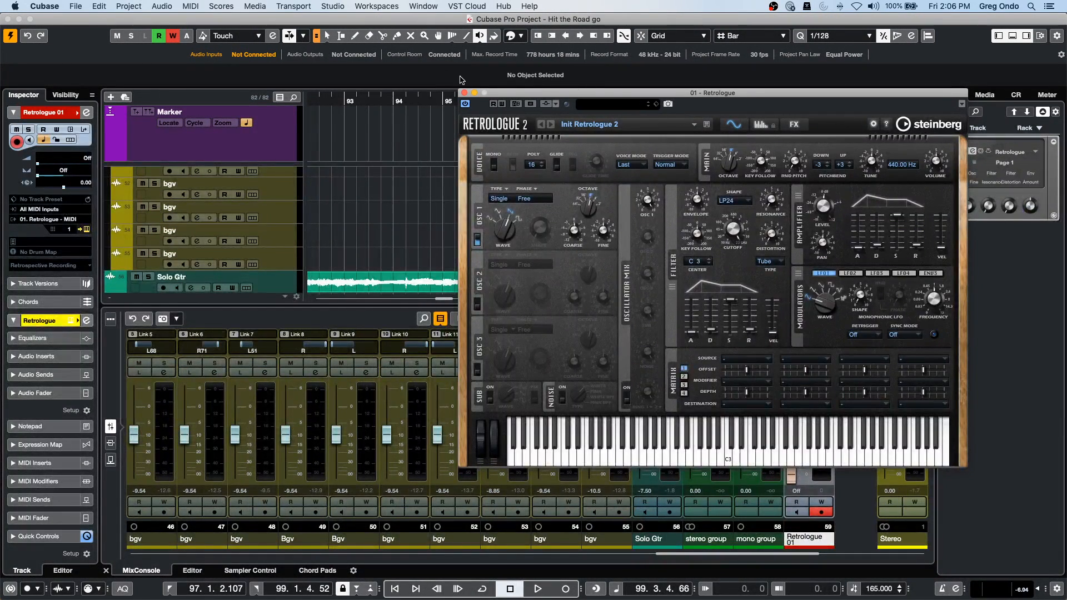
click(466, 93)
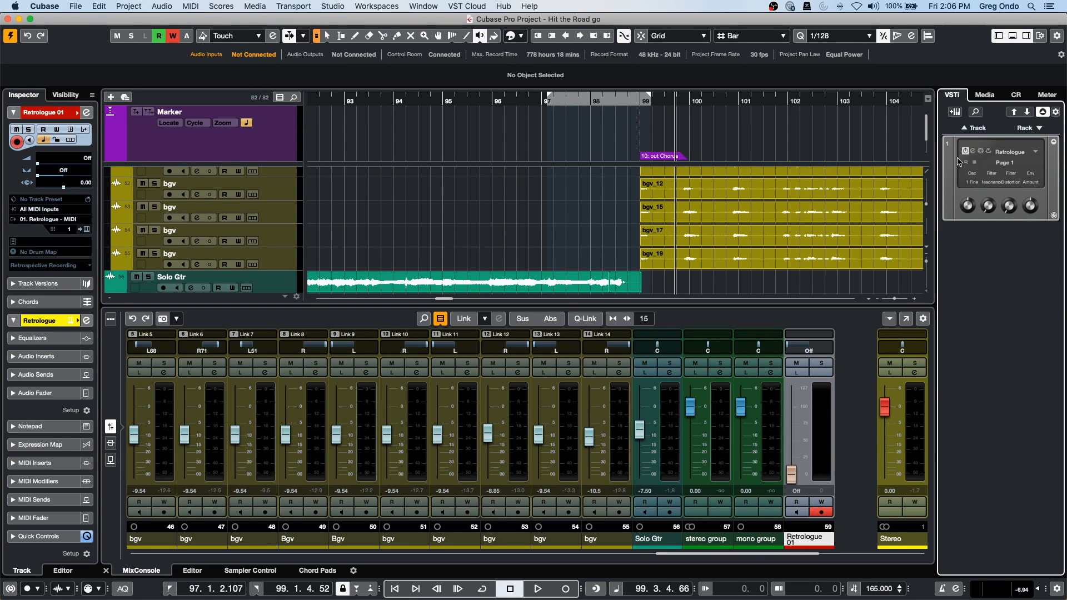
Add one HALion Sonic SE track instrument with stereo outputs, and close its editor window.
right_click(967, 245)
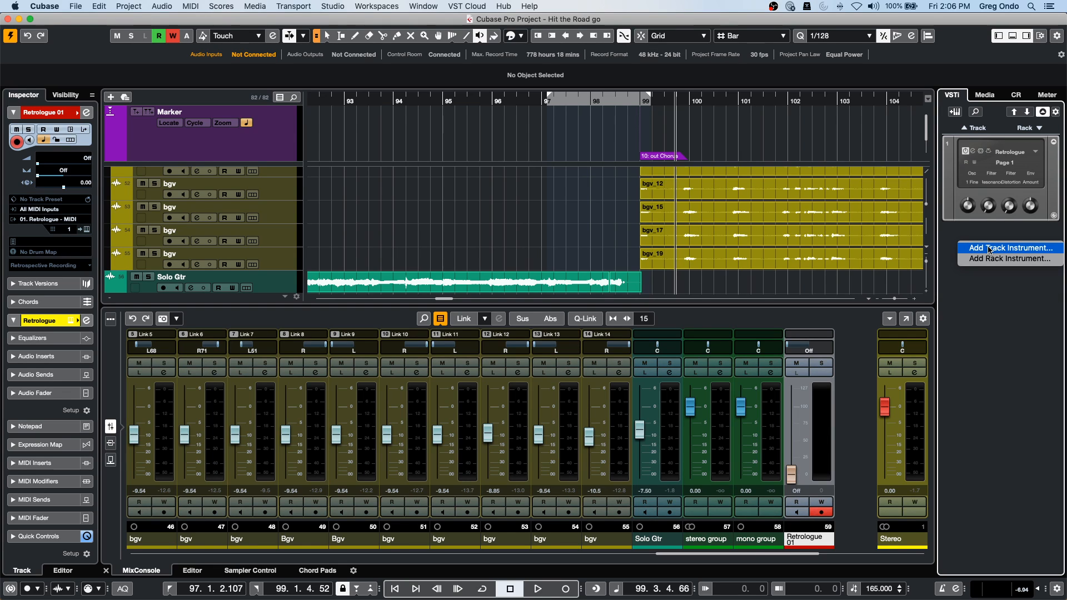
click(989, 249)
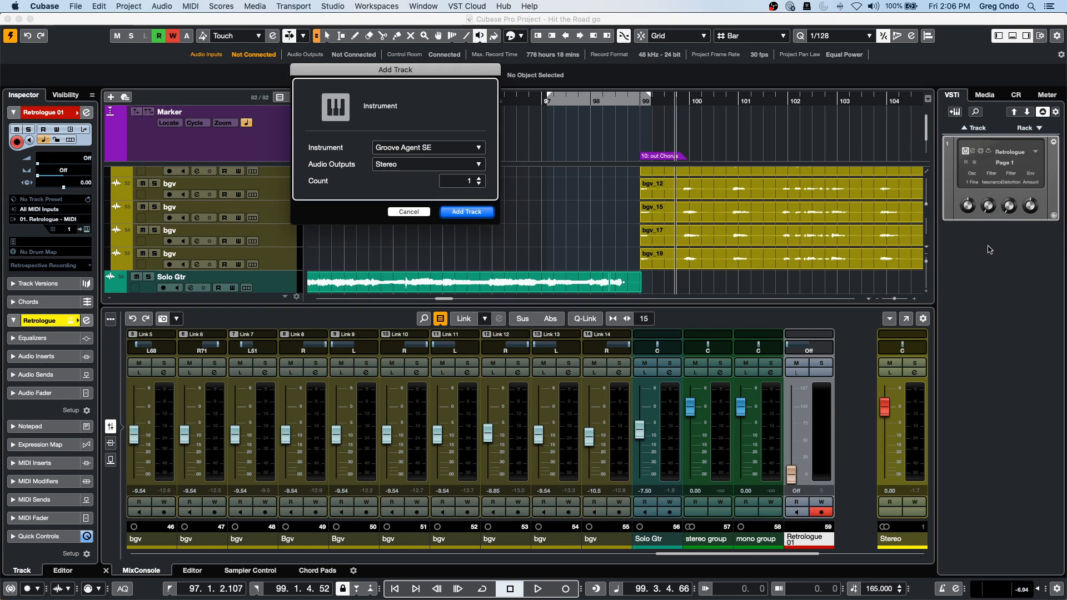
click(403, 145)
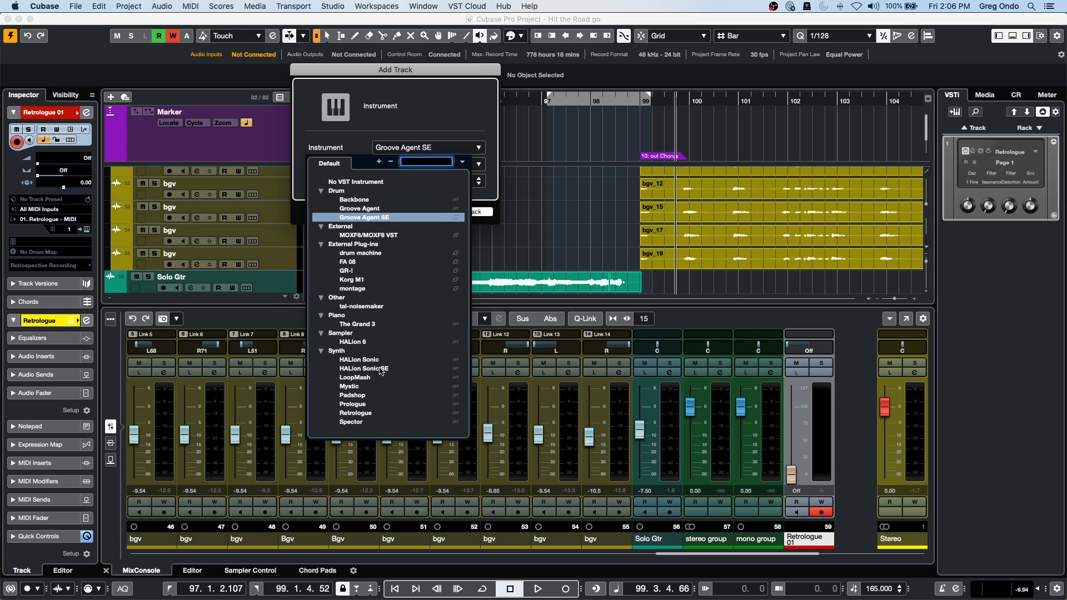
click(380, 369)
click(464, 217)
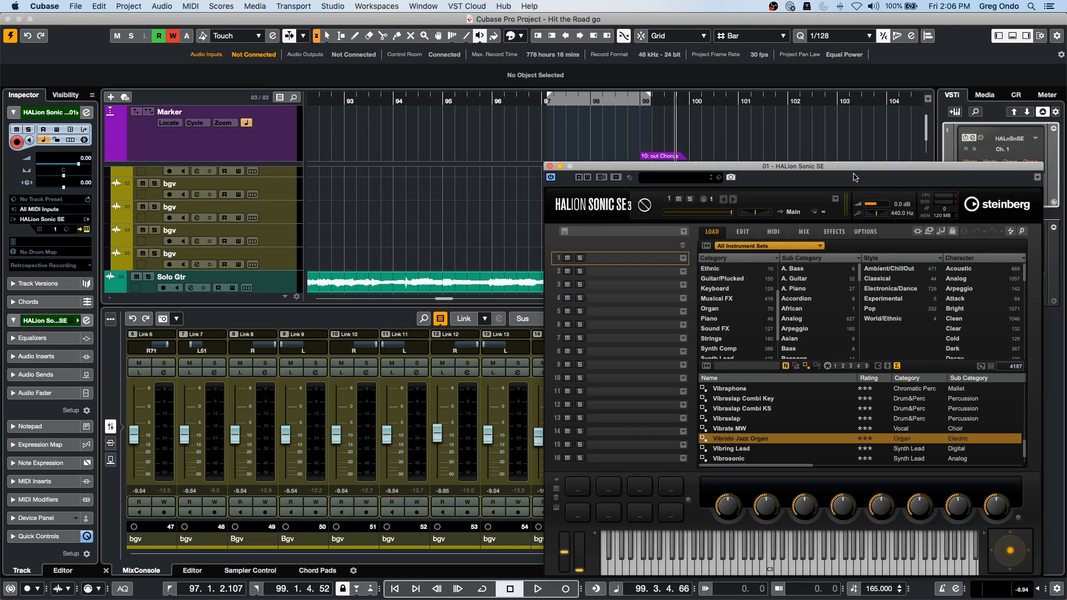
click(550, 166)
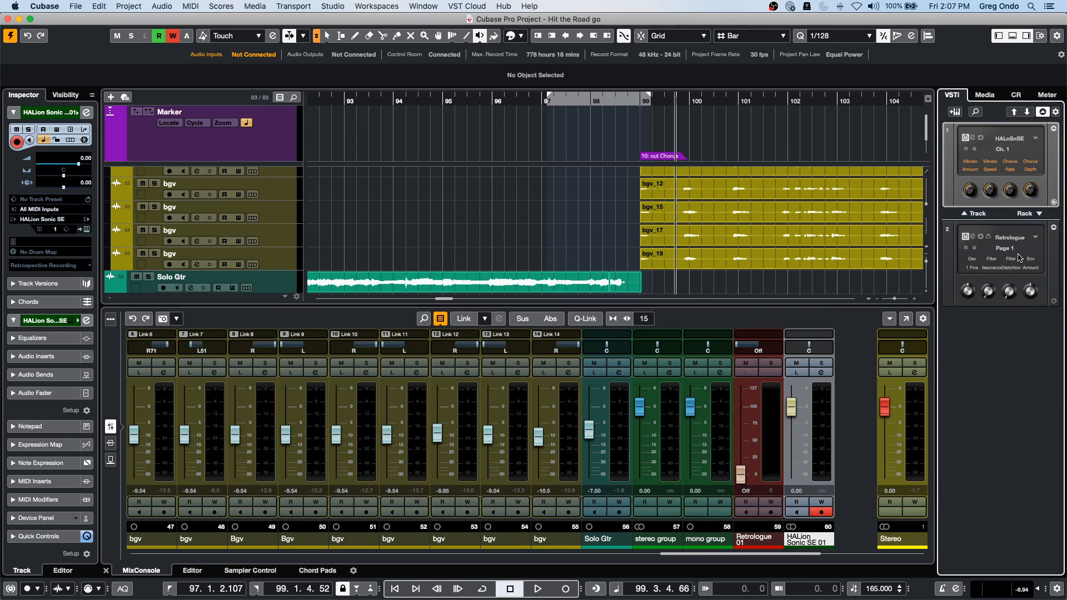
Show the editor window of the Retrologue rack instrument.
click(977, 239)
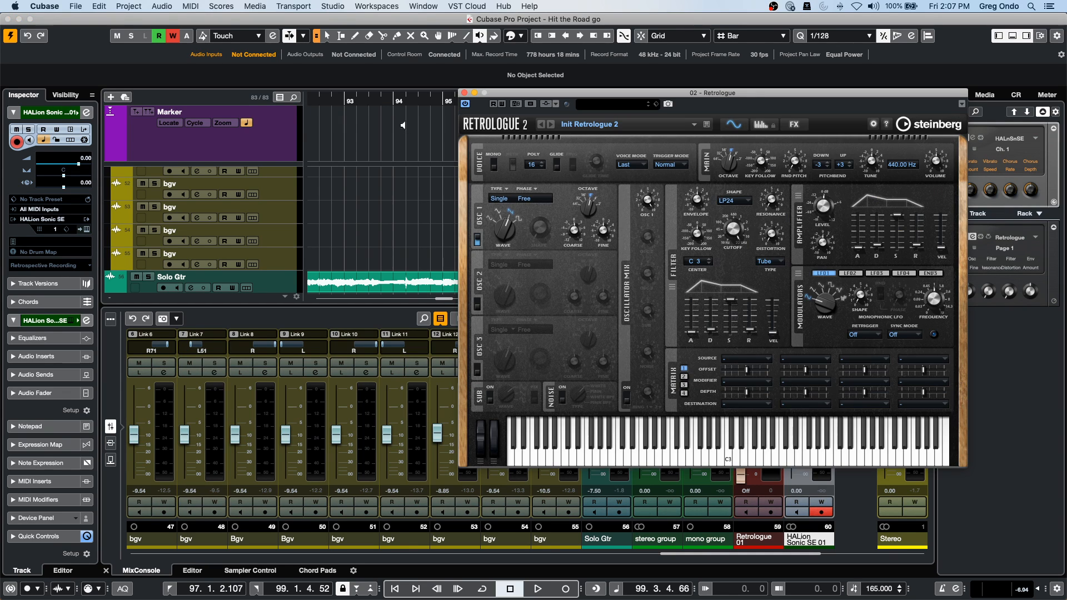
click(1033, 370)
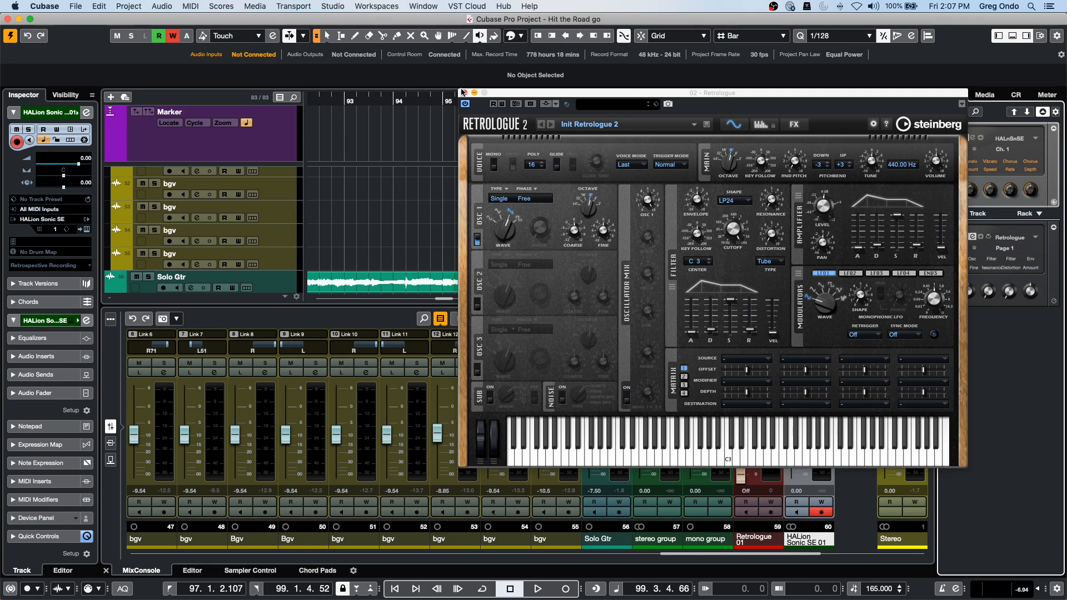
Close the Retrologue editor, show the HALion Sonic SE track instrument's editor and load the Vibrate Jazz Organ program.
click(462, 92)
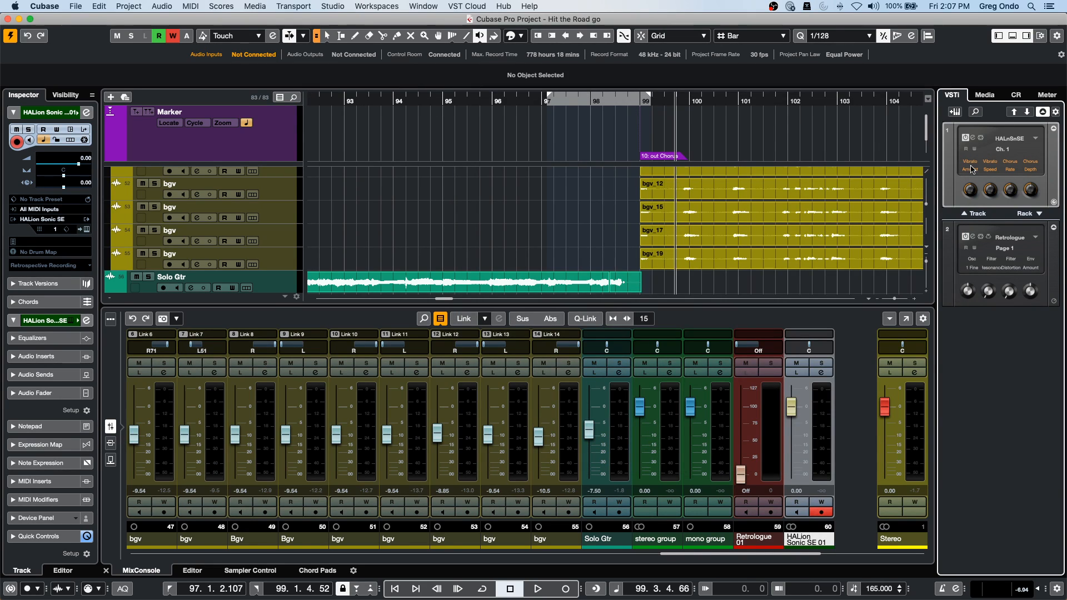
click(973, 138)
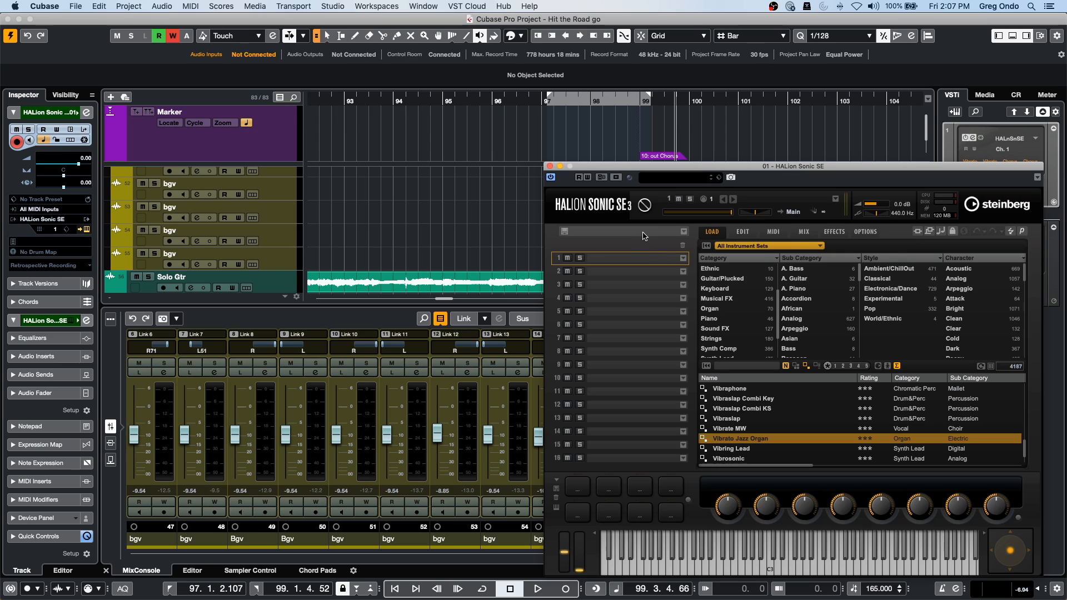
double_click(739, 439)
drag(680, 169, 461, 140)
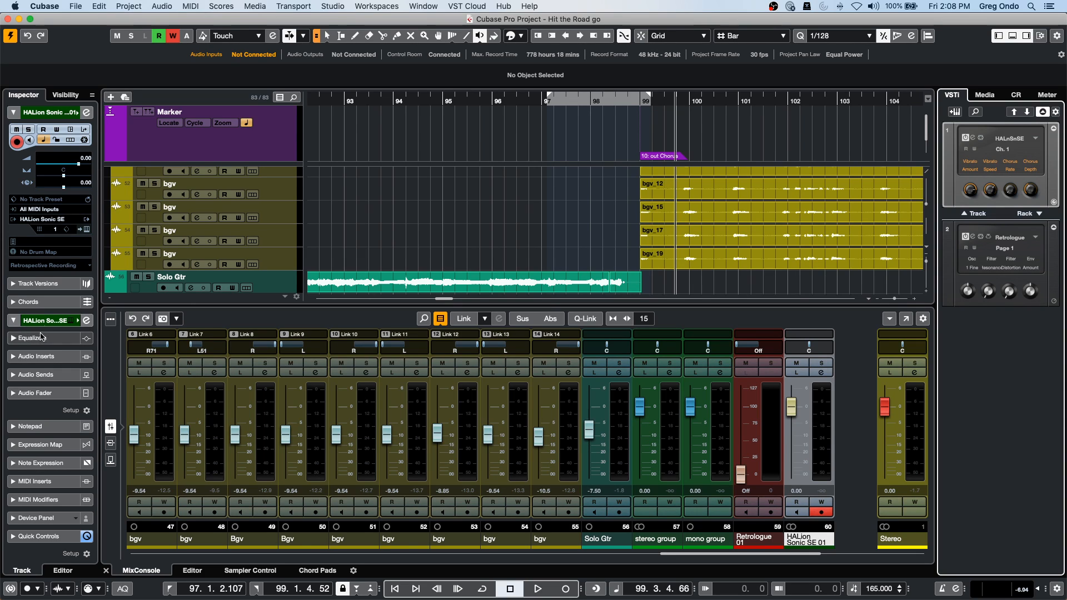
Create a VST Connect PRO setup in the project, dismiss the information notice and close the plug-in window.
click(456, 6)
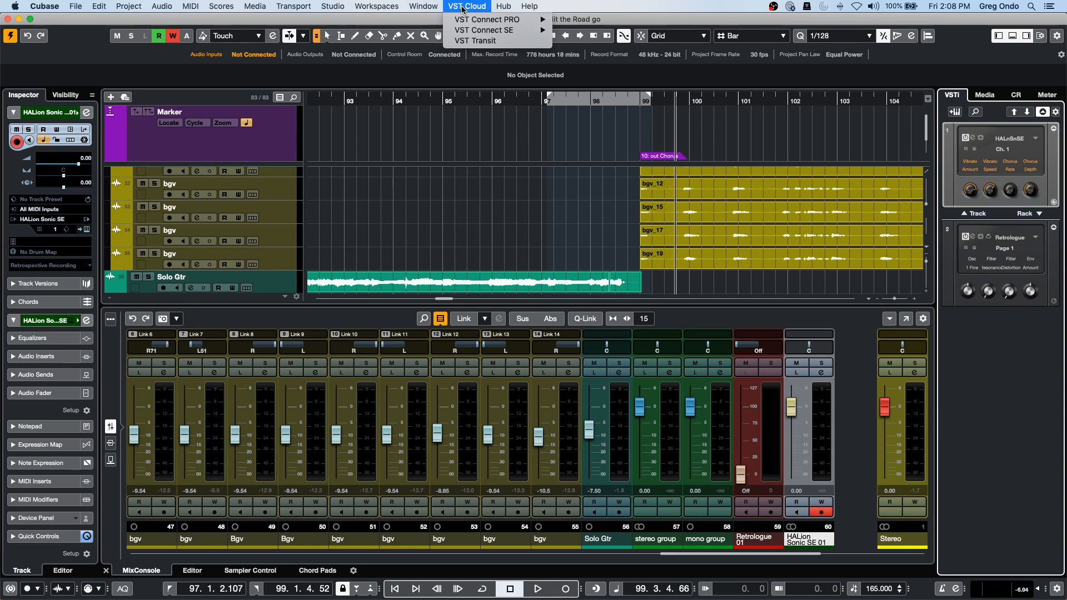
mouse_move(472, 22)
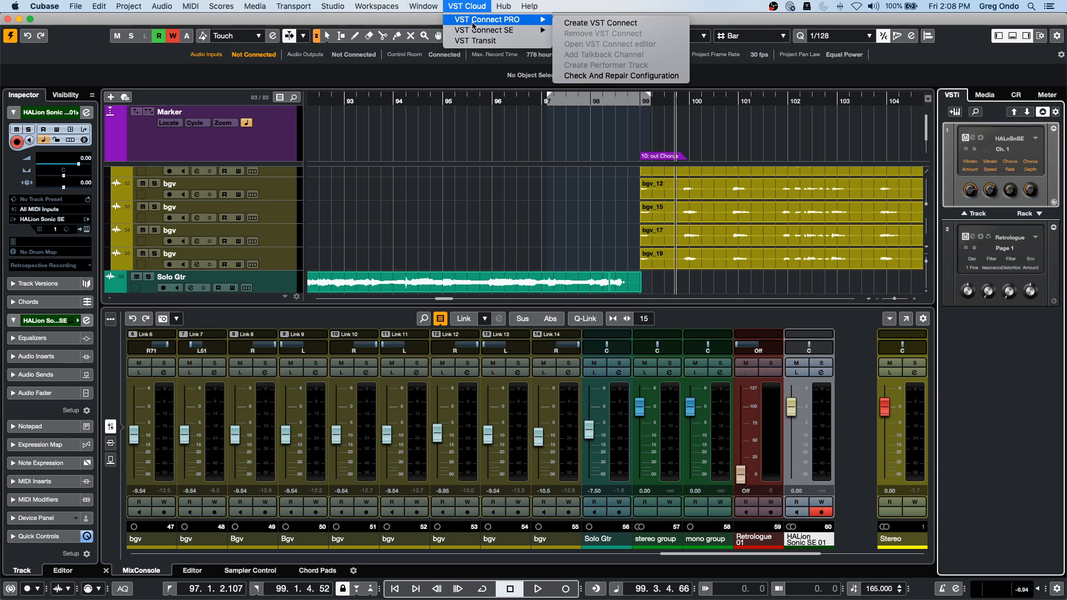
click(567, 23)
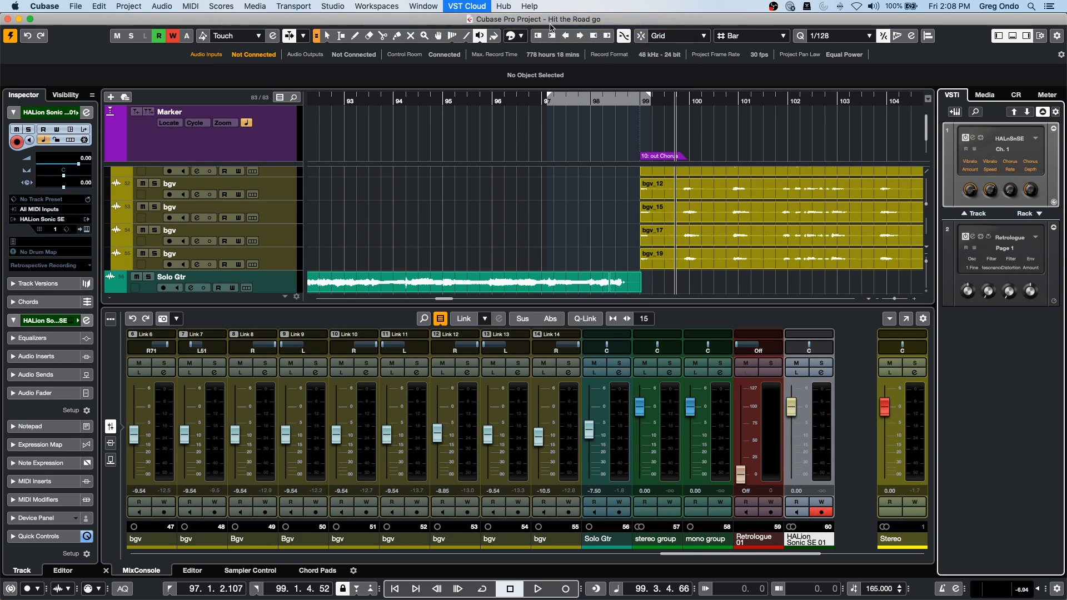
click(562, 310)
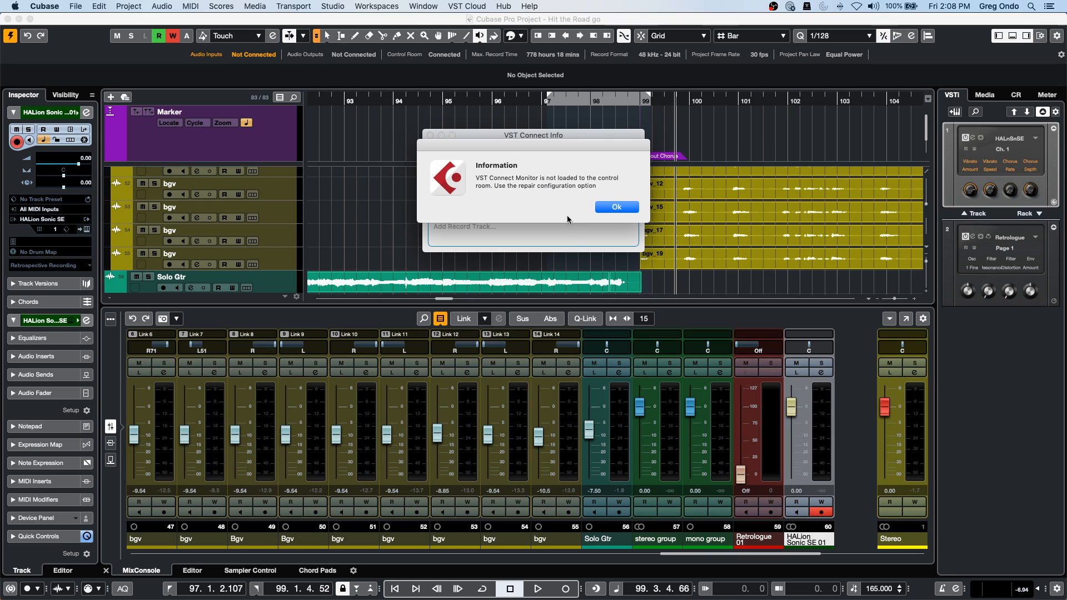
click(616, 208)
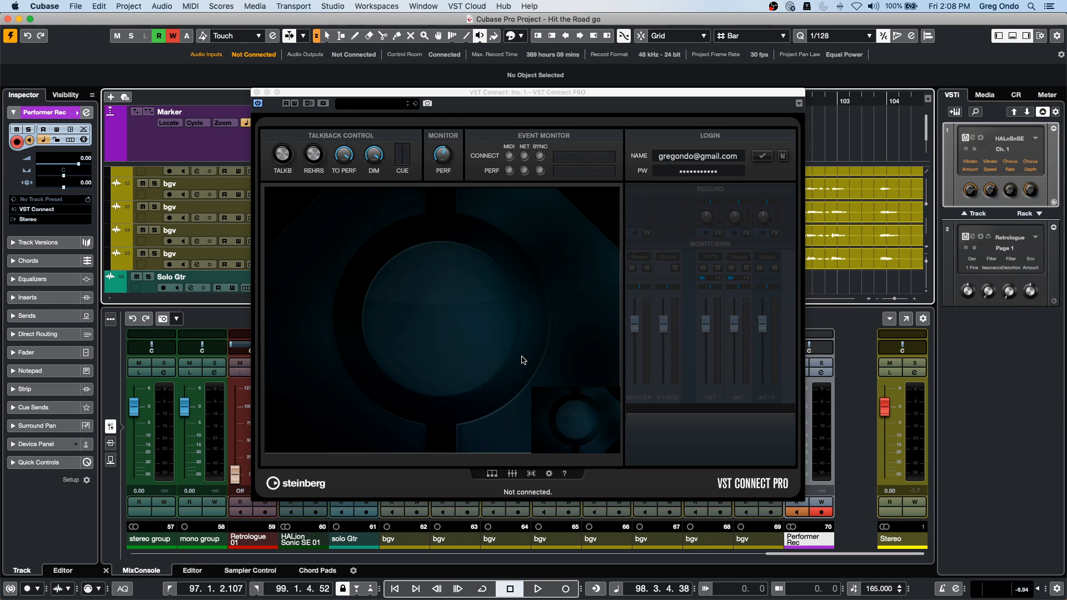
click(257, 93)
click(257, 92)
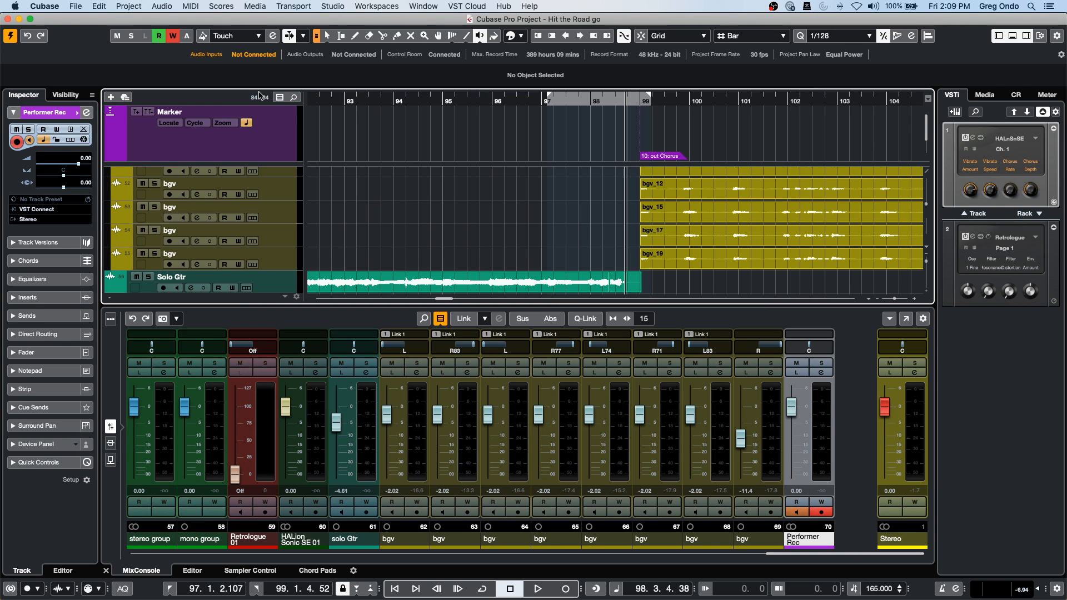
Revert the project to its previously saved version.
click(75, 6)
mouse_move(111, 215)
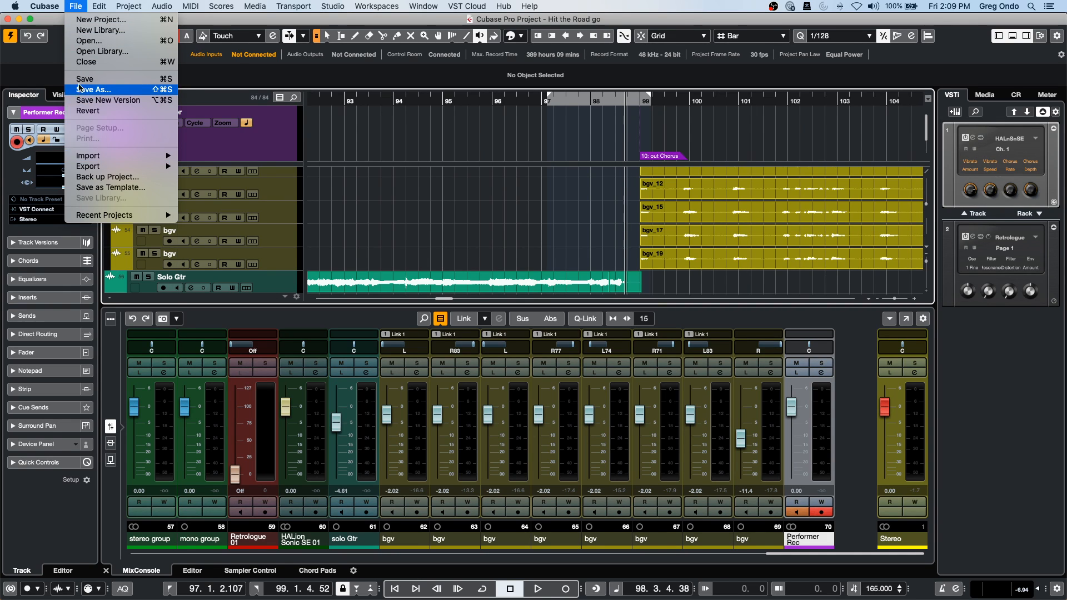
click(92, 111)
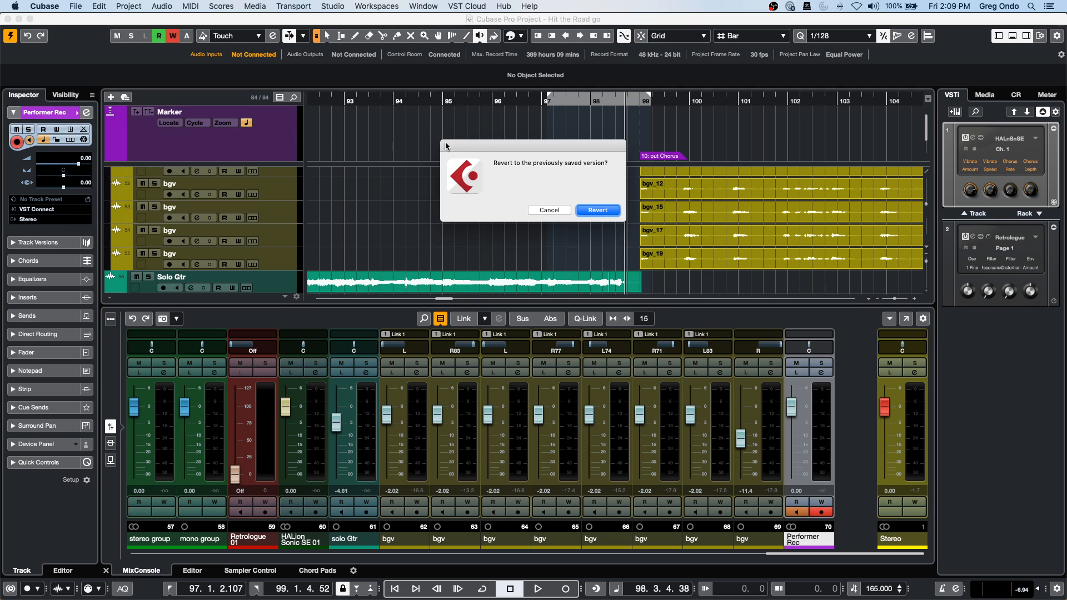
click(586, 215)
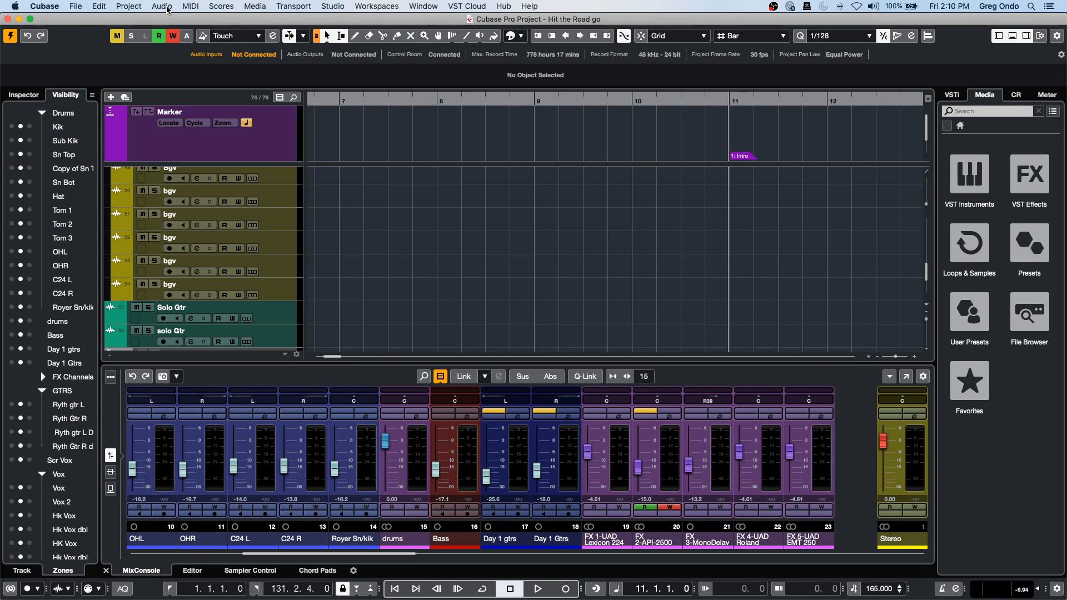
Enlarge the height of the Solo Gtr track that holds the solo recording.
drag(559, 101, 557, 60)
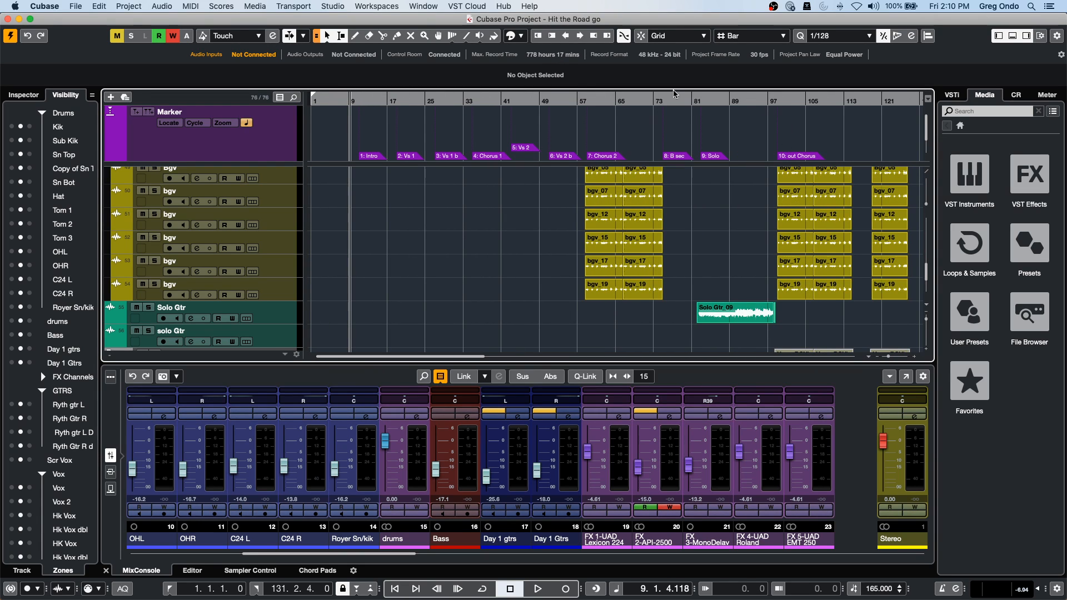
drag(739, 99, 736, 158)
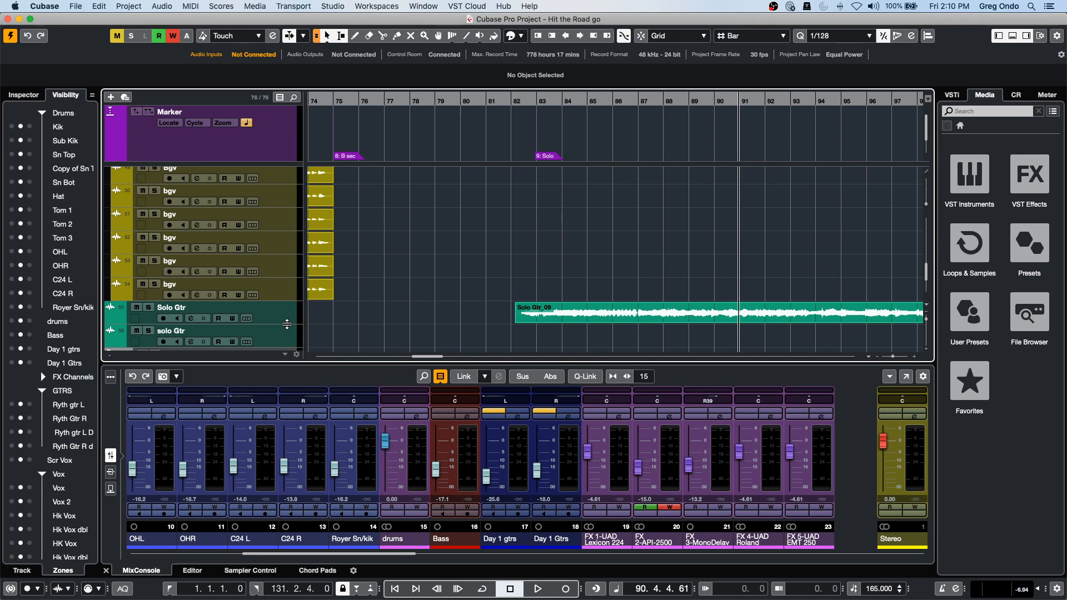
drag(279, 324, 281, 341)
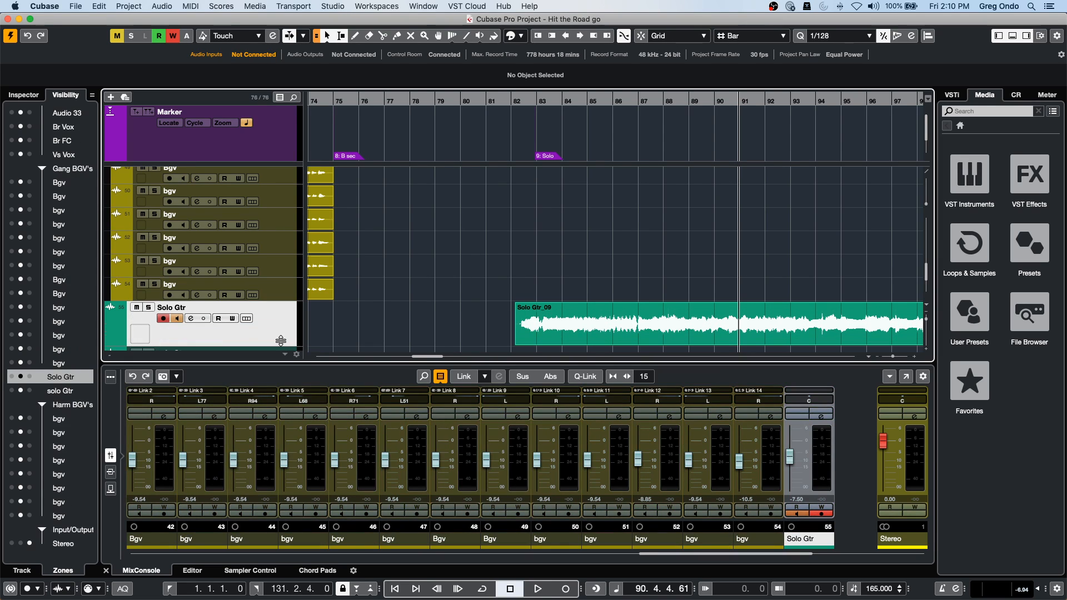
scroll(650, 208, down, 4)
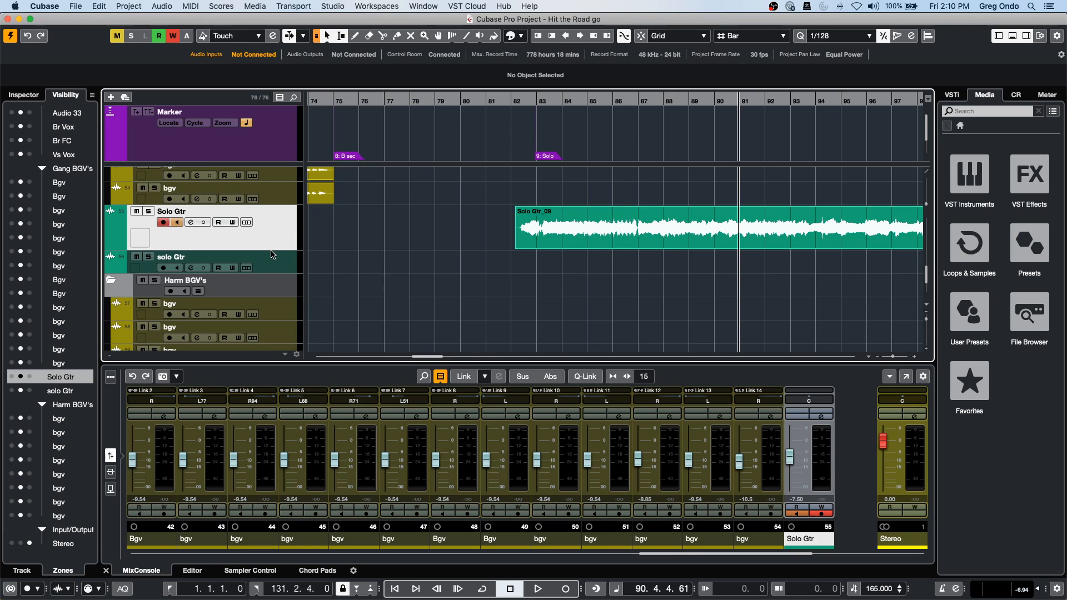
drag(271, 250, 270, 298)
Examine the Solo Gtr_09 waveform around bar 86 at sample-level detail and in the wider arrangement.
drag(471, 106, 470, 73)
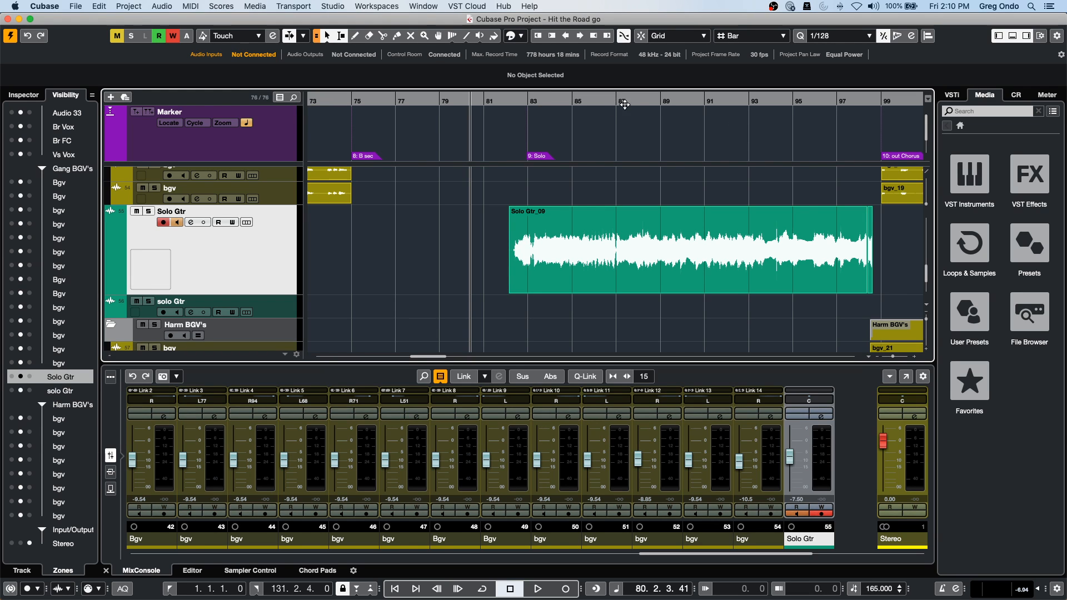
drag(610, 103, 605, 200)
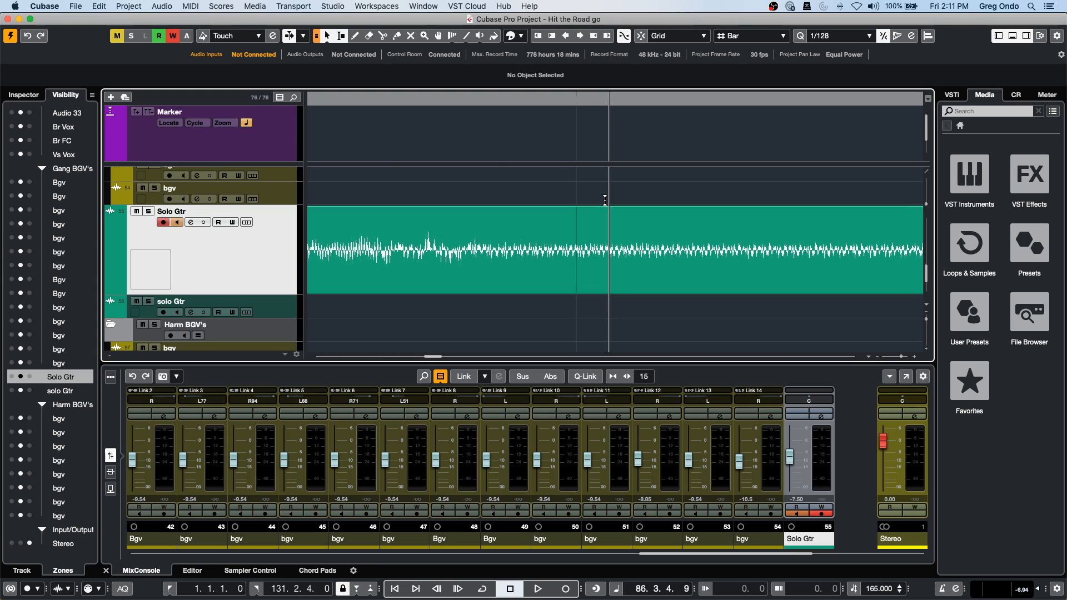
drag(604, 200, 607, 165)
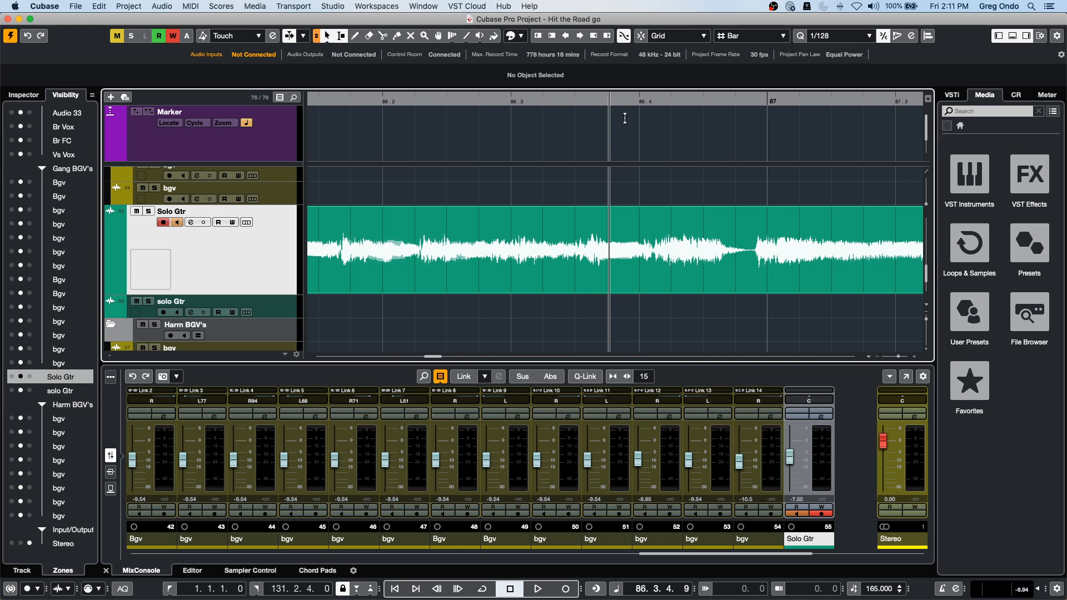
drag(640, 107, 564, 89)
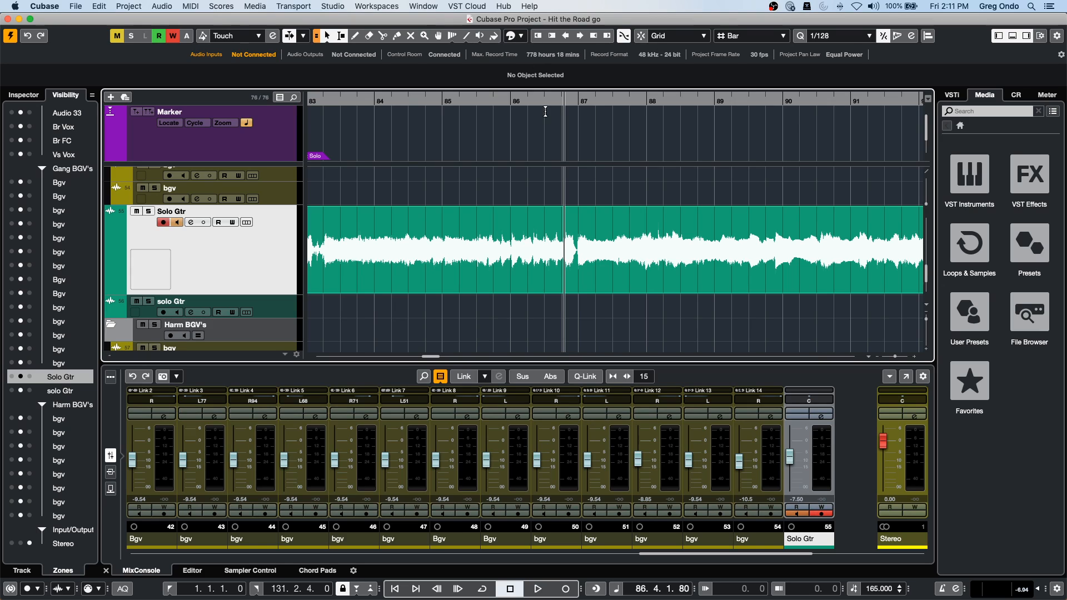
key(g)
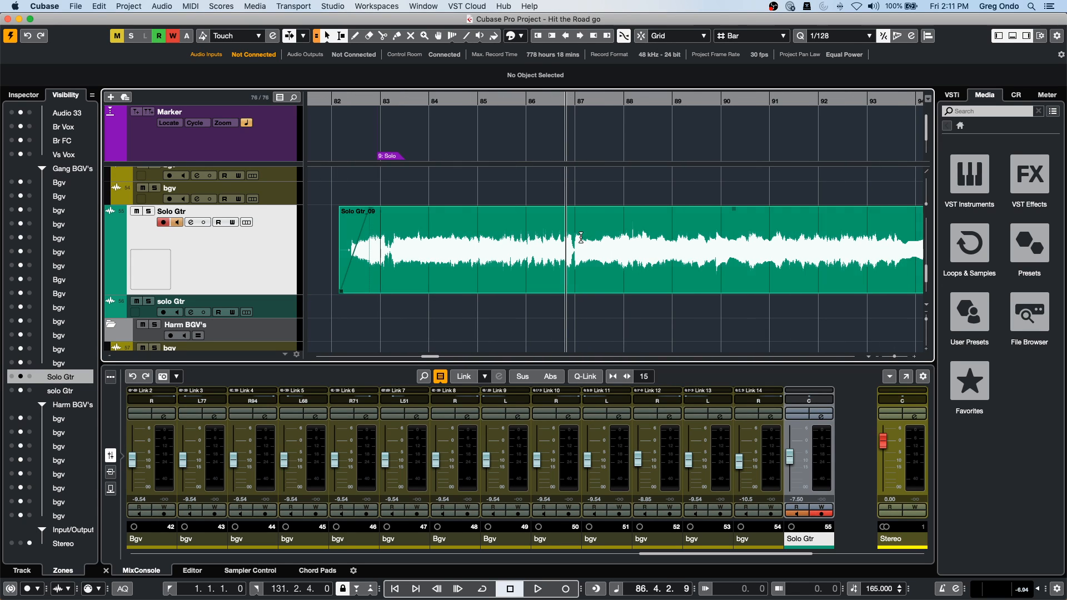
Split the Solo Gtr_09 event with the Split tool shortly after bar 88 and at about bars 90 and 92.
right_click(580, 235)
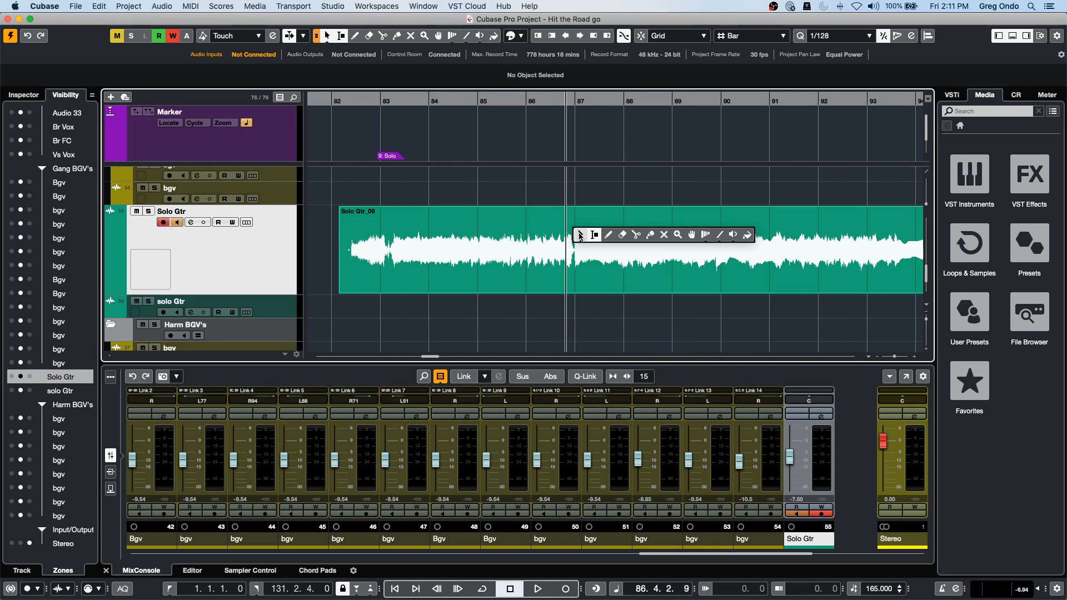
click(637, 235)
click(638, 244)
click(719, 245)
click(820, 239)
Erase the Solo Gtr_09 segments between about bars 88 and 90 and after bar 92.
right_click(721, 238)
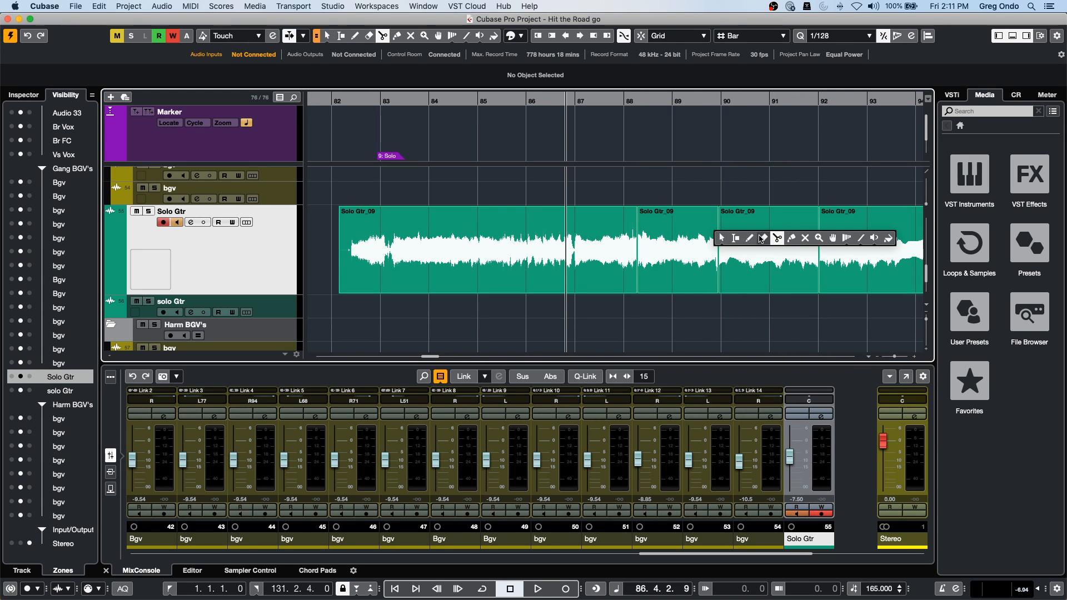
click(762, 239)
click(678, 247)
click(873, 245)
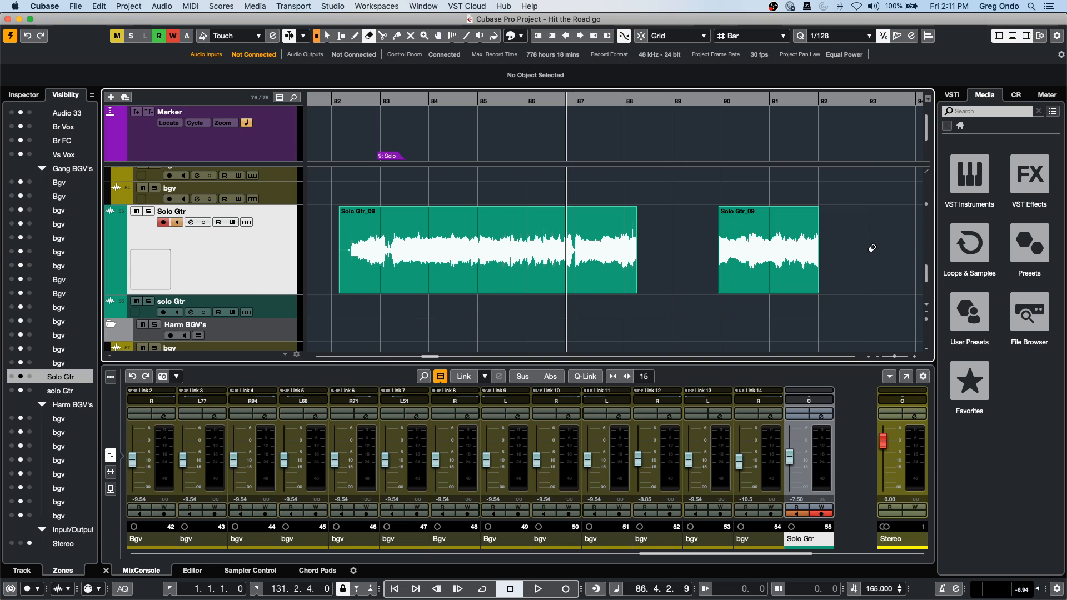
Restore the erased short Solo Gtr_09 event and adjust it with the Object Selection tool so it starts at 89.4.4.40.
drag(731, 102, 728, 178)
click(619, 289)
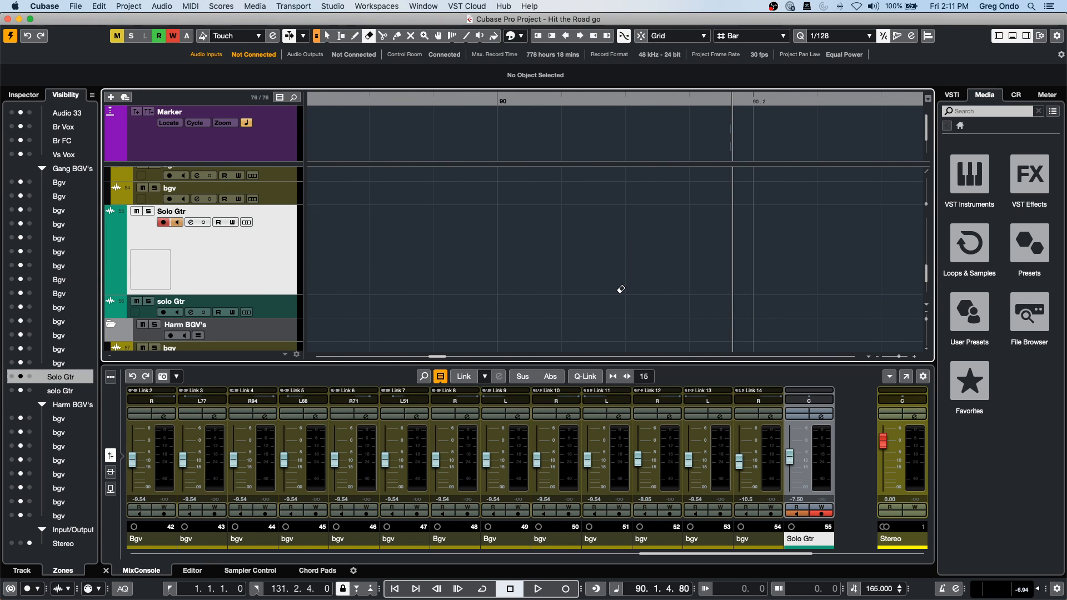
key(super+z)
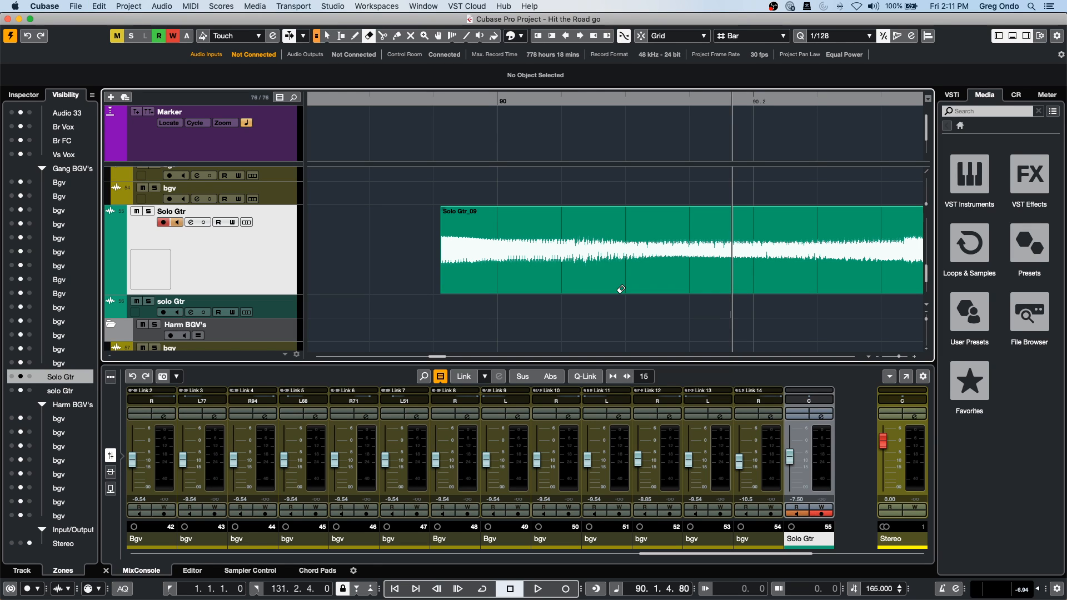
right_click(474, 238)
click(474, 238)
drag(494, 281, 540, 242)
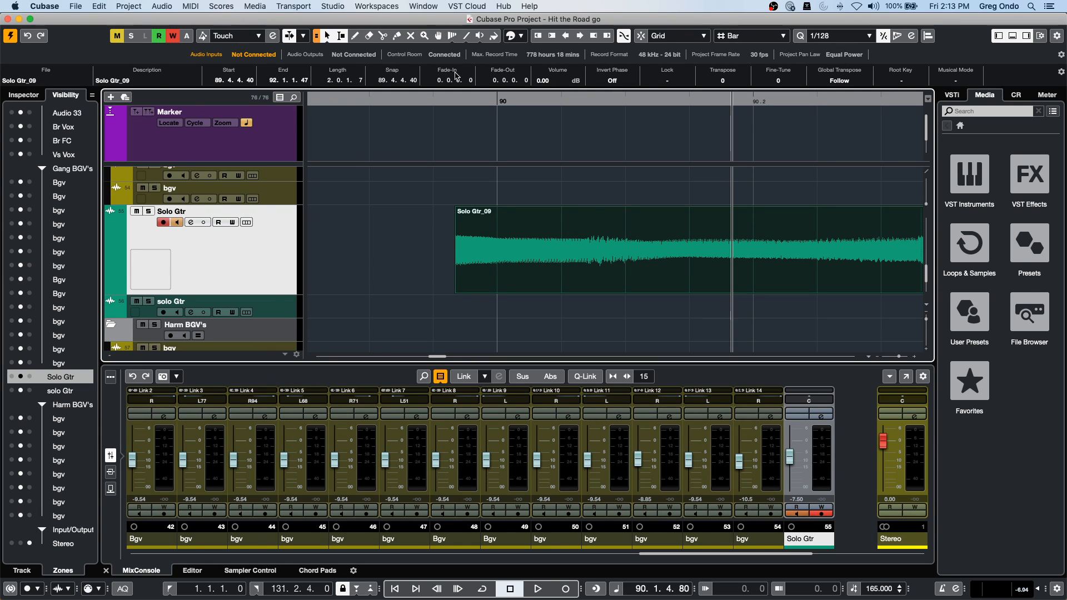
Convert the selected Solo Gtr_09 event between about bars 90 and 92 into an audio part.
click(458, 104)
drag(458, 76, 455, 29)
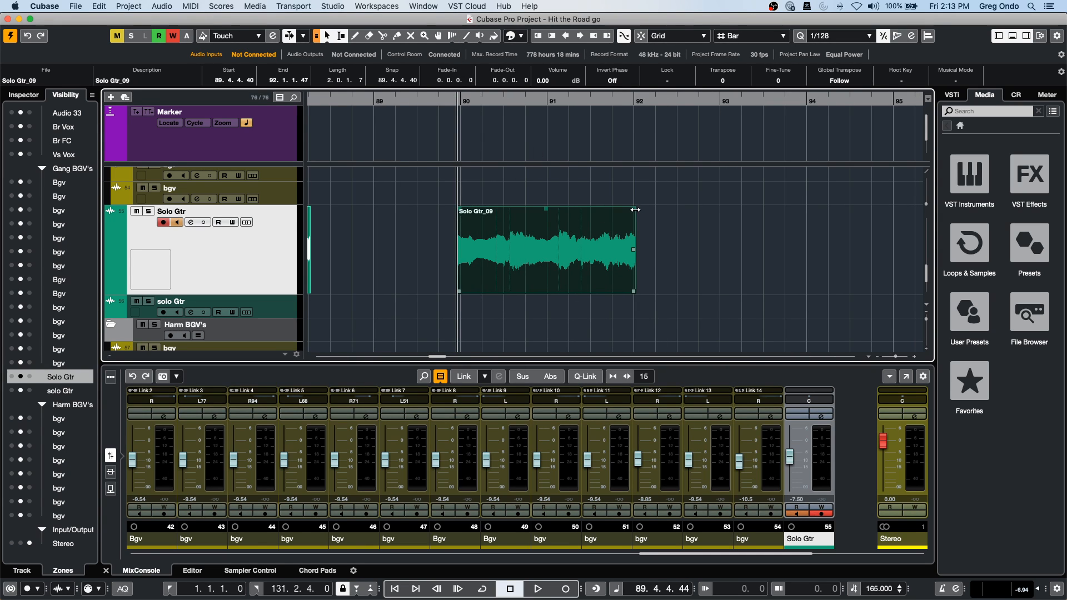
drag(634, 208, 678, 214)
click(162, 7)
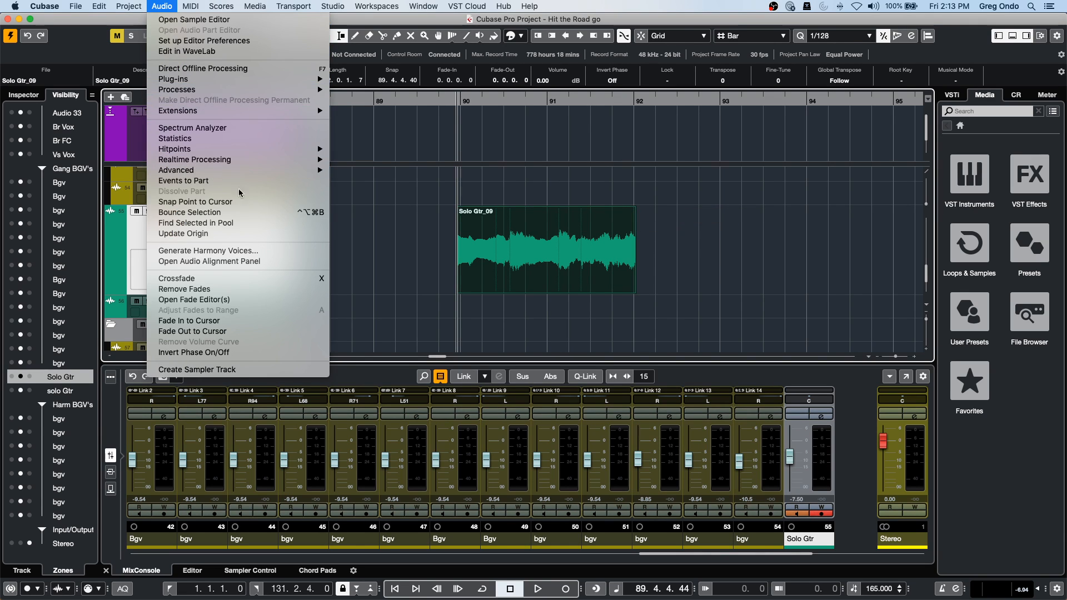
click(967, 230)
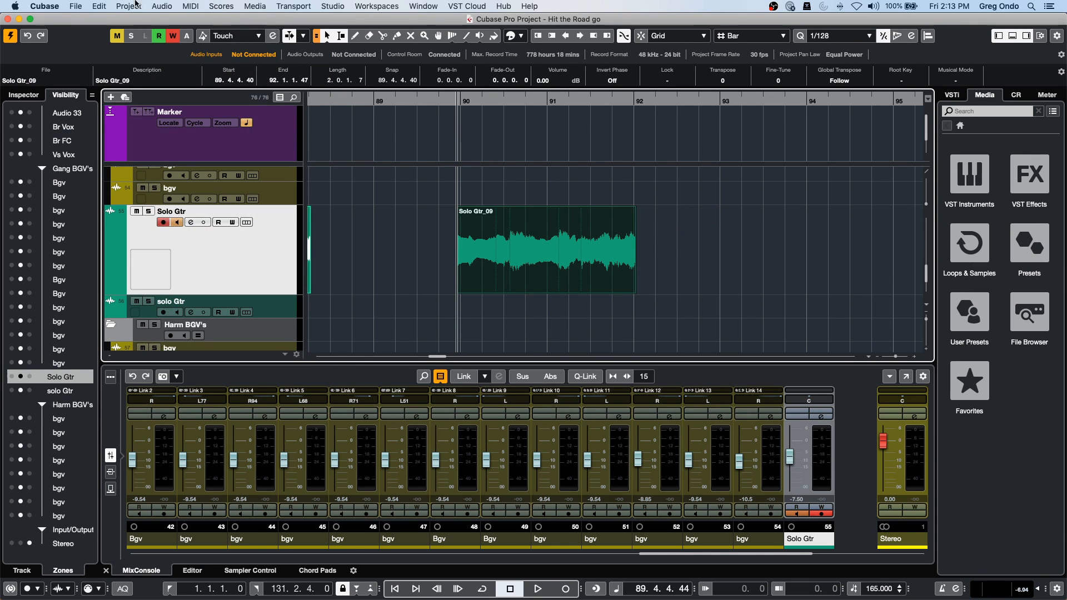
click(155, 5)
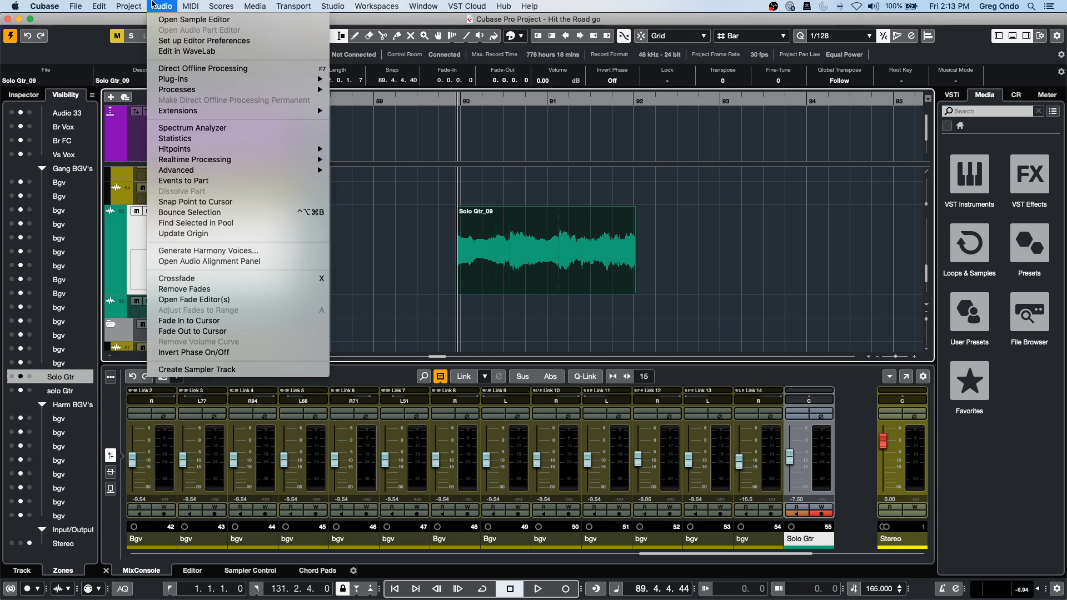
click(221, 181)
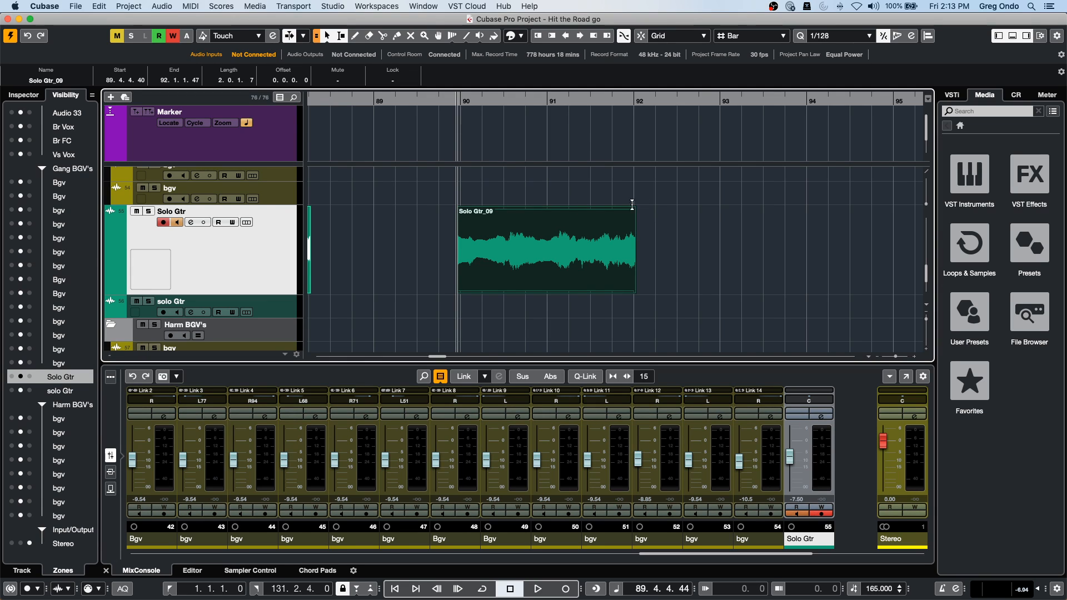
Open the Solo Gtr_09 part in the Audio Part Editor and dissolve it back into an audio event.
double_click(561, 271)
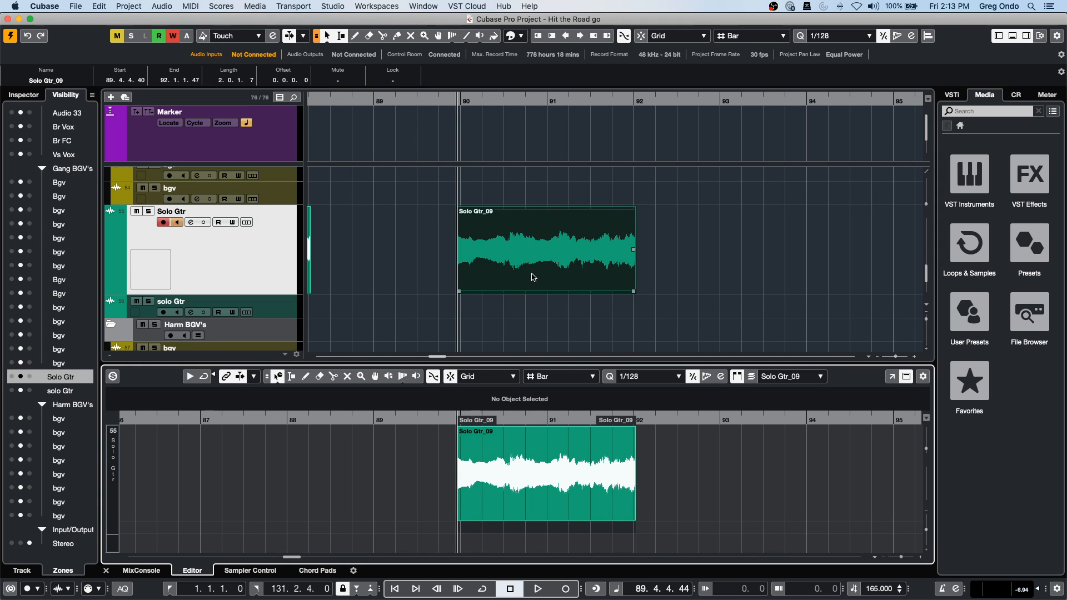
click(541, 315)
click(542, 281)
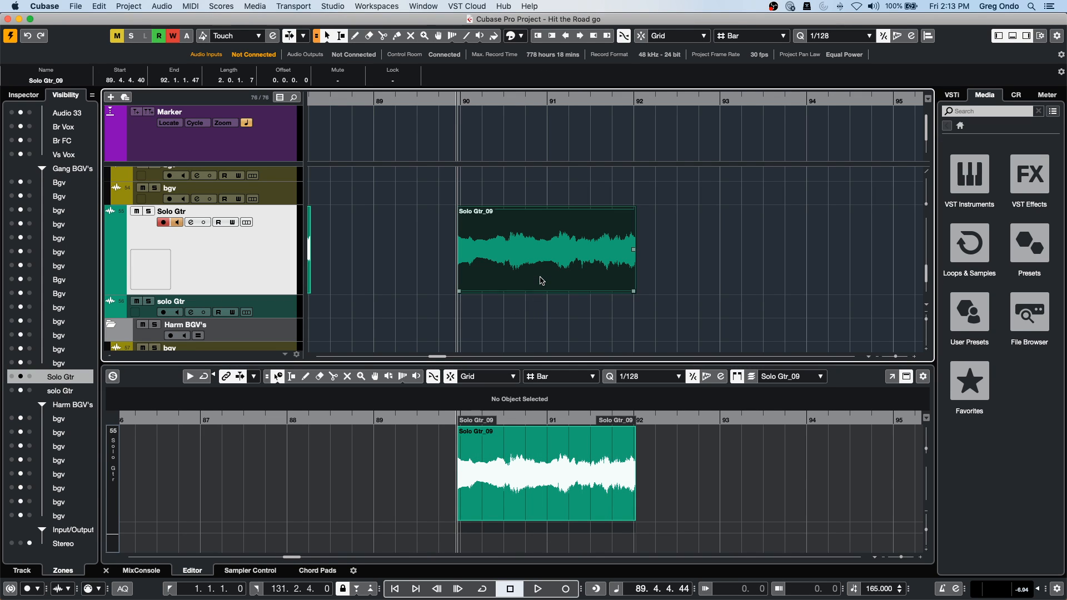
click(159, 6)
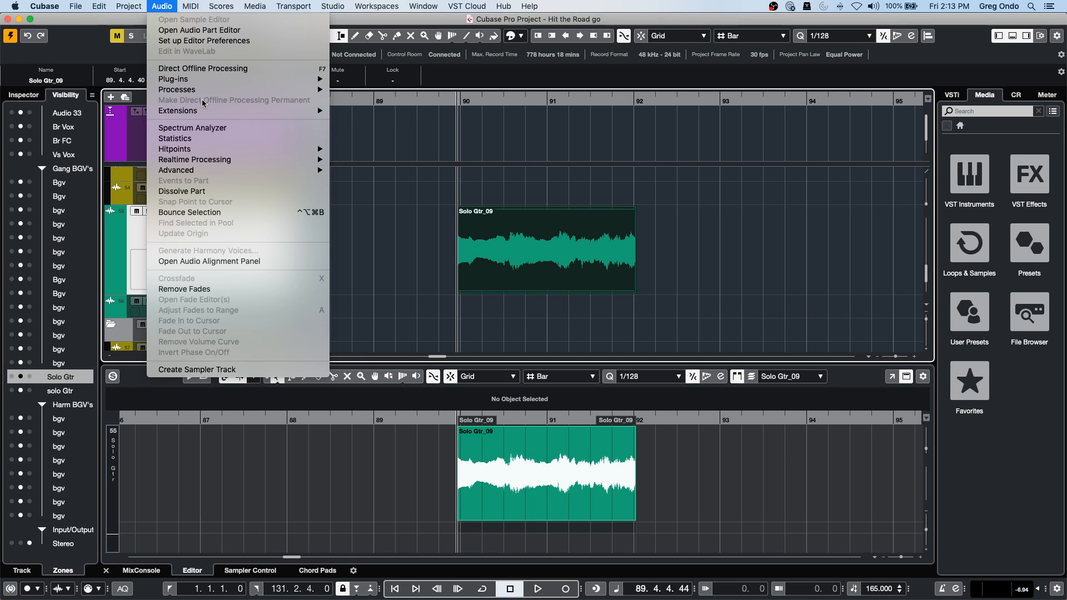
click(202, 191)
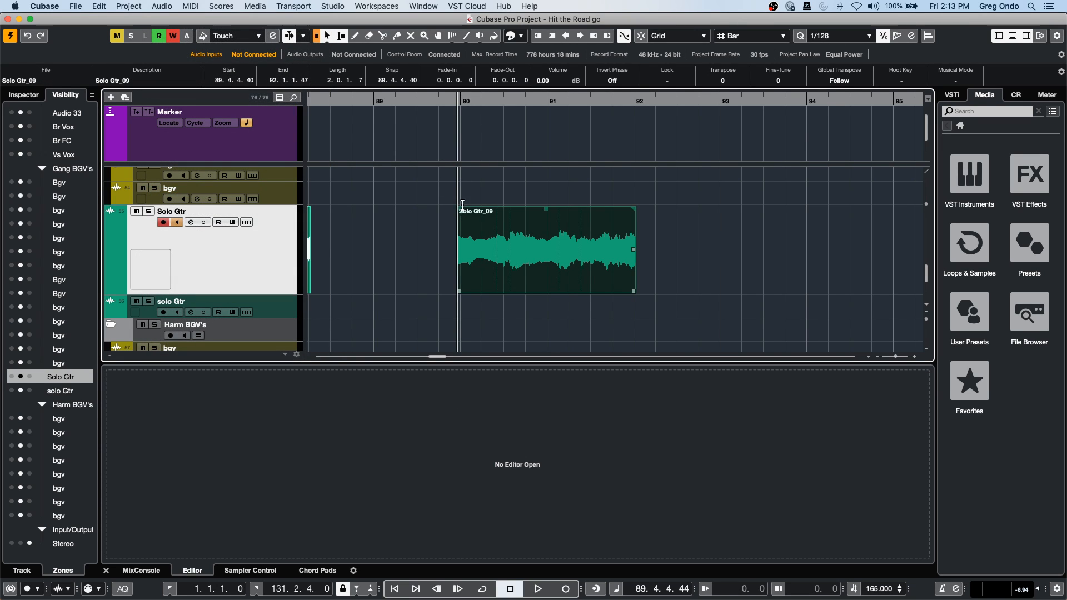
Open the Solo Gtr_09 event in the Sample Editor and give it a 0.0.3.22 fade-in and a 0.2.2.93 fade-out.
mouse_move(456, 210)
mouse_down()
mouse_move(489, 211)
mouse_move(463, 211)
mouse_move(472, 211)
mouse_up()
double_click(554, 258)
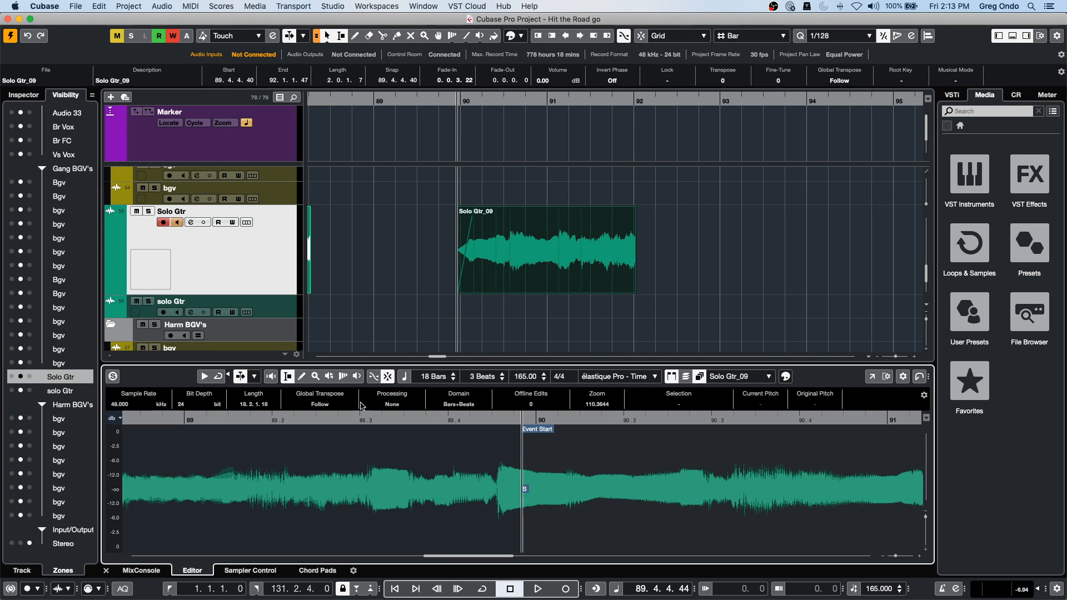
drag(638, 206, 578, 208)
click(169, 9)
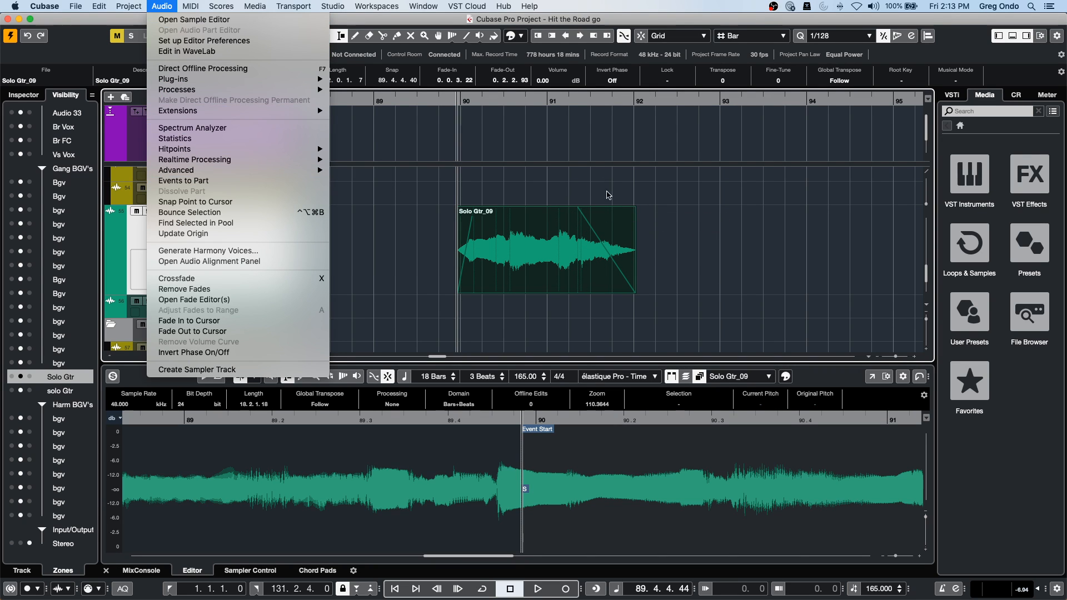
click(661, 239)
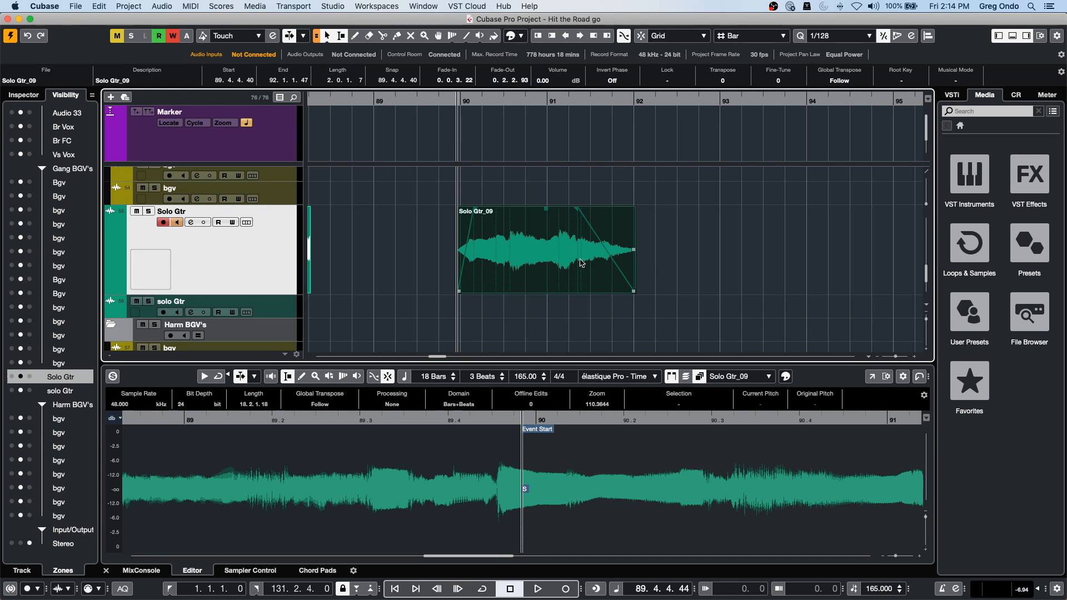
Place the project cursor beyond the end of the song and set the project tempo to 100 BPM.
drag(448, 93, 448, 4)
click(598, 102)
double_click(879, 589)
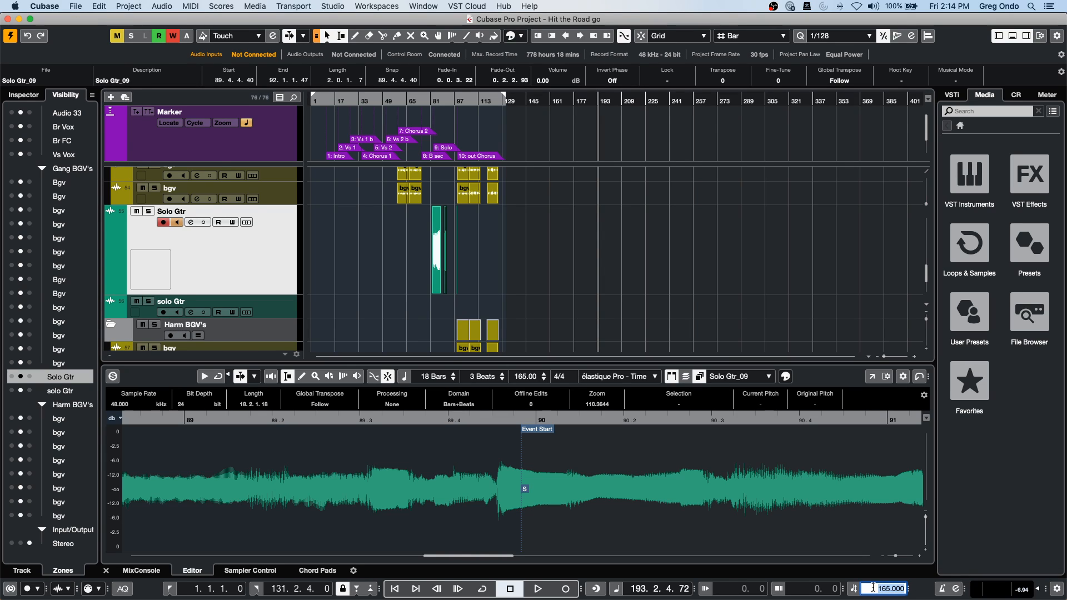
text(1)
key(Return)
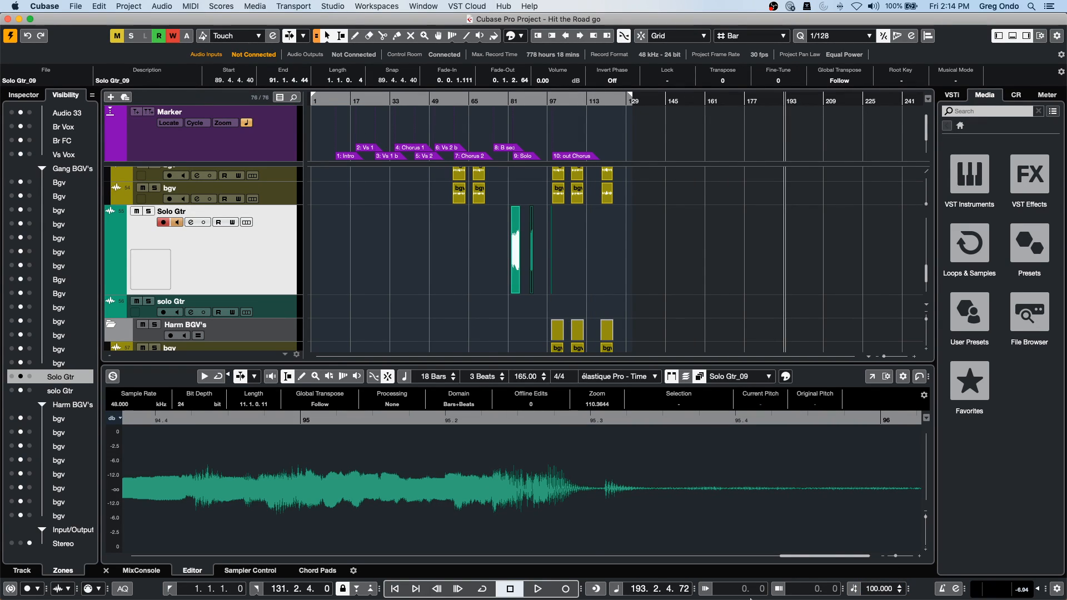
click(75, 6)
click(81, 28)
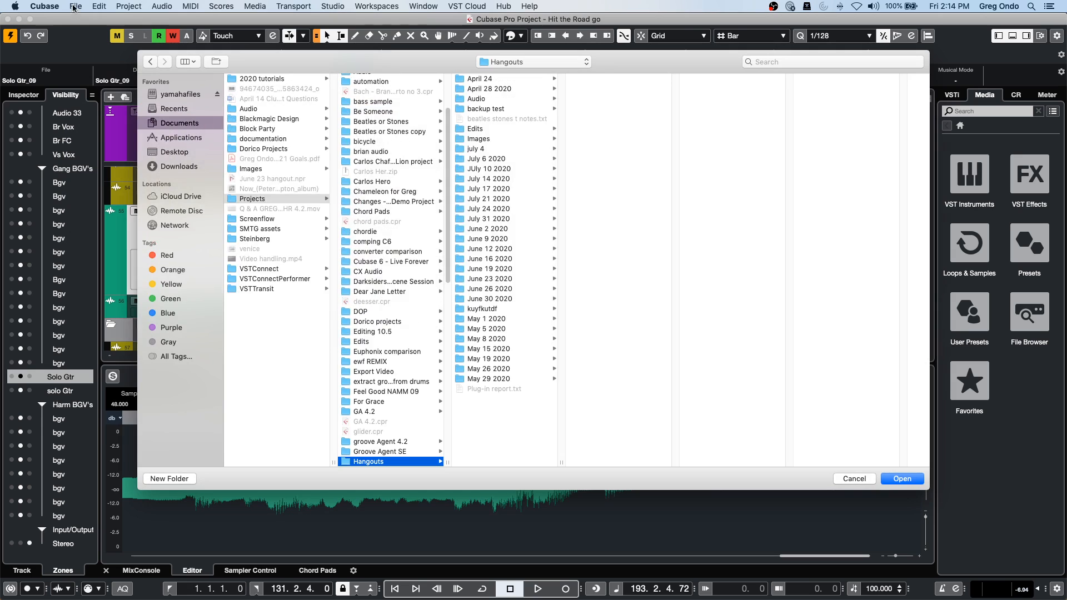
click(852, 479)
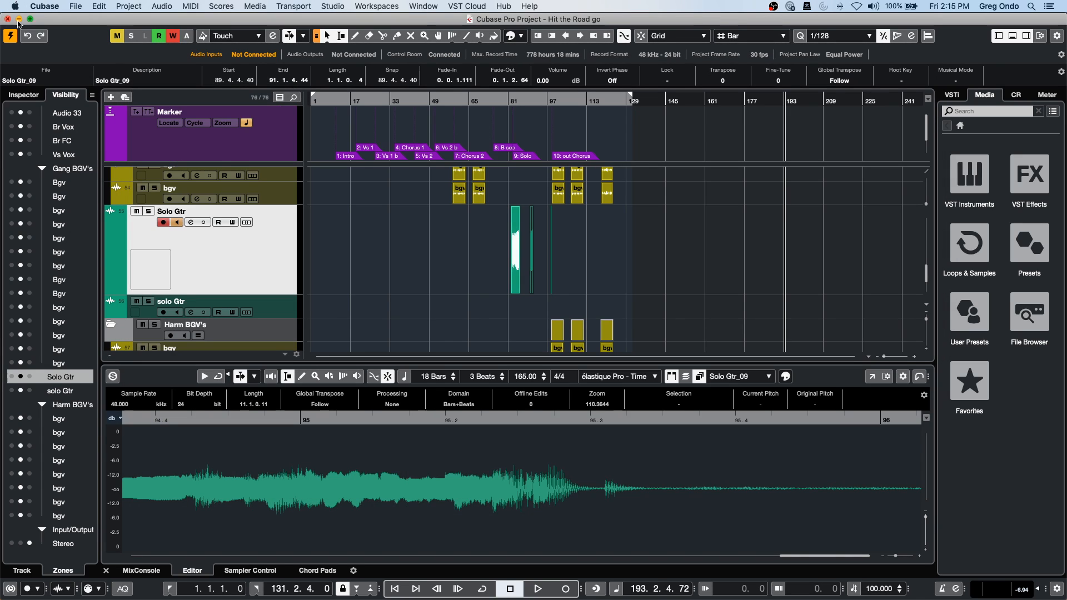
Create a new empty project from Steinberg Hub, using the July 31 2020 folder as its location.
click(74, 7)
click(86, 17)
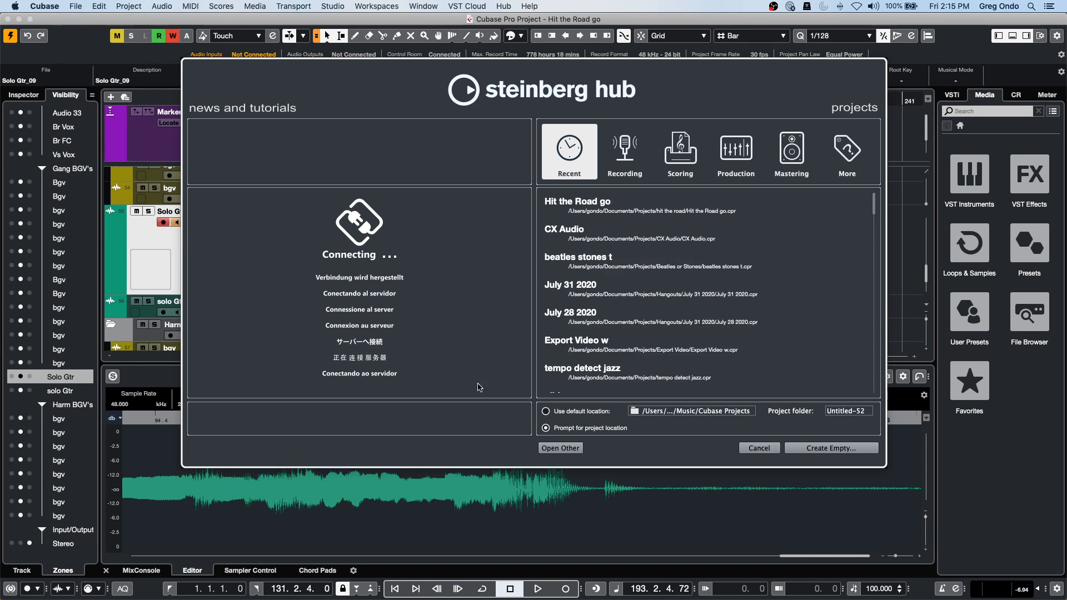
click(820, 448)
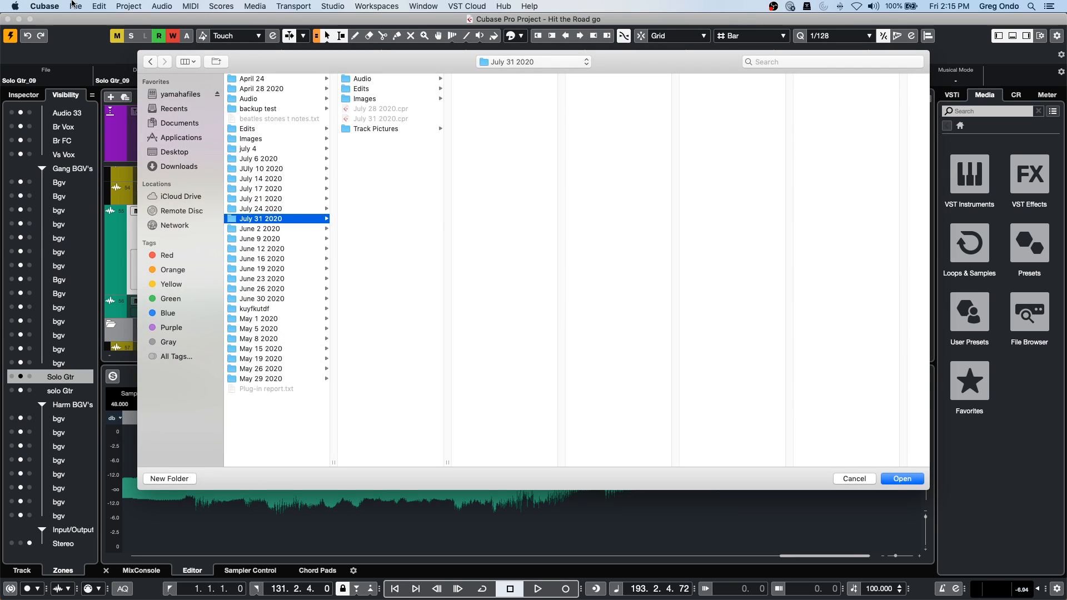
click(901, 480)
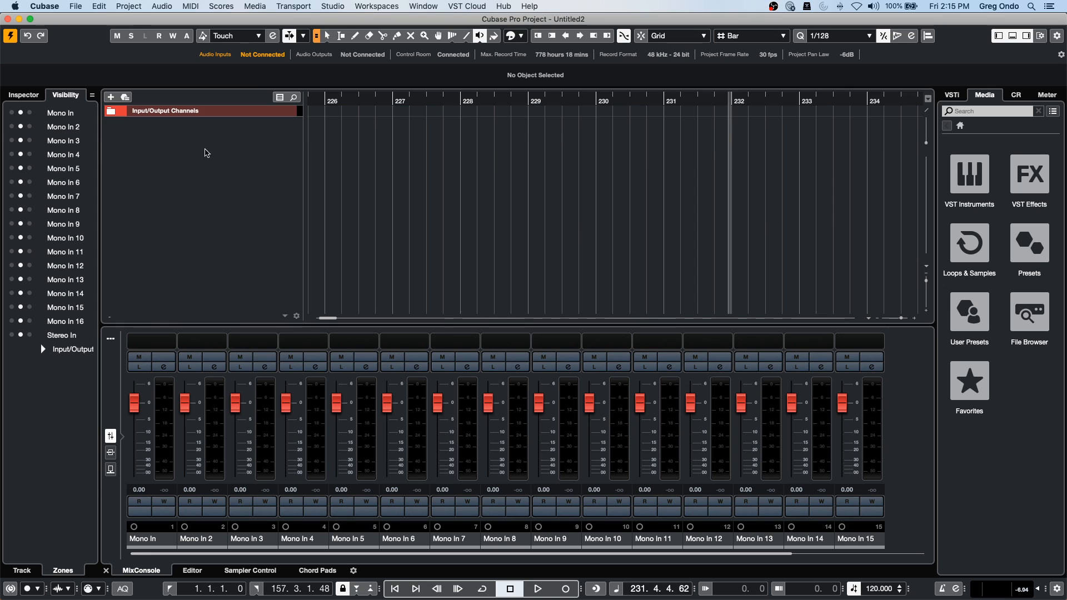
Add an audio track to the empty project and increase the track's height.
right_click(197, 134)
click(217, 140)
click(470, 246)
key(KP_Subtract)
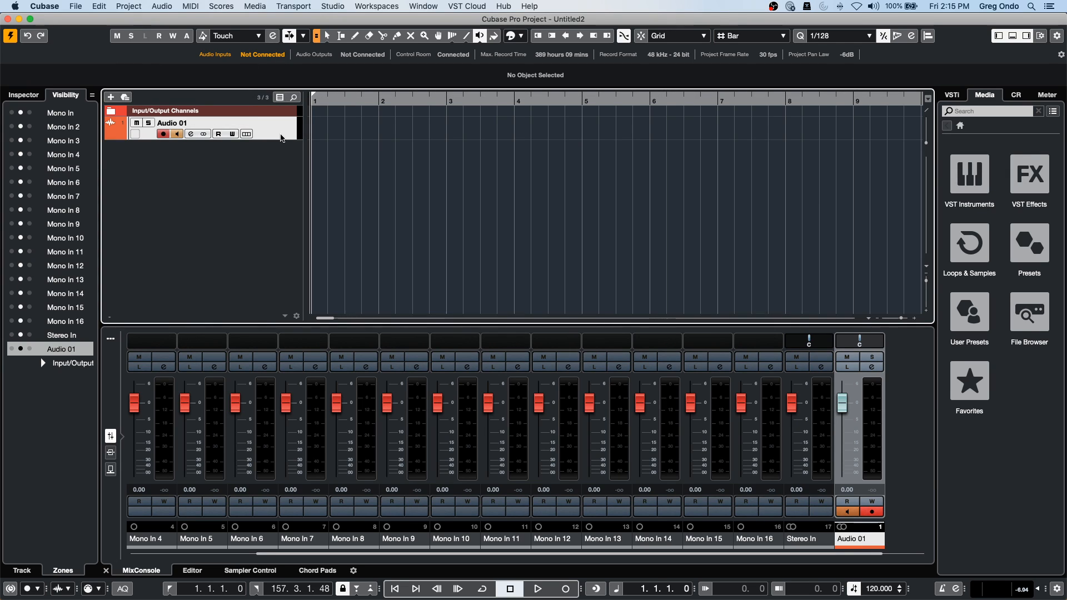
drag(269, 139, 267, 173)
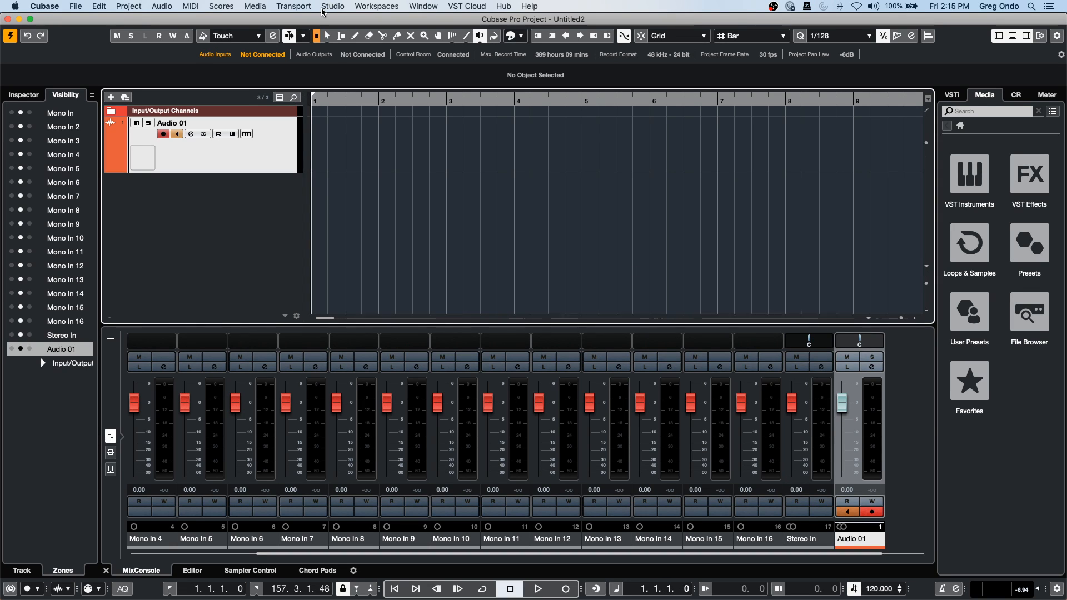
Apply the 1 x Stereo preset to the input busses in Audio Connections, replacing the previous connections.
key(F4)
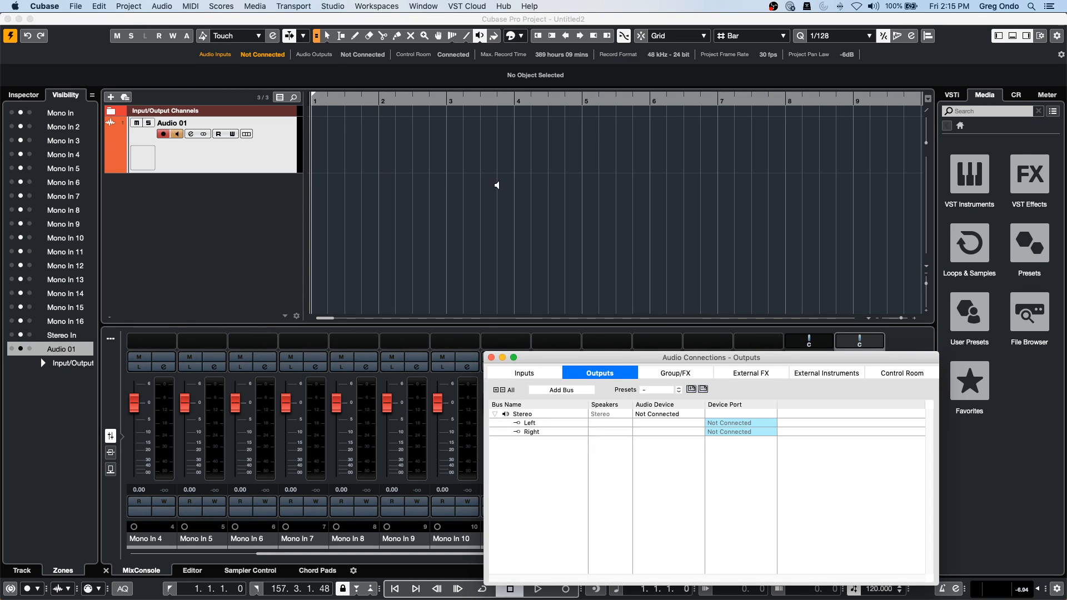
click(528, 373)
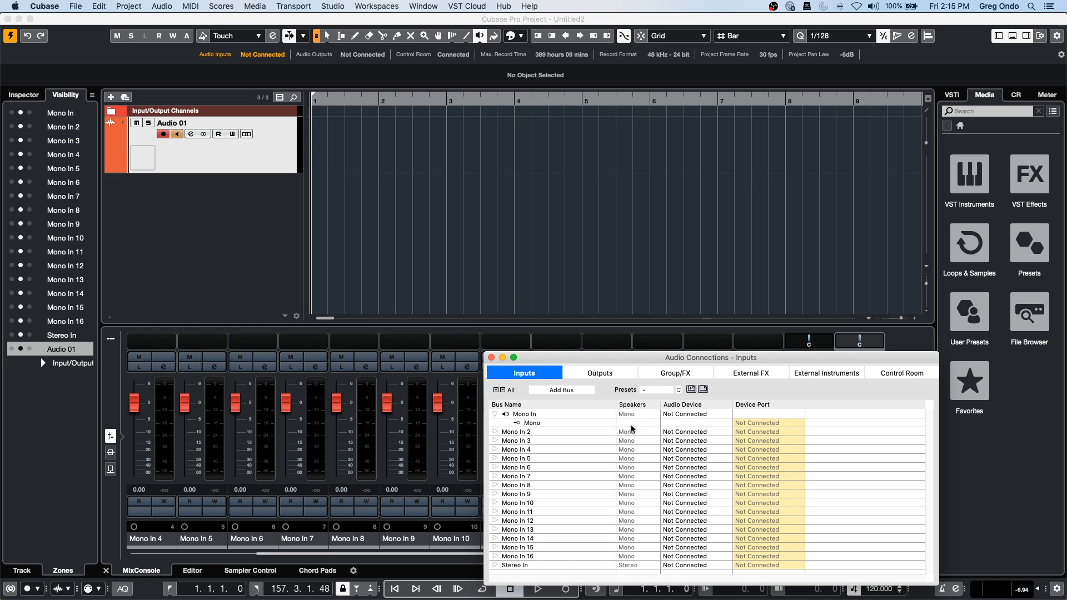
click(674, 388)
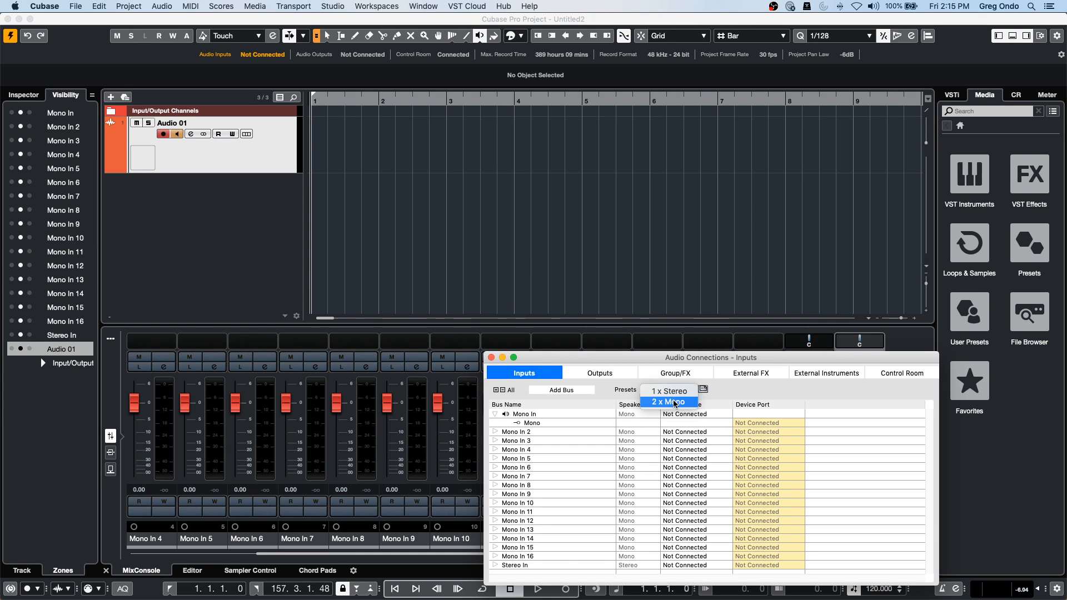
click(661, 396)
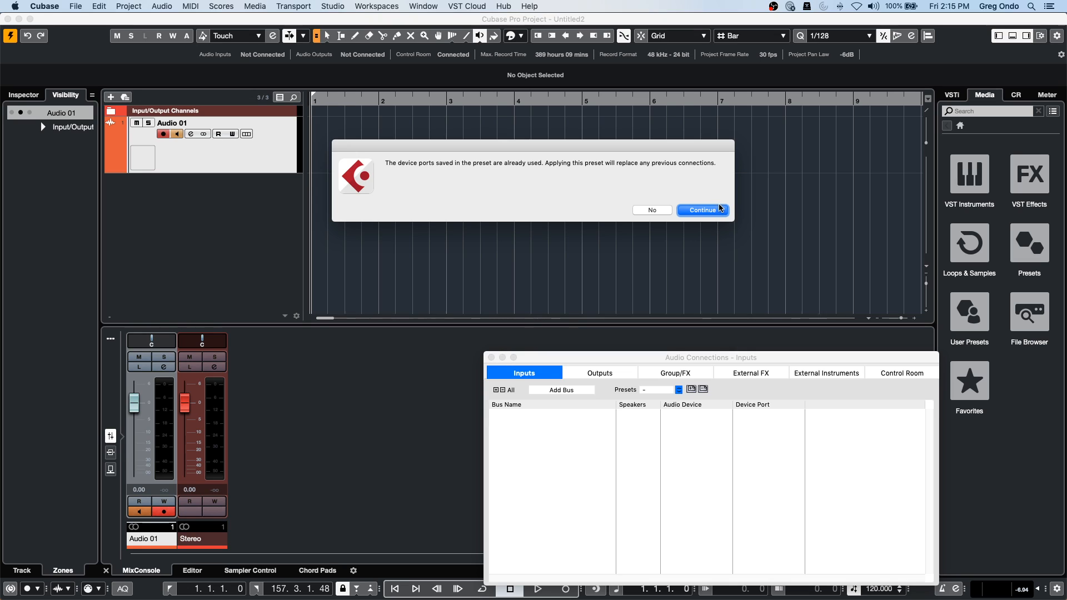
click(703, 210)
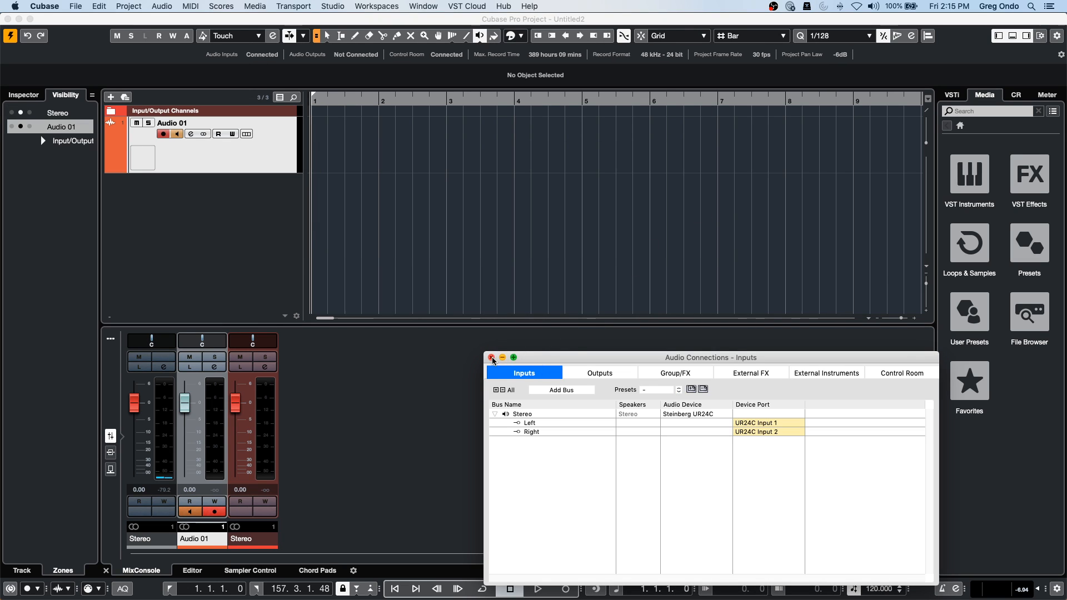
click(491, 358)
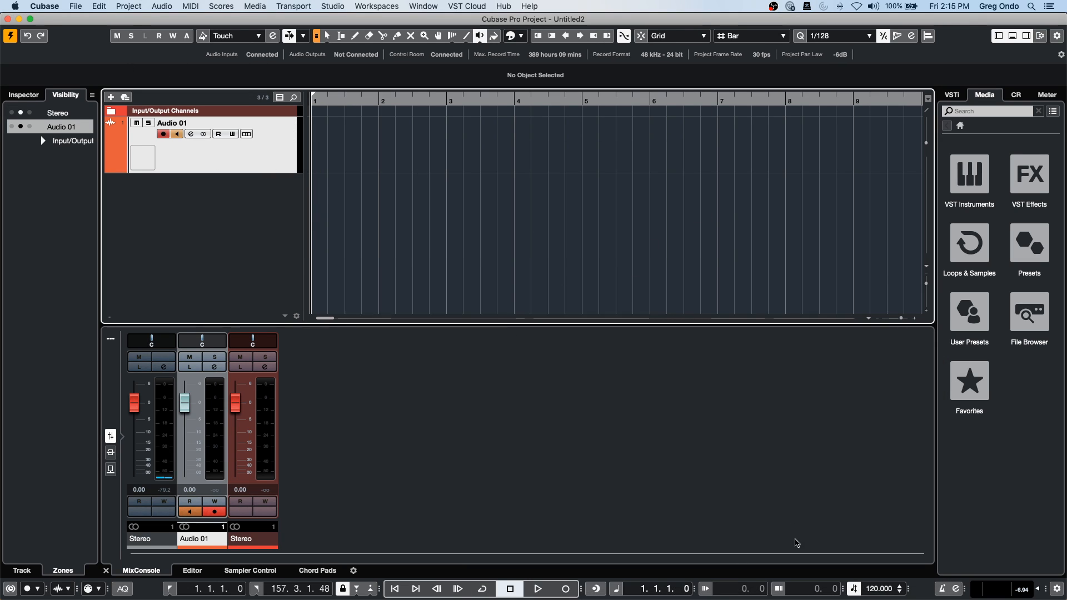
Set the new project's tempo to 88 BPM.
click(872, 592)
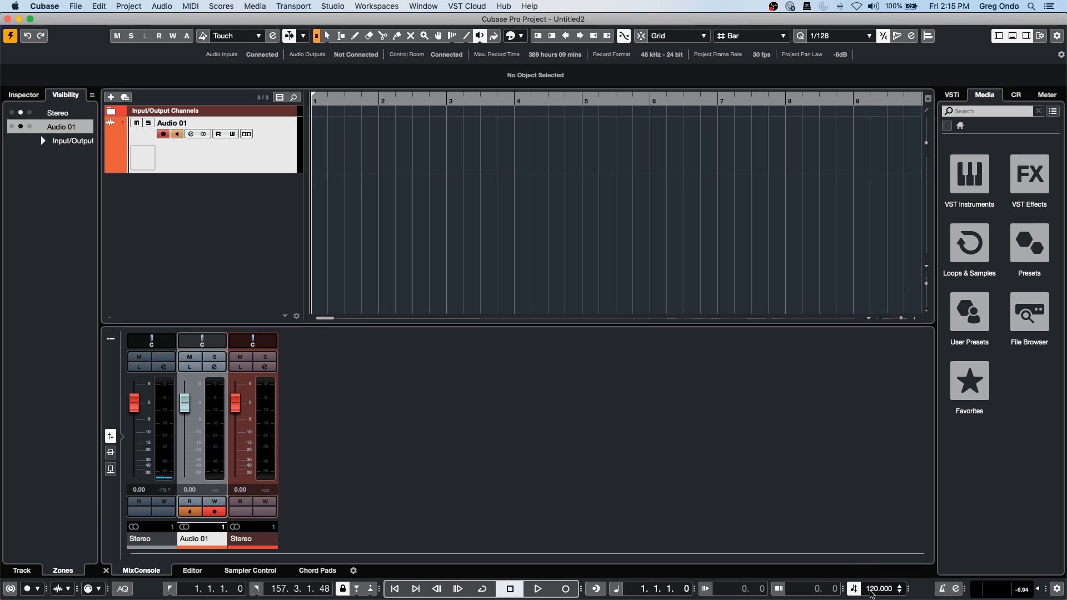
double_click(873, 592)
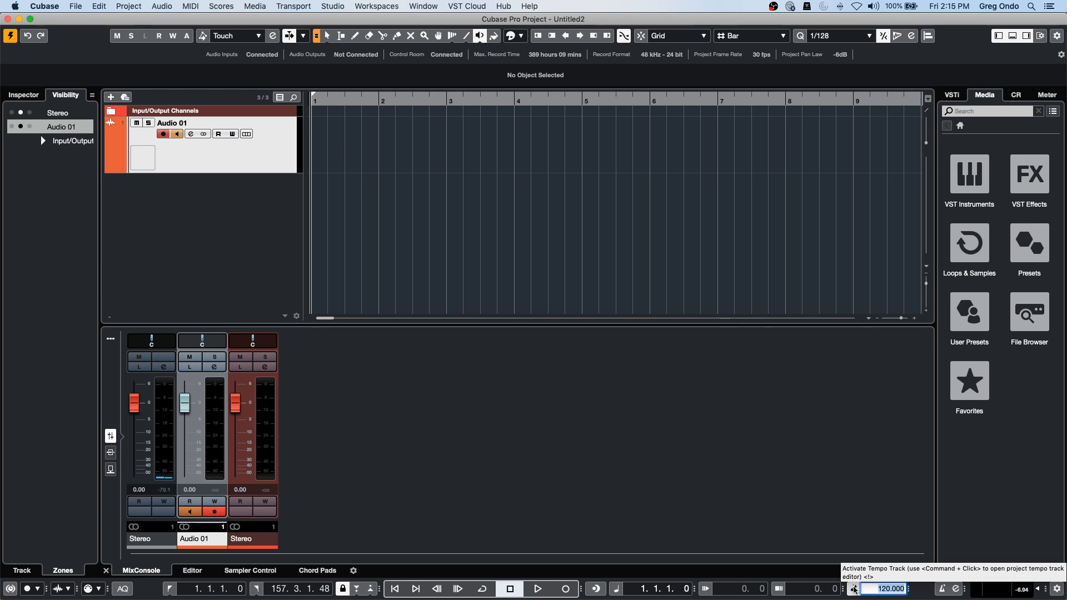
text(88)
key(Return)
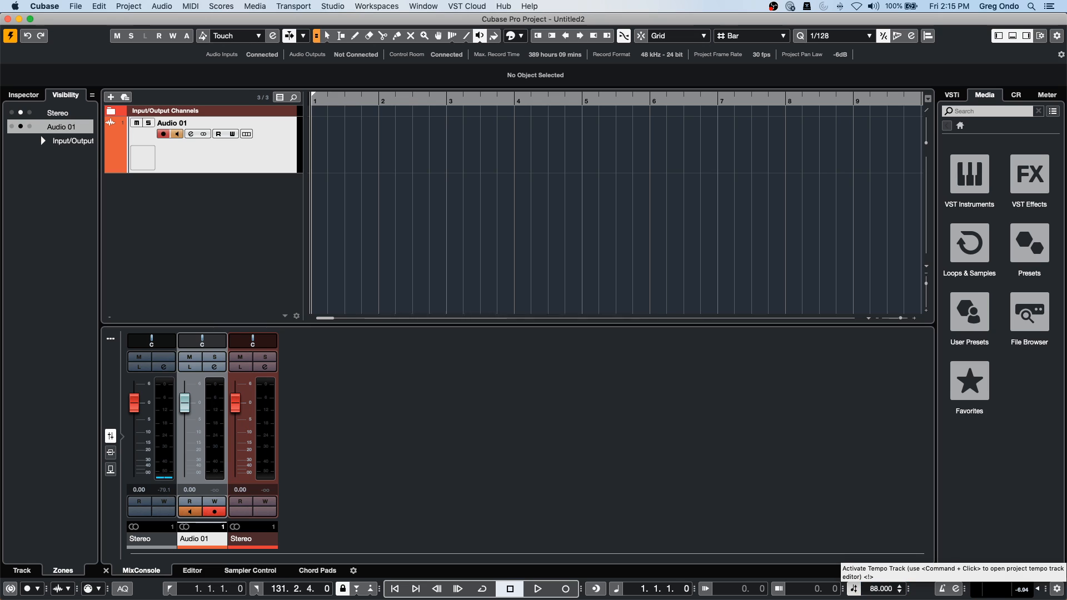
Start playback and record a short take on Audio 01 from shortly after bar 1 to about bar 2.
click(539, 591)
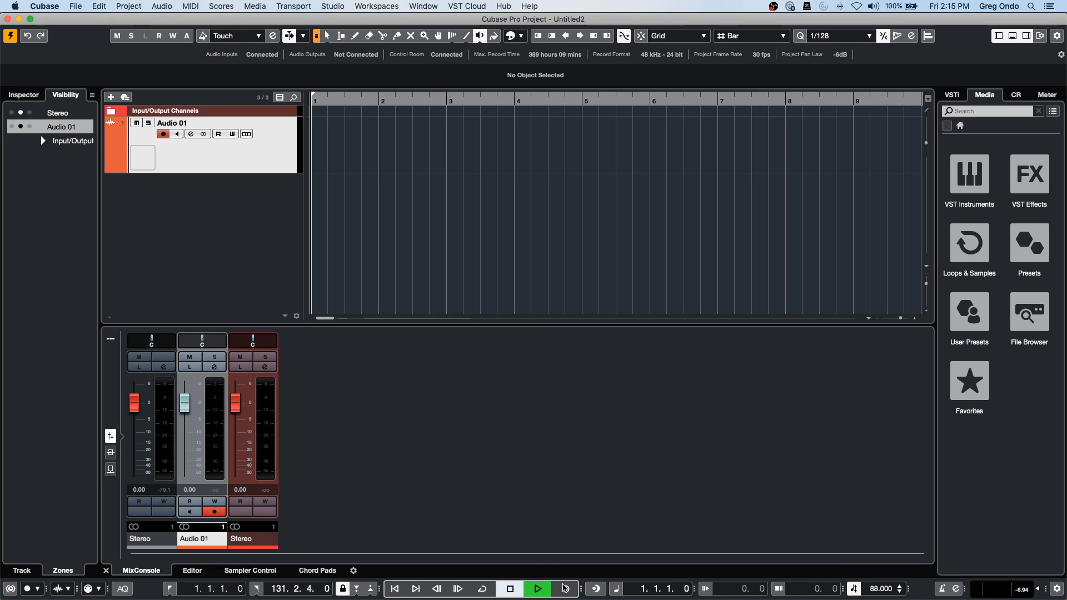
click(566, 589)
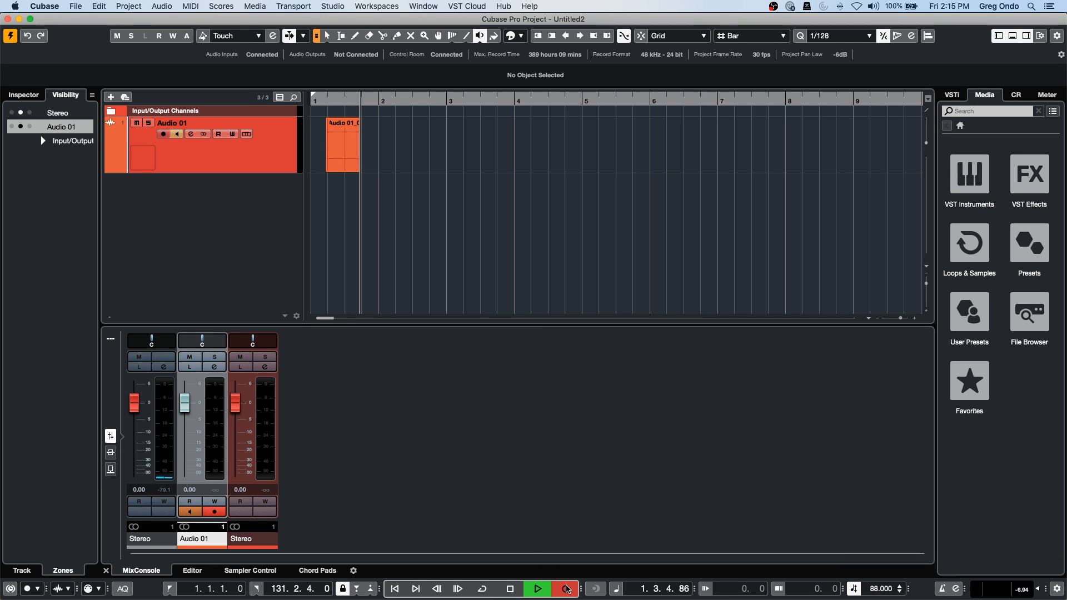
key(space)
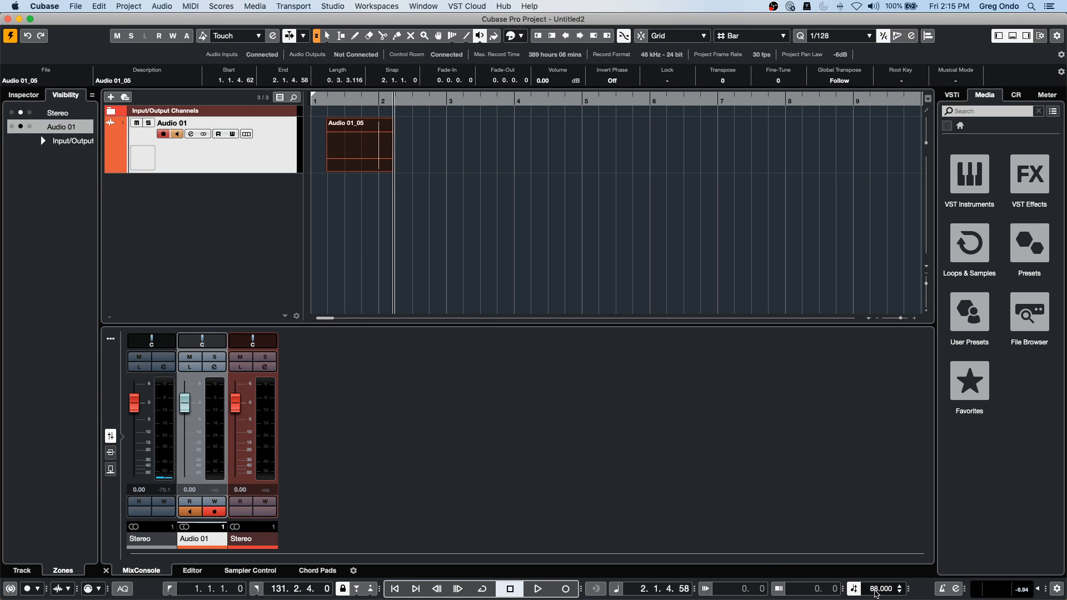
Set the project tempo to 360 BPM.
double_click(874, 591)
text(360)
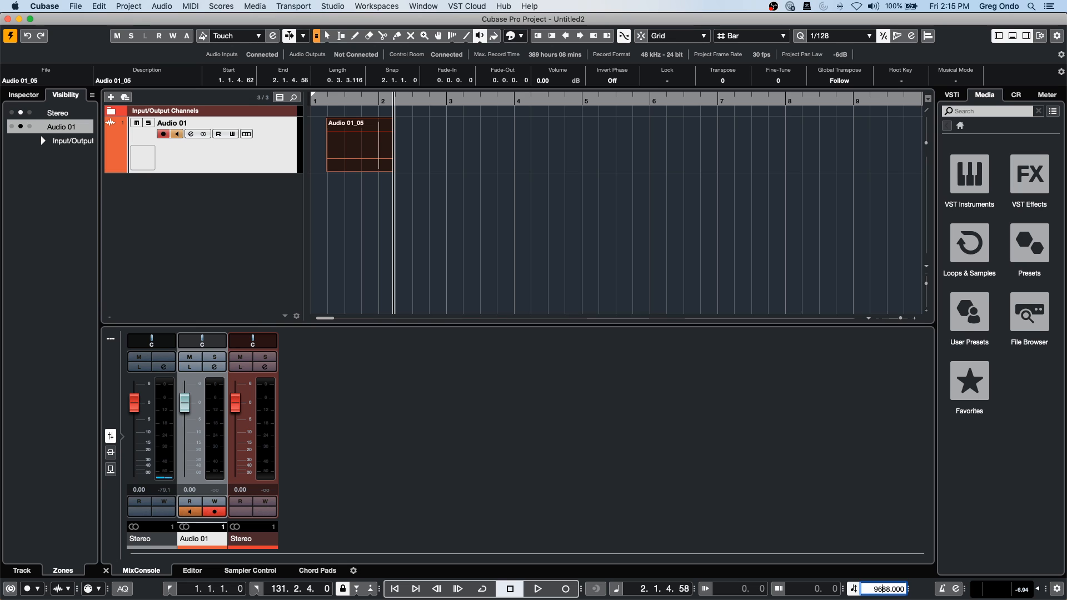
key(Return)
Start playback at about bar 6 and record a second take on Audio 01 from about bar 7 to bar 14.
click(658, 105)
key(space)
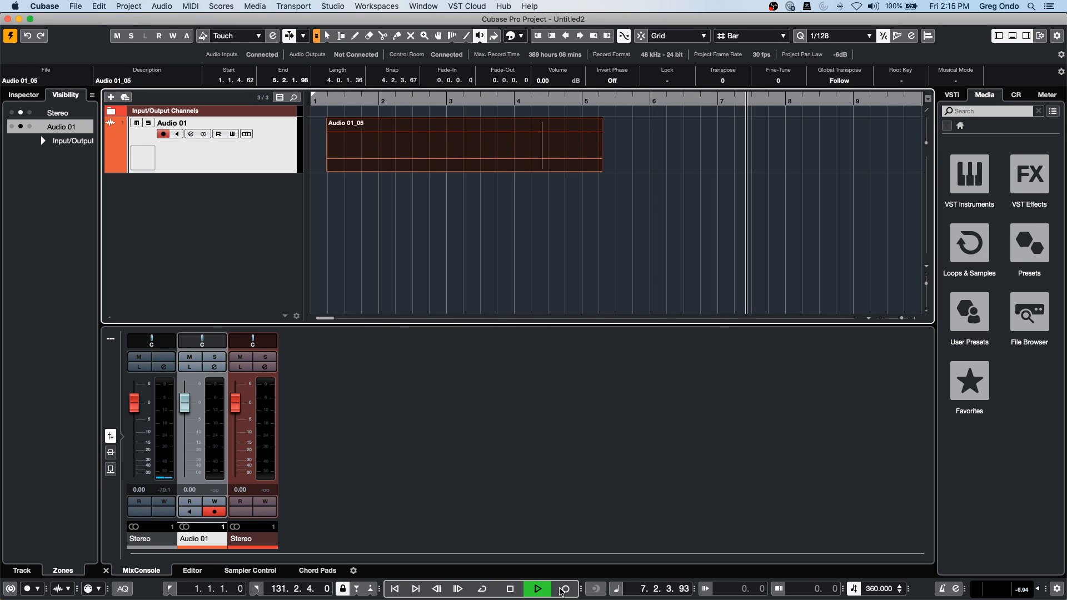
click(563, 591)
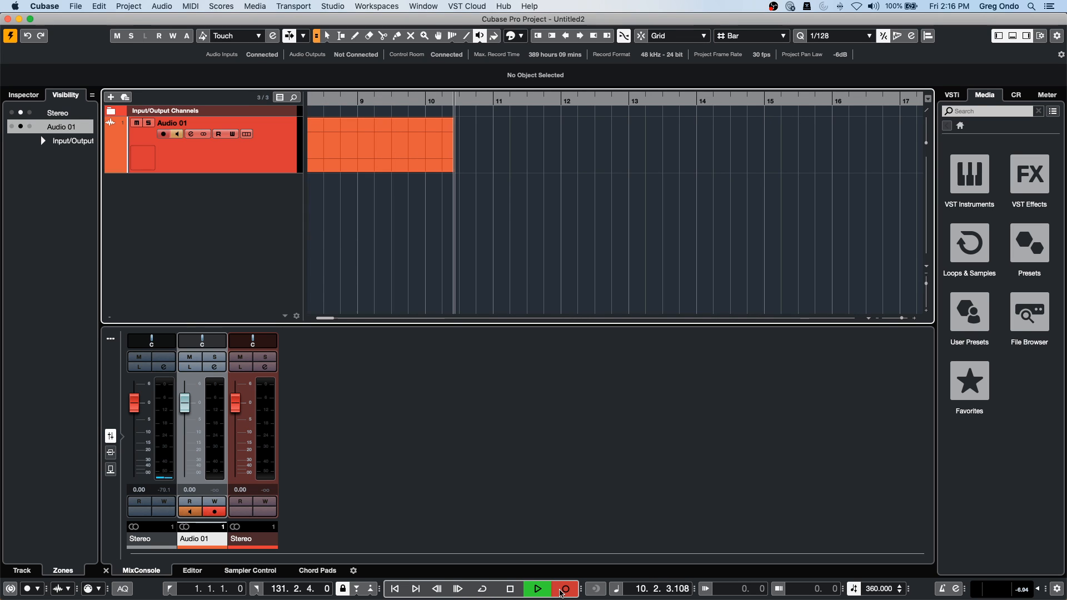
key(g)
key(g)
key(g)
key(g)
key(g)
key(g)
key(space)
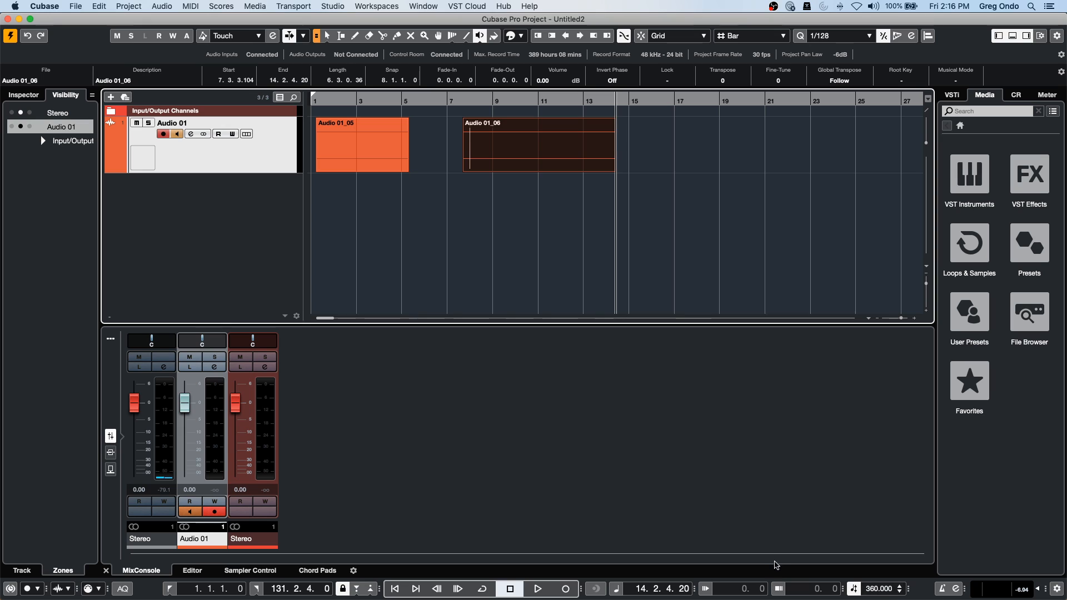
Place the project cursor at about bar 16 and set the project tempo to 108 BPM.
click(661, 104)
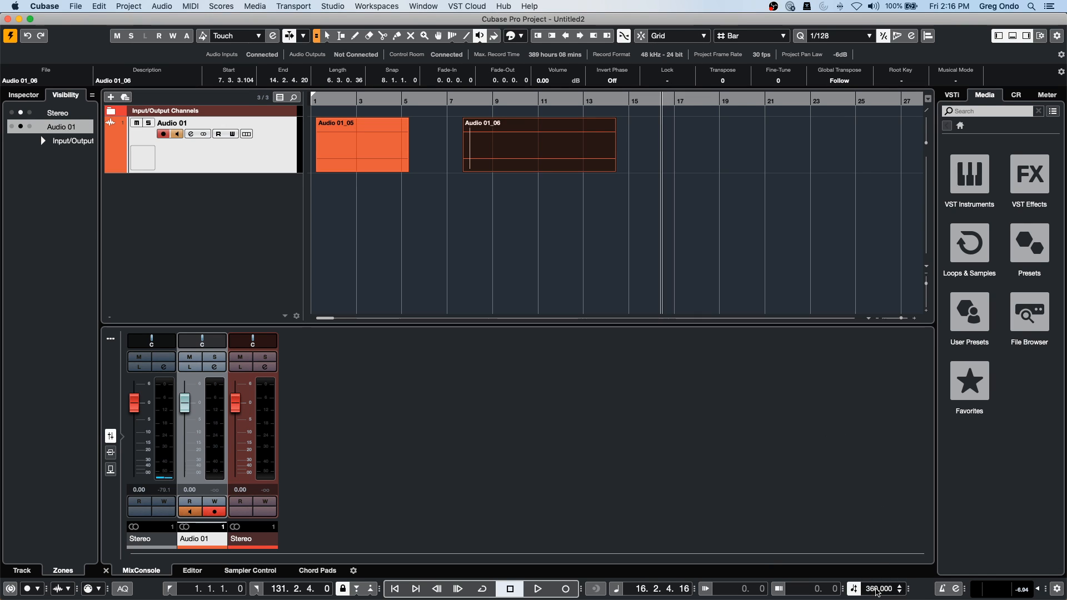
double_click(876, 588)
text(1)
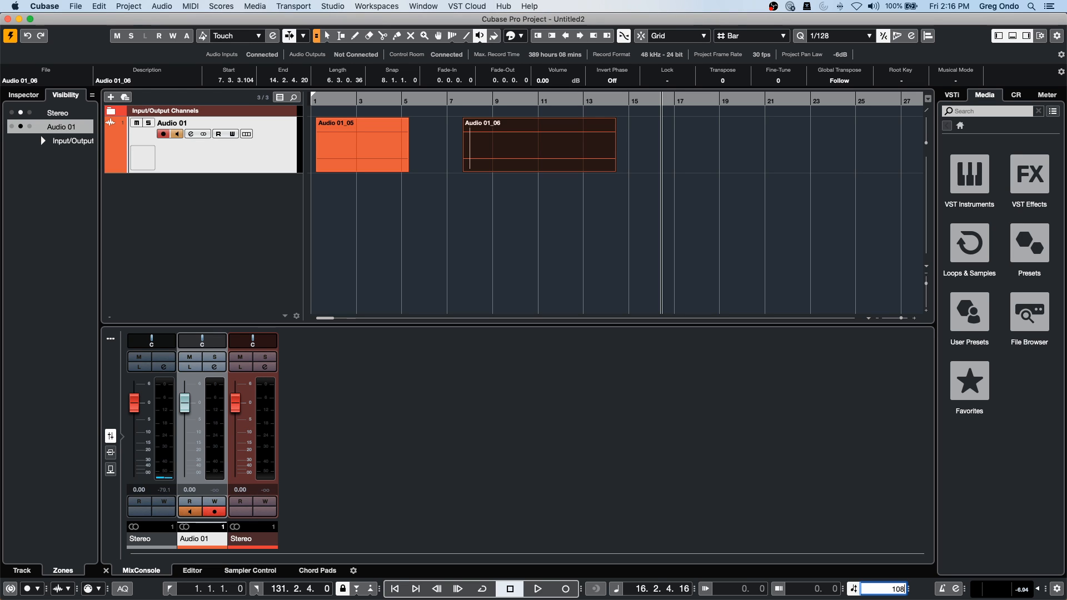
text(08)
key(Return)
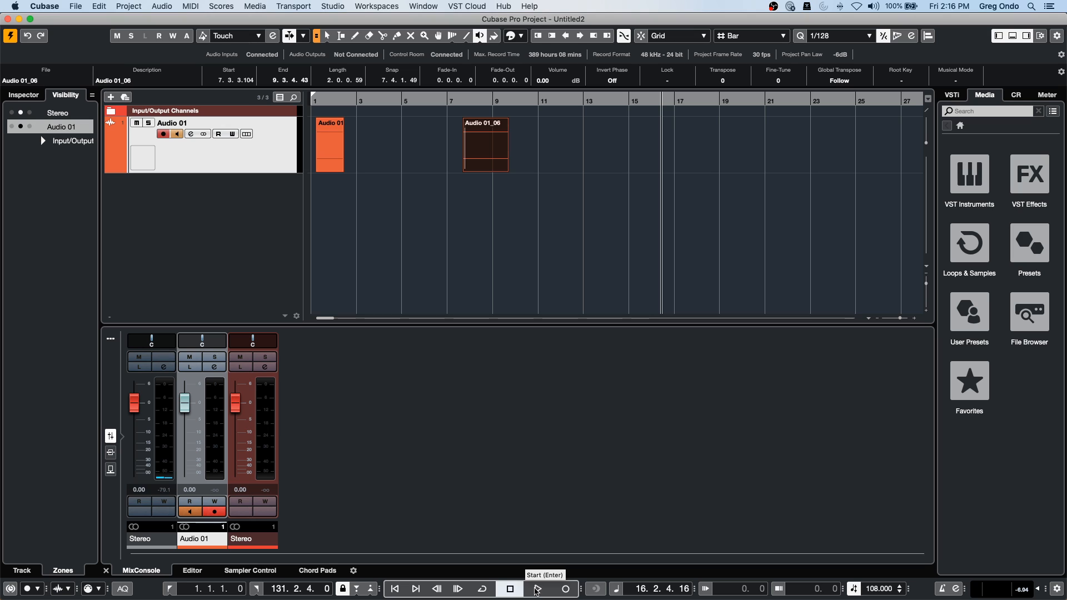
Start playback at about bar 16 and record a third take on Audio 01 until about bar 18.
click(538, 589)
click(562, 590)
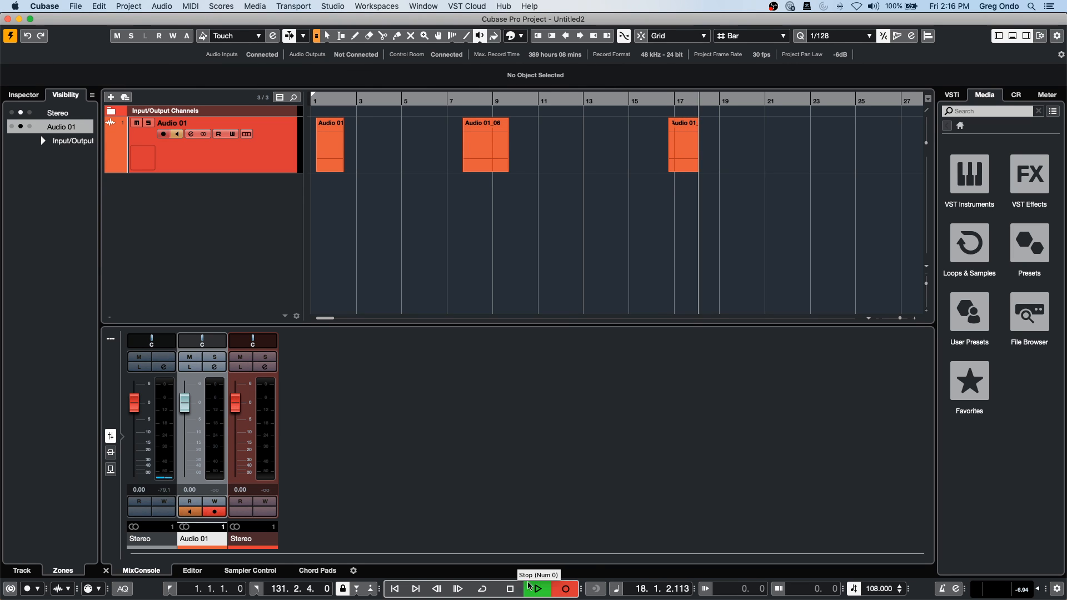
key(space)
Set the project tempo to 360 BPM and record a take on Audio 01 from about bar 25 to bar 29.
click(779, 100)
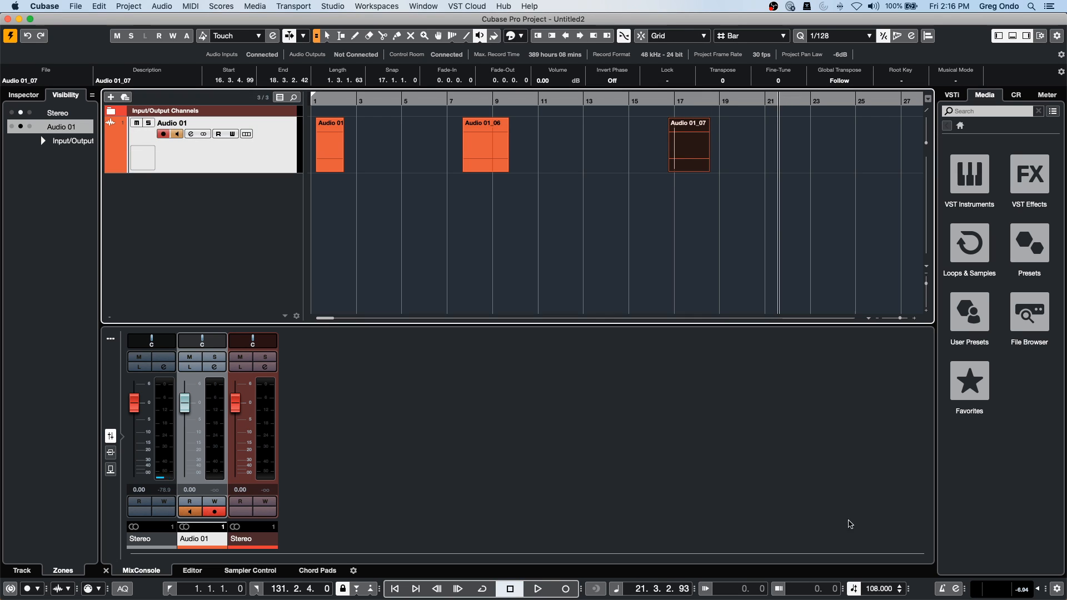
double_click(878, 588)
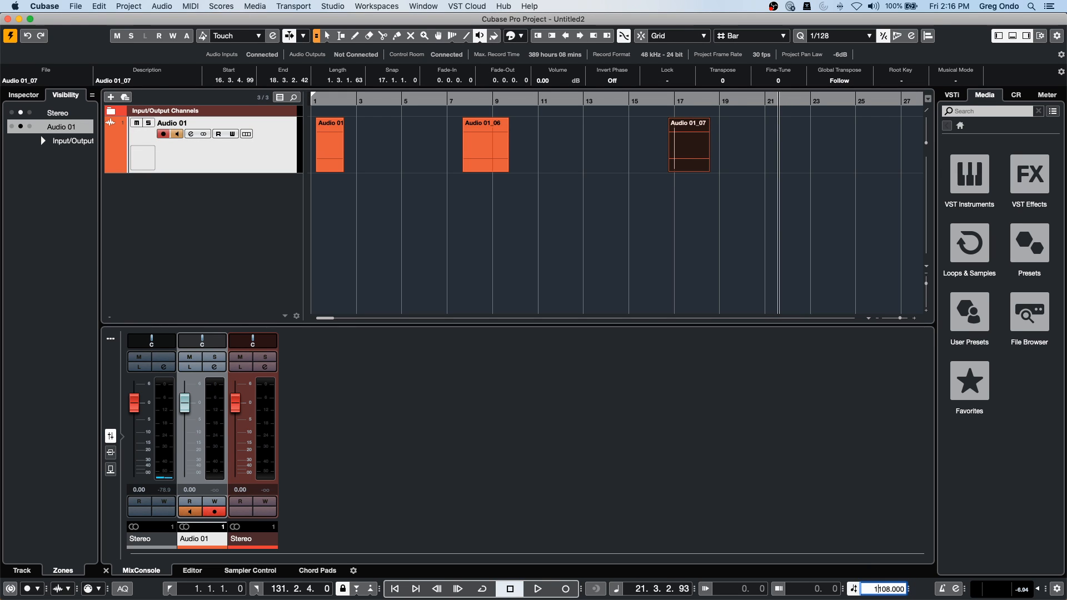
text(12)
key(Return)
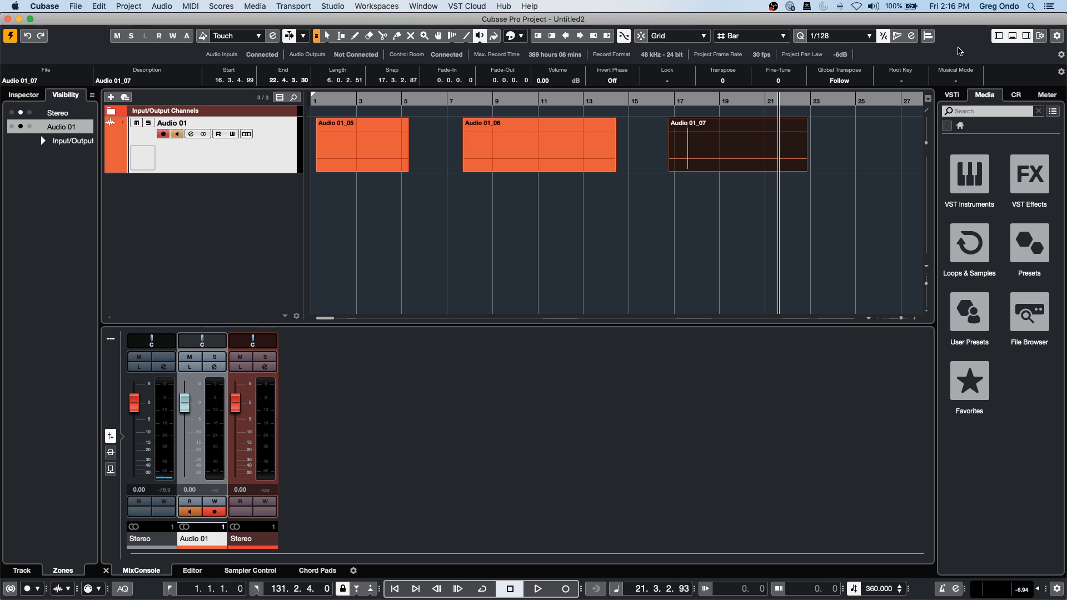
click(843, 101)
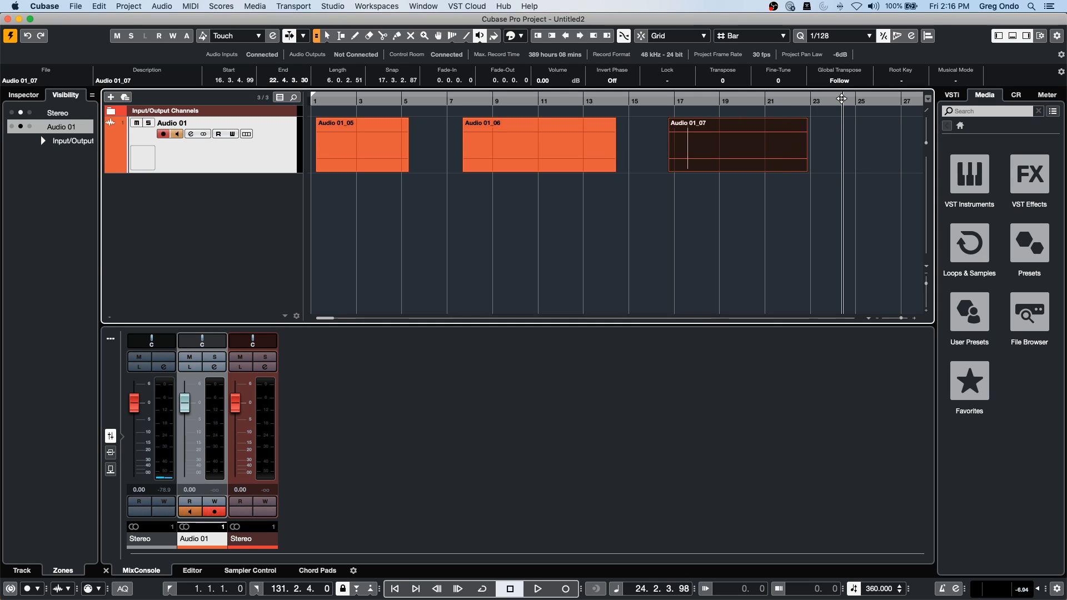
click(537, 589)
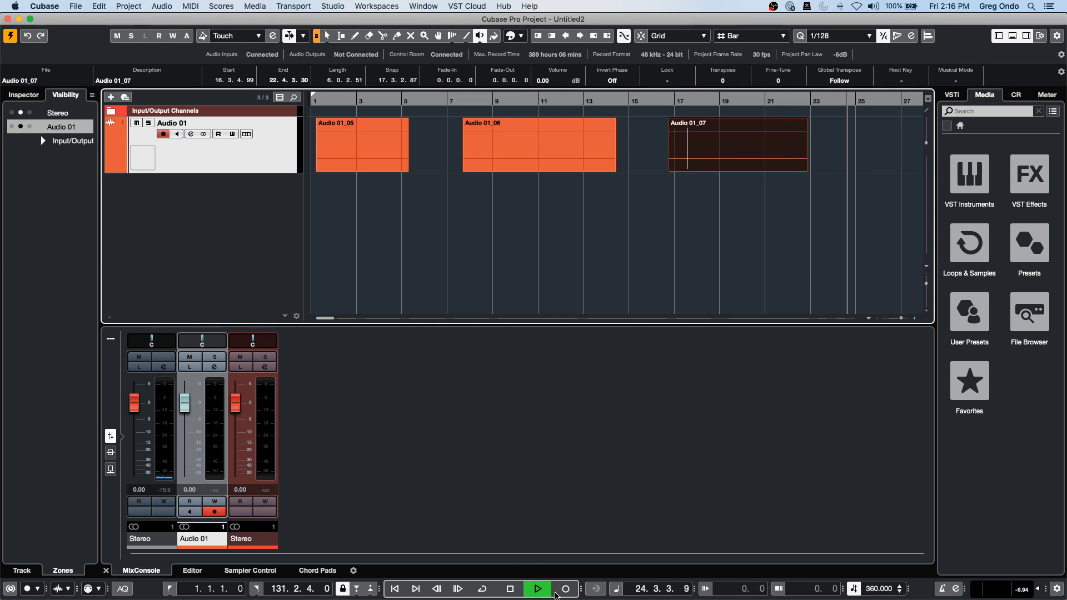
click(566, 589)
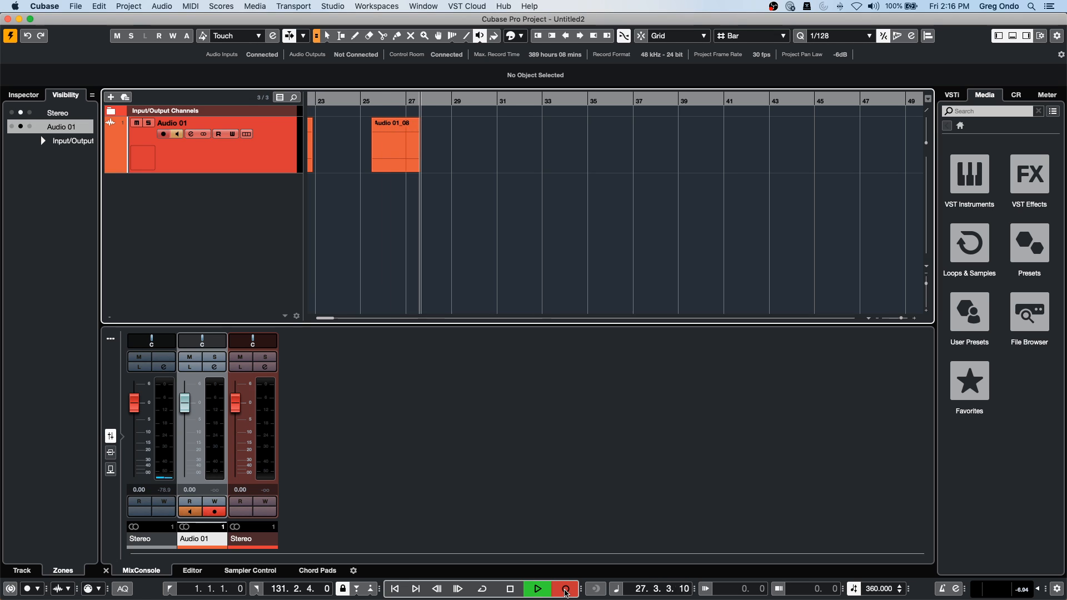
key(space)
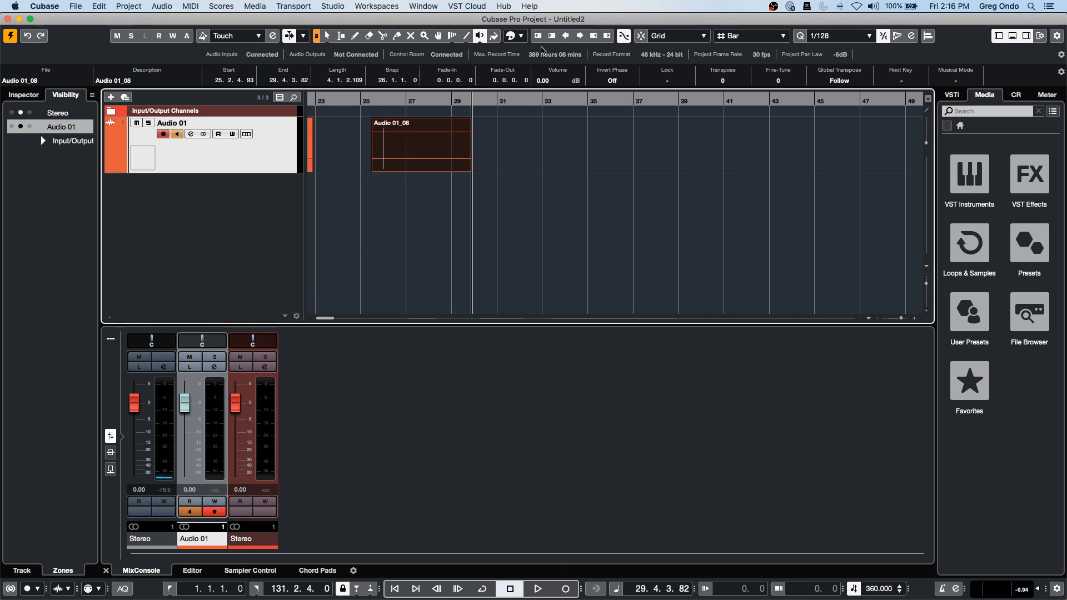
Return the project cursor to the start and check the recorded takes' tempos in the Pool window.
drag(403, 100, 134, 79)
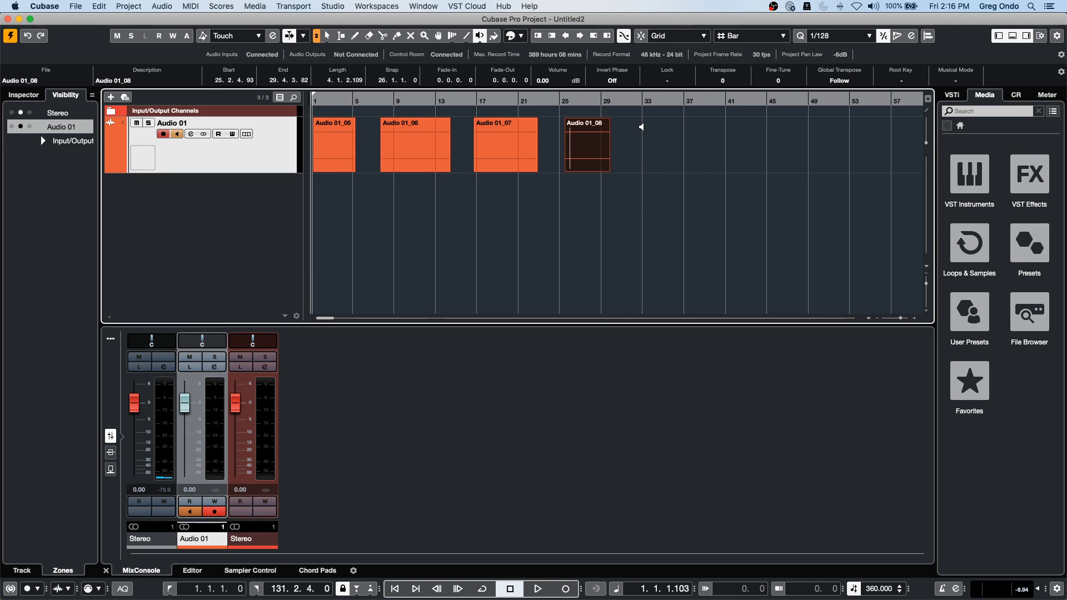
click(213, 7)
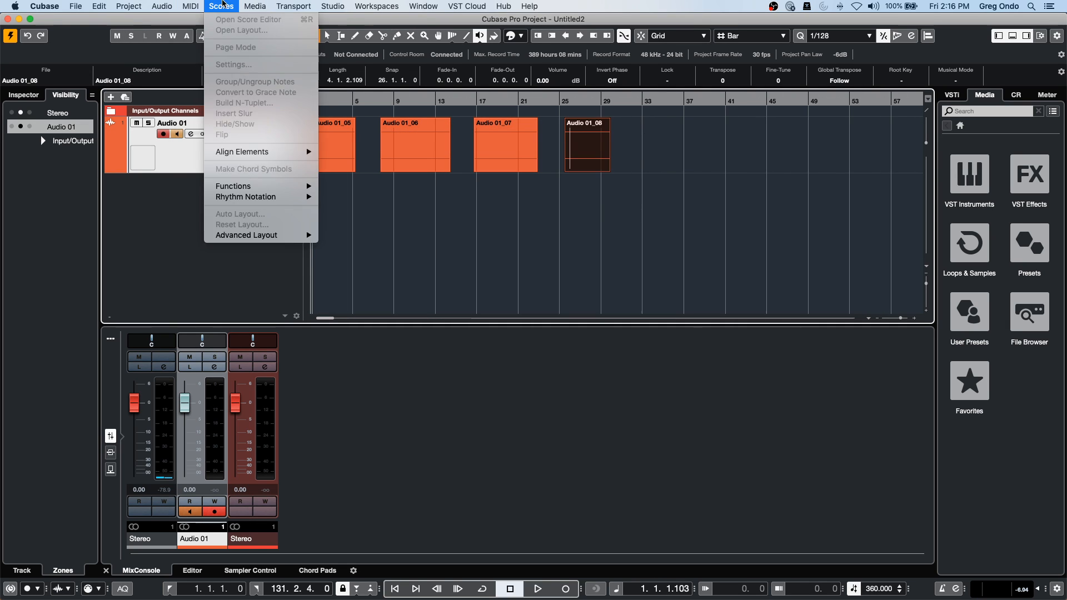
click(269, 19)
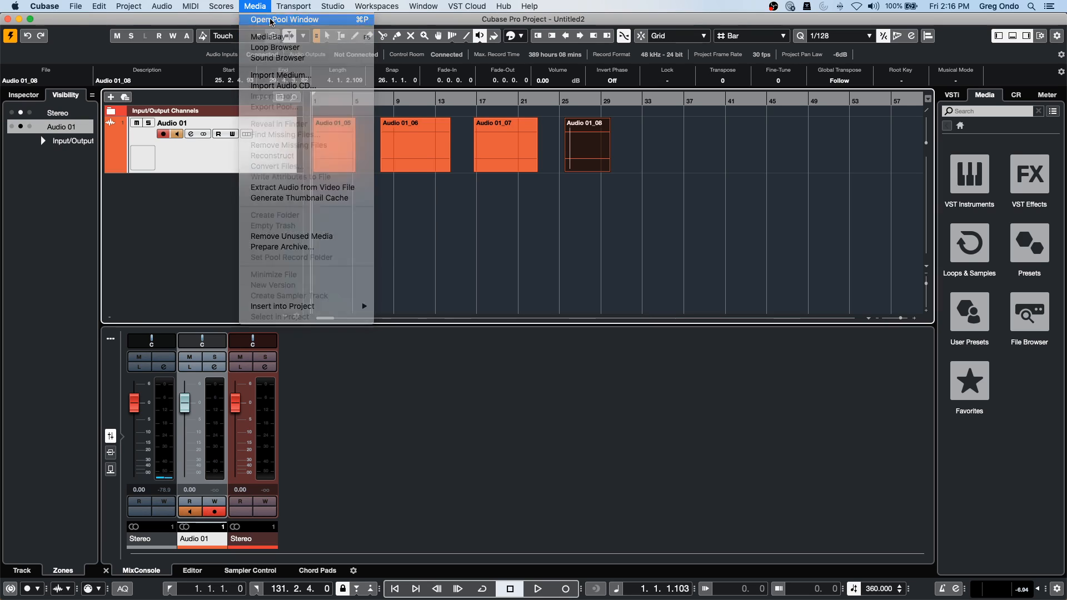
click(586, 188)
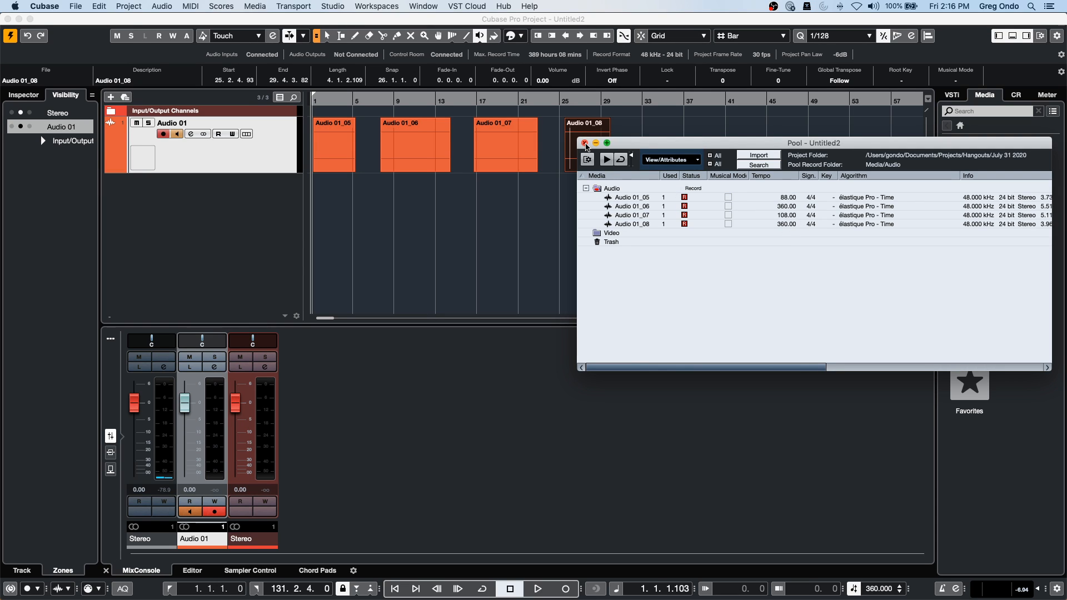
click(585, 143)
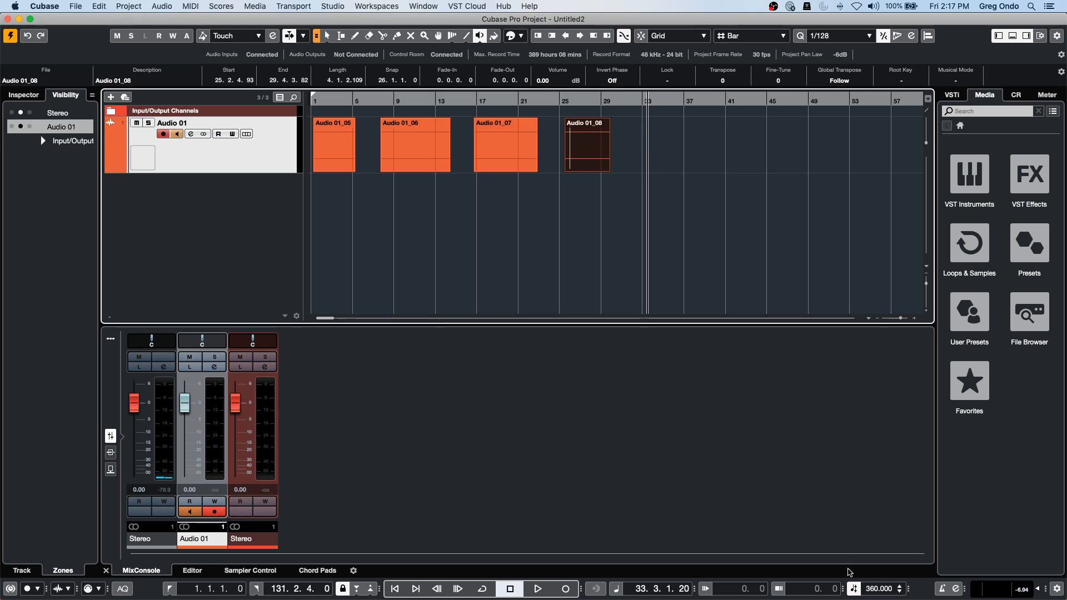
Set the project tempo to 120 BPM and record another take on Audio 01 from about bar 34 to bar 36.
double_click(870, 588)
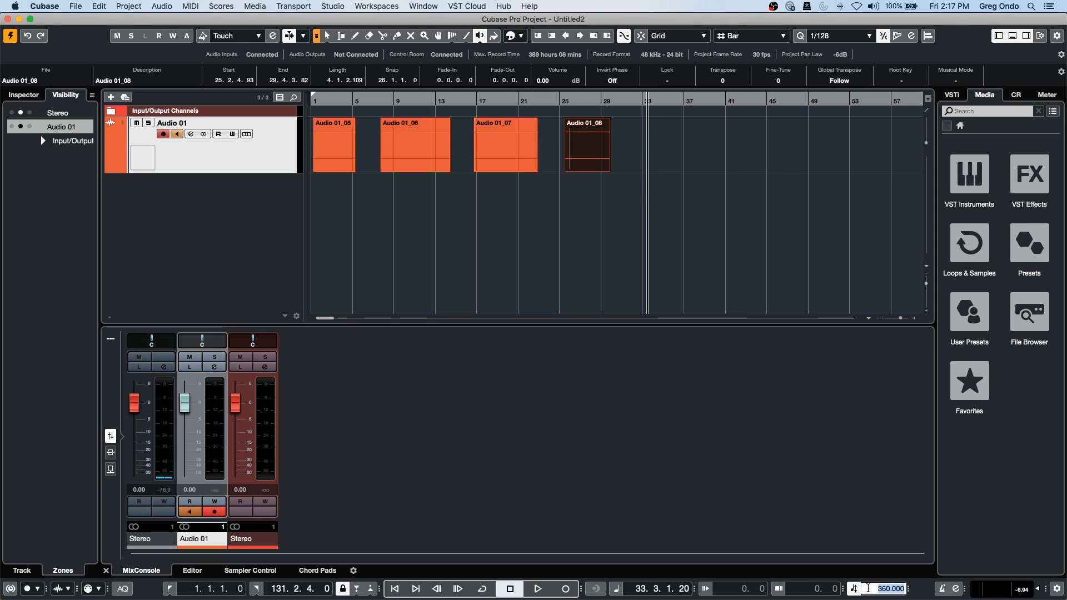
text(120)
key(Return)
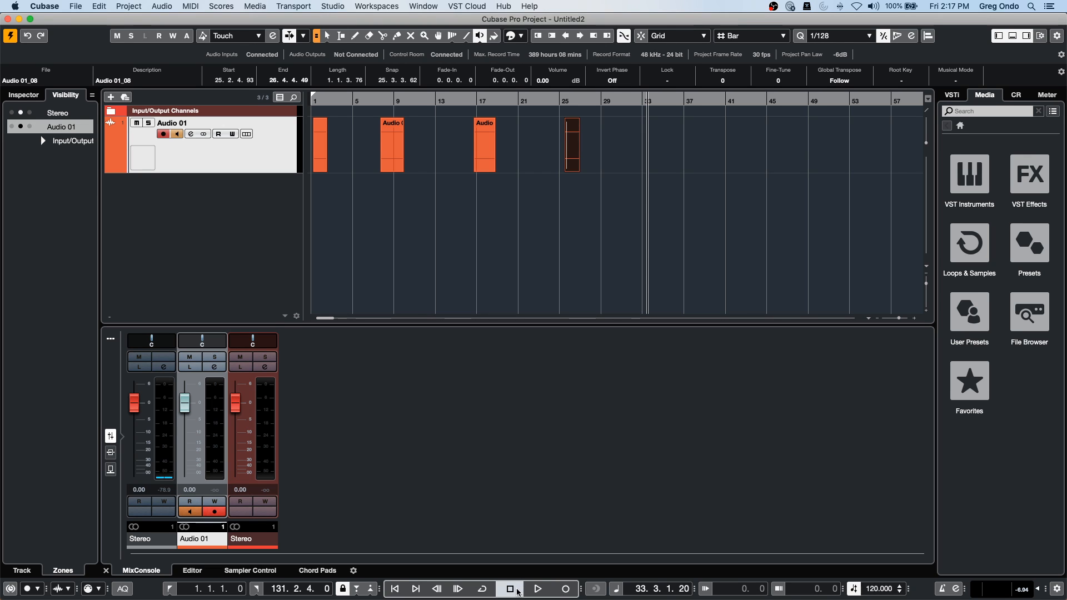
click(534, 589)
click(566, 589)
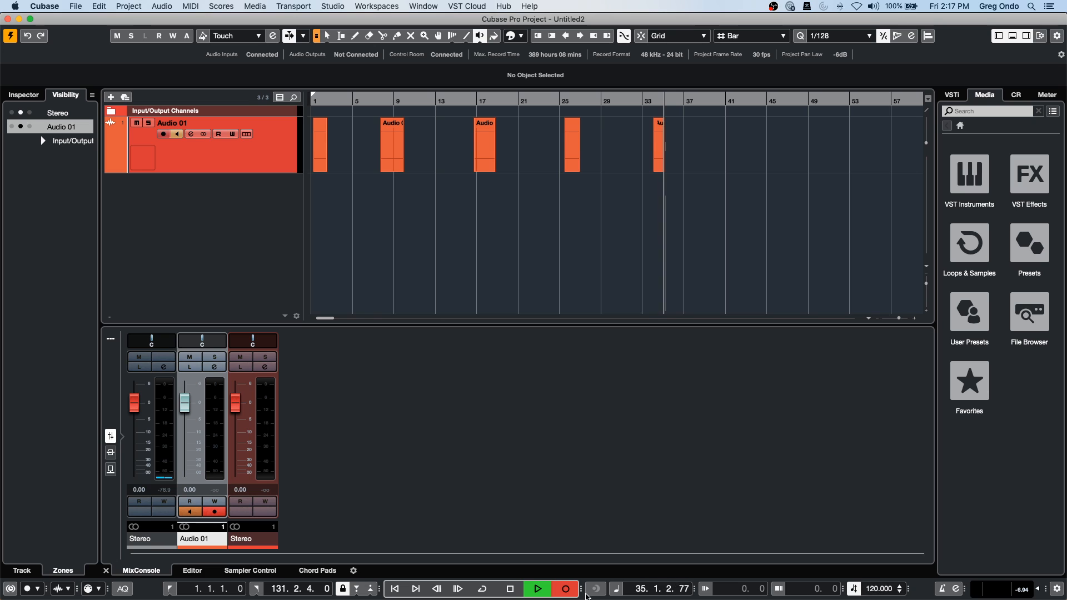
click(510, 588)
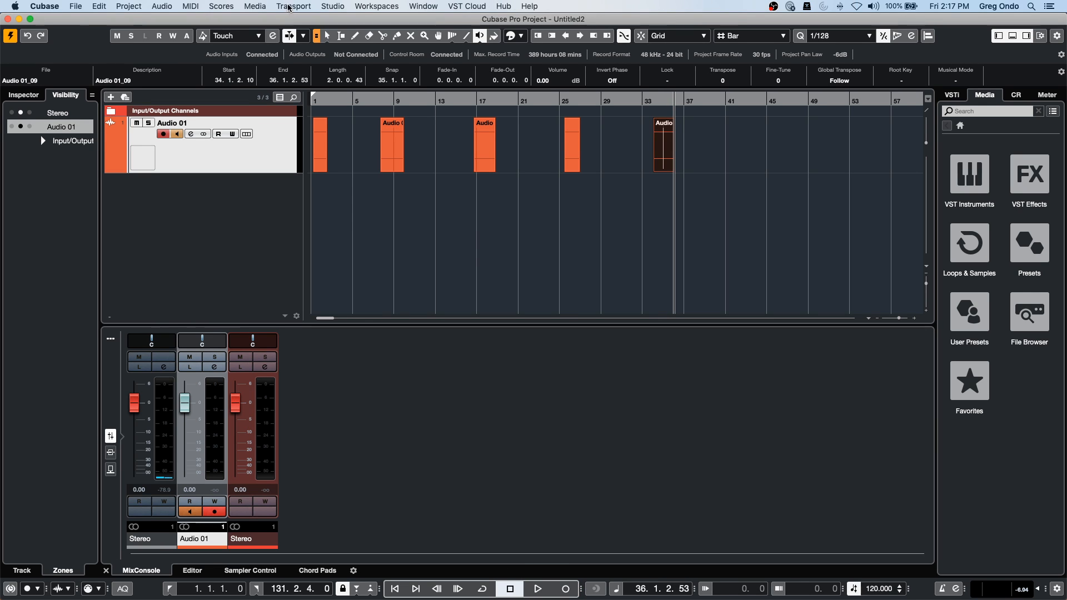
Reopen the Pool to check the tempo stored with the newest take, and close it again.
click(255, 7)
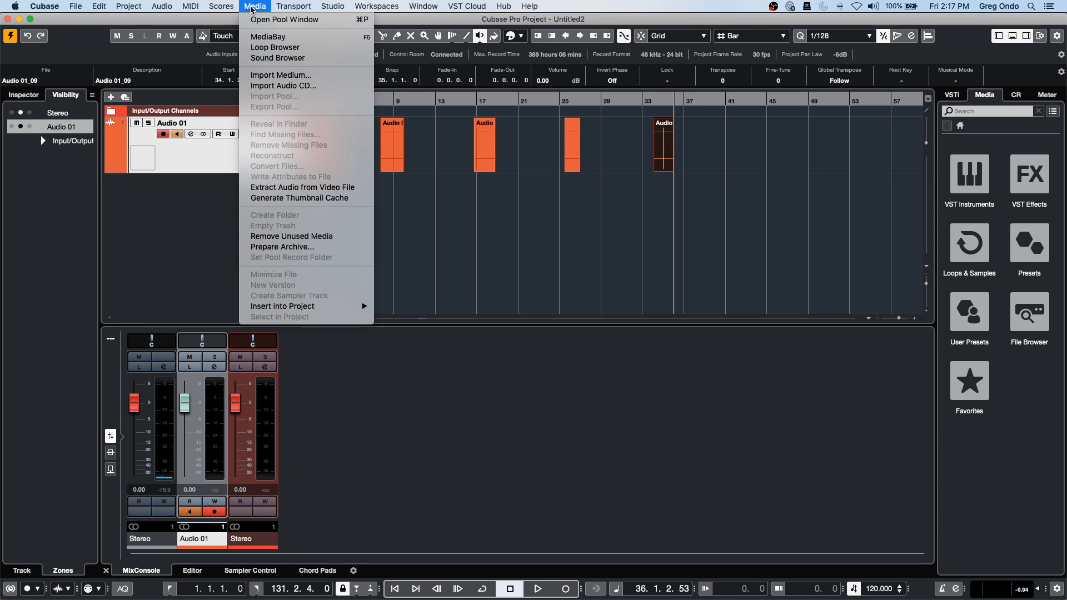
click(281, 19)
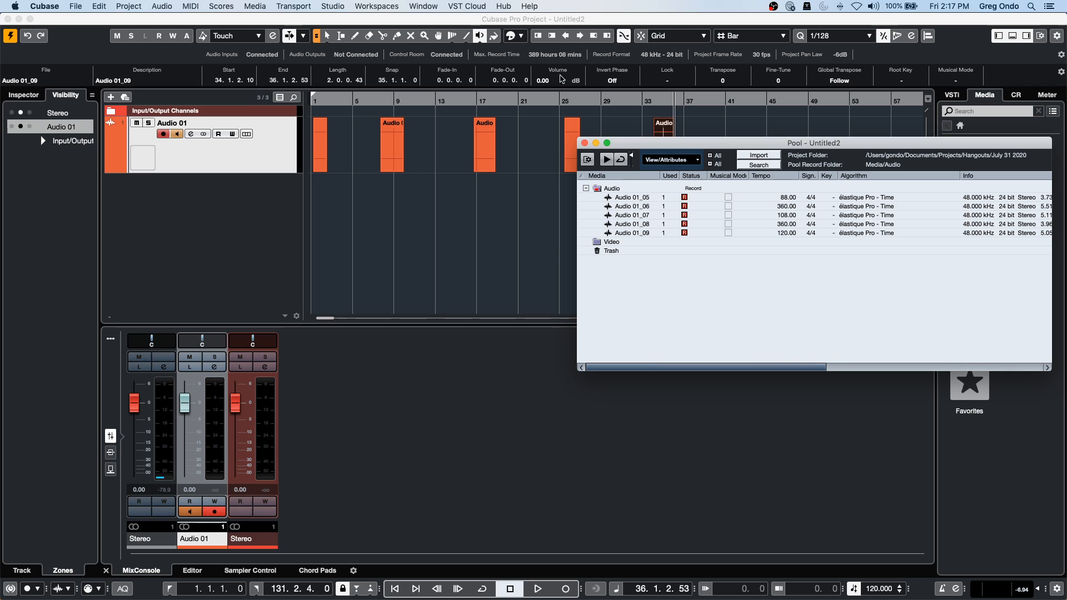
click(585, 144)
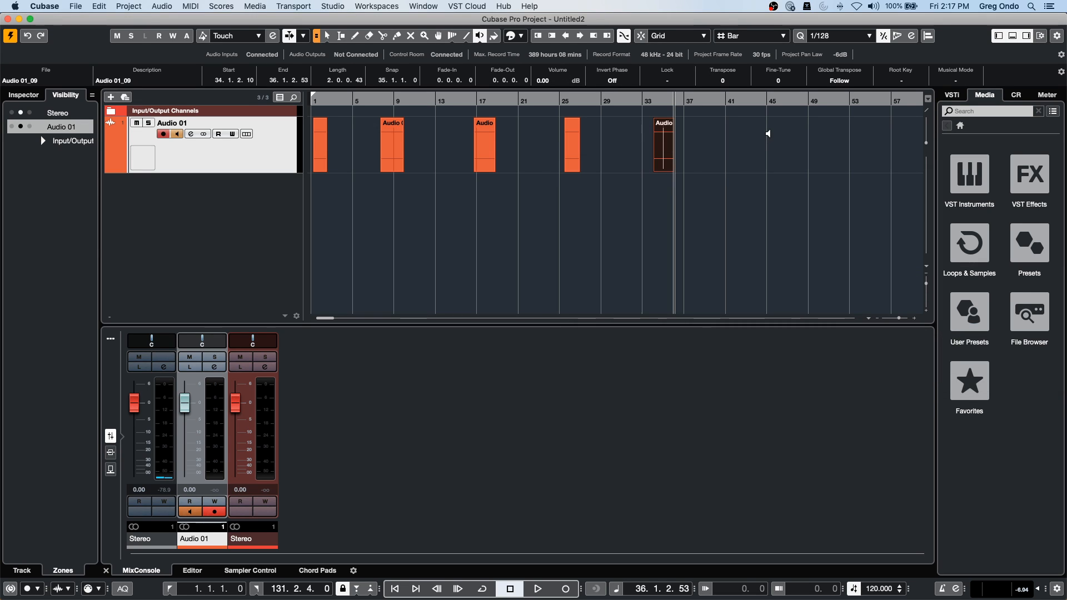
Place the project cursor at about bar 41 and set the project tempo to 360 BPM.
click(733, 99)
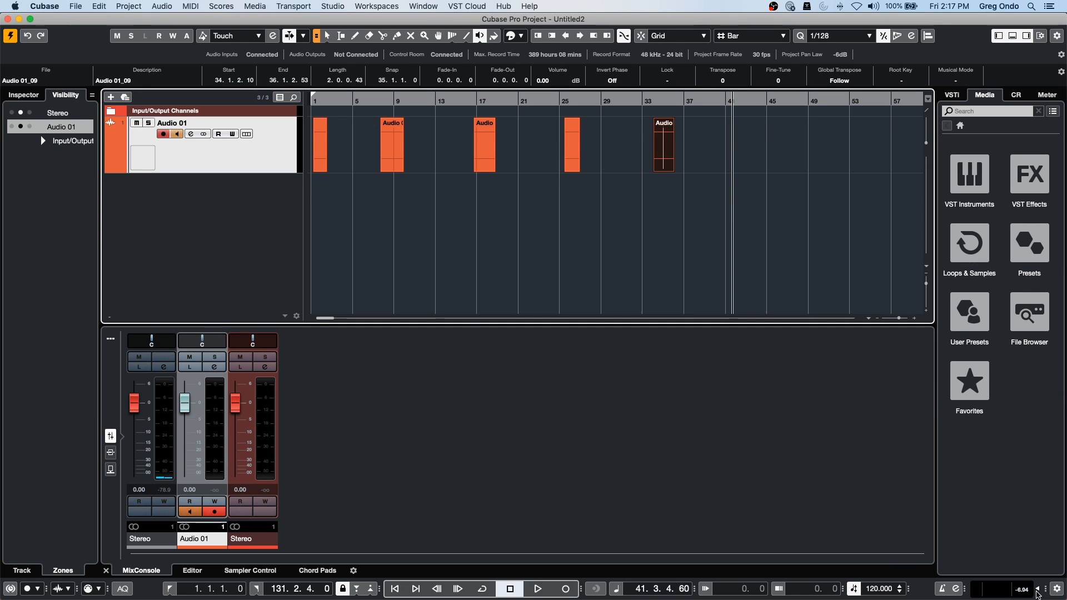
double_click(880, 588)
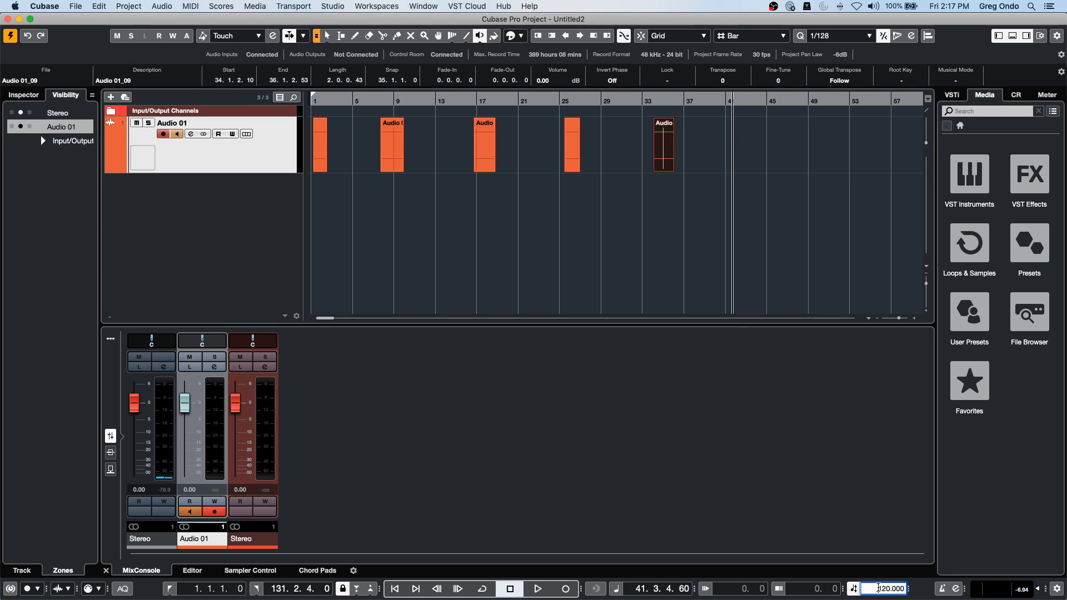
text(144)
key(Return)
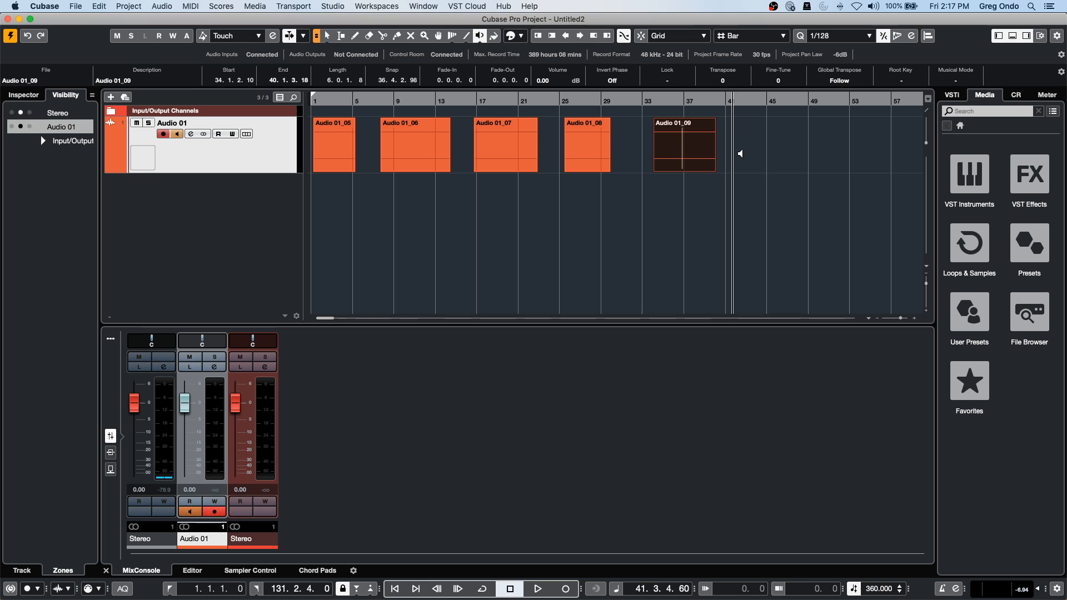
Select all five recorded events on Audio 01 with the Object Selection tool and enable Musical Mode for them.
right_click(756, 156)
click(757, 156)
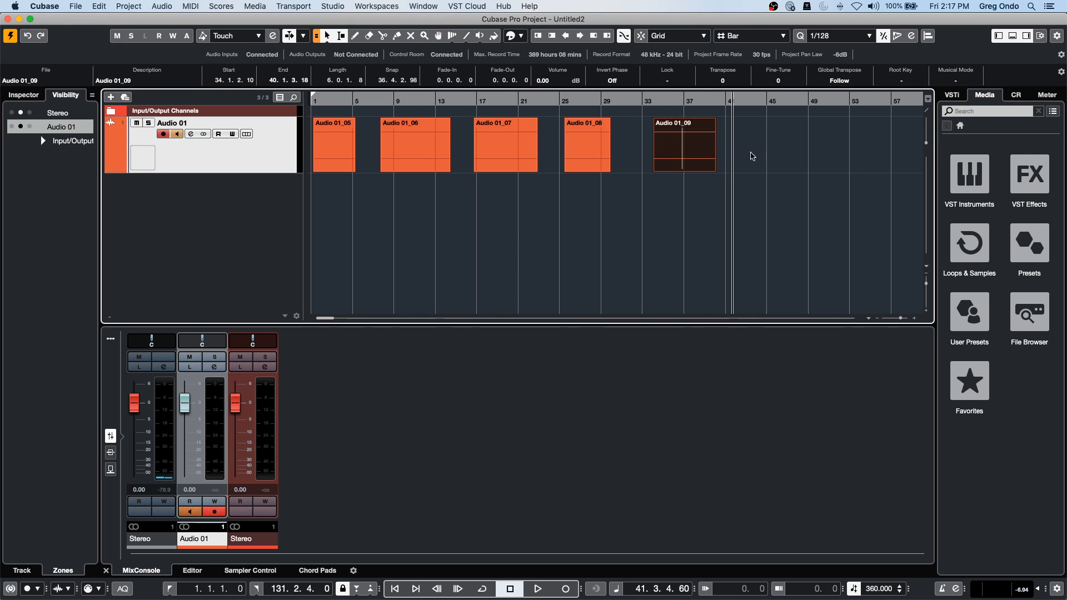
drag(744, 152, 302, 167)
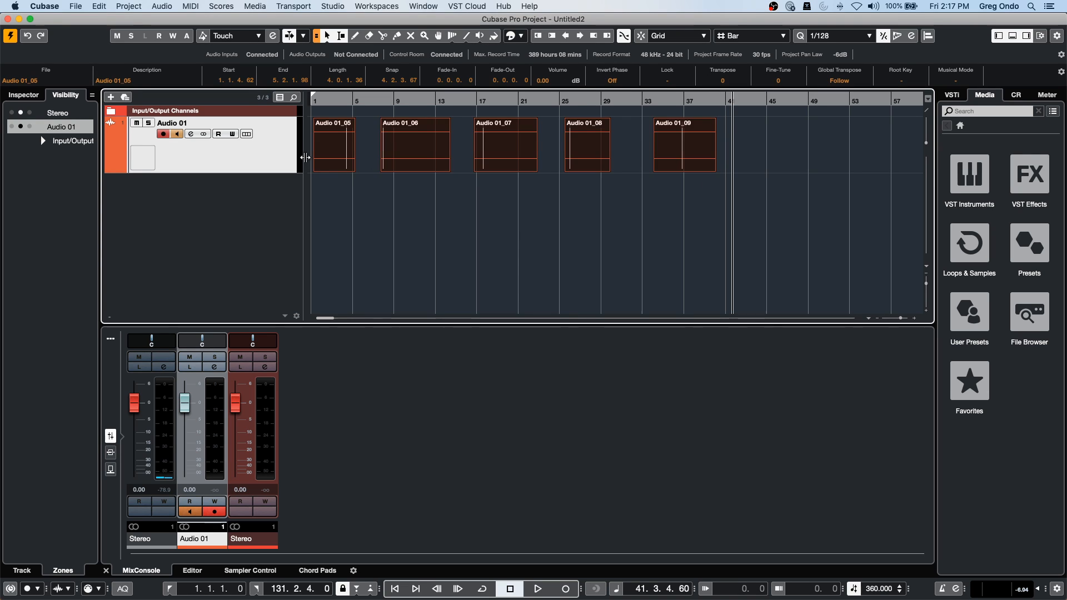
click(951, 82)
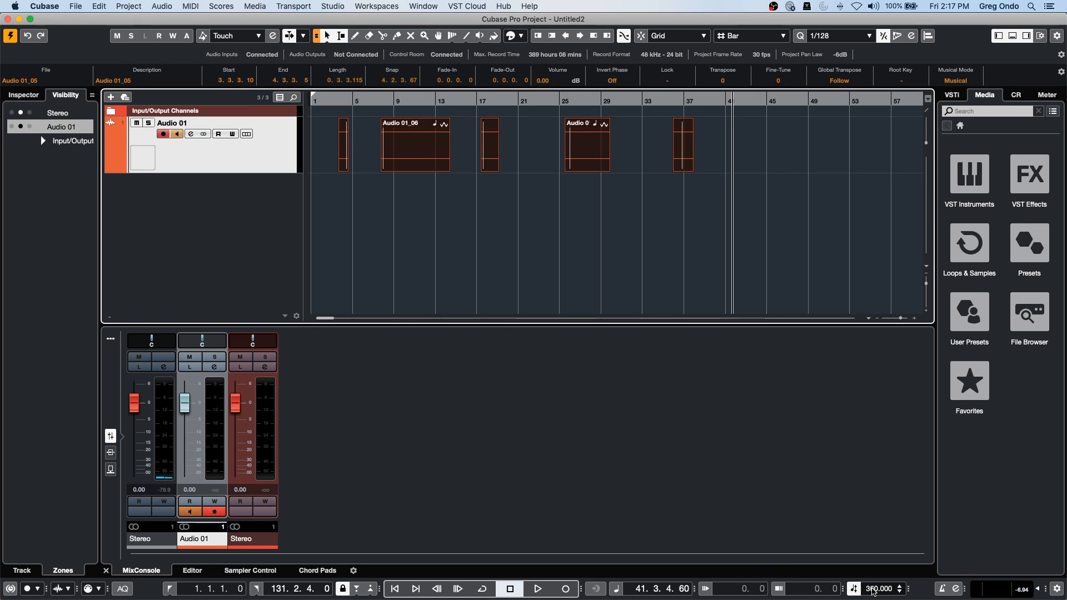
Set the project tempo to 144 BPM.
double_click(874, 590)
text(144)
key(Return)
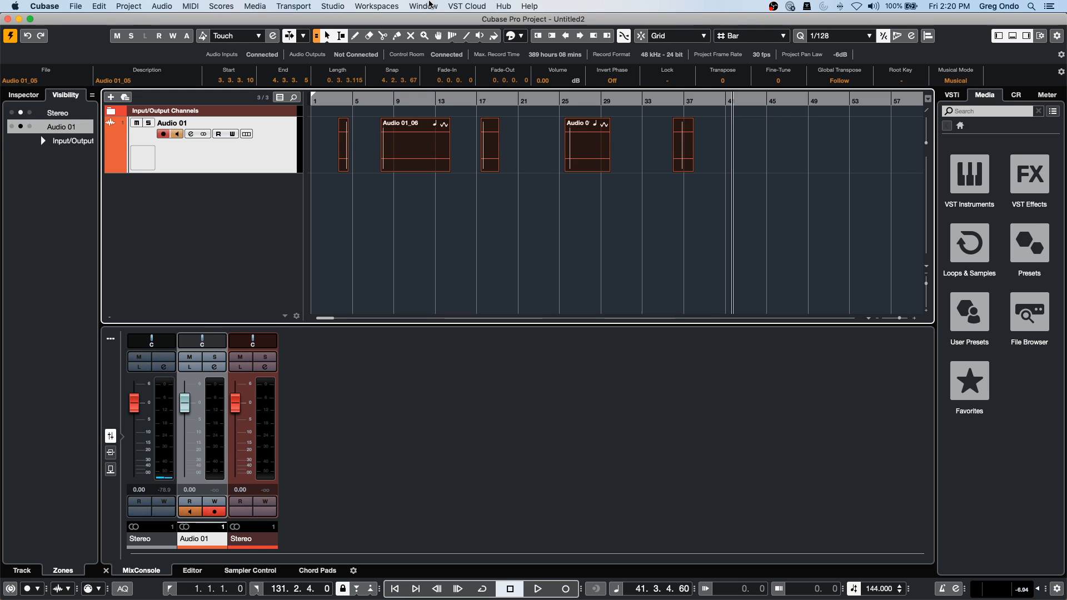
Open the recent project Amos Moses - GO.cpr and activate it.
click(76, 6)
mouse_move(123, 222)
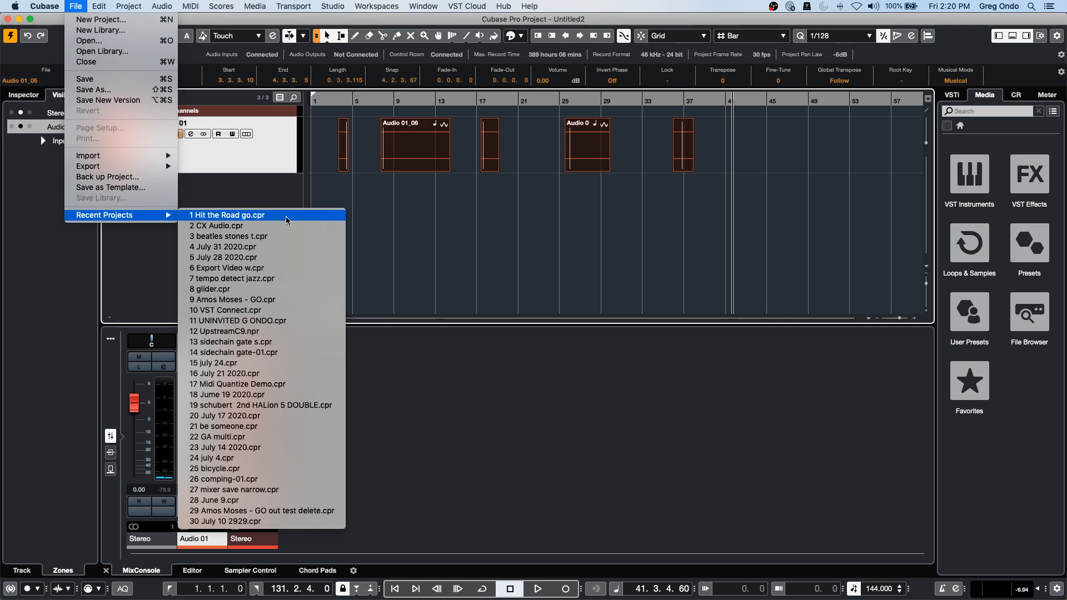
click(284, 304)
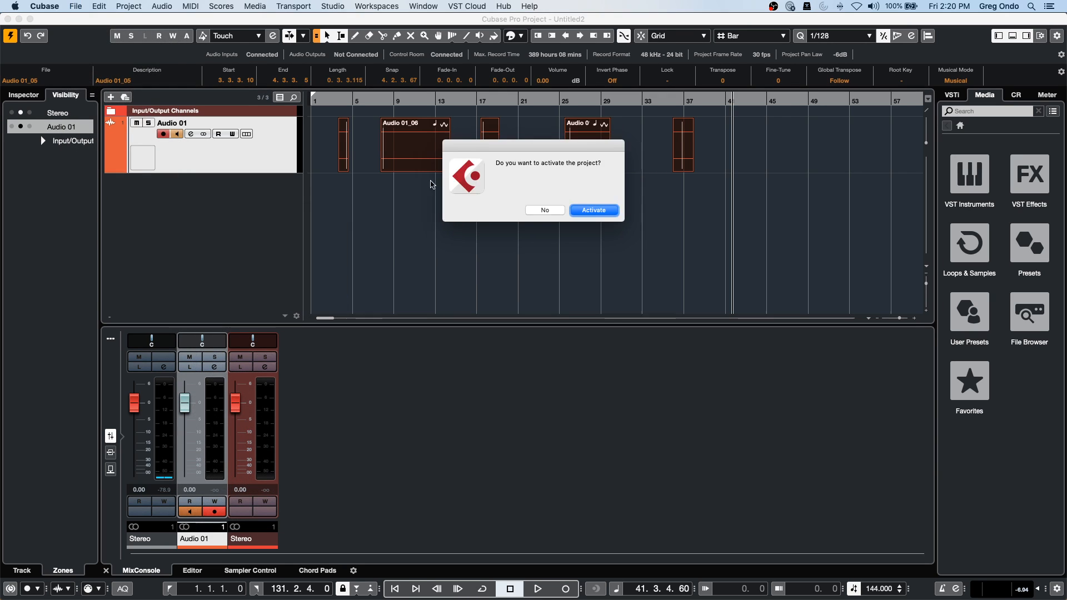
click(594, 210)
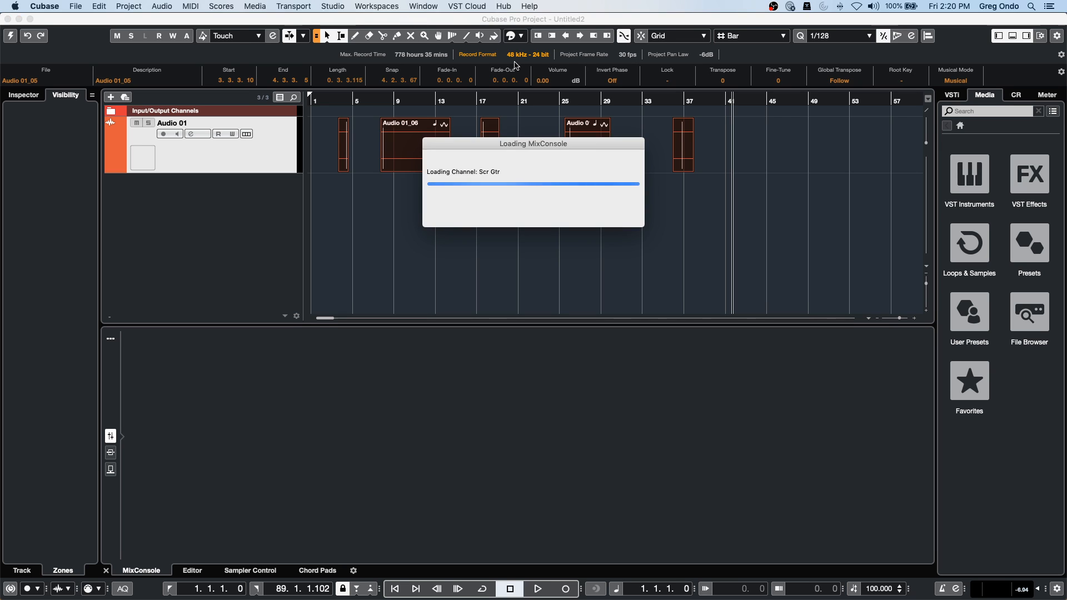
Mute the Scr Gtr and Dbs Scr gtr tracks and play the project from the start, viewing the drum tracks.
scroll(400, 196, down, 5)
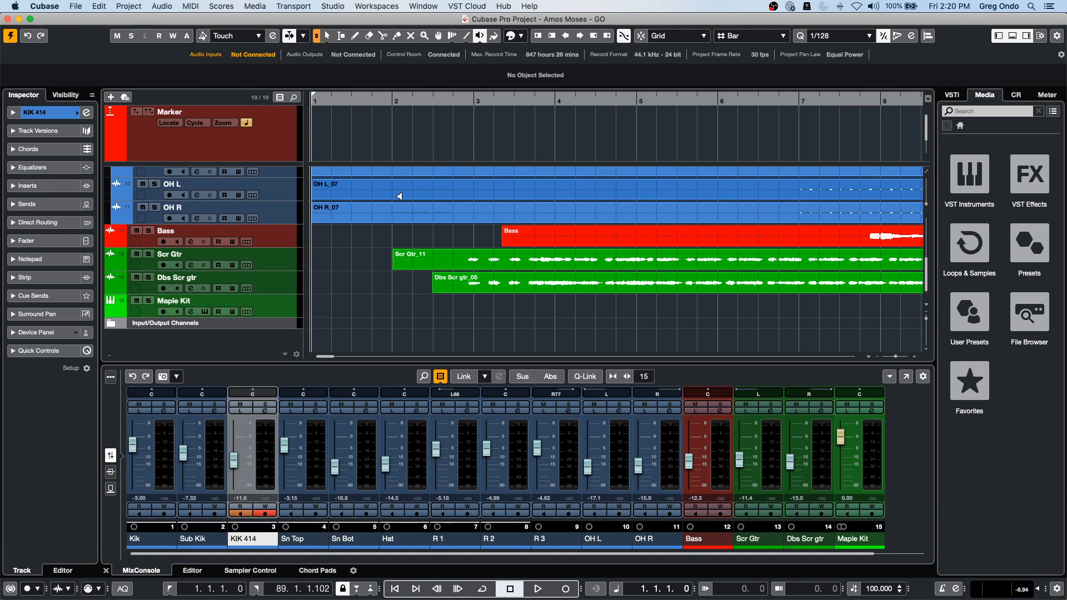
click(136, 254)
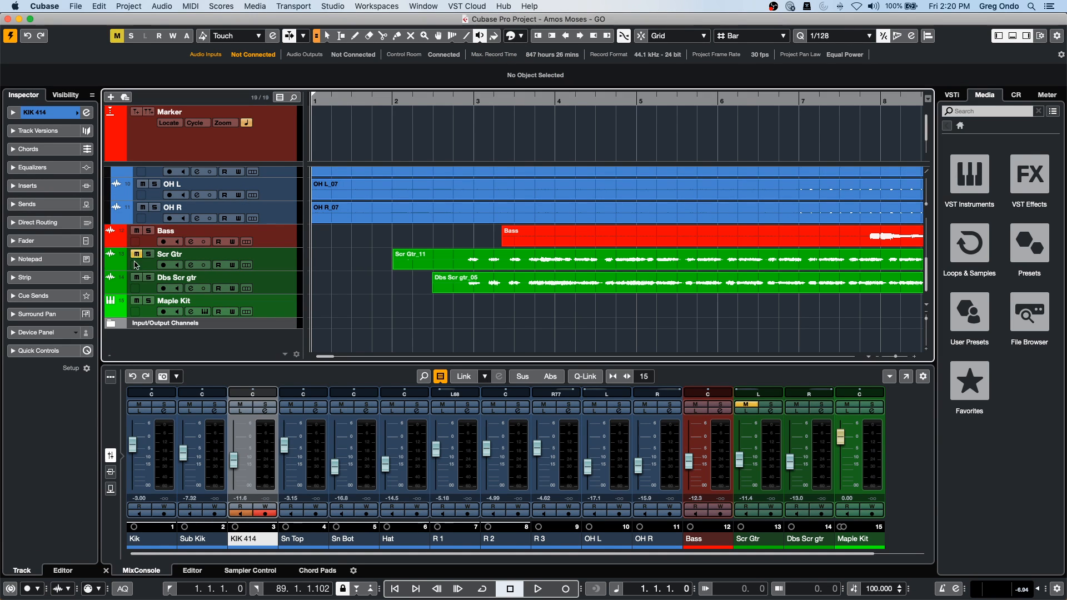
click(136, 278)
key(space)
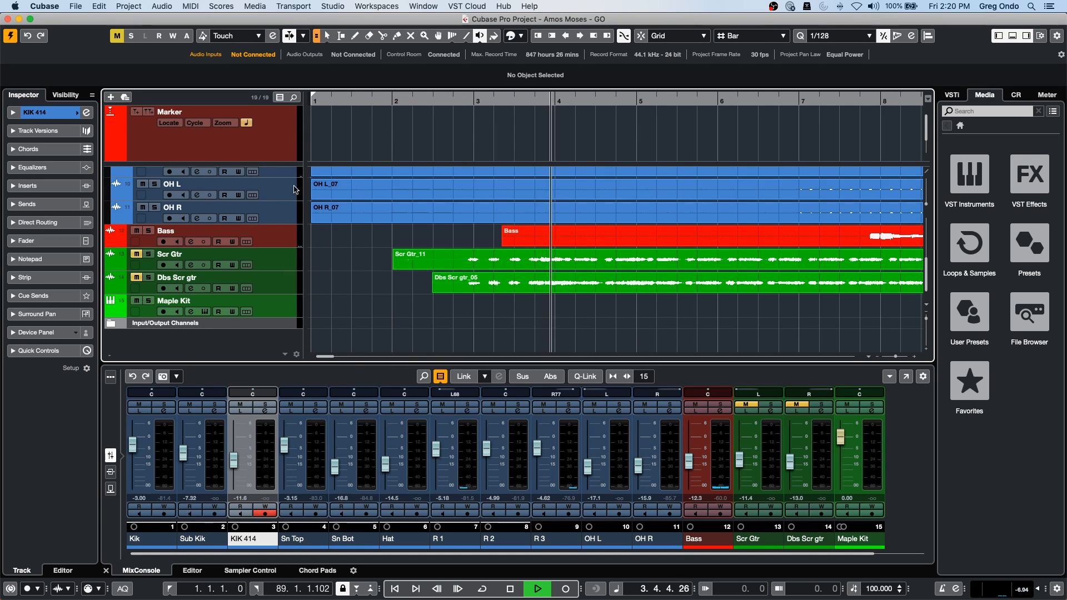
scroll(421, 224, up, 1)
scroll(420, 224, up, 10)
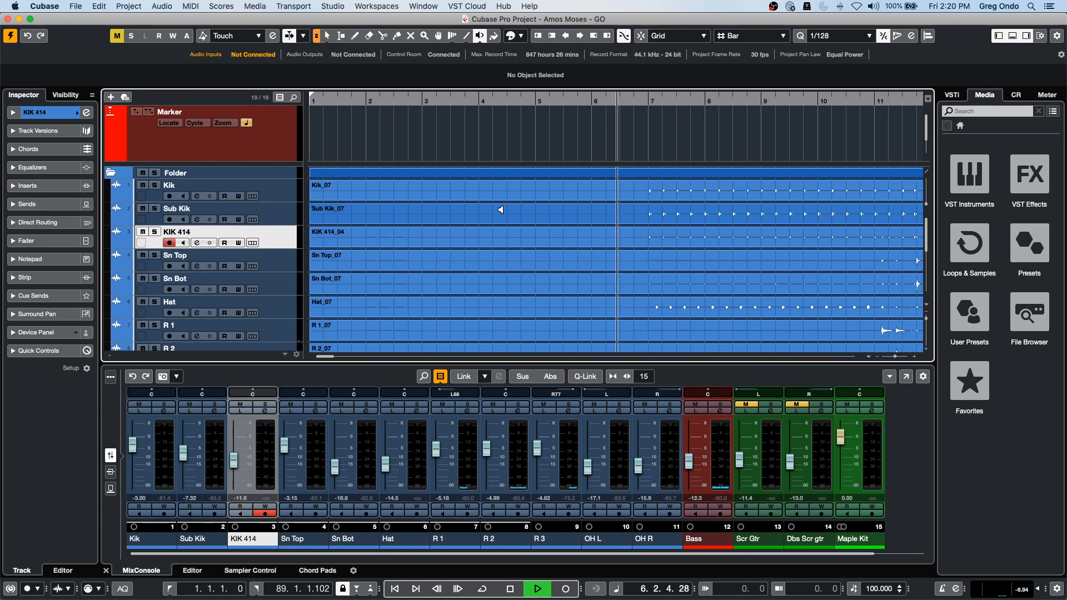
key(g)
key(g)
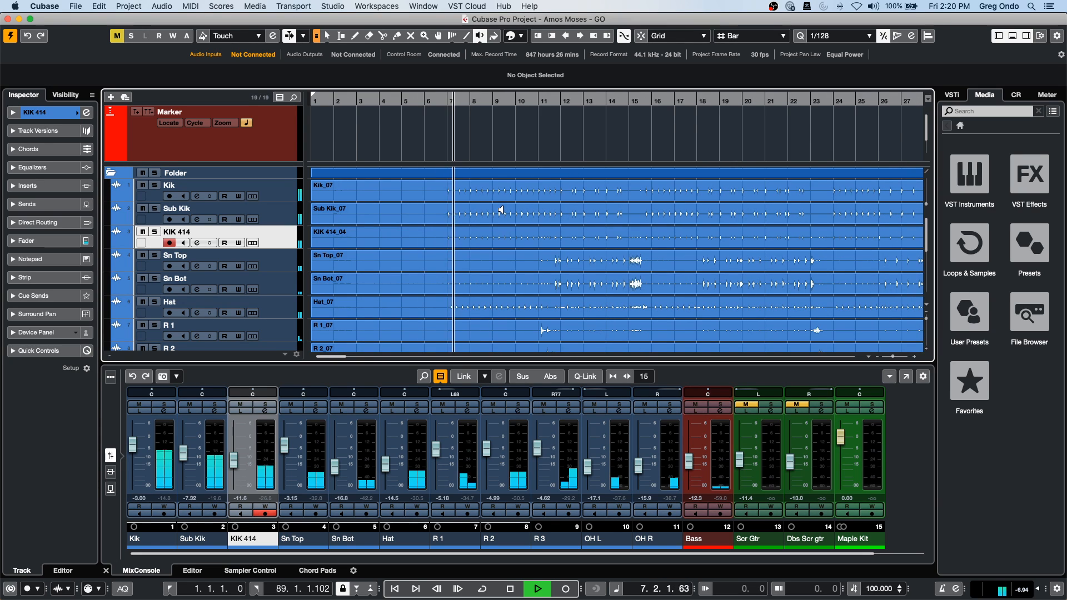
Add a chord track after the Marker track and stop playback.
scroll(229, 227, down, 10)
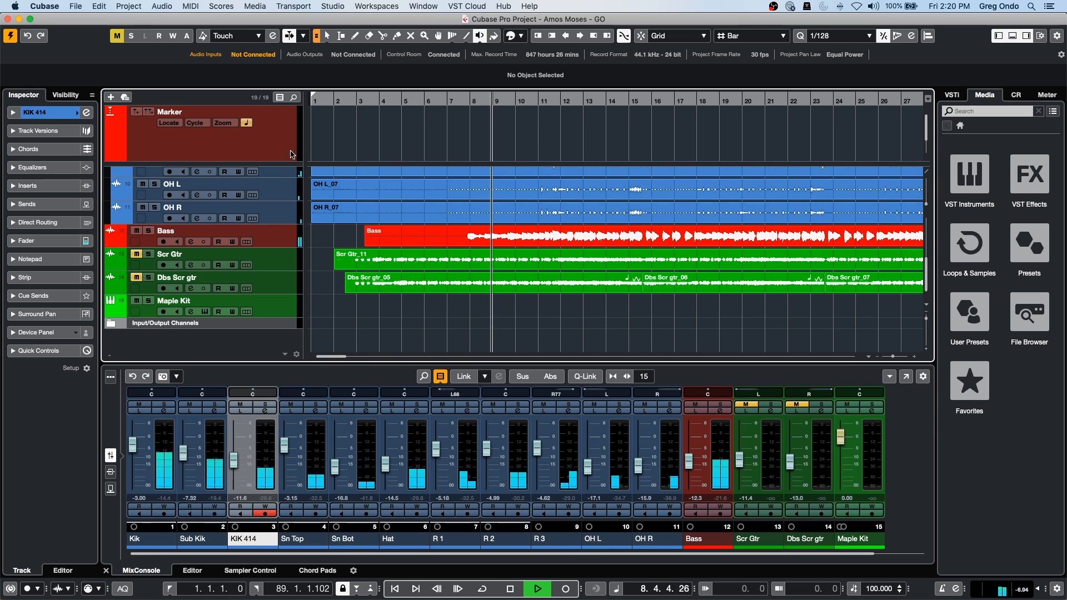
click(272, 139)
right_click(272, 139)
mouse_move(392, 145)
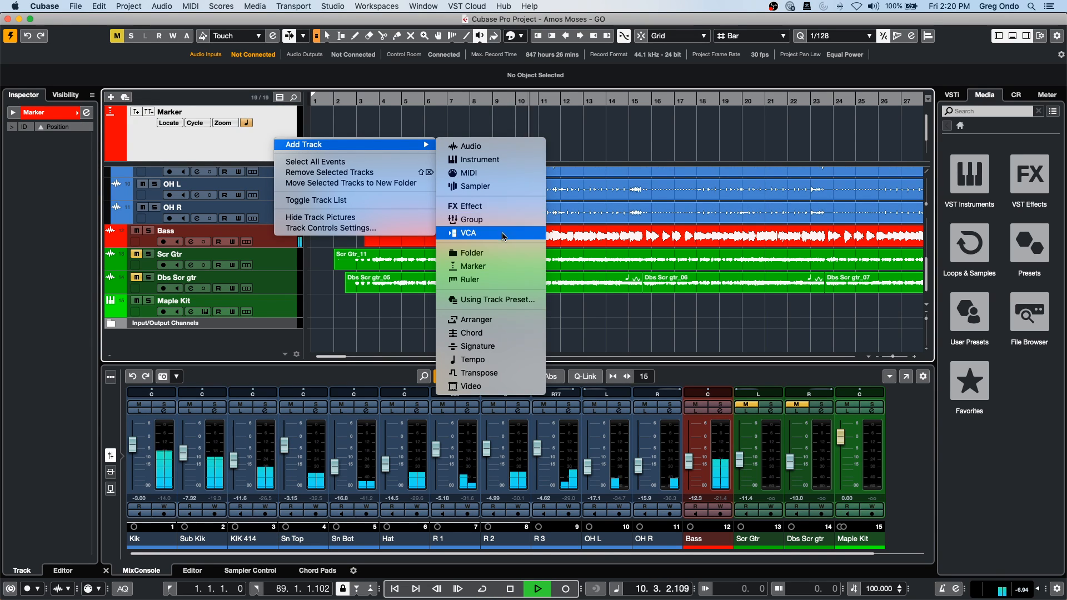
click(498, 330)
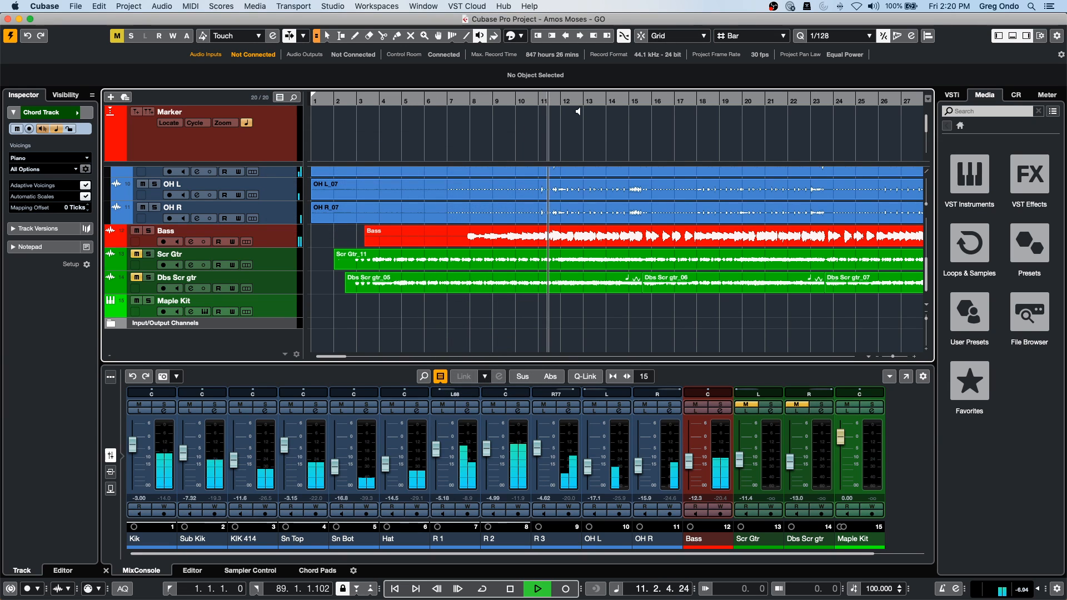
key(space)
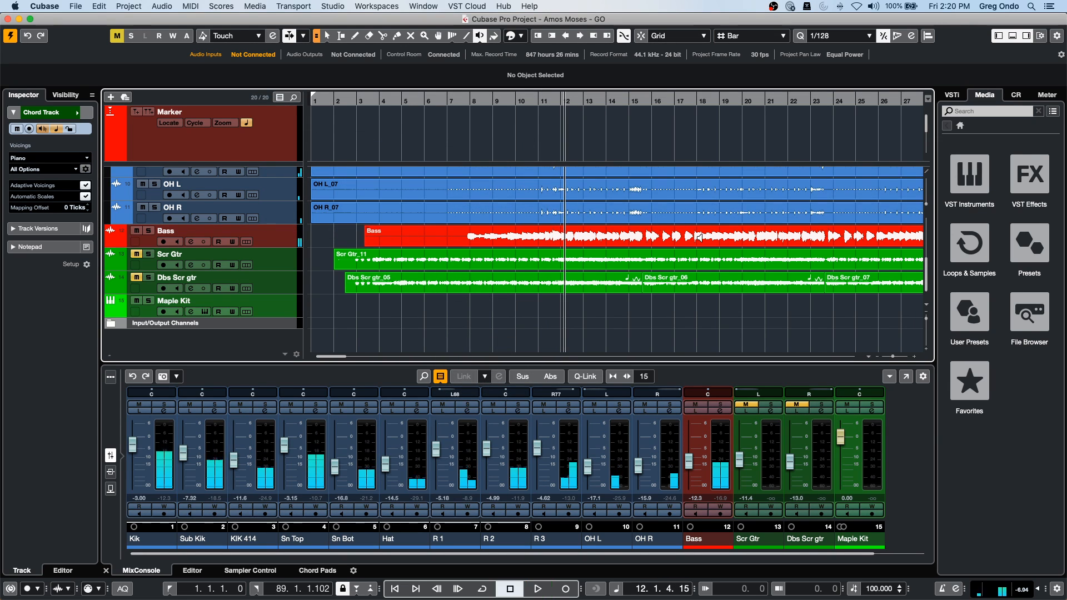
Open the Bass event in the sample editor and turn on VariAudio editing to detect its pitch segments.
right_click(540, 240)
click(543, 242)
double_click(544, 242)
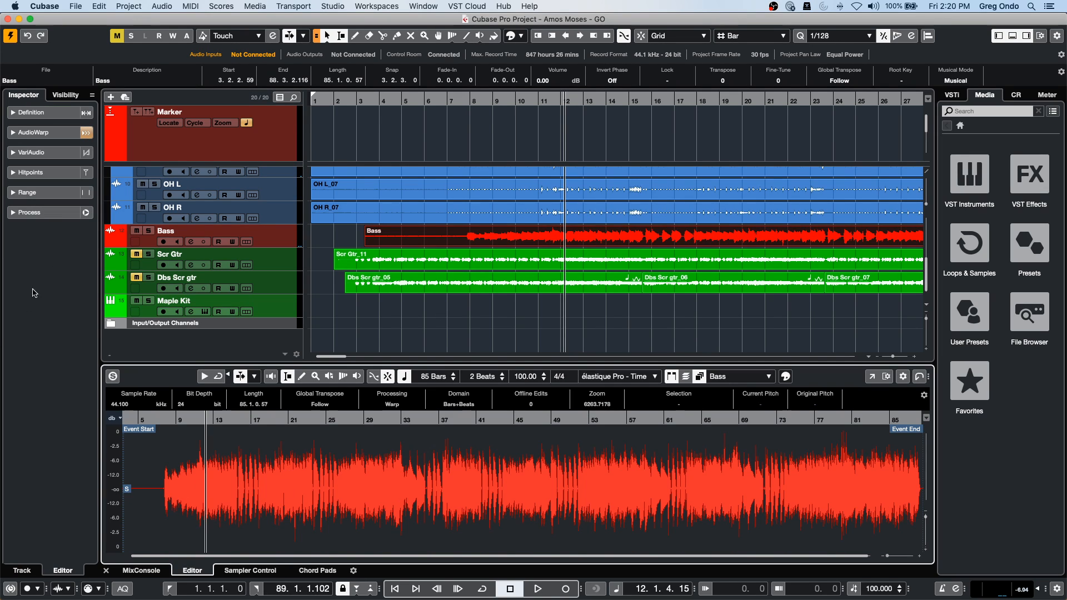
click(44, 152)
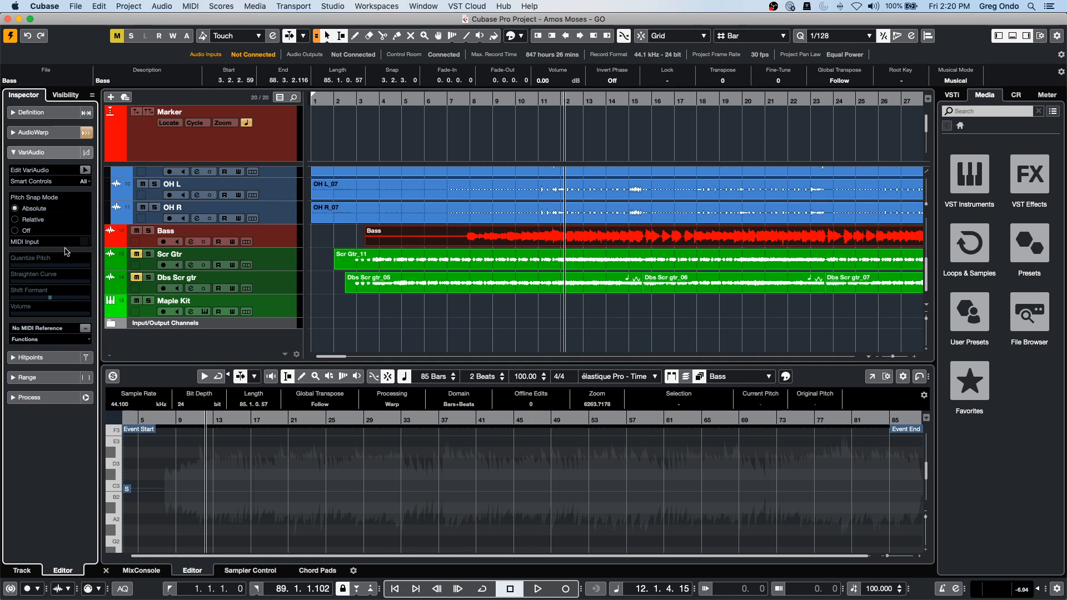
click(85, 169)
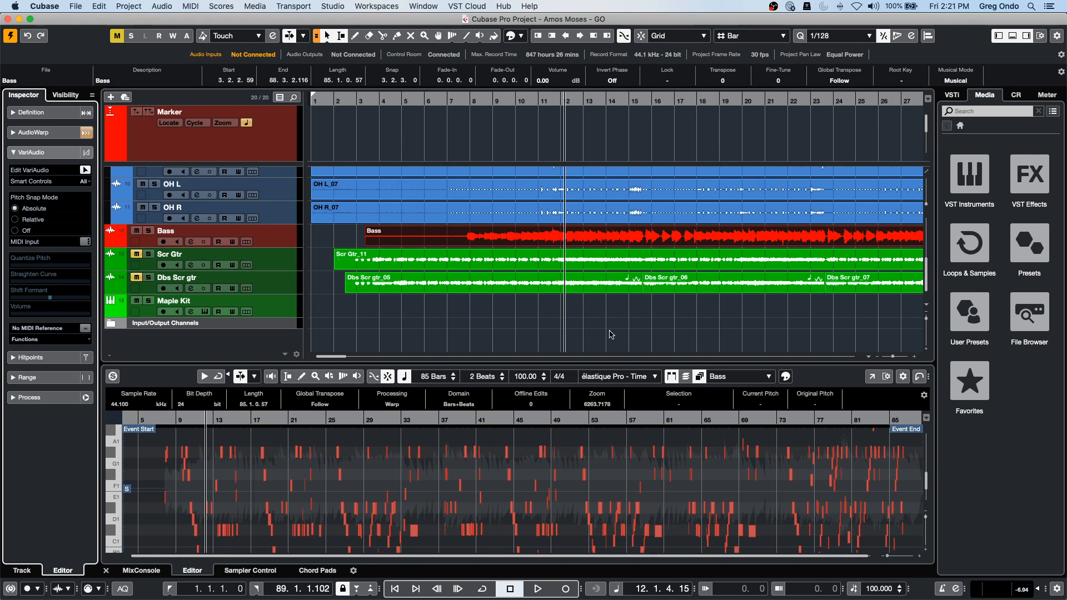
Play the project with the Bass pitch segments shown close up, then stop playback.
drag(295, 418, 295, 435)
key(space)
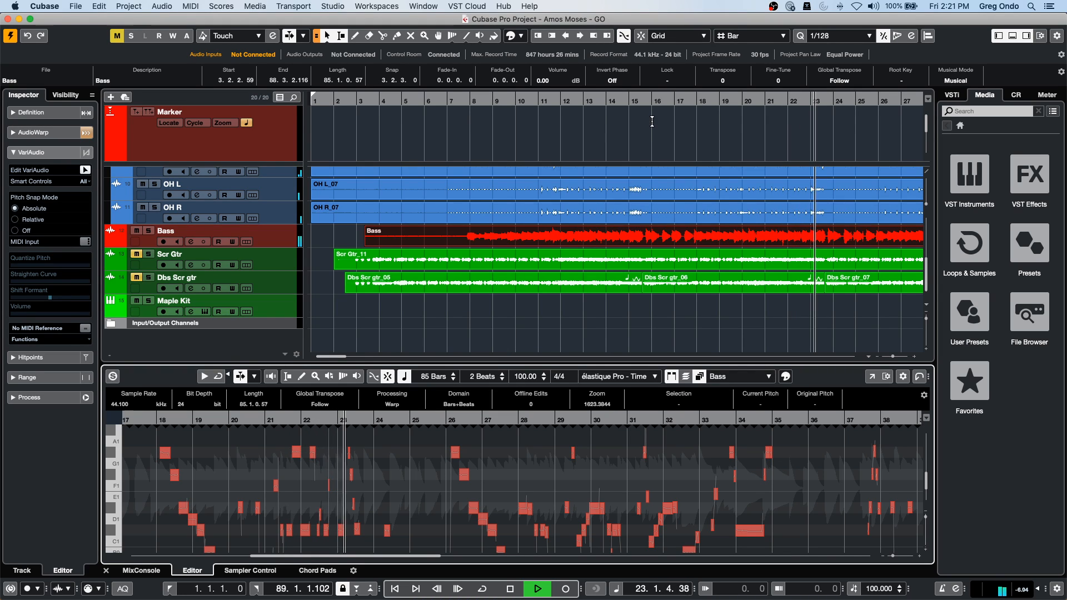
click(273, 134)
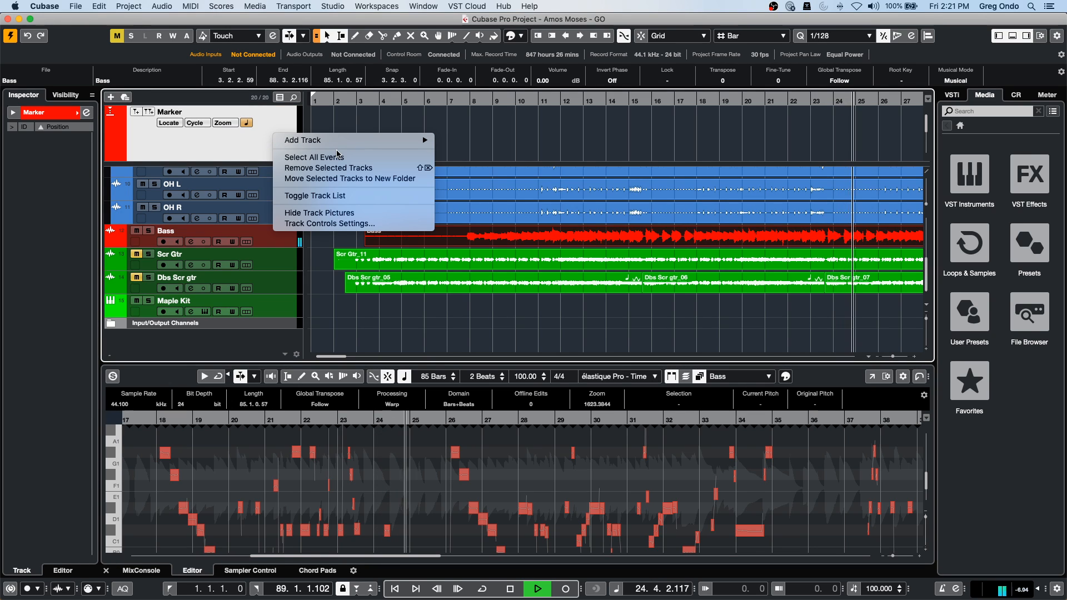
mouse_move(307, 139)
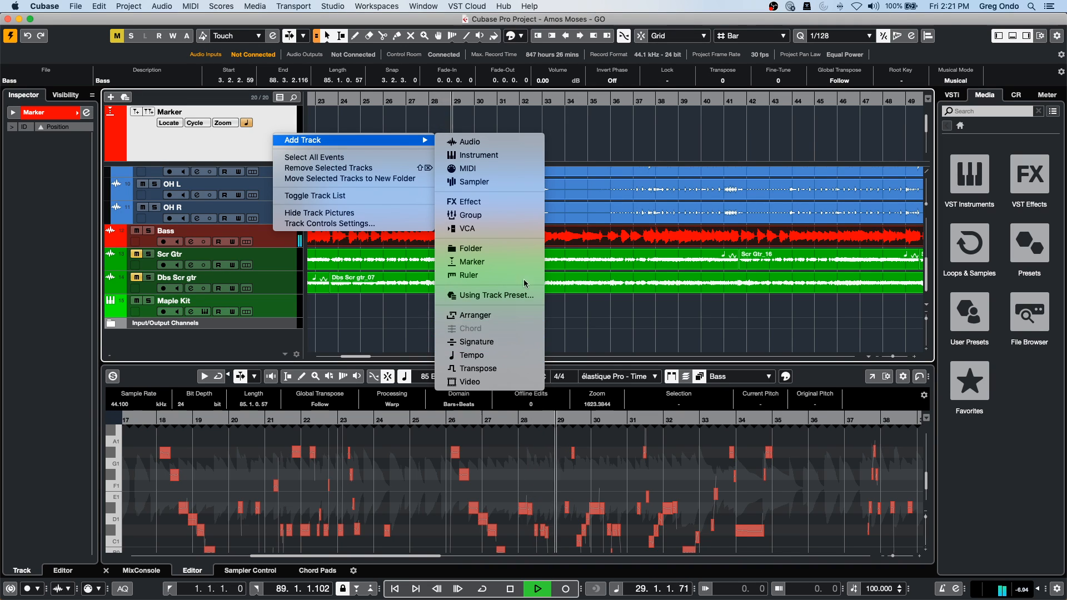
click(607, 152)
key(space)
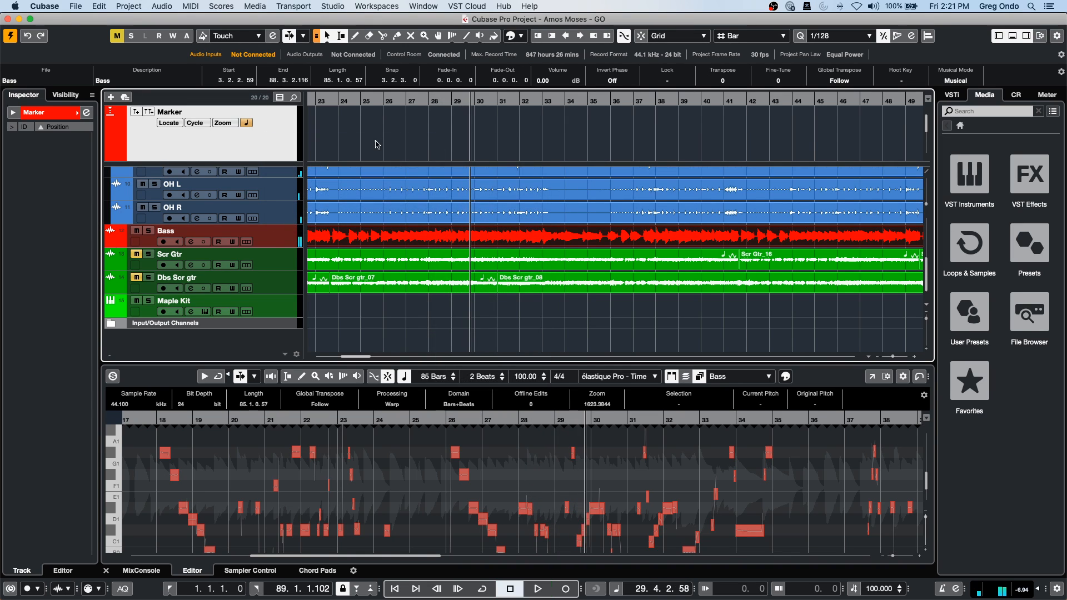
Draw four undefined chord events on the Chord Track at bars 26, 29, 31 and 33.
scroll(393, 144, down, 2)
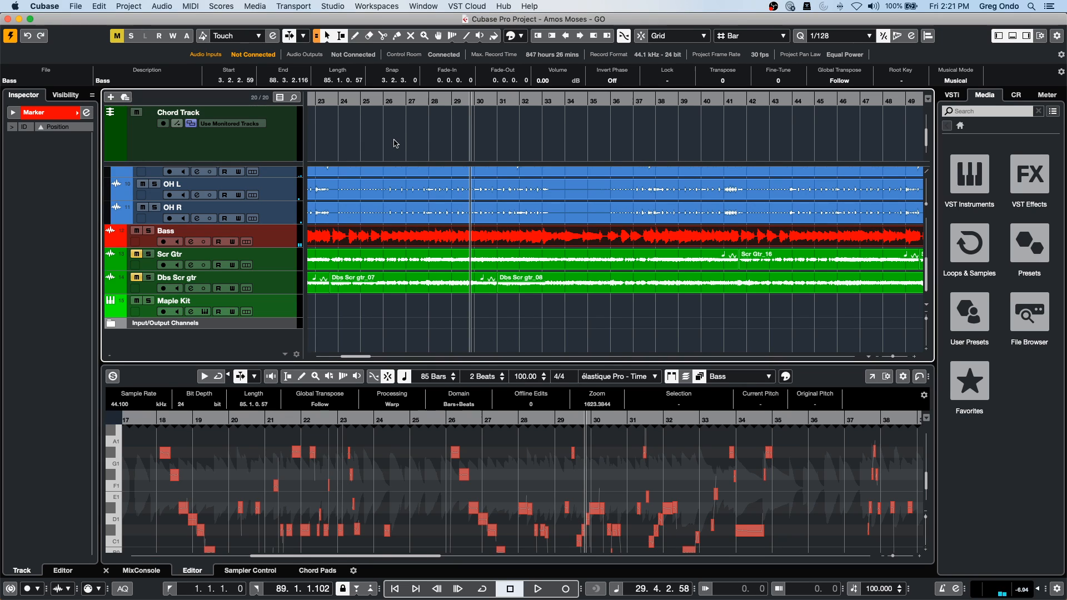
right_click(382, 132)
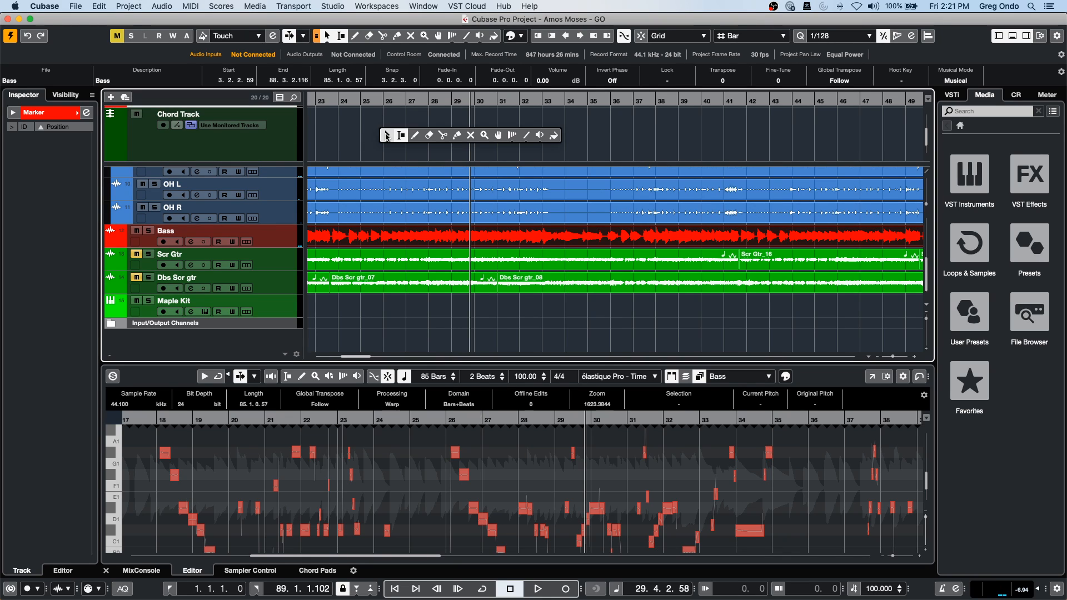
click(415, 135)
click(386, 129)
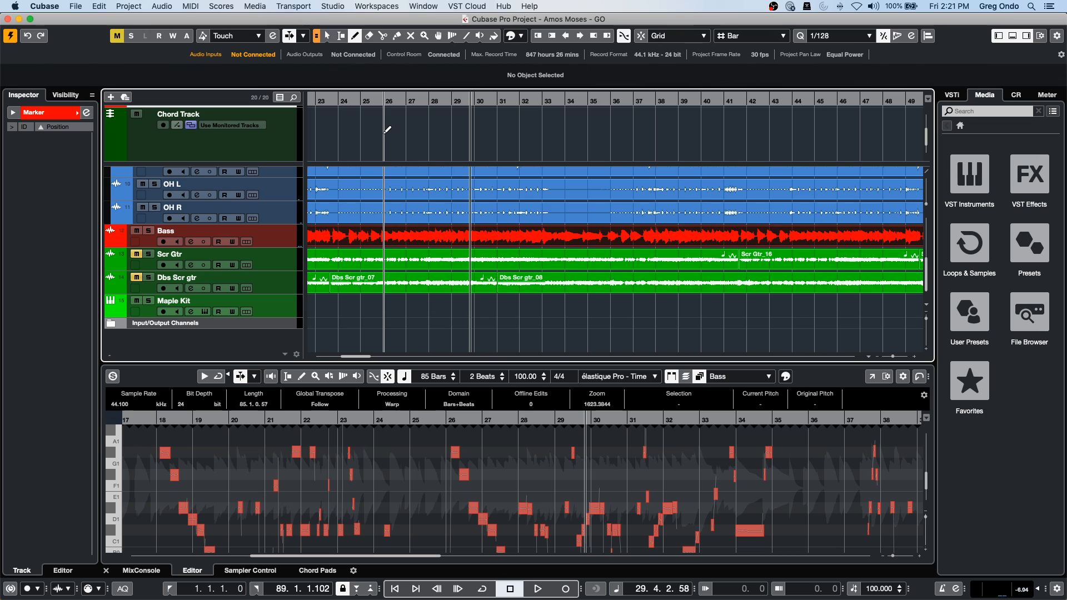
right_click(430, 140)
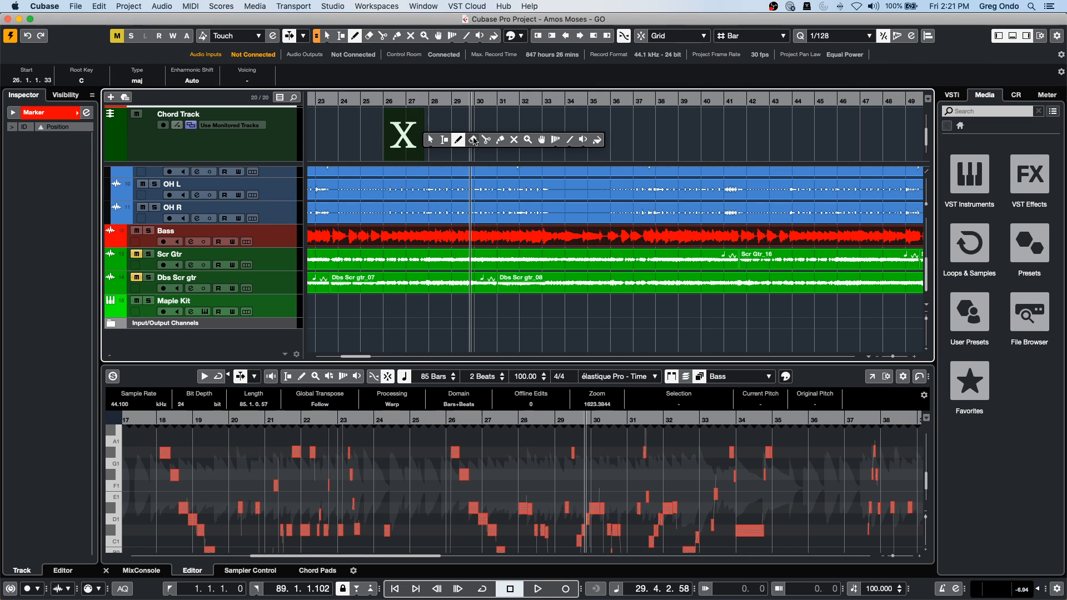
click(500, 143)
right_click(466, 132)
click(458, 138)
right_click(453, 137)
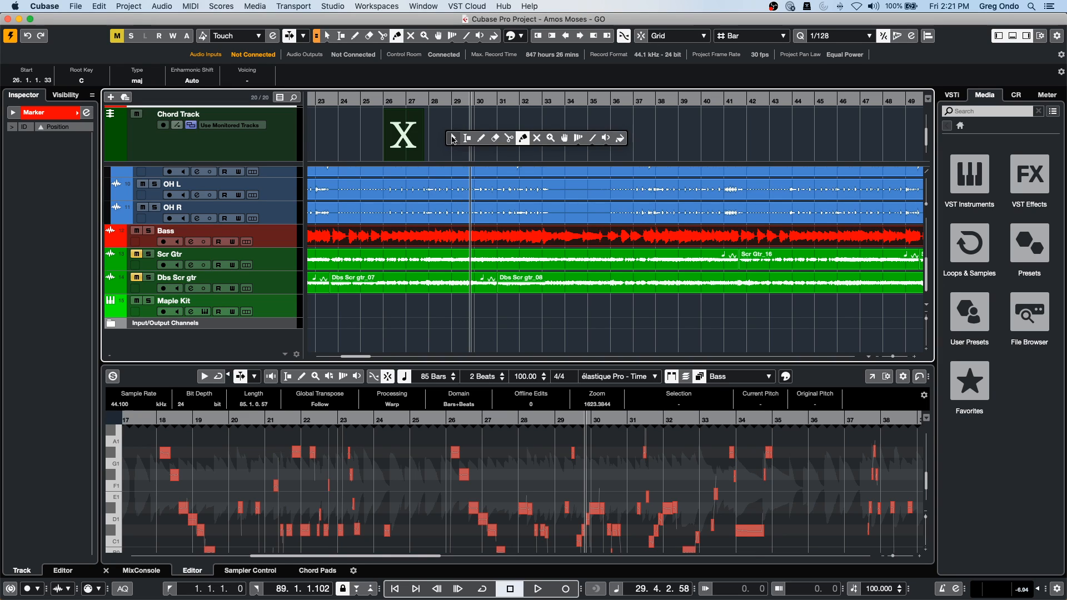
click(482, 138)
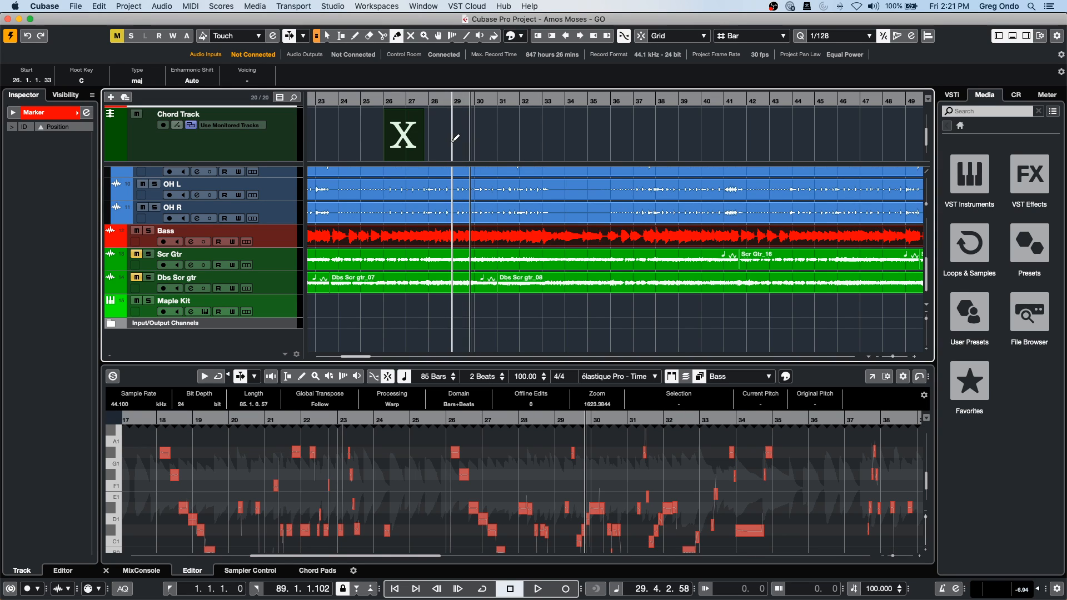
click(454, 138)
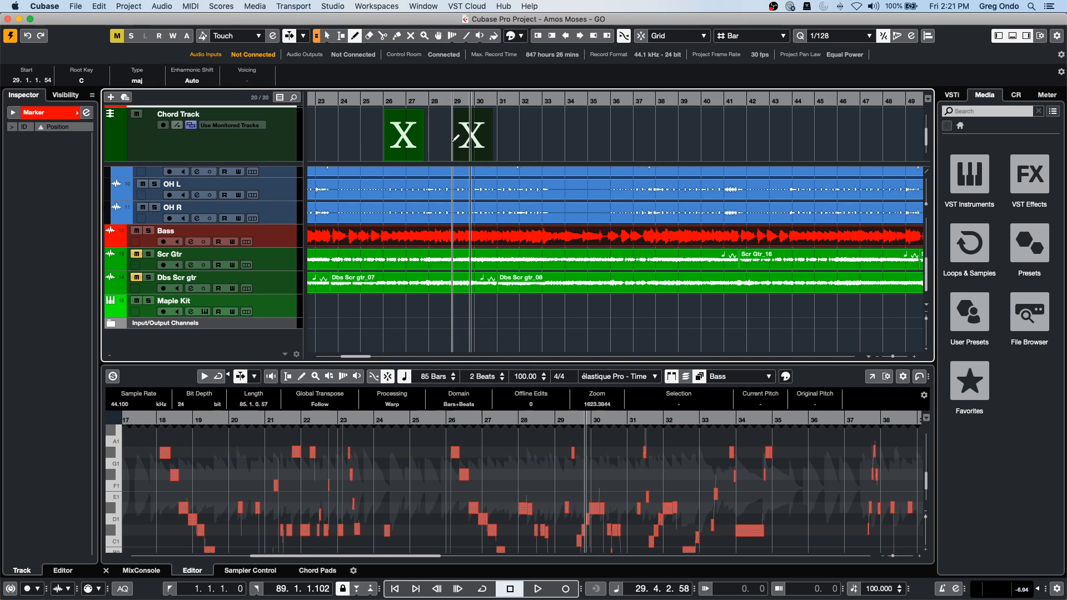
click(503, 136)
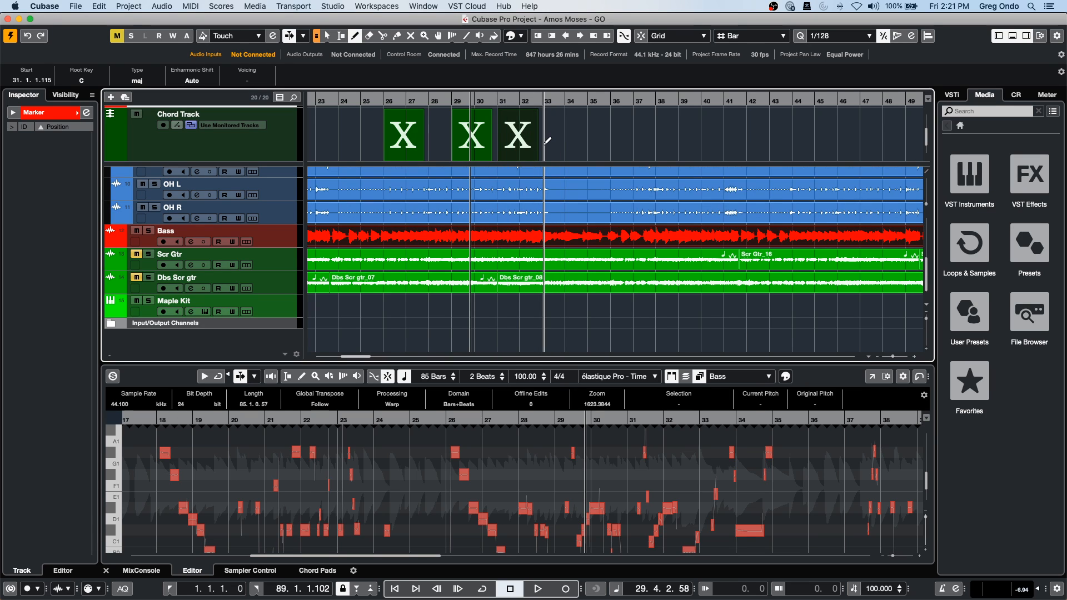
click(546, 138)
Set the chord event at bar 26 to G and the one at bar 29 to E.
key(1)
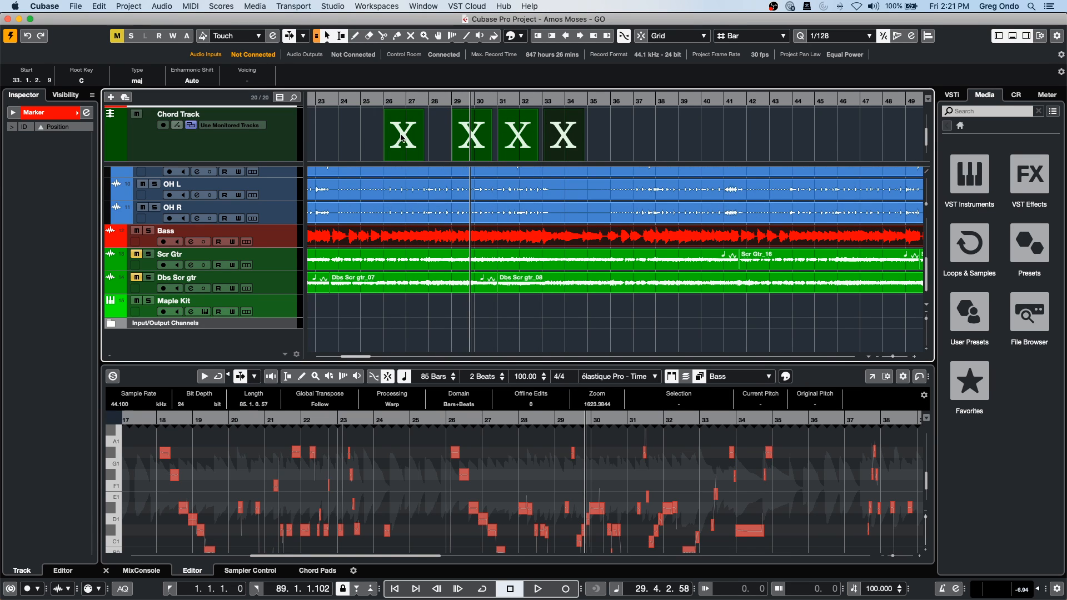
double_click(402, 137)
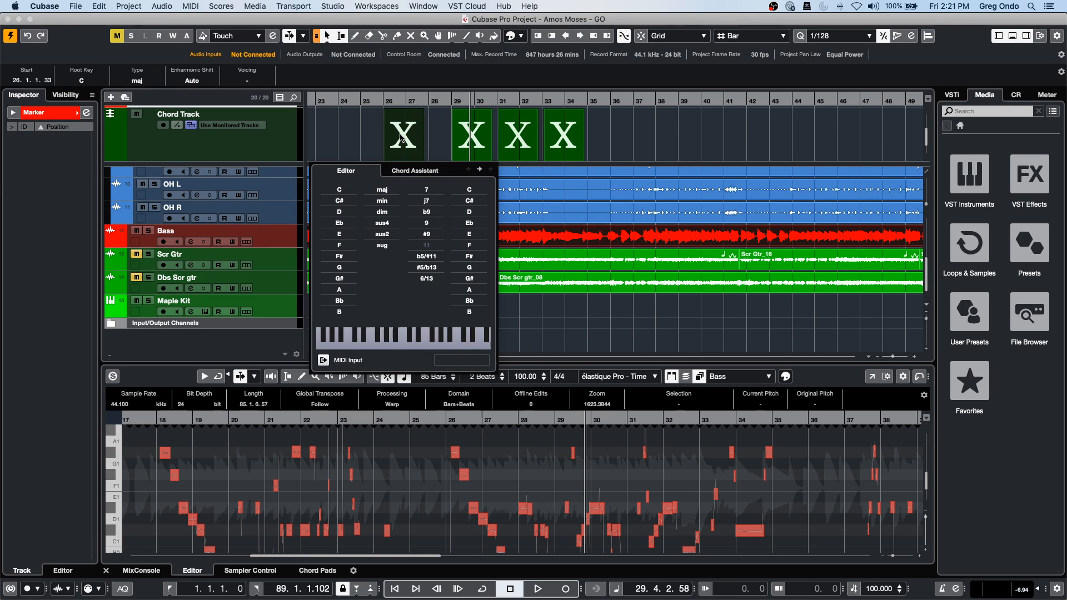
click(339, 267)
click(470, 147)
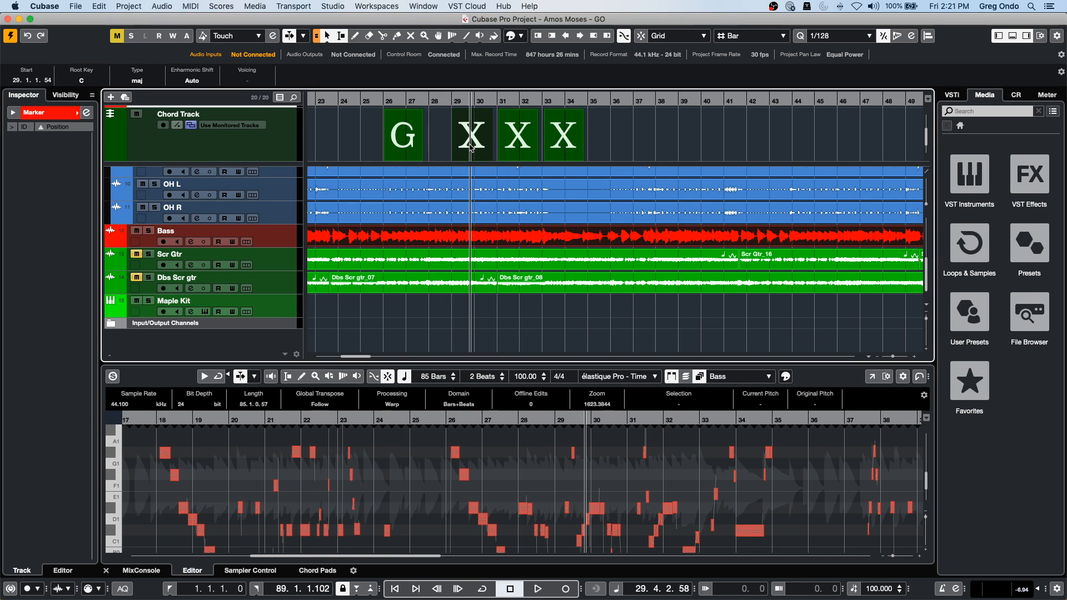
double_click(471, 147)
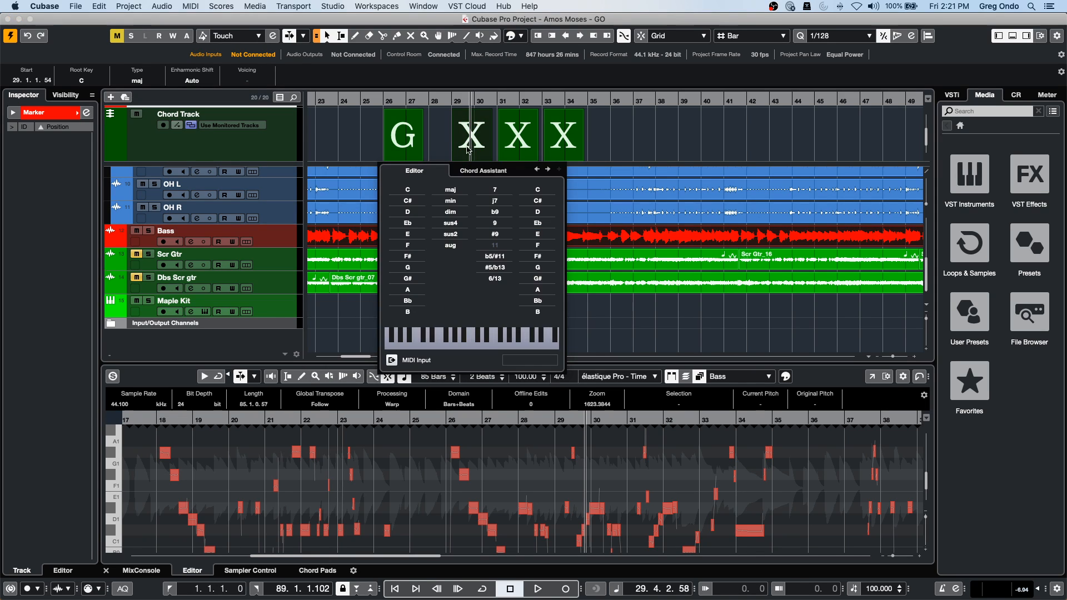
click(417, 236)
Set the chord event at bar 31 to B and the one at bar 33 to G.
click(522, 146)
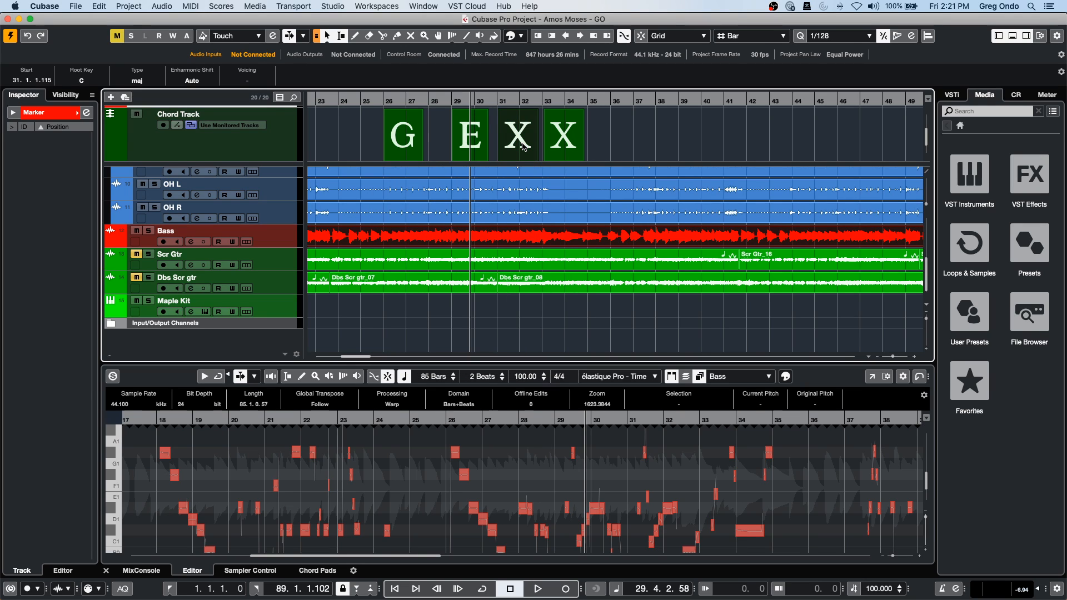
double_click(522, 146)
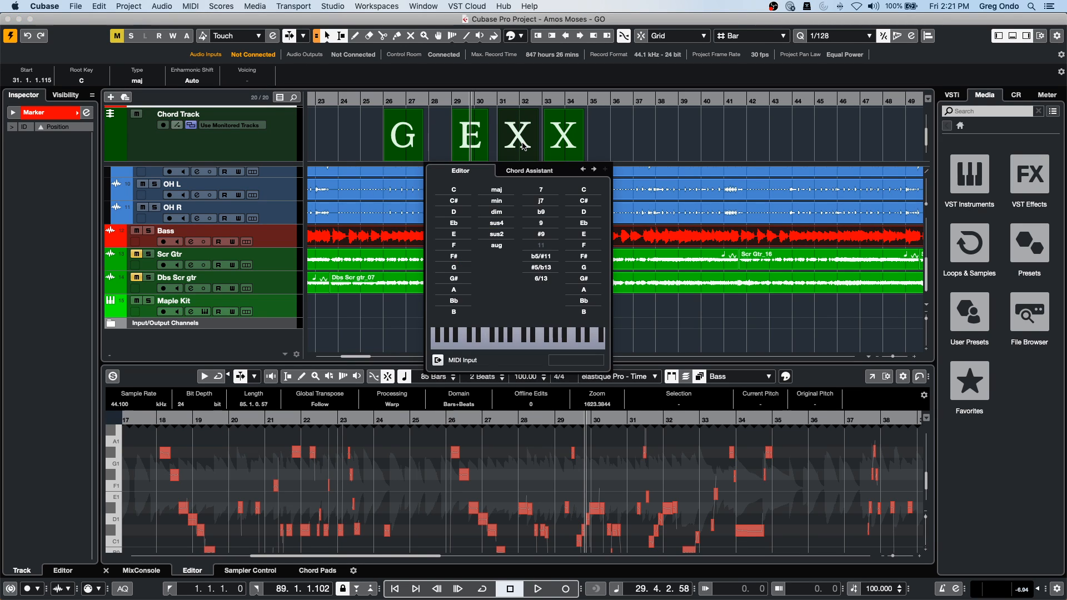
click(462, 312)
click(560, 154)
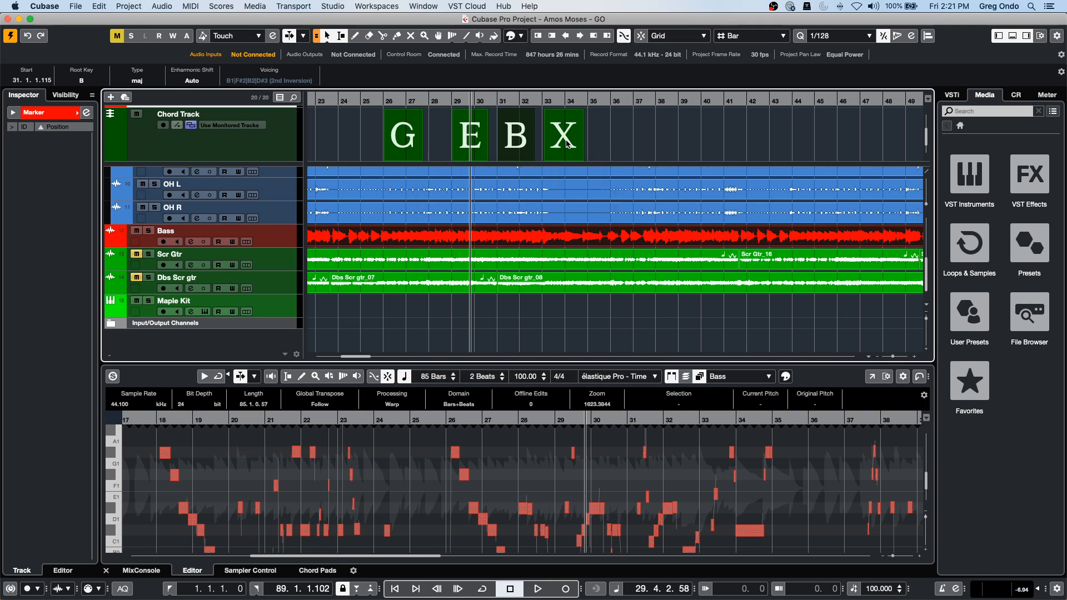
click(567, 143)
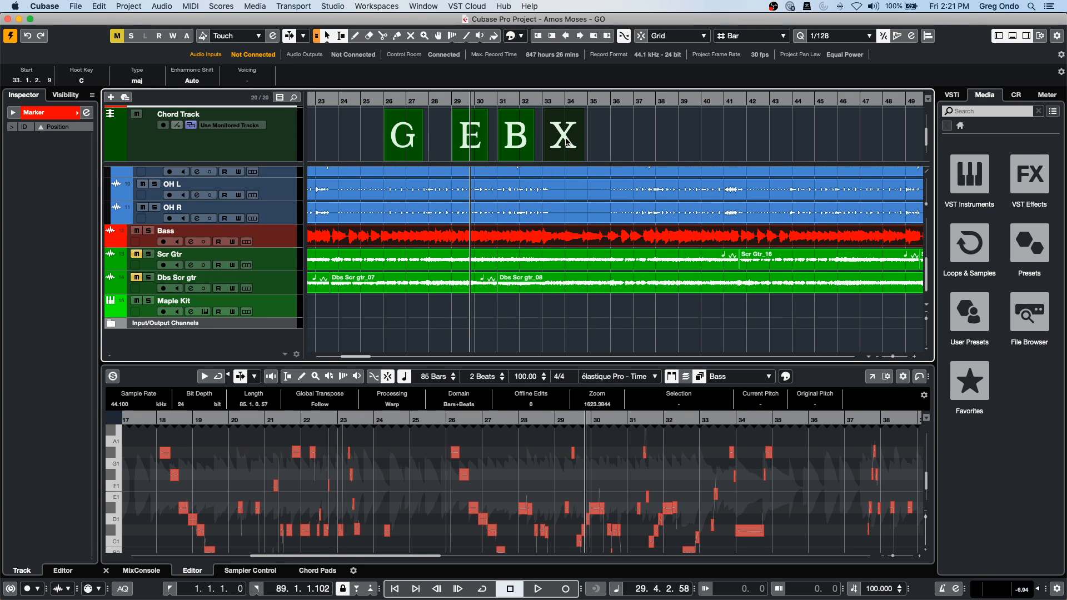
double_click(567, 143)
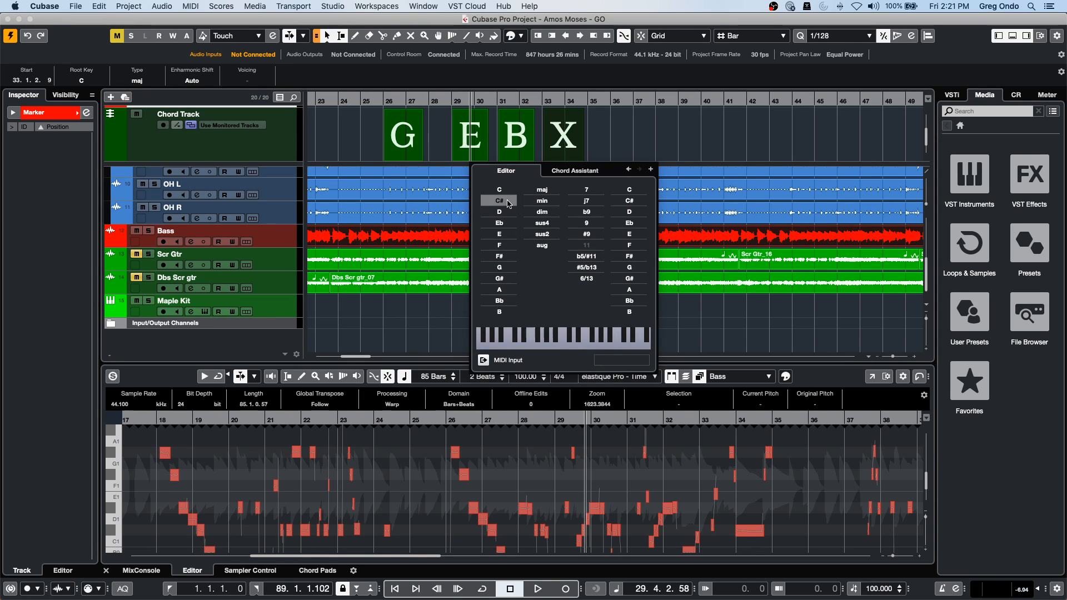
click(513, 269)
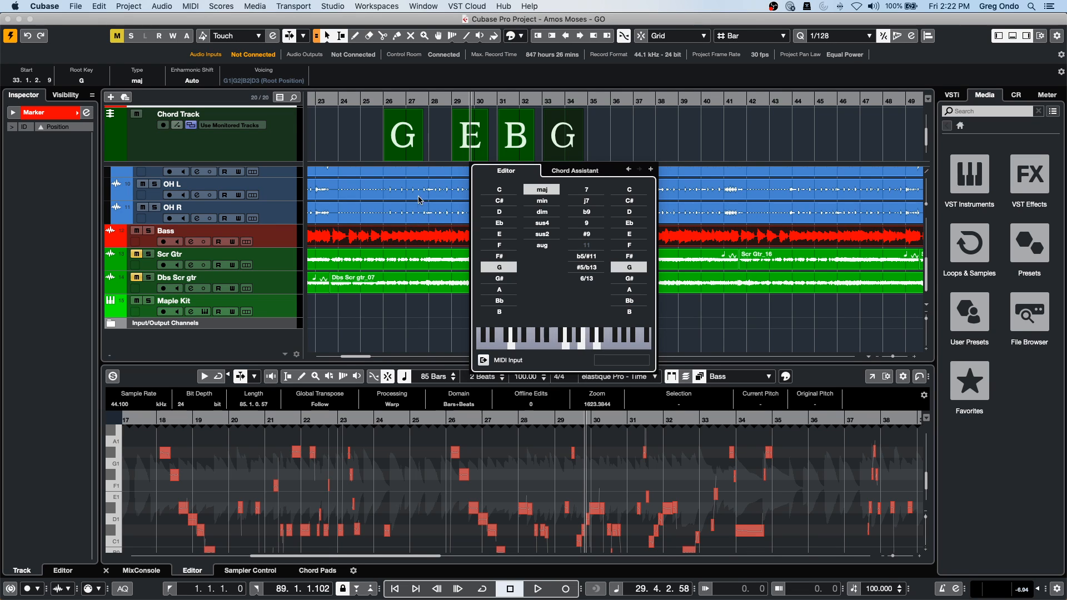
click(440, 268)
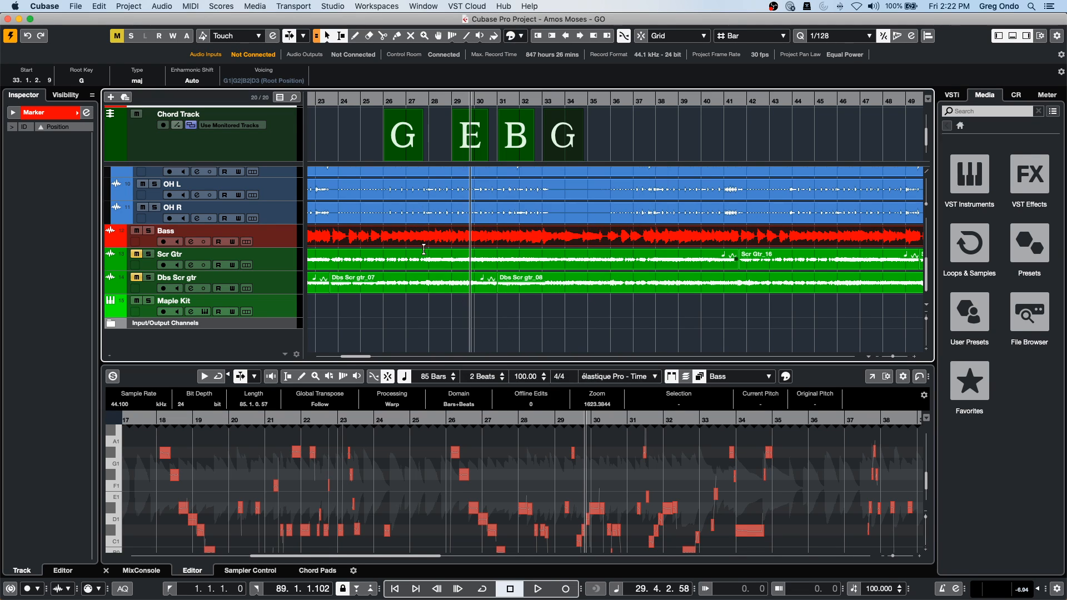
Make the Bass track follow the Chord Track with Chords & Scales, using the Follow Directly option.
click(283, 237)
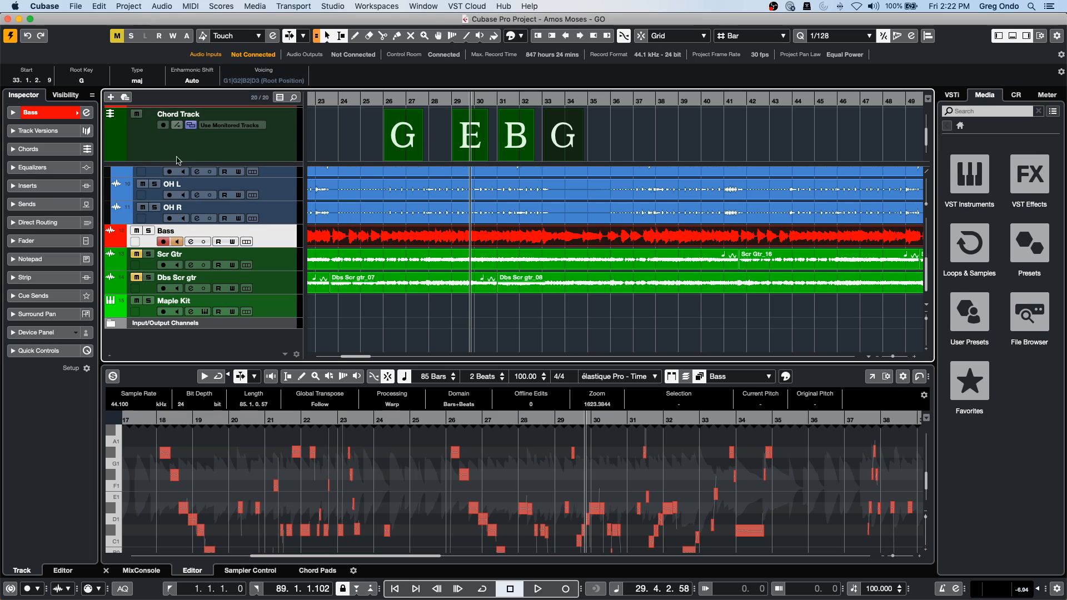
click(20, 148)
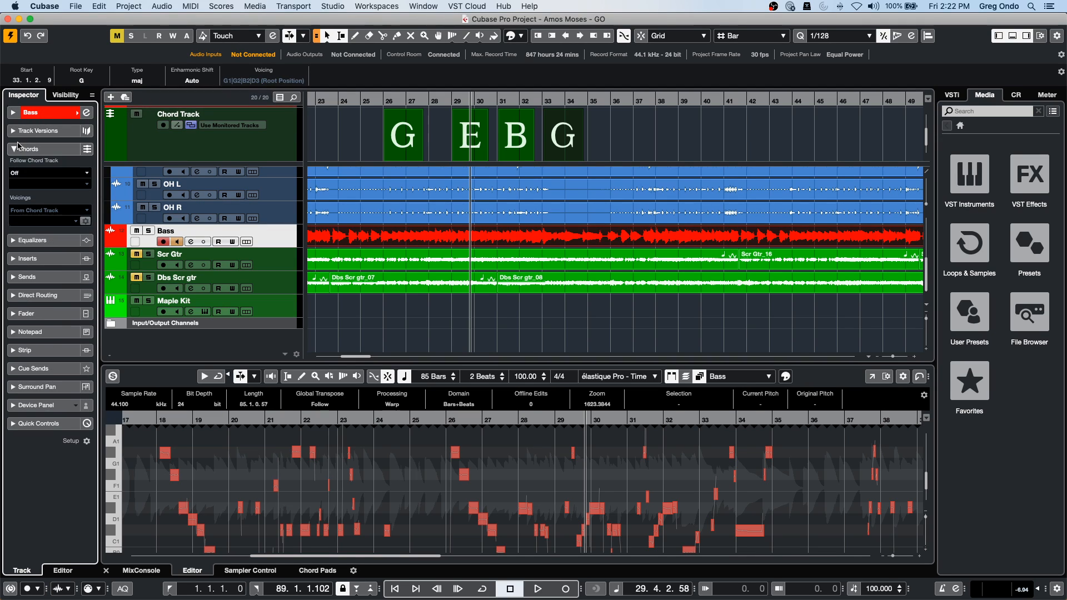
click(31, 177)
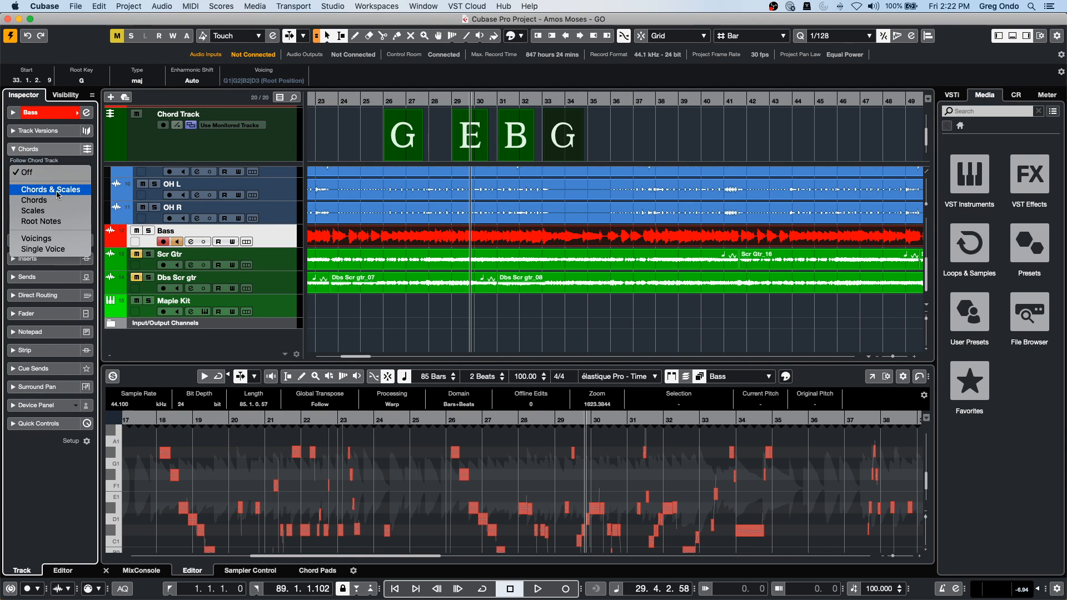
click(34, 189)
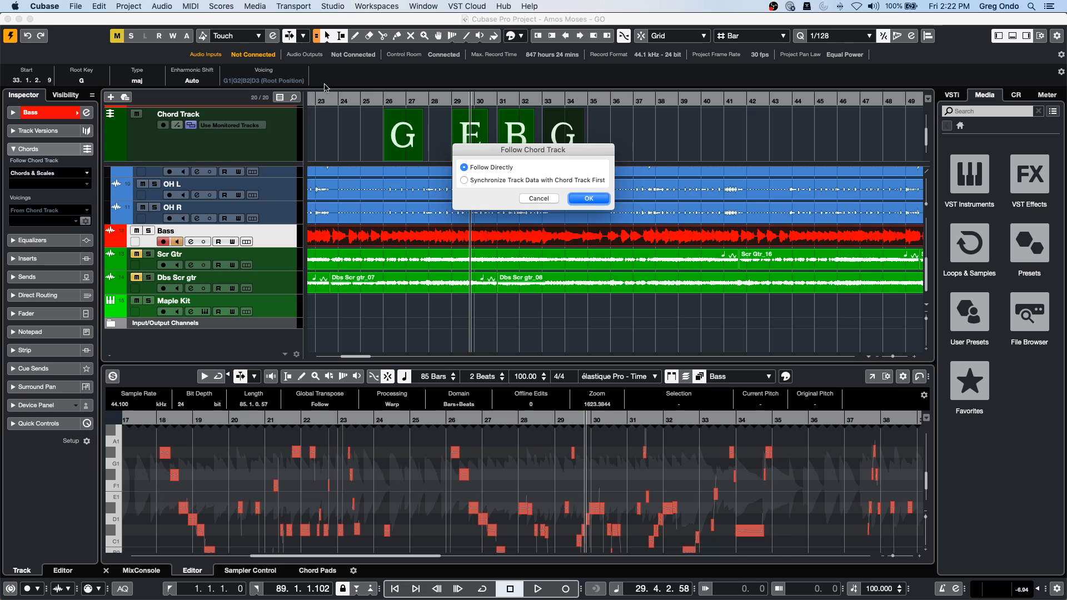
click(588, 199)
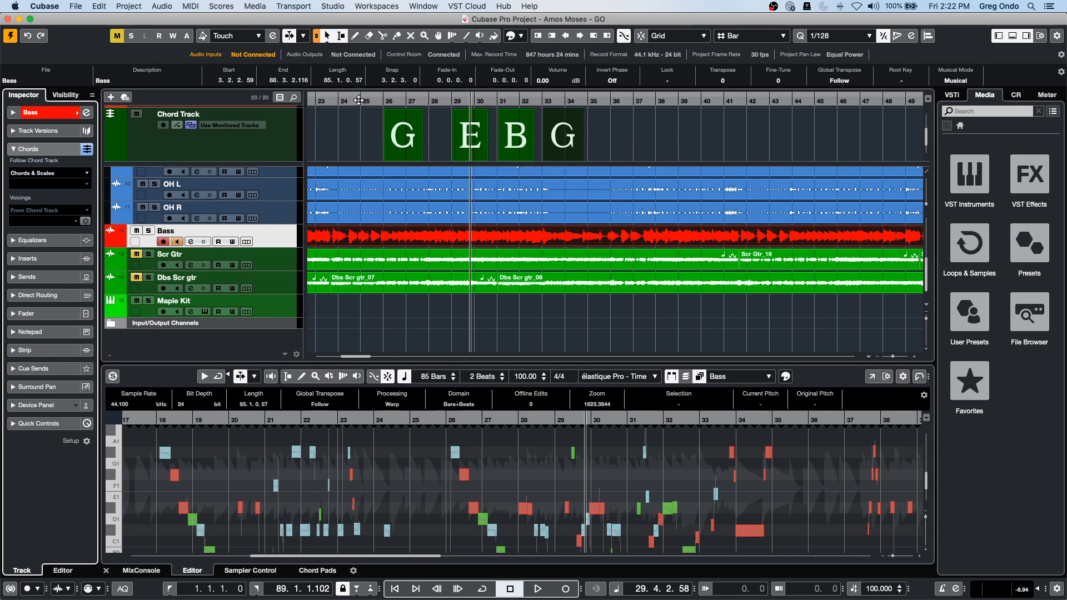
Play the project through the chord events to hear the Bass track following the Chord Track.
drag(359, 103, 351, 98)
key(space)
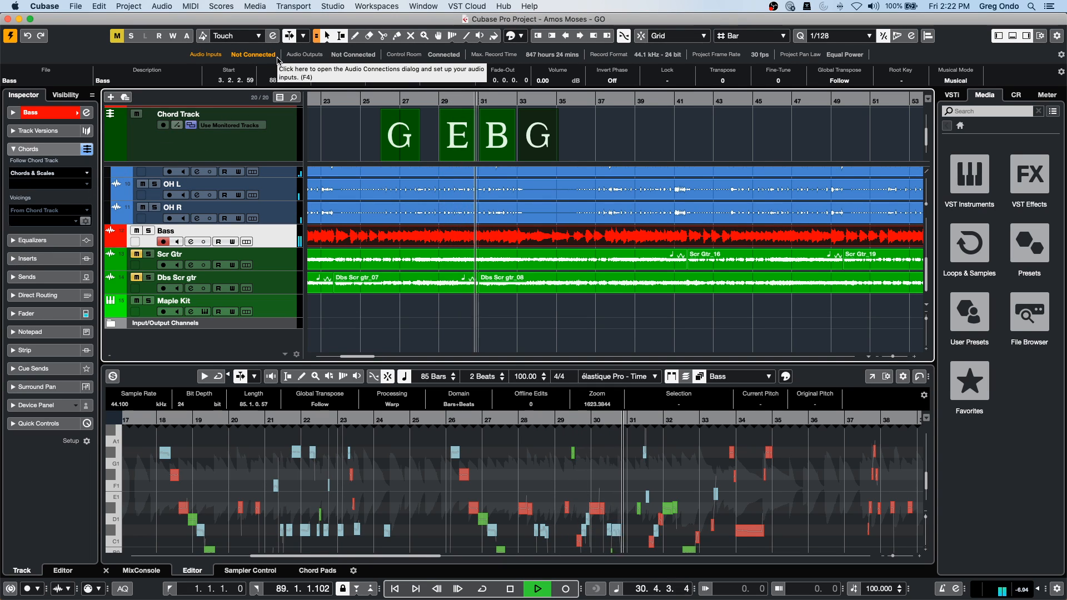
key(space)
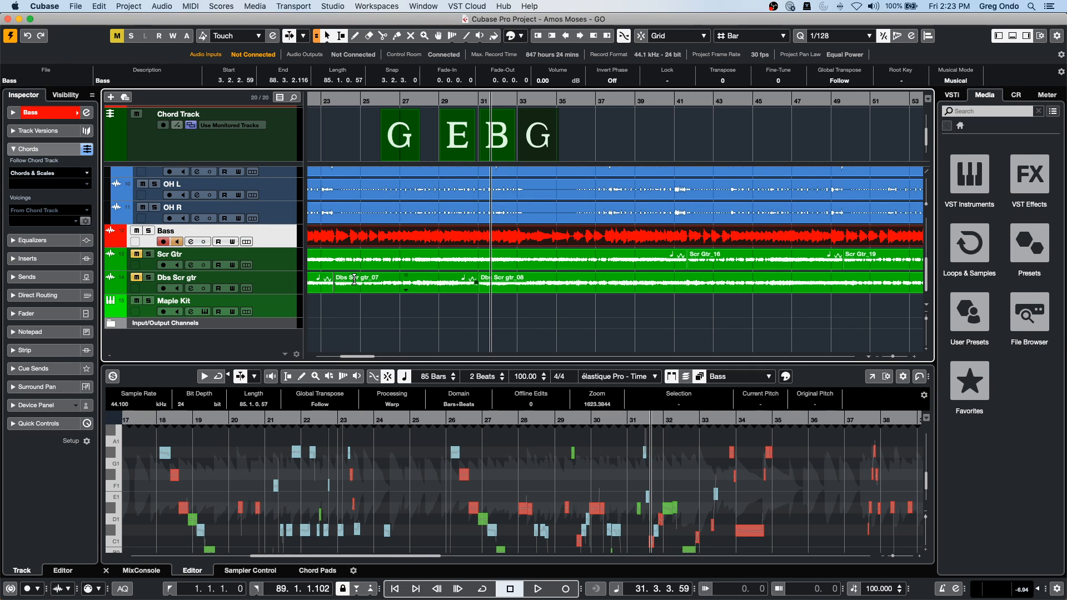
Draw an empty MIDI part on the Maple Kit track from about bar 27 to bar 36.
right_click(397, 325)
click(425, 323)
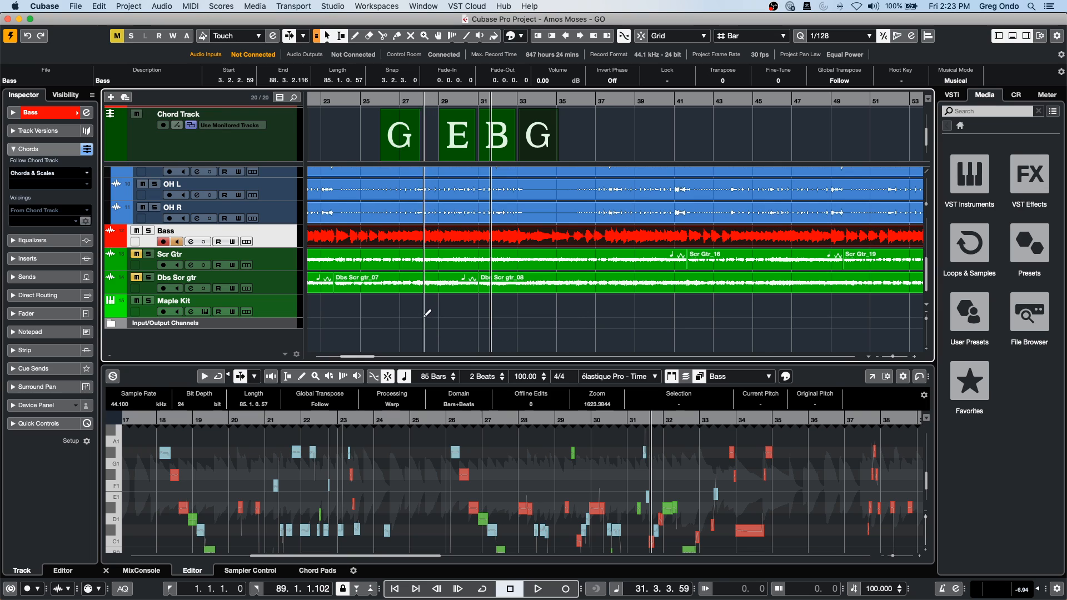
drag(406, 303, 580, 307)
Open the new Maple Kit part for editing in a separate Key Editor window.
right_click(484, 316)
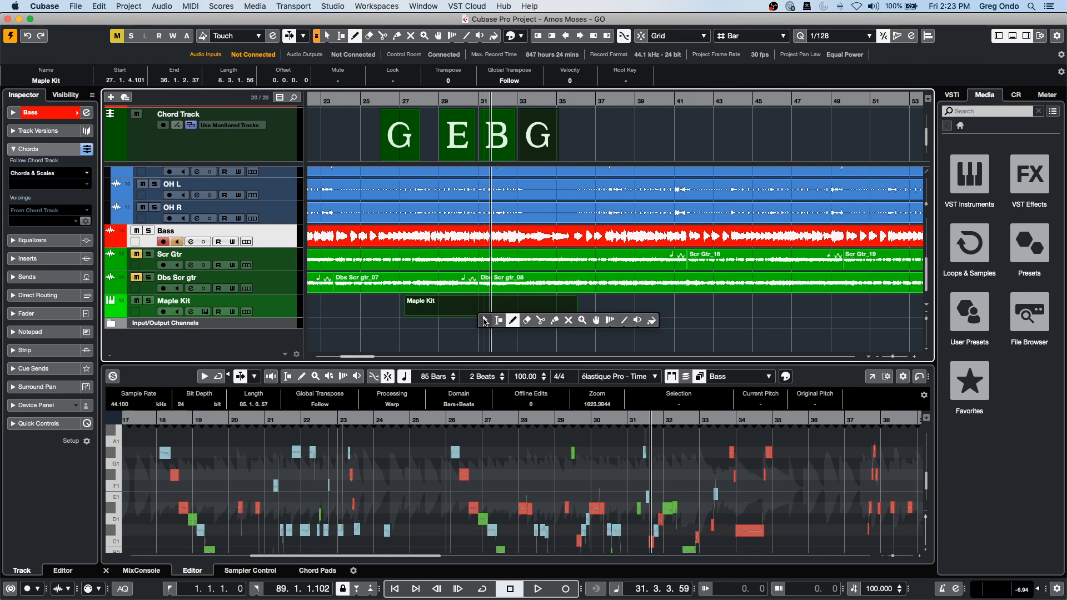
click(483, 320)
double_click(474, 315)
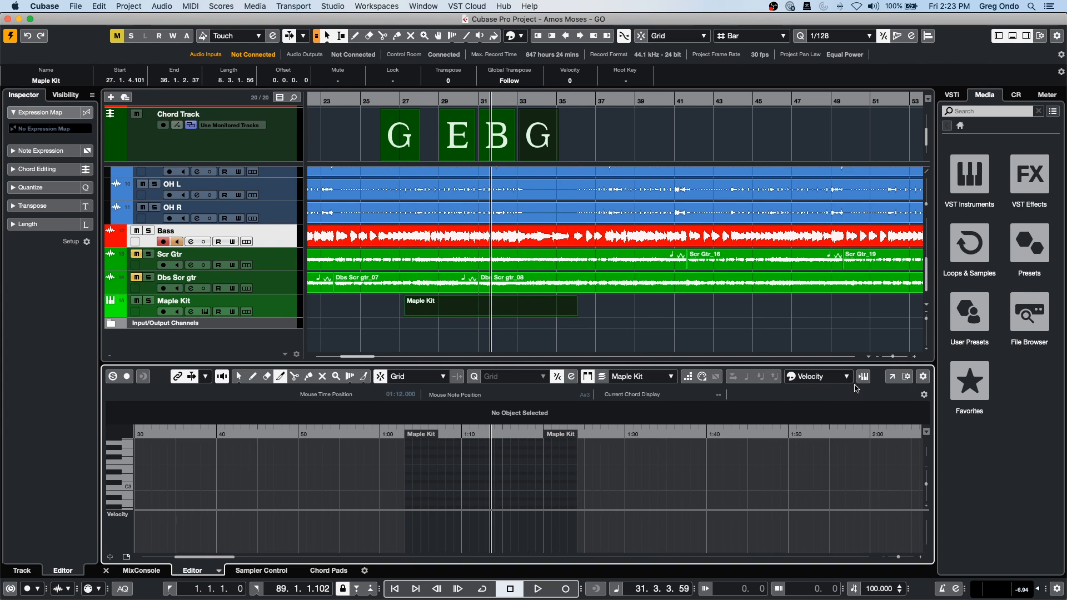
click(892, 377)
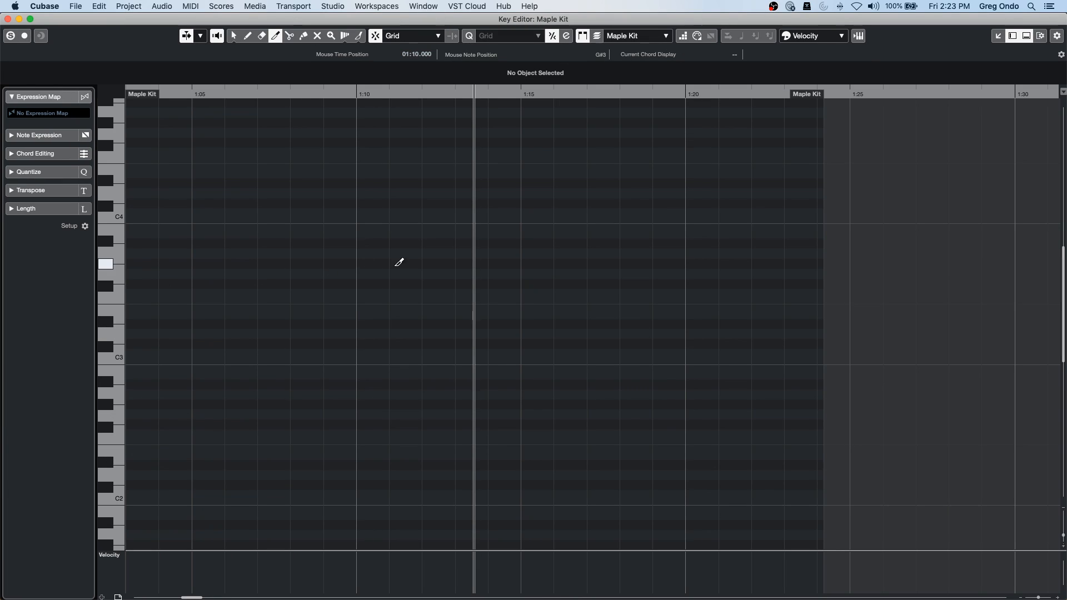
Paint scattered short notes between about D#2 and E4 across the Maple Kit part, from 1:09 to 1:24.
right_click(356, 274)
click(481, 273)
mouse_move(347, 326)
mouse_down()
mouse_move(421, 269)
mouse_move(574, 383)
mouse_move(773, 228)
mouse_move(768, 415)
mouse_up()
click(367, 465)
click(367, 374)
click(528, 243)
click(334, 183)
click(534, 173)
Draw long notes with the Draw tool: two on C4 from 1:12 and 1:16, and one on E4 from 1:19.
right_click(483, 204)
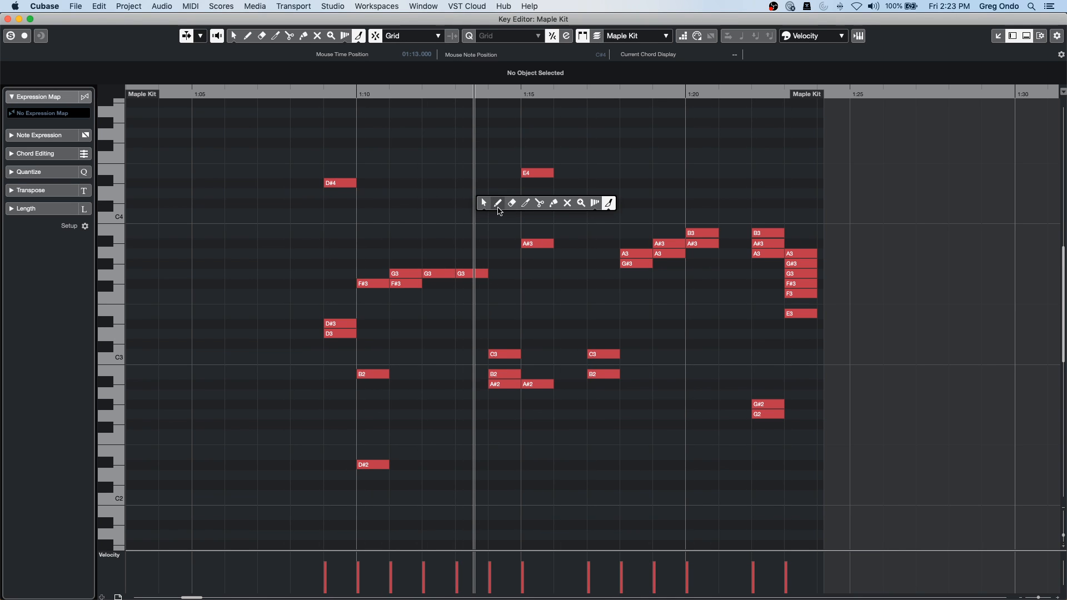
click(498, 203)
drag(425, 213, 489, 213)
drag(556, 213, 719, 213)
drag(655, 173, 764, 168)
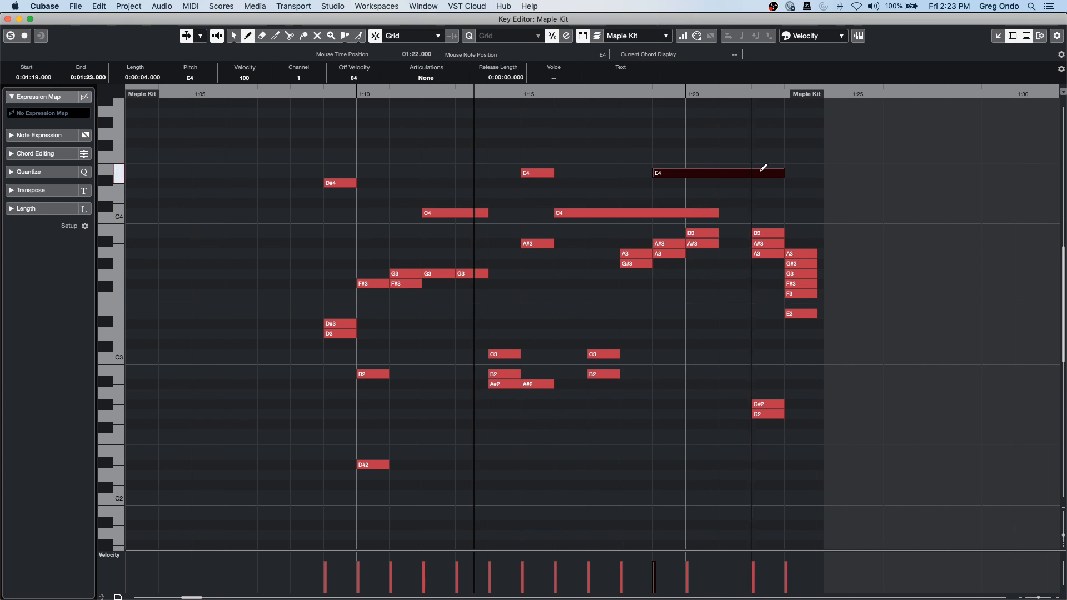
Add single short notes on C#2, C3, F3, F#3 and E3 in the second half of the part.
click(600, 484)
click(700, 354)
click(701, 294)
click(735, 284)
click(535, 313)
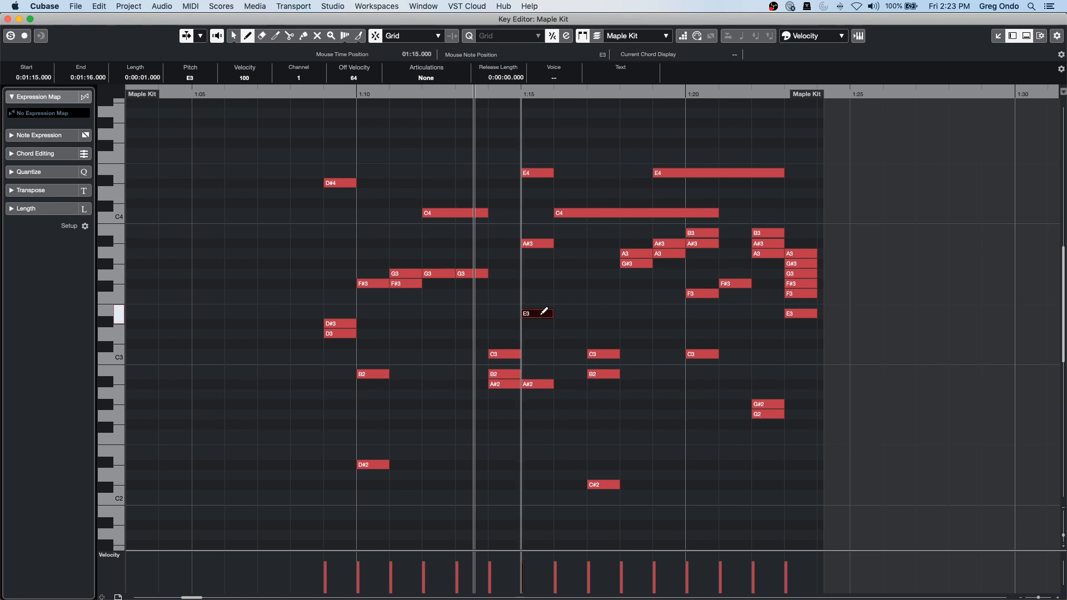
right_click(476, 344)
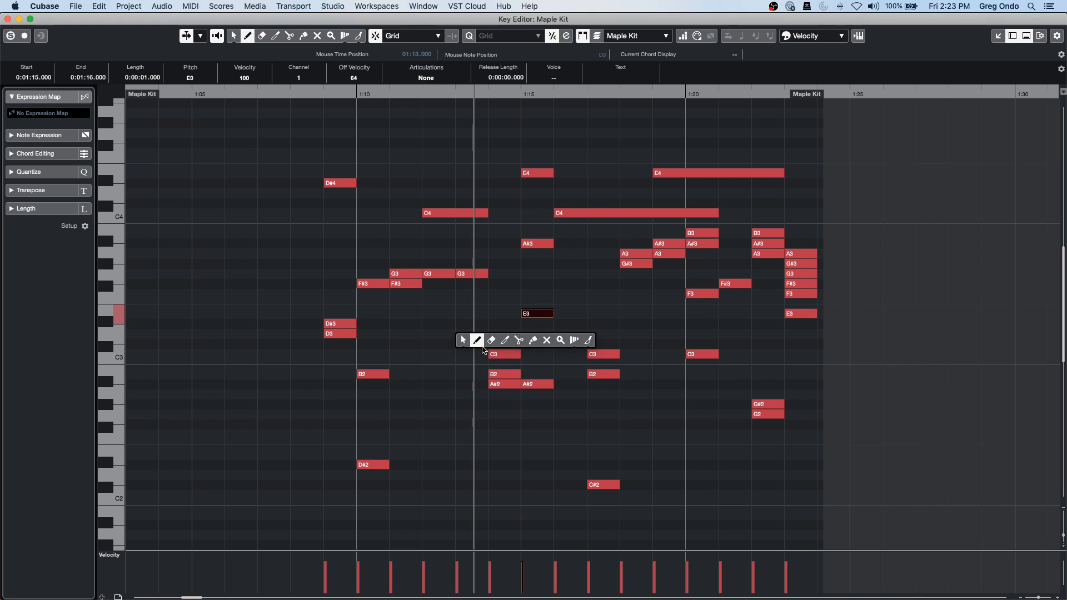
click(451, 352)
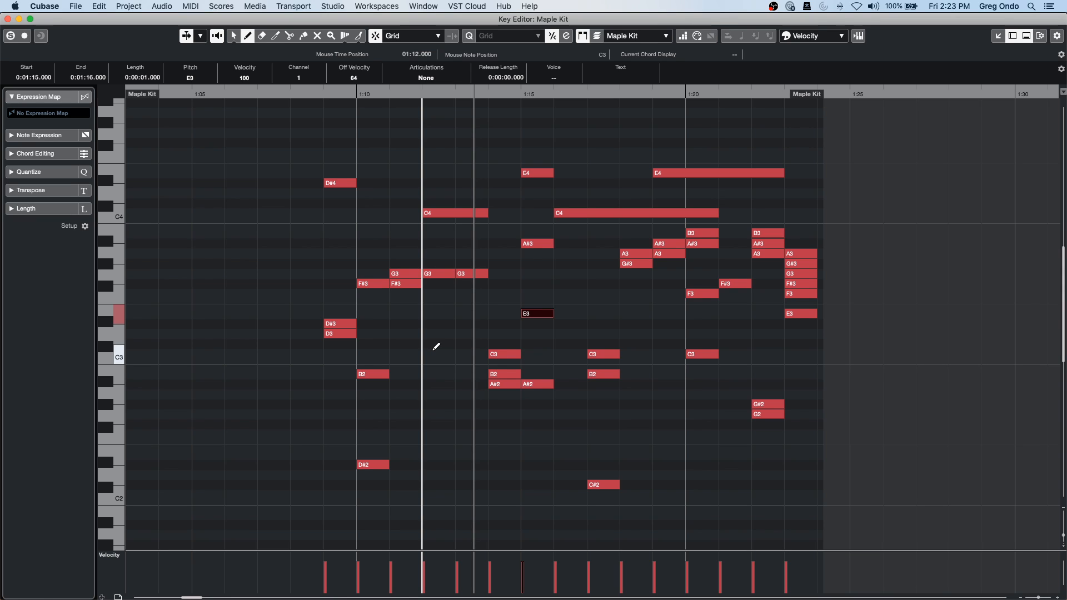
Mute the notes between G2 and C3 from 1:14 to 1:23 with the Mute tool, leaving the C3 at 1:20 unmuted.
right_click(485, 366)
click(558, 368)
drag(490, 337, 779, 414)
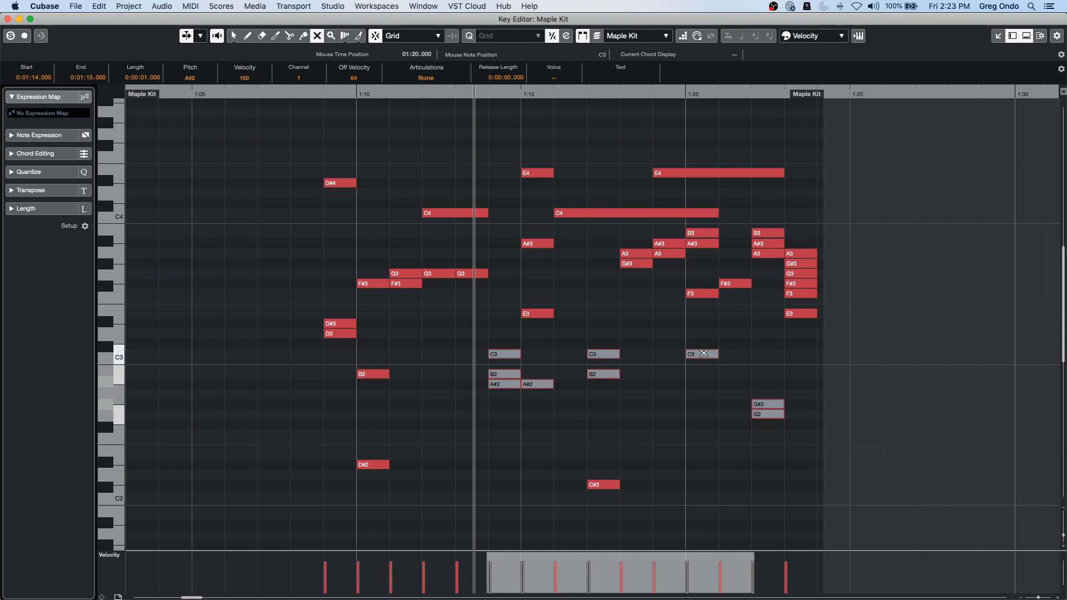
click(704, 354)
click(695, 381)
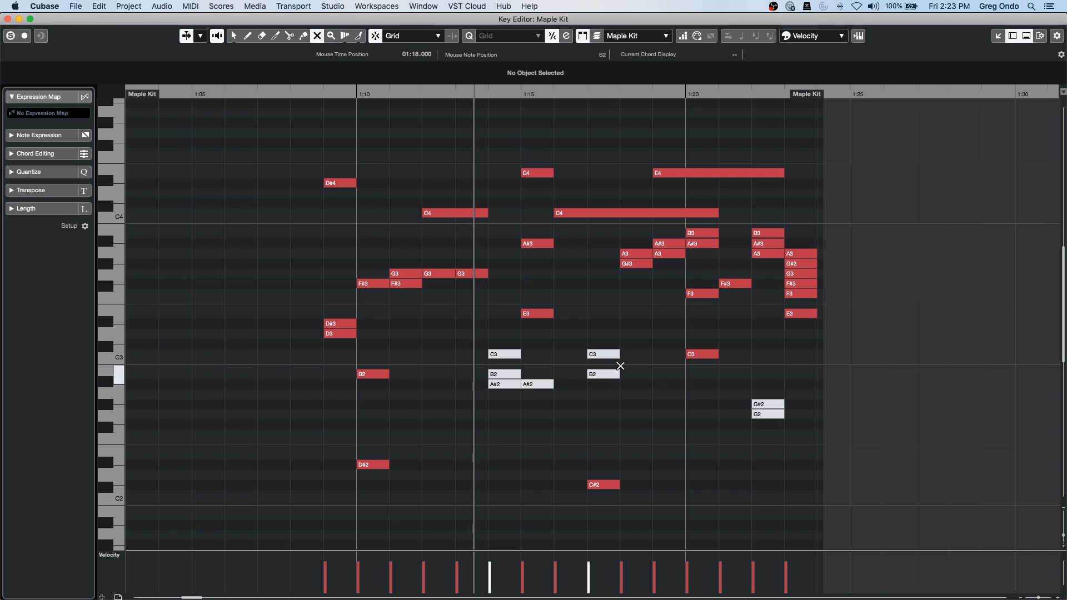
Invert the mute state of that low note group, mute the G#2 at 1:22, and unmute the C3 at 1:20.
drag(464, 341, 806, 432)
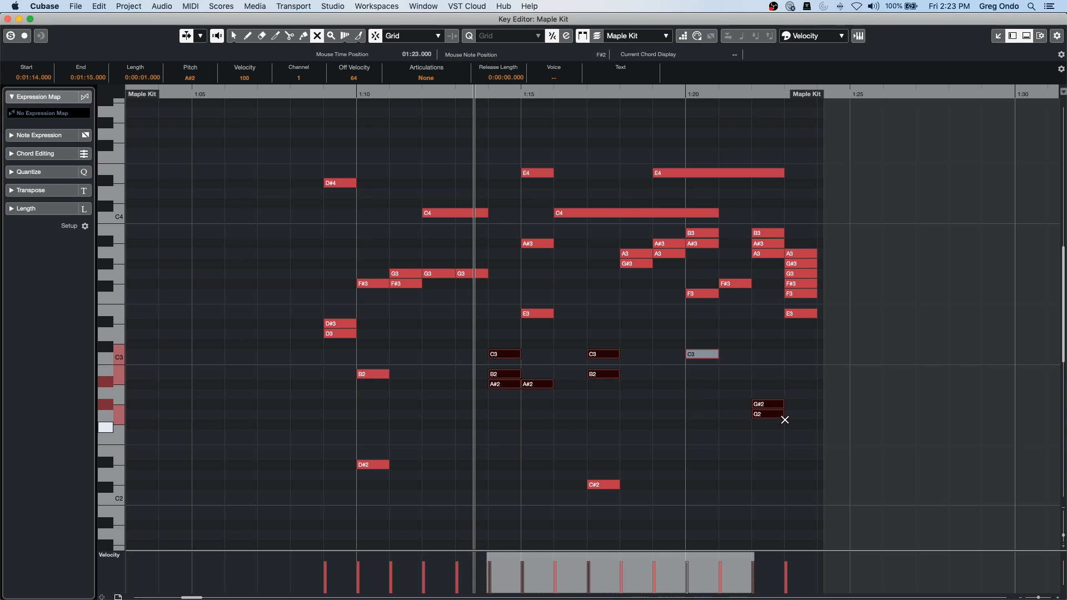
click(772, 404)
click(689, 424)
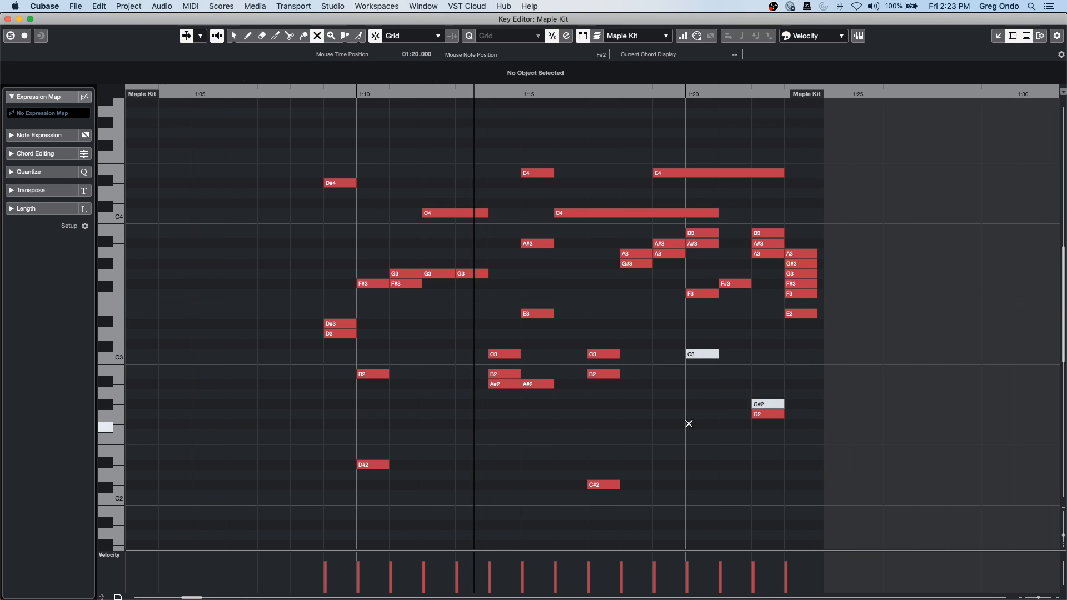
click(707, 356)
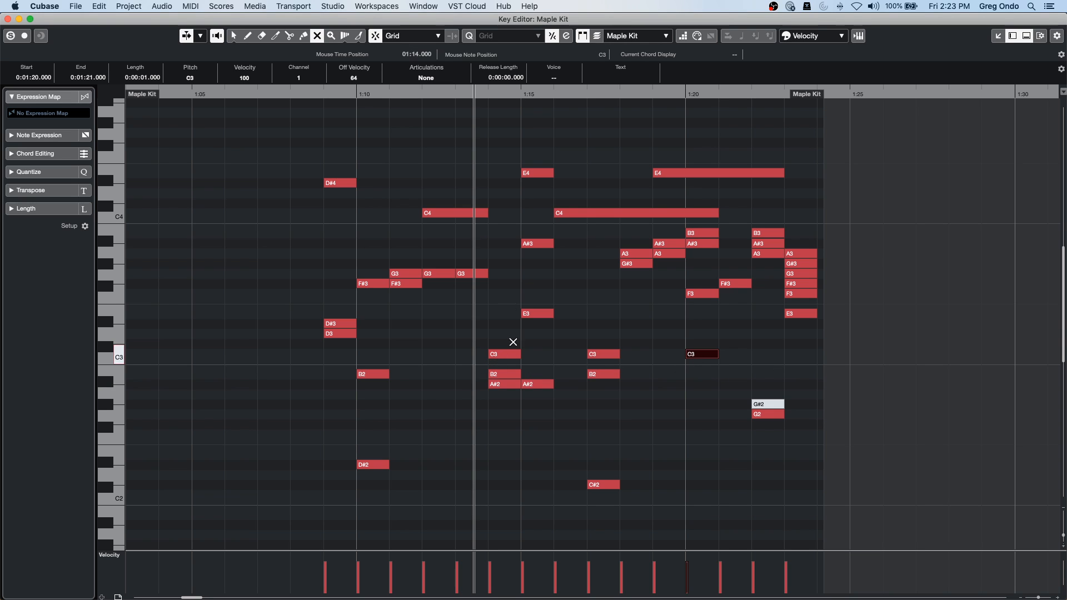
Mute the block of notes between C4 and A#2 from 1:12 to 1:18, but unmute the E3 at 1:15 and G3 at 1:12.
drag(447, 185, 620, 393)
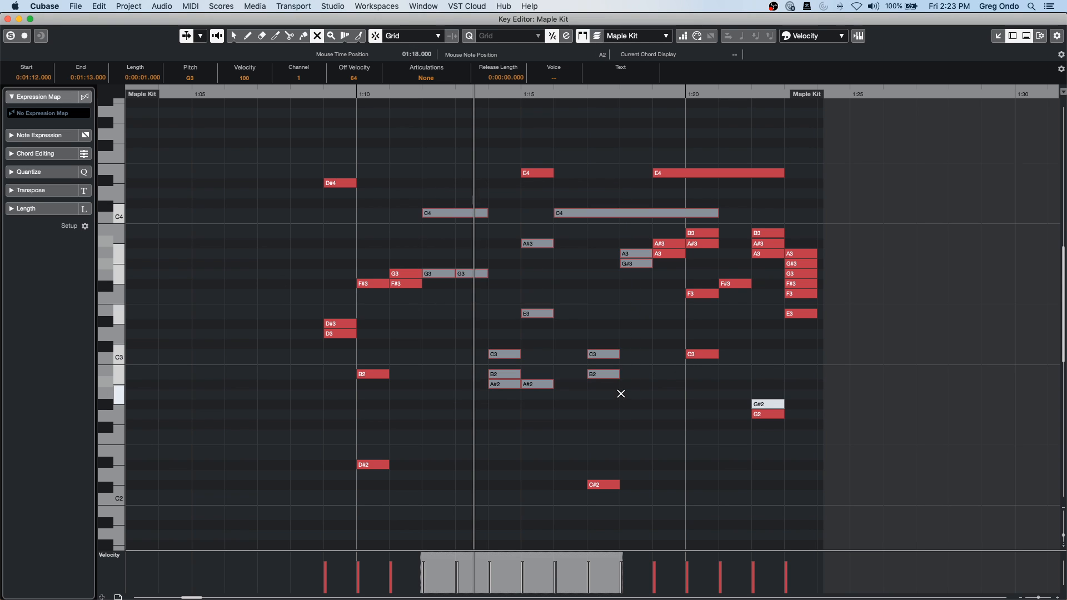
click(526, 312)
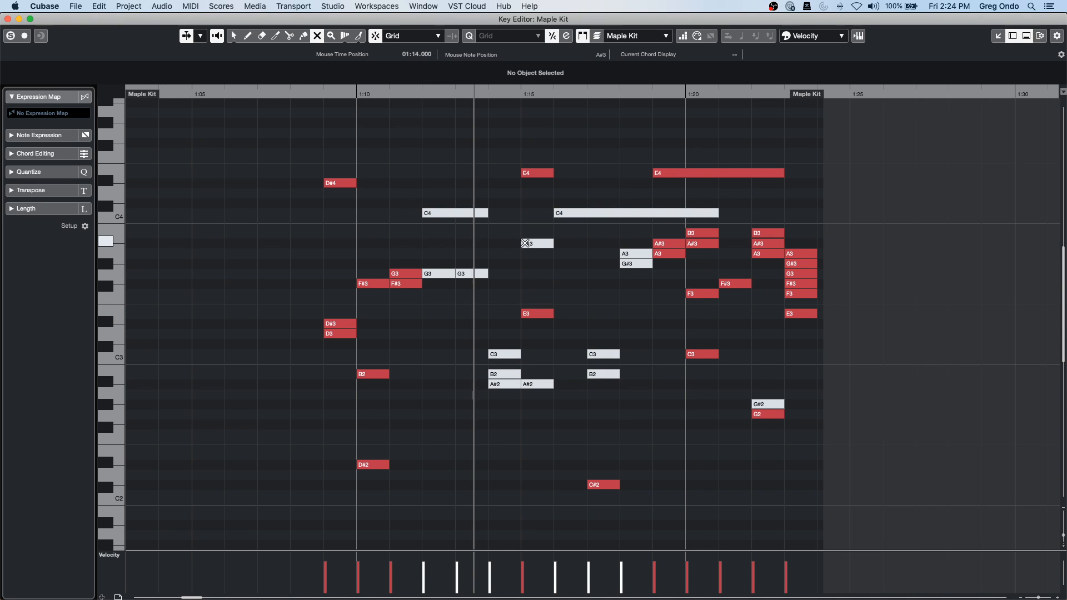
click(429, 273)
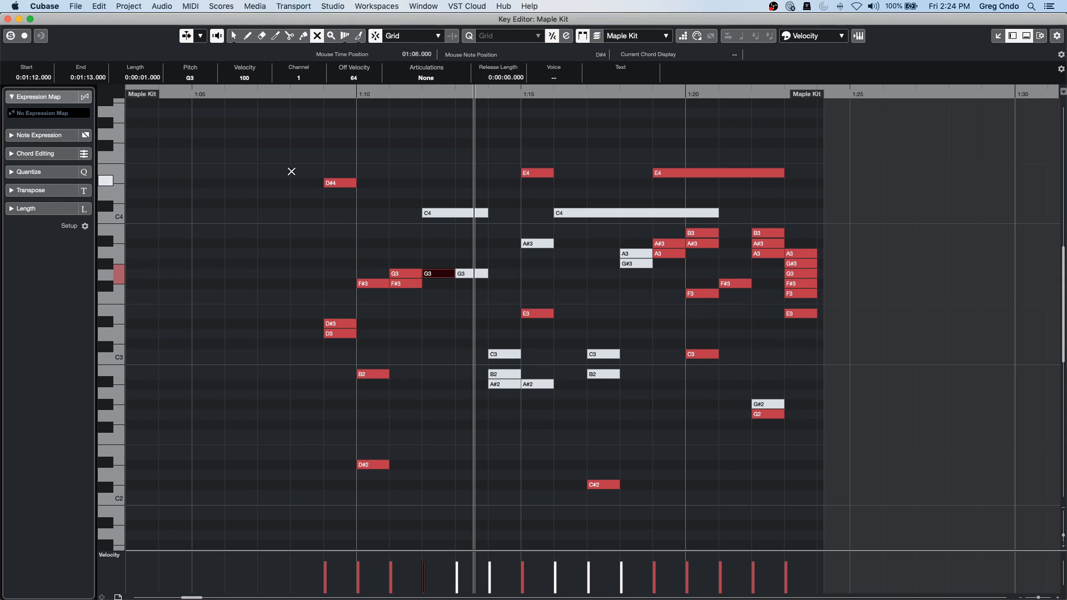
Open the Logical Editor, delete its existing Value 1 action line, and move the window over the notes.
click(128, 6)
mouse_move(159, 5)
mouse_move(116, 4)
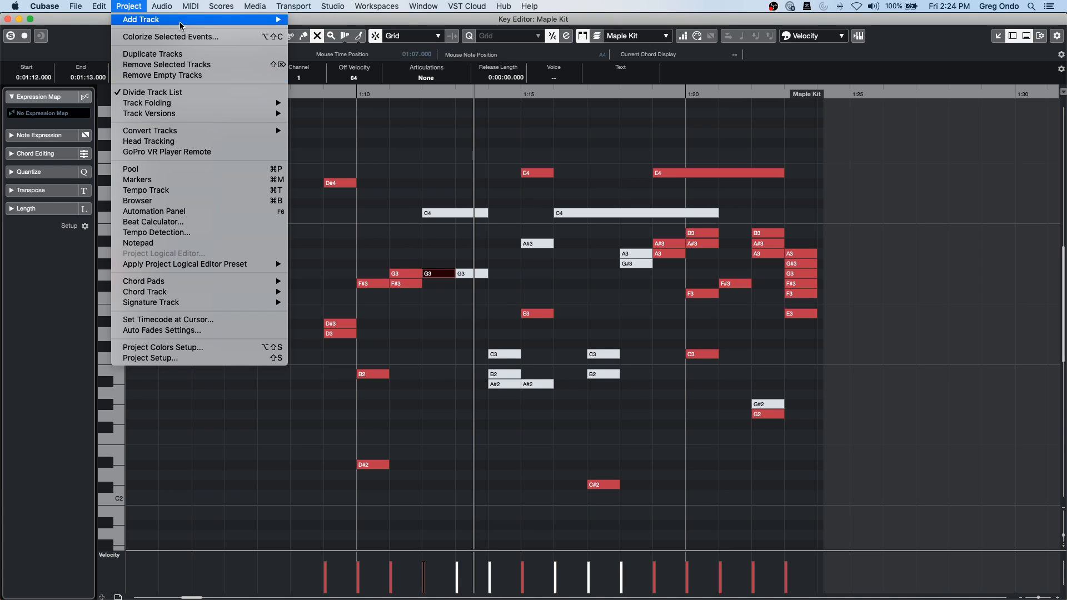
mouse_move(191, 7)
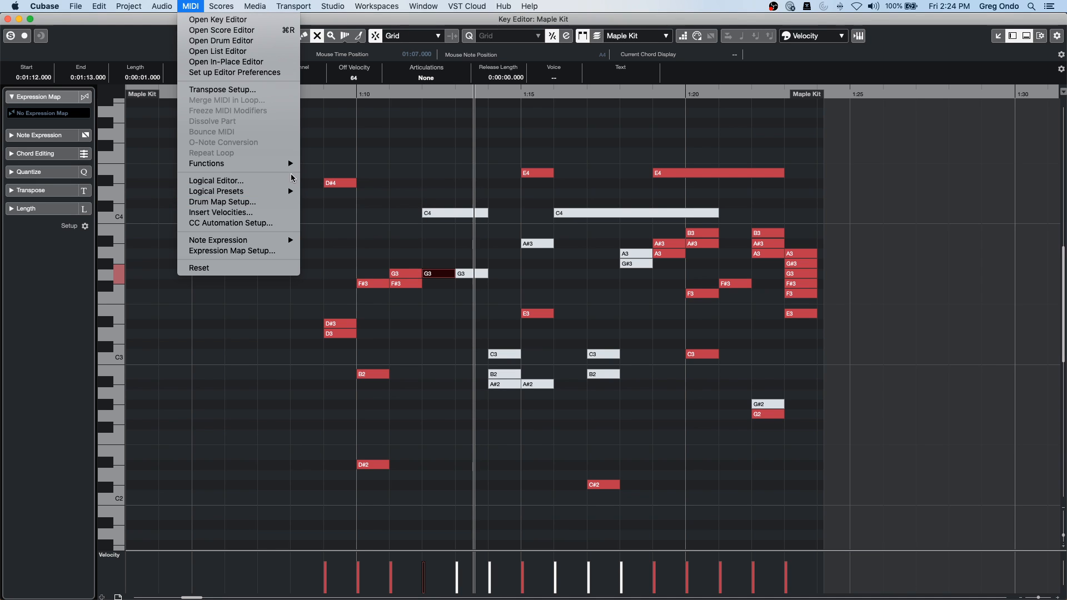
click(289, 181)
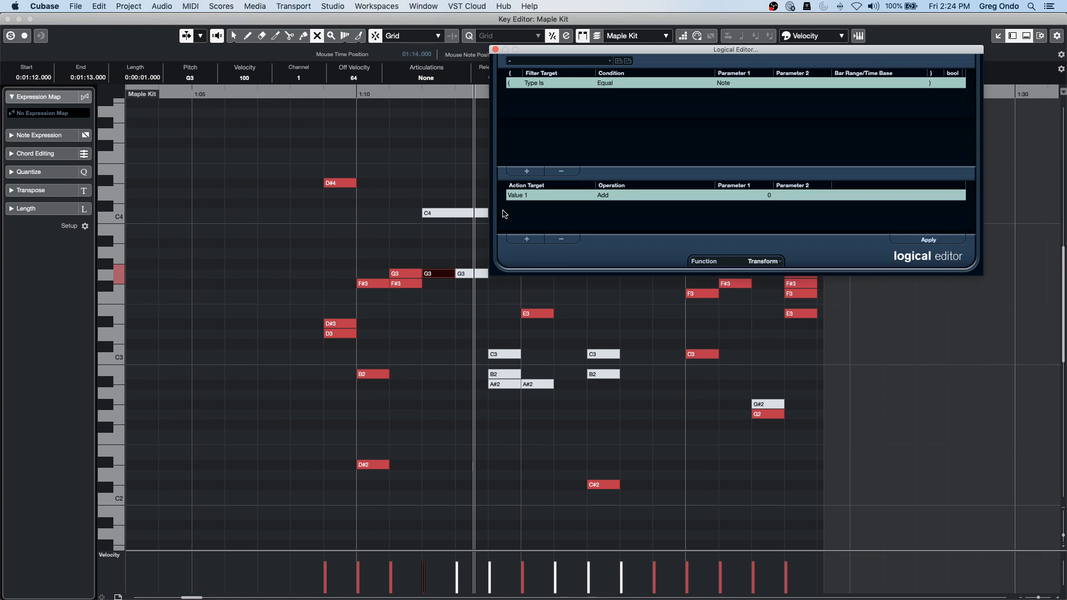
click(555, 240)
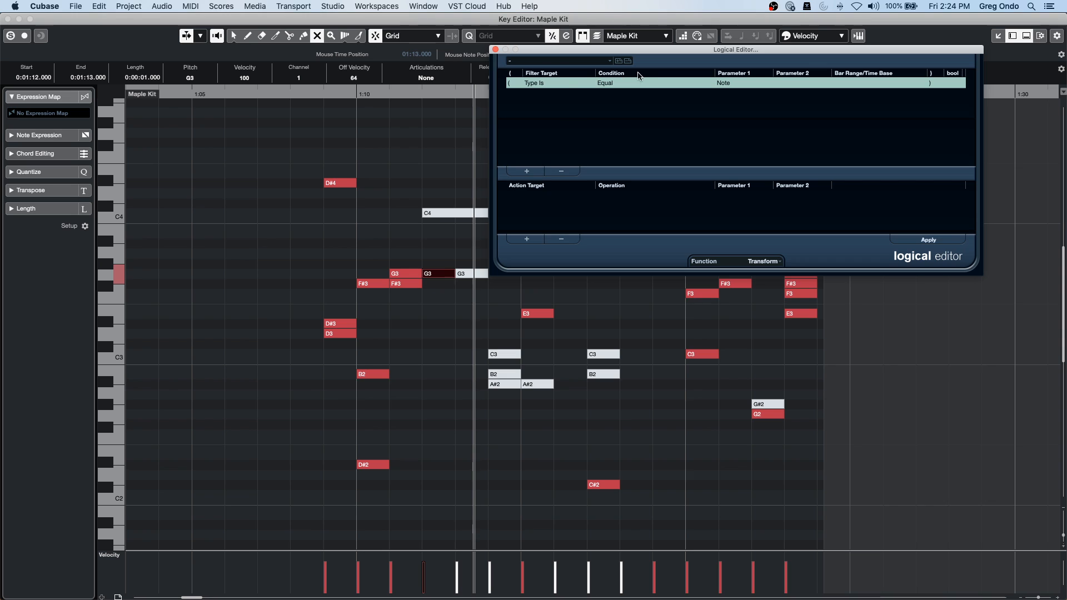
drag(610, 54, 353, 132)
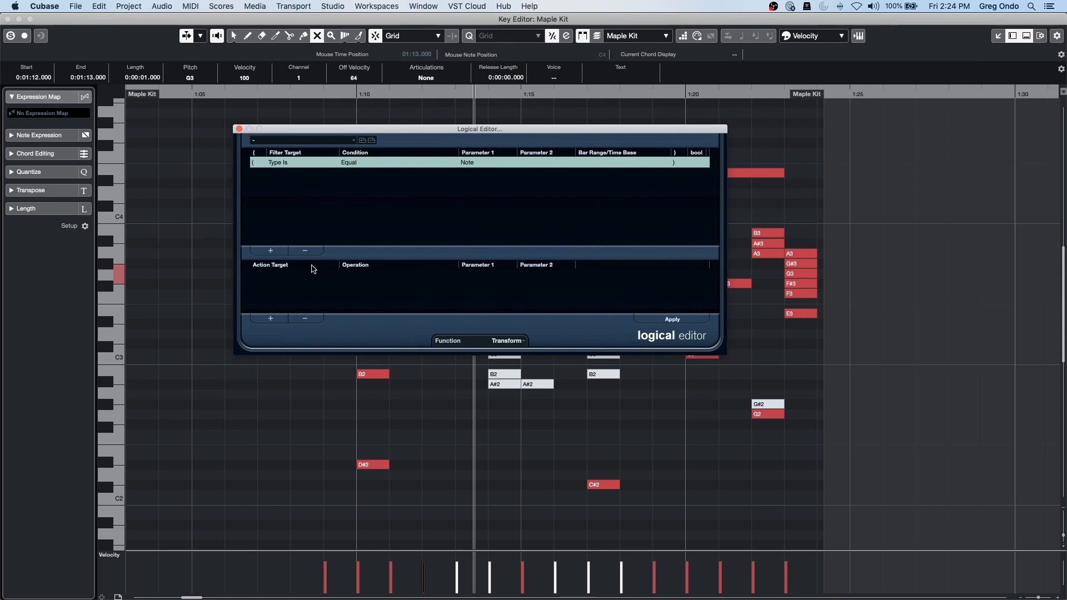
Add a second filter condition line and open the choices for its Filter Target.
click(273, 251)
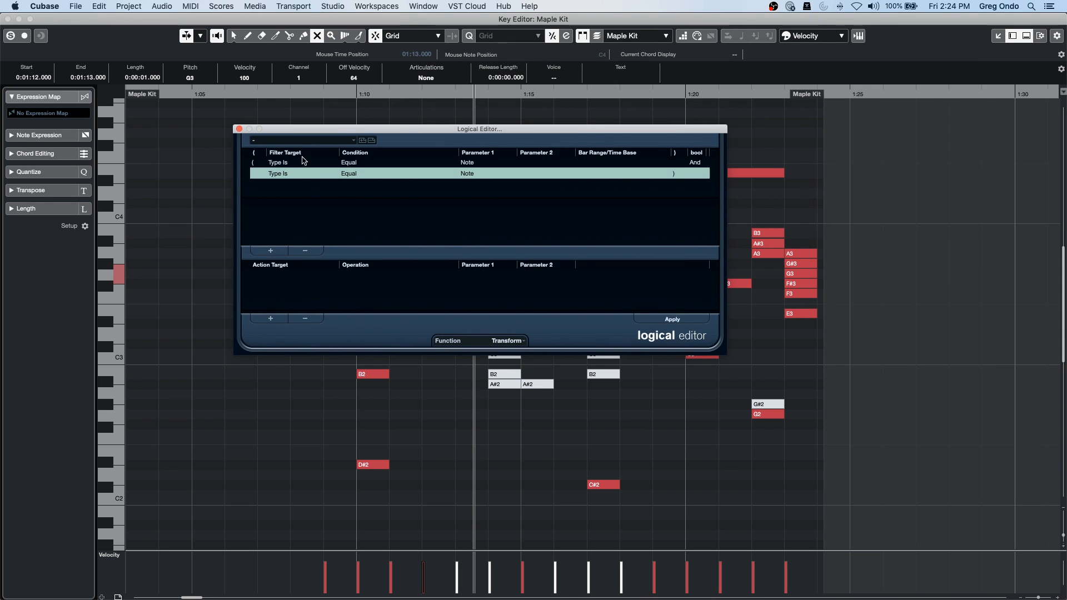
click(288, 174)
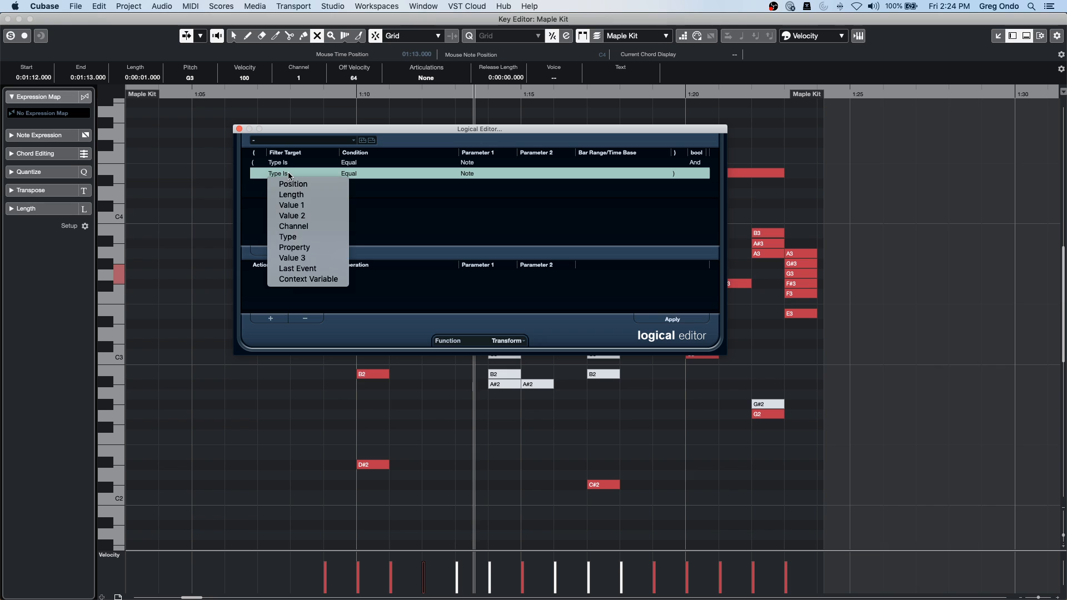
Set the second filter line to target Property with the condition Property is set for muted events.
click(328, 248)
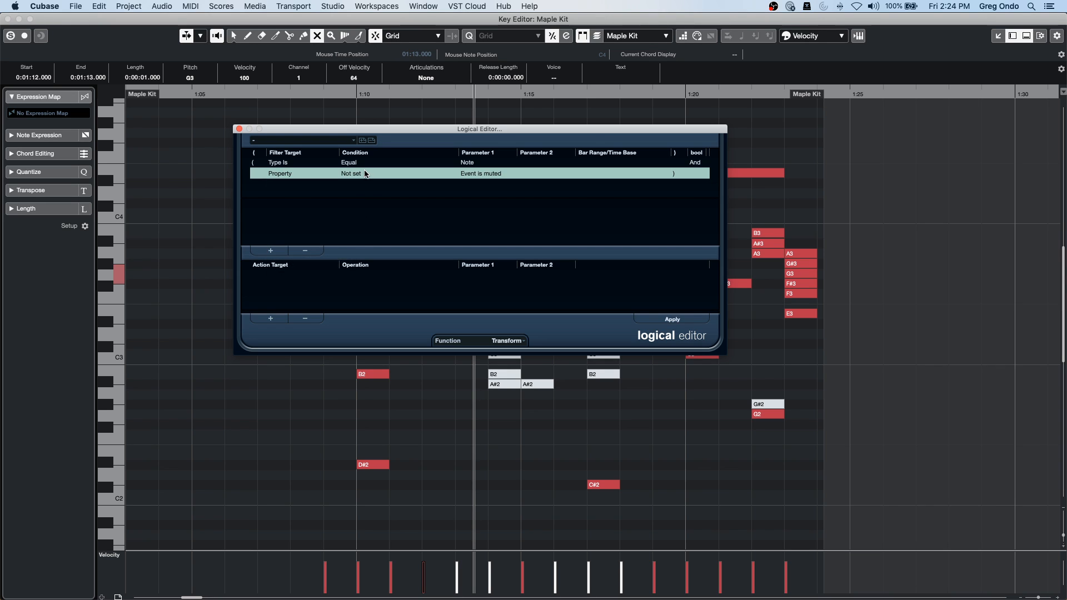
click(365, 173)
click(378, 184)
Add an action line and check which action targets are available for it.
click(271, 317)
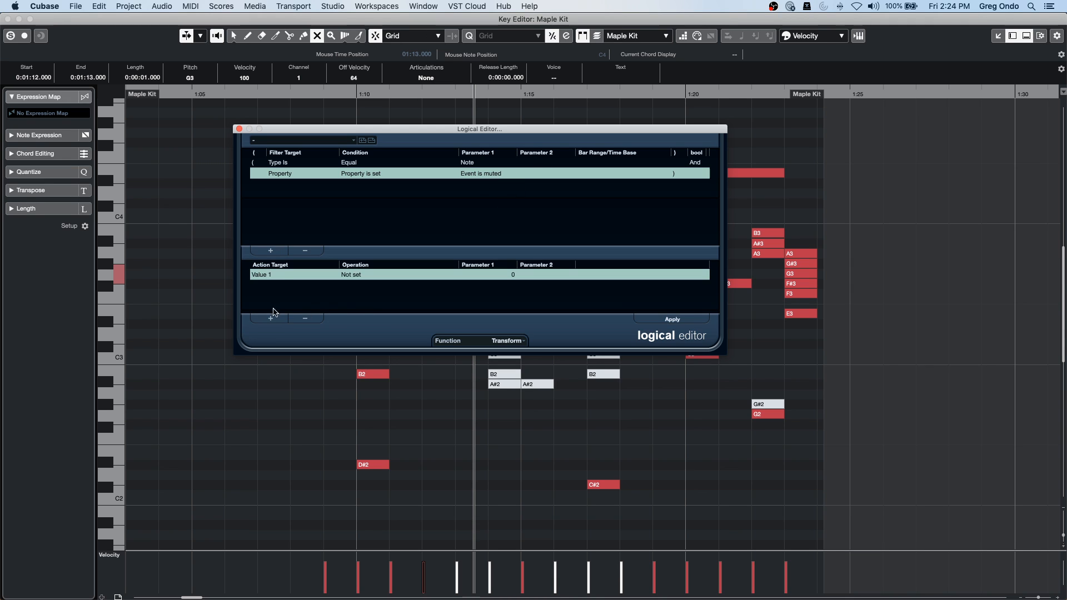
click(281, 274)
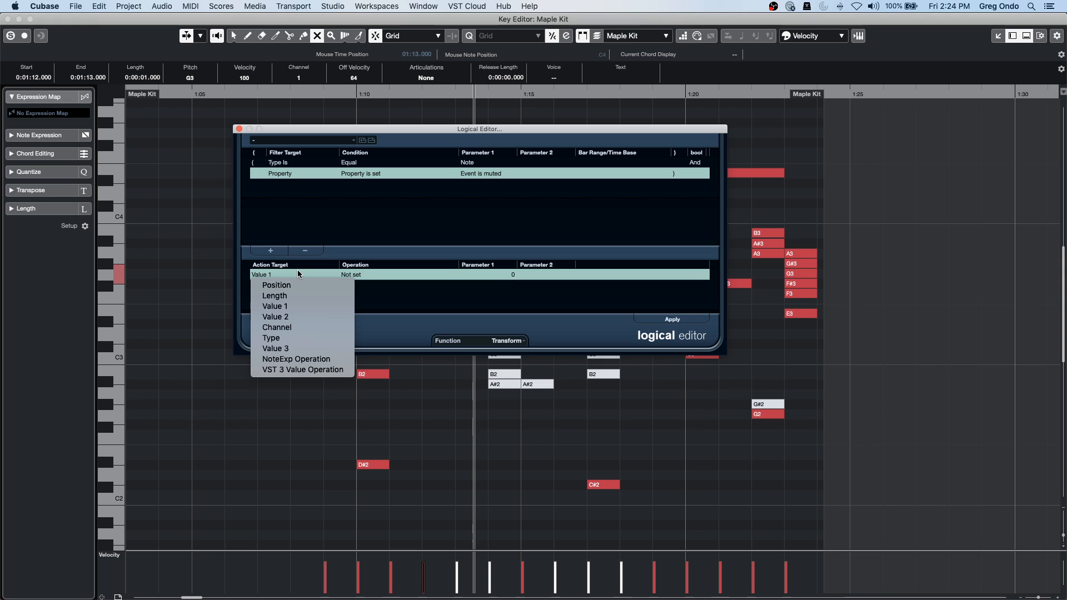
click(423, 292)
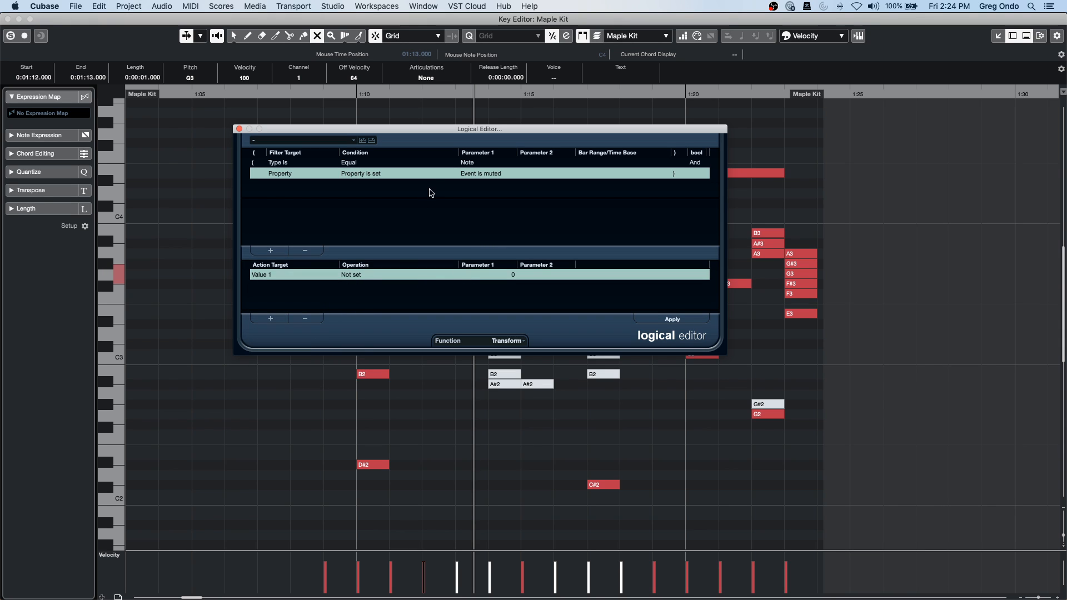
Add a third filter line and check which filter targets are available for it.
click(271, 251)
click(282, 174)
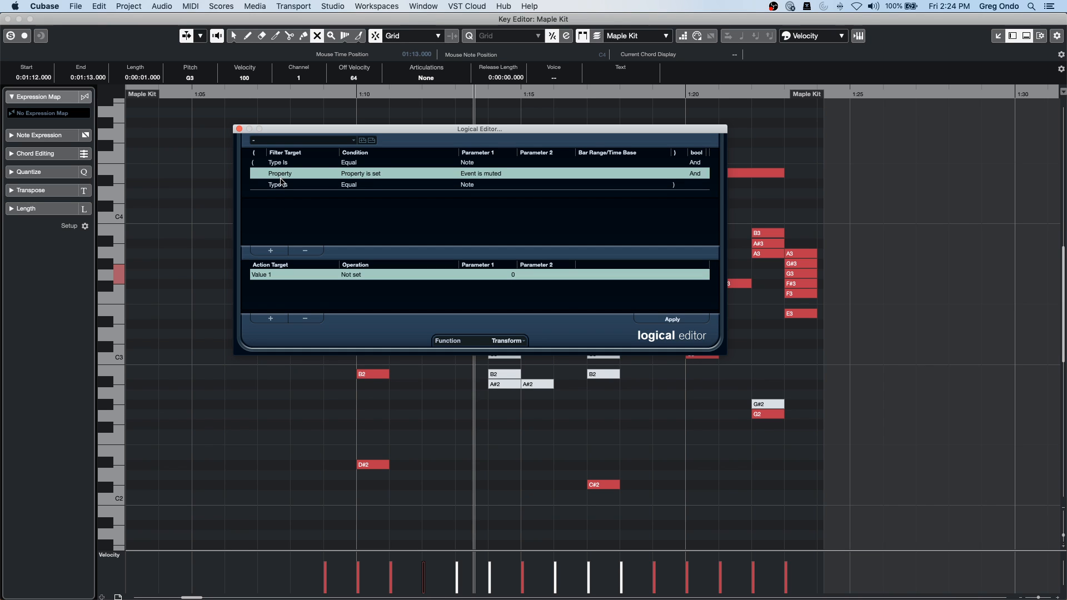
click(282, 183)
click(282, 183)
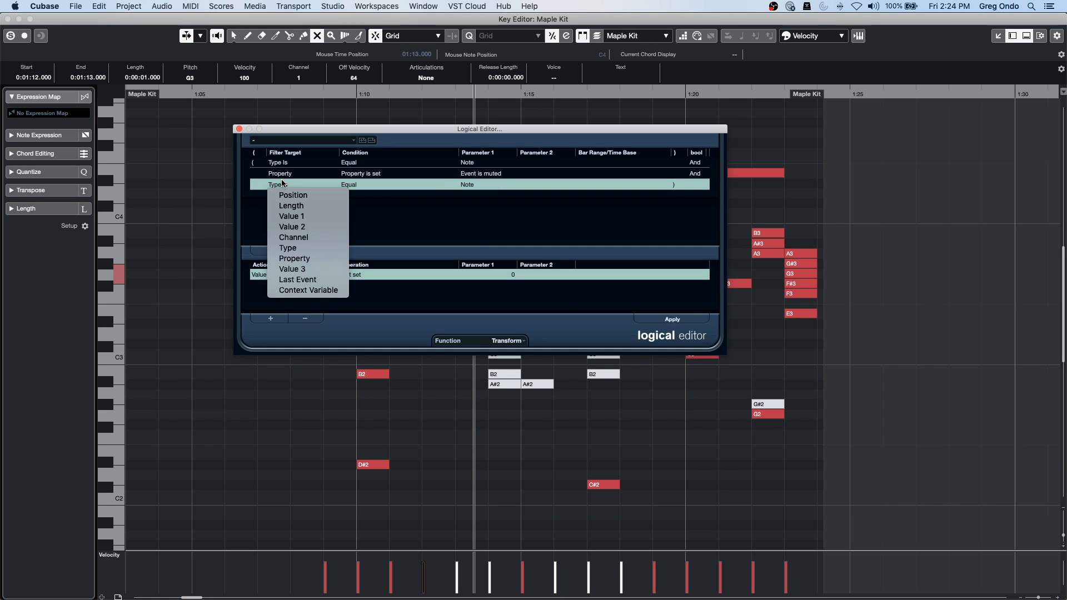
click(387, 205)
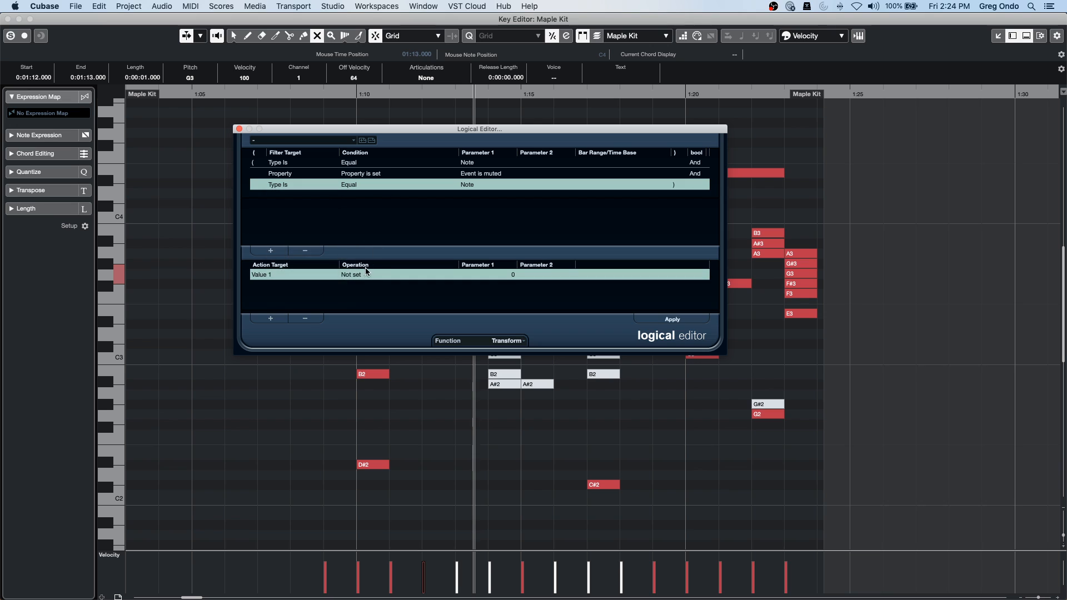
Replace the action line with a new one that sets Type to the fixed value Note.
click(306, 319)
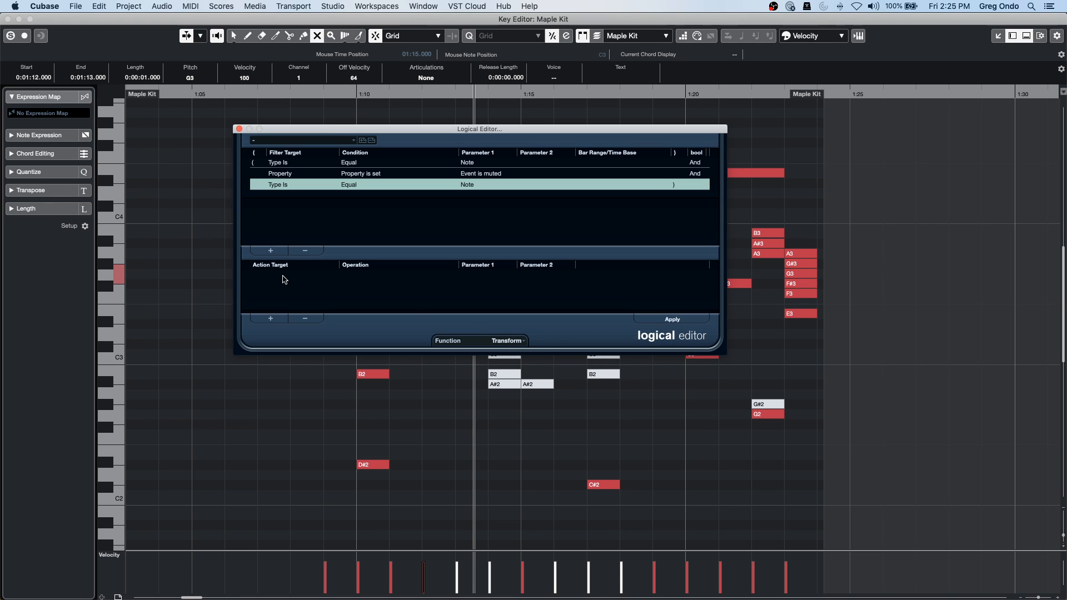
click(271, 319)
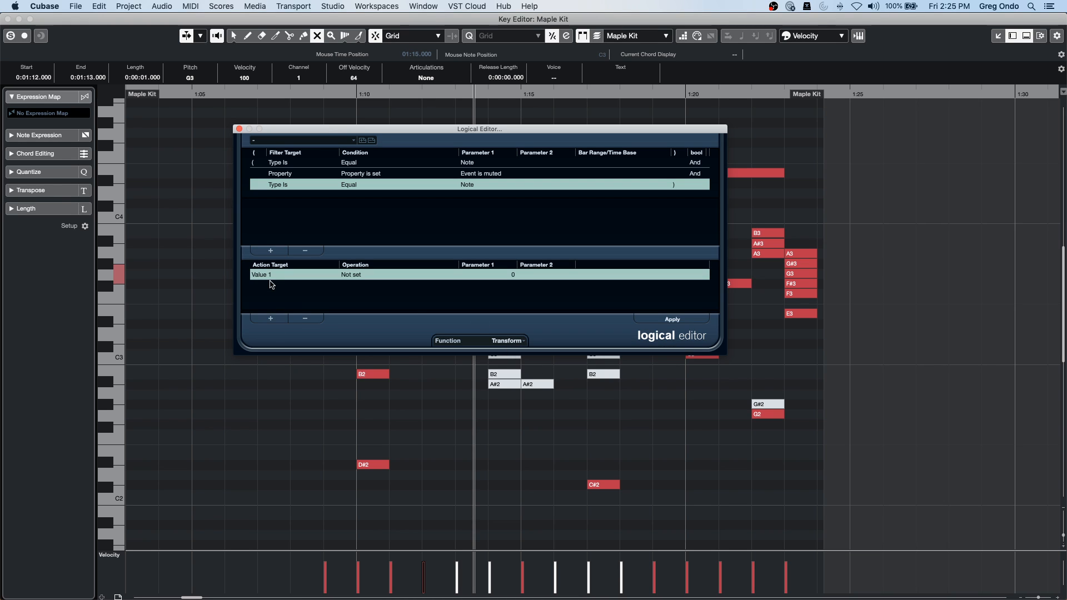
click(273, 275)
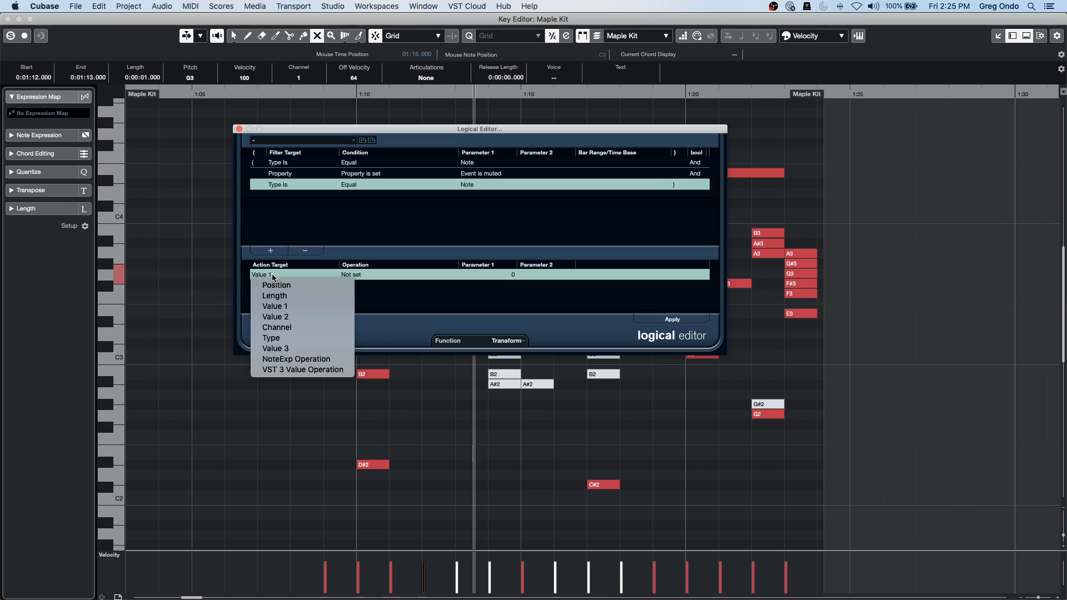
click(334, 338)
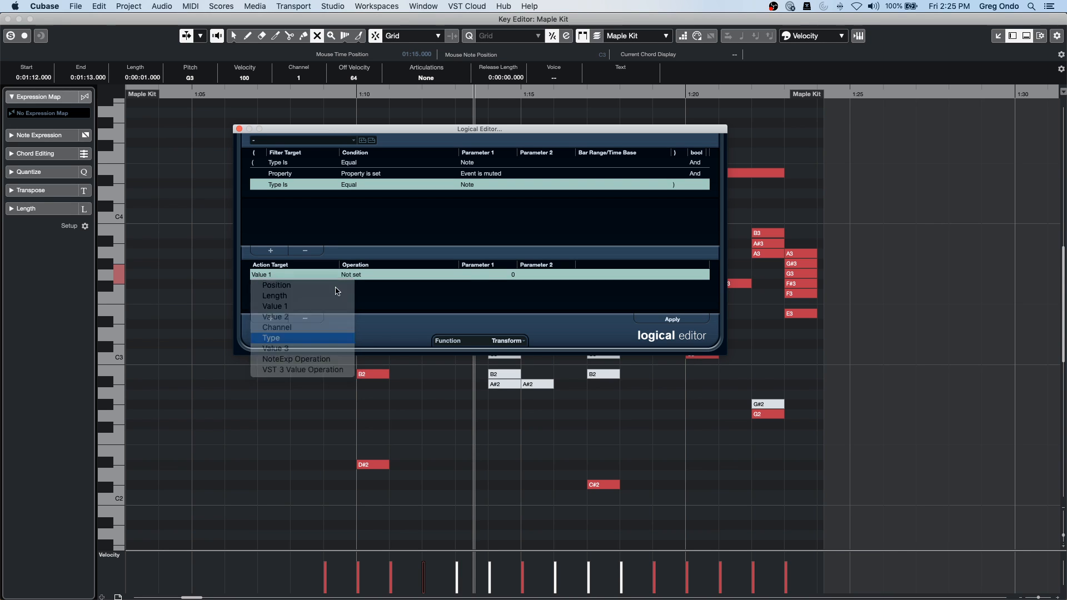
click(338, 272)
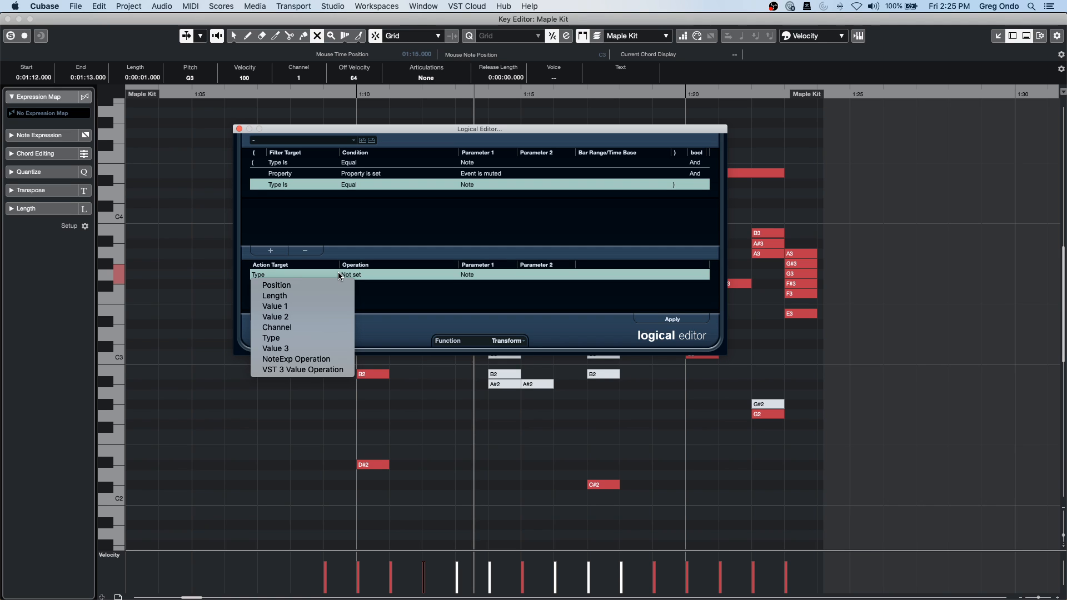
click(372, 276)
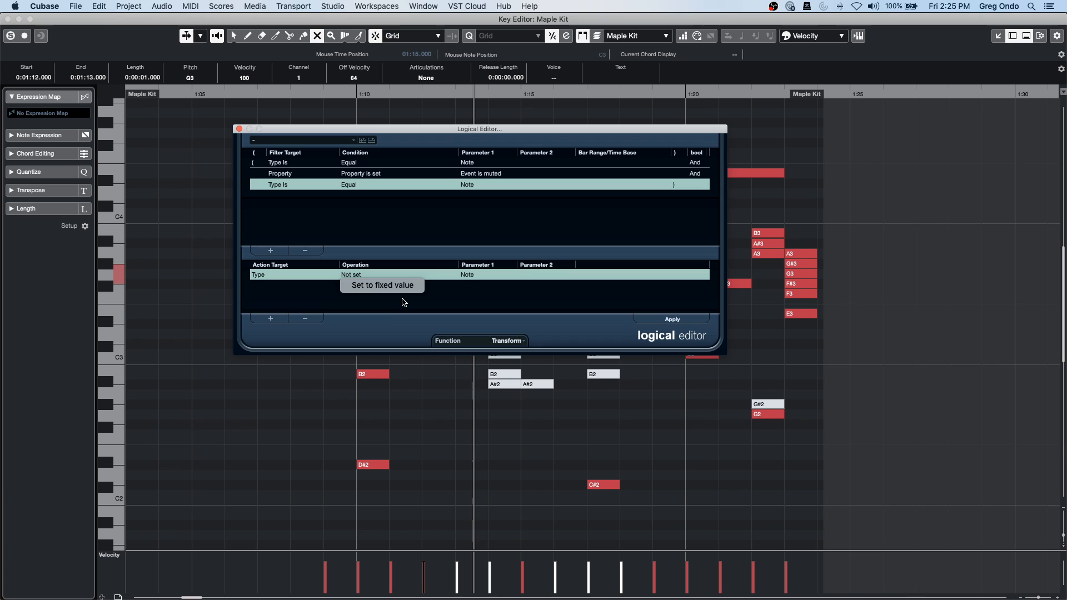
click(387, 285)
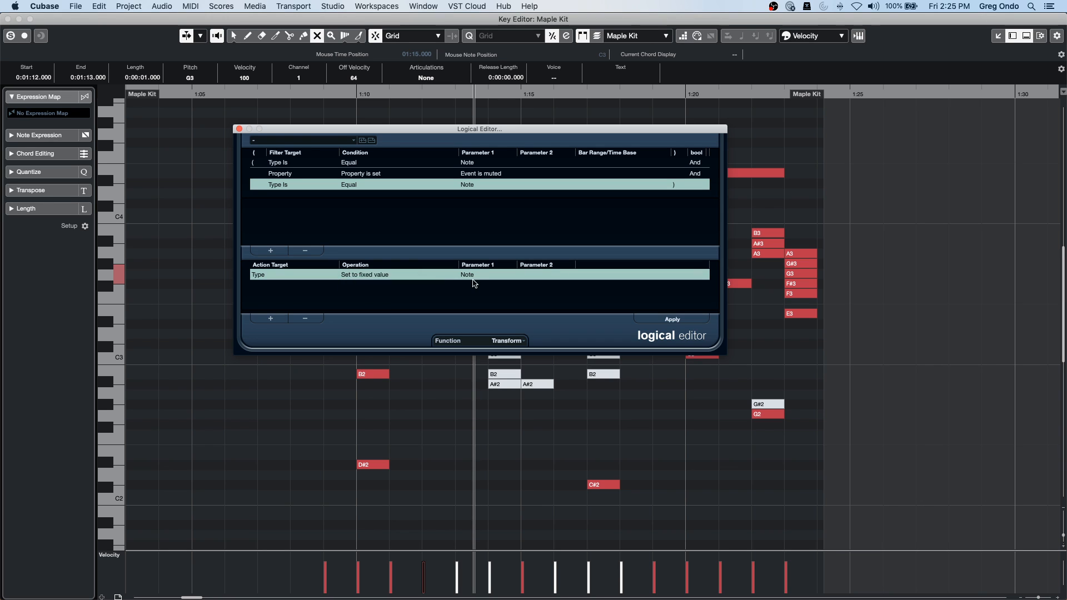
Examine the parameter, operation and target choices offered for the Type action.
click(475, 273)
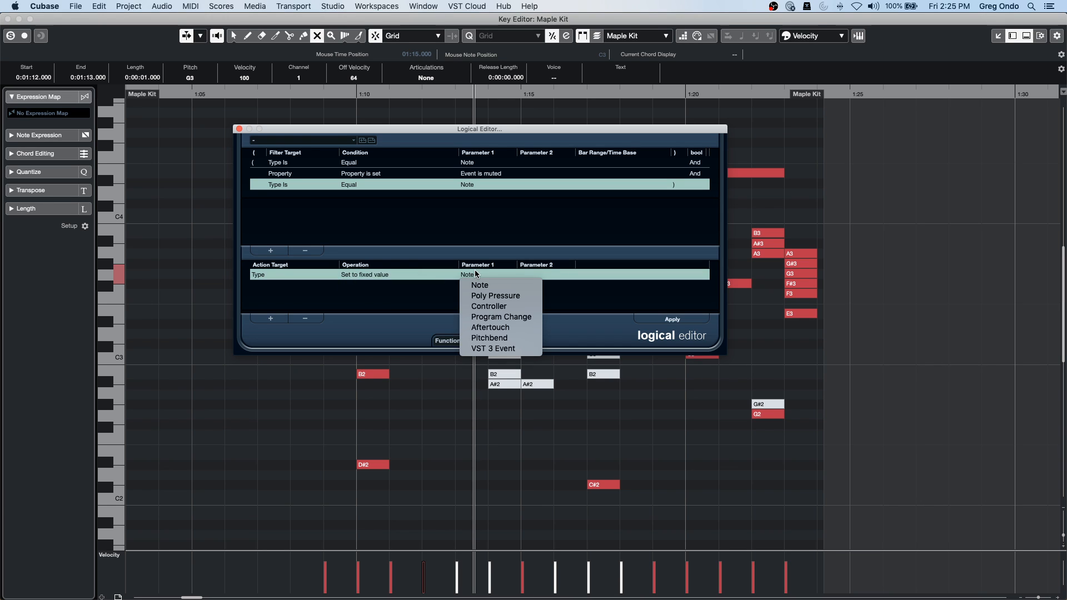
click(387, 279)
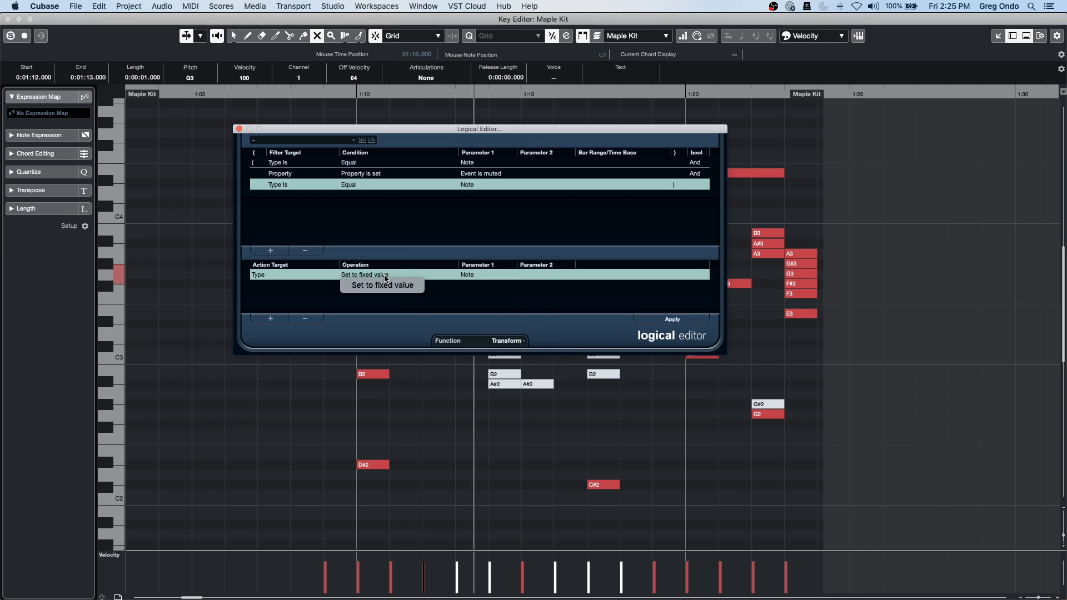
click(261, 274)
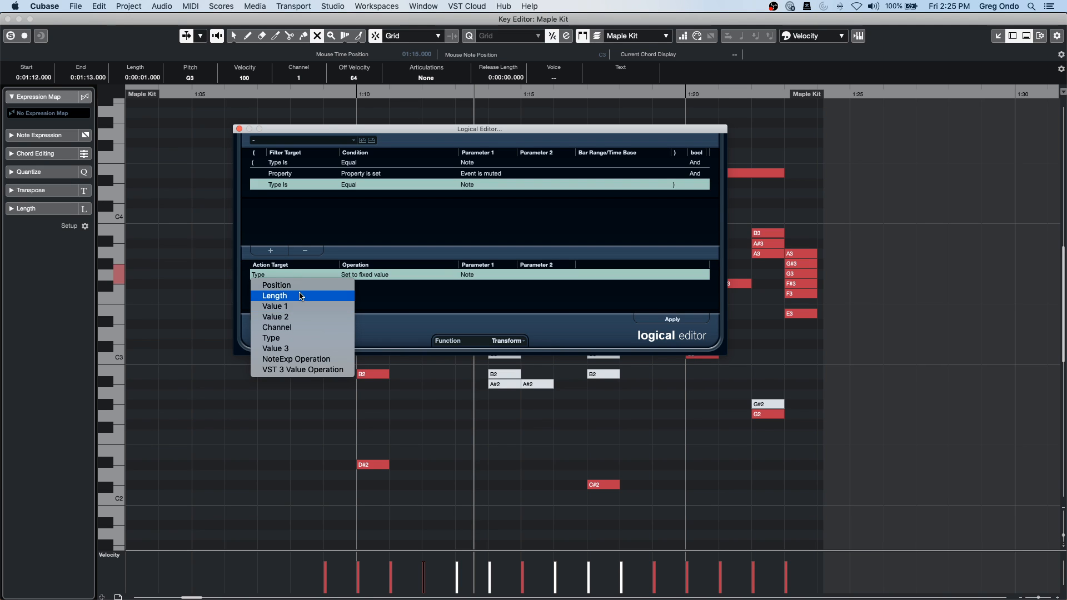
click(327, 196)
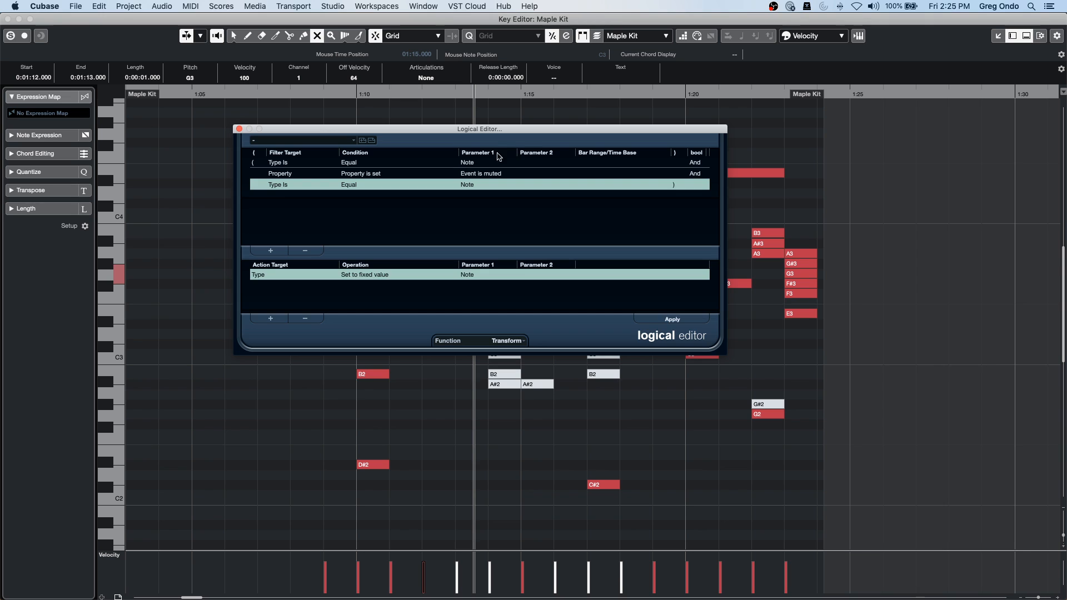
Browse the Logical Editor presets, including the Note Expression group, without loading one.
click(320, 142)
mouse_move(324, 142)
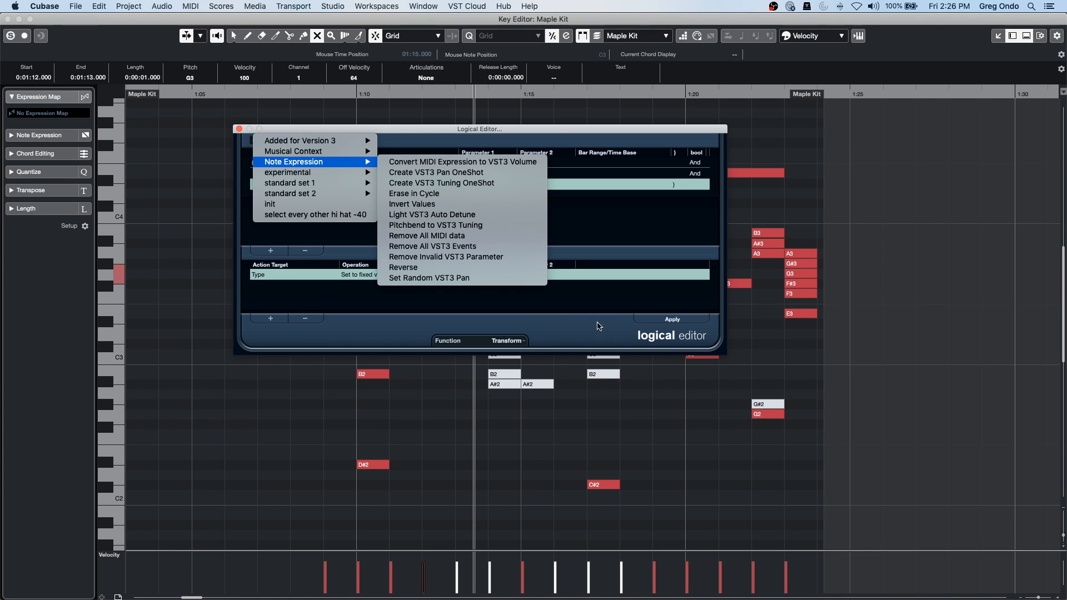
click(630, 292)
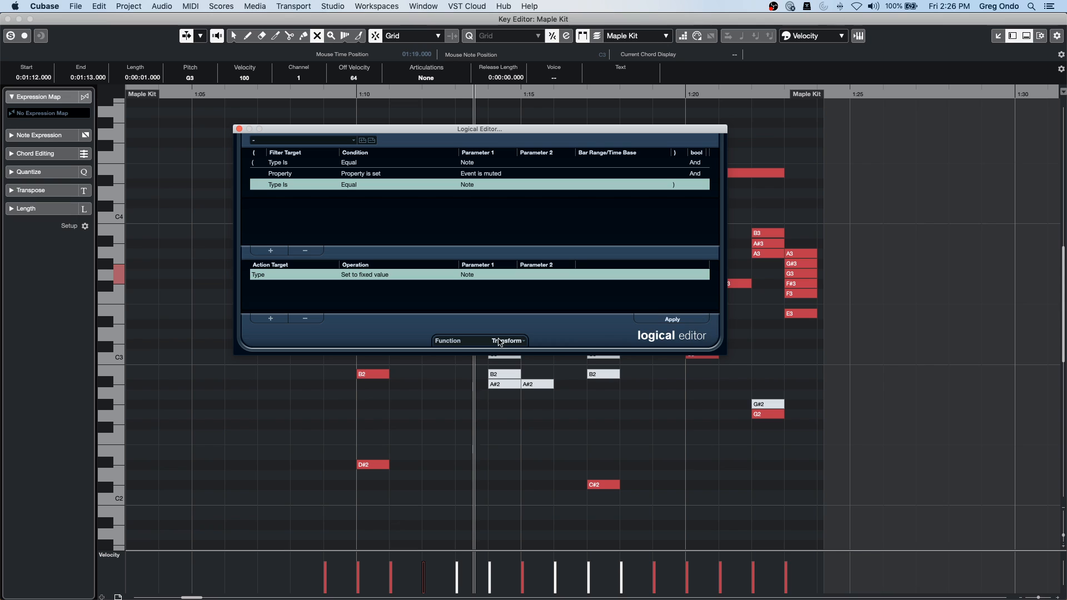
Change the action line's target to Value 1 and its operation to Mirror.
click(273, 276)
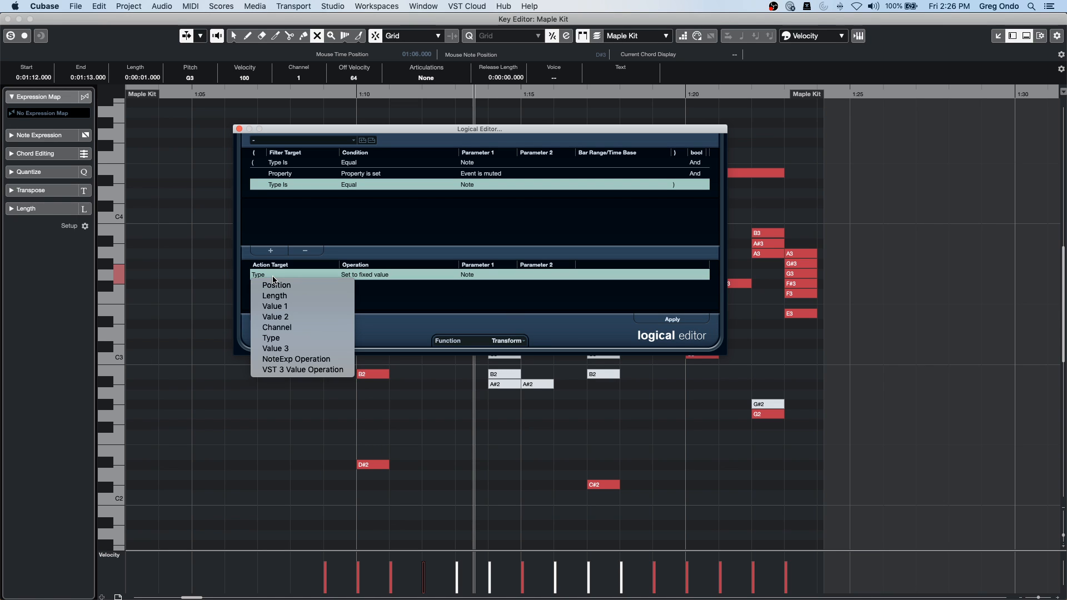
click(301, 306)
click(363, 275)
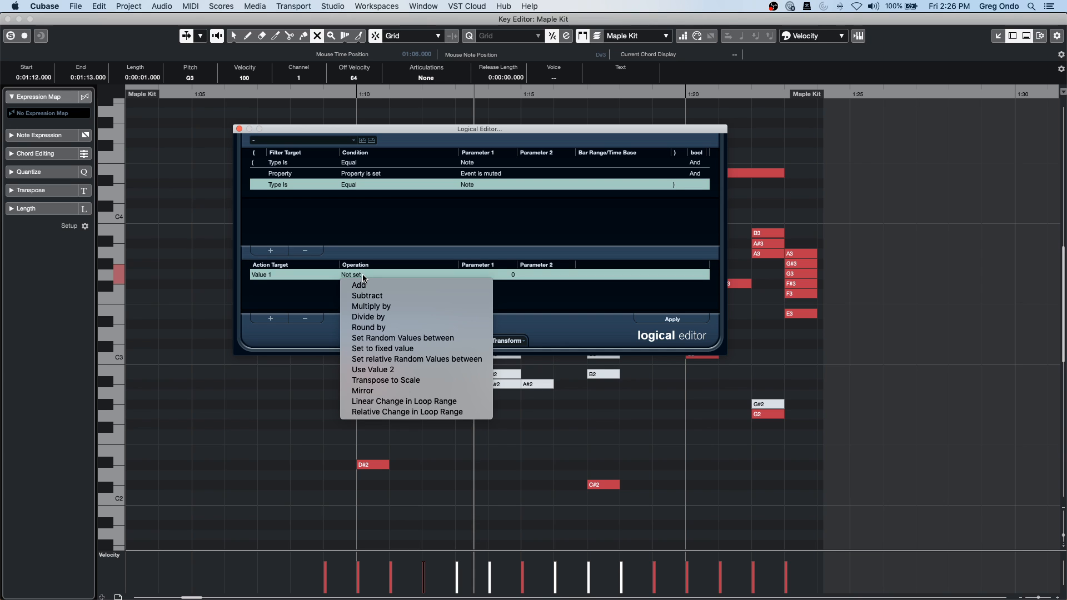
click(405, 393)
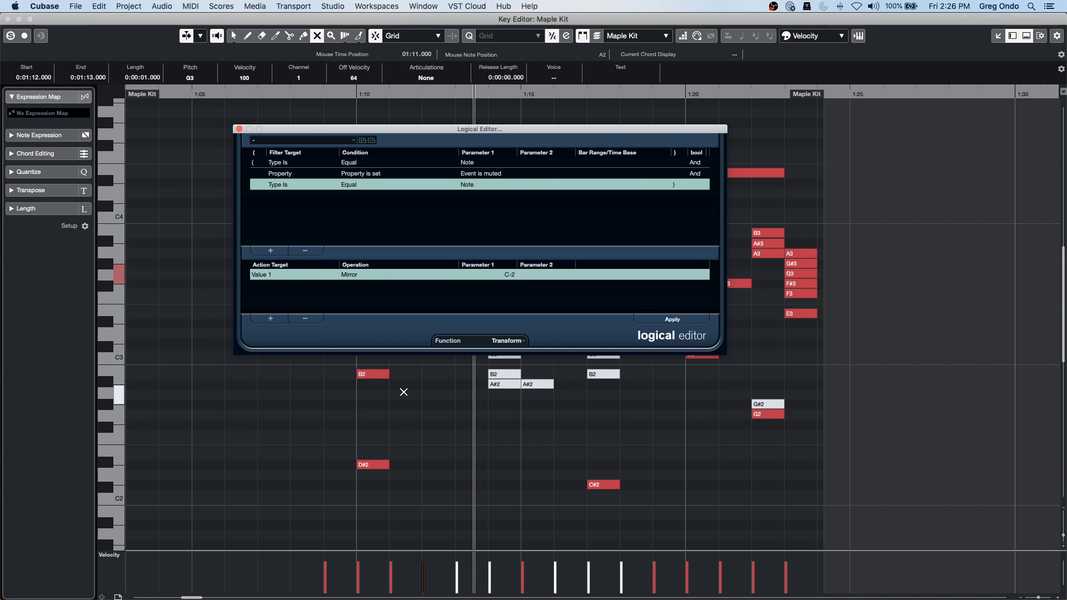
Review the target and operation choices of the Value 1 action line and delete the line.
click(286, 276)
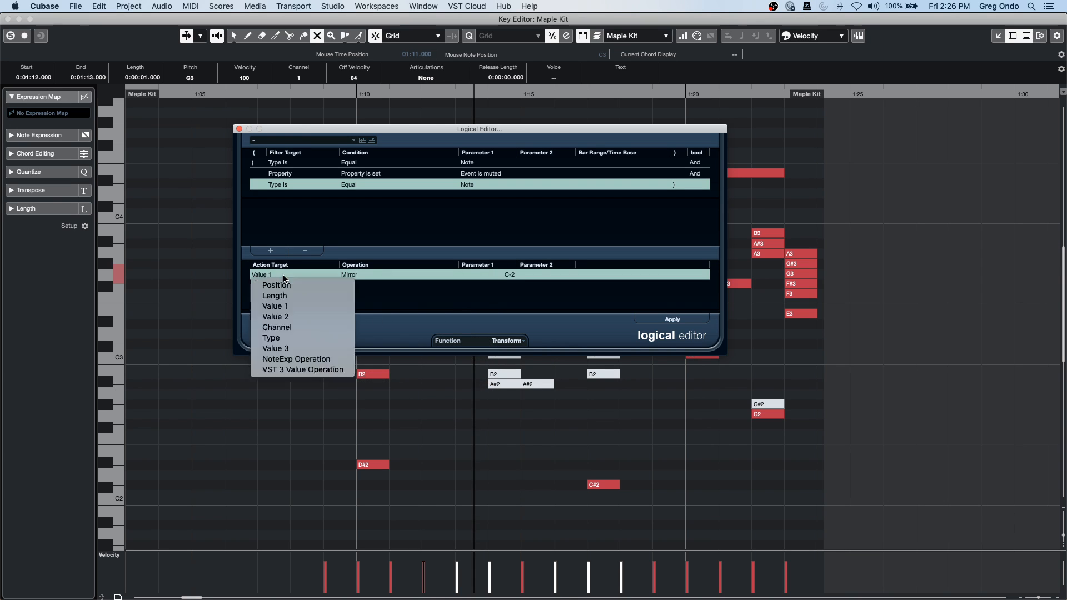
click(510, 321)
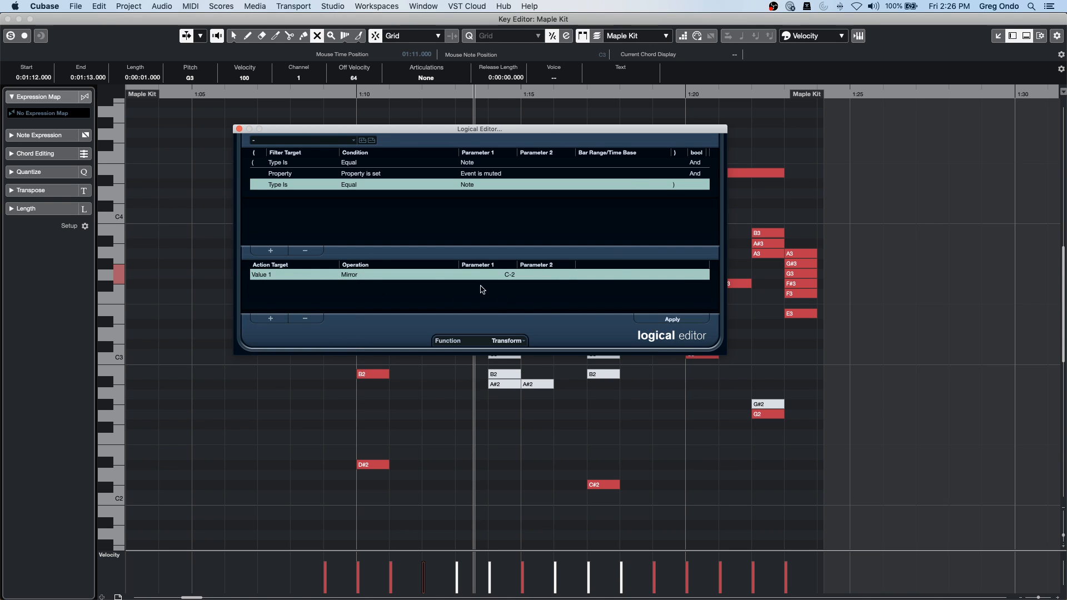
click(352, 276)
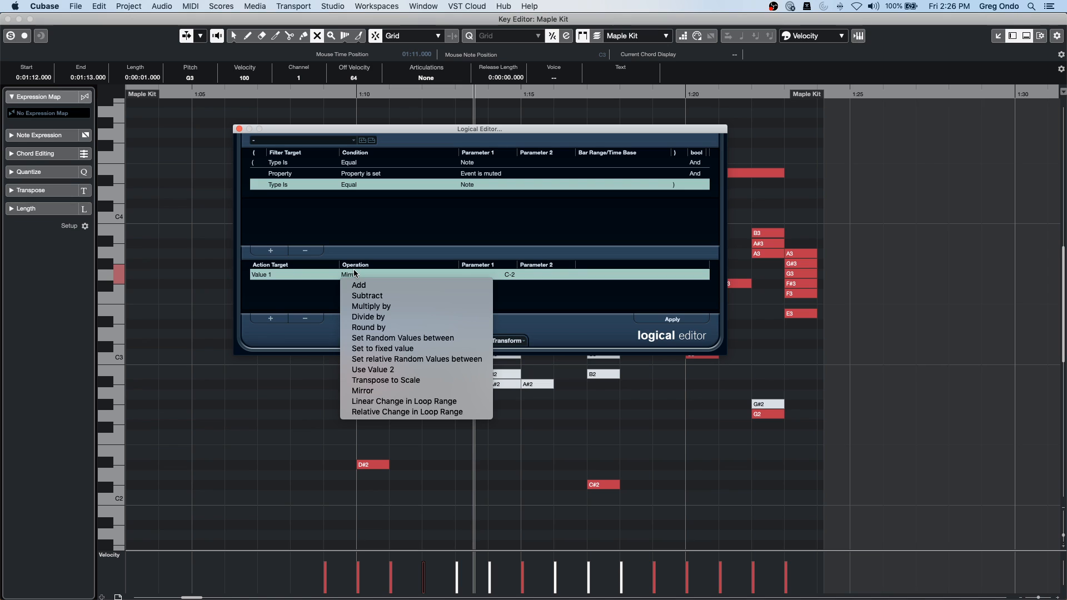
click(669, 332)
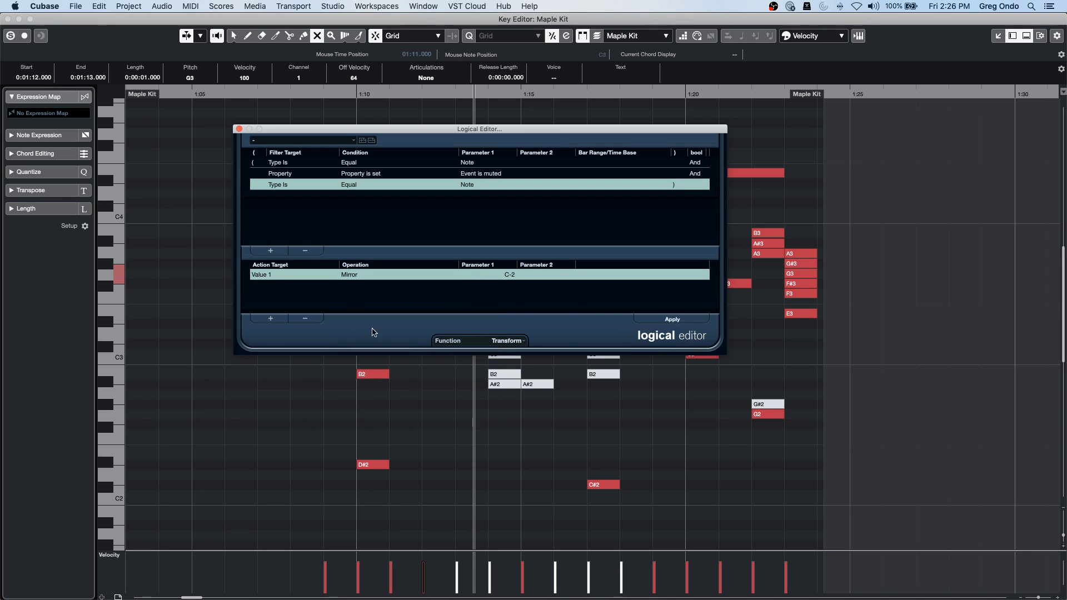
click(305, 318)
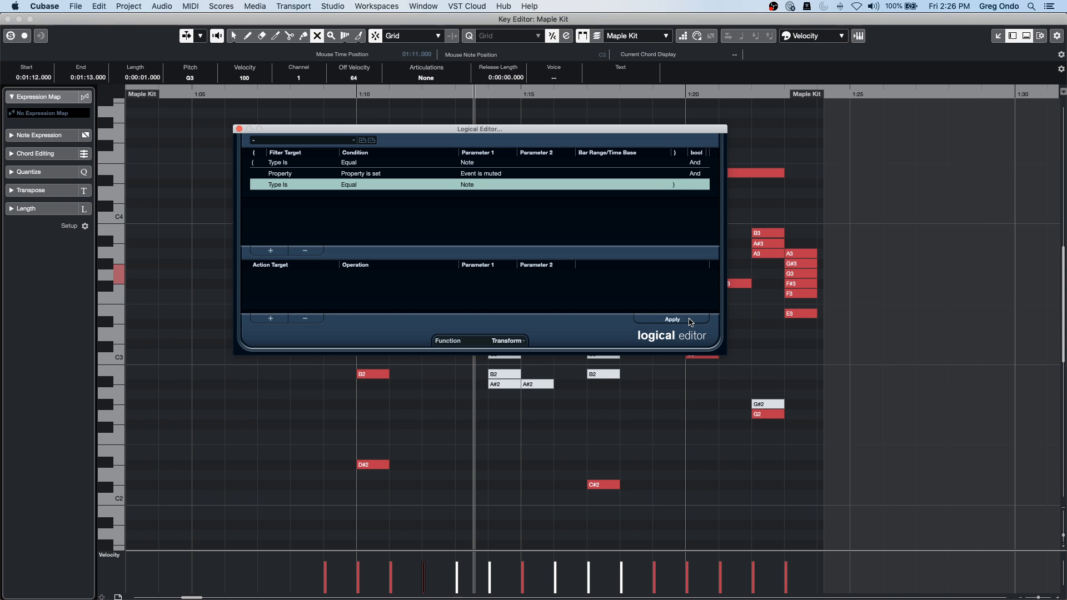
Move the Logical Editor window aside, delete the third filter line and apply the muted-note filter.
drag(491, 128, 800, 165)
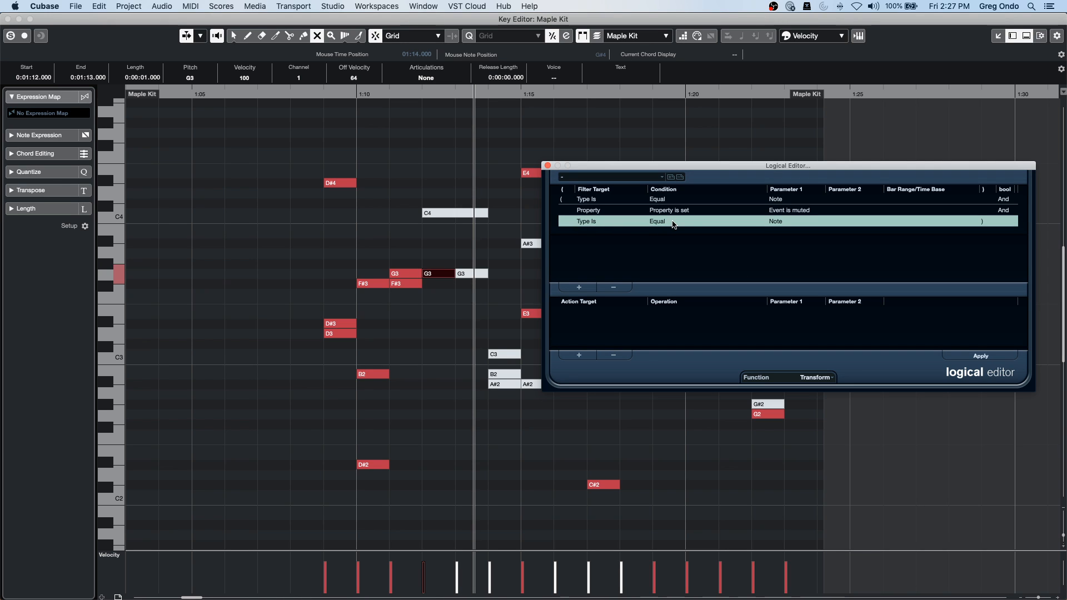
click(772, 221)
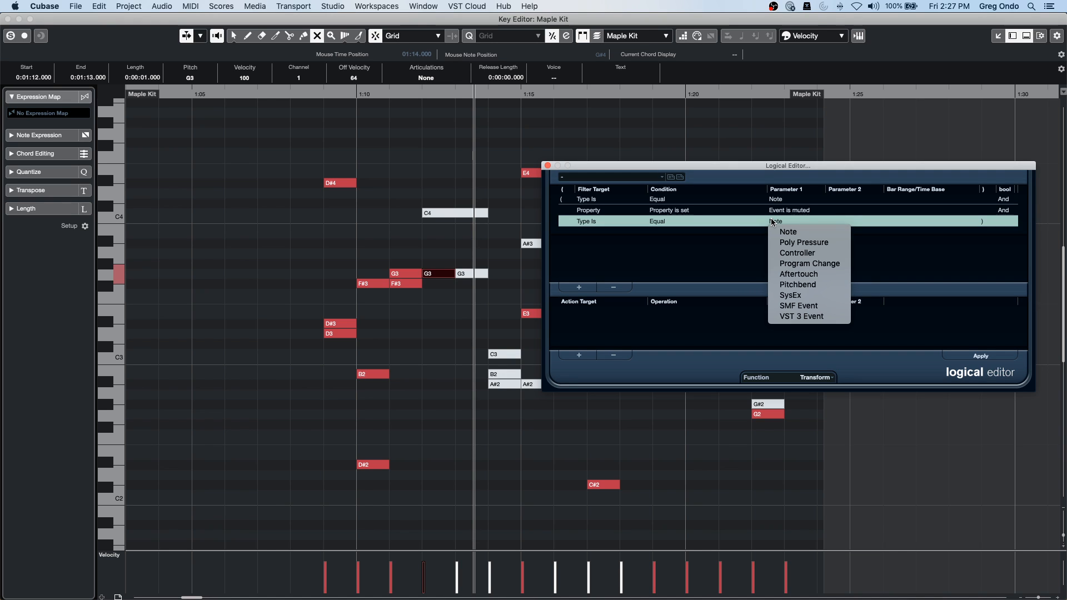
click(749, 251)
click(789, 220)
click(614, 287)
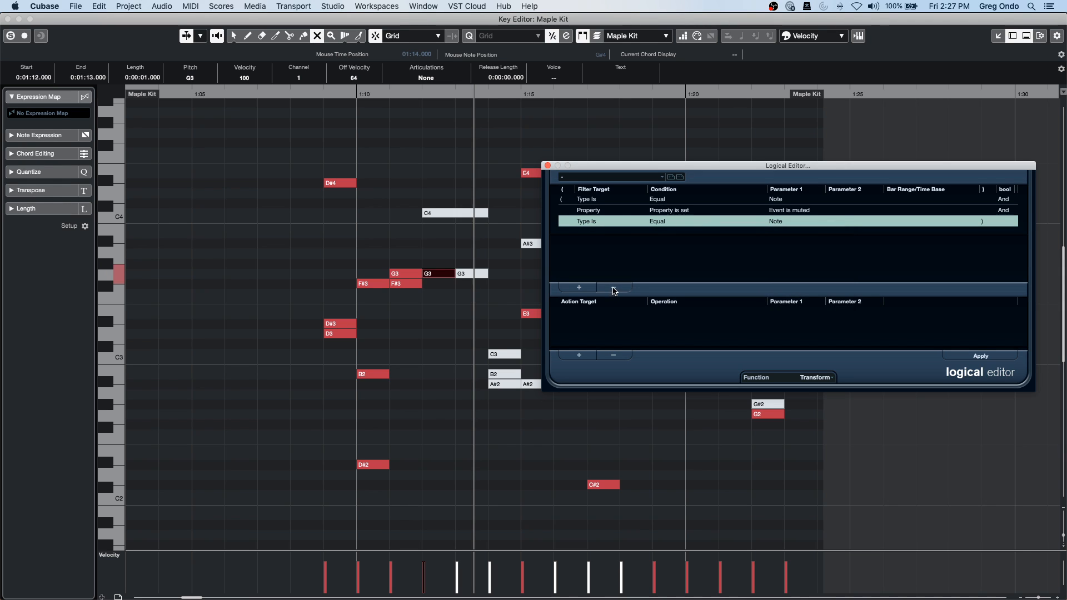
click(614, 288)
click(982, 356)
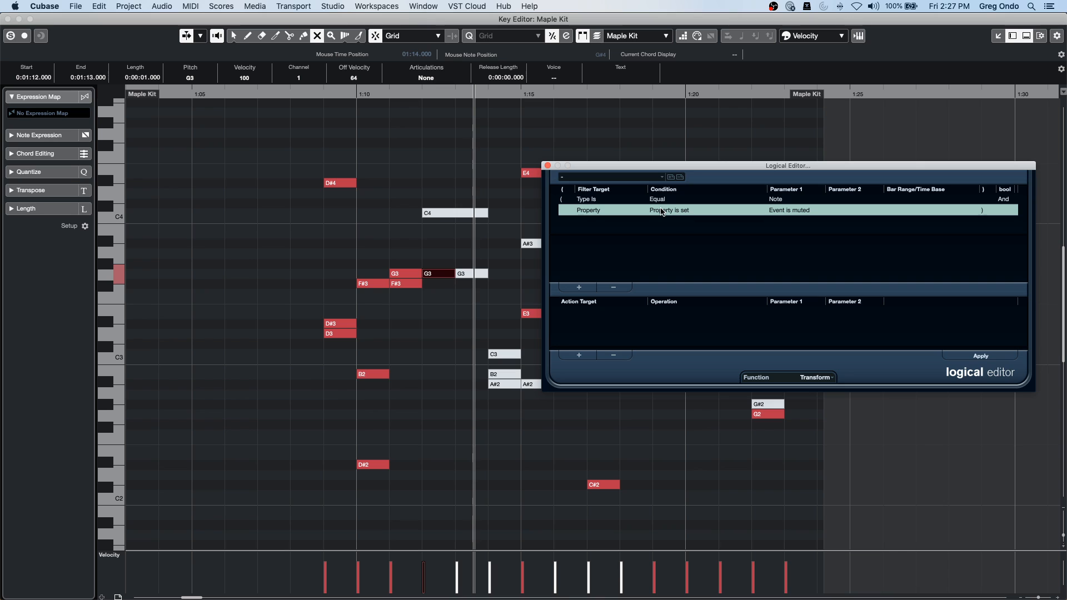
Examine the condition and parameter choices available for the muted-event property filter.
click(685, 210)
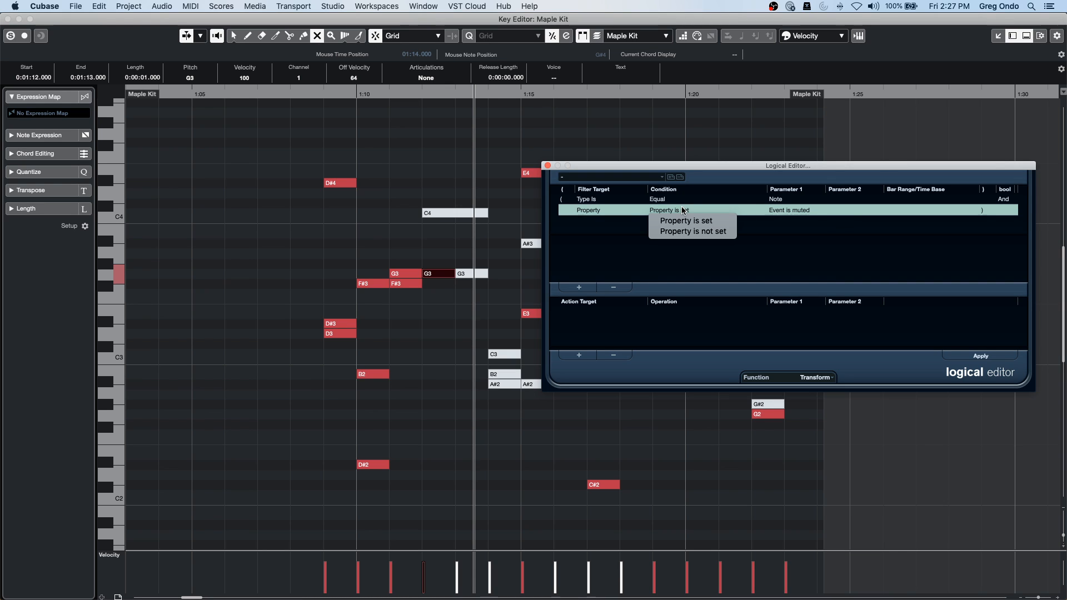
click(806, 212)
click(804, 211)
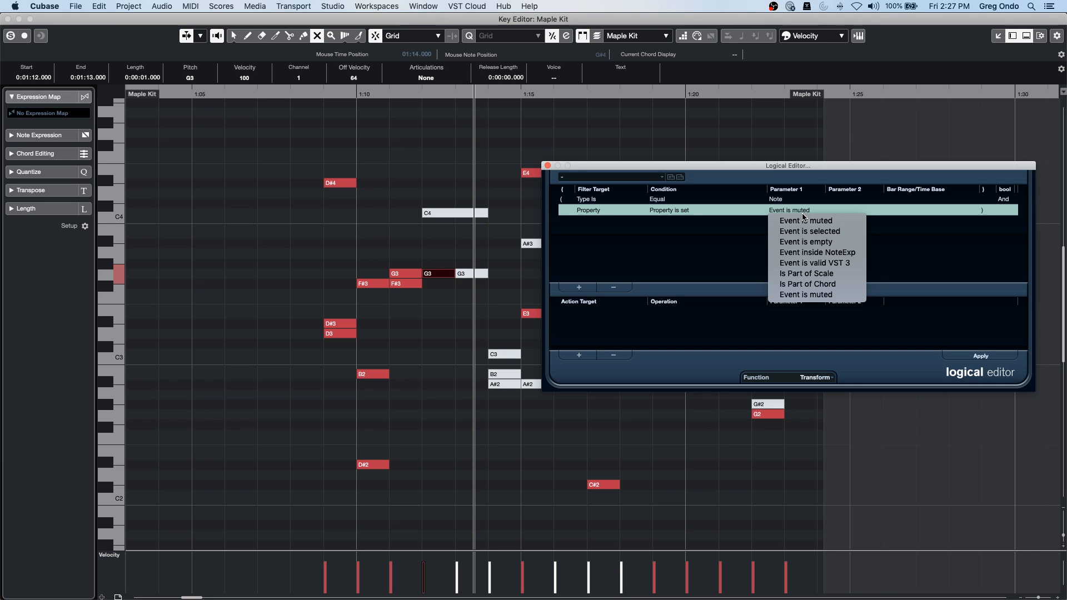
click(762, 221)
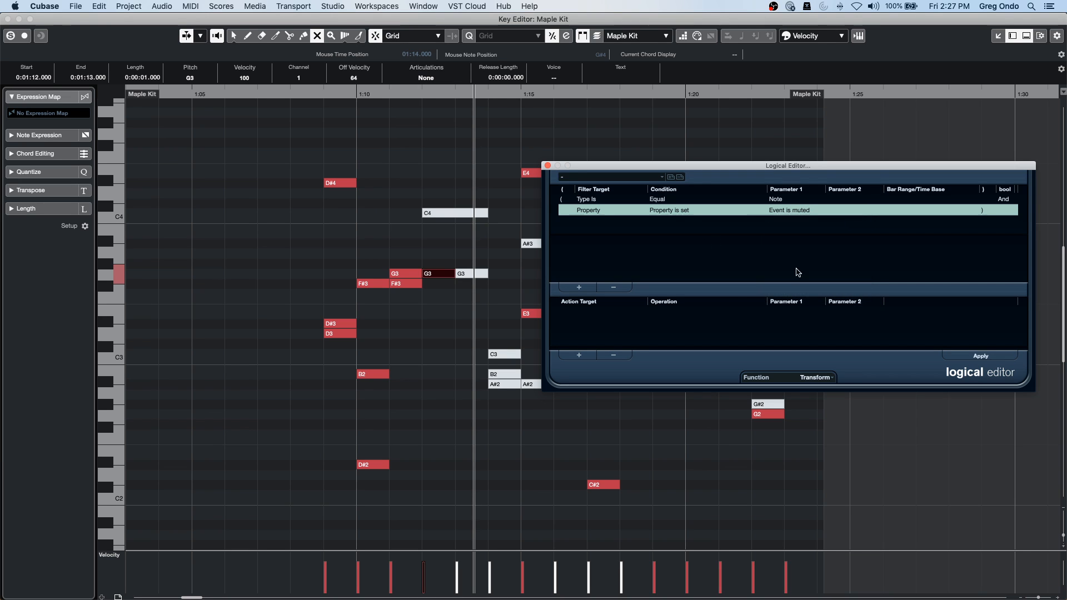
Set the Logical Editor's function to Select and apply it to the muted notes.
click(806, 378)
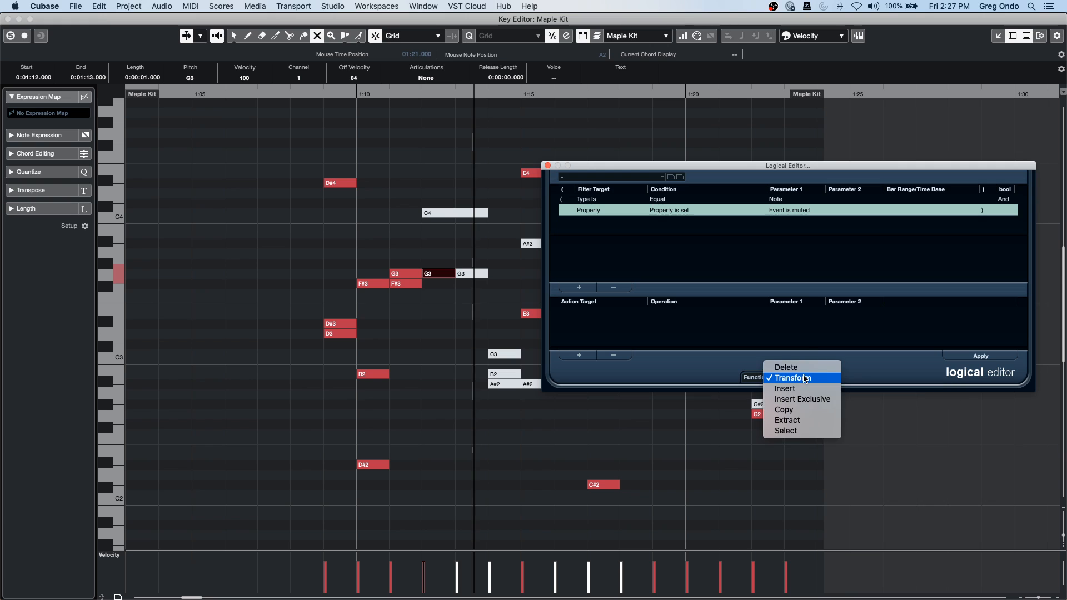
click(804, 430)
click(974, 355)
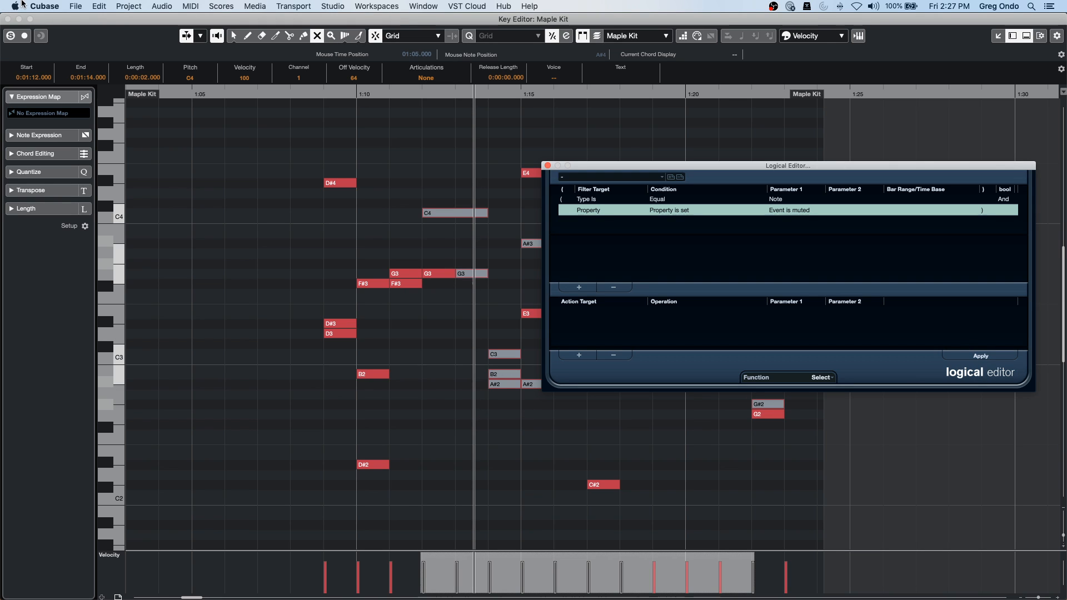
Invert the note selection in the Maple Kit part.
click(108, 6)
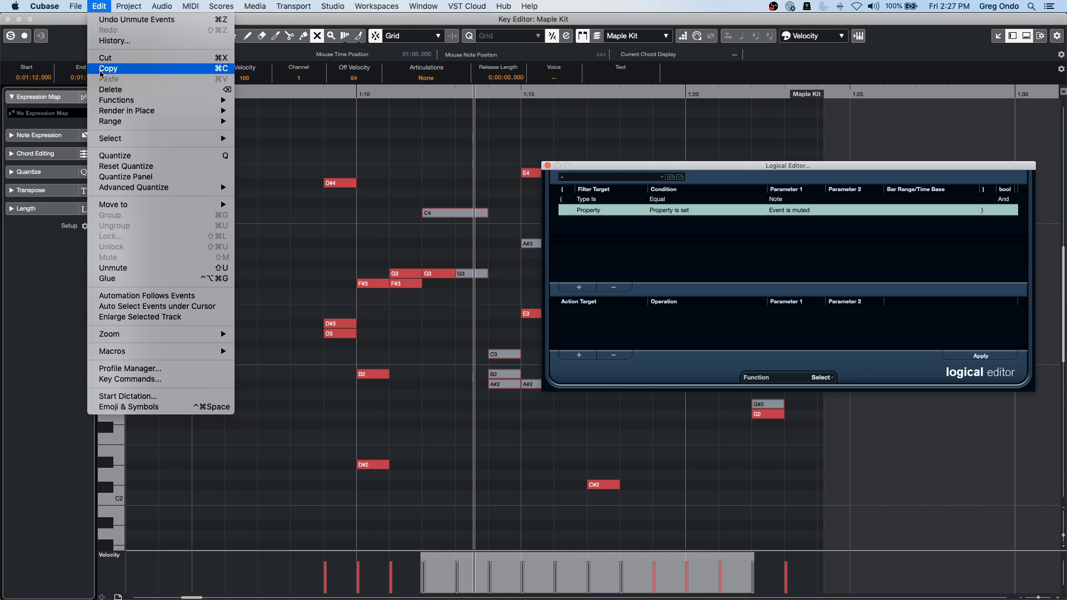
mouse_move(147, 143)
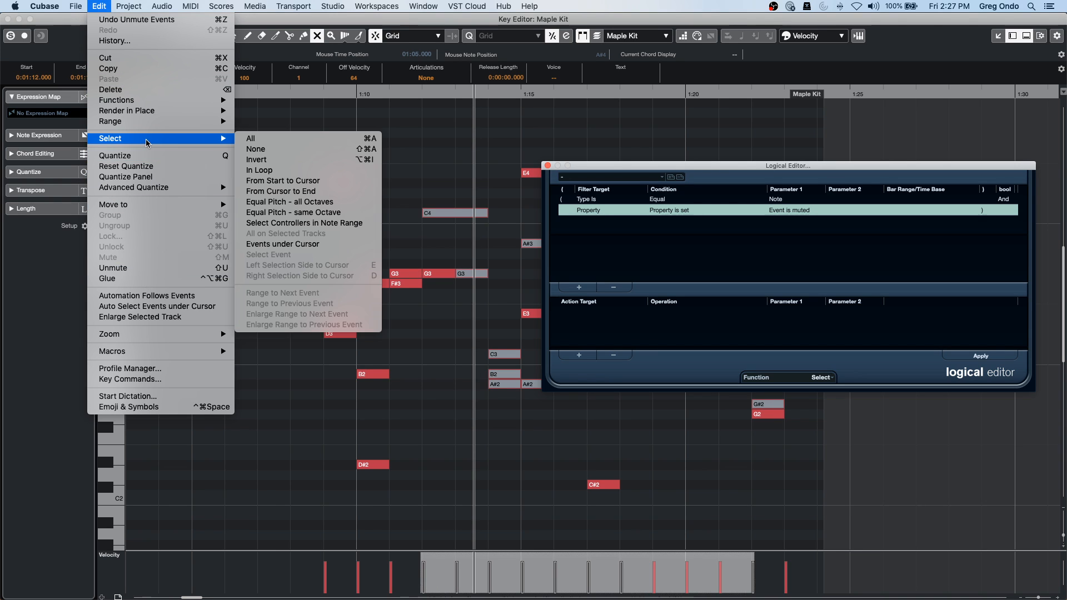
click(276, 160)
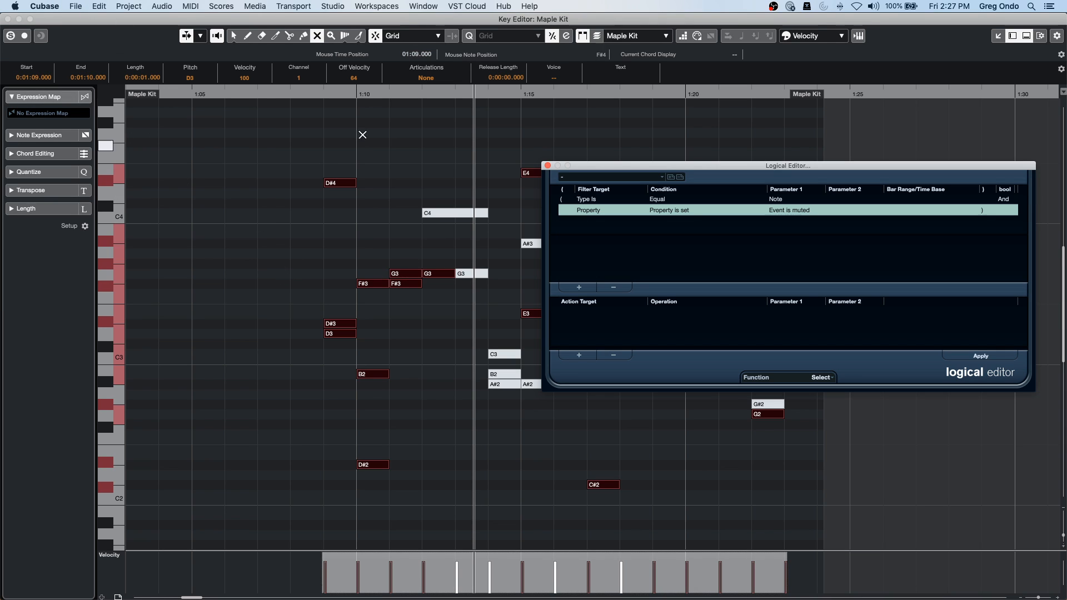
Deselect all notes and reapply the Logical Editor filter to select the muted notes.
click(975, 357)
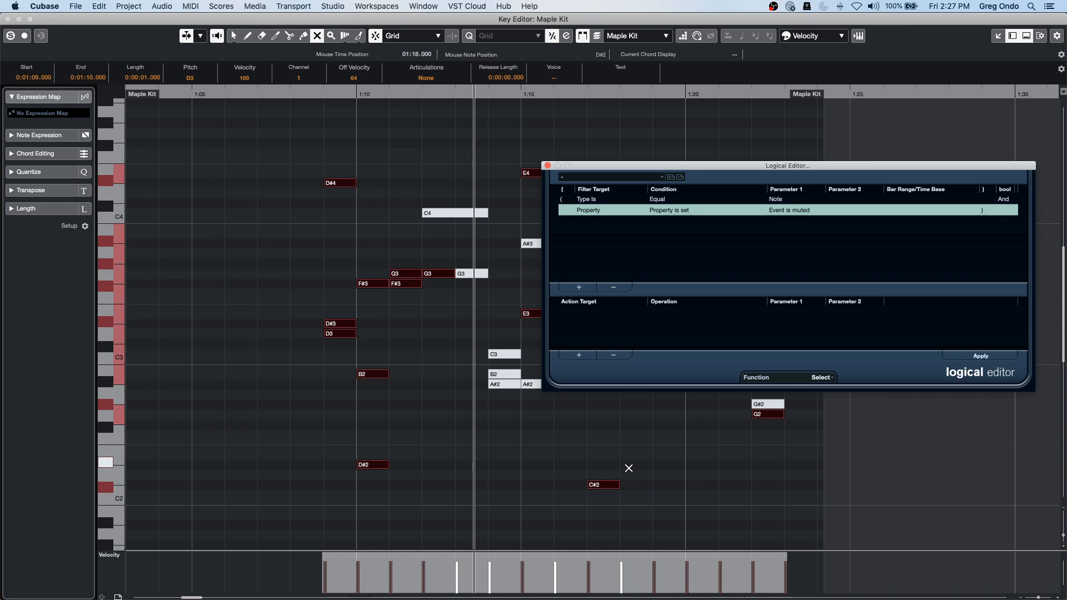
click(726, 453)
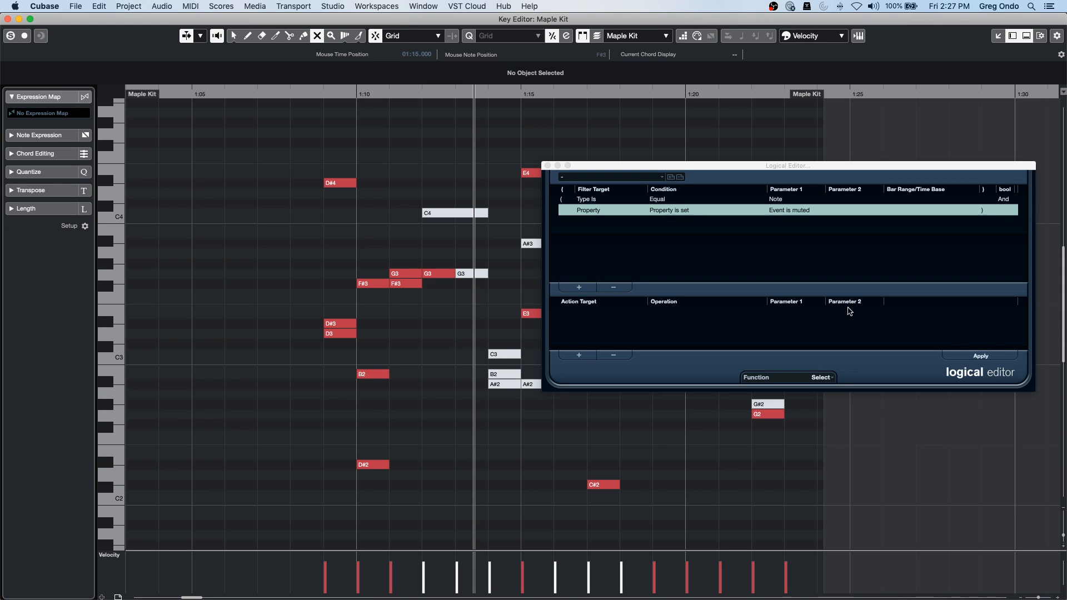
click(991, 356)
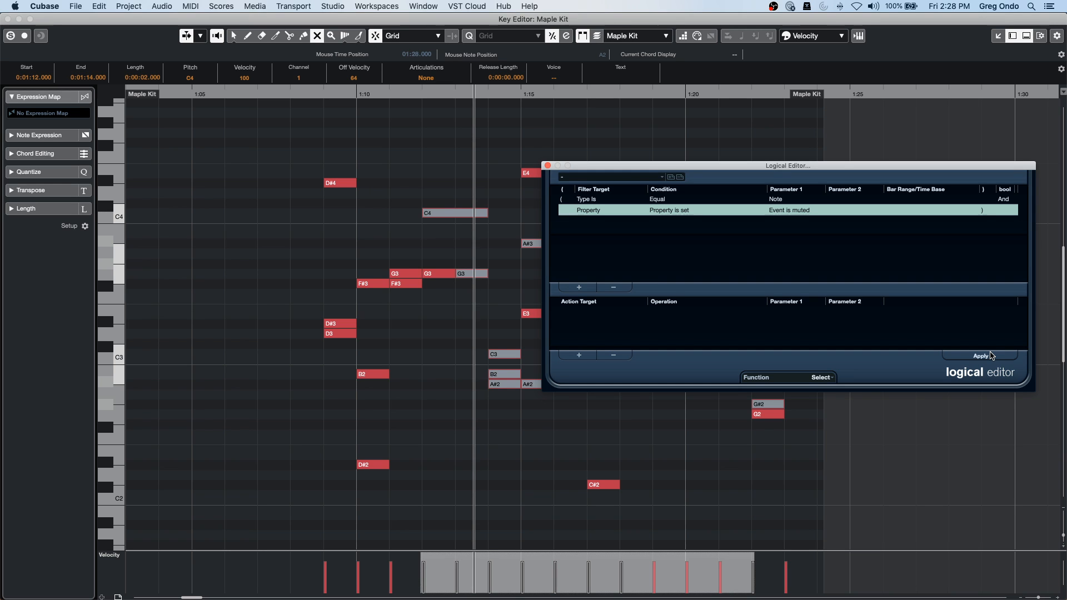
Search the key commands for "mute" and step through the matches as far as the Mute command in the Edit category.
click(99, 6)
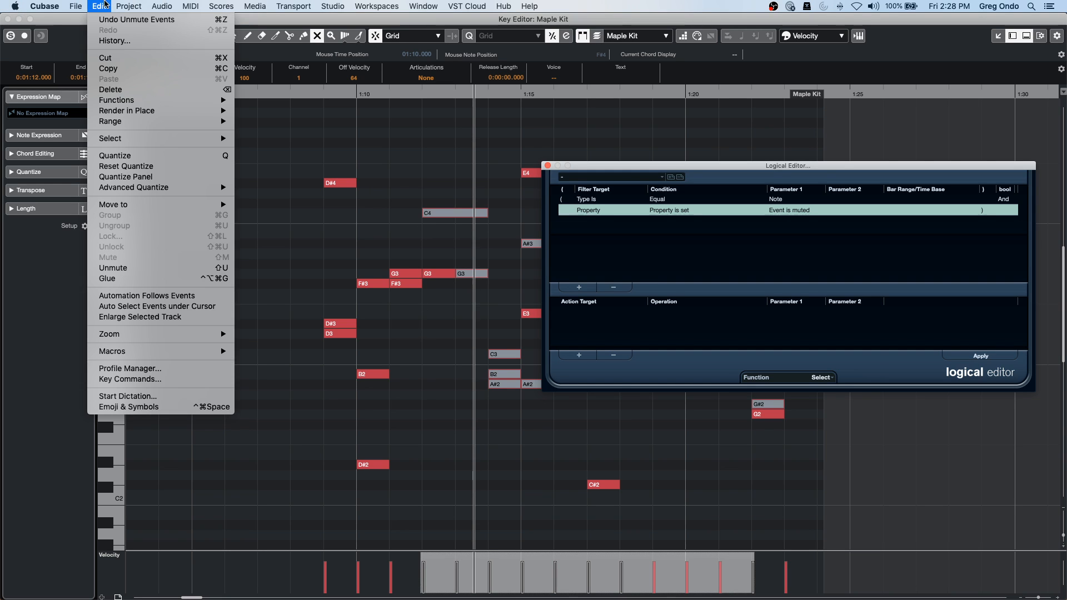
click(614, 418)
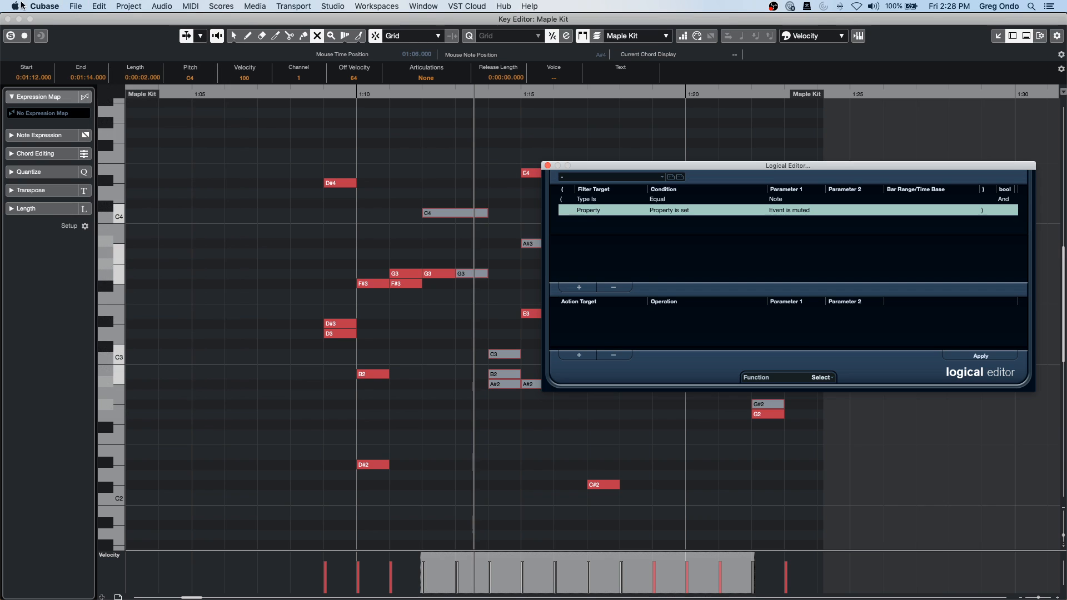
click(105, 6)
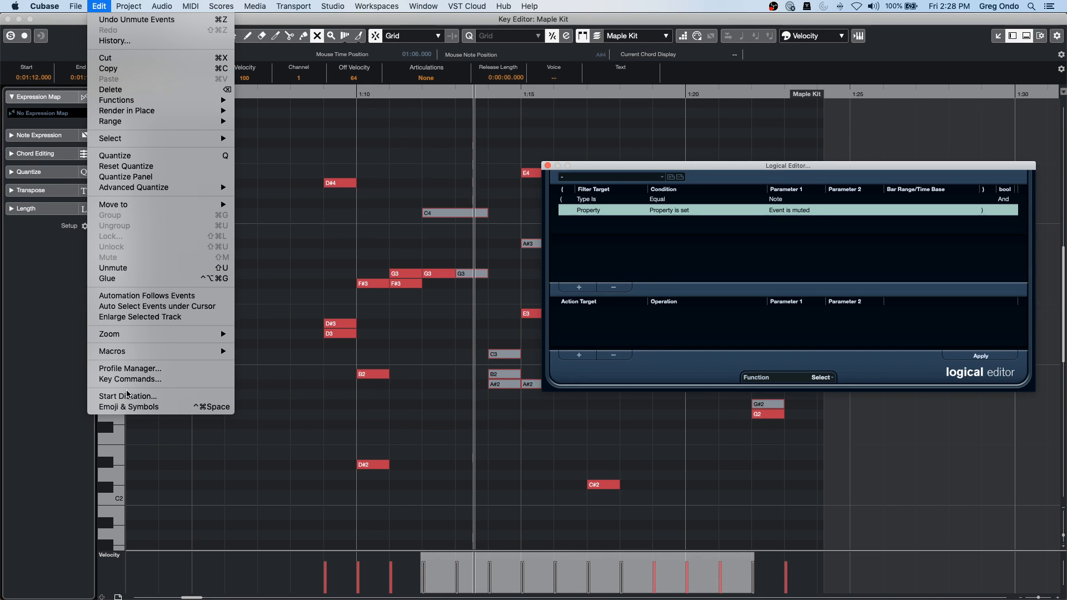
click(138, 378)
click(253, 100)
text(mute)
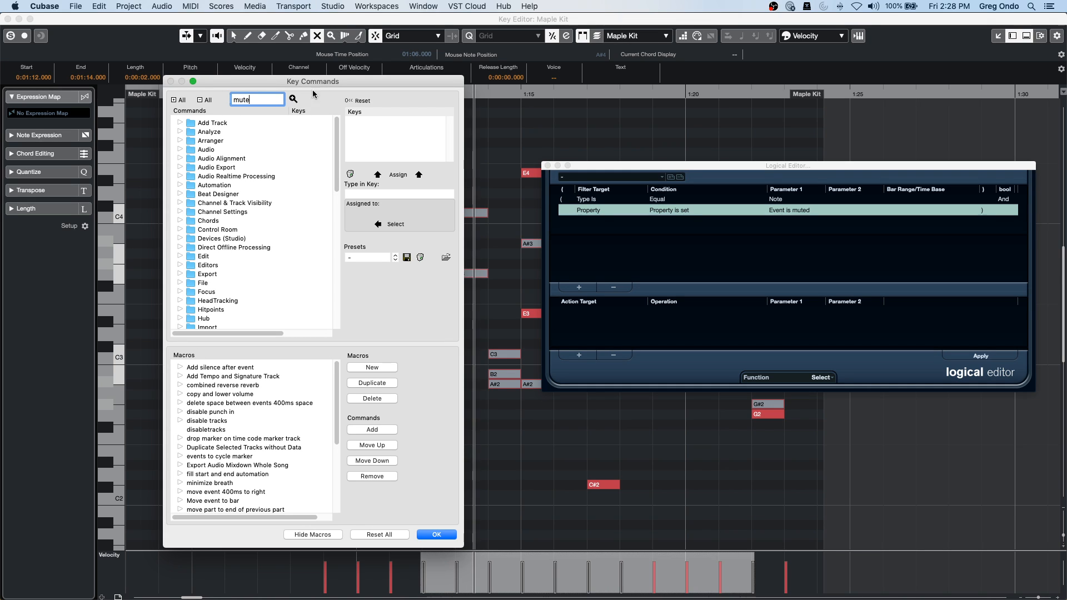
scroll(255, 149, down, 12)
scroll(256, 149, up, 12)
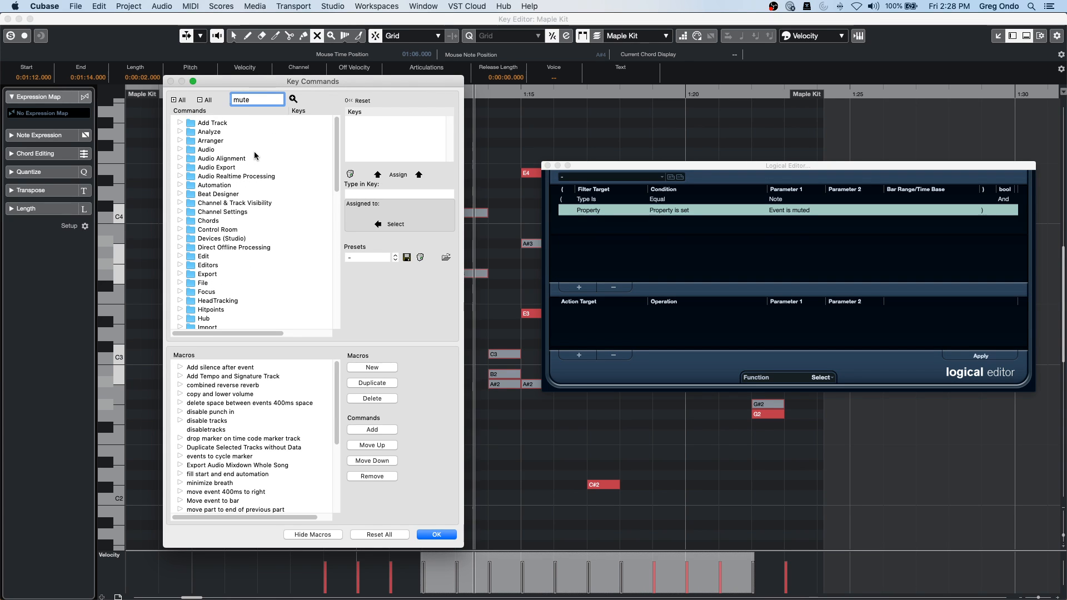
click(294, 100)
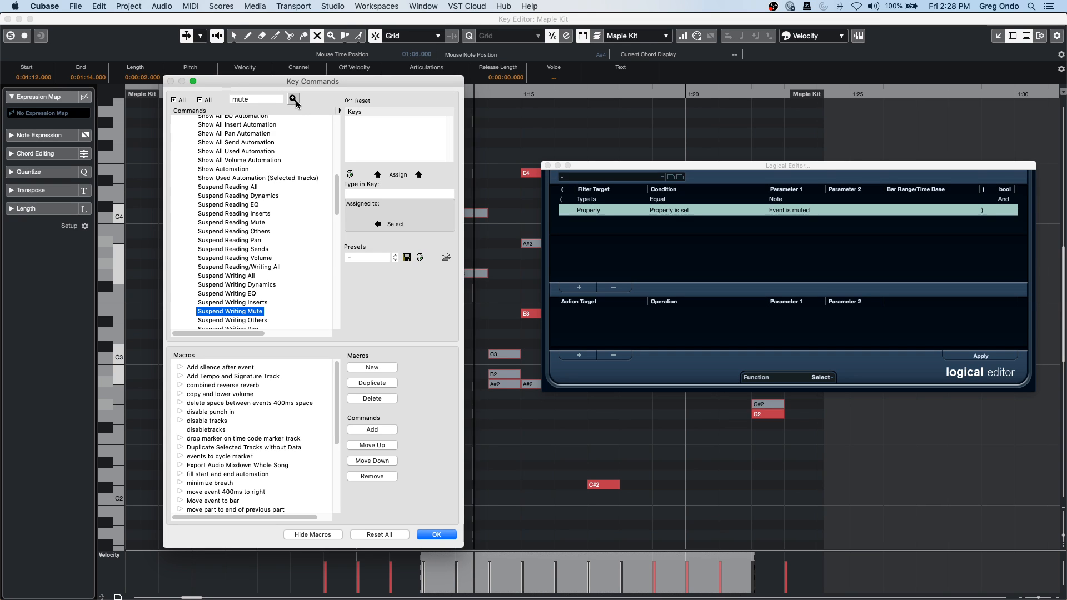
click(294, 100)
click(294, 100)
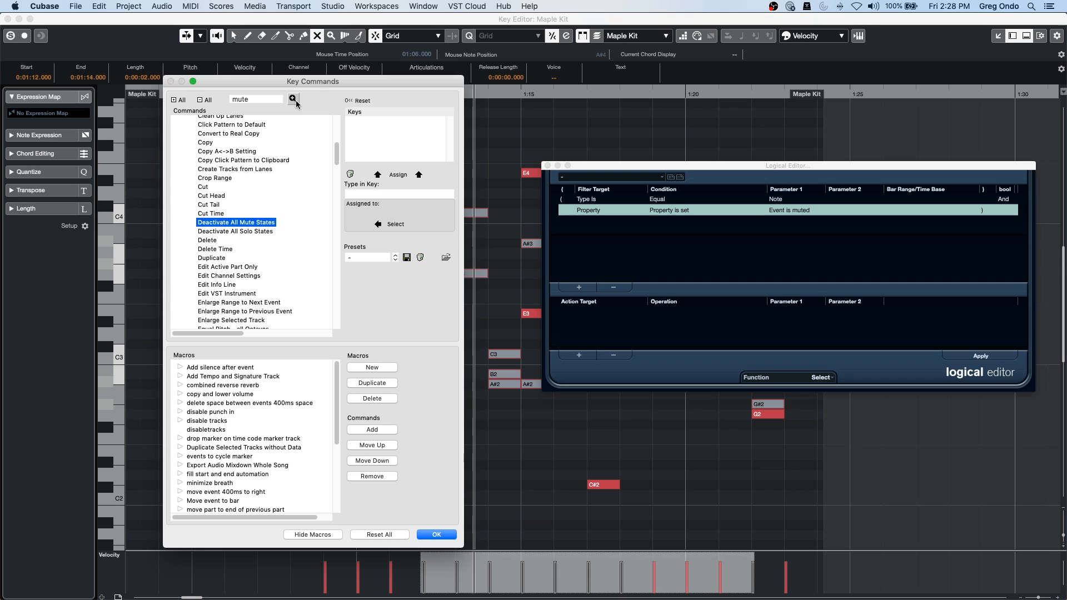
click(294, 100)
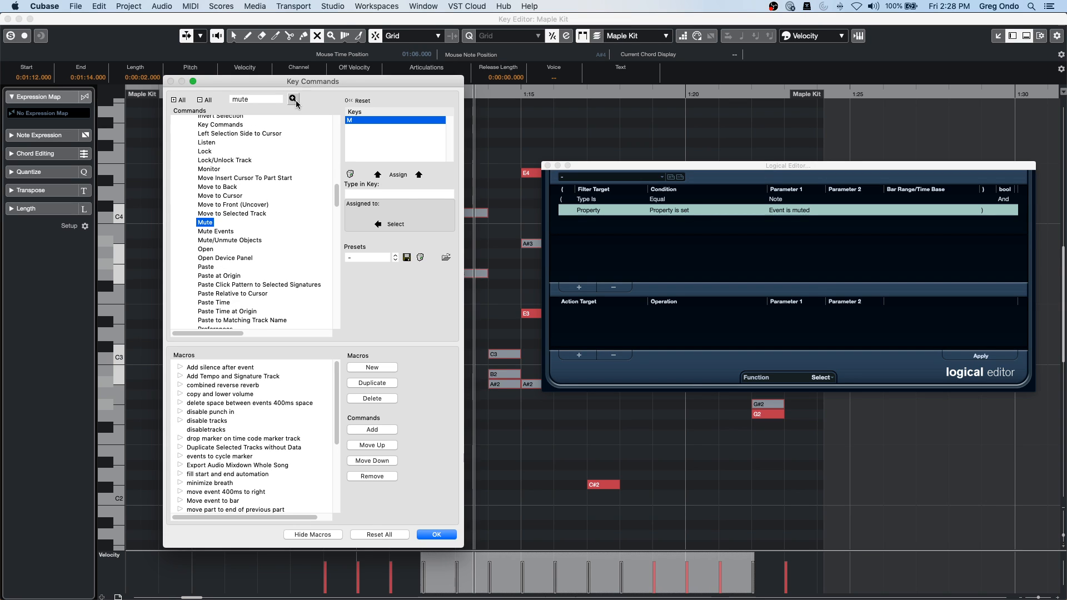
Look up the key assigned to the Mute Events command and close the key commands window.
click(226, 233)
mouse_move(212, 330)
mouse_down()
mouse_move(277, 332)
mouse_move(212, 332)
mouse_up()
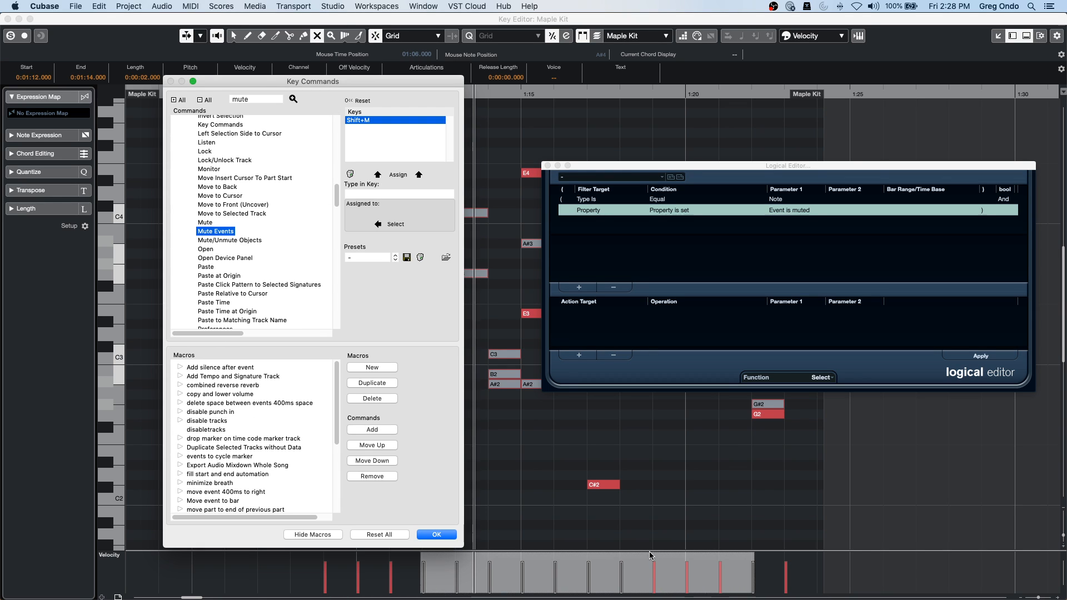
click(436, 535)
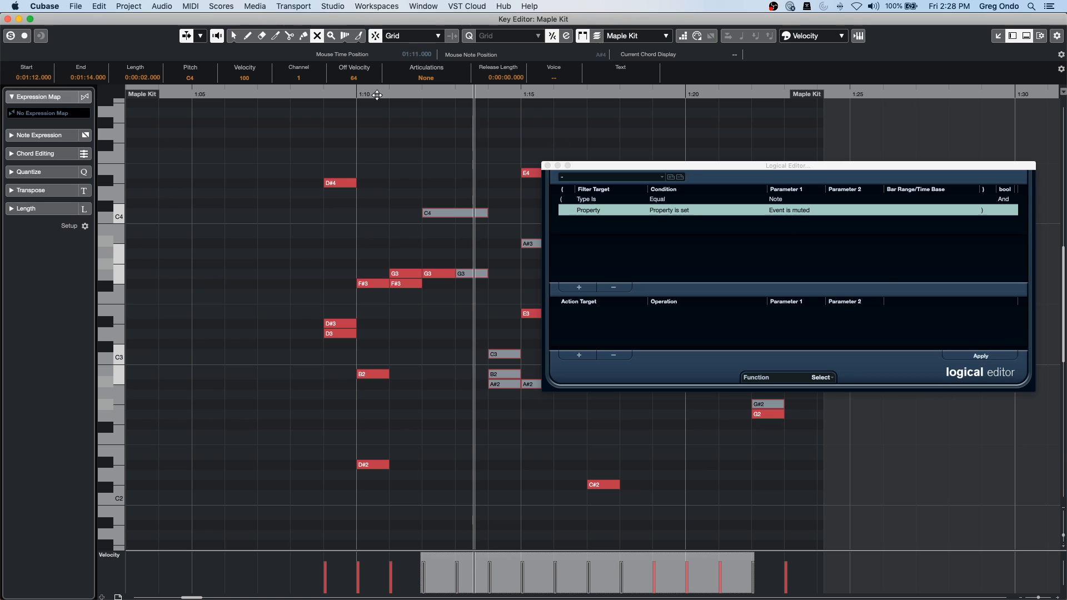
Dismiss the Logical Editor and clear the note selection, with the Object Selection tool active.
click(492, 219)
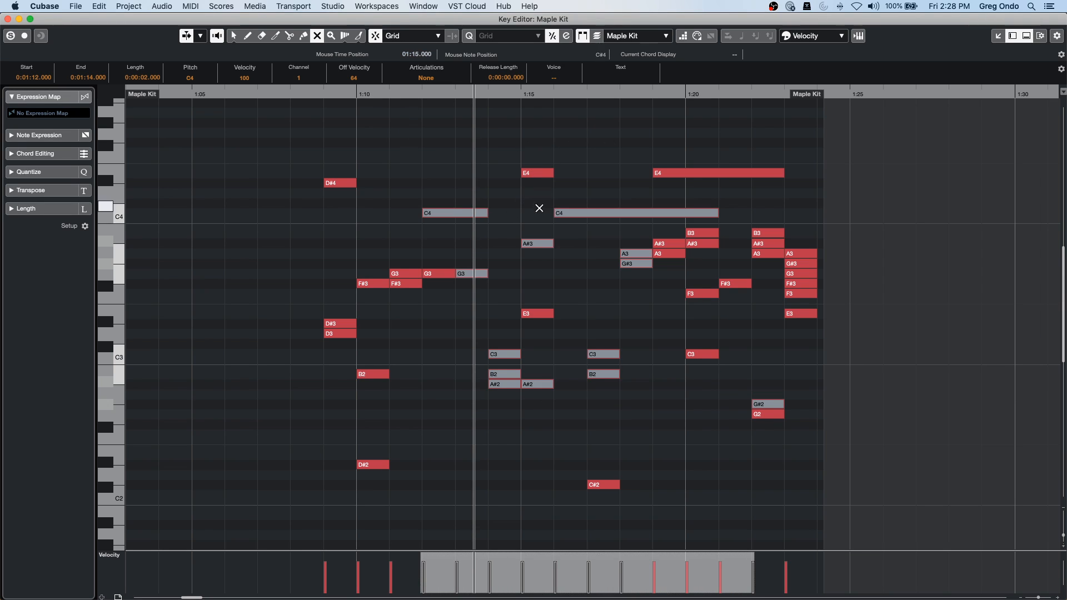
click(516, 231)
key(1)
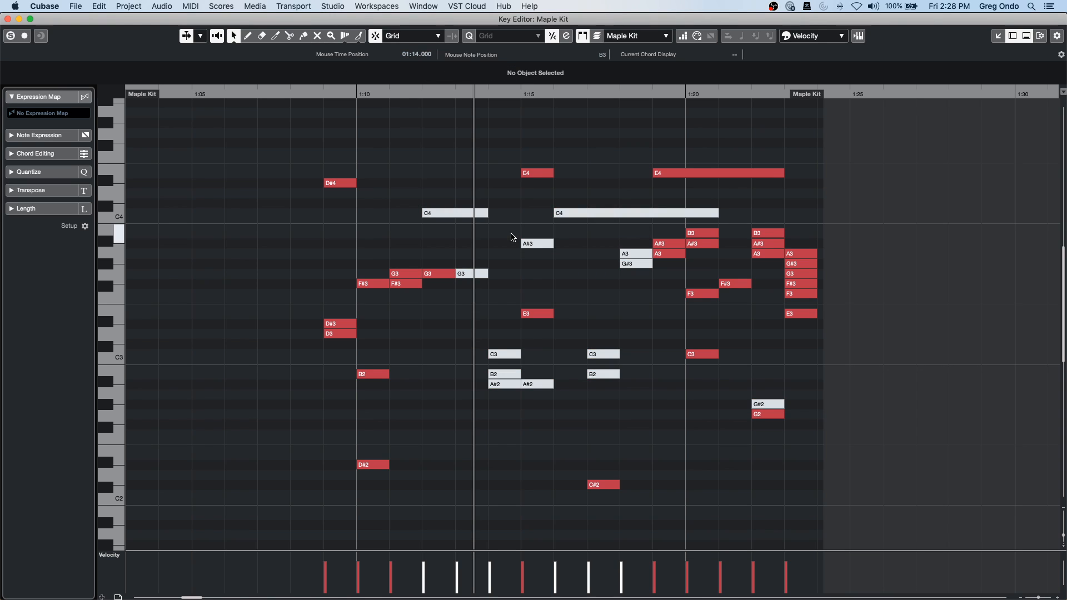
Reopen the Logical Editor and apply the muted-note selection, repeating it once after deselecting the notes.
click(162, 6)
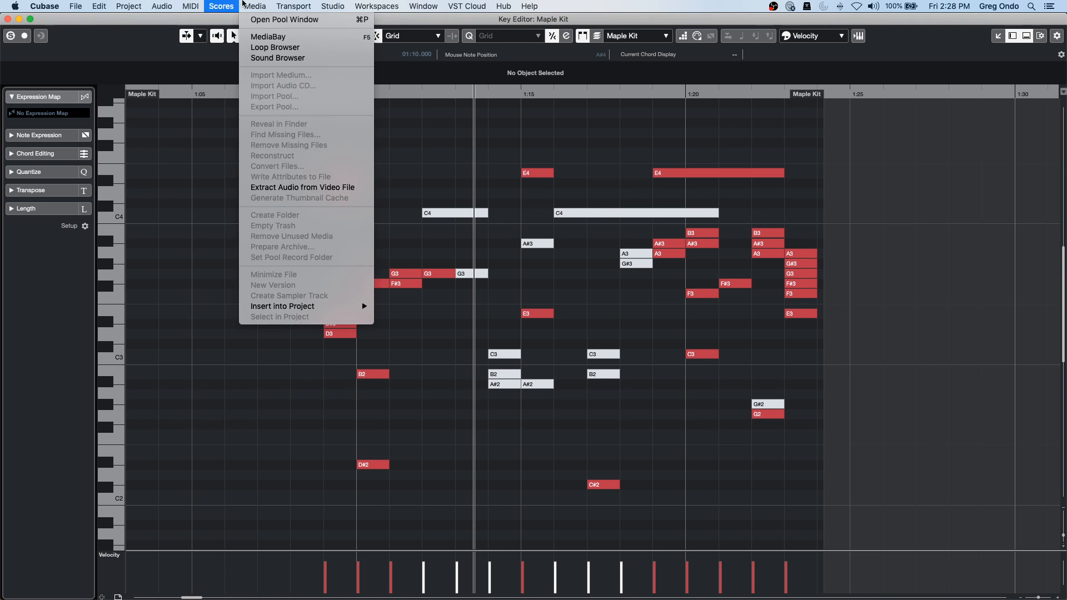
mouse_move(200, 5)
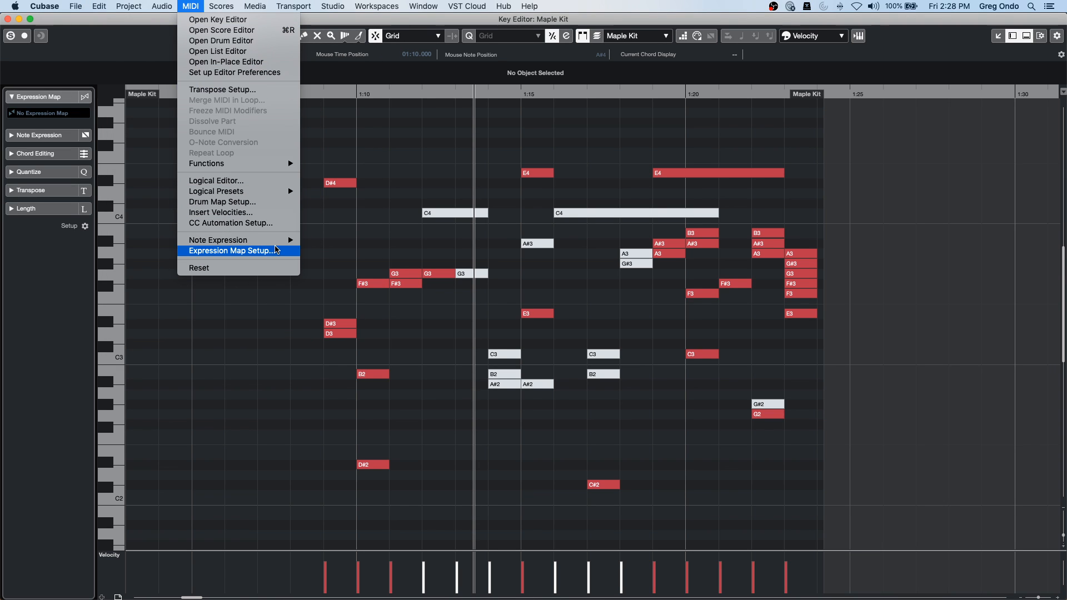
click(279, 182)
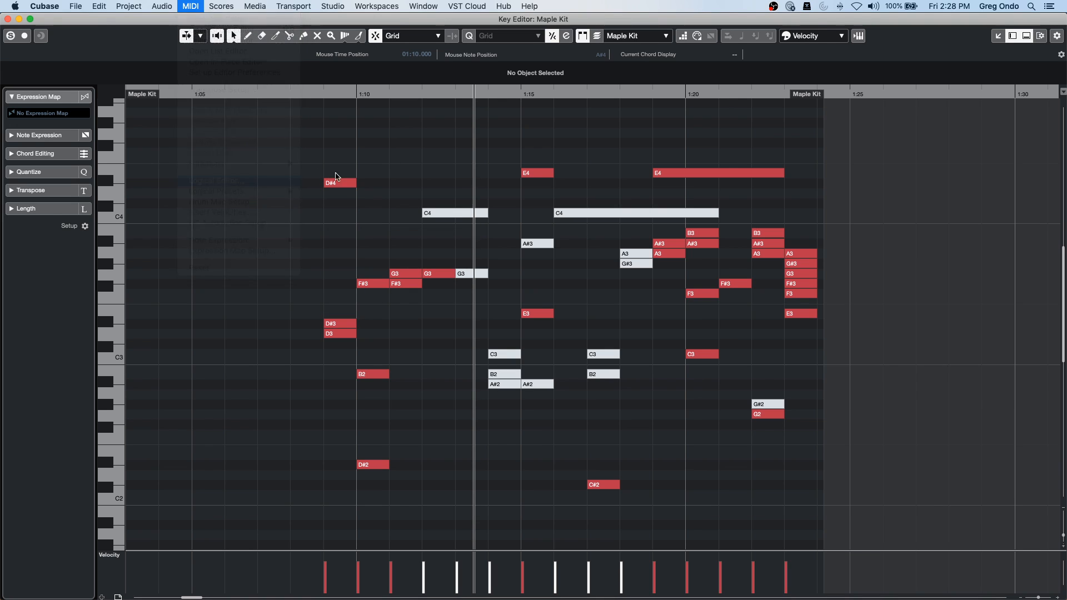
click(970, 361)
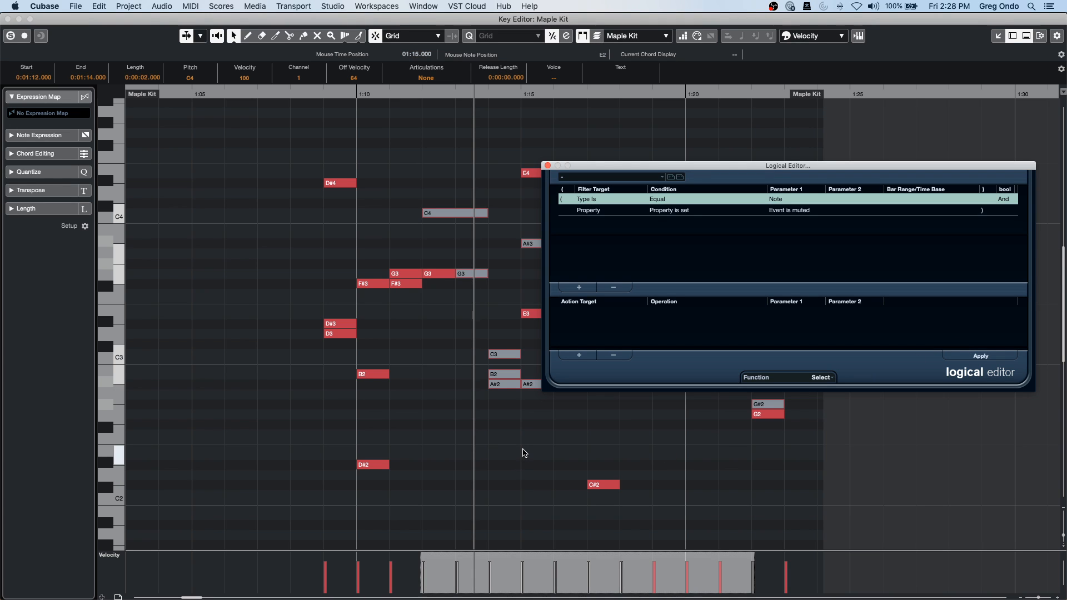
click(523, 453)
click(981, 355)
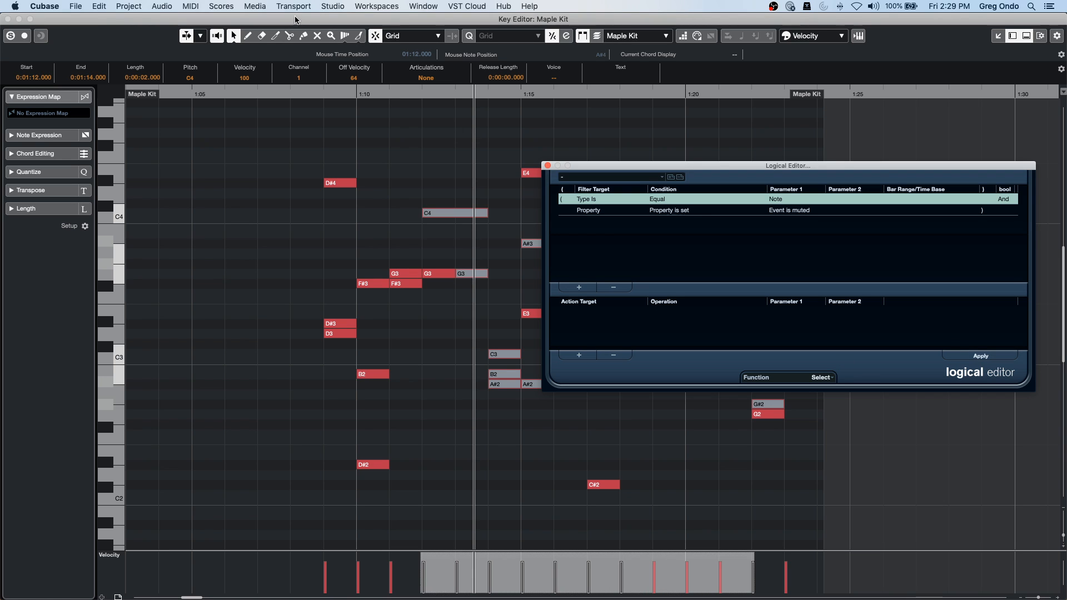
Look up which command uses Shift+M and check the key assigned to Mute/Unmute Objects in the key commands.
click(99, 6)
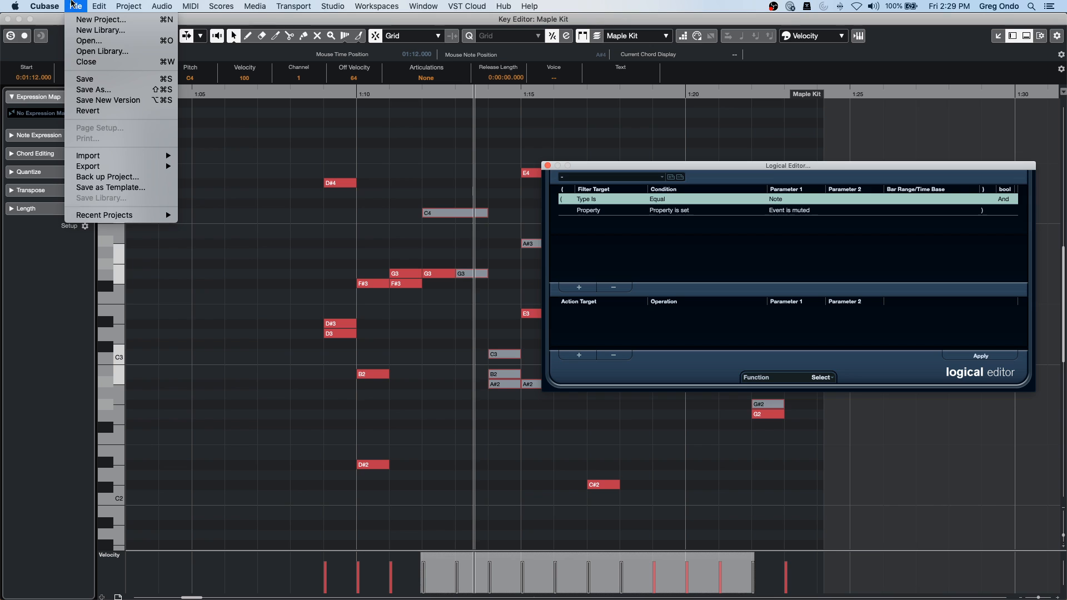
click(133, 379)
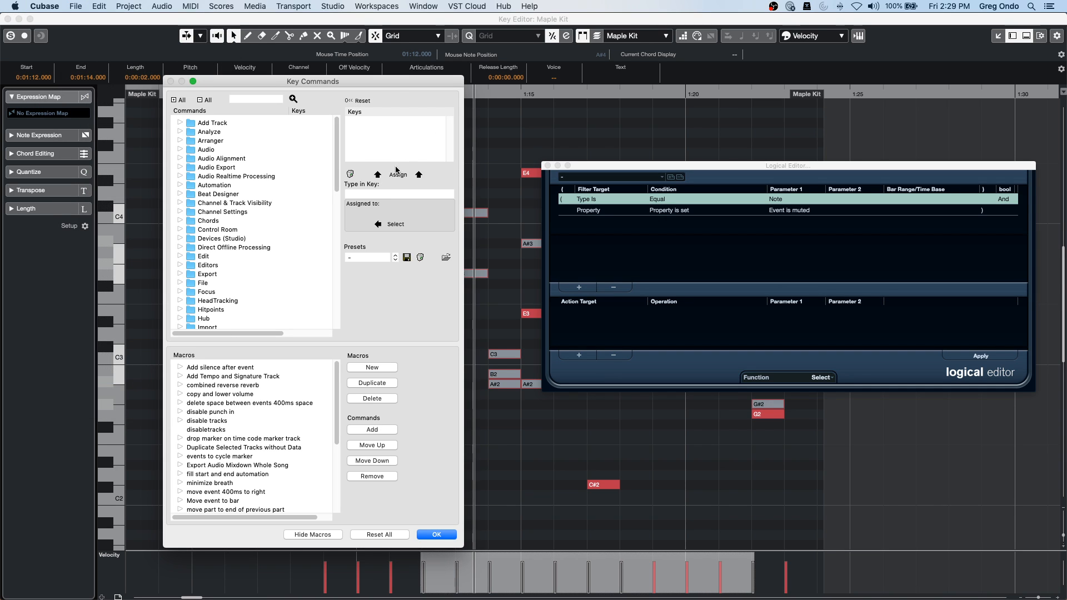
click(378, 193)
key(shift+m)
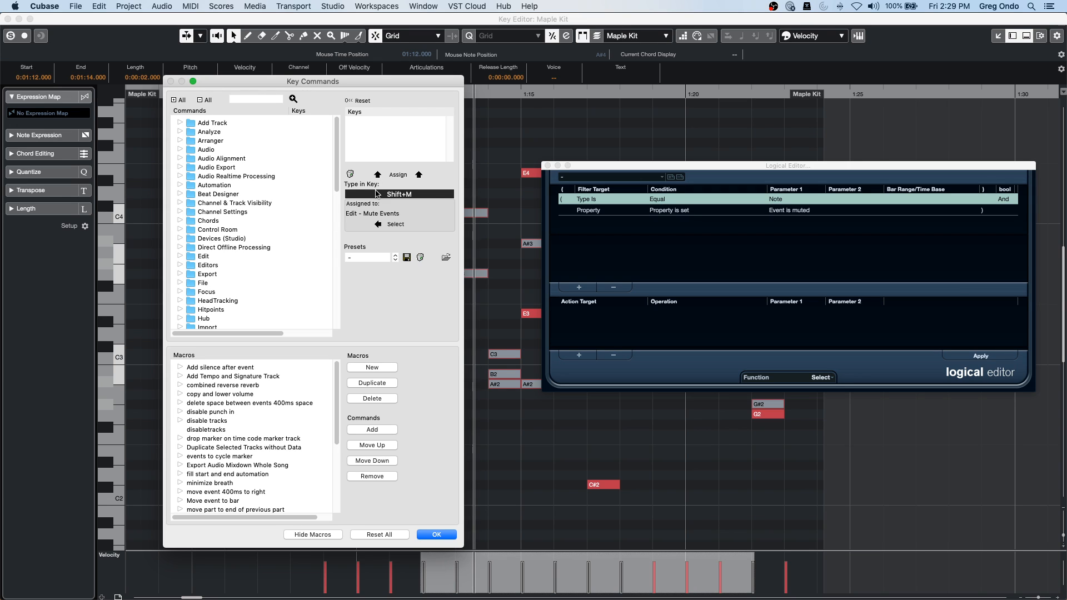
click(390, 225)
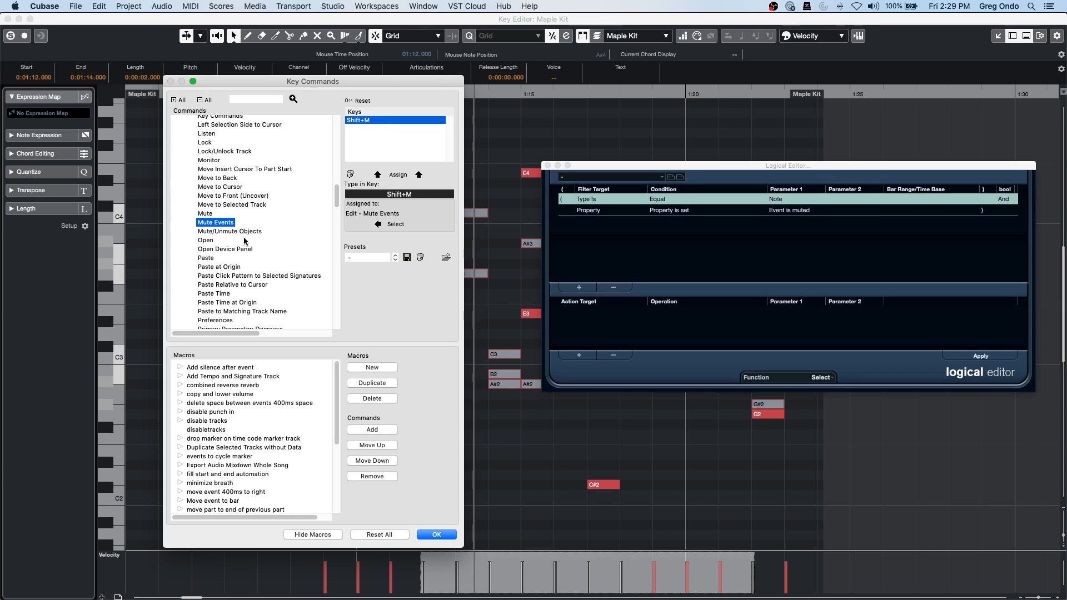
click(225, 232)
mouse_move(222, 334)
mouse_down()
mouse_move(272, 334)
mouse_move(222, 334)
mouse_up()
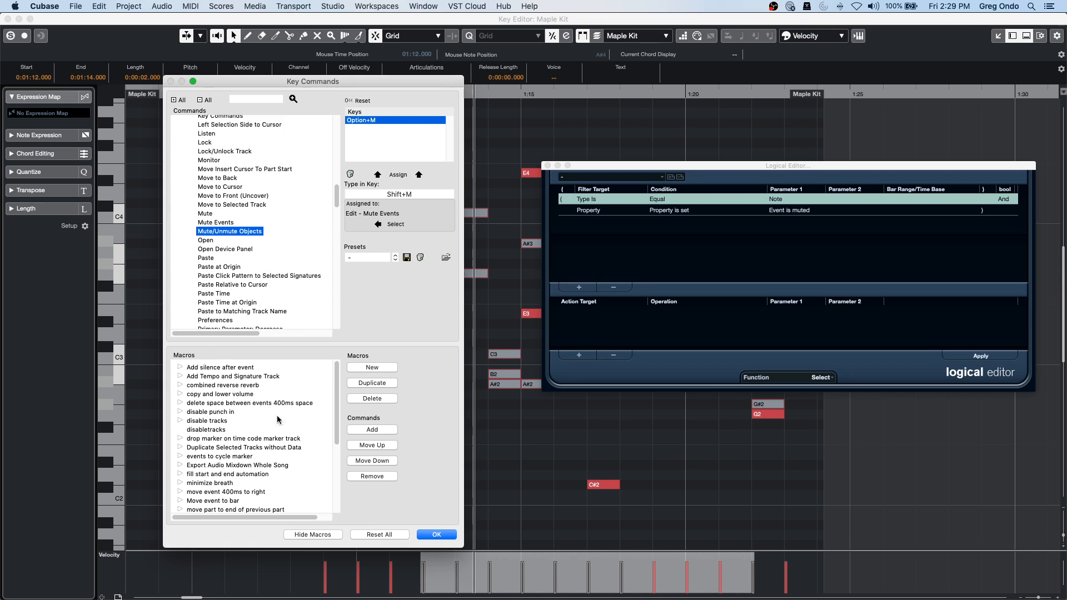
click(444, 534)
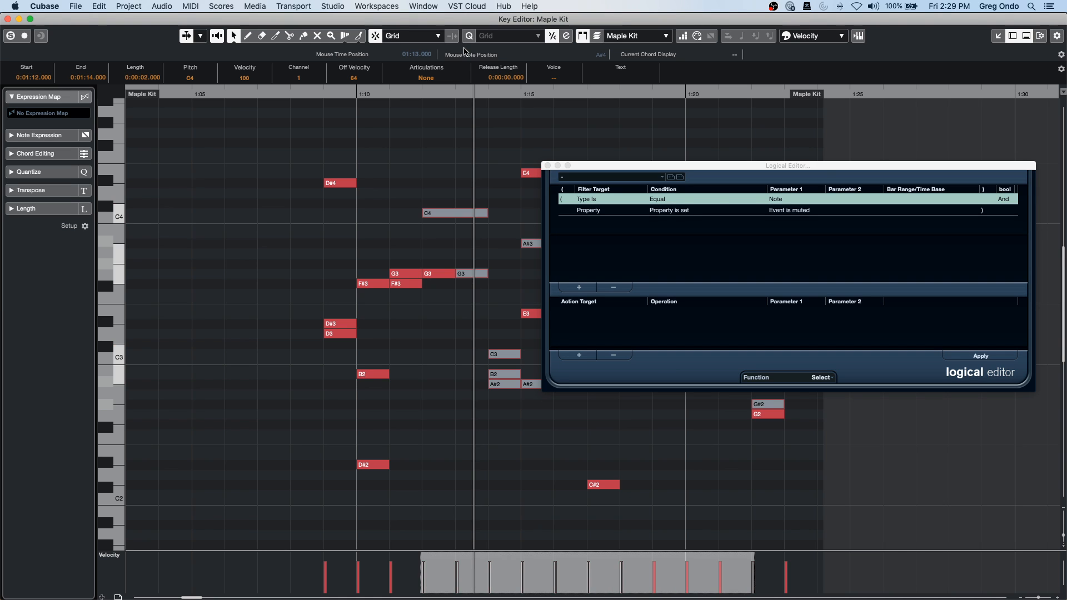
Close the Logical Editor and deselect the notes, reopening it to apply the muted-note selection again.
click(548, 165)
click(511, 222)
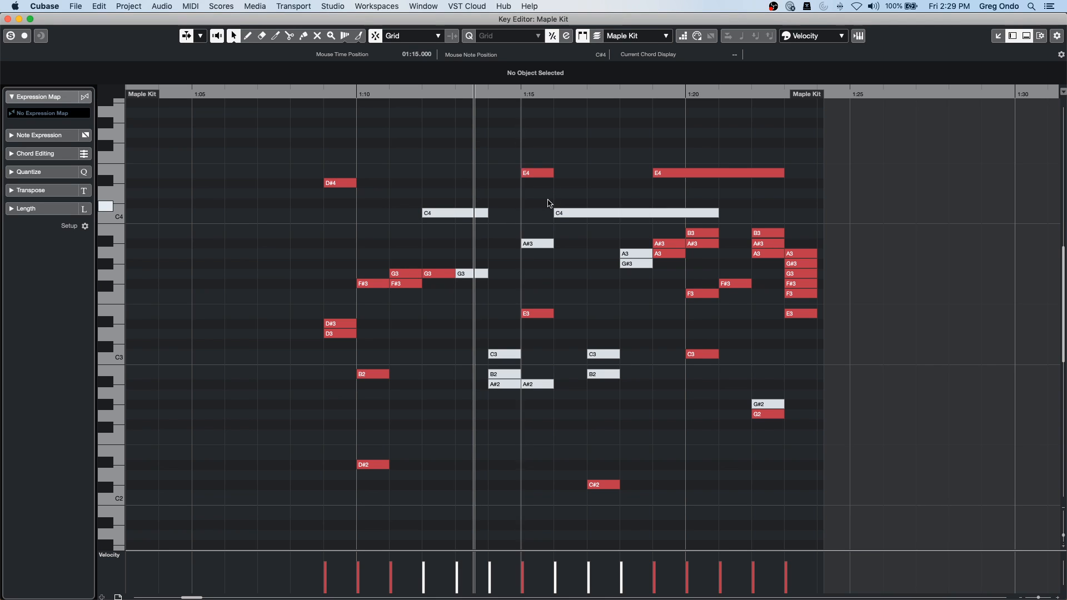
click(128, 6)
mouse_move(162, 6)
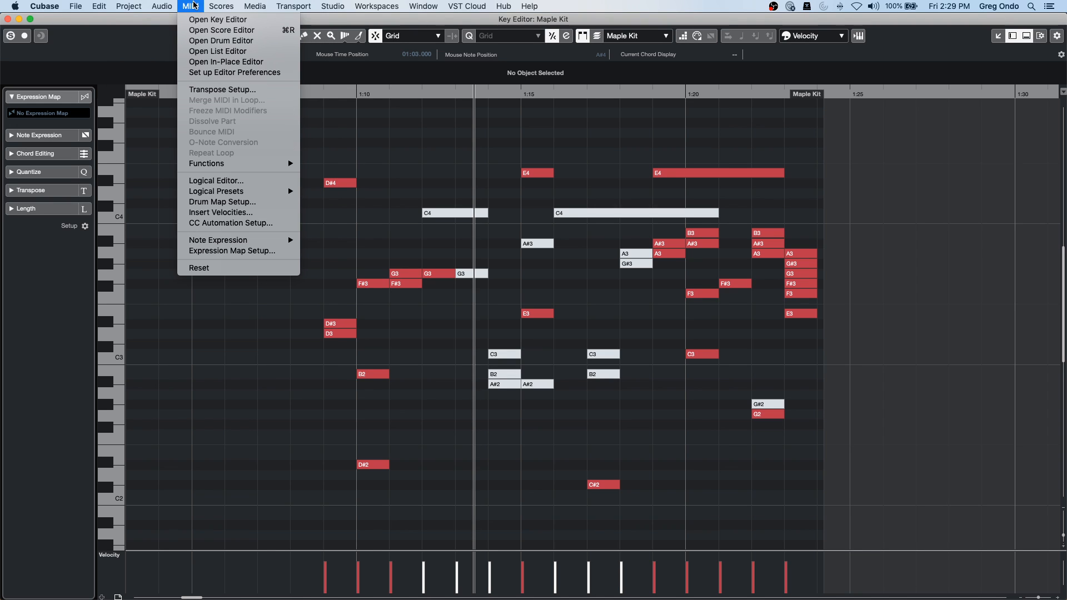
click(248, 183)
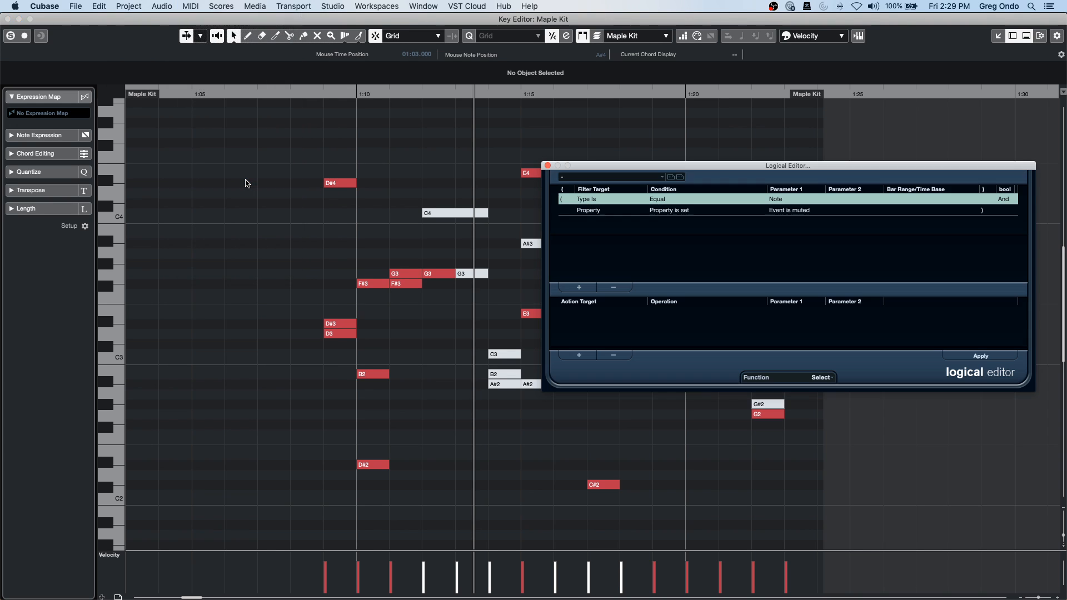
click(980, 355)
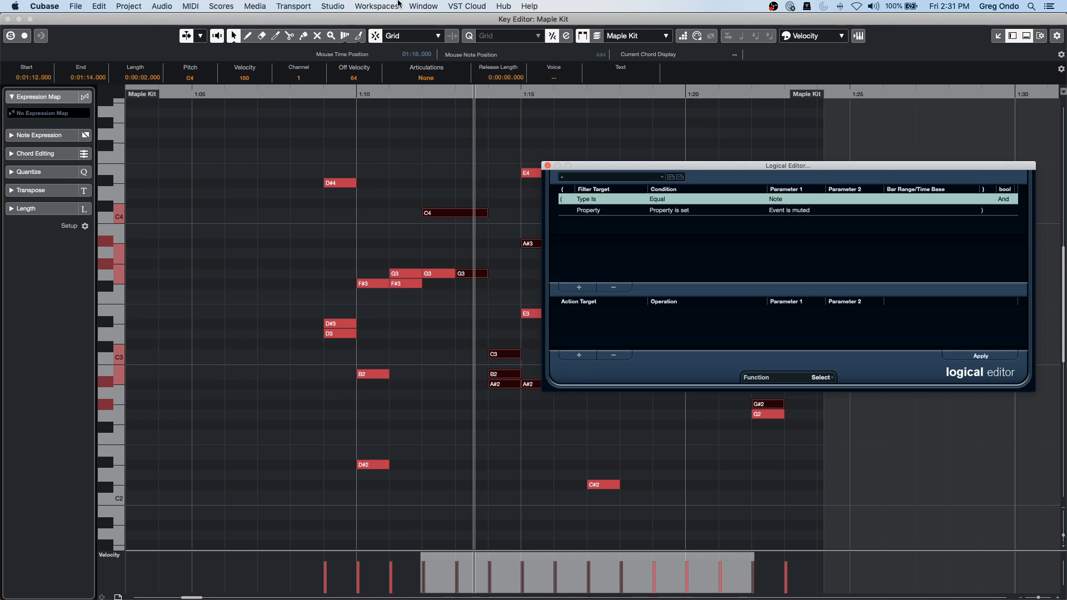
Close the Key Editor and Logical Editor windows, and create a new empty project in the July 31 2020 folder.
click(7, 18)
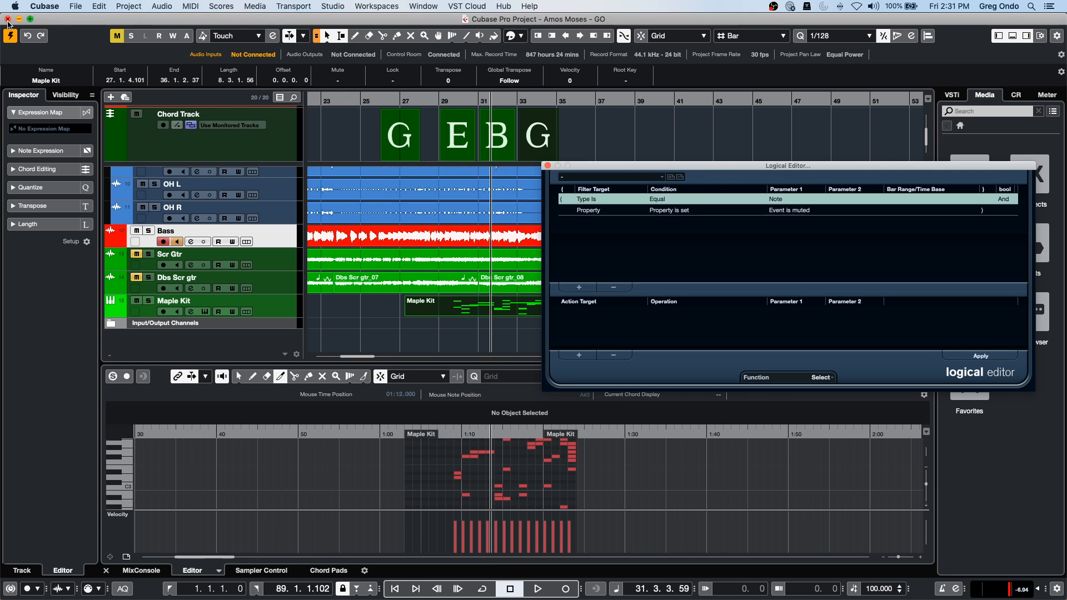
click(546, 165)
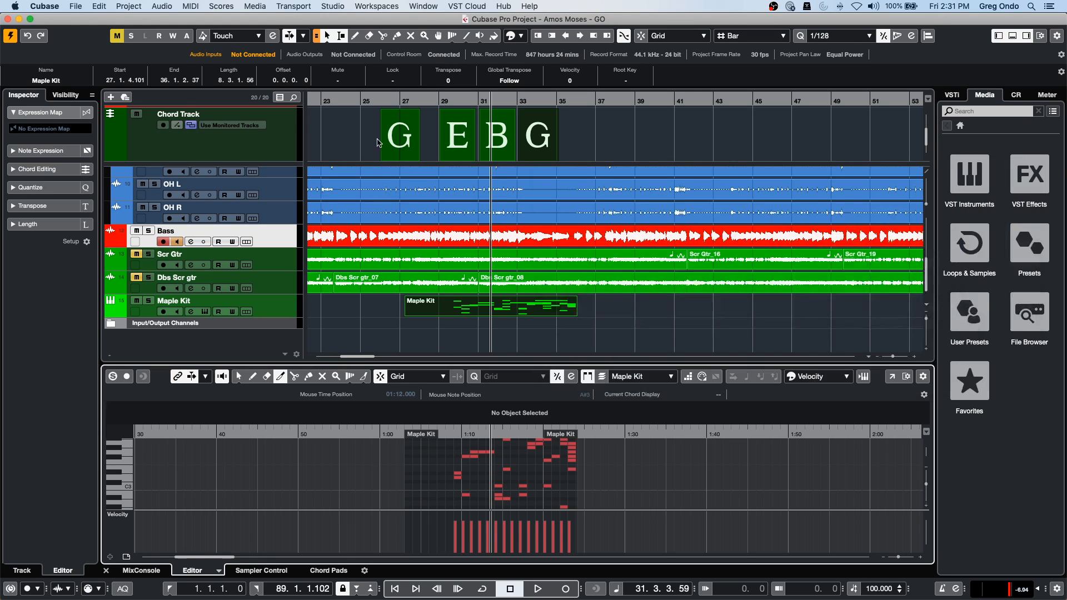
click(76, 6)
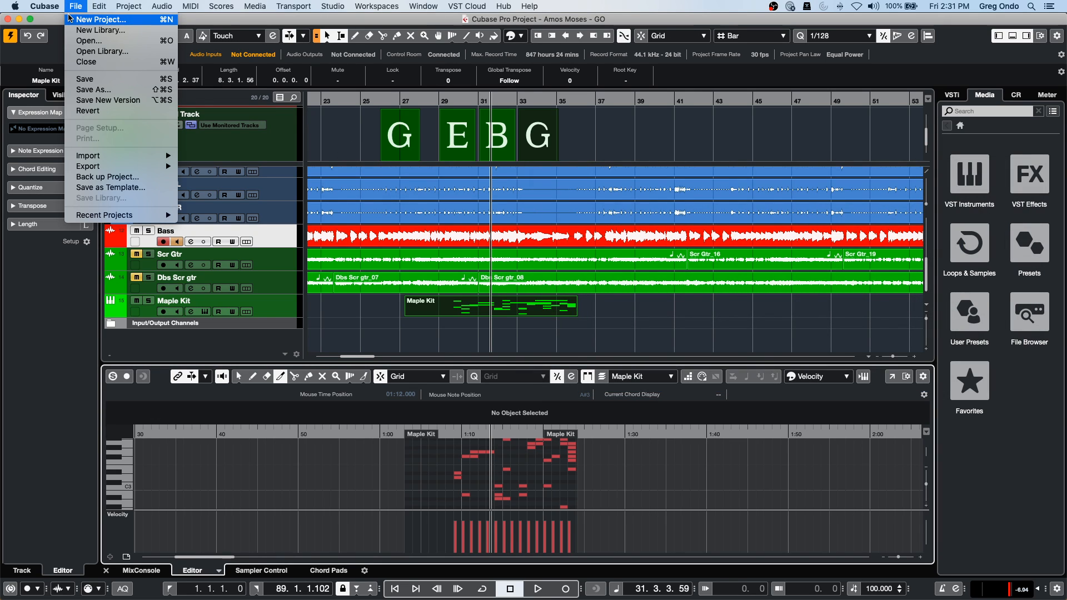
click(89, 19)
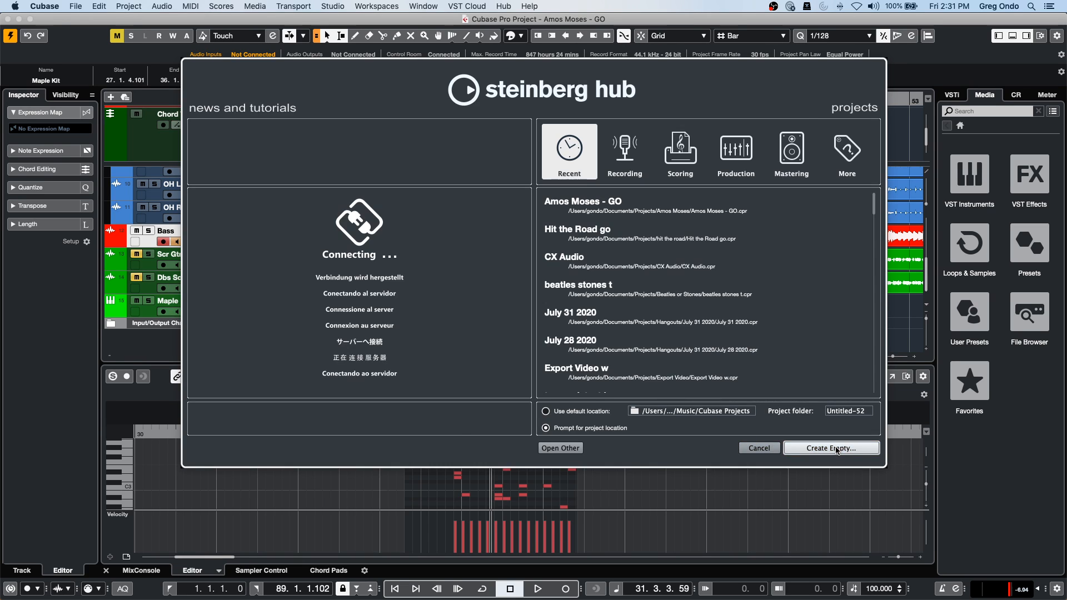
click(831, 448)
click(902, 479)
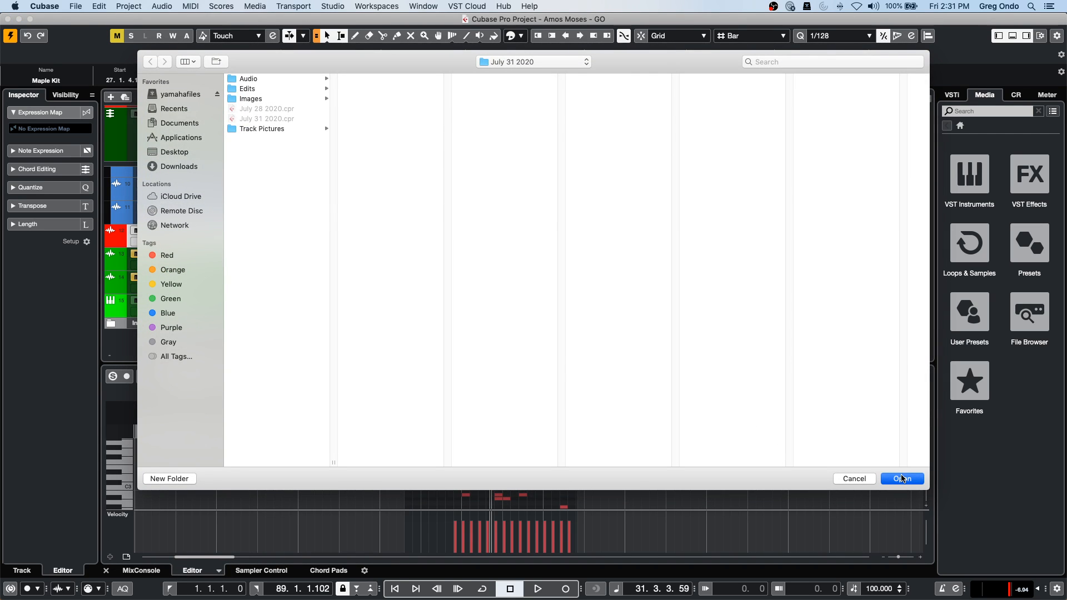
Browse the Loops & Samples content and open the Sequel Library to list its loops.
click(984, 245)
scroll(977, 474, down, 10)
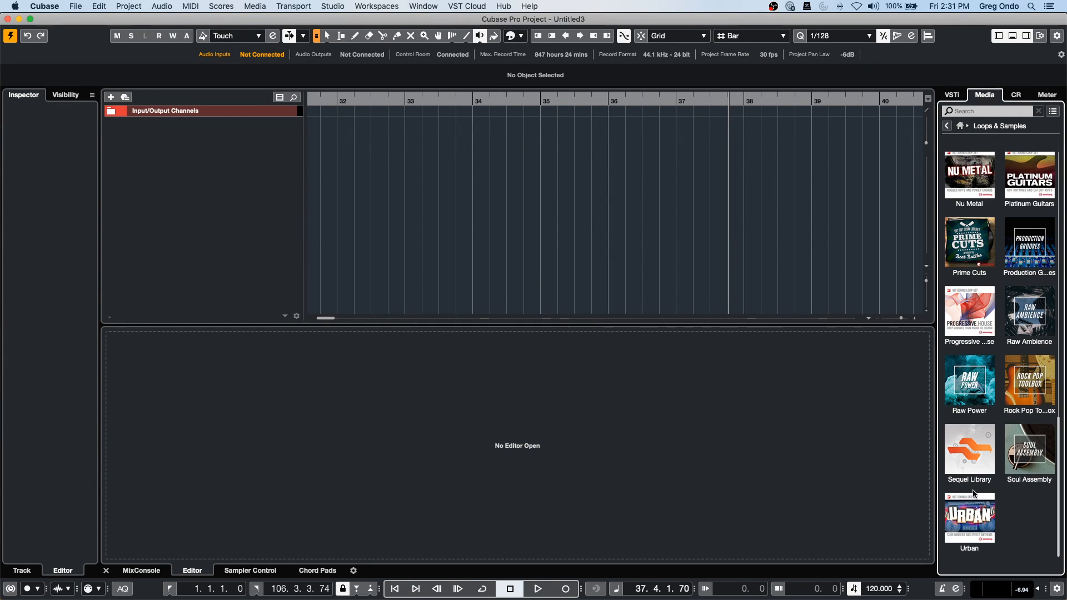
click(971, 431)
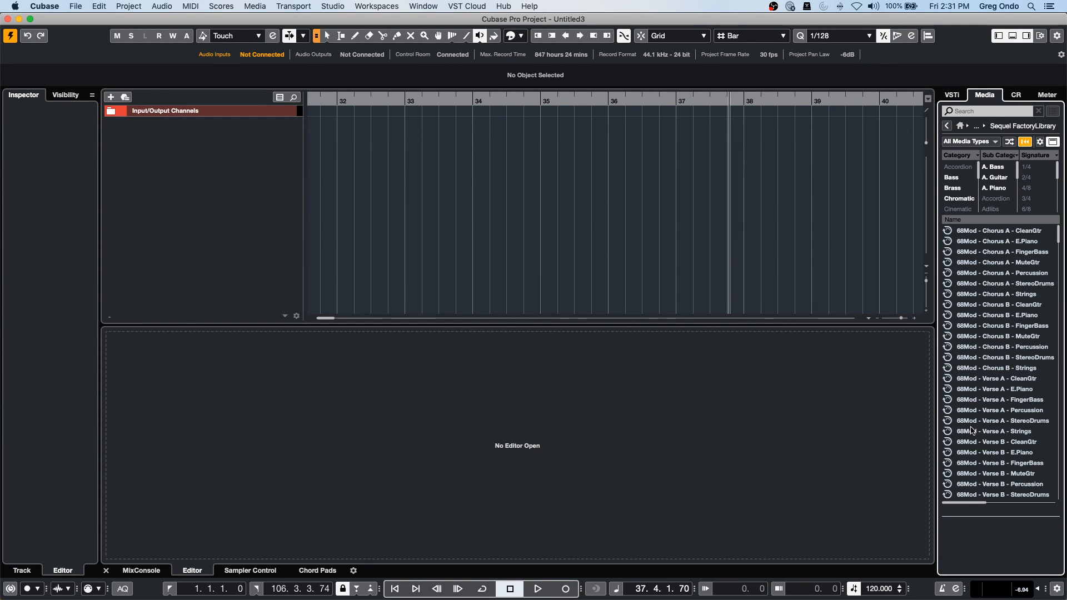
scroll(987, 449, down, 2)
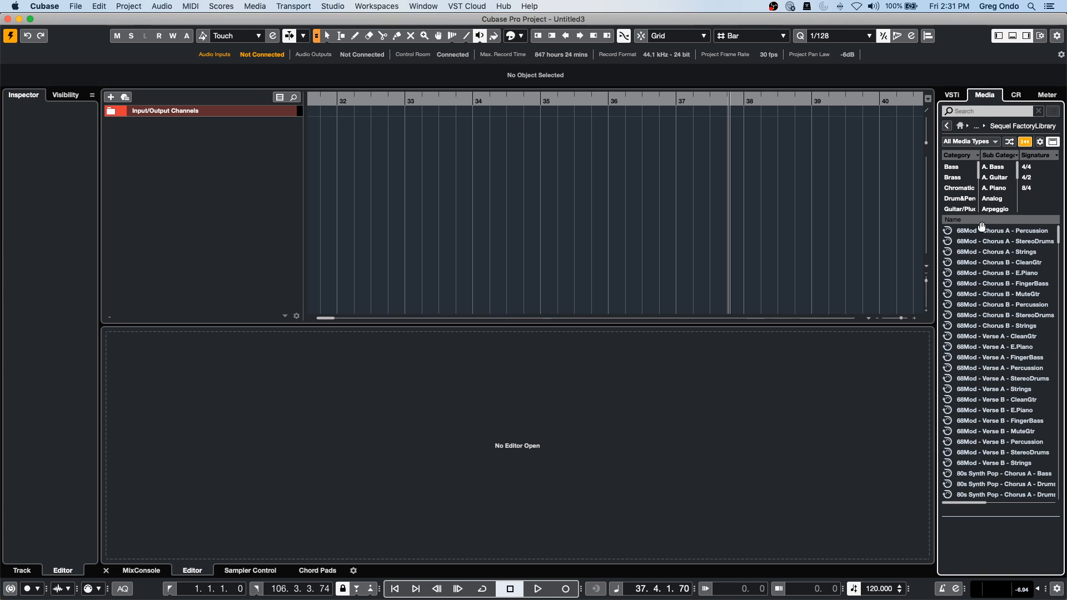
Filter the loops to Brass, audition Disco Verse A and Funky House Chorus A and B, and clear the filter.
click(954, 178)
click(1019, 305)
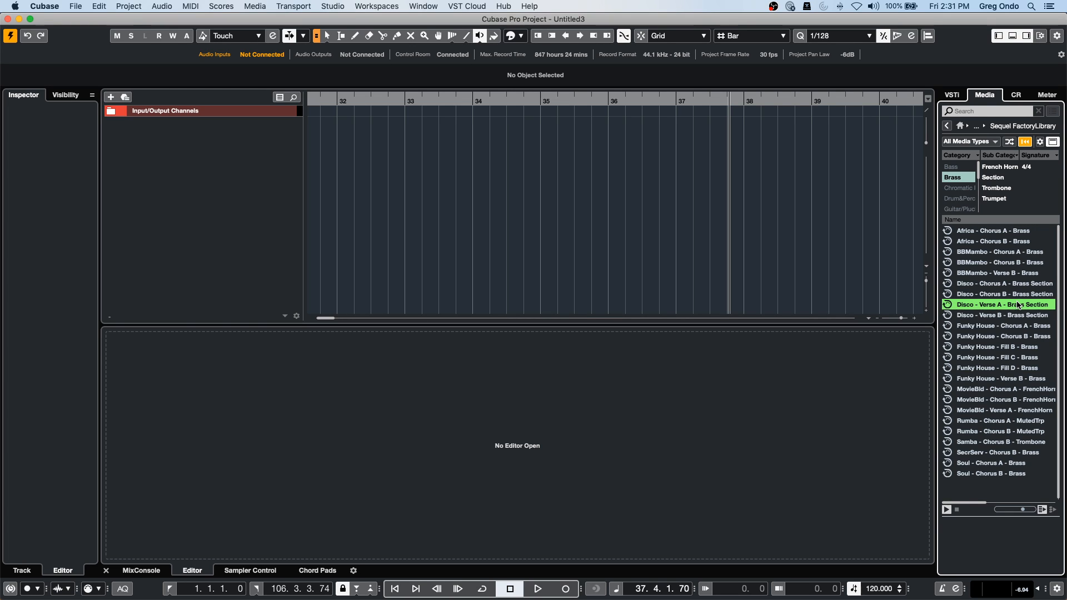
click(970, 327)
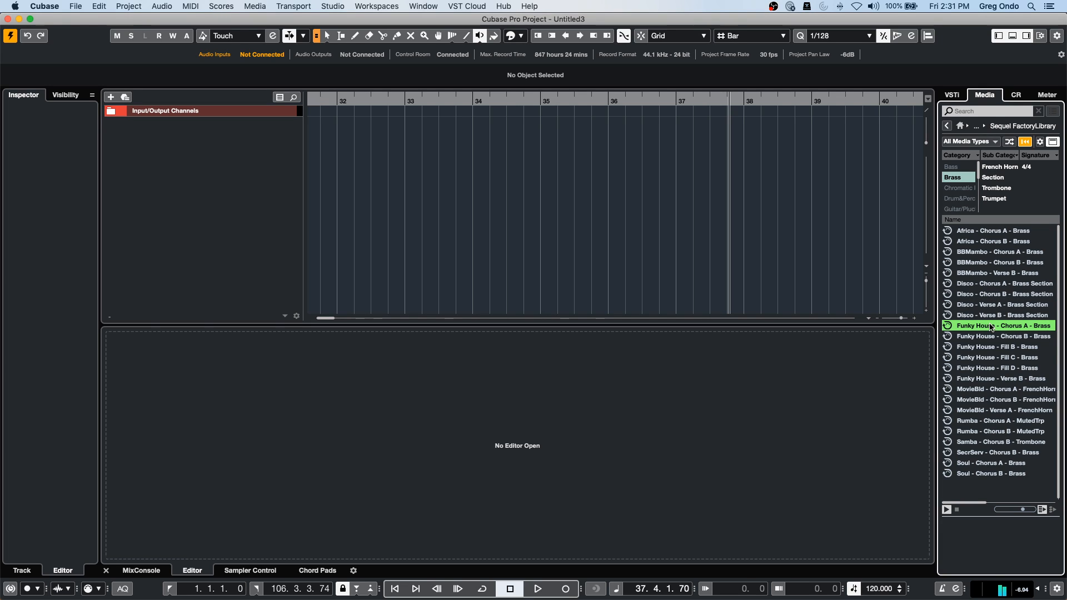
click(988, 340)
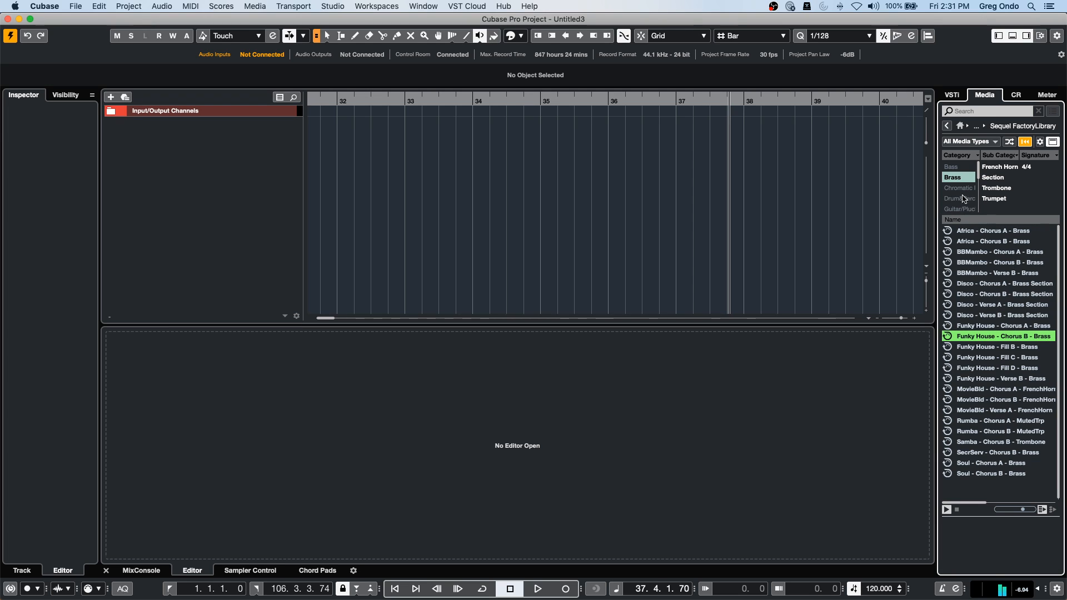
click(960, 178)
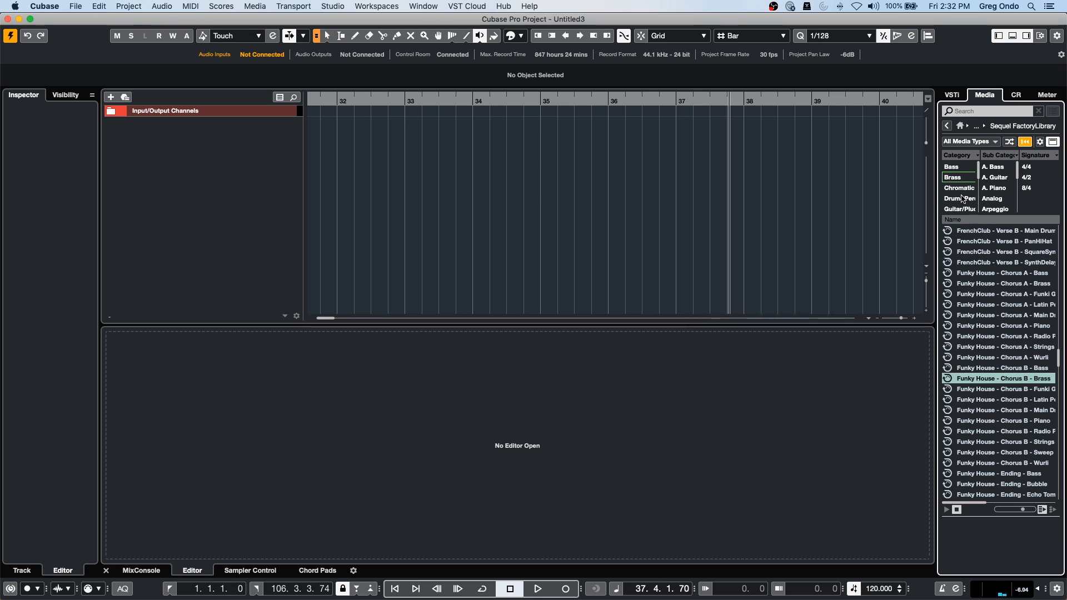
Filter the loops to Keyboard and Clavi, and add Disco - Chorus B - Wah Clav to the empty project at about bar 30.
scroll(964, 199, down, 2)
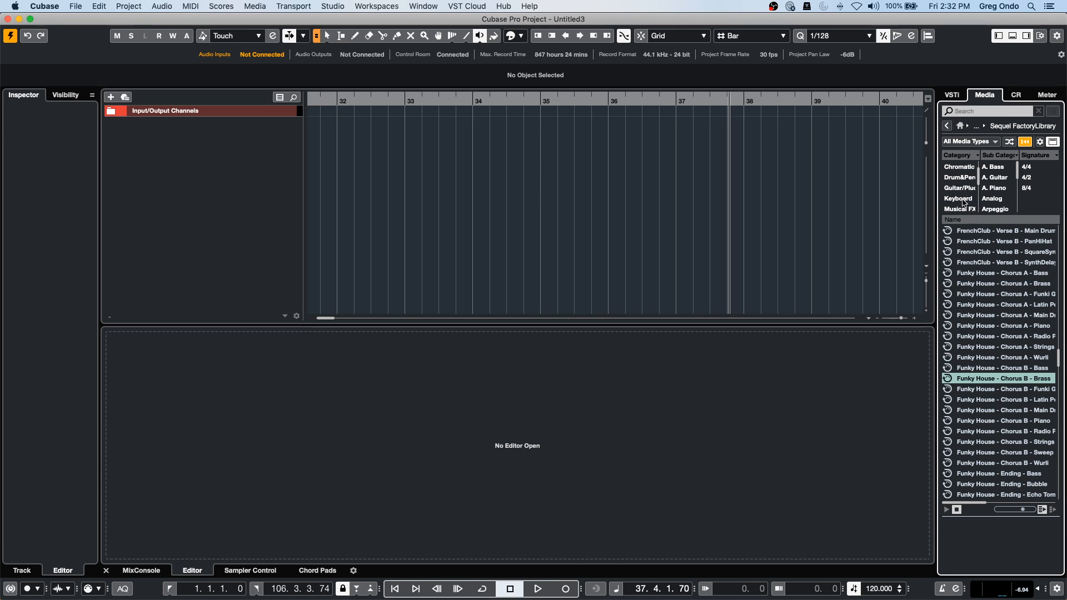
click(959, 199)
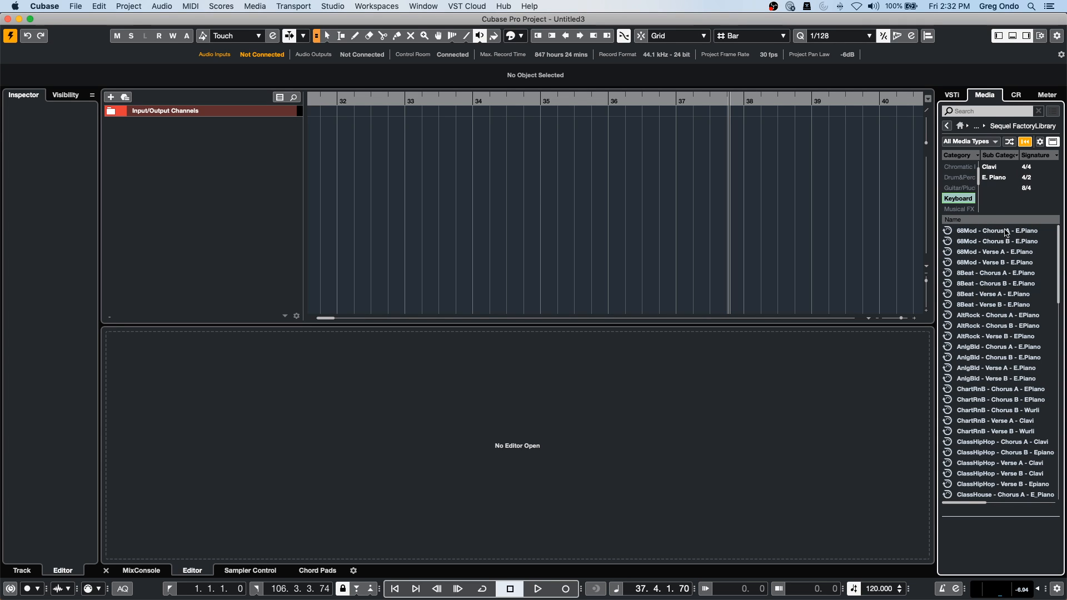
click(995, 168)
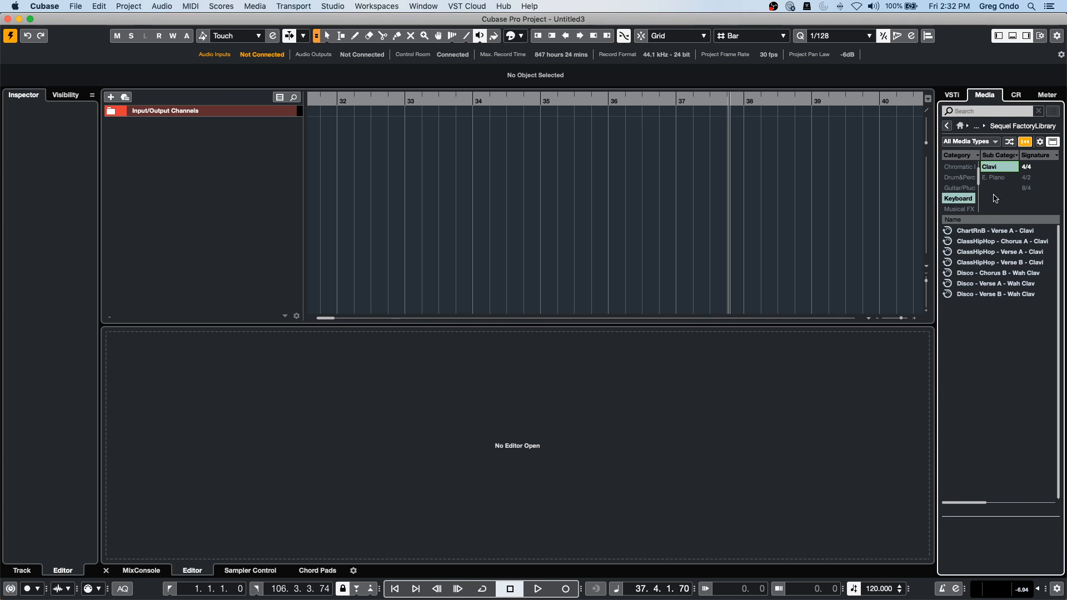
click(982, 274)
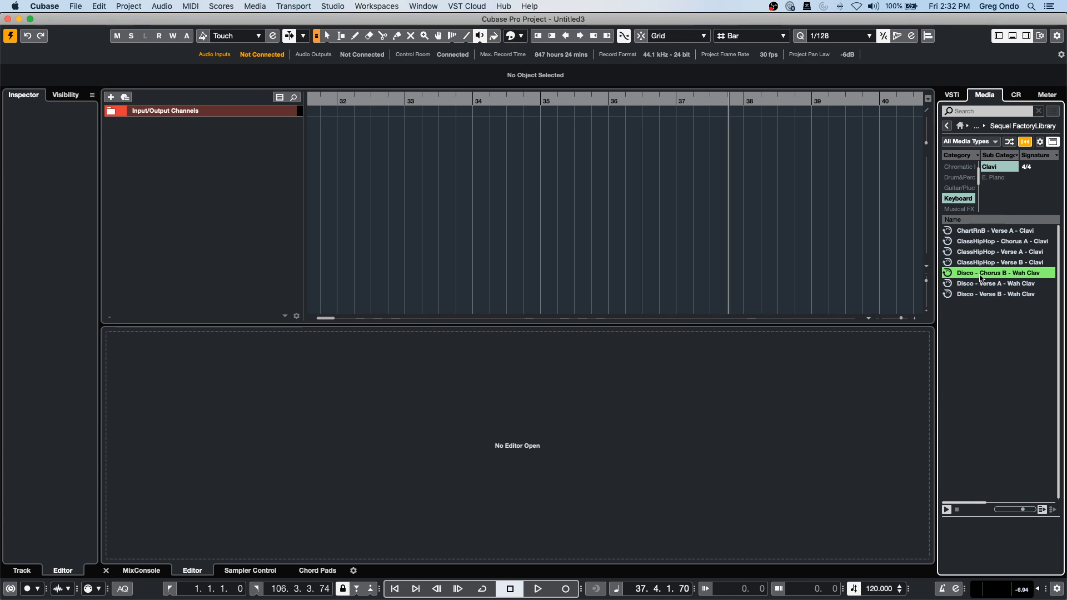
drag(981, 277, 315, 135)
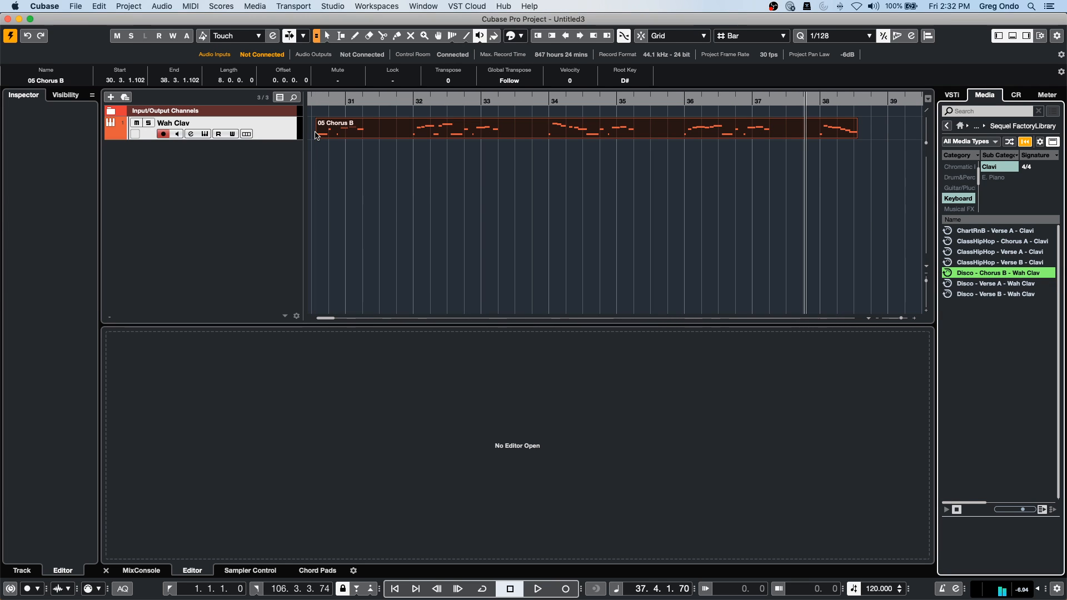
Show the Chord Pads with their player setup and add a Basic Player.
click(319, 571)
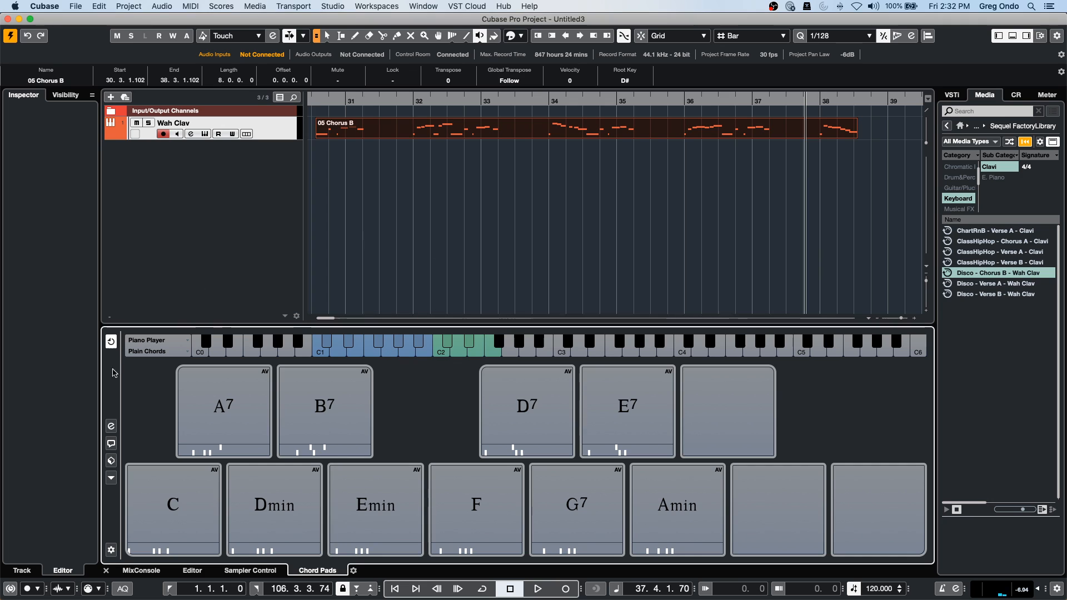
click(111, 444)
click(112, 444)
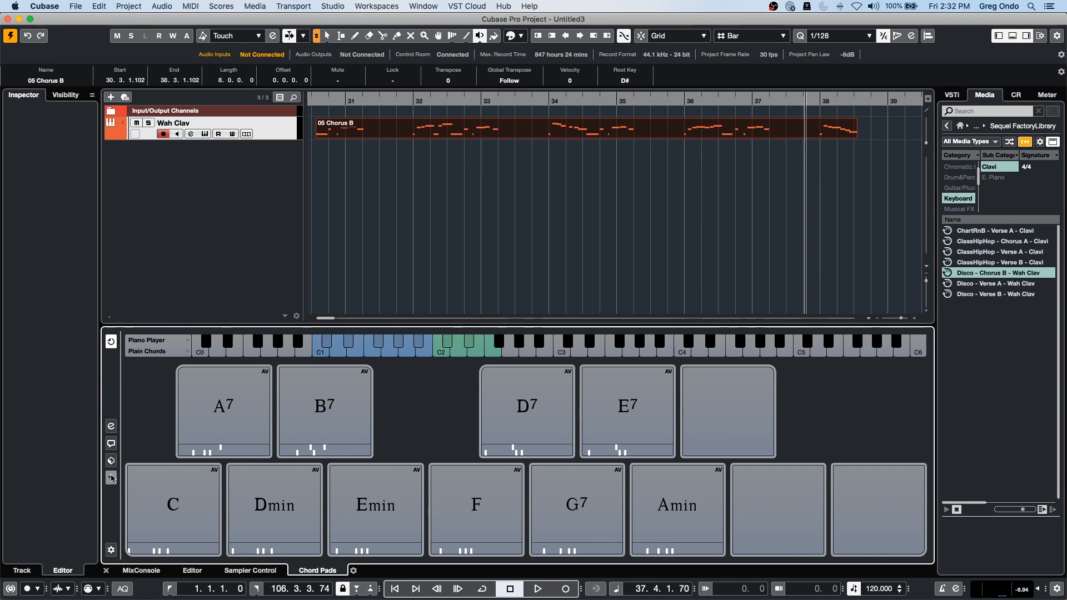
click(112, 478)
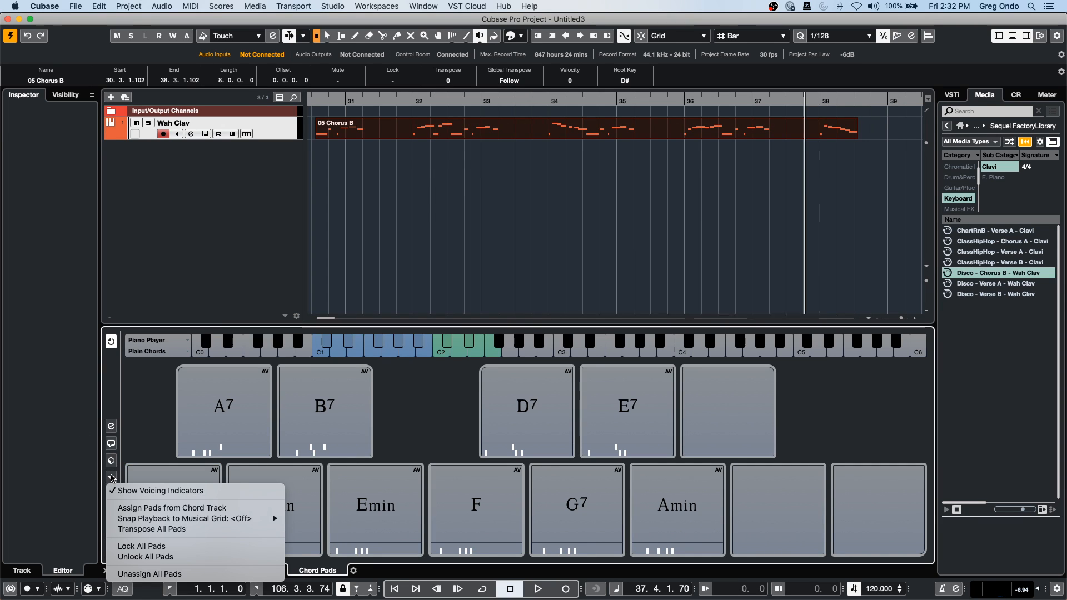
click(111, 428)
click(111, 427)
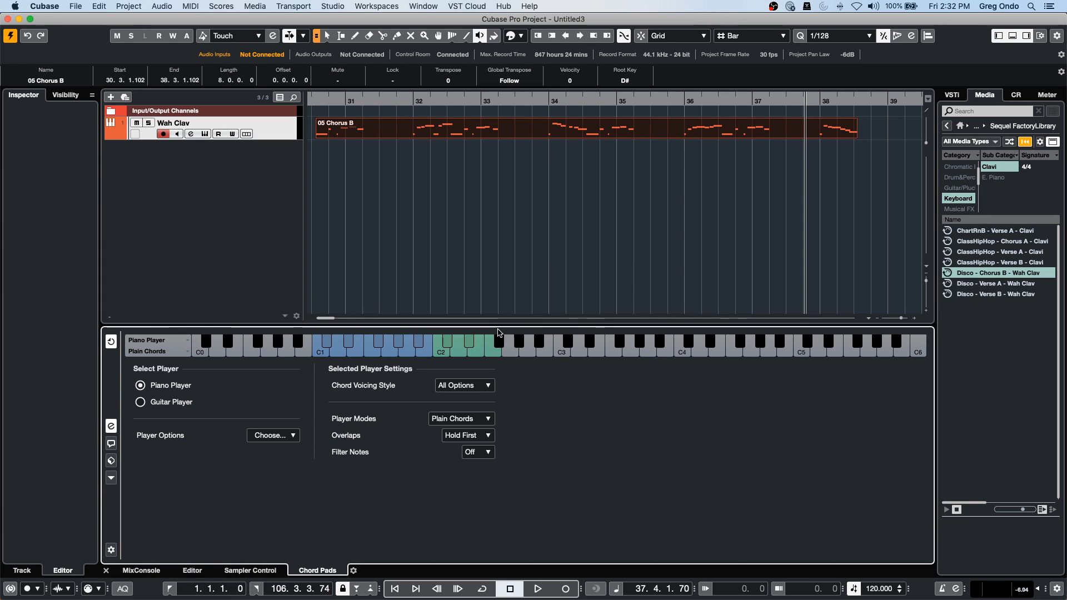
click(278, 438)
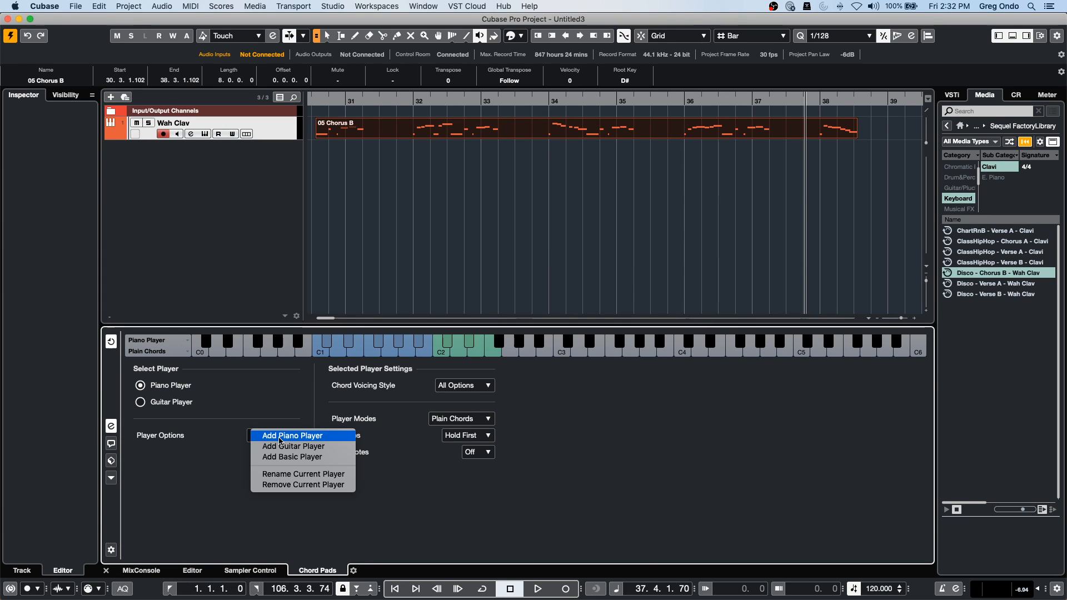
click(336, 457)
Set the Basic Player's mode to Pattern and use the 05 Chorus B part from the Wah Clav track as its pattern.
click(464, 419)
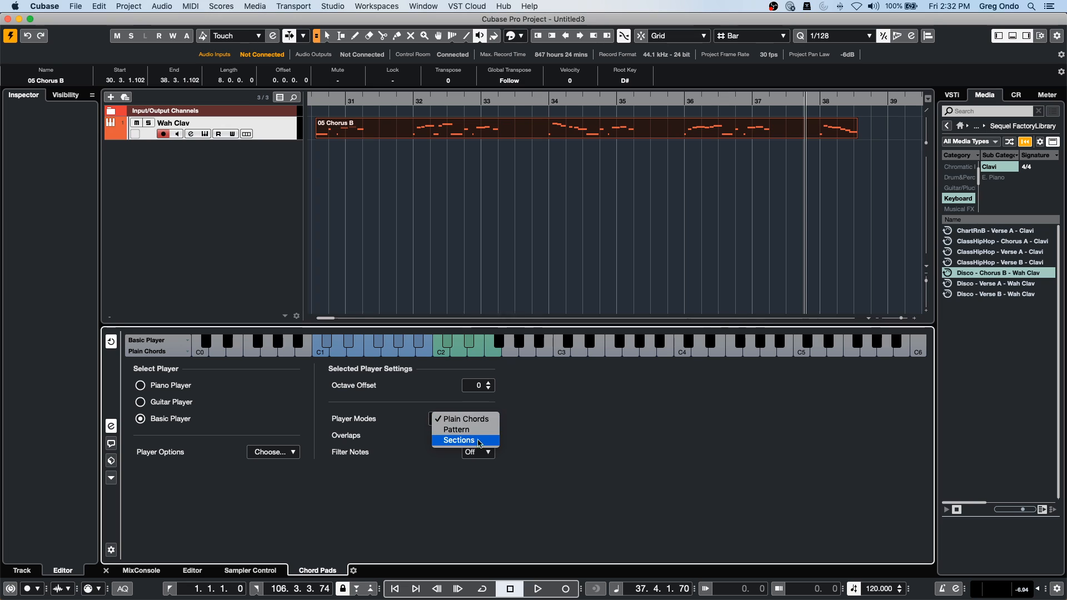
click(462, 430)
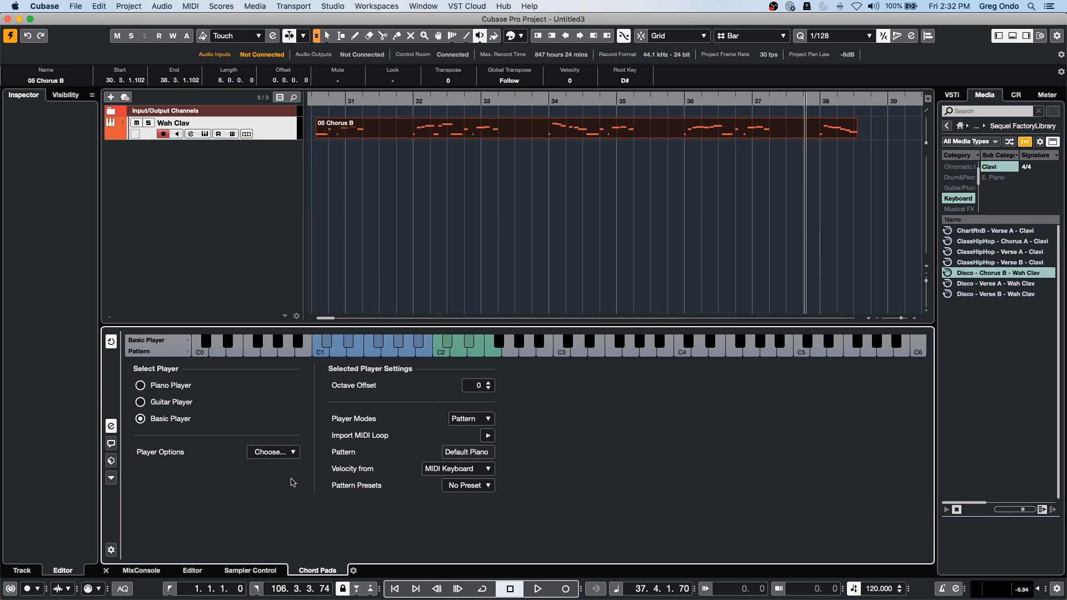
right_click(425, 147)
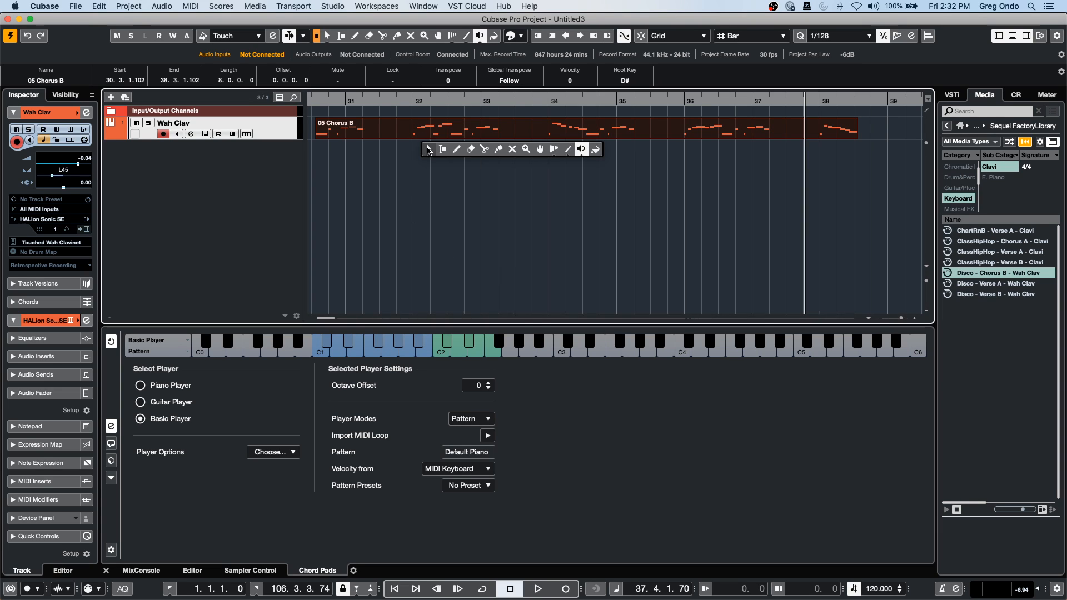
click(429, 150)
drag(437, 134, 430, 454)
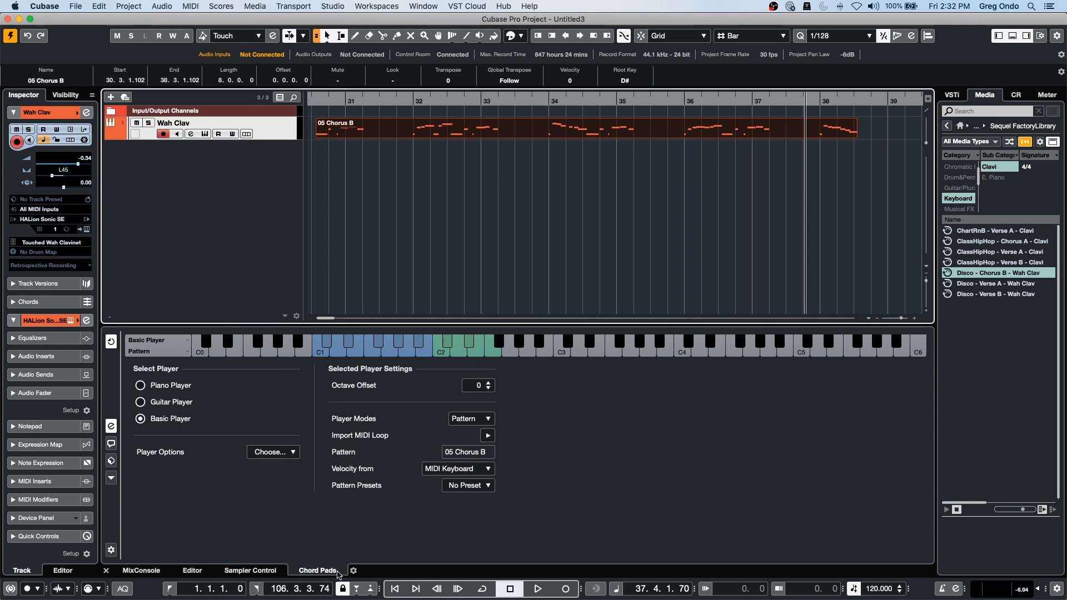
Return to the chord pads and audition the pattern on the B7, Emin, Dmin, C, D7 and G7 pads.
click(111, 426)
click(327, 414)
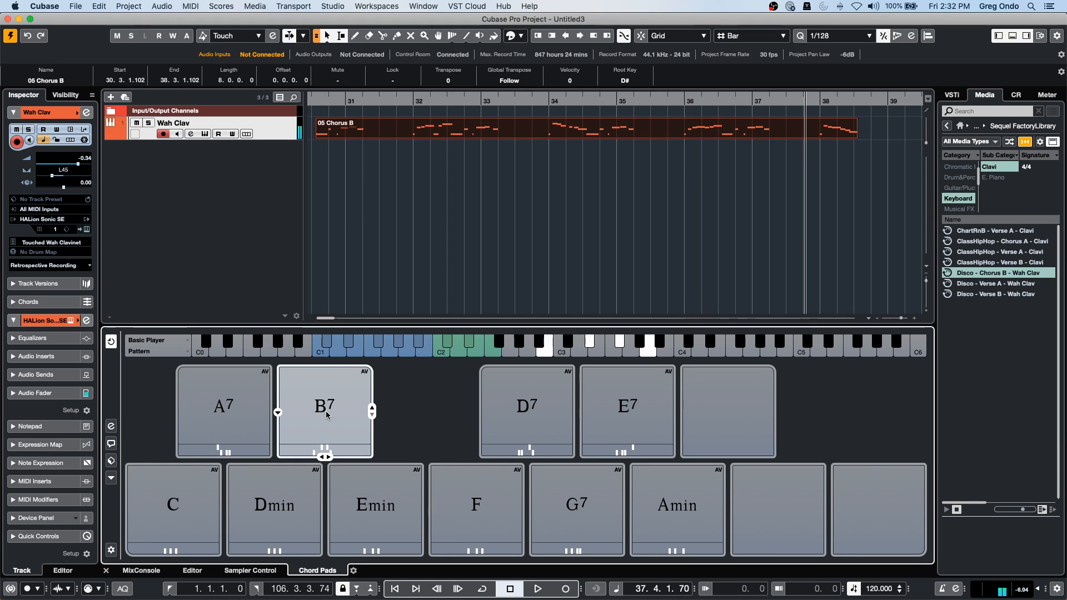
click(368, 494)
click(369, 503)
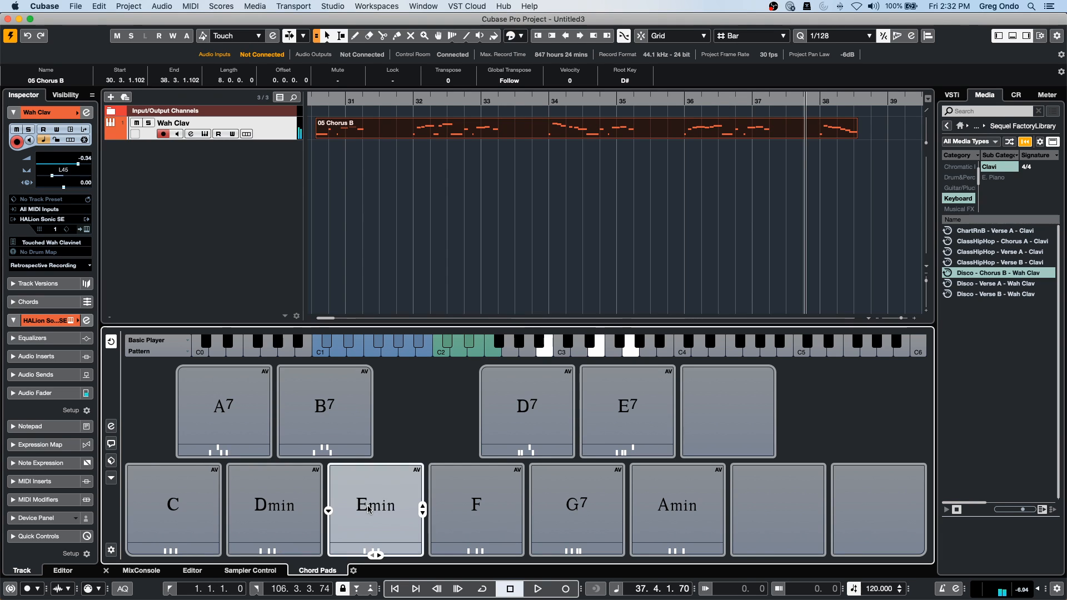
click(270, 507)
click(194, 510)
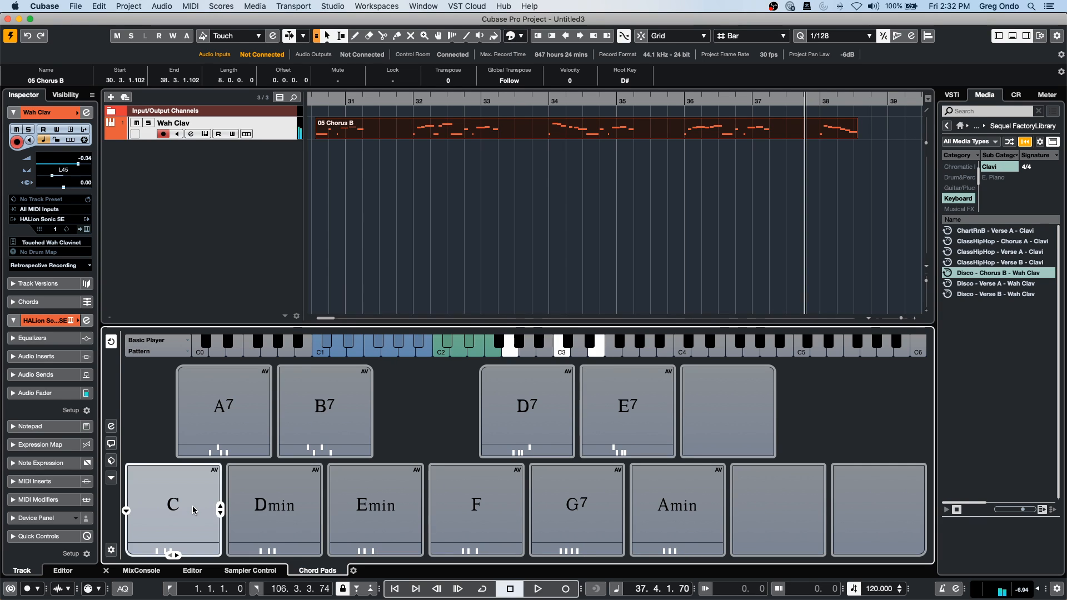
click(527, 411)
click(589, 497)
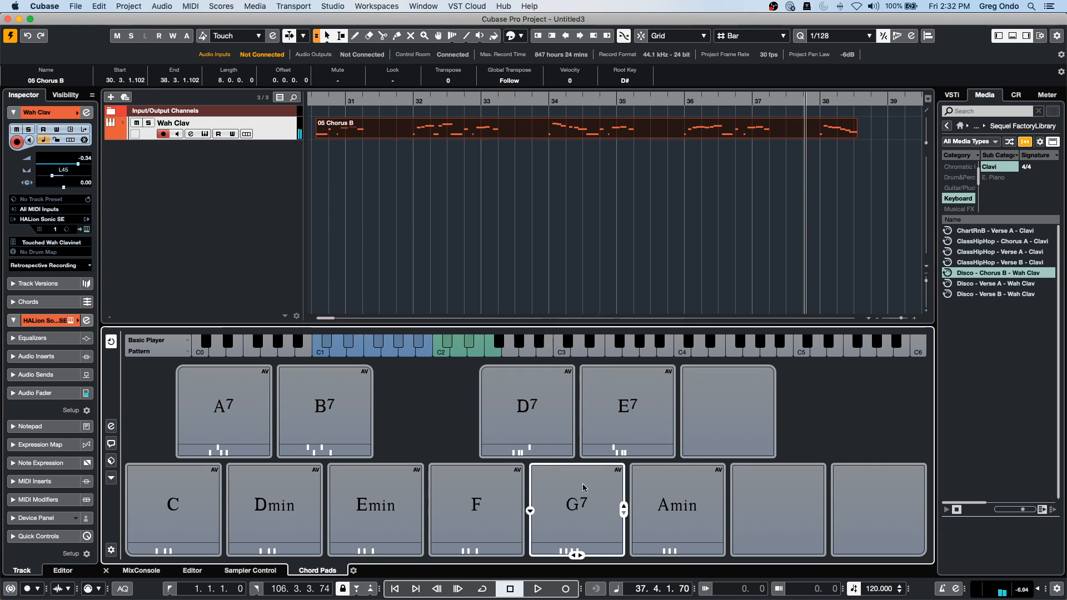
click(587, 497)
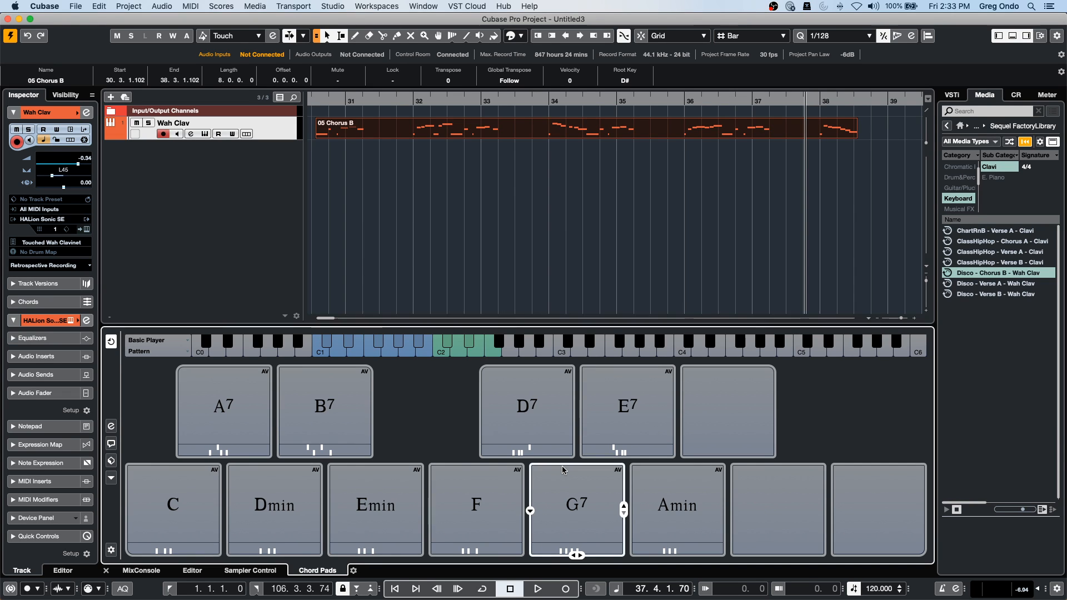
Move the project cursor into the 05 Chorus B part and play the D7, G7, E7 and Amin chord pads.
click(465, 97)
drag(465, 83, 466, 64)
click(527, 411)
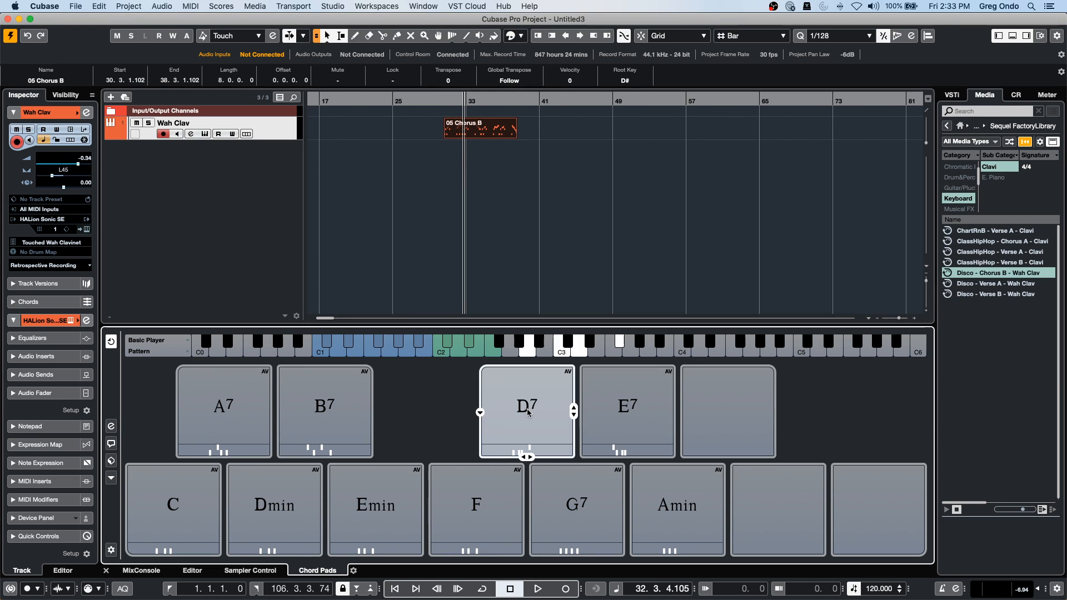
click(581, 492)
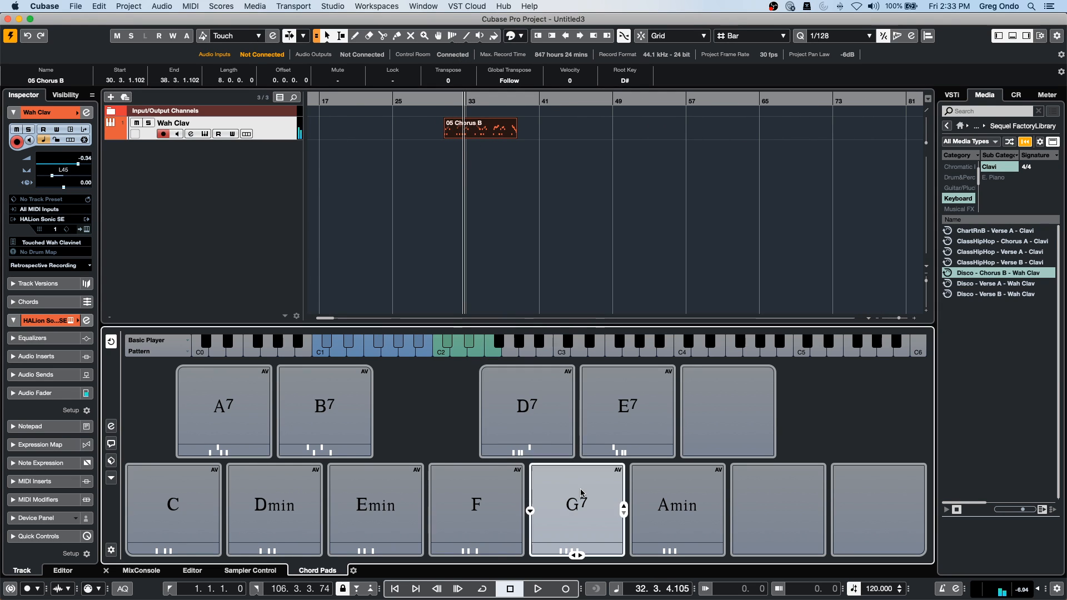
click(618, 414)
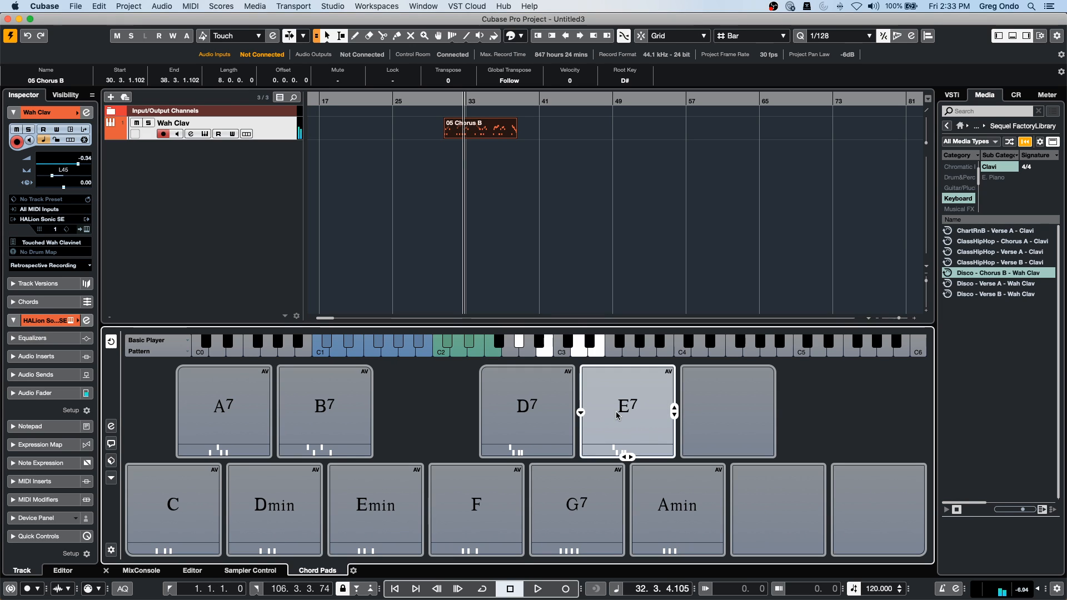
click(685, 509)
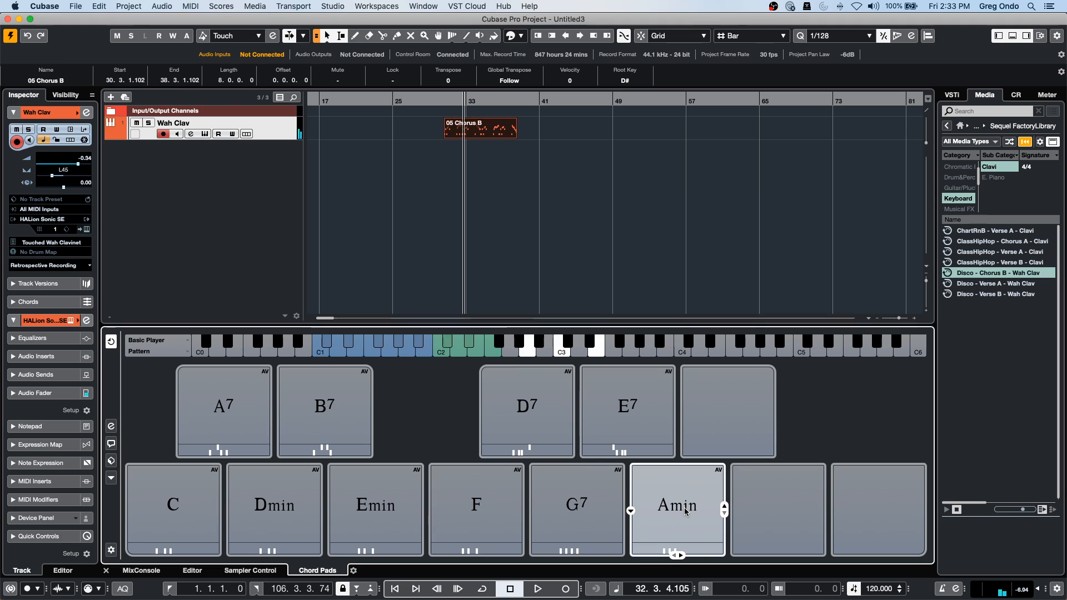
Play the G7, Dmin, C and Emin chord pads to audition the pattern.
click(521, 491)
click(293, 476)
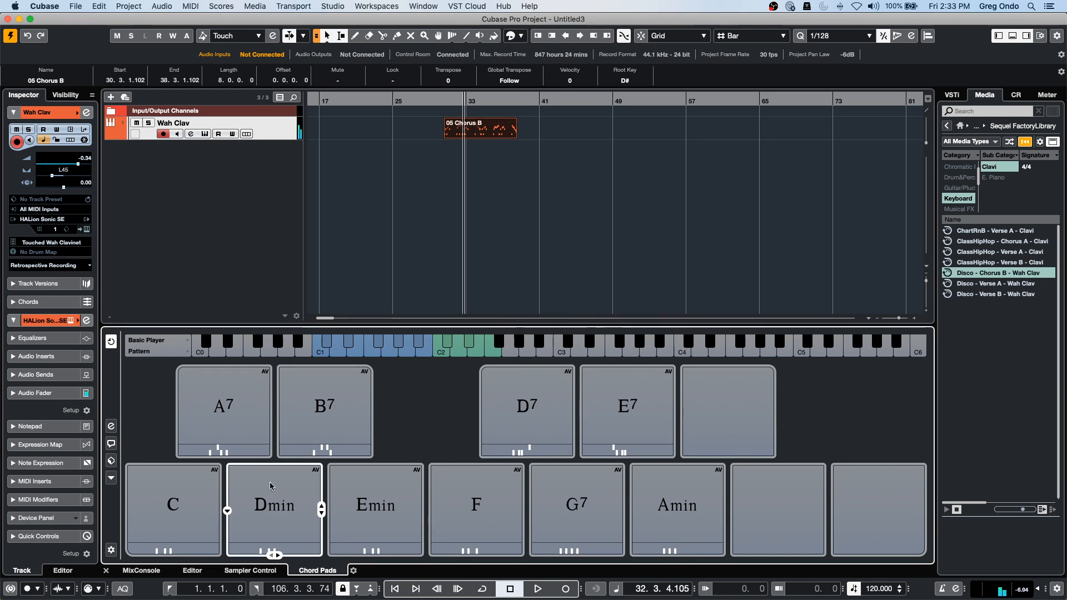
click(180, 491)
click(392, 507)
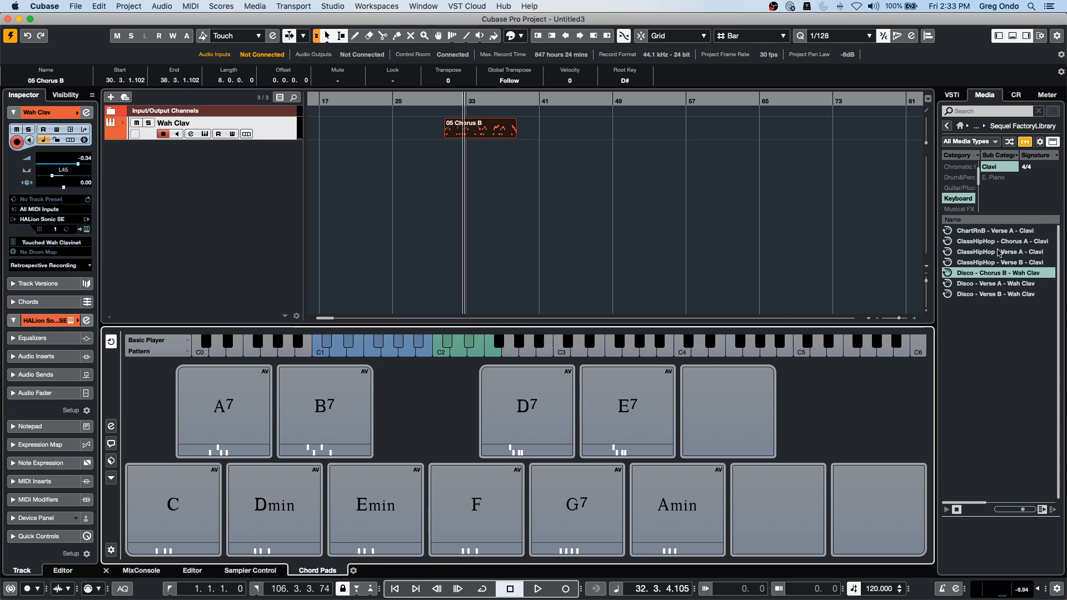
Try to use the Disco - Verse A and Disco - Chorus B Wah Clav loops as the Basic Player's pattern.
drag(995, 284, 611, 413)
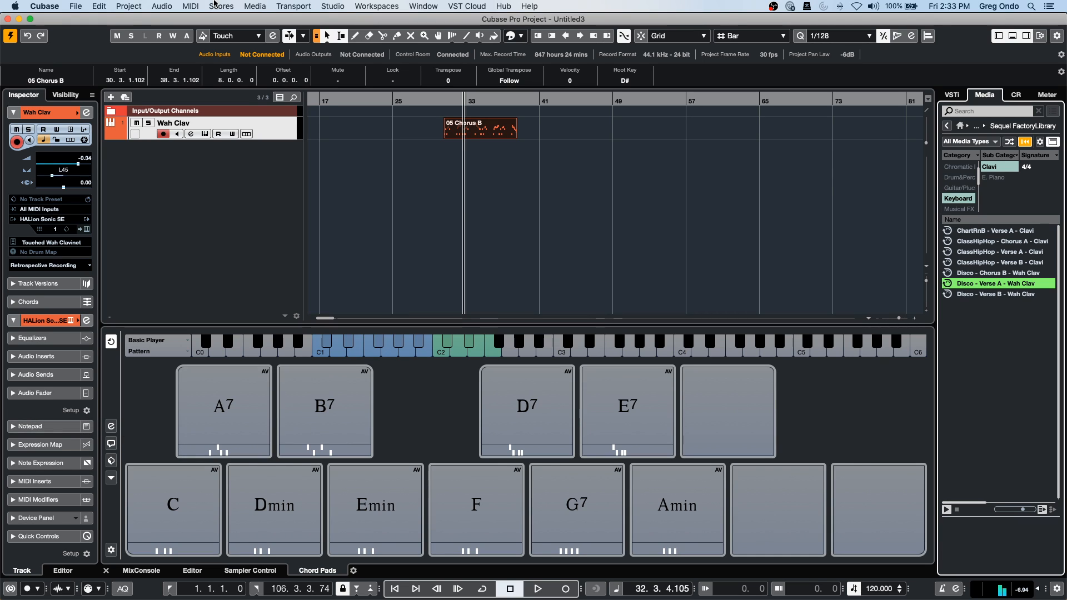
click(111, 444)
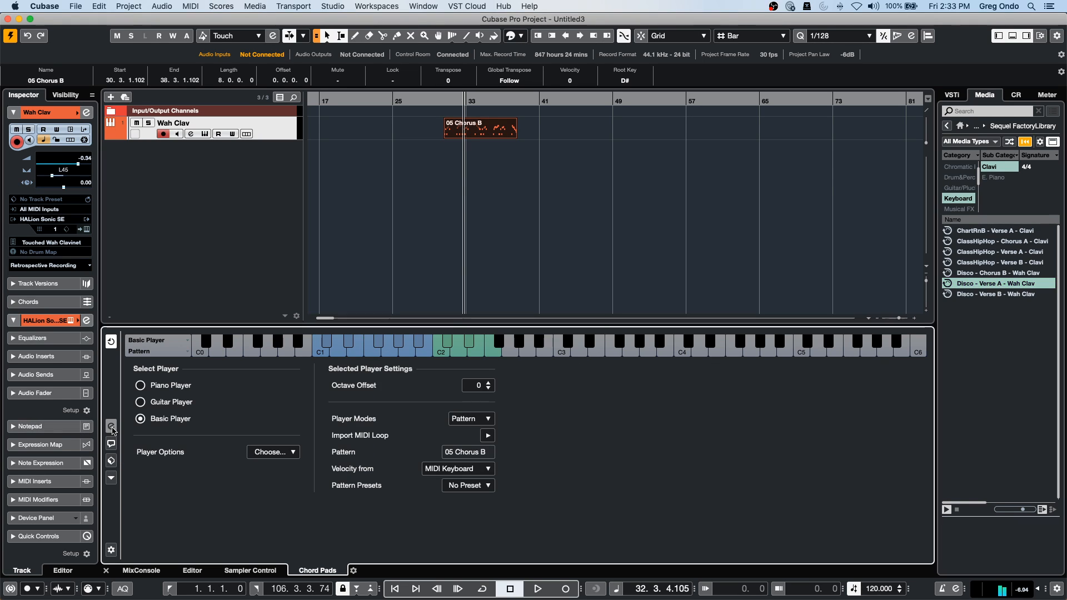
drag(981, 272, 466, 420)
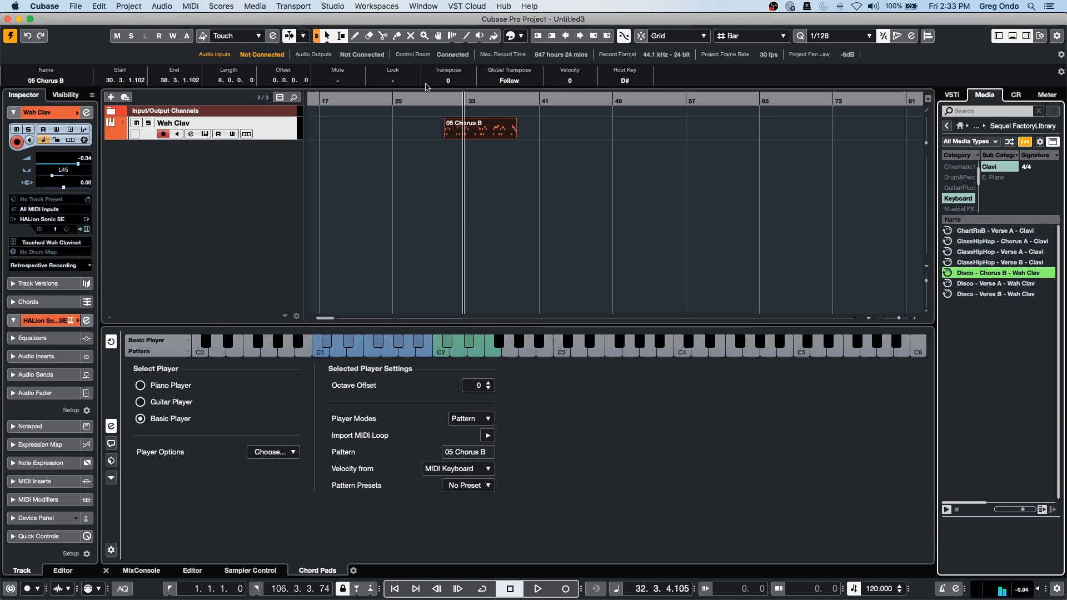
click(111, 426)
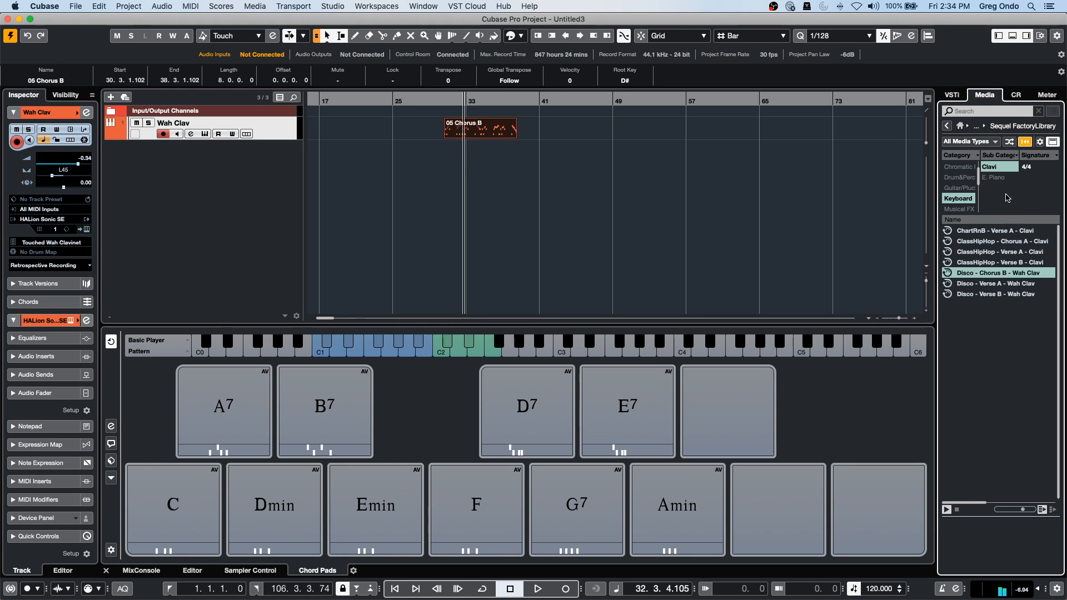
Preview the Disco - Chorus B - Wah Clav loop and lower the preview volume.
click(948, 510)
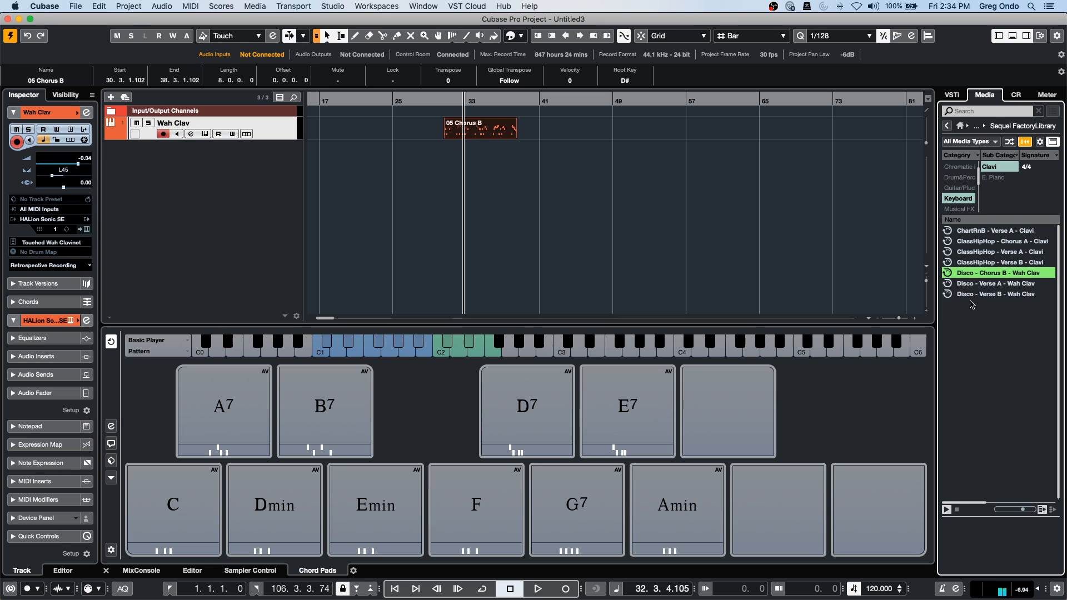
drag(1022, 510, 1000, 519)
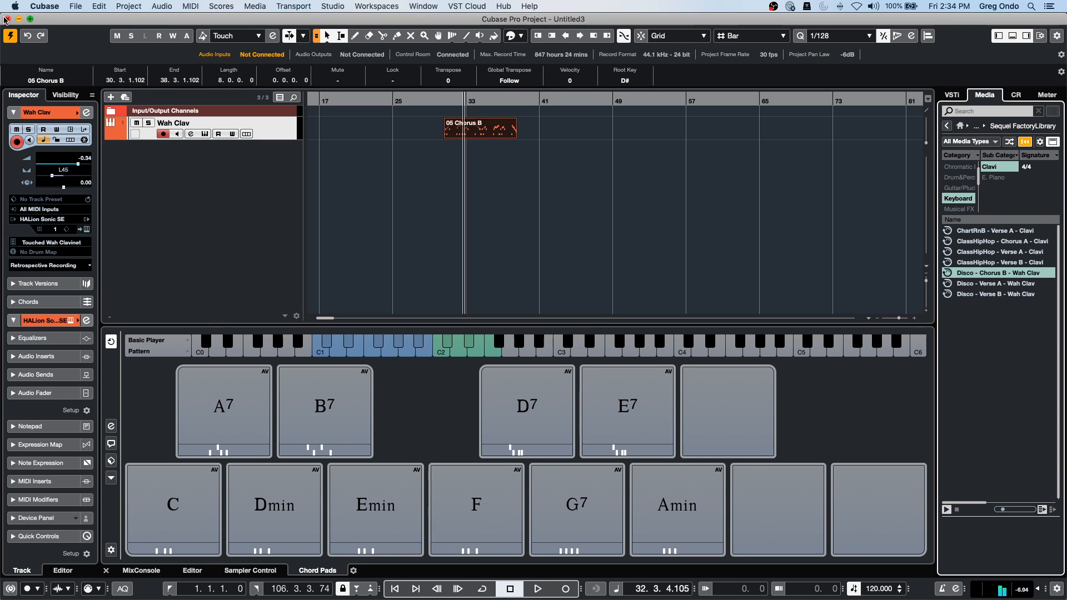
Close the Untitled3 project without saving it.
click(7, 20)
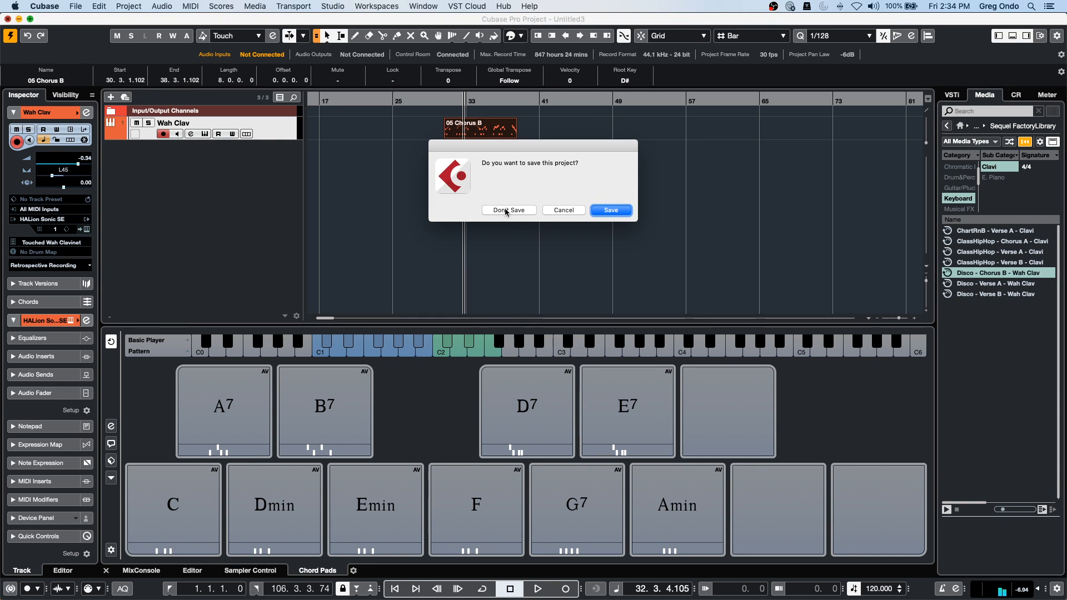
click(442, 210)
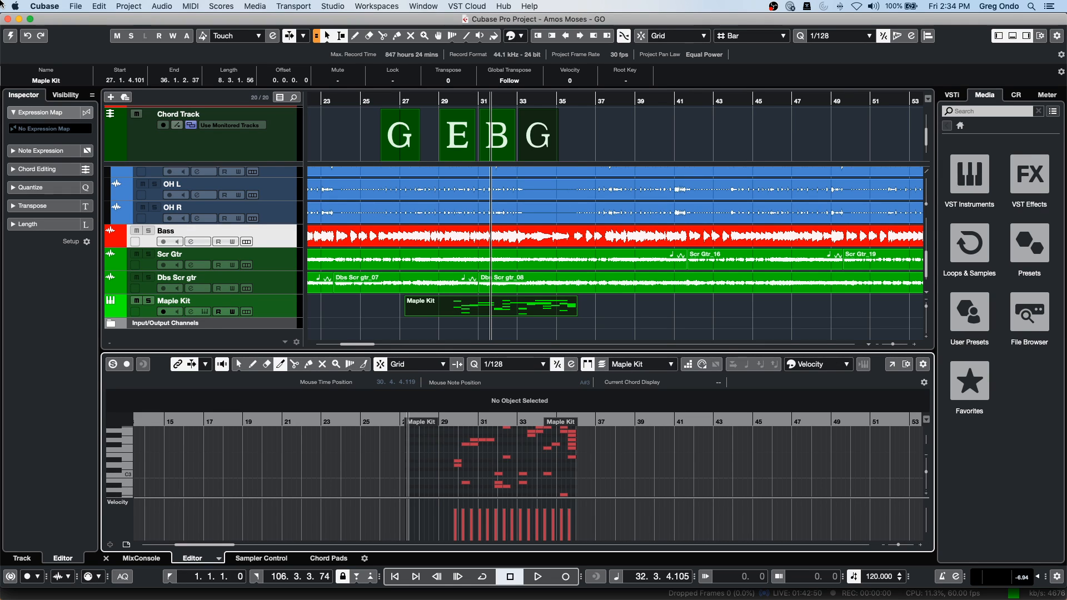
Look through the import commands in the Amos Moses - GO project and try to activate the project.
click(77, 6)
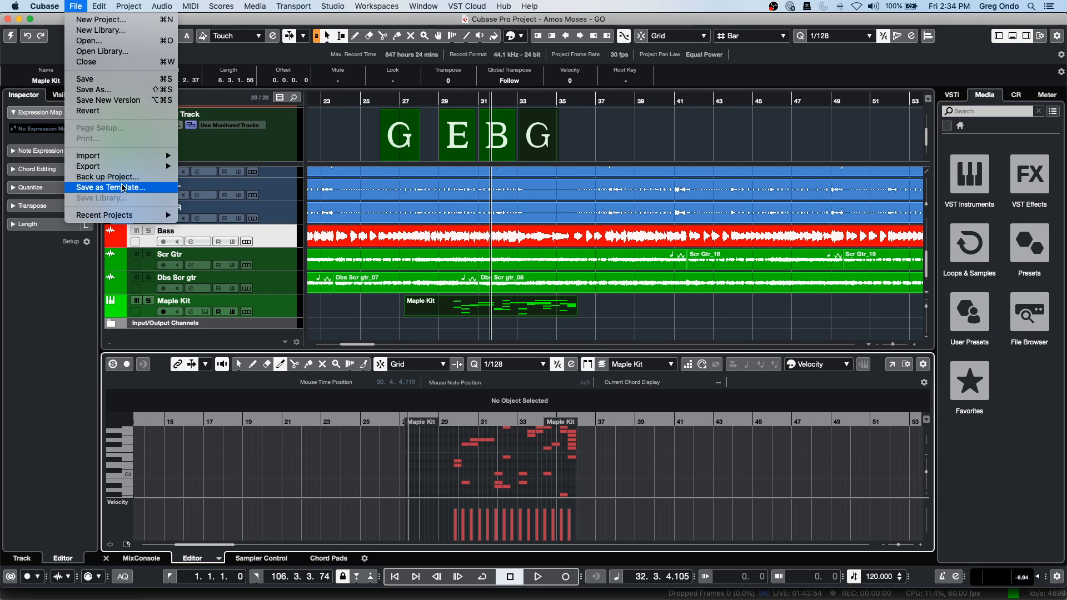
mouse_move(111, 166)
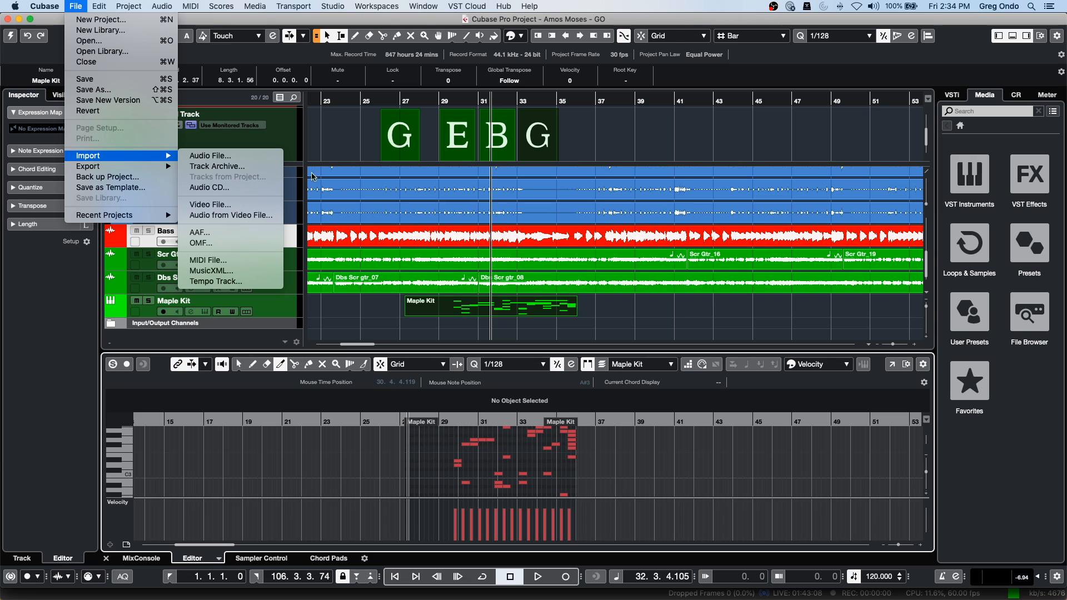
click(335, 210)
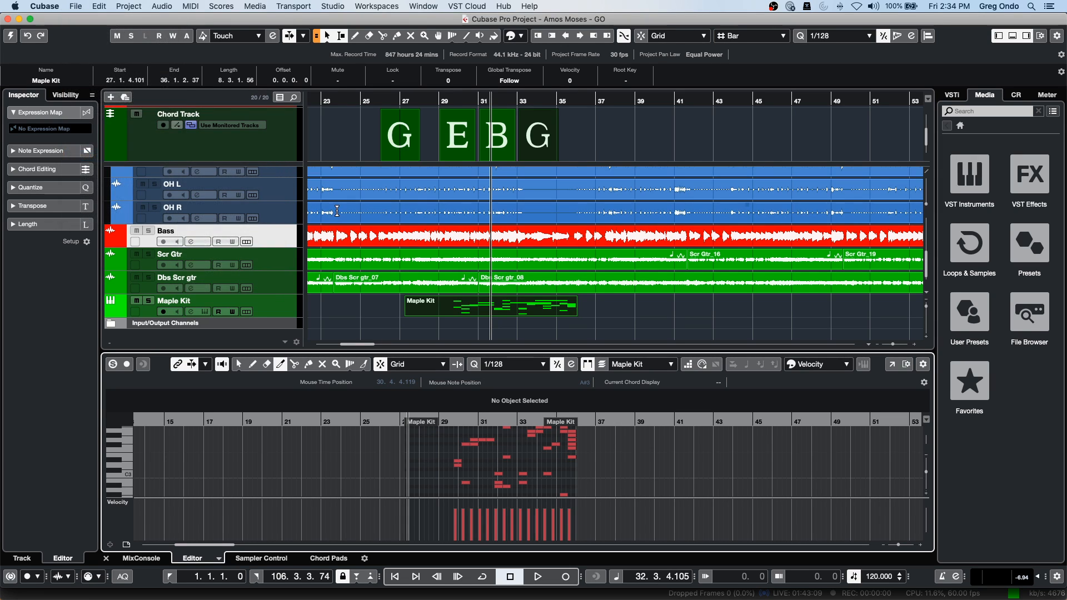
click(10, 38)
Relaunch Cubase 10.5 with the current program preferences, dismissing the problem report, and open the July 31 2020 project.
key(super+Tab)
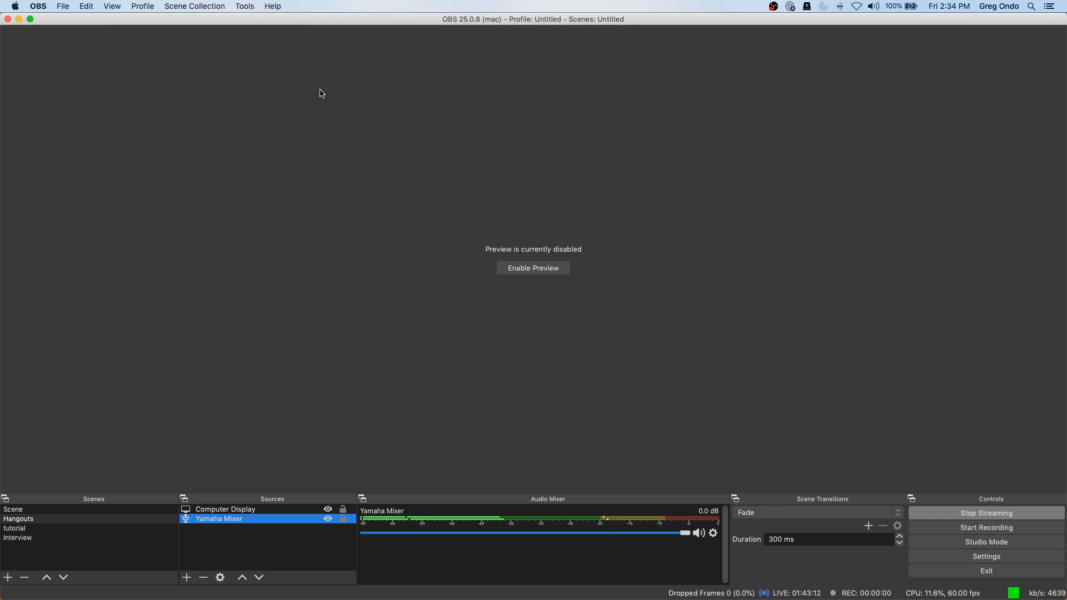
mouse_move(440, 597)
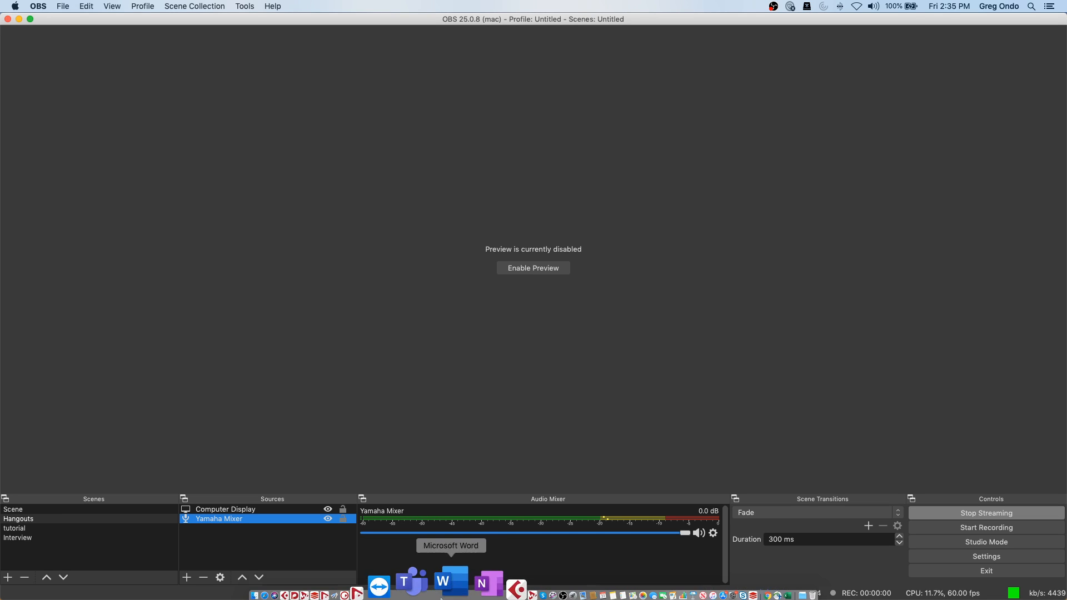
key(super+Tab)
key(super+Tab)
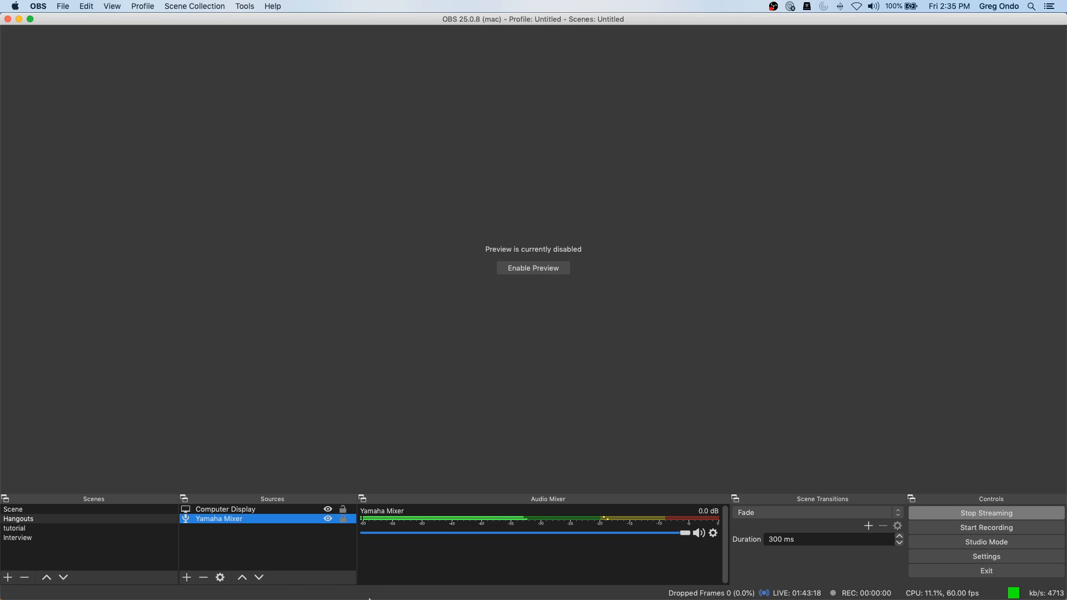
mouse_move(370, 599)
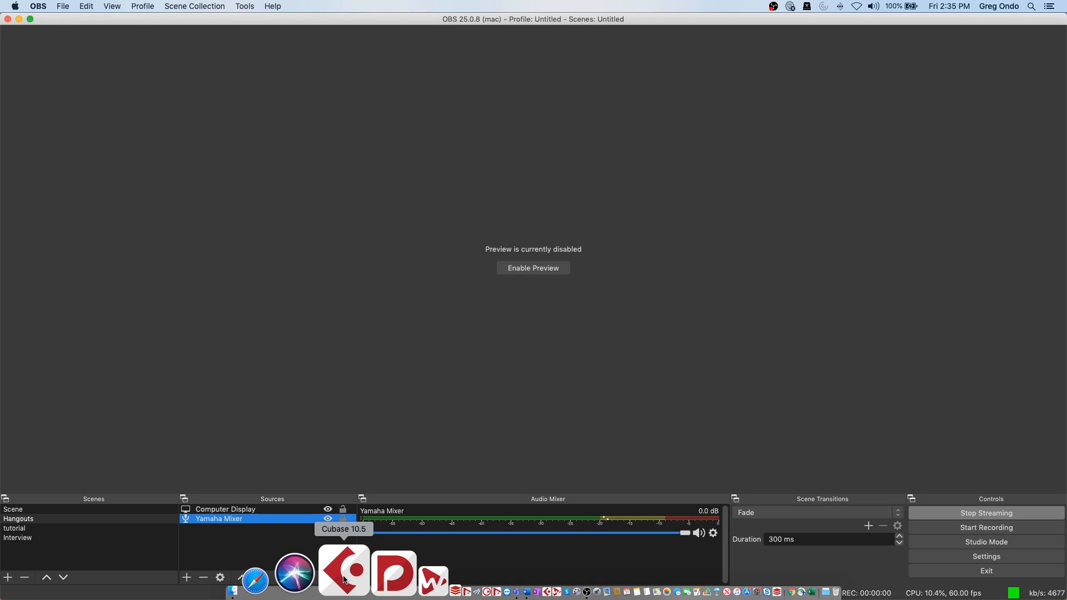
click(344, 580)
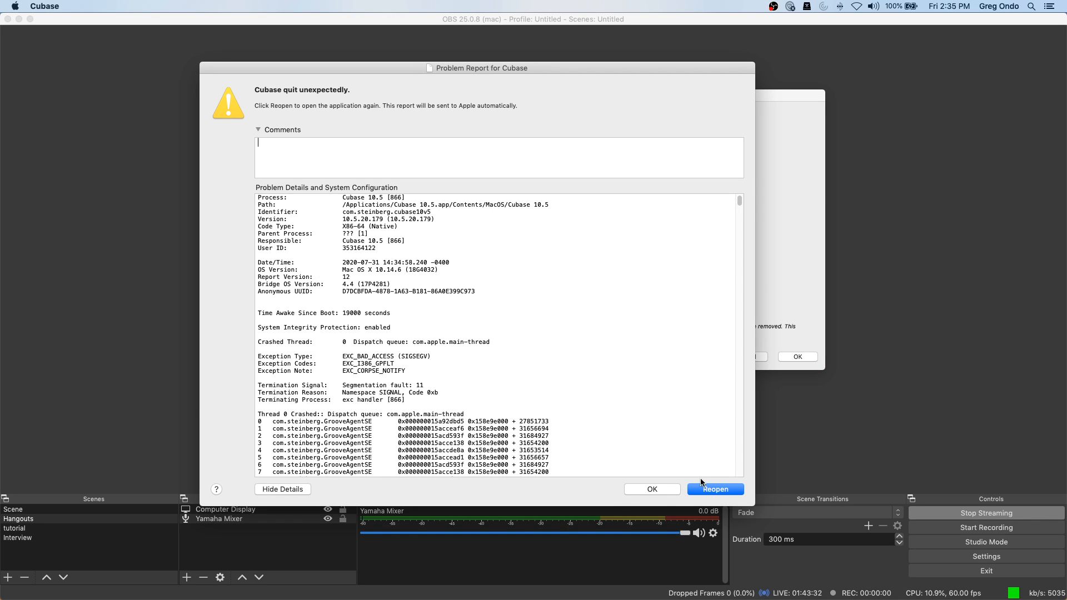
click(649, 492)
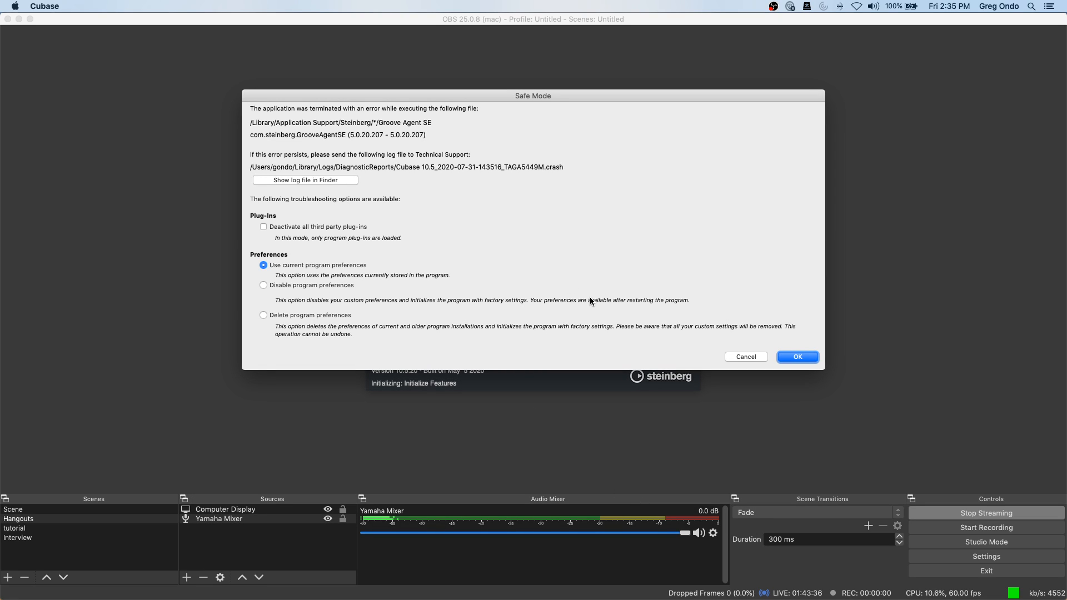
click(790, 356)
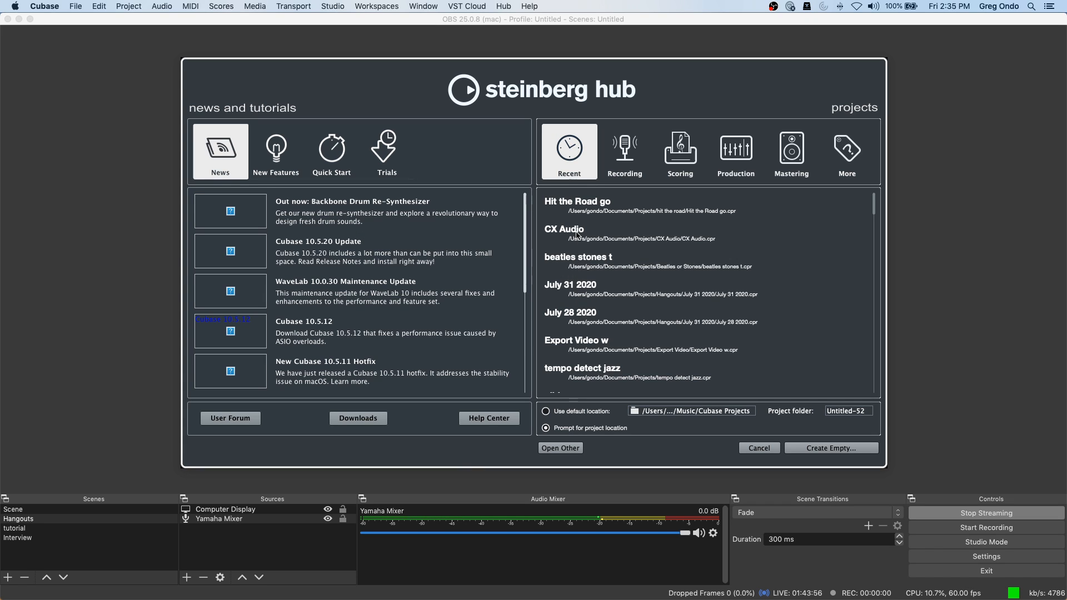
double_click(580, 307)
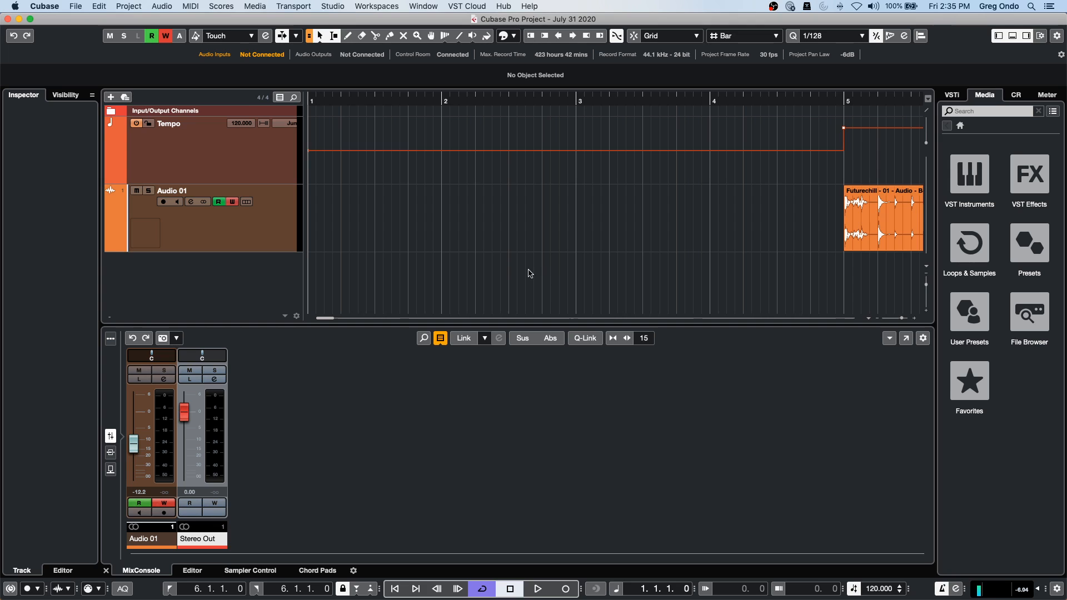
Review a track import from the be someone.cpr project with all source tracks selected, and cancel the import.
click(87, 8)
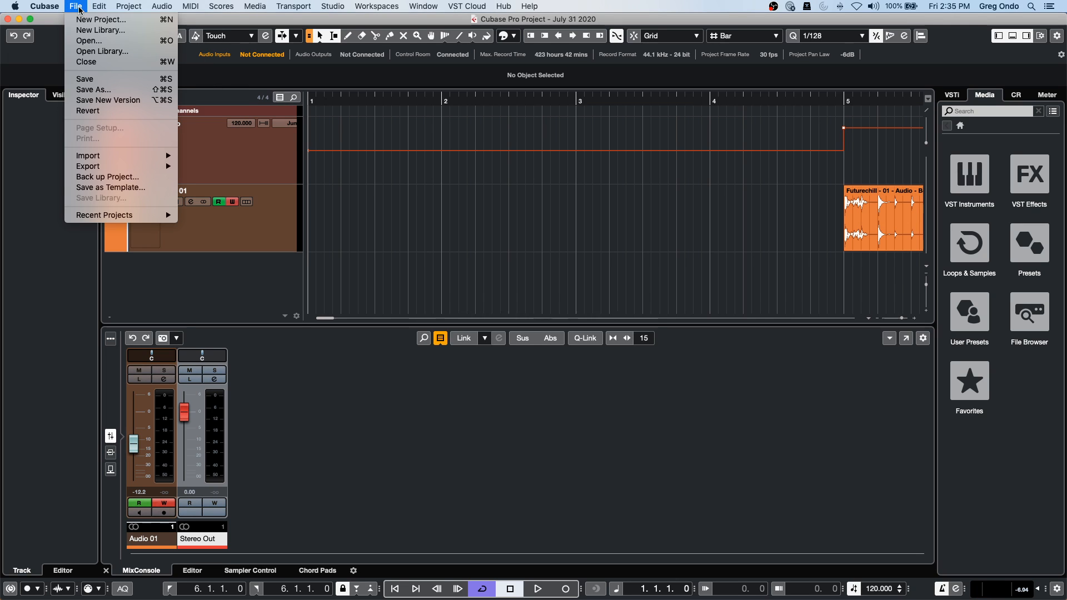
mouse_move(135, 156)
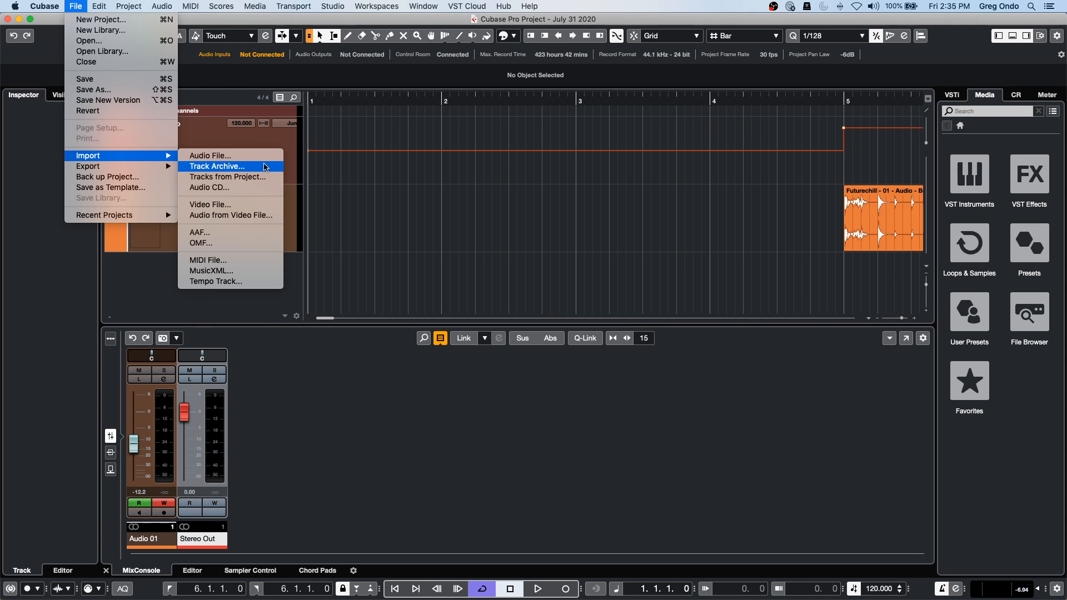
click(266, 177)
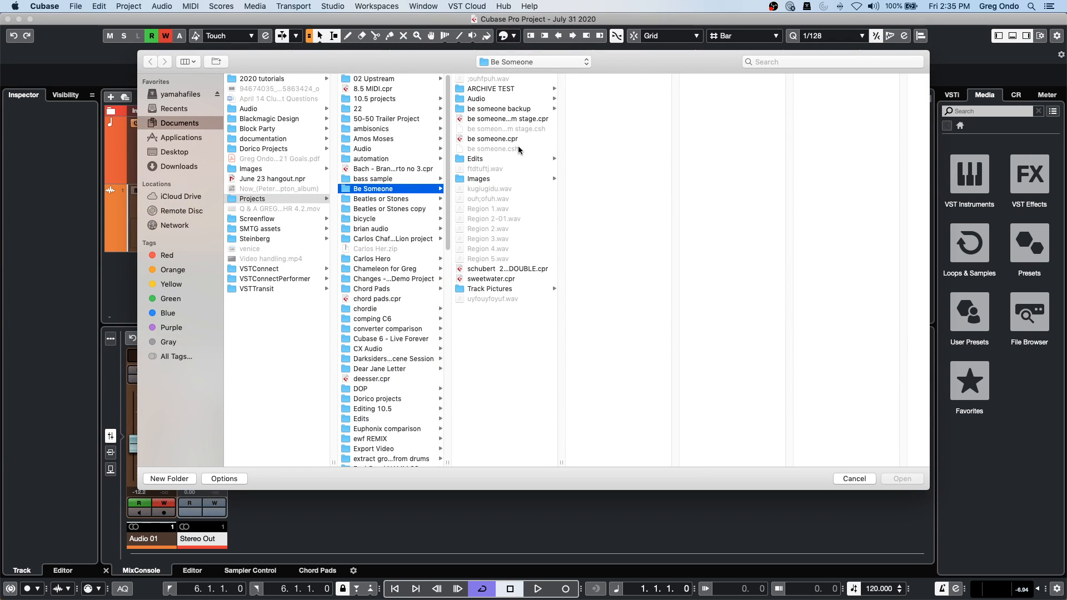
double_click(508, 144)
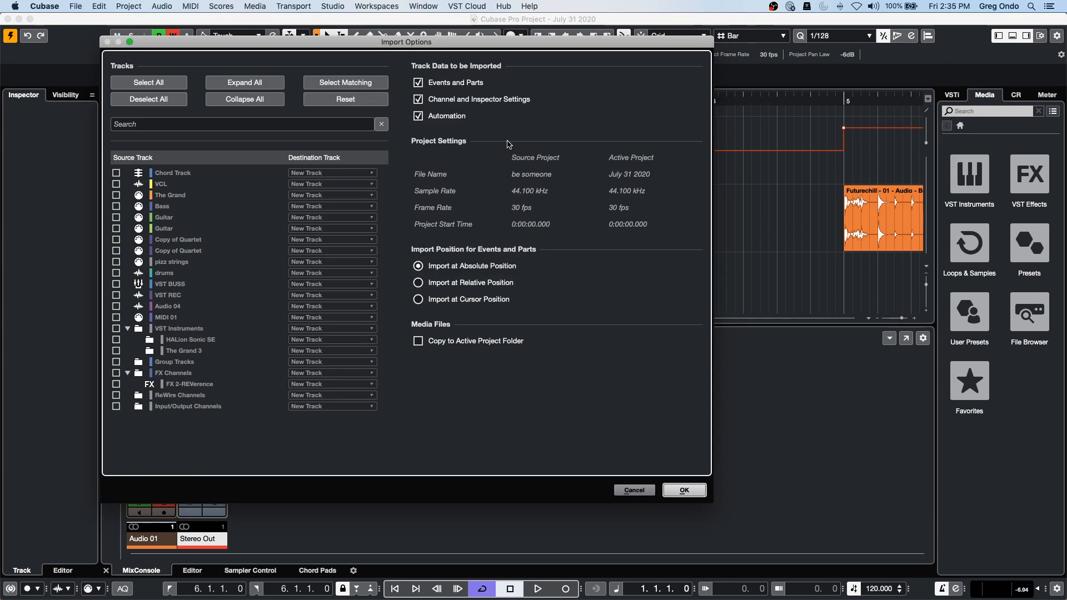
click(141, 82)
click(419, 82)
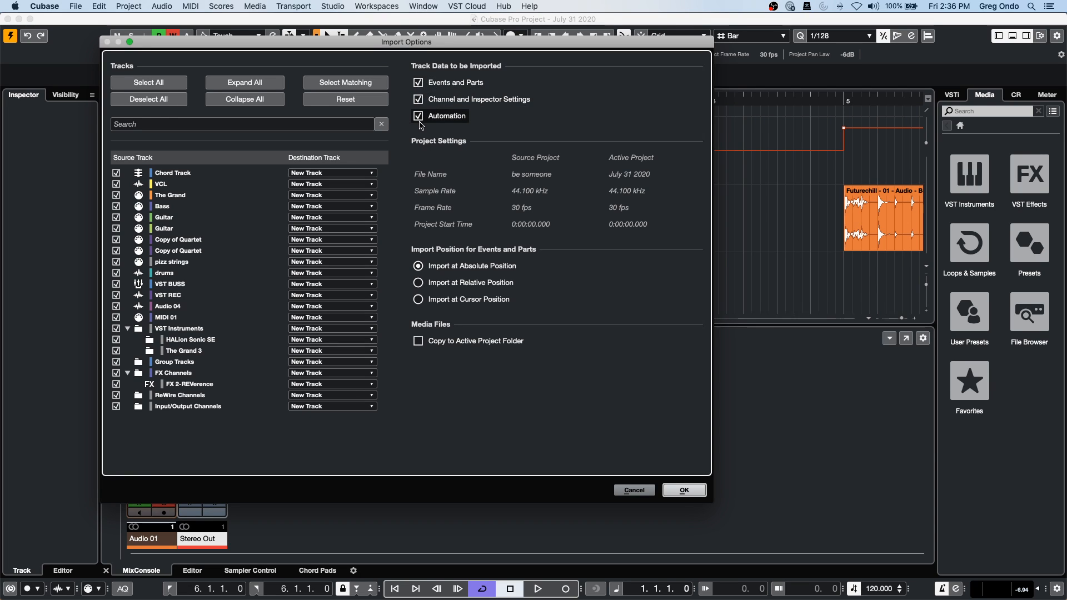
click(635, 490)
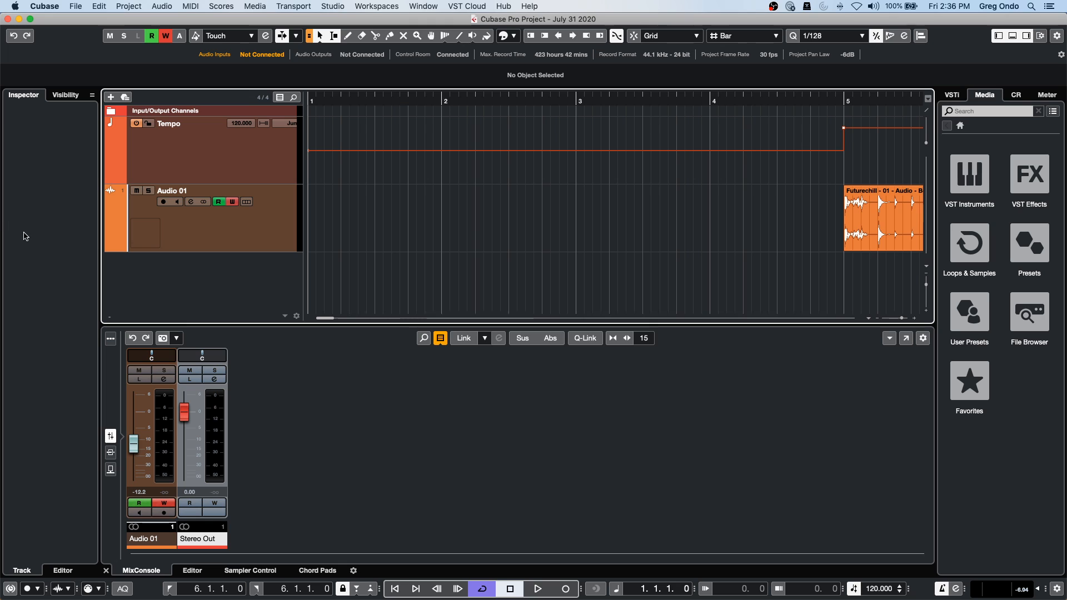
Open the recent project Amos Moses - GO and activate it.
click(76, 6)
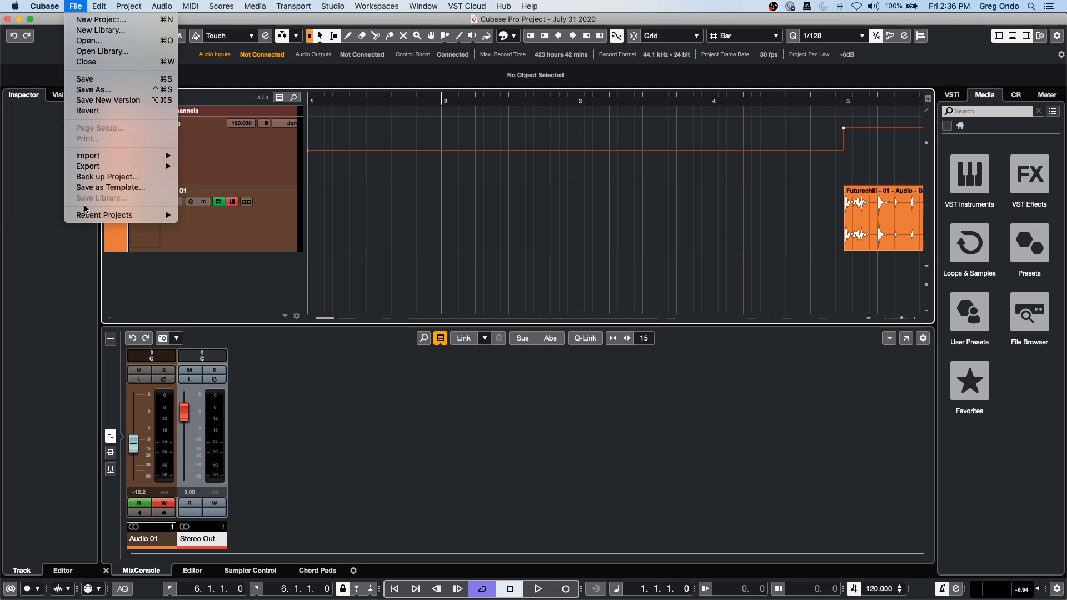
mouse_move(86, 214)
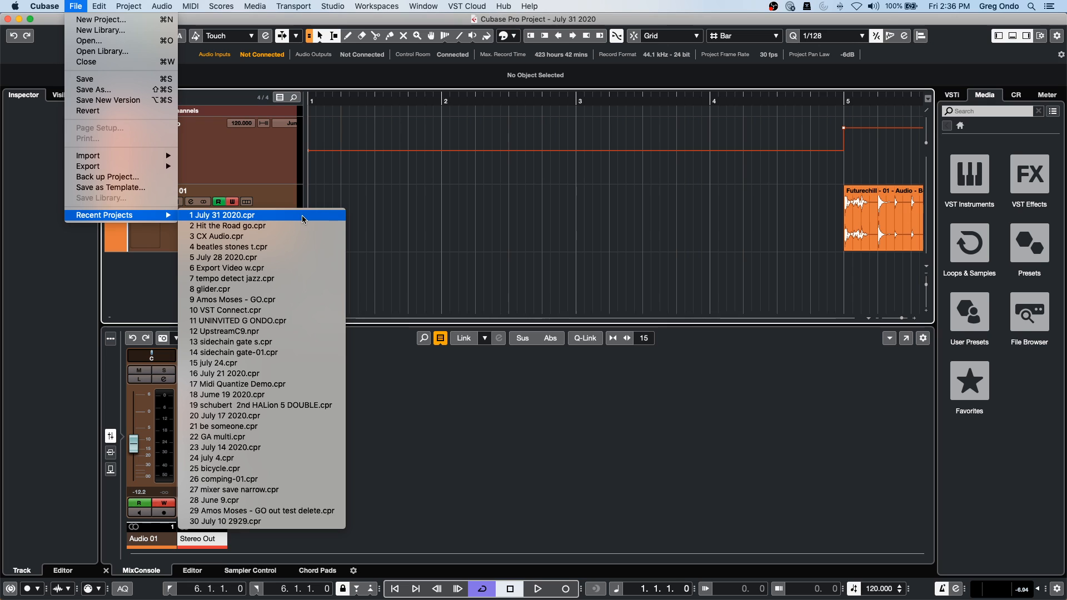
click(284, 299)
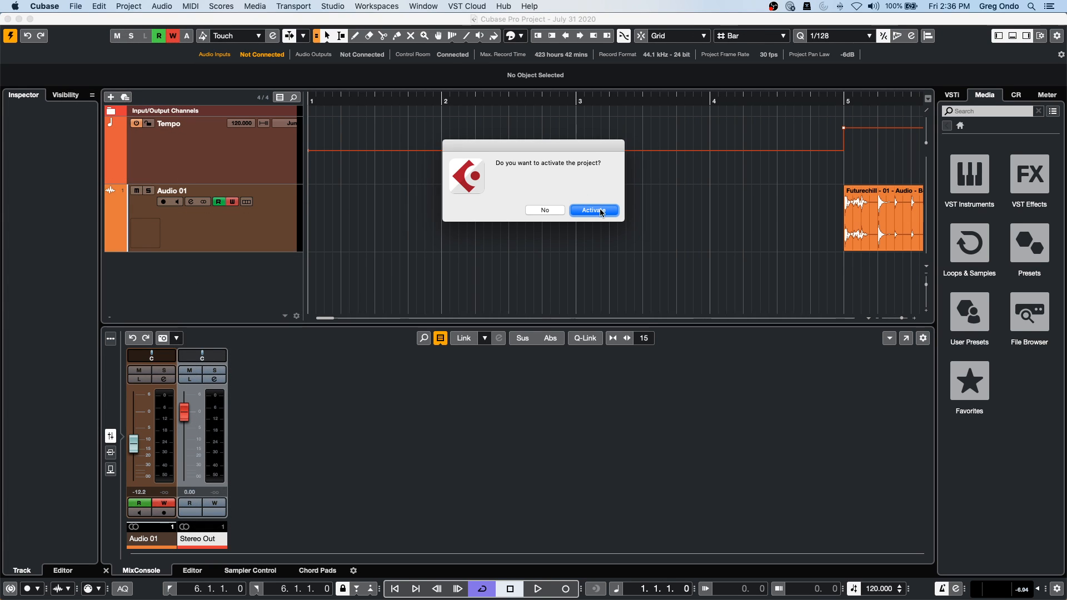
click(596, 209)
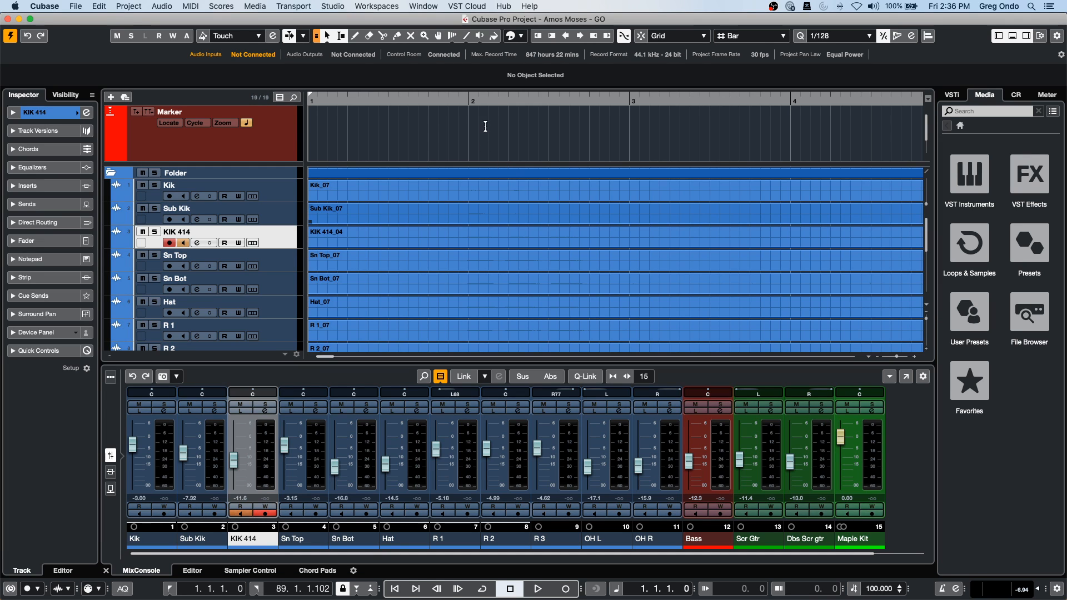
Play a short passage of the arrangement from around bar 7 and stop playback.
click(471, 101)
drag(471, 61, 462, 4)
click(340, 100)
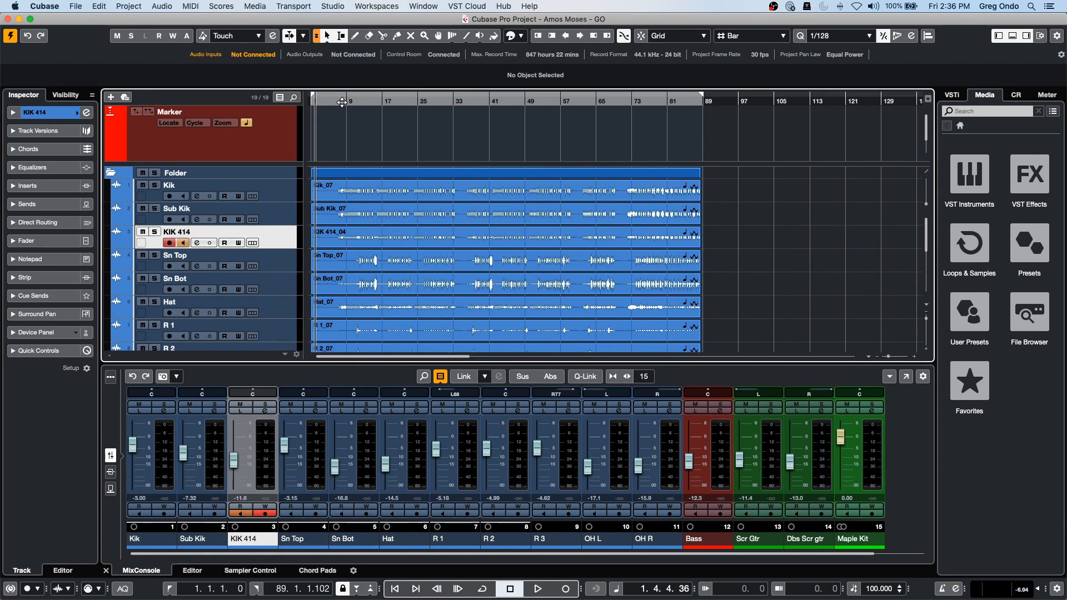
key(space)
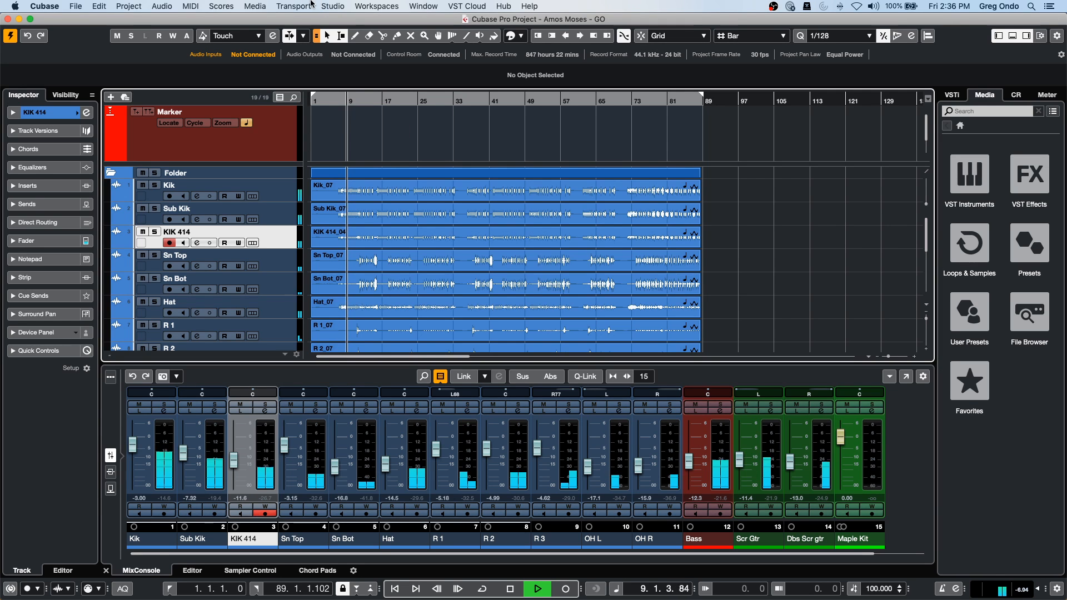
key(space)
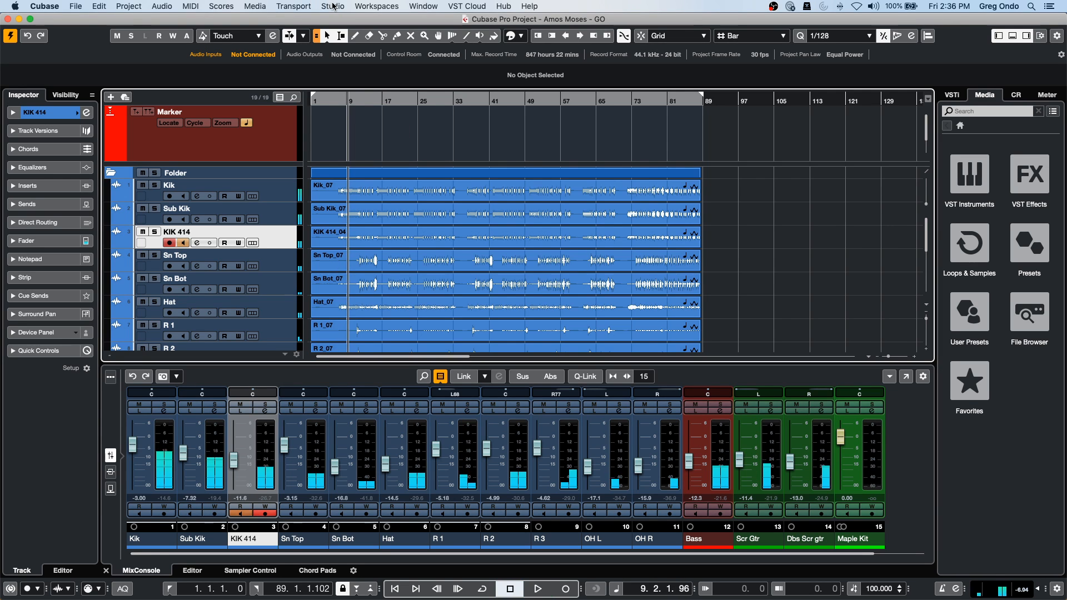
Open the Pool window to look over the project's audio files, and close it again.
click(253, 7)
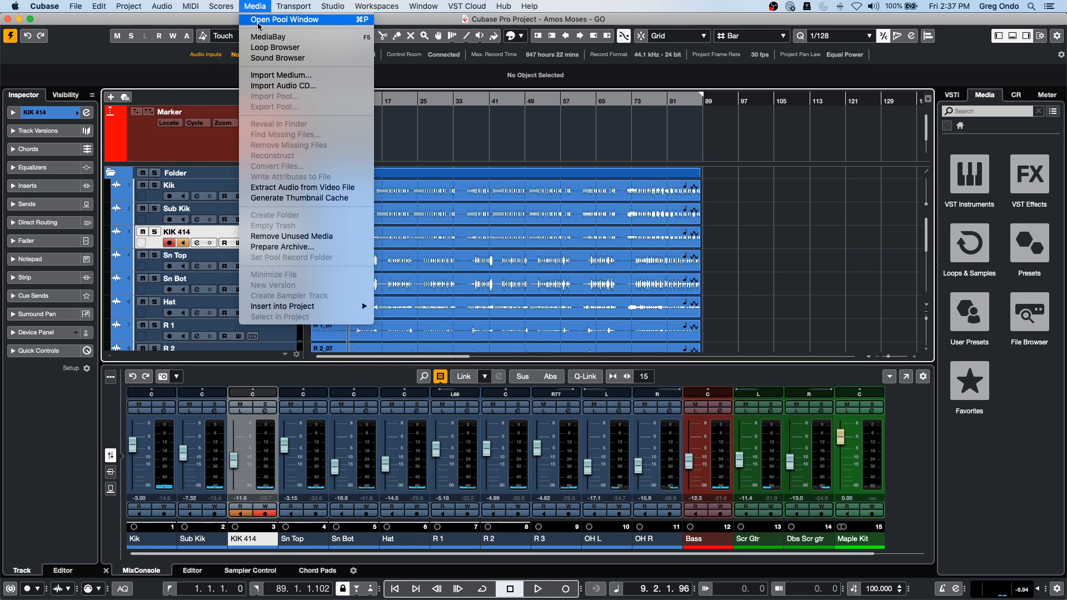
click(258, 20)
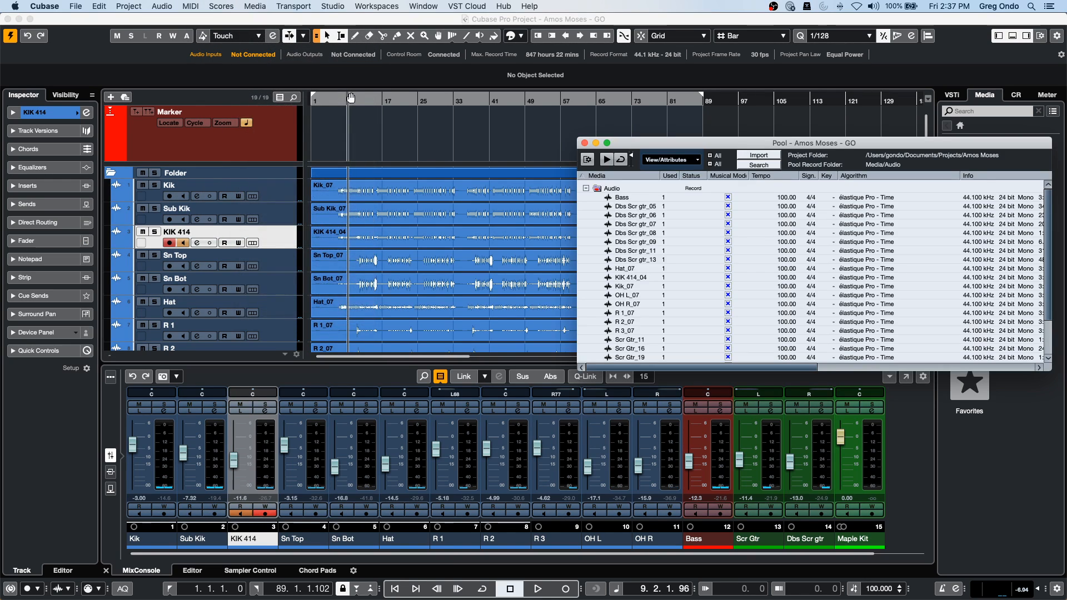
click(582, 142)
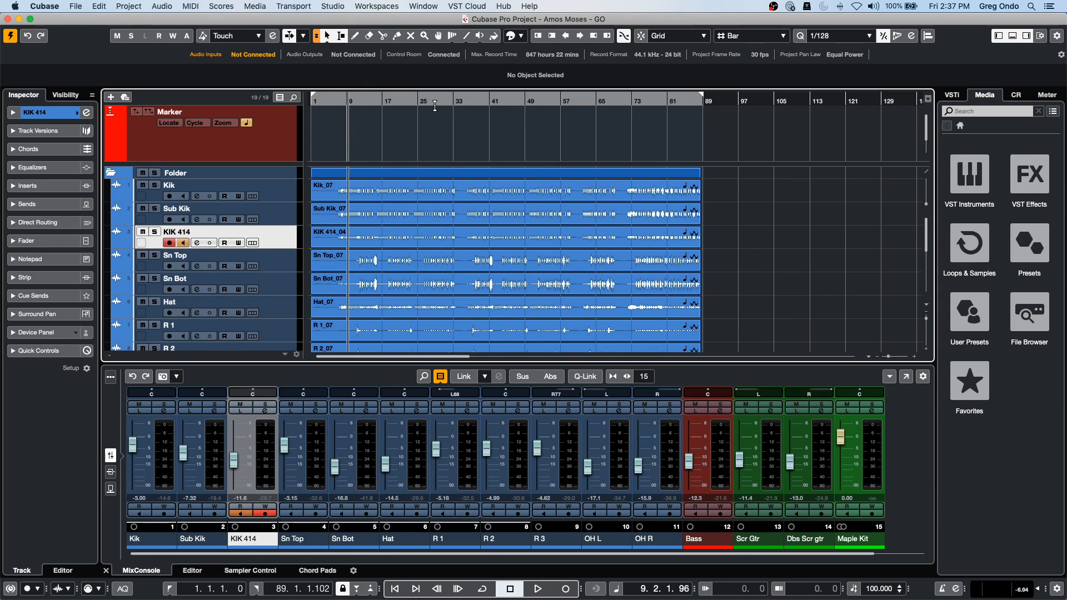
Start playback and audition the song at a tempo of 88 BPM and at 128 BPM.
key(space)
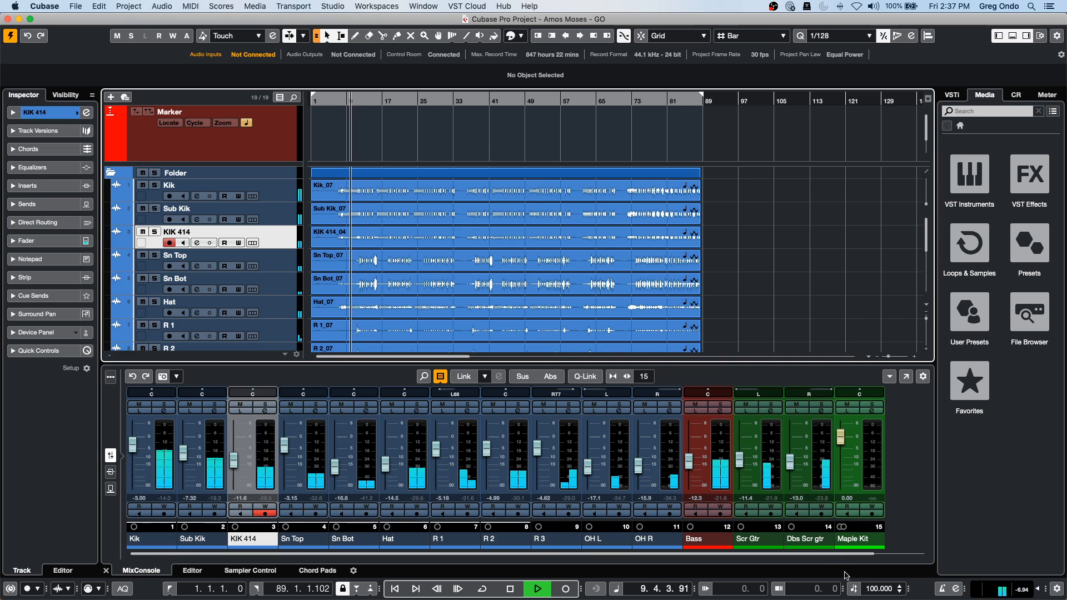
double_click(876, 588)
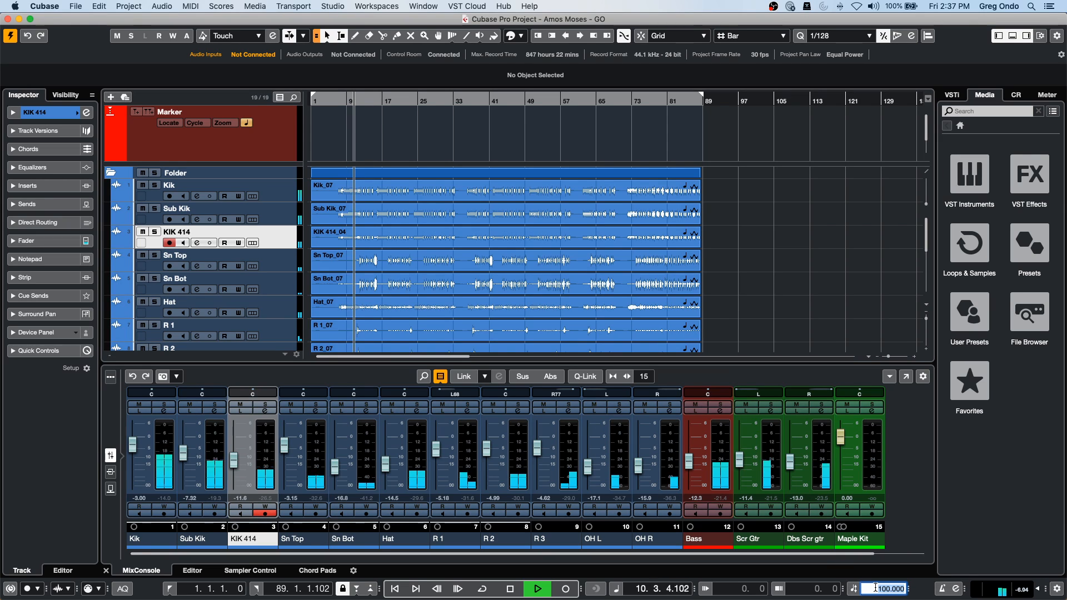
text(88)
key(Return)
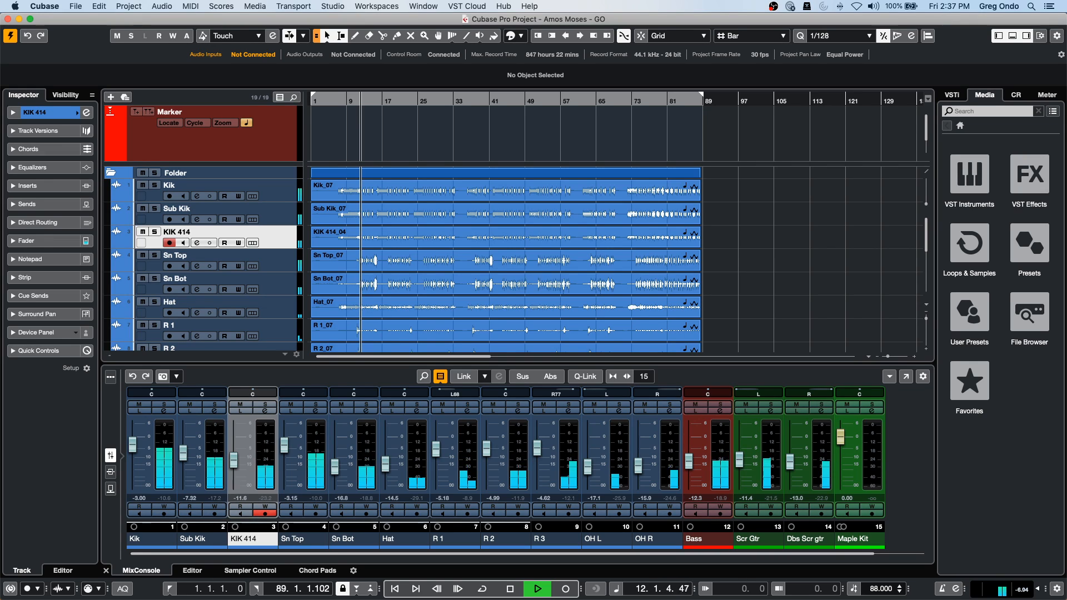
double_click(877, 589)
text(128)
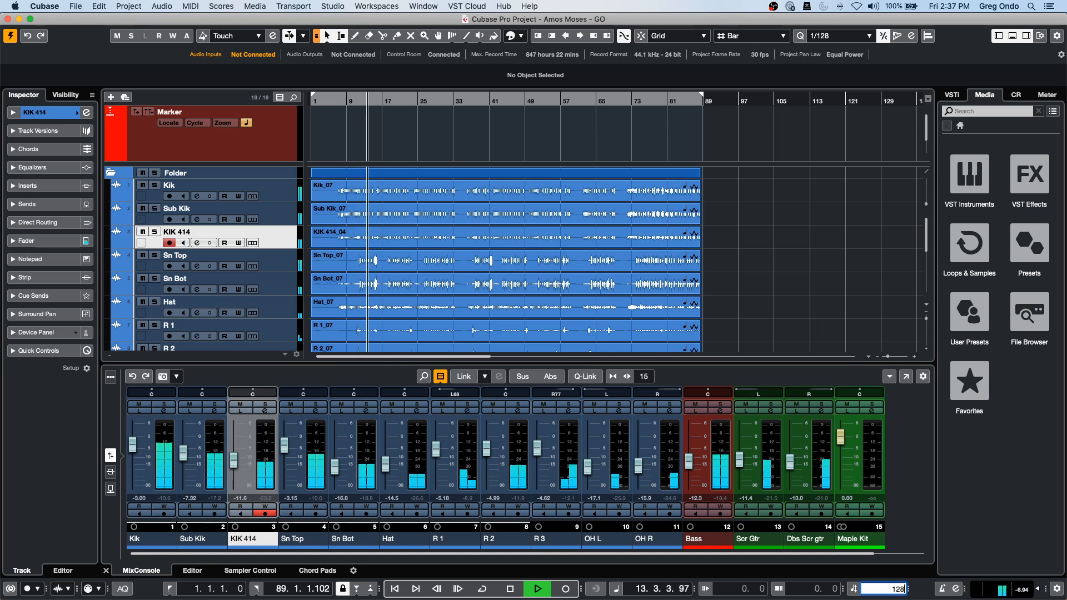
key(Return)
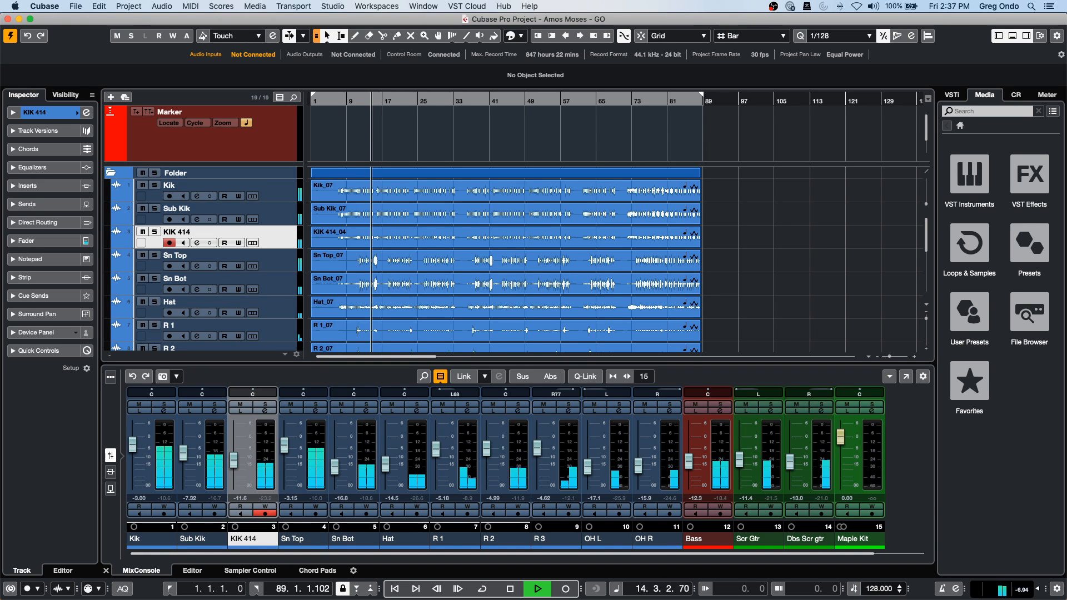
Set the project tempo to 96 BPM during playback and stop the transport.
double_click(865, 590)
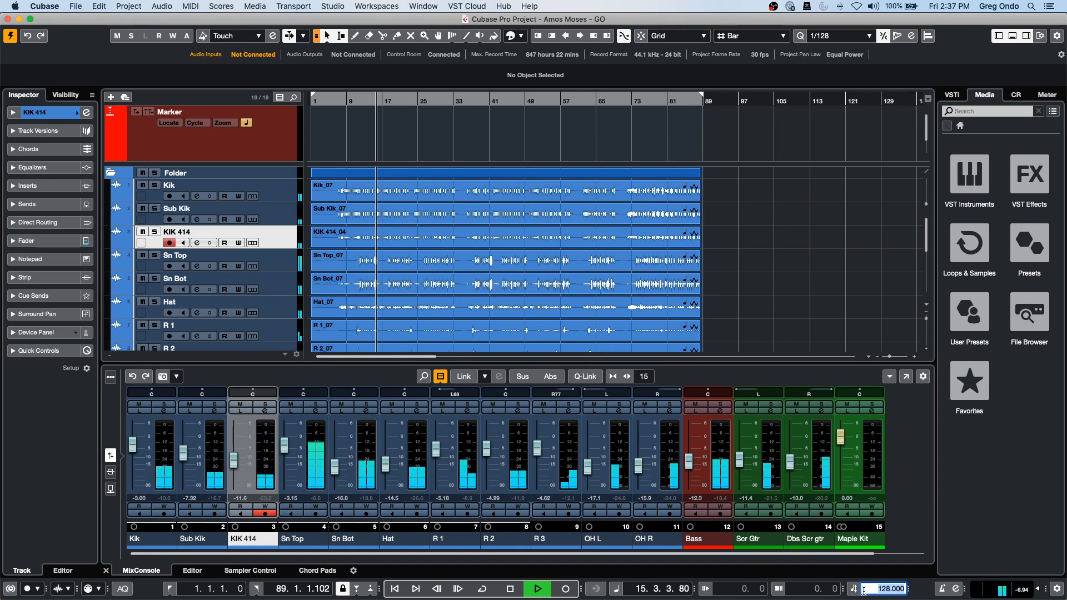
text(96)
key(Return)
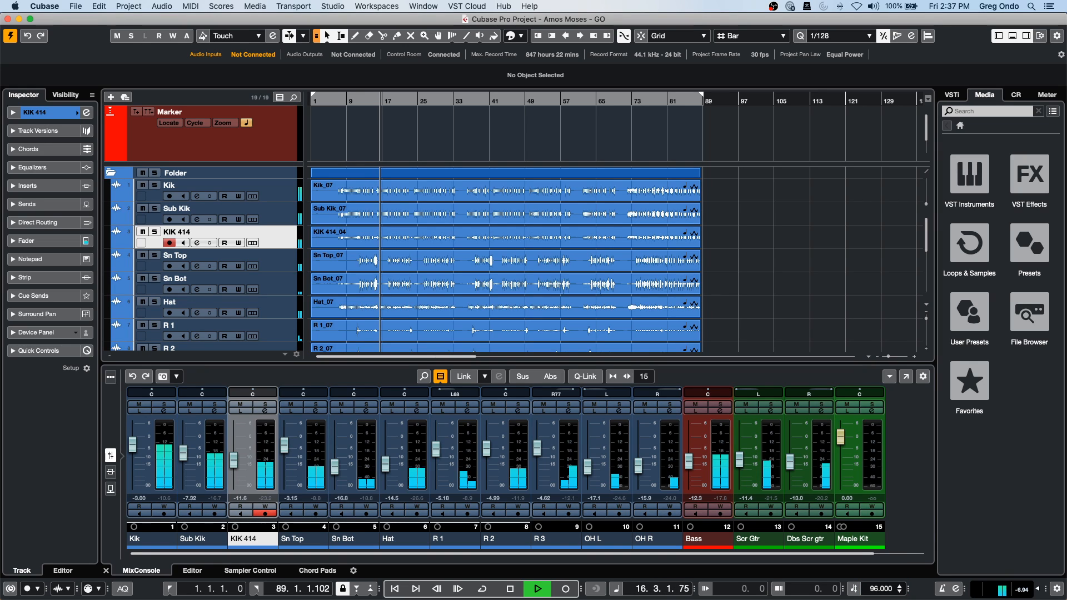
key(space)
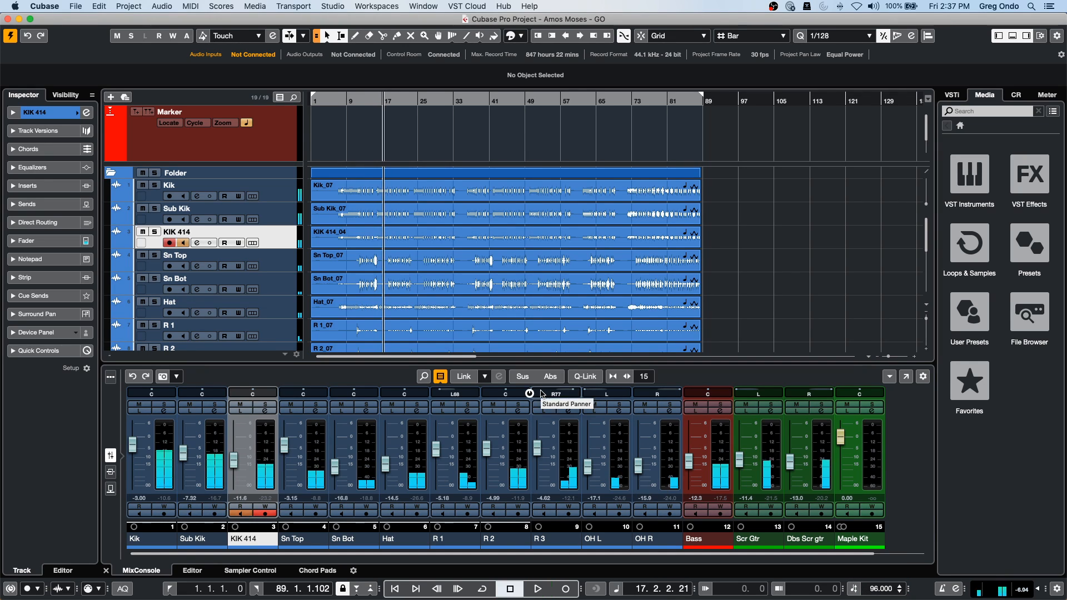
Add a Tempo track below the Maple Kit track.
scroll(271, 338, down, 8)
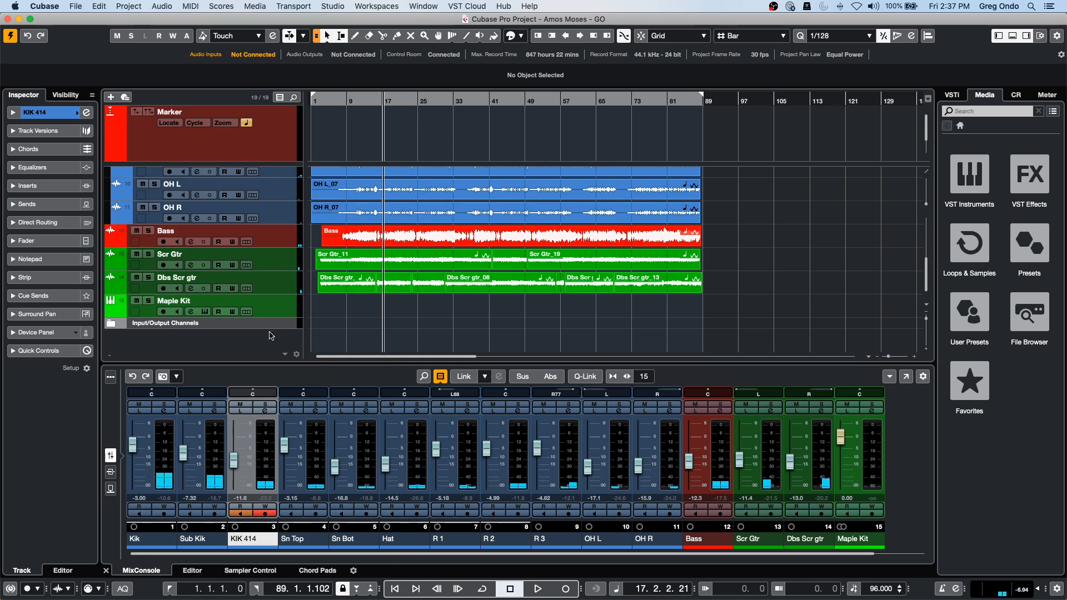
right_click(277, 310)
mouse_move(310, 315)
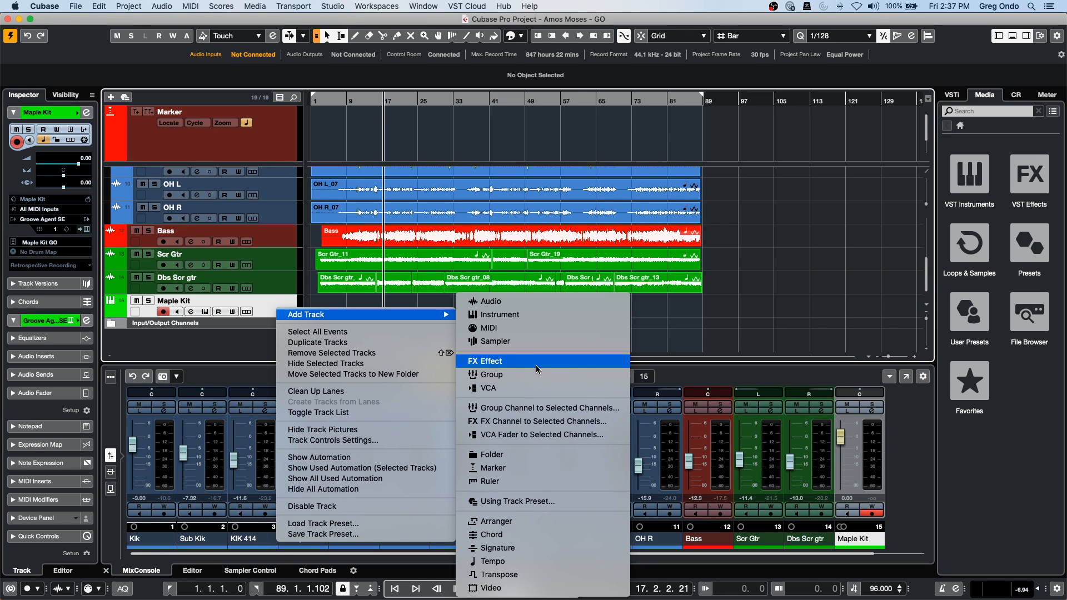
click(537, 562)
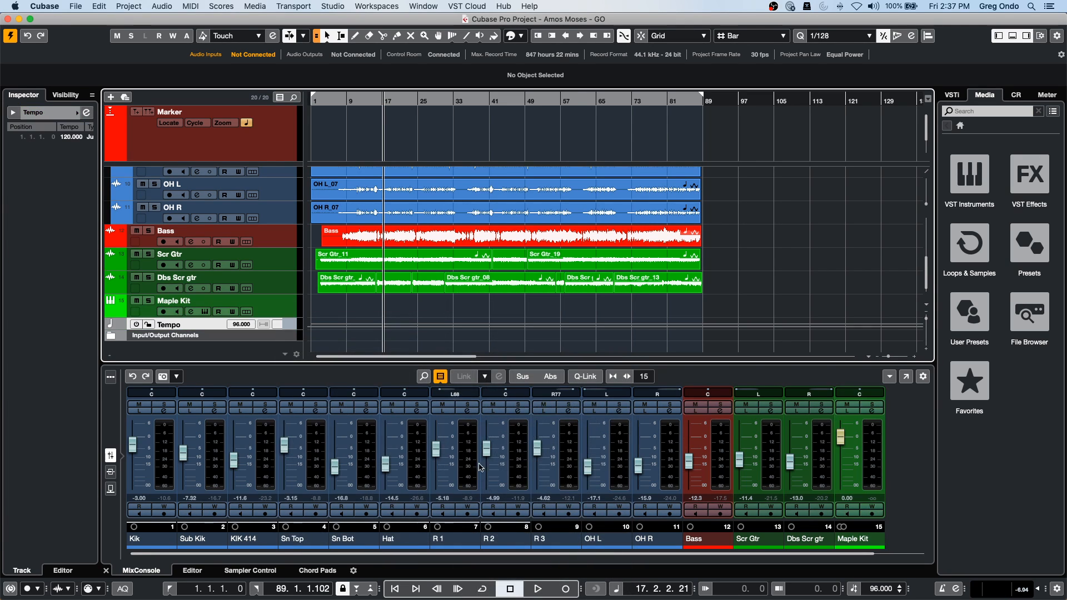
Increase the height of the Tempo track and activate it.
scroll(266, 327, down, 2)
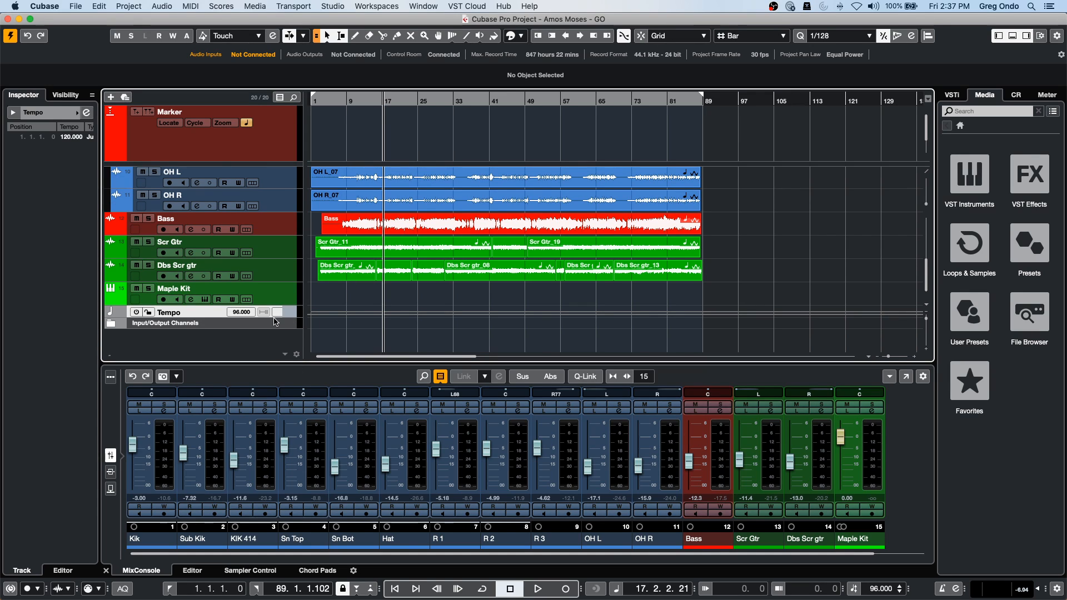
drag(276, 315, 277, 337)
click(137, 313)
Draw two tempo jumps on the Tempo track, 135 BPM near bar 33 and 170 BPM at bar 37.
right_click(355, 323)
click(355, 322)
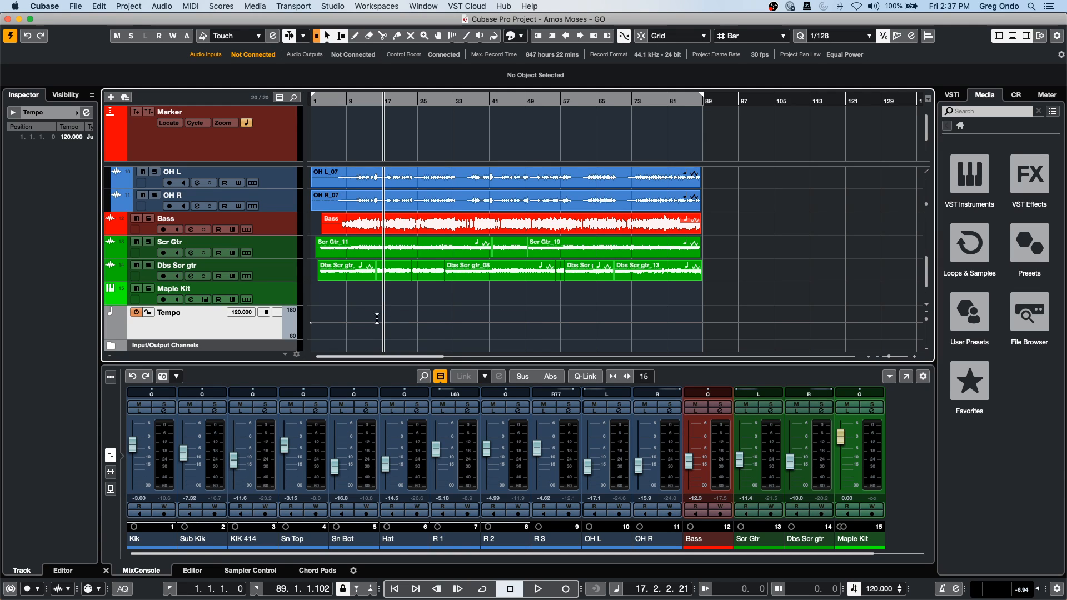
right_click(432, 316)
click(461, 316)
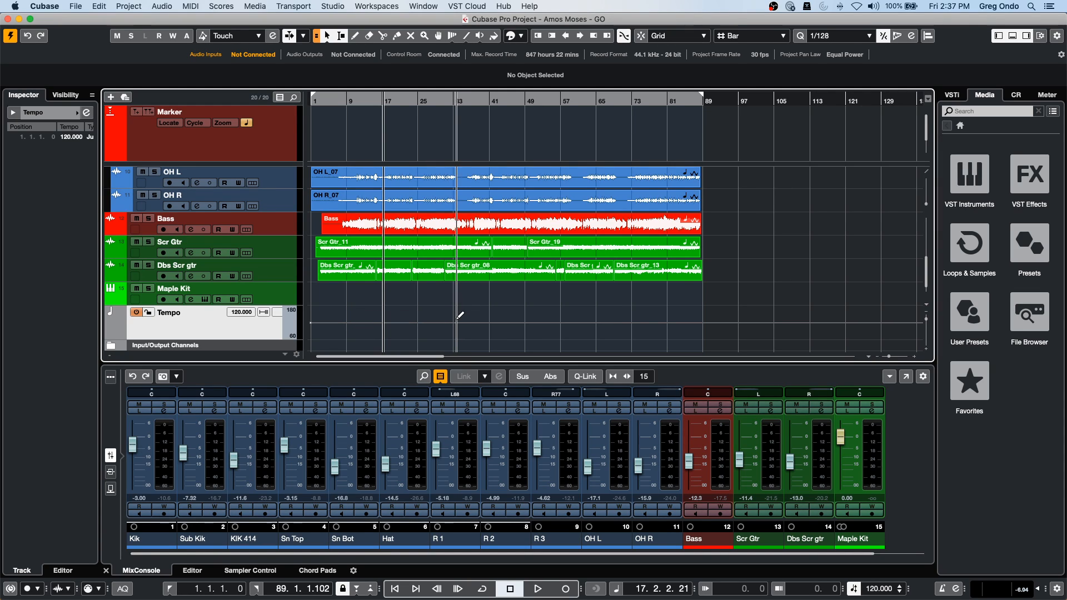
click(454, 319)
click(473, 308)
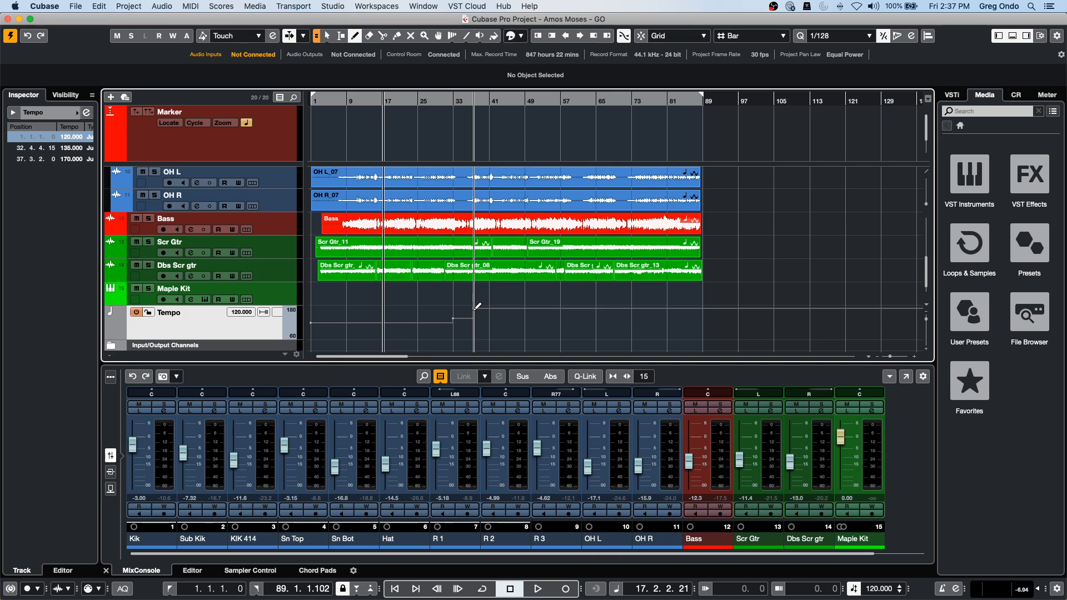
Set the type for new tempo points to Ramp and draw a 120 BPM point at about bar 43.
click(277, 313)
click(306, 324)
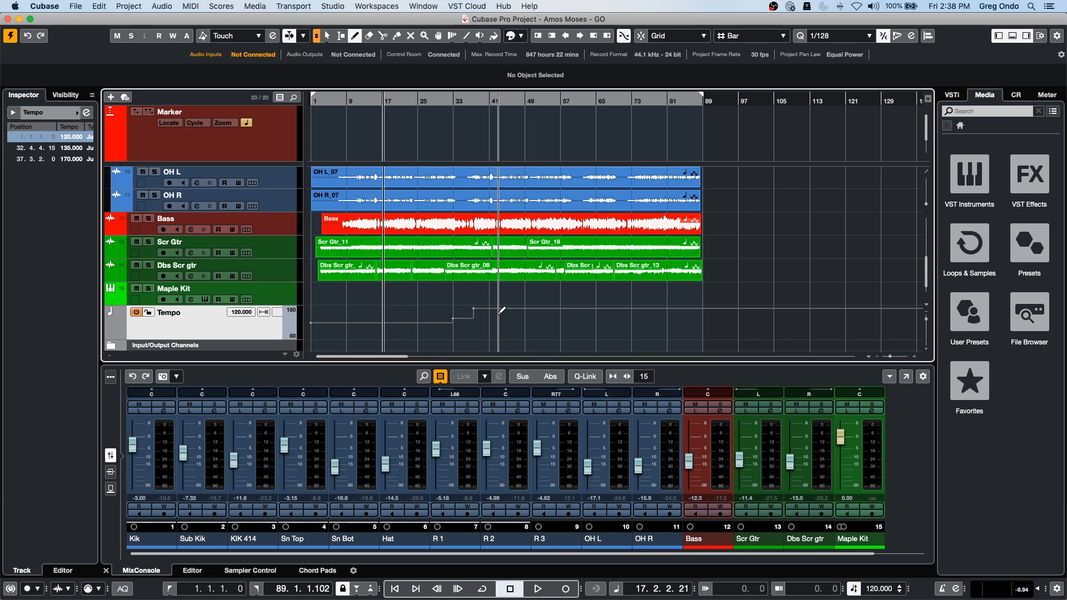
click(501, 323)
Play the arrangement from about bar 30 to hear the tempo changes.
mouse_move(437, 102)
mouse_down()
mouse_move(455, 105)
mouse_move(442, 109)
mouse_up()
key(space)
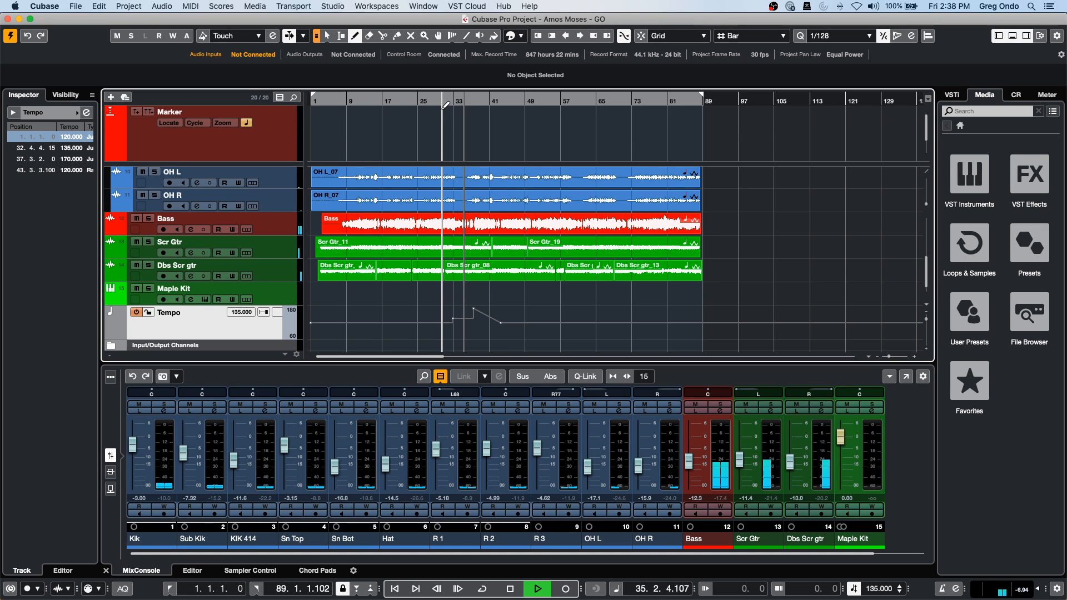
key(h)
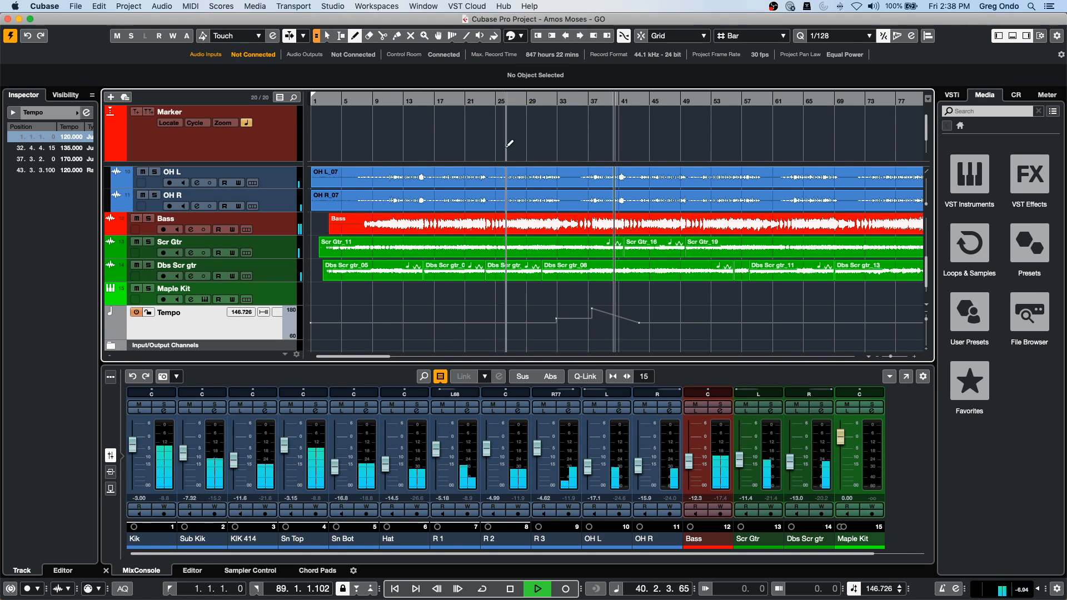
Lower the ramp's end point at bar 43 to 60 BPM with the selection tool and replay from about bar 36.
right_click(654, 304)
click(655, 306)
drag(640, 323, 639, 339)
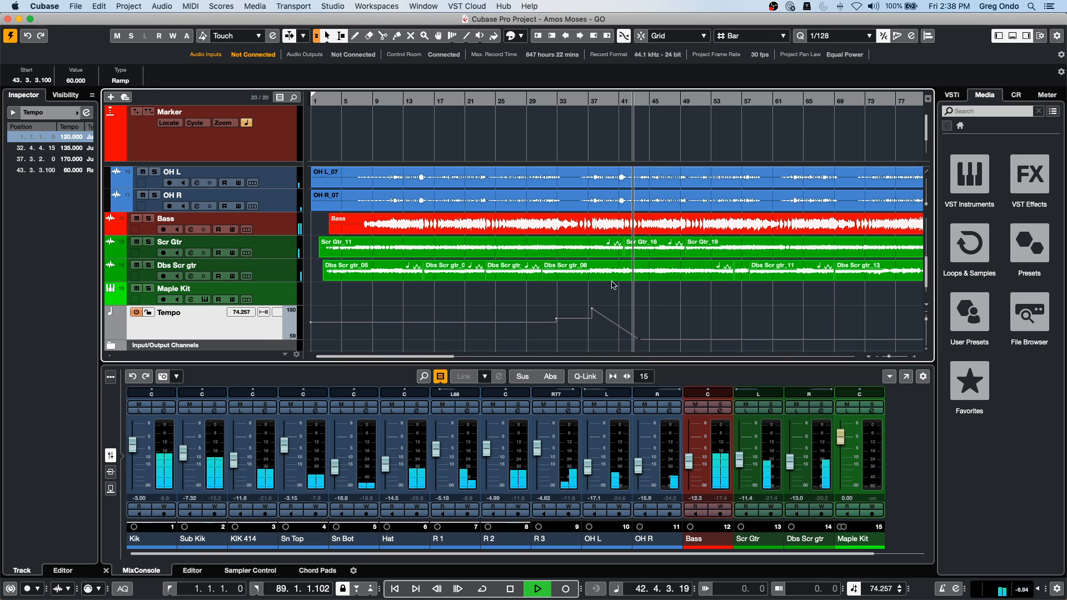
click(585, 102)
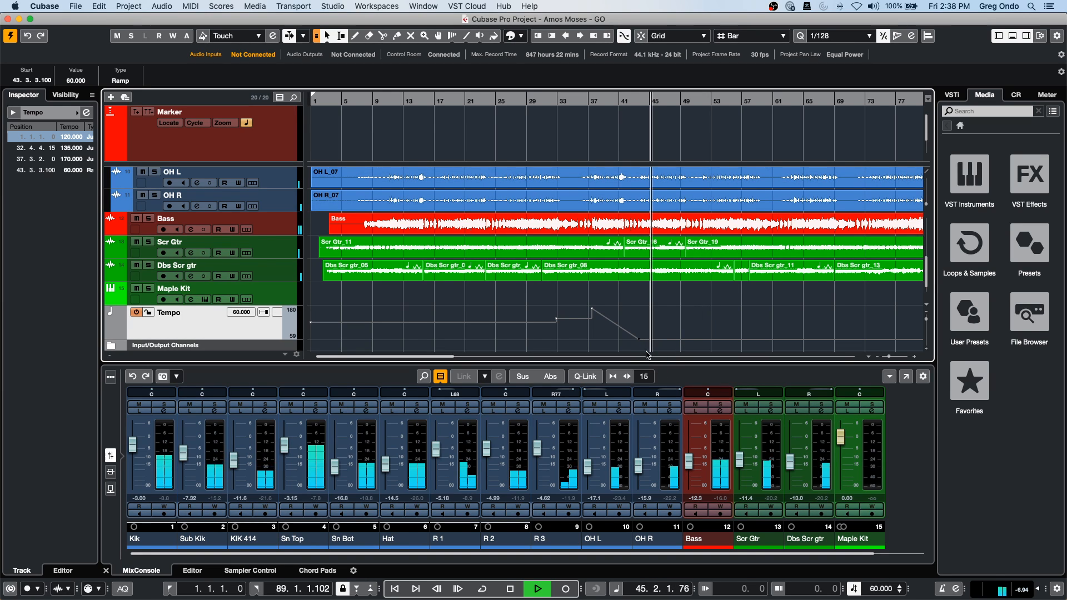
Raise the ramp's end point at bar 43 to 95 BPM and stop playback.
drag(639, 338, 639, 334)
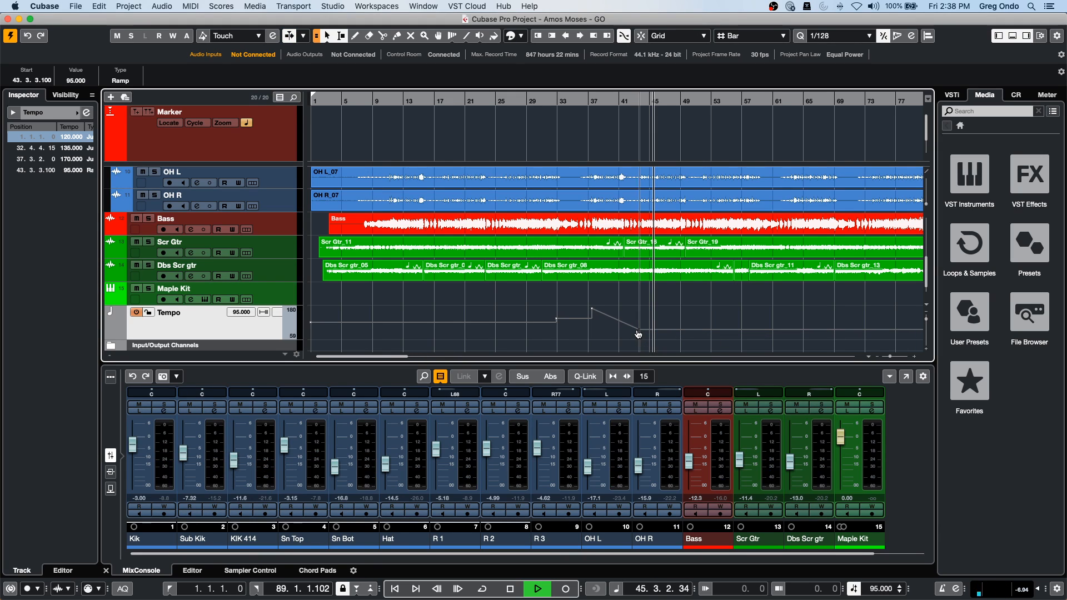
key(space)
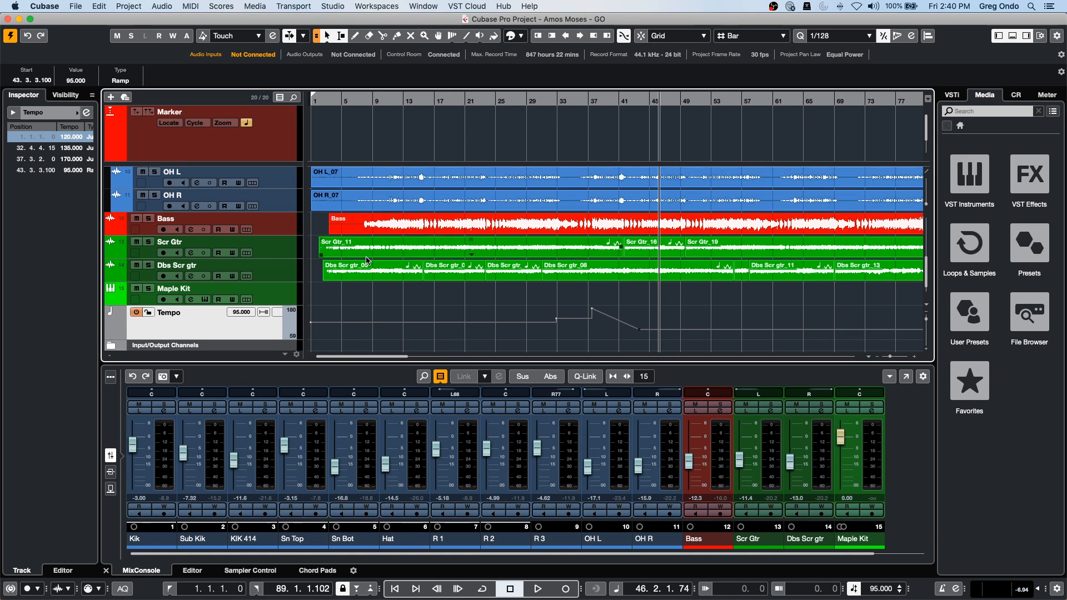
scroll(367, 260, up, 10)
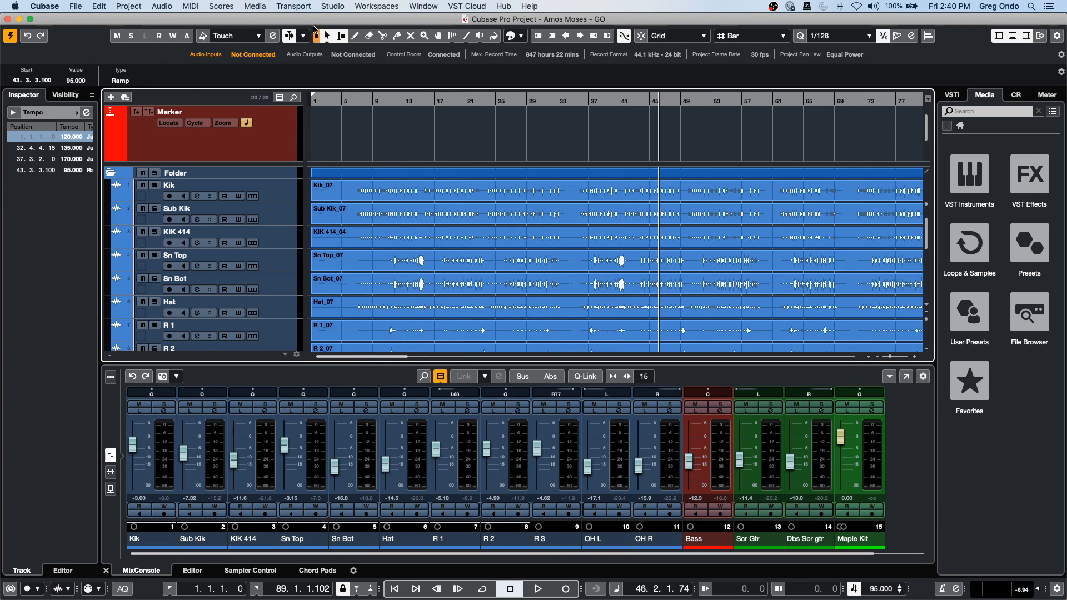
click(75, 6)
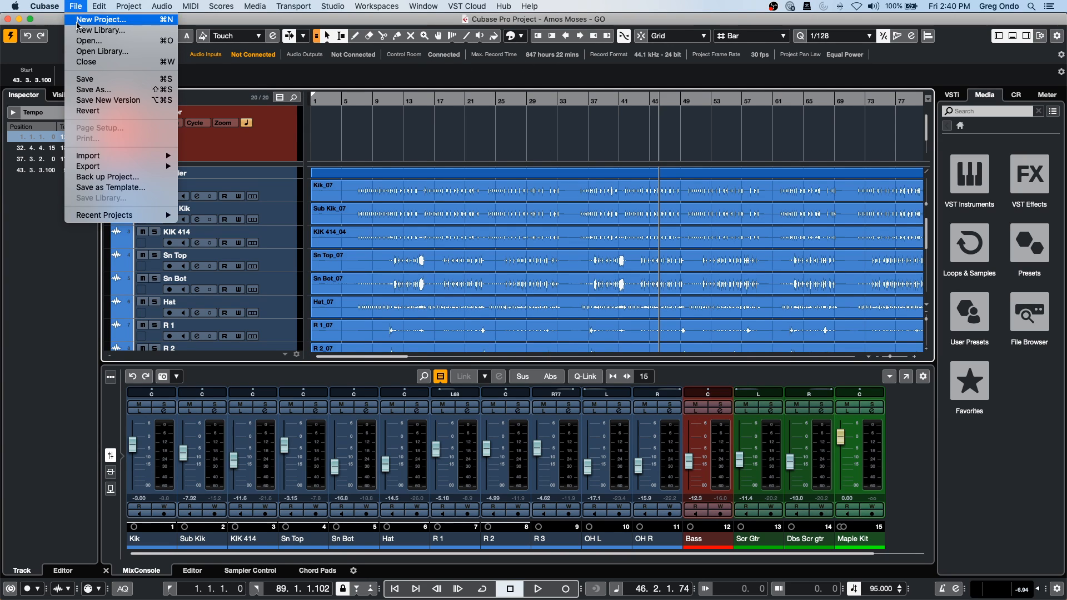
click(77, 20)
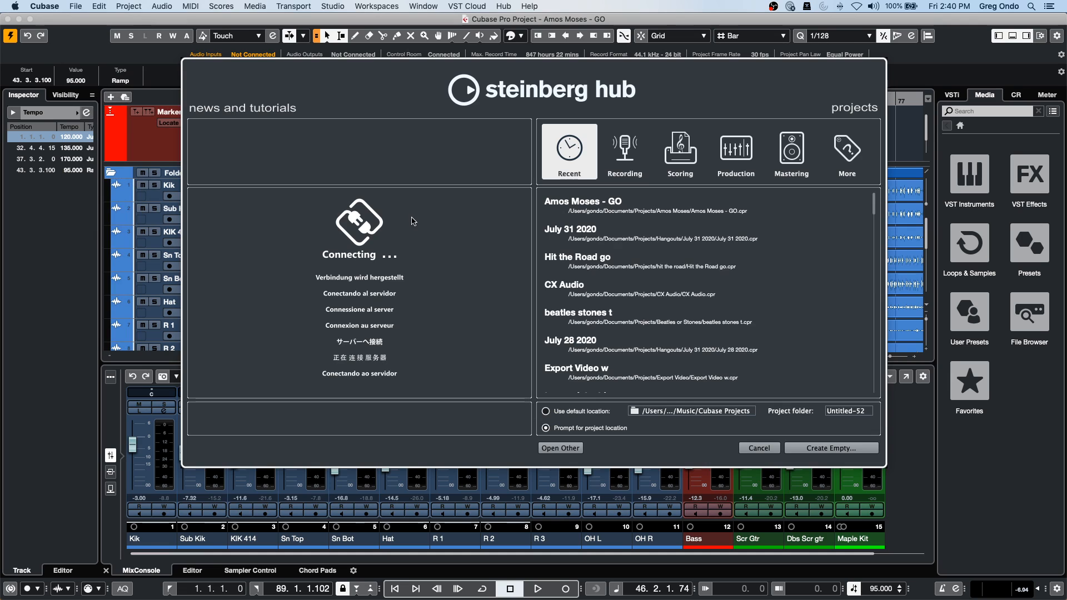
click(611, 215)
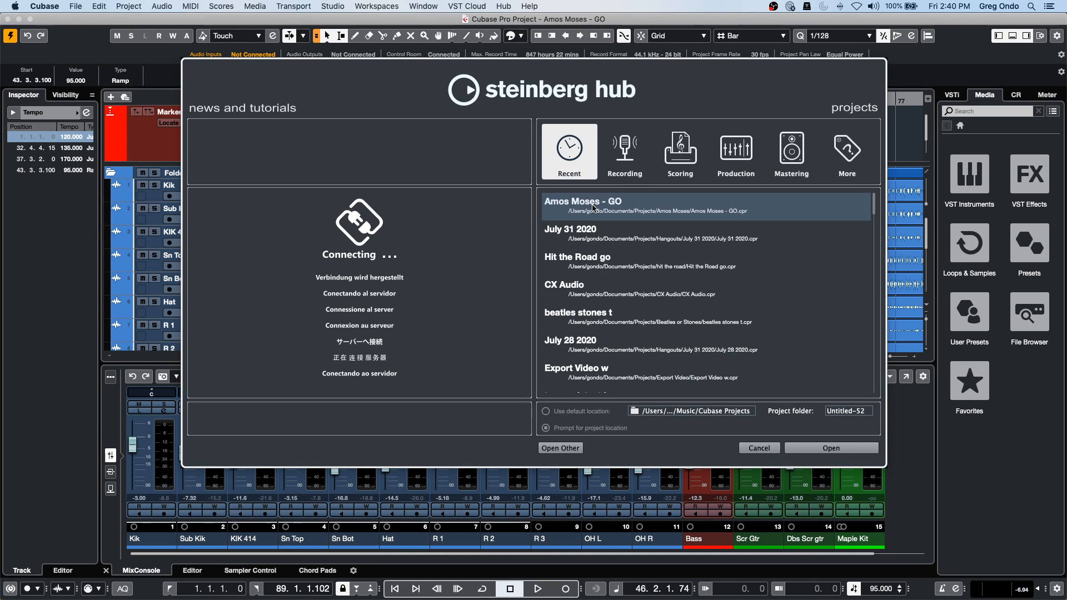
click(770, 448)
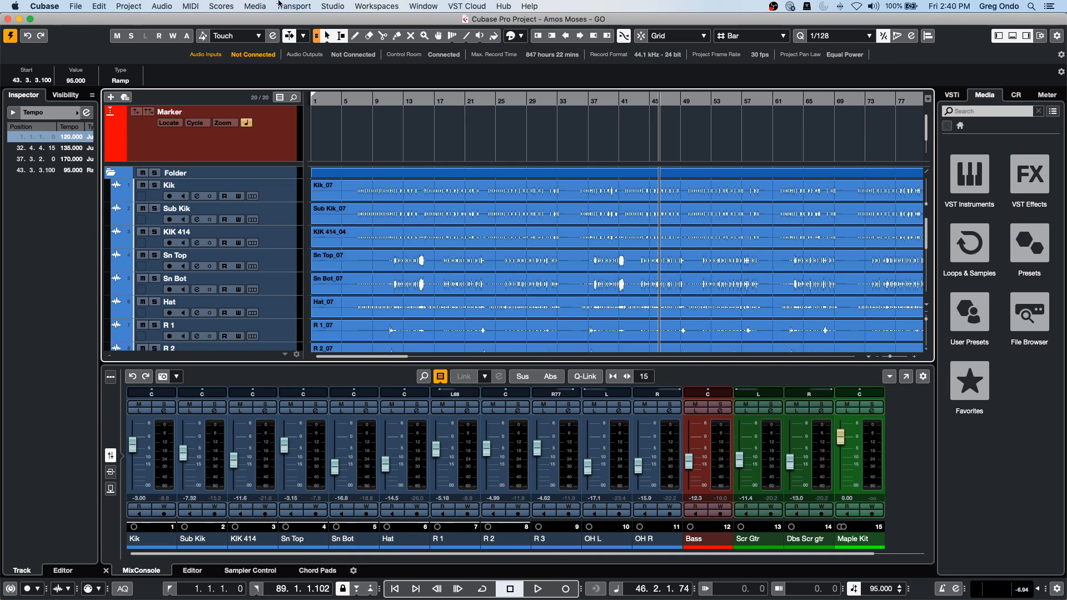
Choose Amos Moses - GO.cpr from the Projects > Amos Moses folder as the source for importing tracks from a project.
click(77, 6)
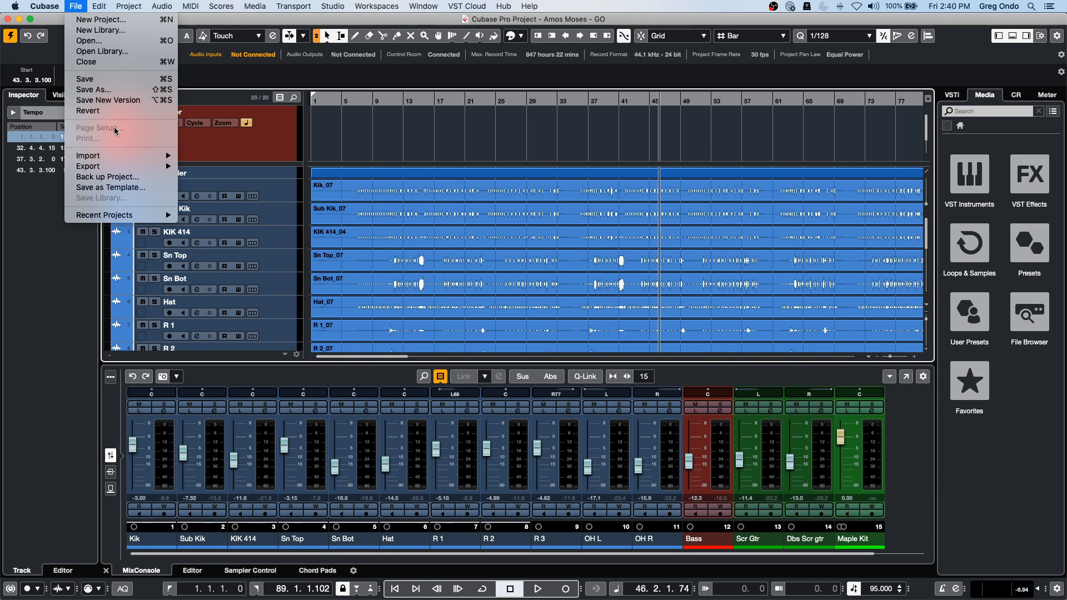
mouse_move(164, 155)
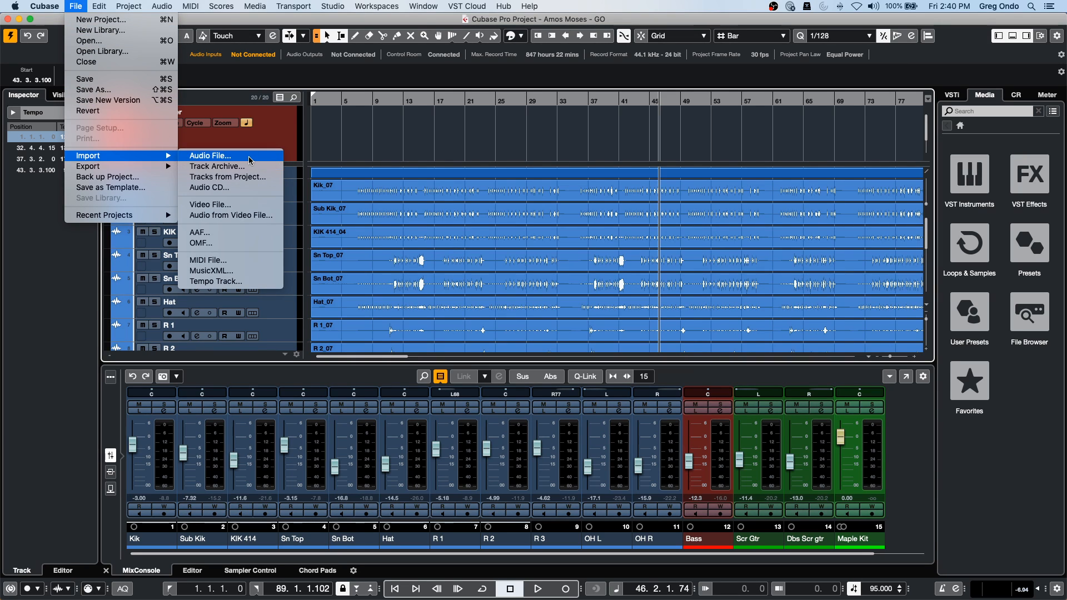
click(257, 176)
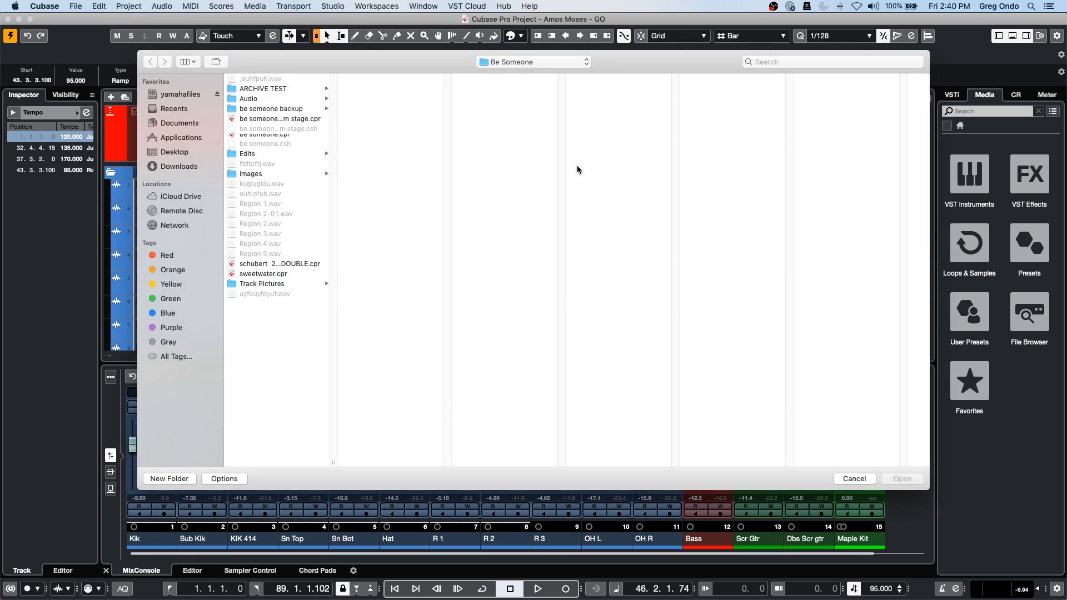
click(514, 61)
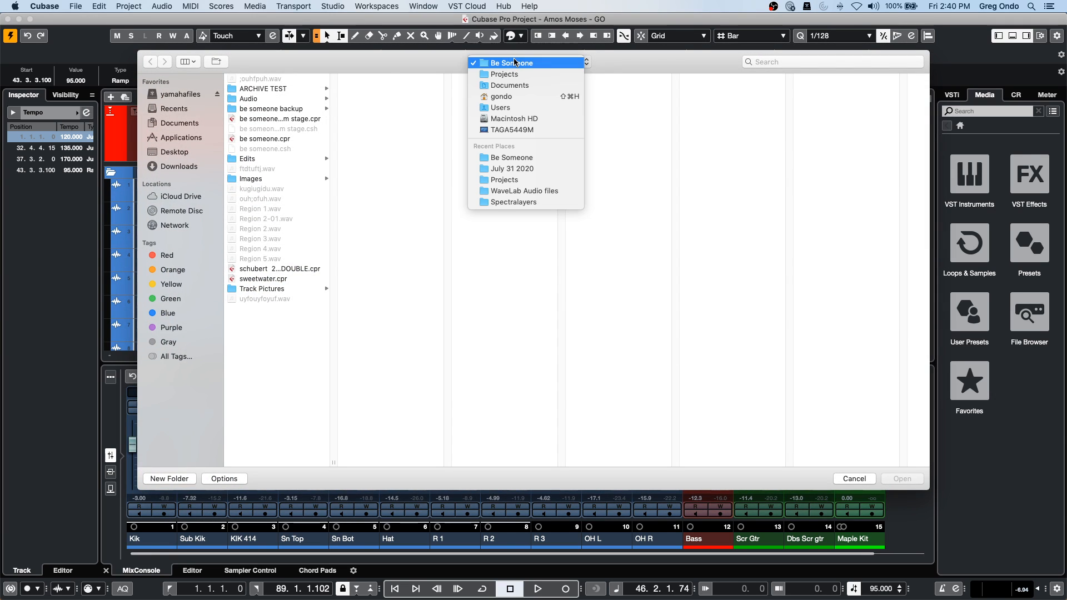
click(482, 74)
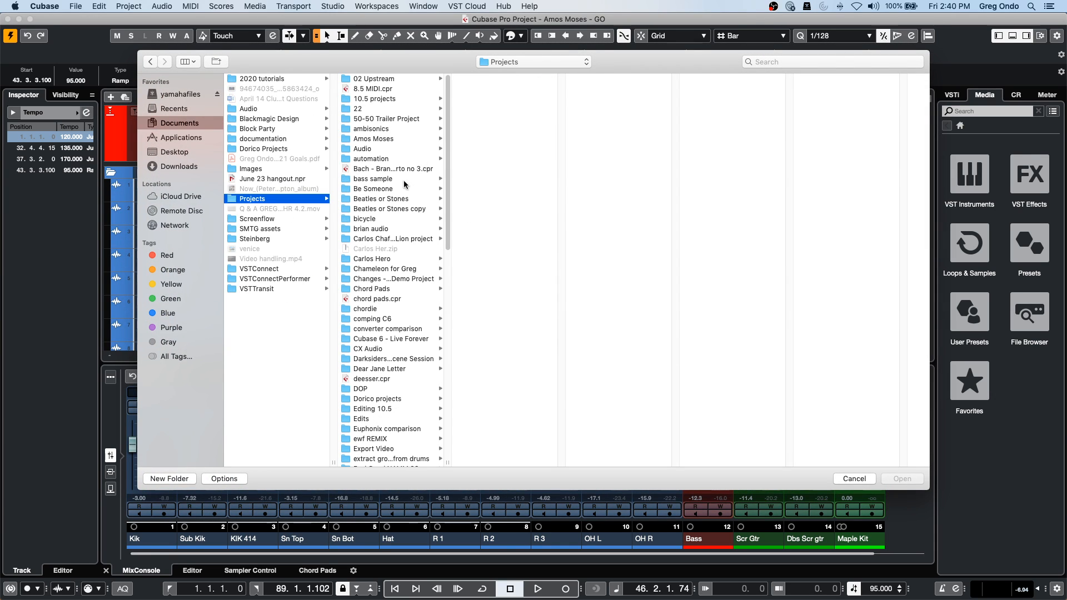
click(399, 138)
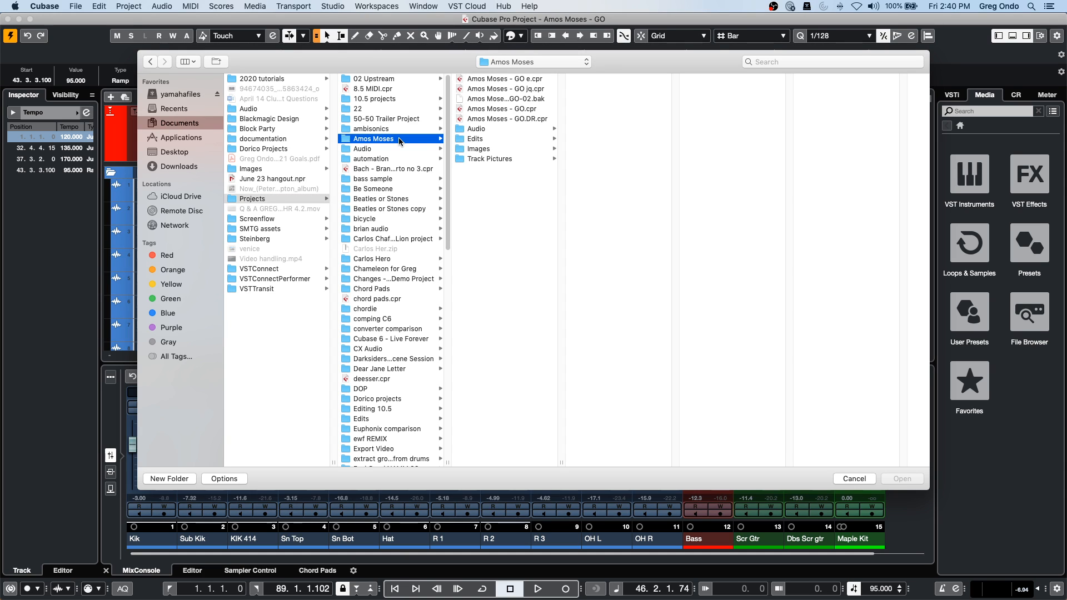
double_click(499, 110)
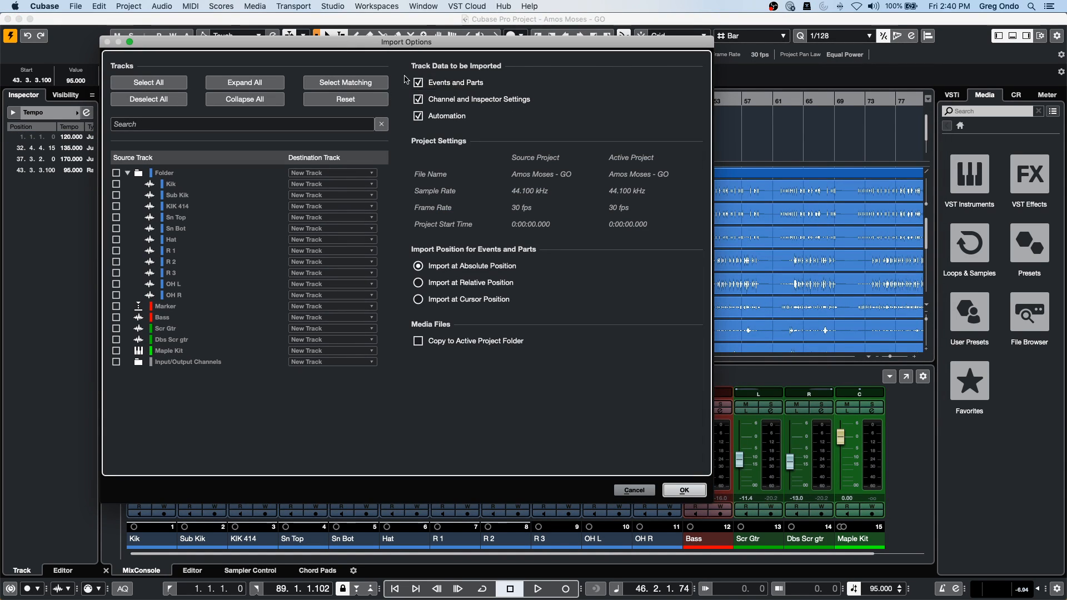
Import all source tracks with only their channel and inspector settings, excluding events, parts and automation.
click(418, 116)
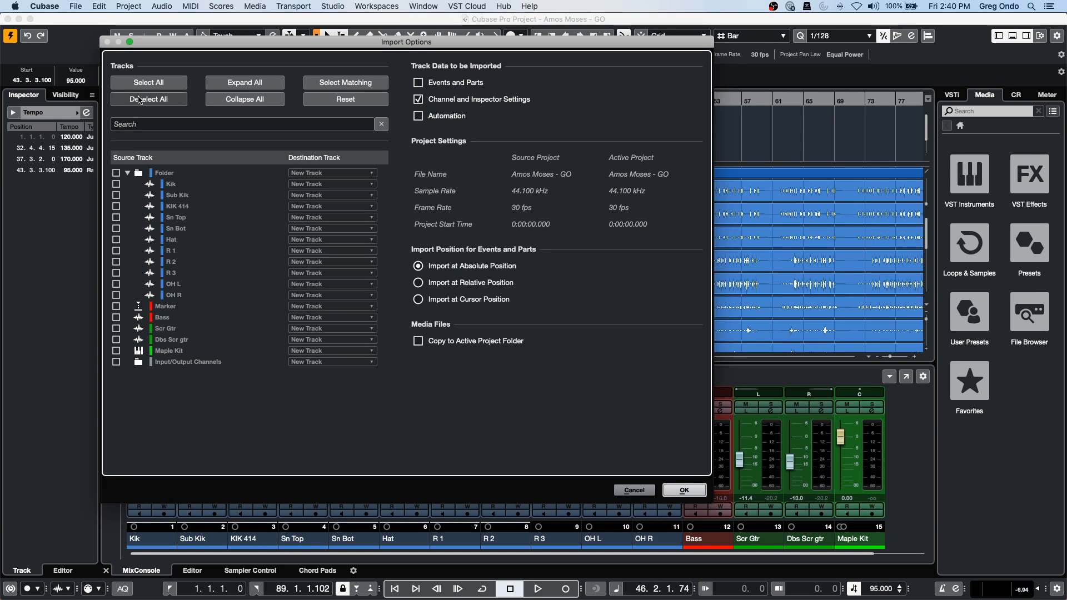
click(149, 82)
click(683, 489)
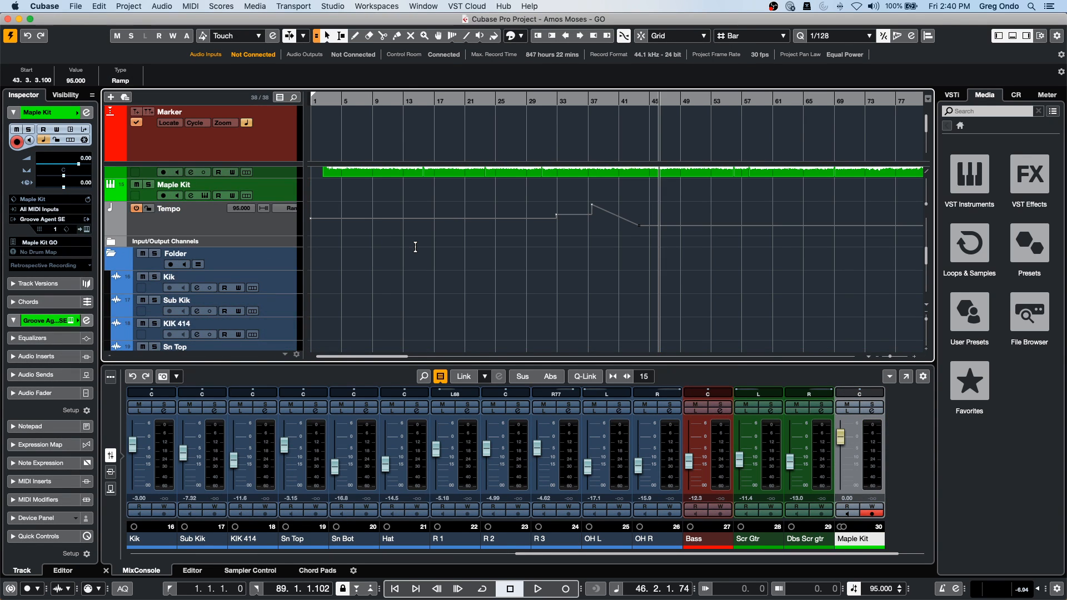
Create a new empty project in the July 31 2020 folder.
click(74, 6)
click(84, 21)
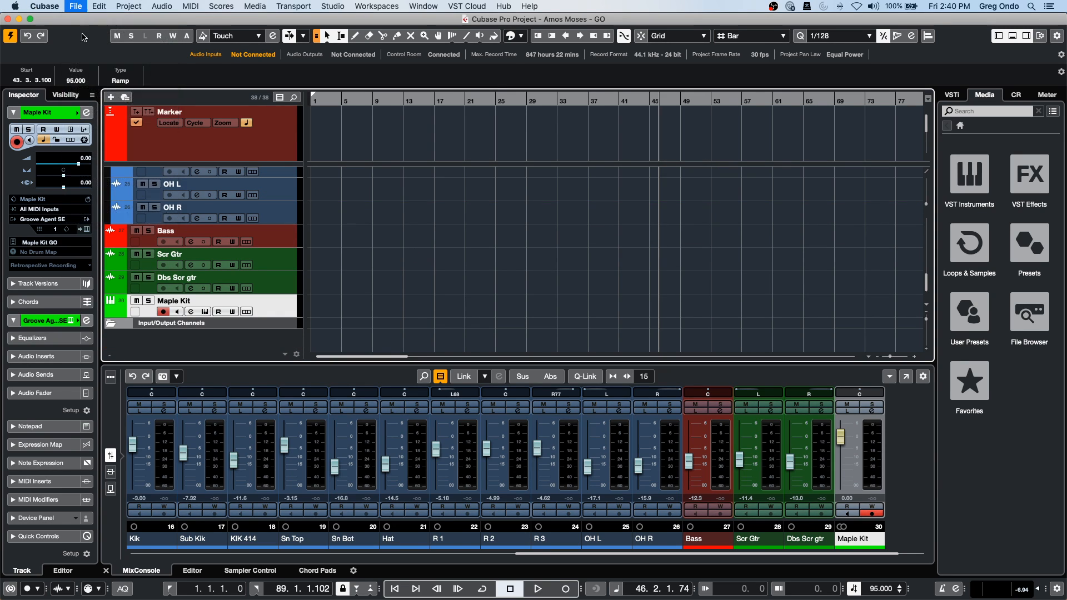
click(821, 448)
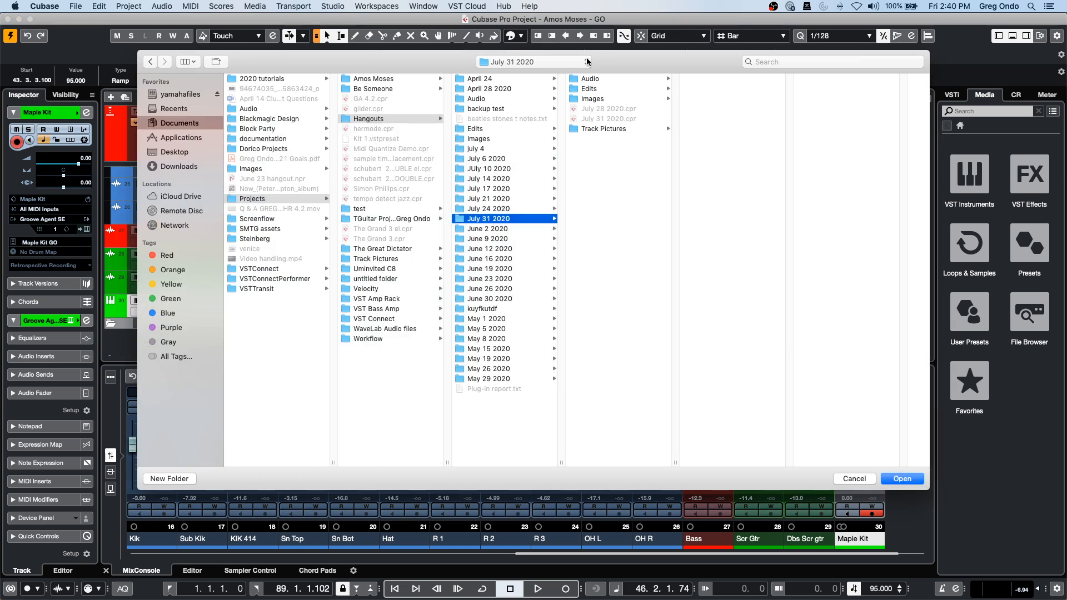
click(901, 479)
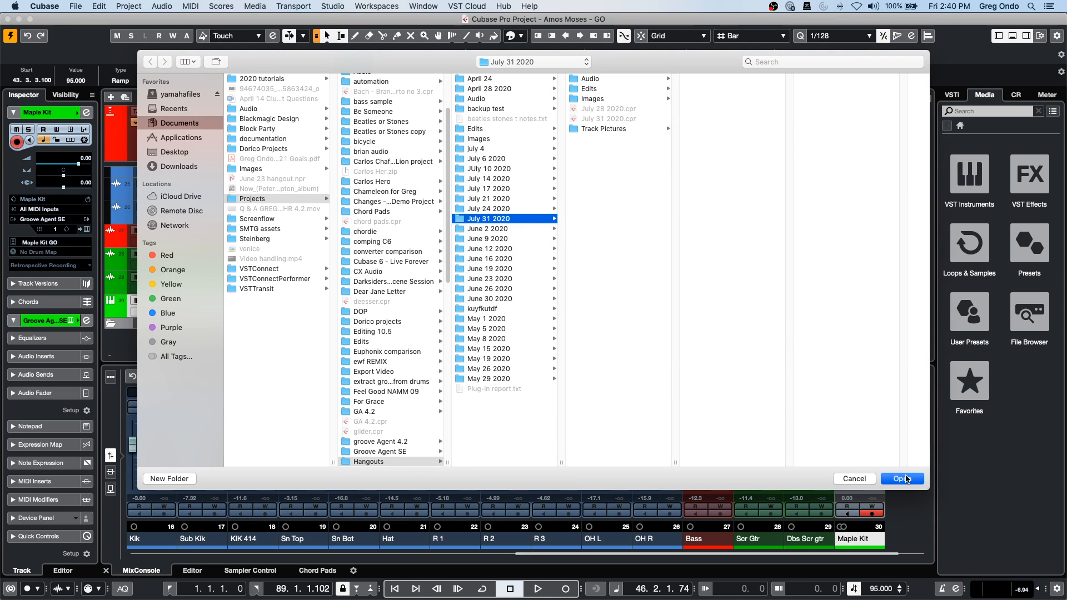
Import all tracks from Amos Moses - GO.cpr into the empty project with only channel and inspector settings, and review the track list.
click(82, 4)
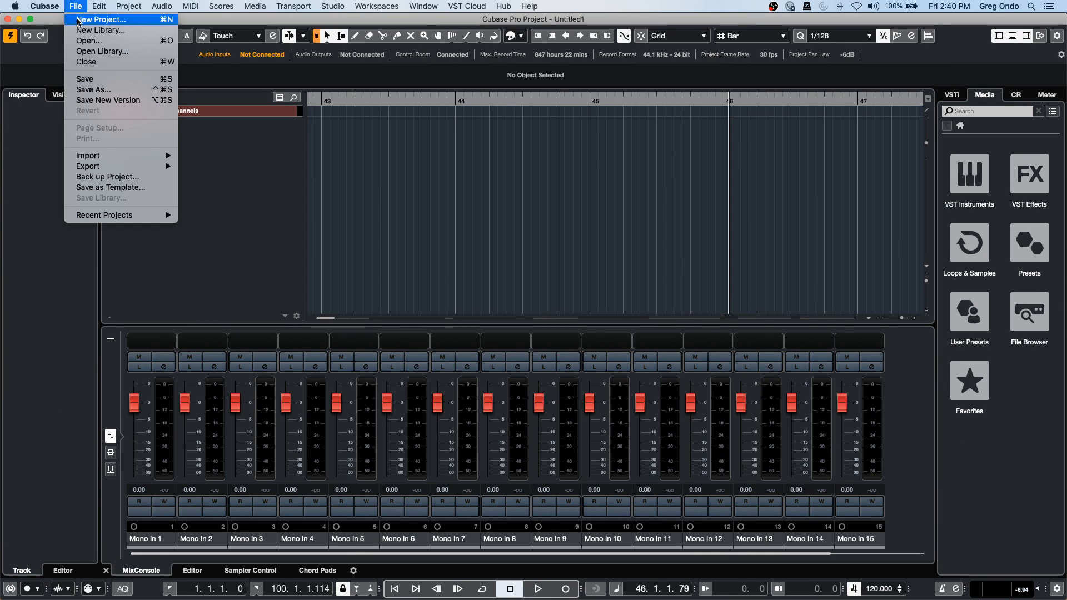
mouse_move(109, 156)
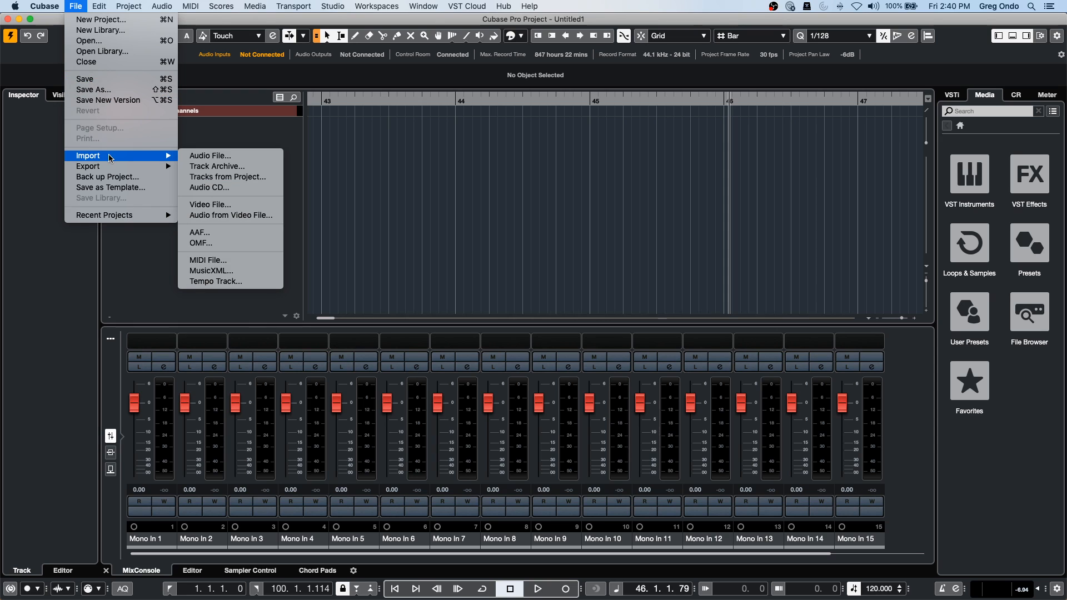
click(245, 177)
double_click(509, 110)
click(418, 83)
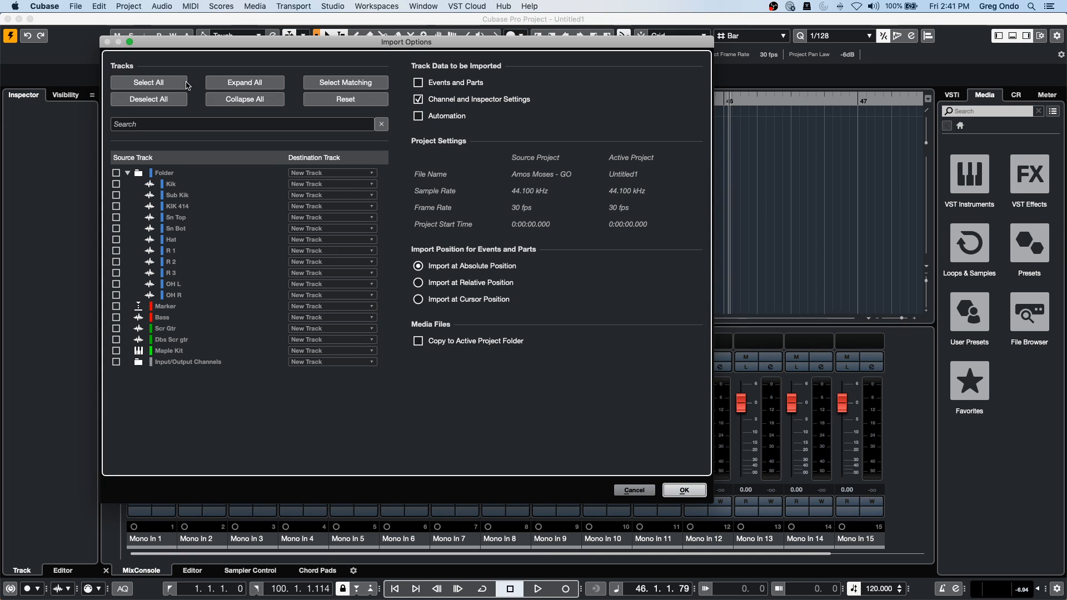
click(149, 82)
click(693, 489)
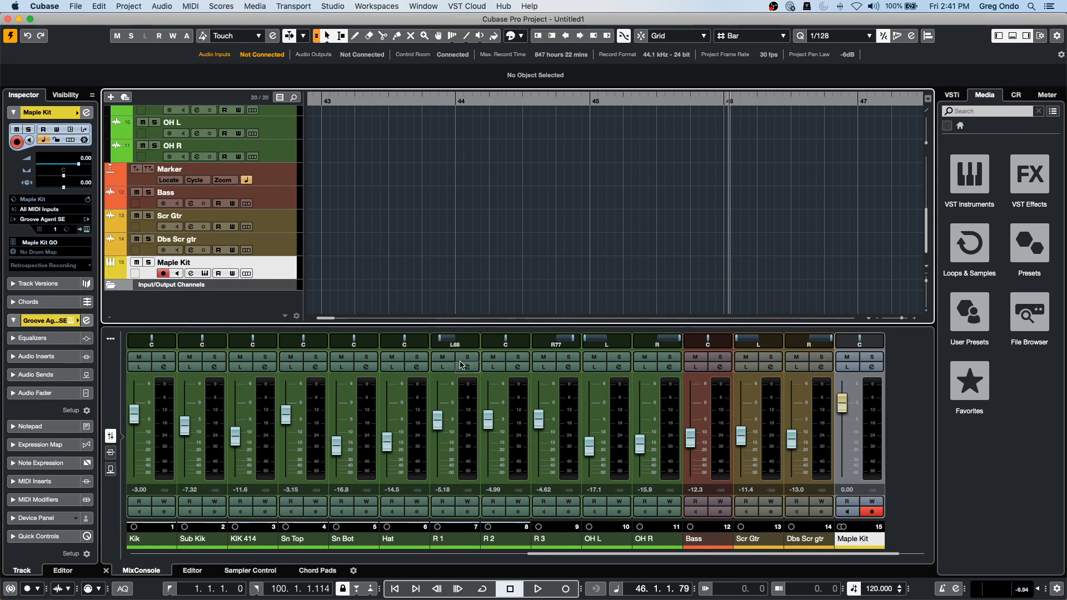
scroll(553, 216, up, 10)
scroll(553, 217, down, 10)
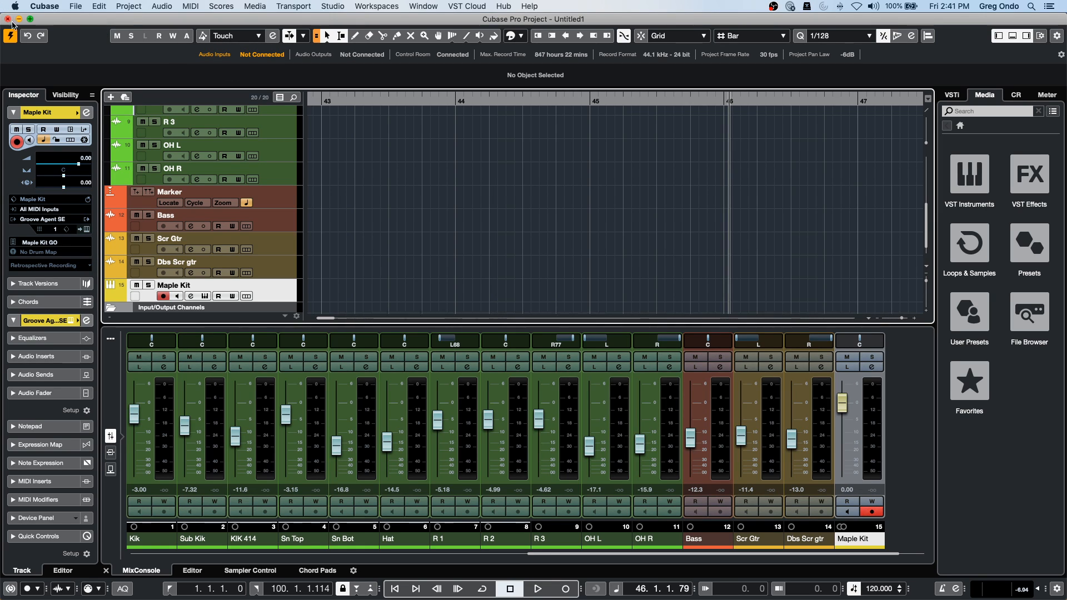
Close the Untitled1 project without saving it.
drag(58, 21, 107, 23)
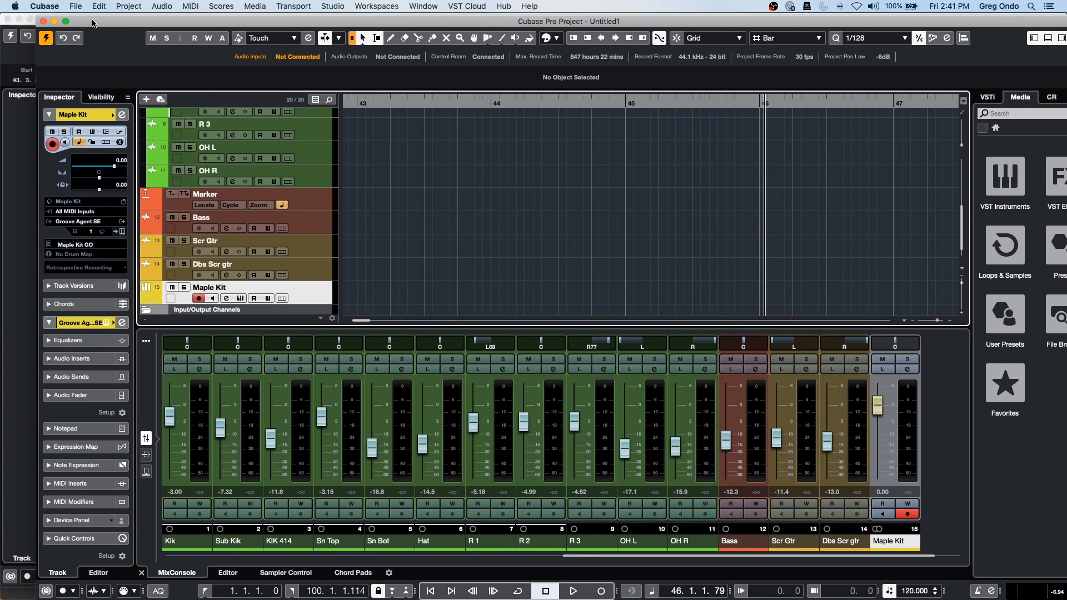
click(58, 22)
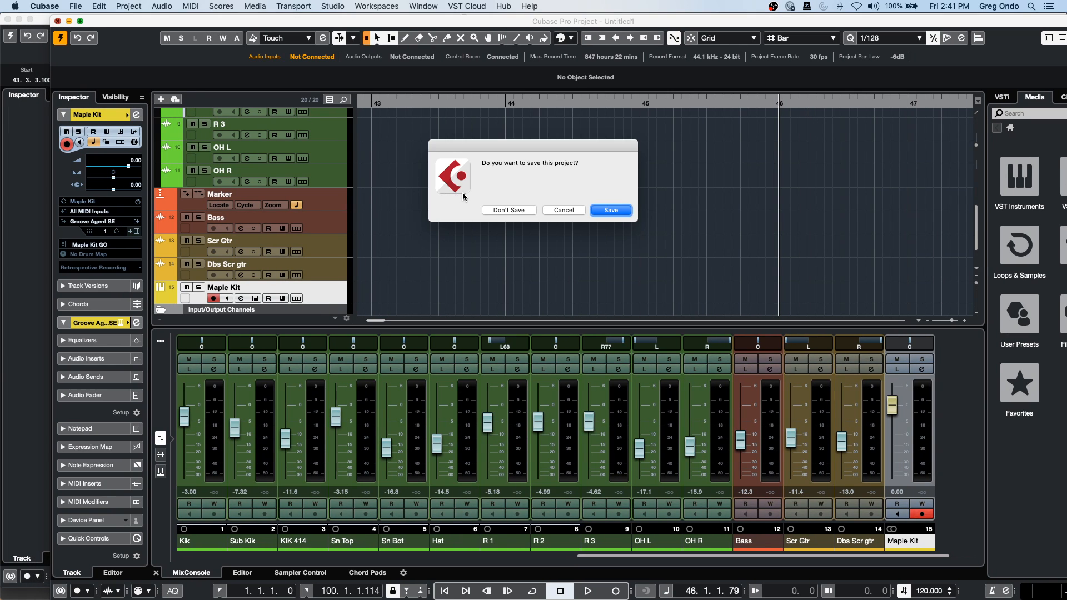
click(505, 211)
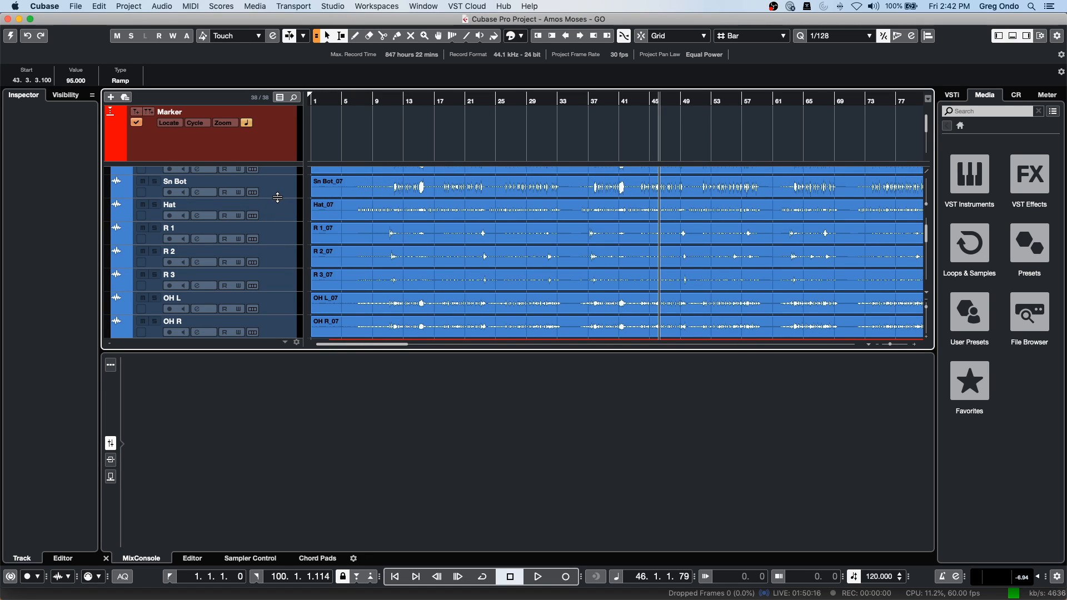
Enlarge the Sn Bot track and set Waveform Brightness and Waveform Outline Intensity to maximum in the Event Display-Audio preferences.
drag(277, 198, 277, 253)
drag(421, 101, 523, 312)
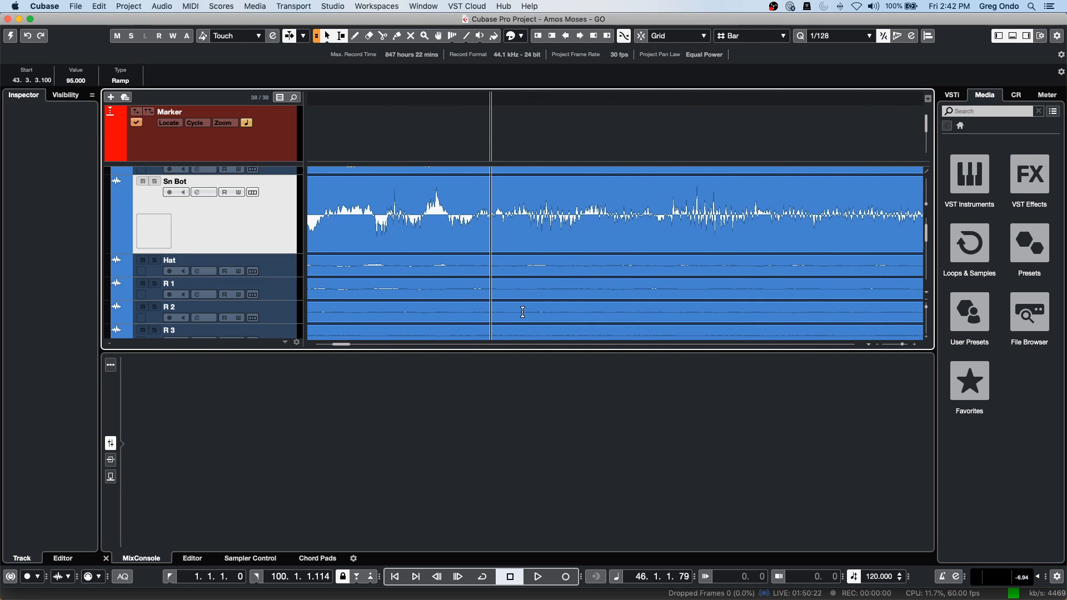
click(50, 6)
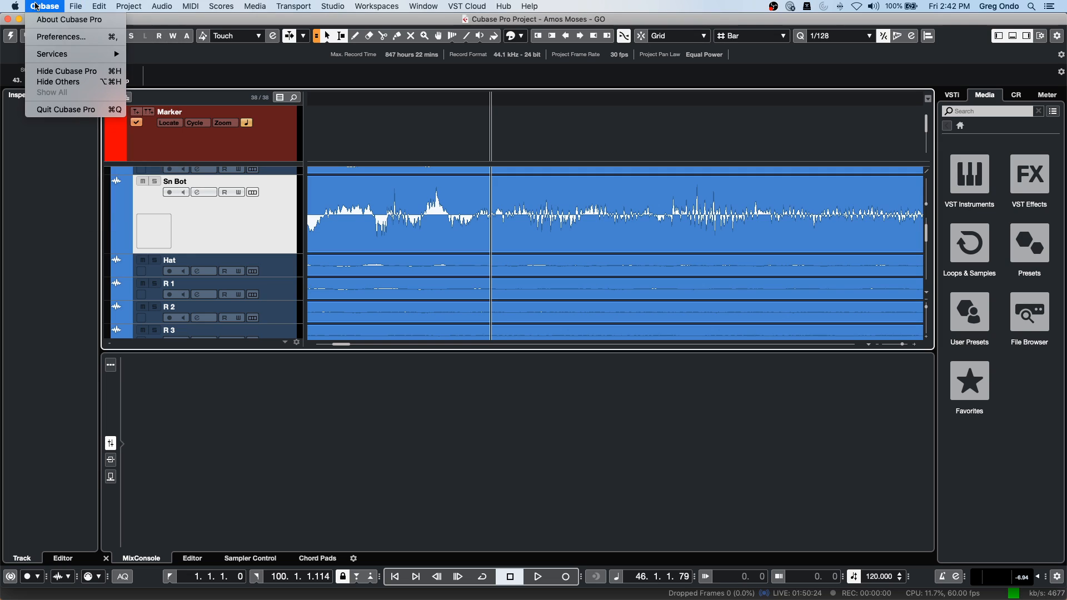
click(61, 38)
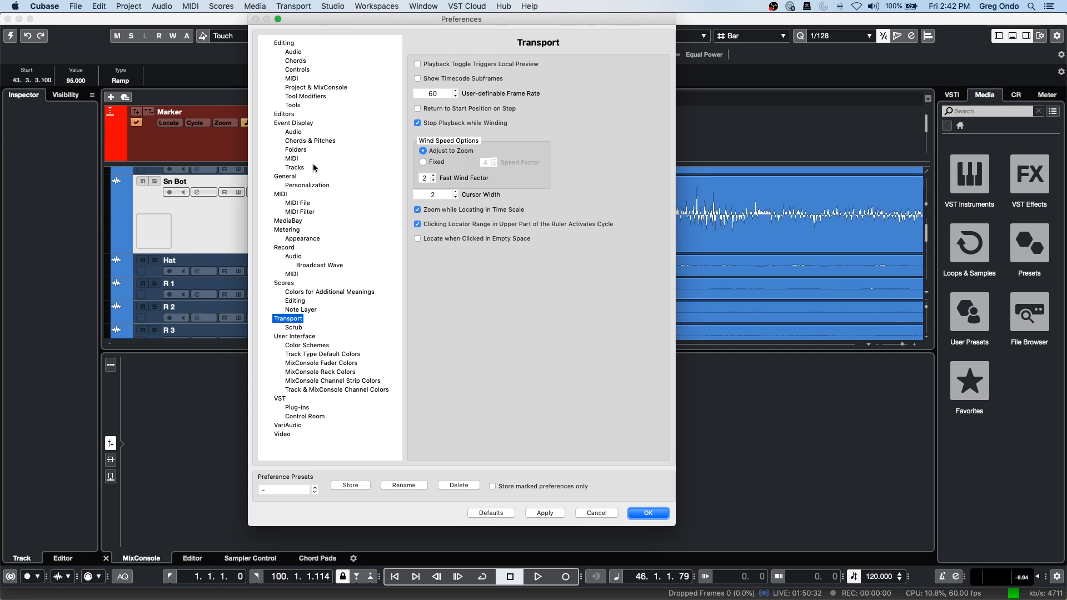
click(295, 132)
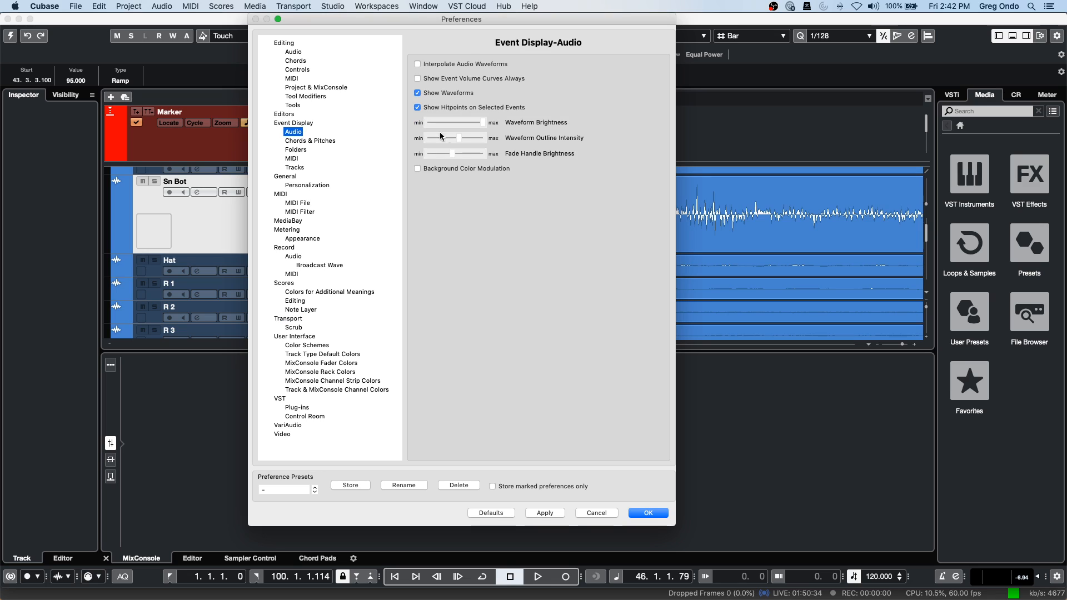
drag(483, 122, 428, 138)
click(540, 511)
drag(428, 138, 483, 122)
click(544, 513)
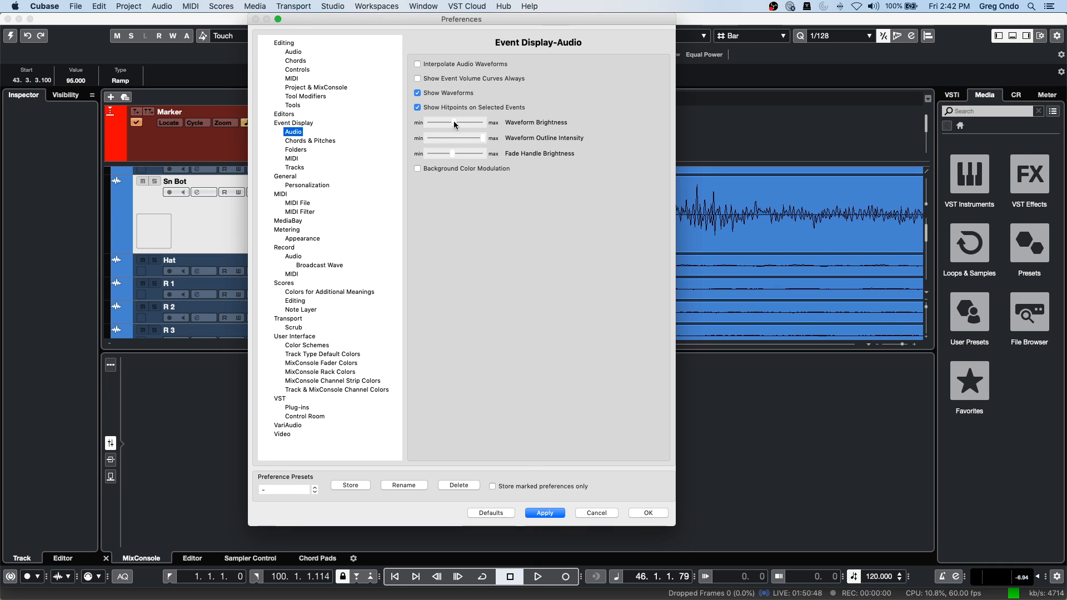
click(544, 510)
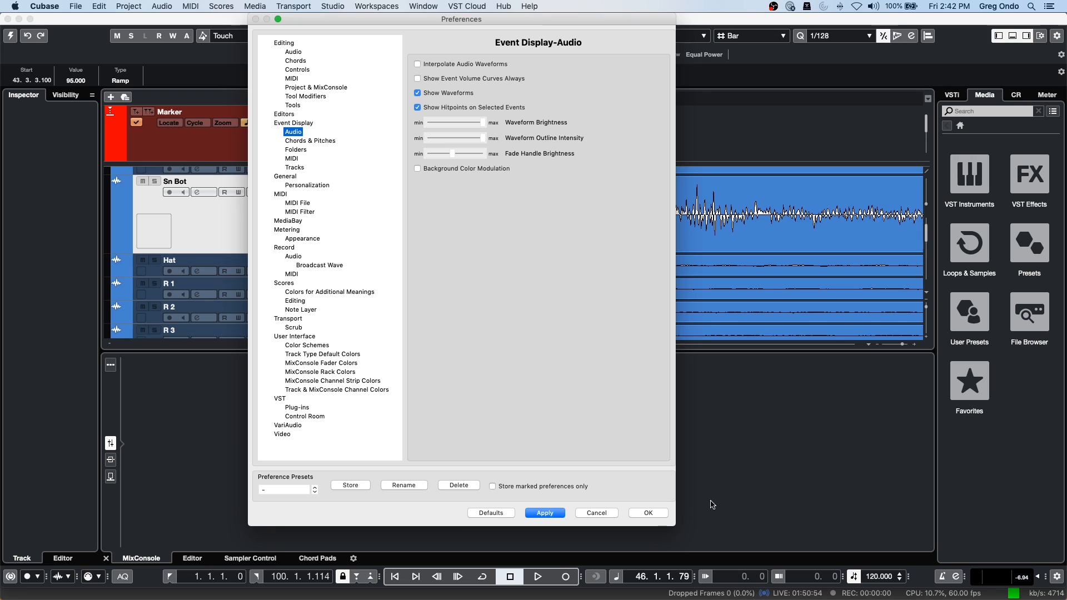
click(606, 513)
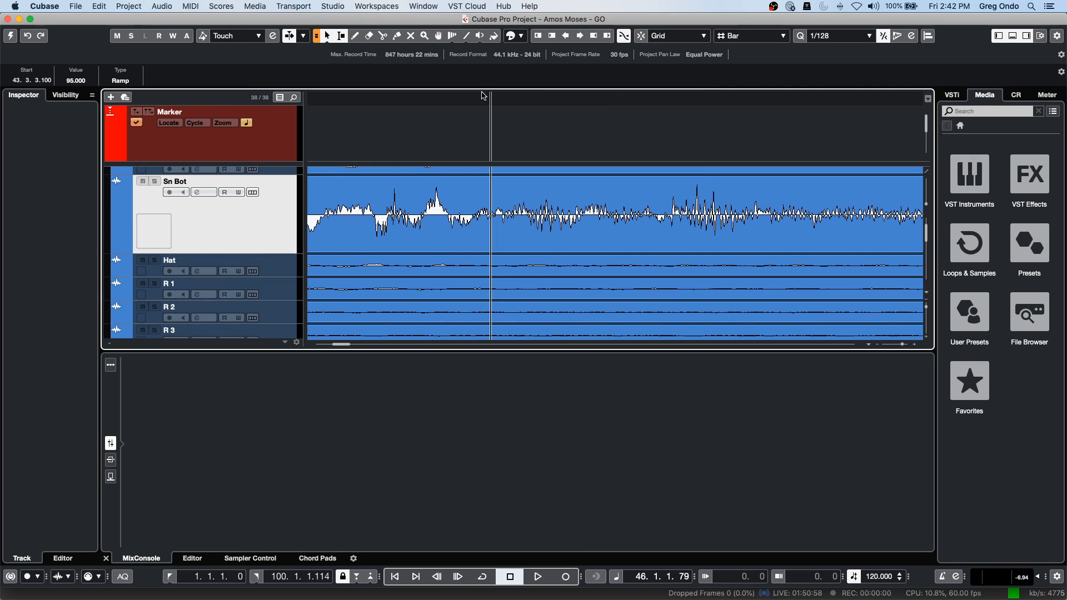
Zoom back out to the whole arrangement and activate the Amos Moses - GO project.
drag(486, 106, 744, 81)
drag(643, 101, 571, 46)
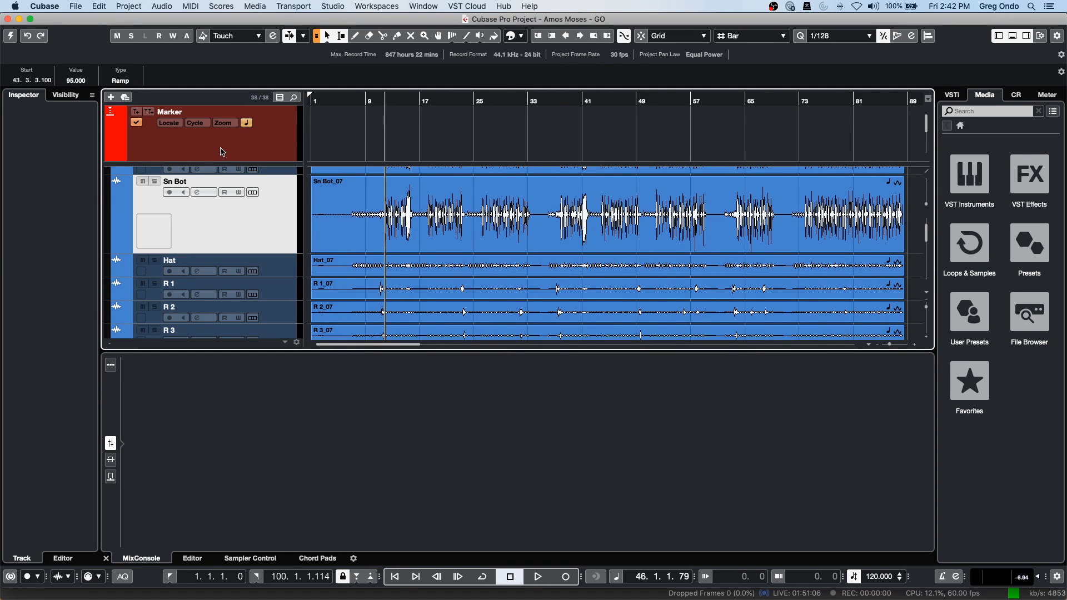
click(10, 36)
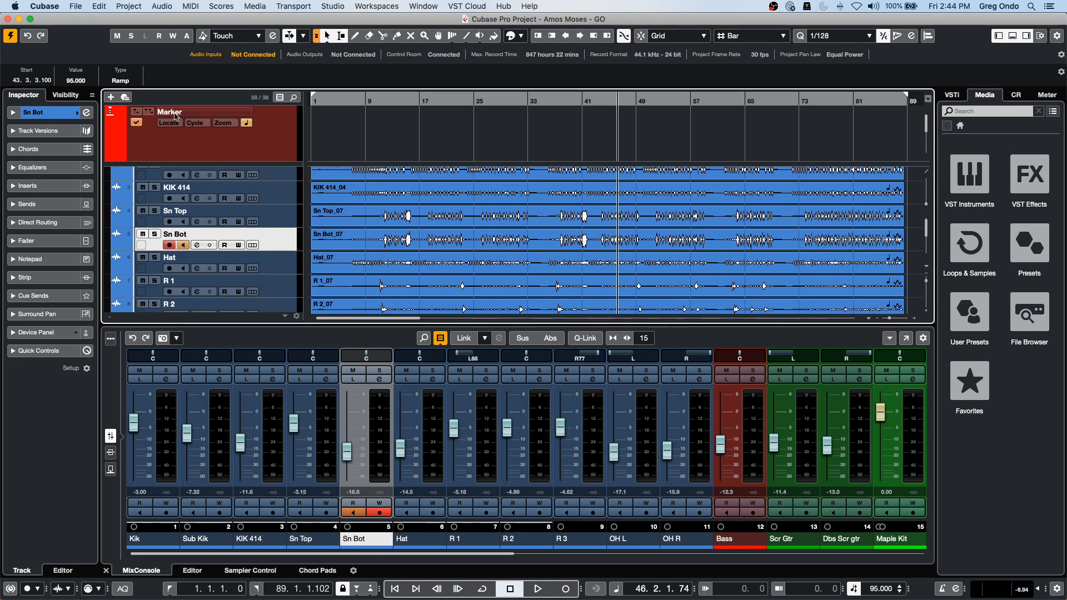
Review the waveform settings in the Event Display-Audio preferences and close the dialog.
click(78, 6)
mouse_move(51, 8)
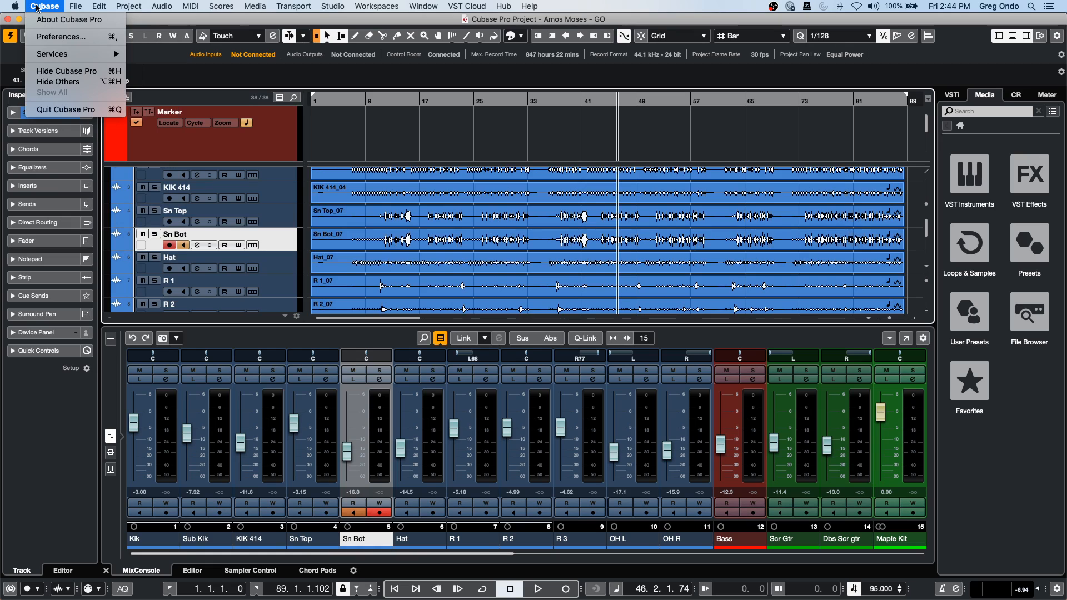
click(61, 37)
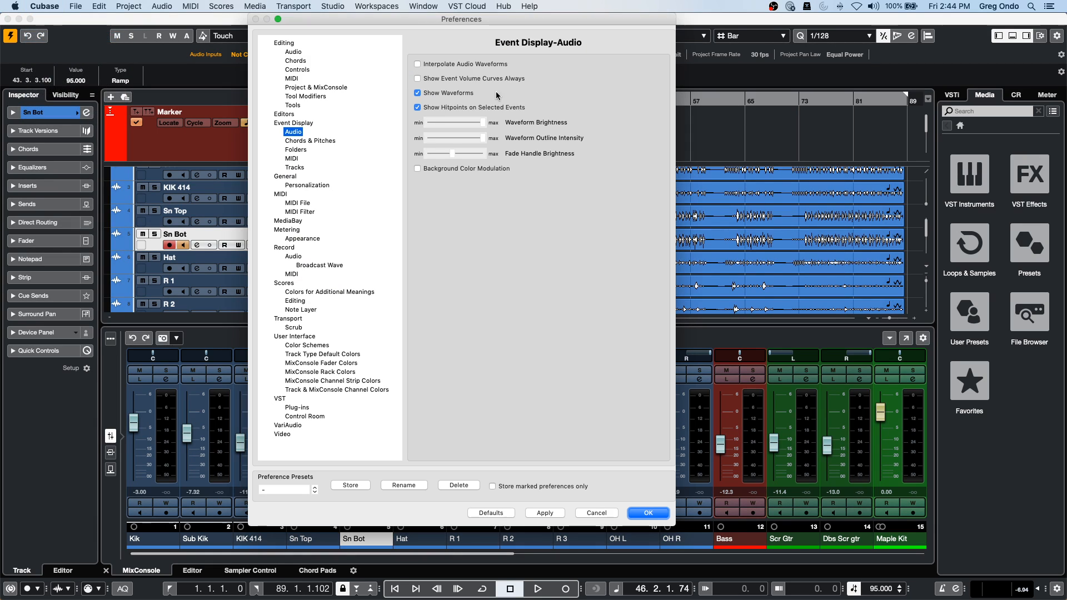
click(647, 512)
Play the arrangement briefly from about bar 24 and stop.
click(467, 101)
key(space)
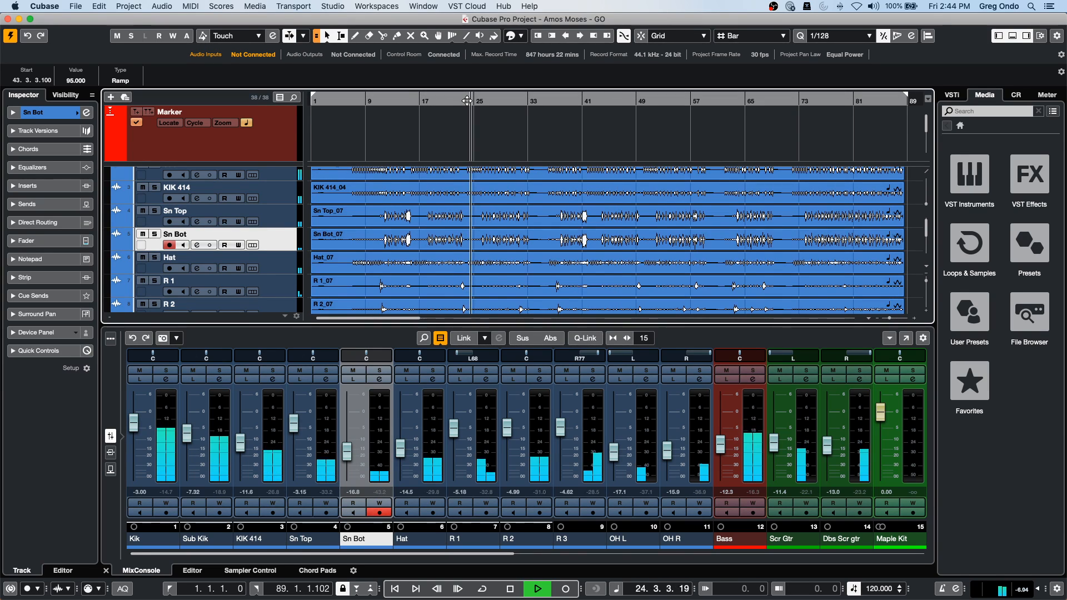
key(space)
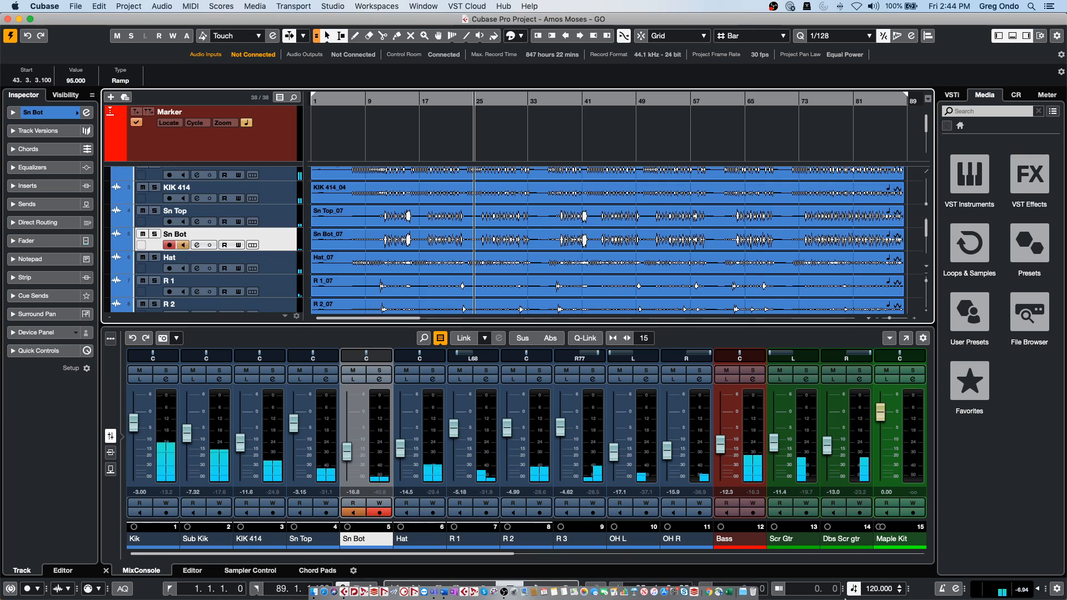
Set the project tempo to 100 BPM in the transport.
double_click(874, 589)
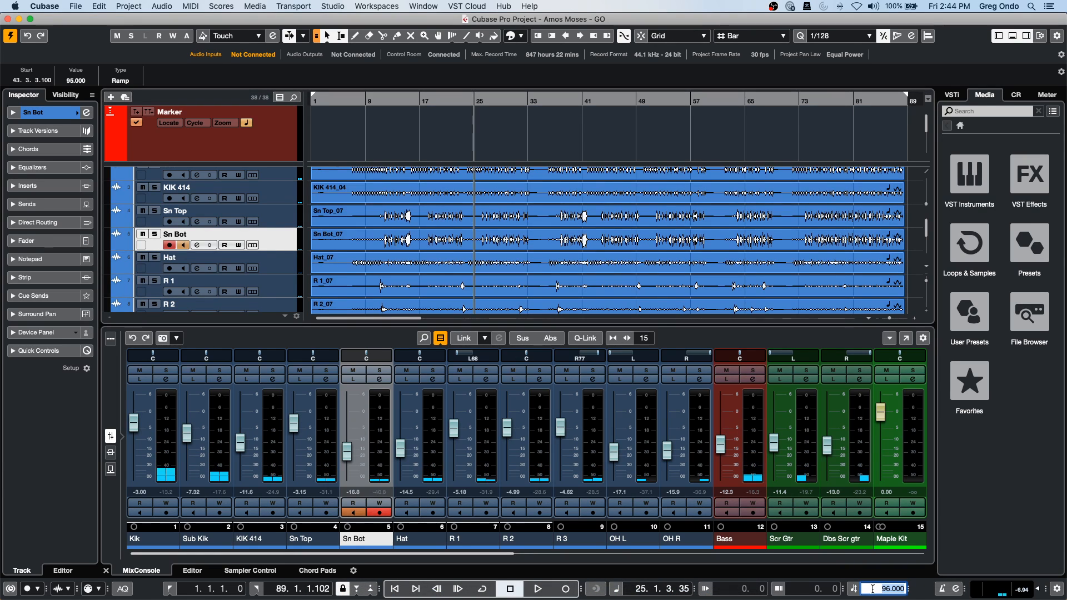
text(100)
key(Return)
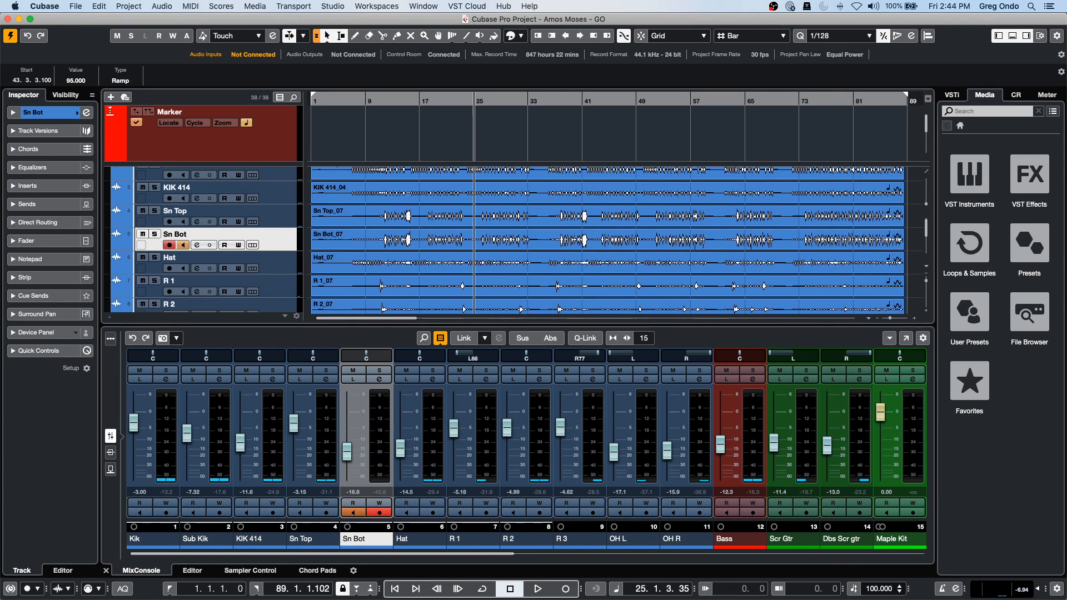
Enable Return to Start Position on Stop in the Transport preferences, playing the arrangement briefly before and after the change.
key(space)
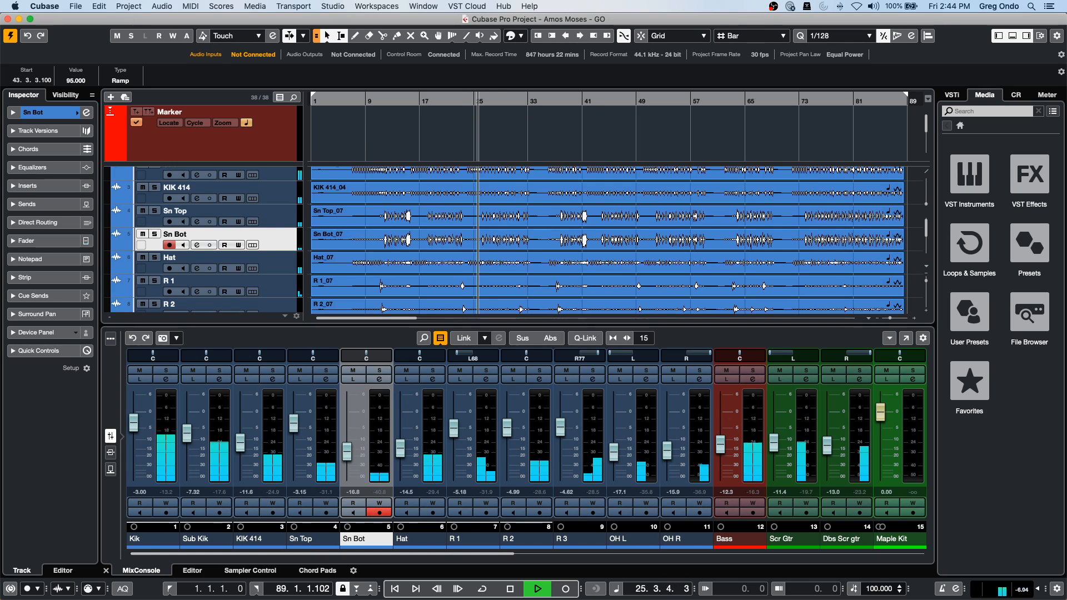
key(space)
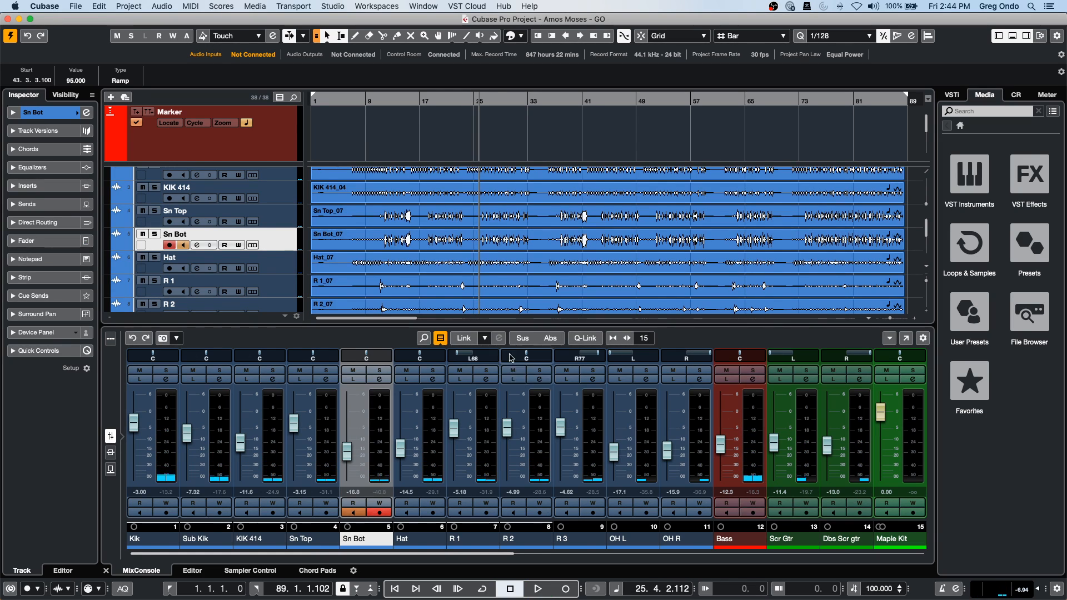
click(46, 6)
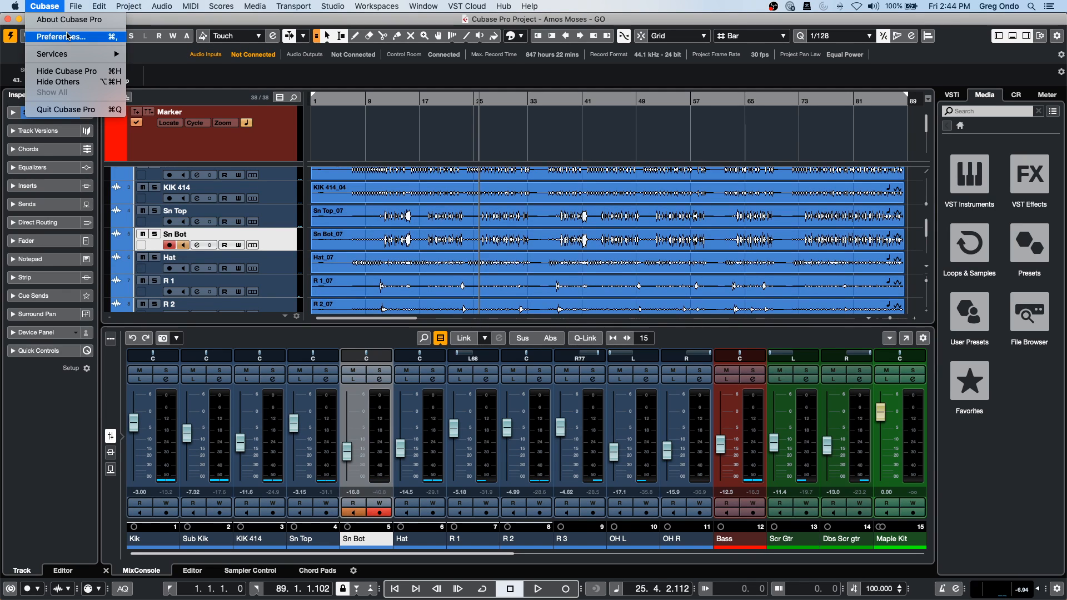
click(50, 37)
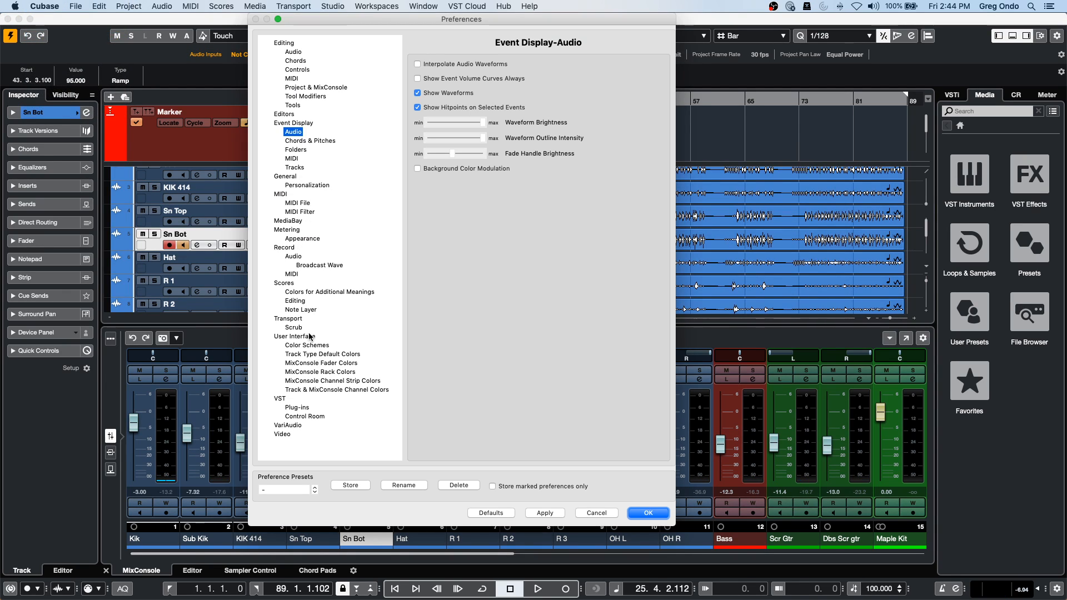
click(289, 320)
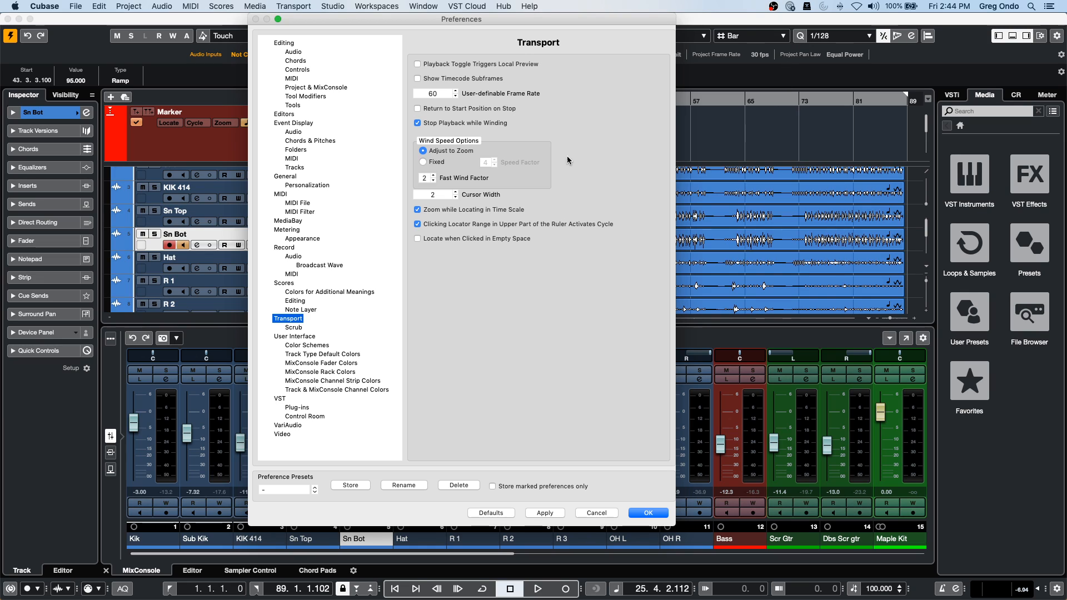
click(418, 109)
click(559, 514)
click(648, 513)
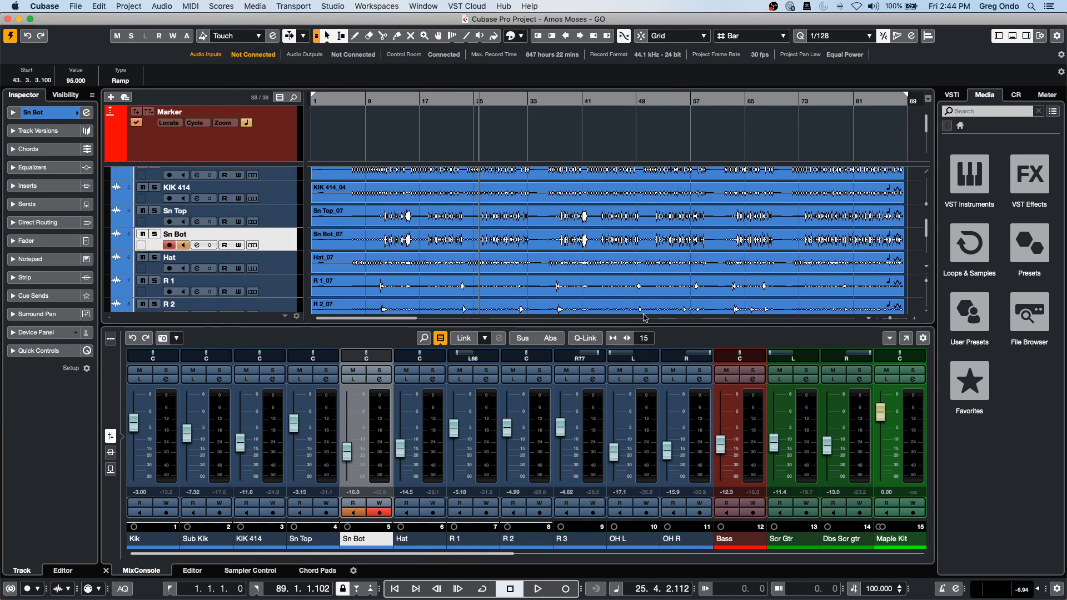
key(space)
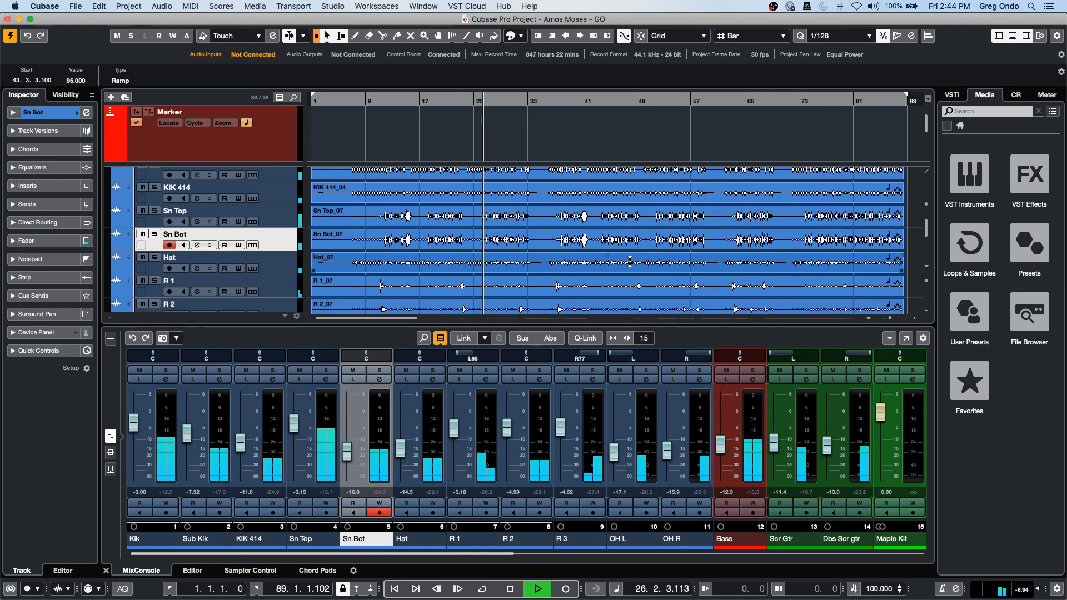
key(space)
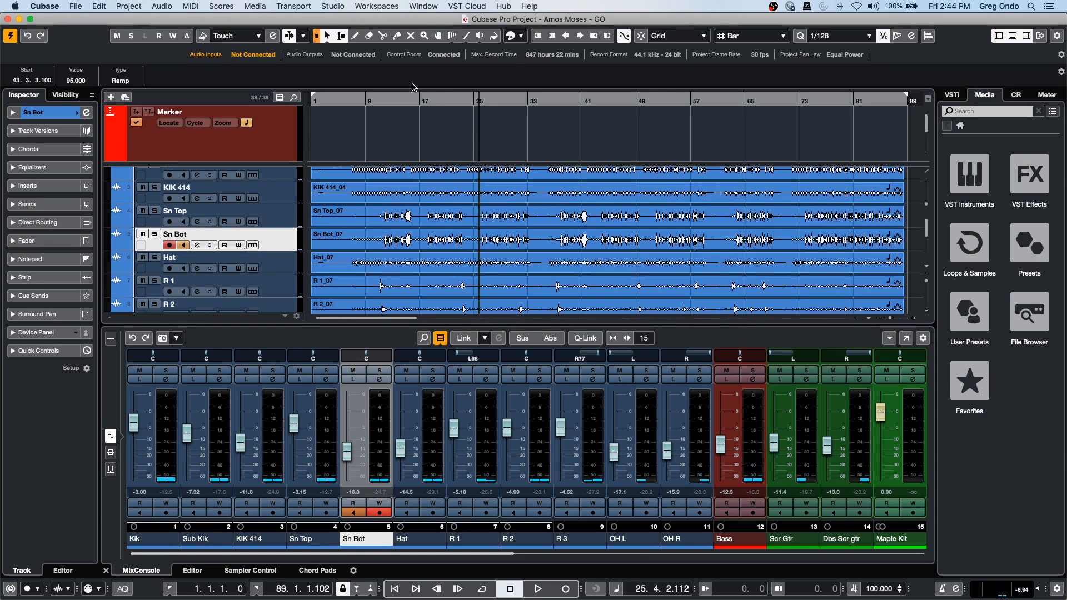
Open the Key Commands dialog and expand the Preferences command category.
click(94, 6)
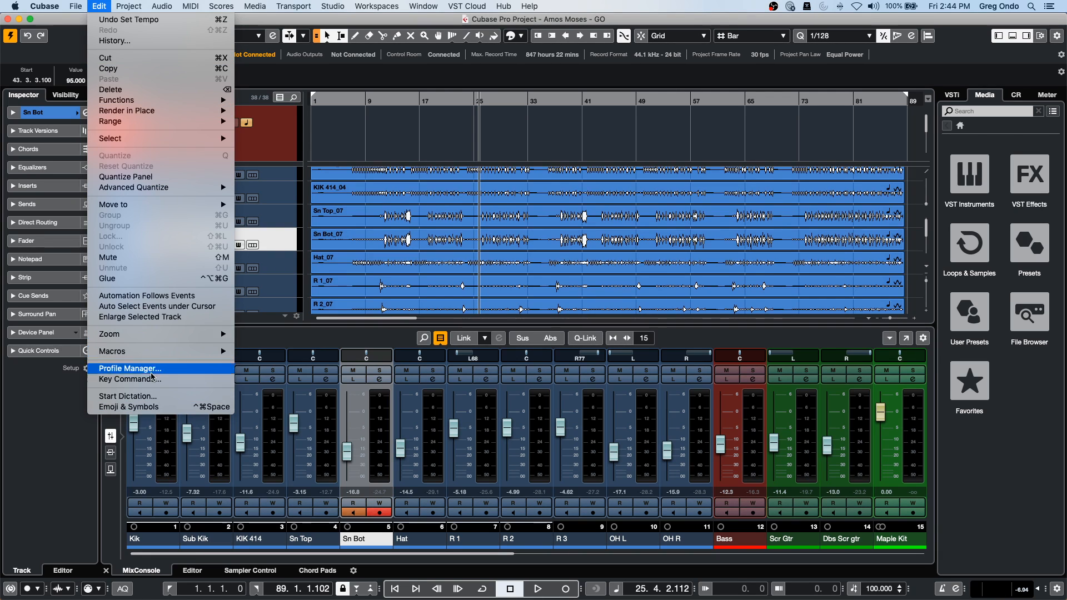
click(127, 379)
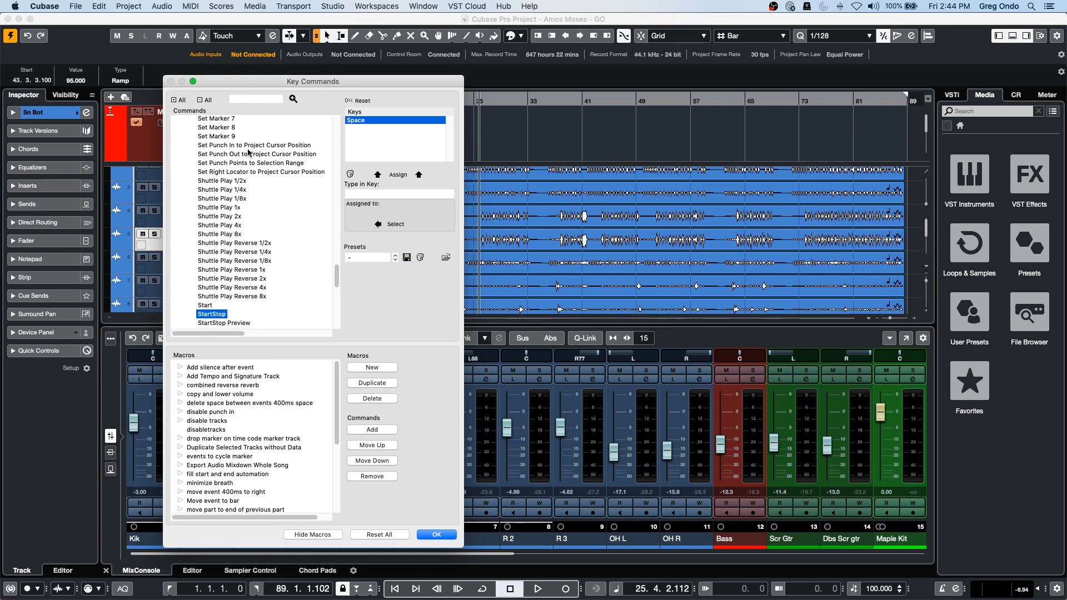
scroll(248, 235, up, 15)
scroll(249, 235, down, 4)
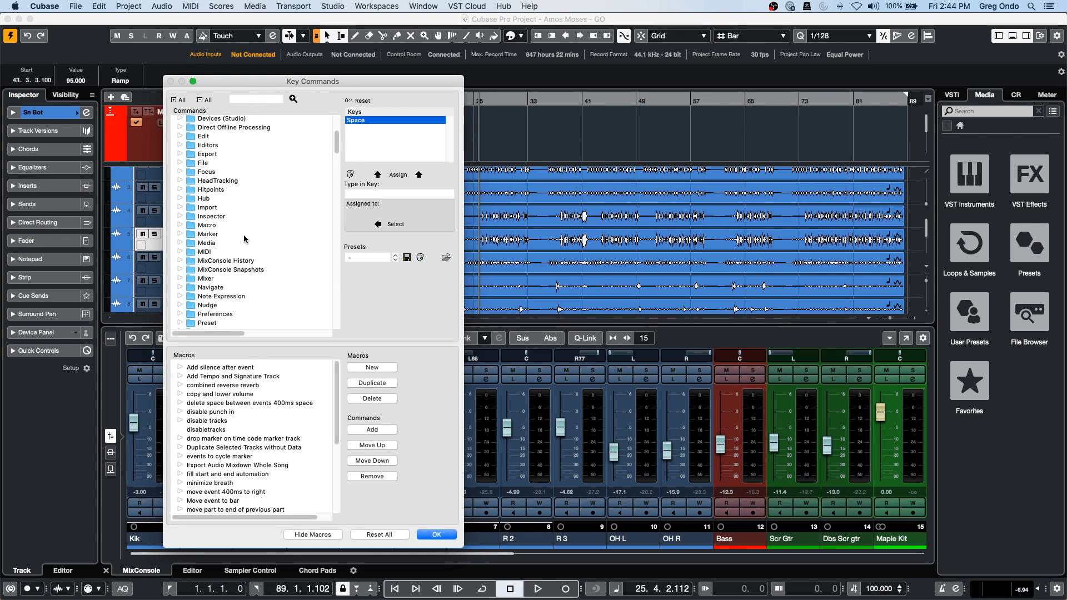
scroll(195, 263, down, 8)
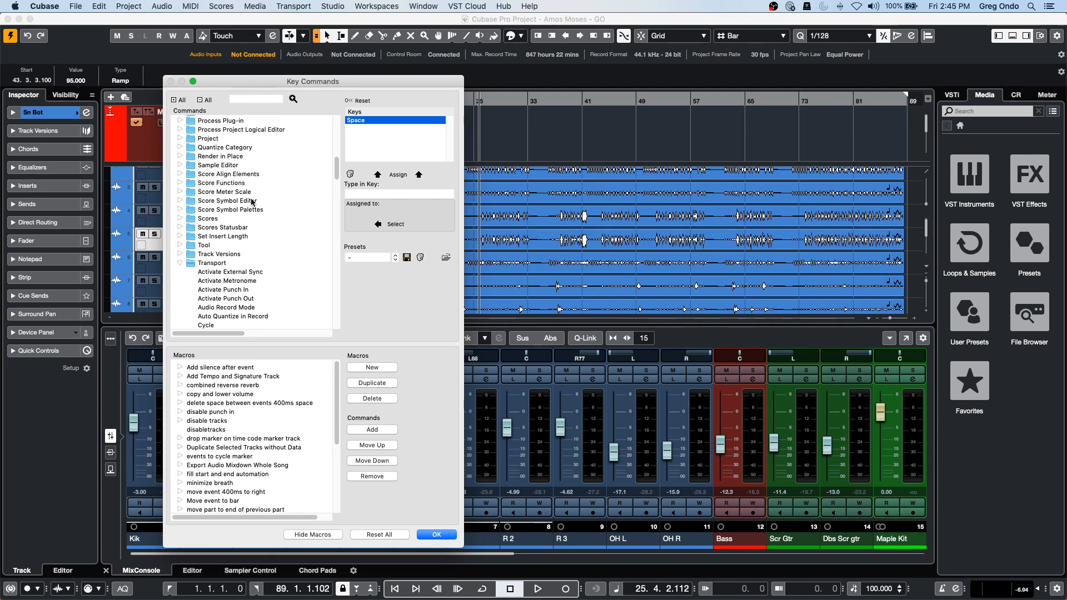
scroll(206, 139, up, 2)
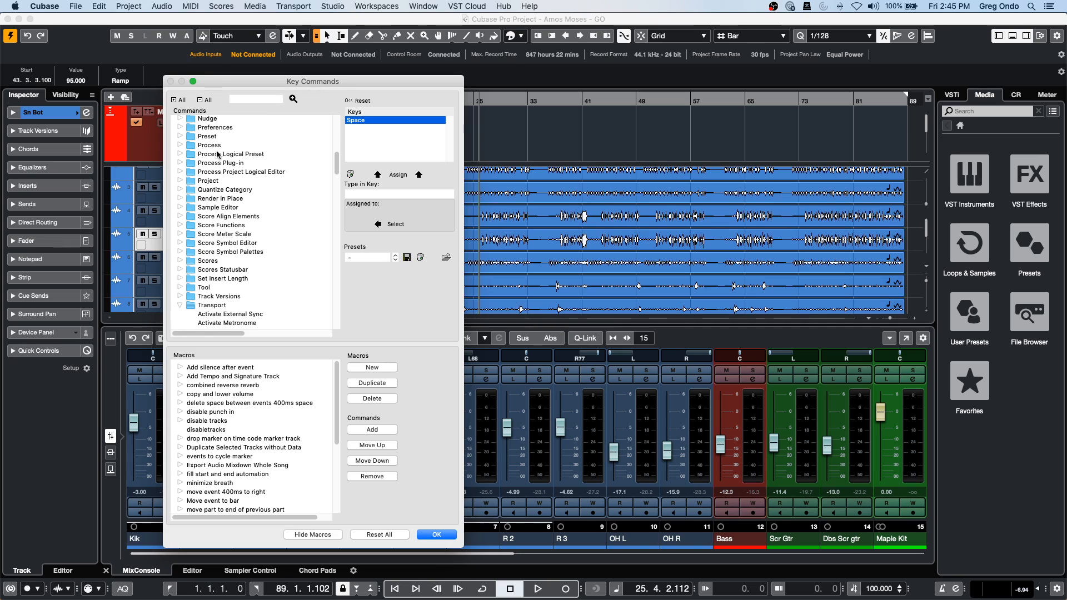
click(179, 127)
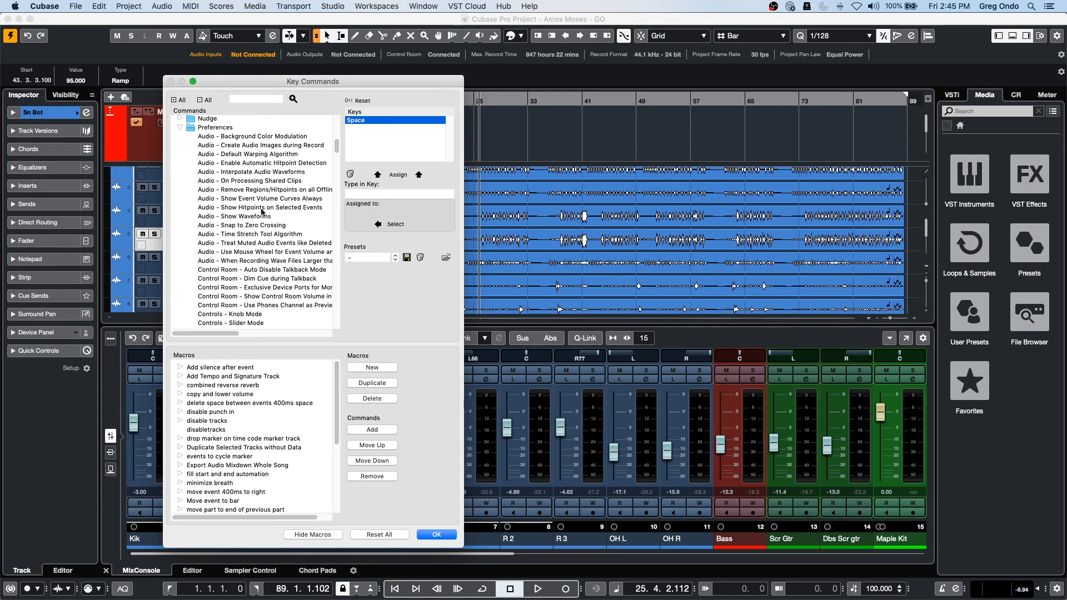
Assign Shift+Space to the preference command Transport - Return to Start Position on Stop and confirm the dialog.
scroll(264, 215, down, 4)
scroll(264, 216, down, 8)
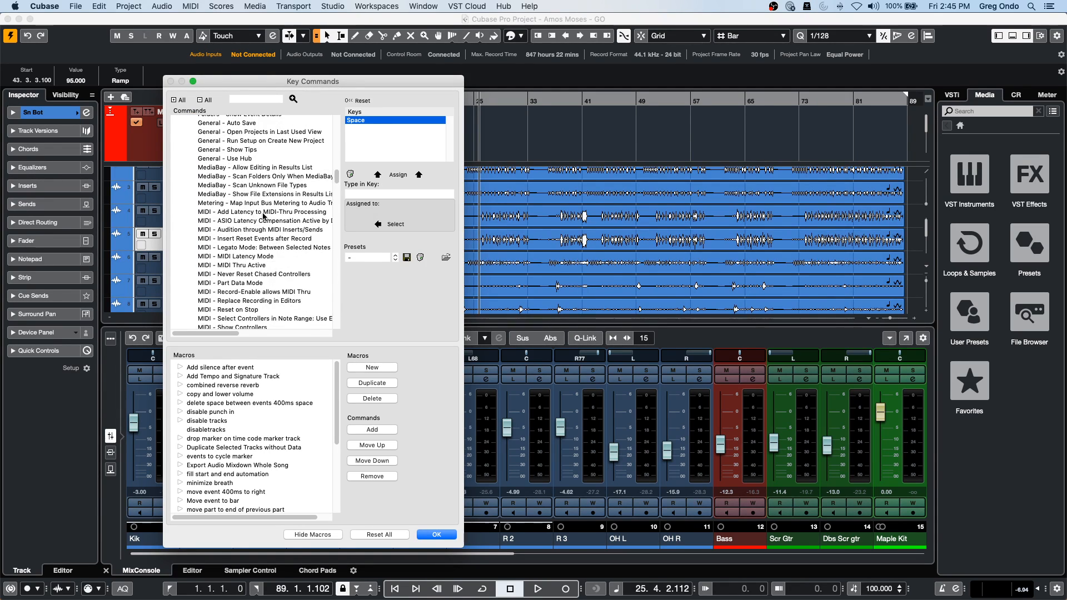
scroll(264, 217, down, 6)
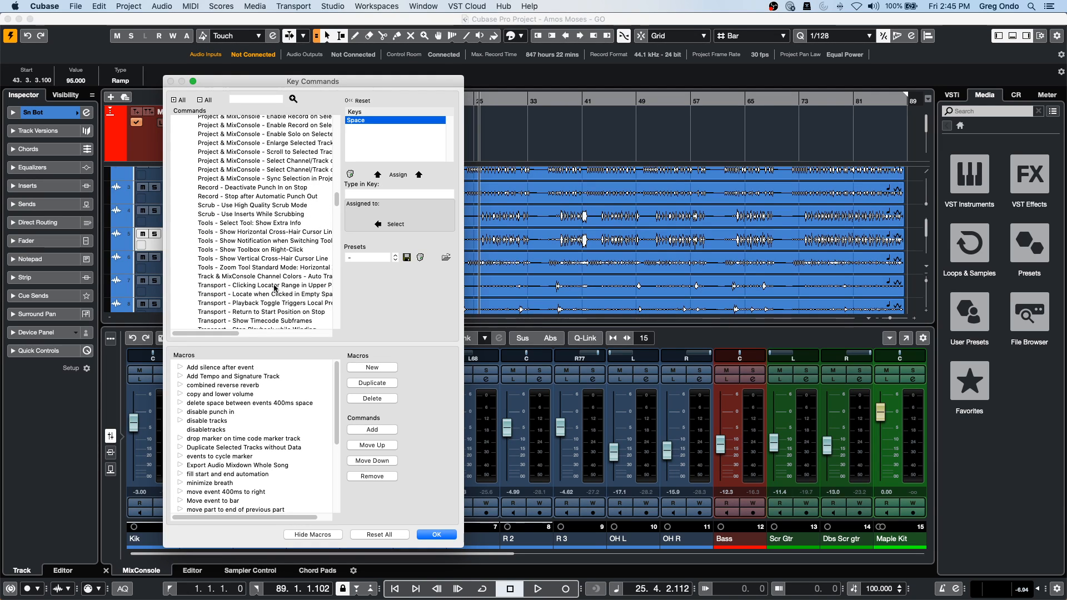
click(294, 312)
drag(229, 333, 266, 330)
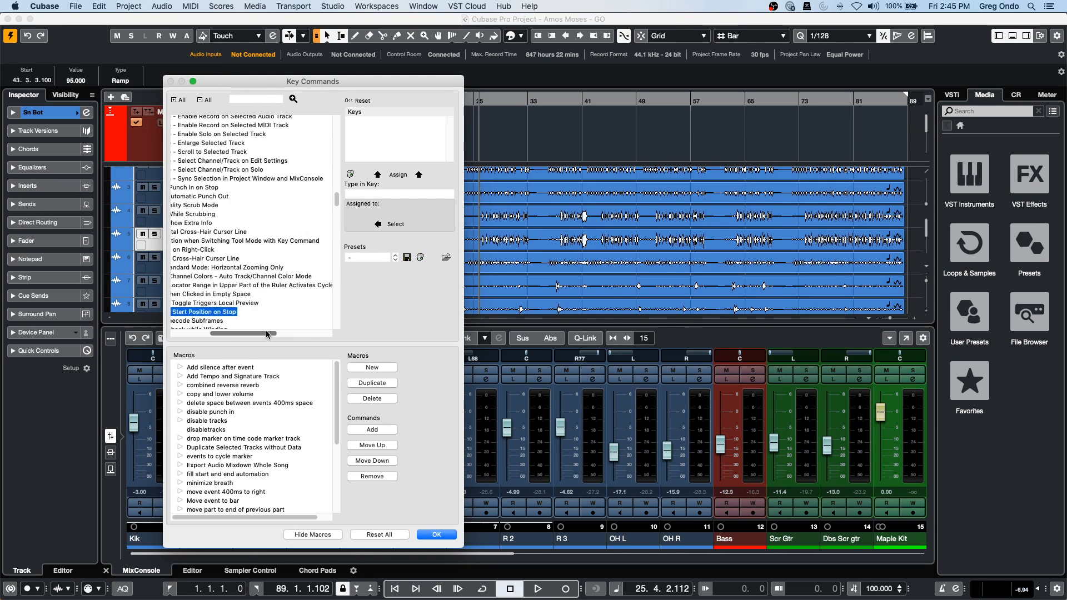
click(411, 193)
key(shift+space)
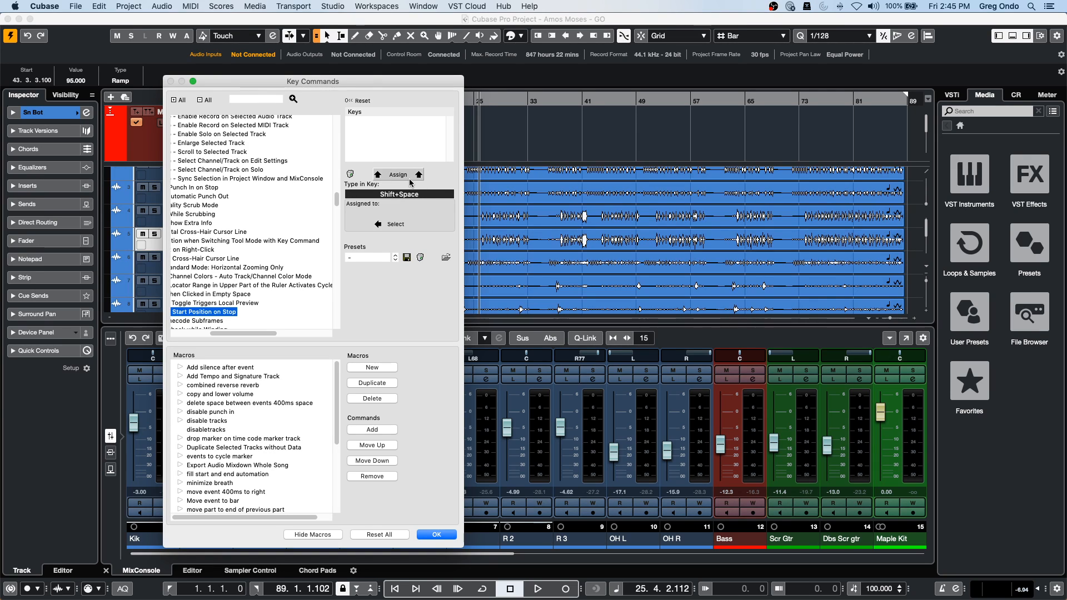
click(402, 175)
click(438, 534)
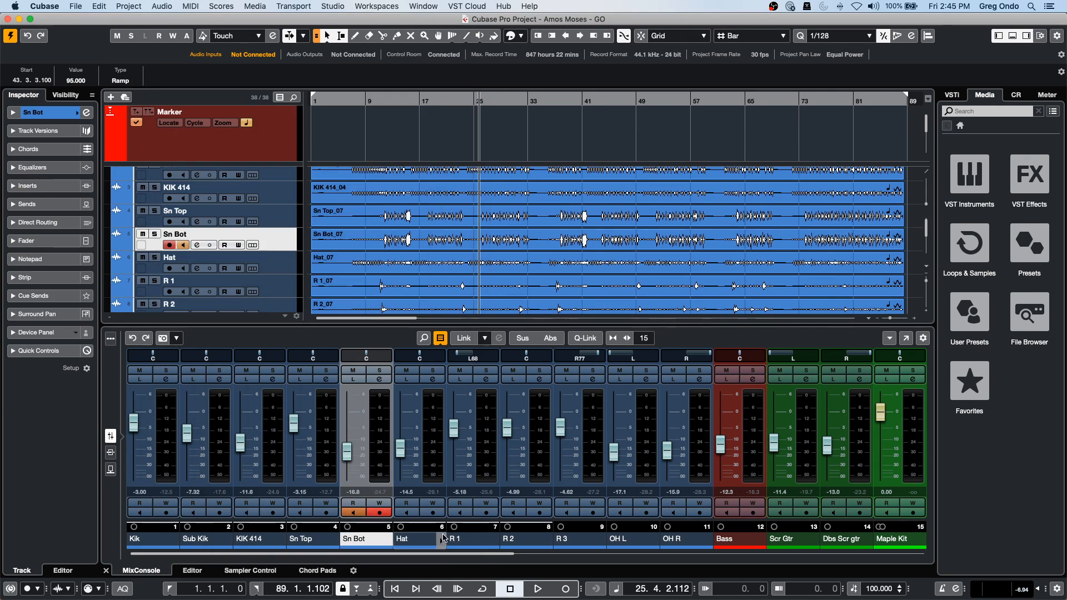
Play and stop the arrangement while toggling Return to Start Position on Stop off and back on.
key(space)
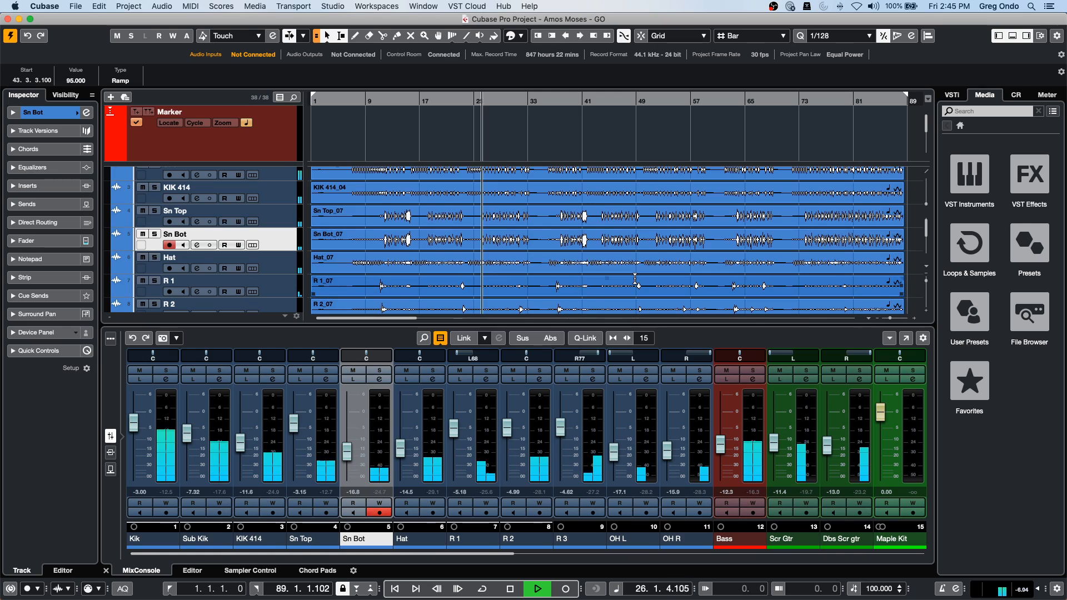
key(space)
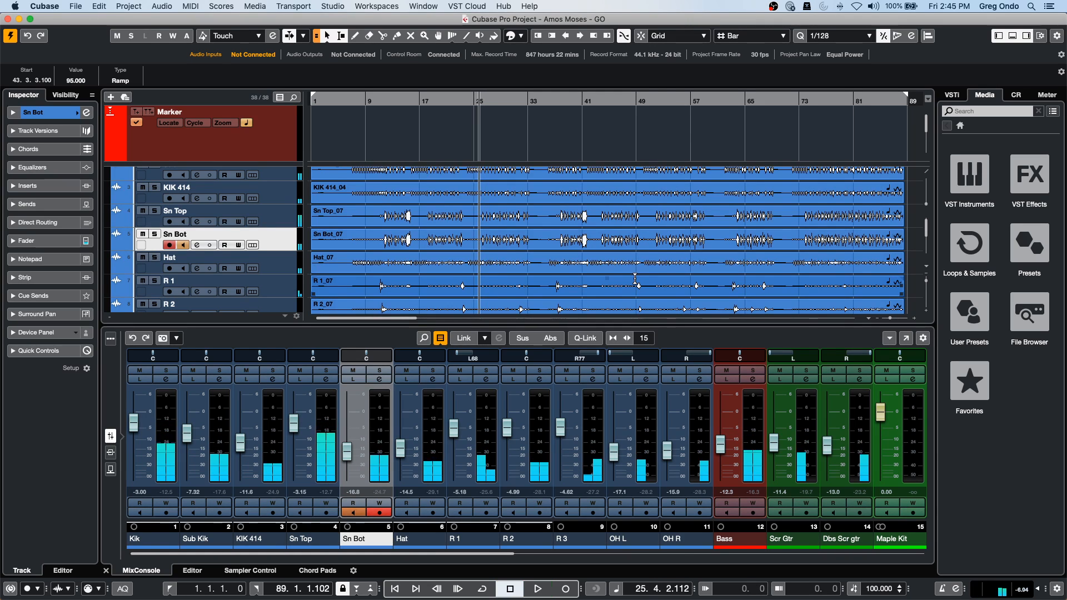
key(shift+space)
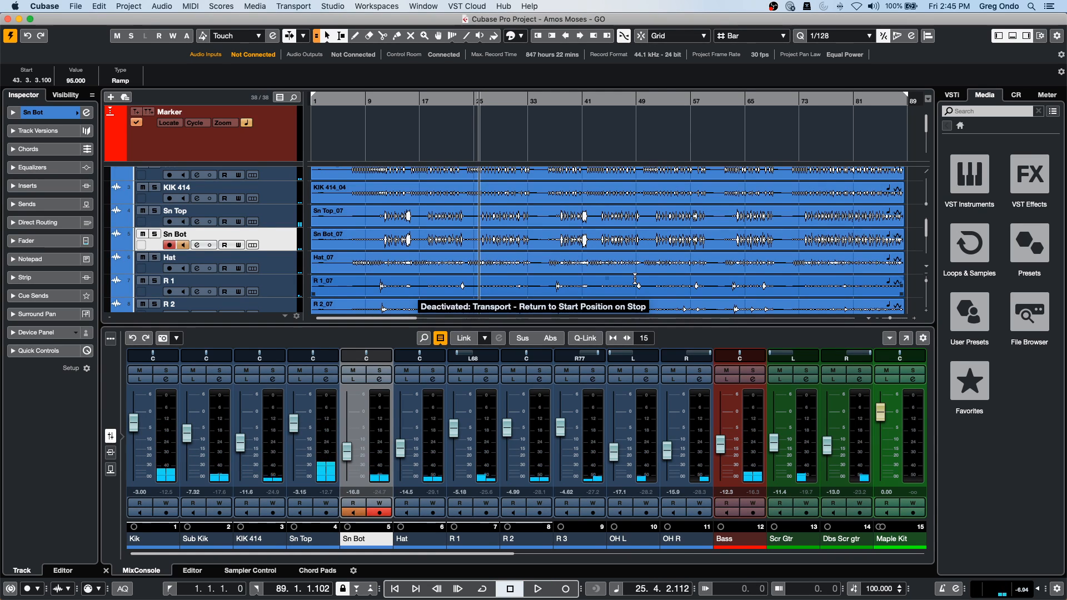
key(space)
key(space)
key(space)
key(shift+space)
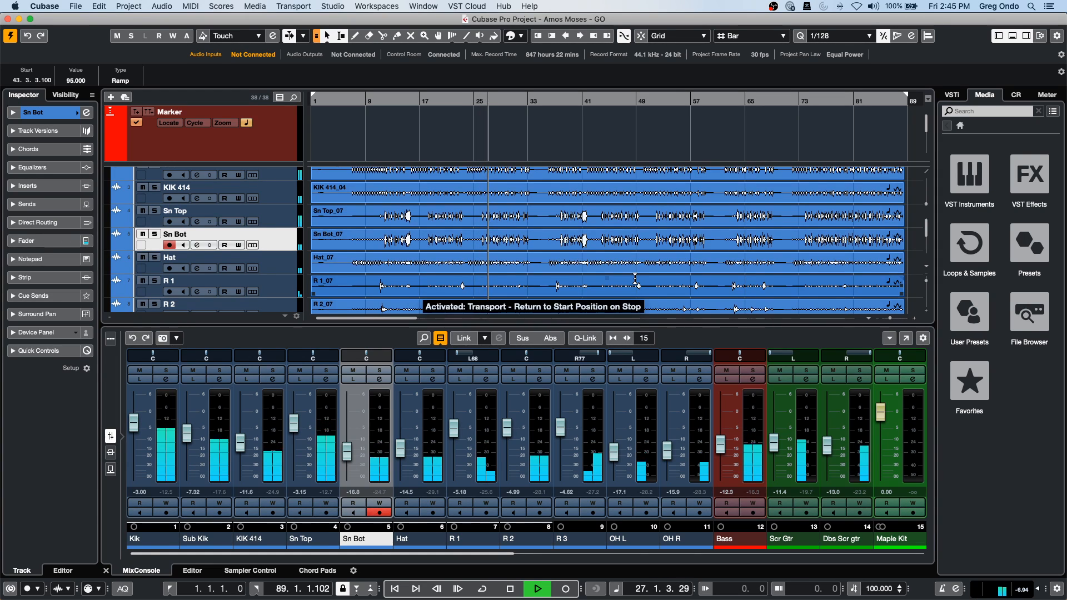
Test playback with the return option on, and switch Return to Start Position on Stop off for one more pass.
key(space)
key(space)
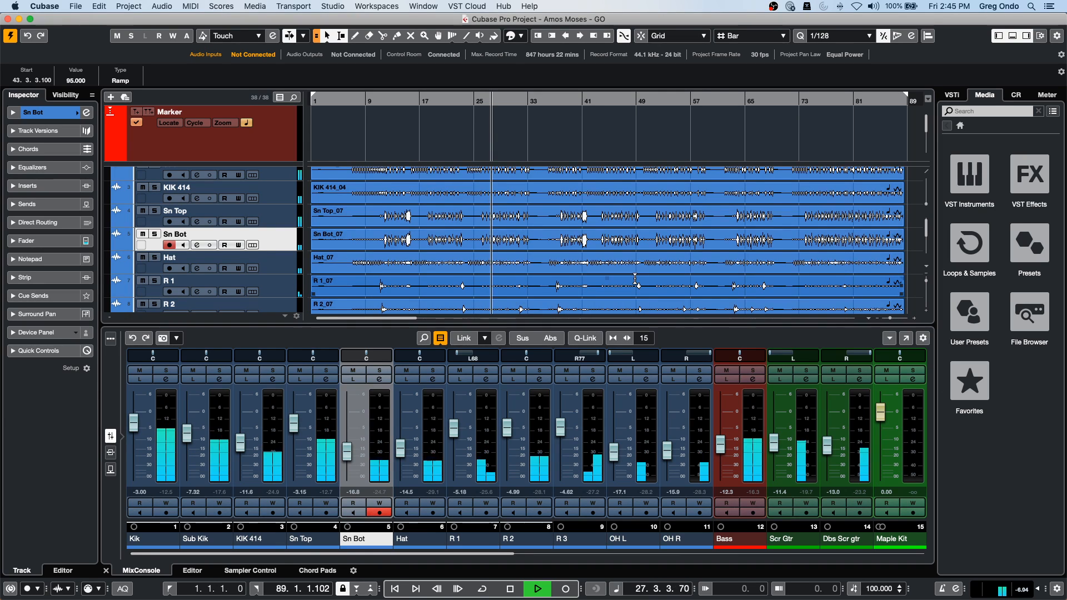
key(space)
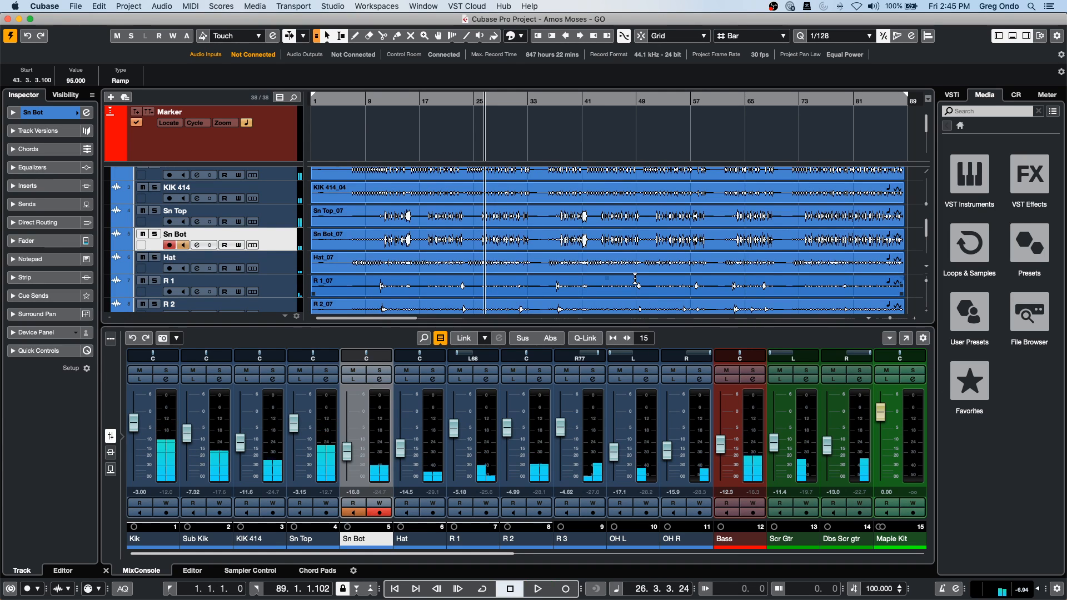
key(shift+space)
key(space)
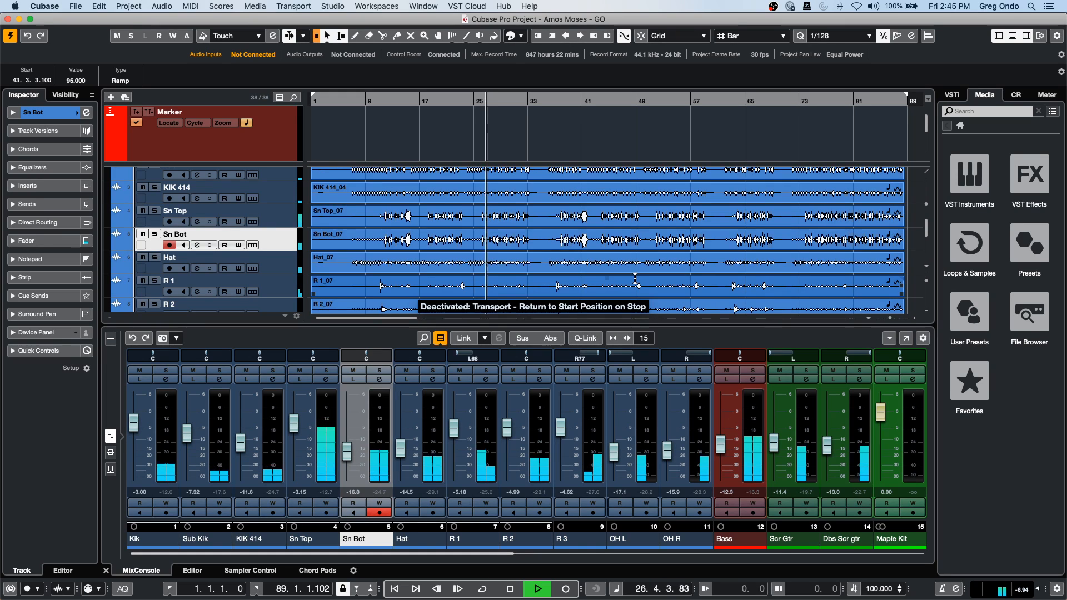
key(space)
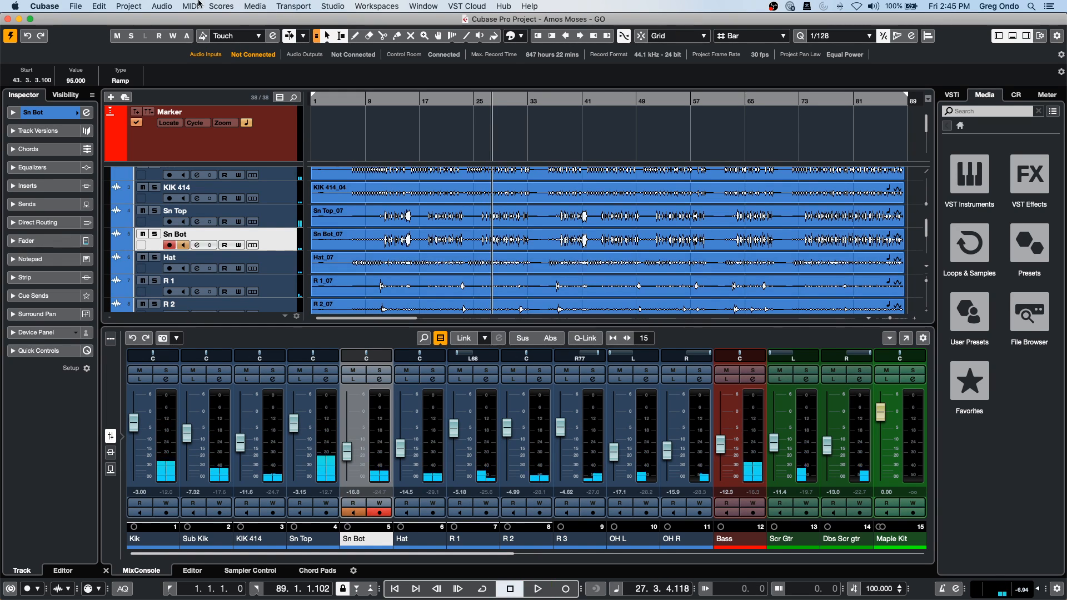
Look up which command Shift+Space is assigned to in Key Commands, select that command in the list and close the dialog.
click(99, 6)
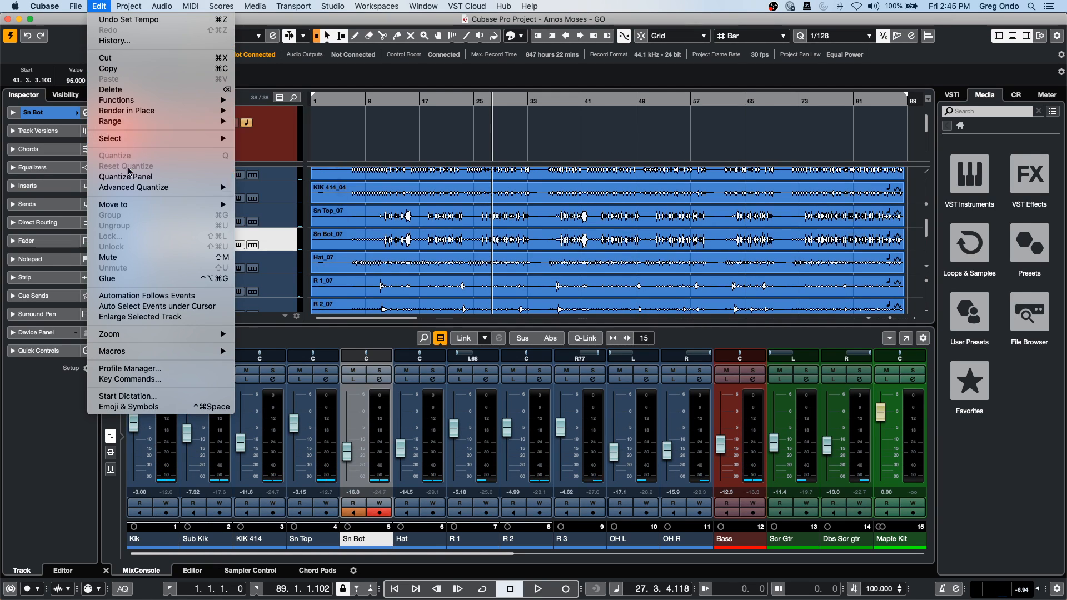
click(127, 380)
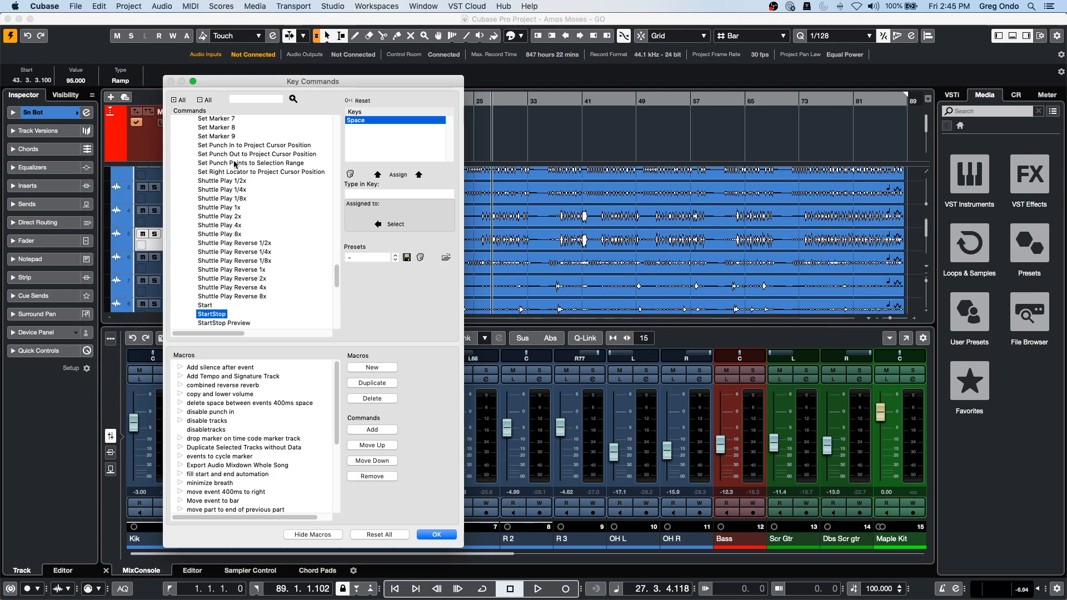
click(391, 195)
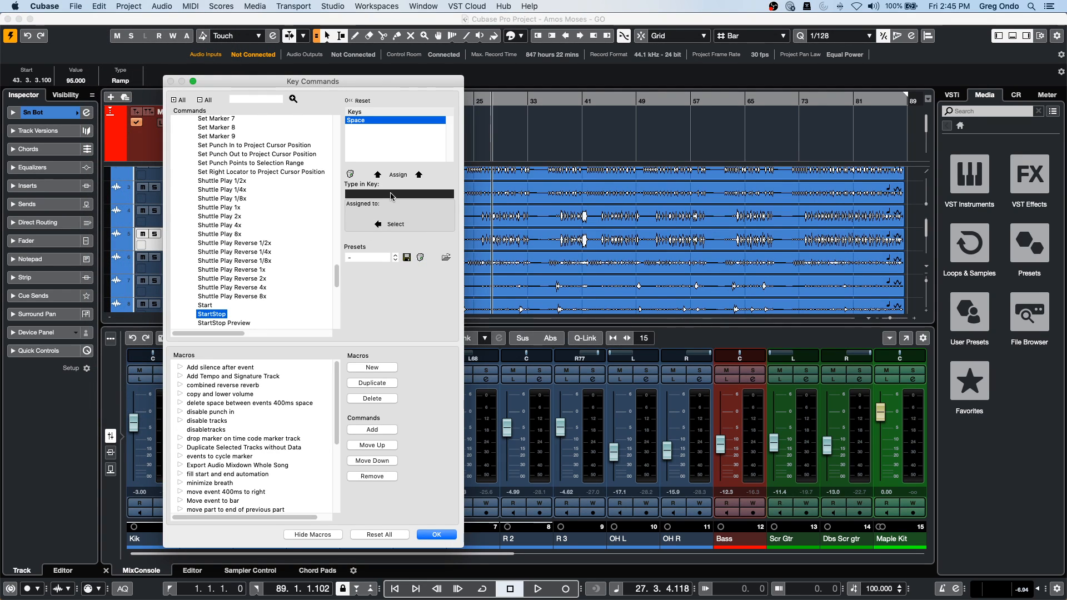
key(shift+space)
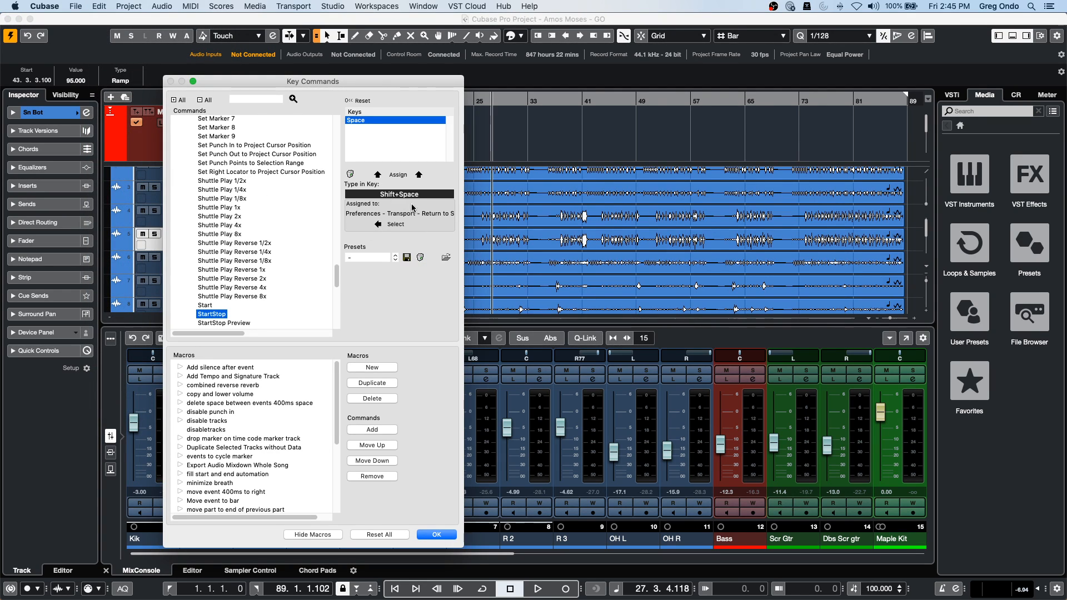
click(391, 224)
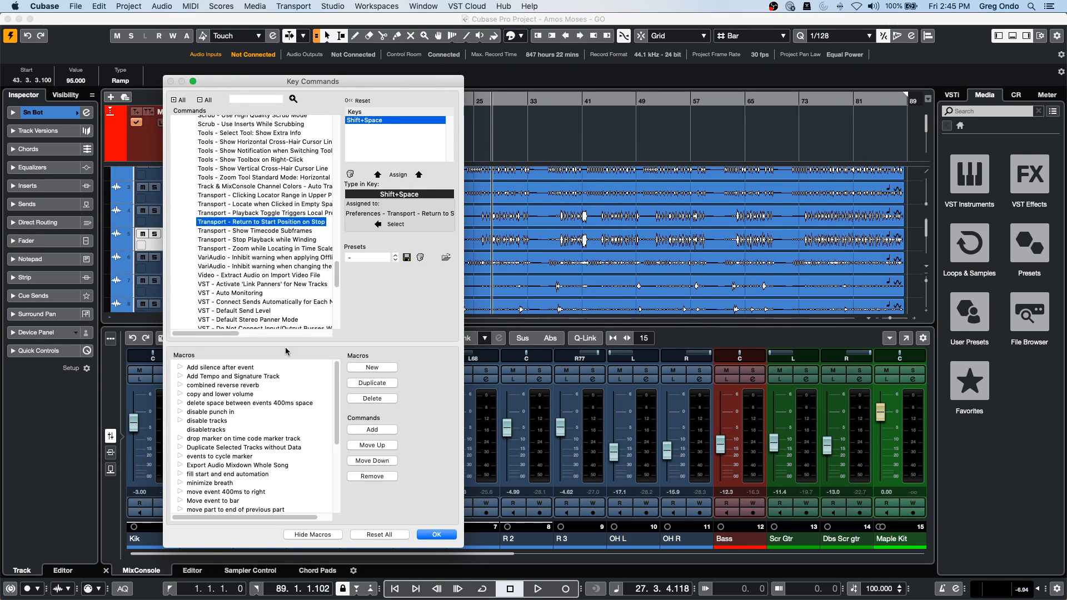
click(439, 535)
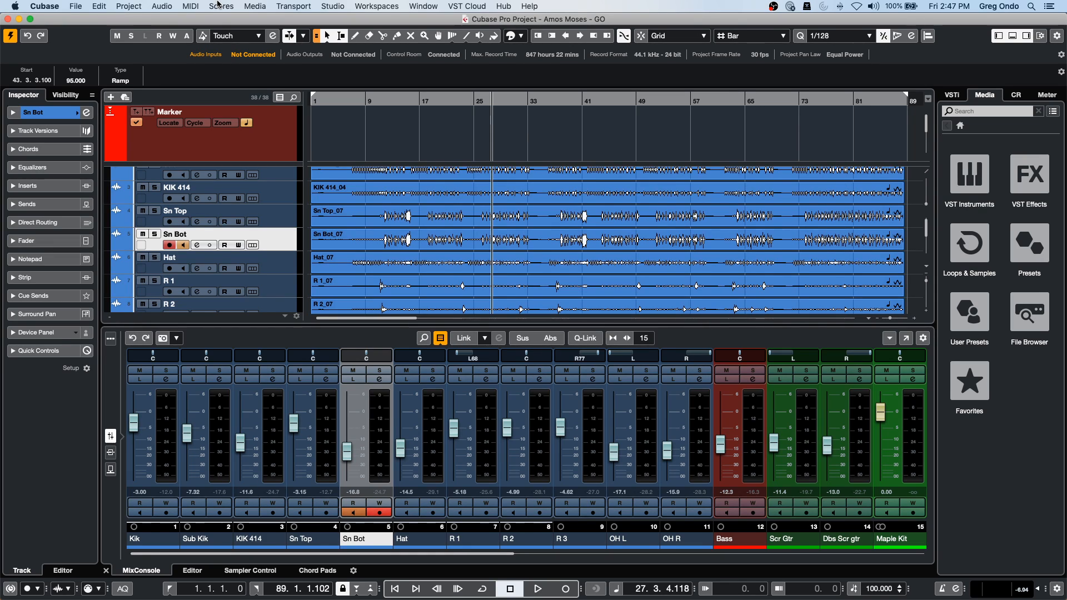
Launch WaveLab Pro 10.0.
click(445, 208)
mouse_move(308, 598)
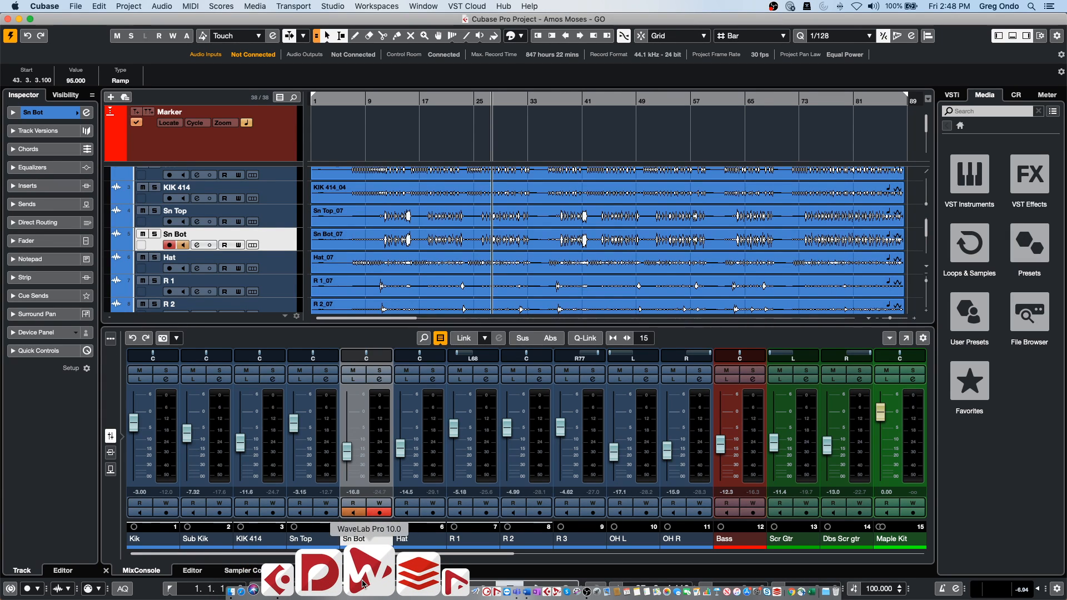
click(363, 583)
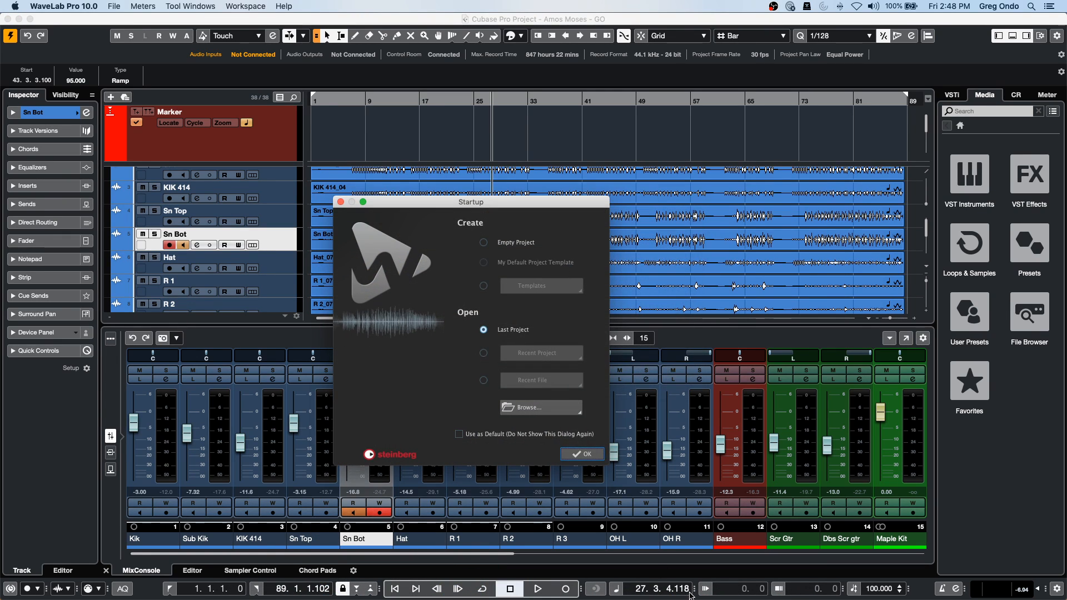
Open the last project and load Steinberg's MasterRig plug-in into the first effects slot of the Master Section.
click(579, 454)
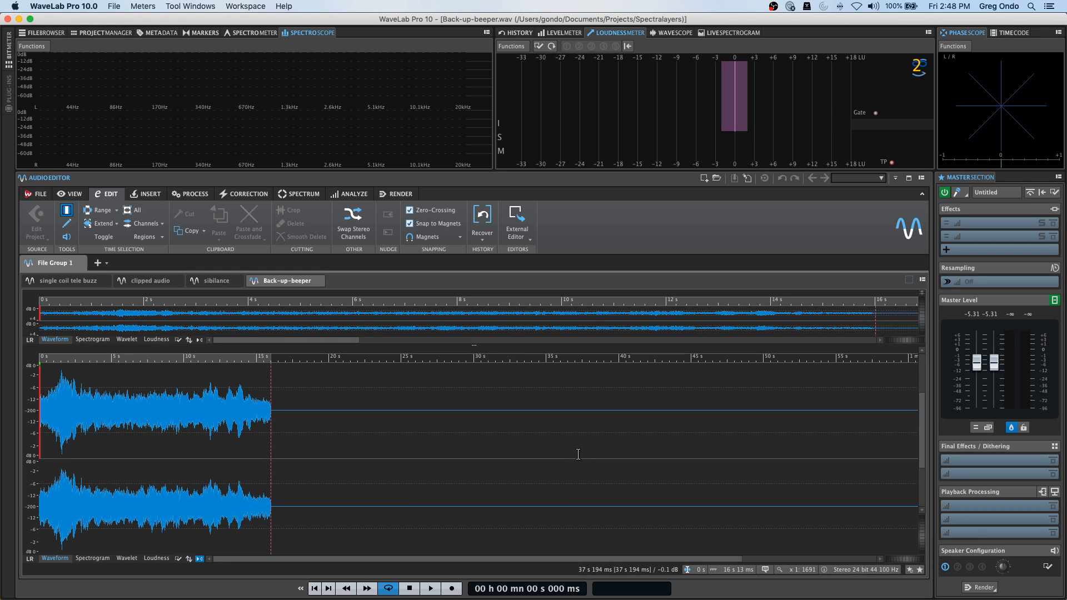
click(974, 222)
mouse_move(994, 358)
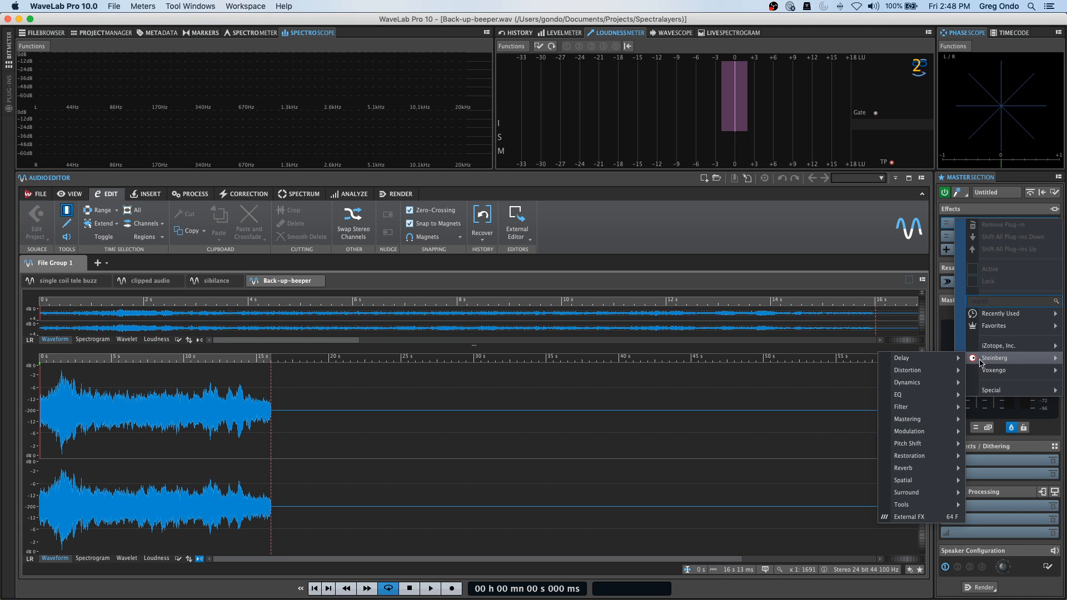
mouse_move(927, 437)
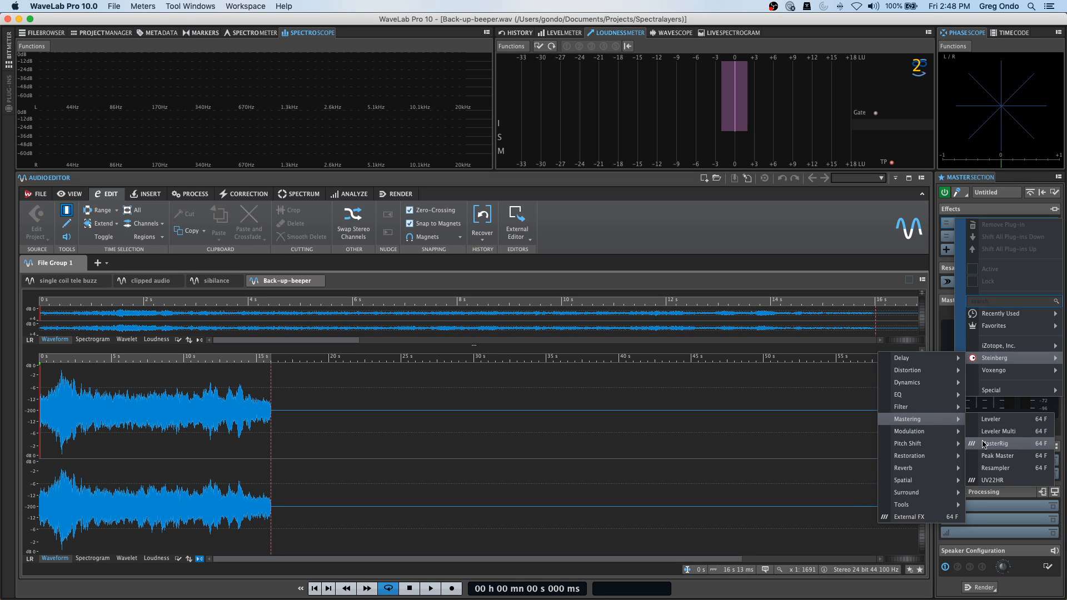
click(984, 444)
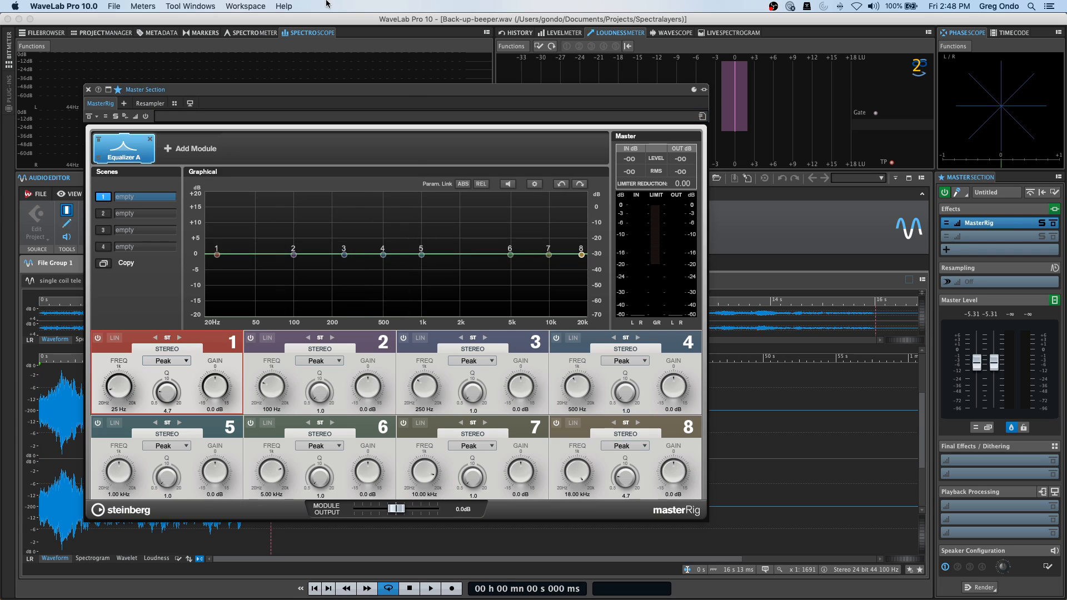
Add a Compressor A module and reshape Equalizer A: band 2 to about 3.2 dB, band 3 to about -4.1 dB, bands 5 and 6 boosted.
click(195, 148)
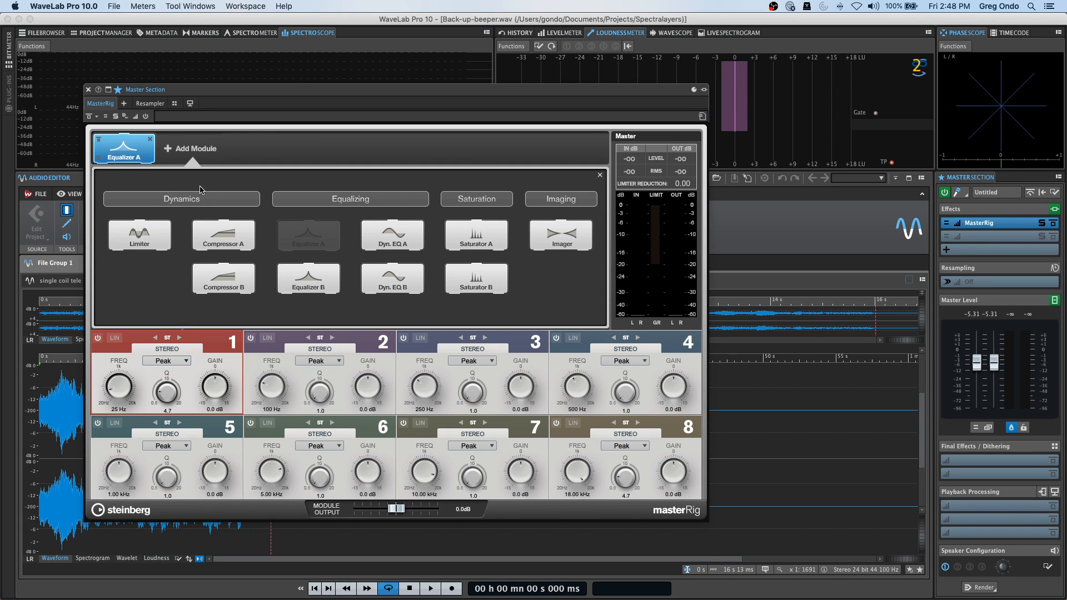
click(230, 240)
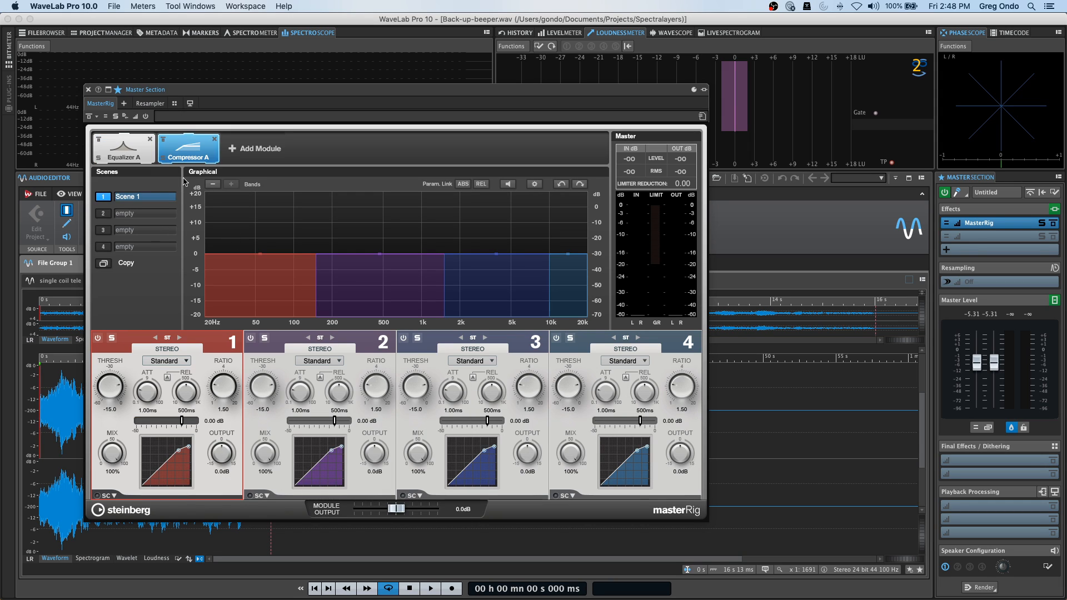
click(109, 150)
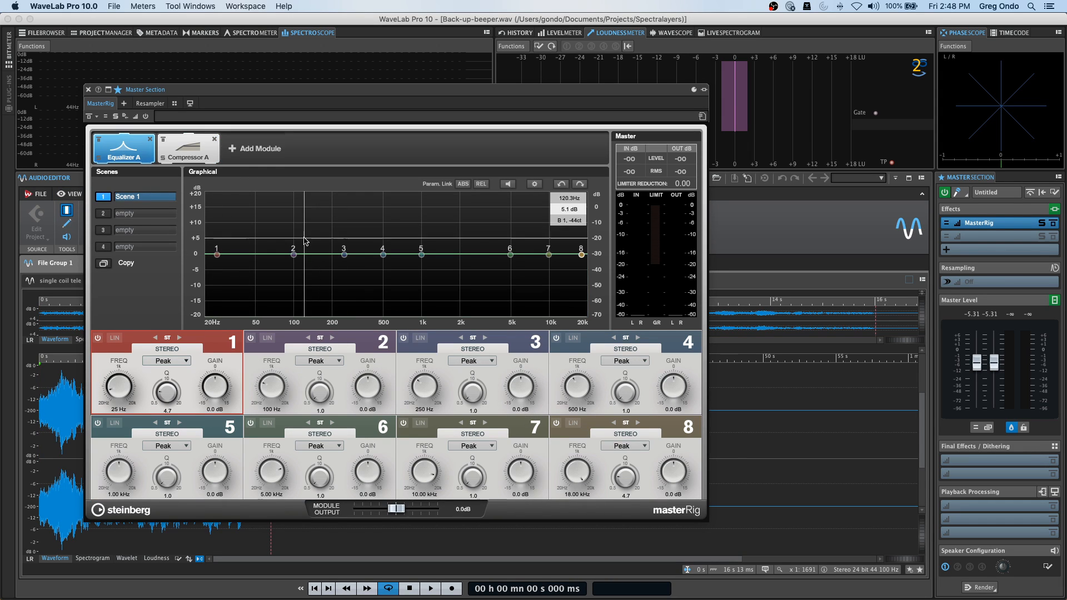
drag(293, 254, 341, 269)
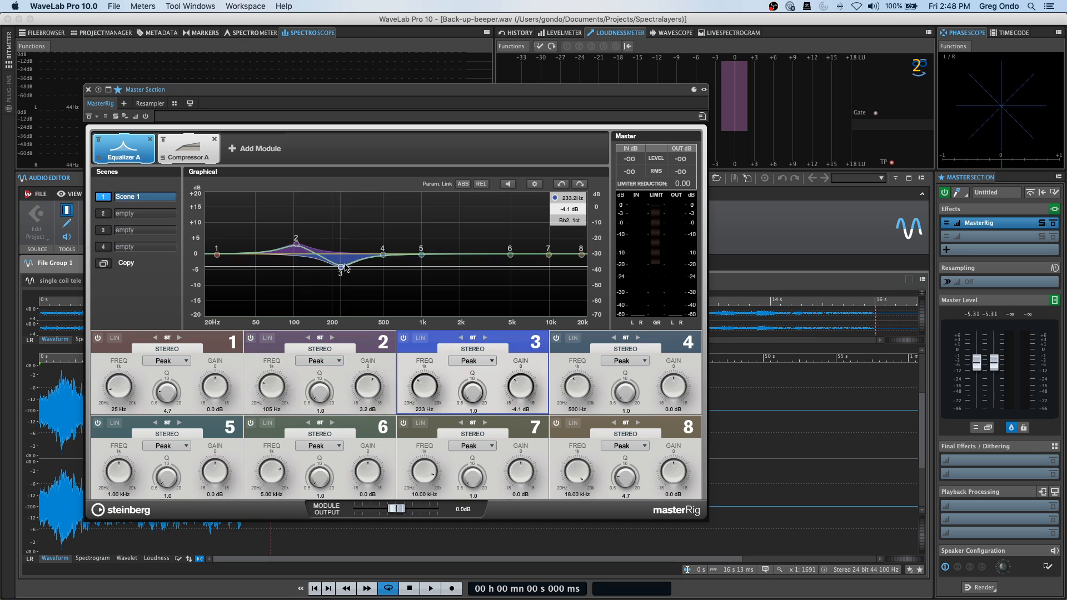
drag(421, 254, 426, 241)
drag(510, 255, 548, 233)
Switch band 1 of Compressor A to the Tube type and add a Dyn. EQ B module to MasterRig.
click(165, 156)
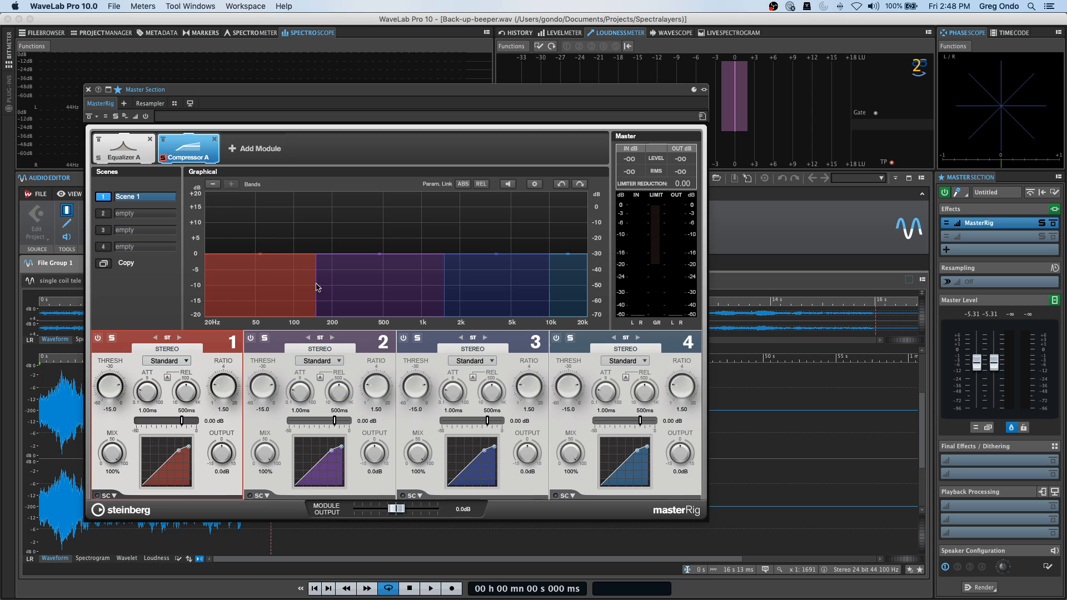
click(190, 361)
click(184, 373)
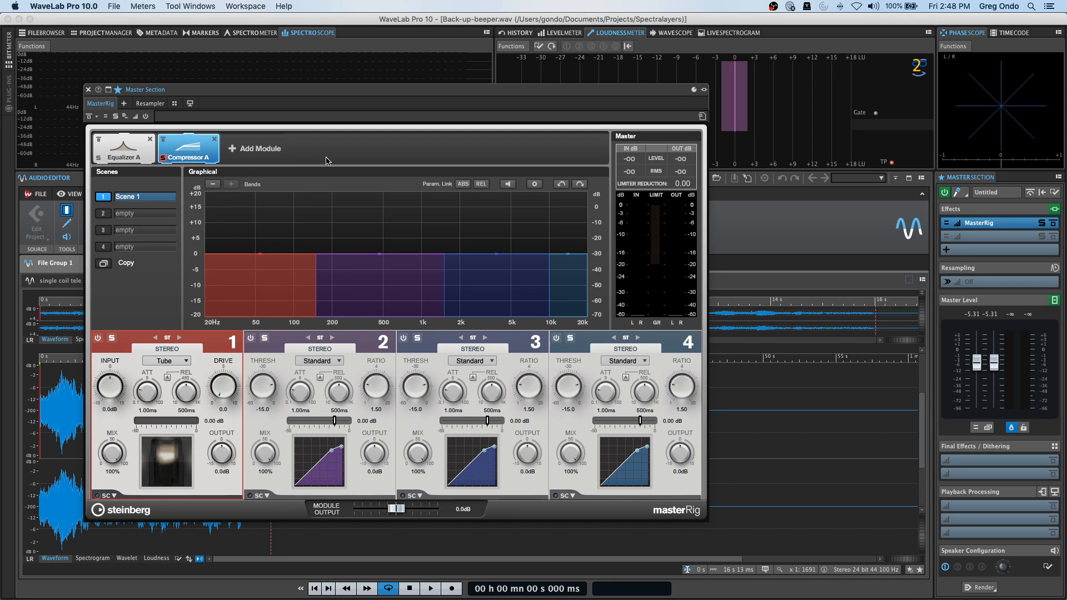
click(261, 148)
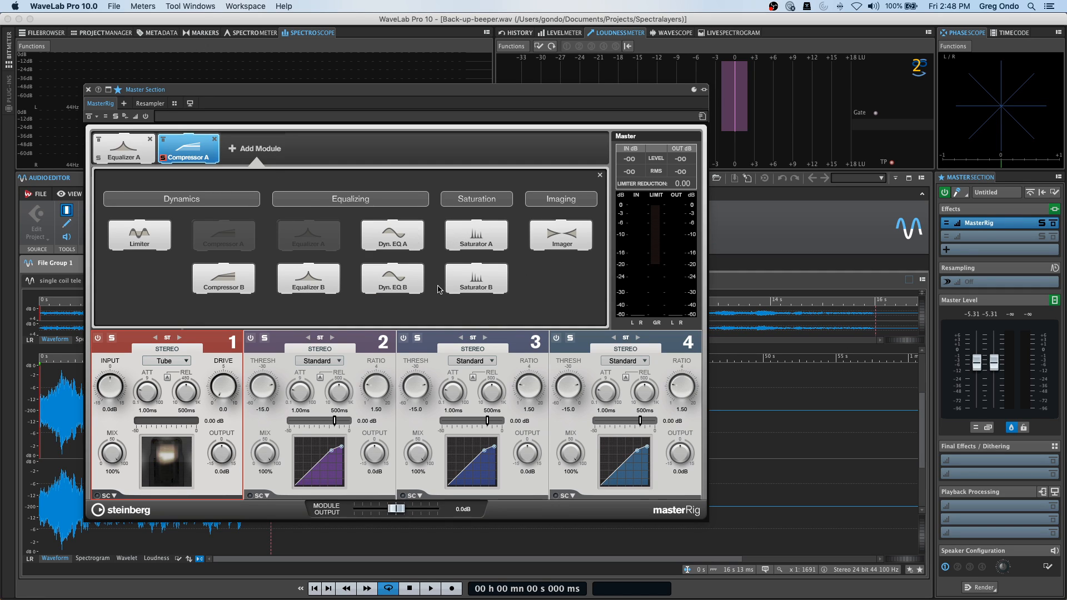
click(407, 285)
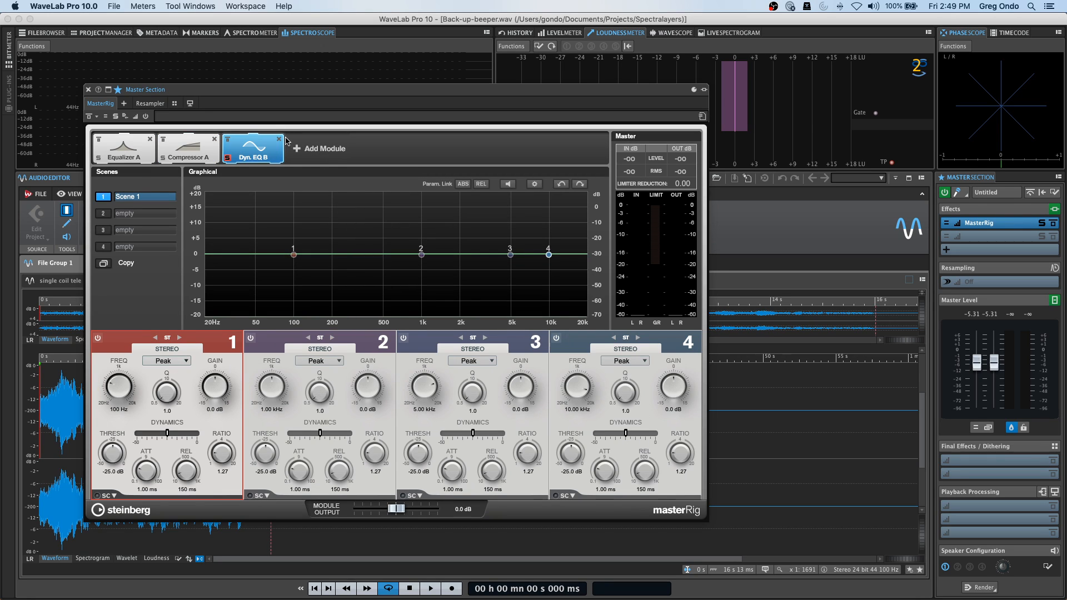
Add a Saturator A module, raise its band 1 output to about 4.8 dB and set band 2 to Tube mode.
click(299, 150)
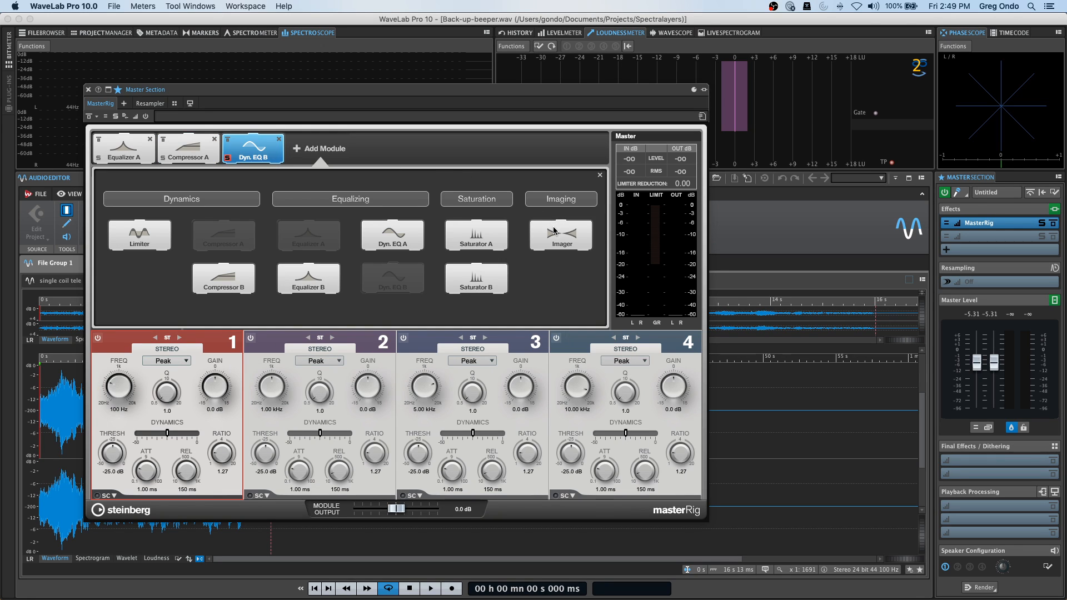
click(469, 233)
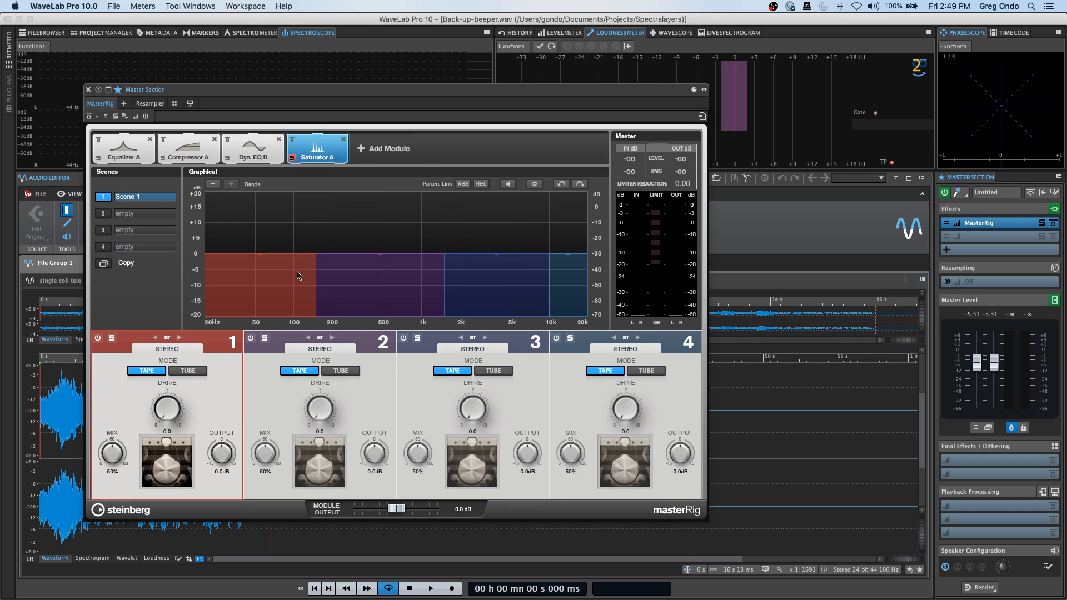
drag(271, 254, 271, 239)
click(341, 371)
click(265, 357)
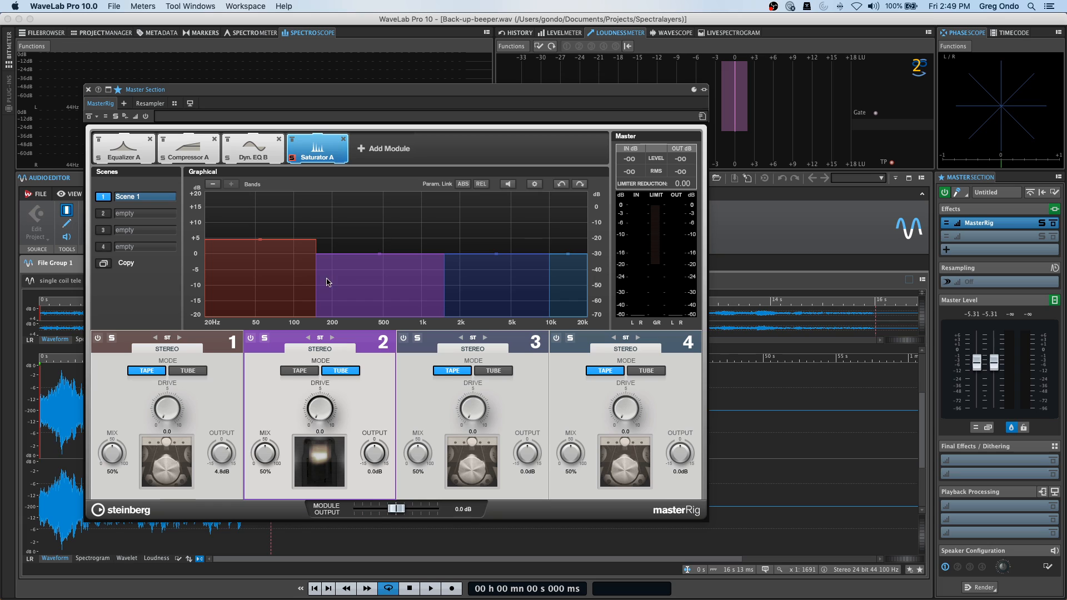
Add an Imager module and a Limiter module to the MasterRig chain.
click(376, 144)
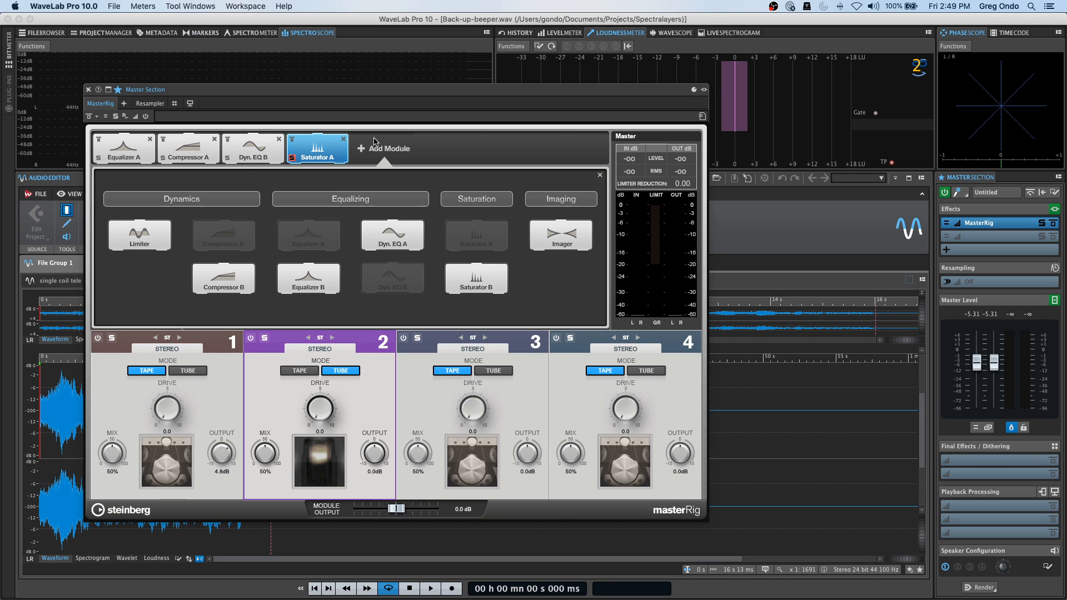
click(552, 236)
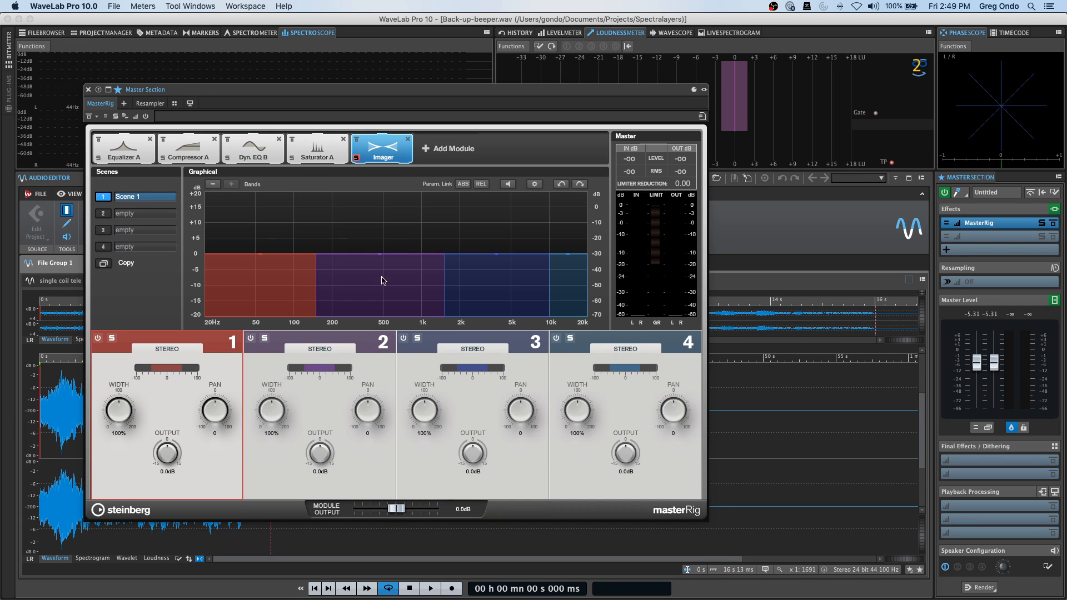
click(431, 149)
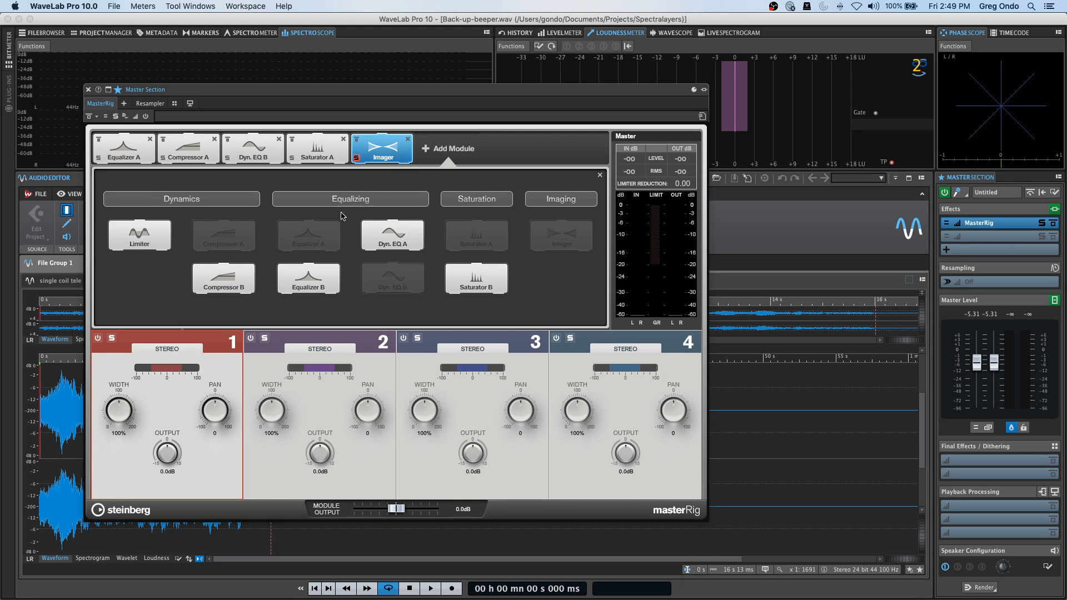
click(149, 247)
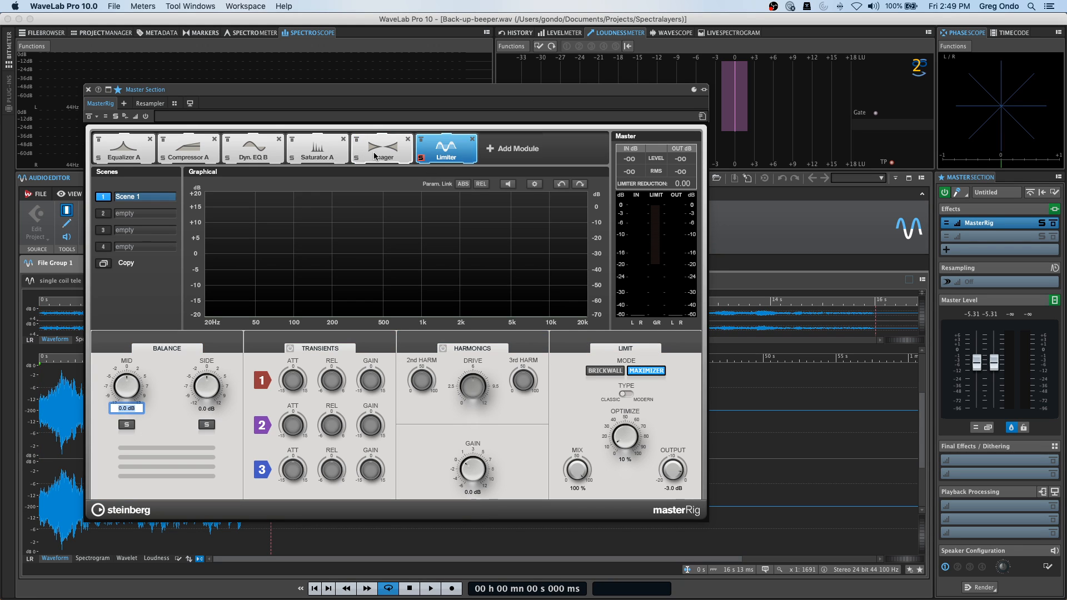
Review the Saturator A and Limiter modules, and switch band 2 of Dyn. EQ B from stereo to L/R processing.
click(274, 149)
click(320, 151)
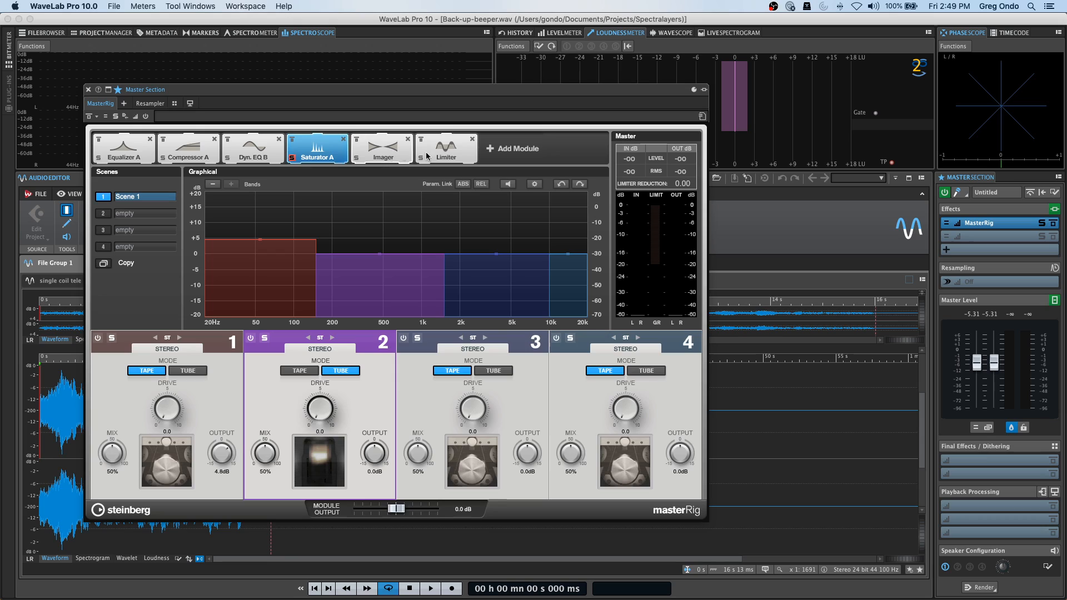
click(446, 150)
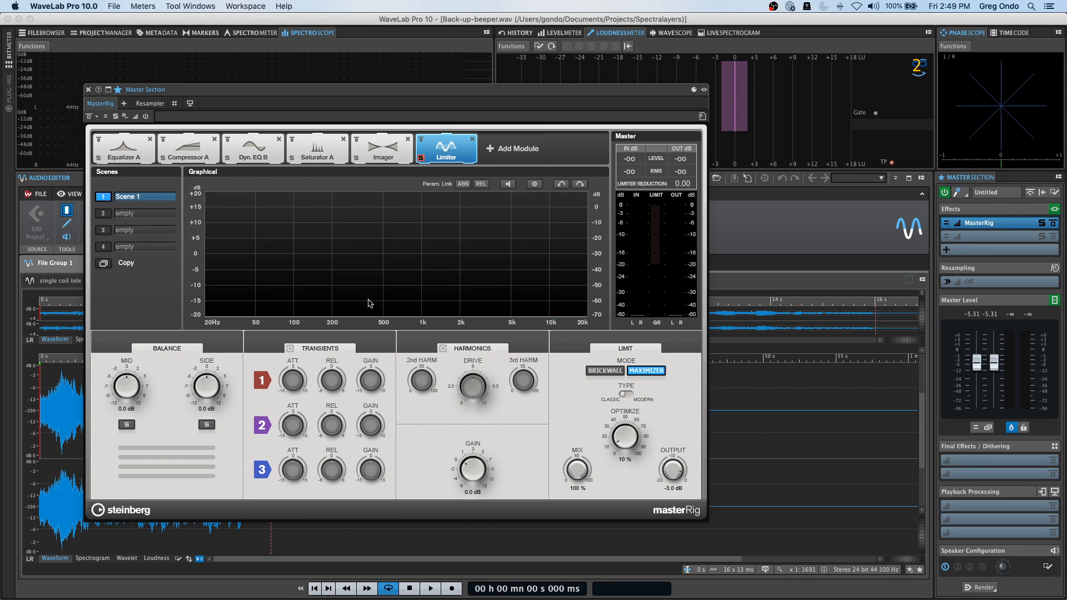
click(253, 149)
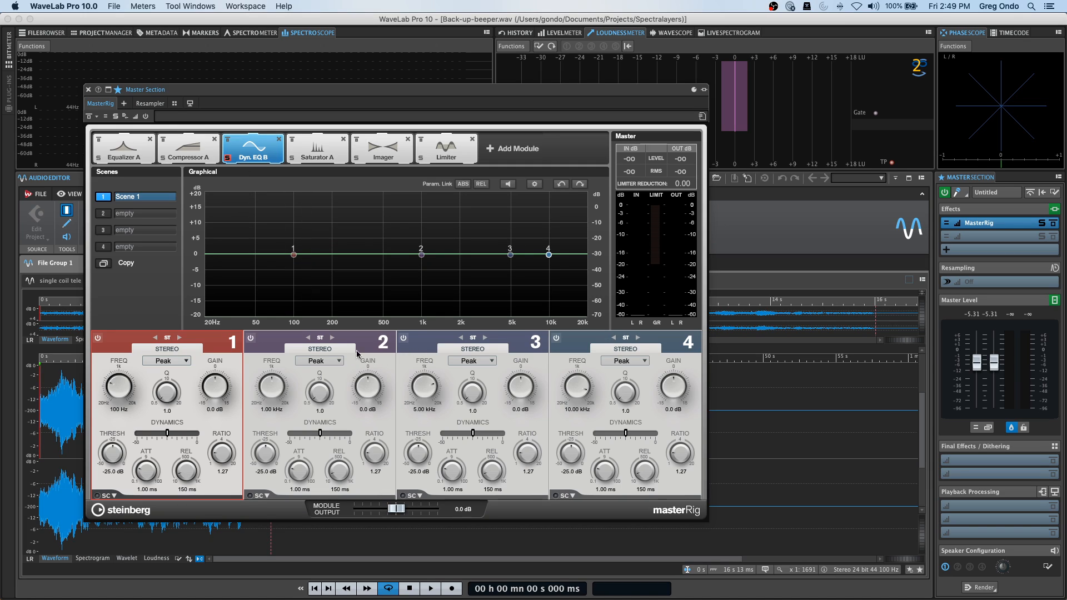
click(323, 342)
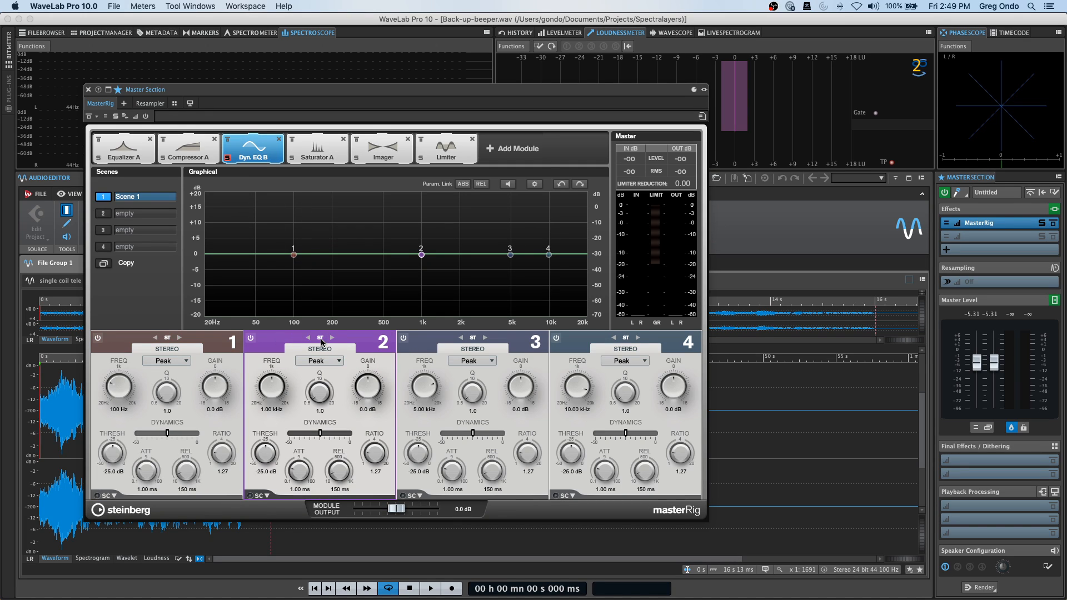
click(322, 339)
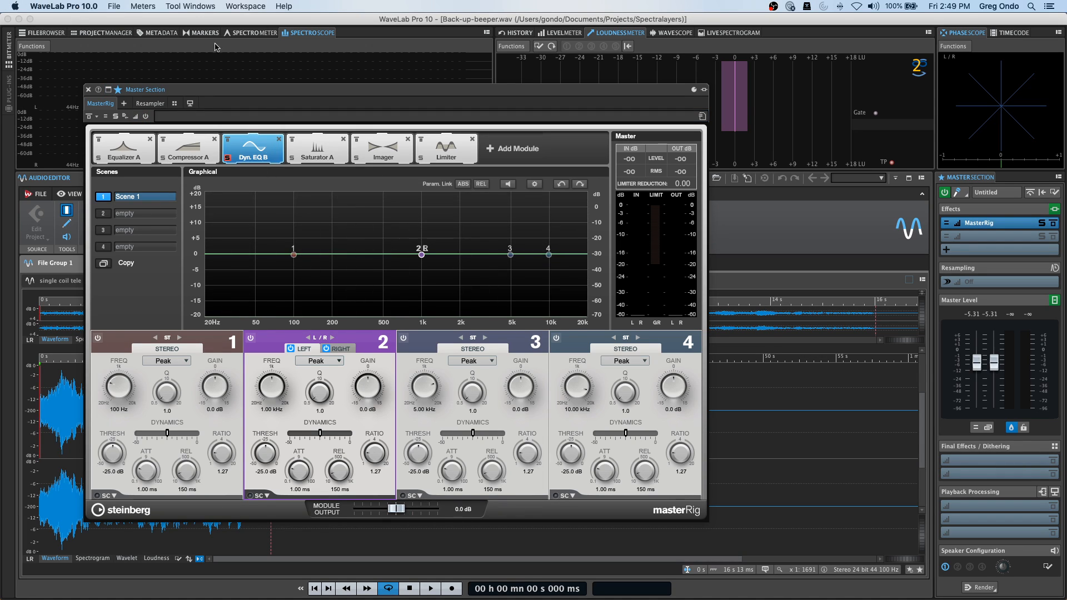
Quit WaveLab Pro 10.0, open the recent project VST Connect.cpr in Cubase and activate it.
click(63, 6)
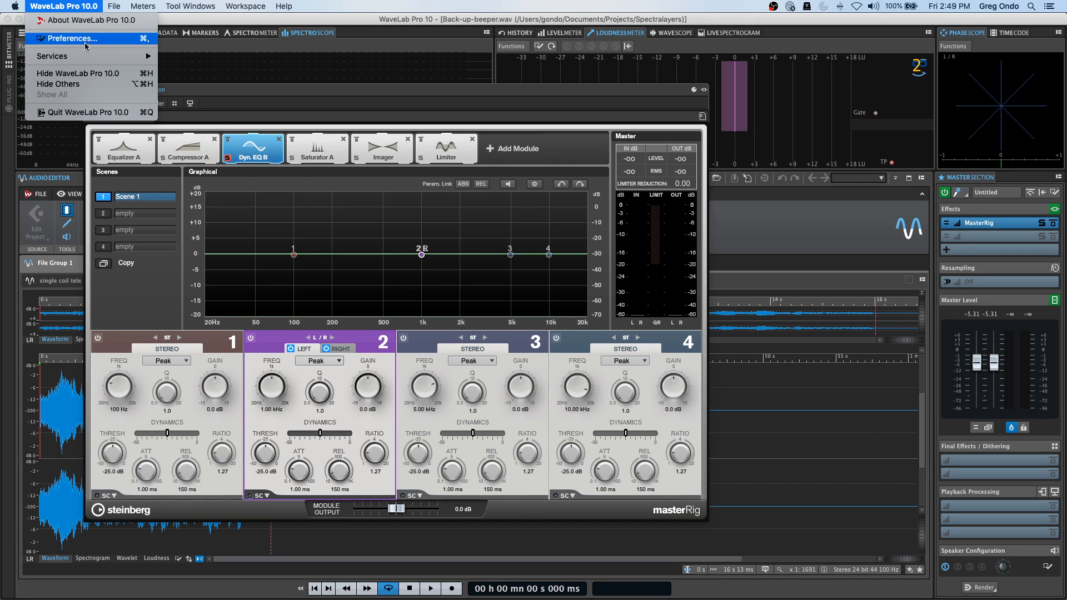
click(88, 114)
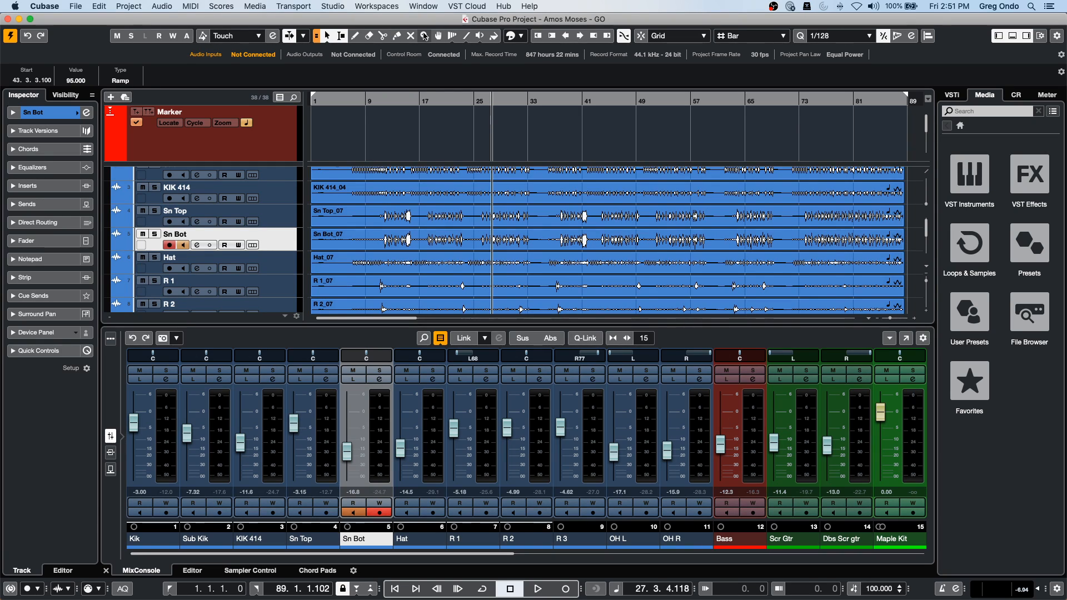
click(73, 7)
mouse_move(137, 215)
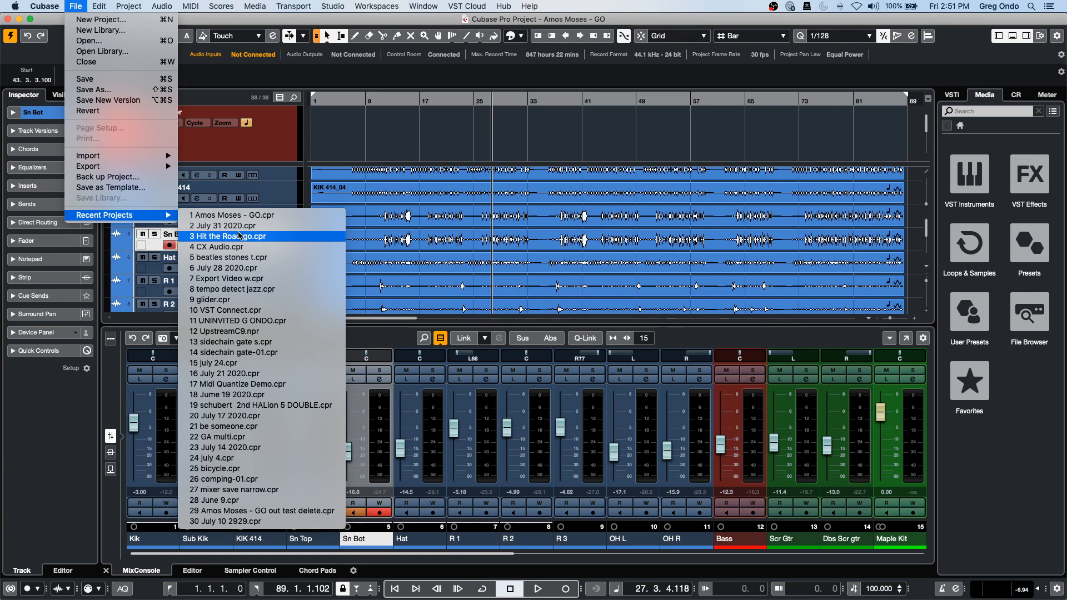
click(248, 312)
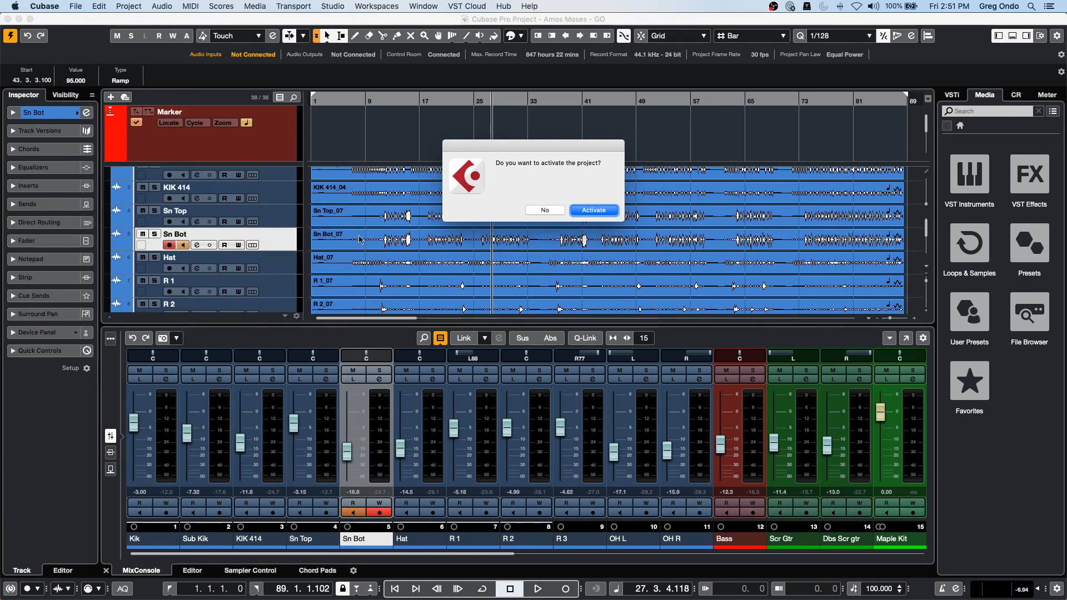
click(601, 211)
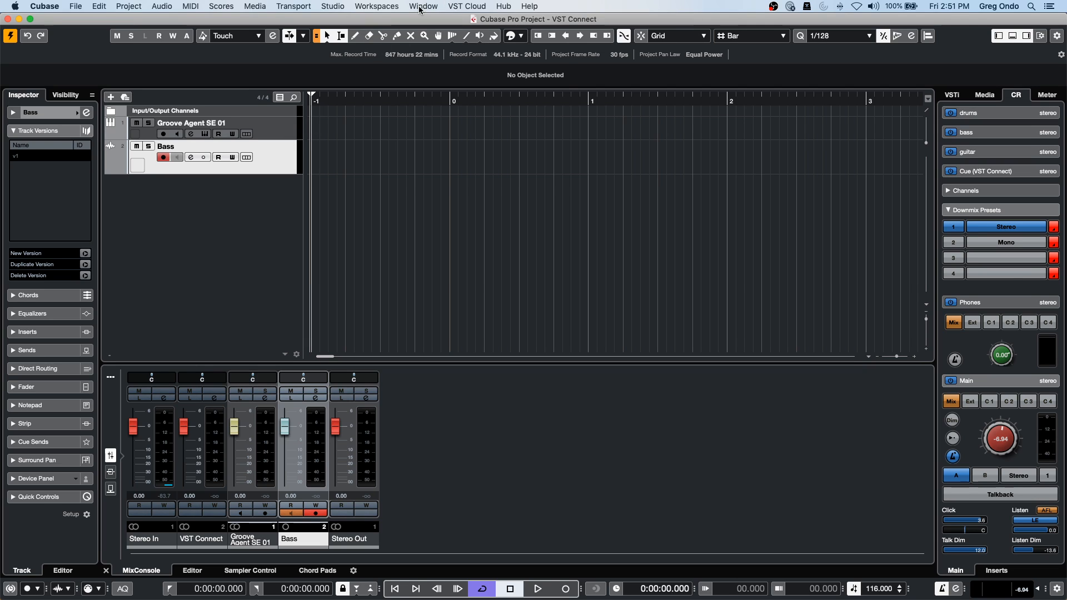
Open the VST Connect editor for VST Connect PRO.
click(420, 8)
click(709, 16)
click(473, 6)
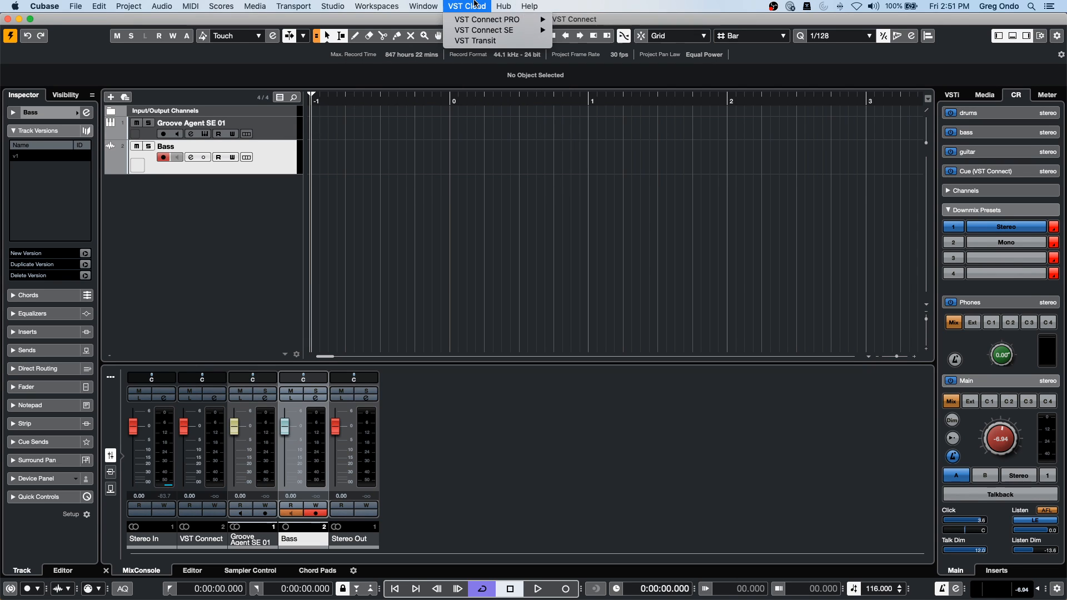
mouse_move(475, 20)
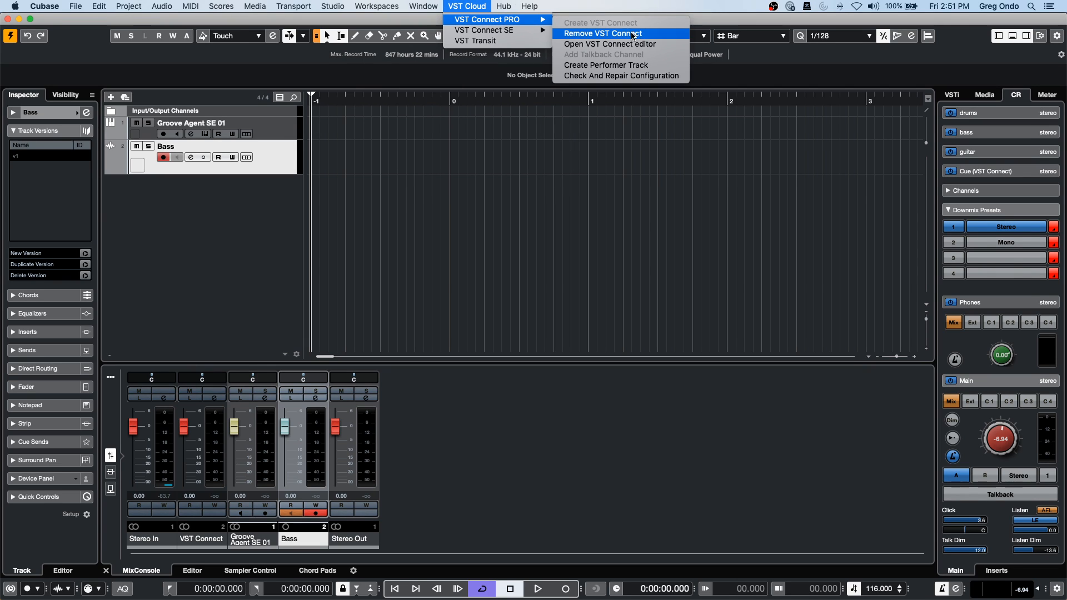
click(605, 45)
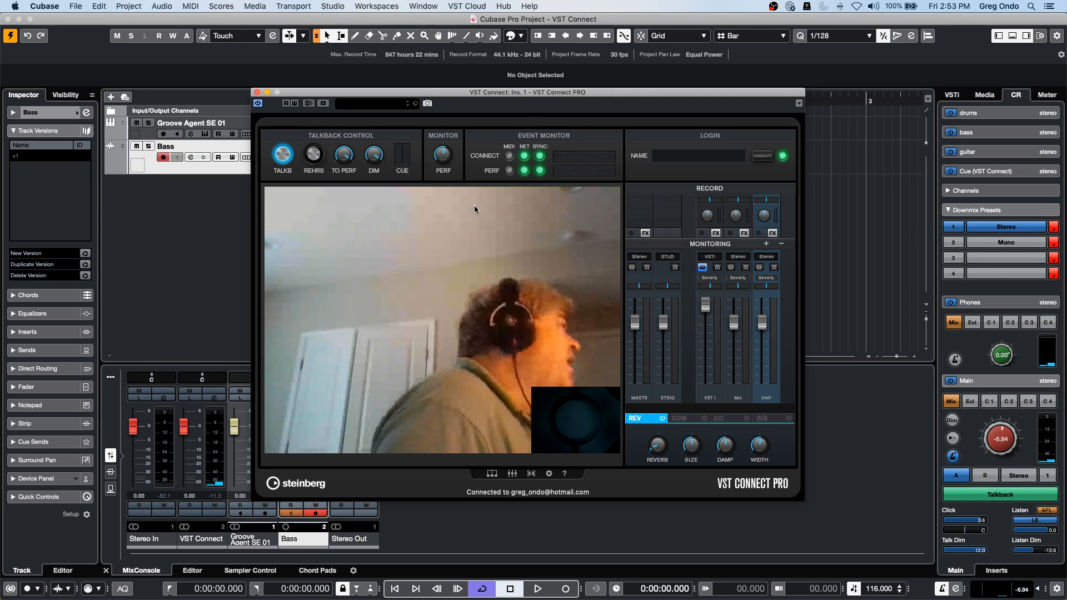
Toggle input monitoring on the Bass track, turn off the Control Room Talkback and start playback.
click(176, 158)
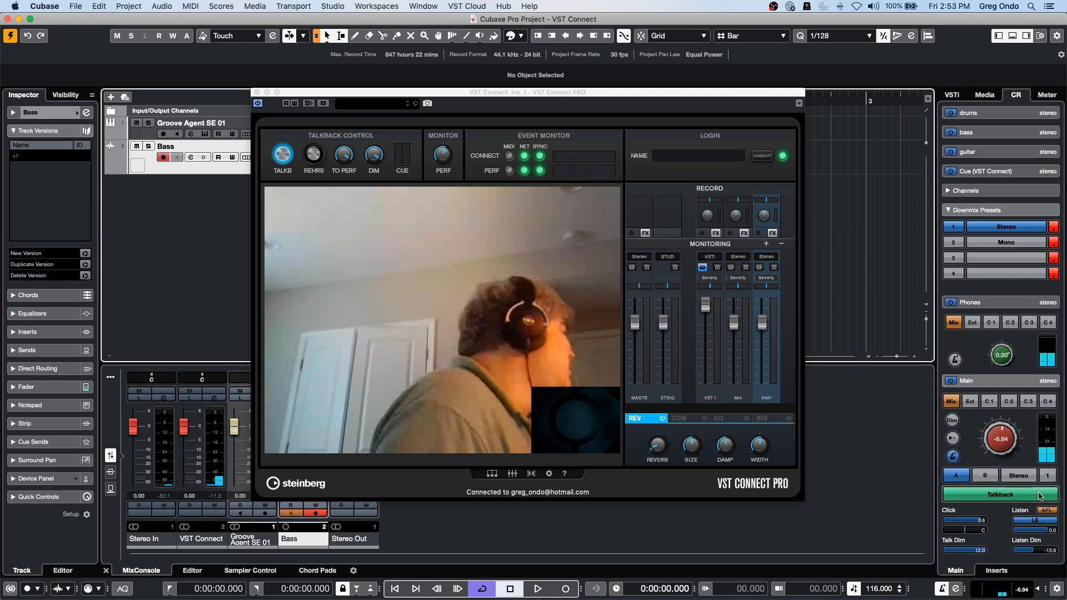
click(995, 496)
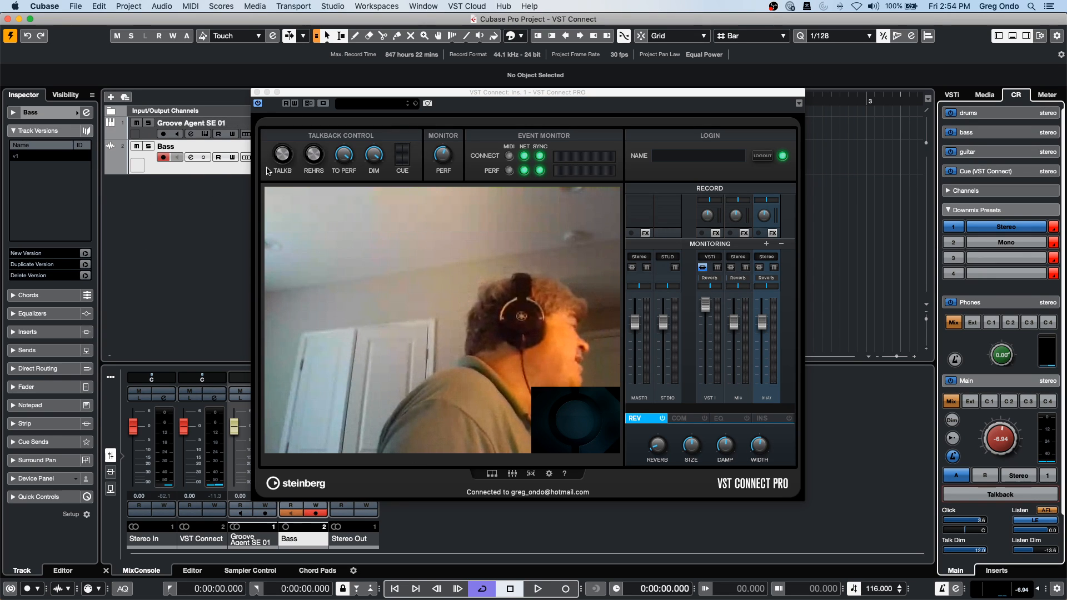
click(537, 590)
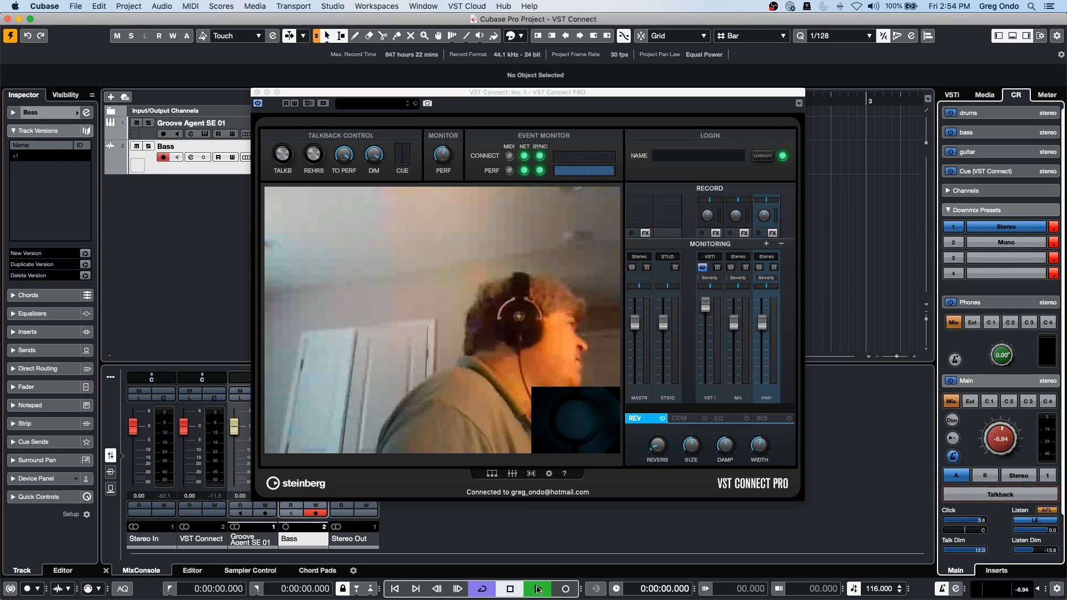
Move the VST Connect window off the tracks, stop playback, and bring the window back over the project.
drag(343, 94, 591, 94)
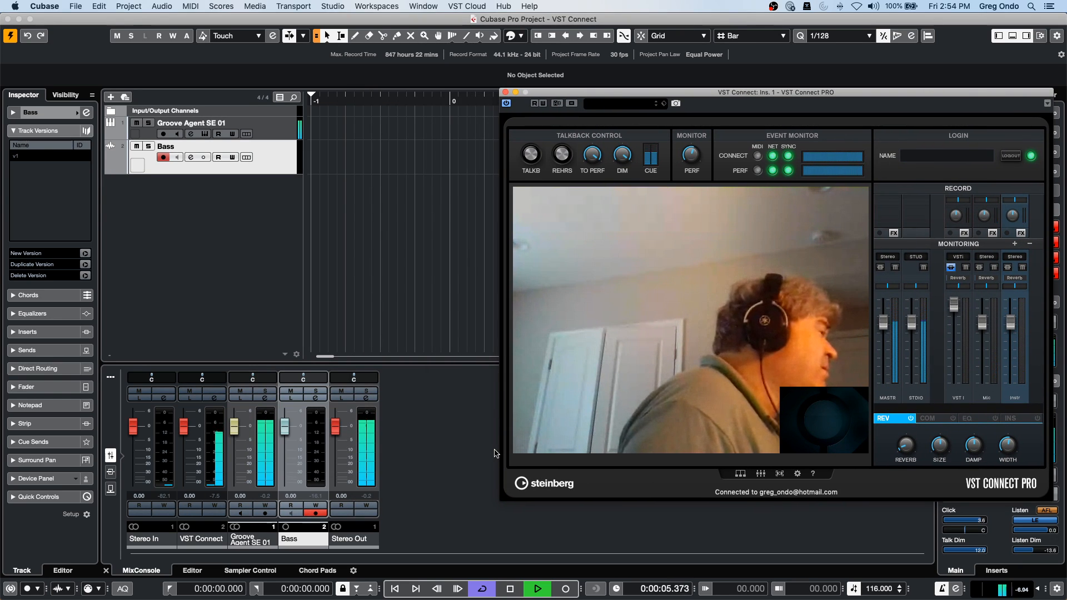
key(space)
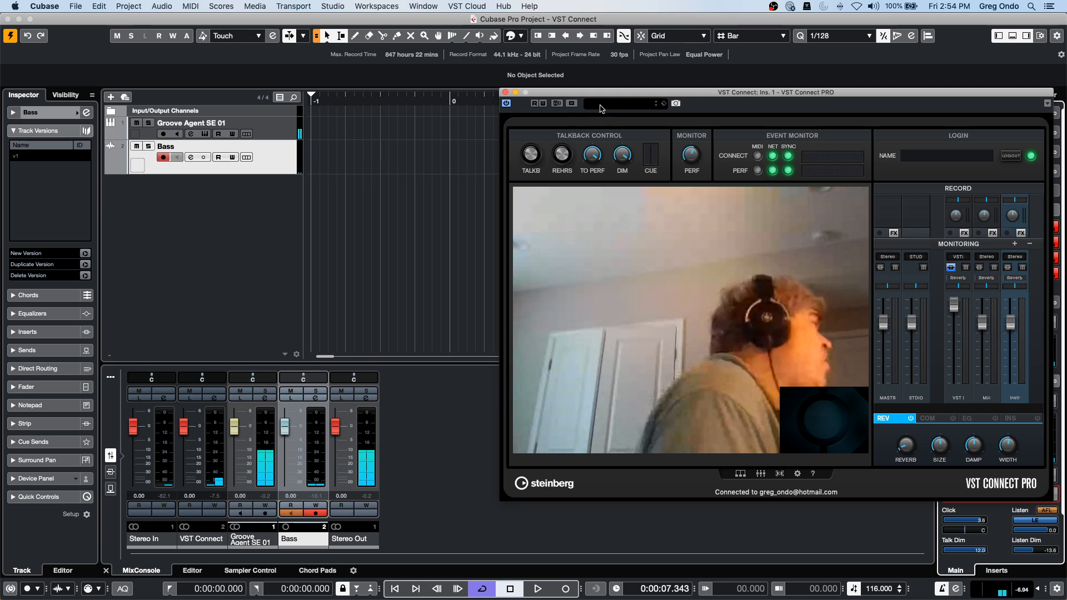
drag(565, 94, 288, 79)
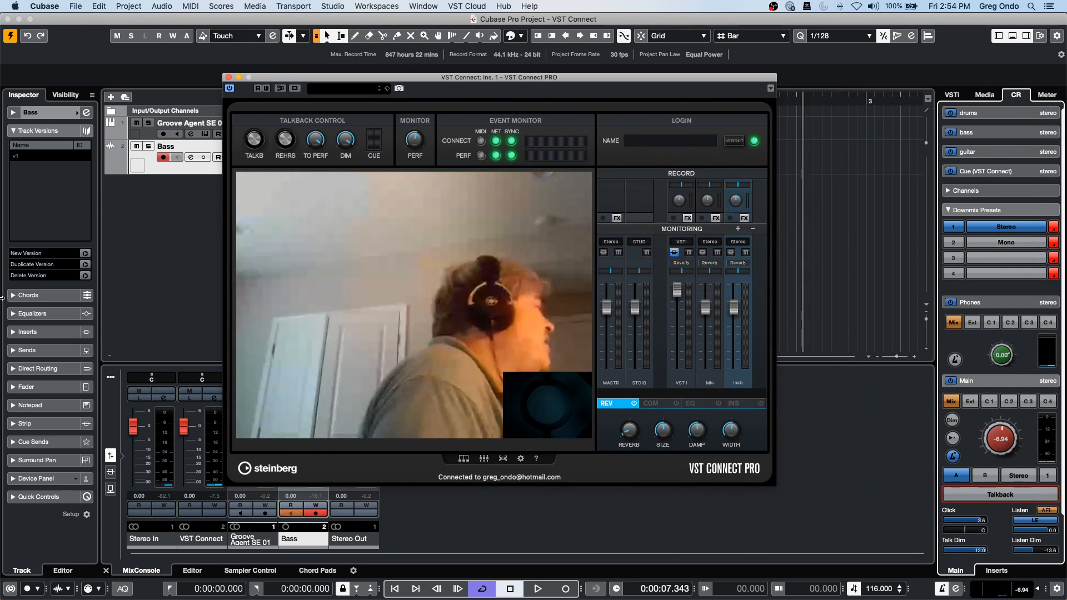
Open the channel settings of the Groove Agent SE 01 track and switch its cue send 4 off and on again.
click(145, 137)
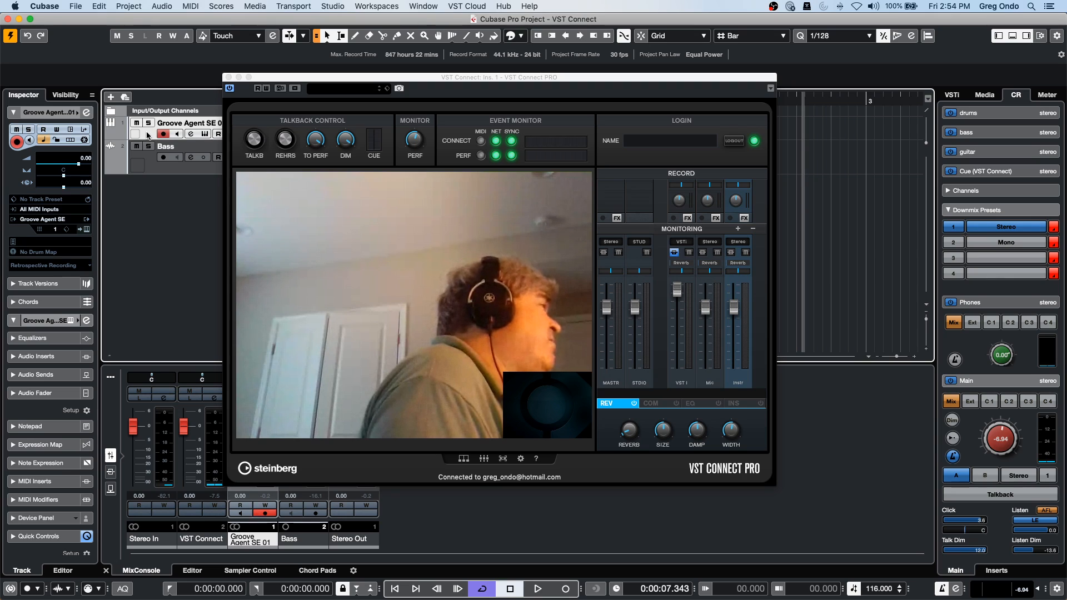
click(87, 113)
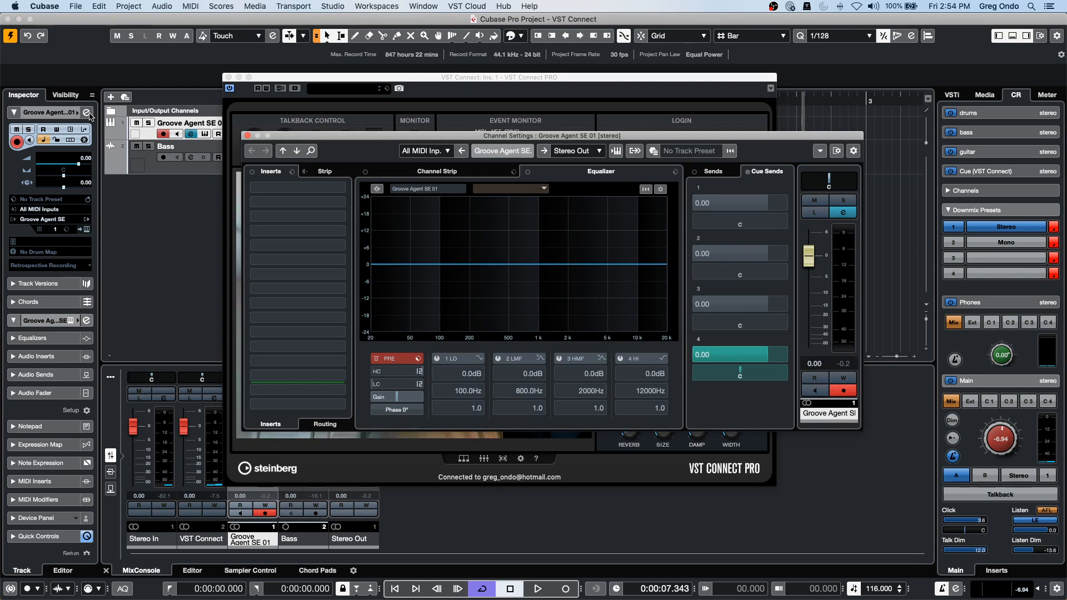
click(698, 354)
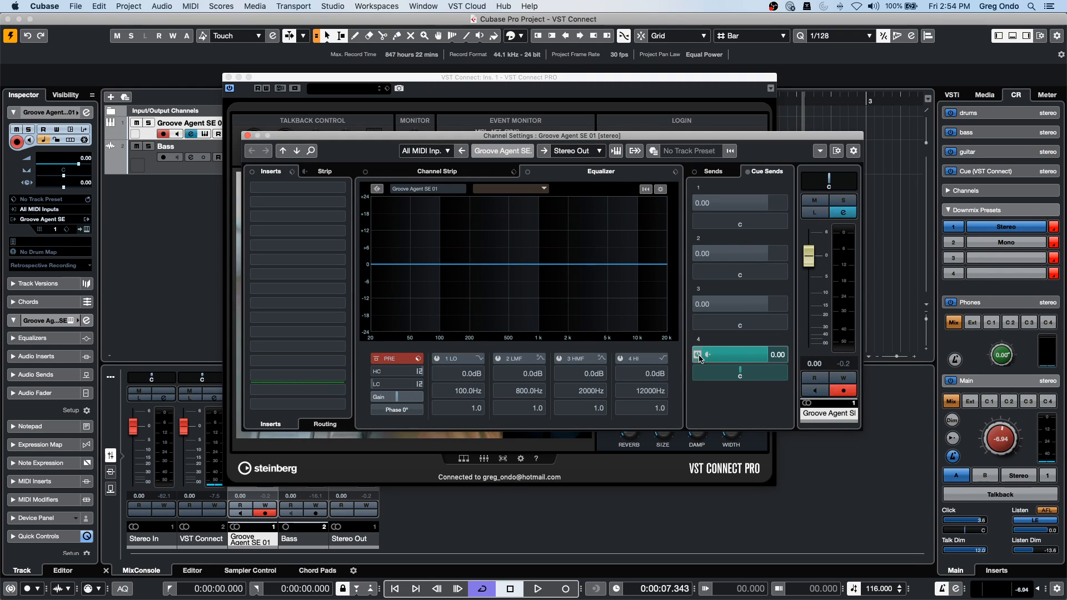
click(699, 357)
click(699, 358)
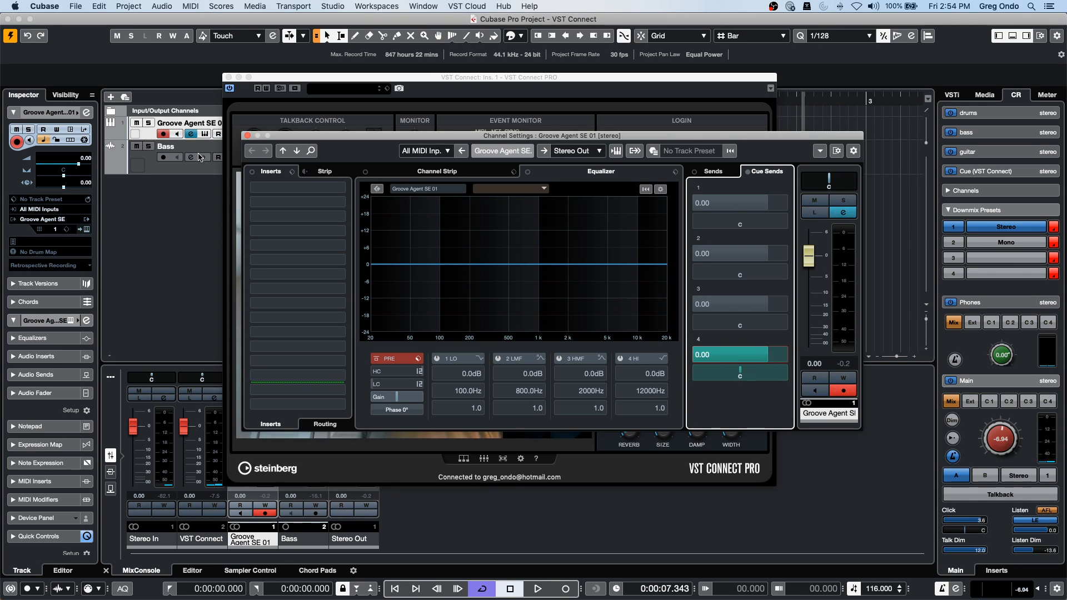
Compare the cue sends of the Bass and Groove Agent SE 01 channels, and play the Groove Agent track to check its signal.
click(171, 173)
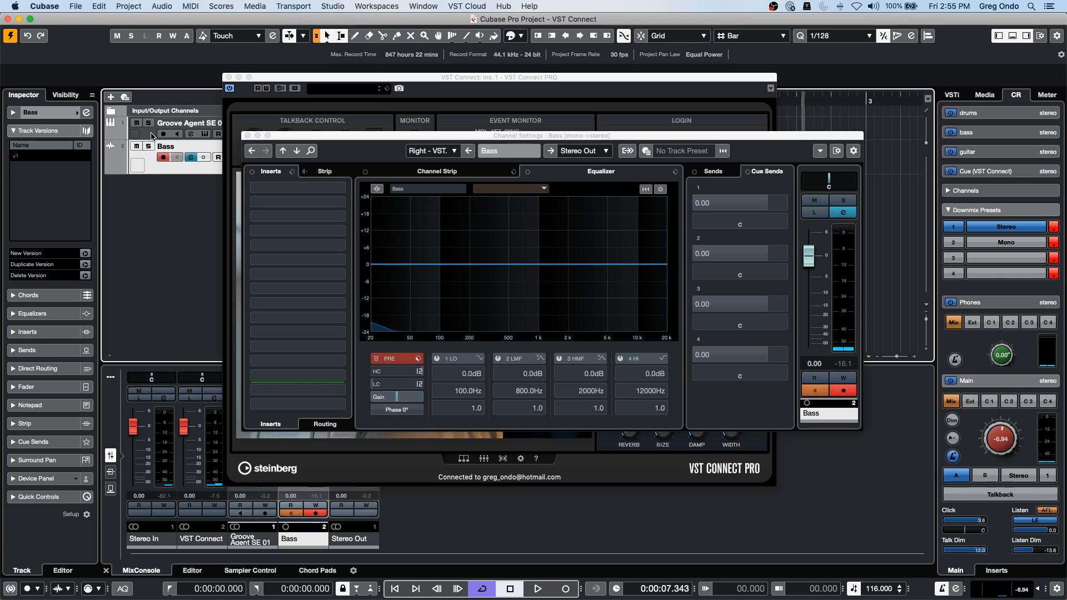
click(150, 137)
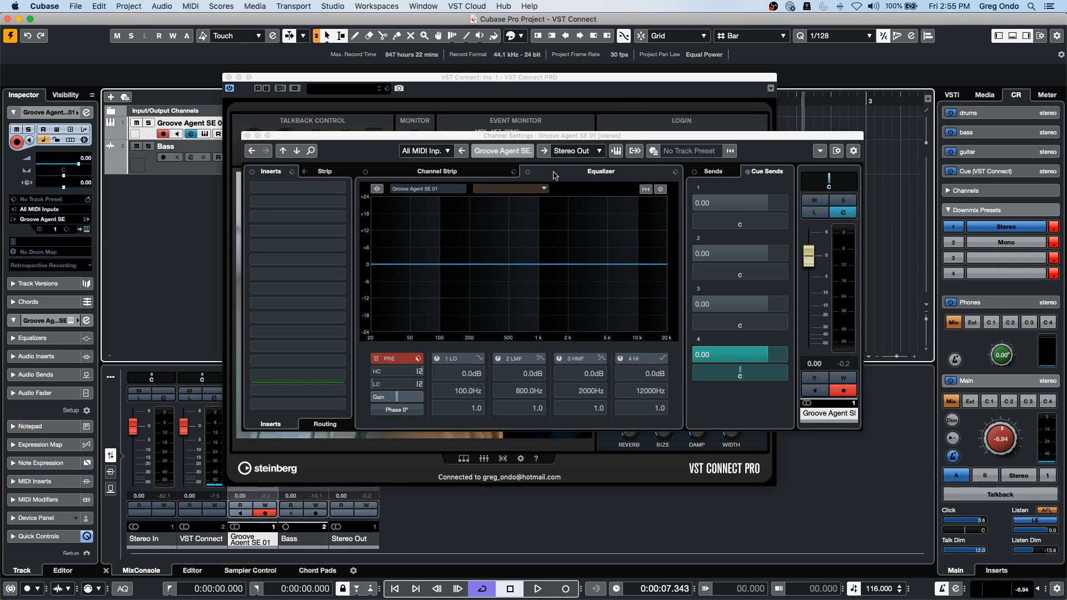
key(space)
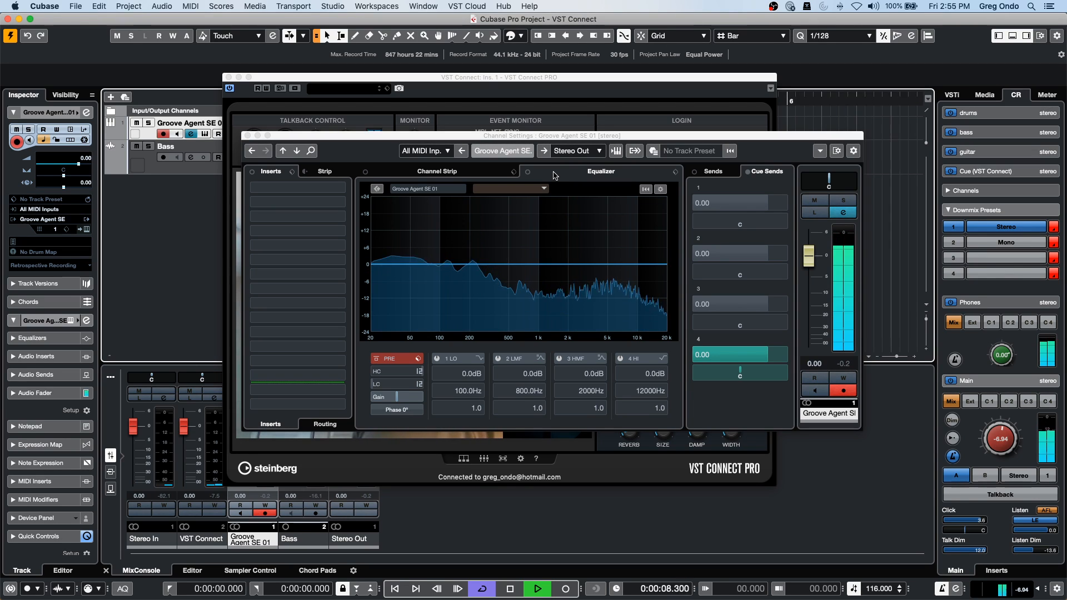
key(space)
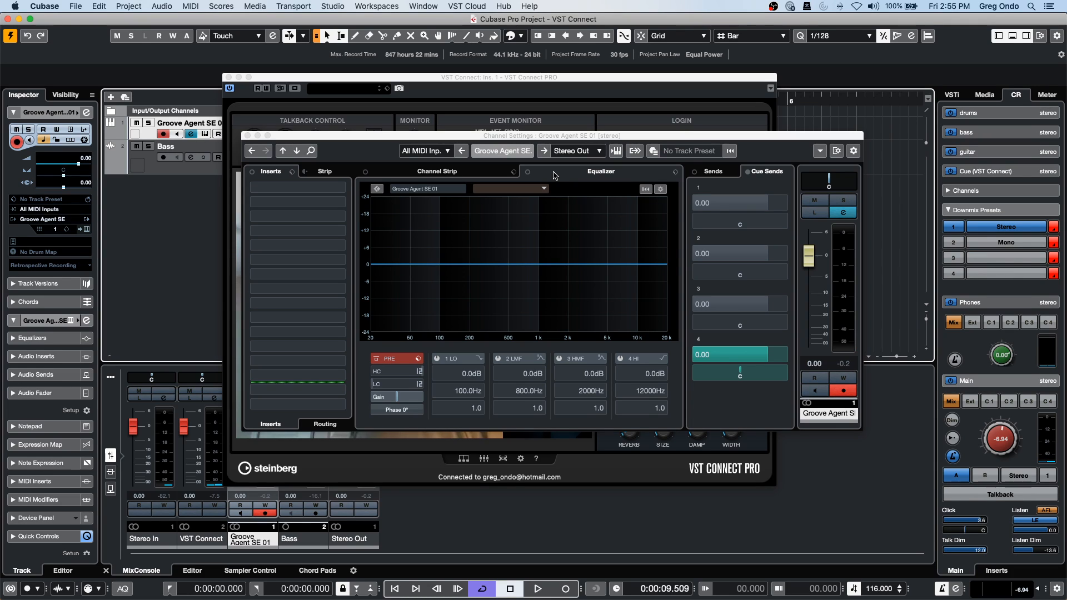
key(space)
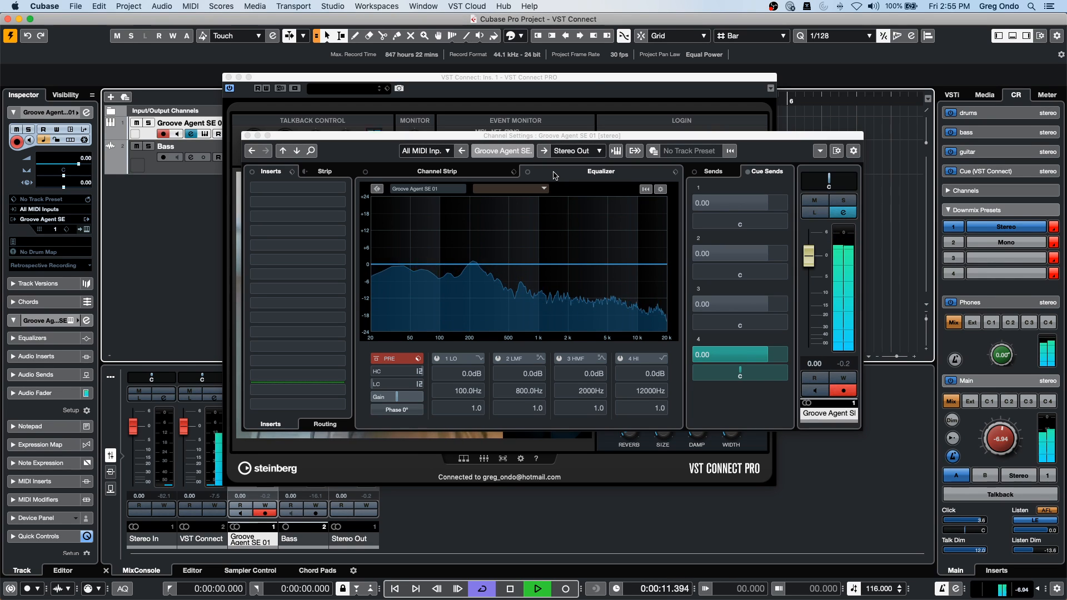
Show the Bass track's channel settings, move that window up over the VST Connect editor, and stop playback.
click(173, 171)
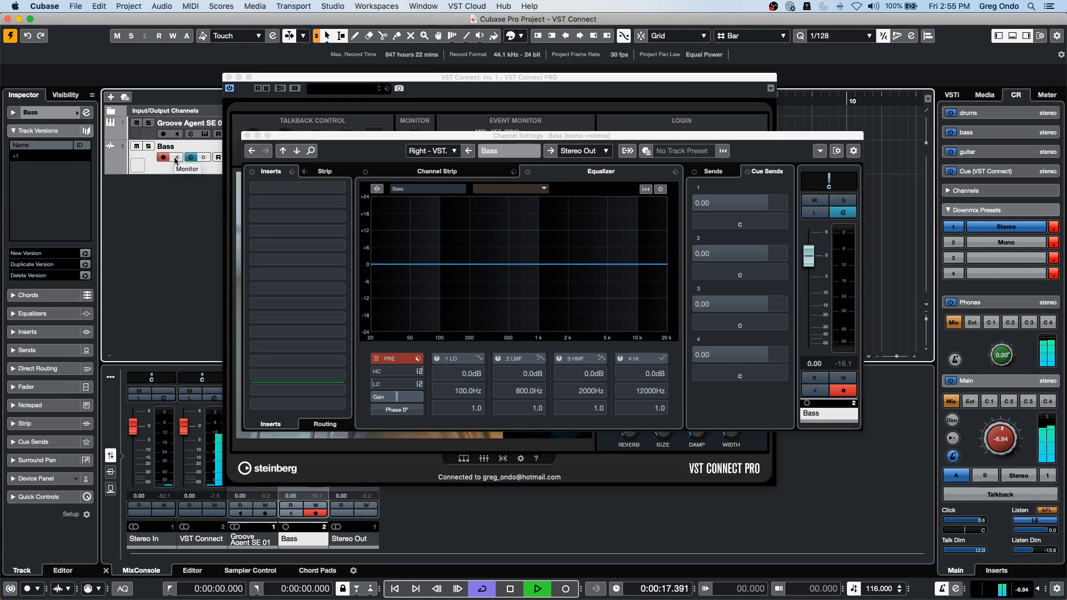
drag(333, 136, 406, 236)
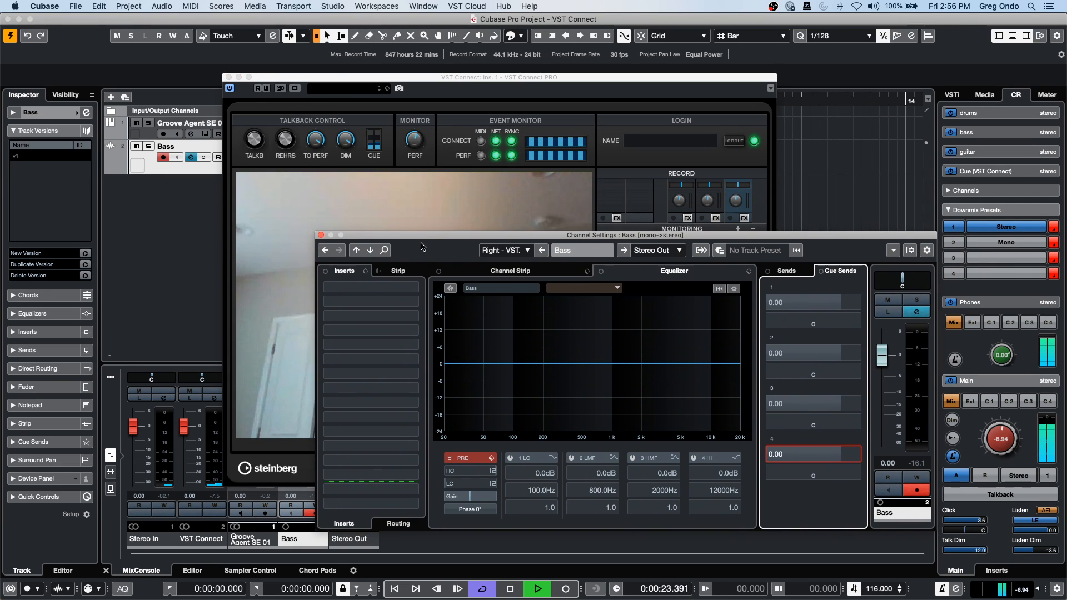
drag(423, 240, 247, 50)
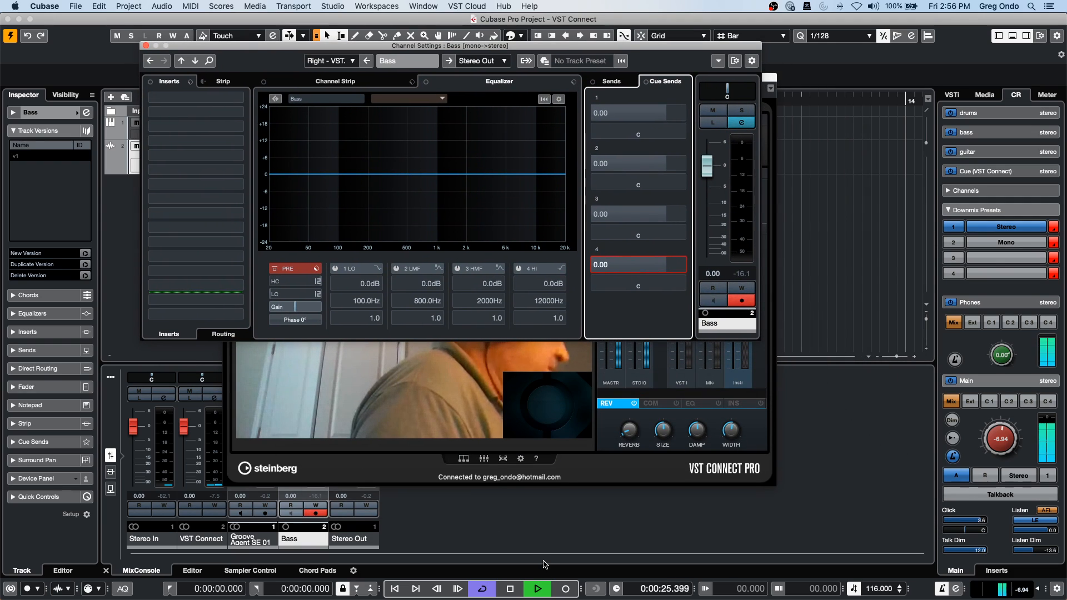
key(space)
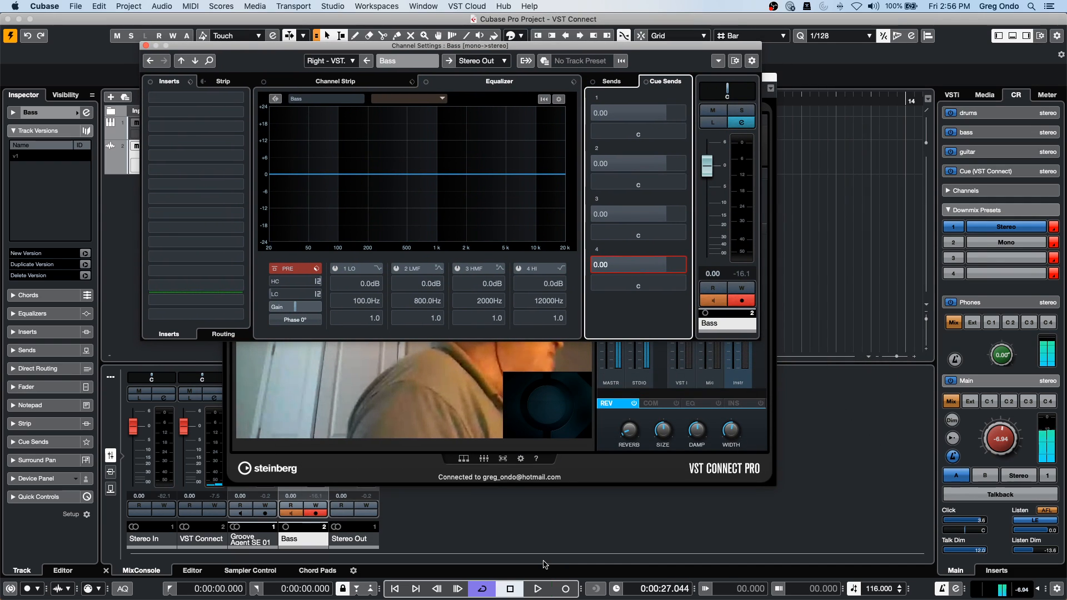
Expand the Cue (VST Connect) channel in the Control Room, toggle its metronome click, and play the project briefly.
click(999, 171)
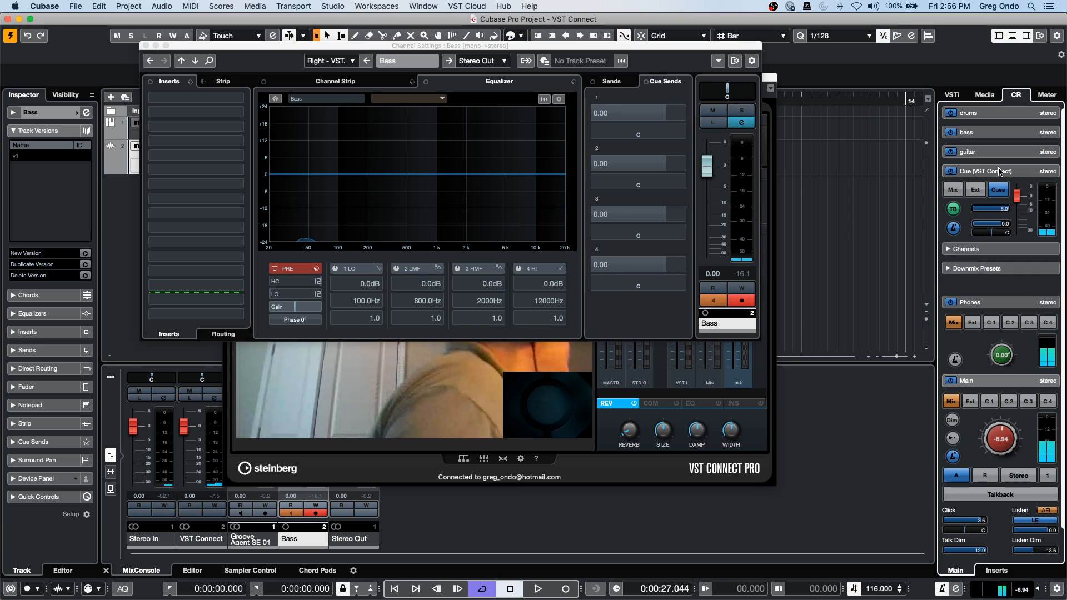
click(954, 229)
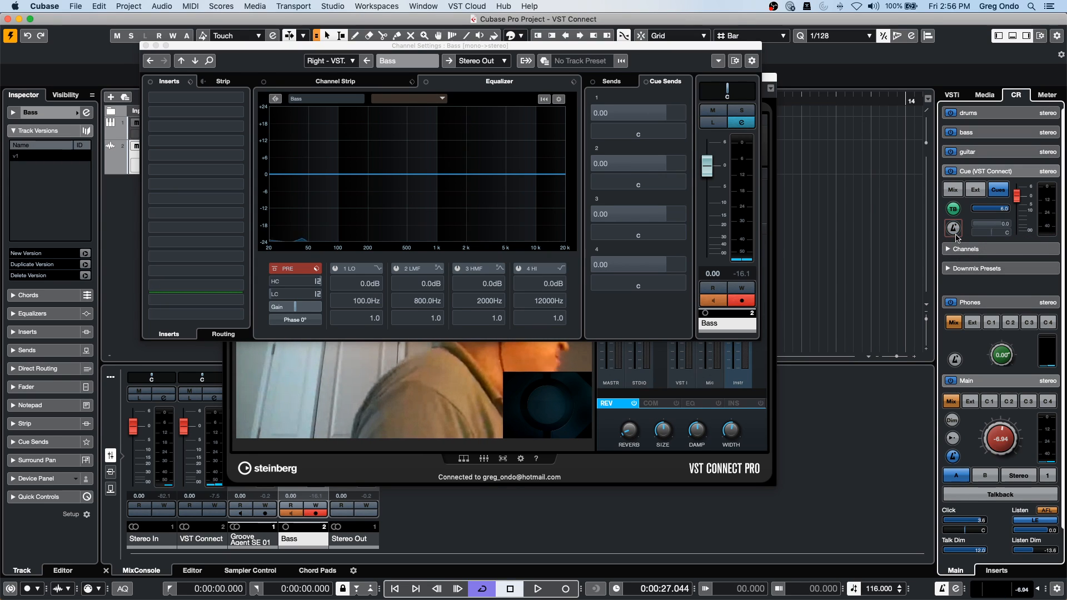
key(space)
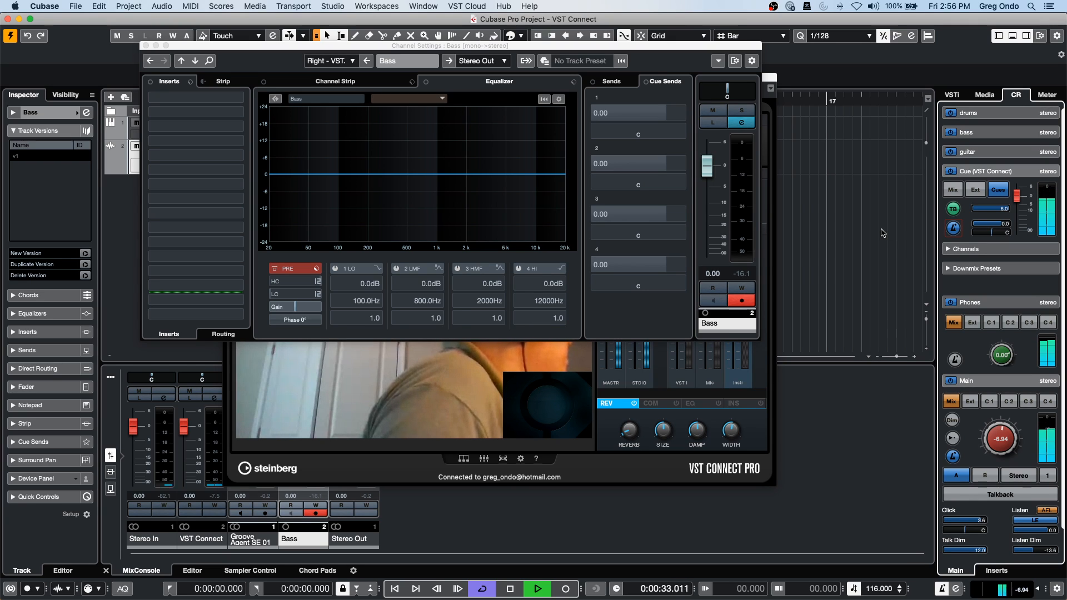
key(space)
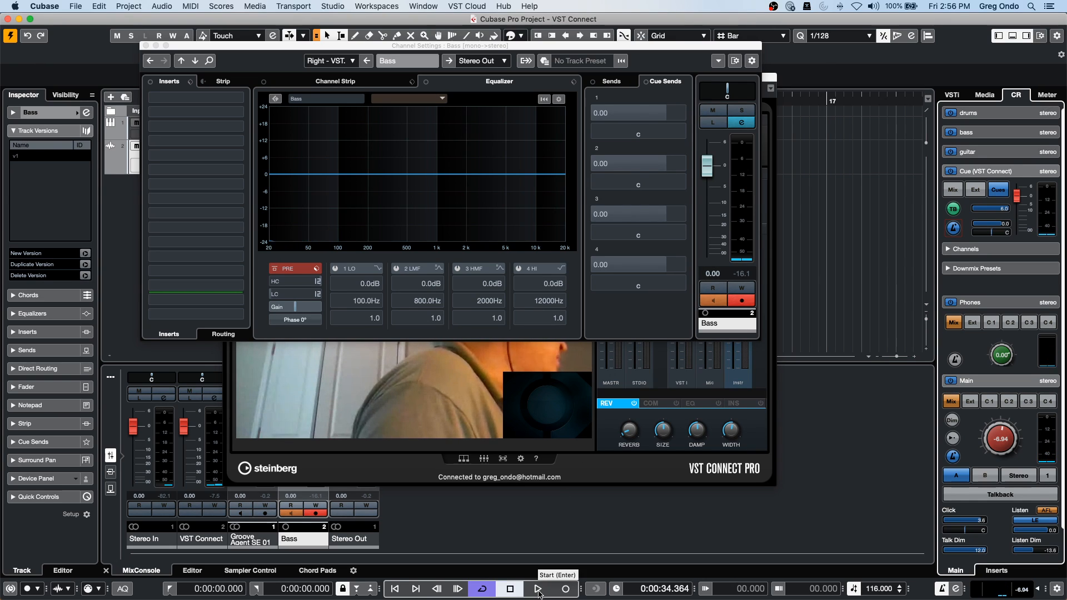
Record a take of the remote performer on the Bass track and close the Bass channel settings.
click(566, 589)
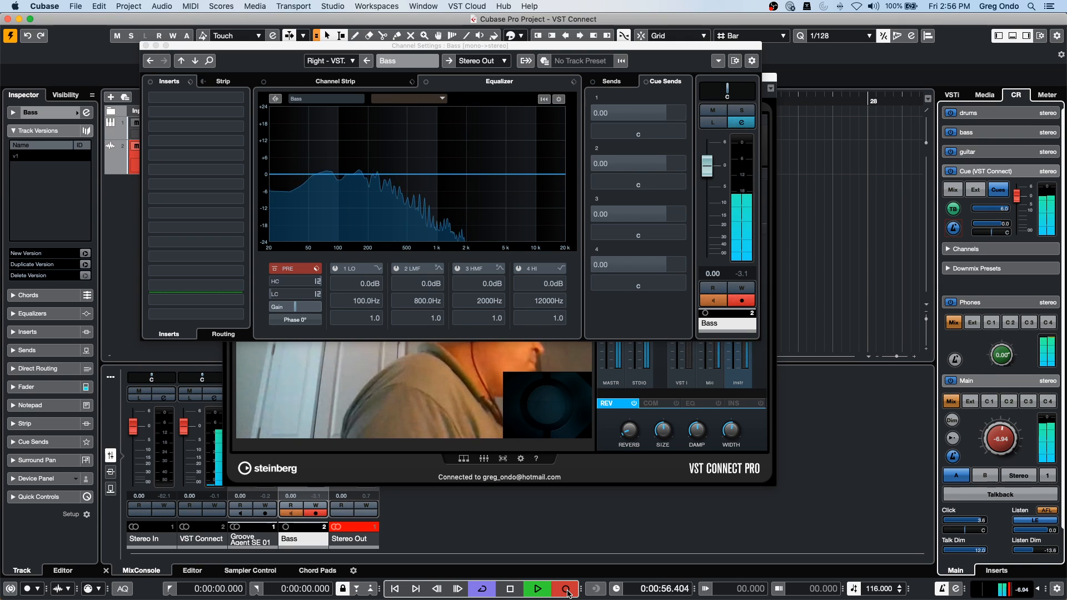
key(space)
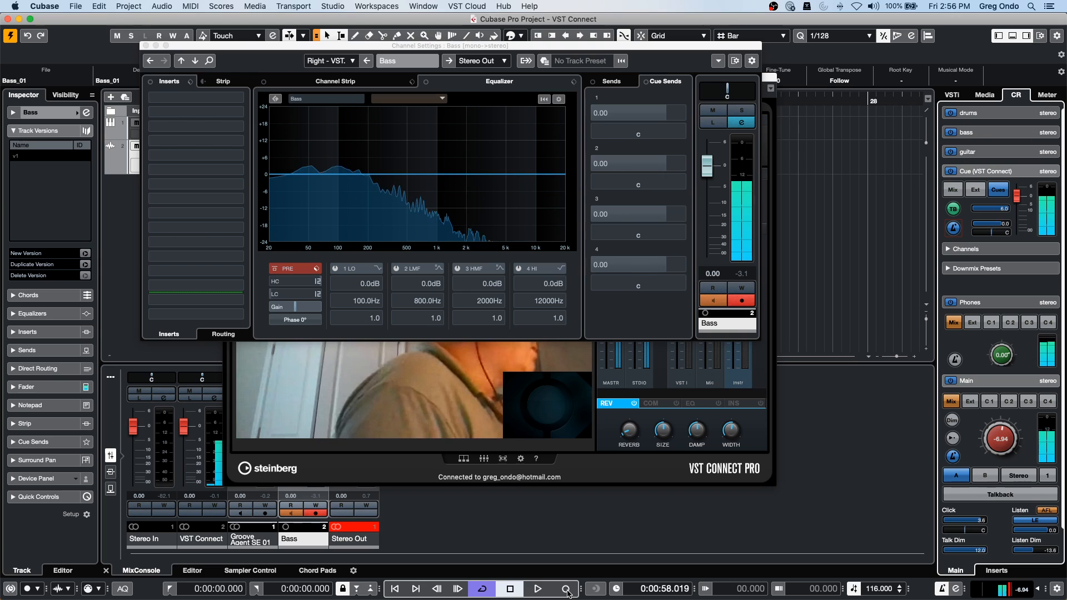
click(146, 45)
Move the VST Connect window clear of the Bass track and play back the recorded bass take from about bar 16.
drag(269, 76, 616, 123)
drag(350, 101, 646, 84)
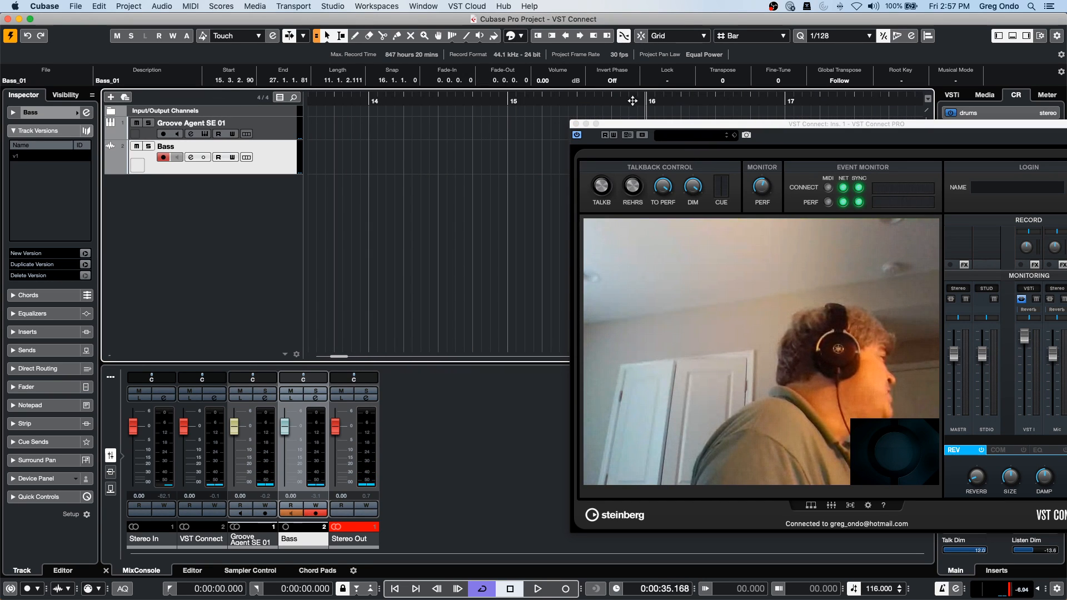
drag(637, 126, 104, 183)
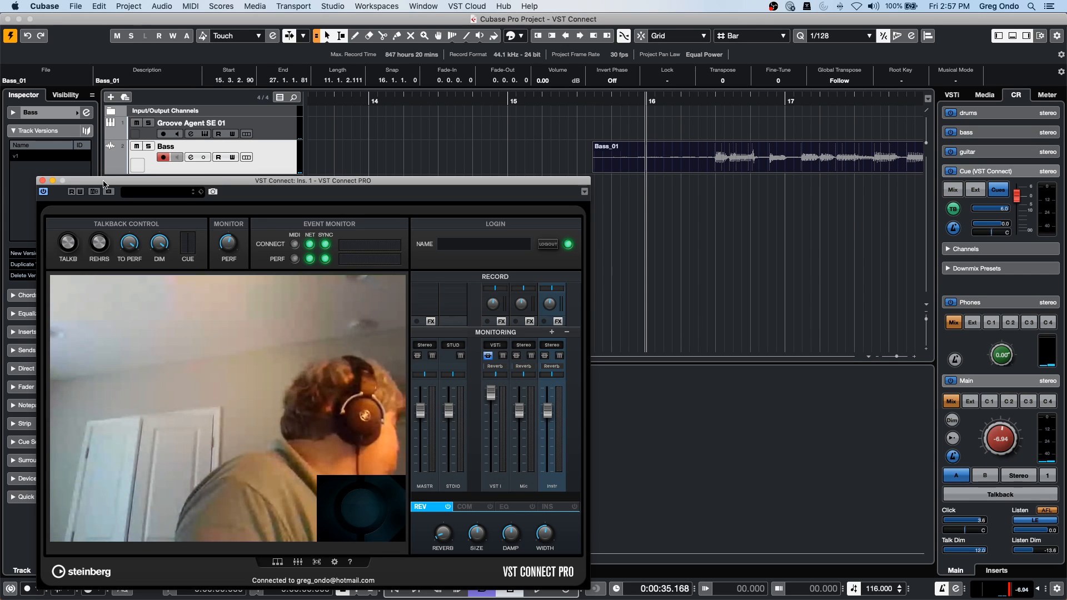
key(space)
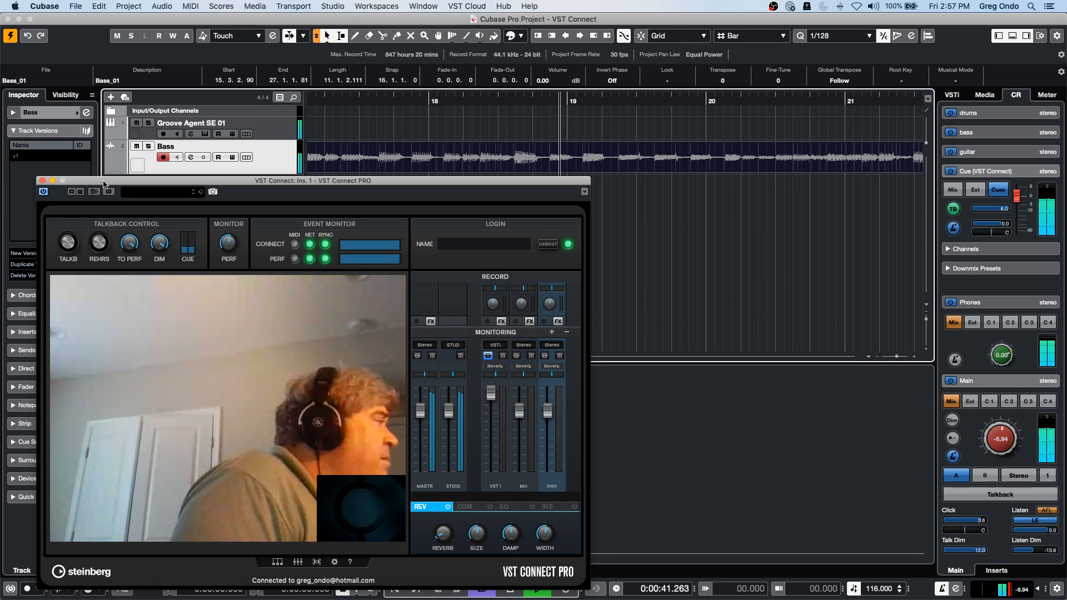
key(space)
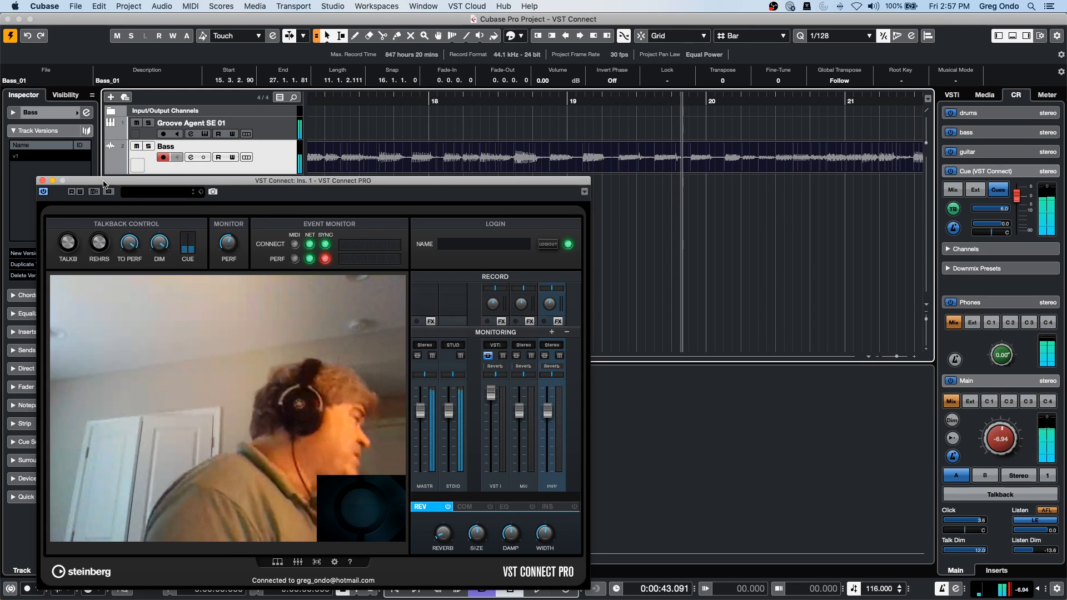
Uncover the mixer, reopen the Bass track's channel settings and activate its cue send 4.
drag(470, 180, 889, 123)
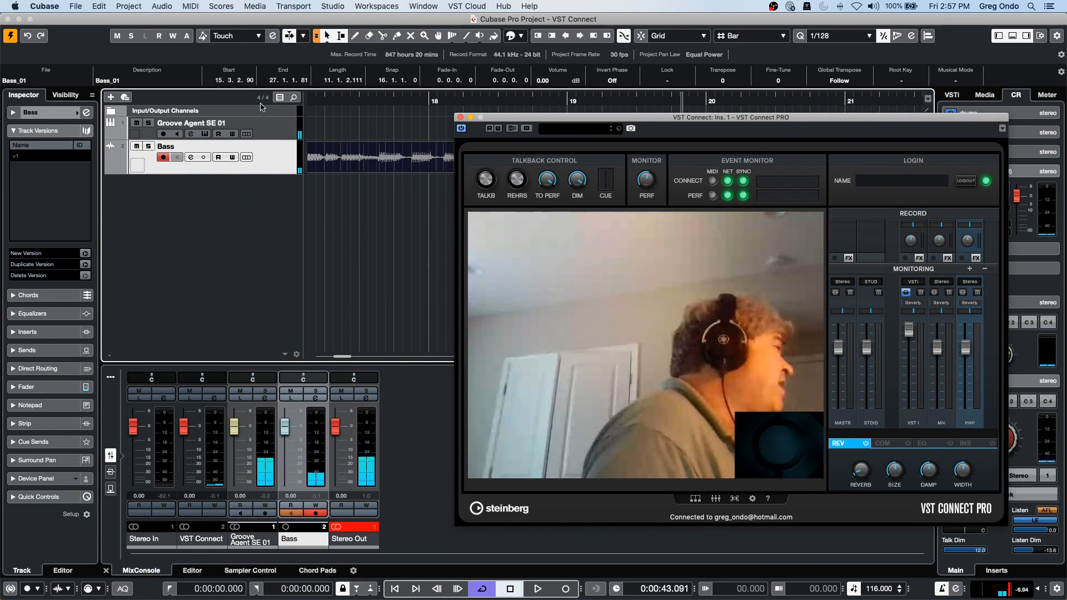
click(274, 169)
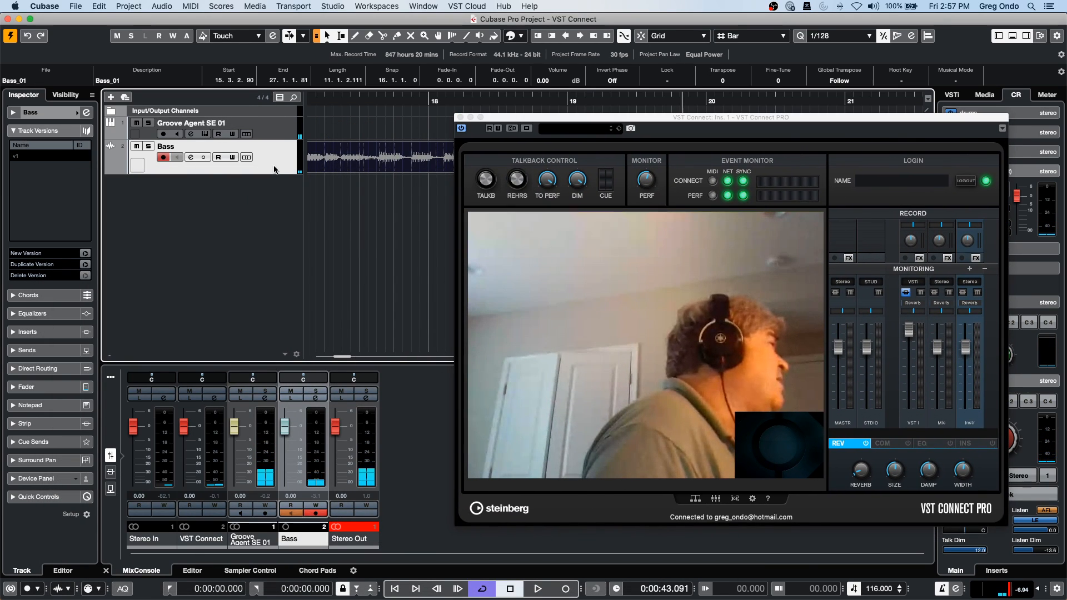
click(87, 113)
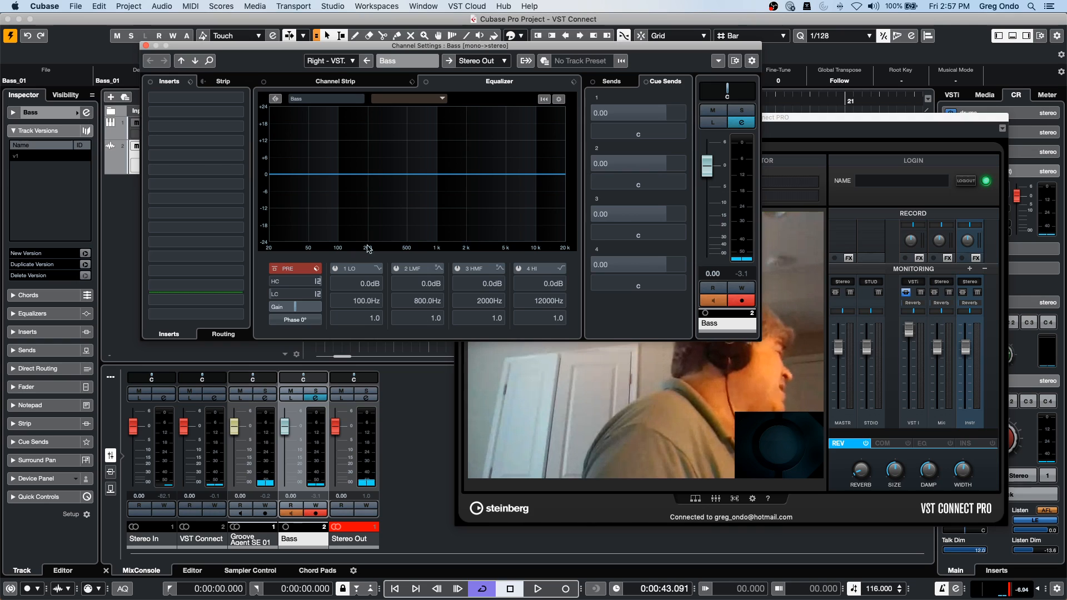
click(597, 255)
click(598, 255)
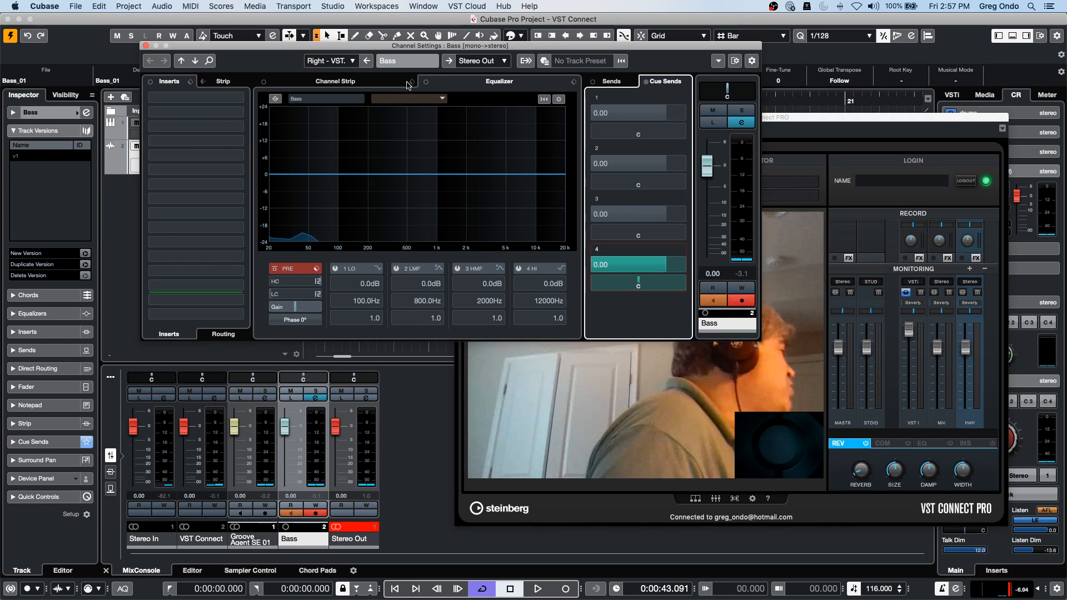
Play and stop the project twice to check the Bass cue send, and bring the VST Connect window to the front.
key(space)
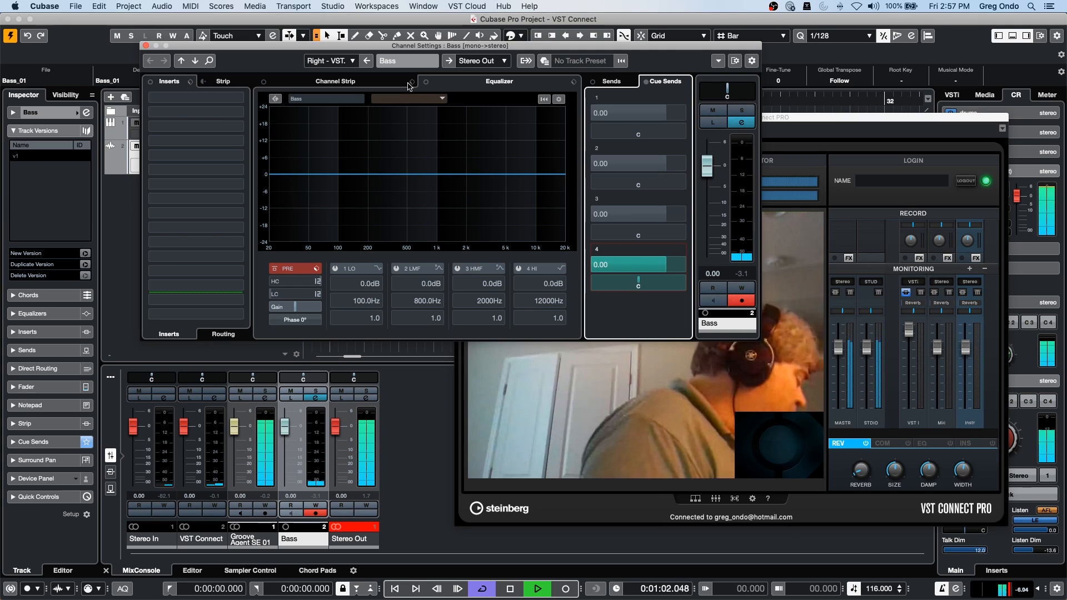
key(space)
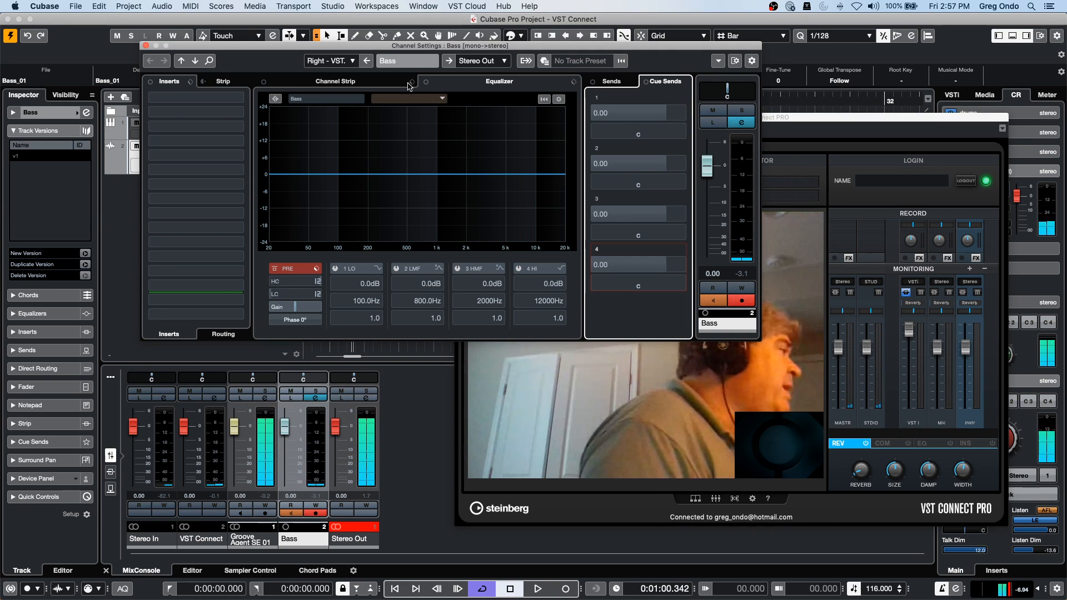
key(space)
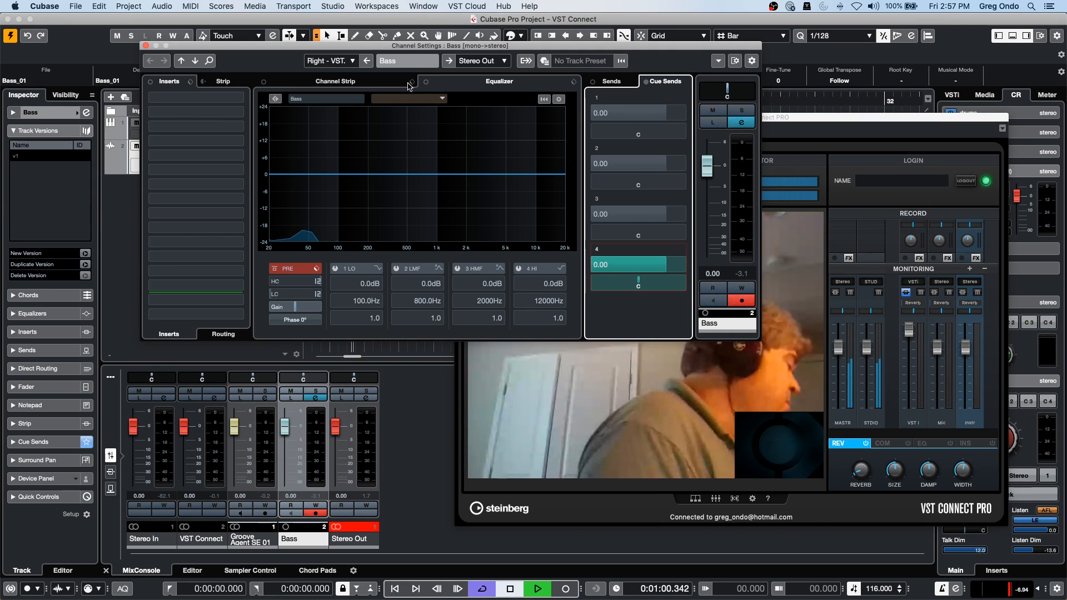
key(space)
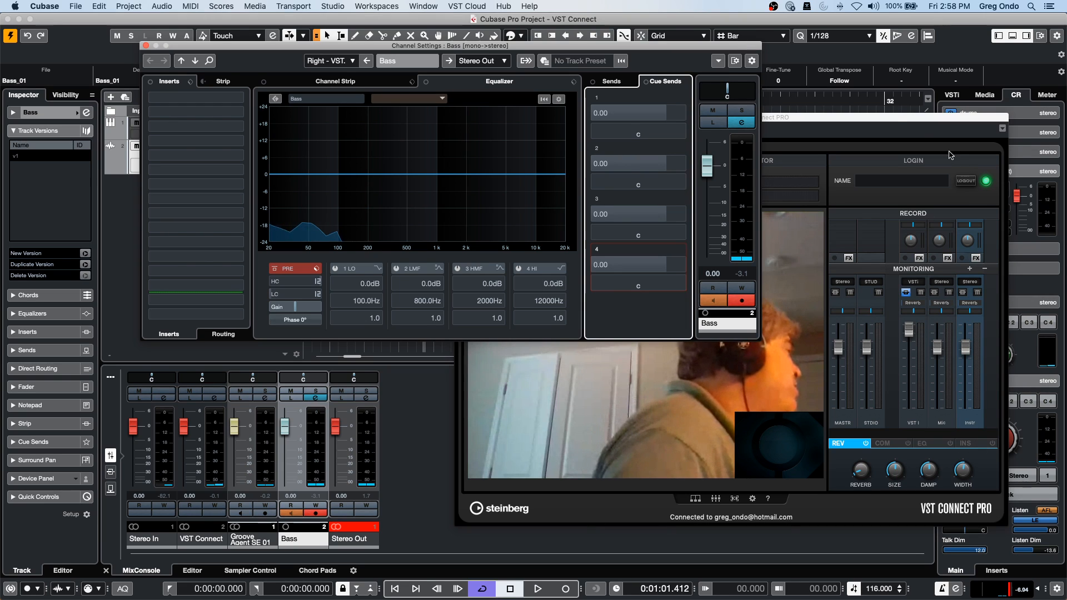
drag(900, 118, 655, 104)
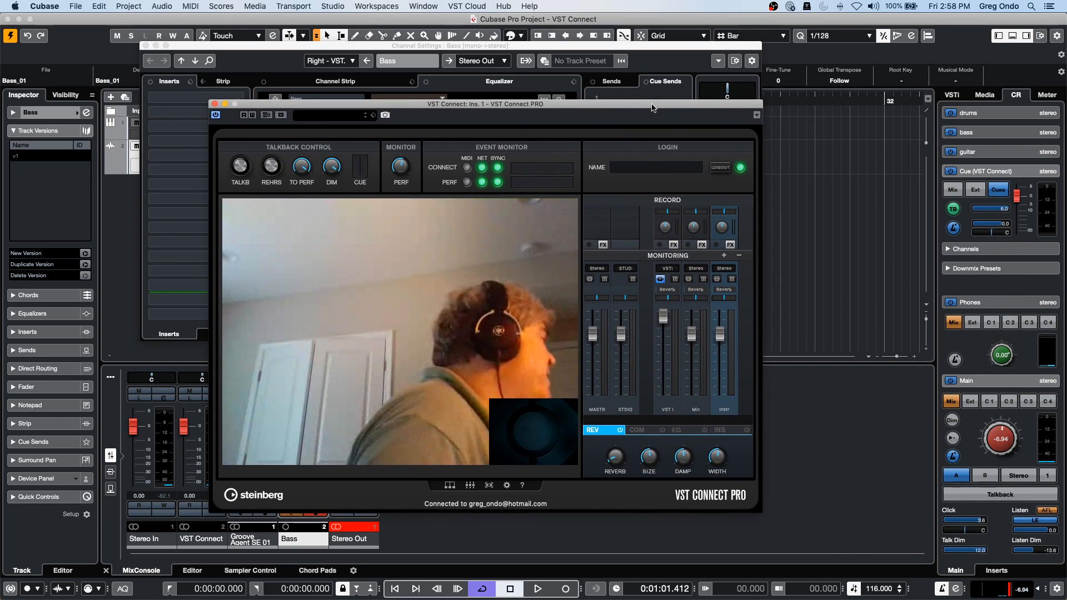
Switch the Control Room talkback on to speak to the remote performer and switch it off again.
click(1001, 495)
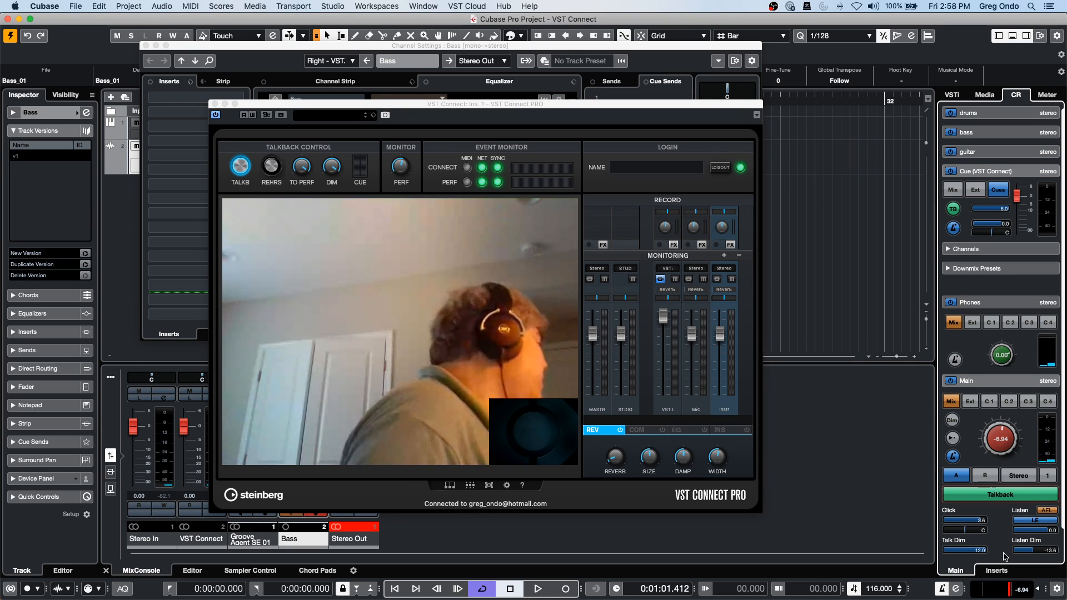
click(1004, 493)
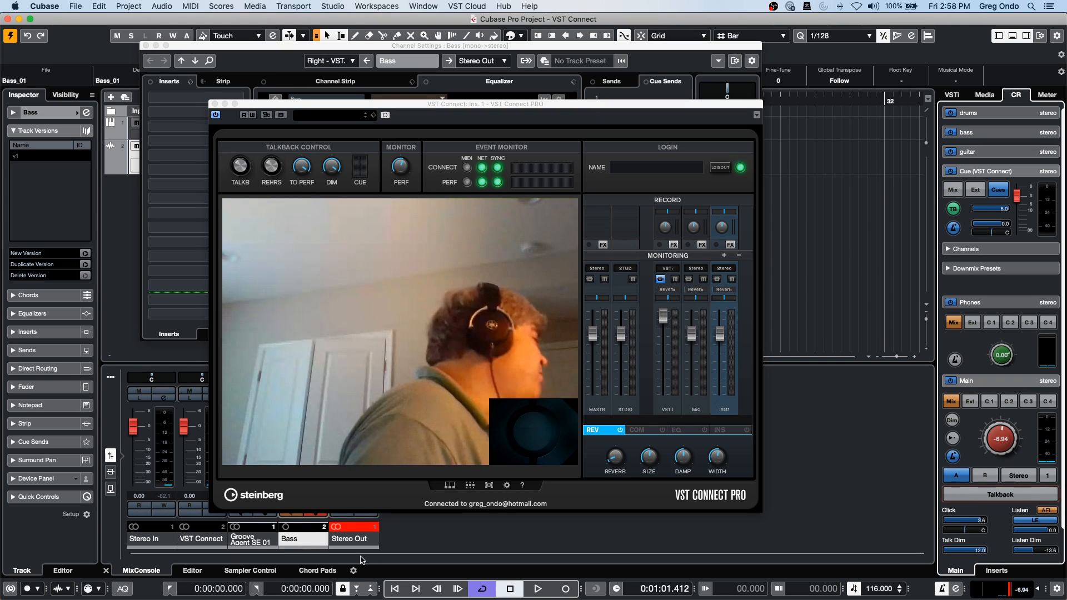
Show the full-width VST Connect mixer, enable its equalizer and look through the effects available for insert slot 1.
click(469, 486)
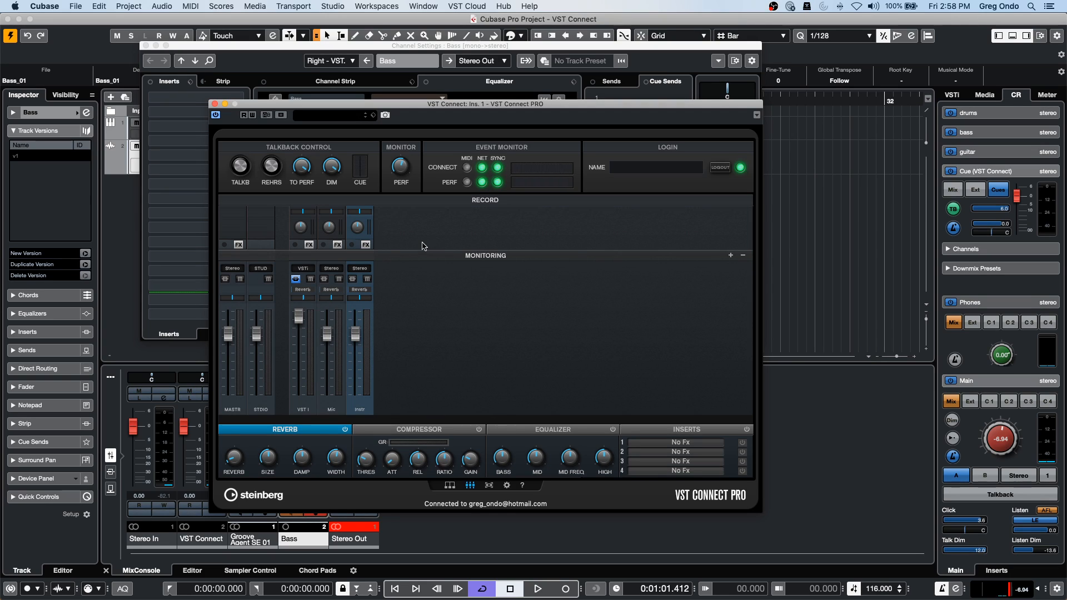
click(560, 439)
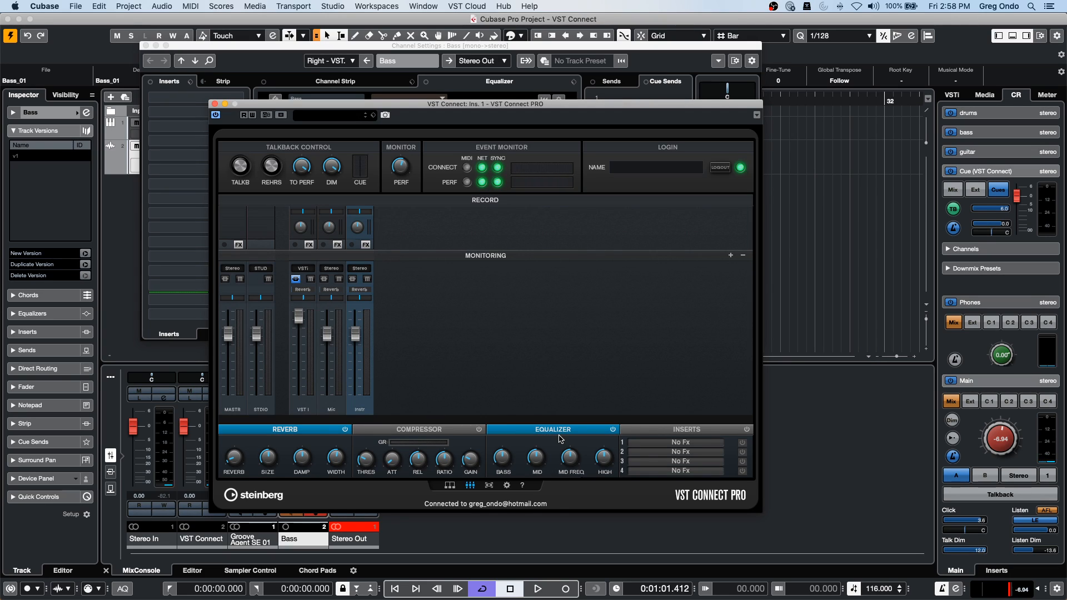
click(685, 443)
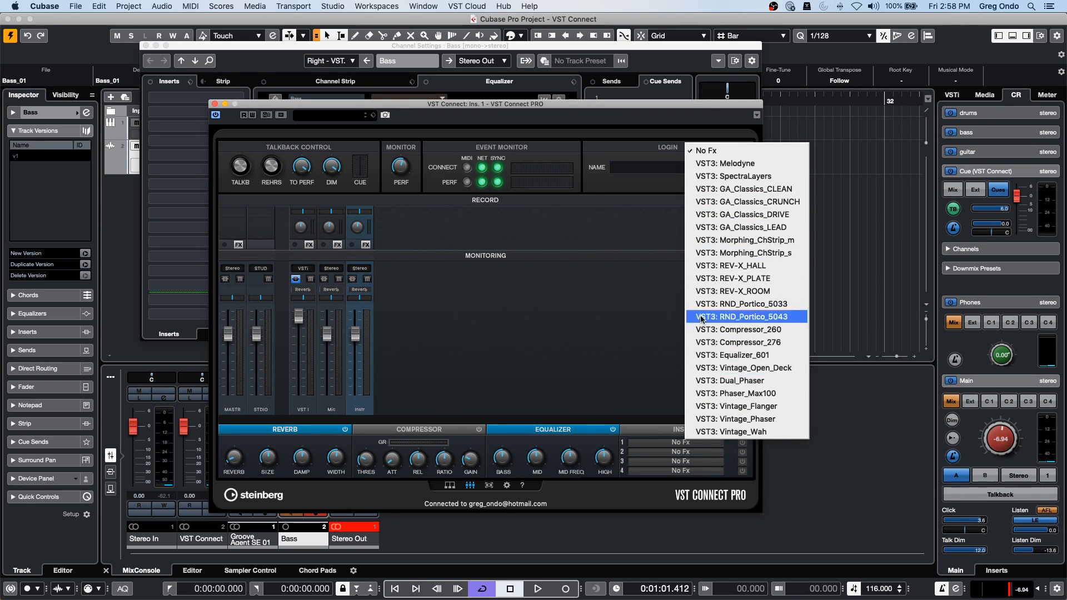
click(543, 339)
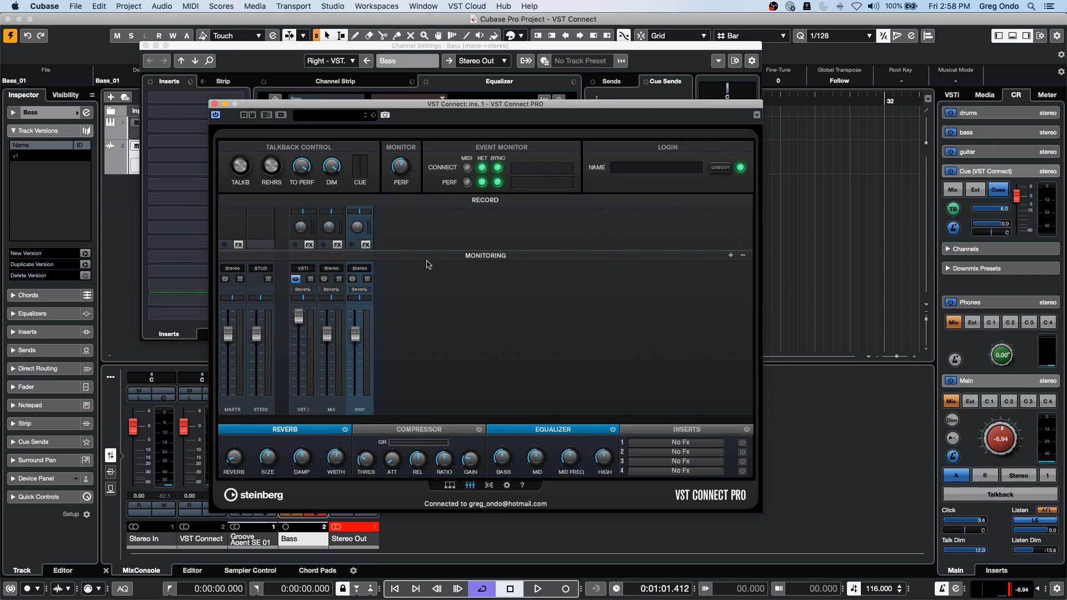
Show the performer video in a separate window and retrieve the HD files for the Bass track from the VST Connect setup manager.
click(489, 485)
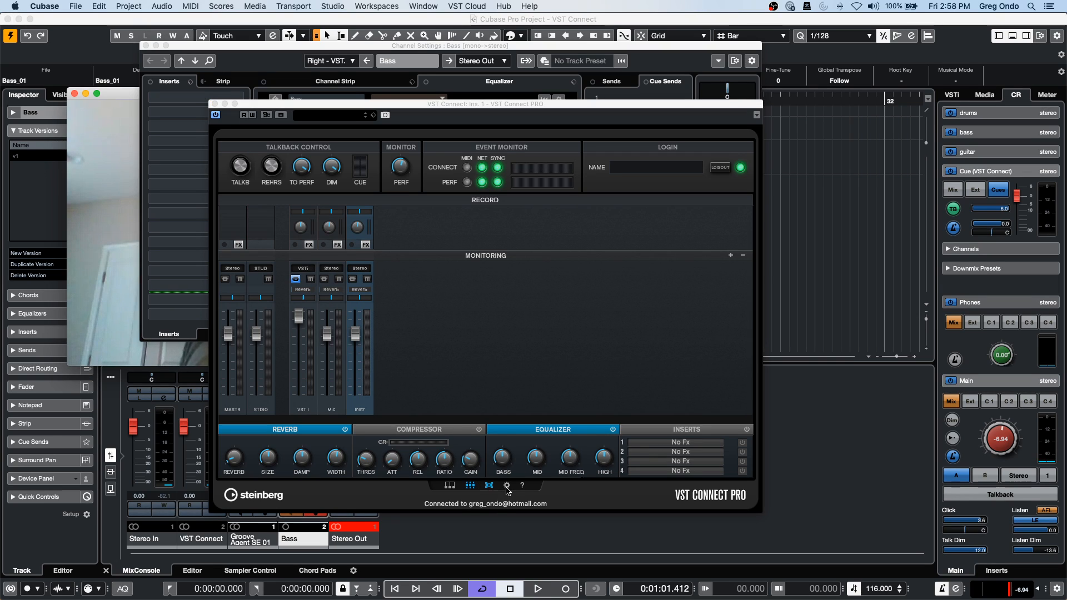
click(507, 486)
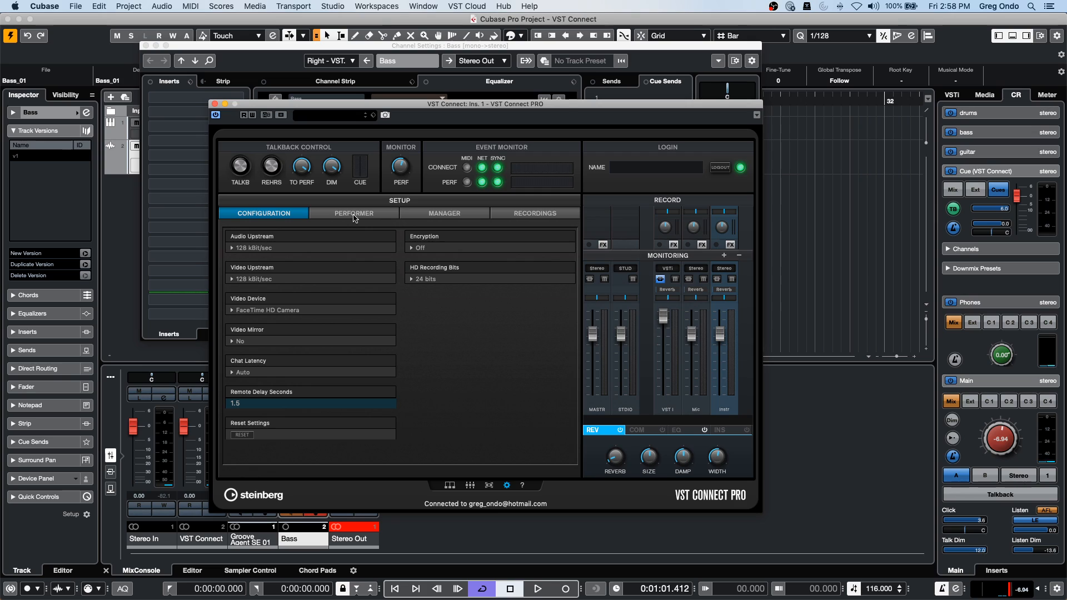
click(445, 214)
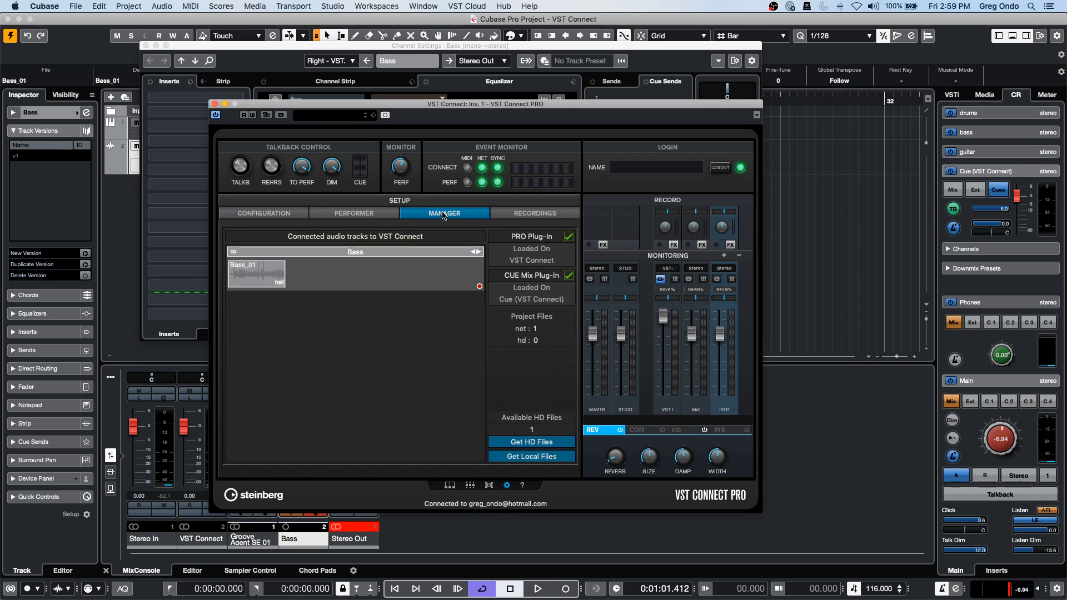
click(532, 442)
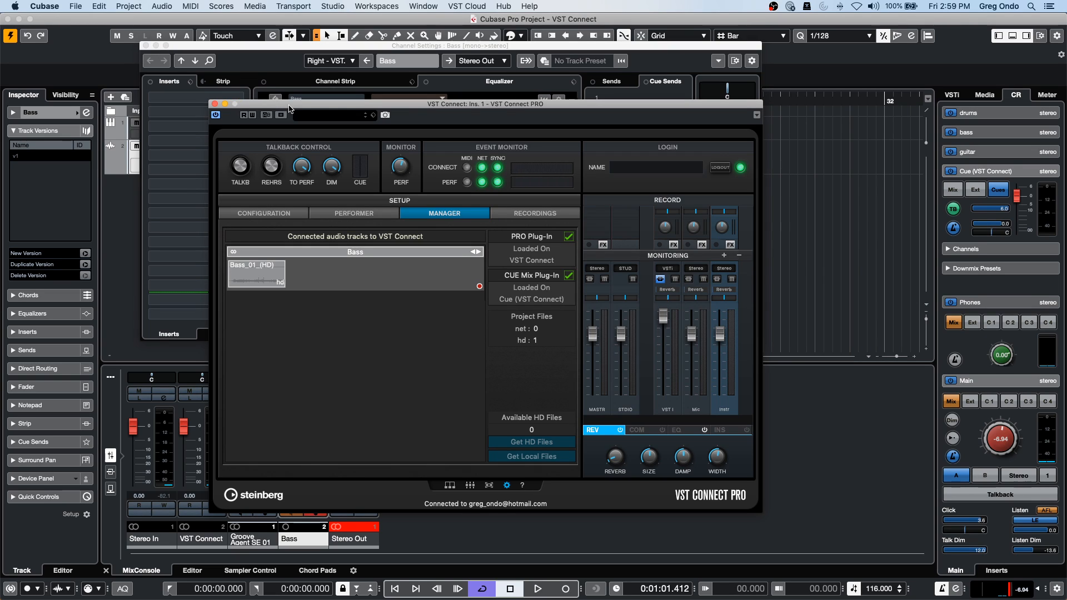
Close the VST Connect and Bass channel settings windows and disarm recording on the Bass track.
click(214, 104)
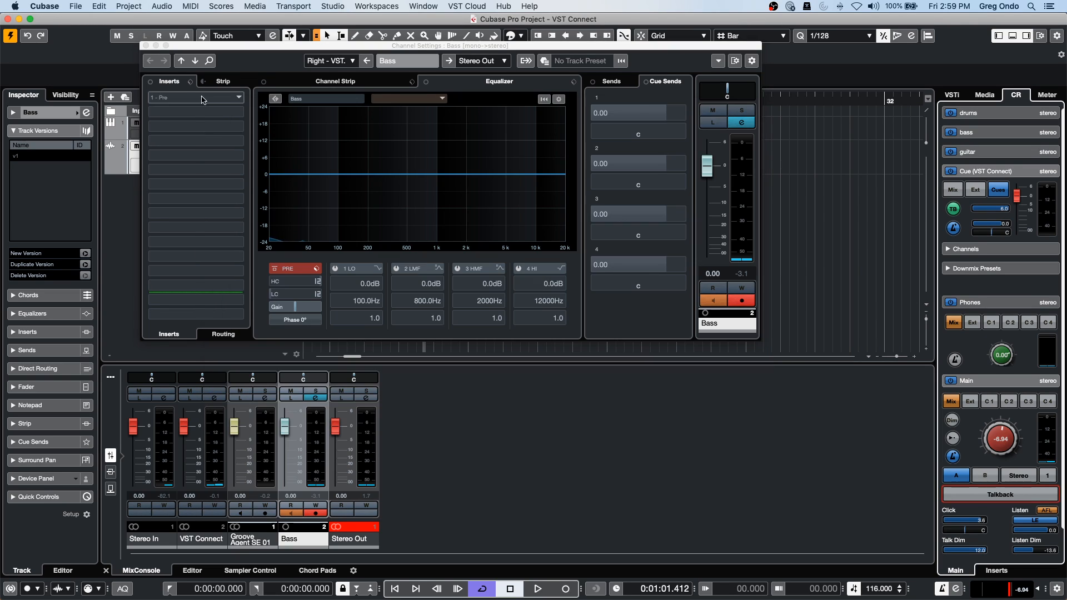
click(147, 45)
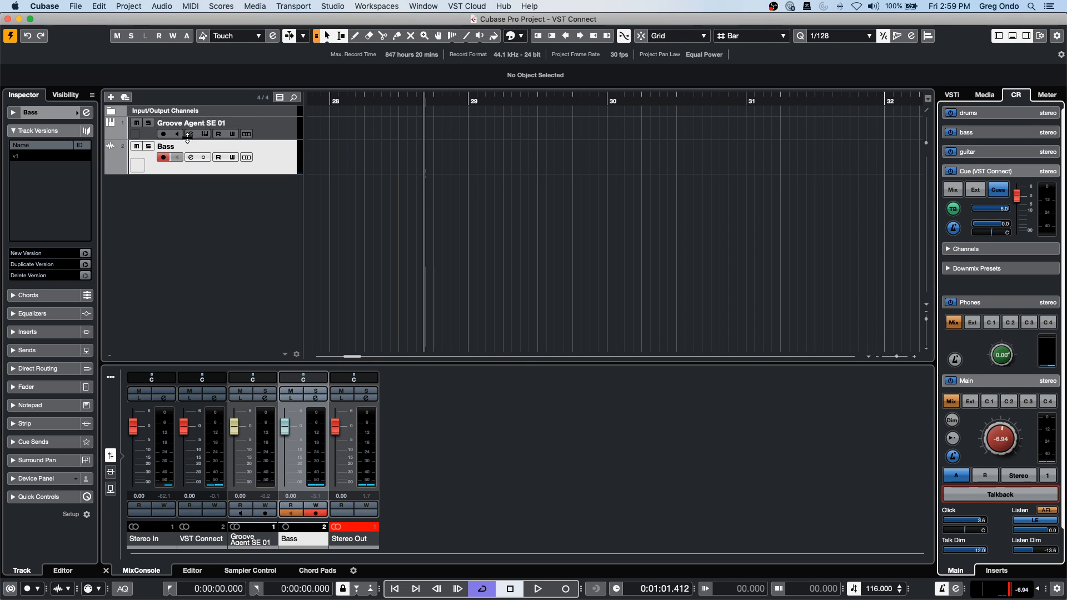
click(168, 164)
click(163, 158)
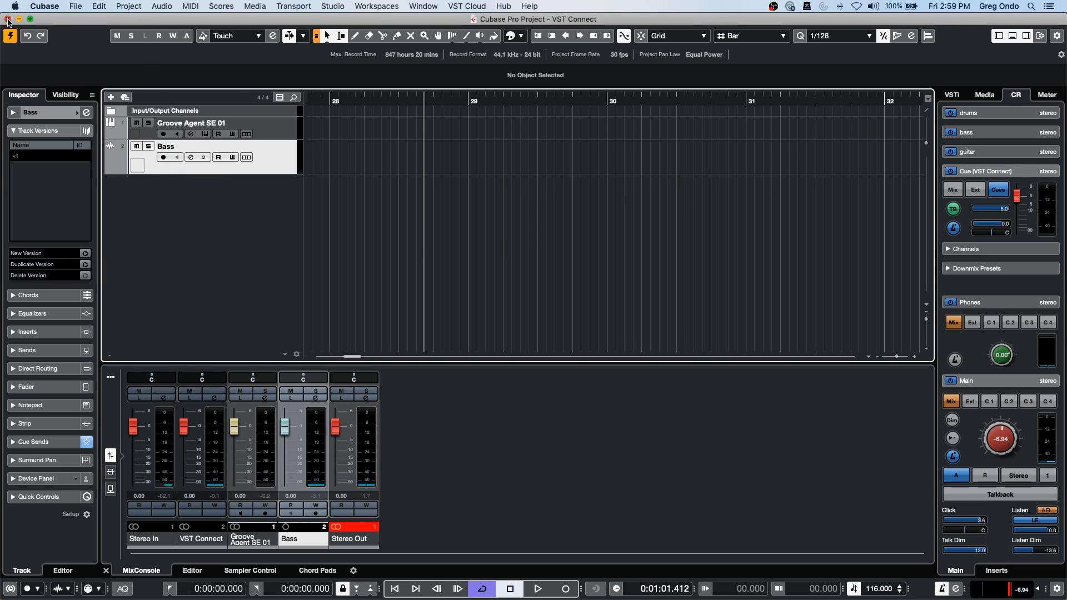
Close the VST Connect project without saving and delete its newly recorded files.
click(7, 18)
click(511, 212)
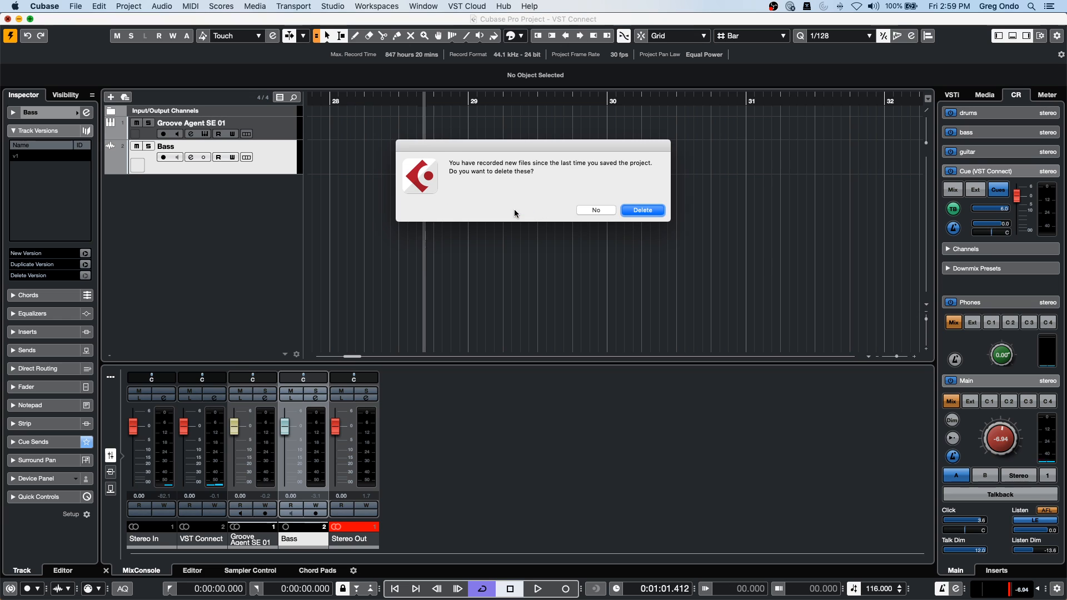
click(642, 211)
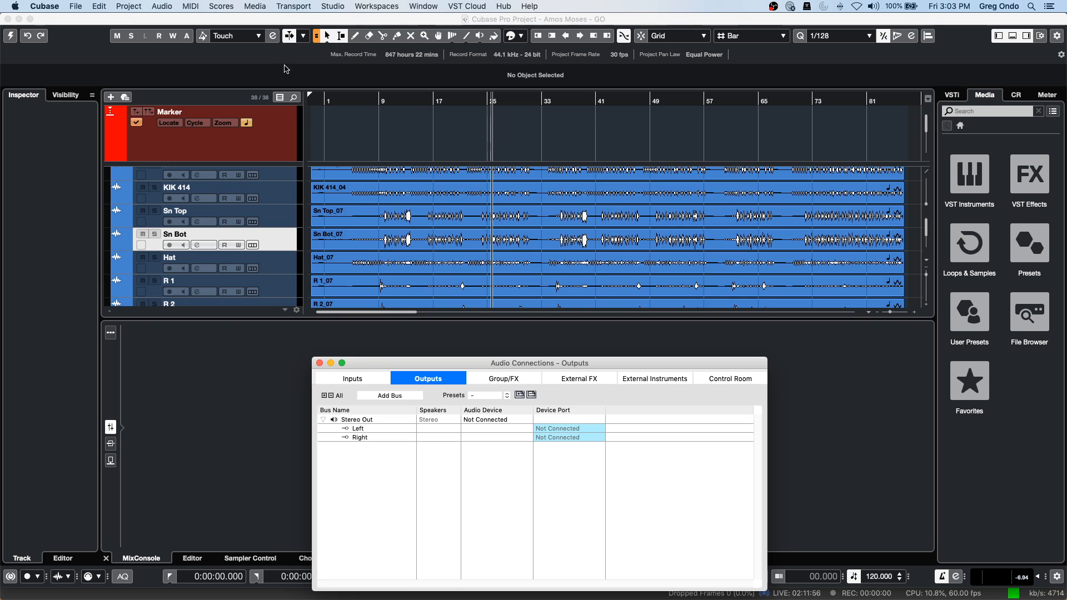
Create a new empty project in the July 31 2020 folder.
click(795, 286)
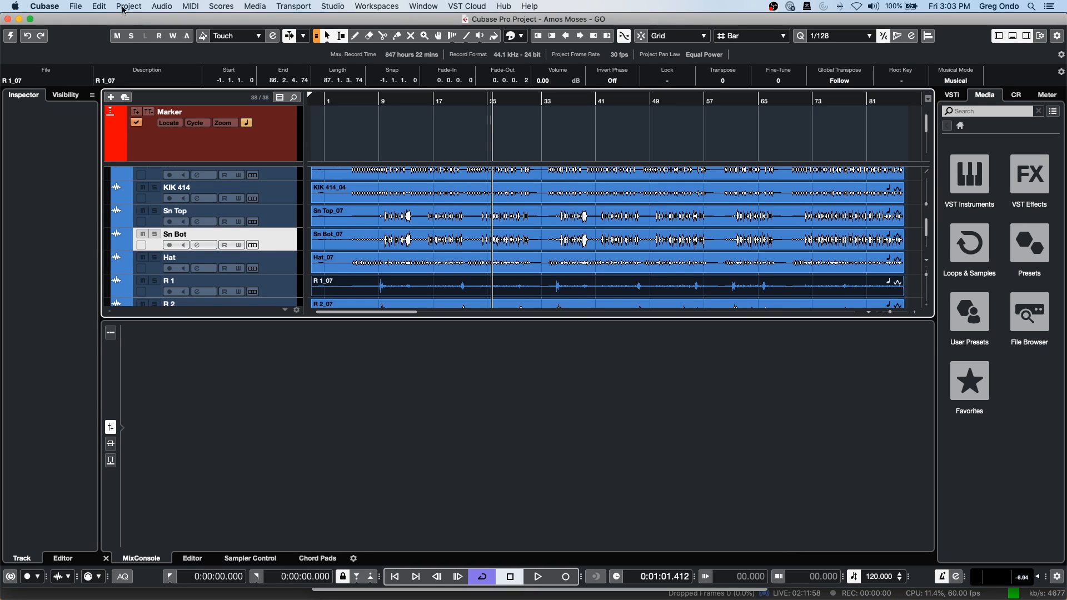
click(78, 6)
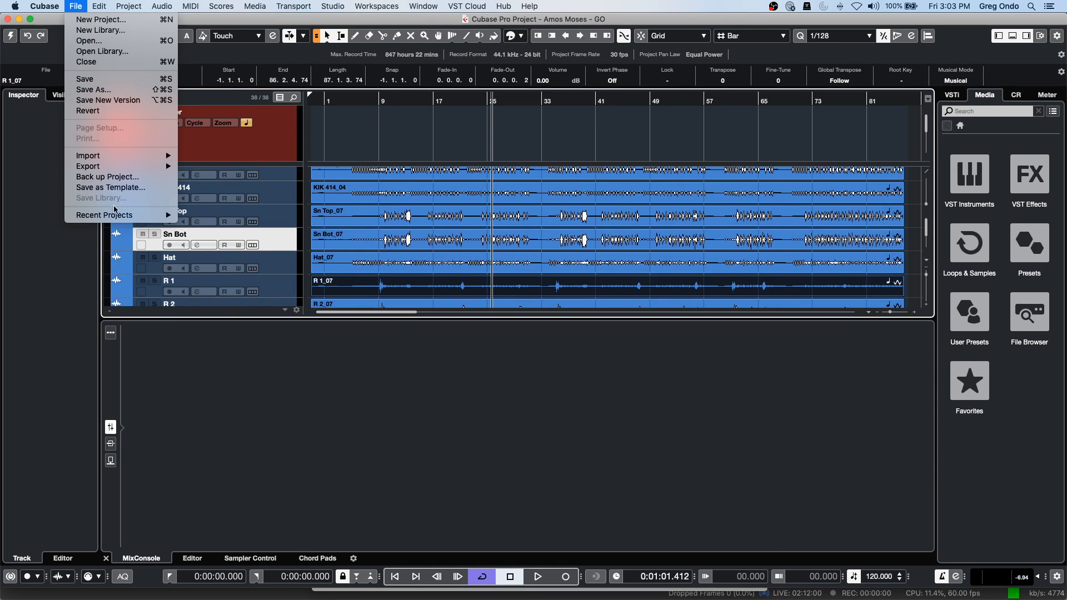
mouse_move(128, 220)
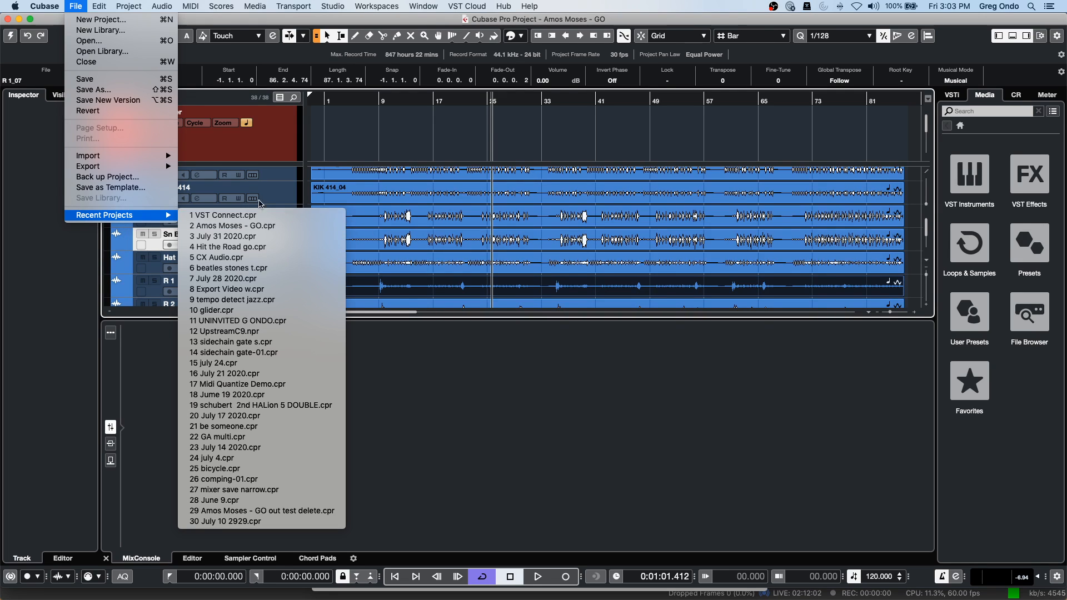
click(121, 21)
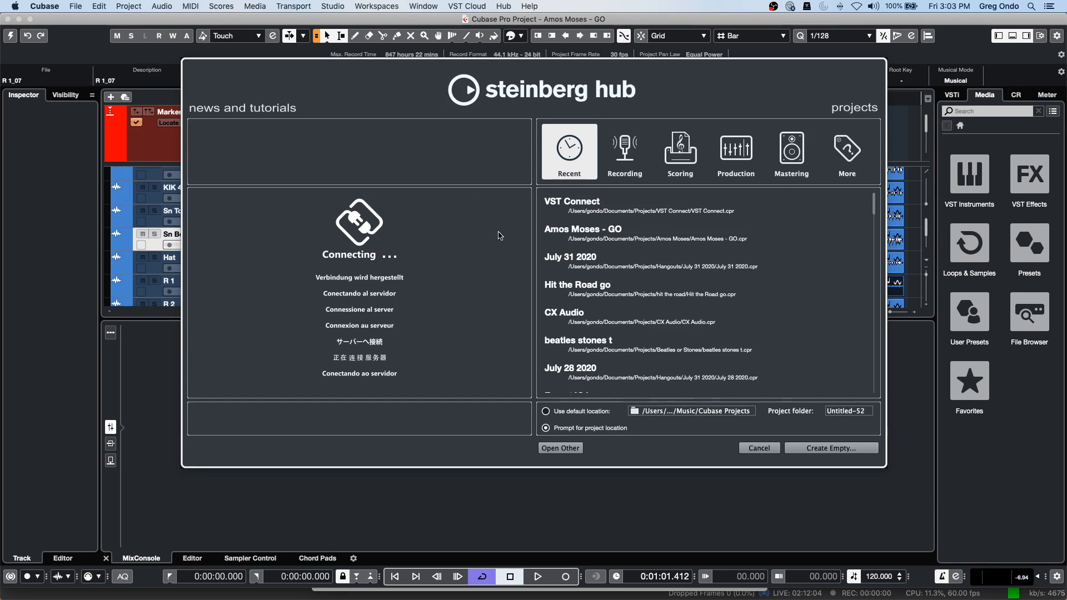
click(840, 455)
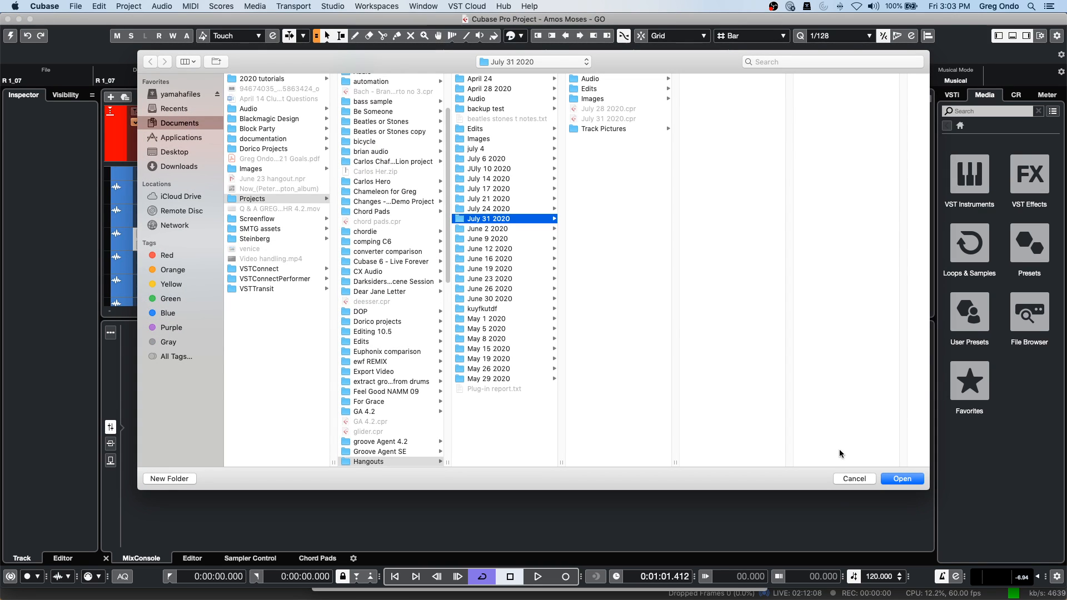
click(895, 478)
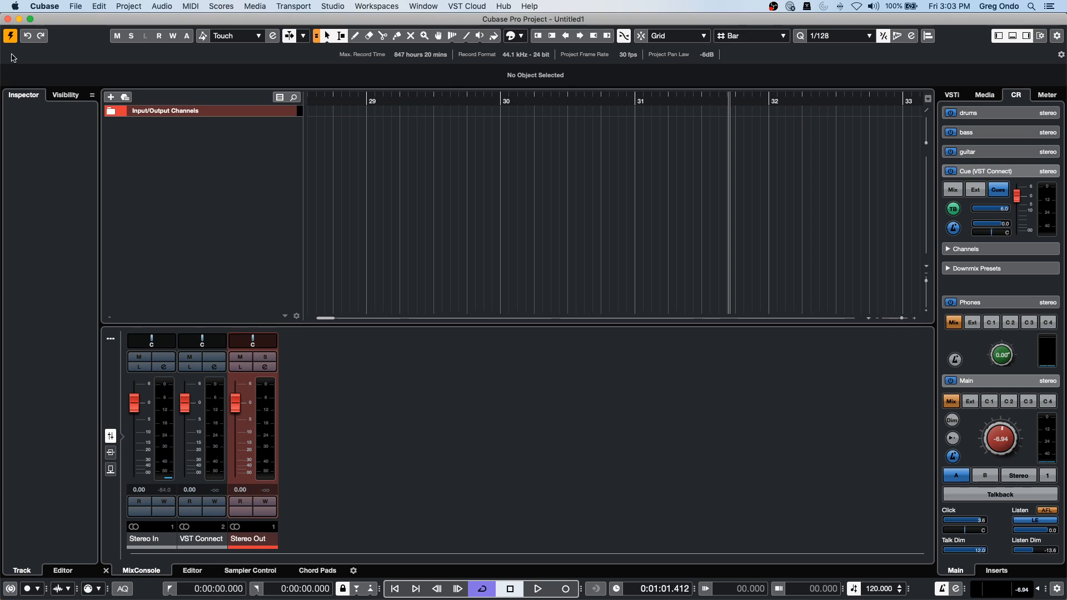
Add four HALion Sonic SE instrument tracks routed to Stereo Out.
right_click(199, 163)
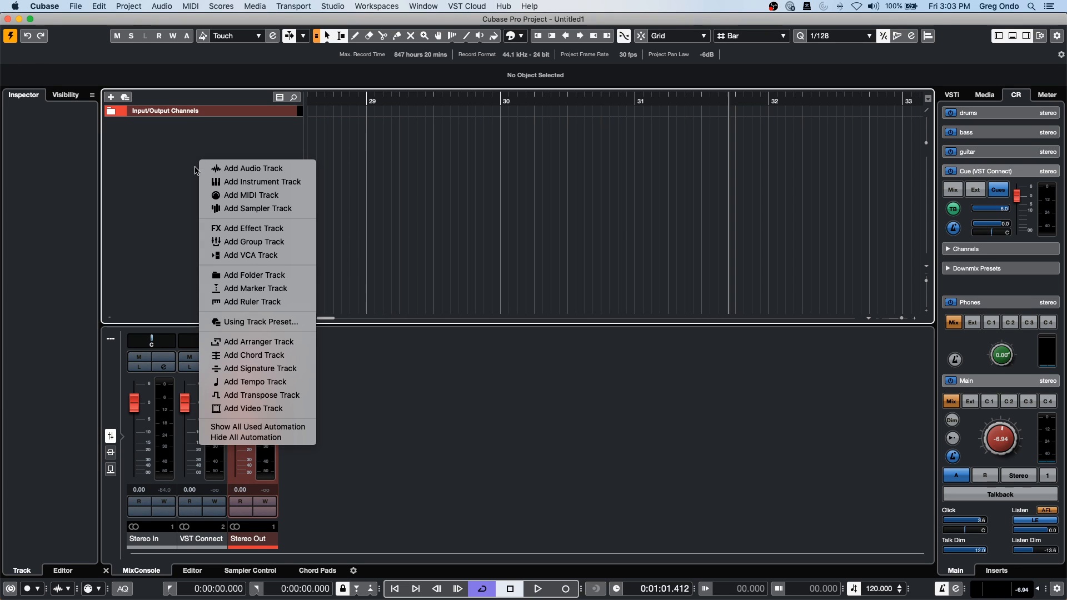
click(250, 182)
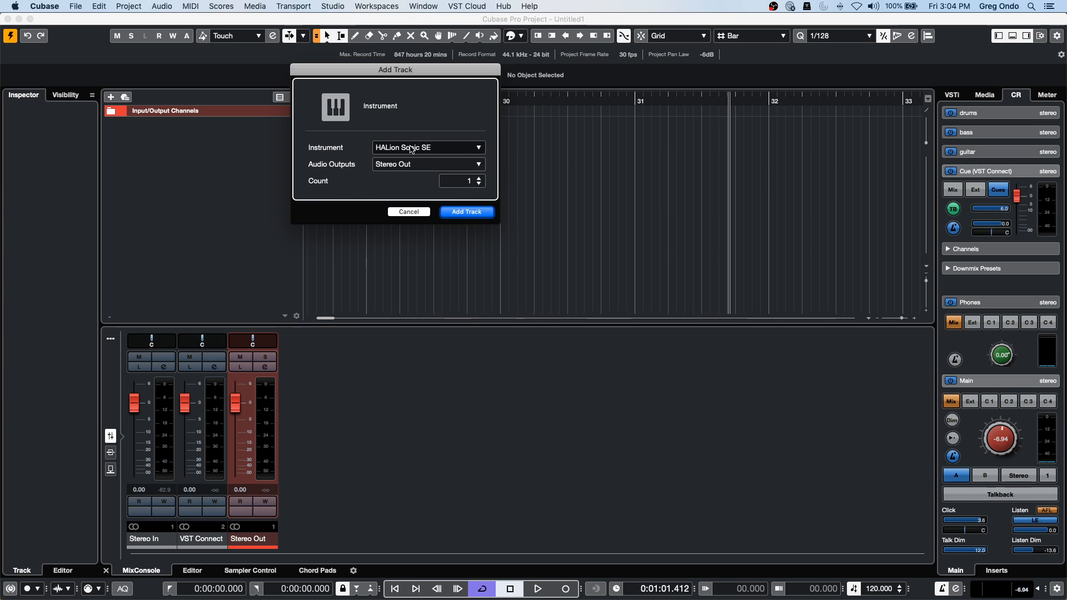
click(411, 149)
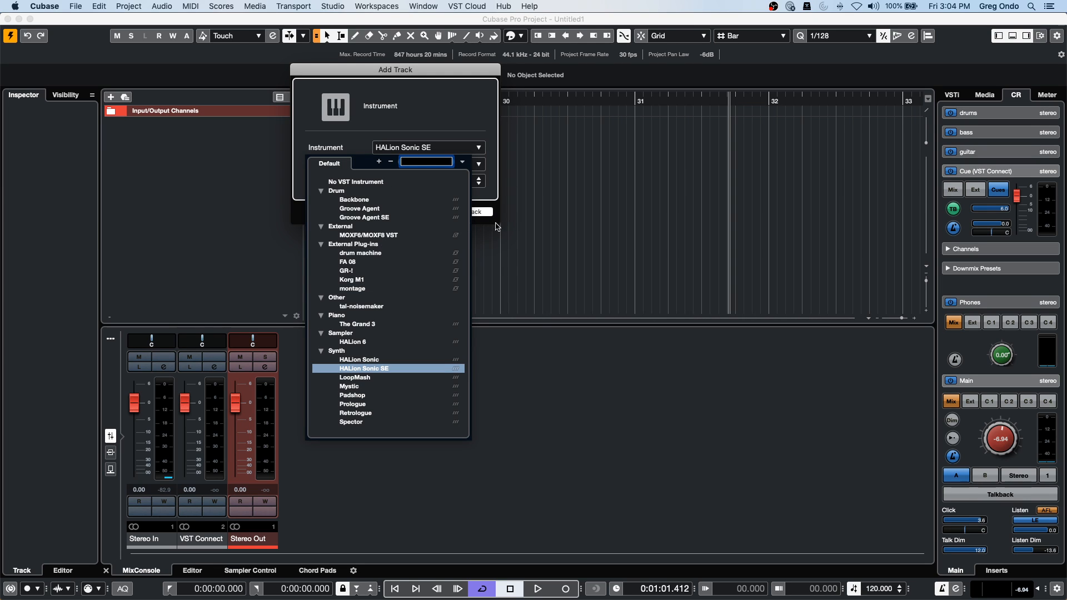
click(479, 183)
click(481, 179)
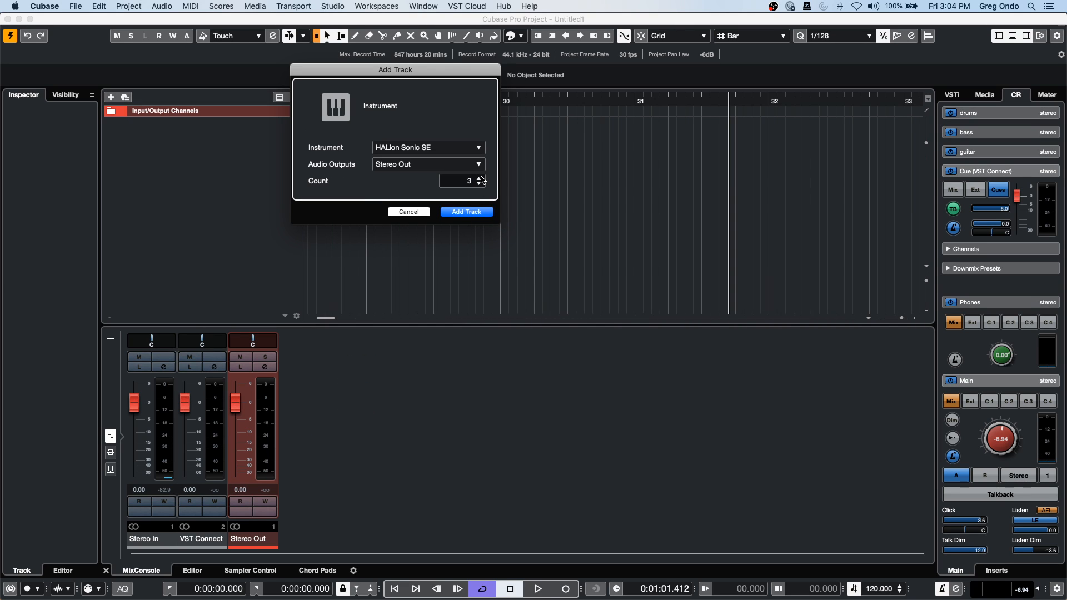
click(480, 178)
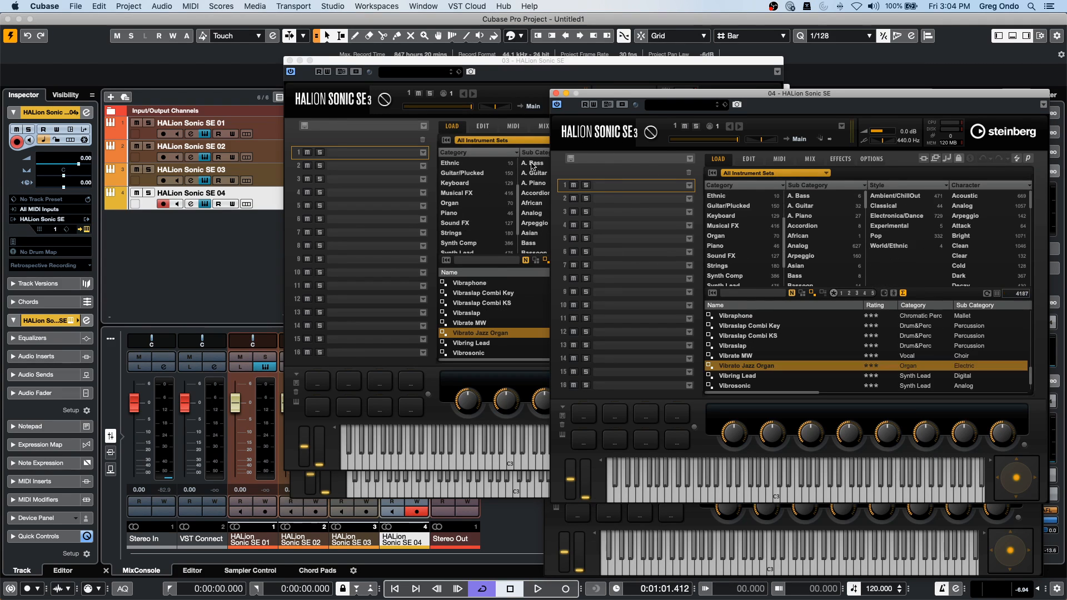
Close all the open HALion Sonic SE instrument windows.
click(290, 60)
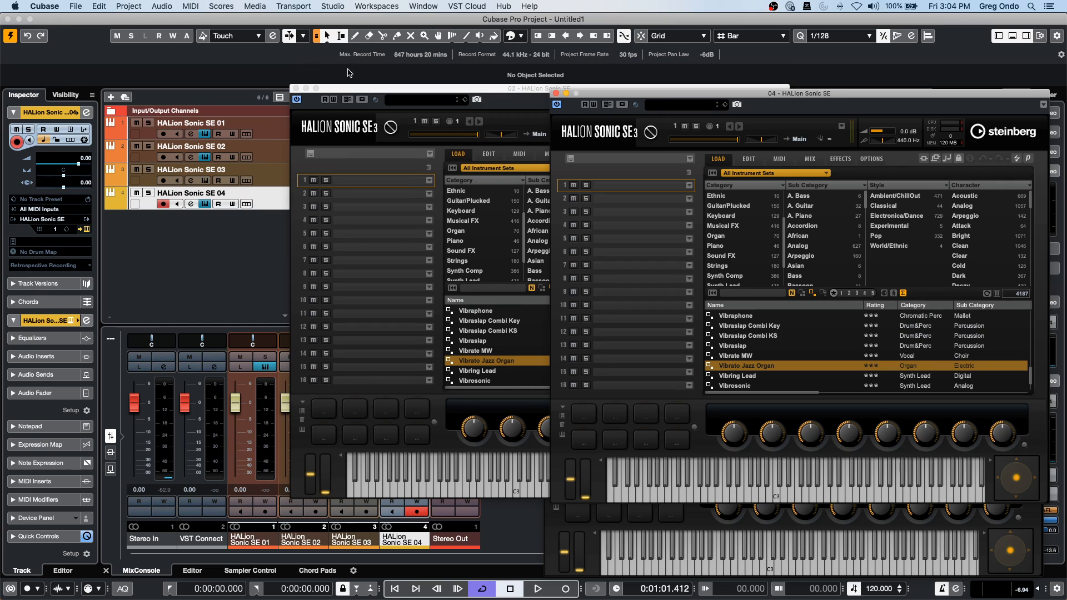
click(555, 95)
click(295, 88)
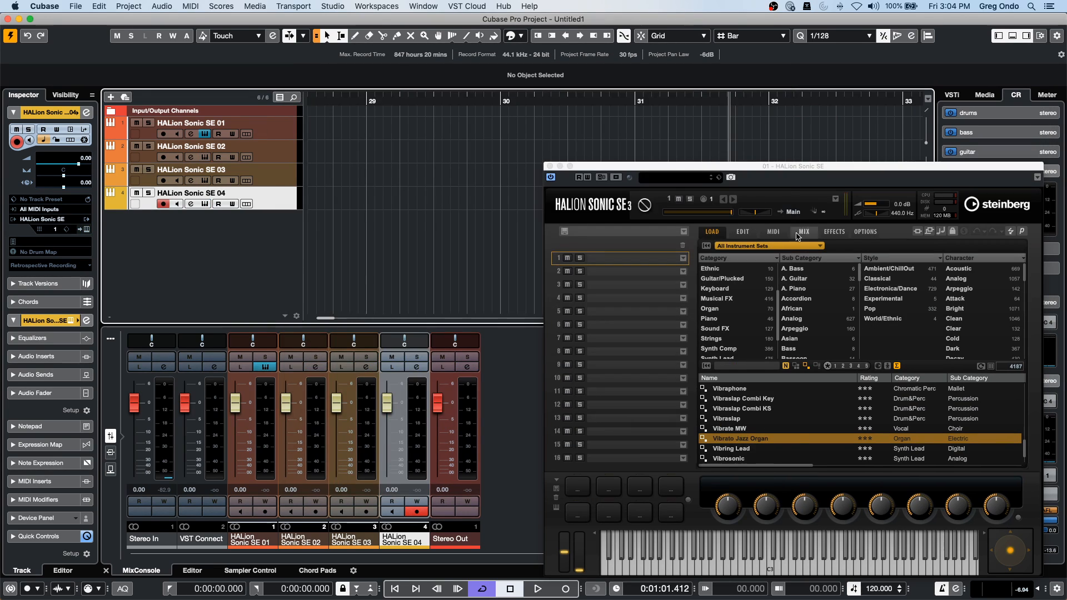
click(550, 167)
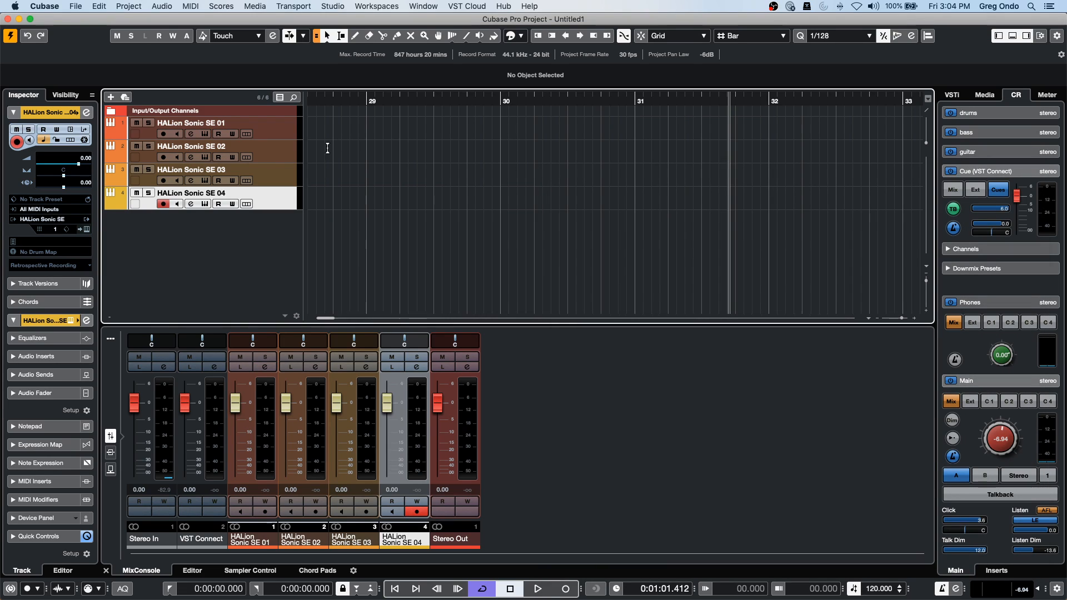
Open the instrument of the HALion Sonic SE 01 track, load the Vibrate MW preset and audition a few notes.
click(274, 138)
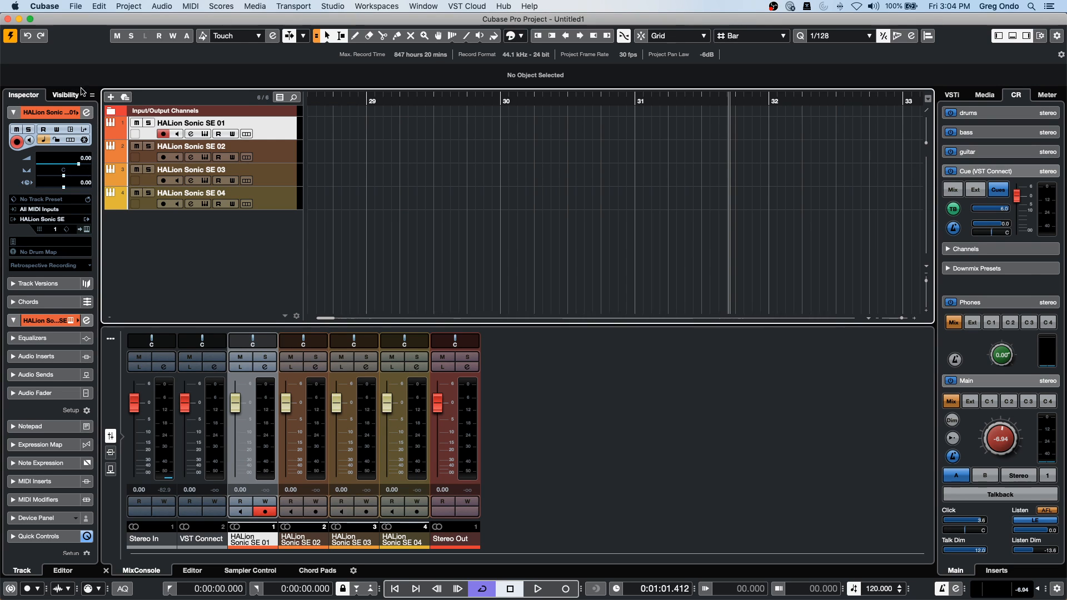
click(86, 230)
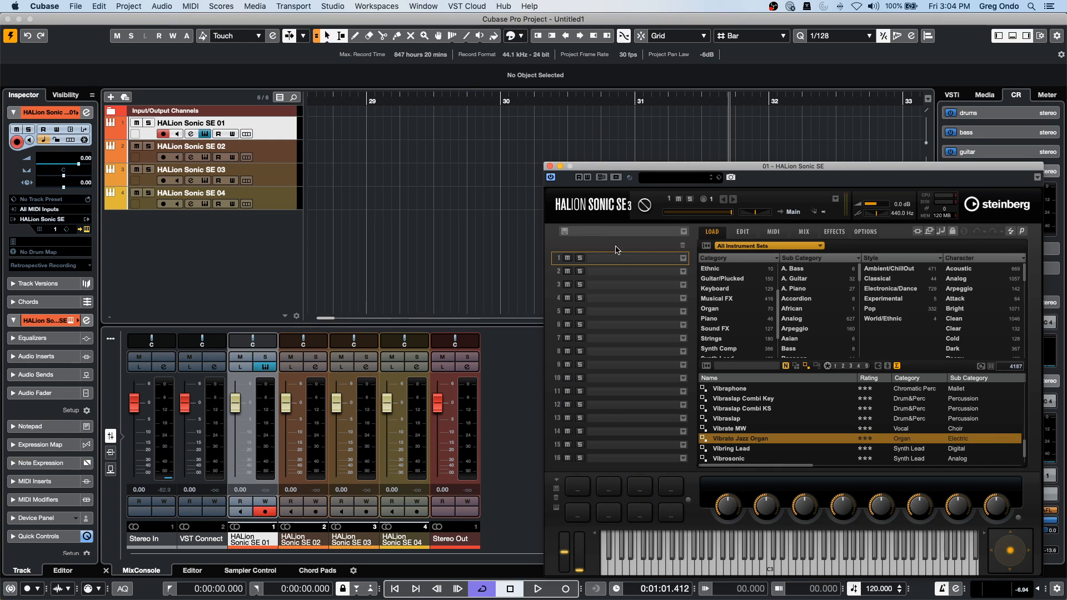
double_click(746, 429)
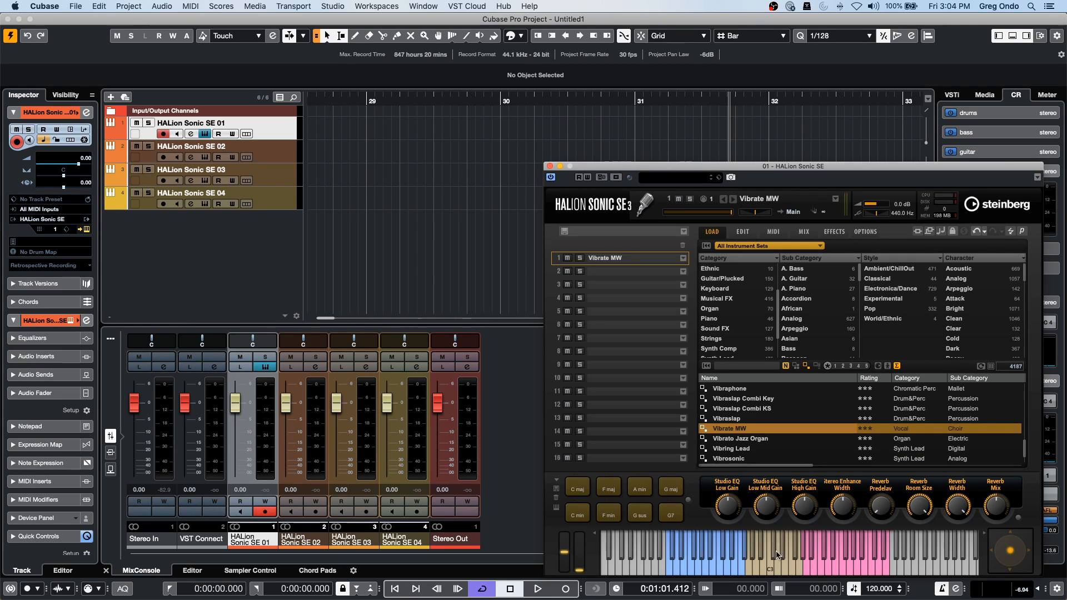
click(859, 561)
click(750, 561)
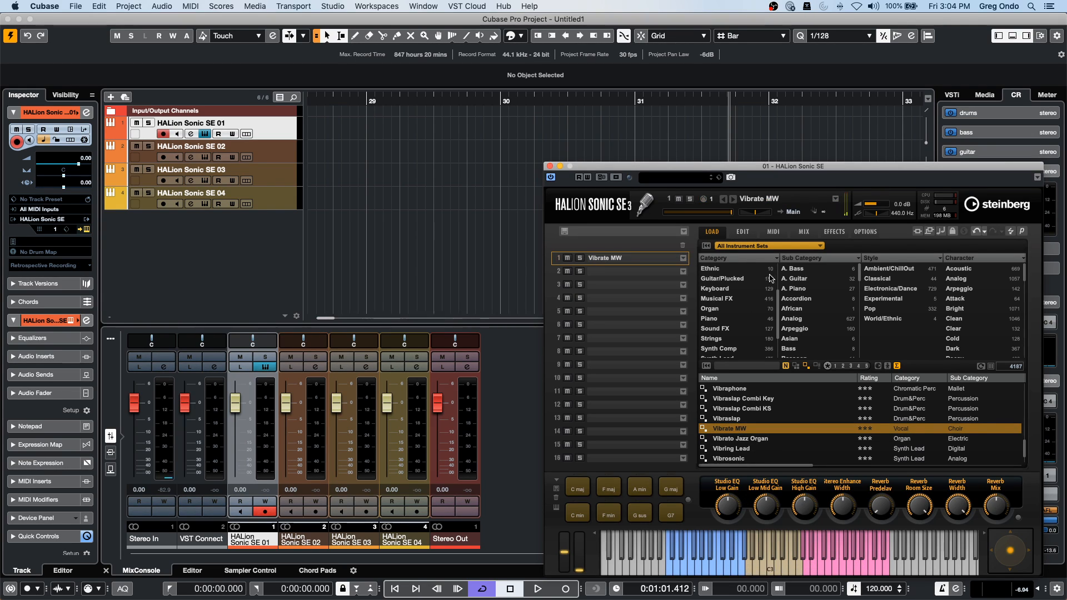
Browse all instrument sets for Synth Lead sounds and load the preset Why cant this.
click(745, 245)
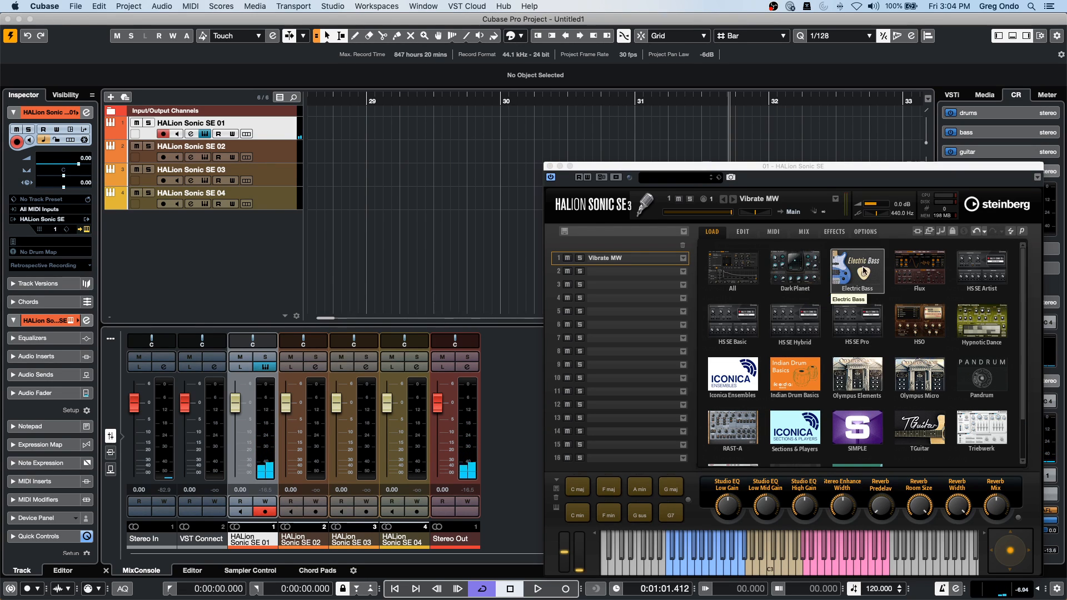
click(752, 272)
double_click(745, 409)
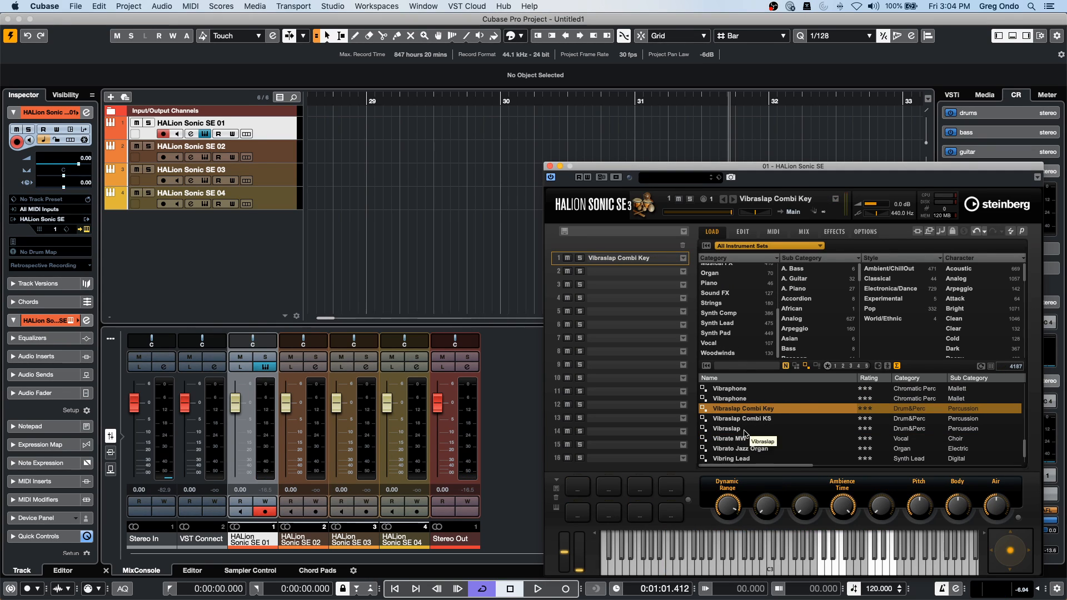
click(734, 328)
click(742, 418)
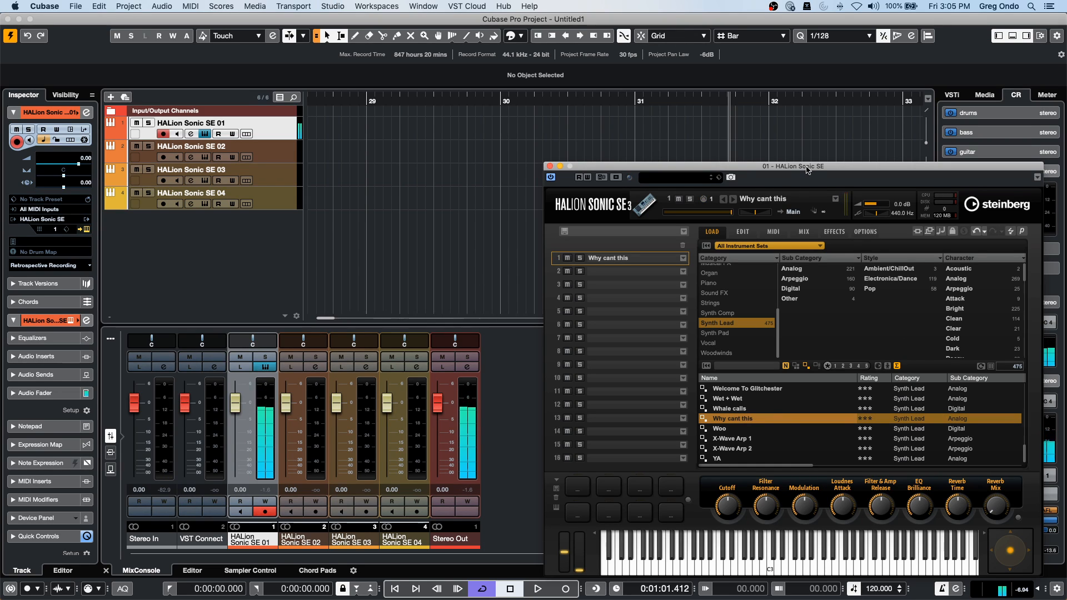
Turn off talkback and the metronome click on the Cue (VST Connect) channel and test playback.
drag(808, 170, 566, 115)
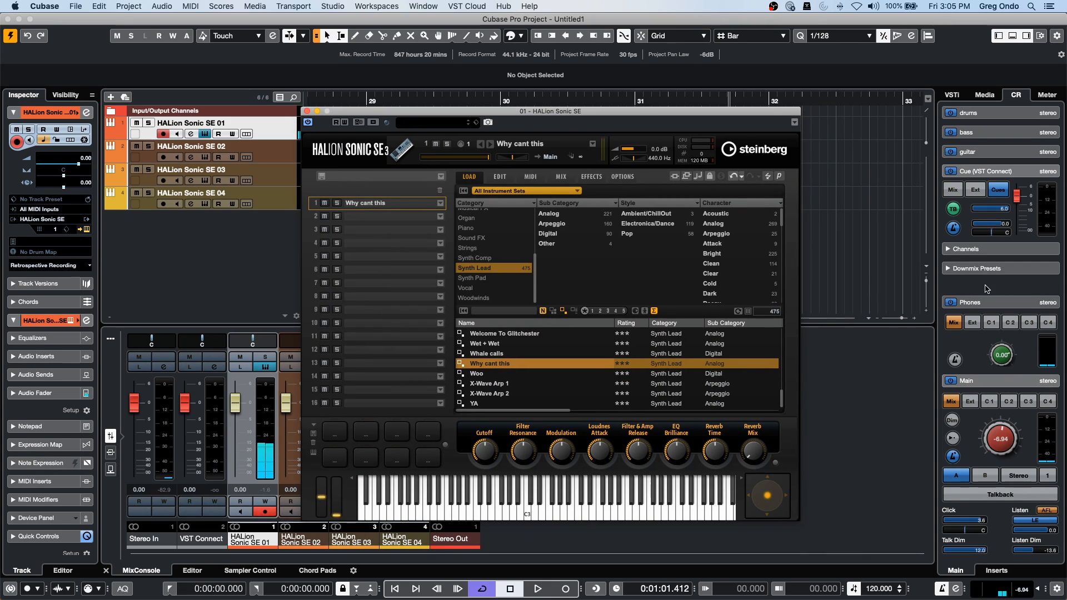
click(953, 209)
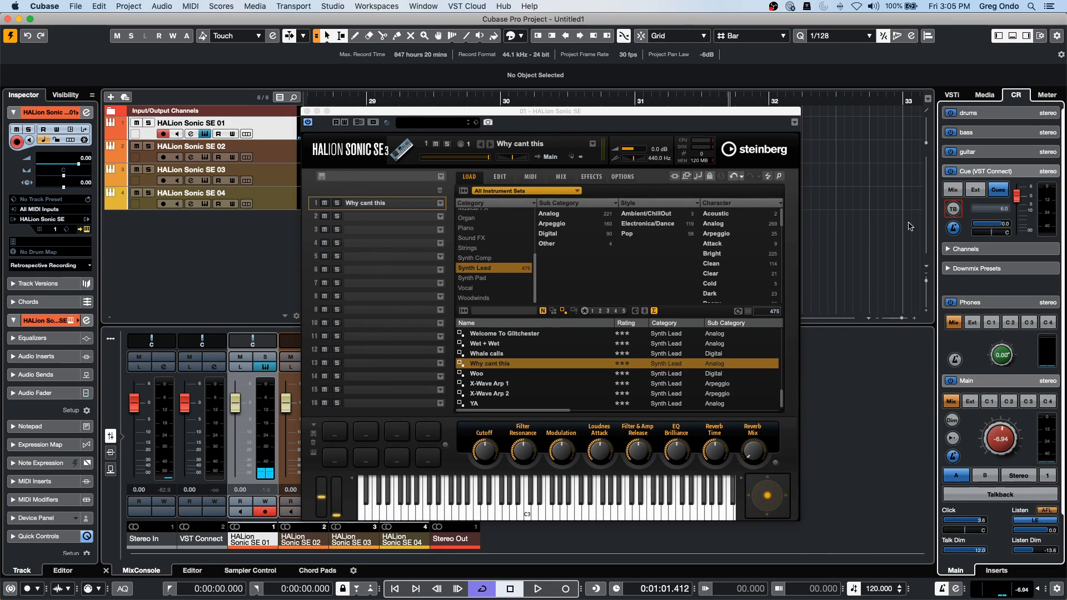
click(952, 229)
key(space)
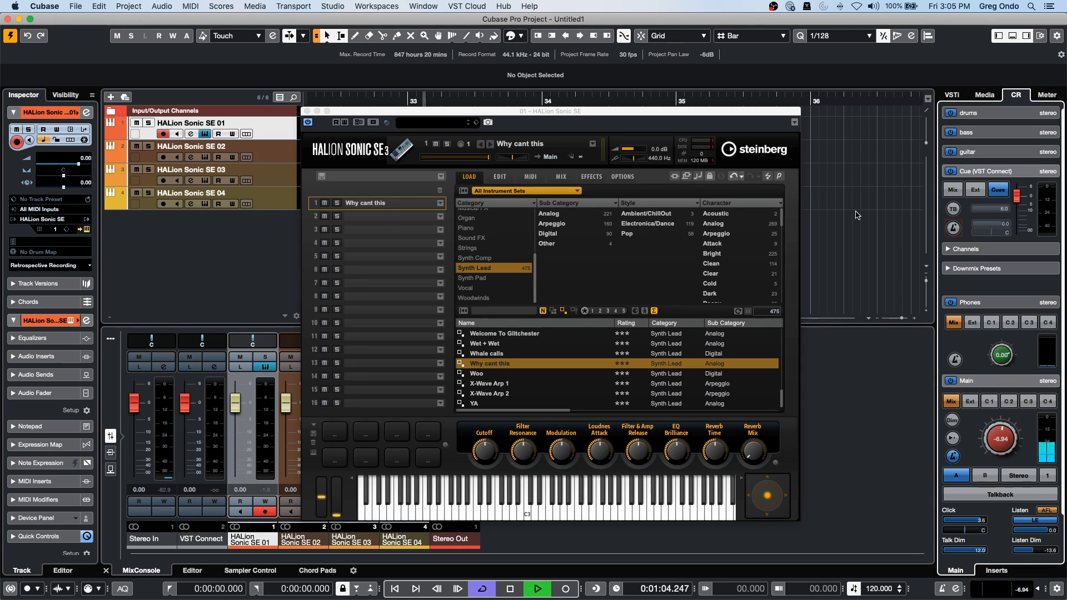
key(space)
Examine the Control Room assignments in Audio Connections and play the project briefly as a check.
click(344, 6)
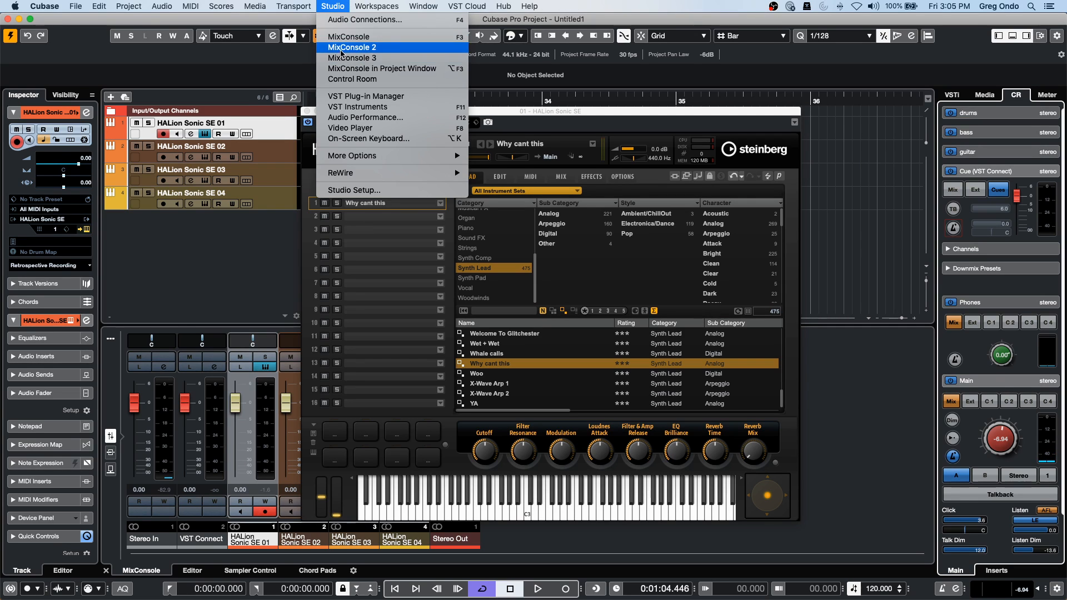
click(347, 22)
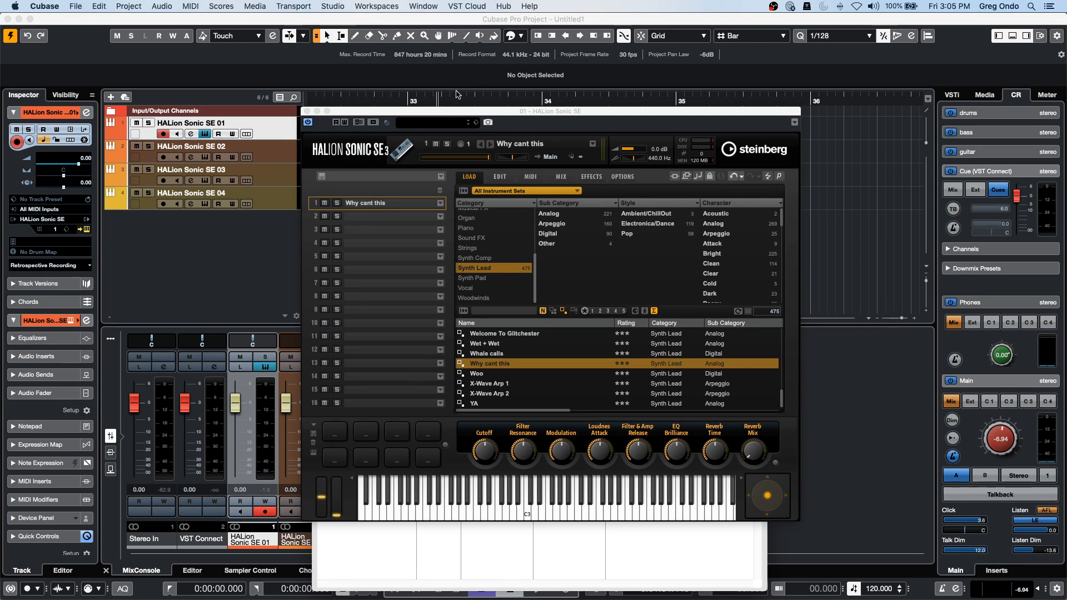
drag(428, 112, 797, 81)
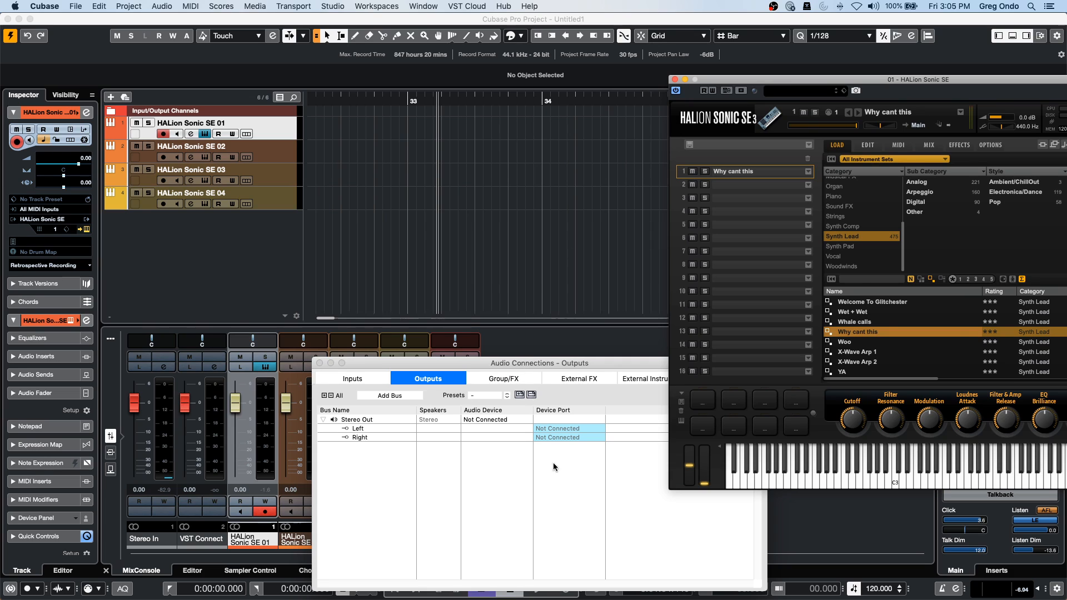
drag(630, 363, 459, 136)
click(542, 148)
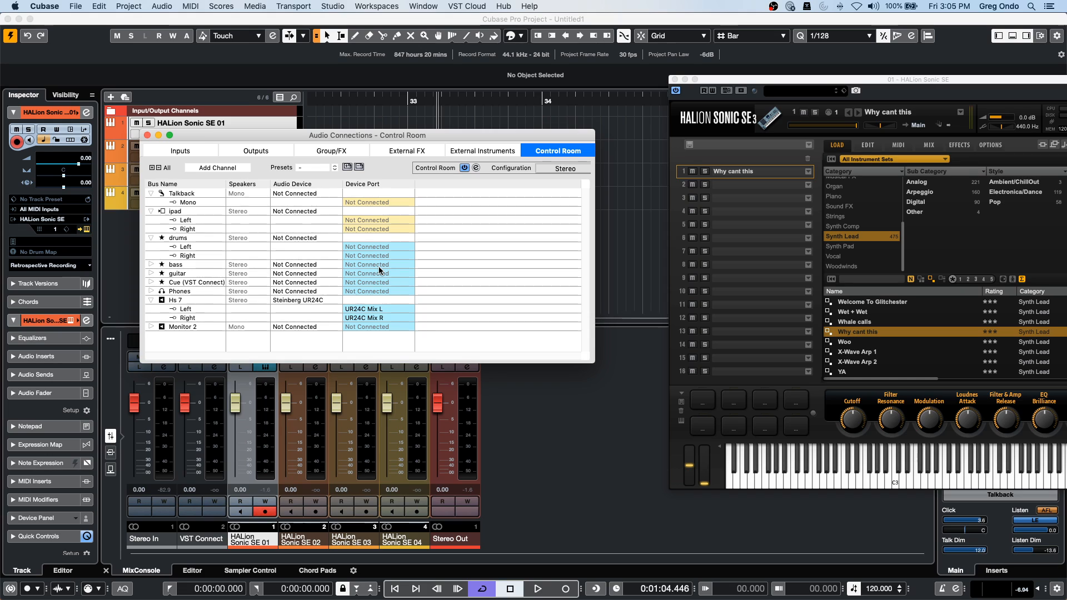
key(space)
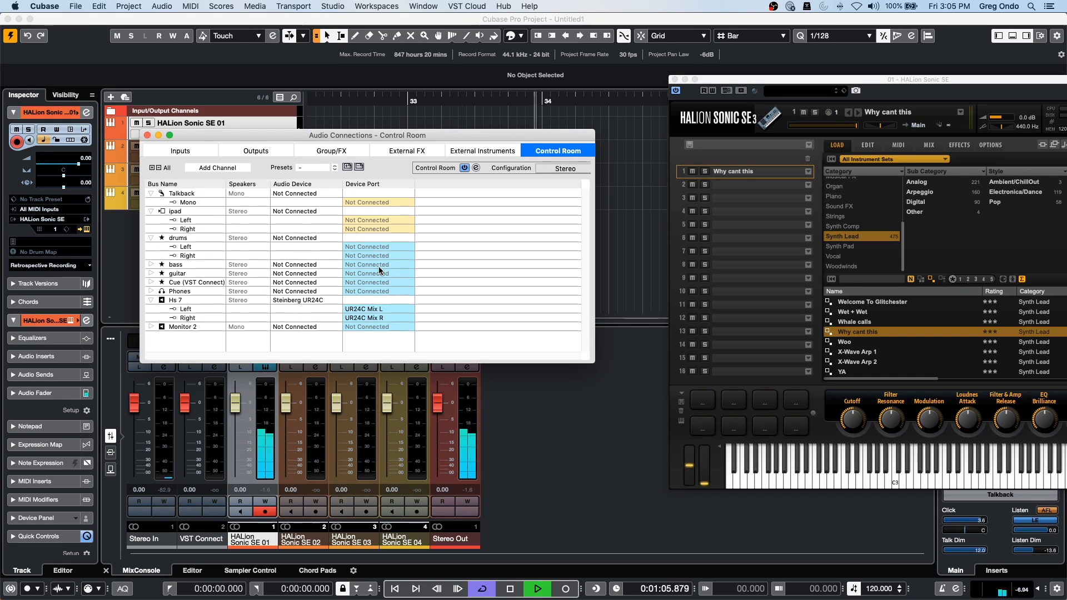
key(space)
drag(356, 135, 627, 254)
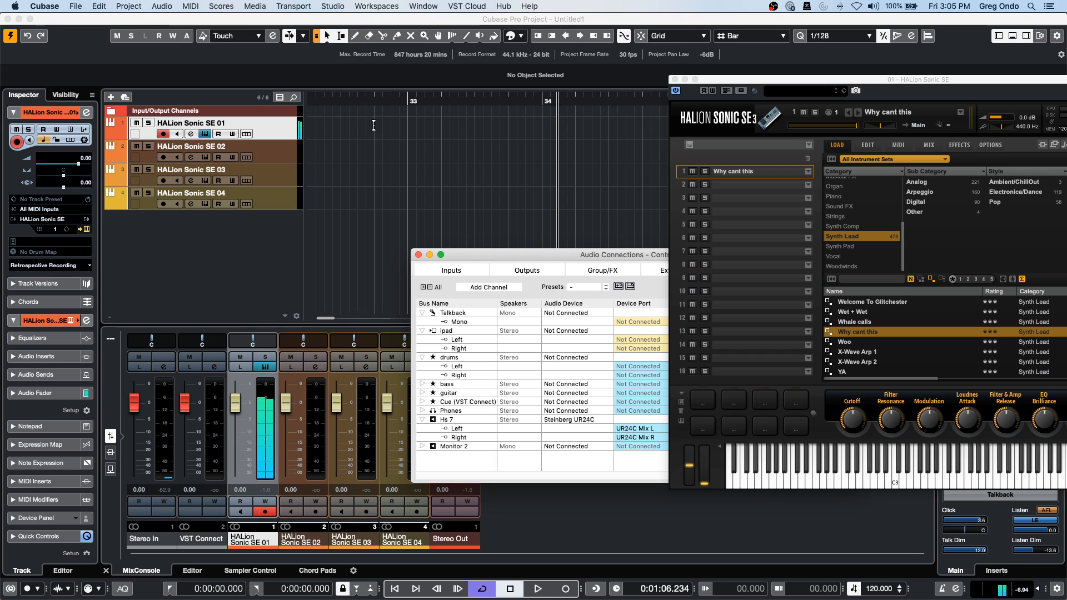
click(420, 7)
mouse_move(377, 7)
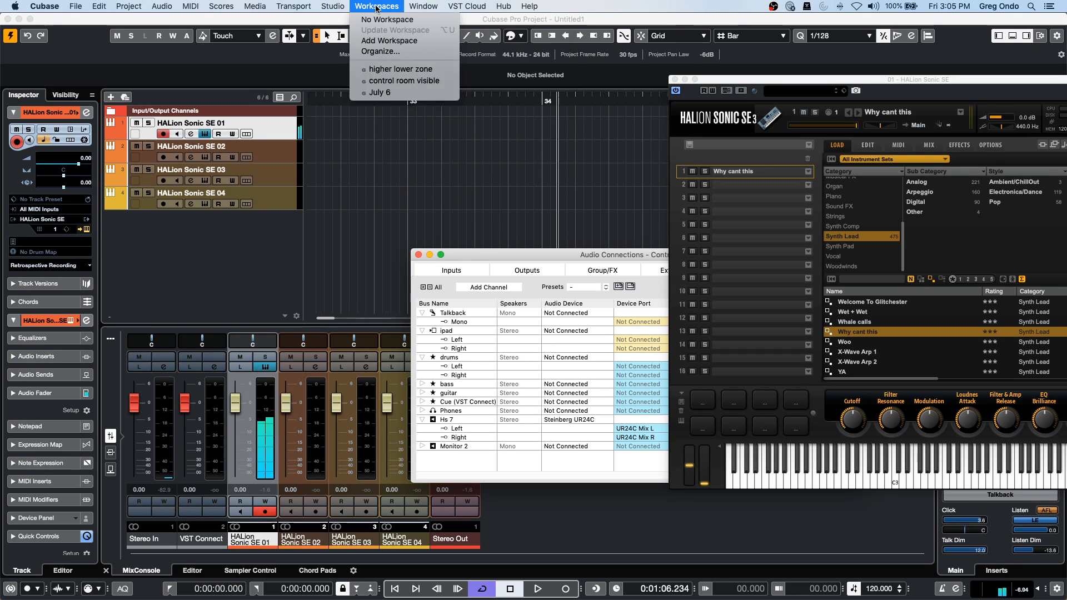
mouse_move(431, 5)
mouse_move(467, 6)
mouse_move(457, 23)
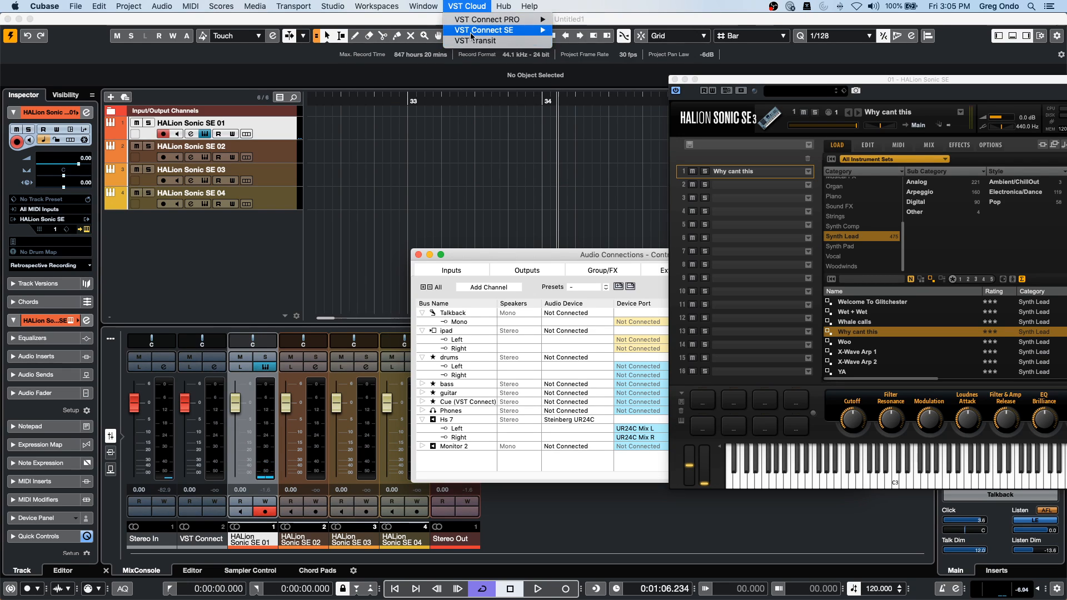
click(473, 146)
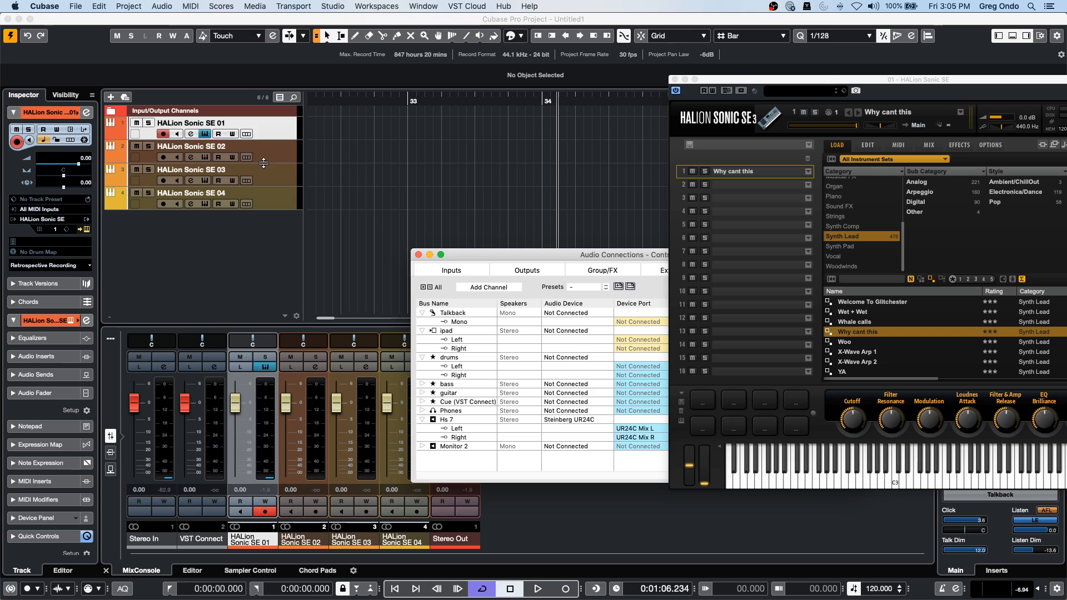
Record-enable the HALion Sonic SE 01 and HALion Sonic SE 03 tracks together and start recording.
click(271, 132)
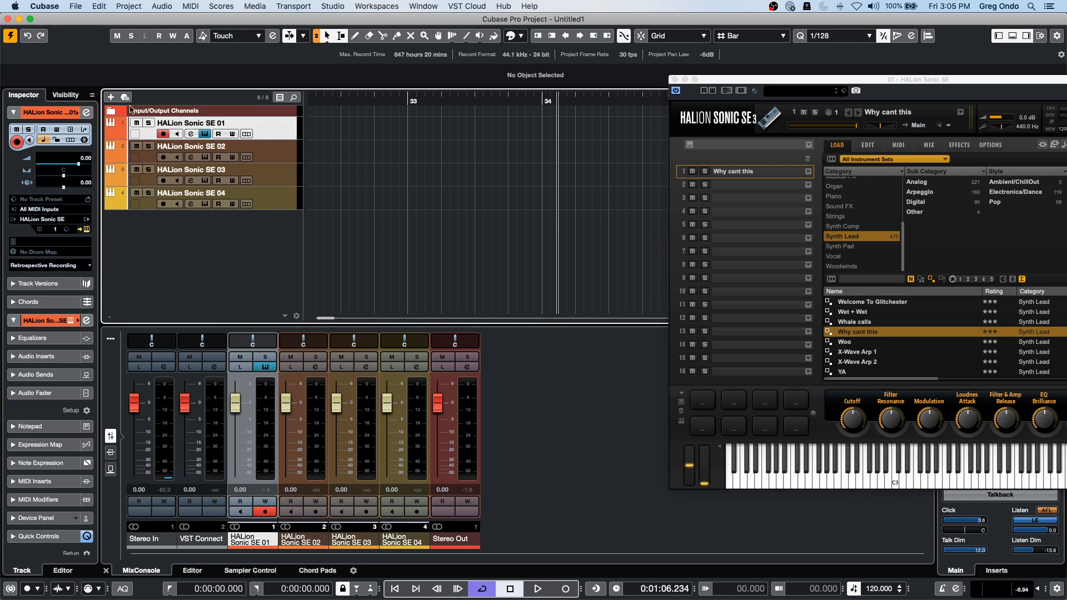
click(274, 179)
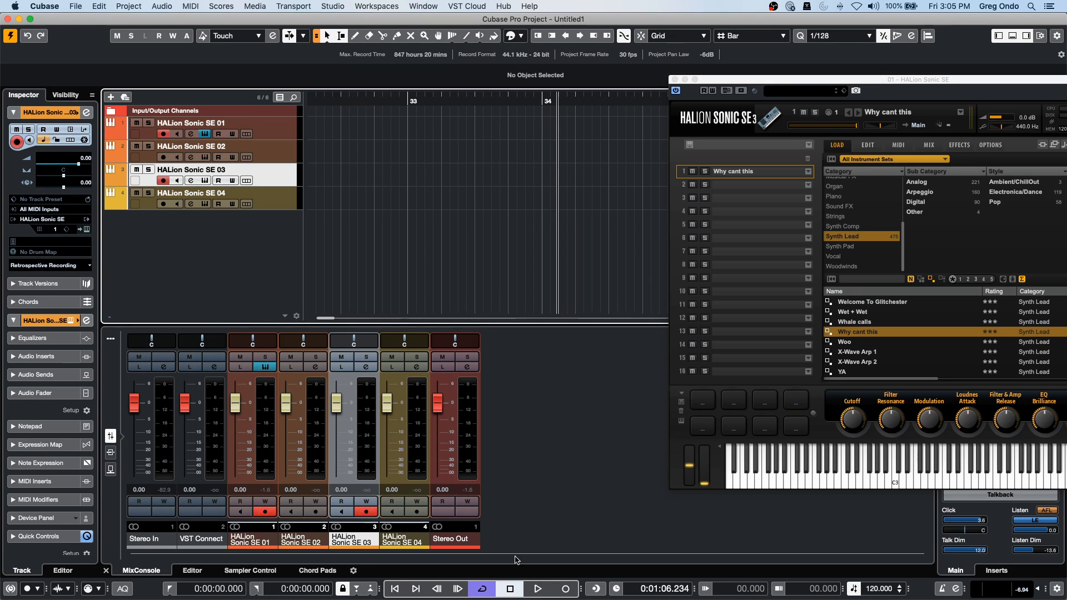
click(567, 592)
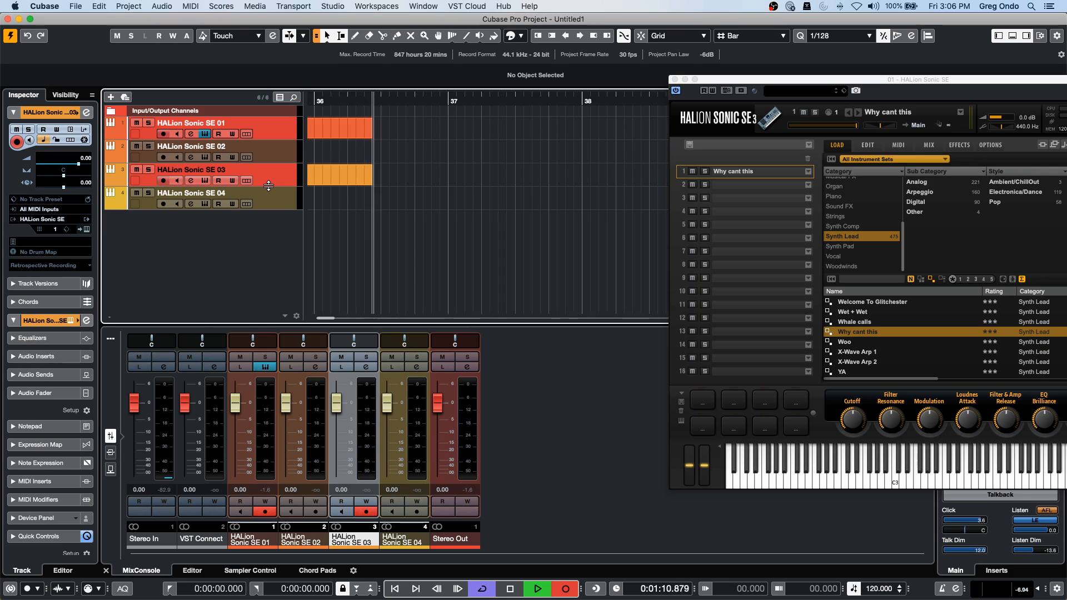
Reduce the HALion Sonic SE 03 track's height and bring HALion Sonic SE 04 into the running recording before stopping it.
drag(270, 187, 273, 168)
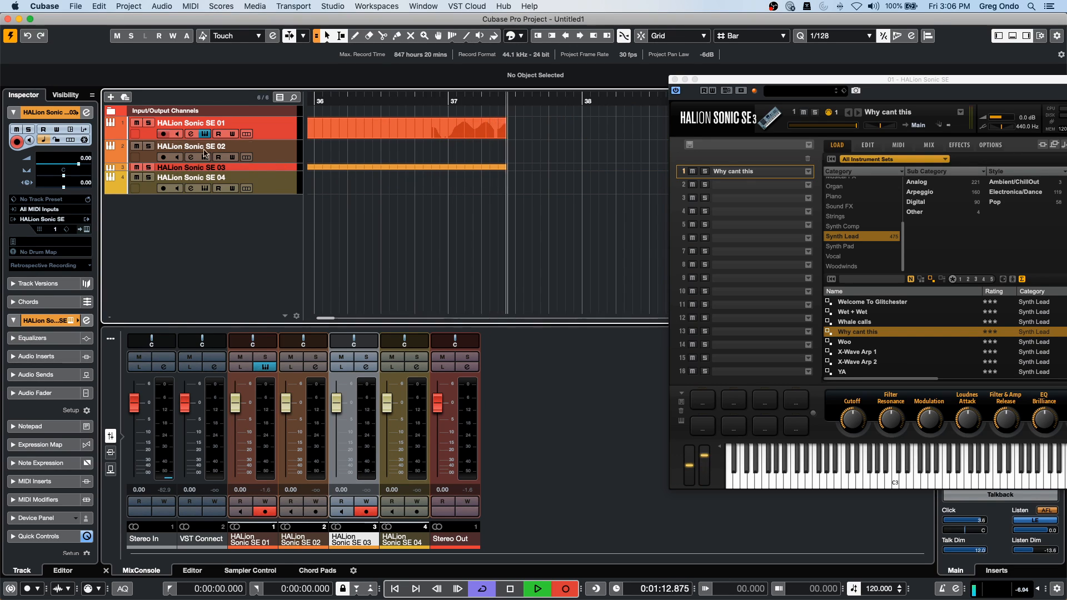
click(165, 187)
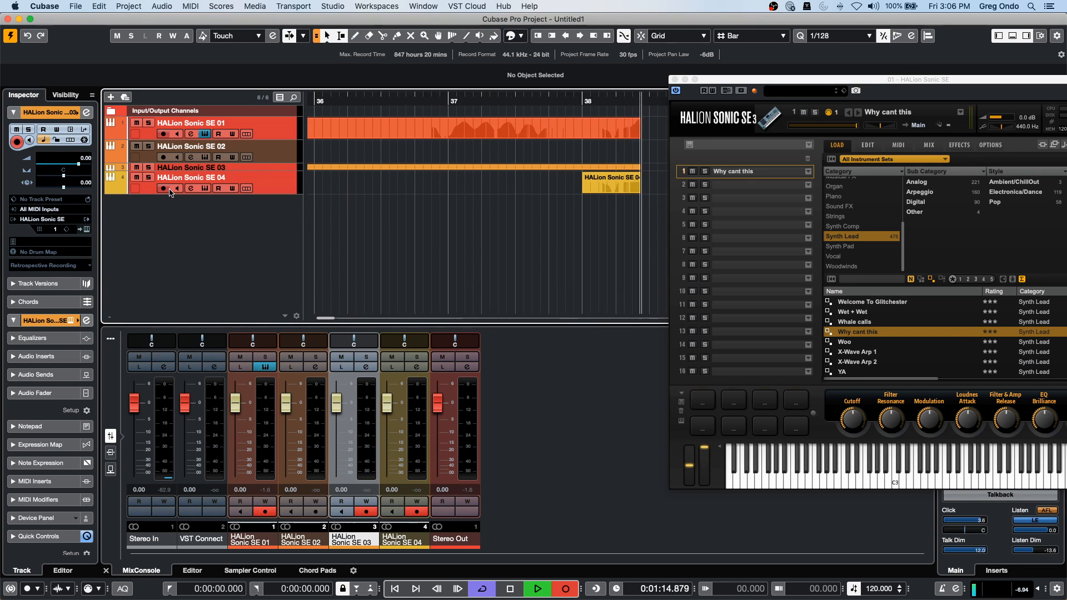
key(space)
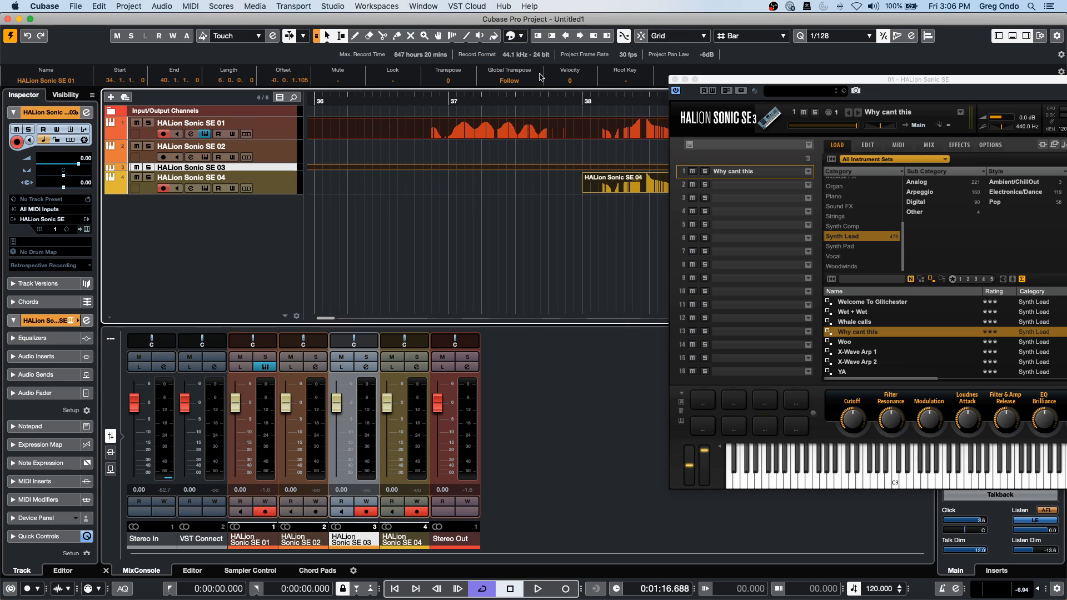
click(333, 6)
click(345, 269)
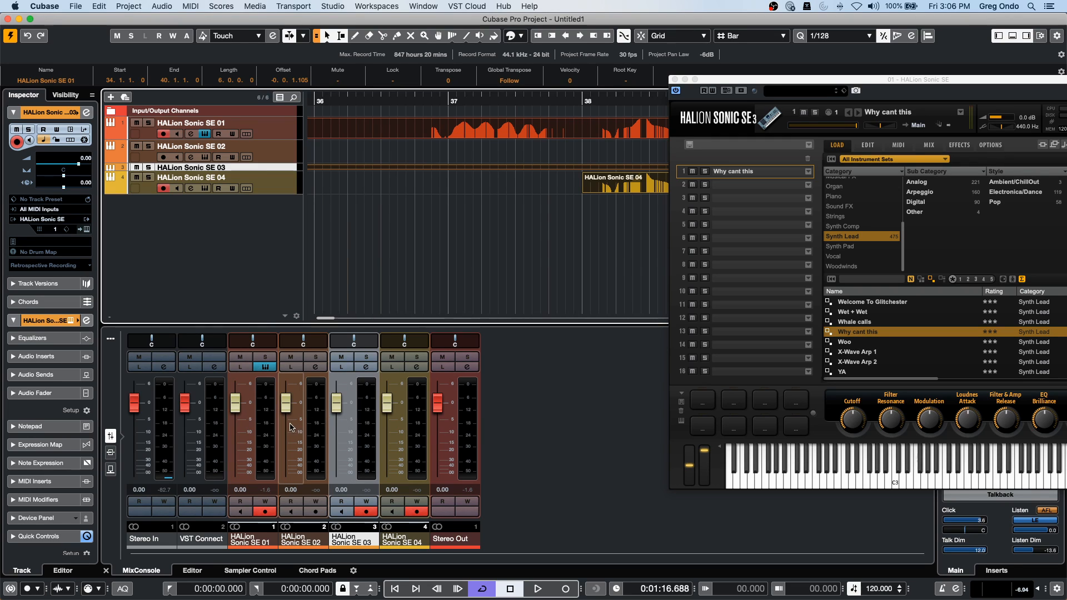
Link mixer channels HALion Sonic SE 01, 02 and 03 as Link 1 for Volume, Sends, Routing and Record Enable/Monitor.
click(268, 427)
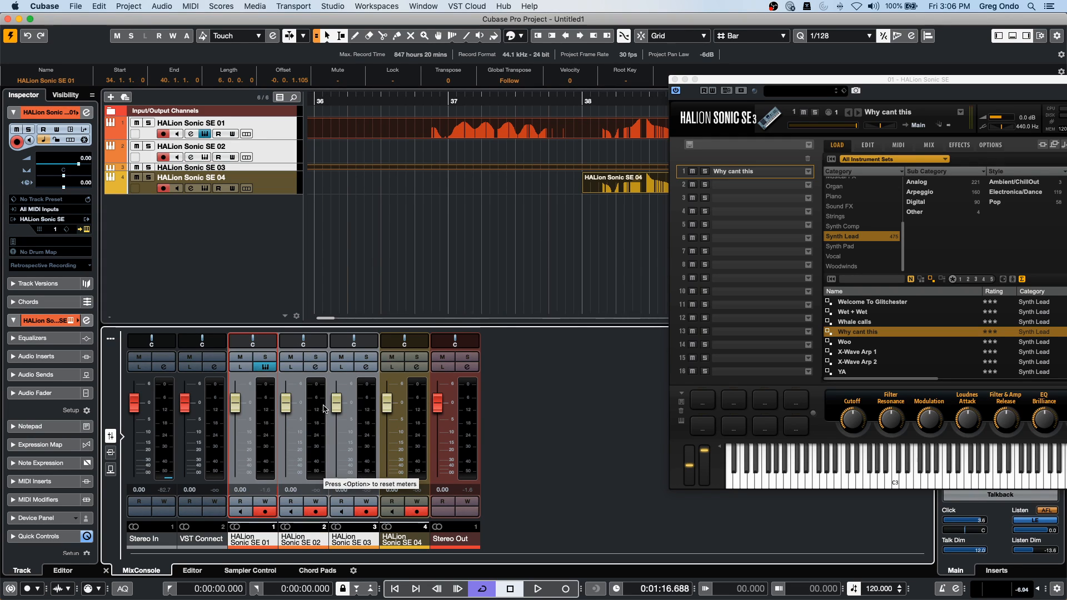
click(110, 339)
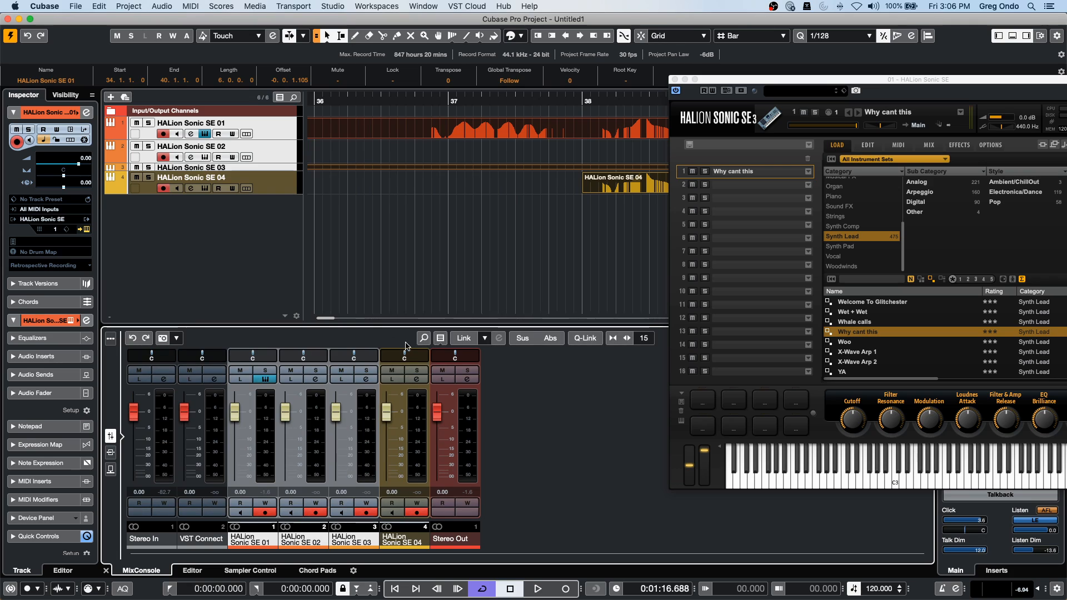
click(465, 340)
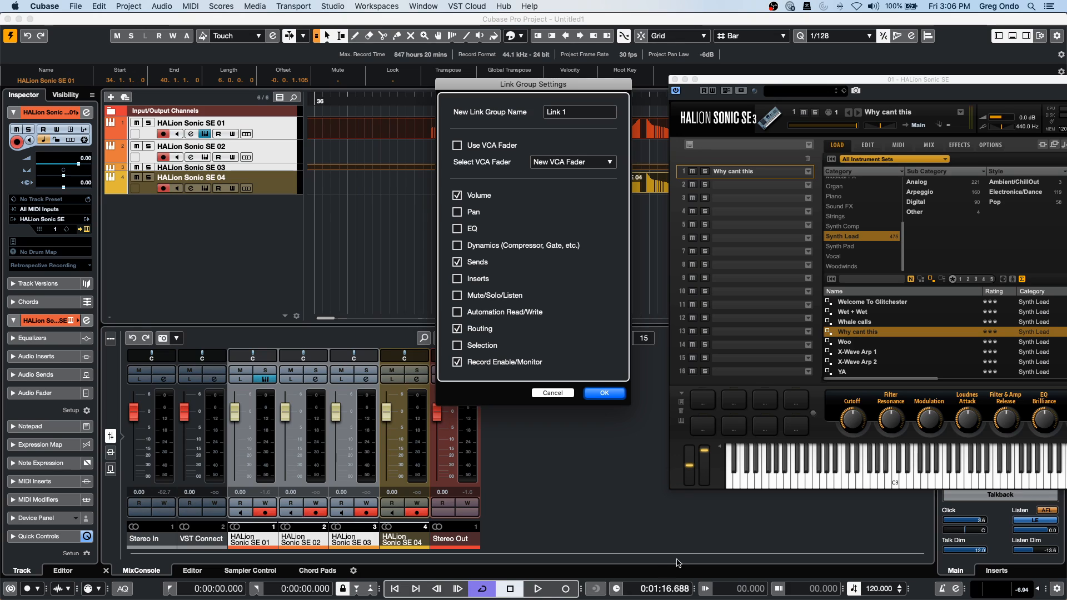
click(606, 394)
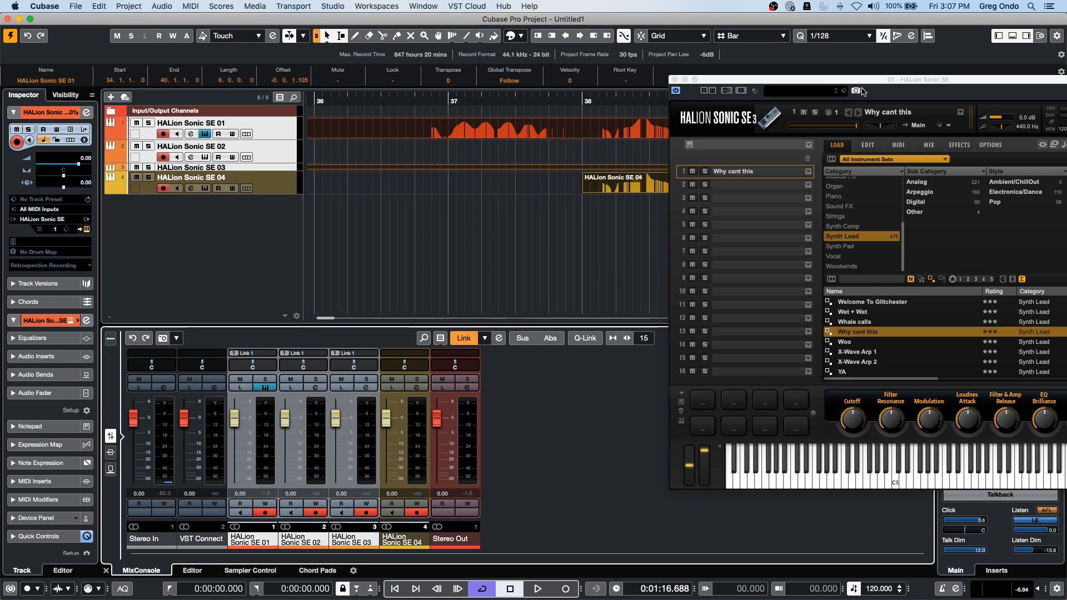
Load the Violins I A Combi program from HALion Symphonic Orchestra, filtered by Strings and Violin, into slot 1 of HALion Sonic SE 01.
drag(864, 80, 648, 66)
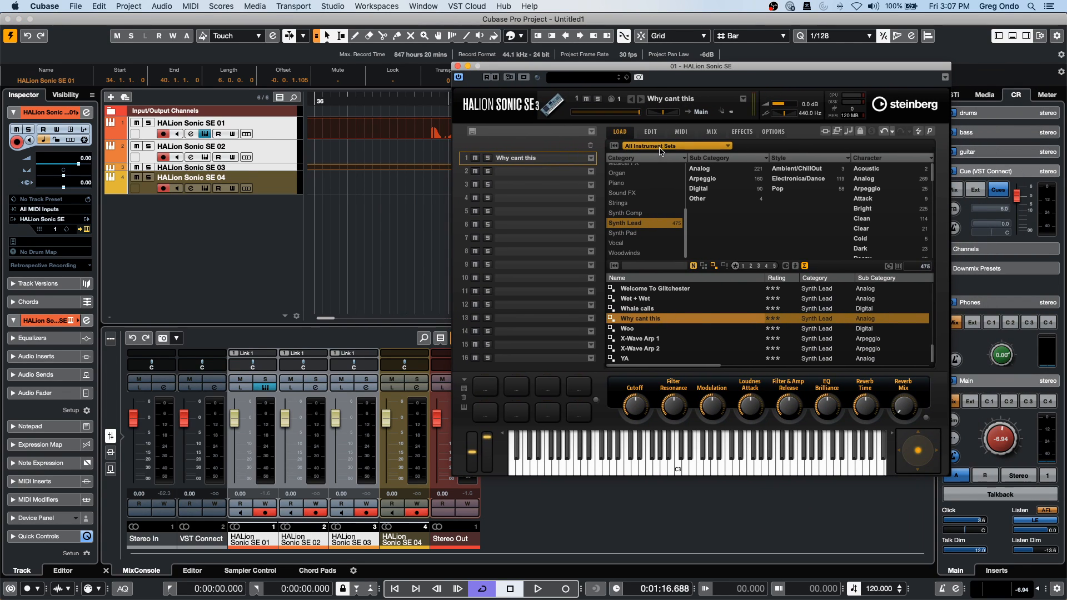
click(660, 147)
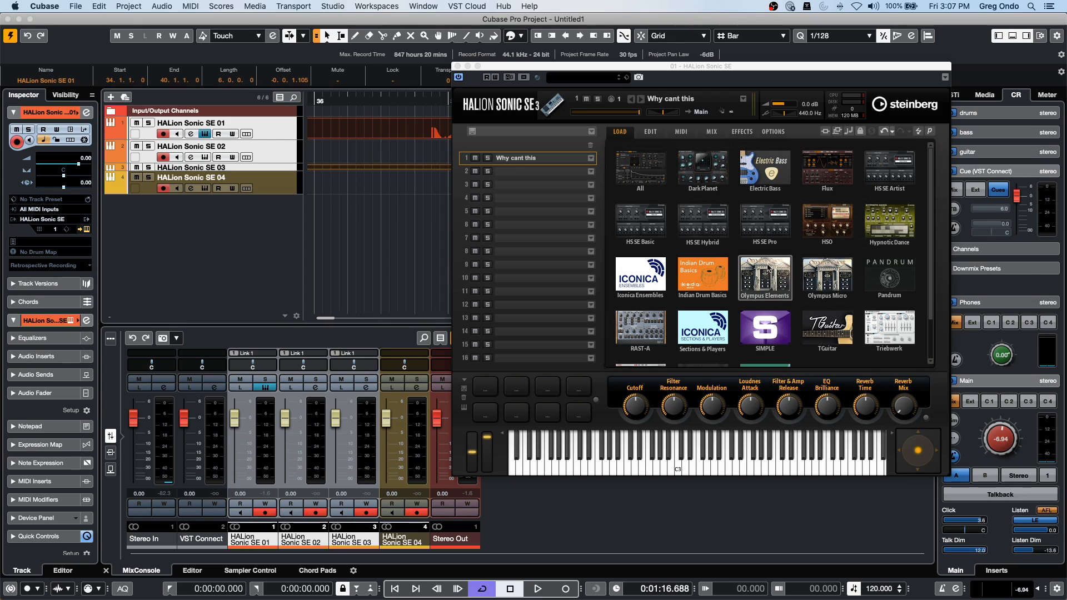
click(827, 223)
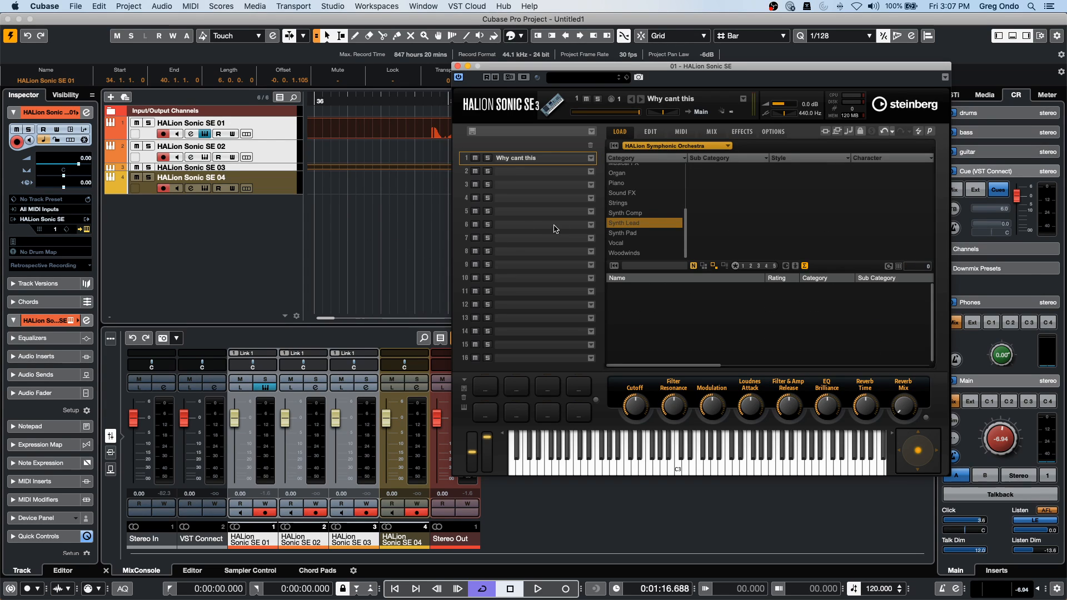
click(637, 225)
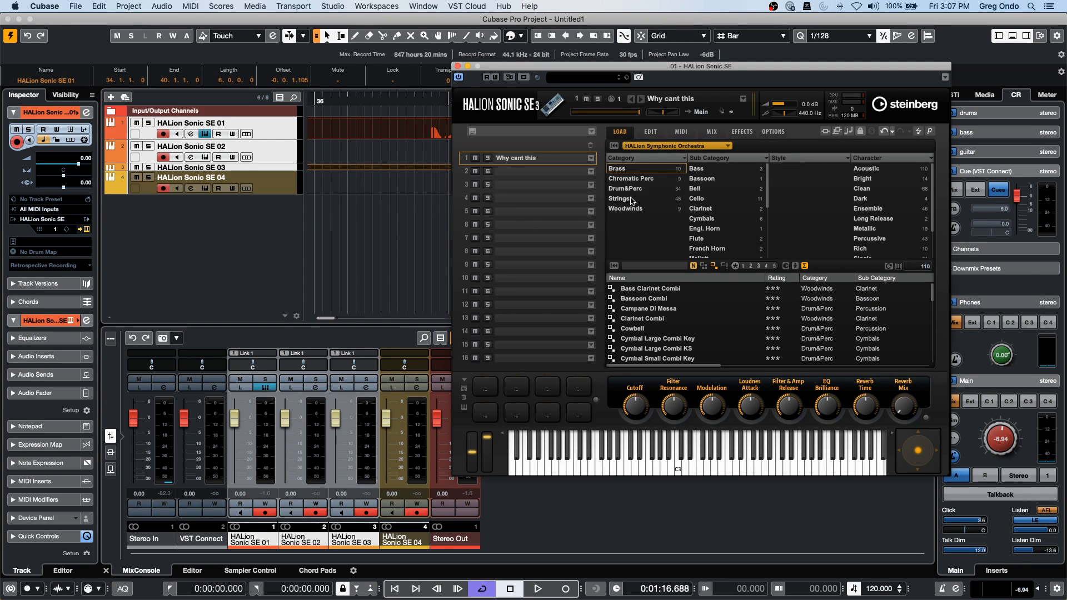
click(634, 199)
click(722, 209)
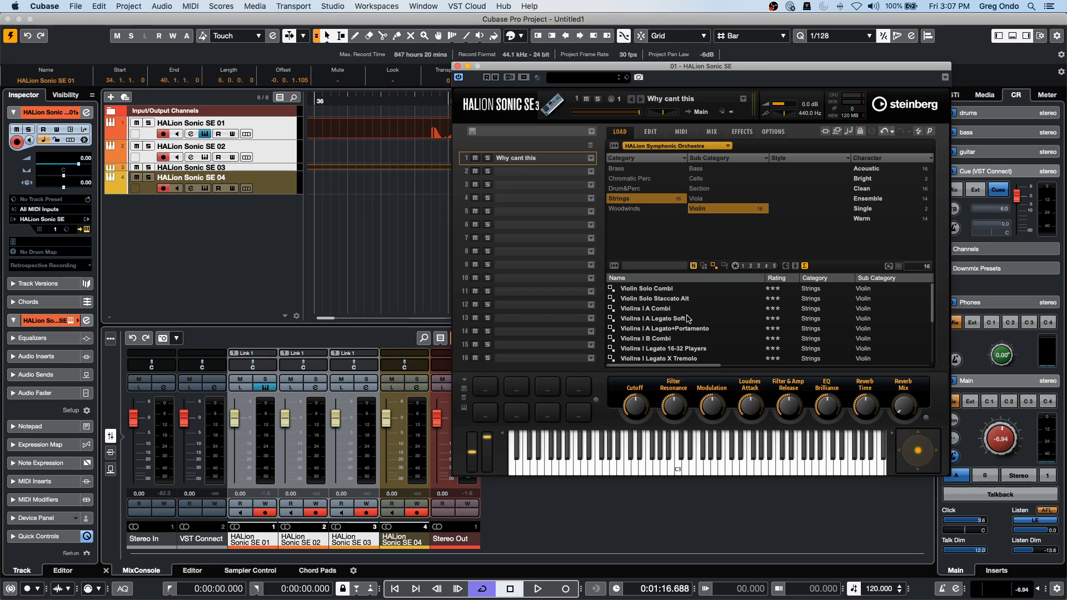
double_click(654, 309)
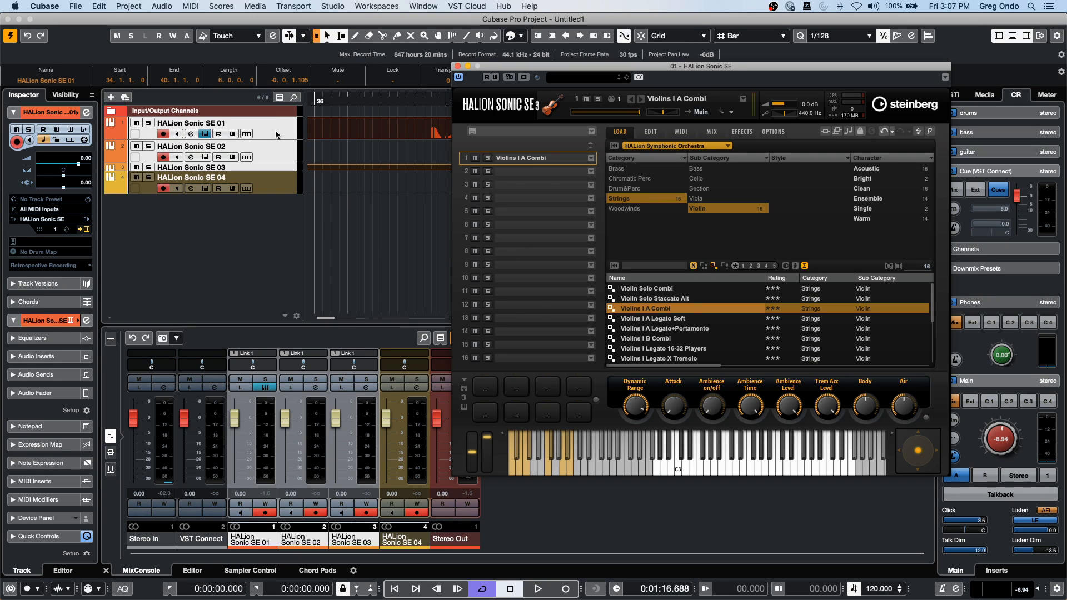
Disable recording on the other HALion Sonic SE tracks and leave only HALion Sonic SE 01 selected and record-enabled.
click(163, 188)
click(165, 134)
click(279, 128)
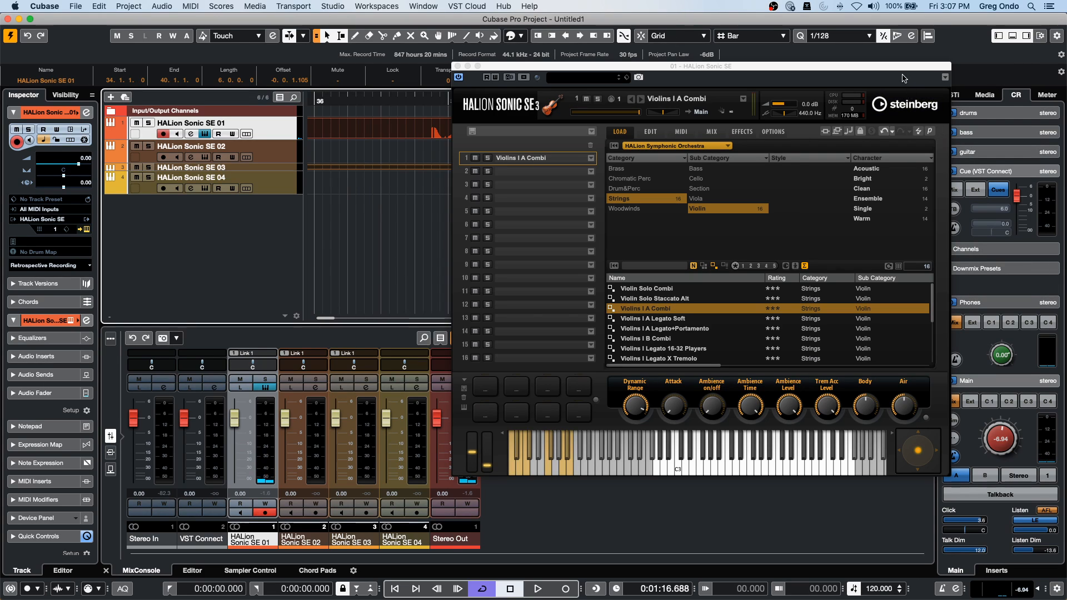
Record a violin phrase on the HALion Sonic SE 01 track, stop the transport and close the instrument window.
drag(902, 72, 778, 53)
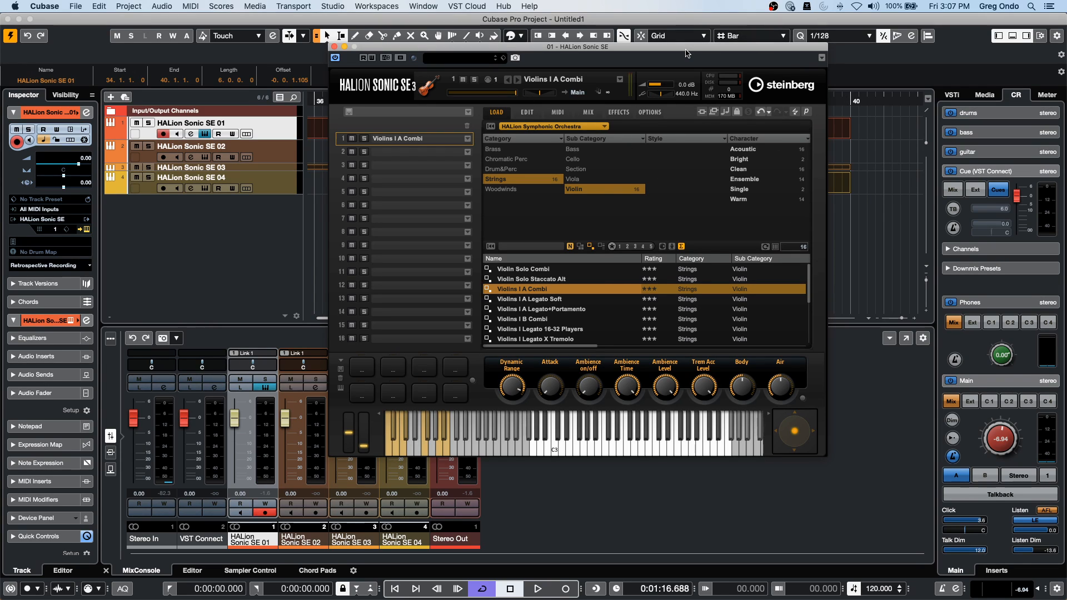
click(538, 590)
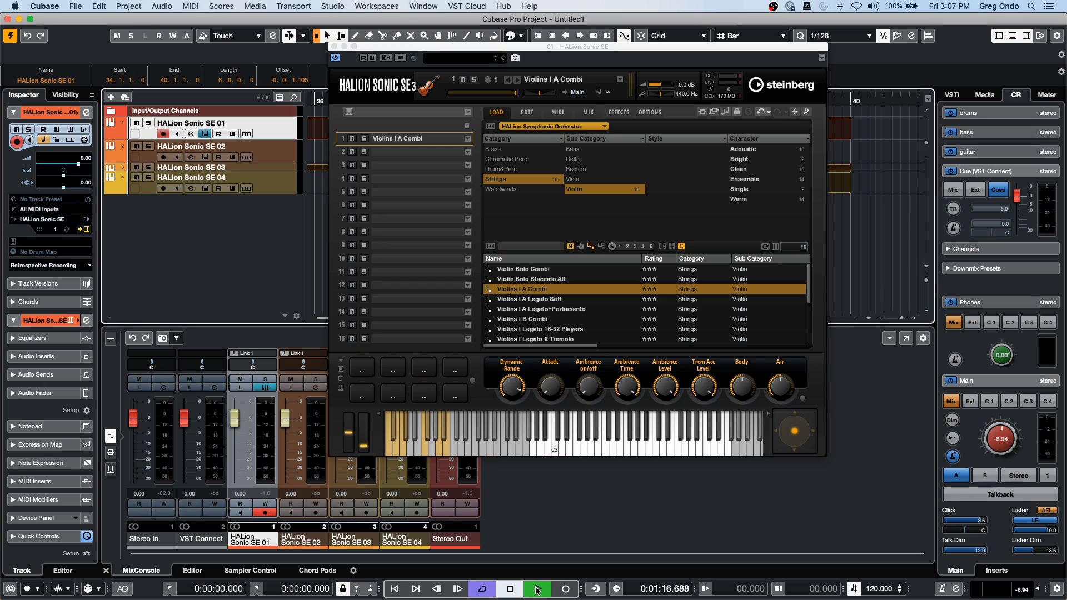
click(563, 589)
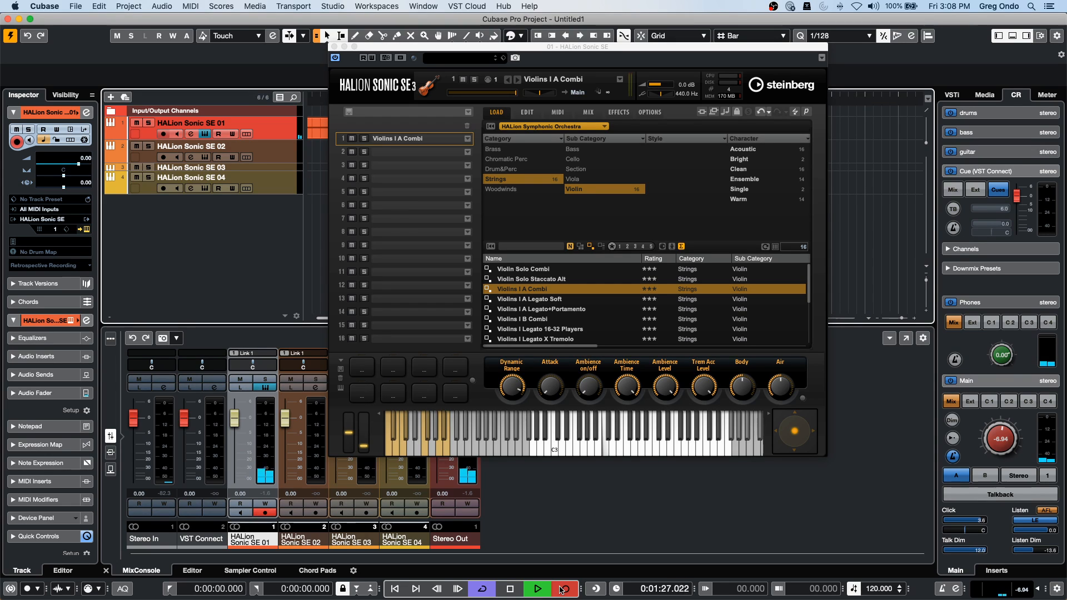
key(space)
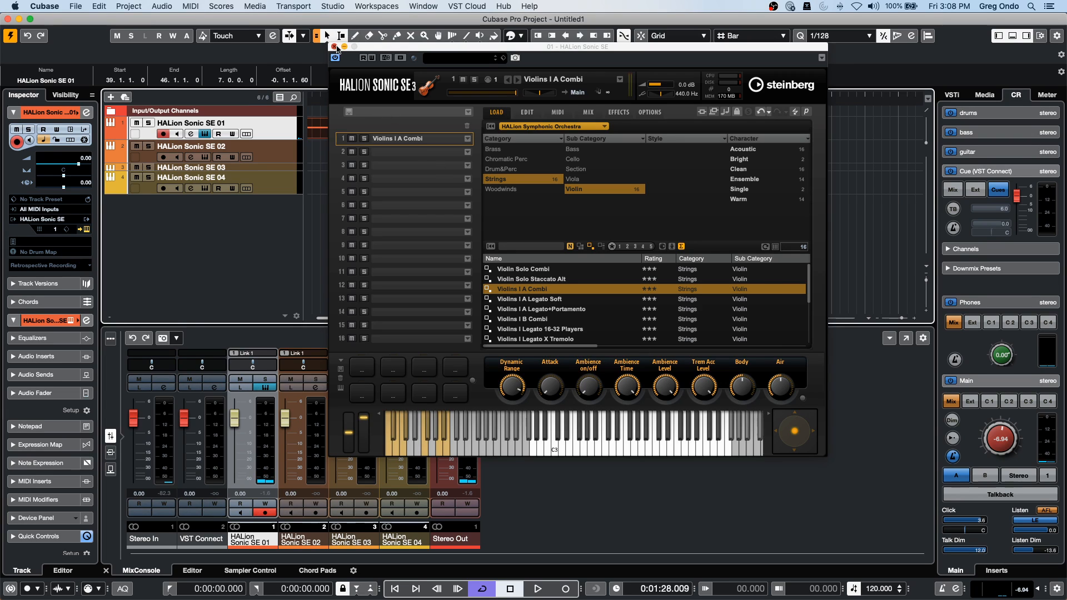
click(335, 47)
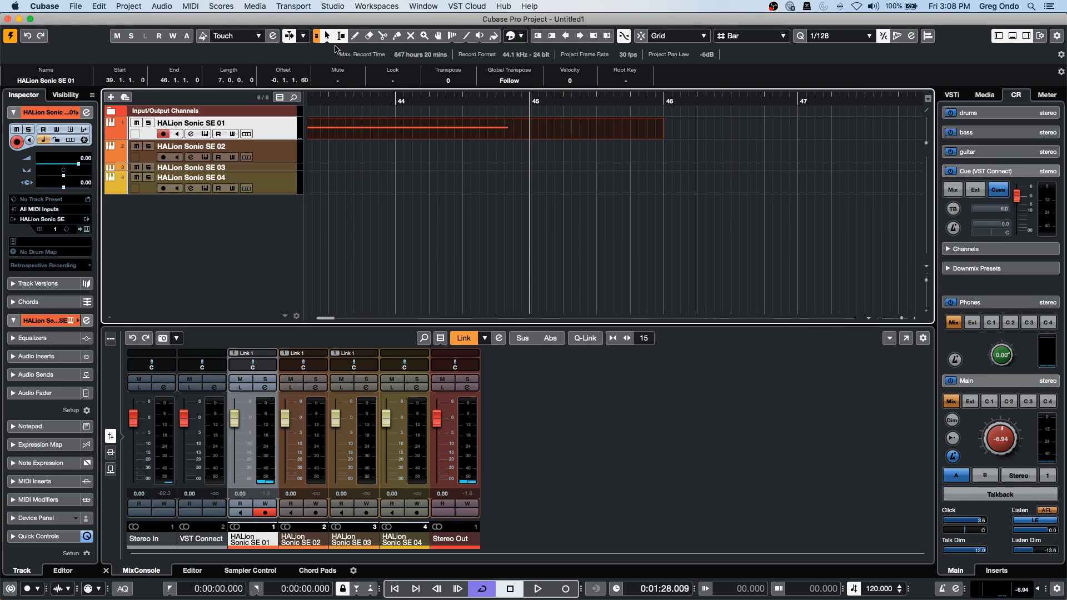
Open the recorded violin part for note editing and draw a freehand CC 1 (Modulation) curve beneath its last long note.
double_click(404, 136)
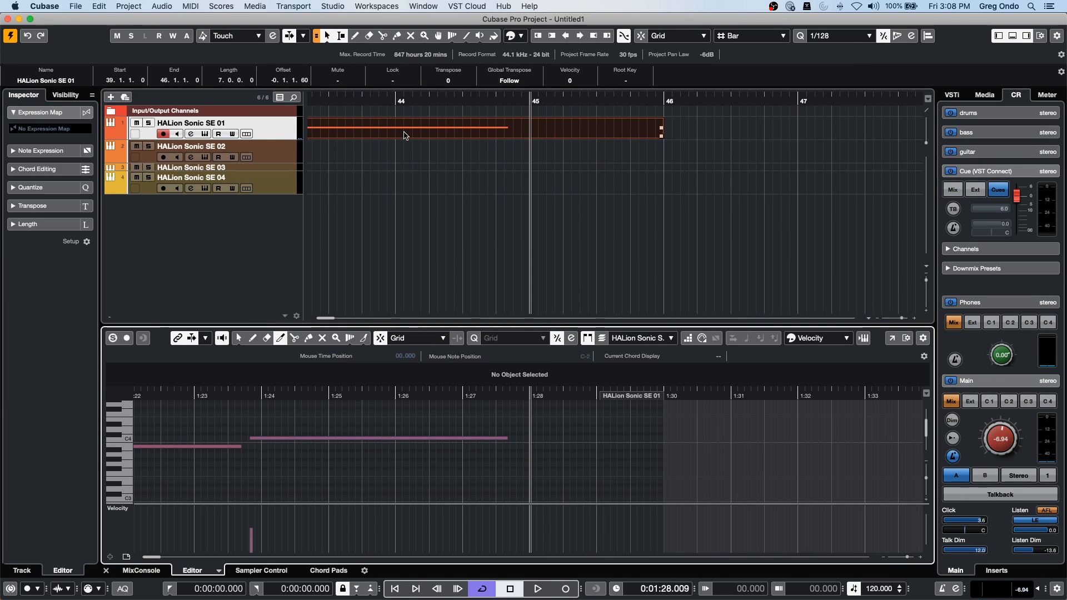
click(112, 518)
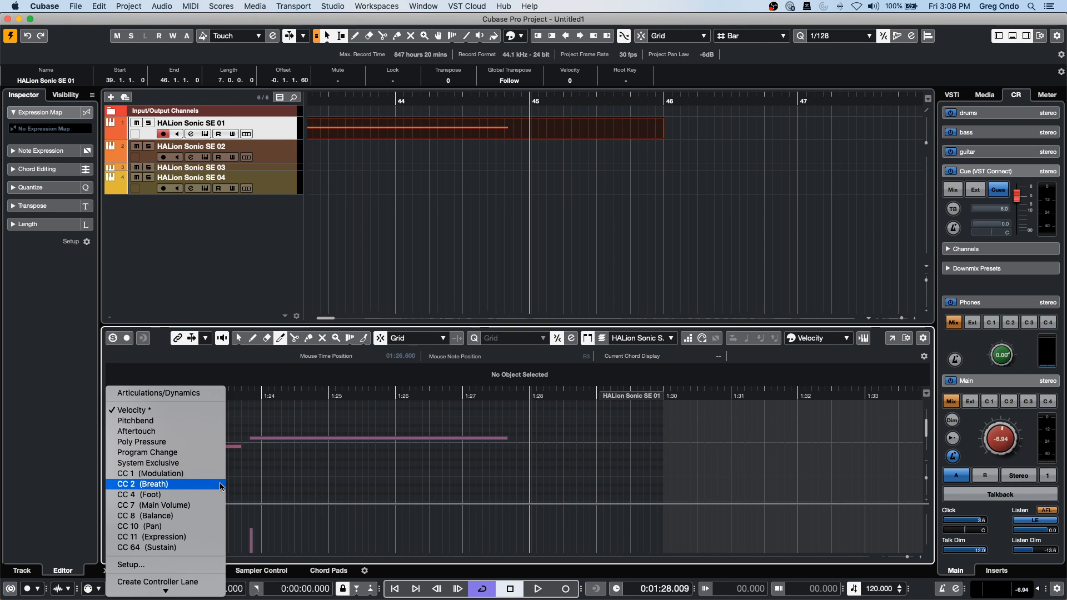
click(218, 474)
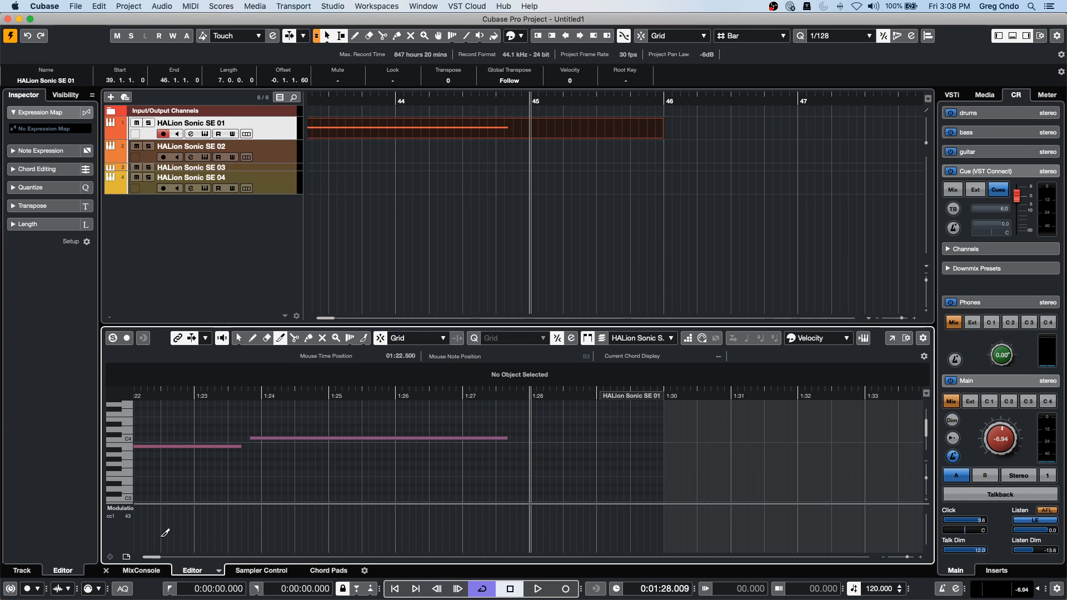
right_click(259, 530)
click(275, 536)
mouse_move(254, 538)
mouse_down()
mouse_move(326, 524)
mouse_move(503, 518)
mouse_up()
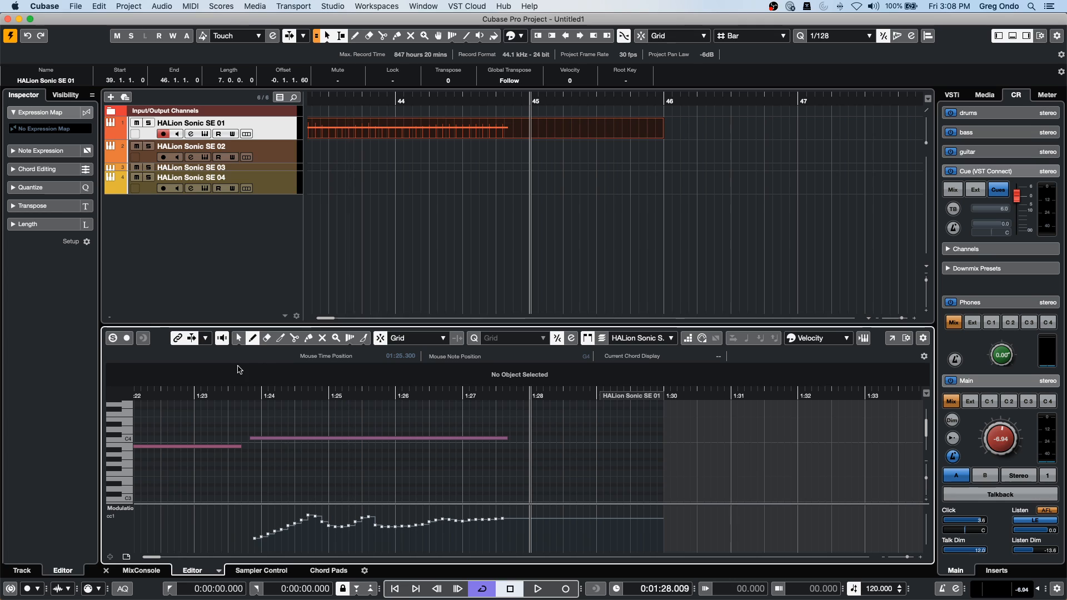
Play back the violin passage with the modulation curve, and switch the Cue (VST Connect) source to Mix.
click(212, 395)
key(space)
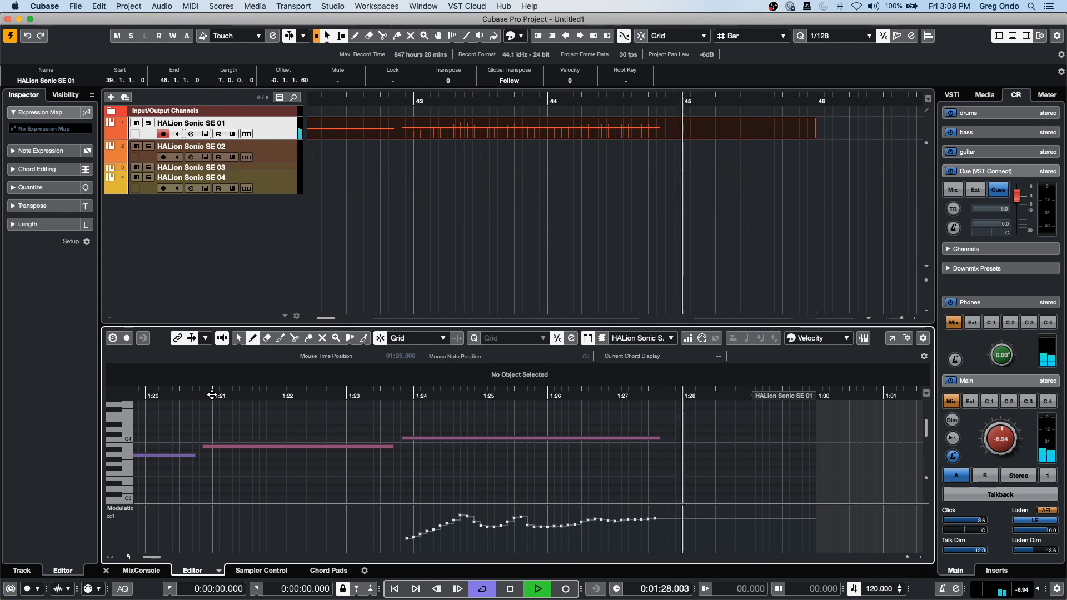
key(space)
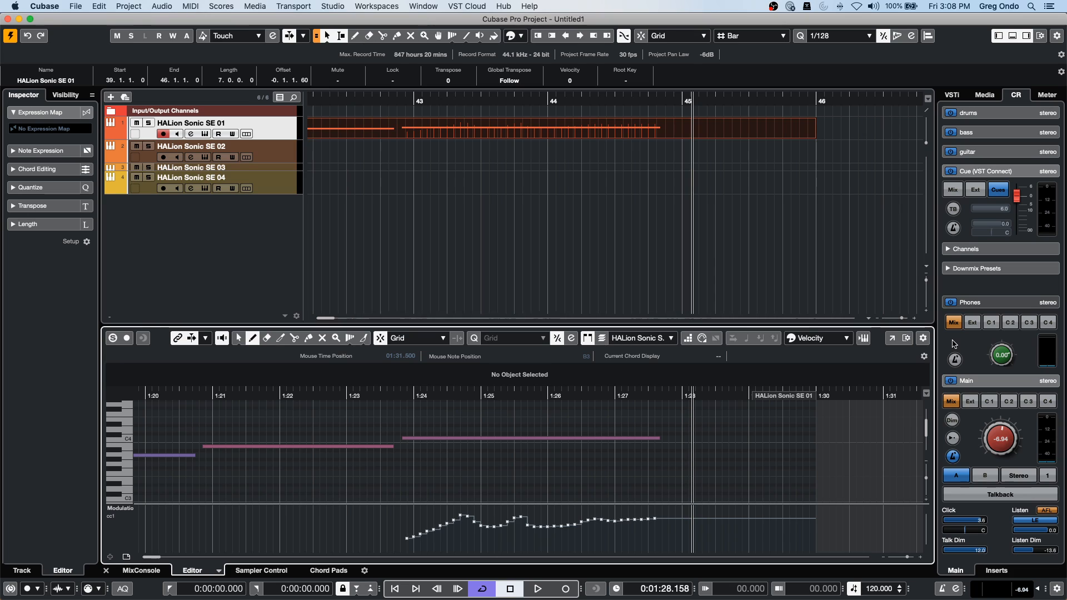
click(952, 189)
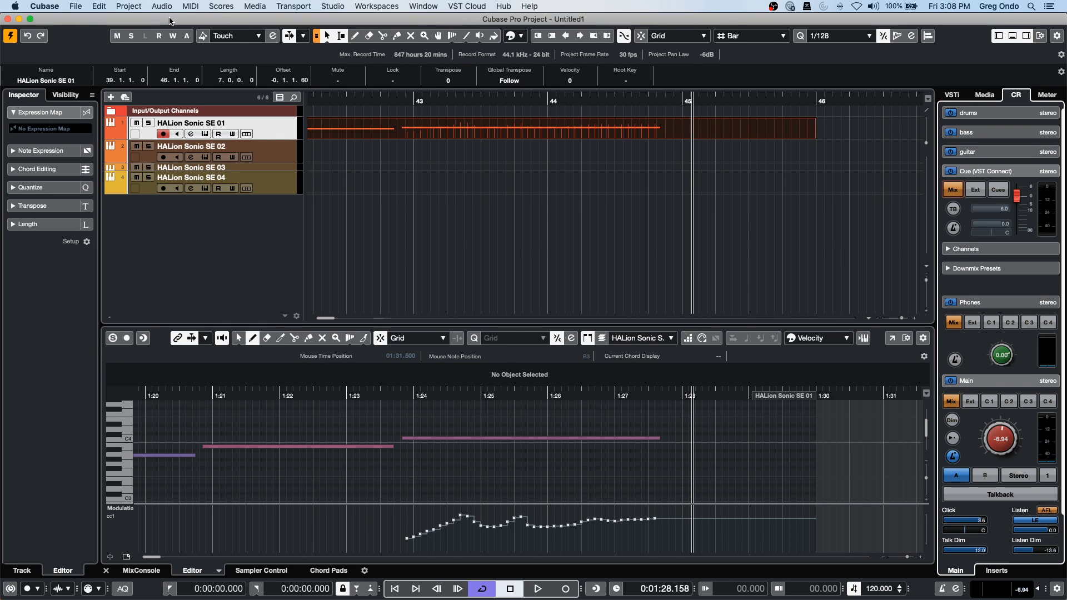
View the Save As dialog with the July 31 2020 project folder and cancel it without saving.
click(76, 6)
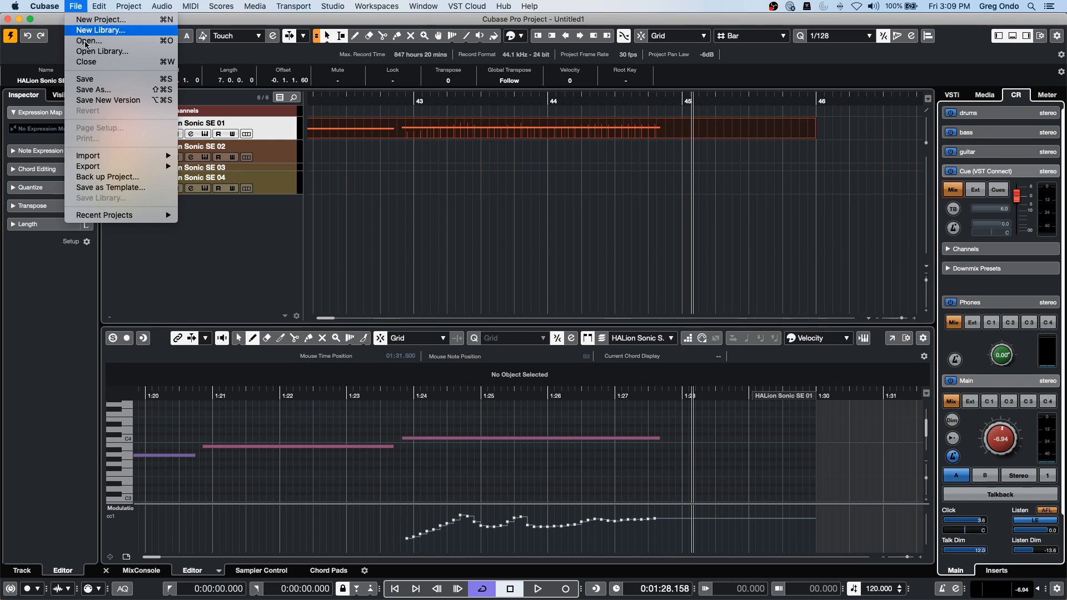
click(93, 89)
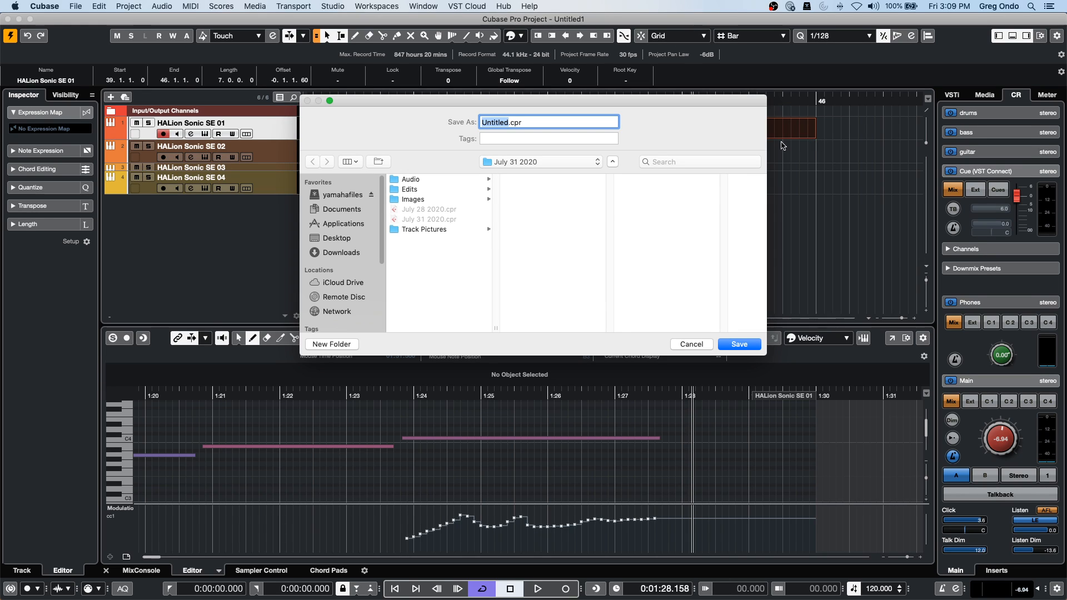
click(690, 345)
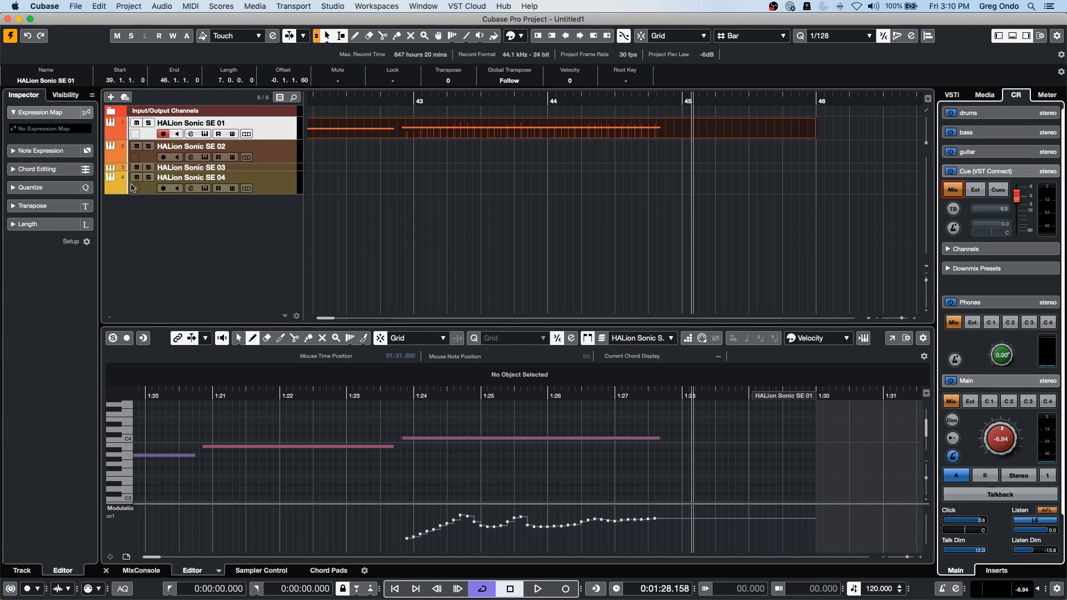
Examine the Recording, Scoring and Production templates for a new project, and dismiss the Steinberg Hub.
click(76, 6)
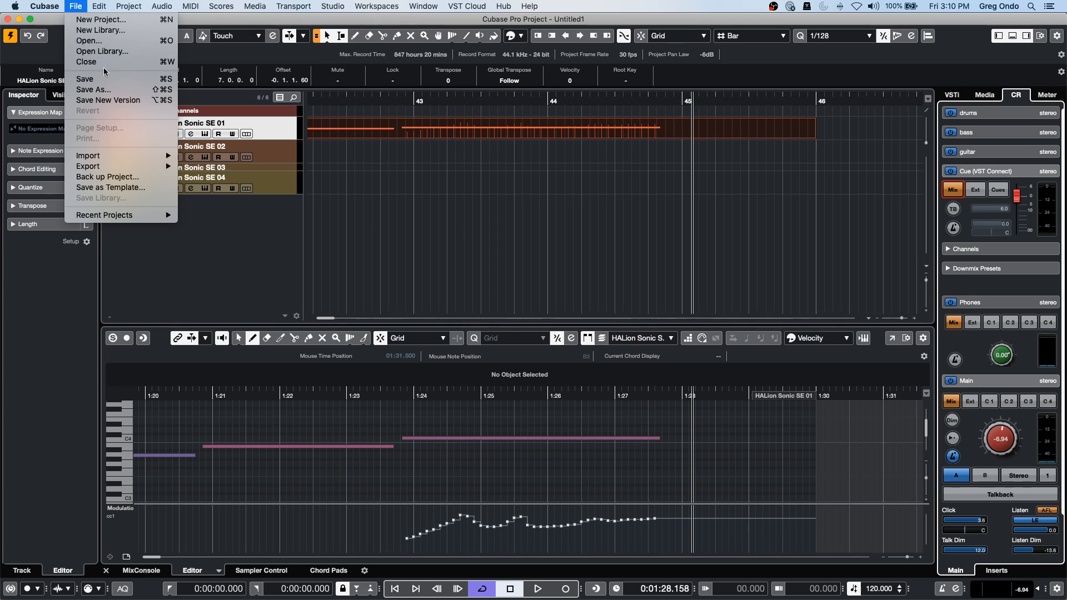
mouse_move(122, 170)
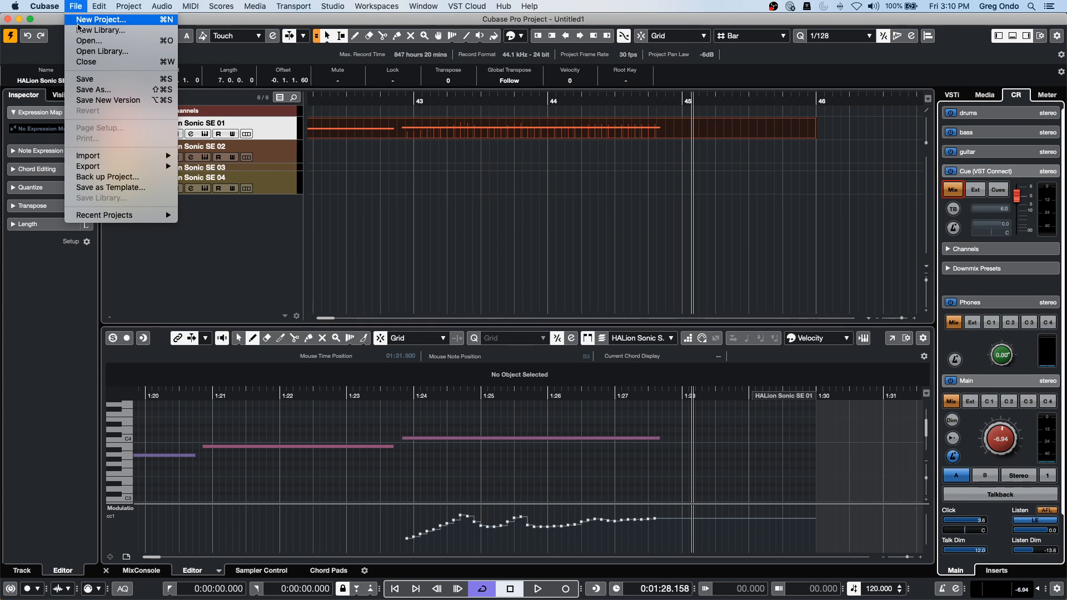
click(100, 20)
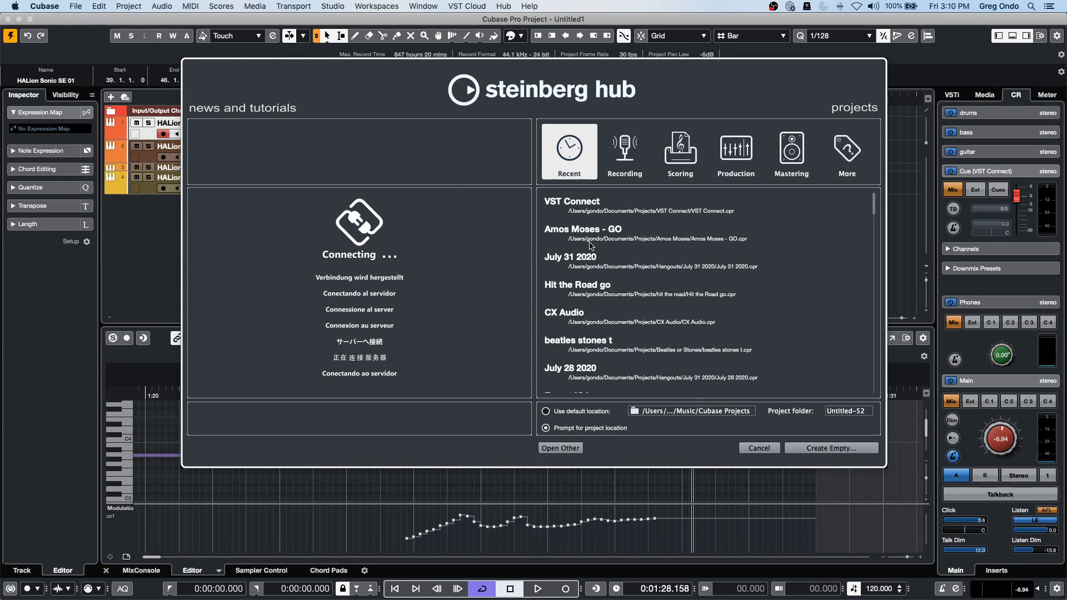
click(630, 152)
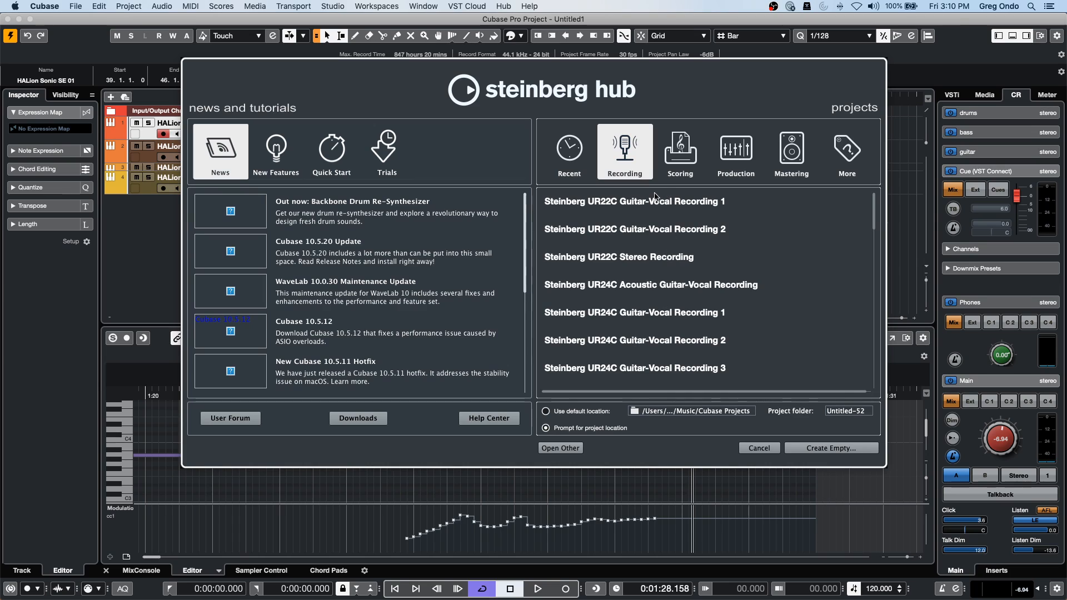
click(685, 160)
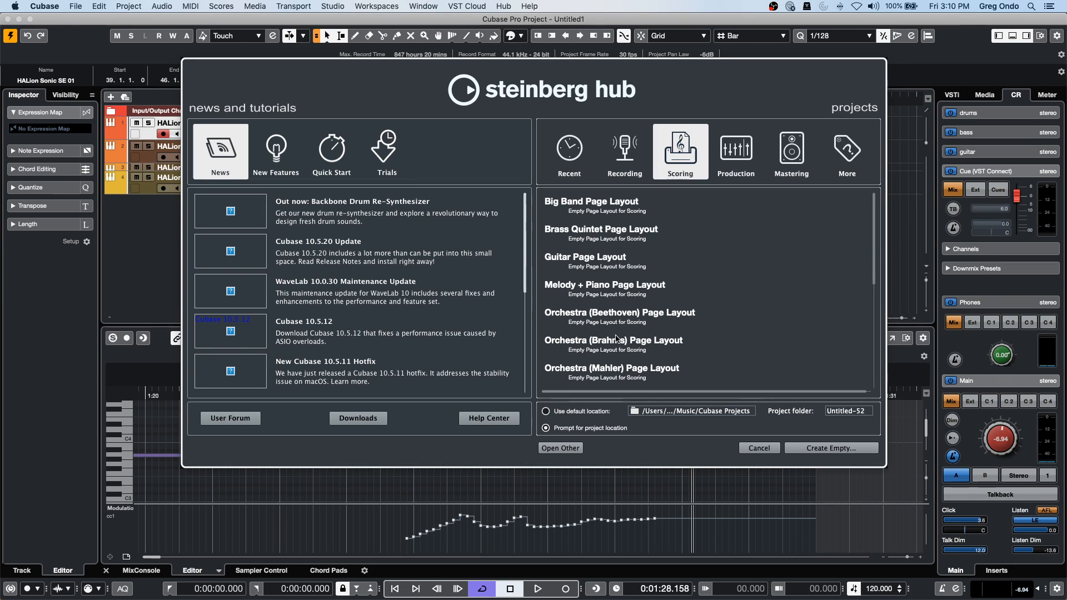
scroll(623, 328, down, 1)
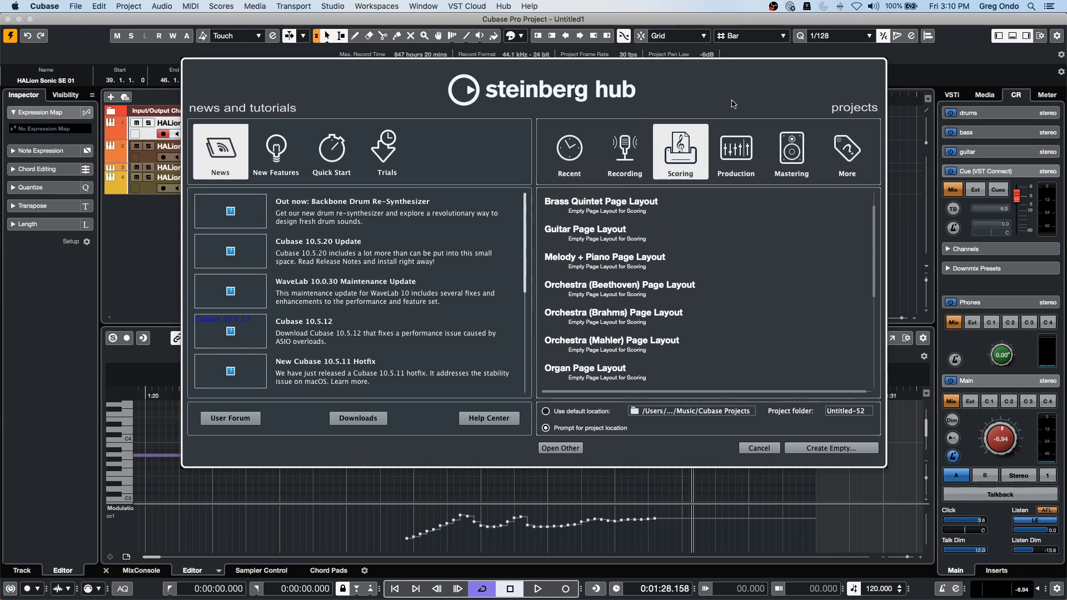
click(737, 153)
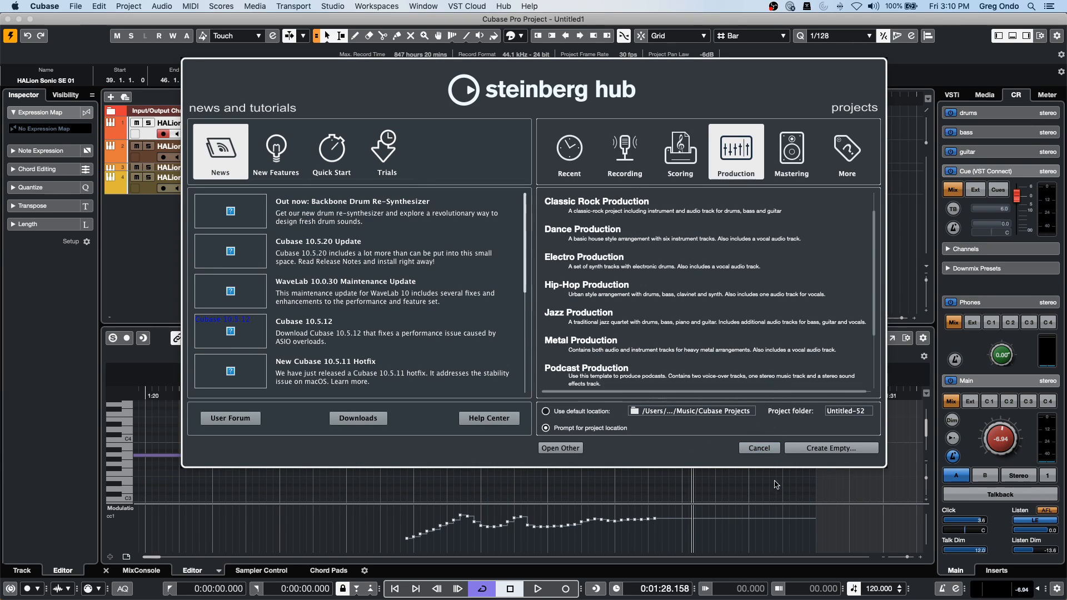
click(759, 450)
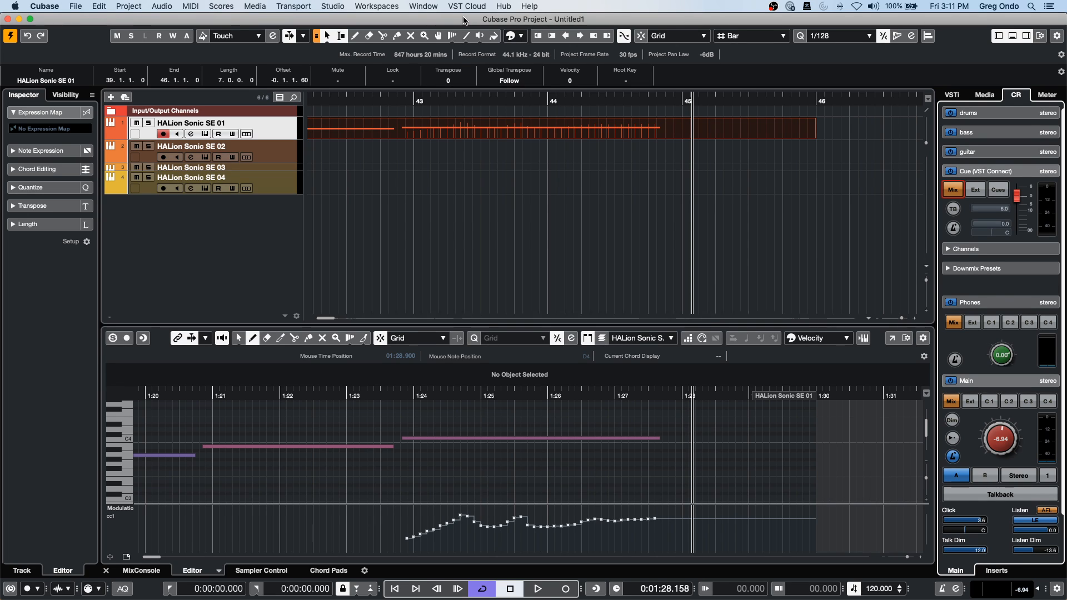
Close the untitled project without saving it, and close the Audio Connections window of the Amos Moses - GO project.
click(8, 19)
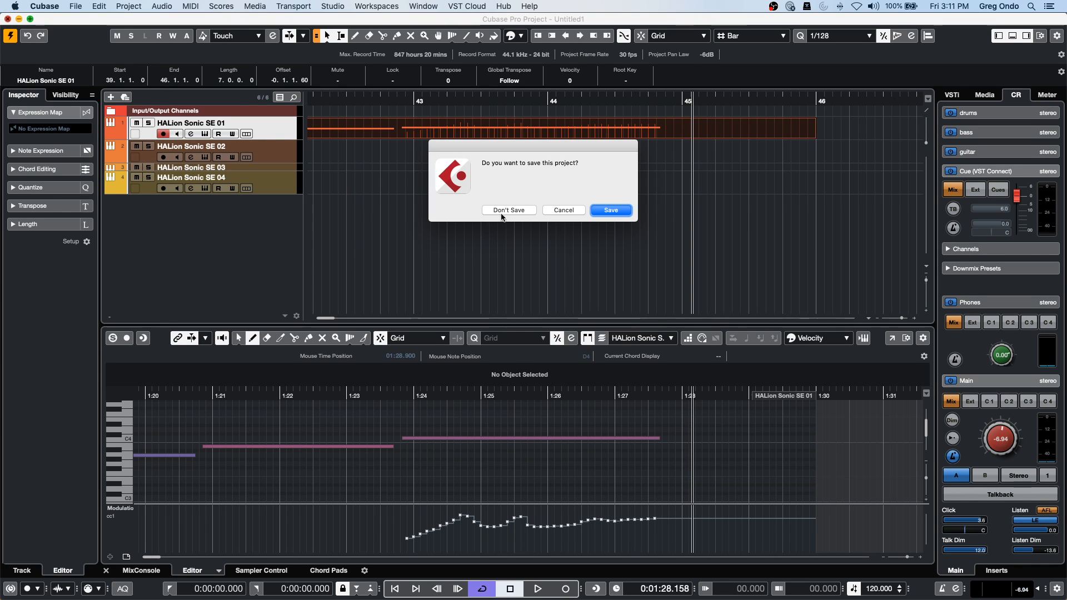
click(509, 209)
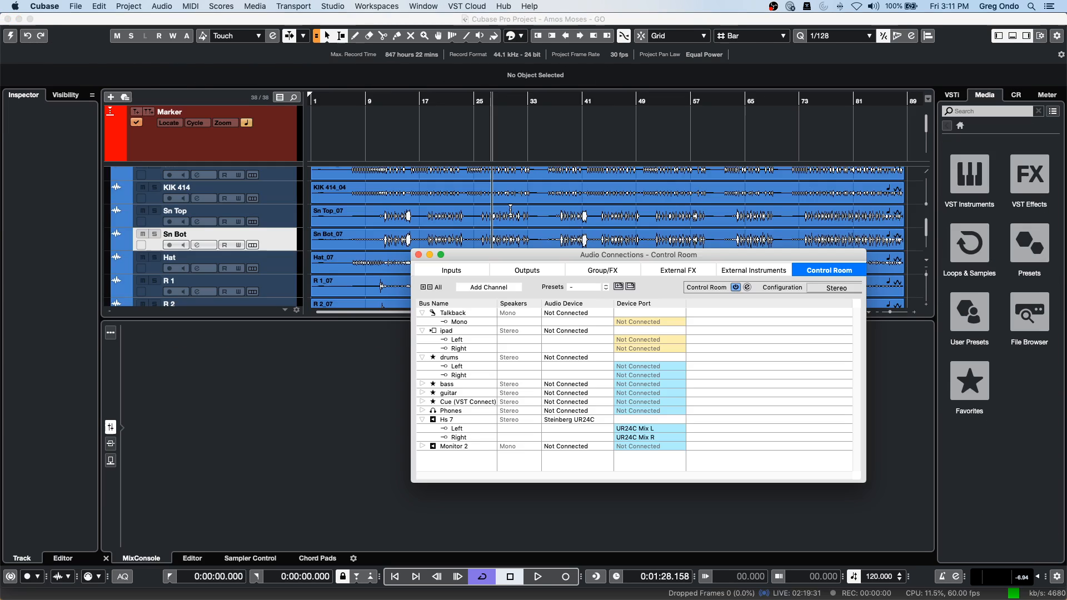
click(418, 255)
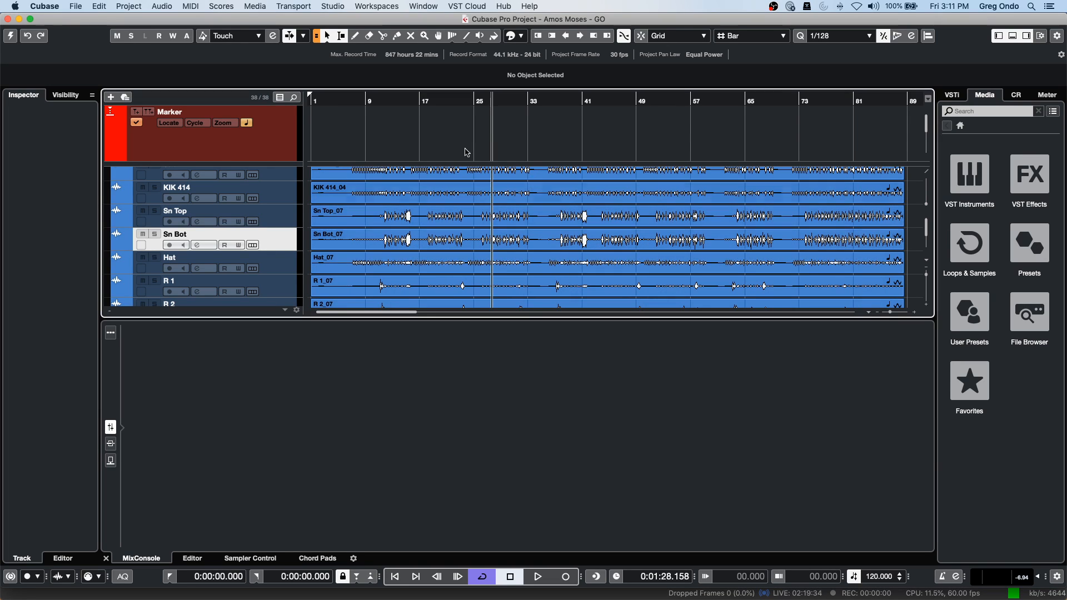
Create a new empty project in the July 31 2020 folder.
click(77, 7)
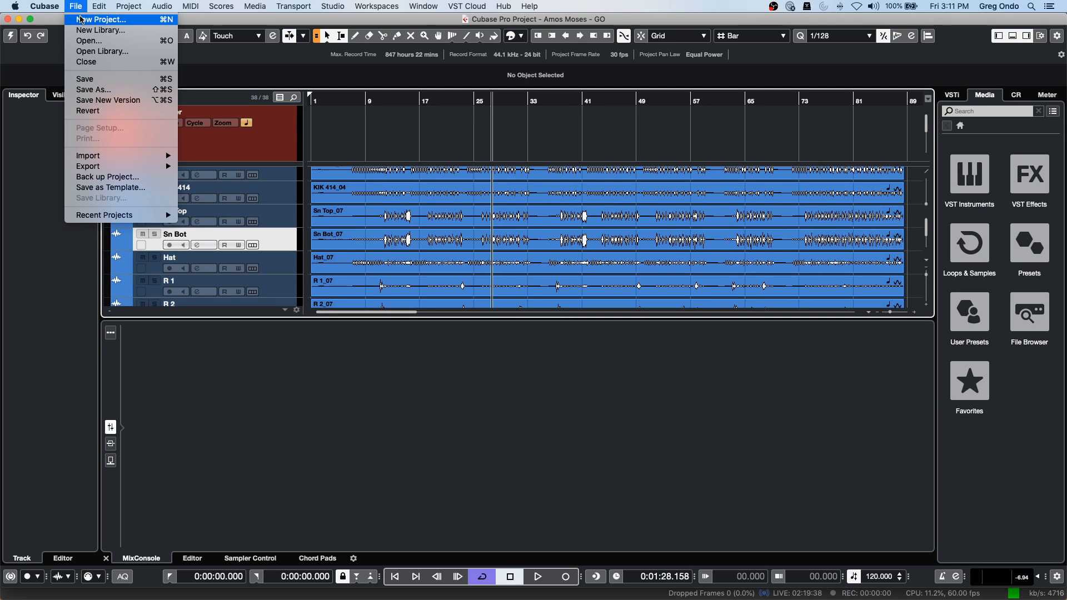
click(92, 22)
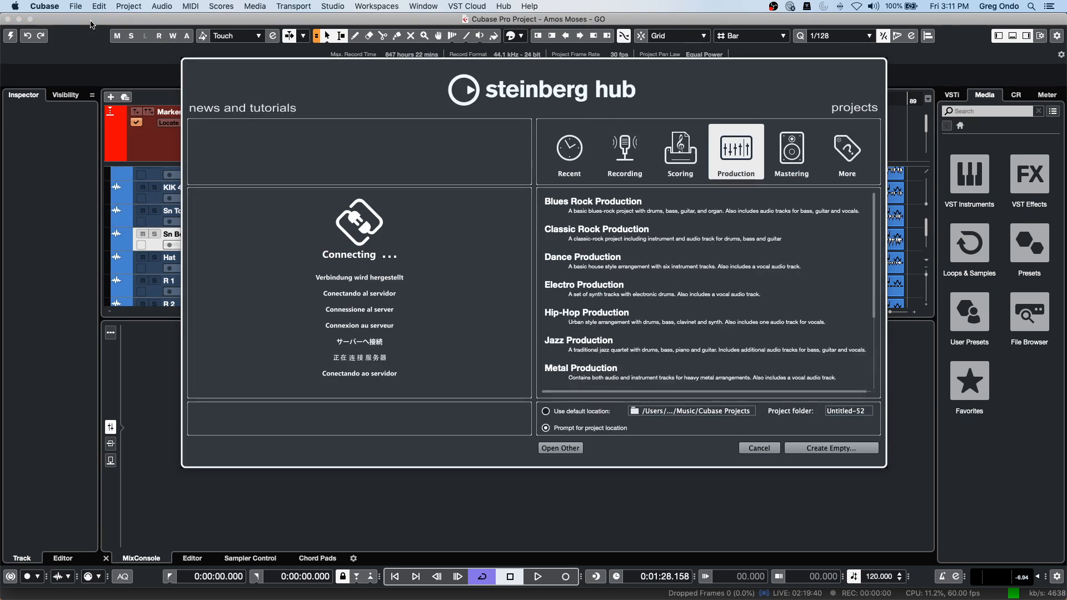
click(803, 450)
click(904, 479)
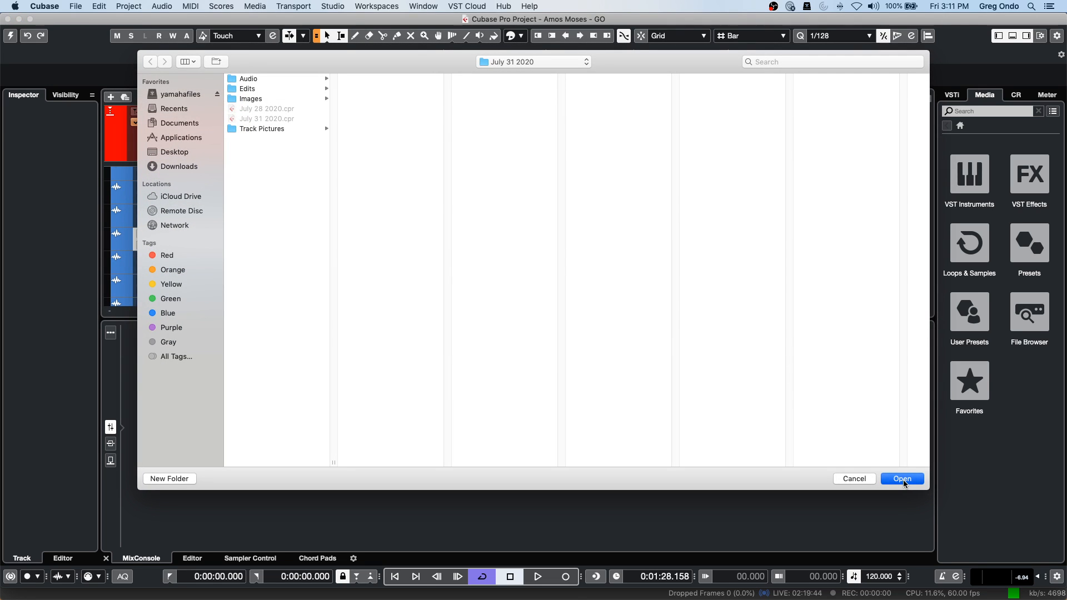
Add one instrument track with HALion Sonic SE routed to Stereo Out.
right_click(264, 166)
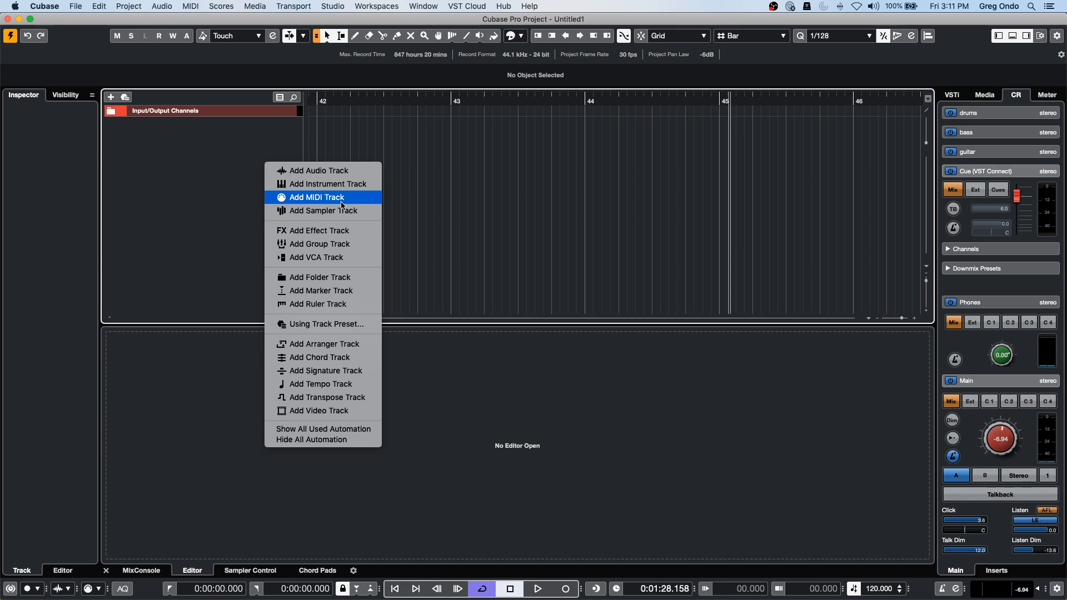
click(349, 185)
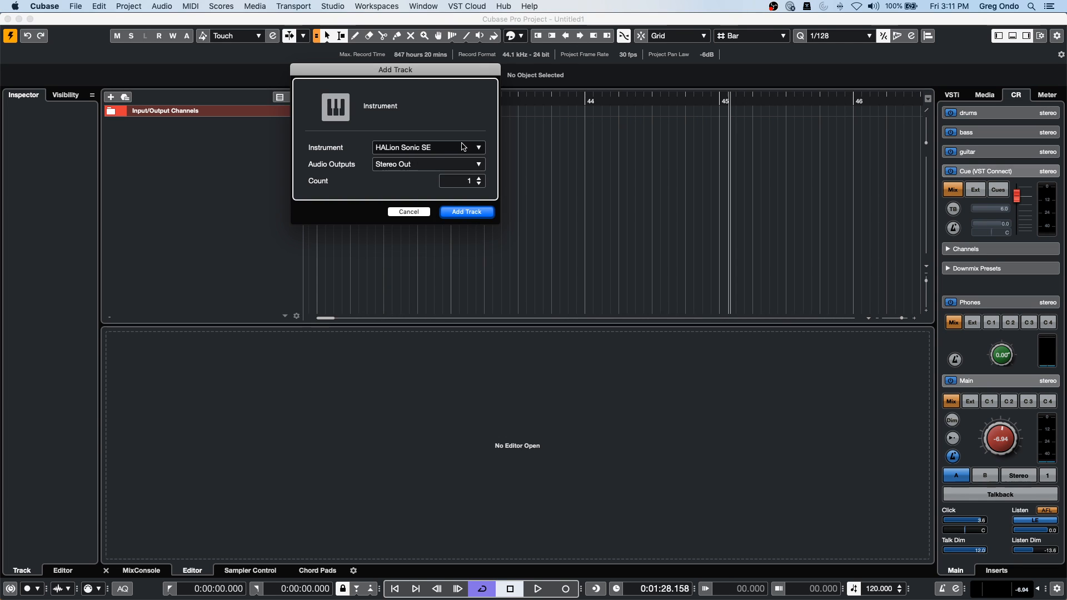
click(478, 214)
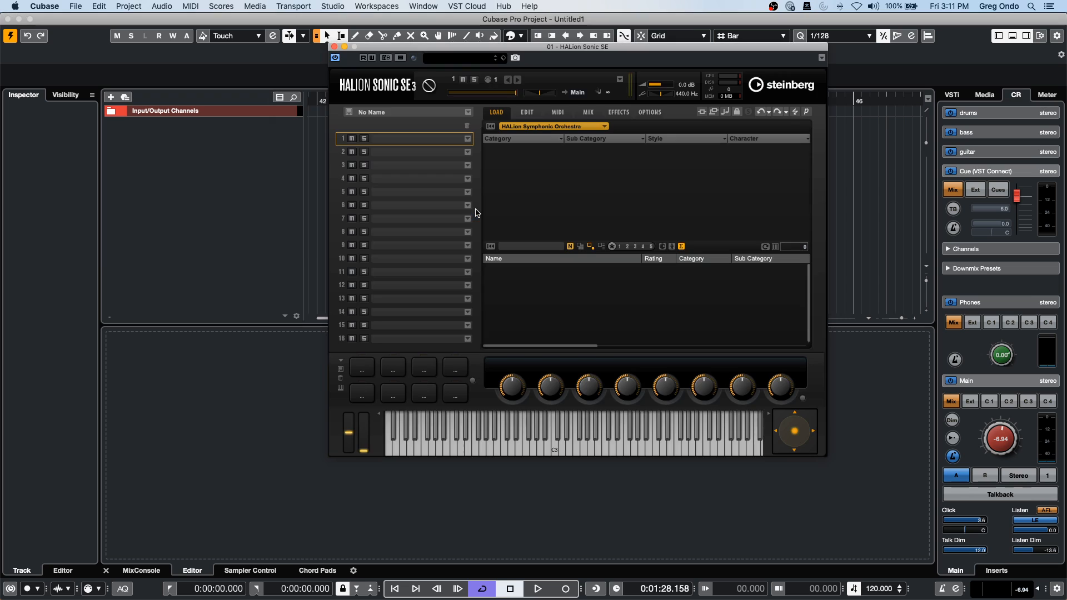
Load the Why Dee organ sound from All Instrument Sets into HALion Sonic SE, and close the instrument window.
click(549, 129)
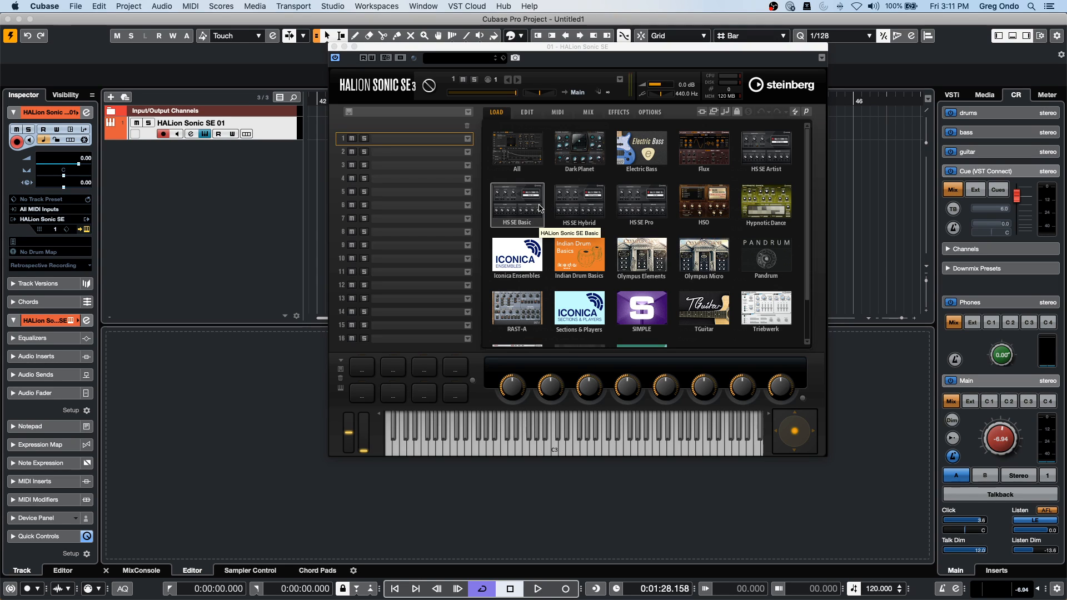
click(517, 149)
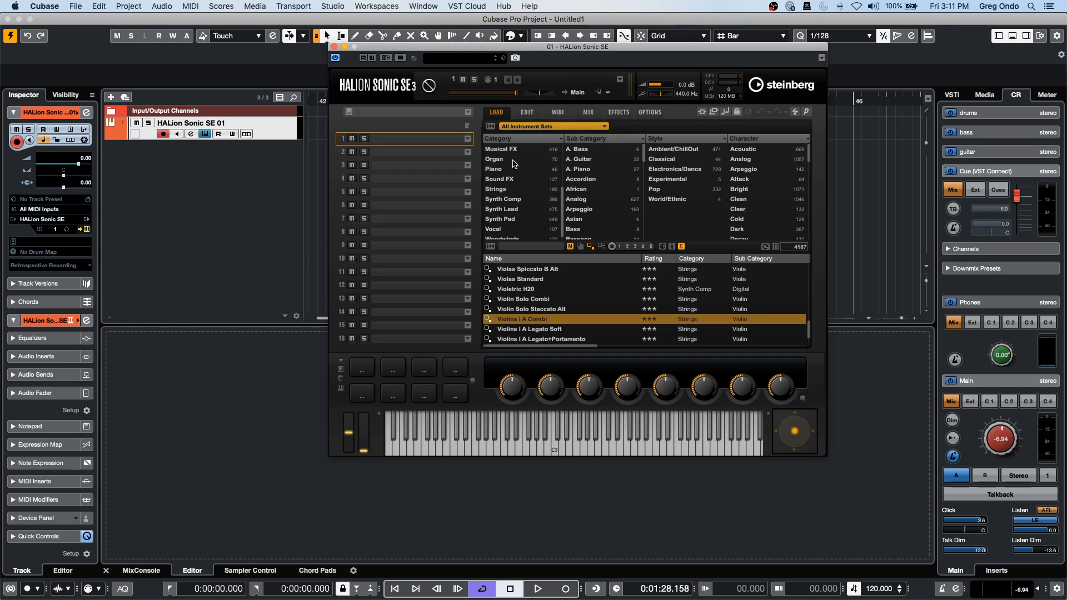
click(513, 160)
double_click(536, 318)
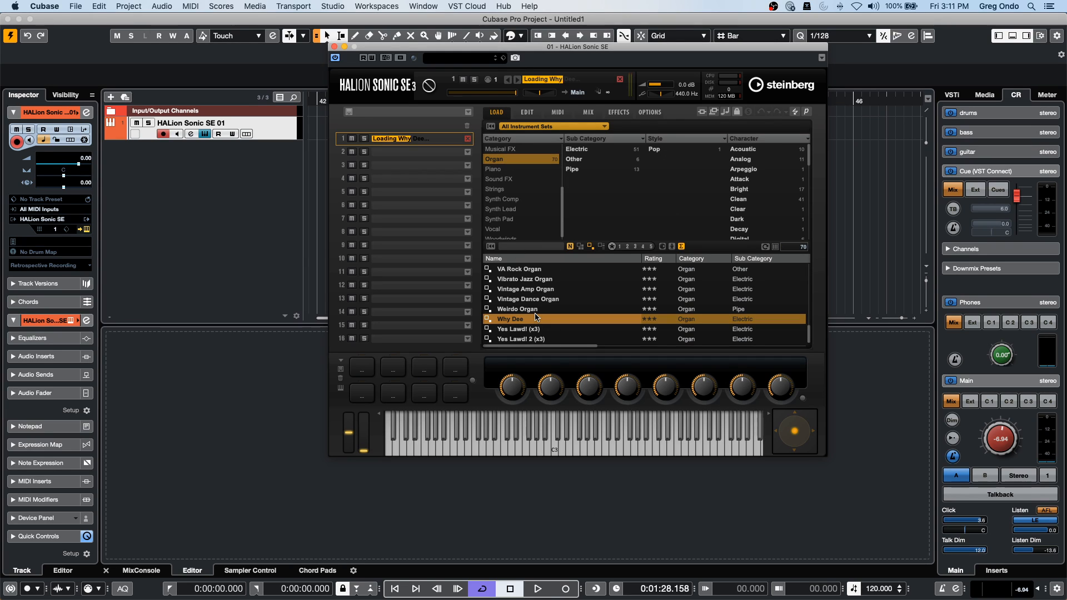
click(334, 47)
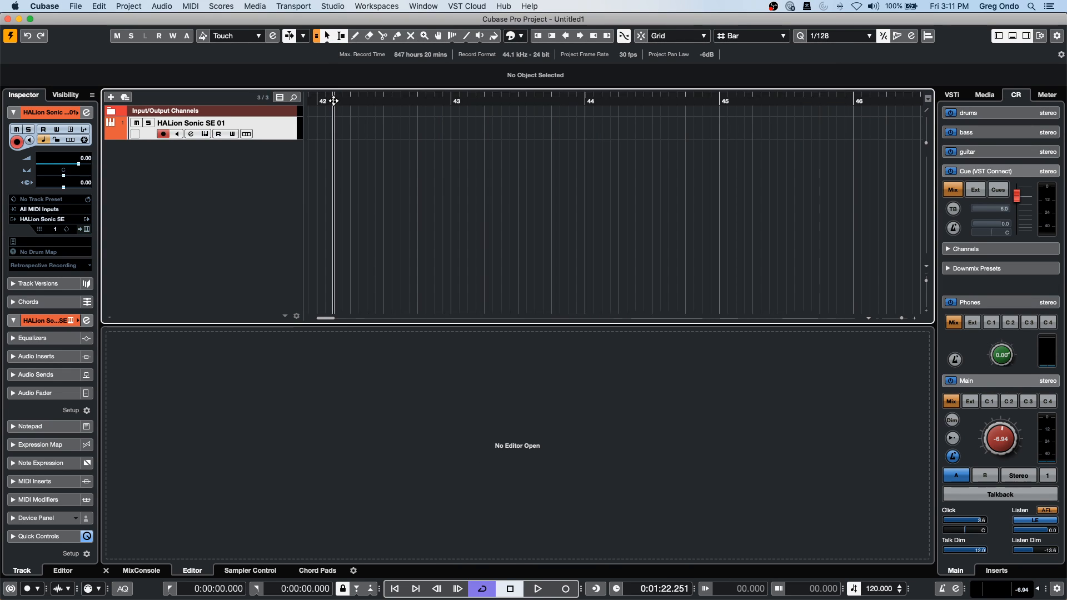
Draw a MIDI part about two bars long from bar 42 on the HALion Sonic SE 01 track, and open it in the Key Editor.
right_click(349, 138)
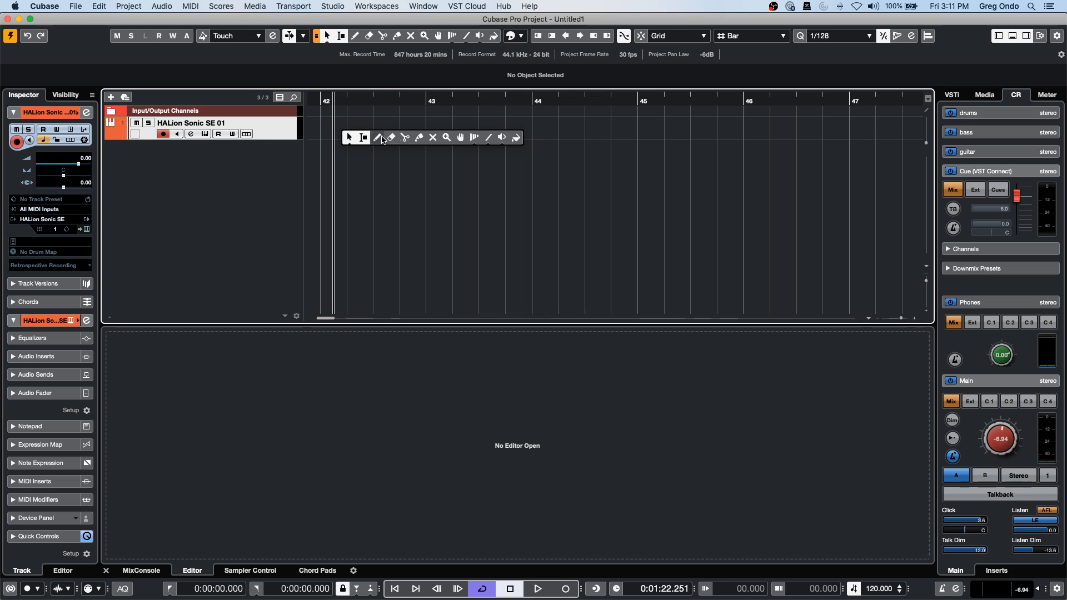
click(378, 137)
drag(321, 129, 556, 134)
right_click(445, 138)
click(446, 137)
double_click(446, 133)
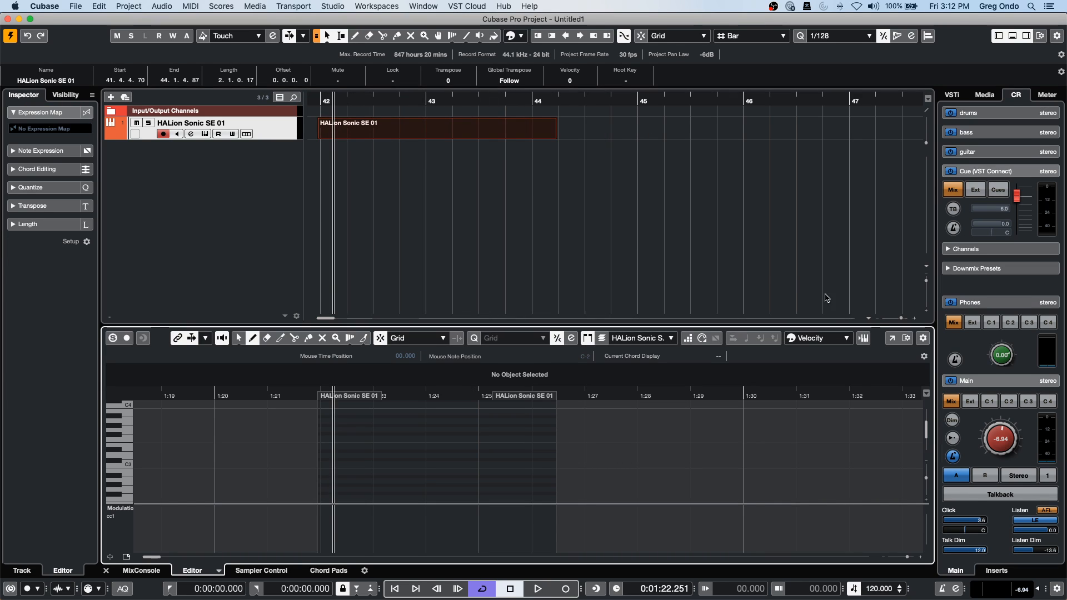
View the HALion Sonic SE 01 part in a separate Key Editor window, and close that window.
click(891, 338)
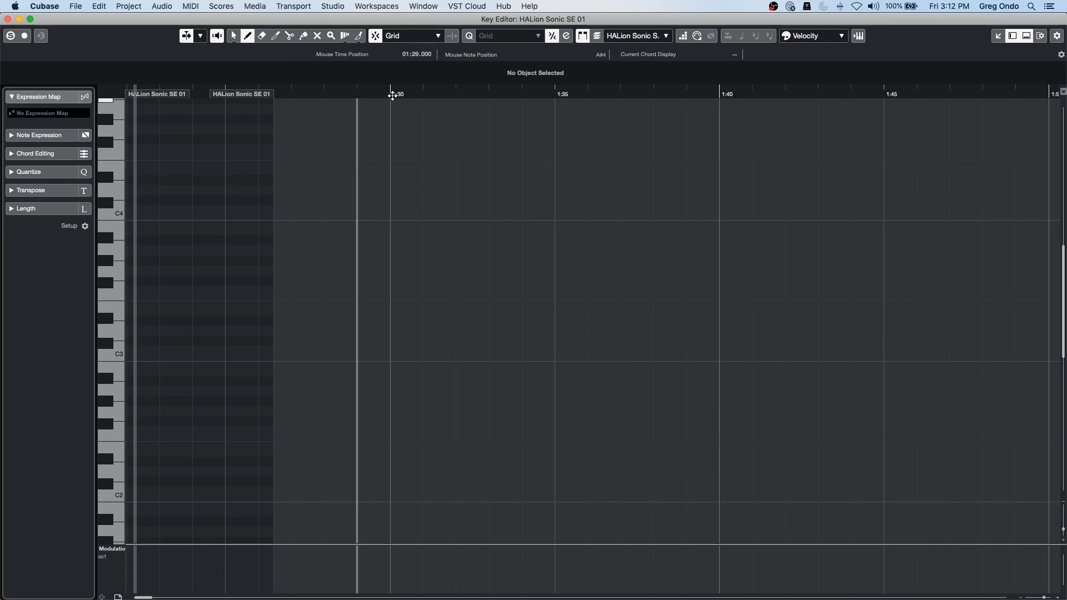
click(1042, 35)
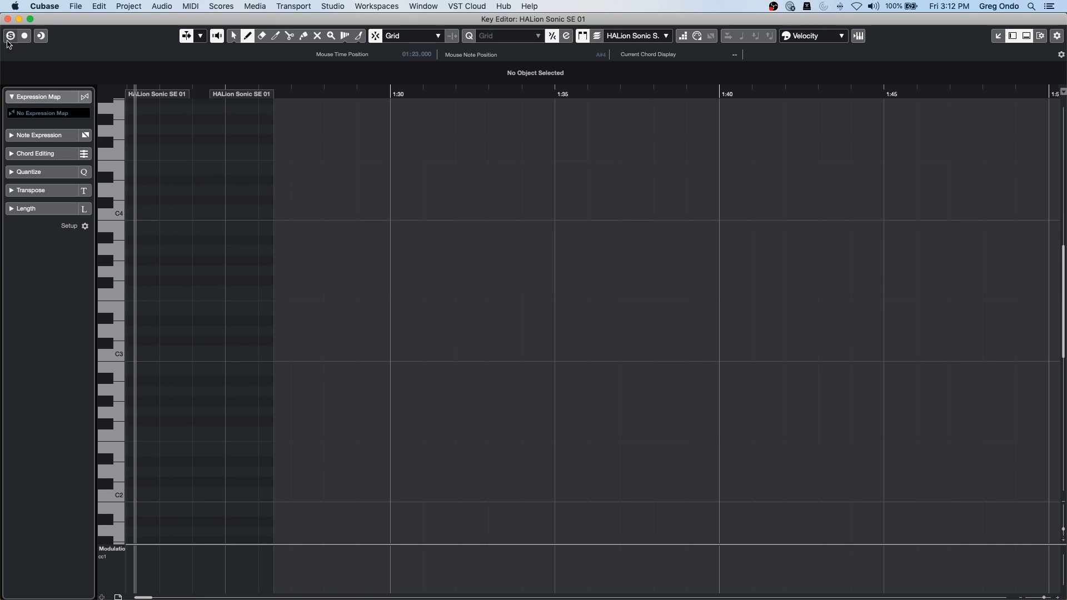
click(8, 19)
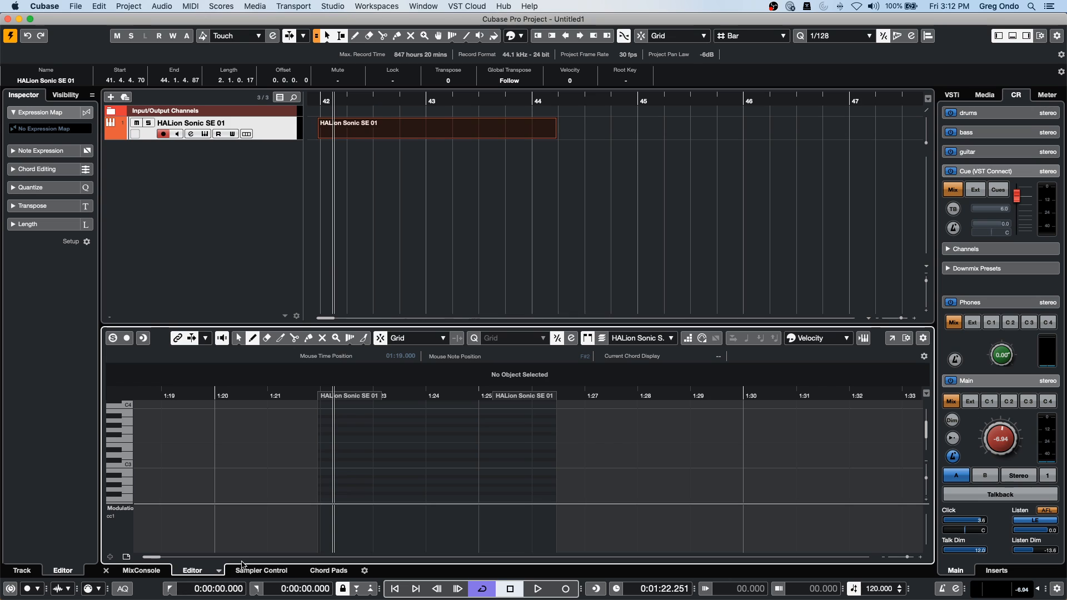
Add a chord track and draw a chord event at the start of bar 42.
right_click(253, 162)
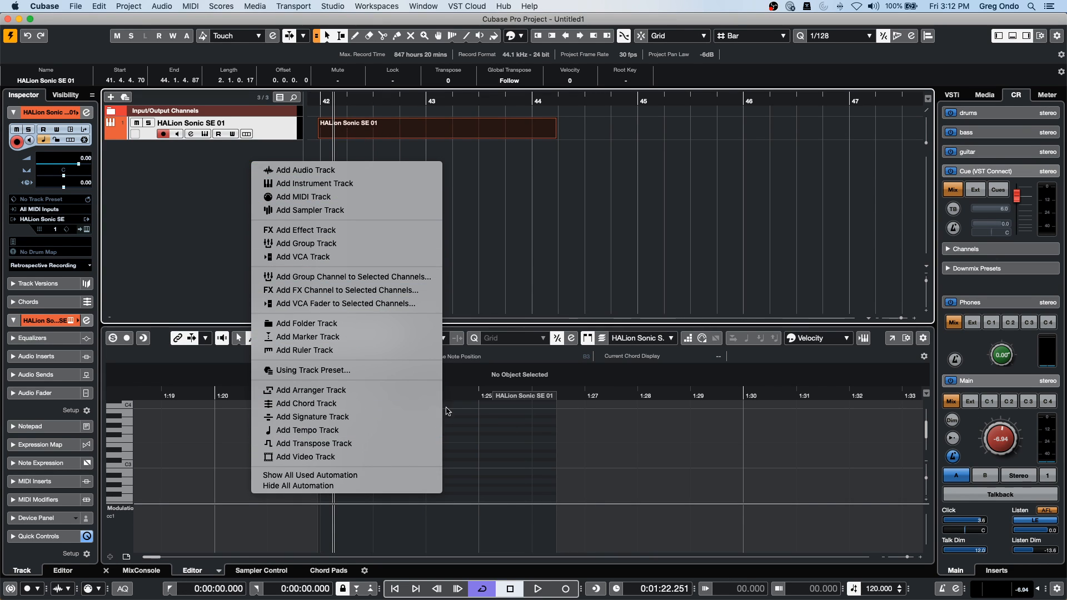
click(357, 404)
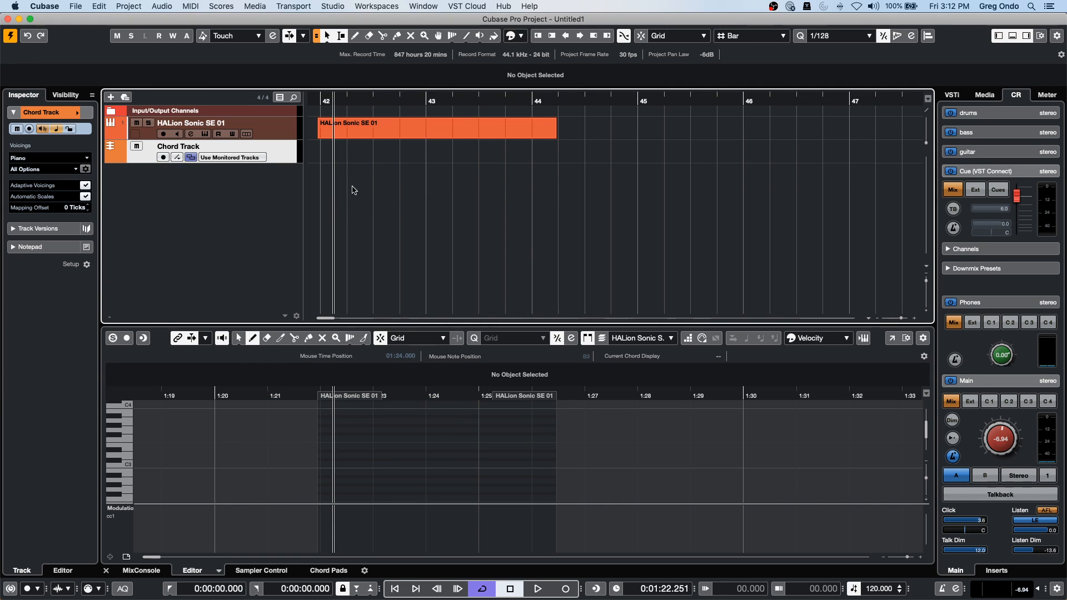
right_click(340, 157)
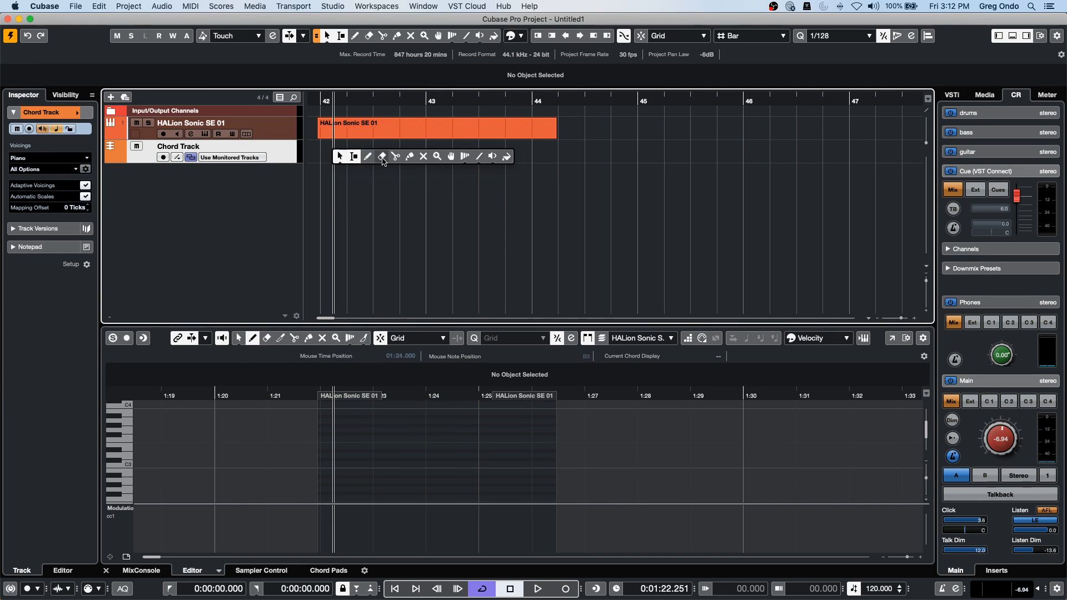
click(368, 156)
click(324, 156)
Switch back to the Object Selection tool and open the chord editor for the event at bar 42.
right_click(327, 156)
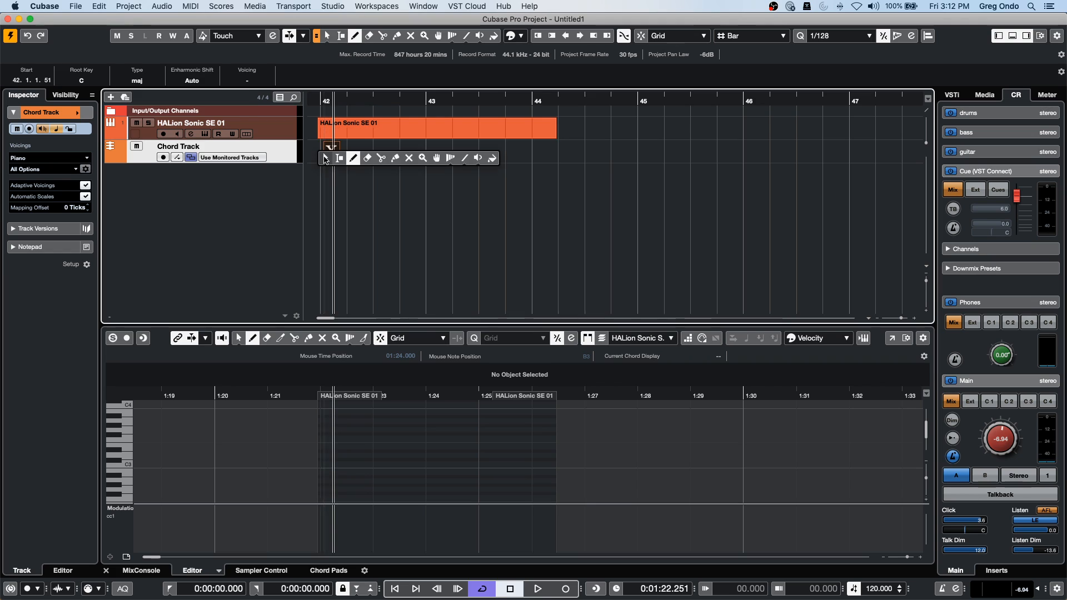
click(329, 155)
double_click(330, 155)
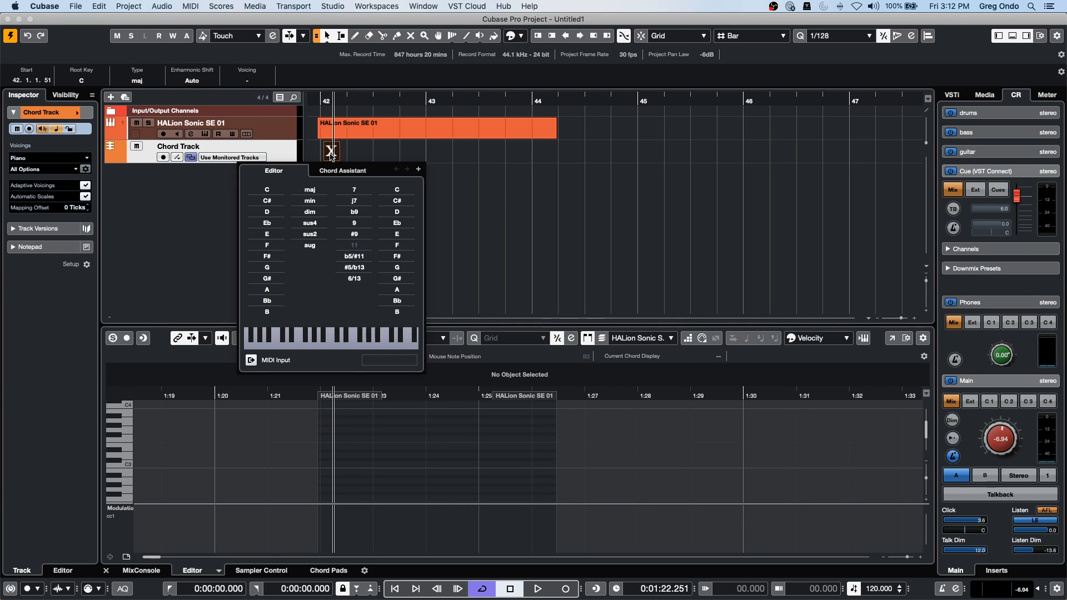
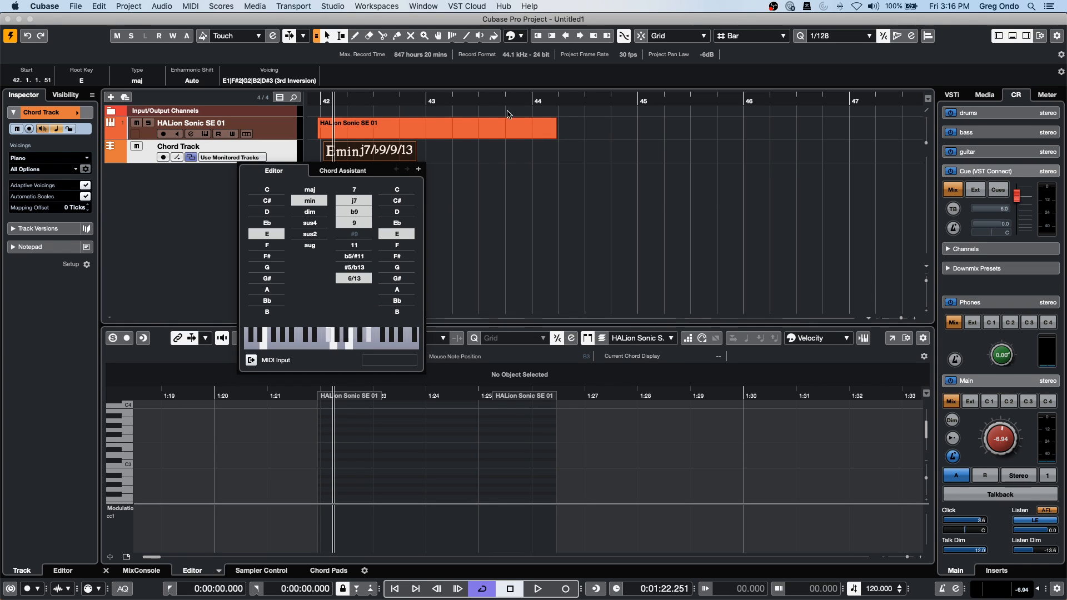
click(126, 6)
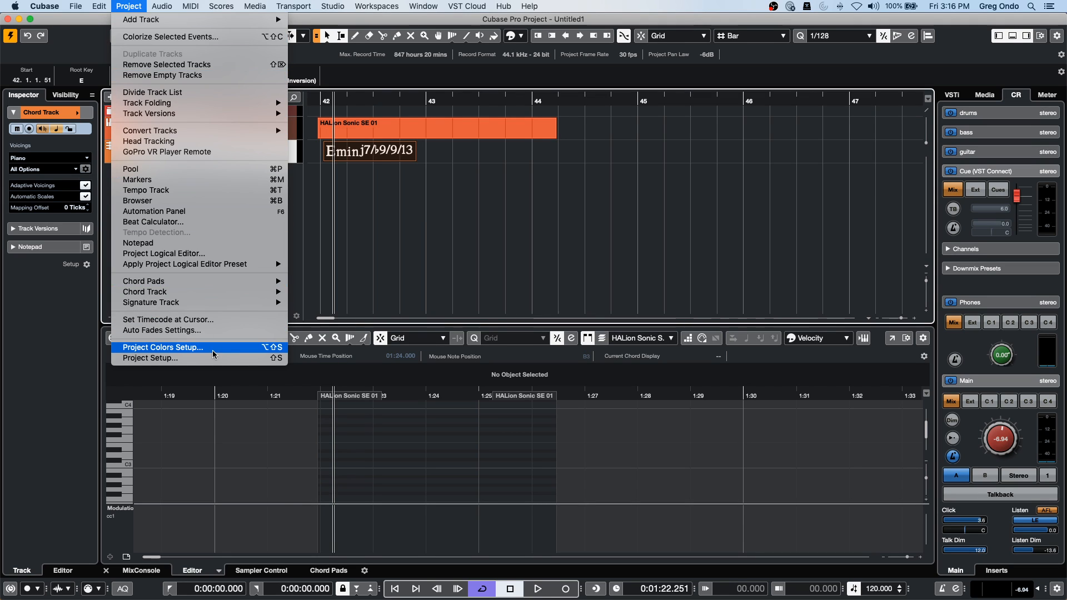
key(Left)
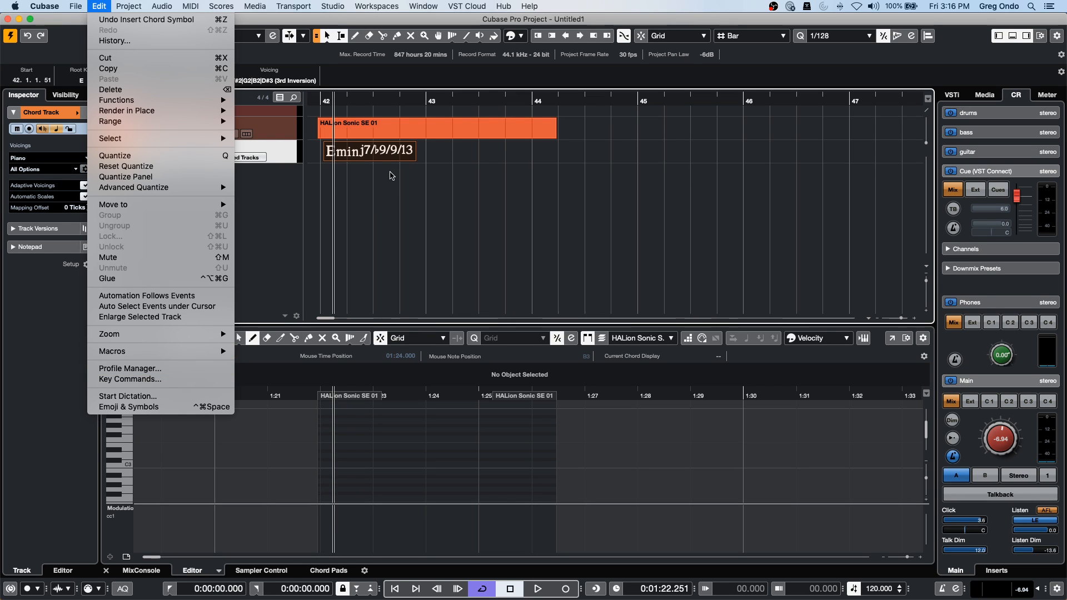
mouse_move(250, 4)
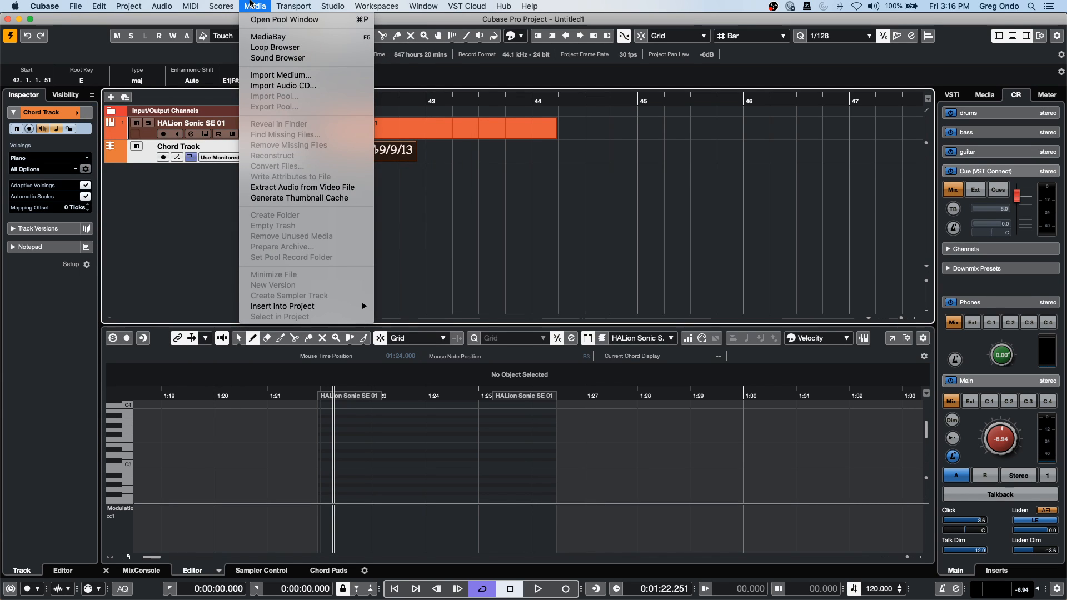
mouse_move(15, 5)
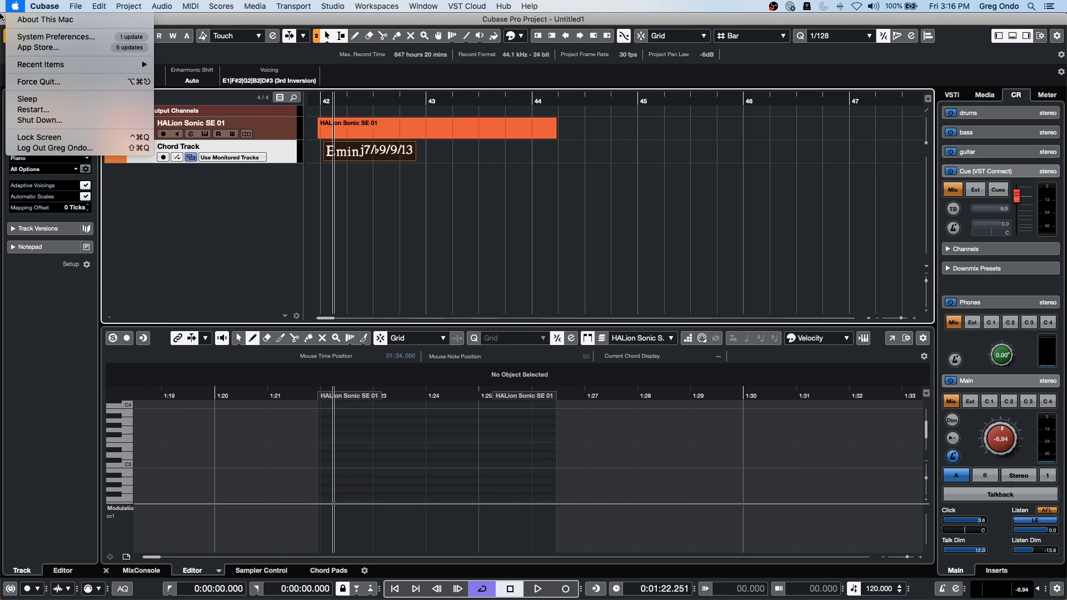
mouse_move(99, 6)
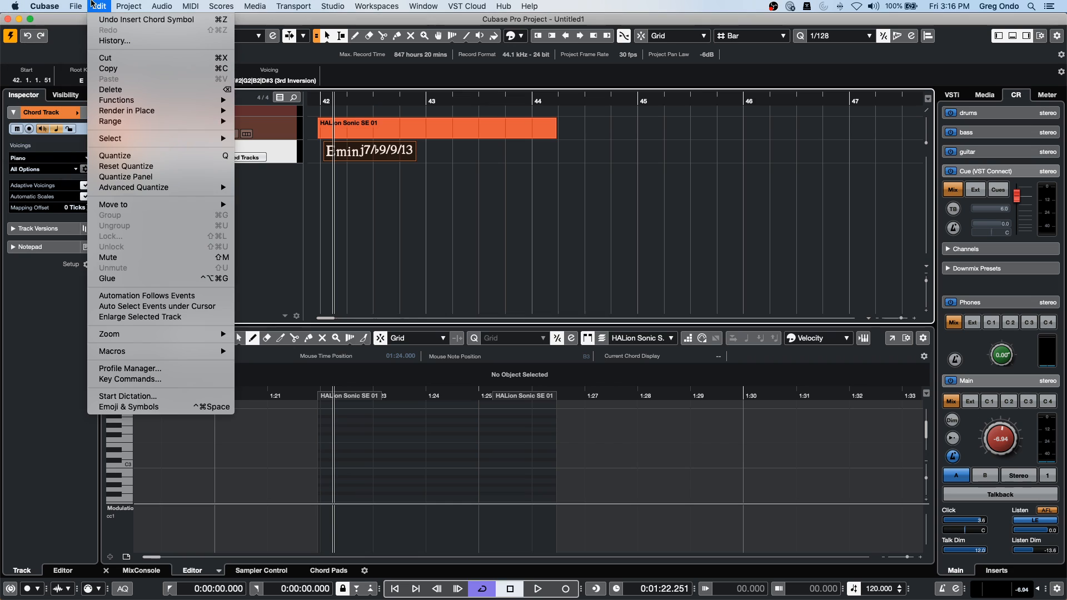
click(438, 191)
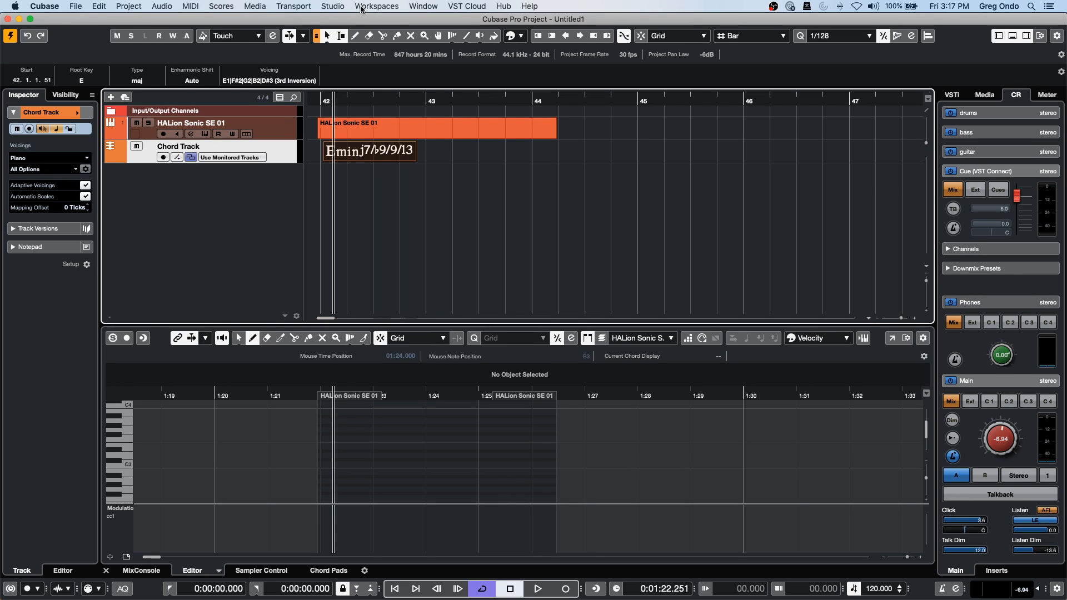
Open and activate the recent project Export Video w.cpr, accept the unmapped missing port, and close the Retrologue 2 window.
click(78, 7)
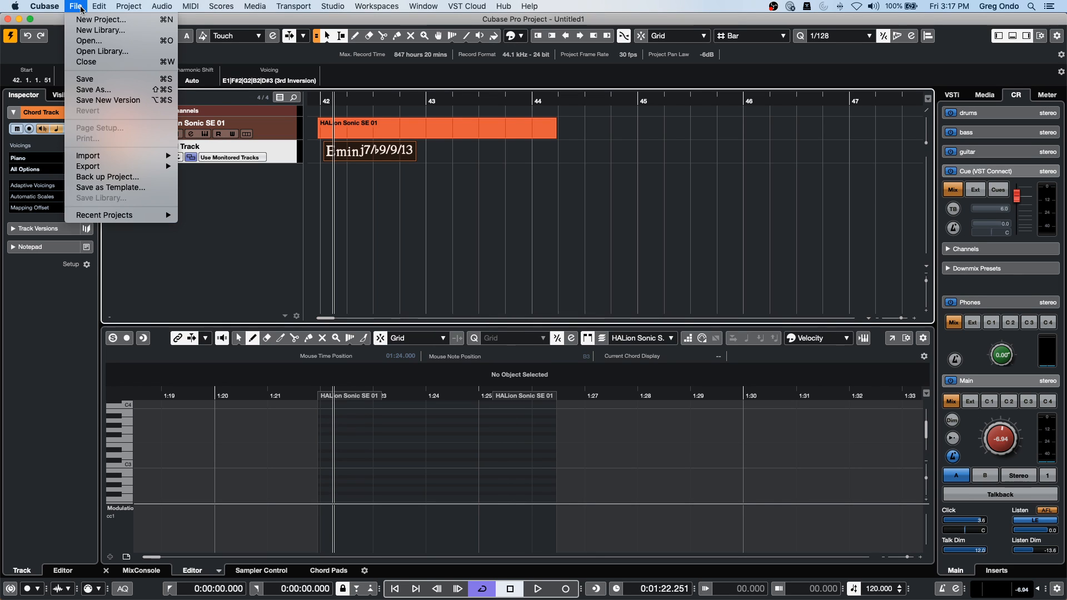
mouse_move(111, 215)
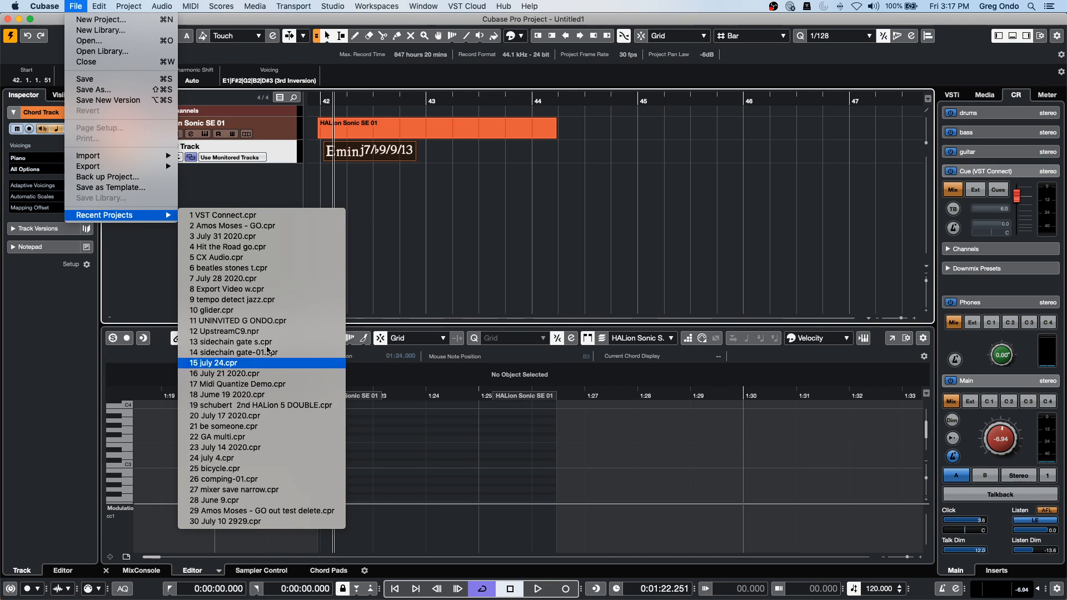
click(271, 291)
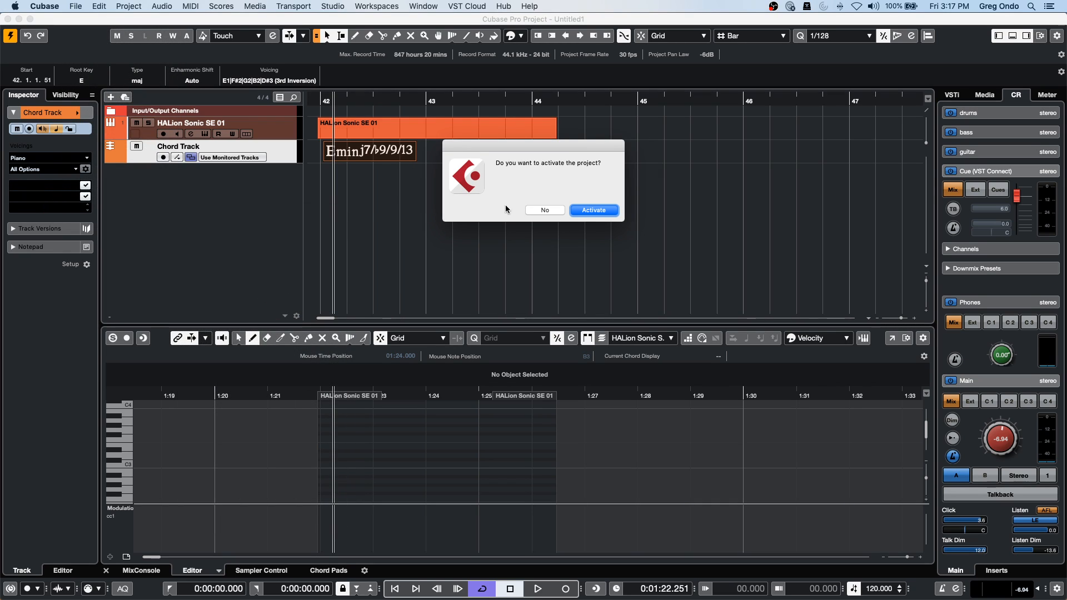
click(576, 215)
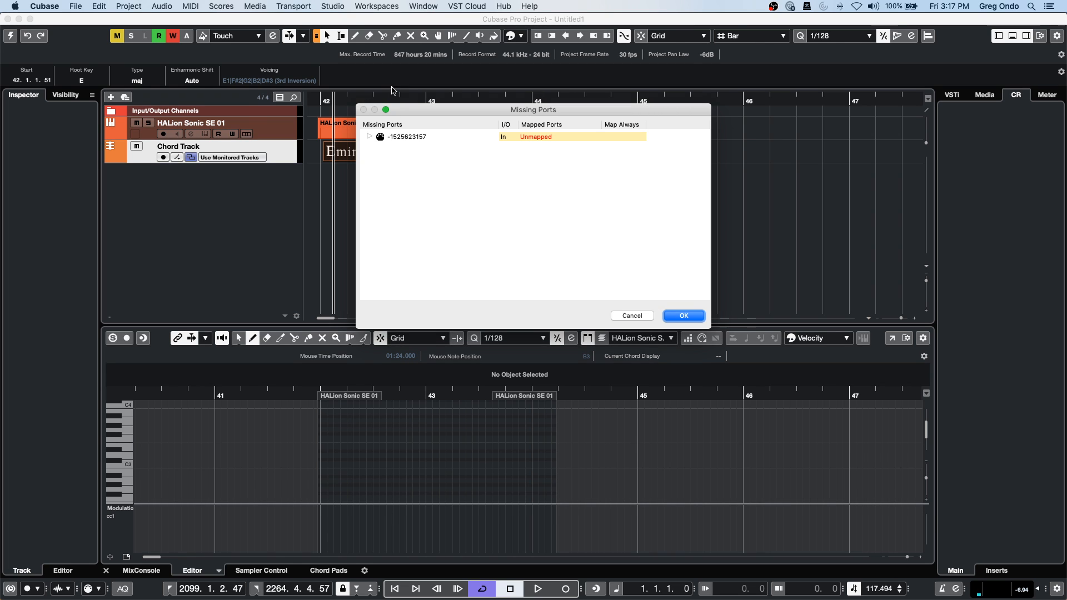
click(684, 315)
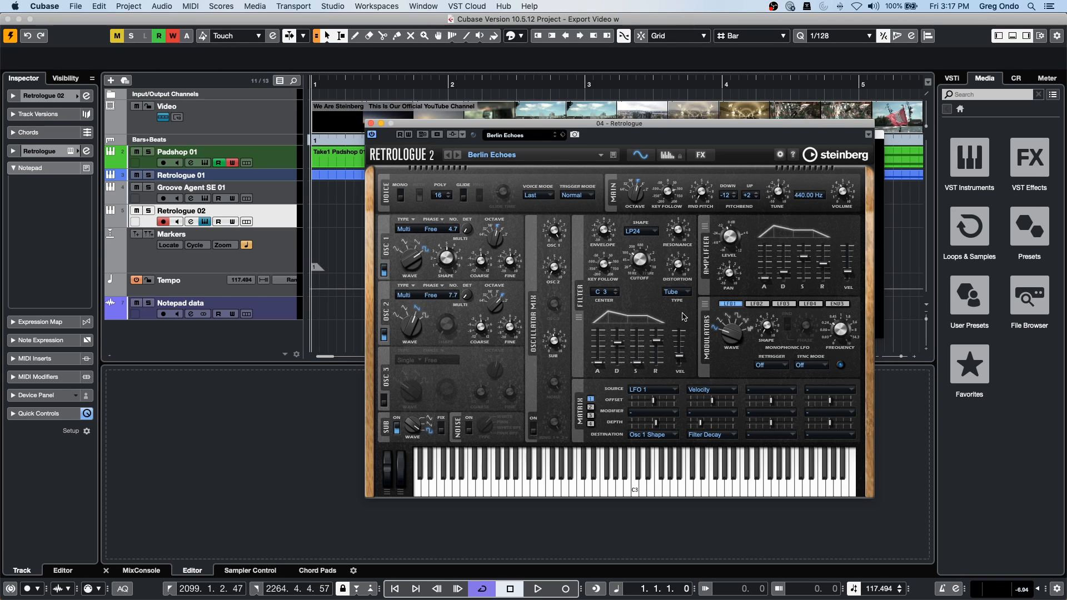
click(371, 124)
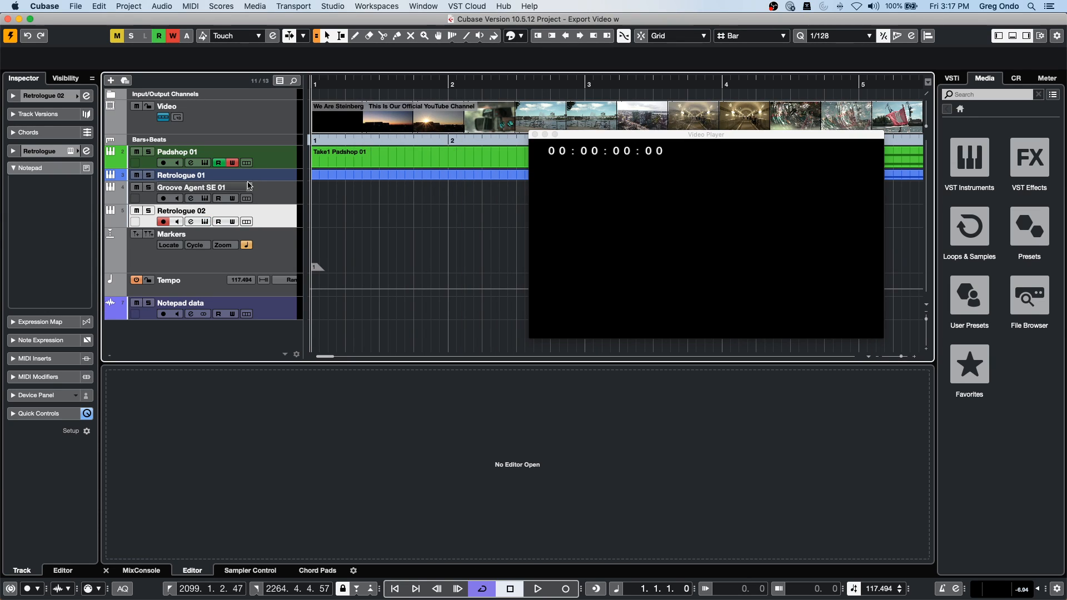
Select the Padshop 01 track and move the project cursor to bar 2 on the timeline.
click(278, 163)
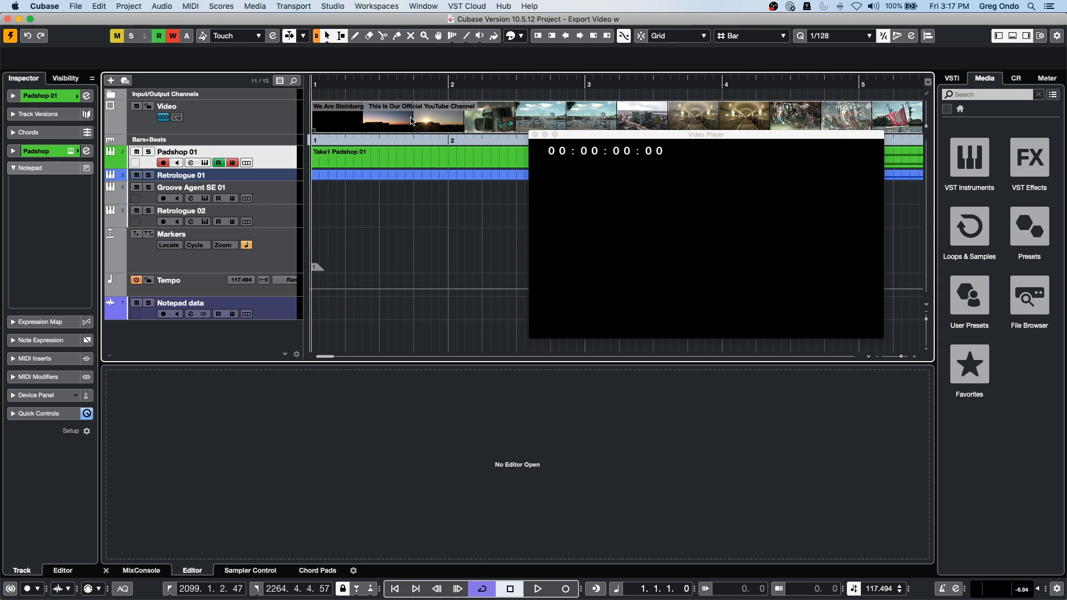
drag(461, 81, 455, 6)
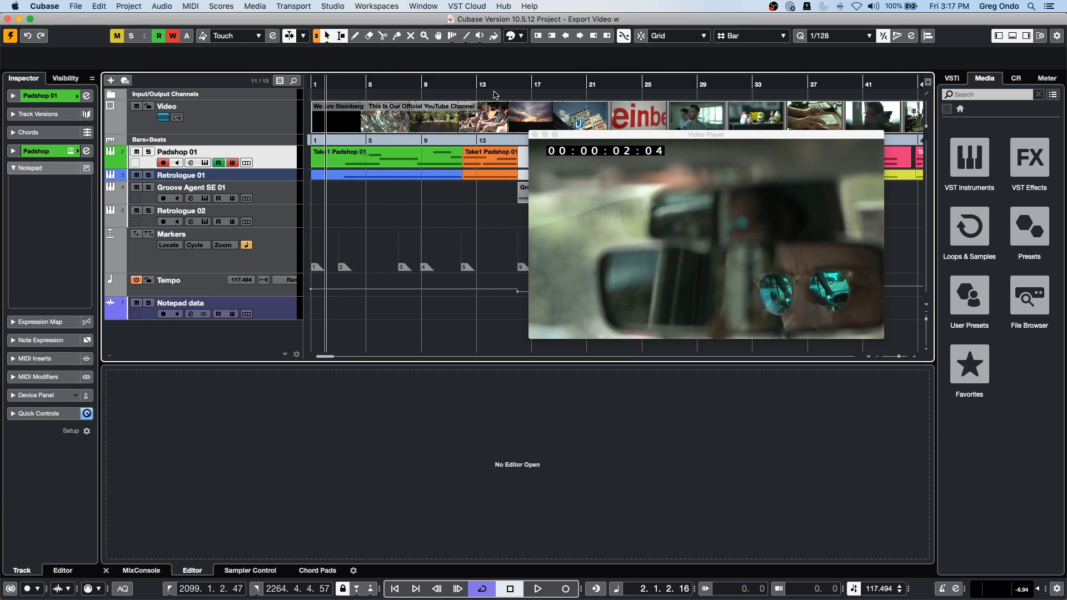
Play the video along with the music from several timeline positions, including just before bar 11, to review the transition around bar 12.
drag(500, 84, 448, 82)
key(space)
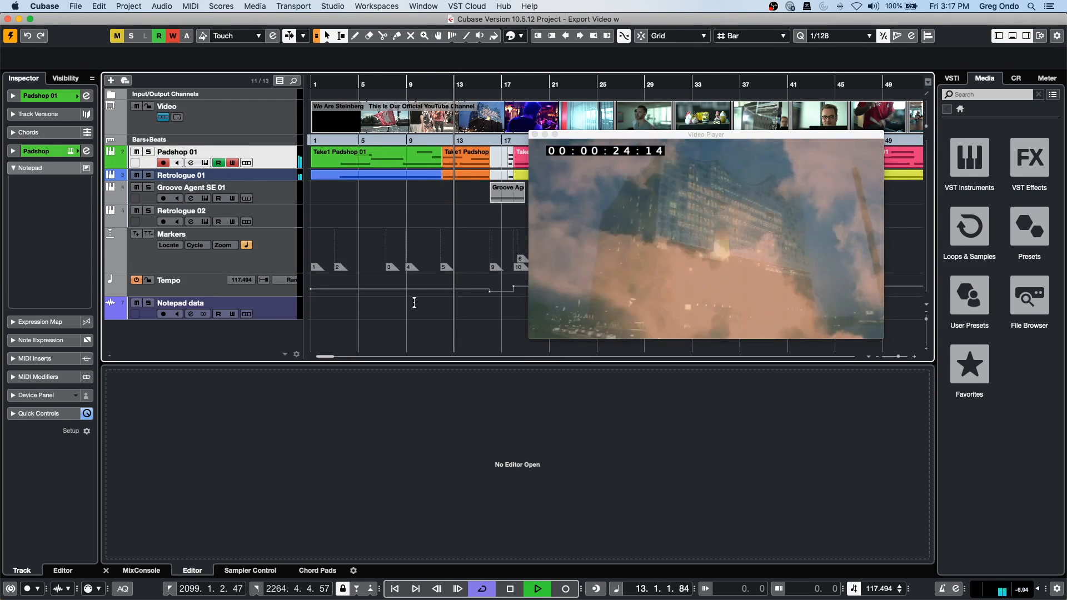
key(space)
drag(442, 84, 438, 89)
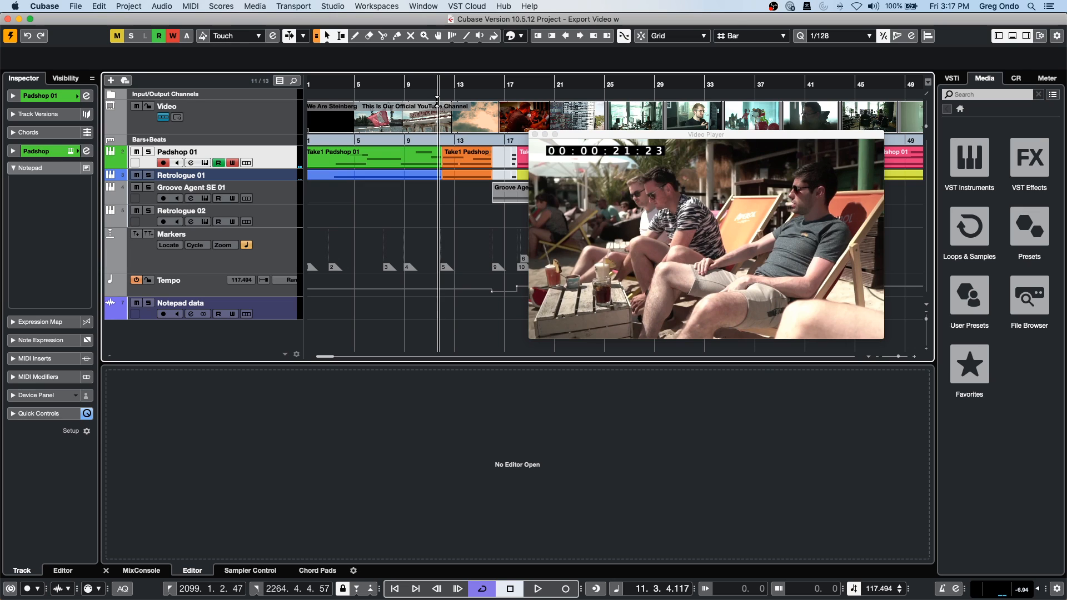
click(427, 83)
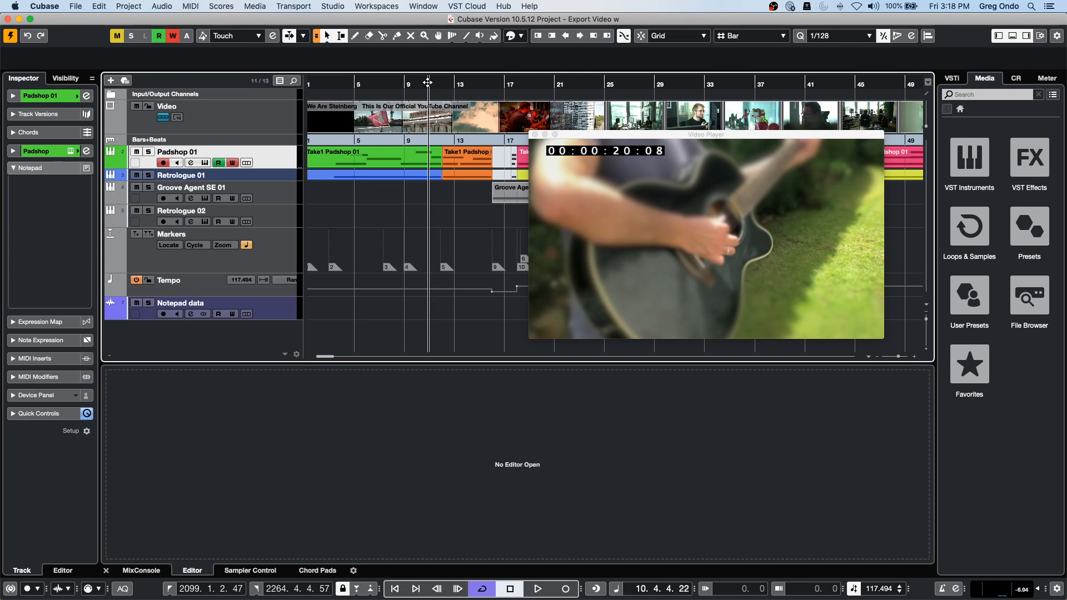
key(space)
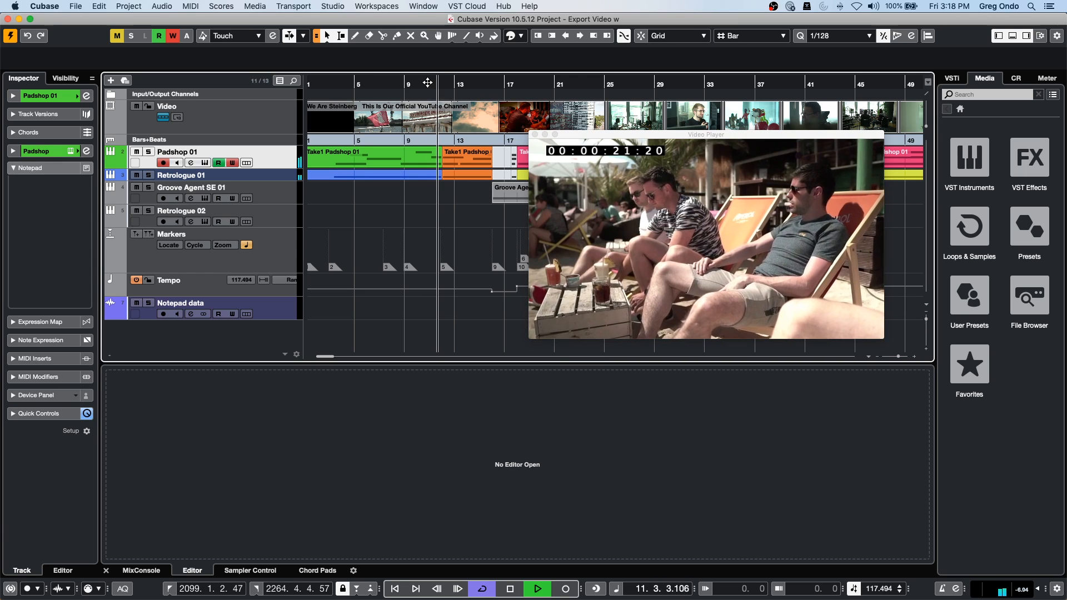
key(space)
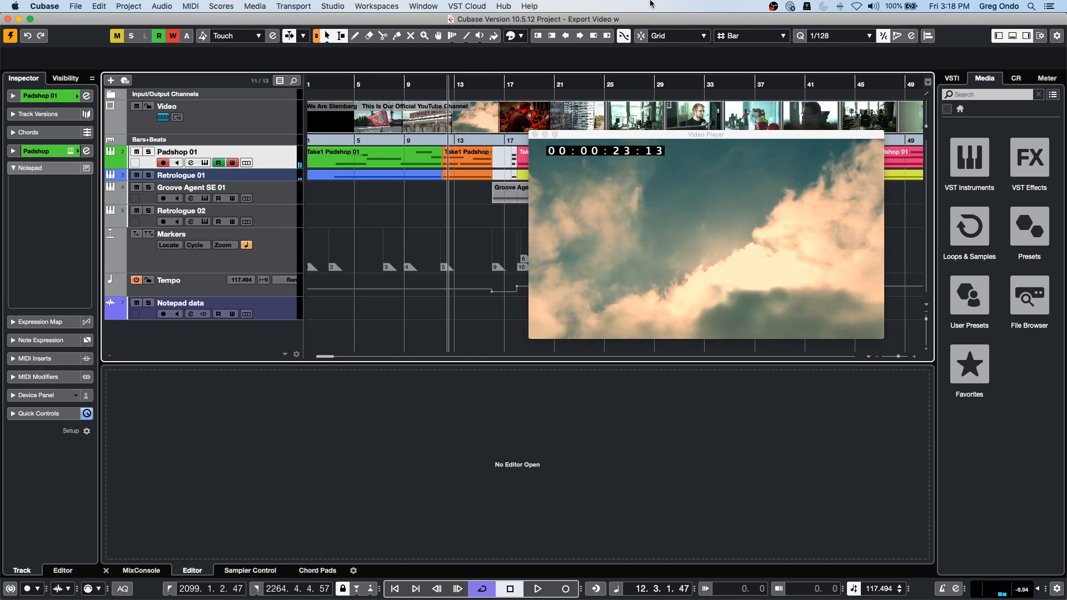
Add a HALion Sonic SE instrument track below the Retrologue 02 track.
right_click(278, 220)
mouse_move(281, 220)
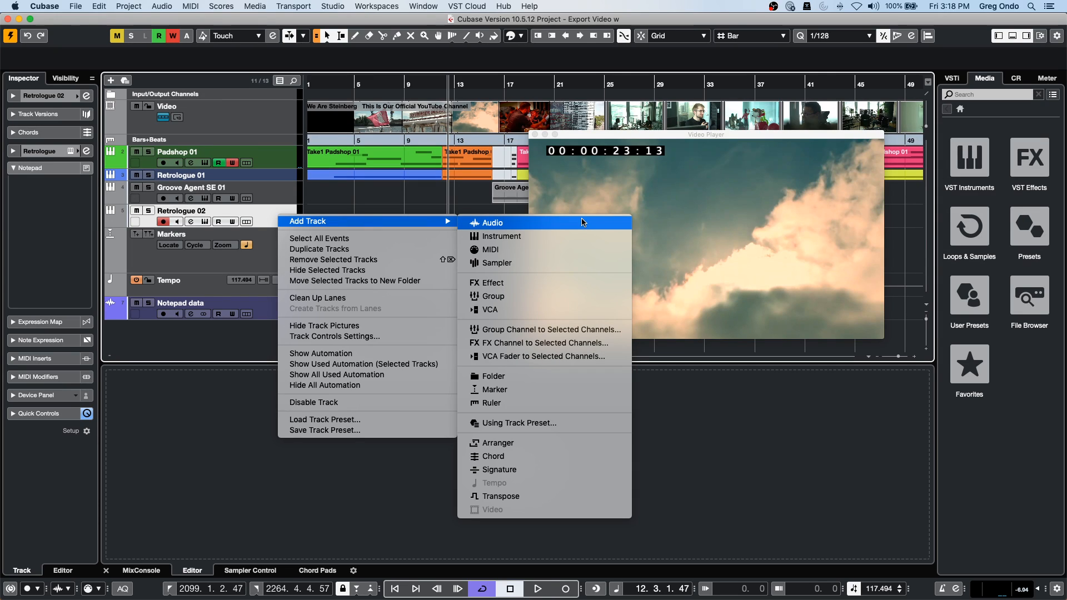
click(597, 241)
click(439, 149)
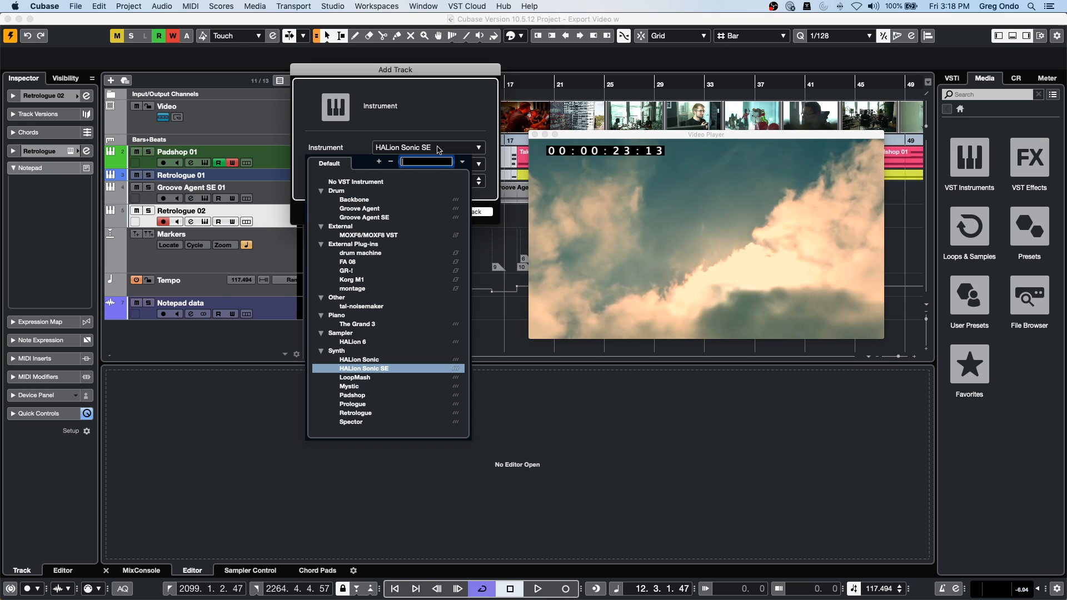
click(458, 107)
click(468, 211)
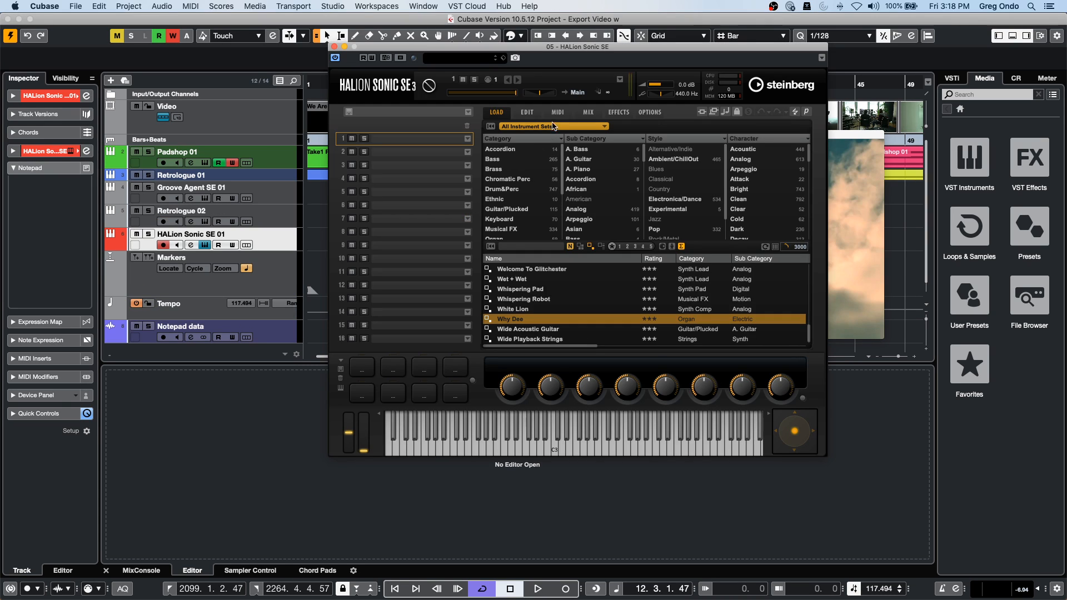
Limit the HALion Sonic SE sound browser to the Sections & Players instrument set and the Drum&Perc category.
click(552, 127)
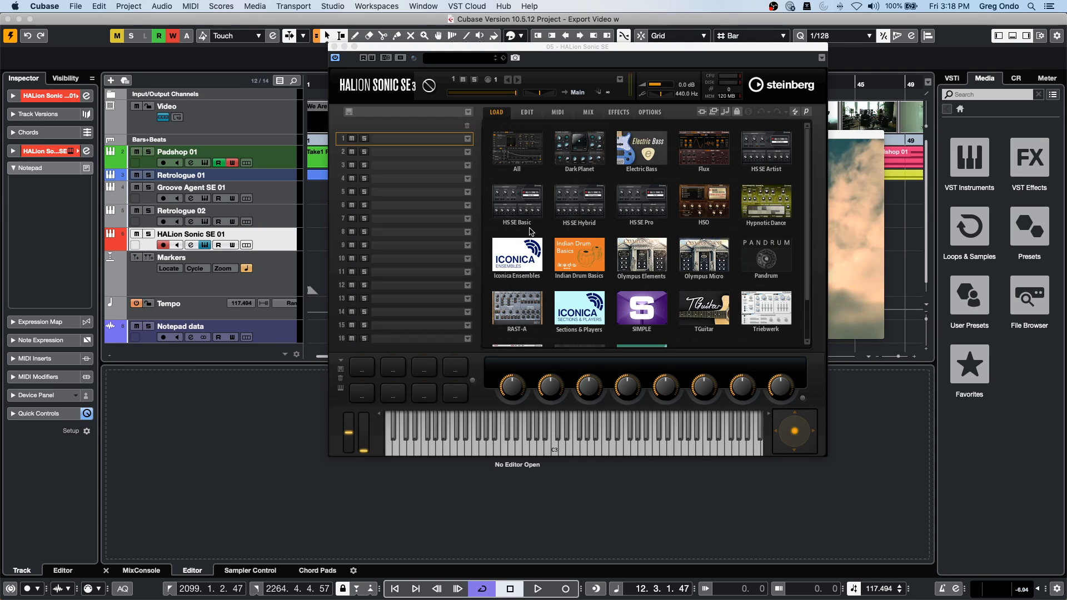
click(594, 315)
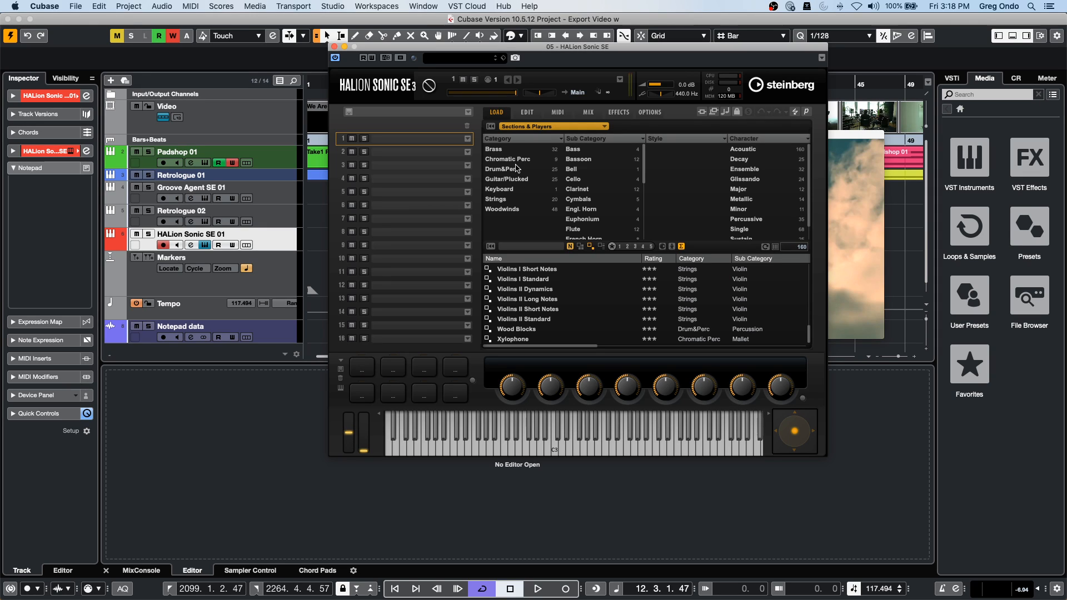
click(514, 170)
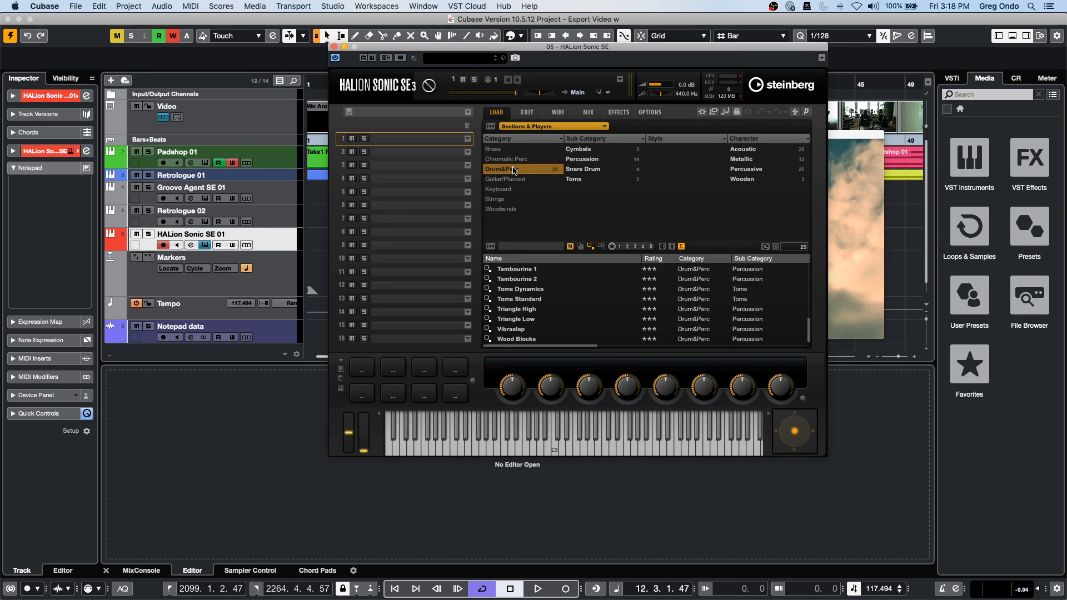
scroll(566, 279, up, 3)
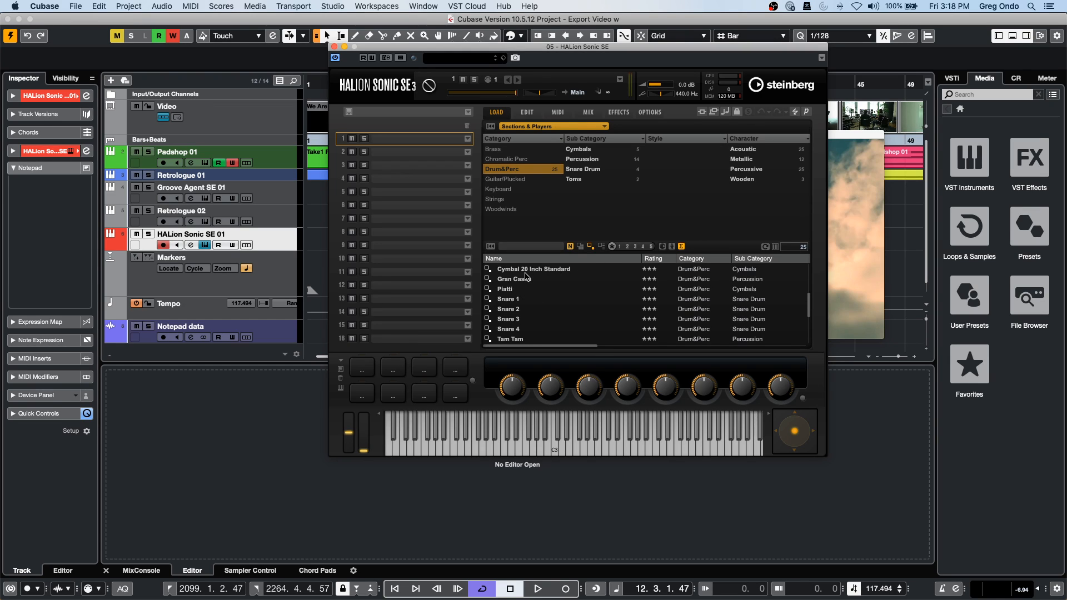
Load the Cymbal 20 Inch Standard program into slot 1 and audition it with a few notes.
double_click(525, 272)
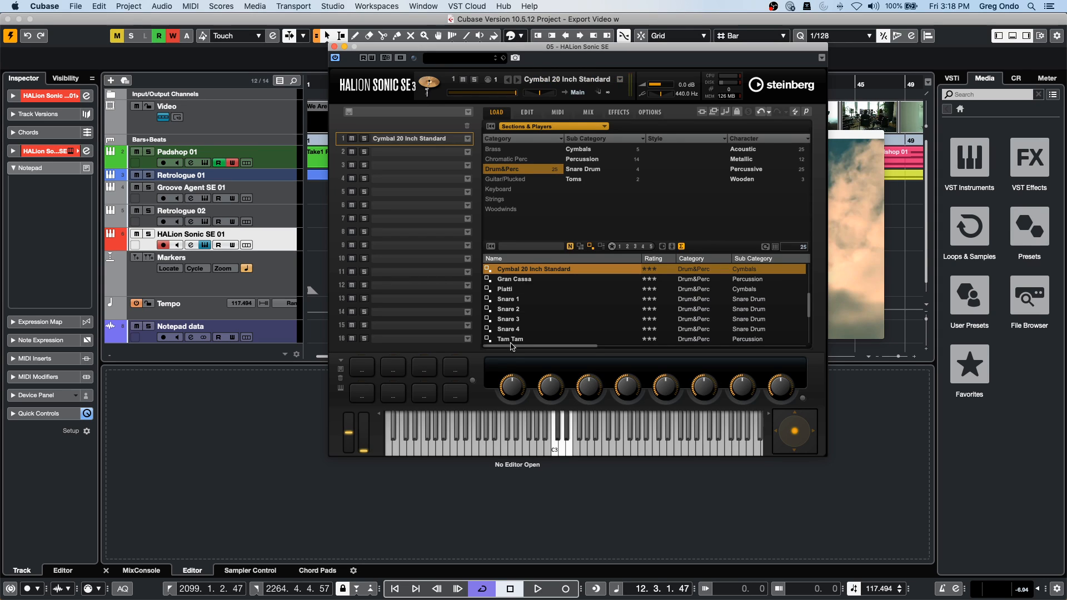
click(567, 447)
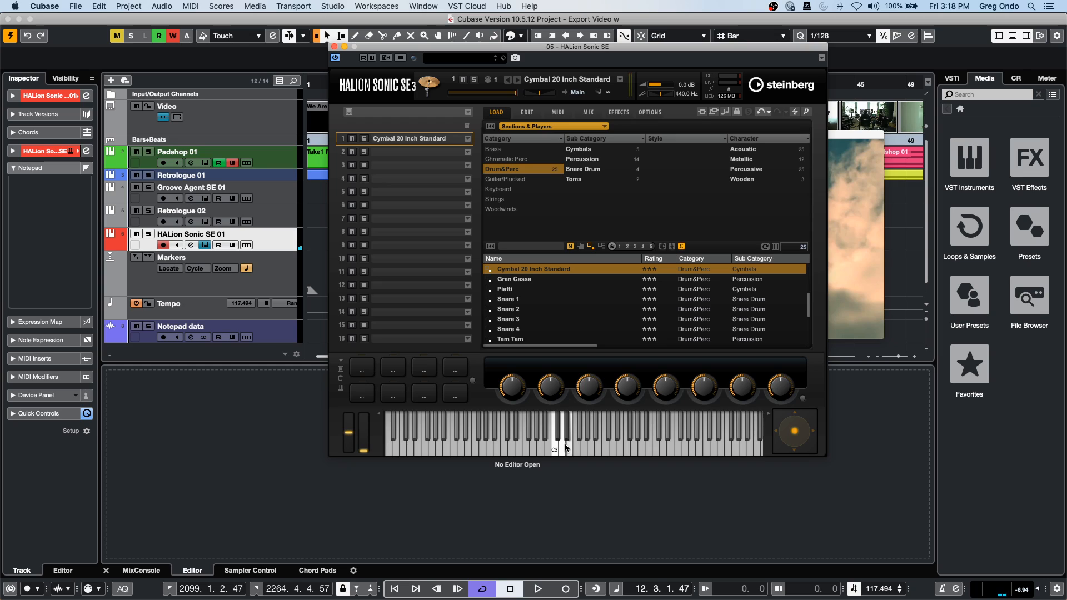
click(565, 451)
click(568, 447)
Load the Cymbal 18 Inch Dynamics program into slot 1 and audition it on the virtual keyboard.
scroll(548, 282, up, 3)
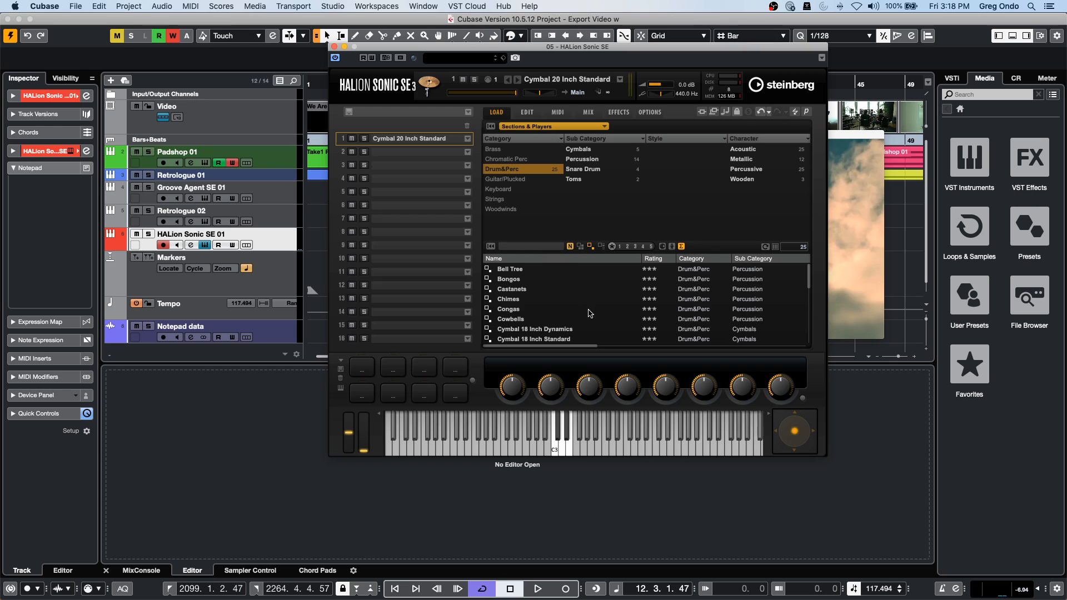
click(575, 329)
double_click(574, 329)
click(581, 453)
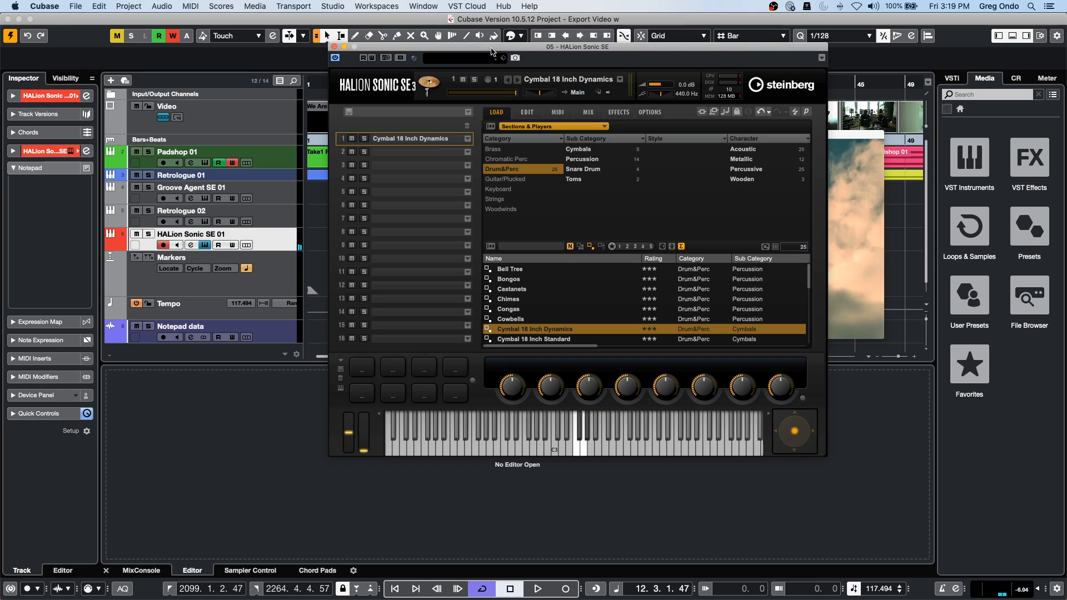
click(584, 449)
Draw a MIDI part about four bars long starting near bar 11 on the HALion Sonic SE 01 track, then return to Object Selection.
drag(402, 50, 668, 52)
right_click(414, 228)
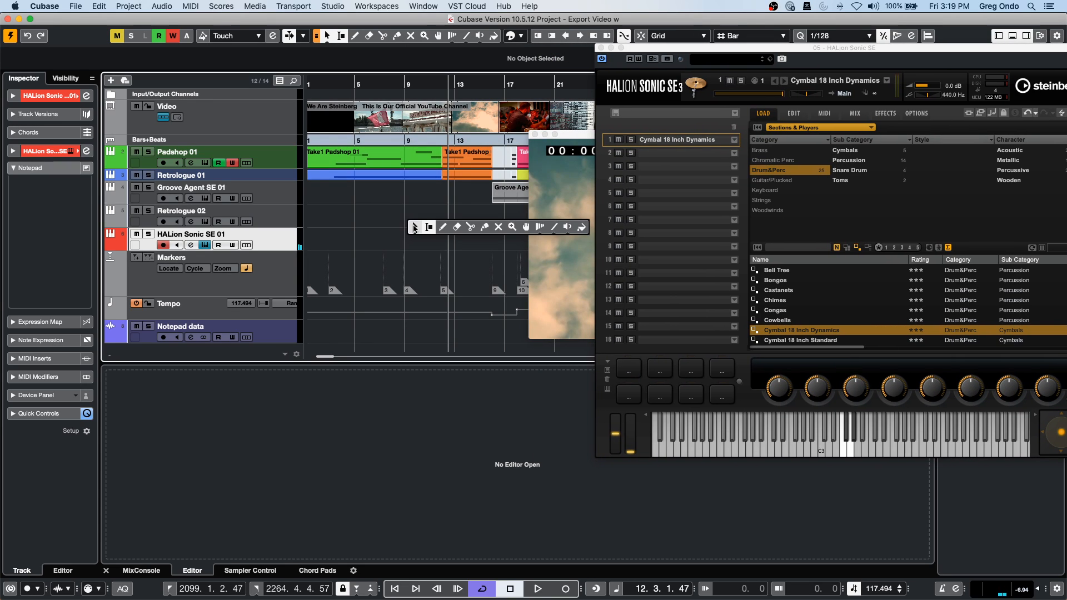
click(443, 227)
drag(434, 239, 485, 239)
key(1)
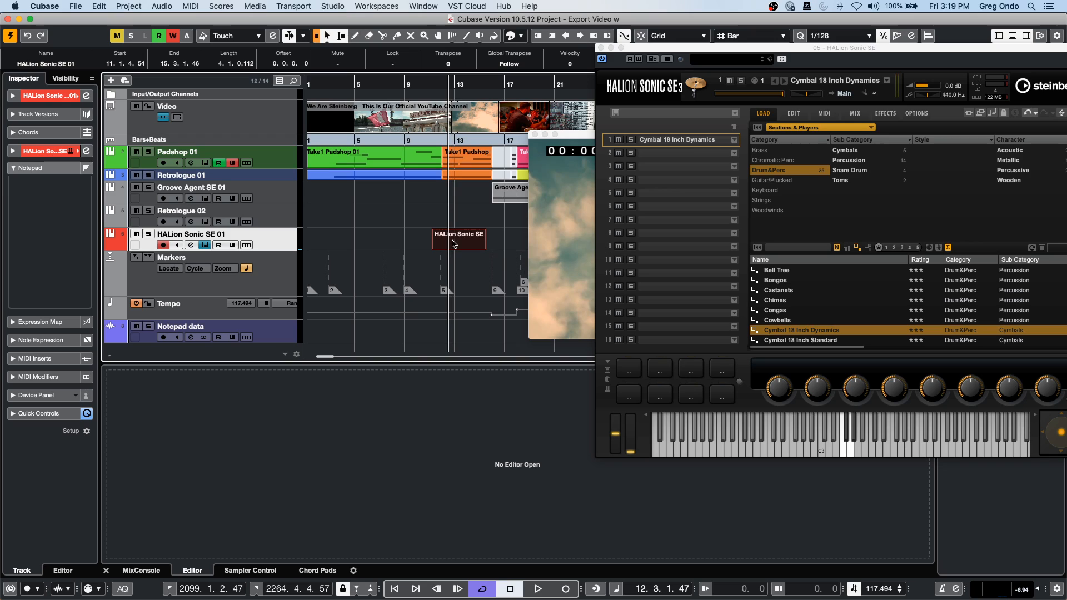
Open the new cymbal part in the Key Editor and draw an F3 note from about 22 to 27 seconds.
double_click(453, 243)
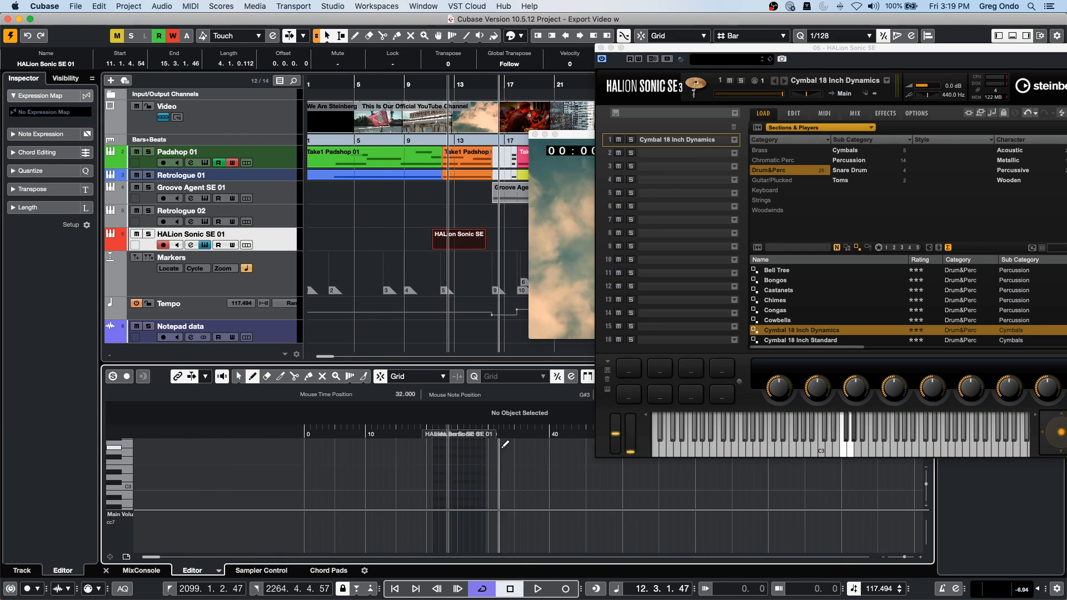
drag(443, 460, 470, 460)
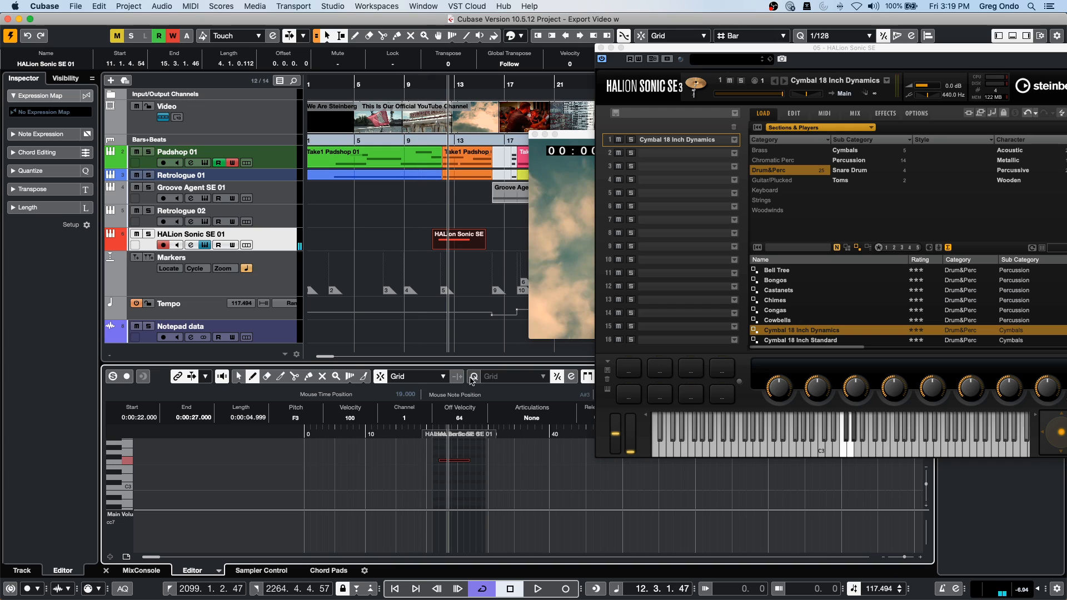
Deselect the cymbal note and play the video from late in bar 9, moving the HALion window off the picture.
drag(416, 429, 415, 438)
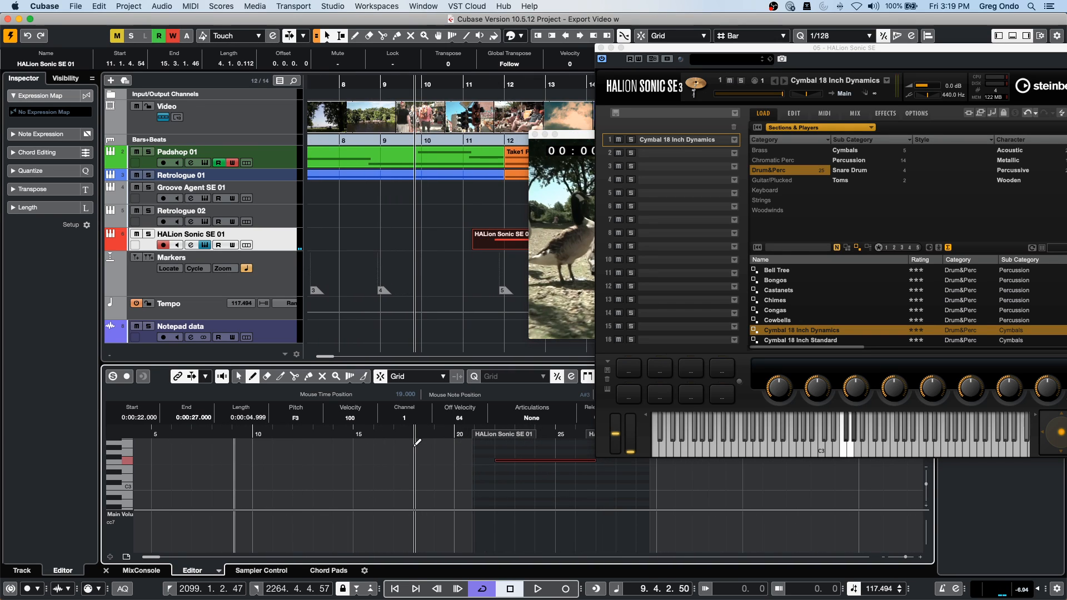
key(1)
click(500, 454)
key(space)
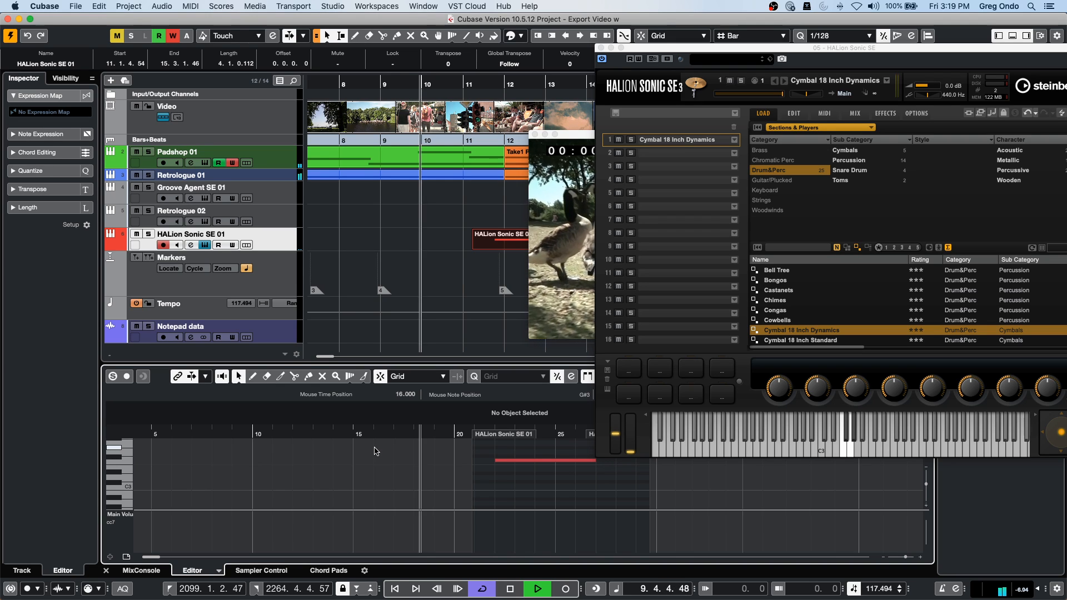
drag(703, 48, 934, 47)
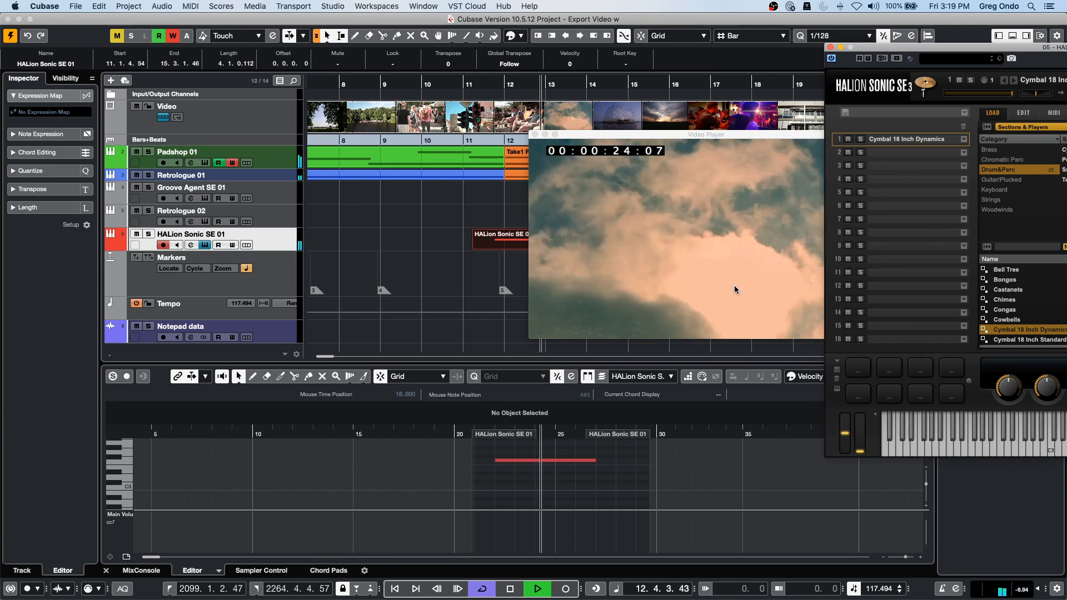
key(space)
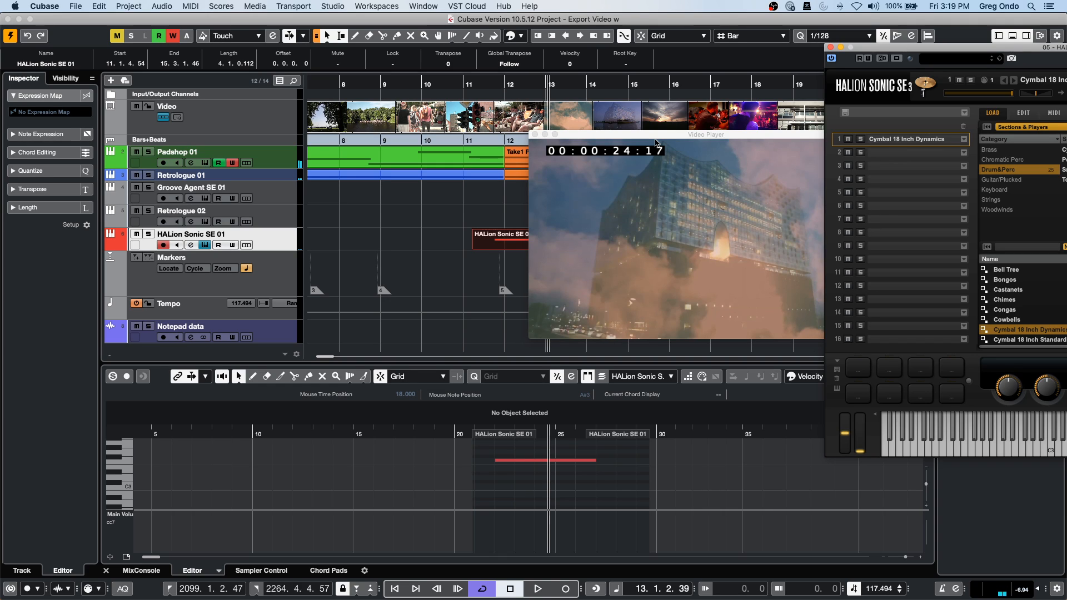
Move the Video Player aside and expand the basic track settings of HALion Sonic SE 01 in the Inspector.
drag(657, 137, 722, 139)
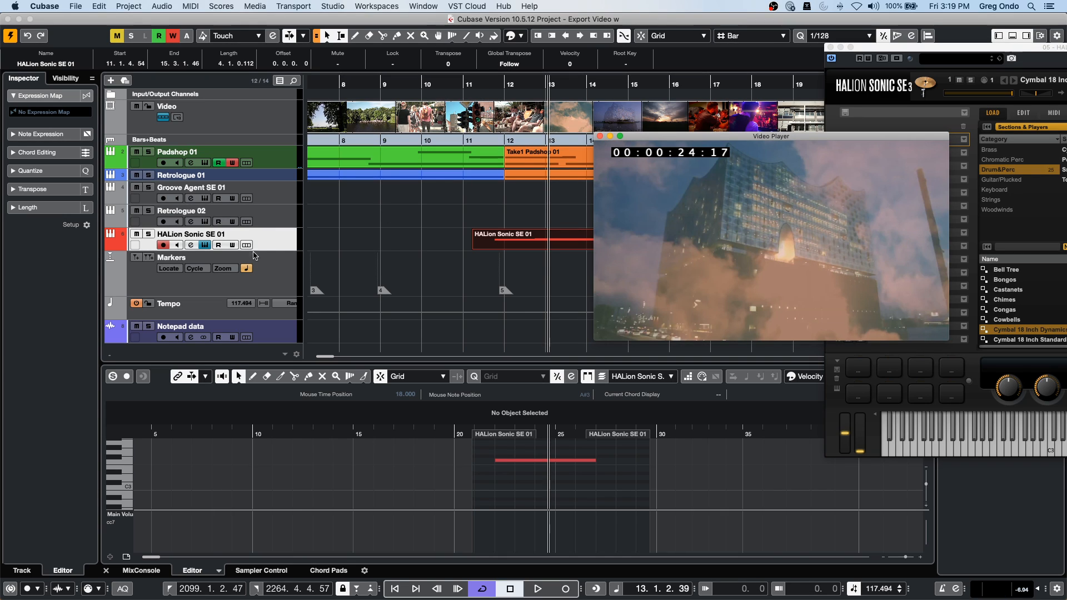
click(29, 97)
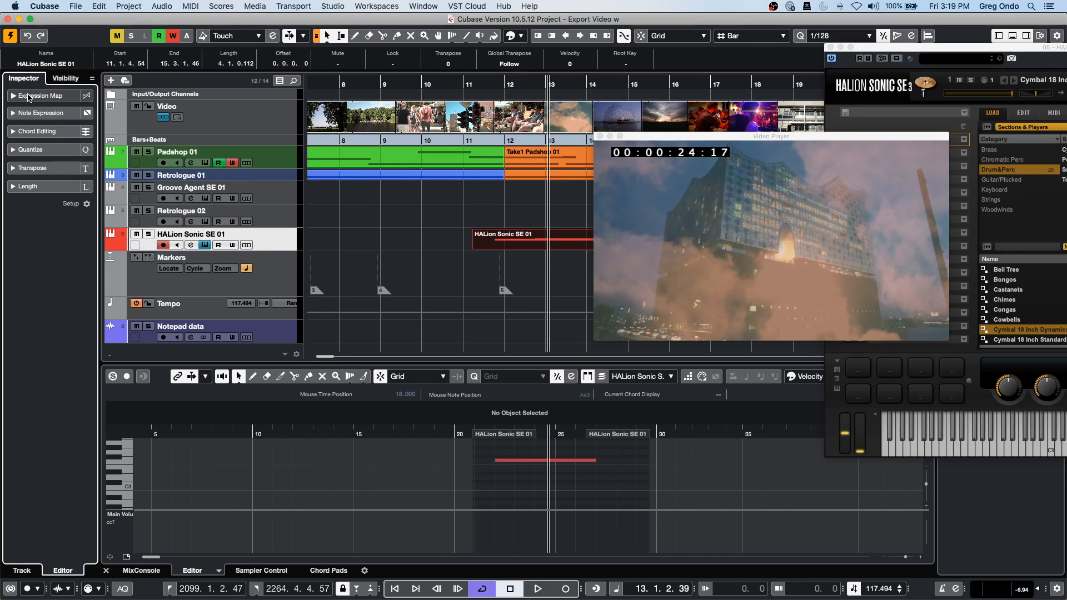
click(265, 239)
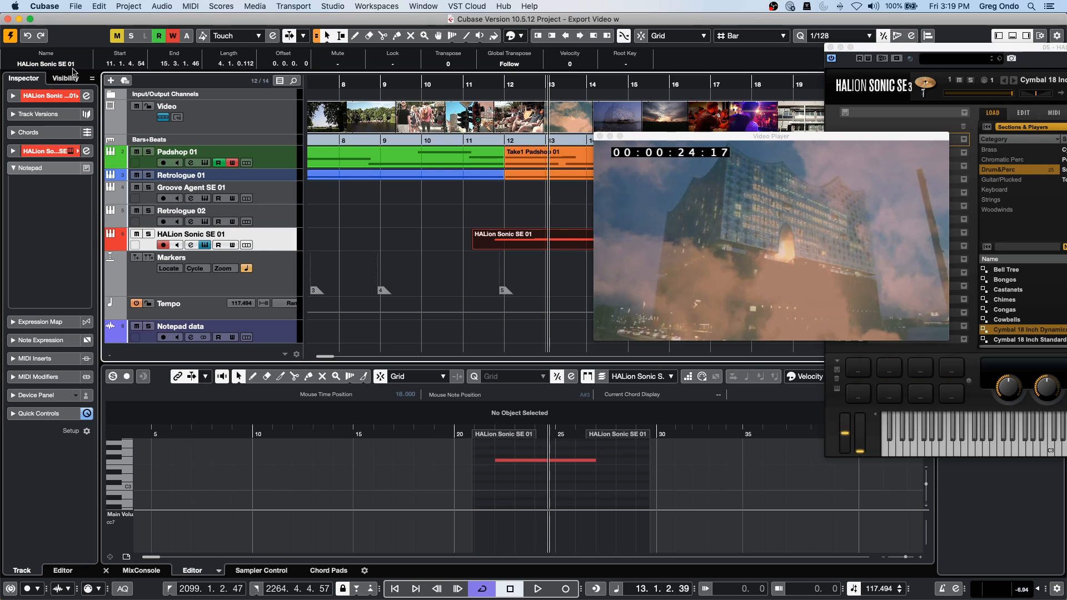
click(14, 96)
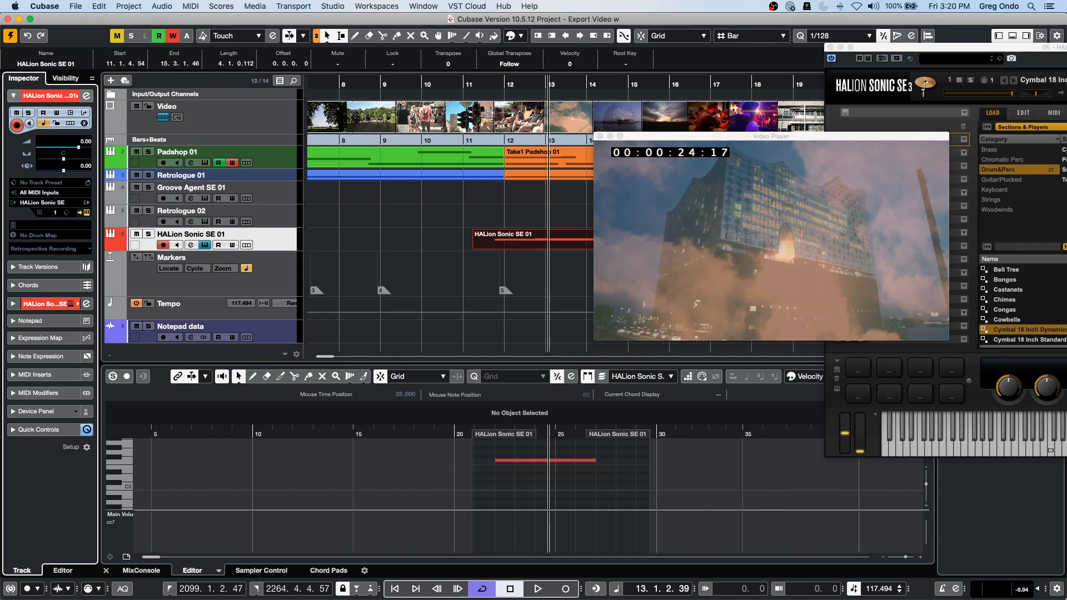
Set the project tempo to 87 BPM and play back from just before bar 11.
click(871, 589)
text(87)
key(Return)
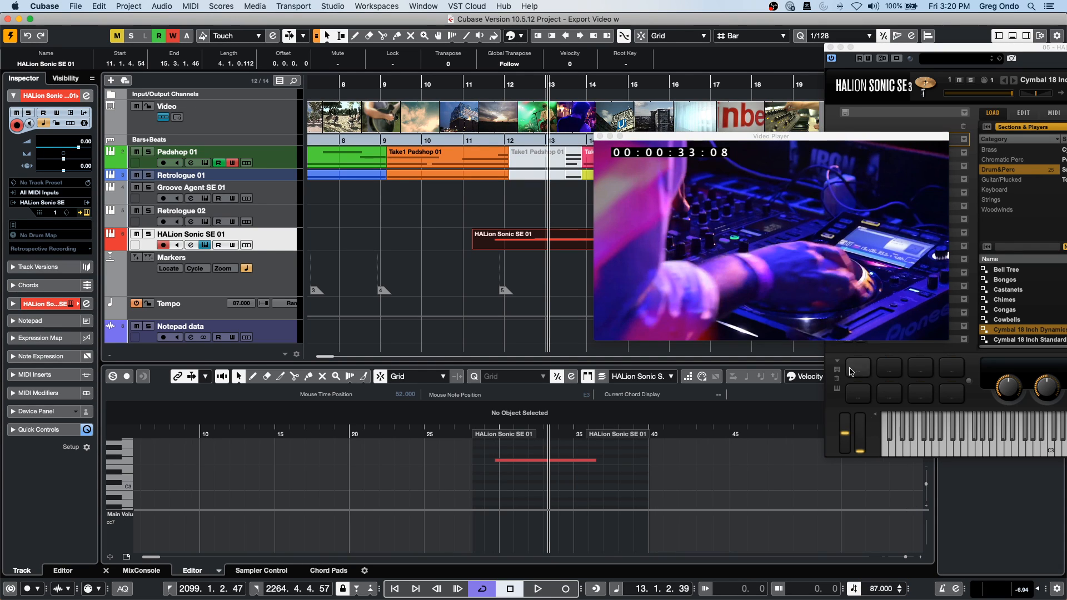
click(461, 83)
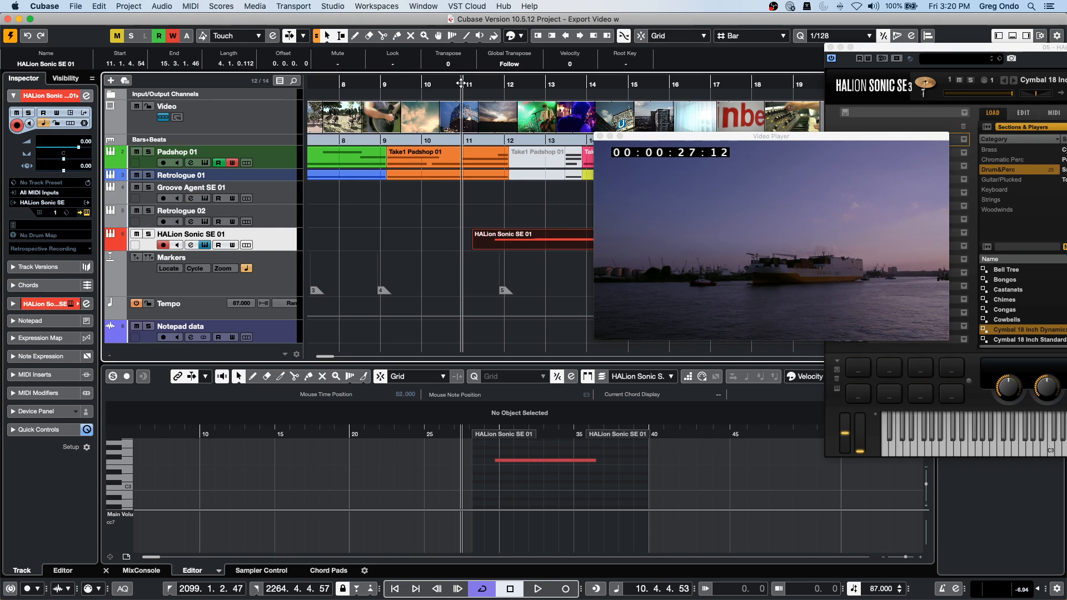
key(space)
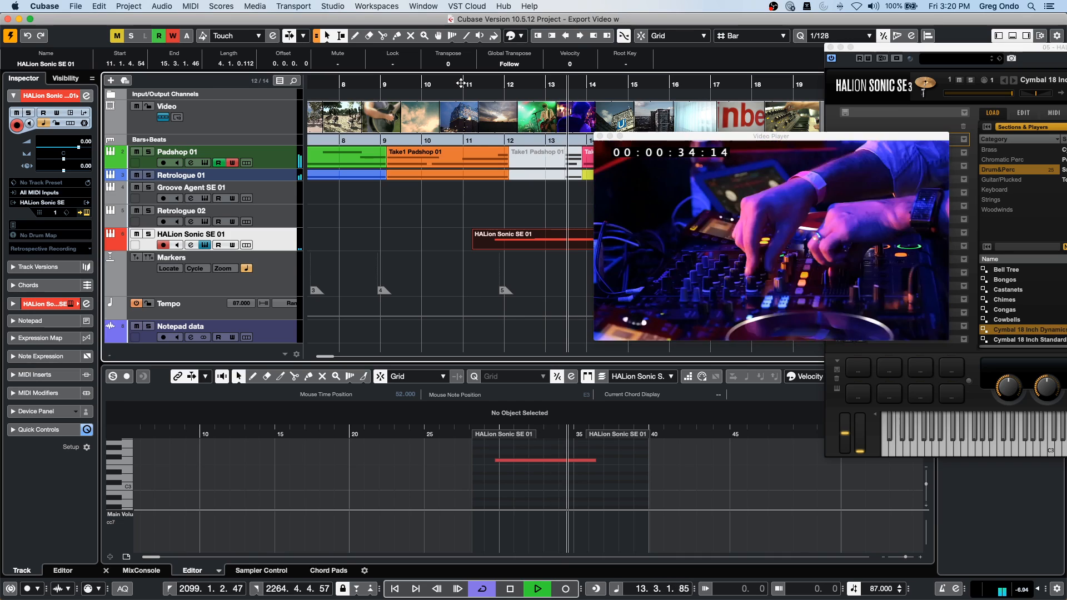
key(space)
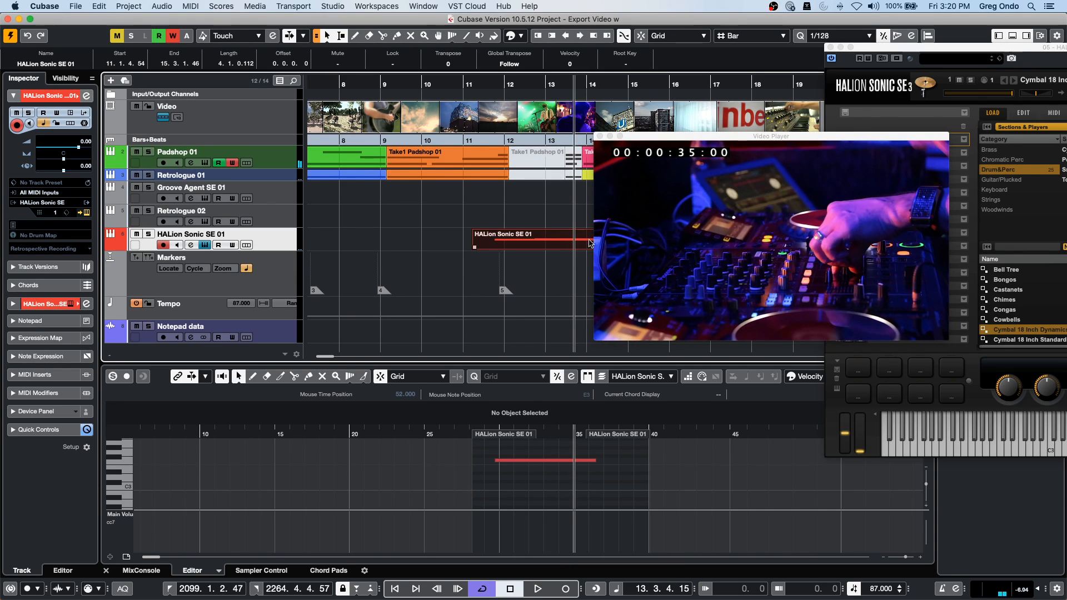
Set the project tempo to 117 BPM and play back from just before bar 11.
click(874, 593)
text(117)
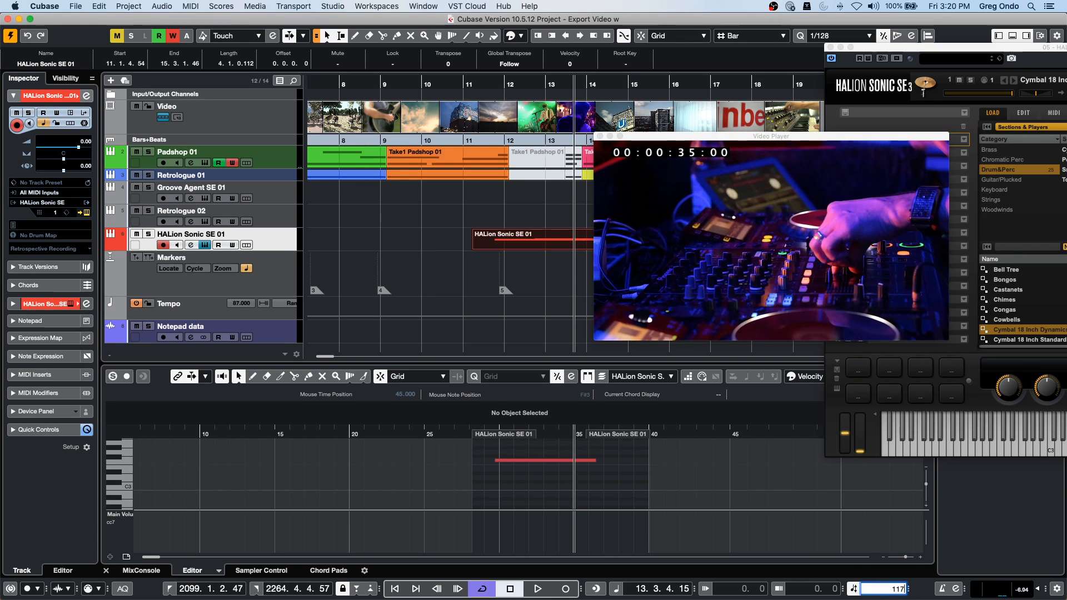
key(Return)
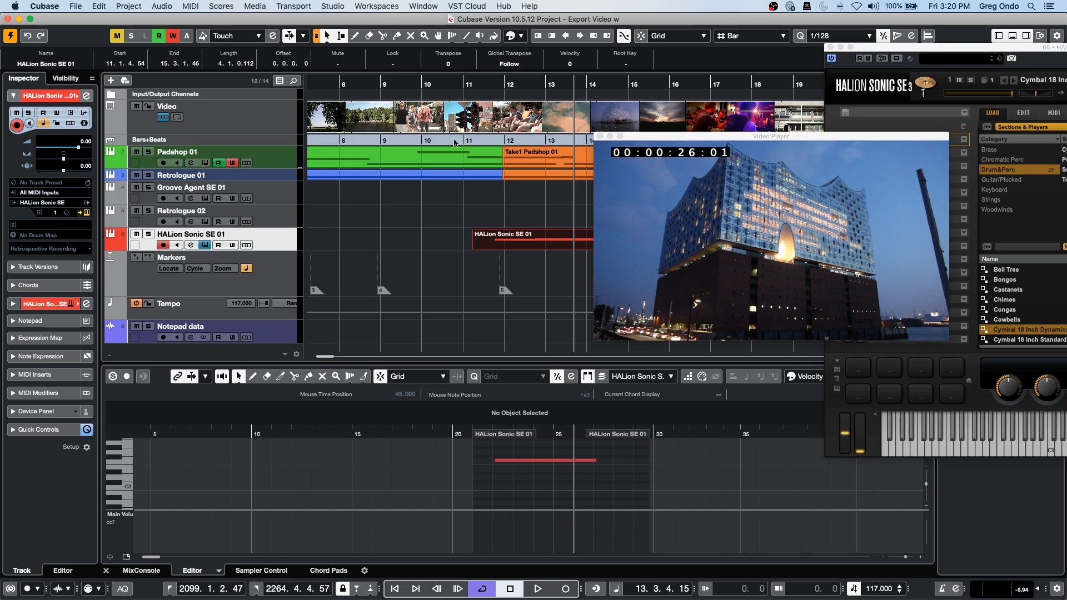
click(463, 82)
key(space)
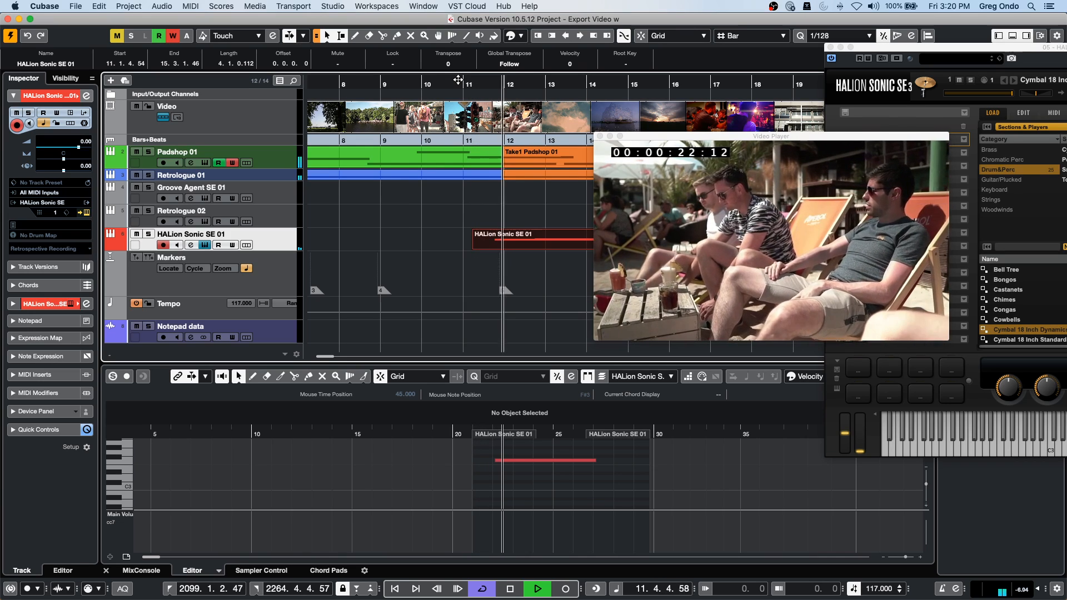
Stop playback and switch the HALion Sonic SE 01 track from musical to linear time base.
key(space)
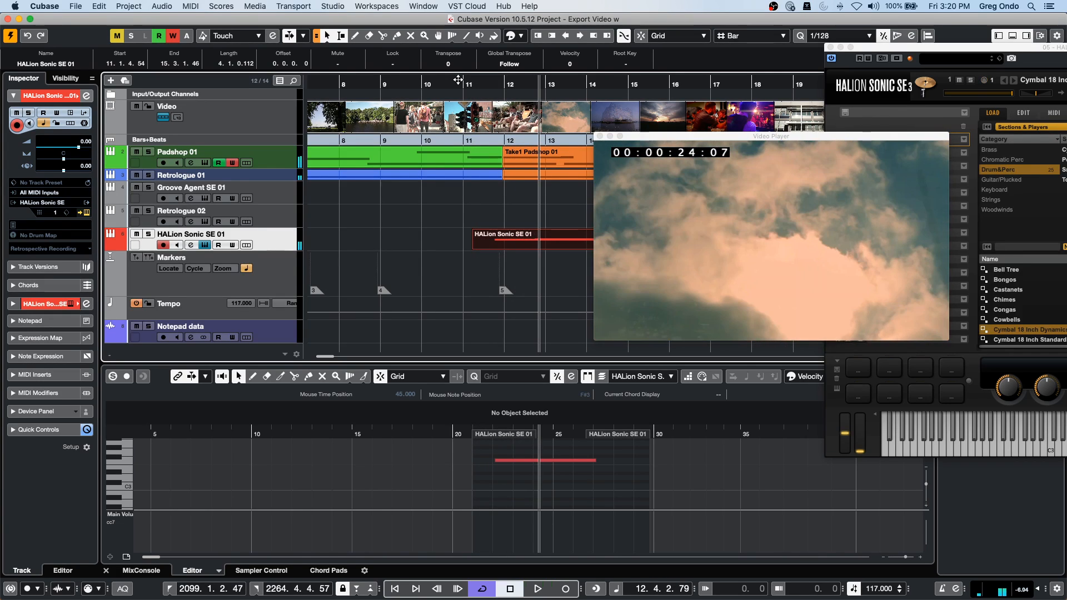
click(45, 124)
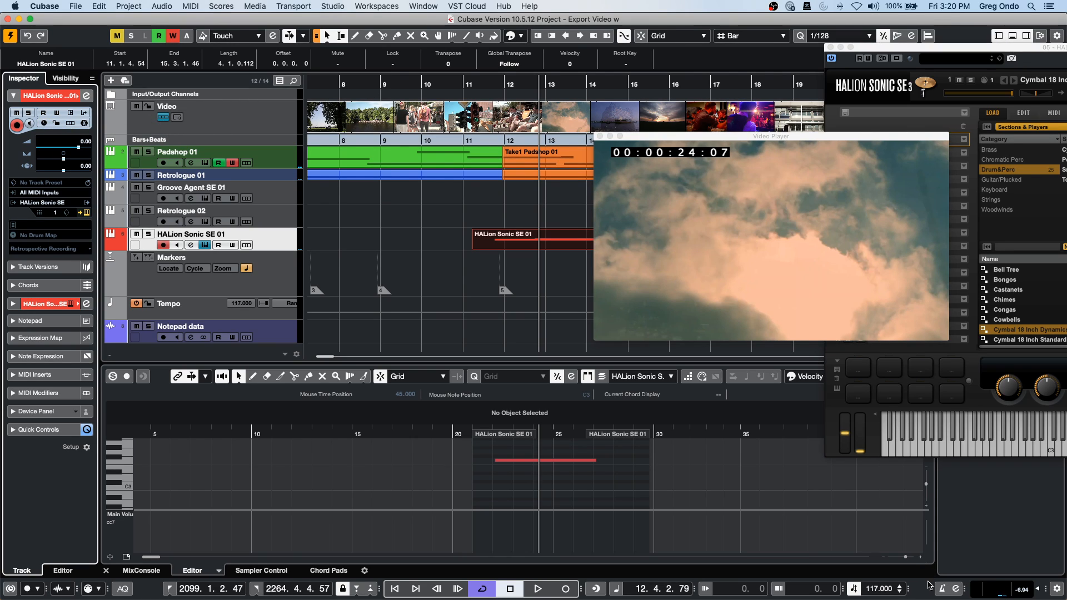
Set the project tempo to 86 BPM and play back from about bar 7, beat 3.
scroll(875, 594, down, 16)
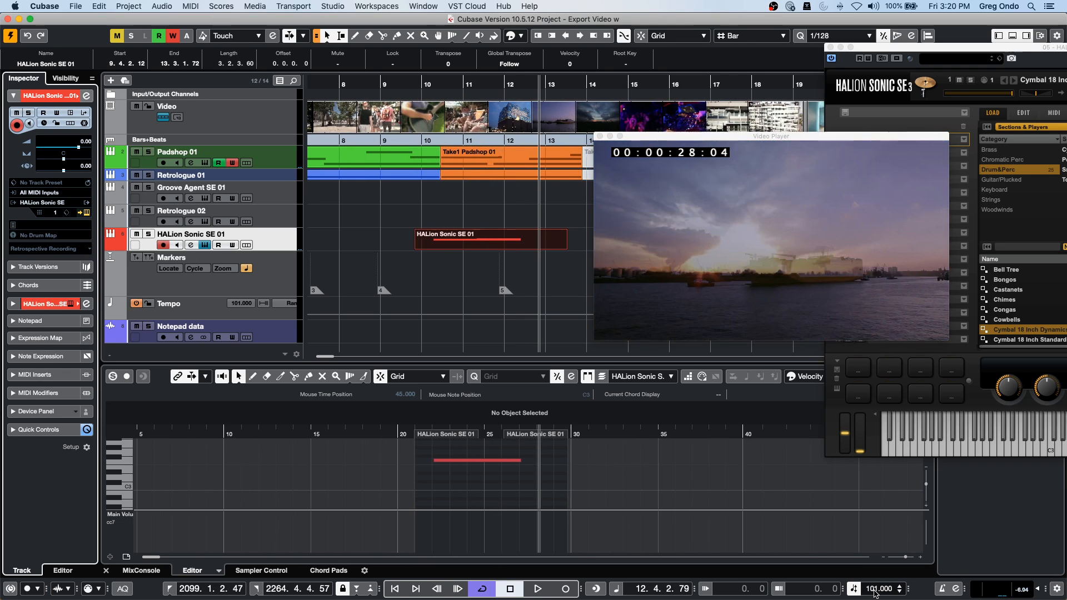
scroll(875, 594, down, 15)
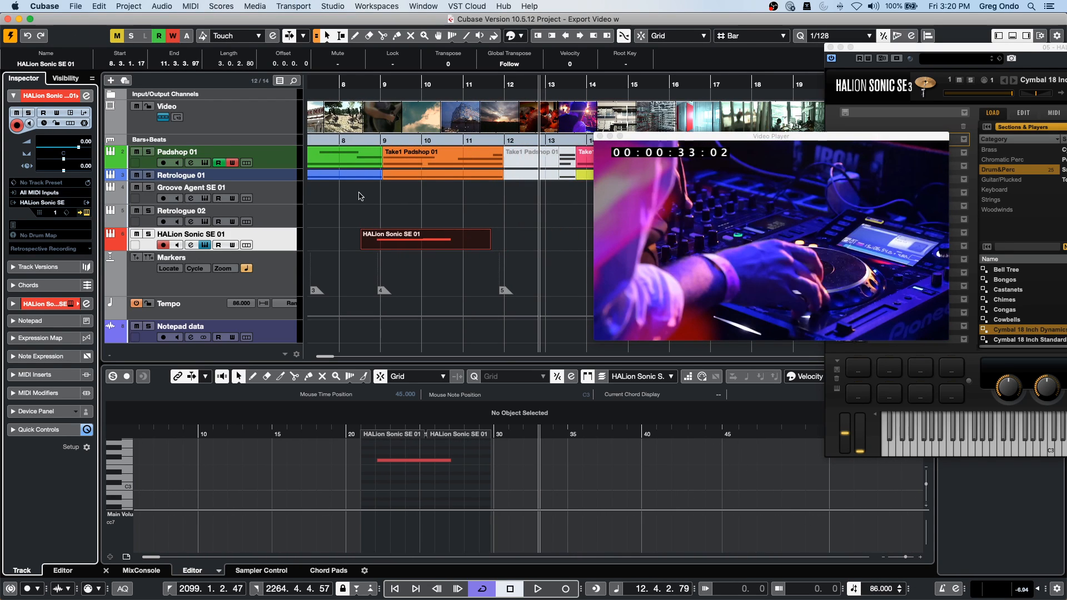
click(320, 84)
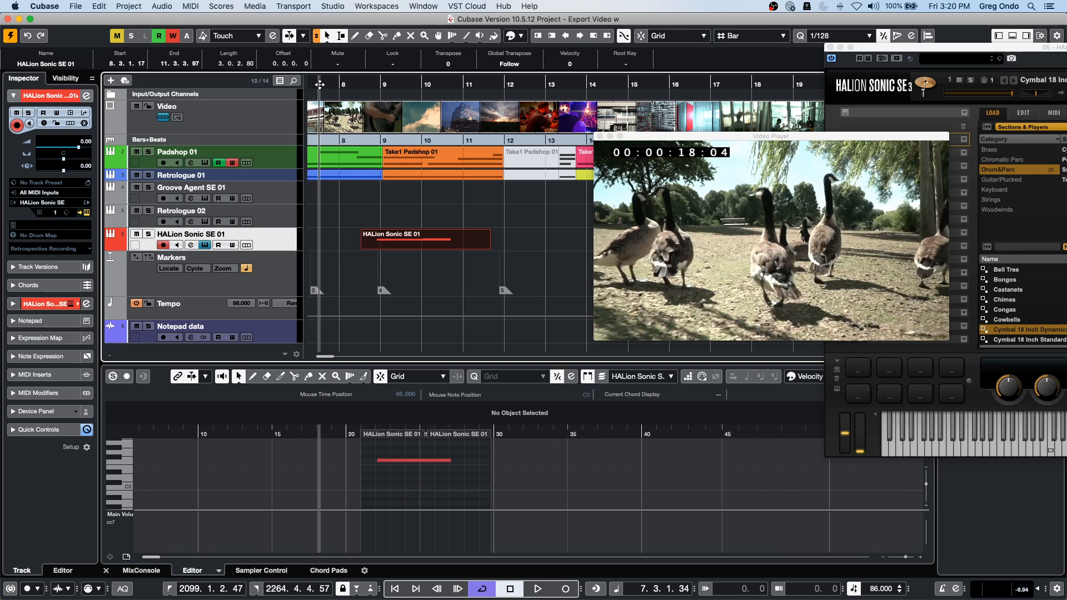
key(space)
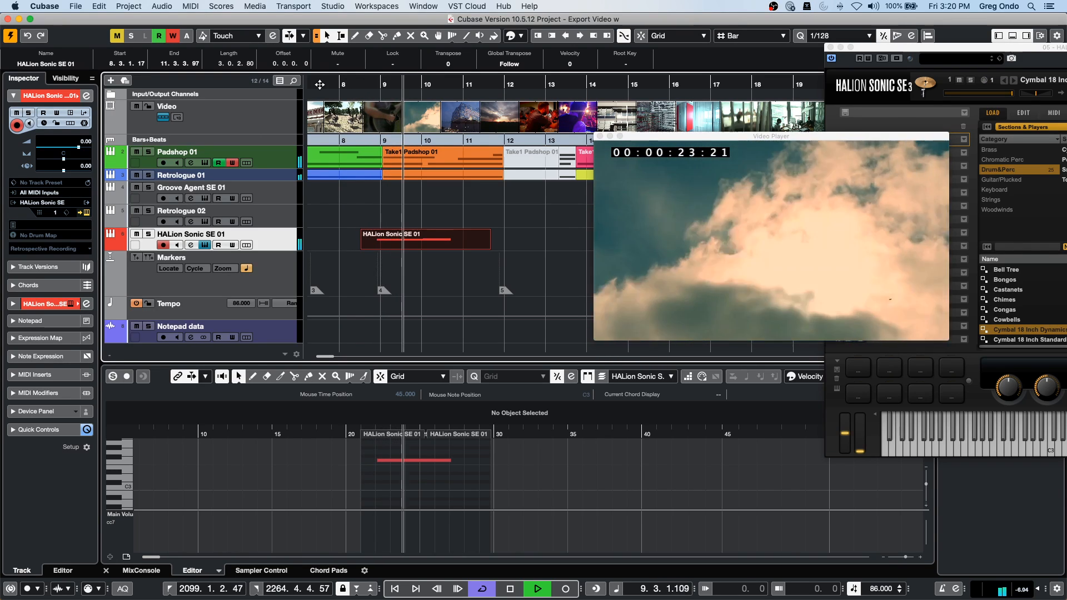
key(space)
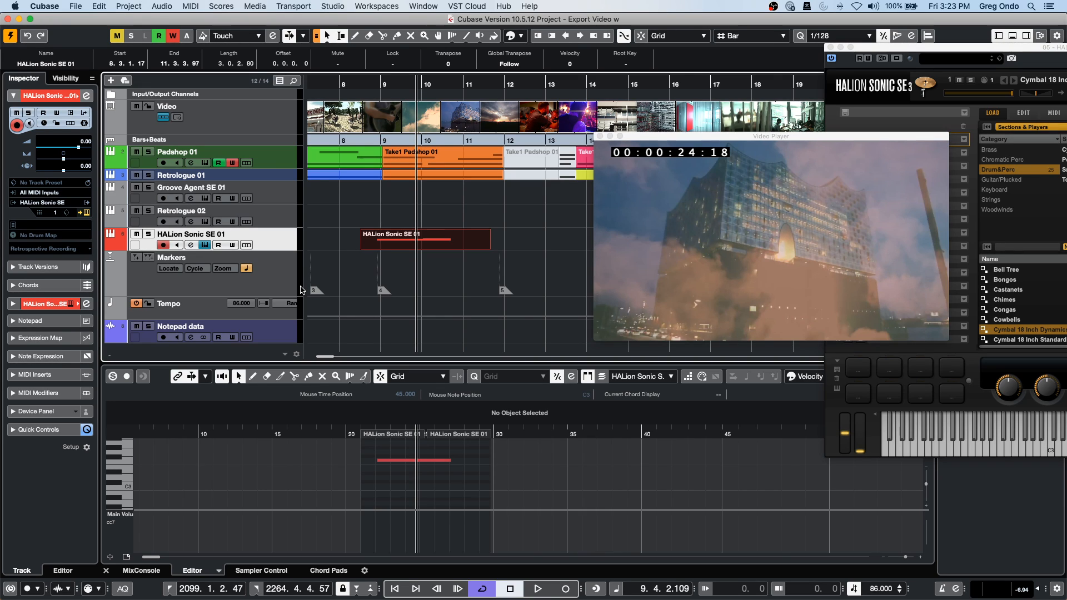
Split the HALion Sonic SE 01 part just after bar 11 and erase the piece behind the cut.
click(423, 476)
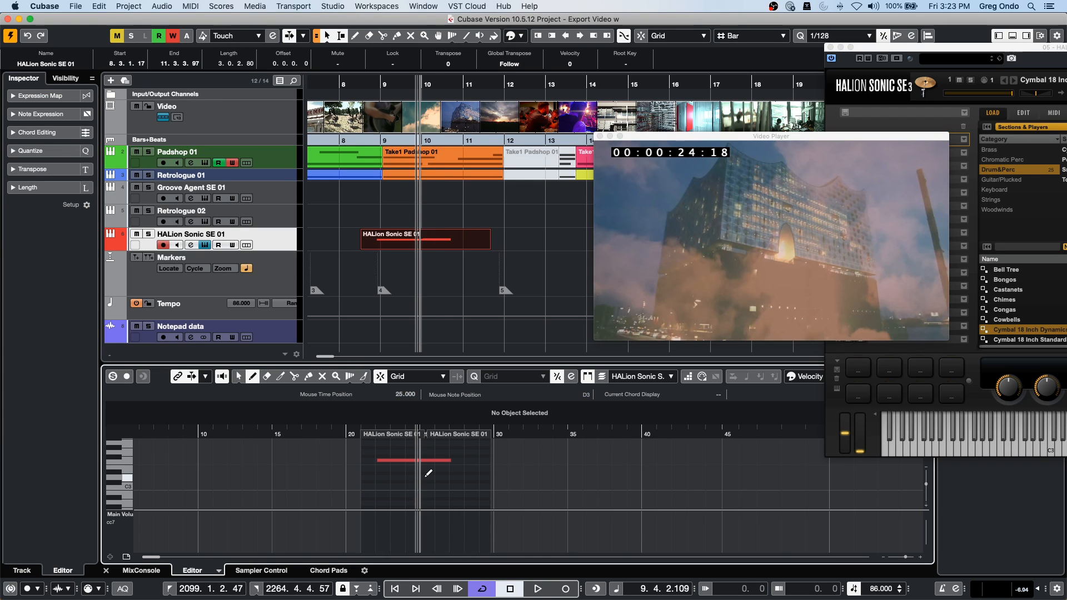
click(408, 247)
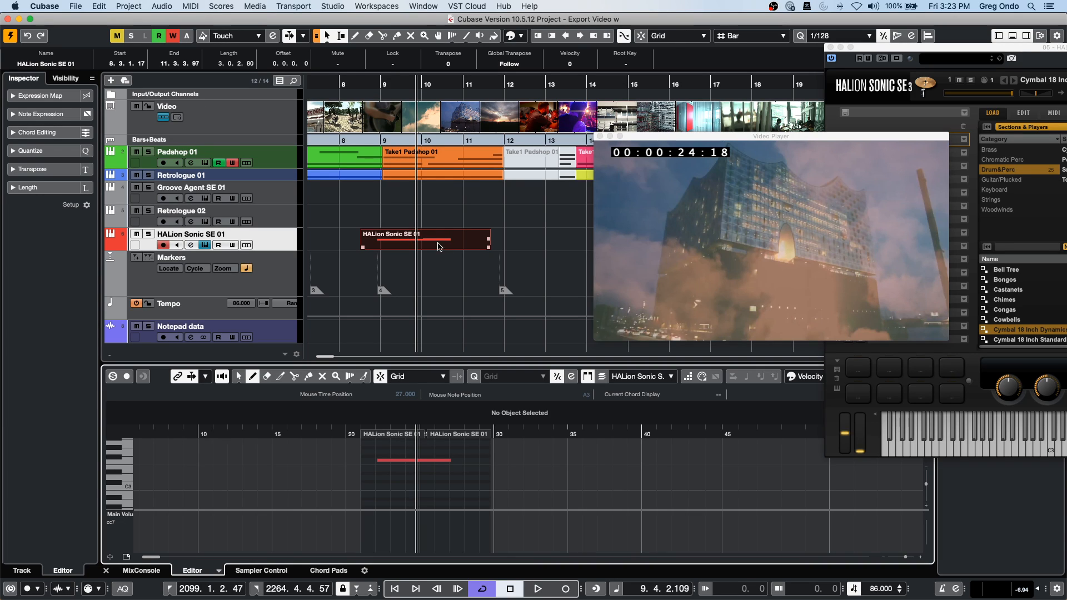
right_click(460, 247)
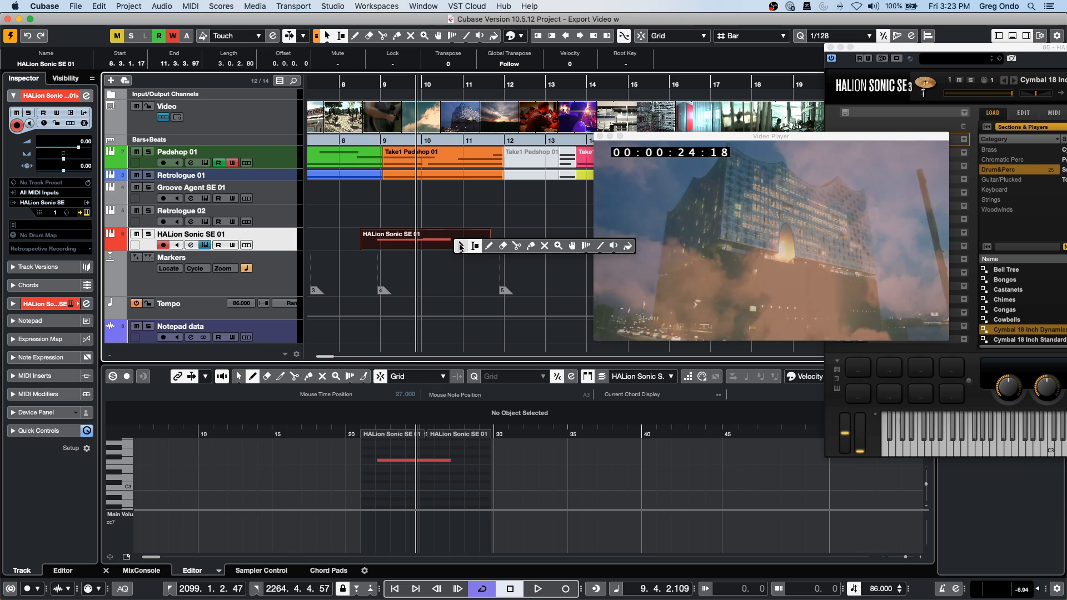
click(517, 246)
click(469, 243)
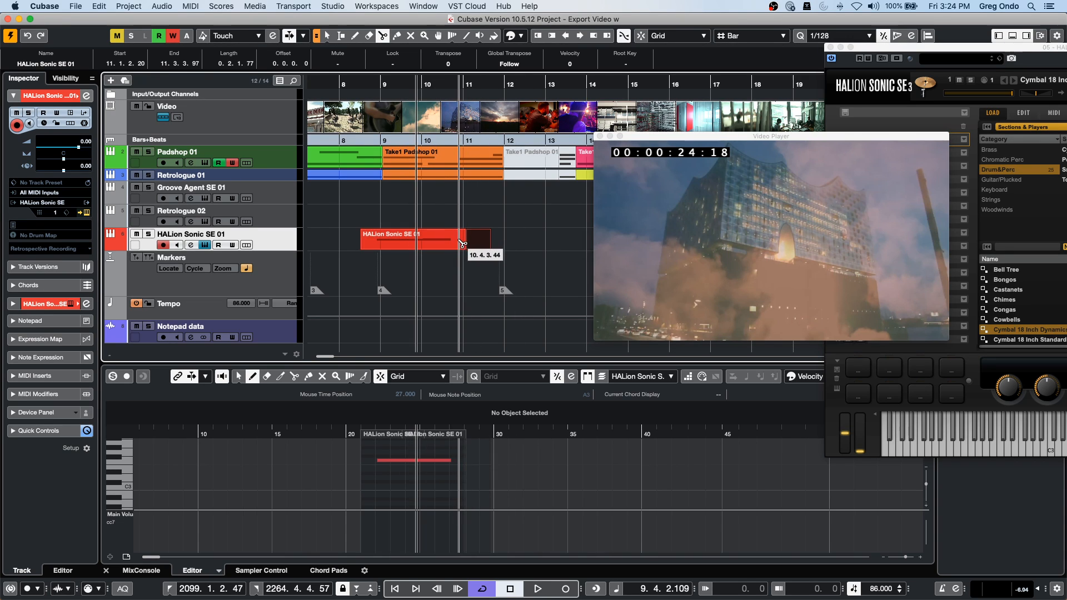
right_click(487, 243)
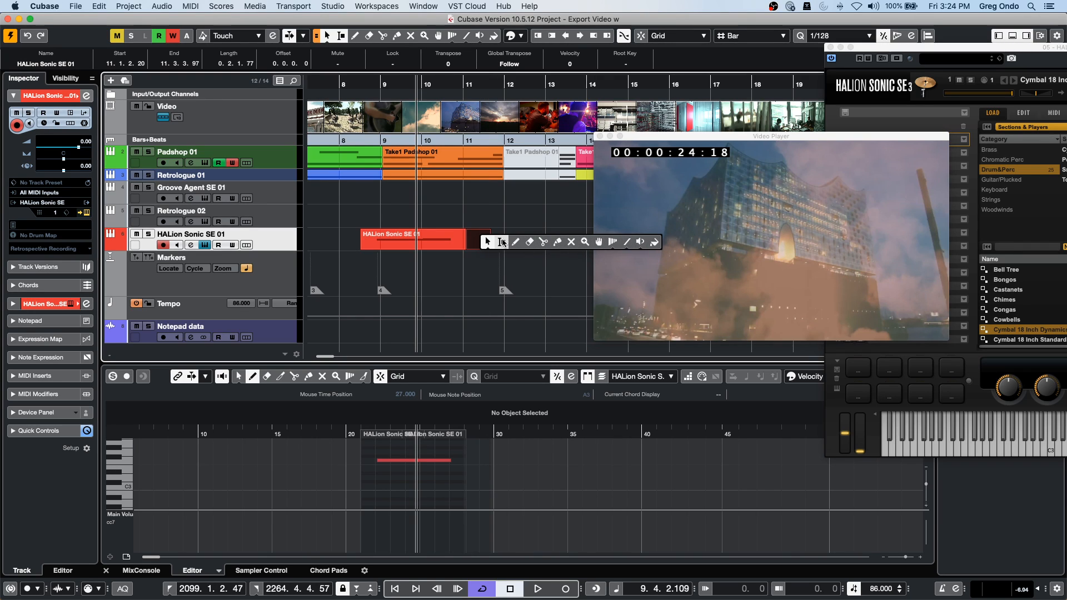
click(530, 242)
click(477, 239)
right_click(464, 251)
click(464, 250)
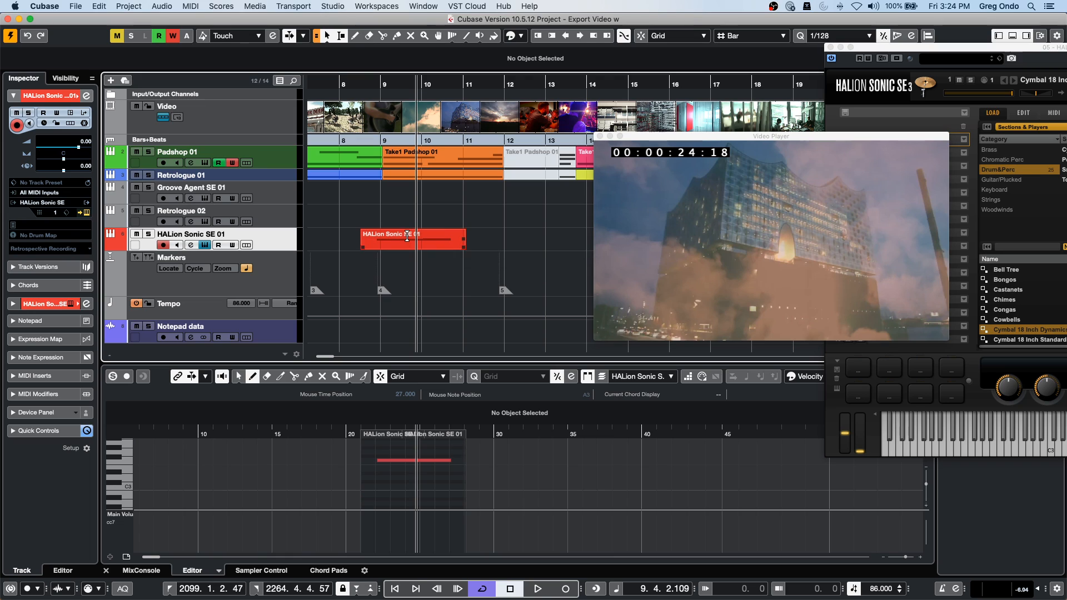
Copy the shortened HALion Sonic SE 01 part to 11.3.1.8 and 14.3.1.65, clearing the Video Player and HALion windows off the tracks.
drag(415, 247, 538, 246)
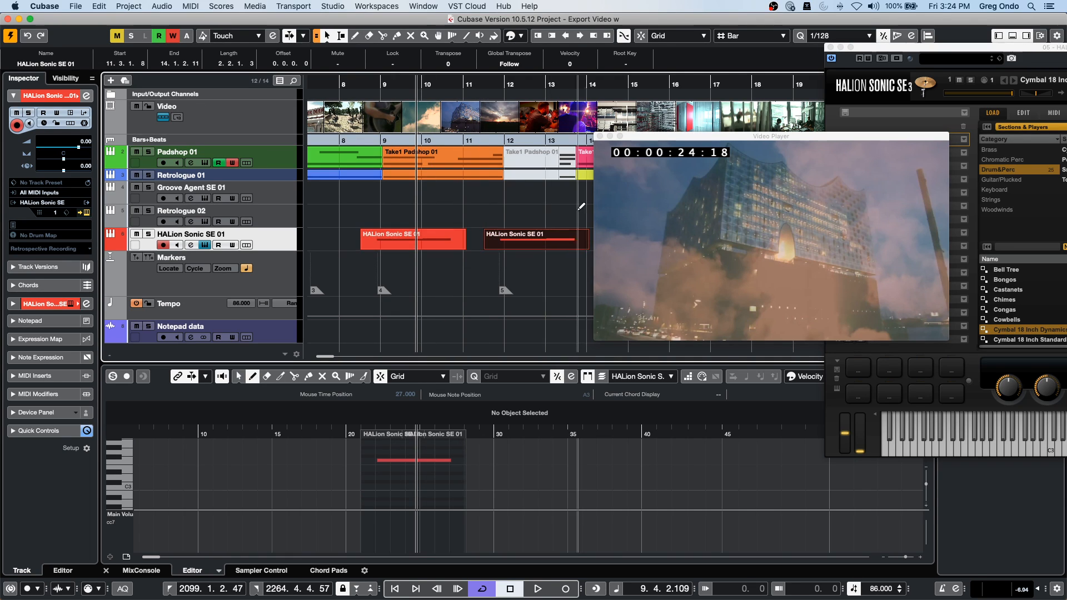
drag(650, 141, 782, 145)
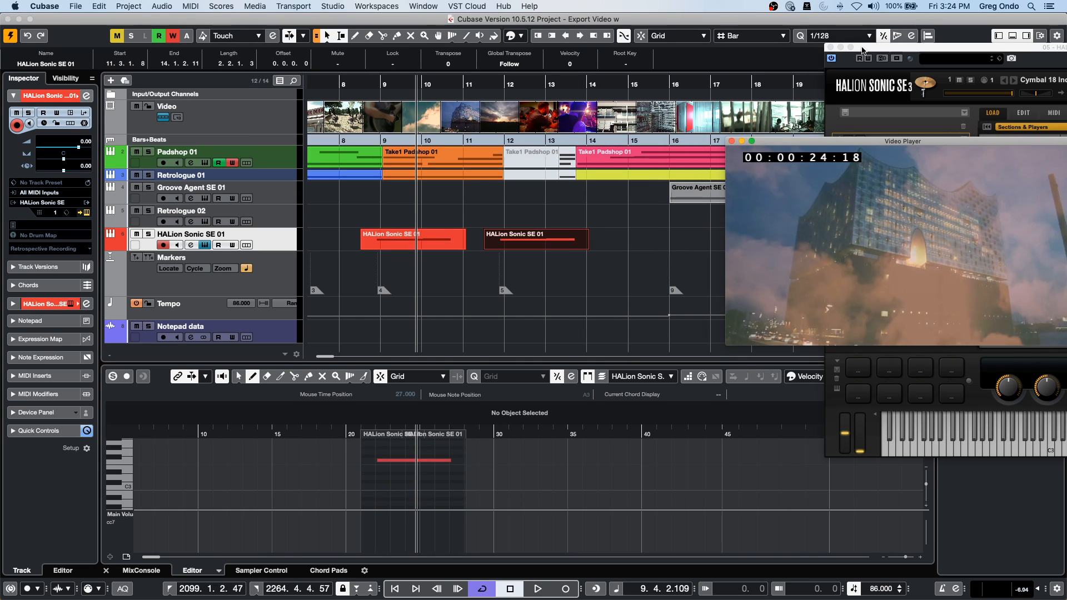
click(830, 47)
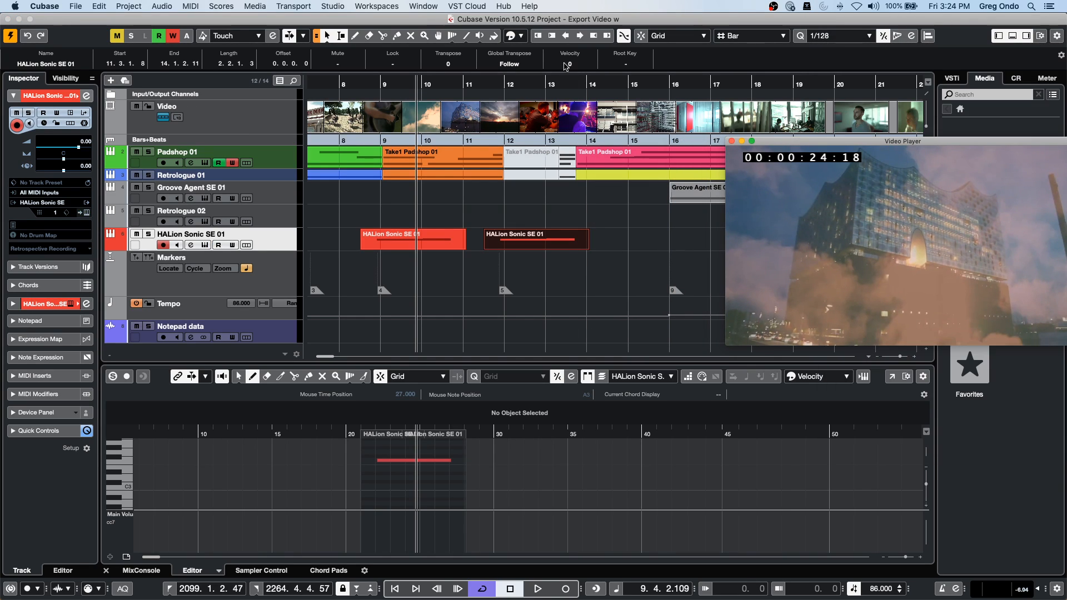
click(529, 244)
drag(528, 245, 651, 245)
right_click(456, 255)
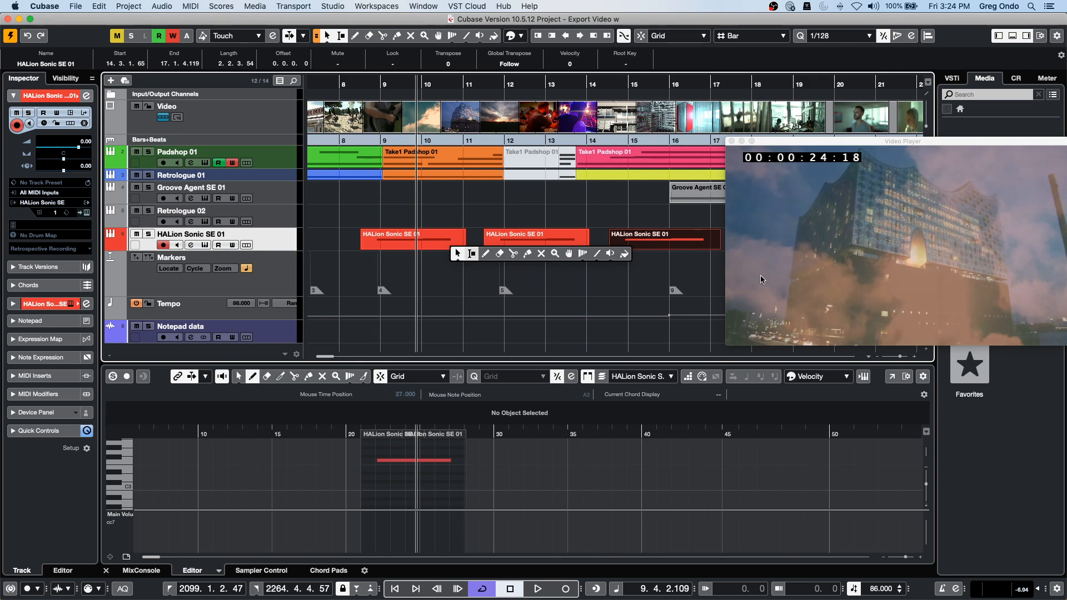
click(601, 254)
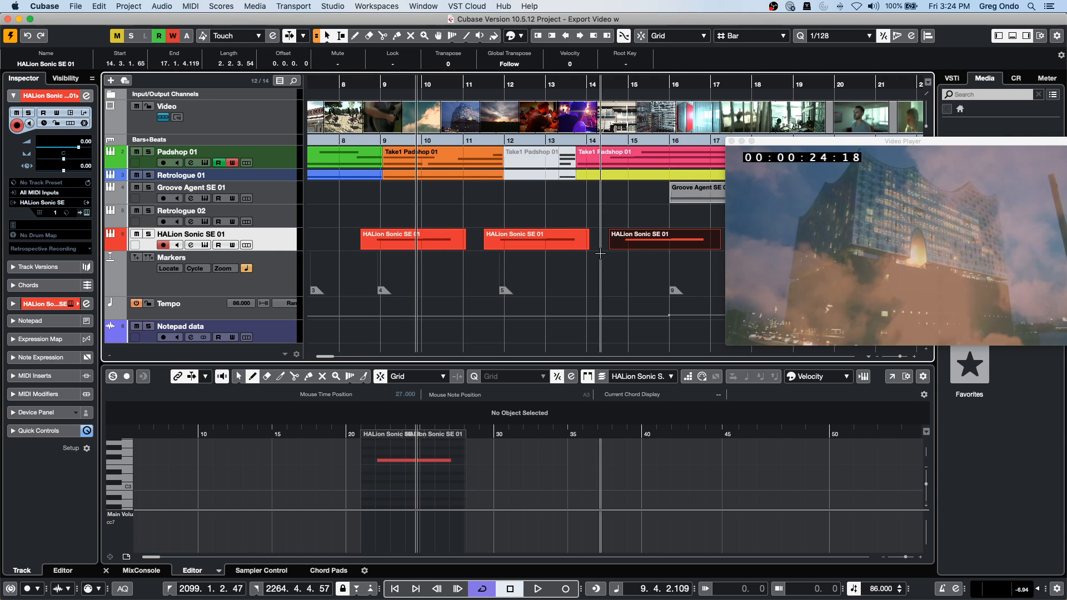
right_click(463, 248)
click(463, 249)
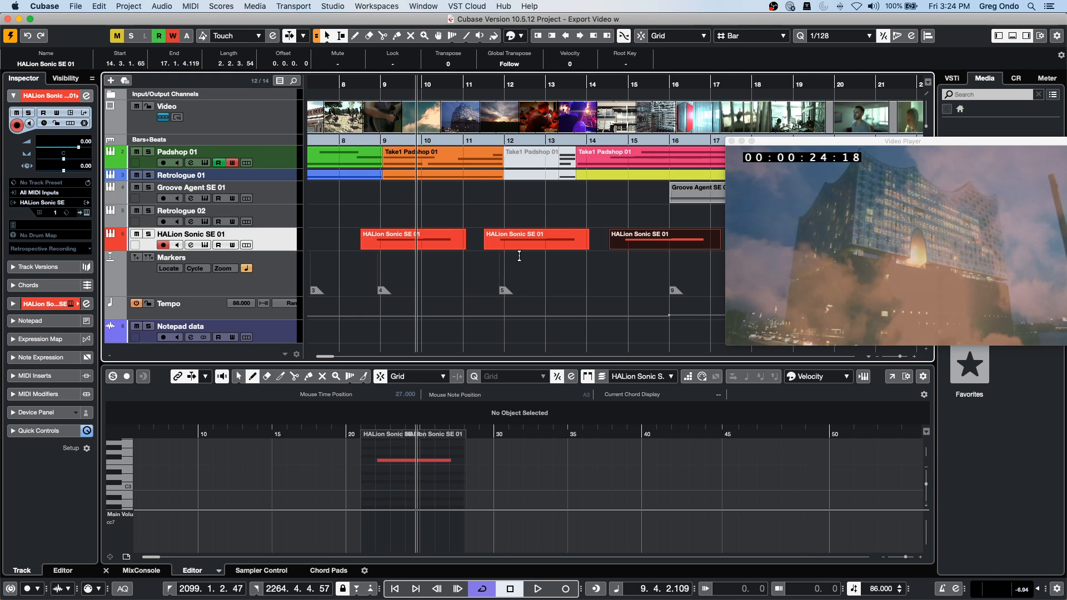
Open all three HALion Sonic SE 01 parts together in the Key Editor, and reduce the view to the second part only.
shift+click(440, 245)
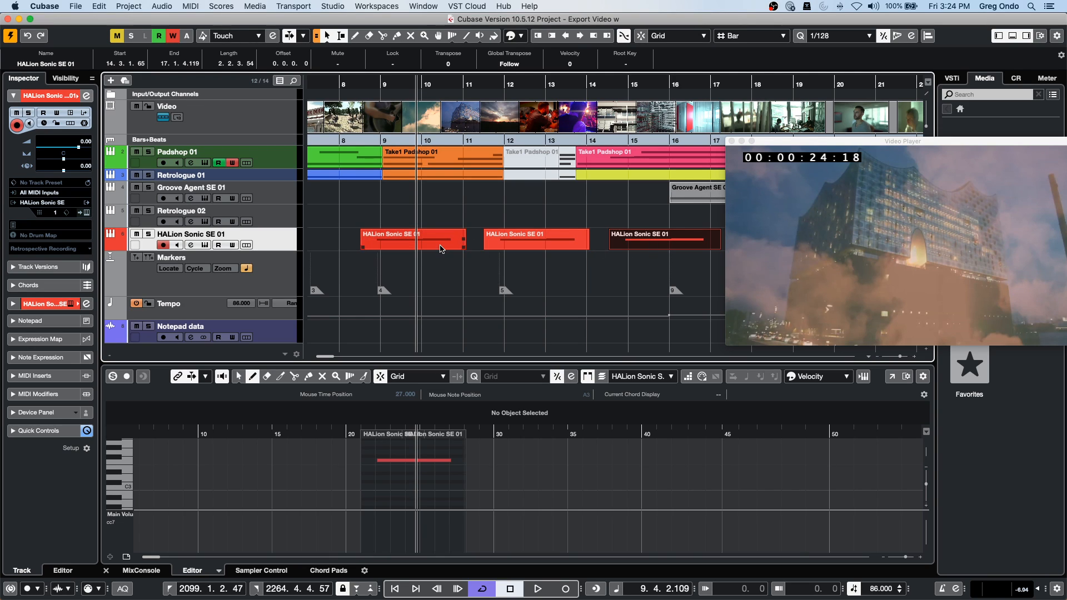
shift+click(537, 246)
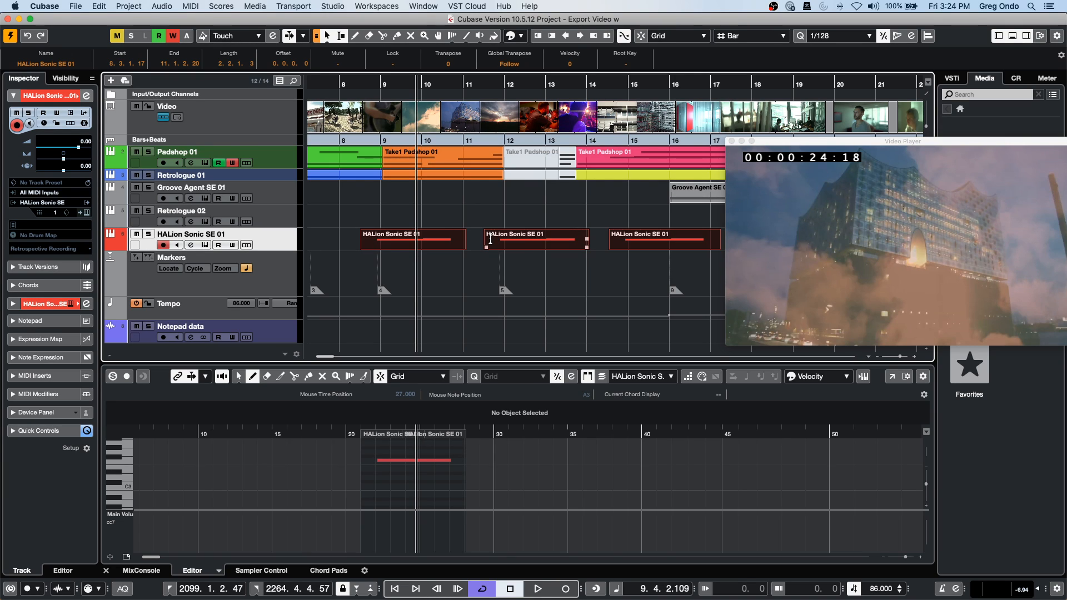
key(Return)
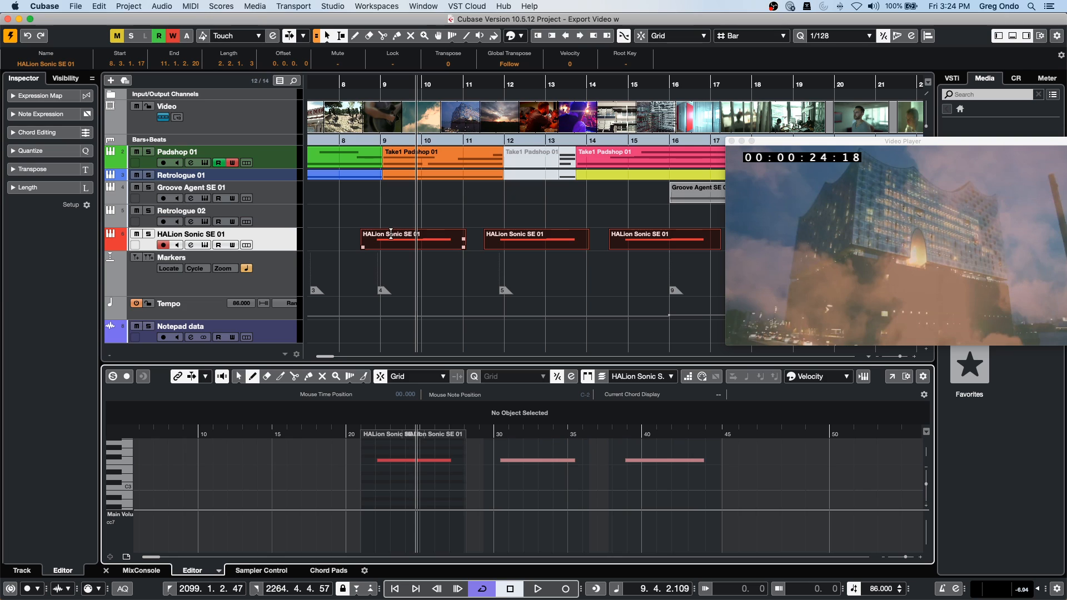
click(348, 245)
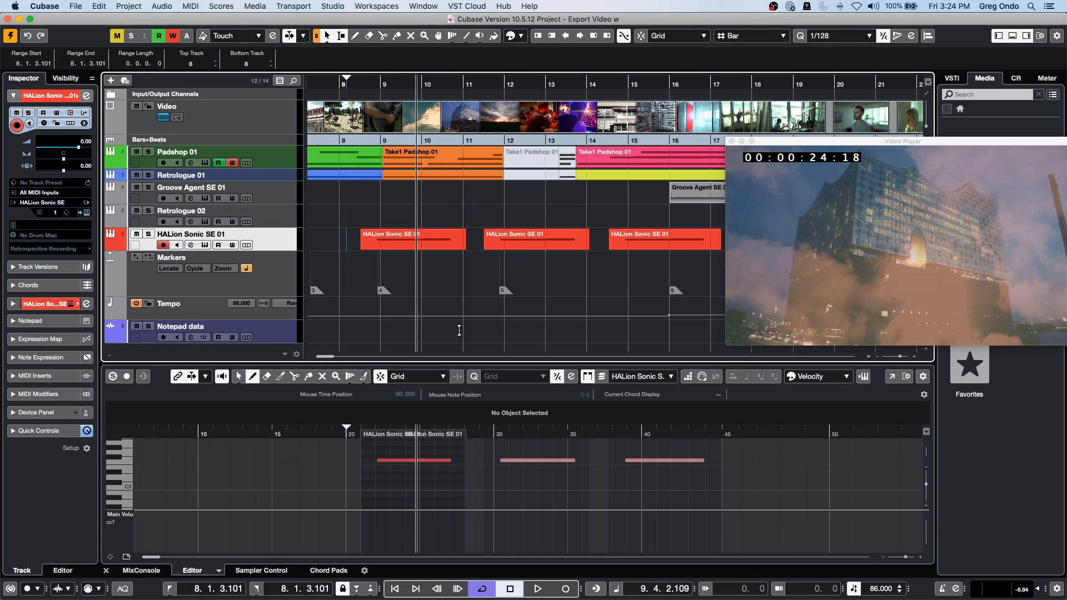
click(553, 245)
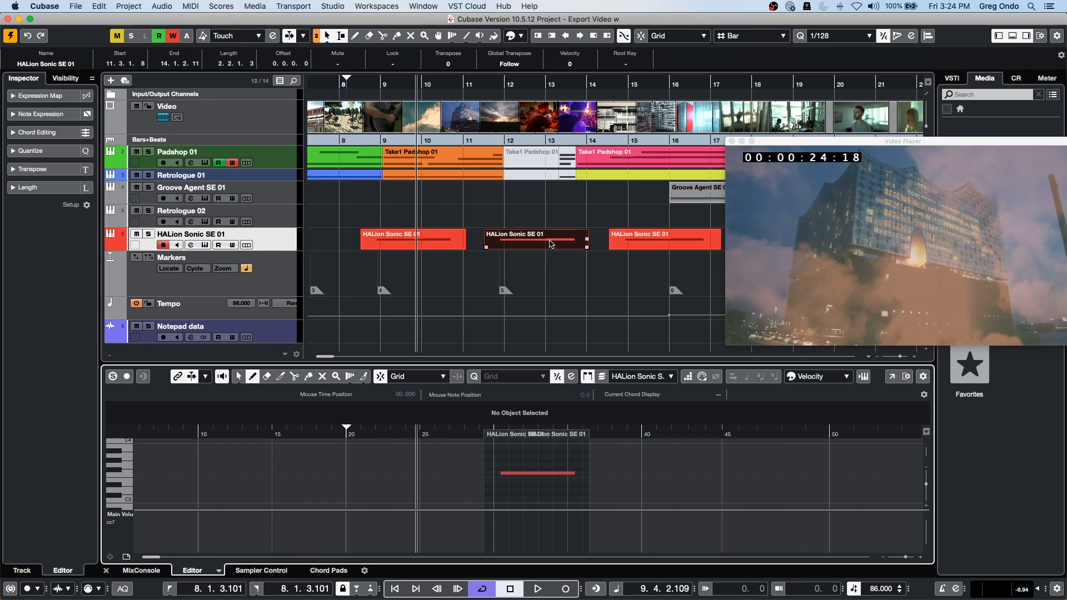
right_click(404, 244)
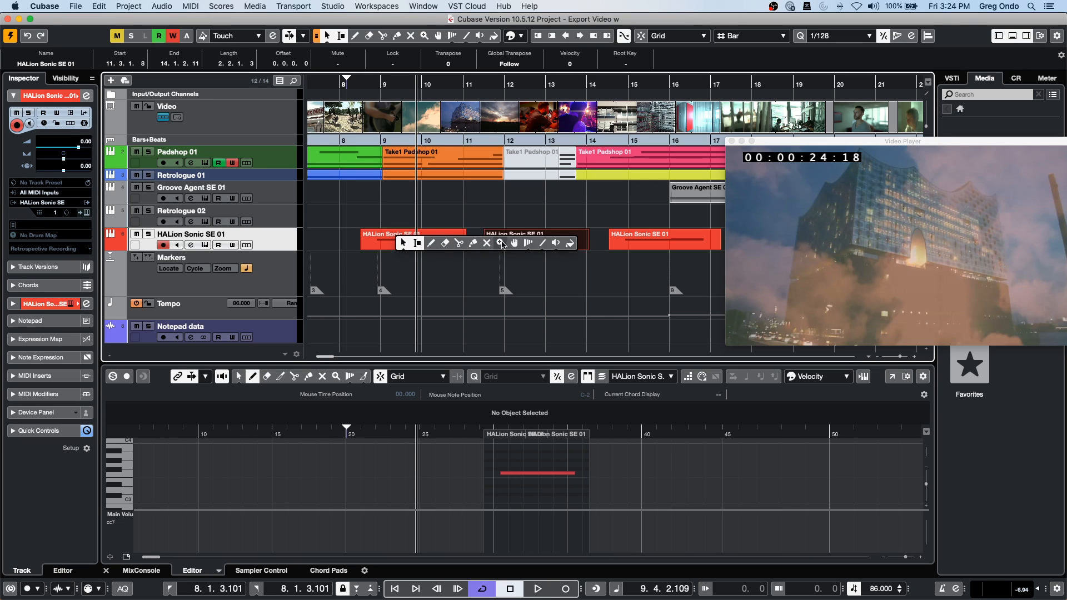
click(431, 243)
click(438, 240)
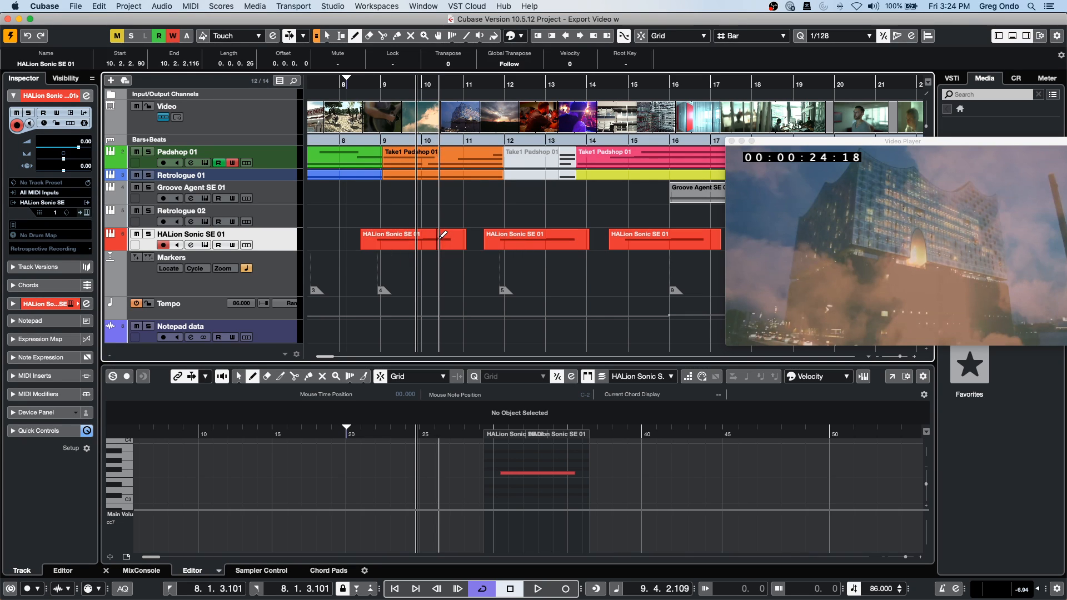
key(super+z)
key(super+z)
right_click(461, 246)
click(460, 244)
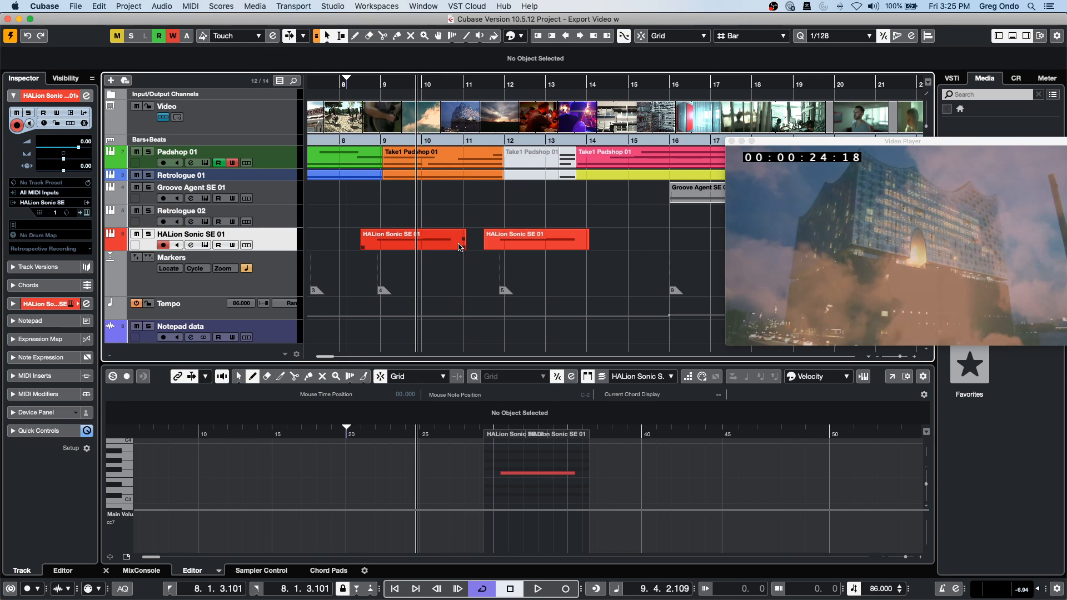
key(super+z)
key(super+shift+z)
key(super+shift+z)
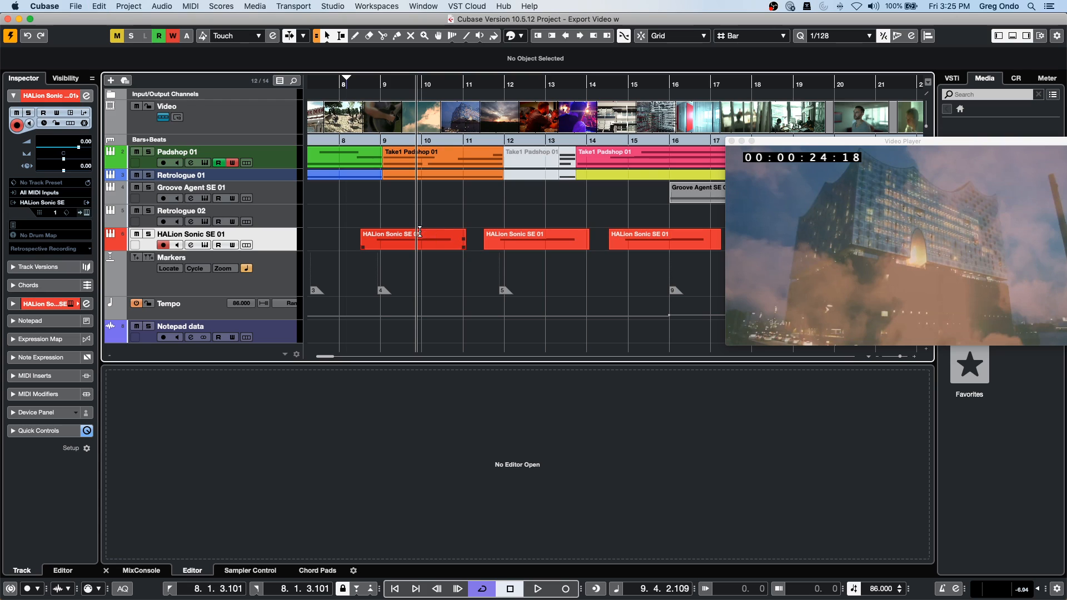
Try gluing the three HALion Sonic SE 01 parts into one for editing in the Key Editor, and undo the glue.
right_click(459, 246)
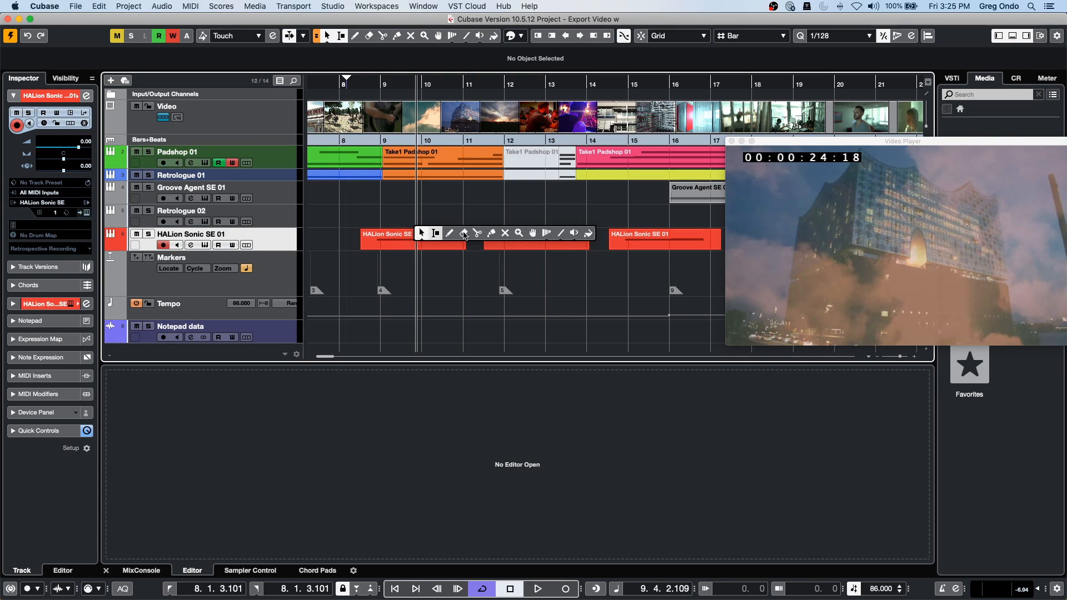
click(492, 233)
click(451, 238)
click(452, 237)
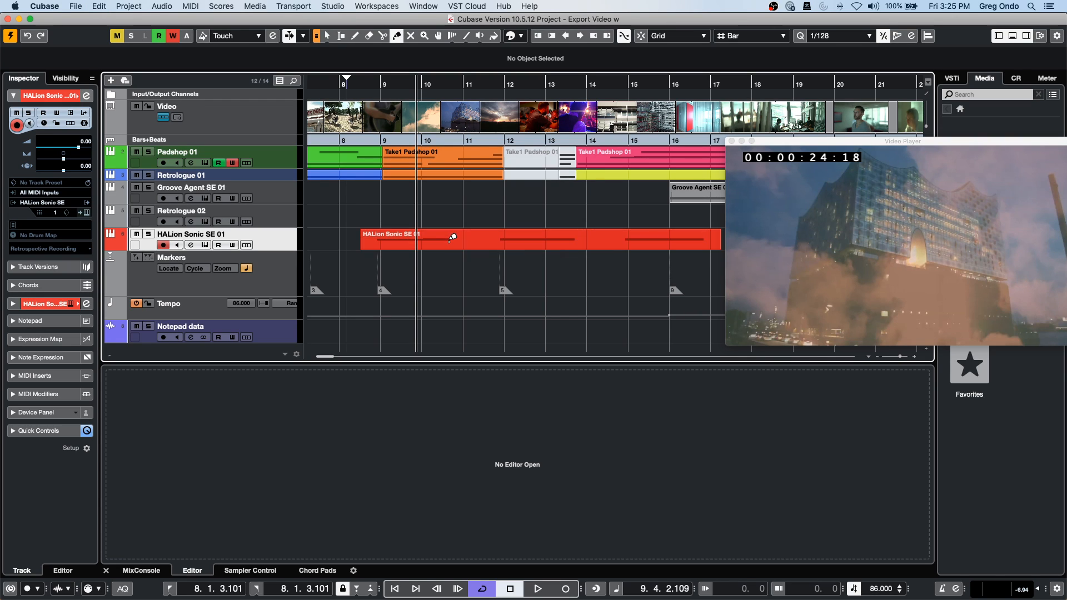
key(1)
click(453, 243)
double_click(453, 244)
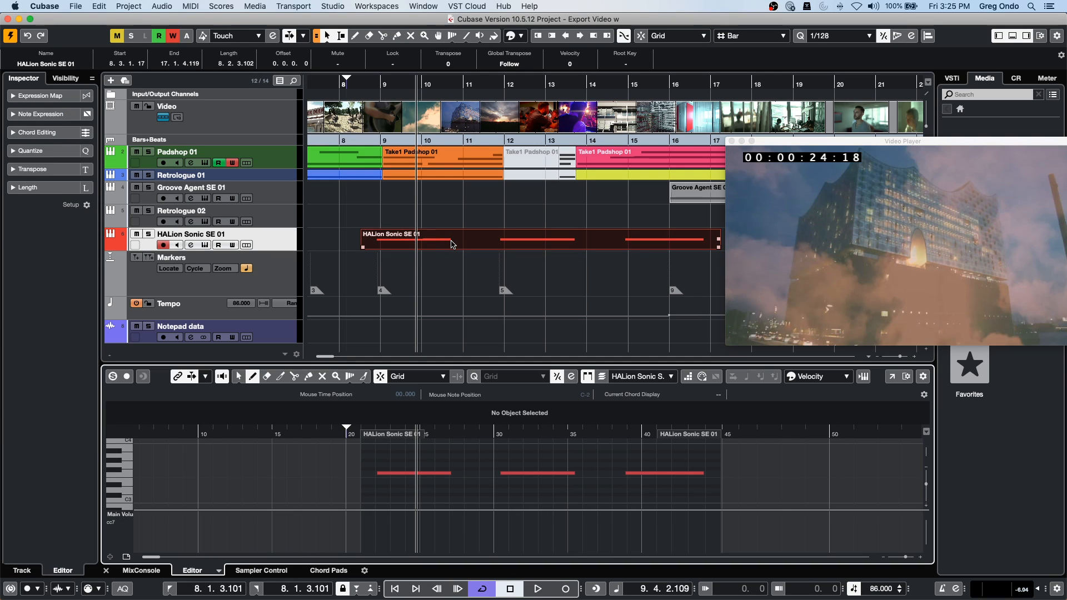
key(super+z)
key(super+z)
Select all three separate HALion Sonic SE 01 parts together, keeping the project open.
click(456, 236)
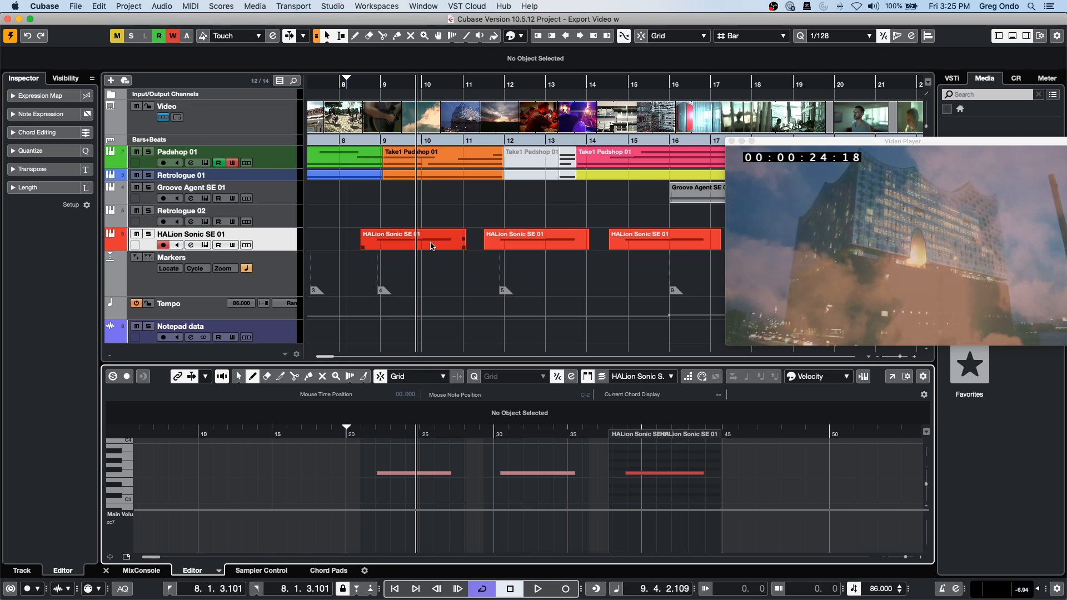
click(432, 246)
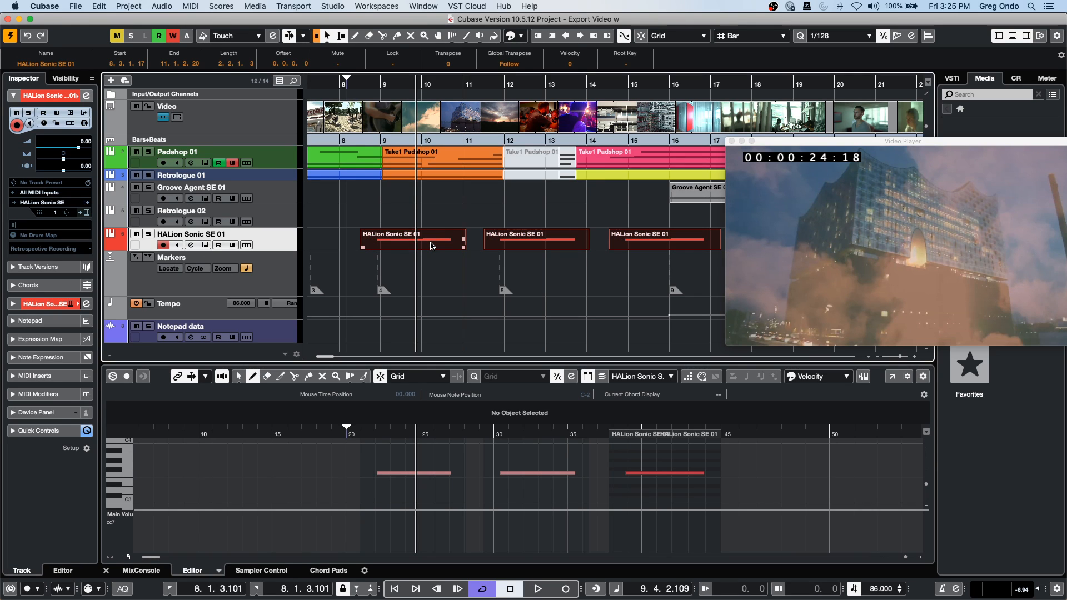
key(super+w)
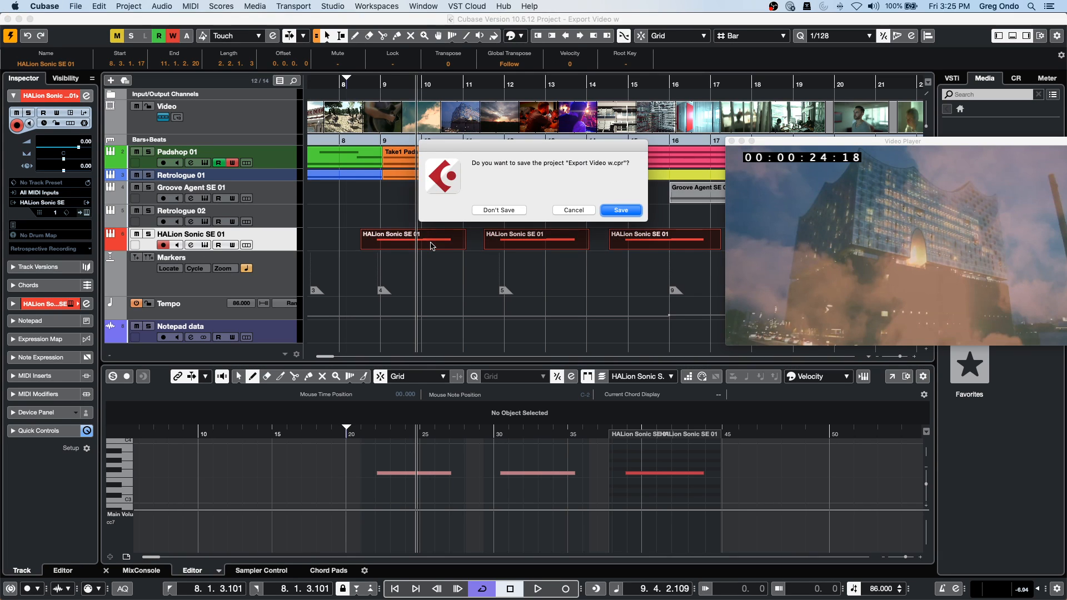
click(573, 211)
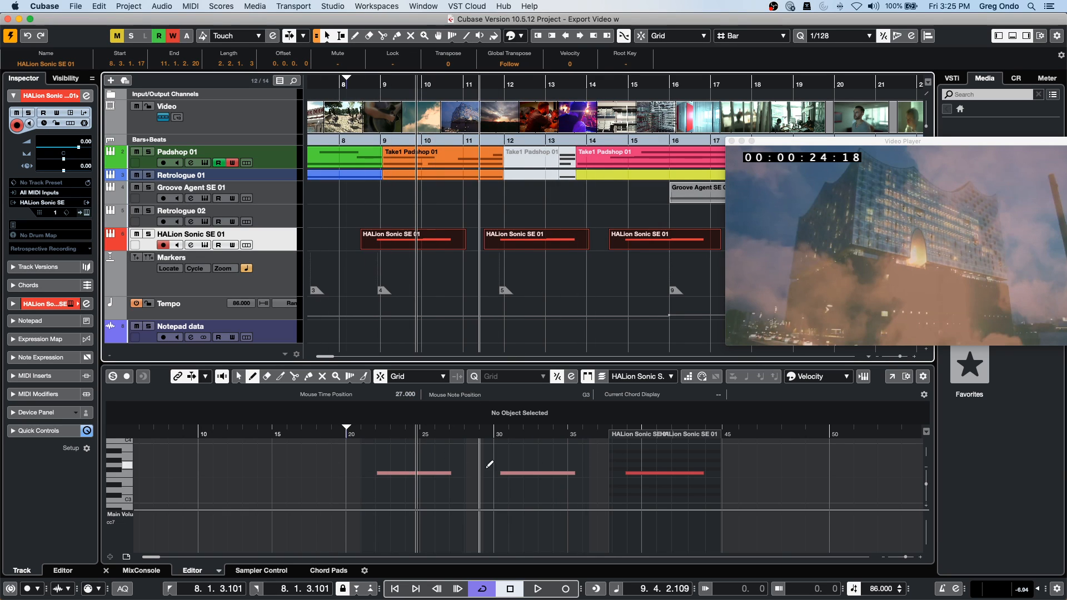
Choose the Object Selection tool in the Key Editor and change the active part by selecting notes in the third and second parts.
right_click(523, 465)
click(523, 465)
click(527, 479)
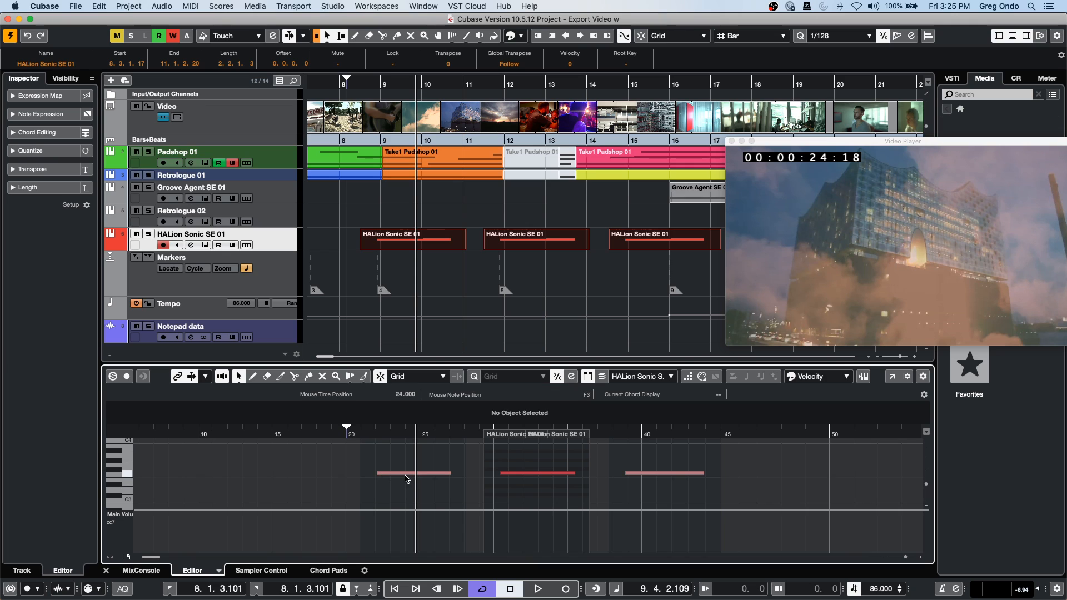
click(671, 474)
click(551, 472)
Deselect the HALion Sonic SE 01 parts, reselect all three, and clear the note selection in the Key Editor.
click(460, 244)
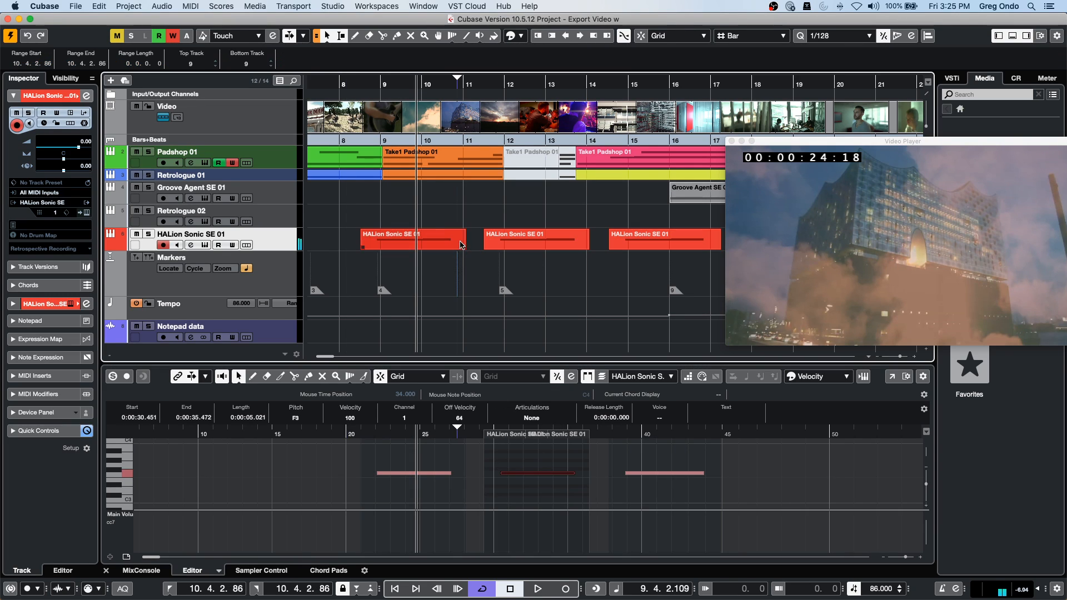
click(397, 249)
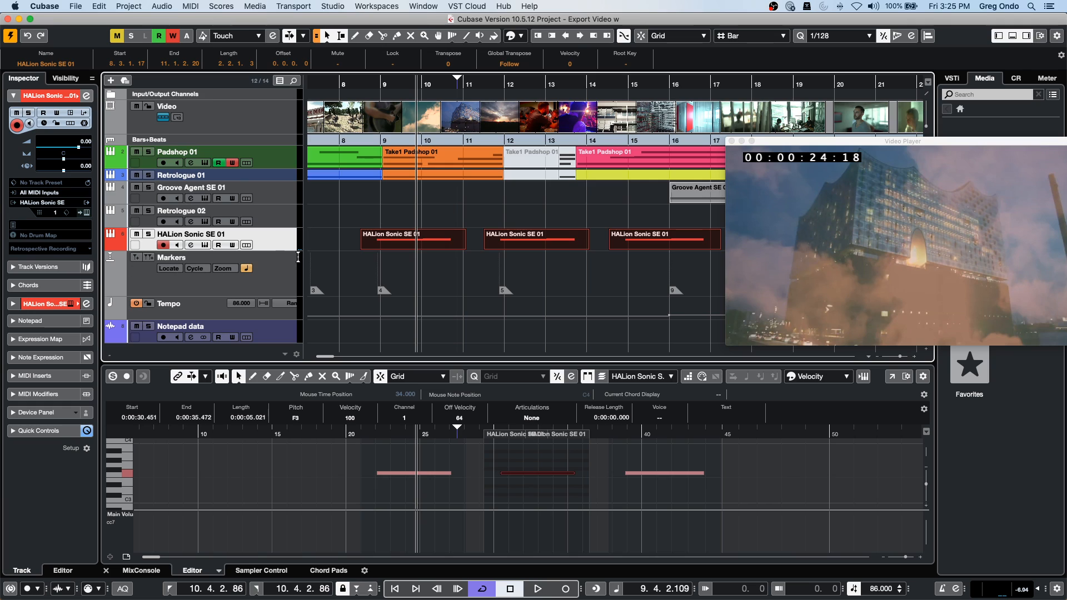
click(595, 405)
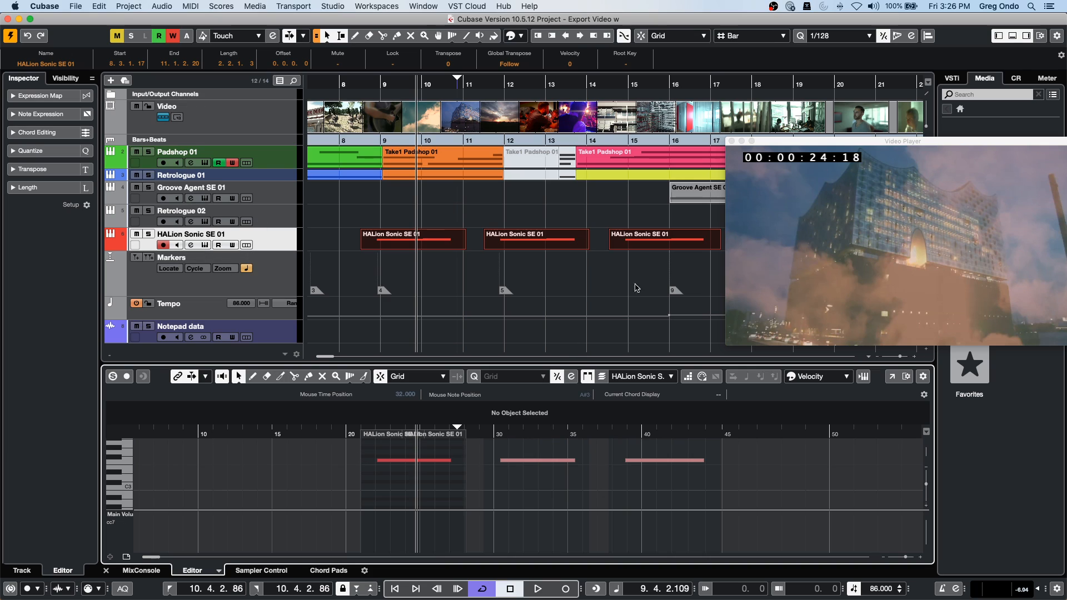
Close the Video Player and remove VST Connect Monitor from the Control Room's Main inserts.
click(731, 142)
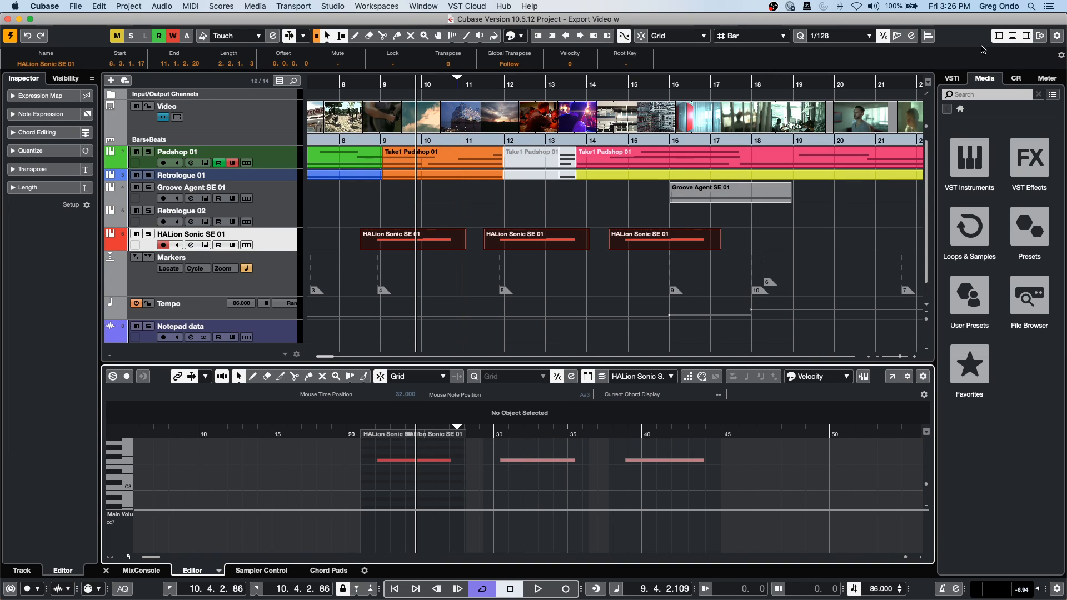
click(1015, 79)
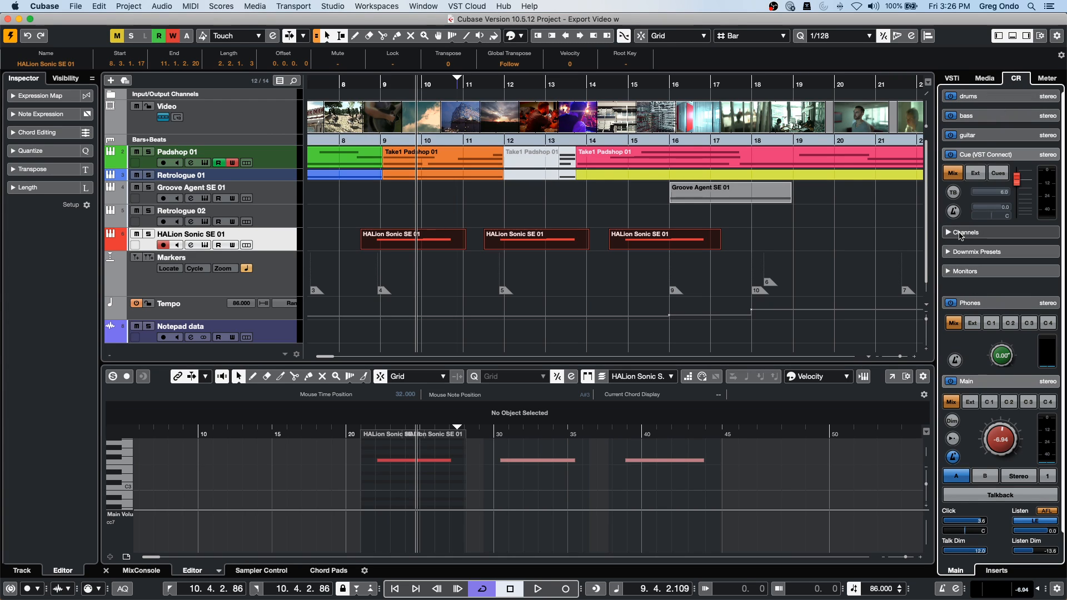
click(995, 573)
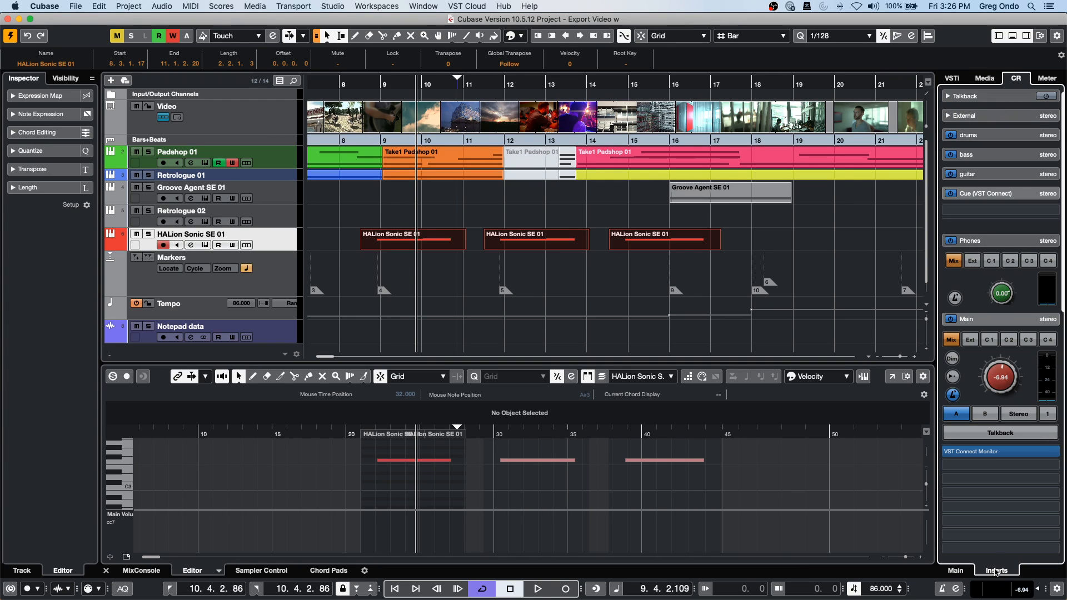
click(1002, 456)
scroll(881, 331, down, 1)
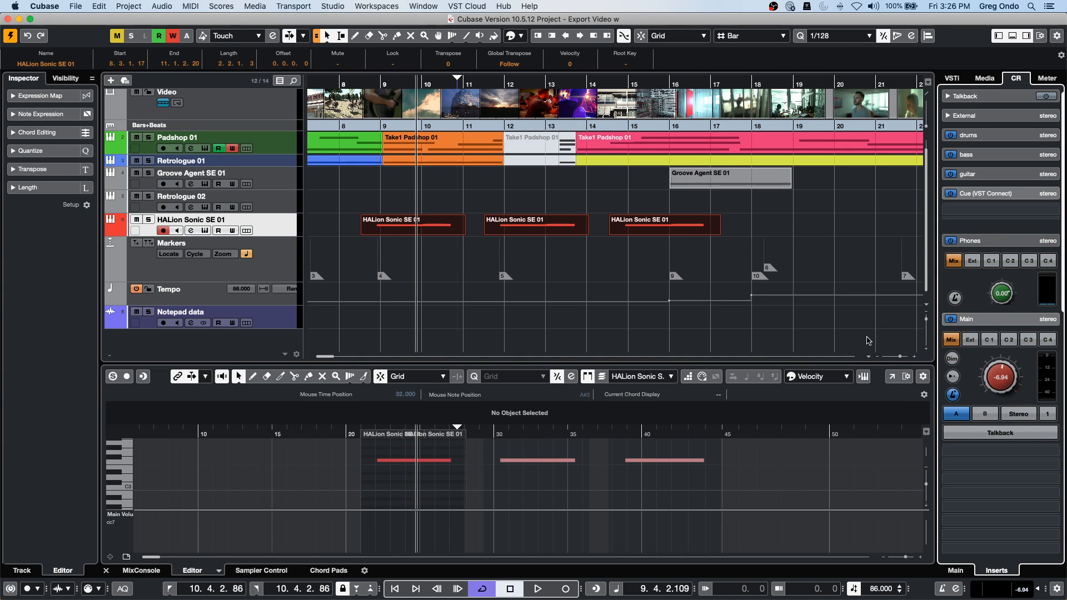
Create a new empty project in the July 31 2020 folder.
click(75, 7)
click(464, 254)
click(81, 6)
click(85, 18)
click(831, 448)
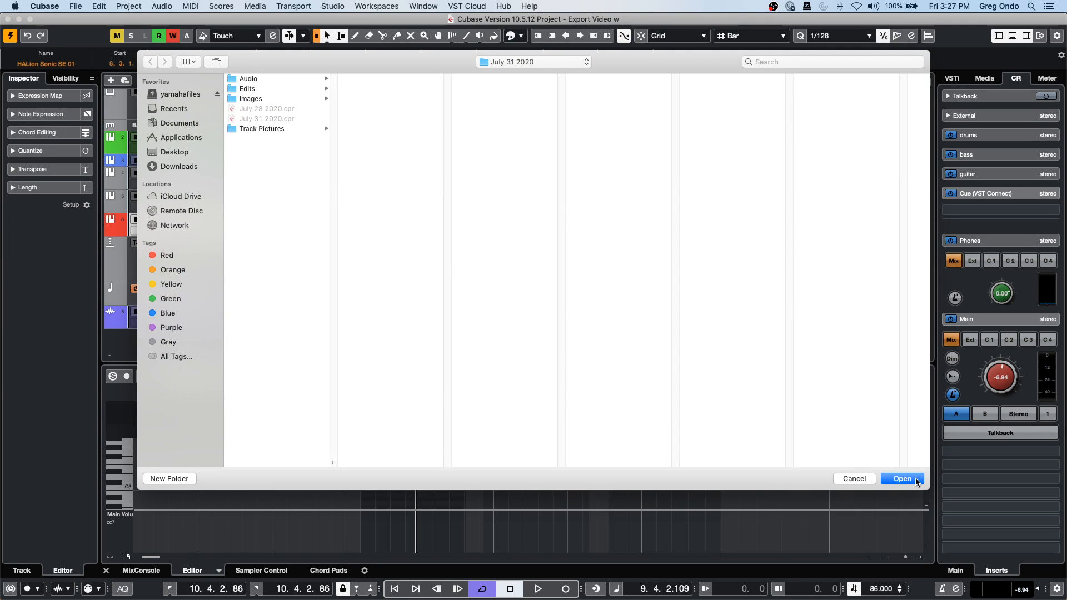
click(917, 481)
Add one HALion Sonic SE instrument track routed to Stereo Out.
right_click(273, 150)
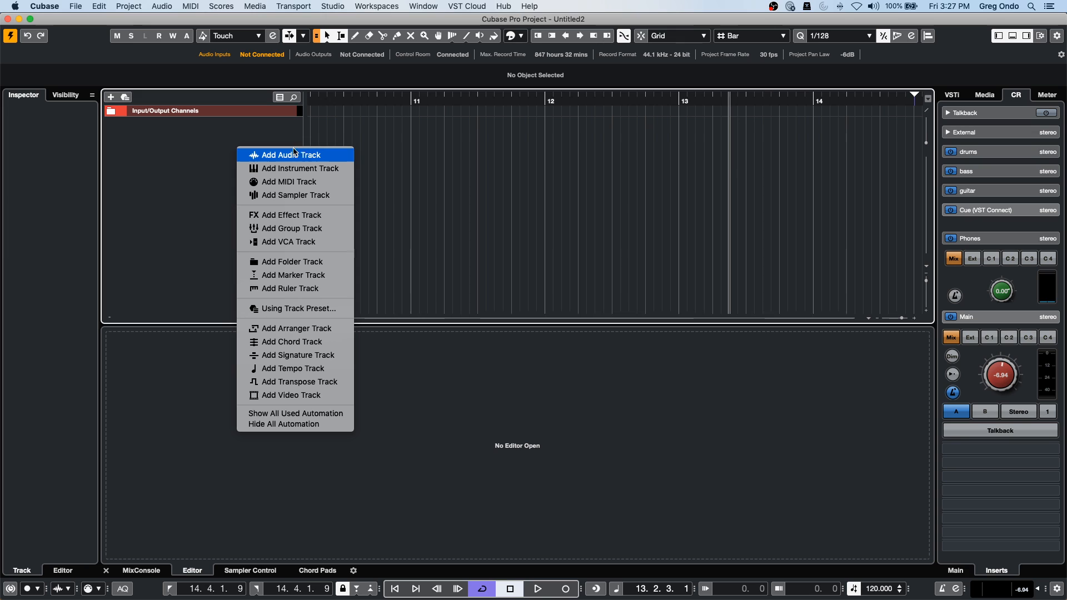
click(292, 168)
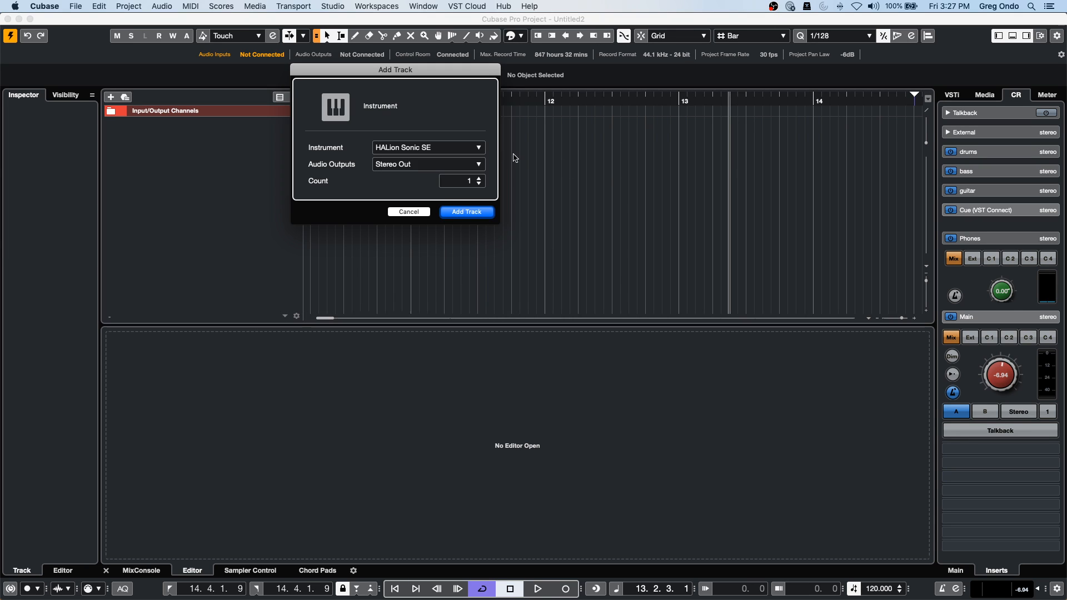
click(482, 214)
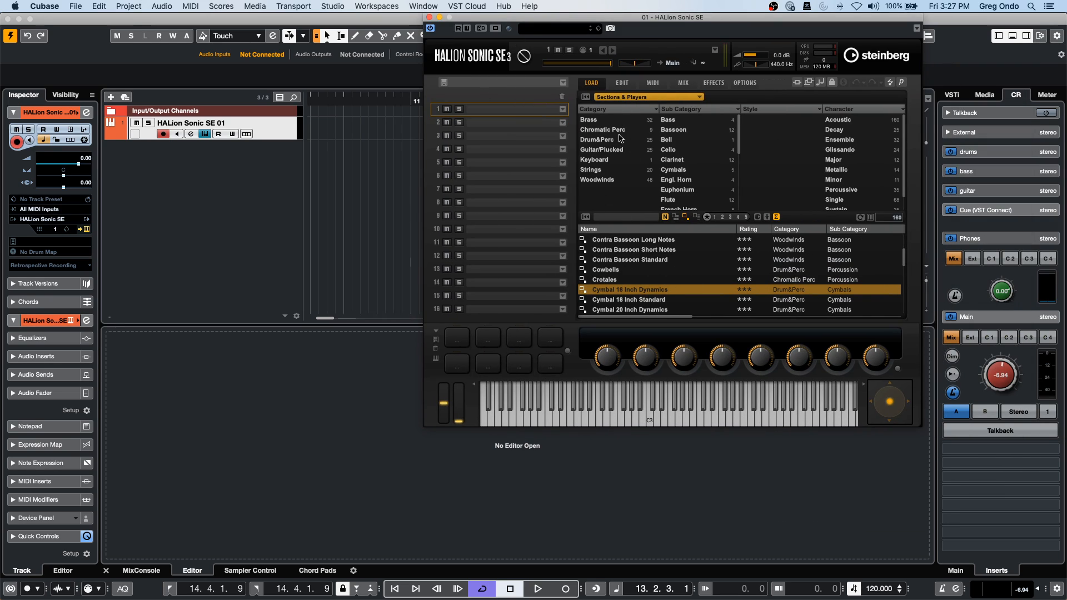
Load the Sustain Oo choir program from Olympus Elements into HALion Sonic SE and move its window clear of the track list.
click(633, 98)
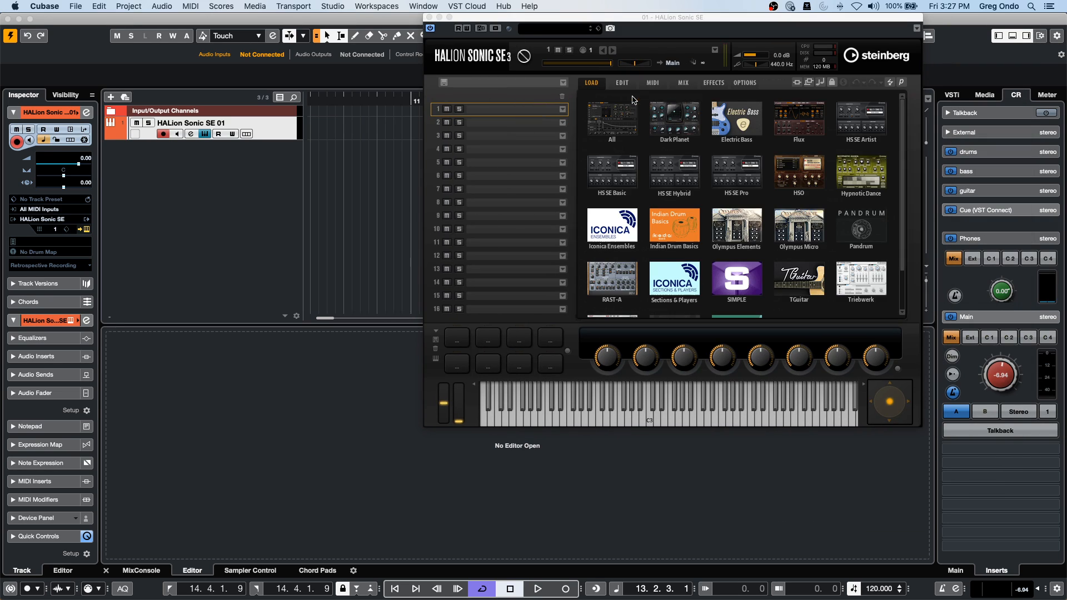
click(749, 225)
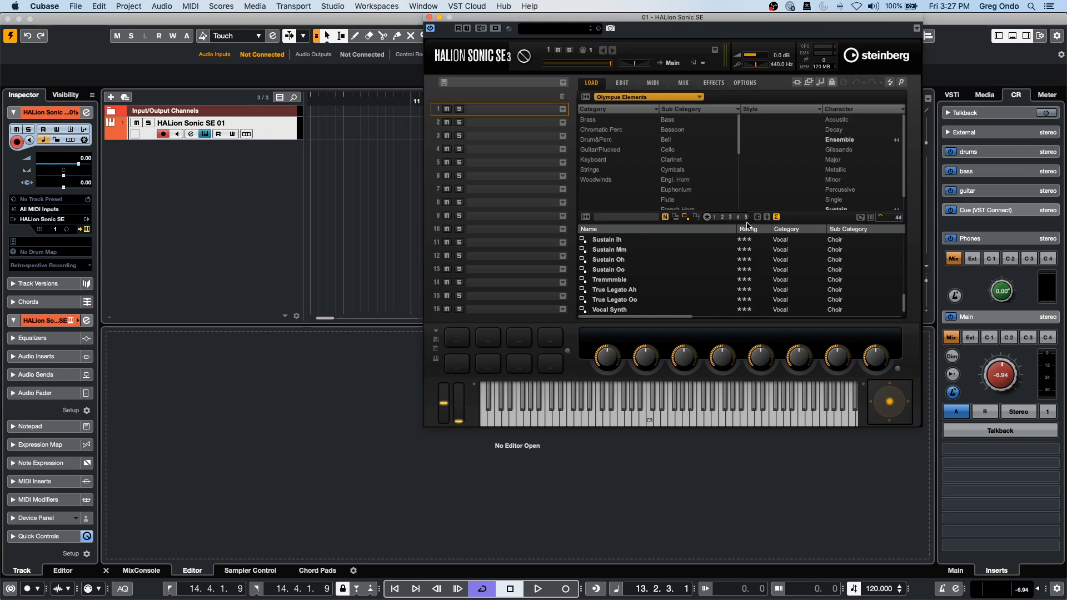
double_click(611, 271)
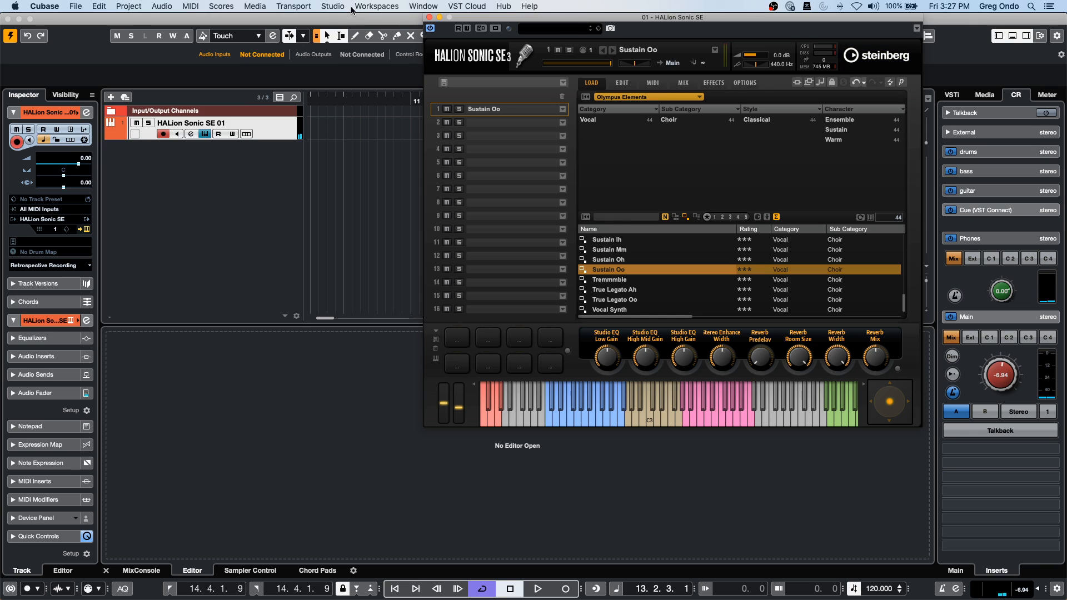
drag(548, 18, 635, 90)
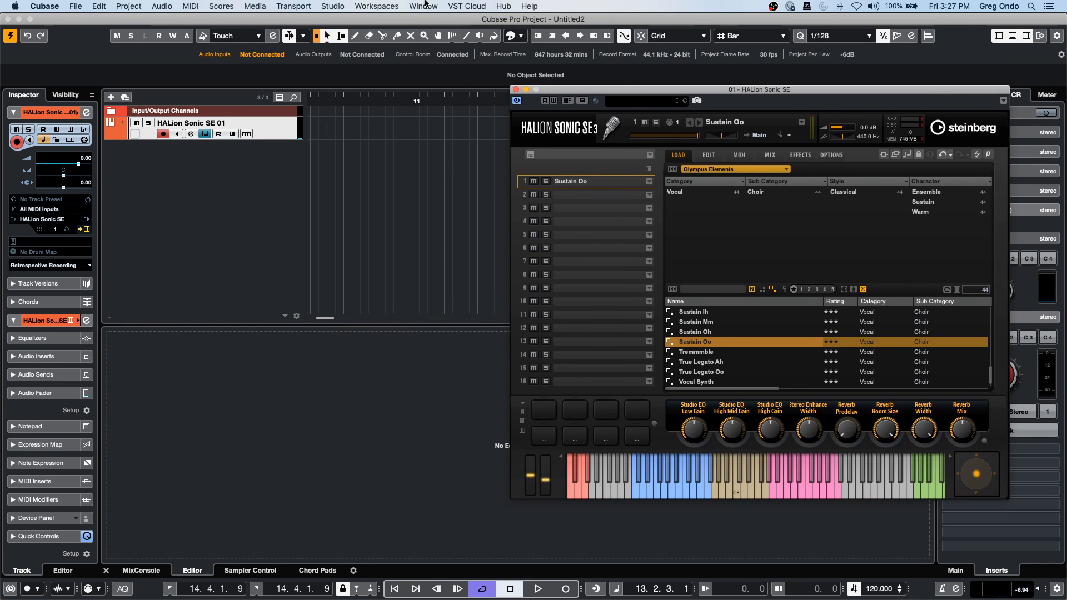
Open Studio Setup and compare the Track Quick Controls and VST Quick Controls remote assignments.
click(280, 135)
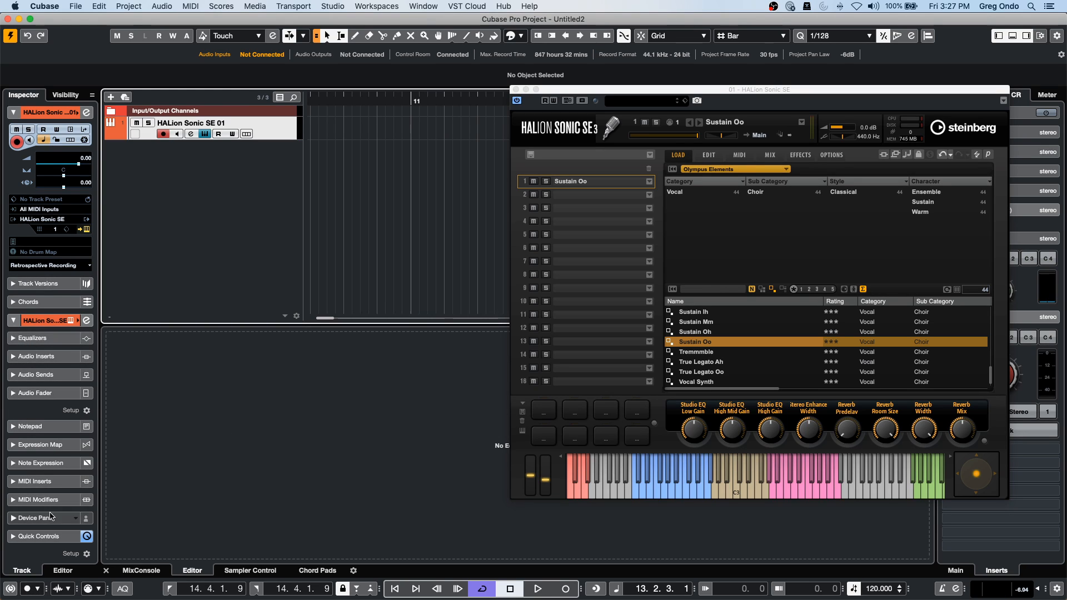
click(333, 6)
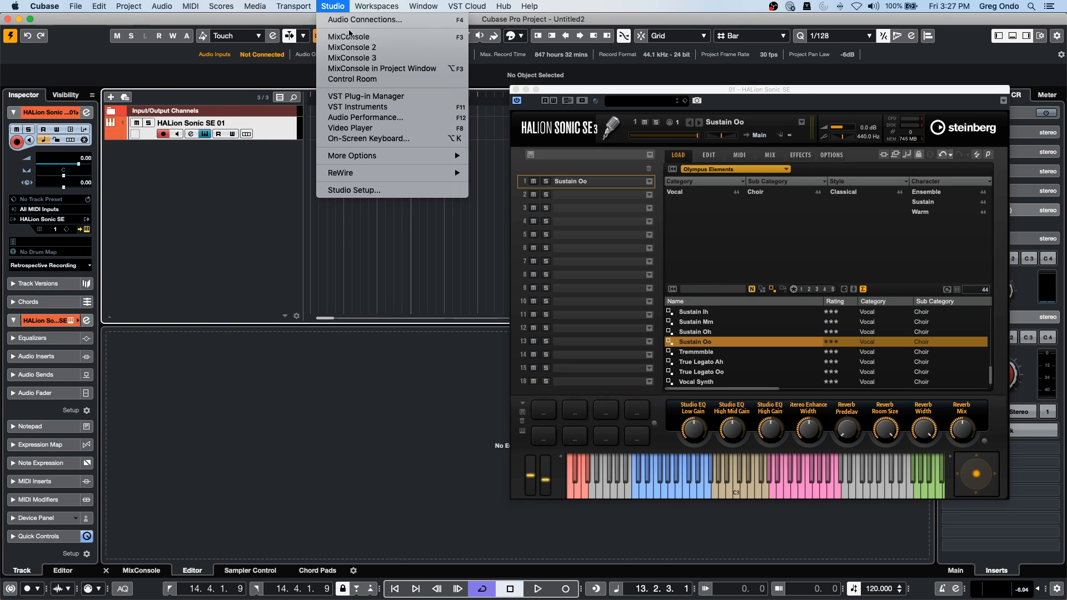
click(380, 199)
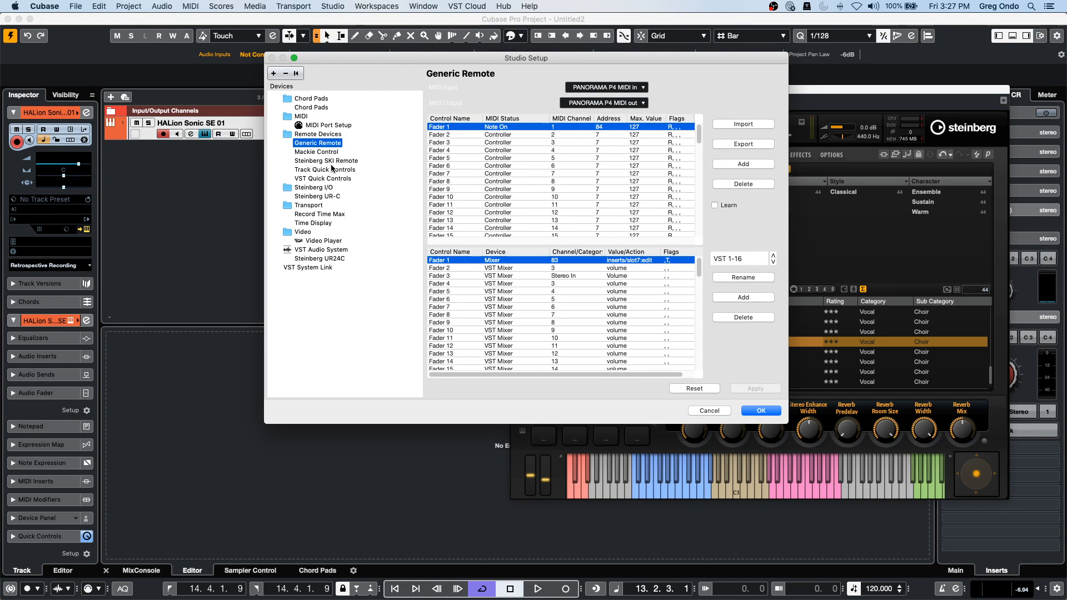
click(323, 170)
click(322, 178)
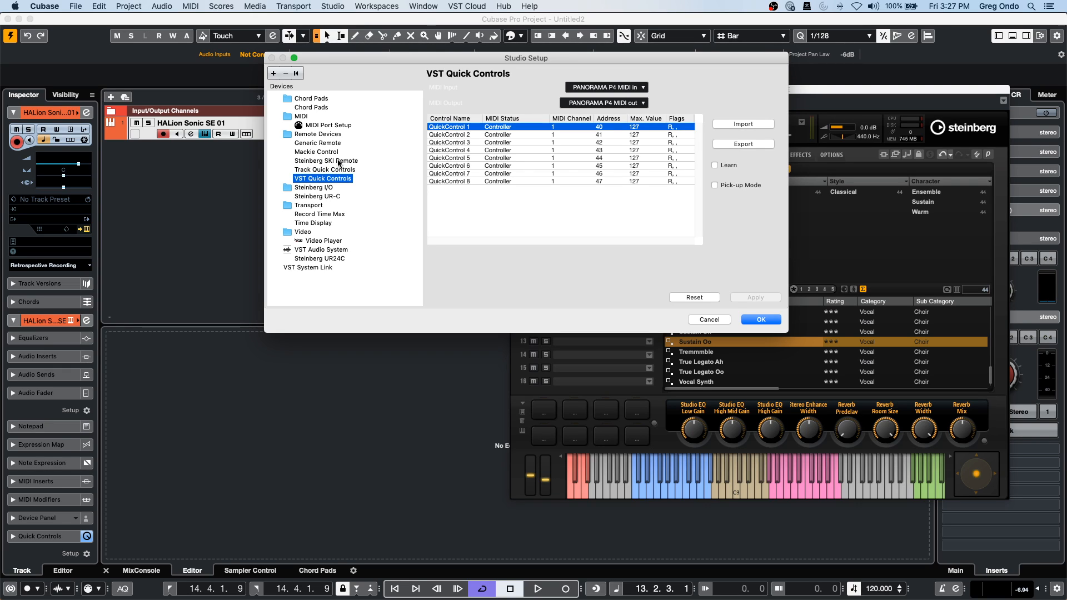
click(328, 170)
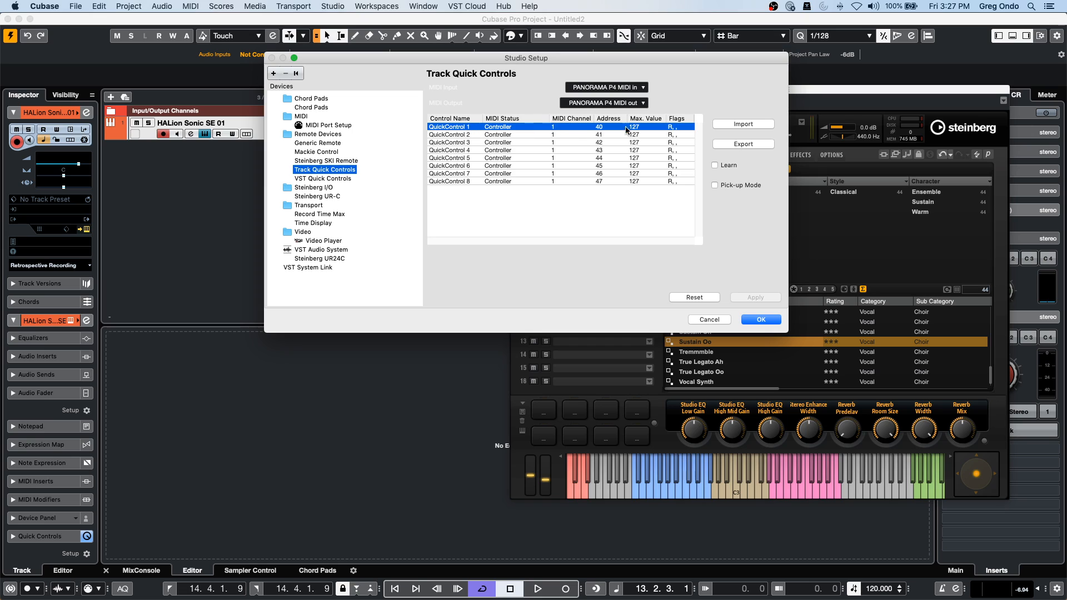
click(339, 179)
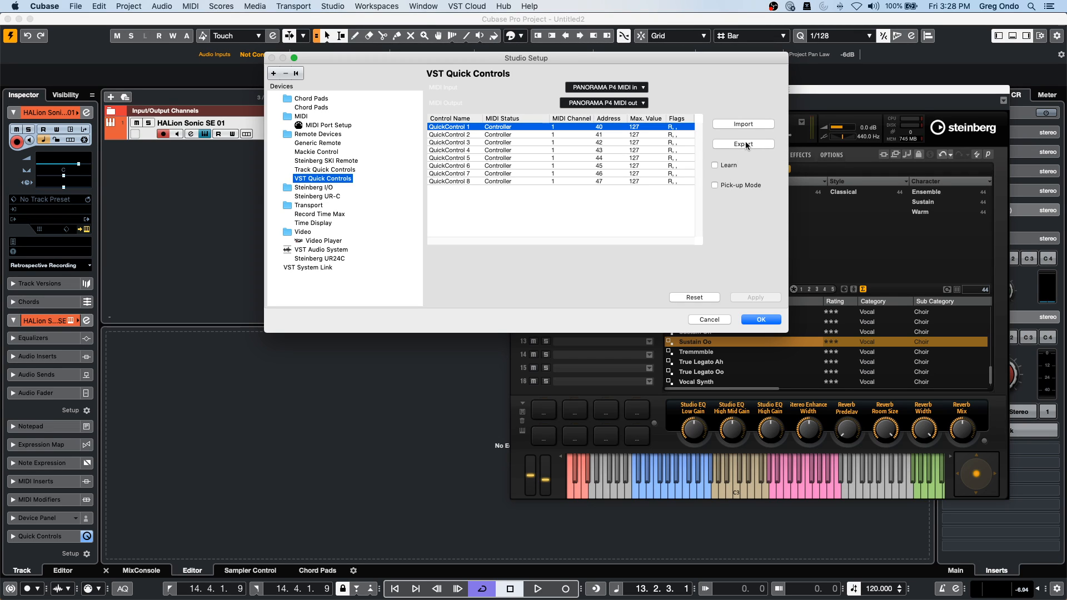
Swap the learned addresses of VST QuickControls 1 and 2, relearn them as 40 and 41, turn Learn off and accept.
click(715, 166)
click(462, 134)
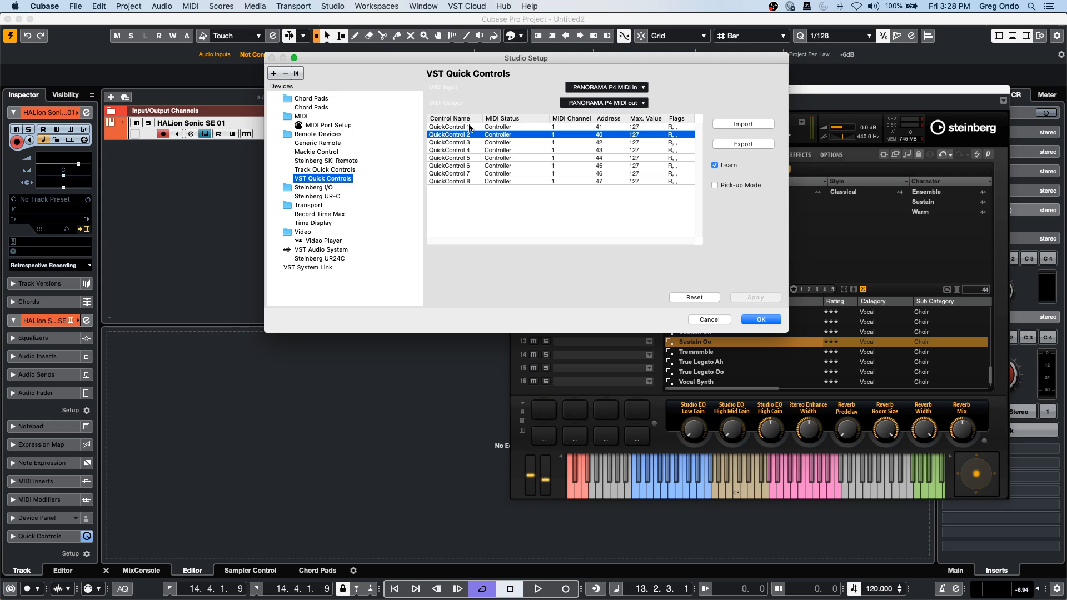
click(468, 128)
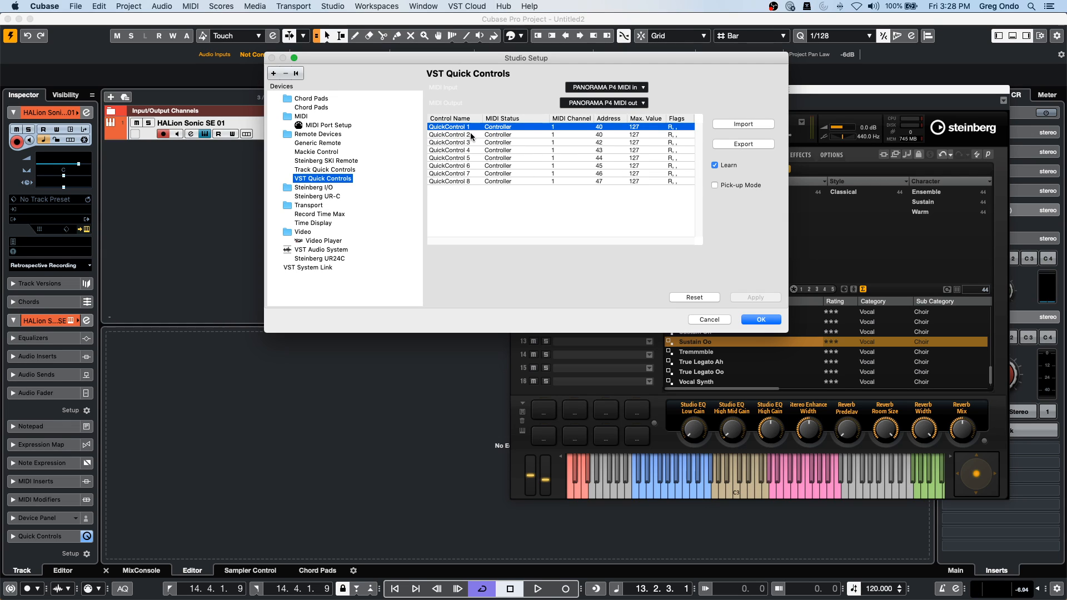
click(469, 135)
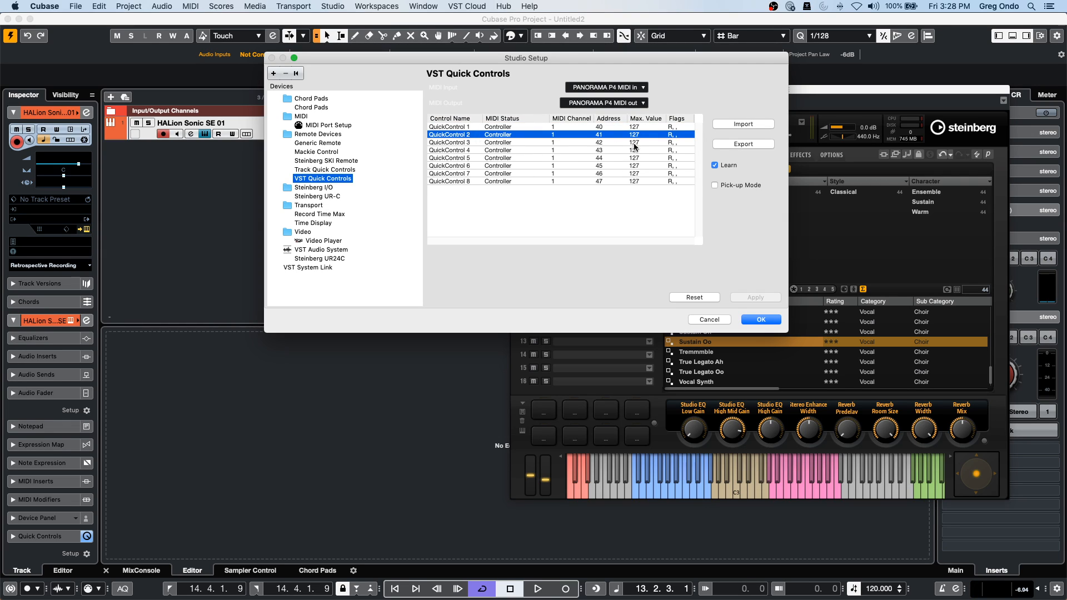
click(715, 166)
click(761, 320)
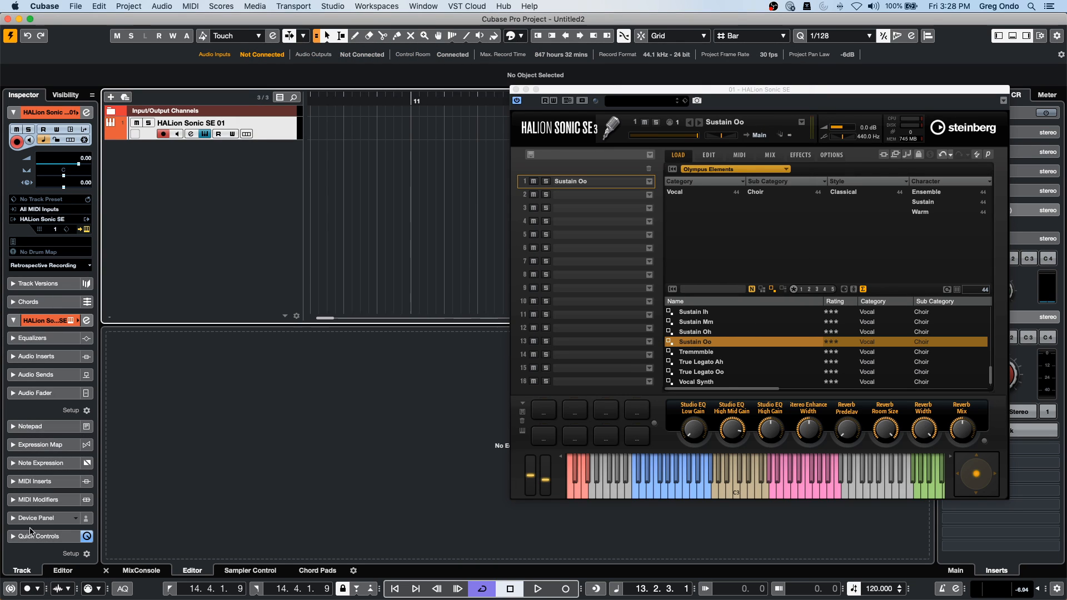
Clear the HALion track's quick control assignments and assign Volume to the first quick control slot.
click(34, 537)
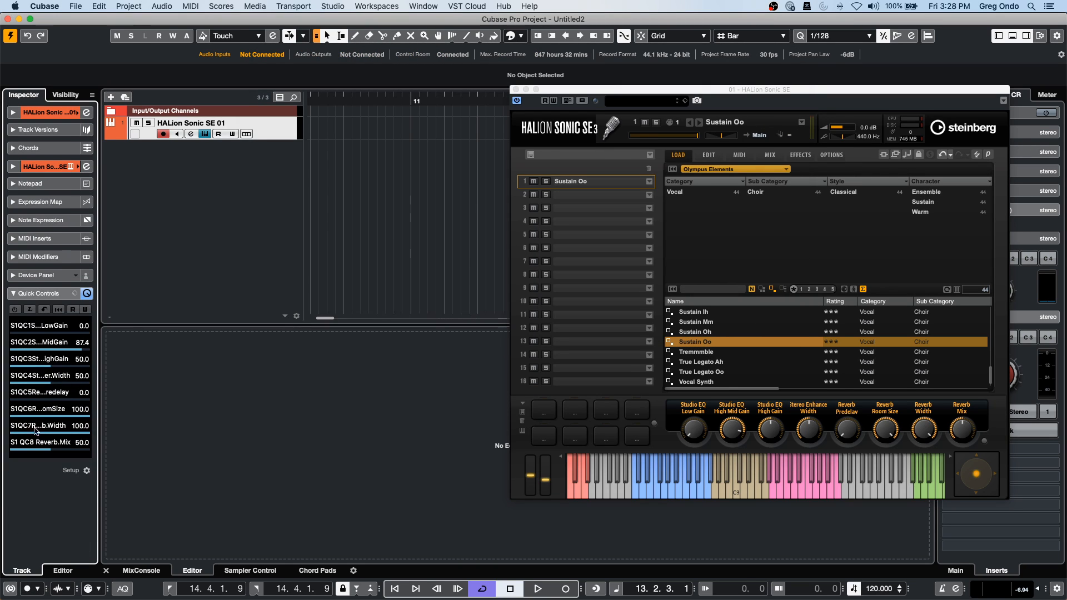
click(58, 310)
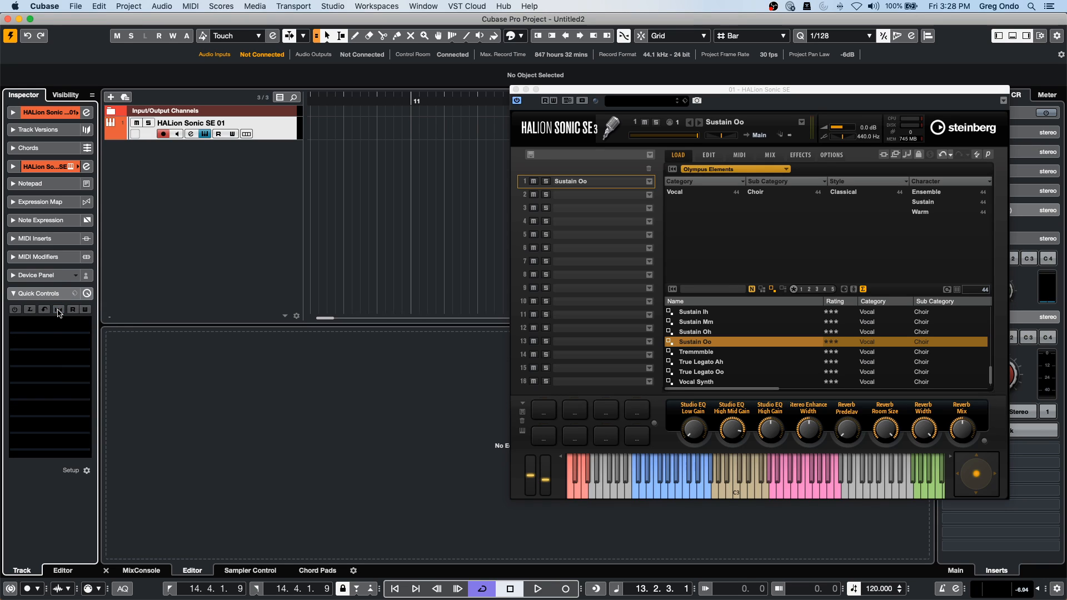
click(45, 329)
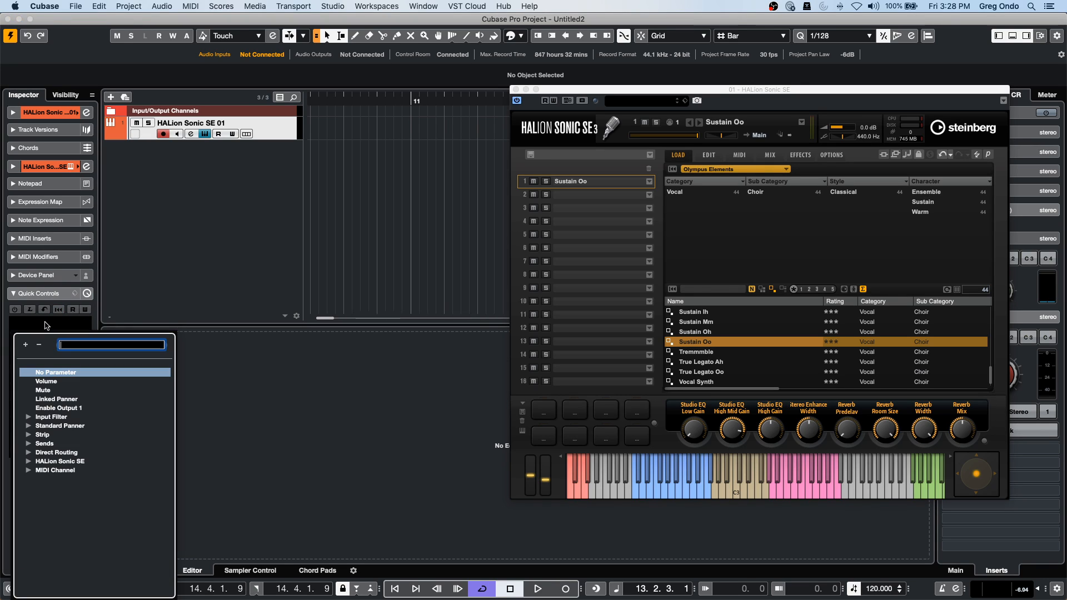
click(47, 382)
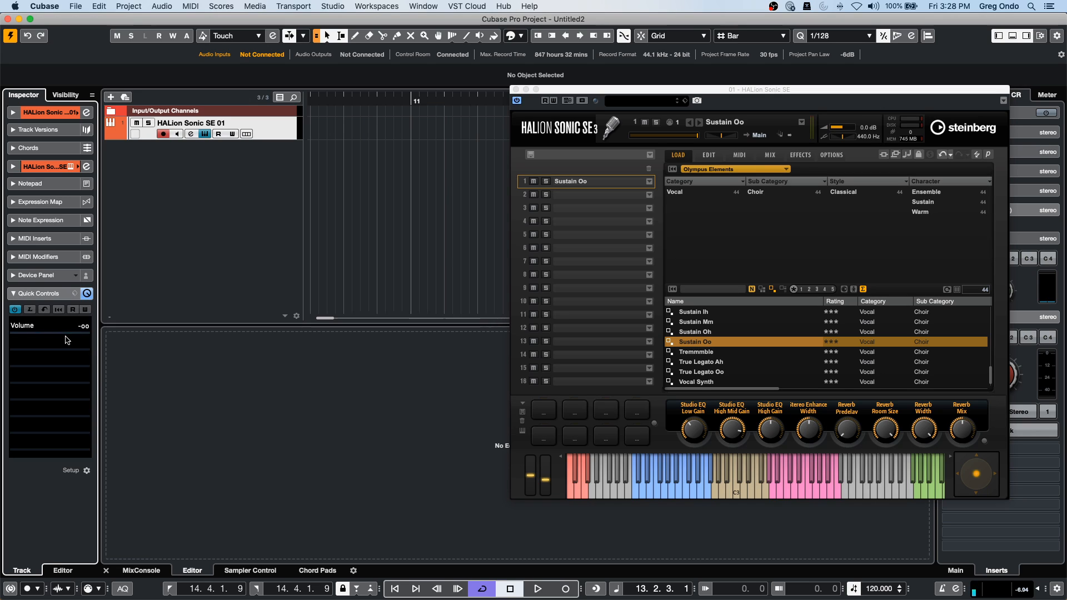
Review the VST Quick Controls in Studio Setup and the parameters available for the track's second quick control slot.
click(346, 5)
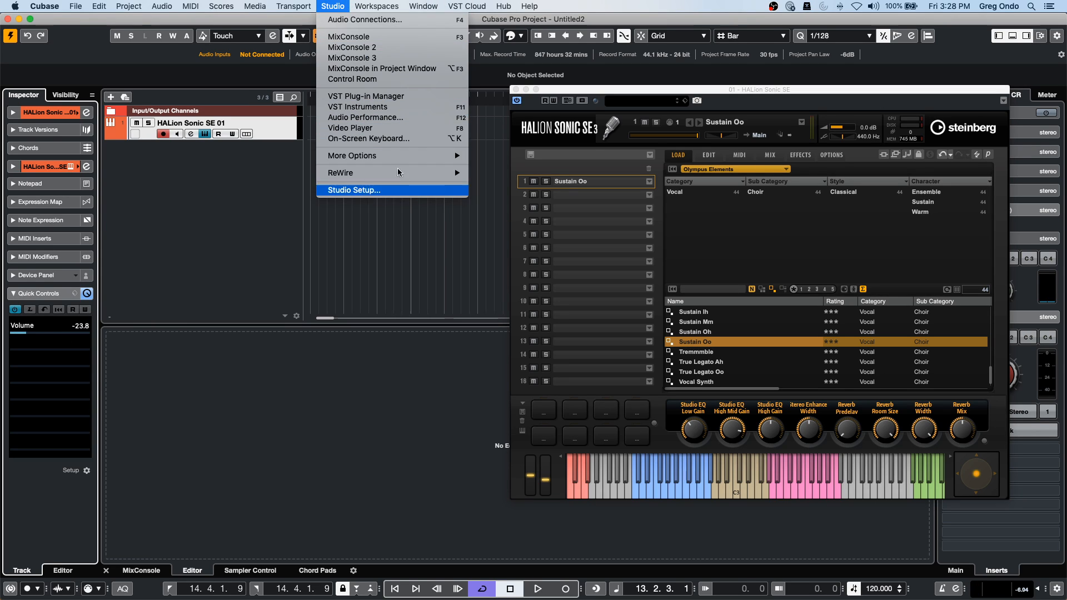
click(366, 189)
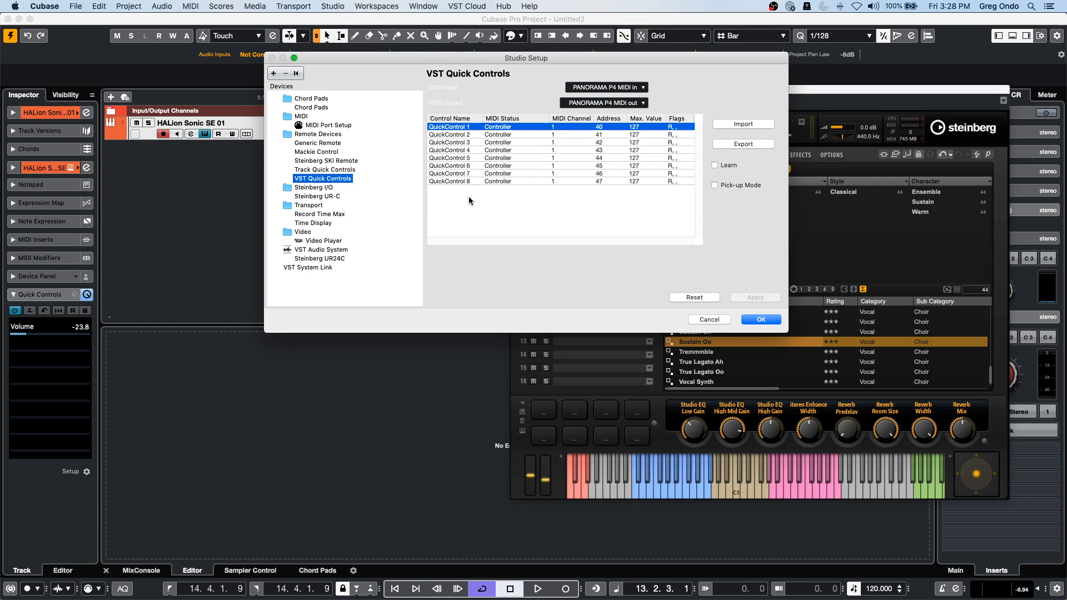
click(761, 320)
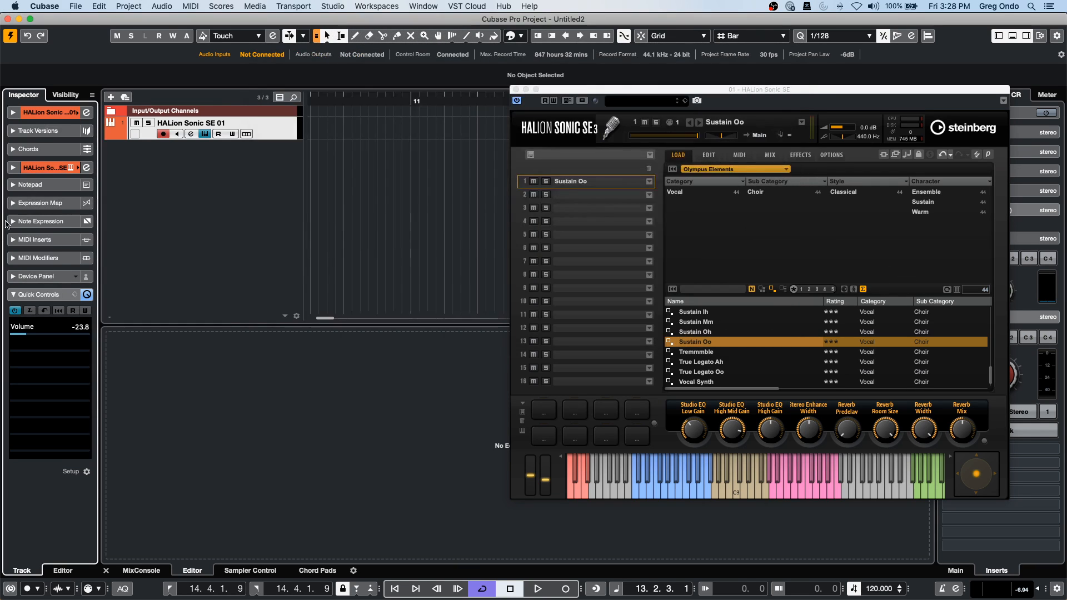
click(38, 346)
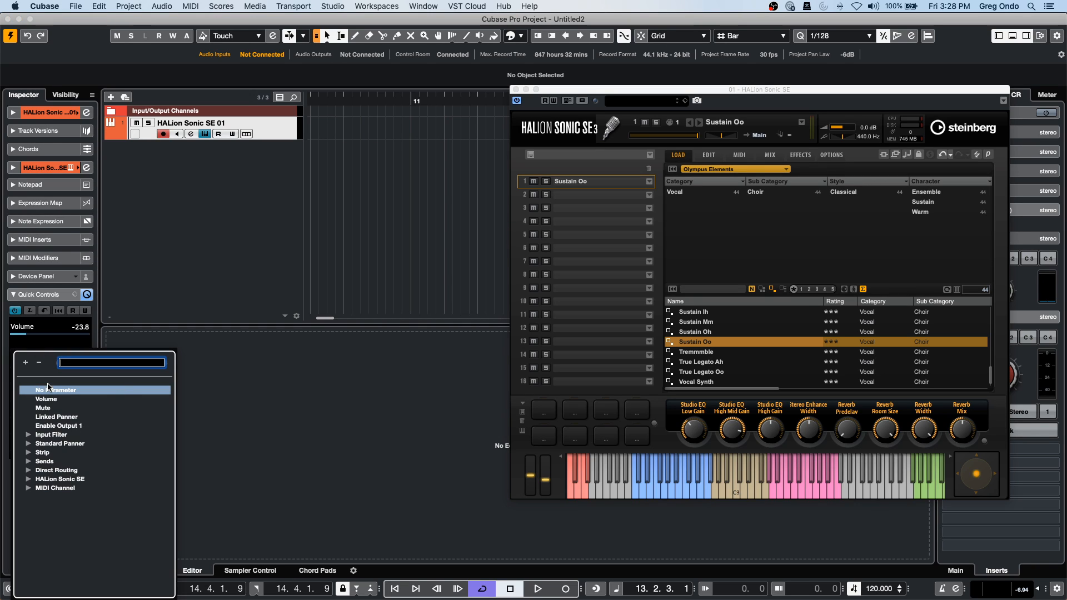
click(195, 275)
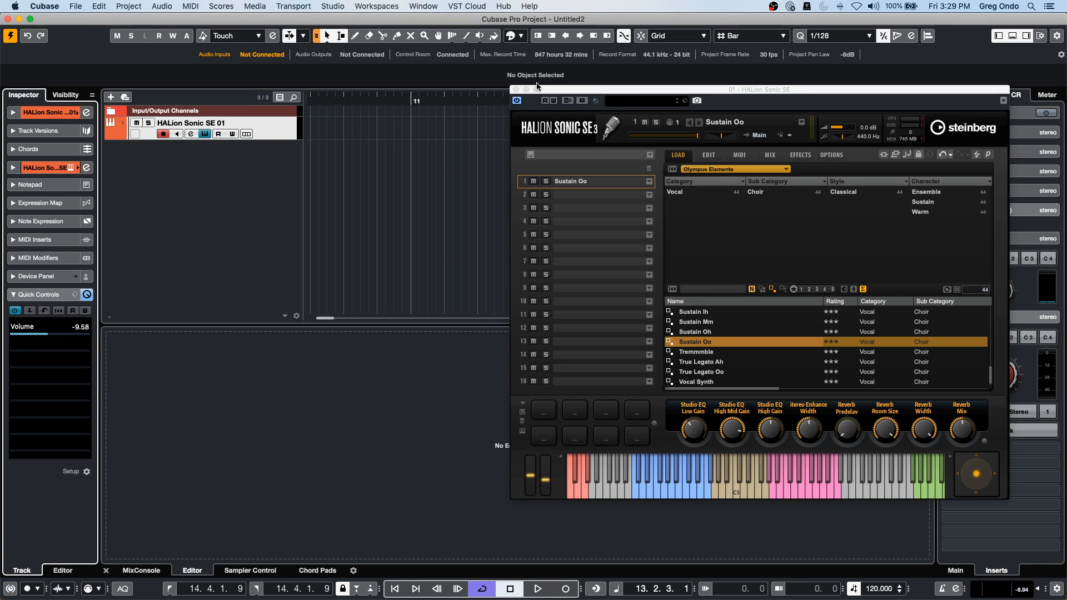
Close the HALion Sonic SE window and add 12 stereo audio tracks below the instrument track.
click(516, 89)
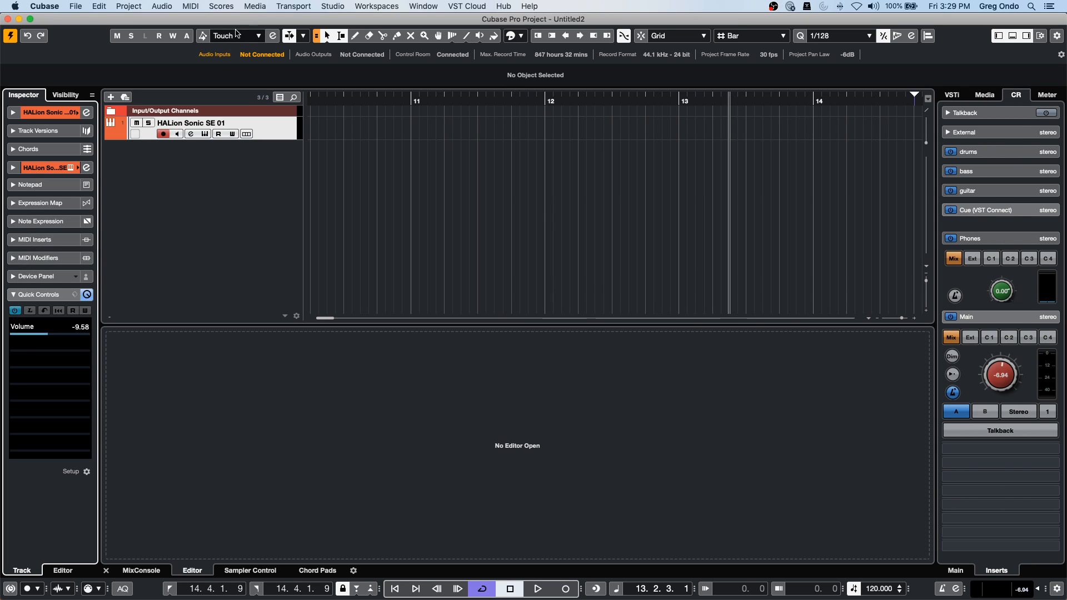
right_click(222, 169)
right_click(221, 170)
click(393, 180)
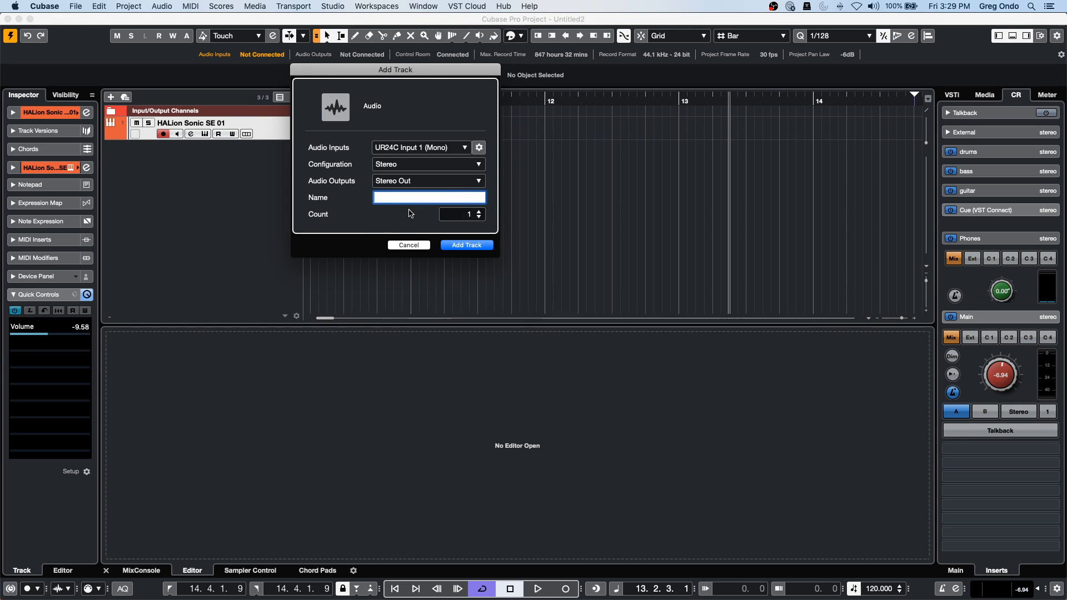
scroll(475, 216, up, 15)
click(476, 246)
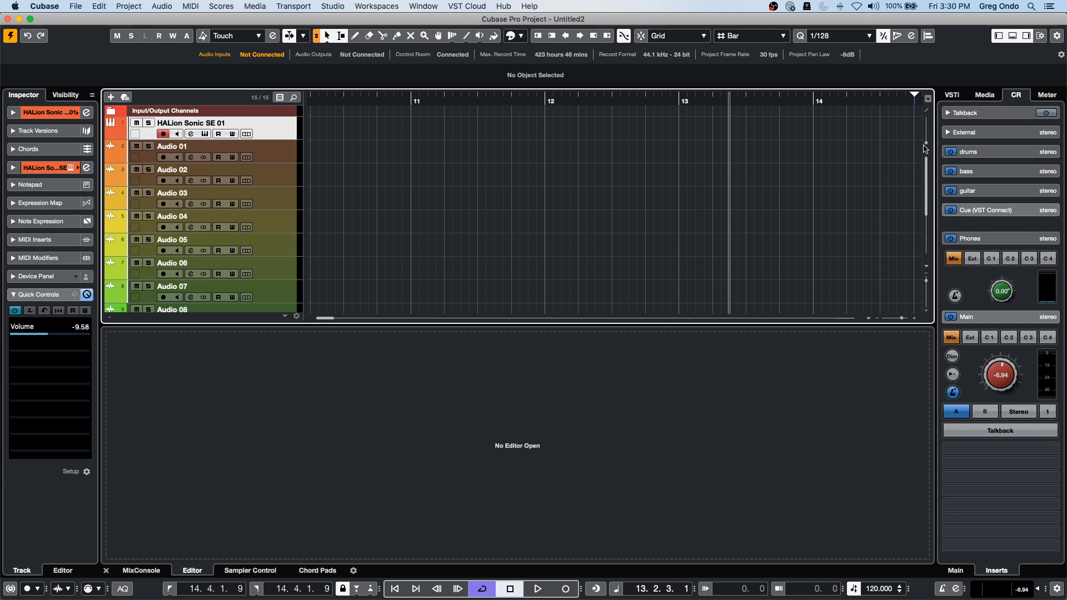
Divide the track list with the HALion Sonic SE 01 track in the upper section, and merge the sections again.
click(927, 111)
drag(266, 188, 281, 133)
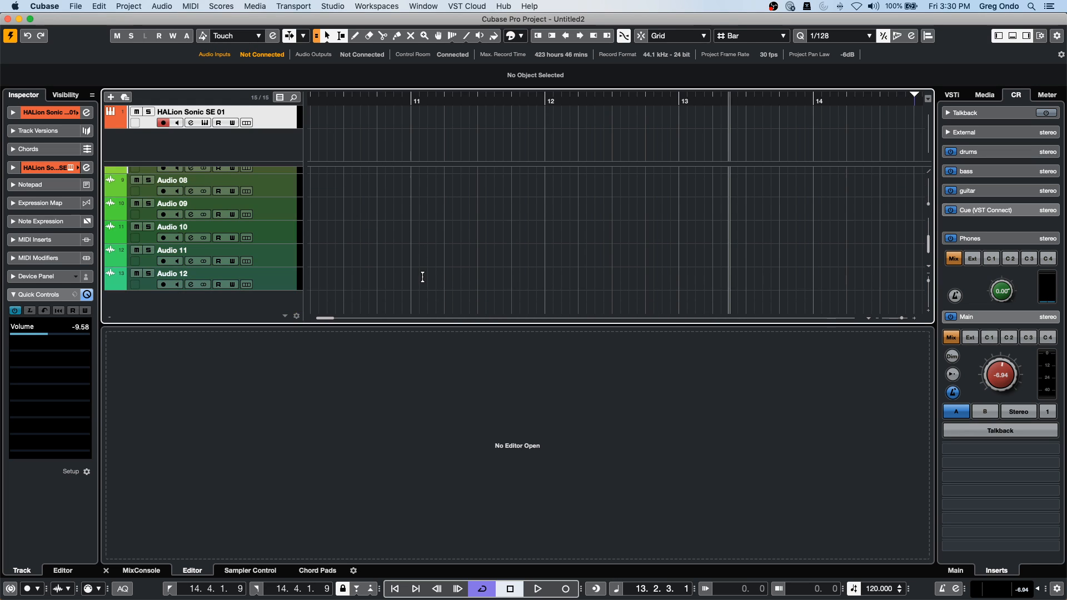
click(929, 173)
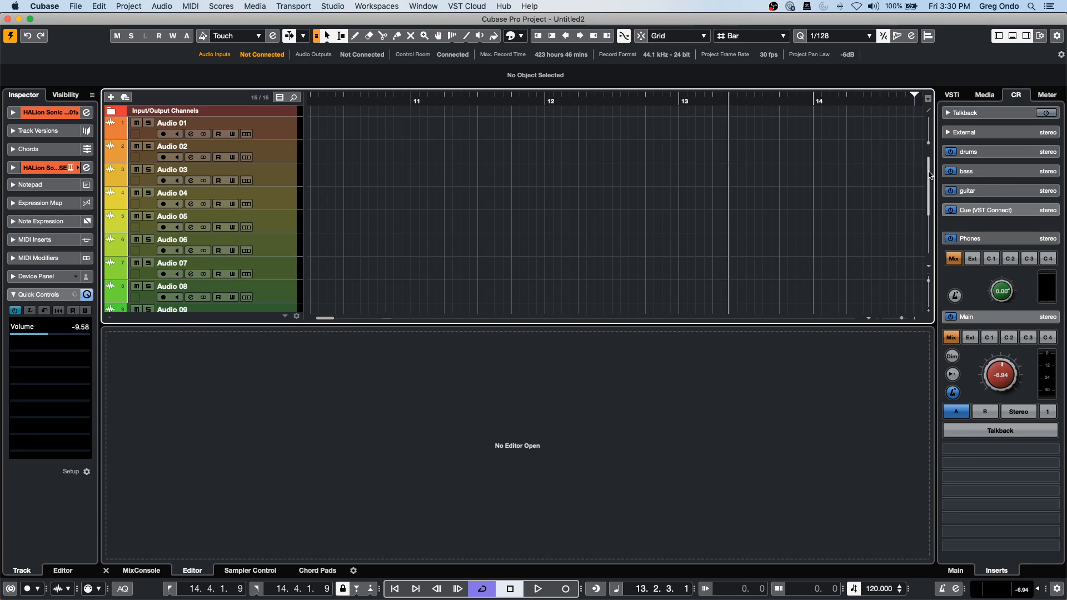
Review the track order of the undivided list, from Audio 01 to the HALion Sonic SE 01 track at its end.
scroll(778, 209, down, 5)
scroll(690, 228, up, 5)
scroll(675, 230, down, 5)
scroll(674, 232, up, 5)
scroll(673, 233, down, 5)
scroll(672, 233, up, 5)
scroll(674, 234, down, 5)
scroll(675, 235, up, 5)
scroll(676, 238, down, 5)
scroll(677, 241, up, 5)
scroll(677, 241, down, 5)
scroll(677, 242, up, 5)
scroll(678, 243, down, 5)
scroll(677, 243, up, 5)
scroll(677, 243, down, 5)
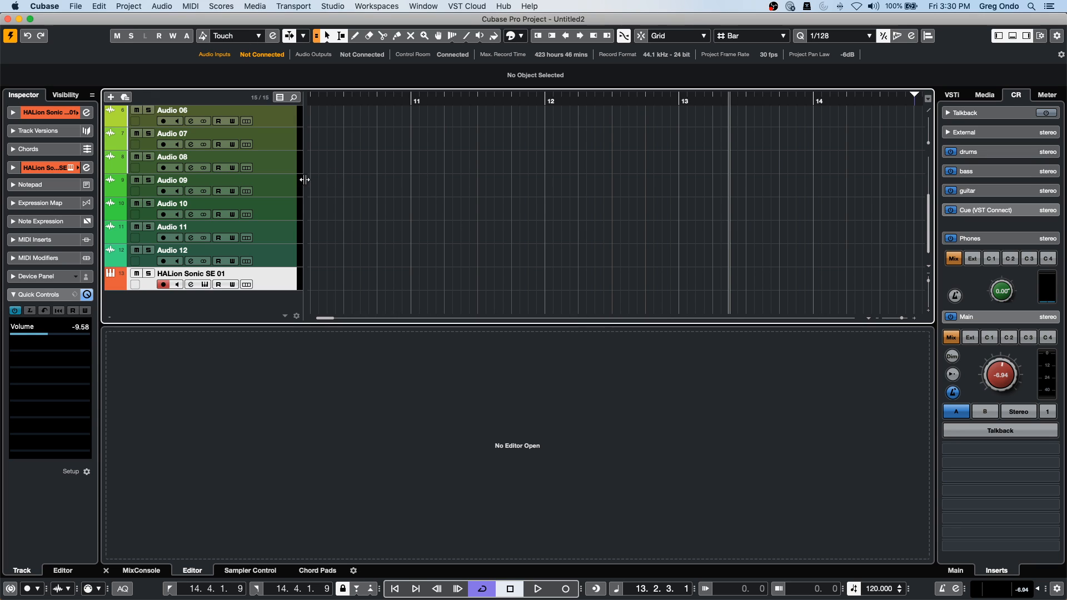
scroll(351, 177, up, 5)
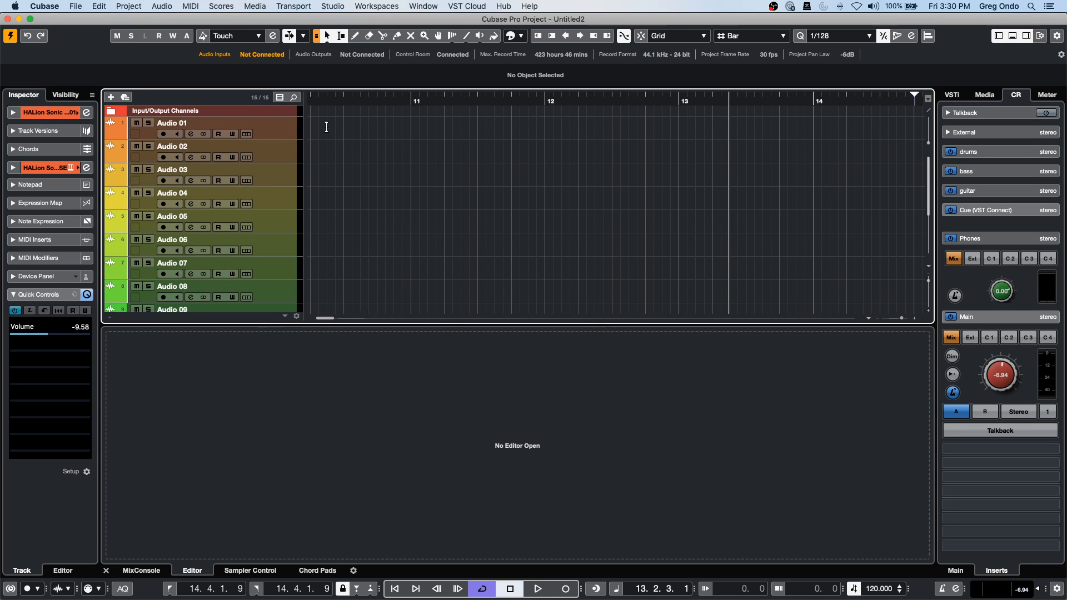
Add a Tempo track below Audio 01 and increase its height.
right_click(417, 102)
click(363, 102)
drag(363, 101, 83, 88)
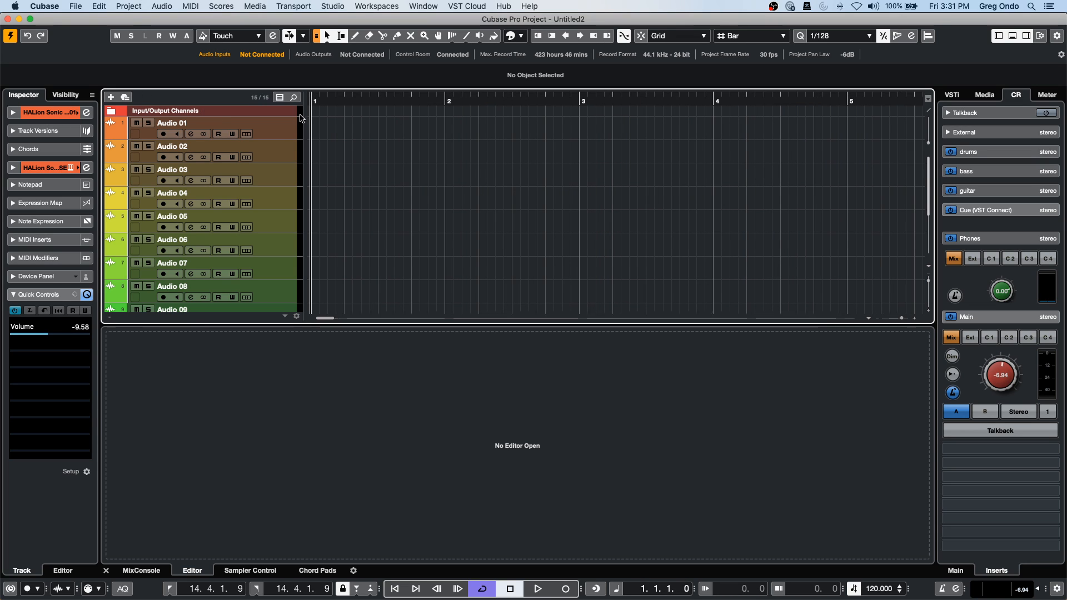
right_click(278, 134)
mouse_move(376, 144)
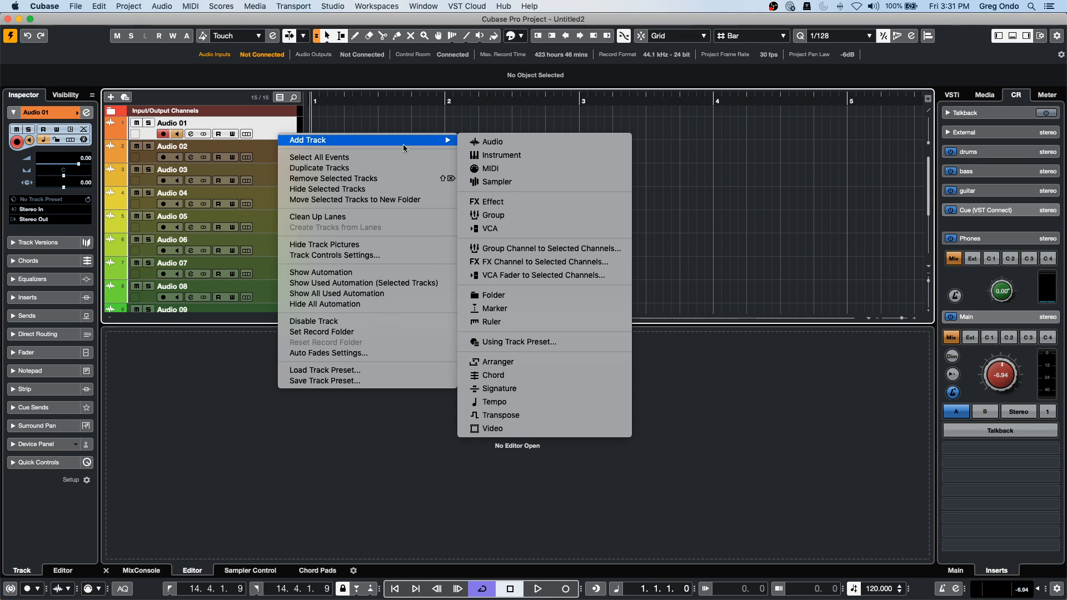
click(508, 402)
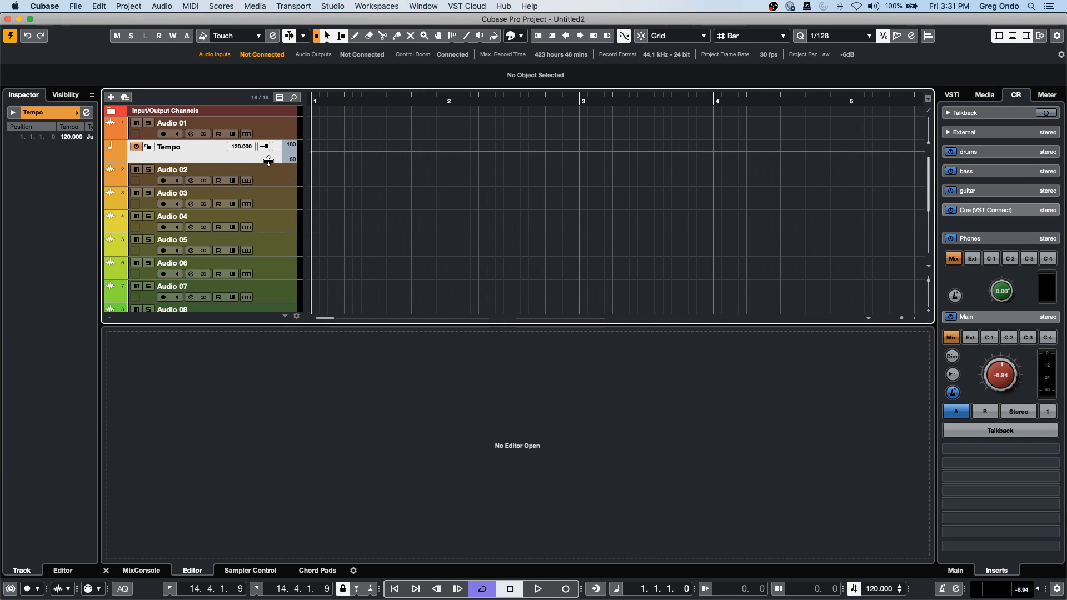
drag(269, 162, 266, 230)
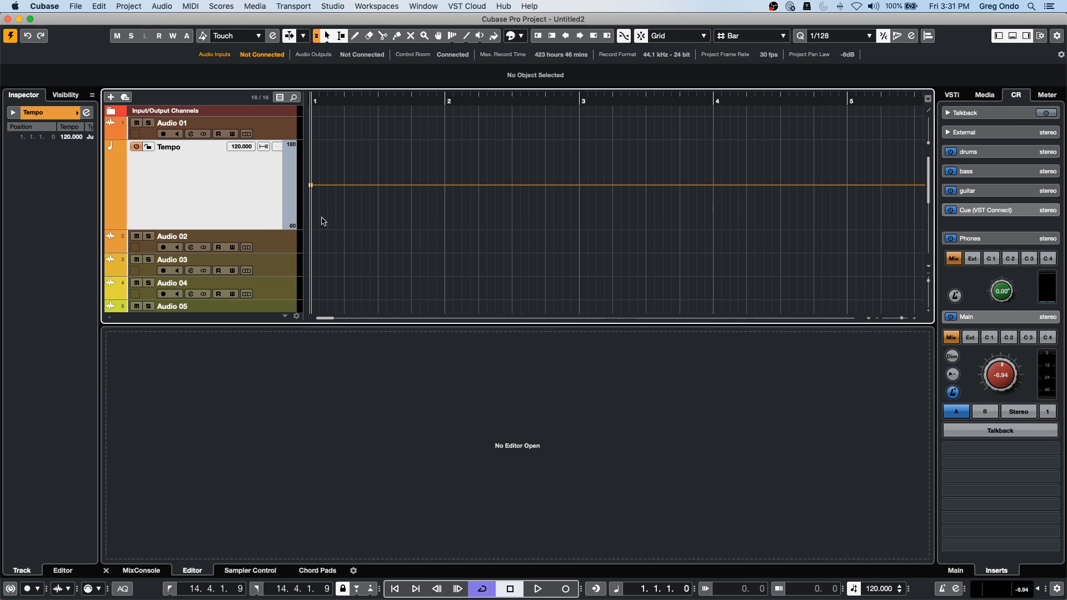
Draw a ramped tempo point of 177 at bar 2 on the Tempo track.
right_click(427, 179)
click(461, 177)
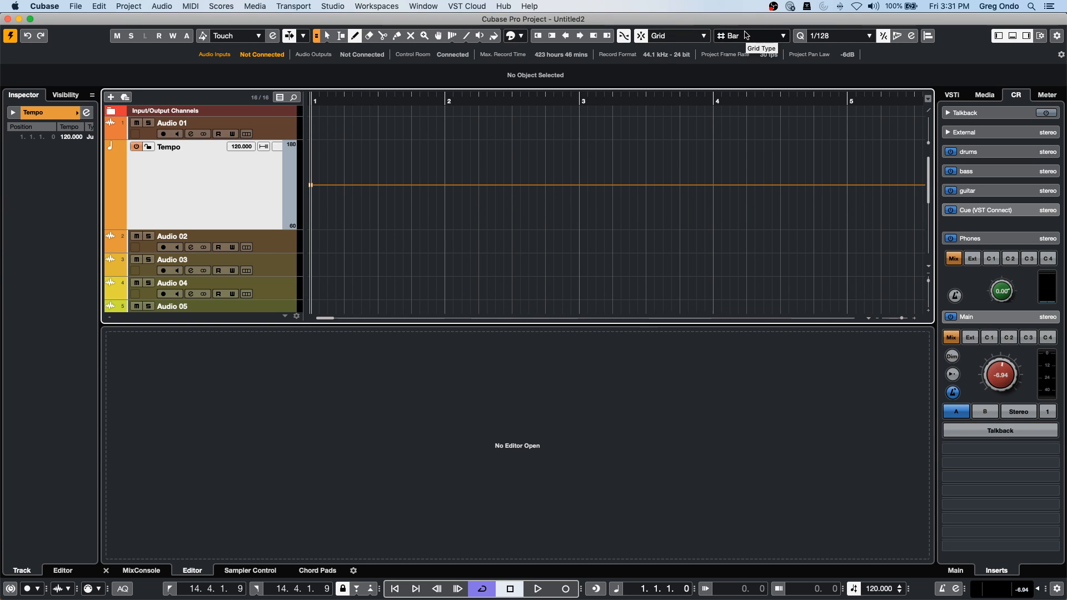
click(445, 142)
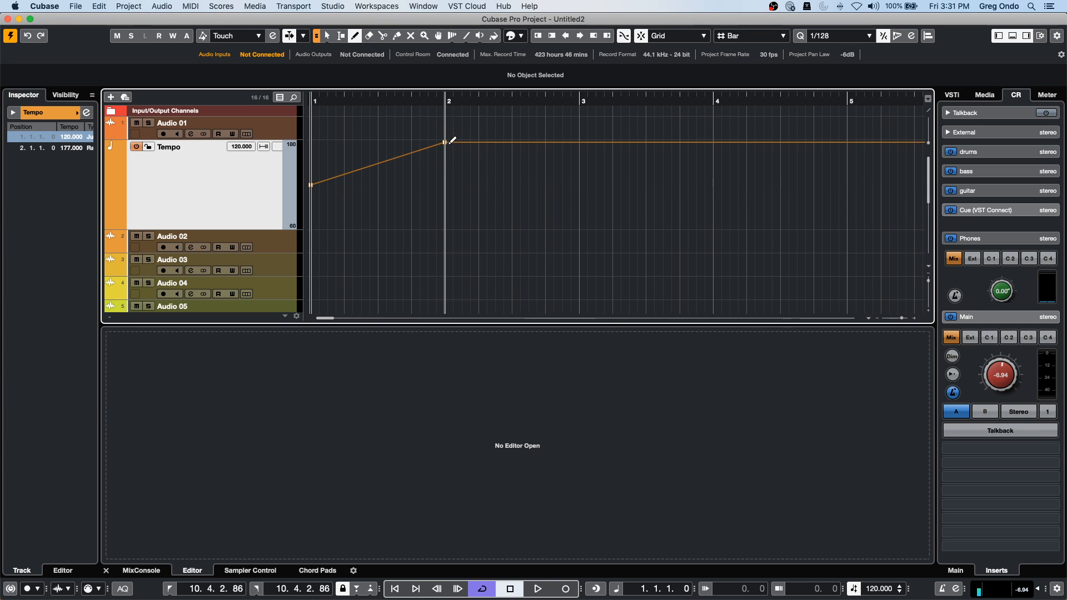
click(277, 147)
click(305, 140)
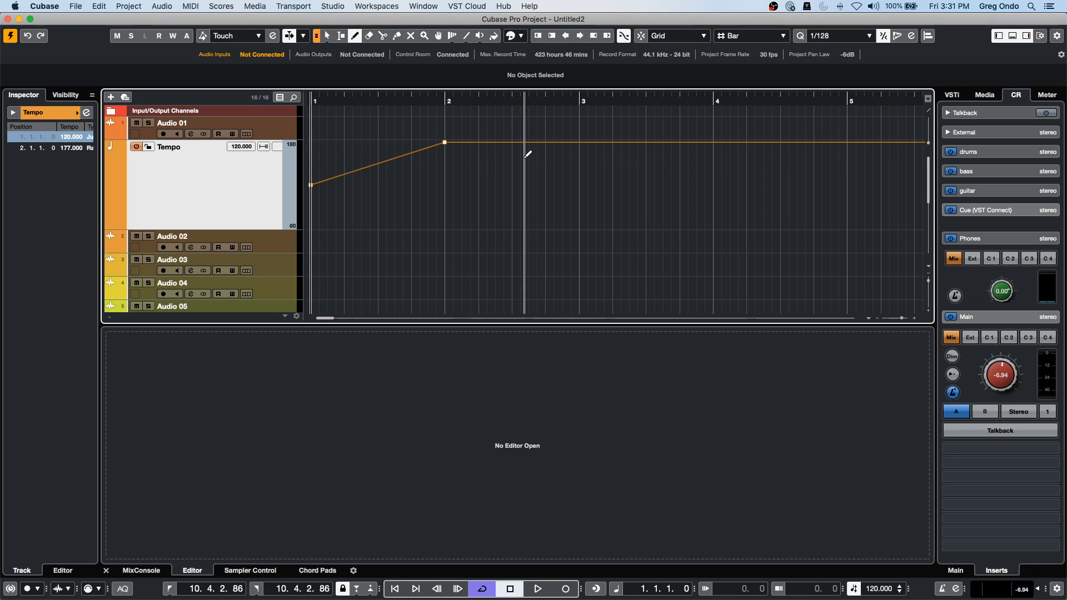
Draw freehand tempo changes between bars 2 and 3 with snap off, and undo them.
mouse_move(505, 171)
mouse_down()
mouse_move(588, 157)
mouse_move(572, 161)
mouse_up()
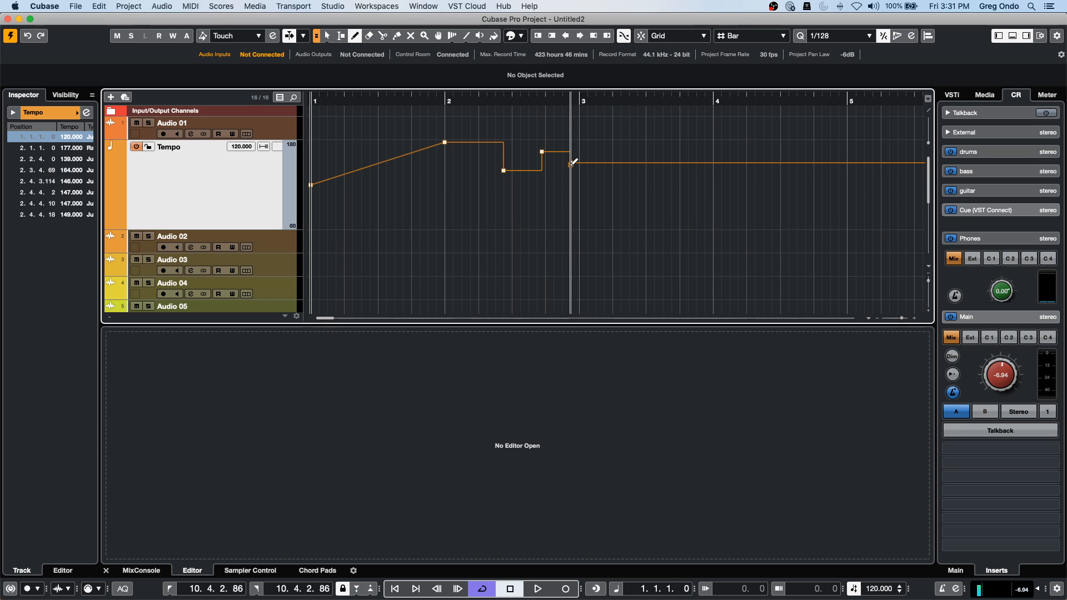
key(super+z)
key(super+z)
key(super+z)
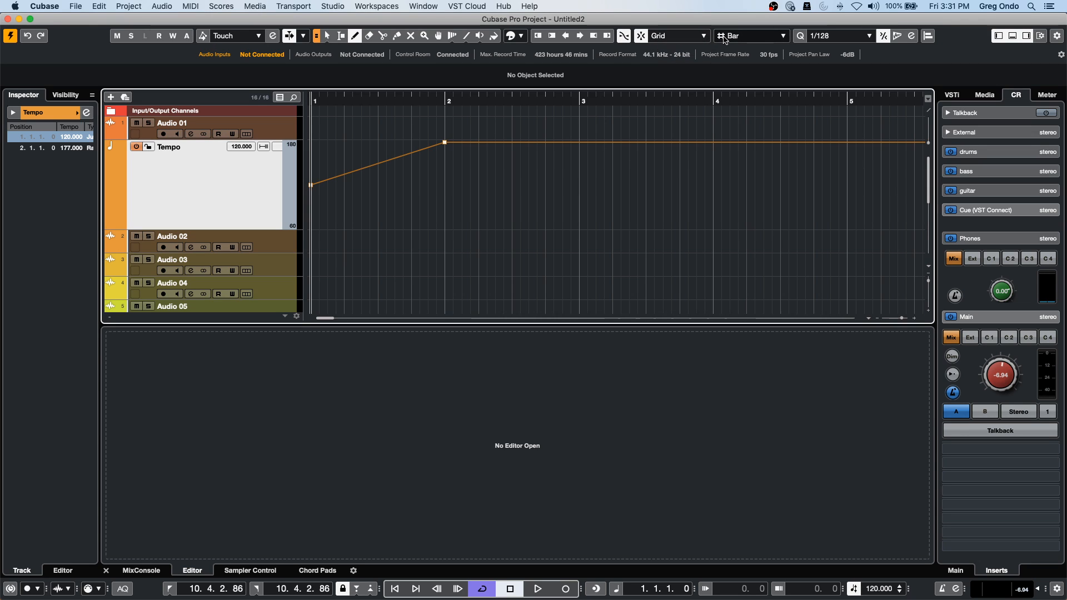
Draw jump tempo points of 156 at bar 4, 141 at bar 3 and 136 at bar 2, plus an Audio 01 event at bar 5.
click(717, 159)
click(590, 168)
click(451, 173)
click(850, 130)
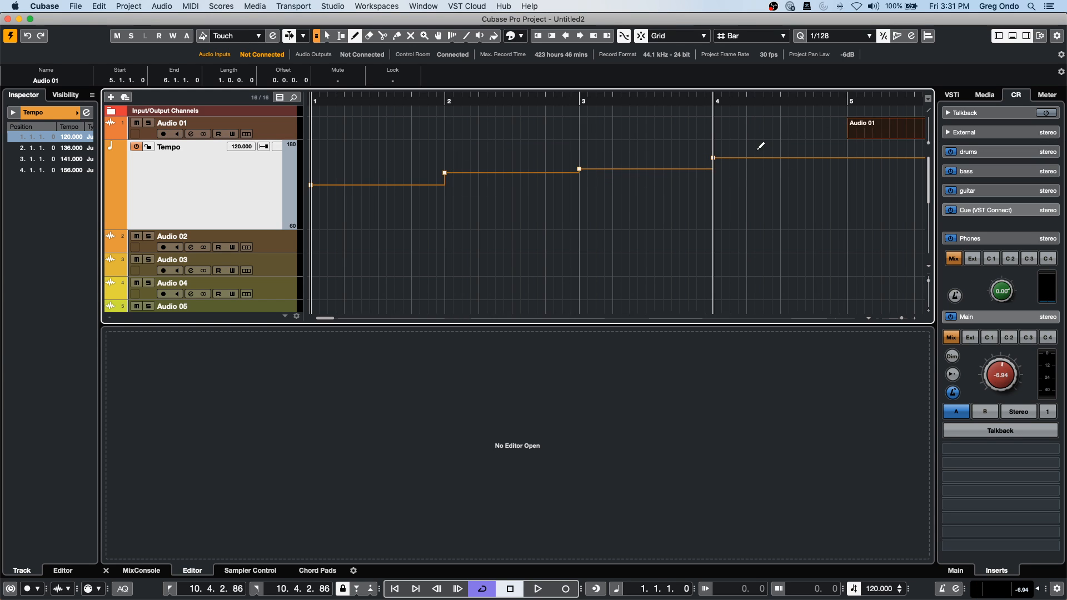
Select the tempo points at bars 3 and 4 in turn with the selection tool to inspect them.
key(1)
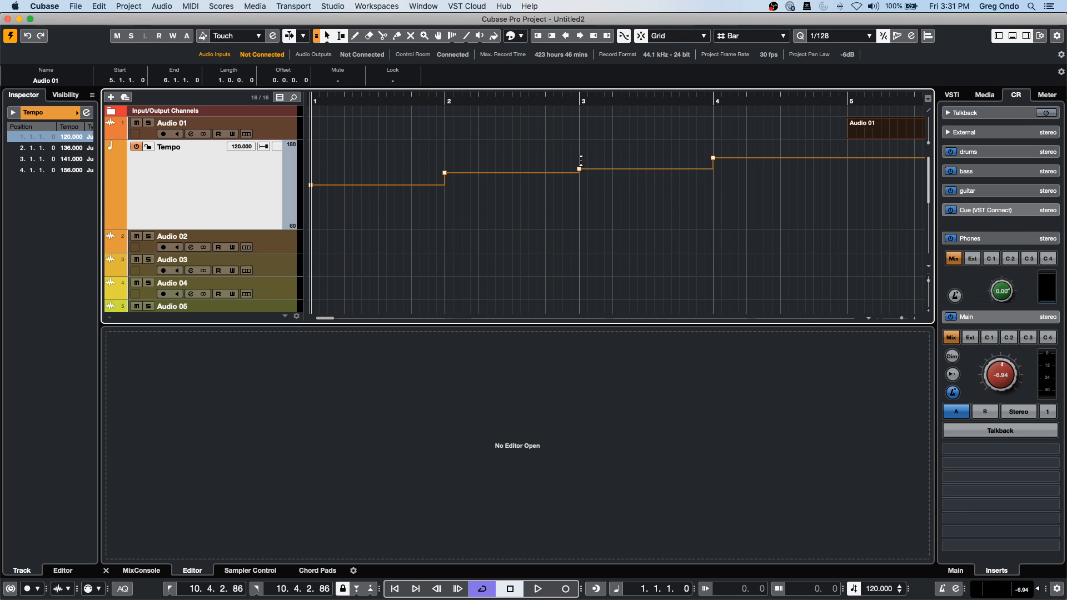
click(553, 154)
drag(565, 205, 592, 157)
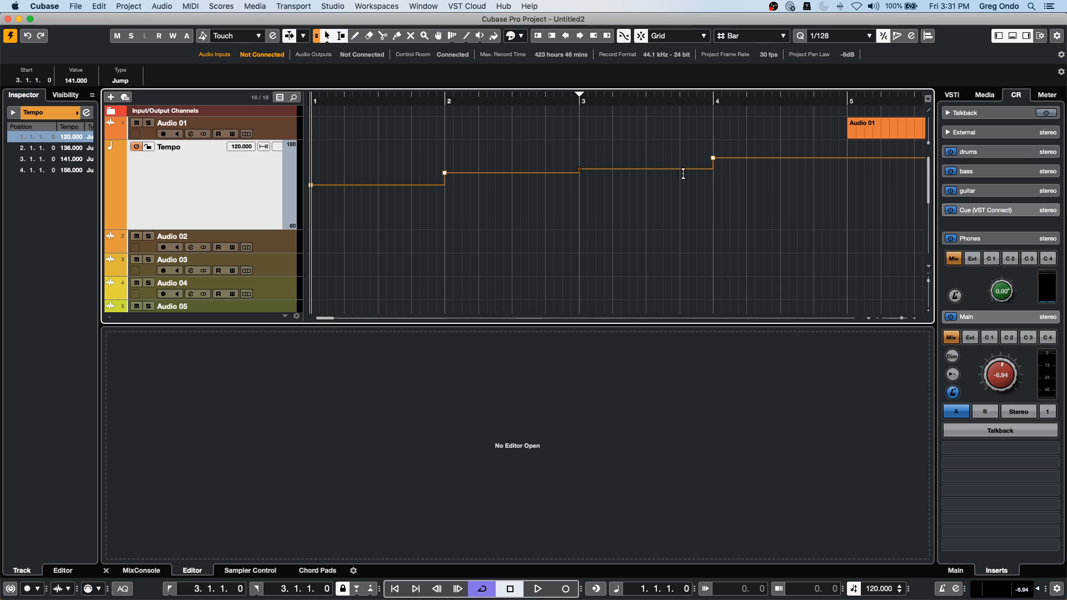
drag(698, 195, 730, 128)
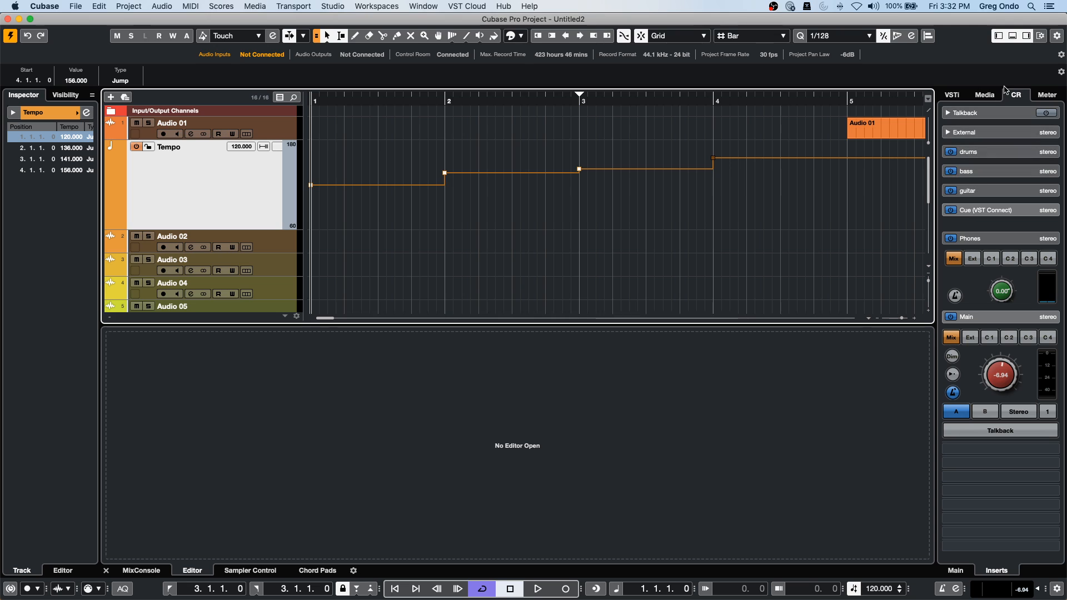
Open the Loops & Samples media library and undo the tempo points, the Audio 01 event and the added Tempo track.
click(987, 94)
click(977, 237)
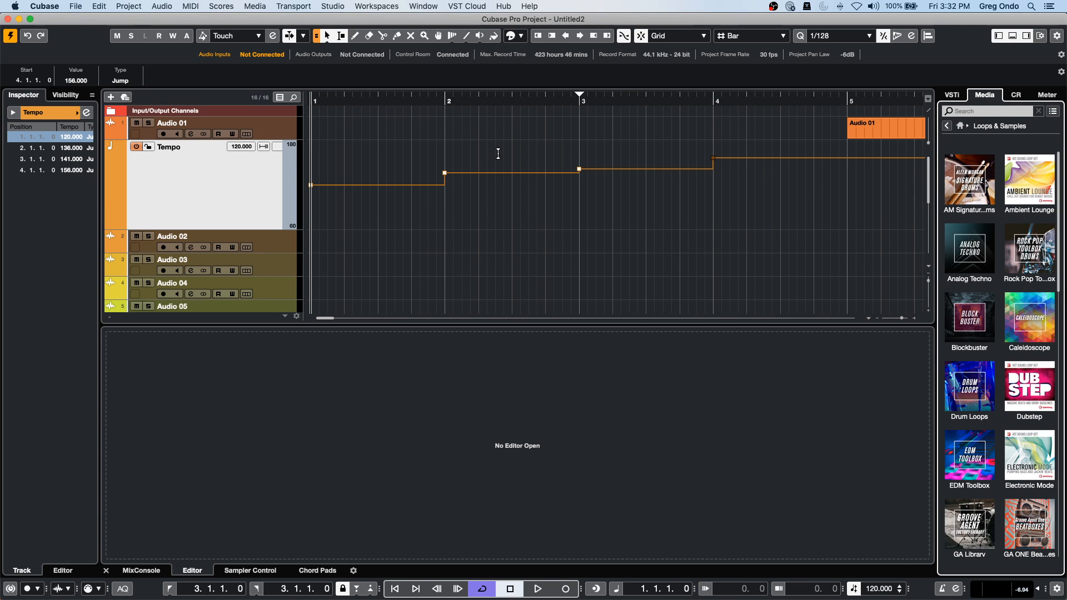
key(super+z)
key(super+z)
key(super+z)
key(super+z)
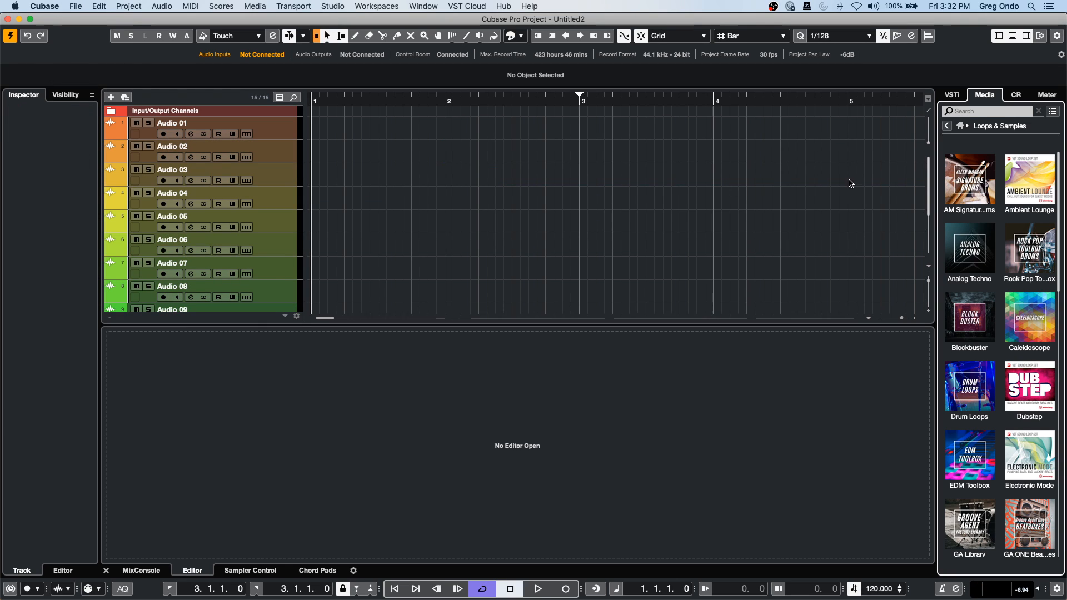
Look through the AM SignatureDrums set, select 8 Bit Kit 1 AM Beat 5, and return to the media home.
click(972, 197)
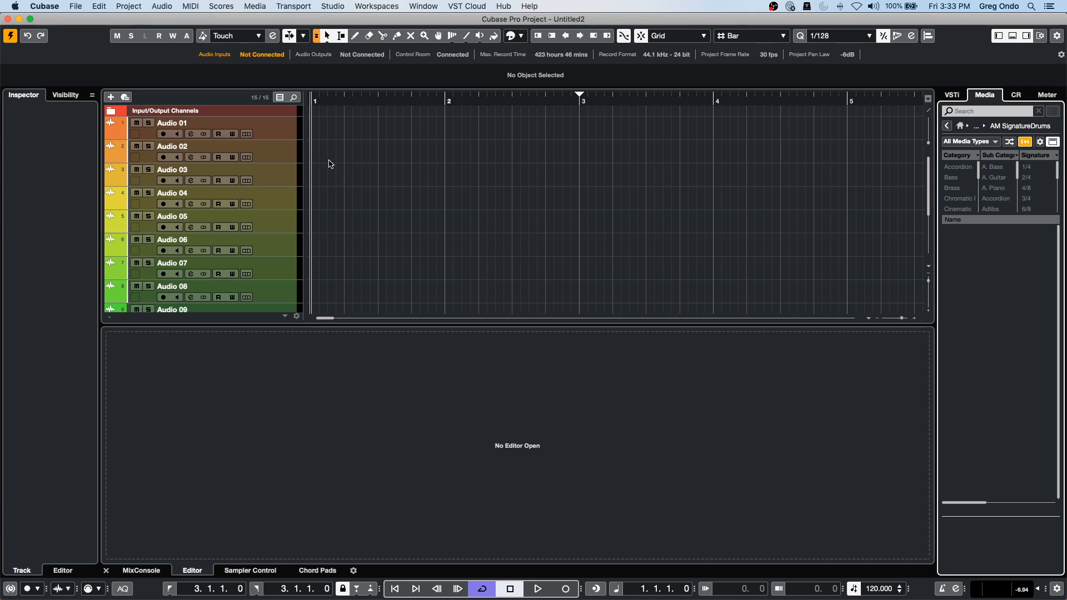
click(990, 275)
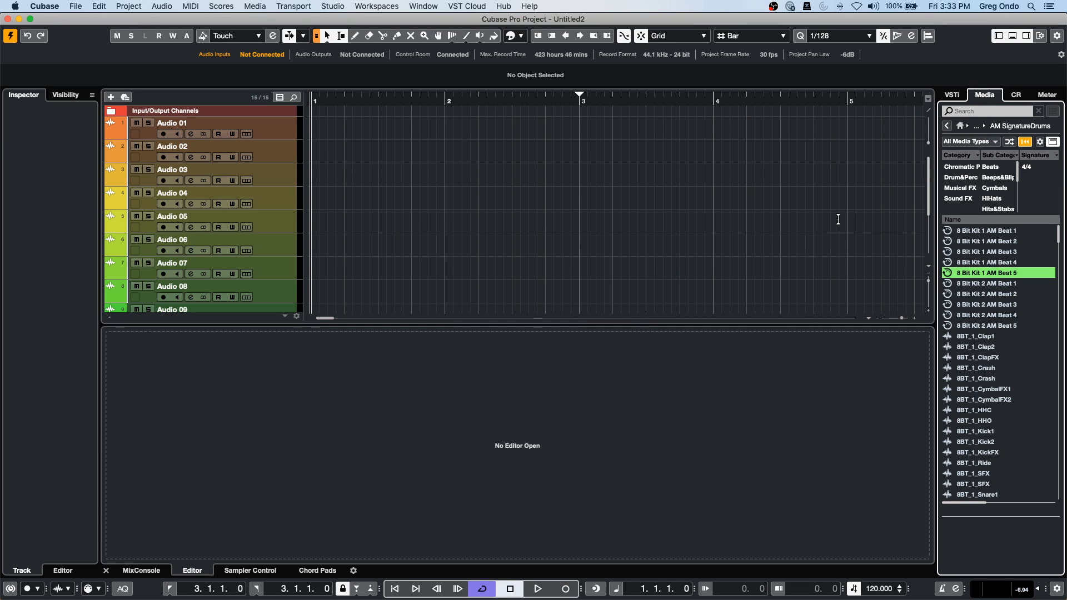
click(948, 127)
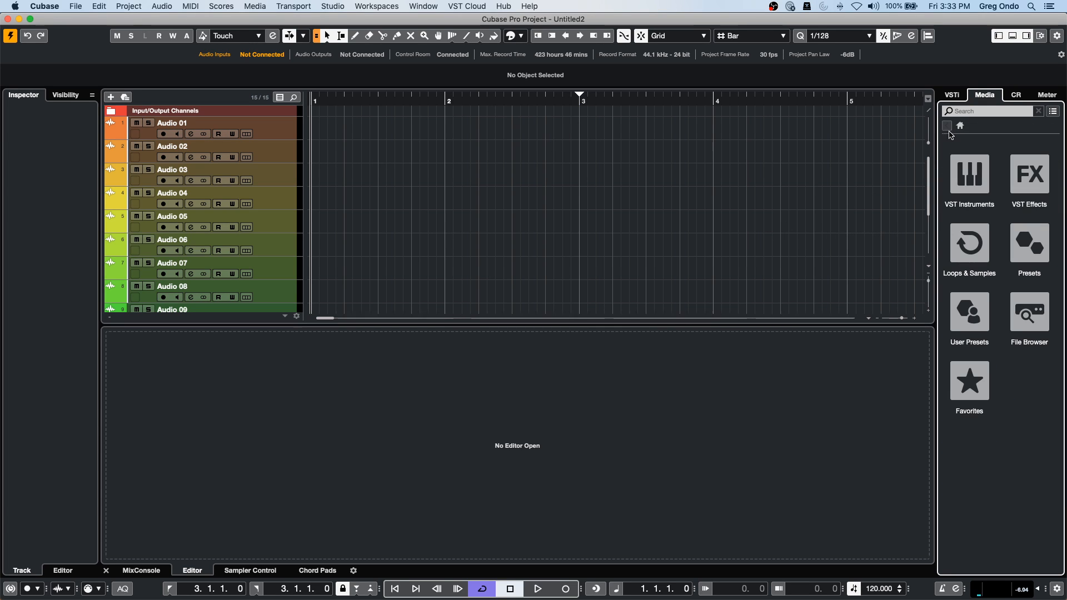
Filter the Dubstep loop set by drums and percussion and place Bloc-Headz_Snare Drum 1 on Audio 02 at bar 2.
click(974, 247)
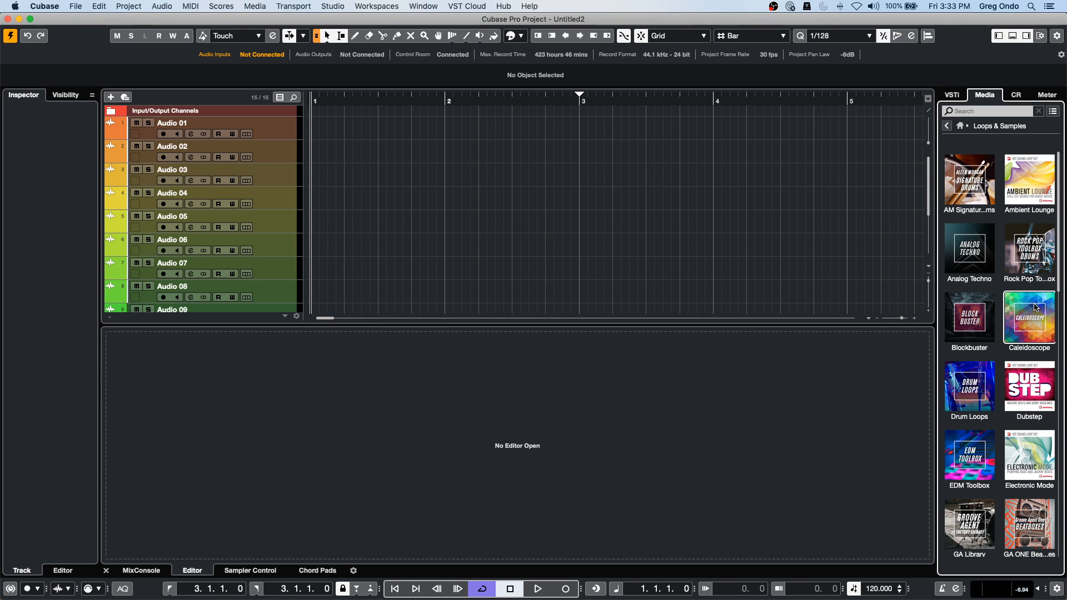
click(1045, 392)
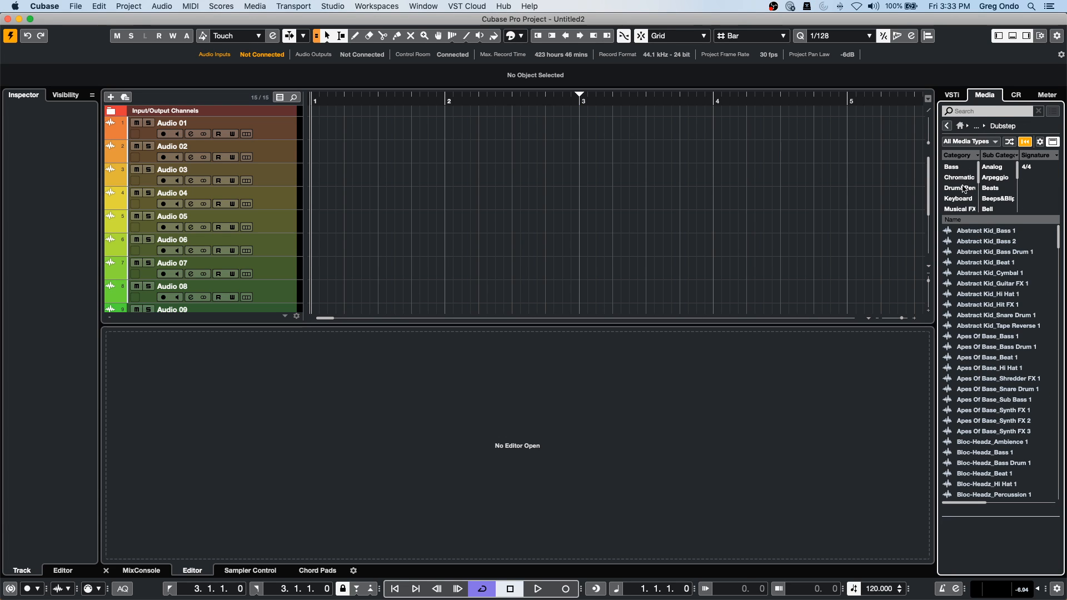
click(963, 189)
drag(995, 368, 452, 161)
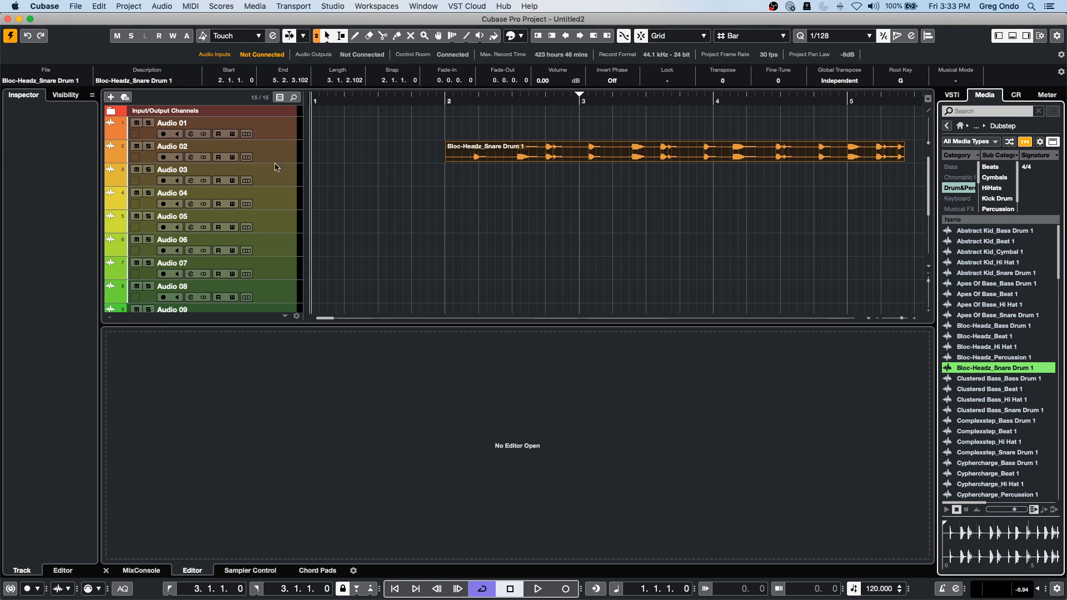
Enlarge the Audio 02 track and move the snare drum event off the bar grid to start at 1.2.1.116.
drag(268, 162, 268, 208)
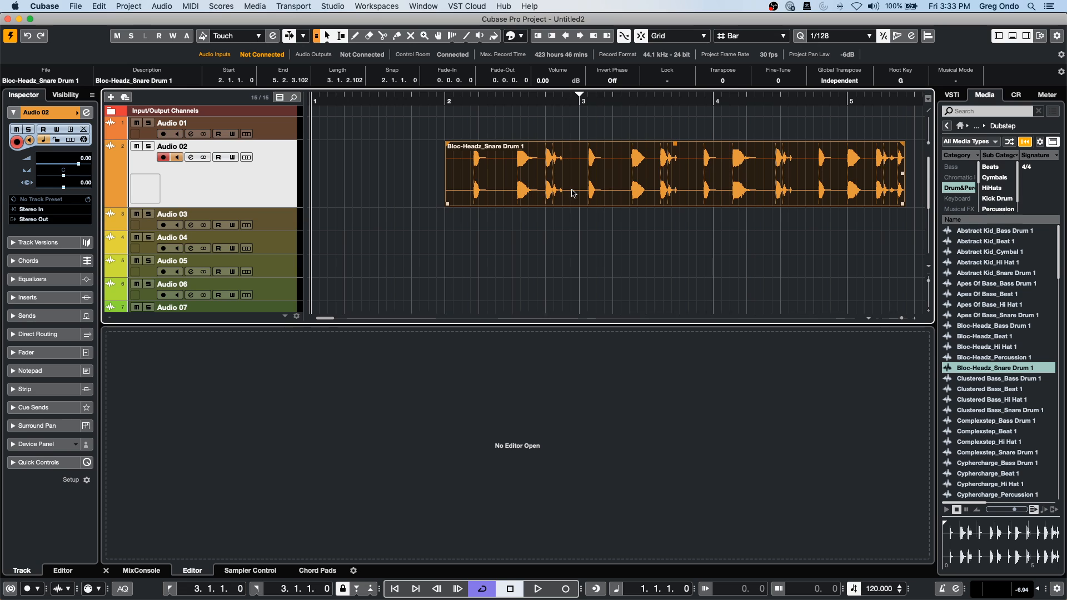
drag(571, 193, 386, 177)
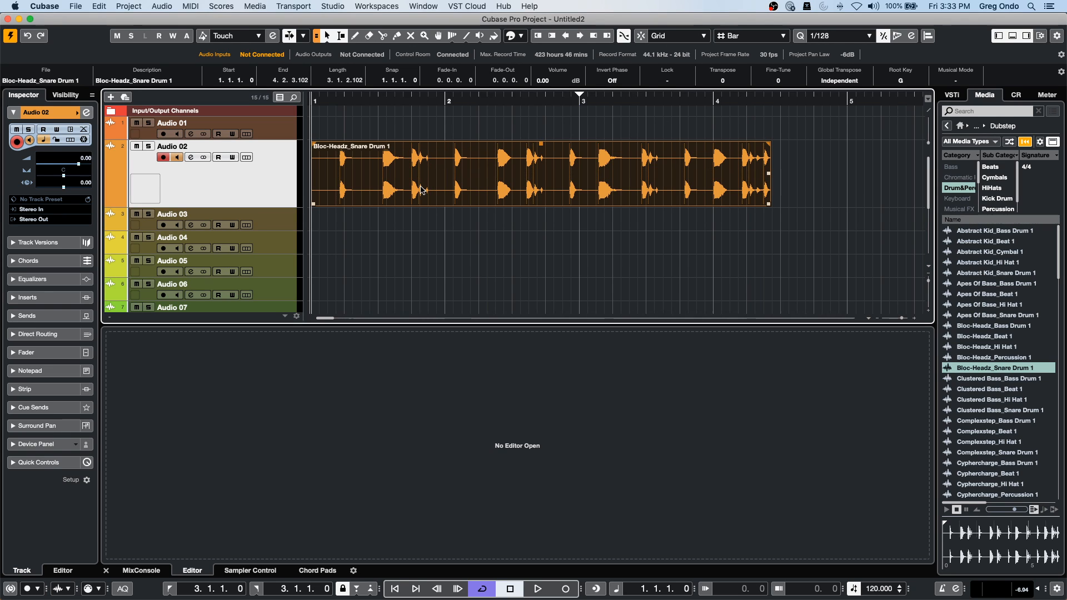
drag(433, 190, 461, 187)
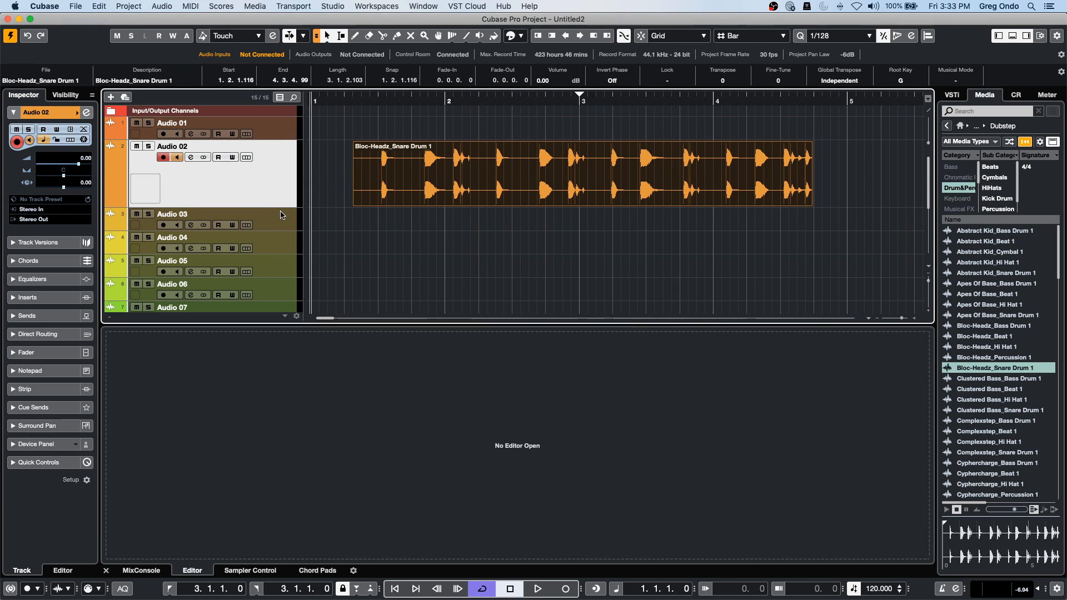
drag(282, 206, 283, 274)
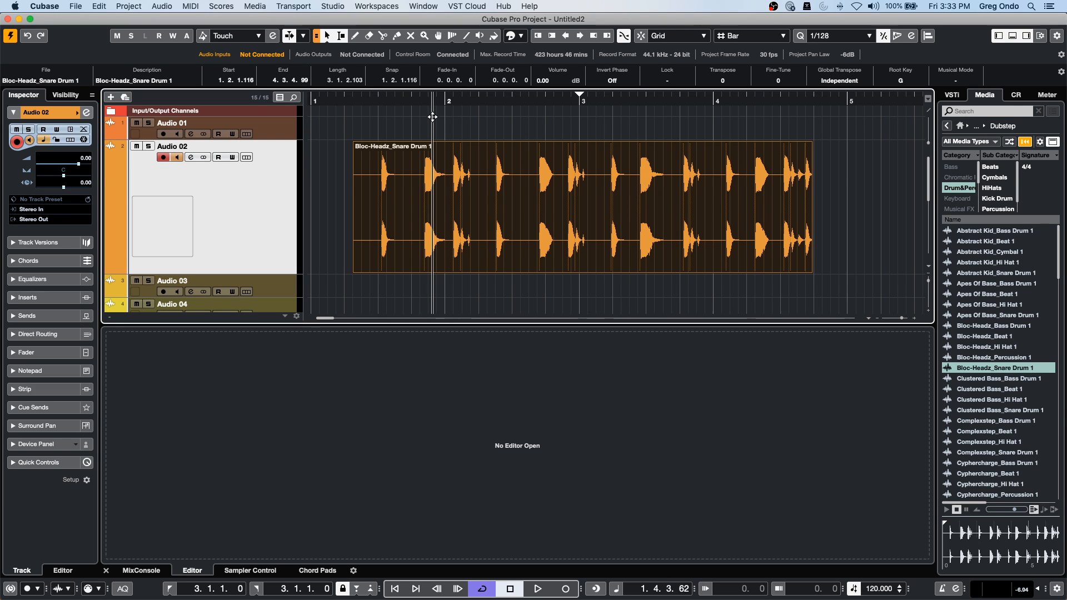
Shift the snare drum event slightly earlier to start at 1.2.1.36 and open it in the Sample Editor.
scroll(433, 123, up, 4)
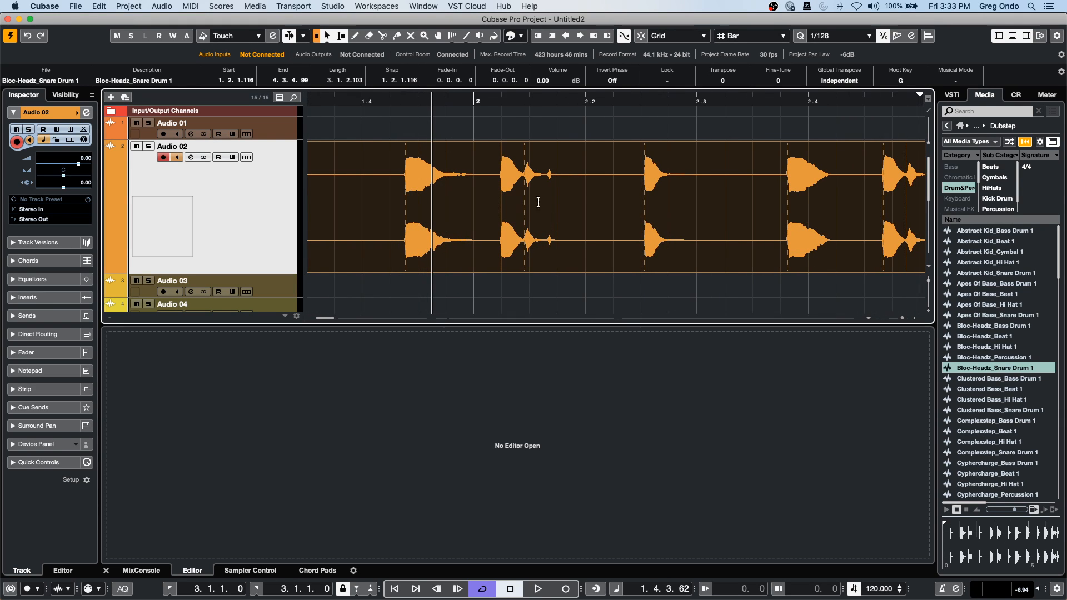
mouse_move(563, 238)
mouse_down()
mouse_move(609, 238)
mouse_move(550, 232)
mouse_up()
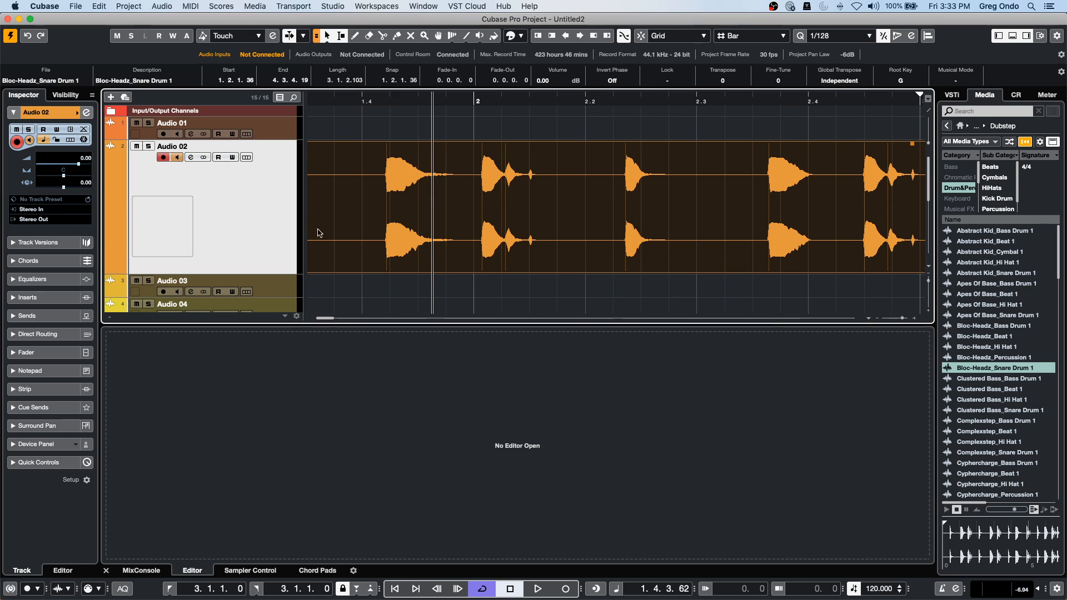
double_click(372, 250)
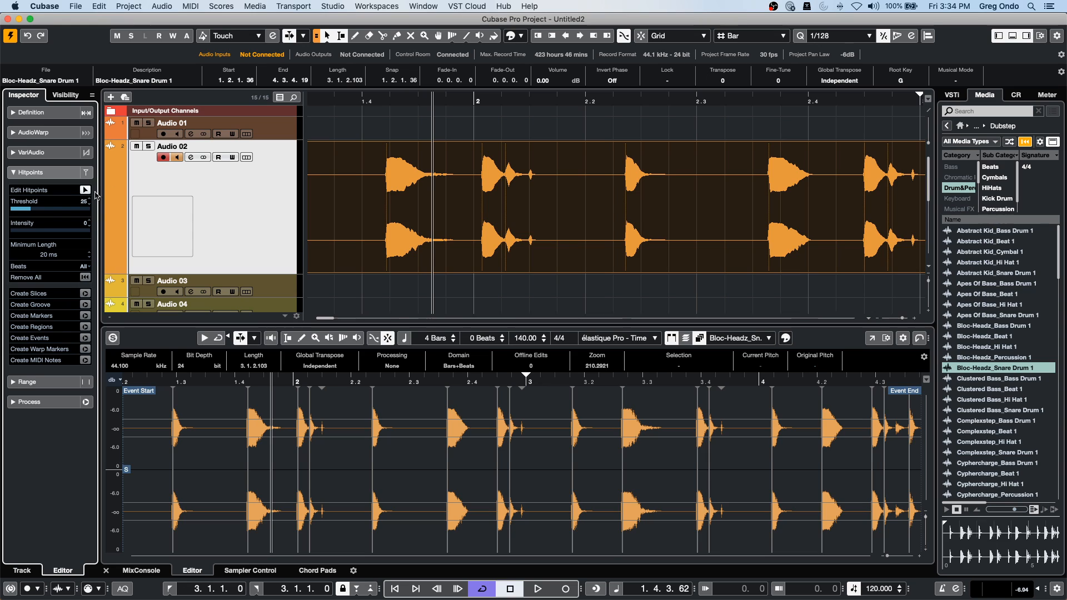
Lower the hitpoint threshold to 0 and move the snare drum event on Audio 02 to start at 1.2.4.6.
drag(17, 210, 2, 210)
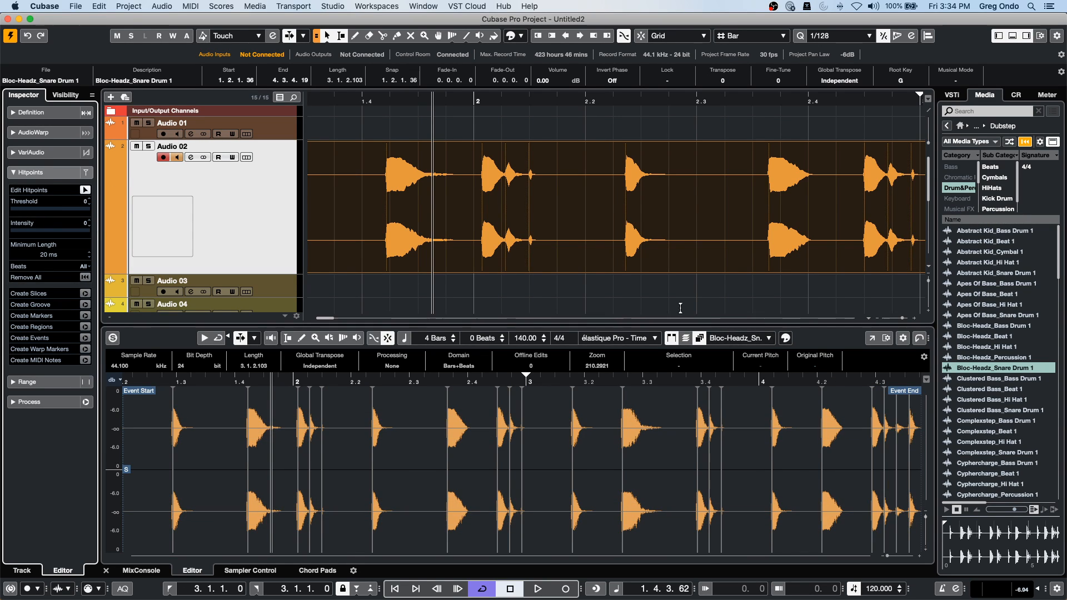
drag(505, 261, 559, 246)
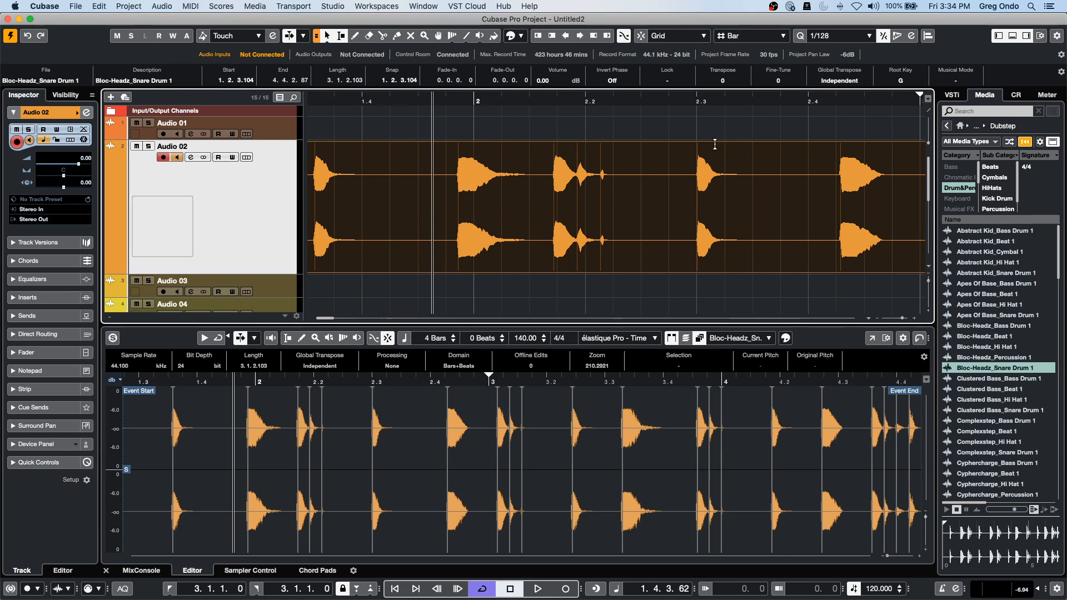
mouse_move(678, 245)
mouse_down()
mouse_move(772, 240)
mouse_move(670, 242)
mouse_move(724, 241)
mouse_move(698, 239)
mouse_up()
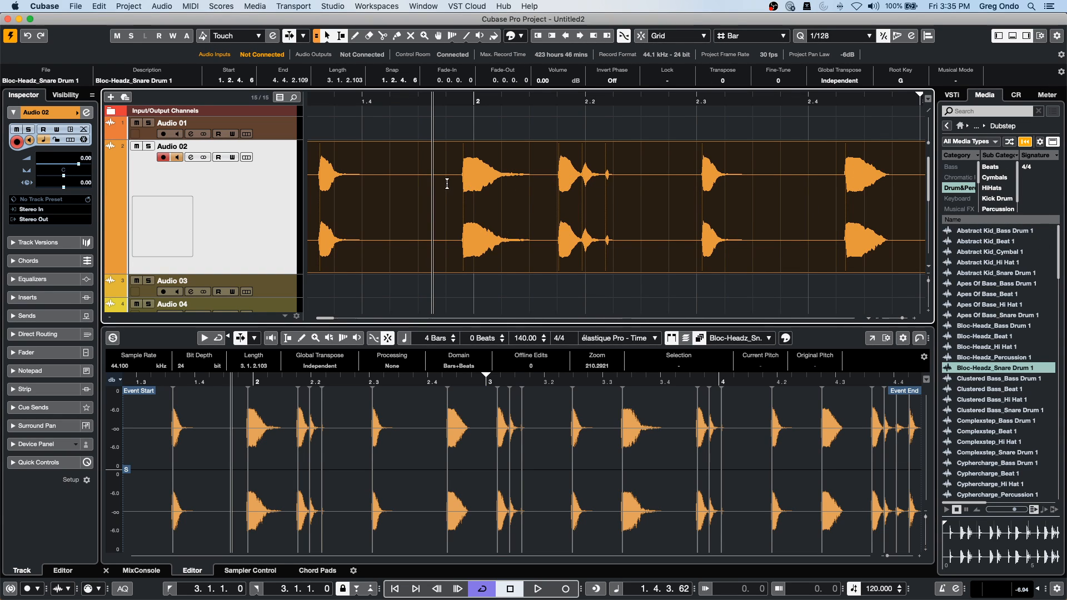
Split the snare drum event at the range from 1.4.4.62 to 2.3.1.100 and select the resulting middle event.
drag(458, 183, 721, 176)
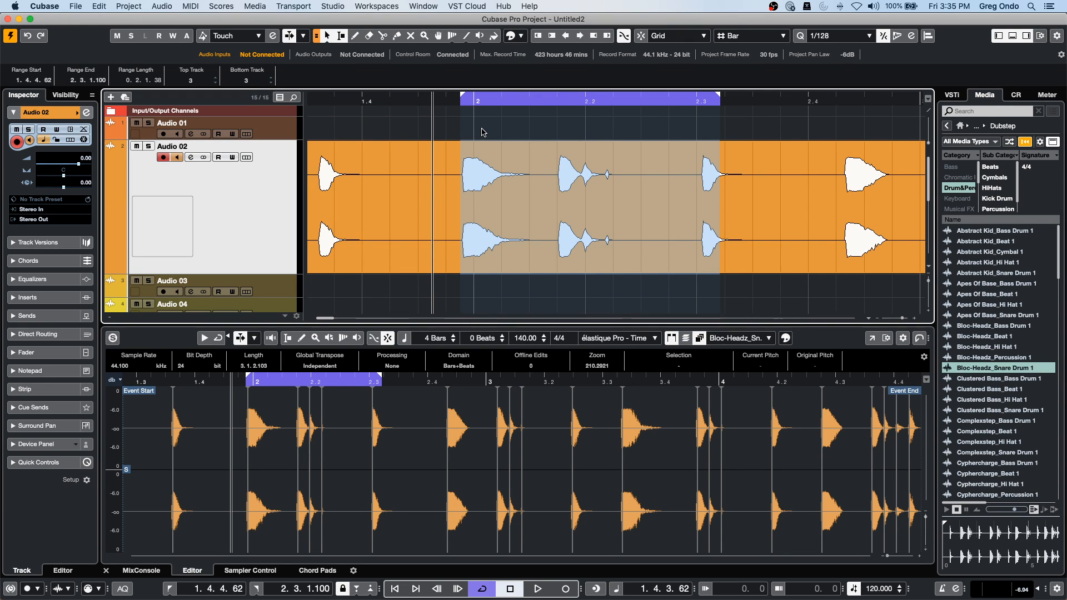
key(shift+x)
click(638, 238)
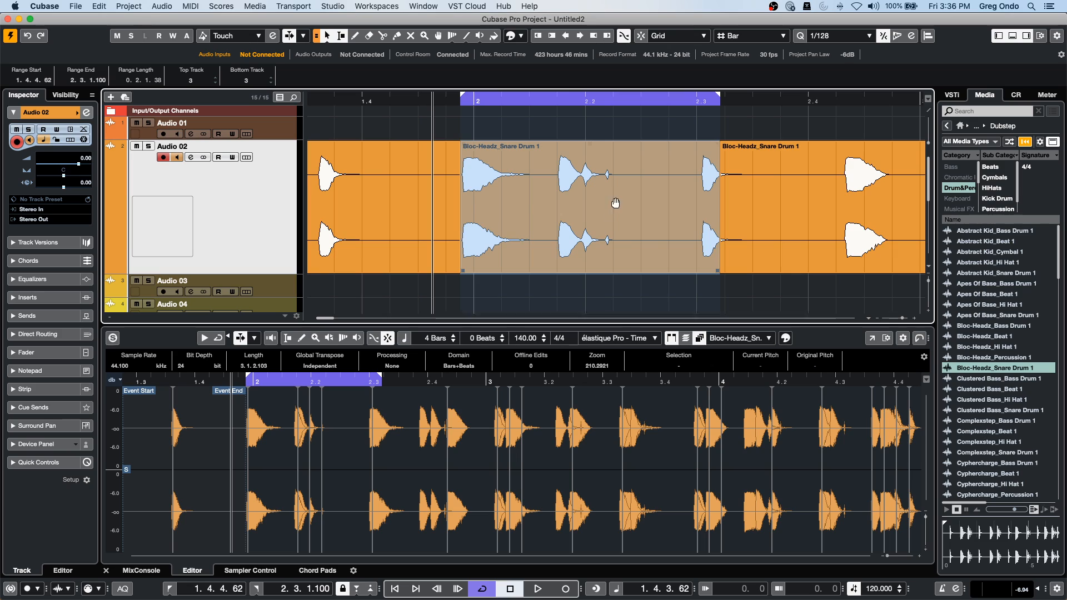
click(559, 250)
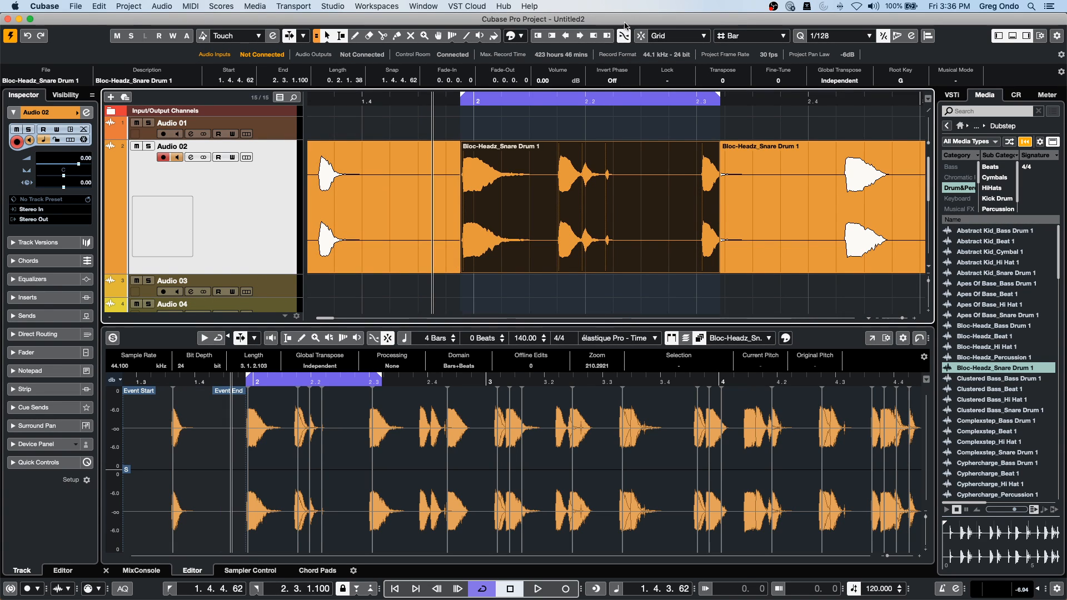
Quantize the middle snare drum event to a 1/2 grid with AudioWarp on and iterative mode off.
click(841, 36)
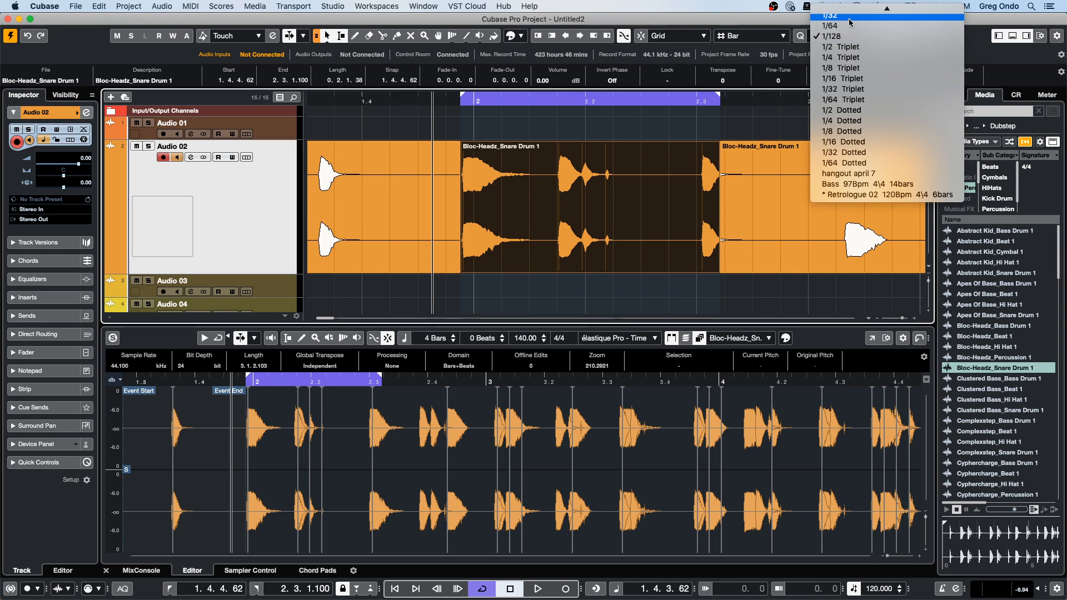
click(850, 21)
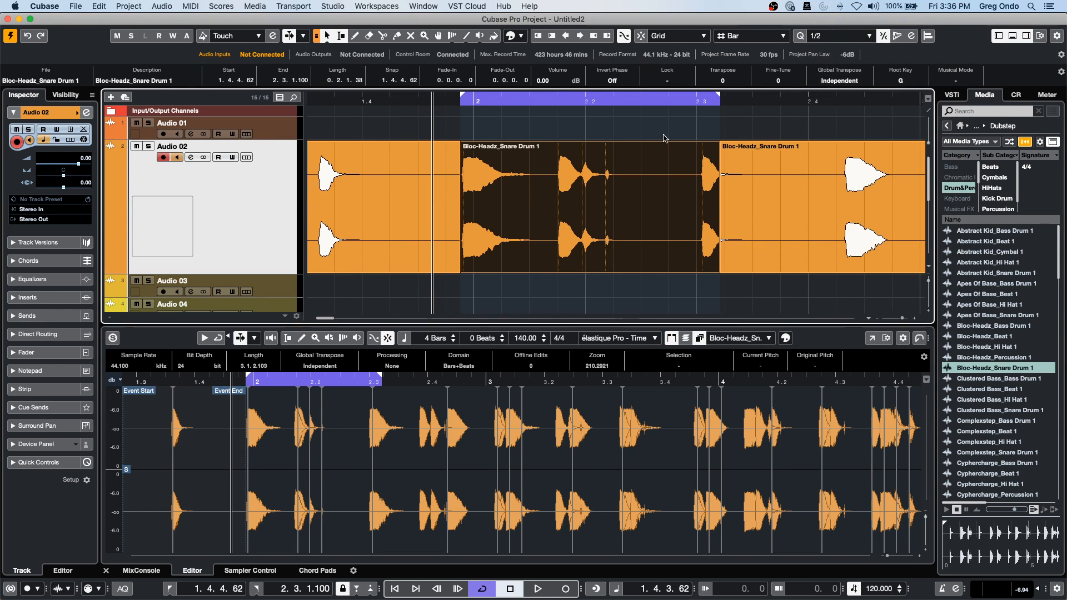
key(1)
key(1)
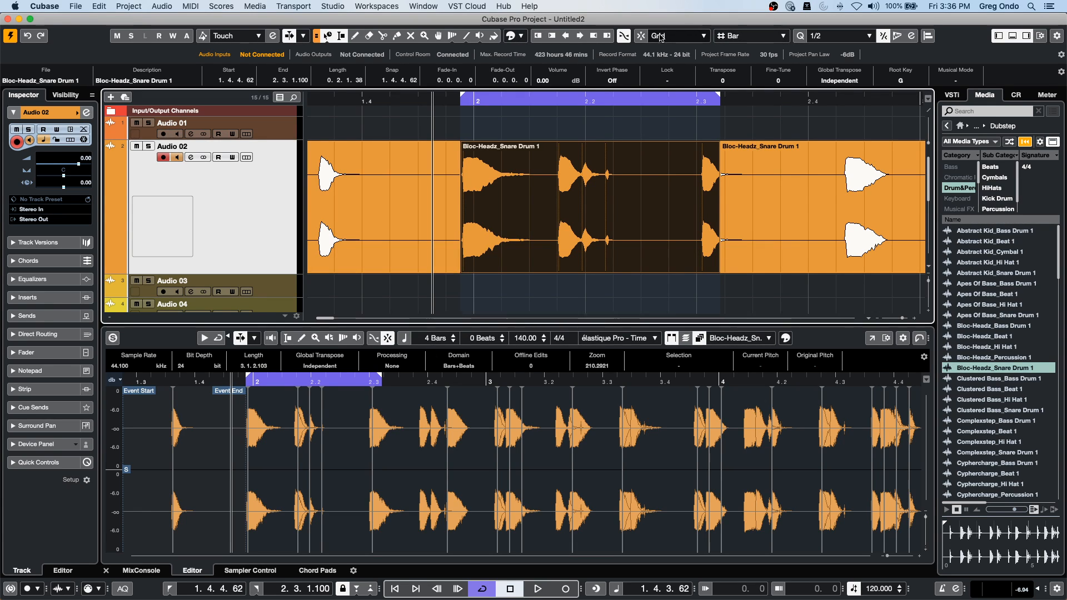
click(912, 37)
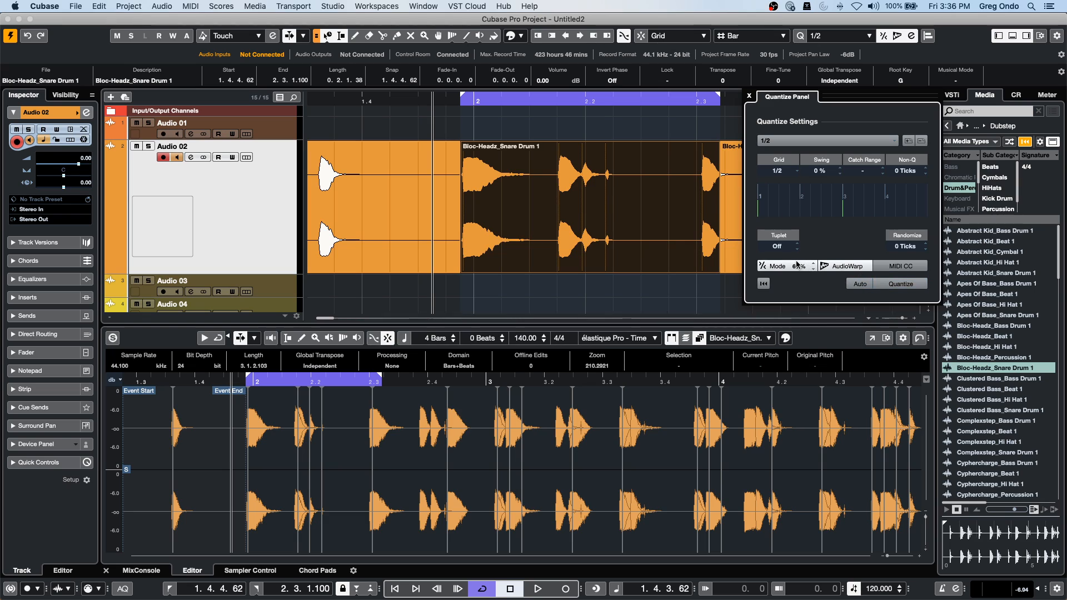
click(891, 285)
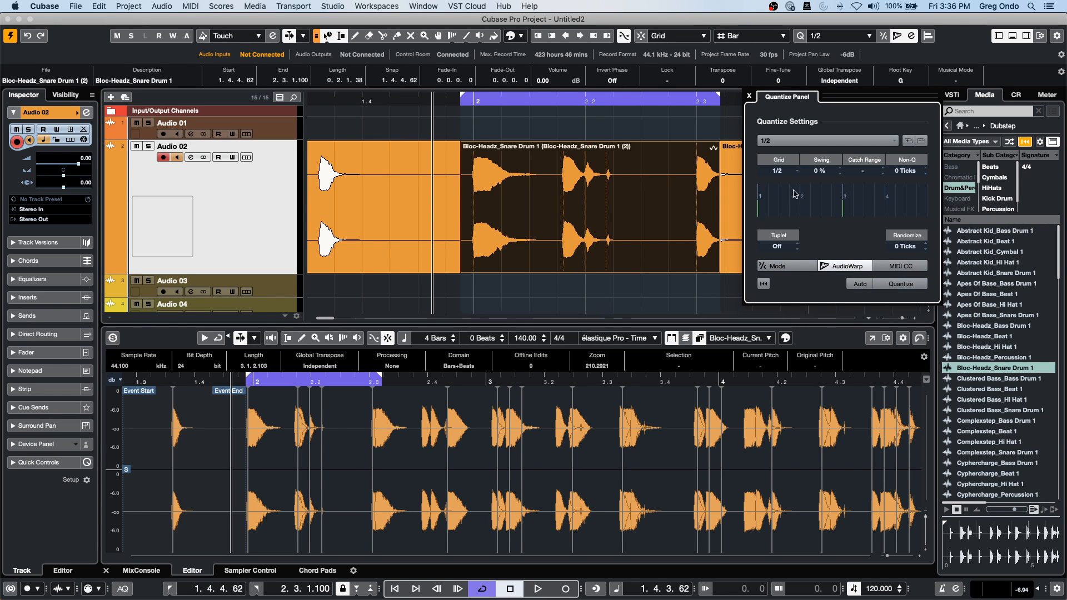
click(749, 96)
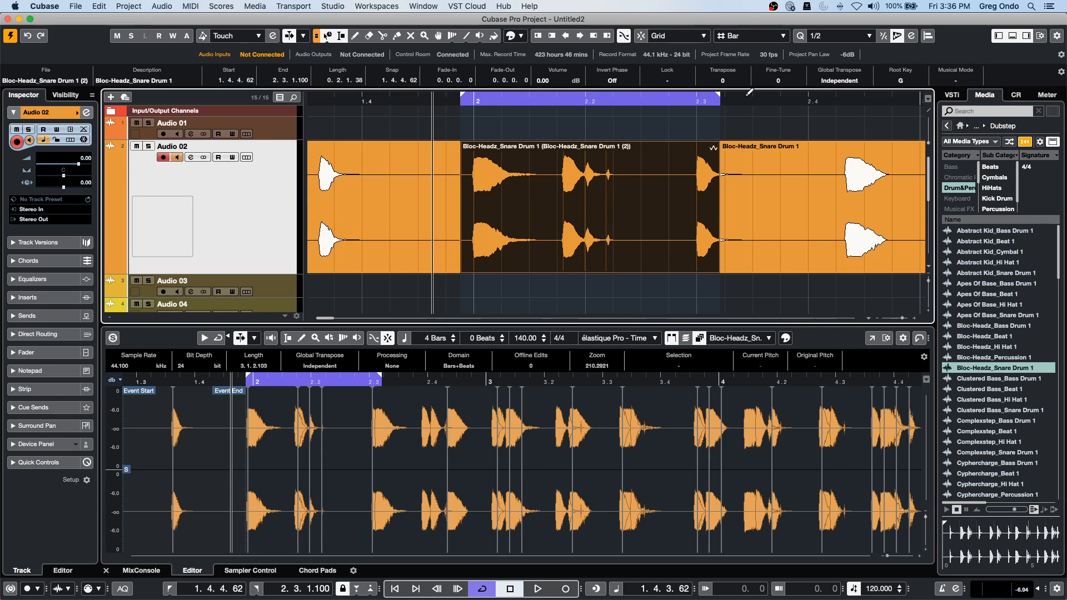
Quantize the range from 3.2.2.105 to 4.1.1.56 on Audio 02 to the 1/2 grid with AudioWarp.
click(598, 97)
mouse_move(600, 102)
mouse_down()
mouse_move(582, 76)
mouse_move(583, 88)
mouse_up()
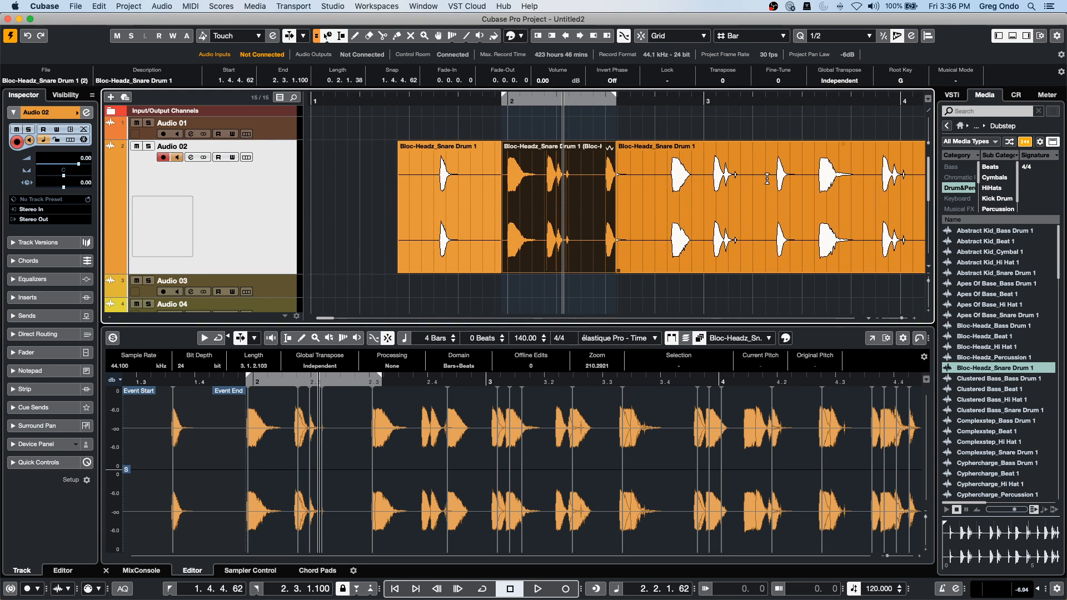
drag(781, 193, 906, 193)
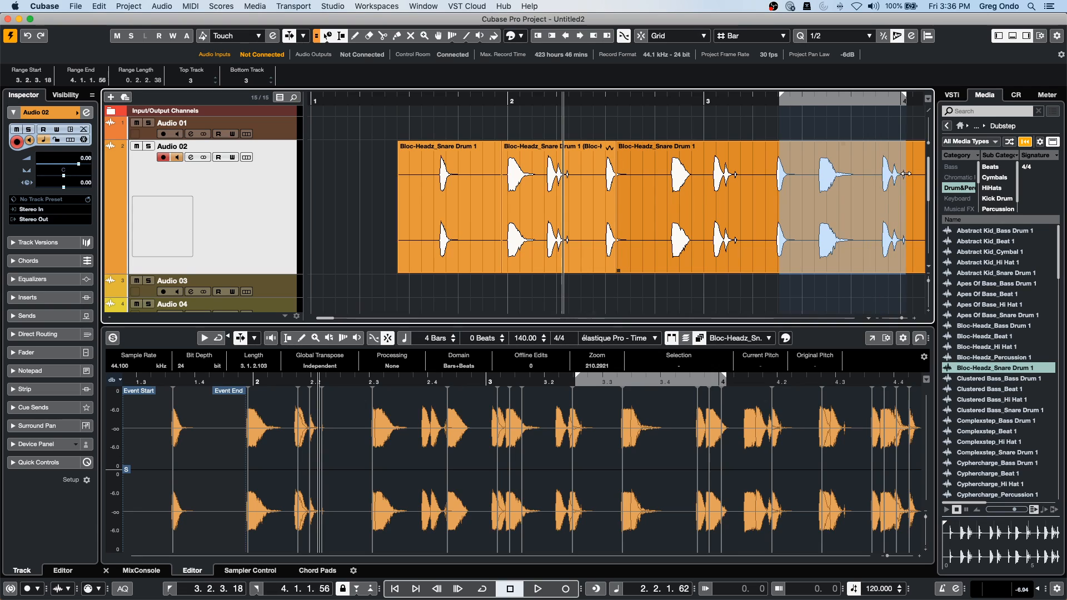
click(928, 36)
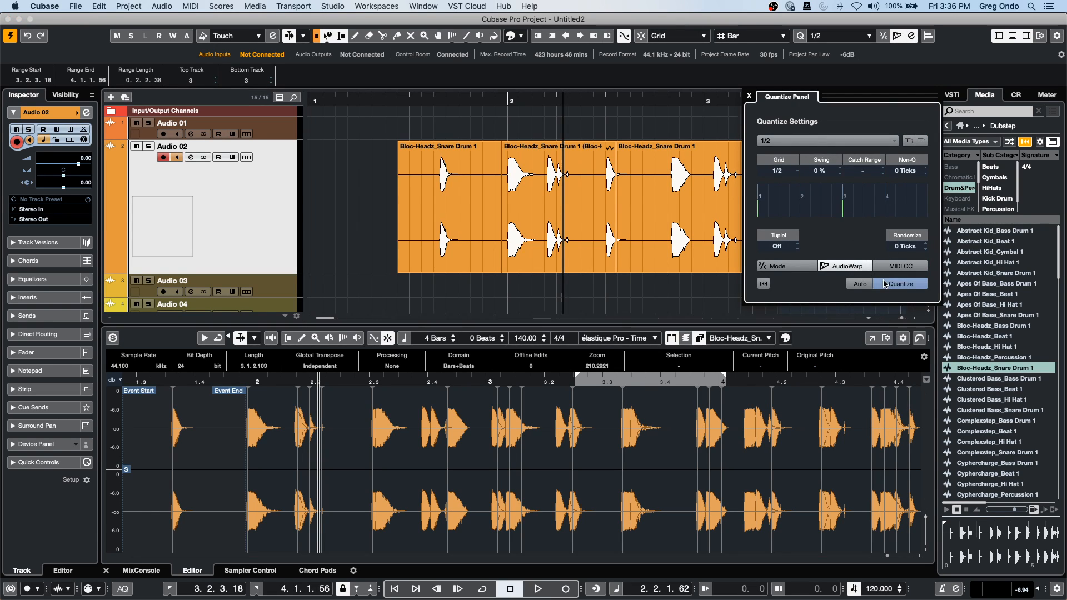
drag(812, 97, 421, 89)
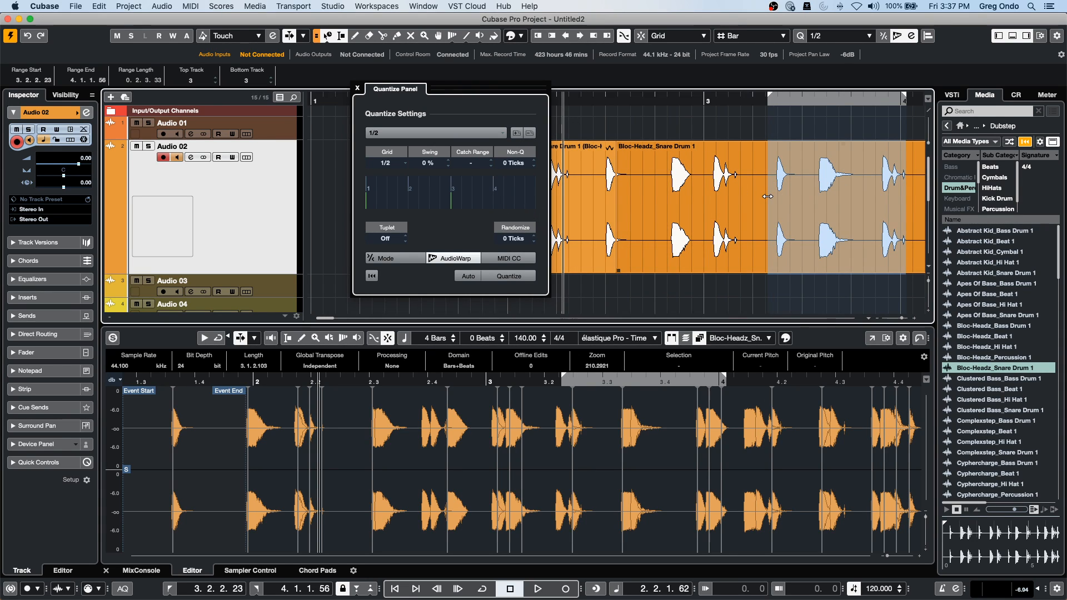
drag(779, 194, 776, 193)
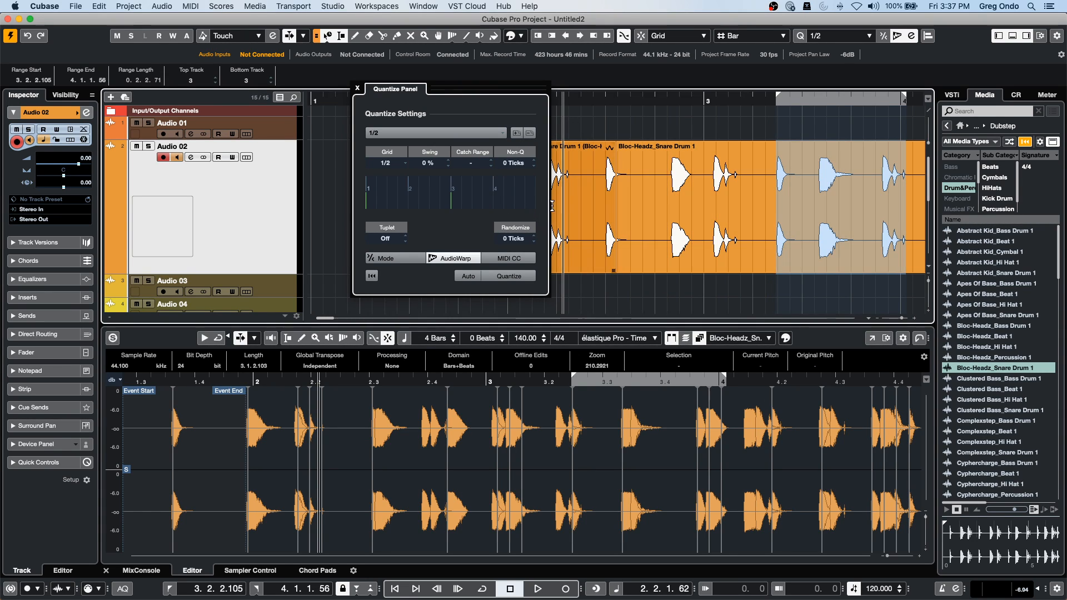
click(516, 277)
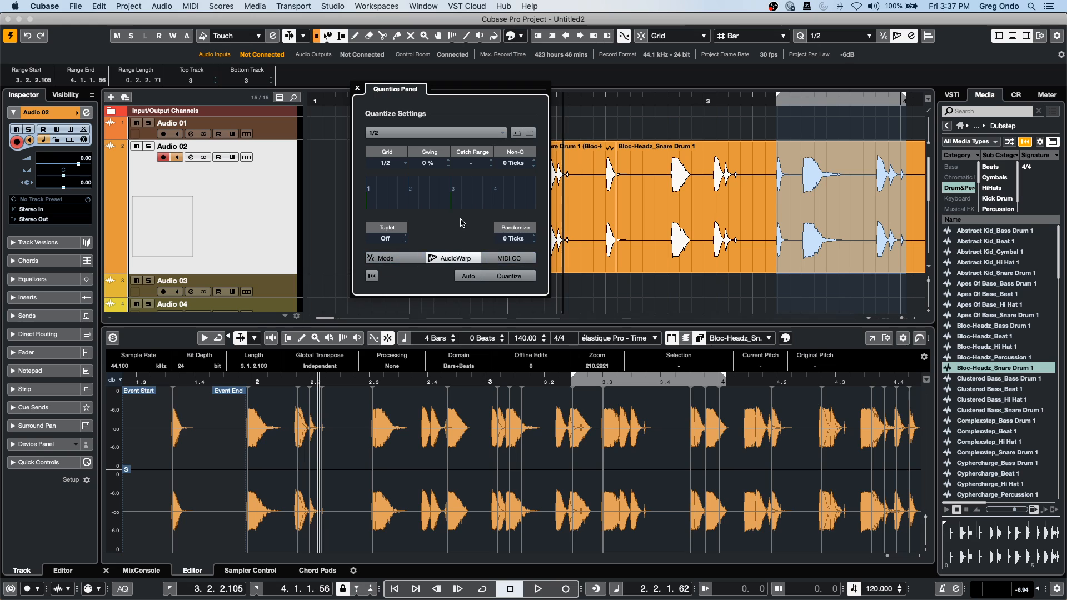
click(358, 88)
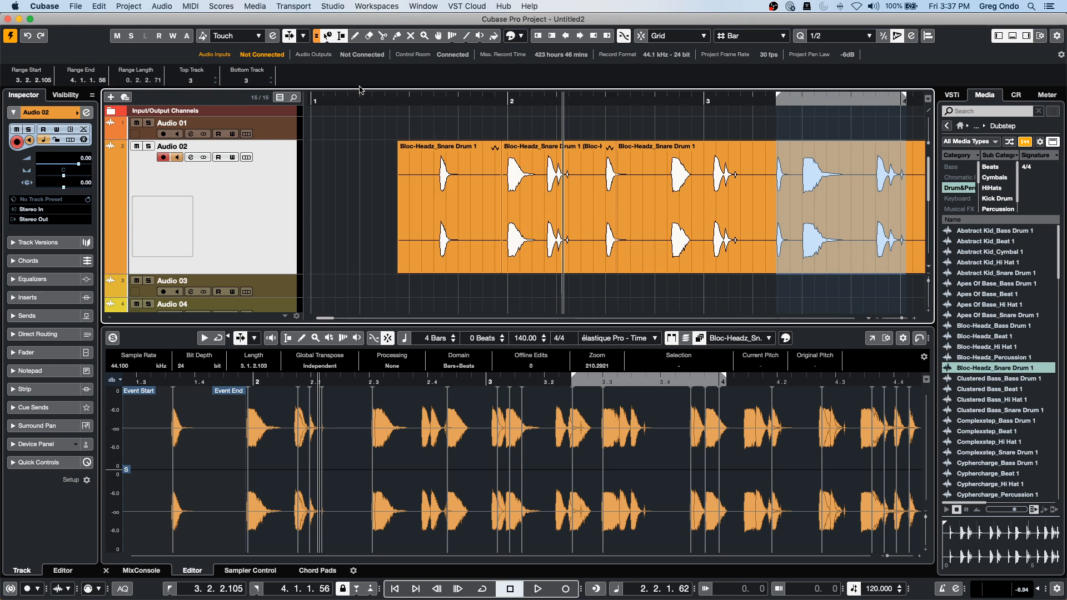
Select the range from 4.1.4.89 to 4.4.2.88 on Audio 02, quantize it to 1/8, and clear the range selection.
drag(497, 99, 498, 66)
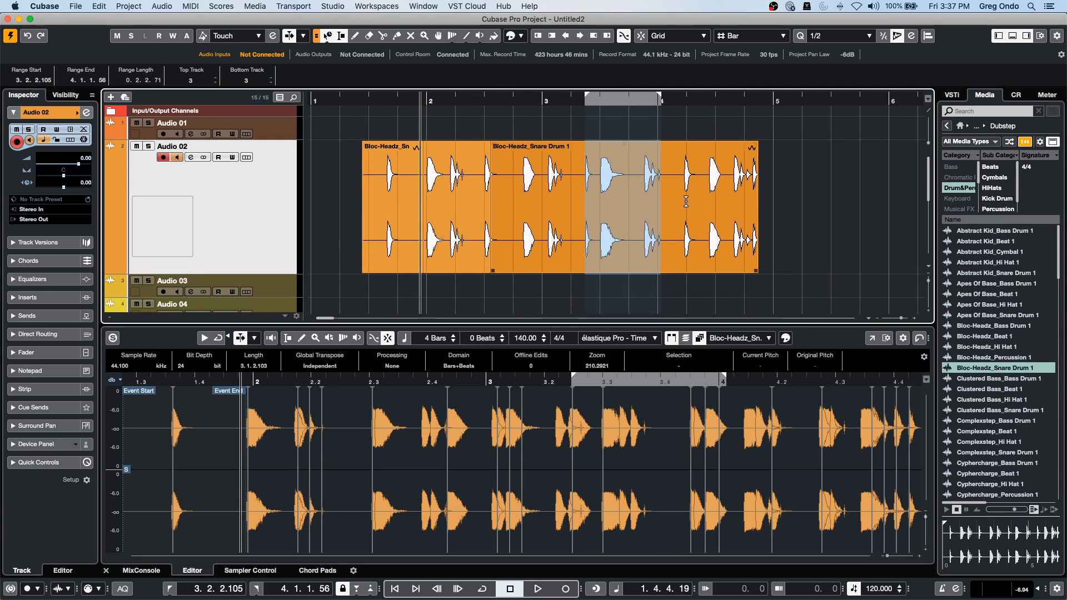
drag(684, 201, 757, 189)
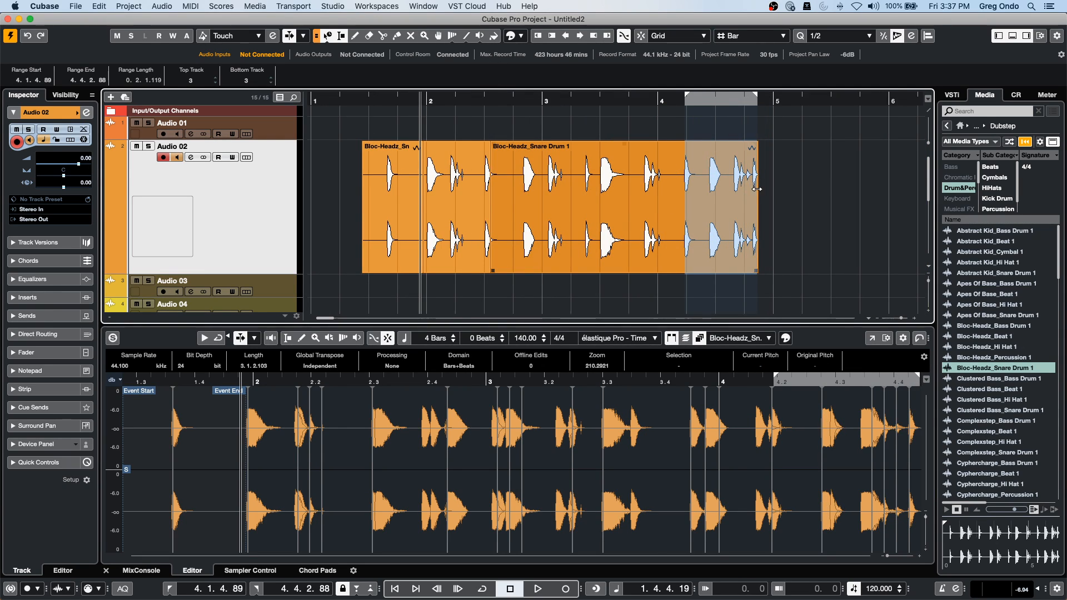
click(835, 36)
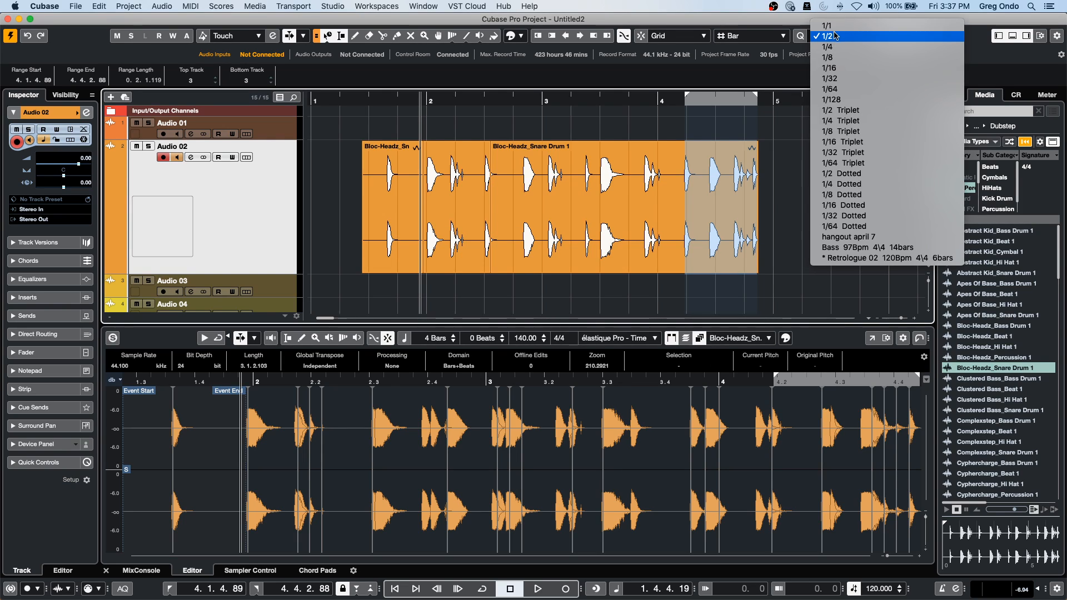
click(845, 58)
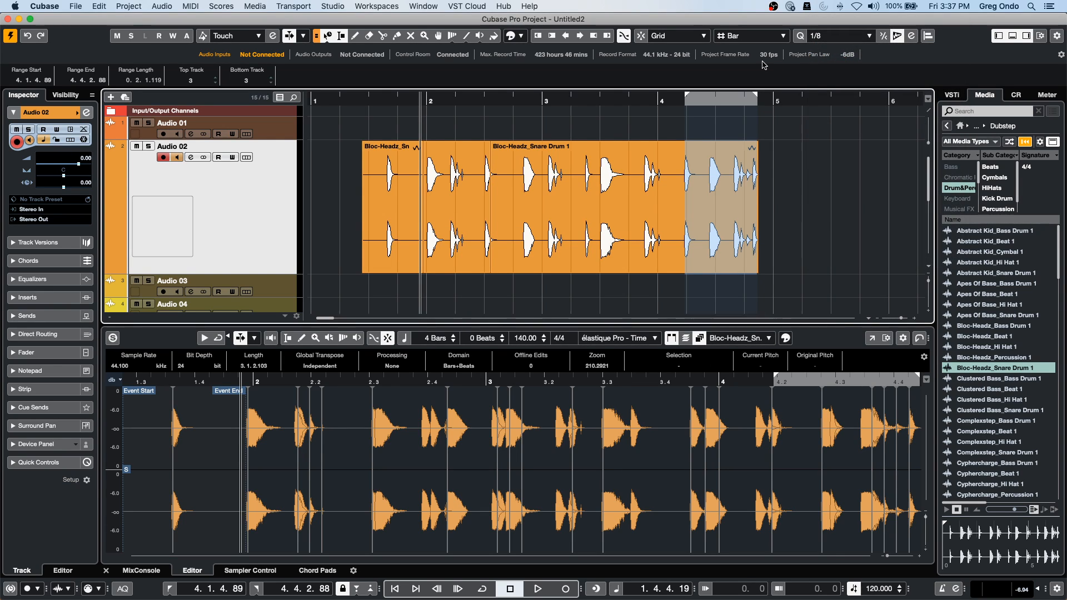
key(q)
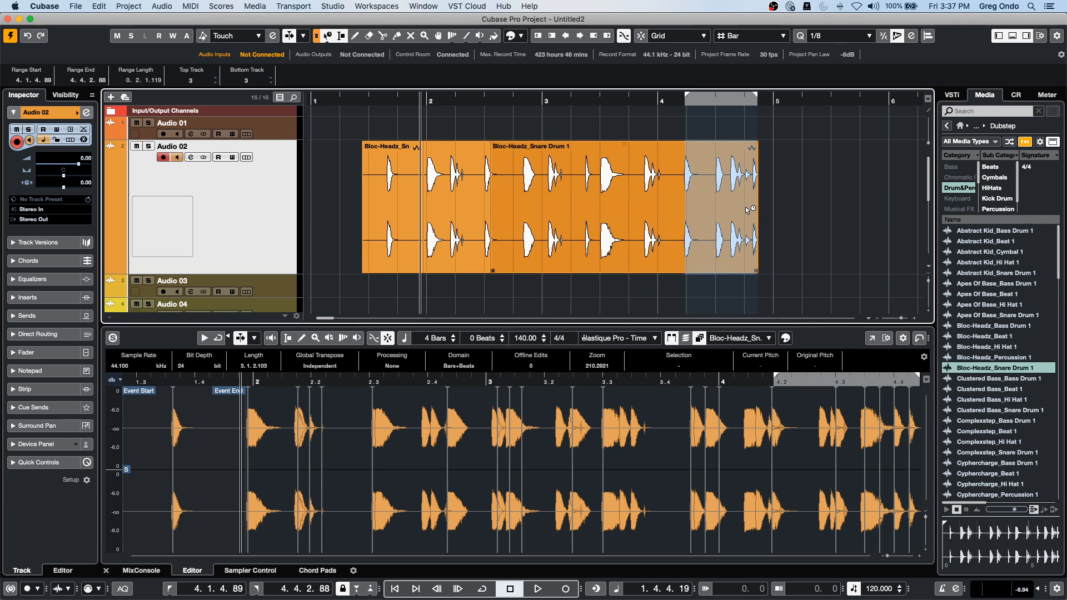
click(912, 36)
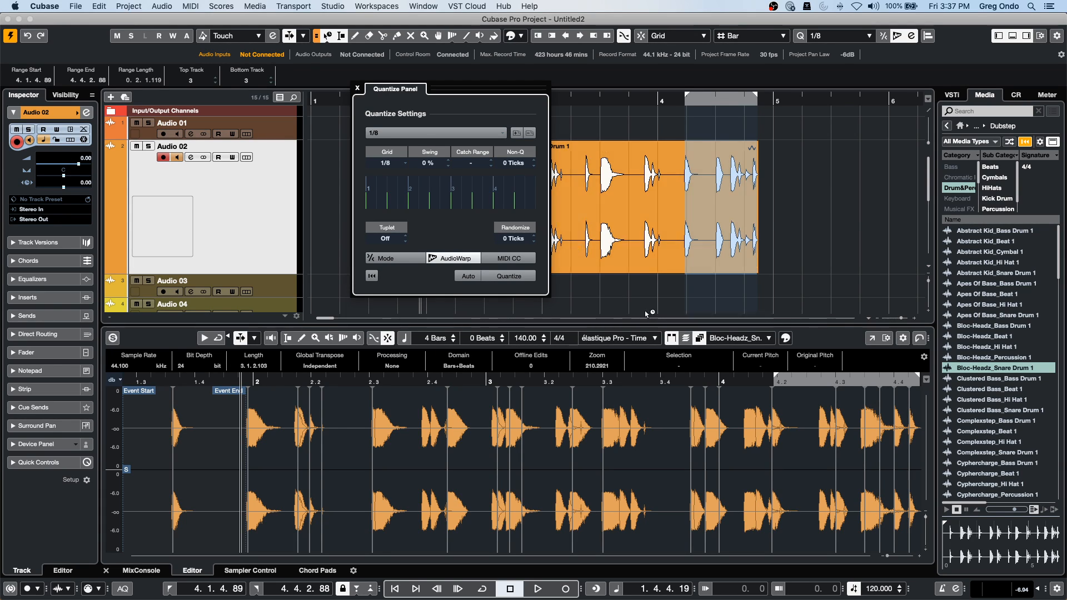
click(810, 197)
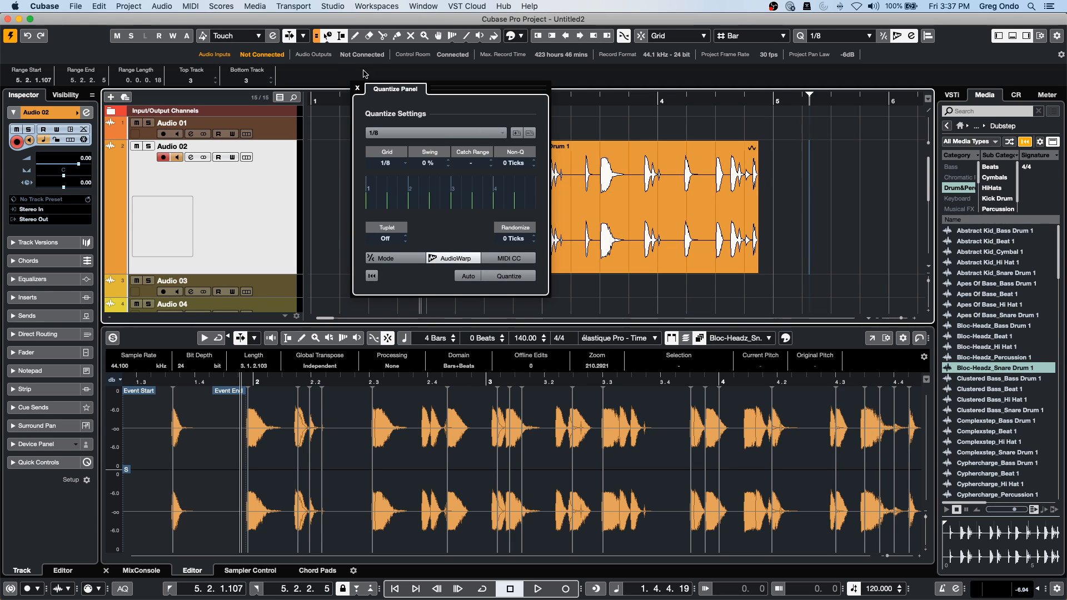
click(357, 87)
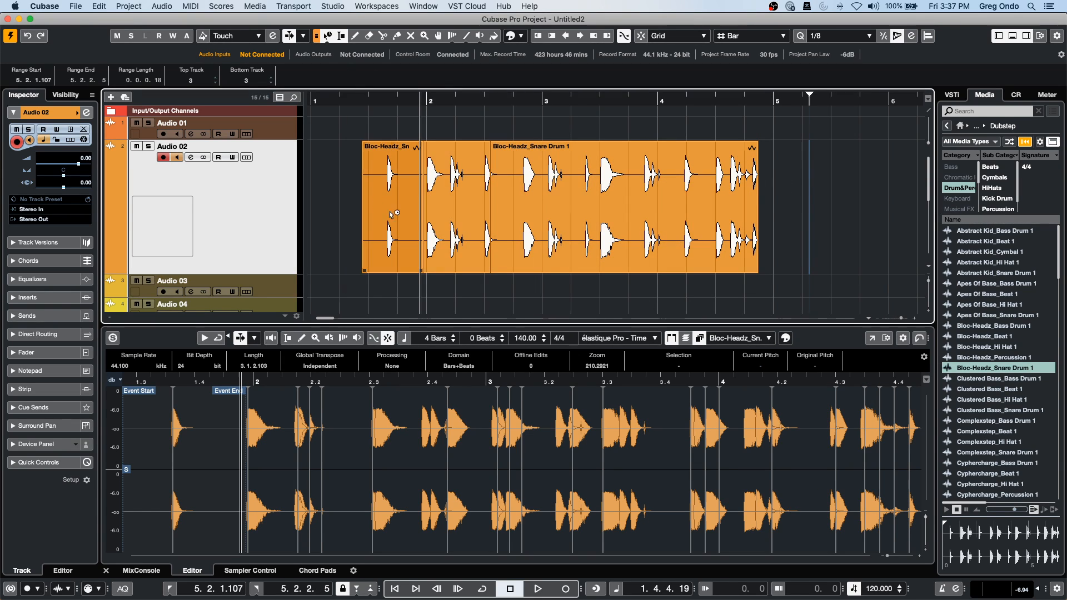
Select all Audio 02 events, set the hitpoint threshold to 4, and convert the hitpoints to 1/8 MIDI notes at D1 with dynamic velocity.
drag(341, 228, 582, 209)
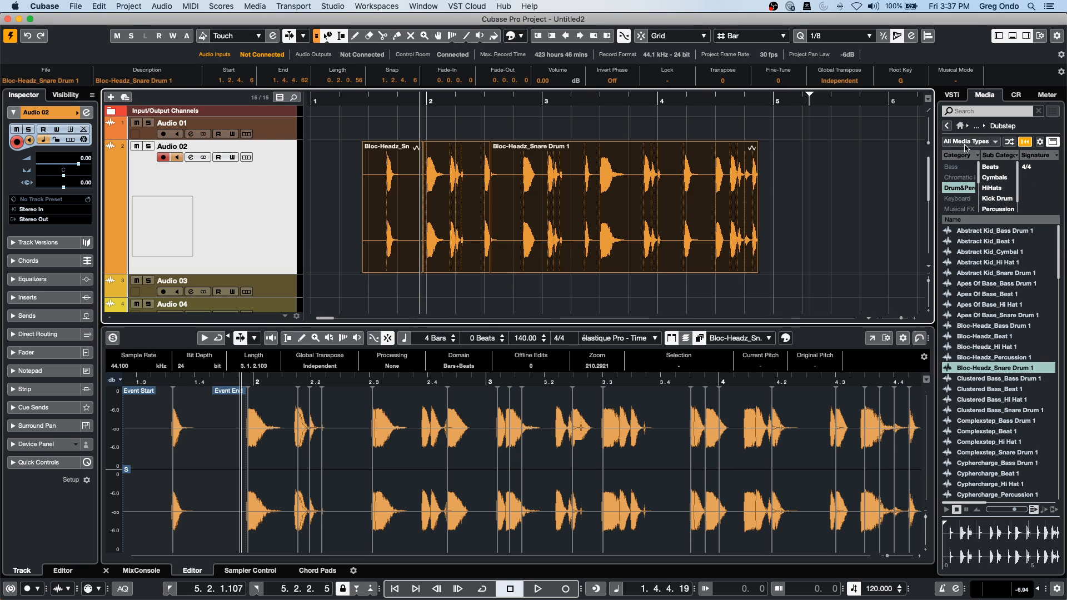
double_click(644, 254)
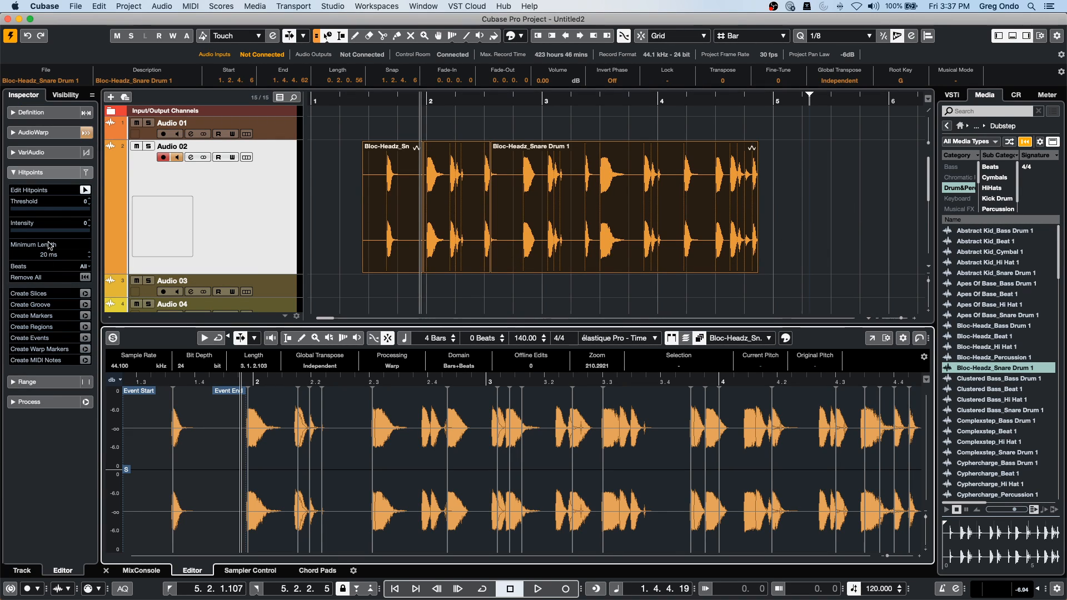
drag(17, 210, 15, 215)
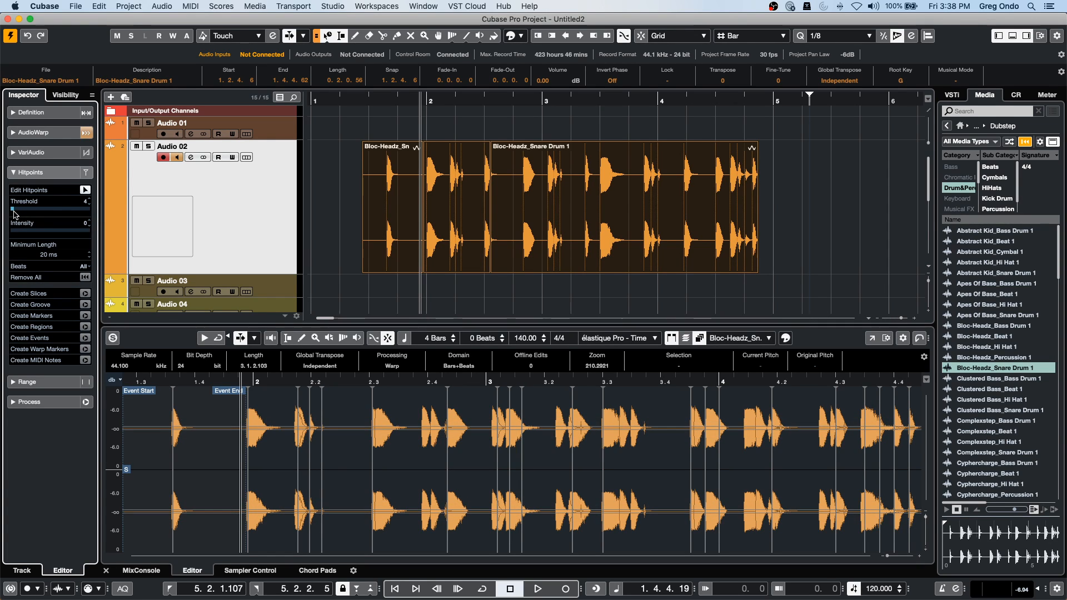
click(87, 360)
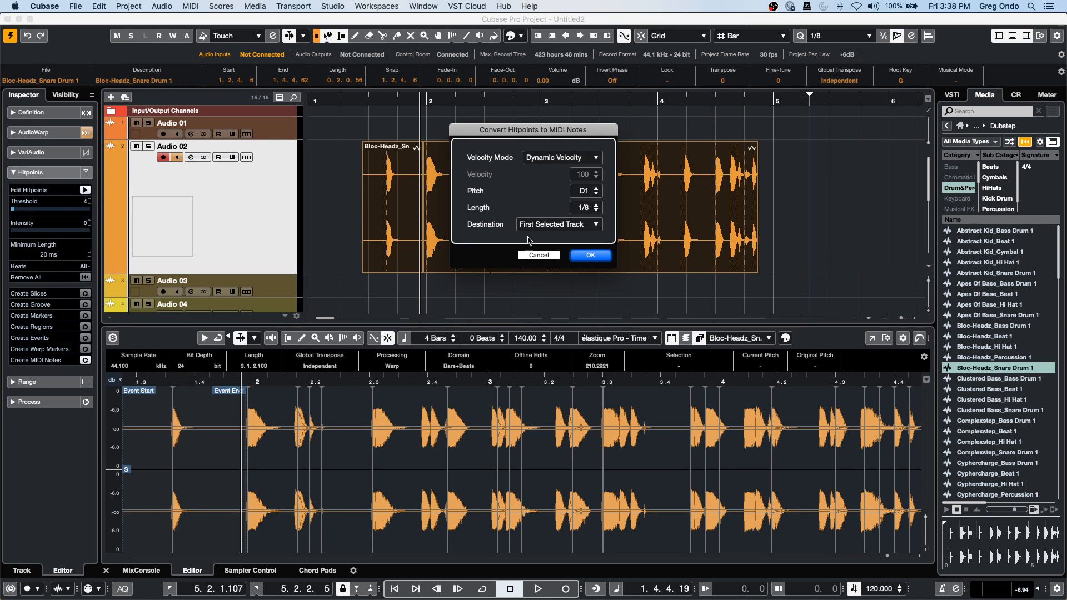
click(588, 256)
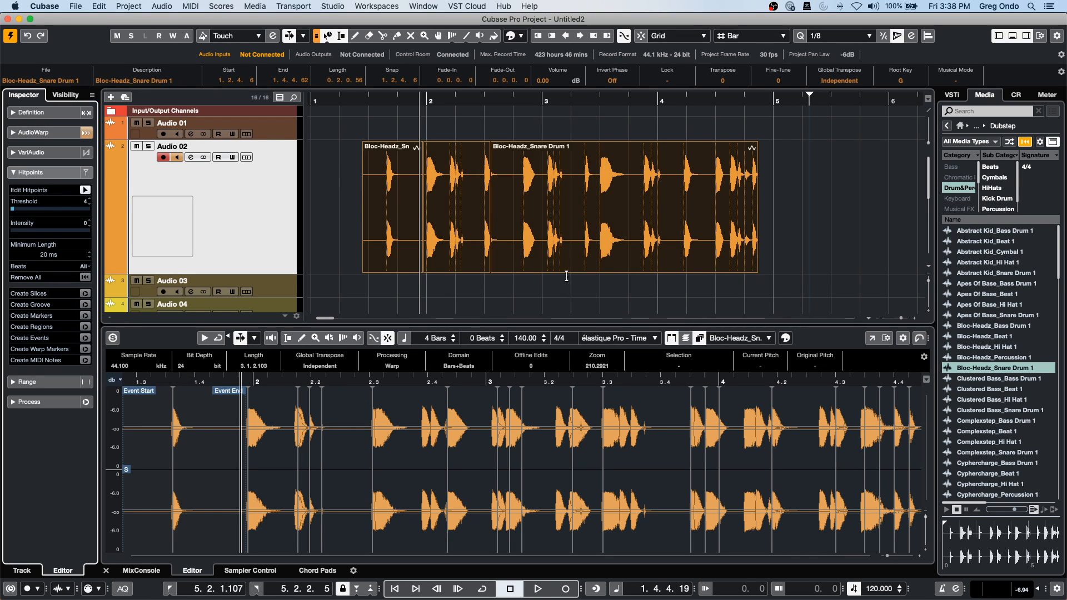
Look through the track list for the created MIDI notes and clear the Drum&Perc category filter from the Dubstep loops.
scroll(512, 274, down, 5)
scroll(504, 272, up, 6)
scroll(502, 270, down, 2)
scroll(500, 269, up, 2)
scroll(499, 268, down, 8)
scroll(443, 200, down, 1)
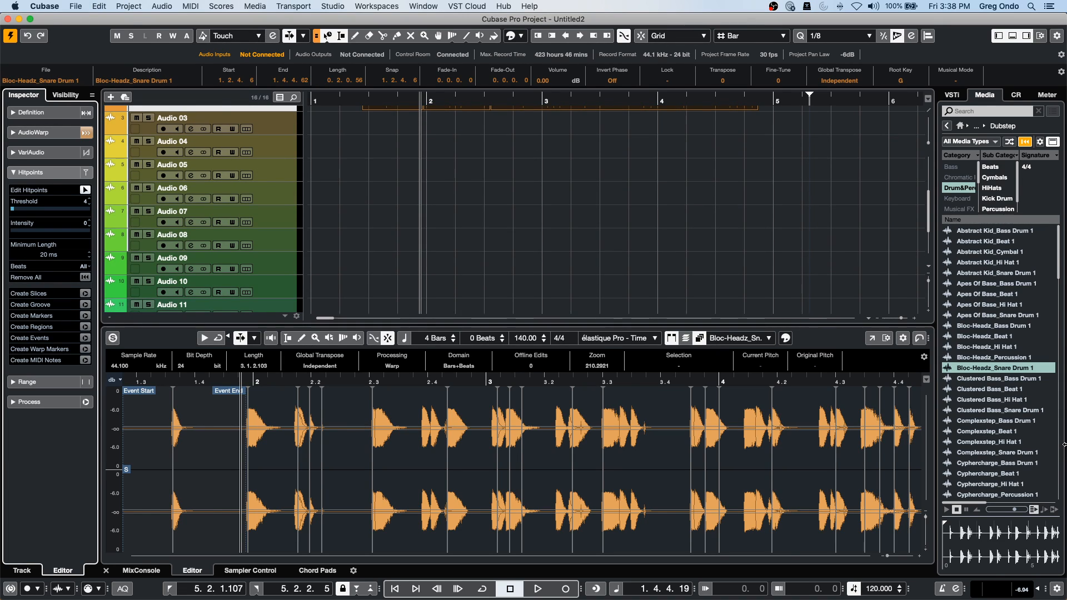
click(965, 188)
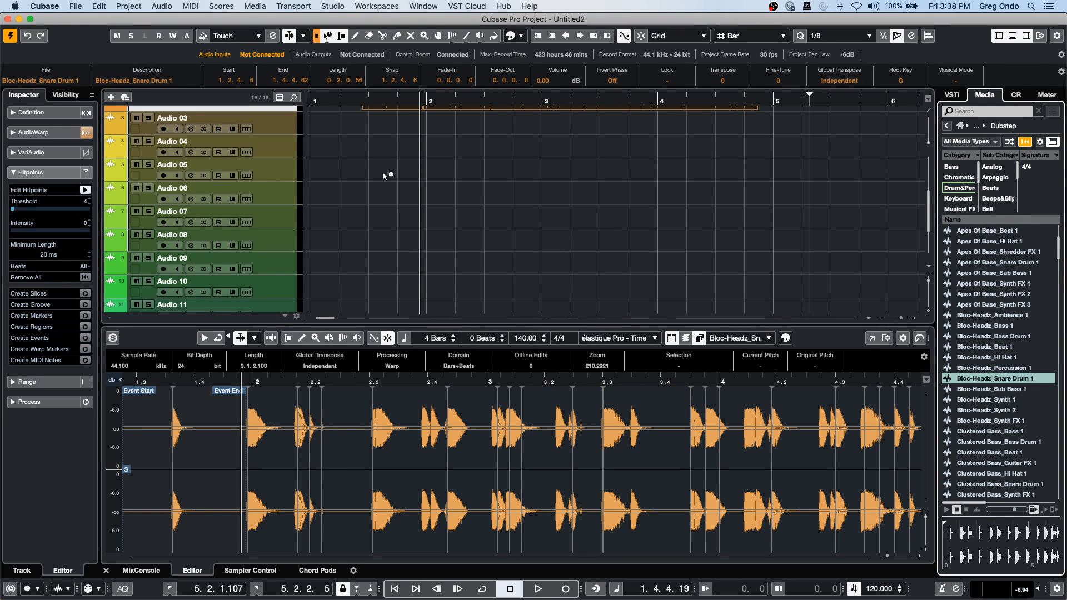
scroll(478, 221, up, 3)
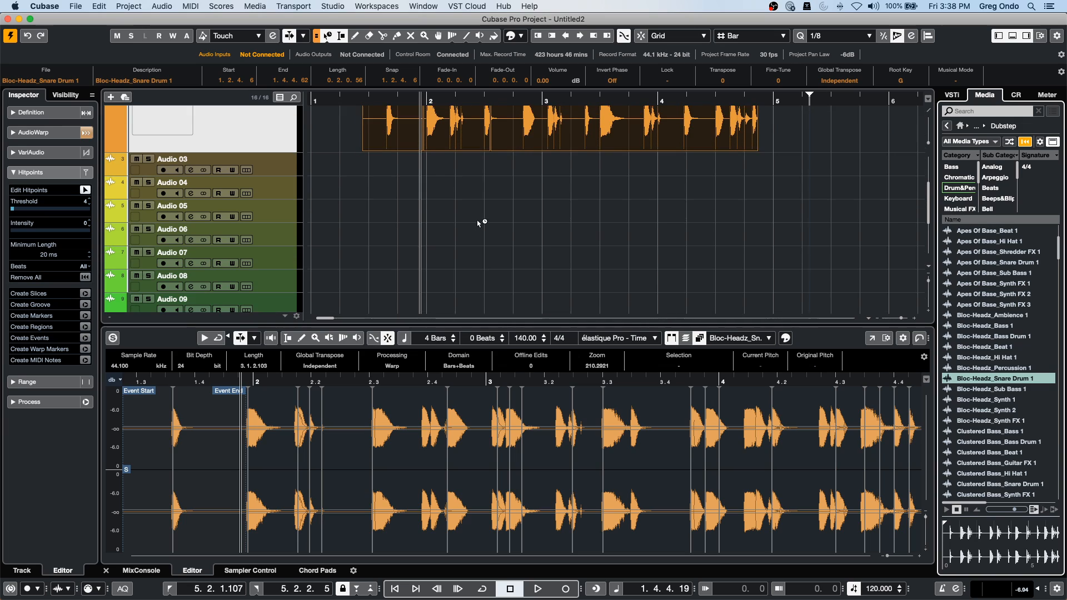
Search the Dubstep loops for "lead" and preview Delaurian_Synth 1, Bloc-Headz_Synth 2 and Friekshow_Synth 1.
click(959, 111)
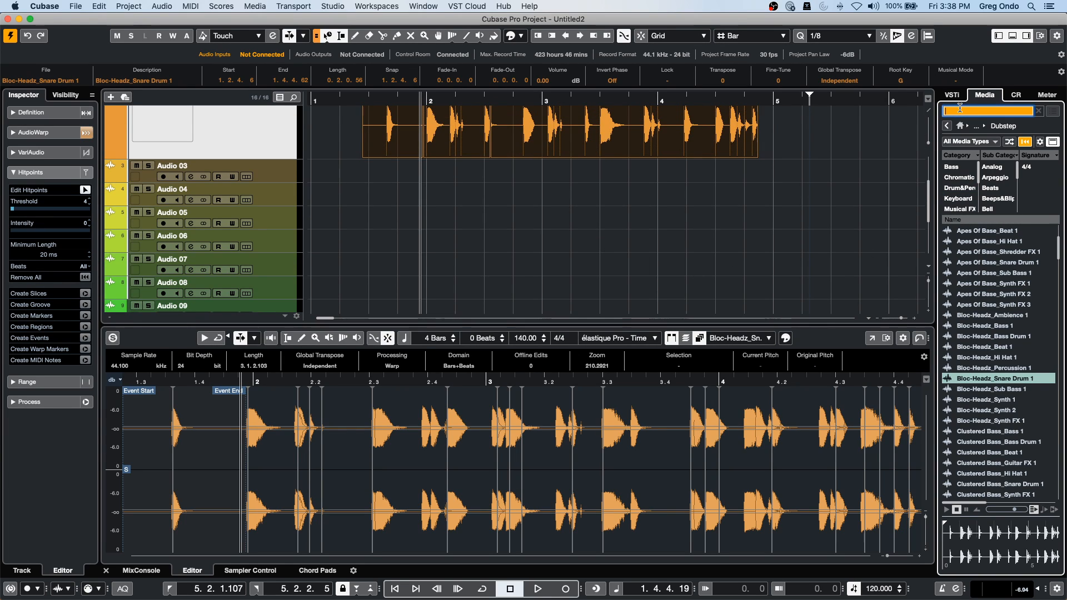
text(lead)
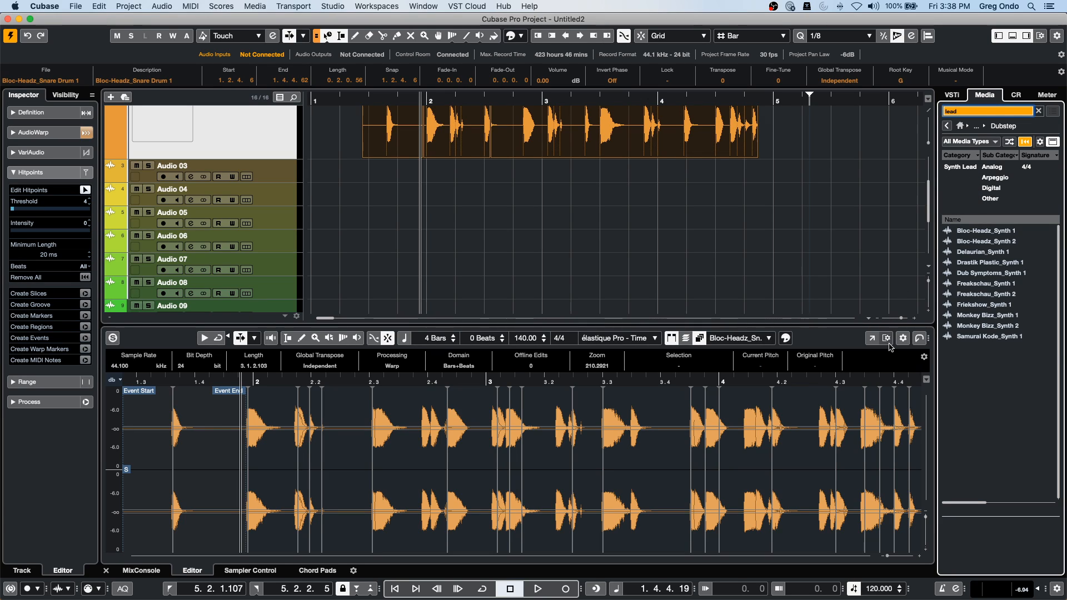
click(984, 254)
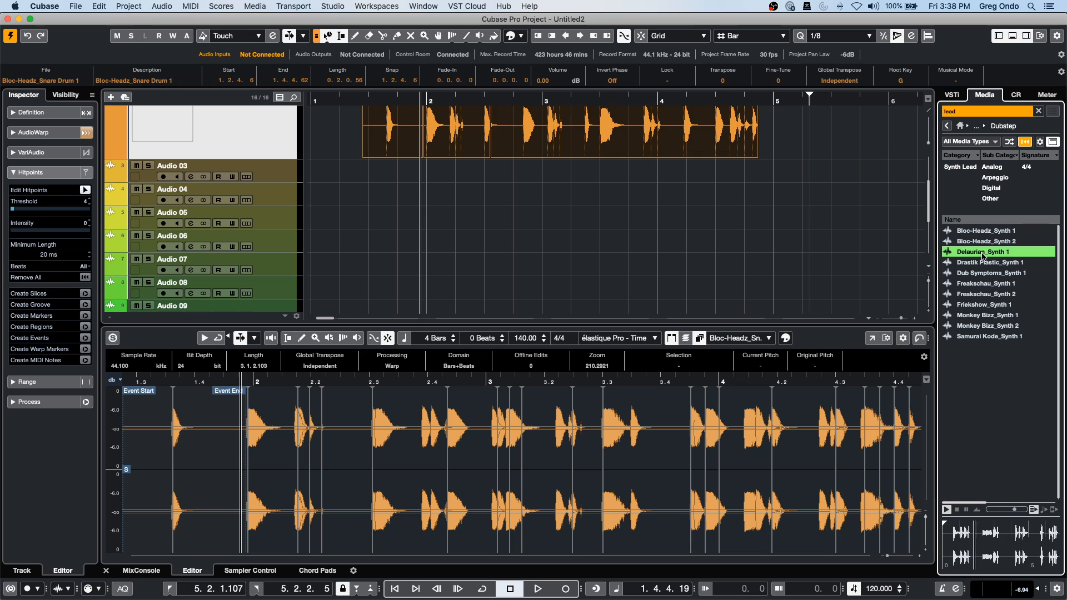
click(988, 243)
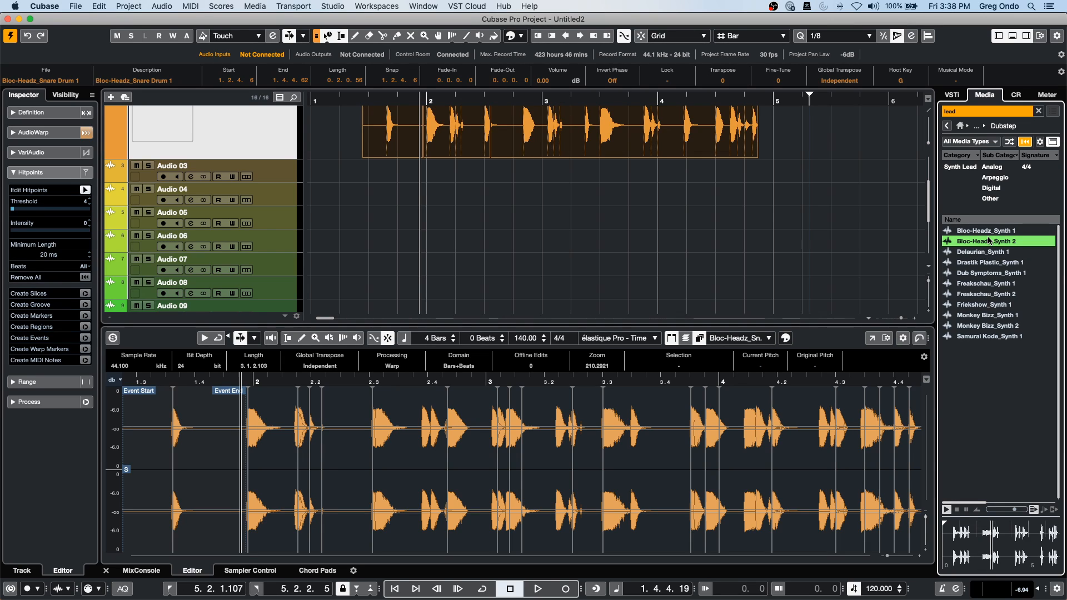
click(984, 305)
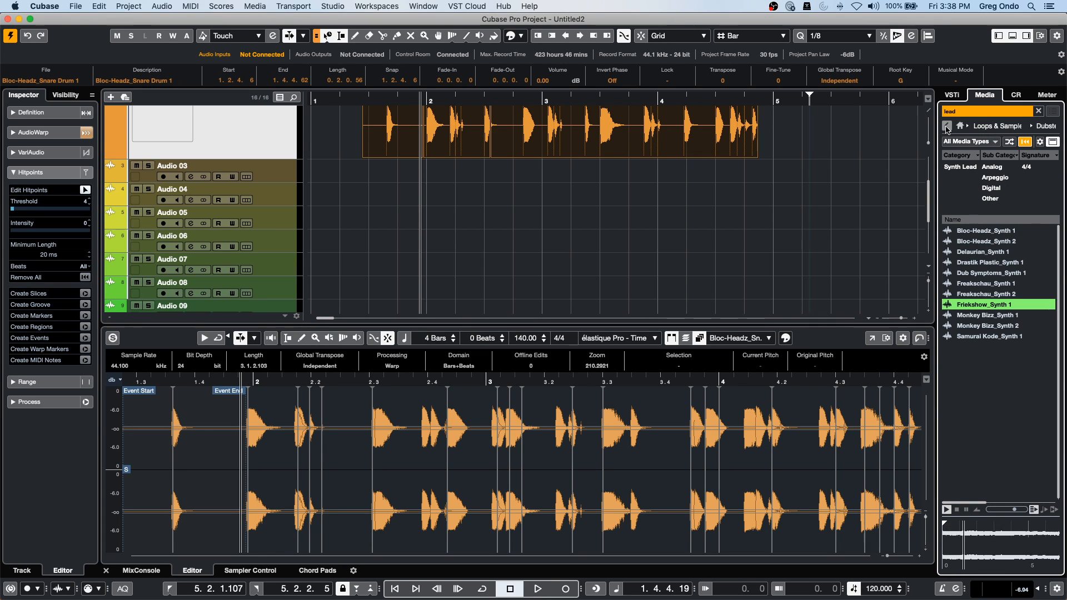
Go back to the loop collections, open the Sequel Library, and search it for "lead".
click(986, 127)
scroll(978, 390, down, 8)
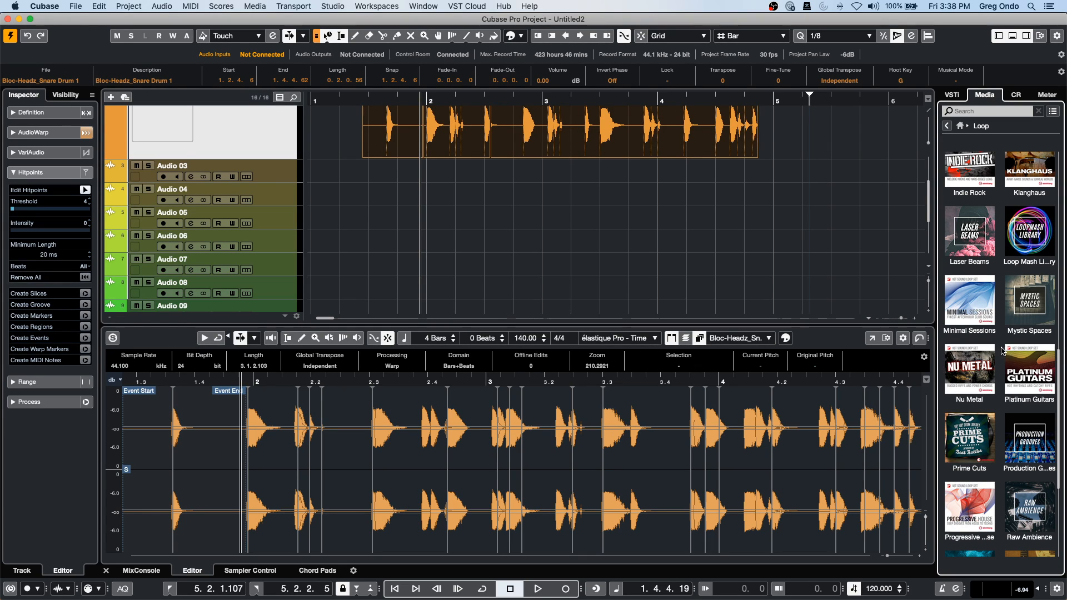
scroll(1007, 375, down, 3)
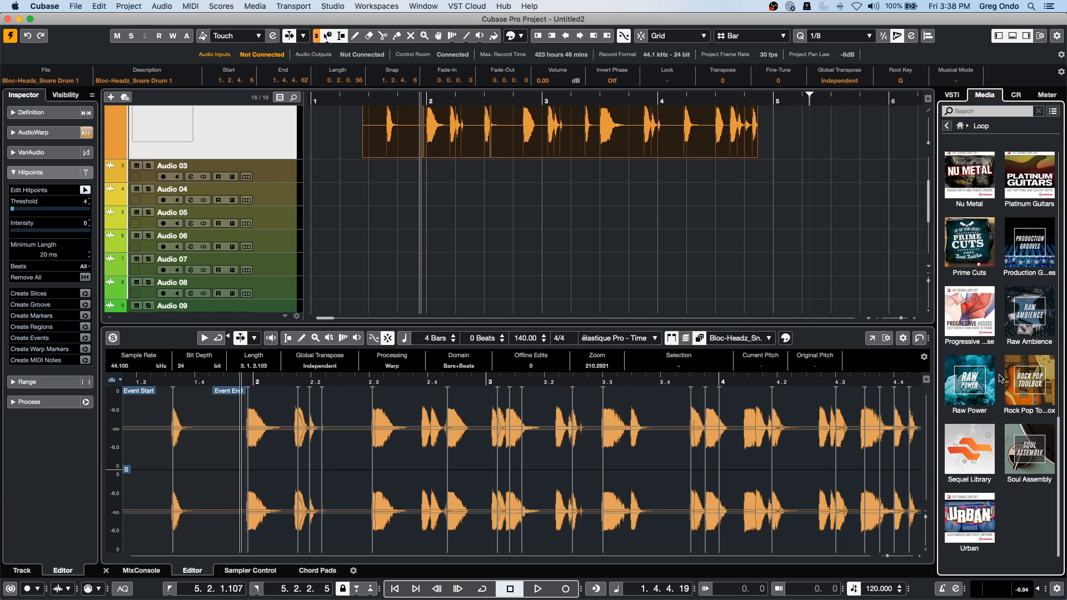
click(970, 450)
click(943, 112)
text(lead)
double_click(961, 112)
scroll(999, 303, down, 10)
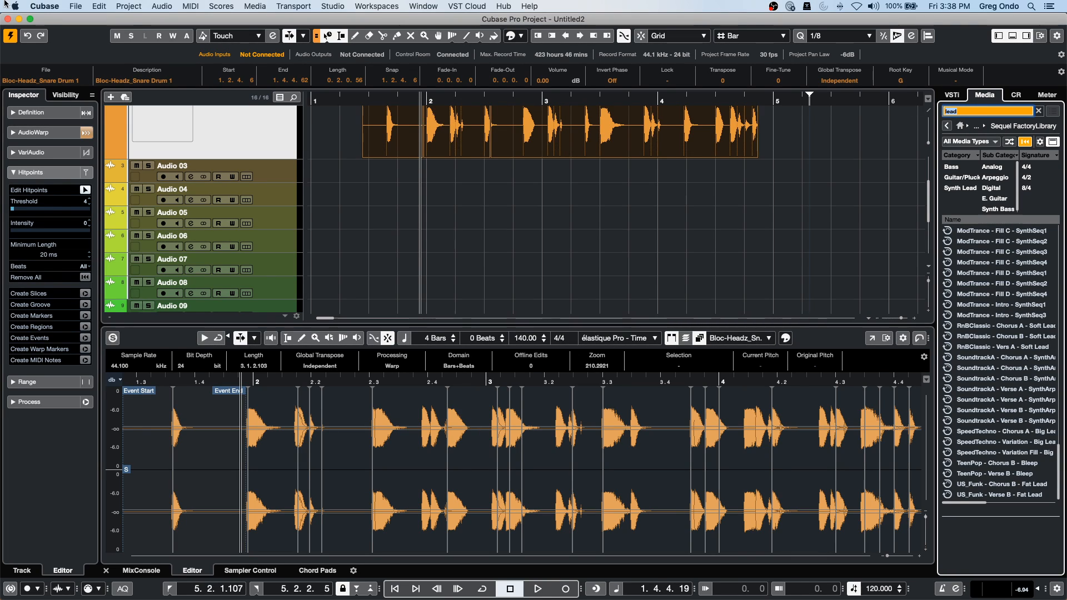
Open the recent project Hit the Road go.cpr and activate it.
click(75, 6)
mouse_move(100, 217)
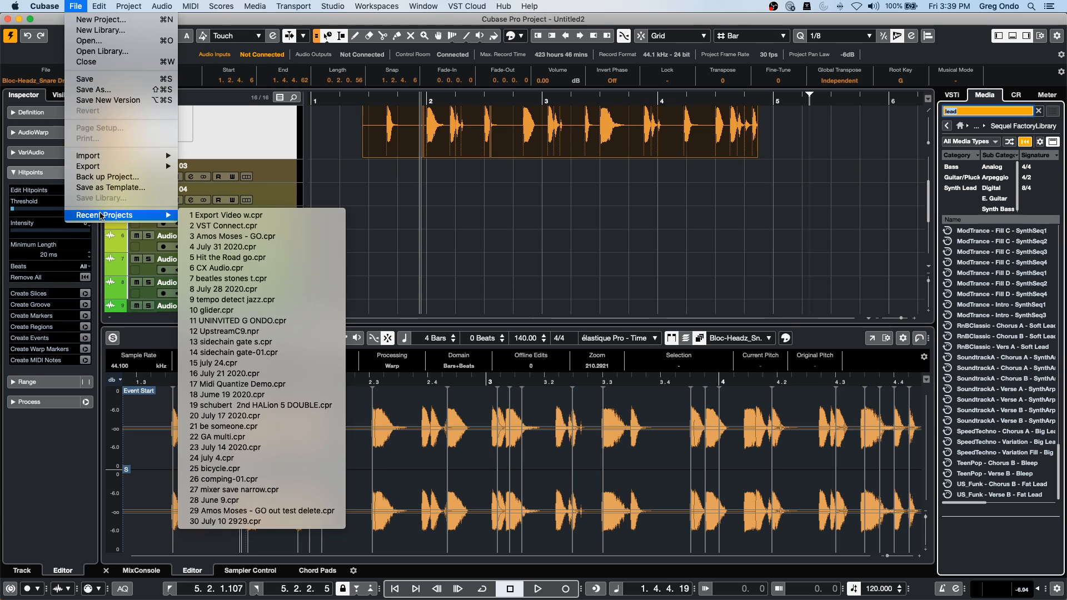
click(271, 257)
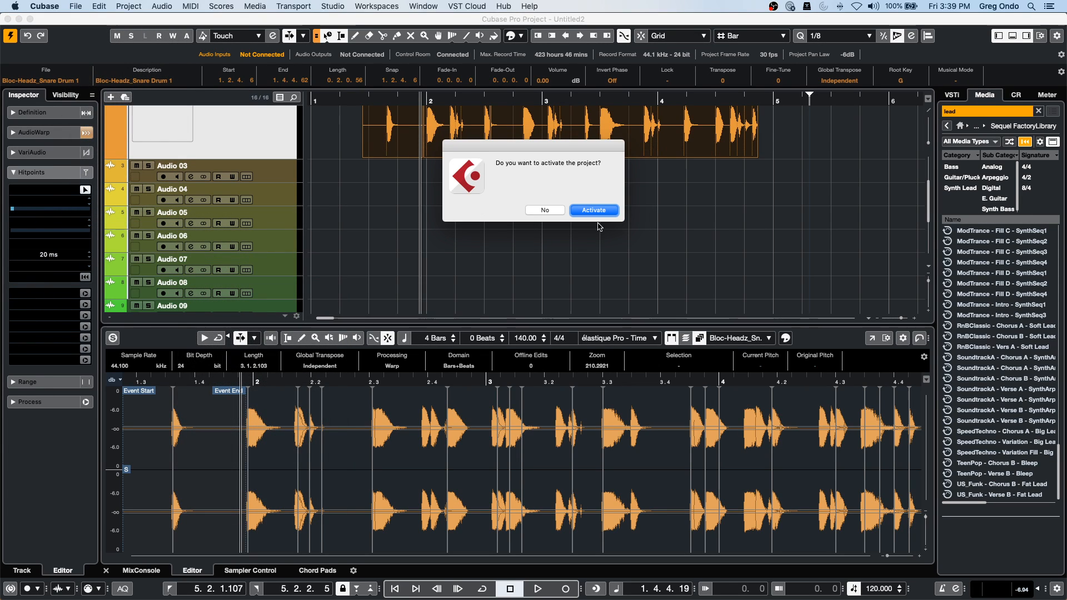
click(580, 212)
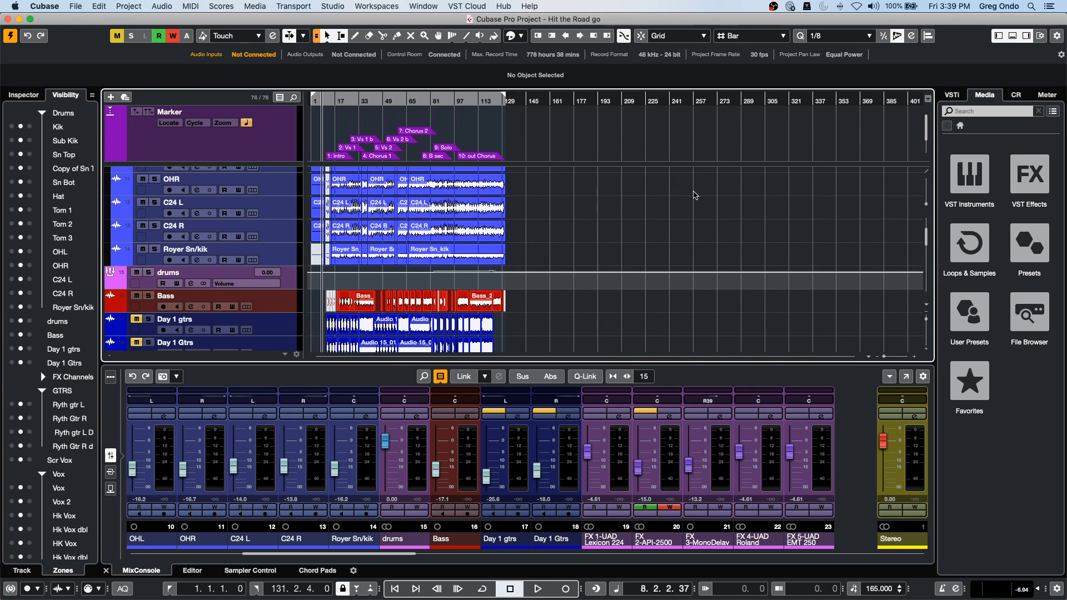
Find the Hk Vox dbl track and open its event starting at bar 58 in the Sample Editor.
scroll(628, 226, down, 4)
scroll(628, 225, down, 6)
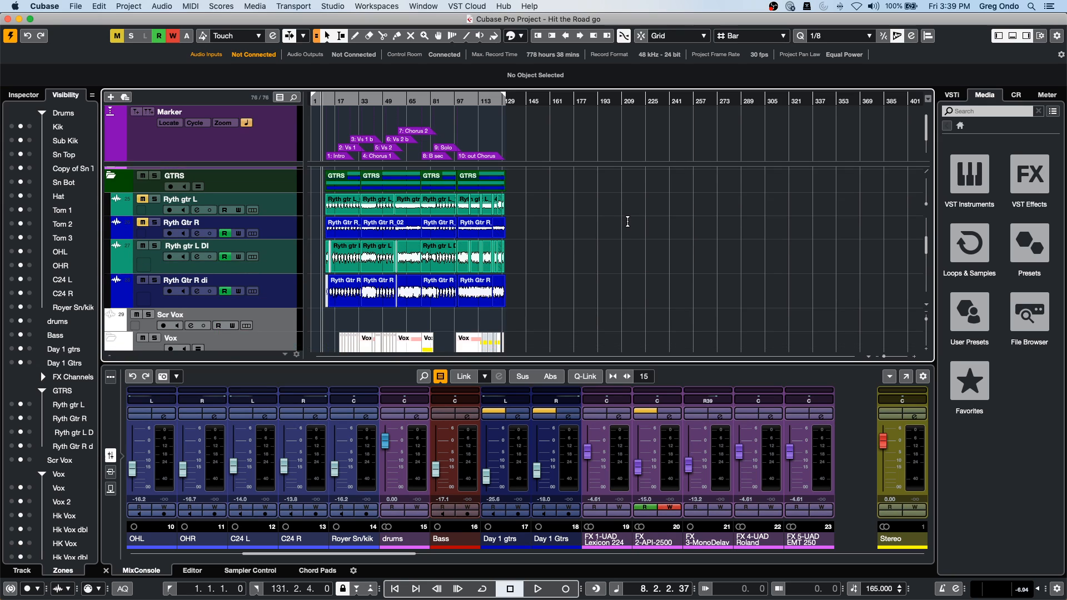
scroll(629, 225, down, 2)
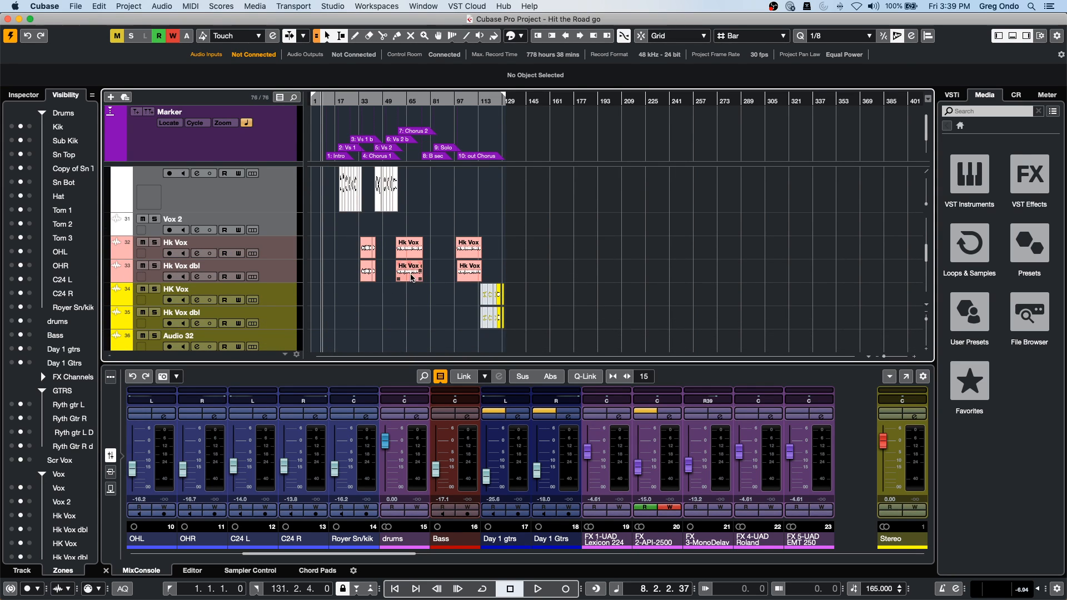
double_click(412, 279)
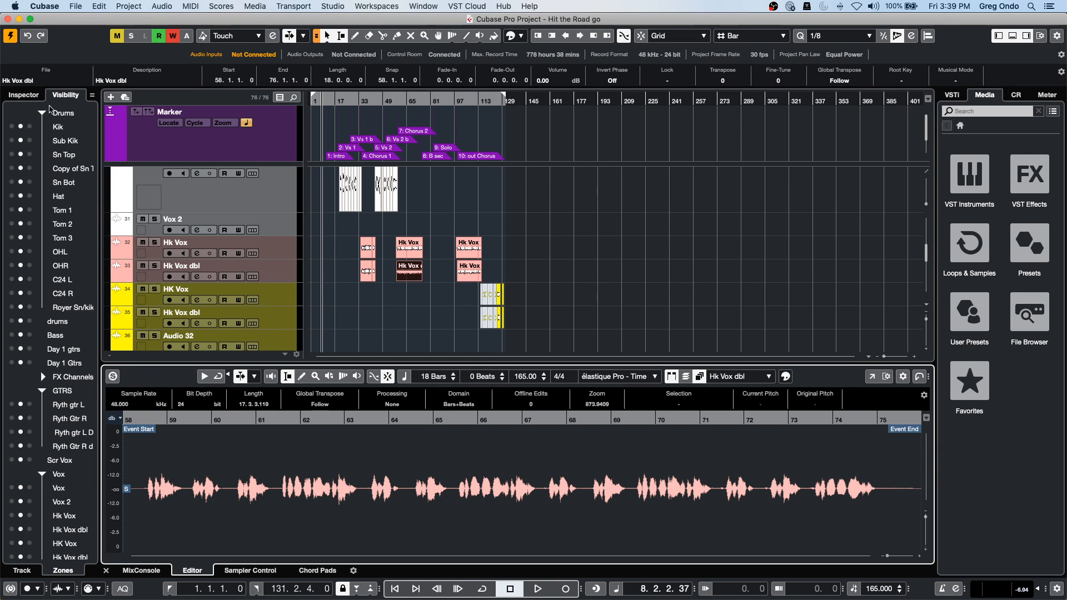
click(23, 95)
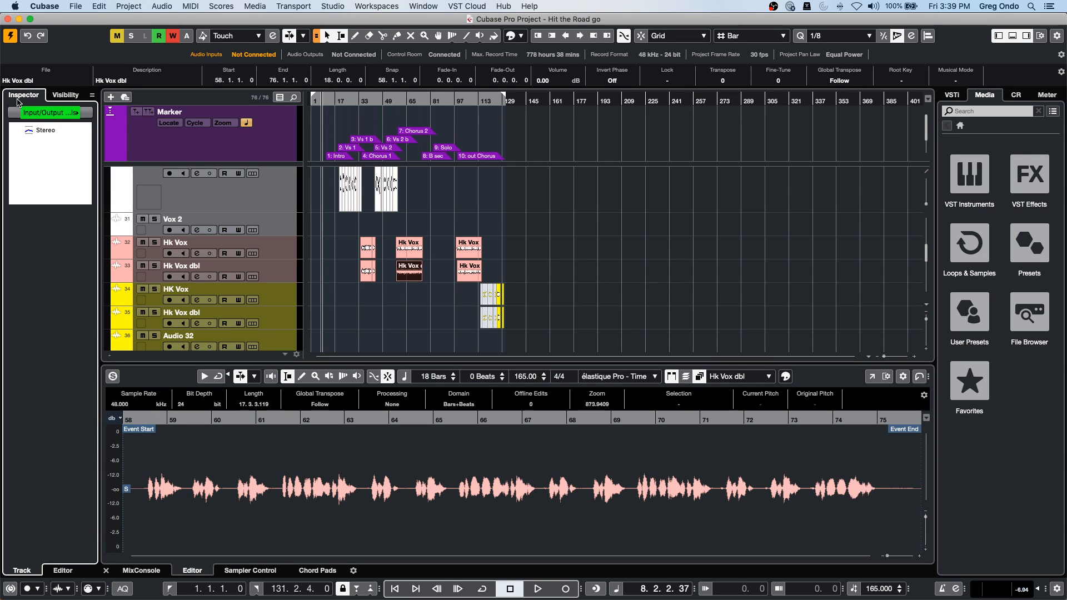
click(58, 96)
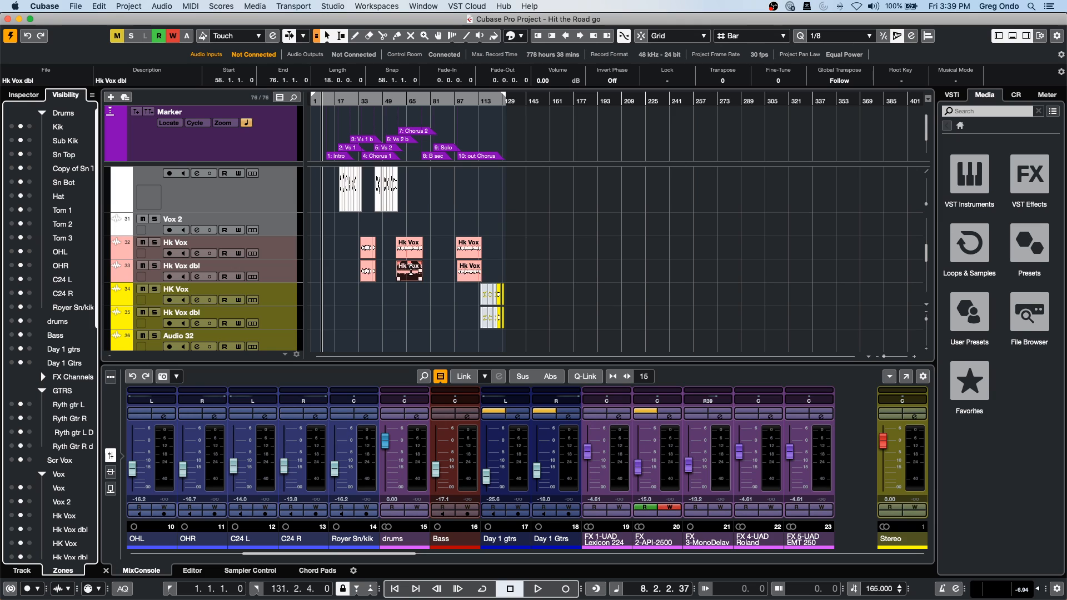
double_click(412, 279)
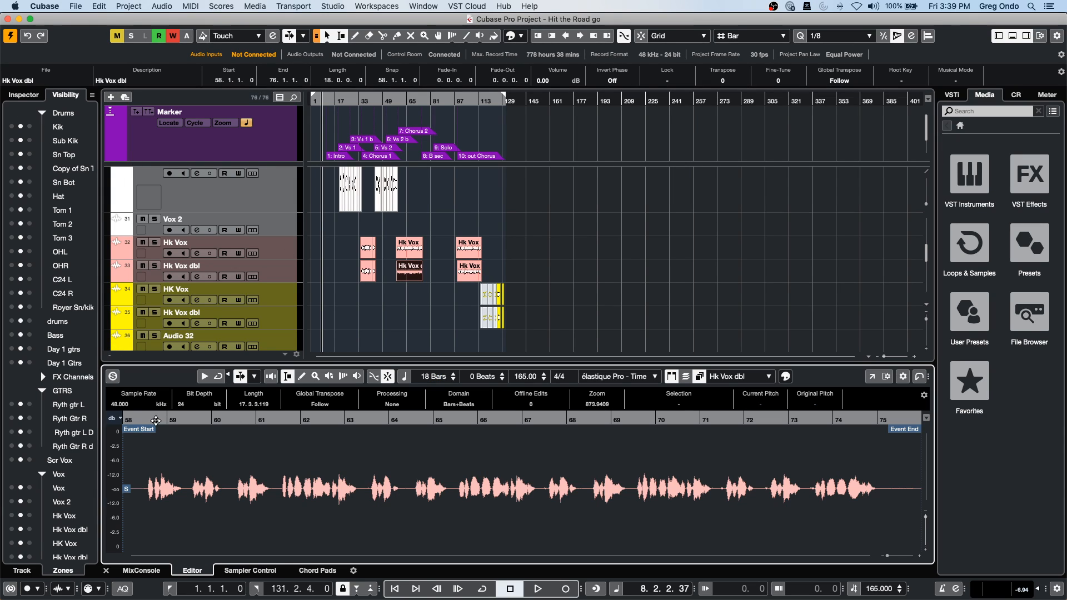
Turn on VariAudio editing for the Hk Vox dbl event and view the functions that include Extract MIDI.
click(27, 96)
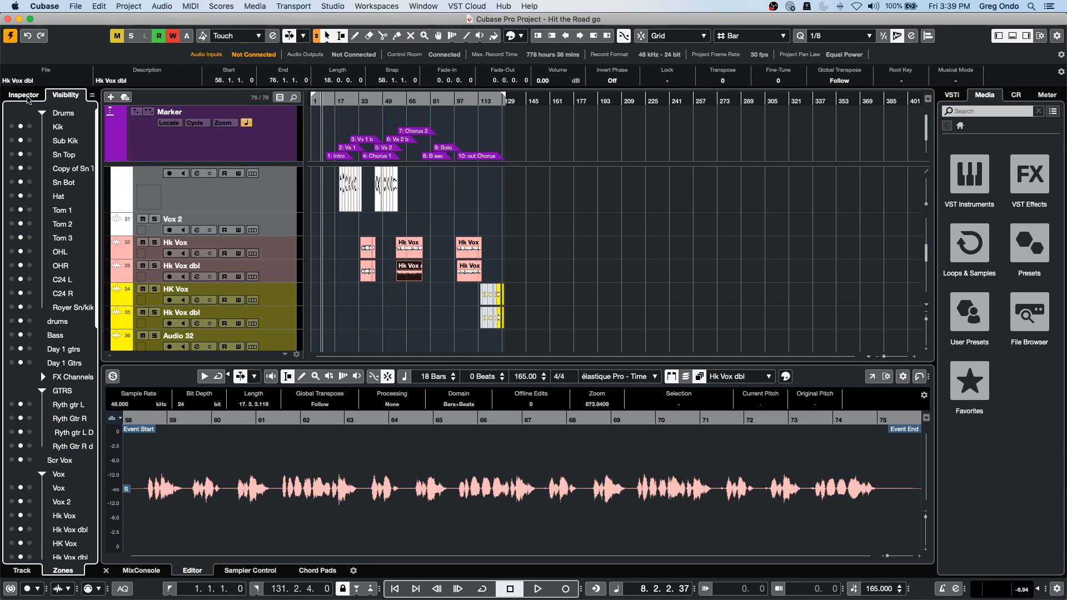
click(62, 571)
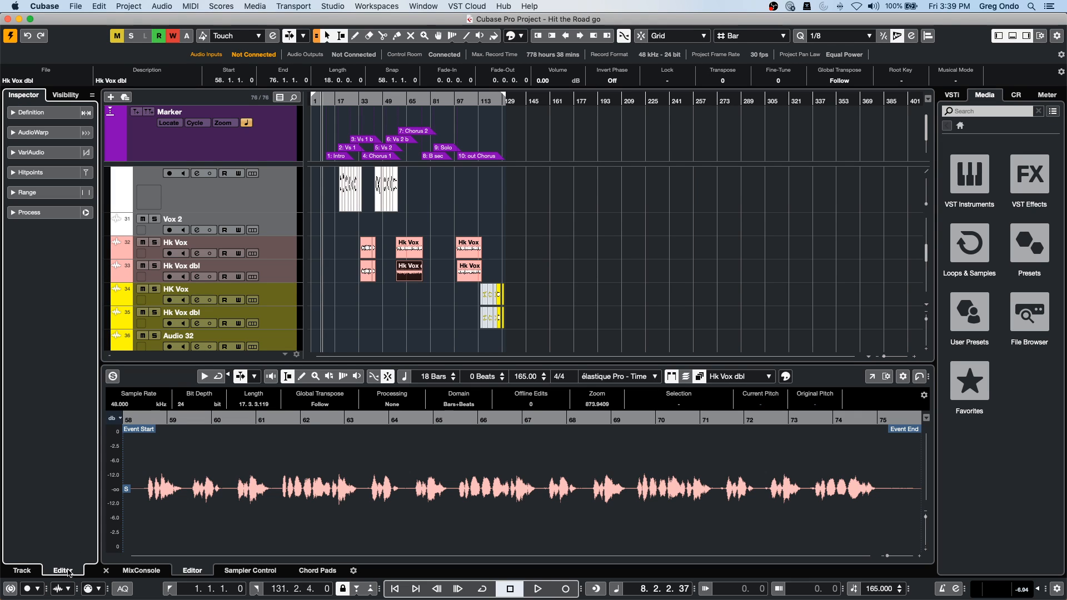
click(29, 152)
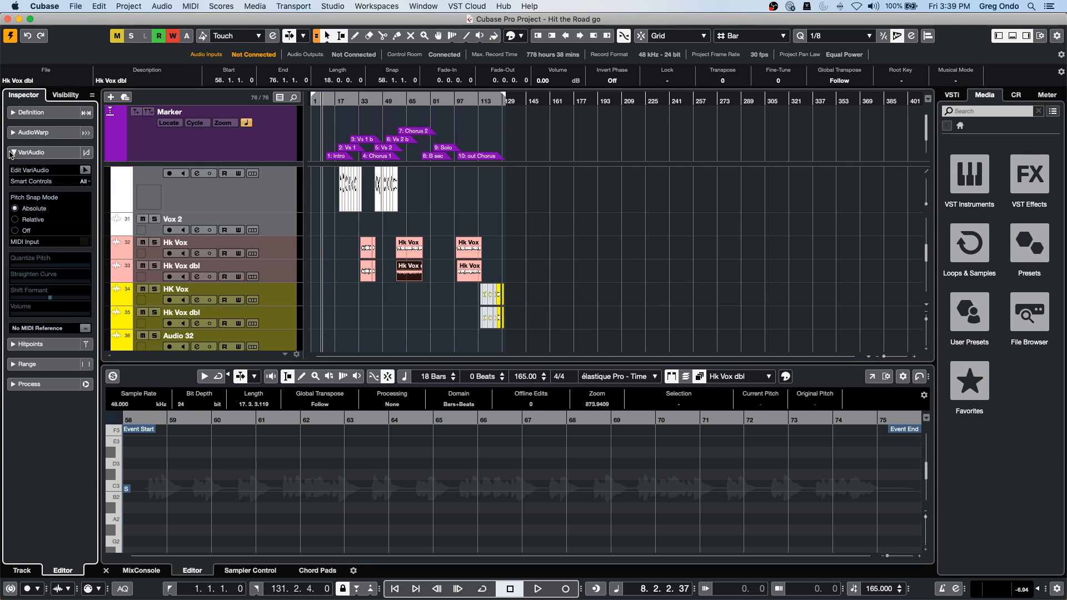
click(85, 172)
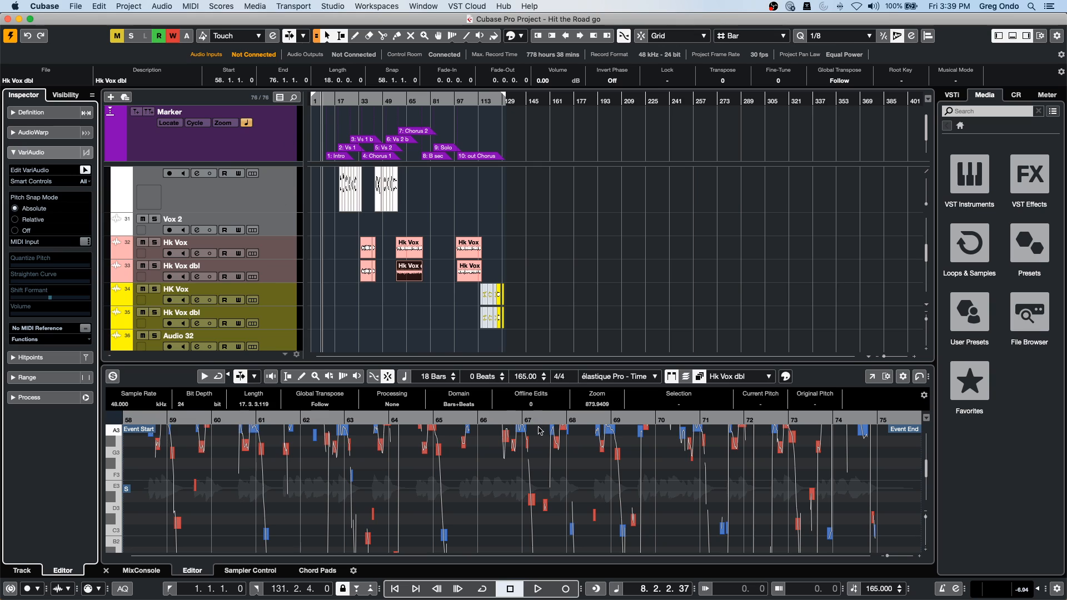
click(28, 340)
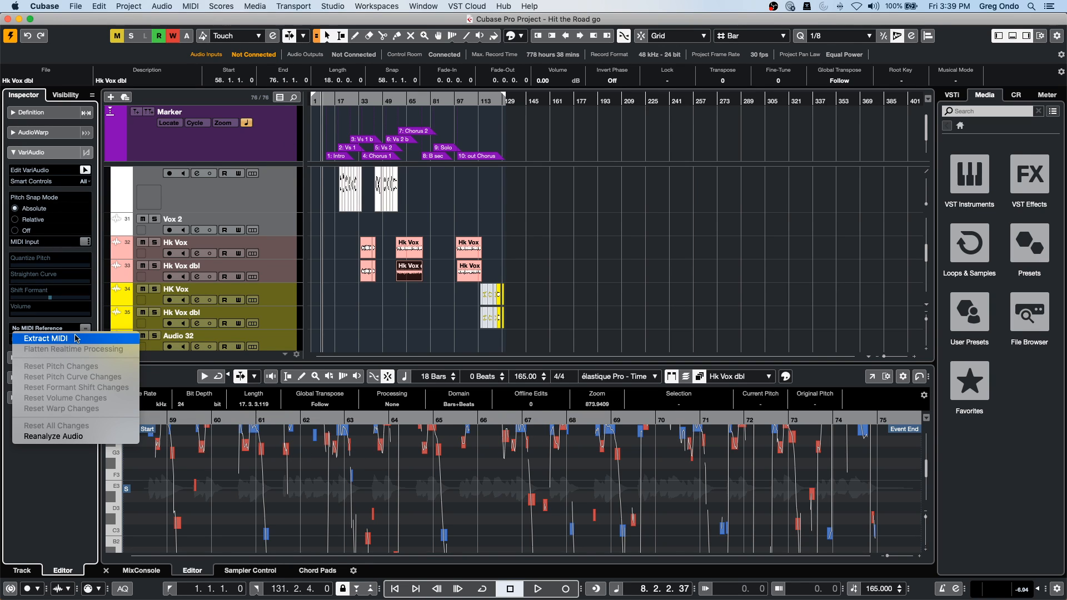
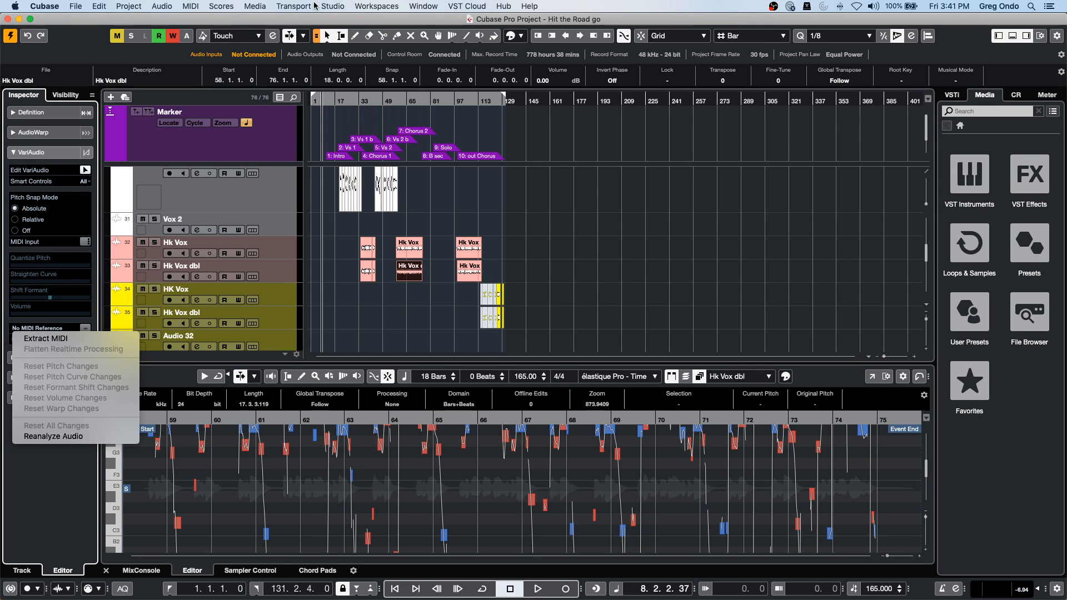
click(190, 10)
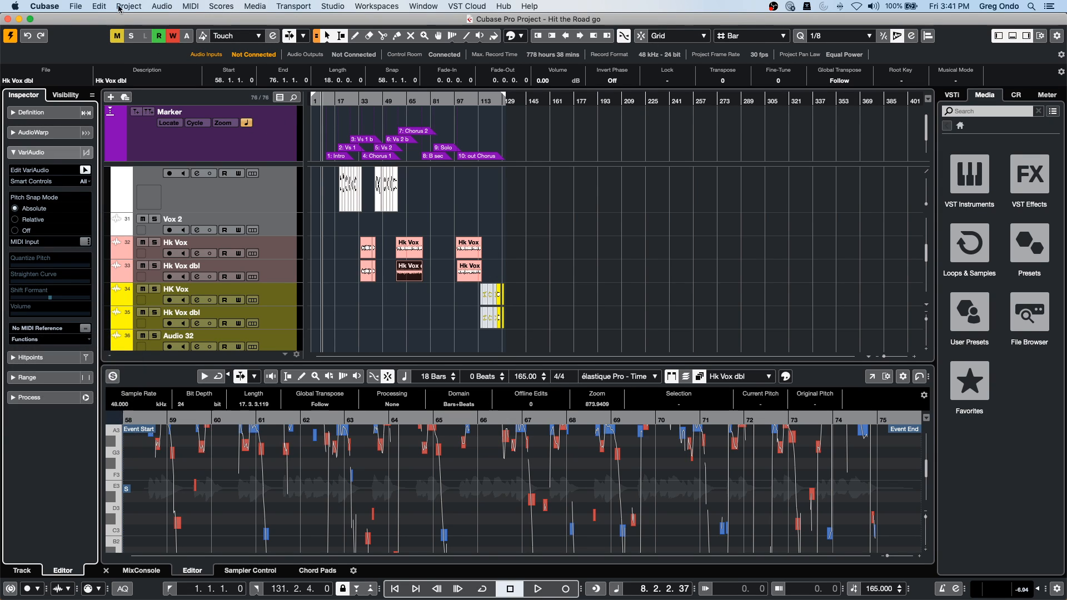
Open the Project Logical Editor and remove the action that toggles track recording.
click(129, 6)
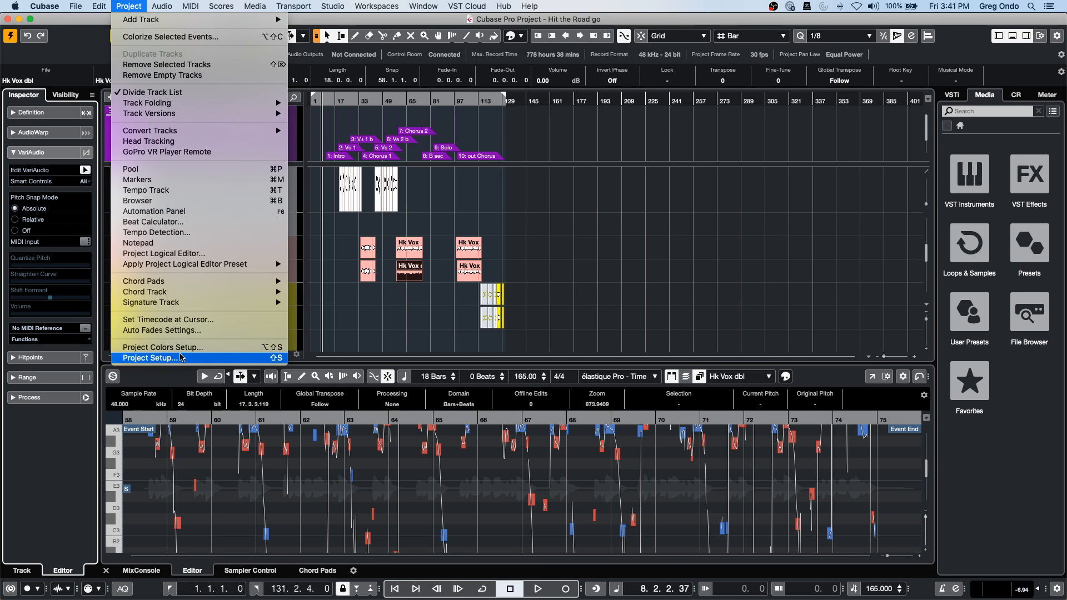
click(203, 252)
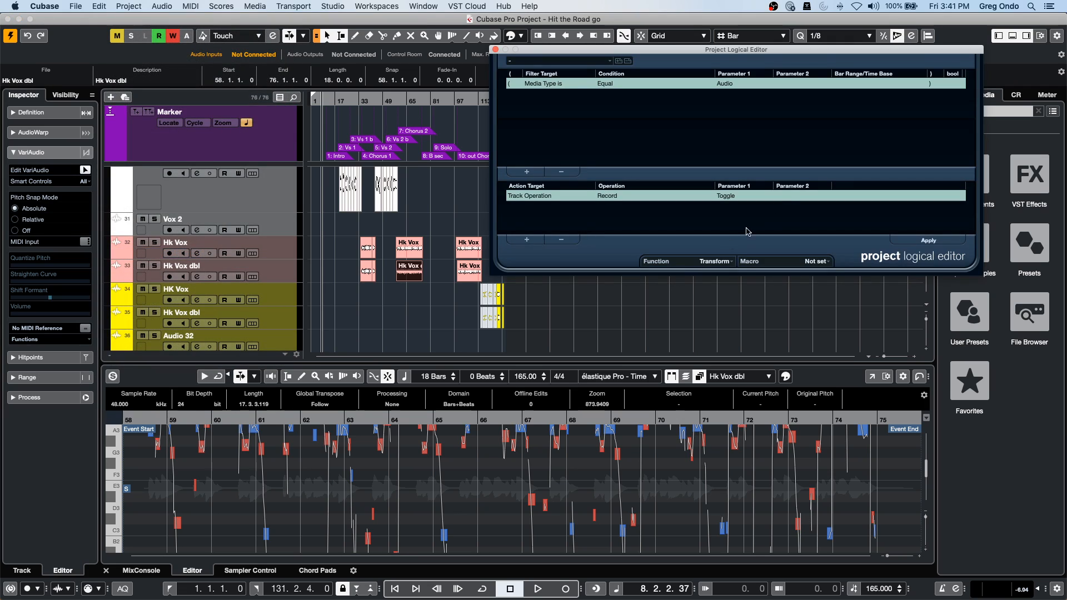
click(562, 240)
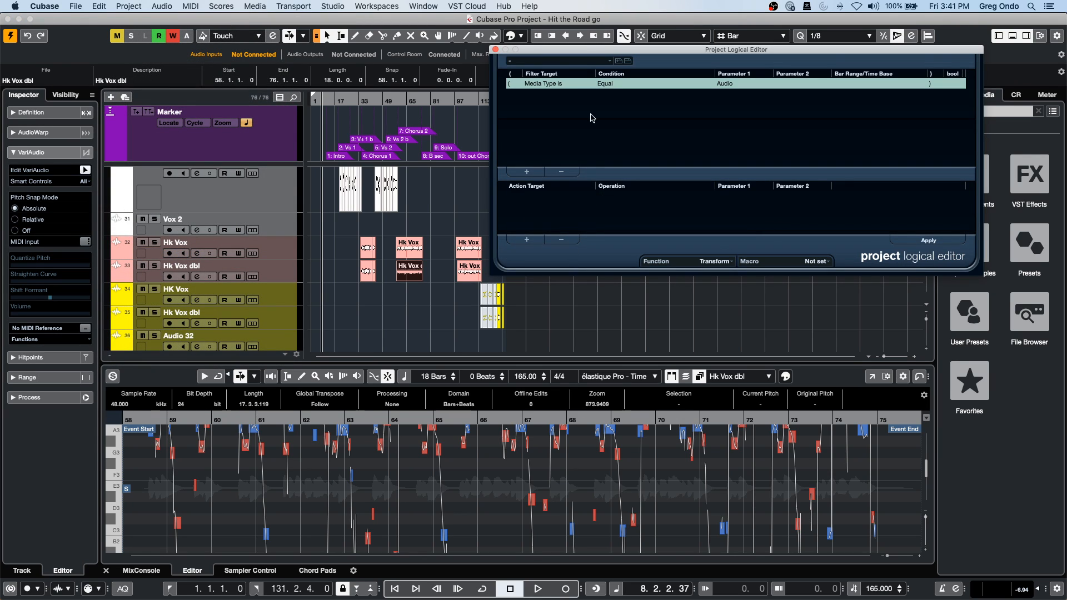
Add a second filter condition to the logical edit and set its function to Select.
click(527, 172)
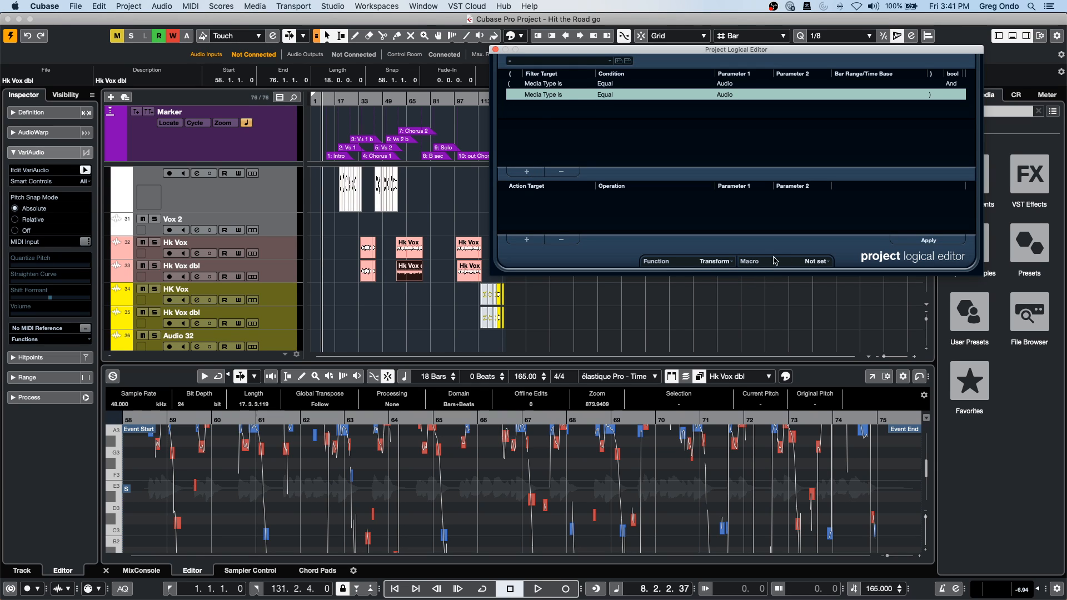
click(730, 260)
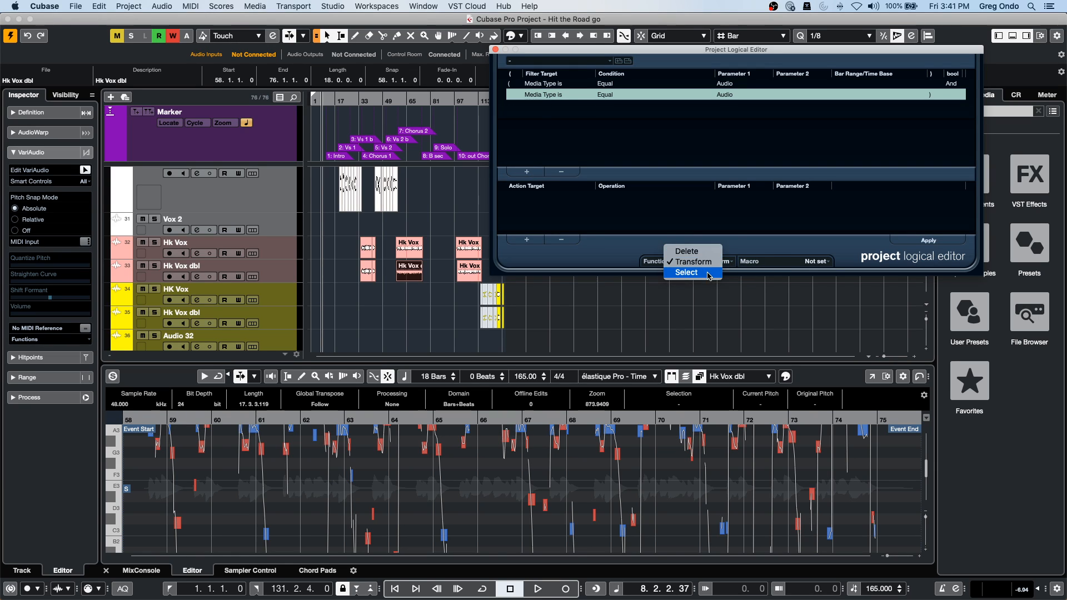
click(707, 274)
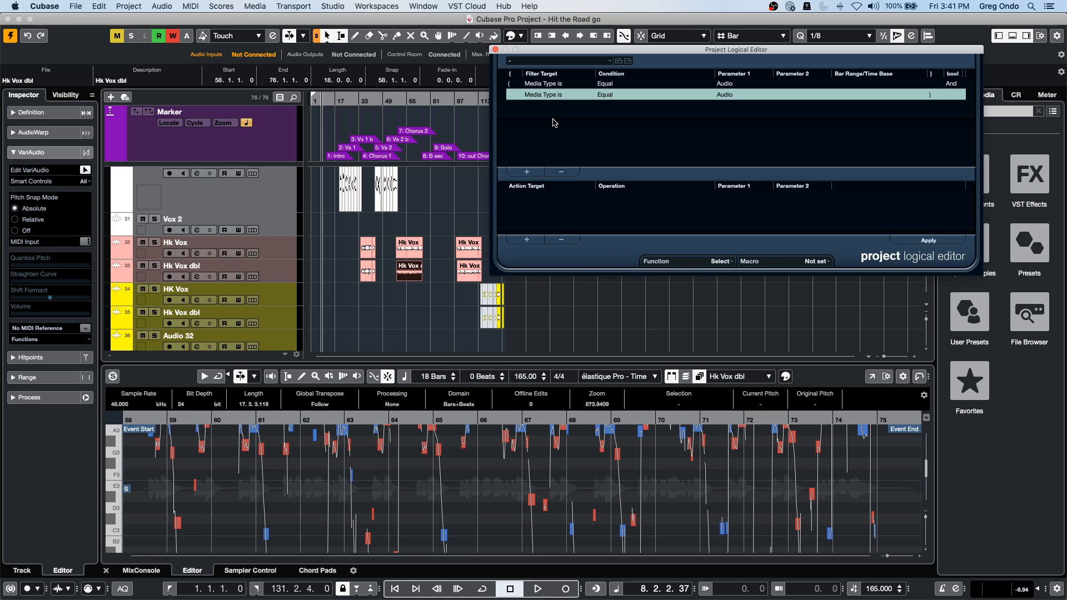
Set the second filter condition to Property, Property is set, with Event is muted.
click(554, 85)
click(554, 95)
click(554, 95)
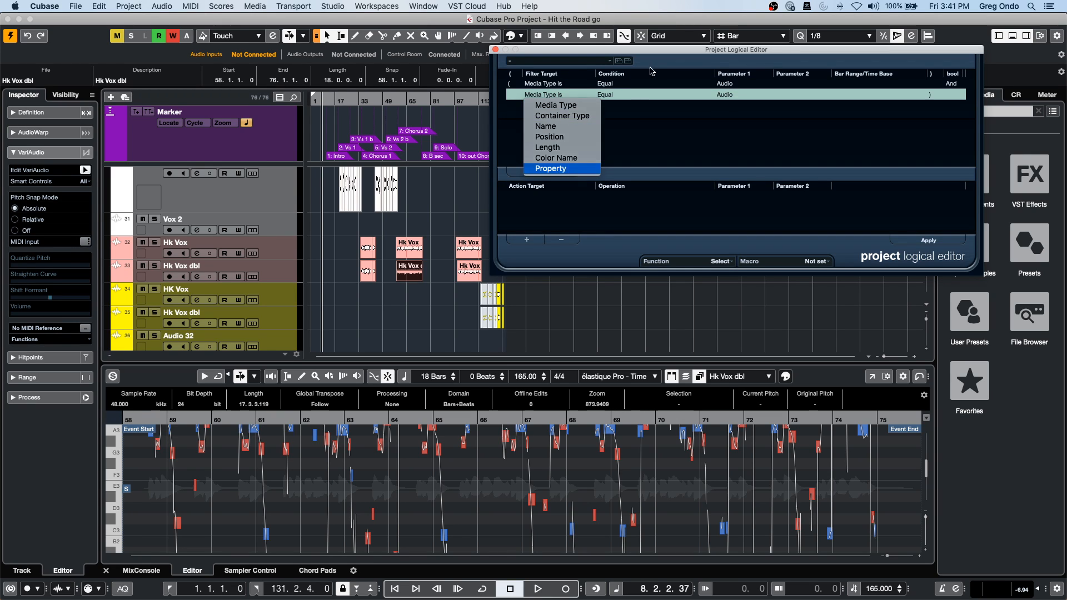
click(563, 169)
click(619, 94)
click(639, 105)
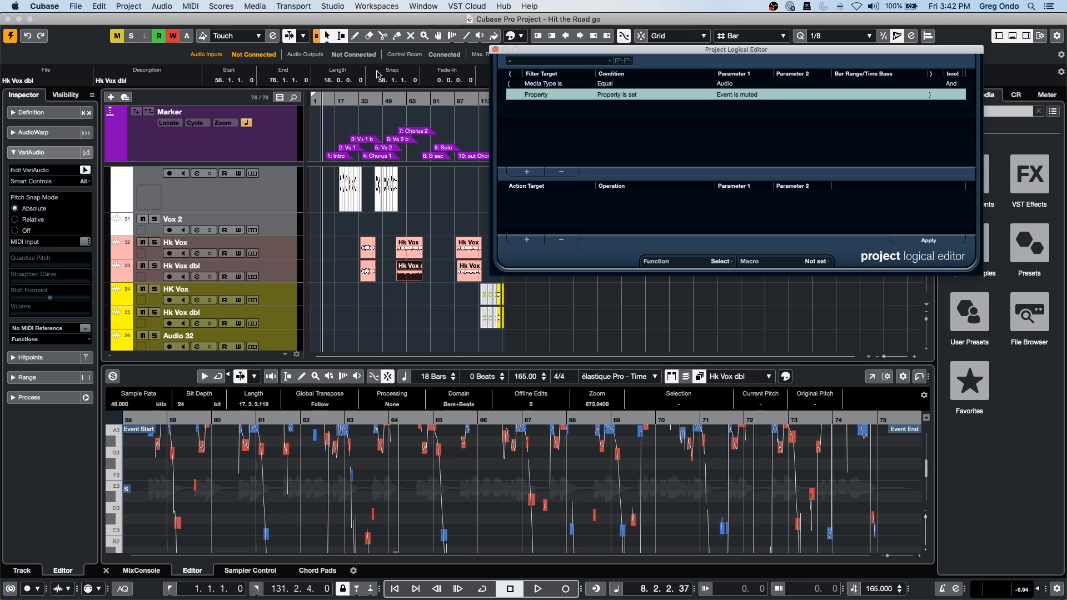
Move the project cursor to about bar 43, apply the logical edit to select muted audio events, and check the tracks.
drag(379, 101, 372, 126)
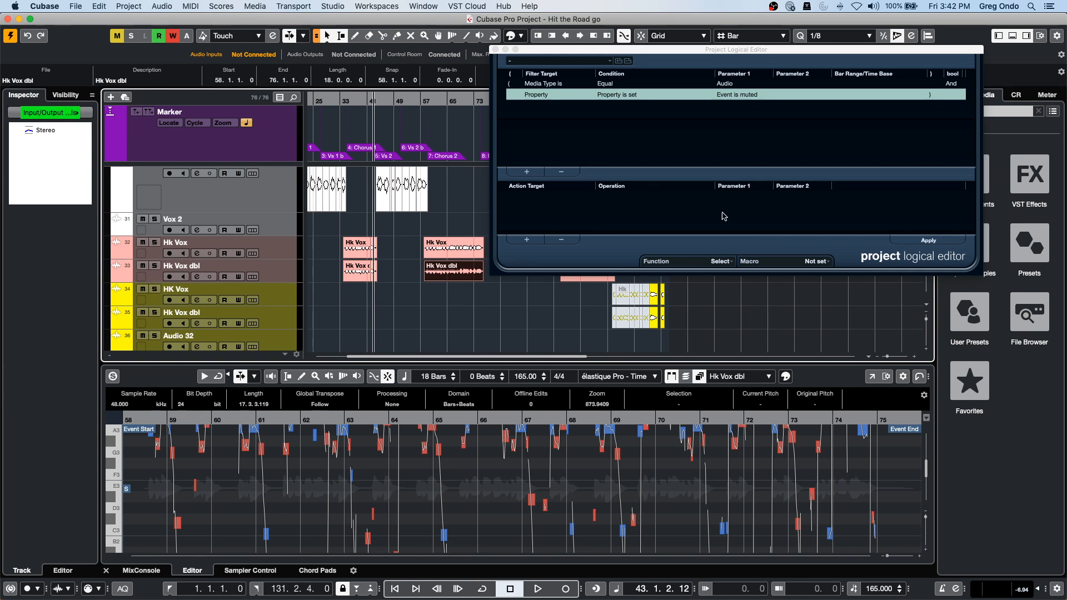
click(929, 241)
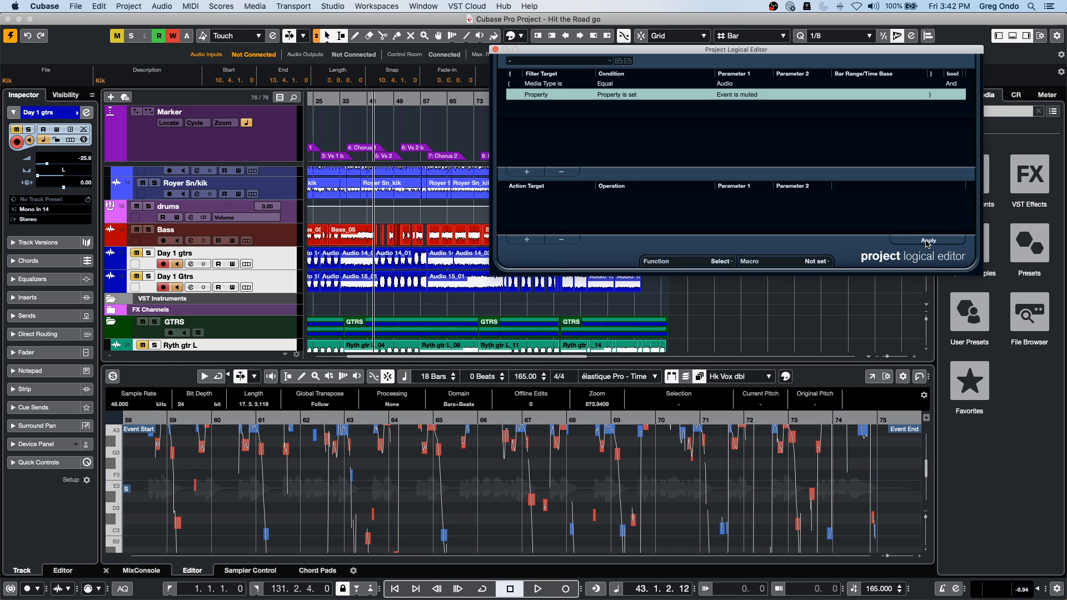
scroll(433, 279, down, 6)
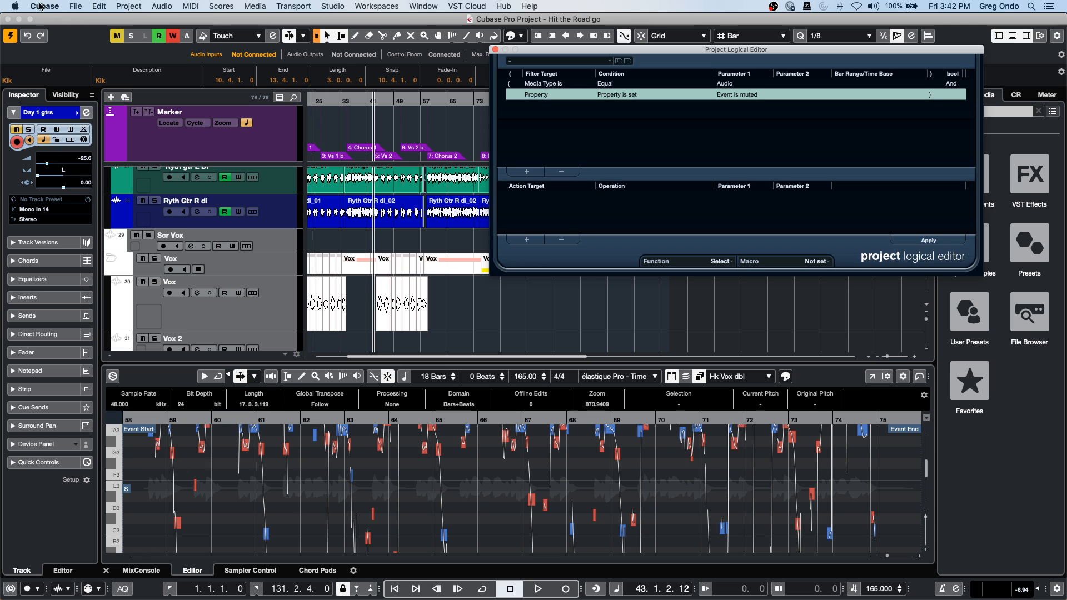
Create a new empty project in the July 31 2020 folder.
click(76, 6)
click(86, 17)
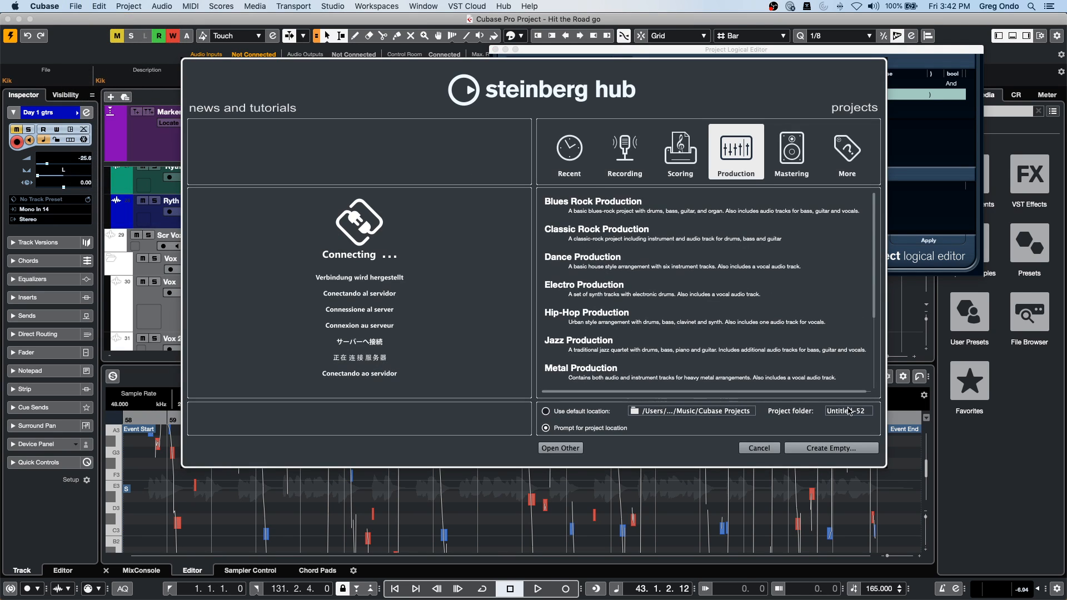
click(831, 448)
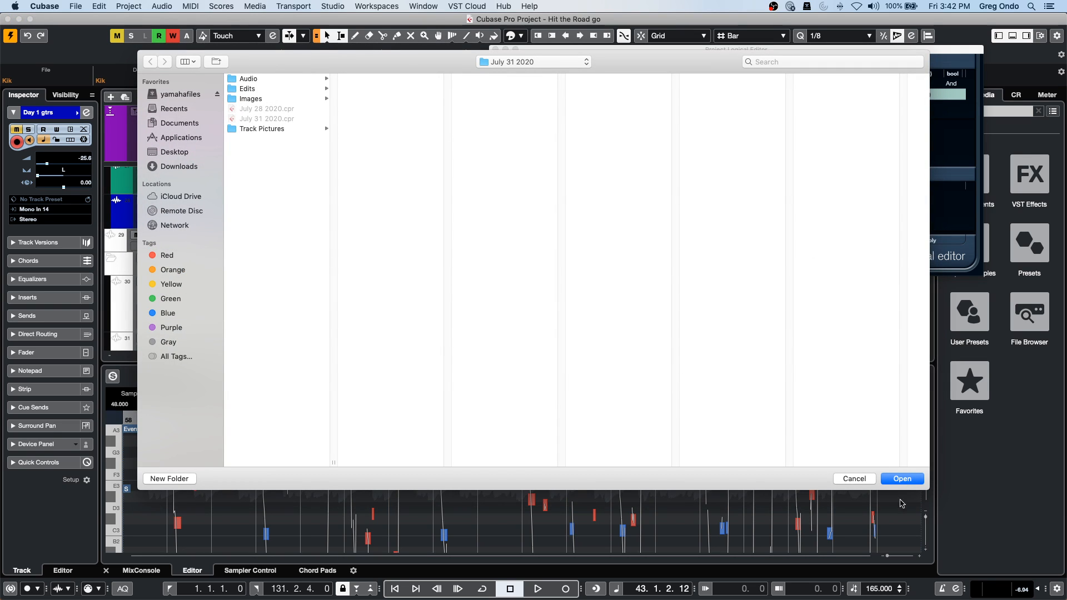
click(899, 482)
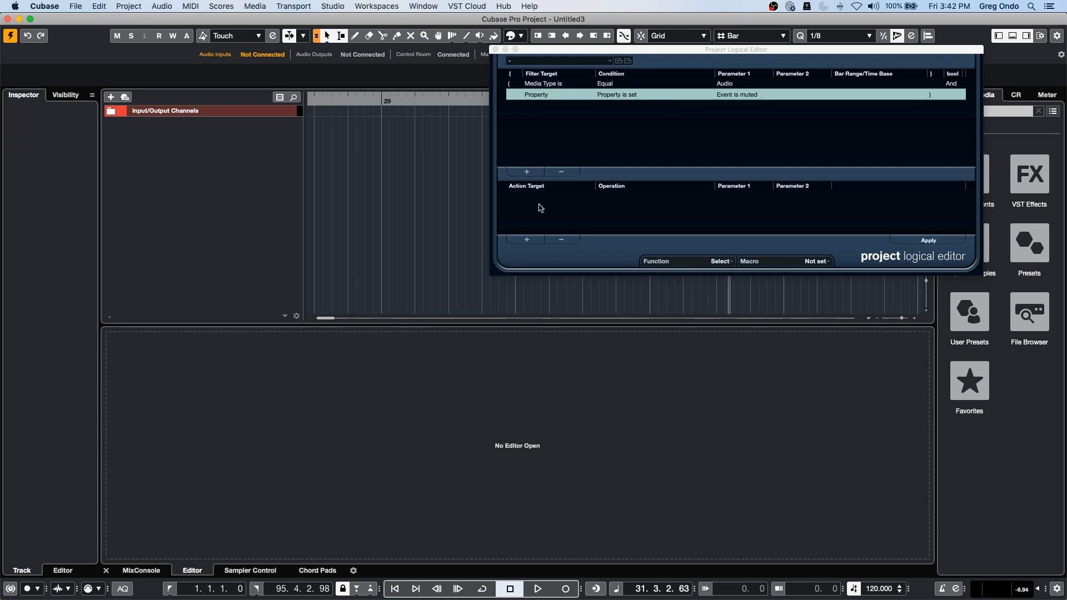
Browse the Loops & Samples library to the AM SignatureDrums set and clear its search filter.
click(989, 176)
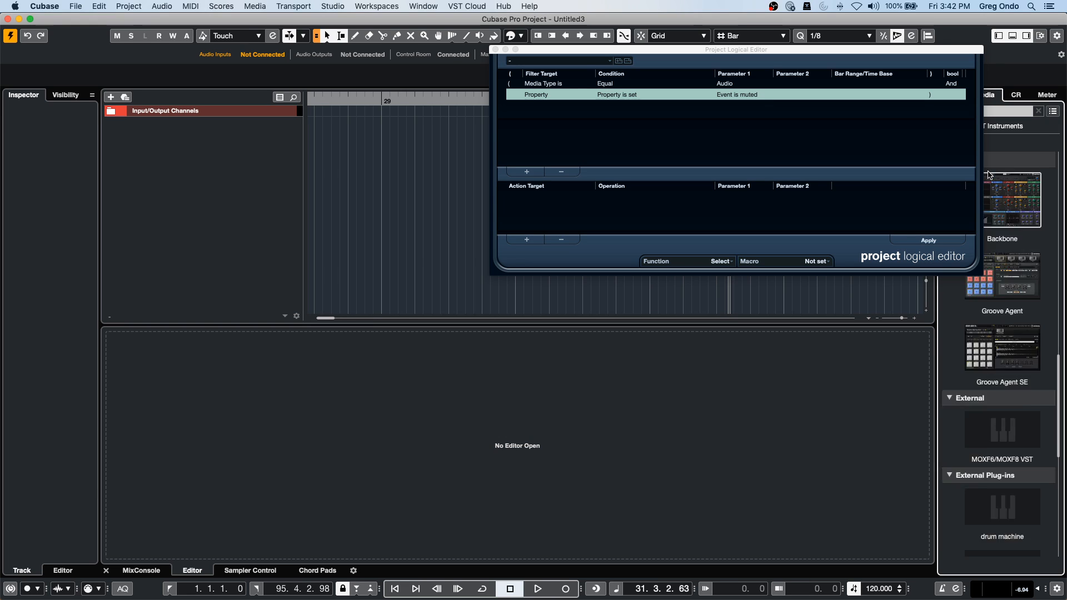
drag(856, 60, 742, 102)
click(959, 126)
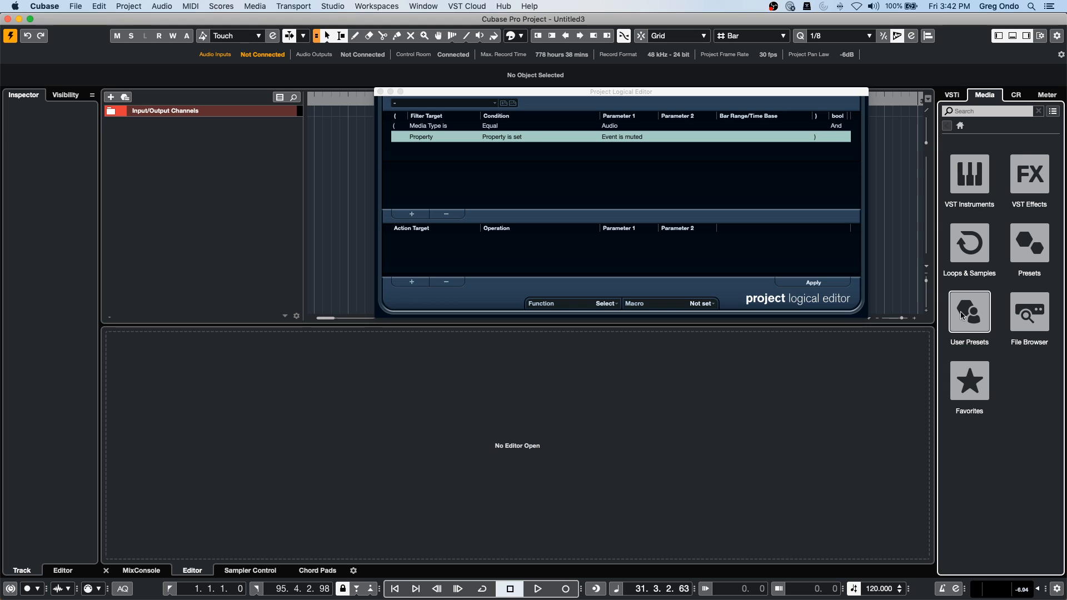
click(970, 255)
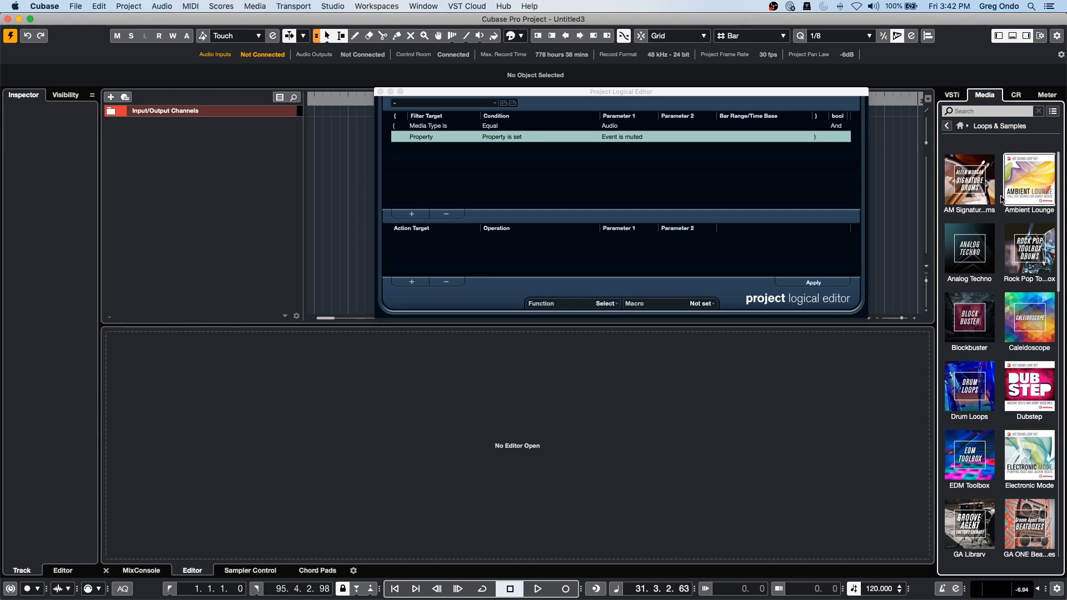
click(968, 195)
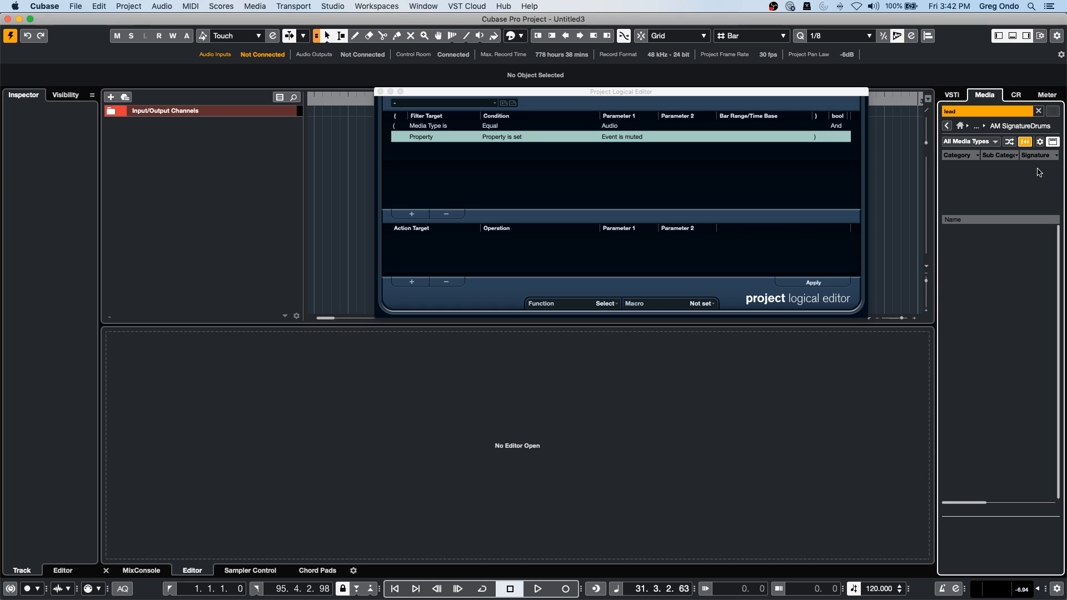
double_click(958, 110)
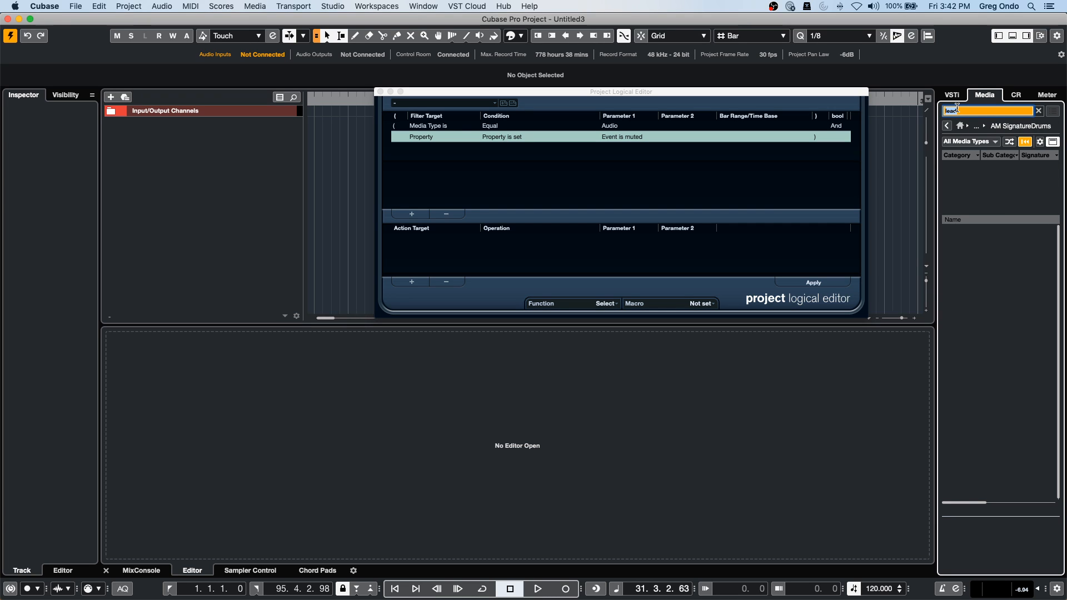
key(BackSpace)
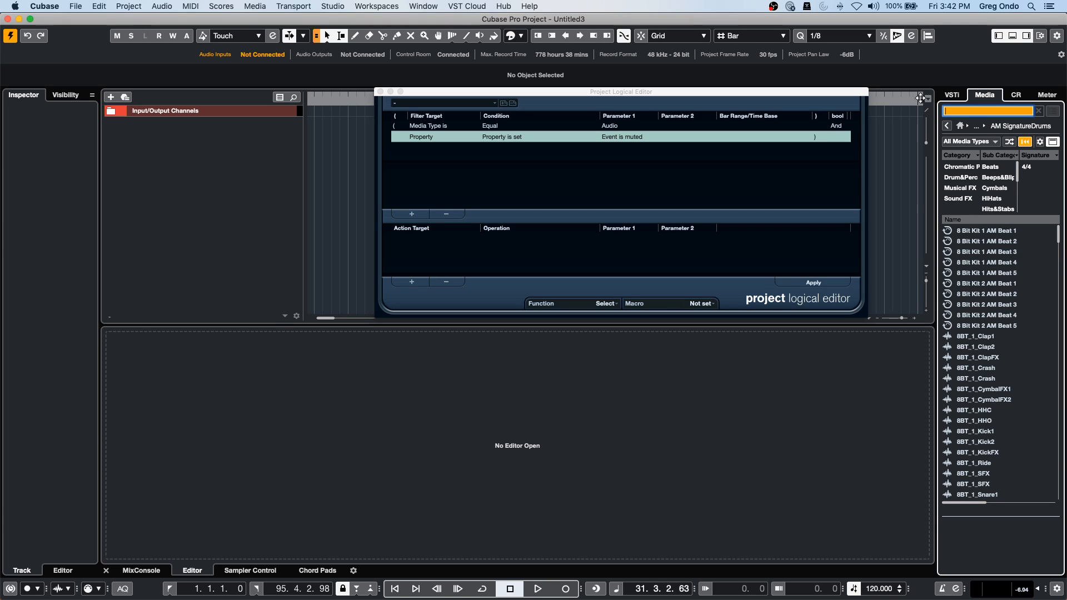
Add the Chillax - 03 - Audio - Cello loop from the Ambient Lounge set to a new track near bar 28 and uncover its event.
click(947, 126)
click(1028, 191)
click(997, 400)
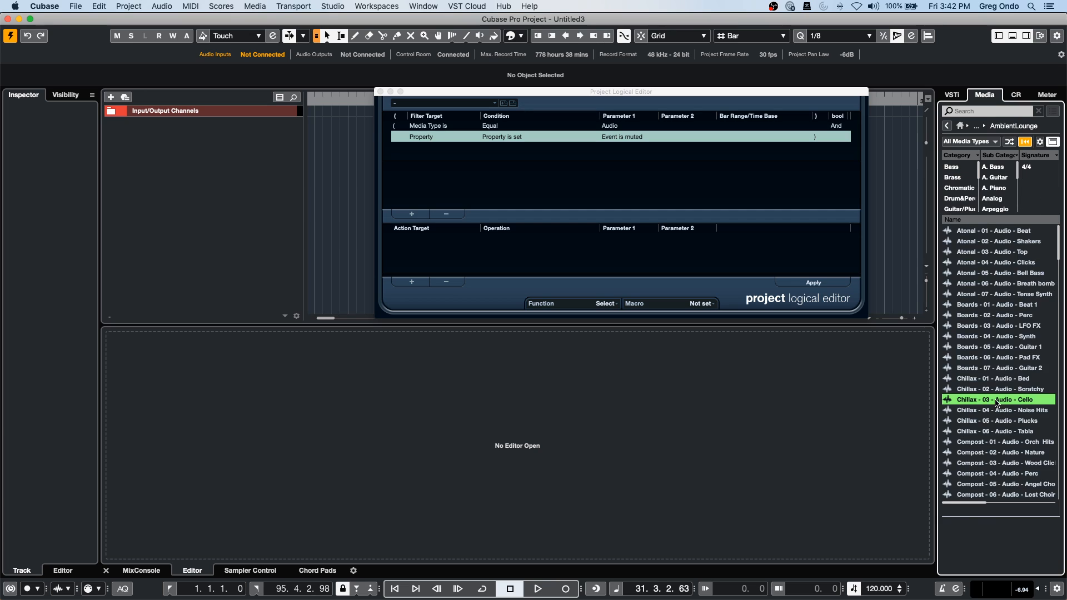
drag(328, 151, 328, 151)
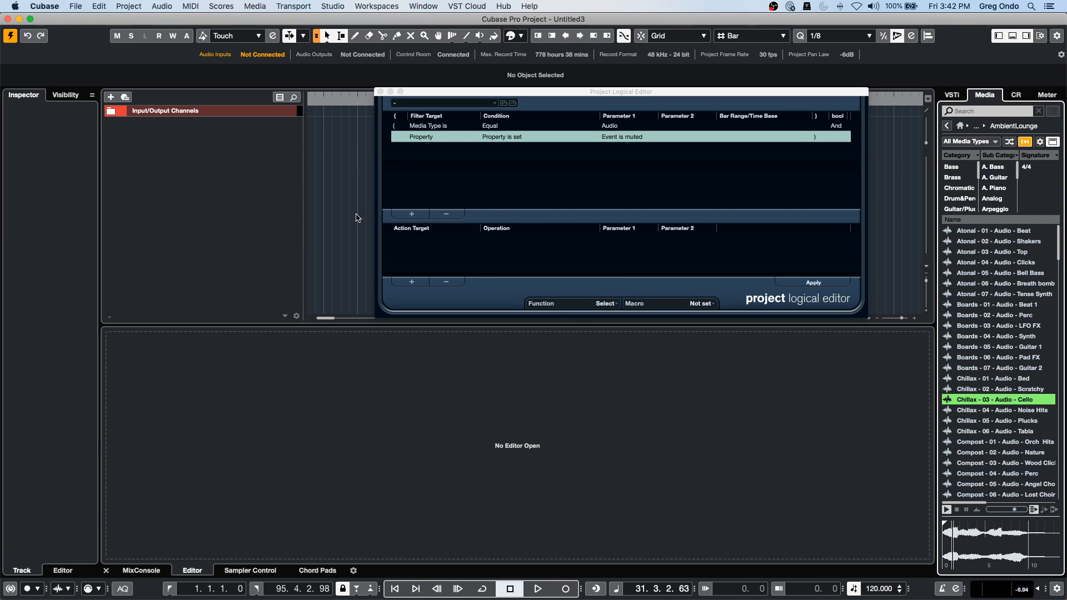
drag(425, 95, 461, 213)
Enlarge the cello track's height and play the loop from near its start.
key(space)
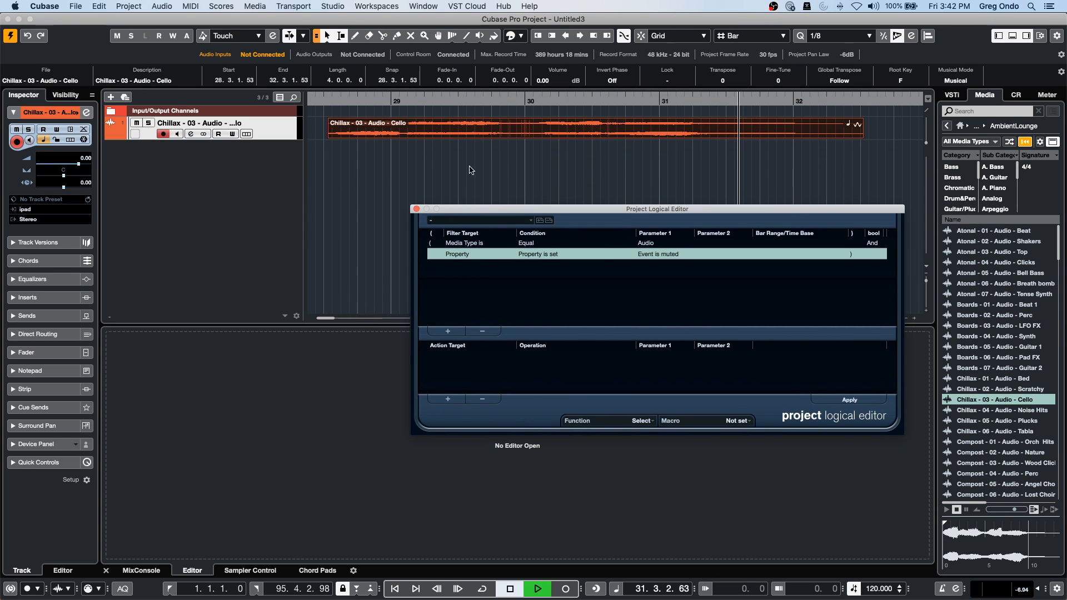
click(341, 102)
key(space)
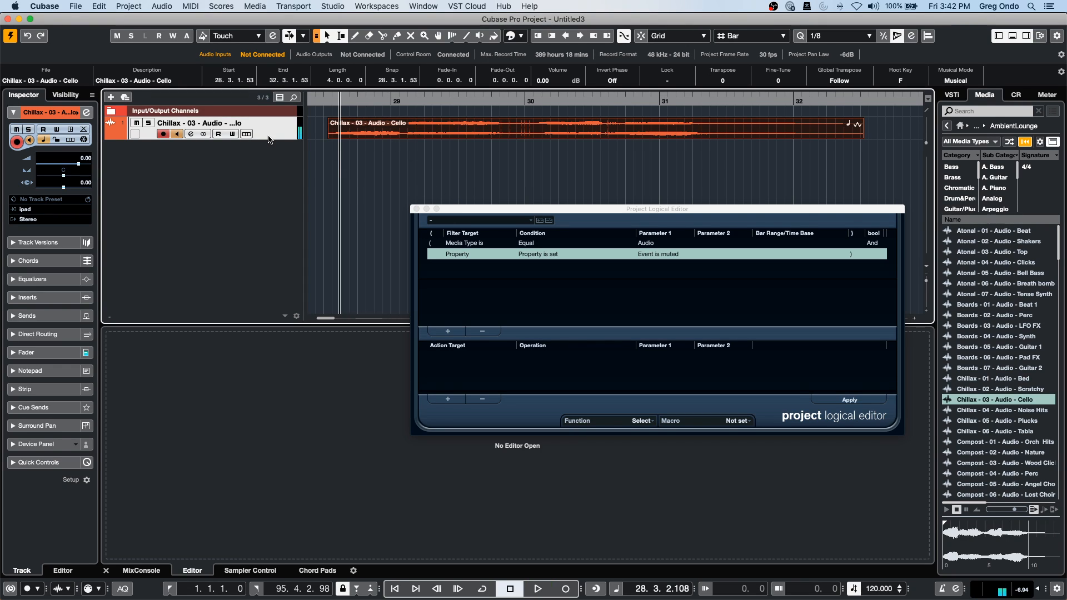
drag(268, 140, 259, 207)
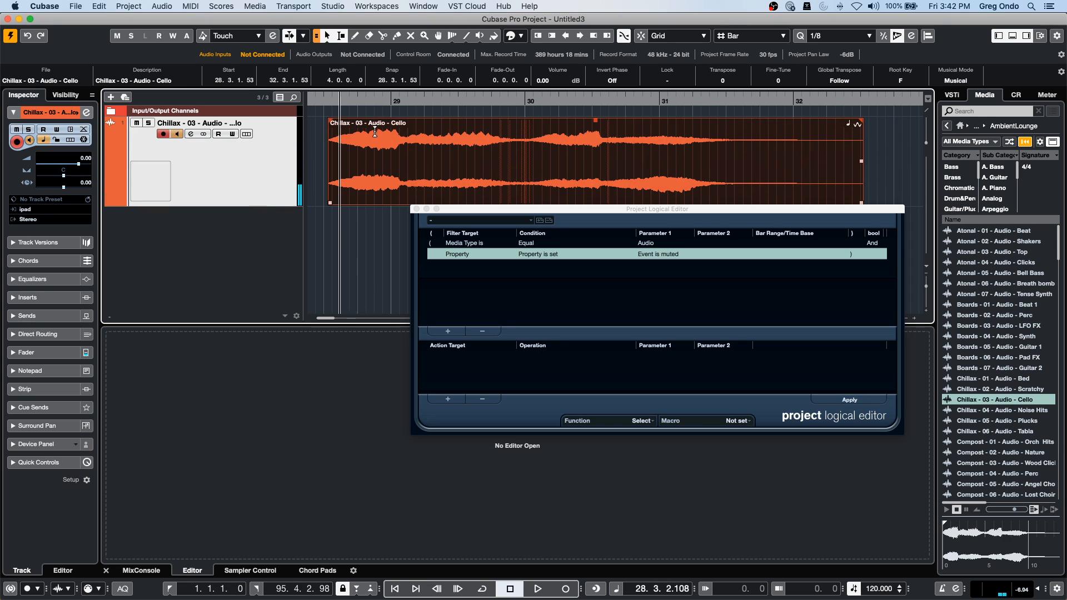
key(space)
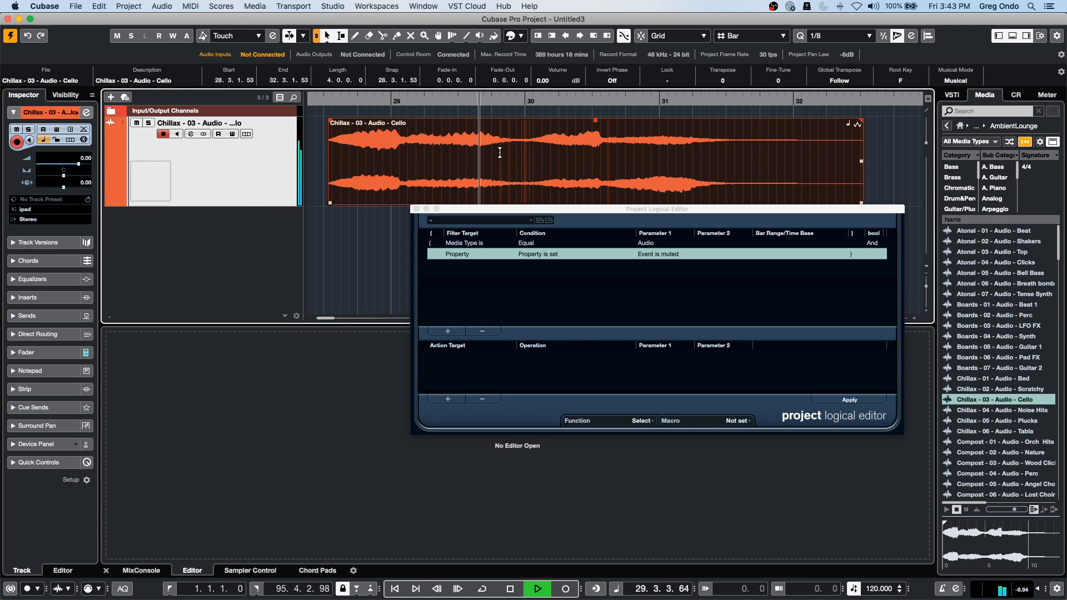
key(space)
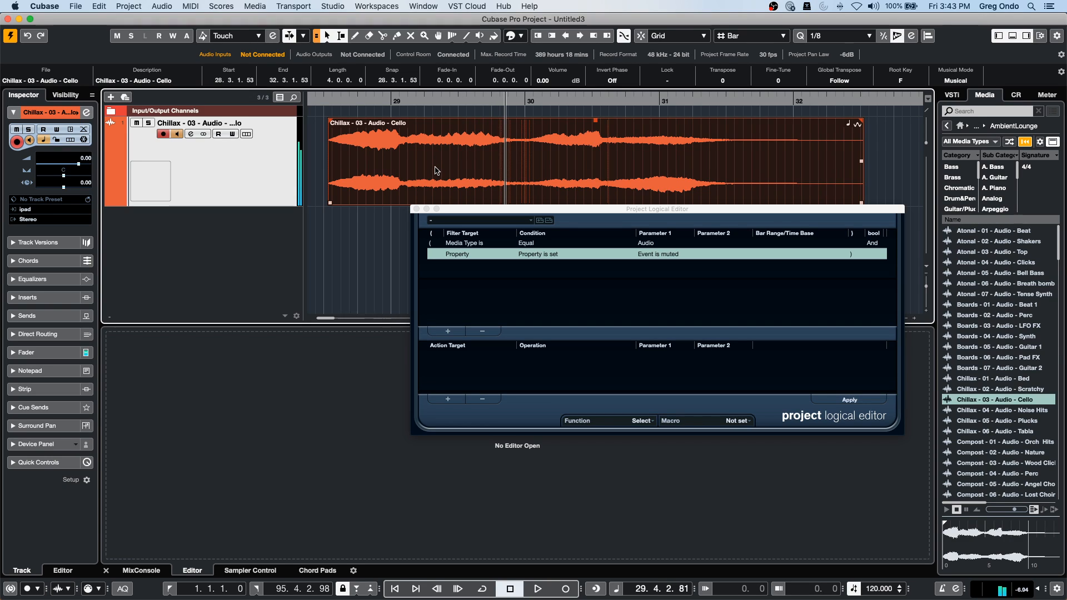
Split the cello event at four points between bars 29 and 32 into five pieces.
right_click(437, 171)
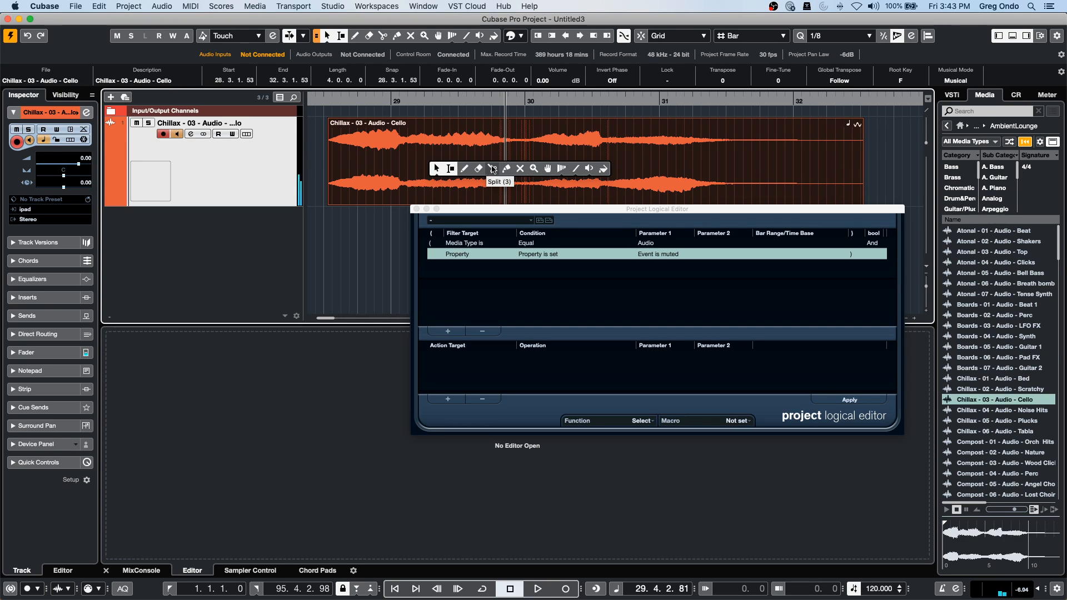
click(492, 168)
click(448, 179)
click(527, 179)
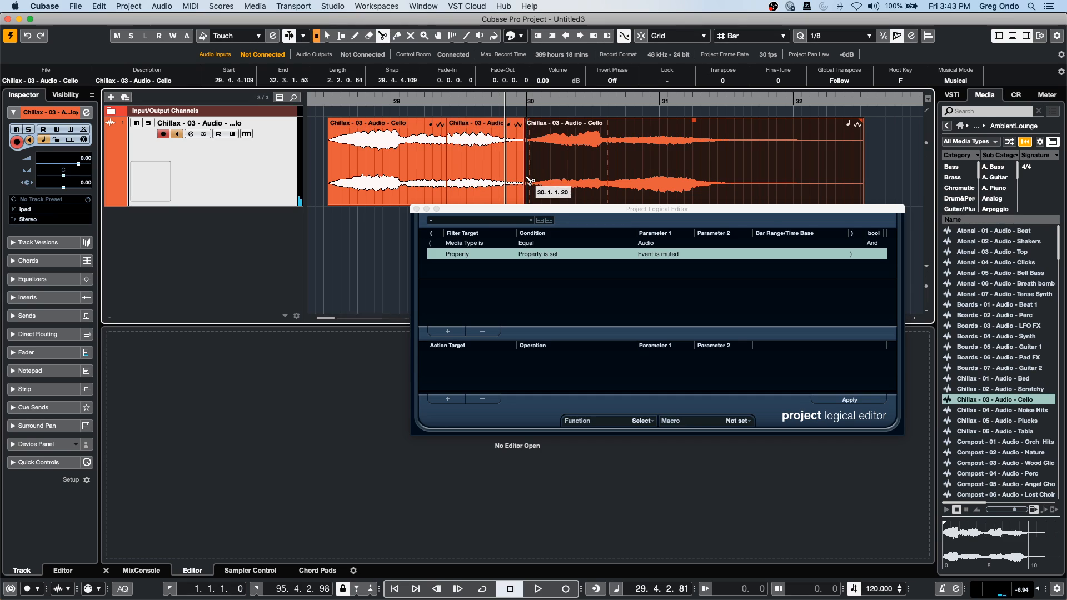
key(1)
right_click(606, 157)
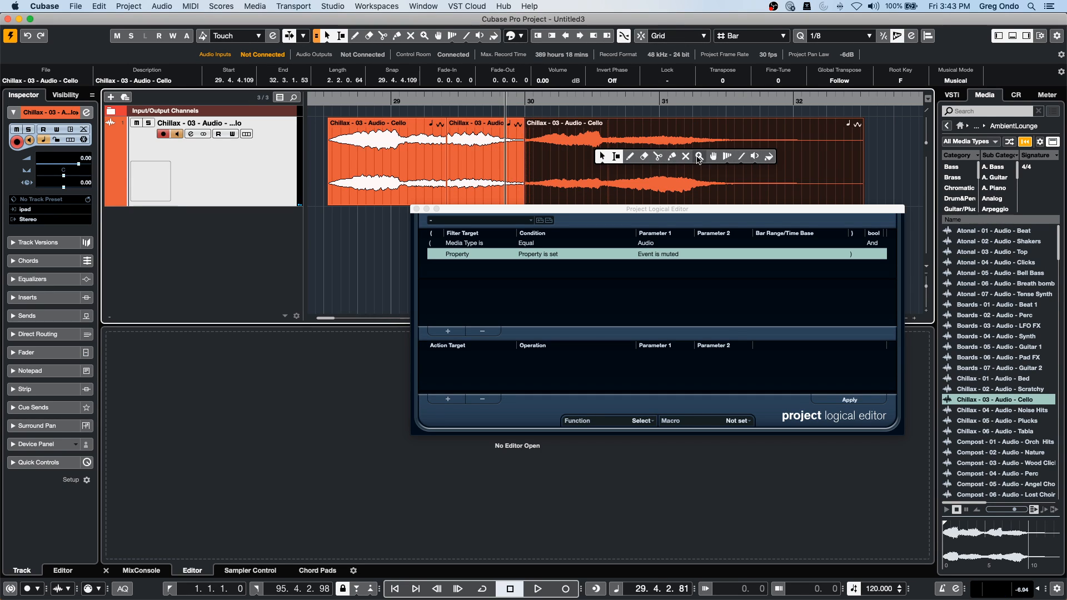
click(658, 157)
click(622, 178)
click(715, 178)
Mute the second and fourth pieces of the cello event and clear the event selection.
right_click(671, 169)
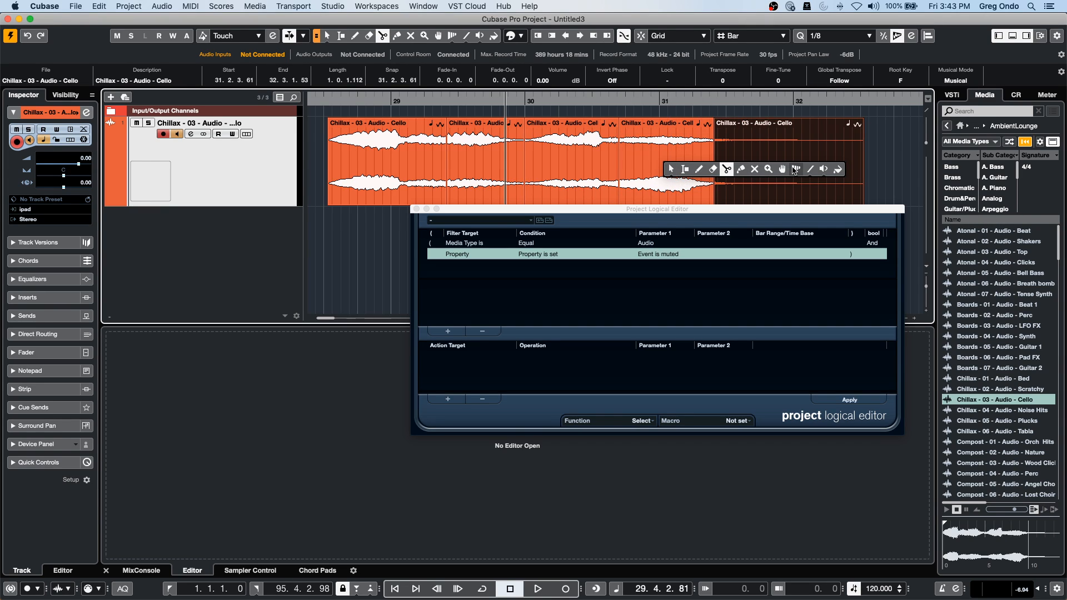
click(755, 169)
click(687, 168)
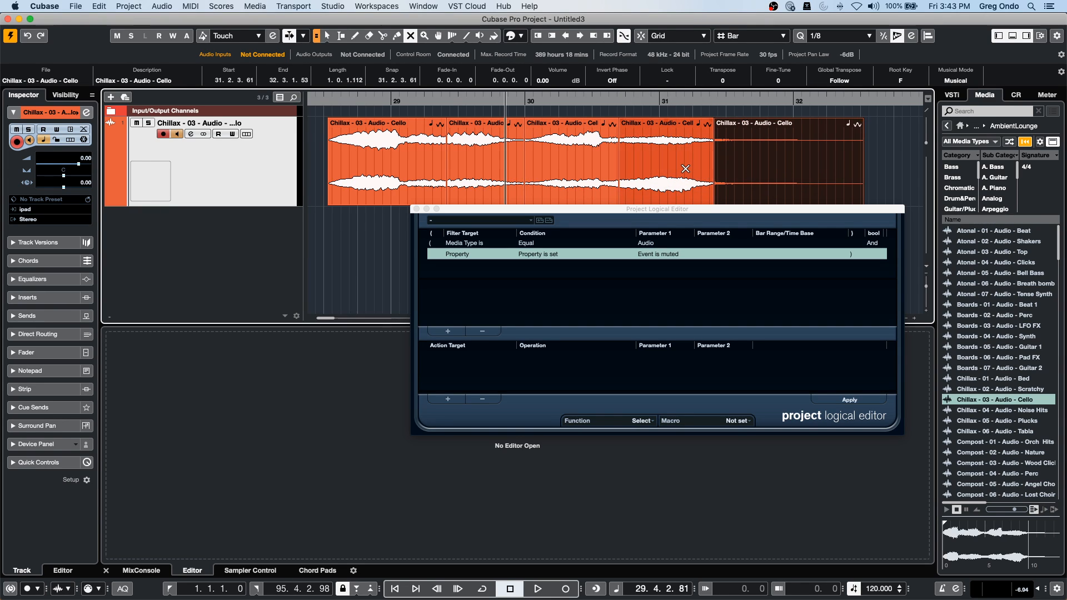
click(478, 172)
click(381, 258)
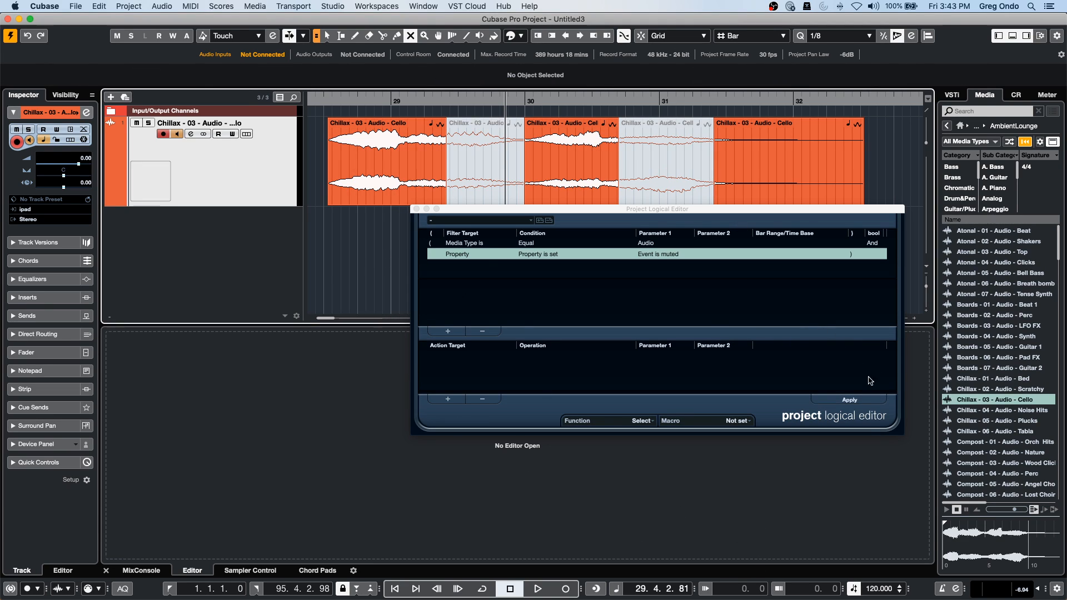
Apply the logical edit to select the muted events and open the Parameter 1 options of the Property condition.
click(857, 402)
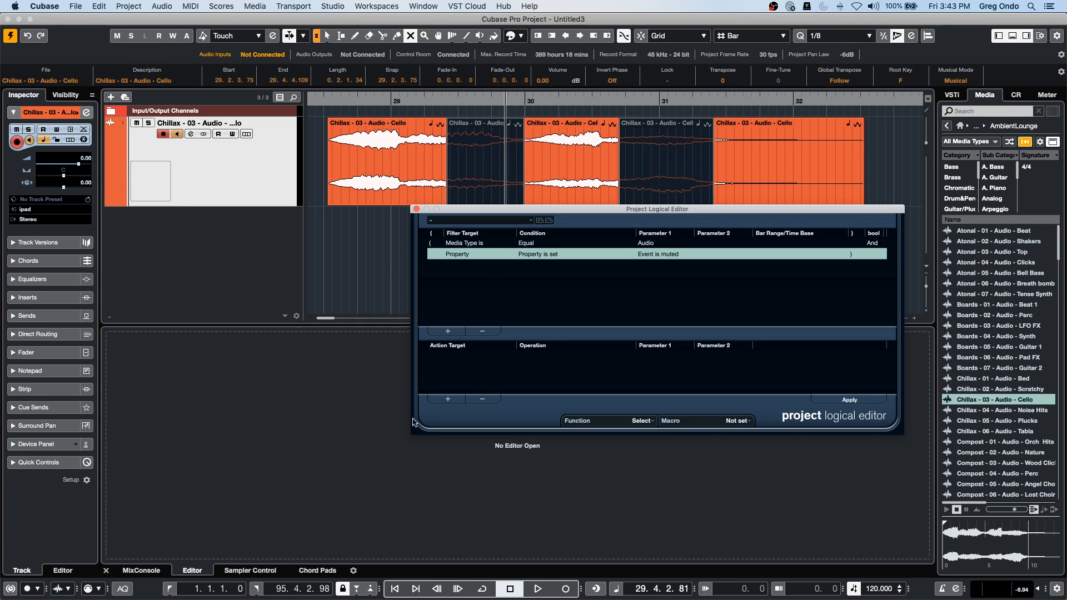
click(644, 421)
click(642, 420)
click(646, 257)
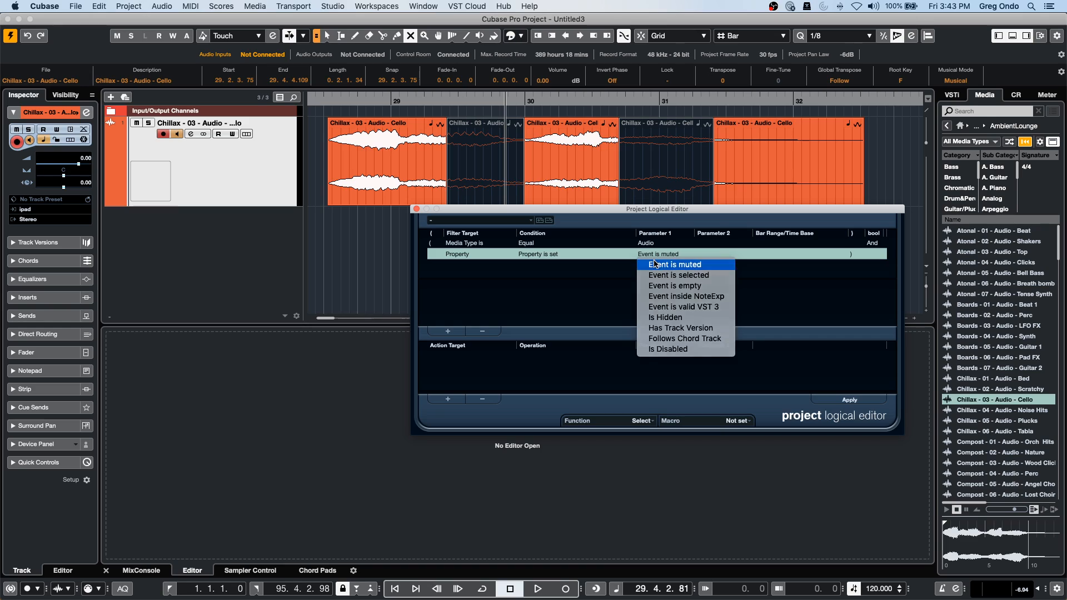
Set the logical filter's property condition to Event is muted and try deleting the muted cello events.
click(655, 264)
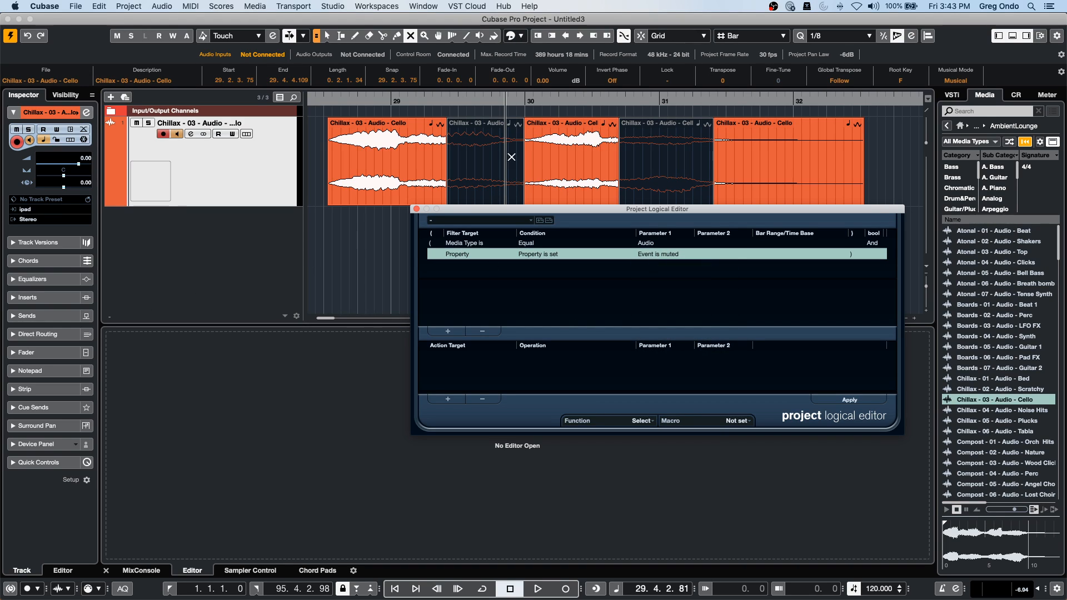
key(Delete)
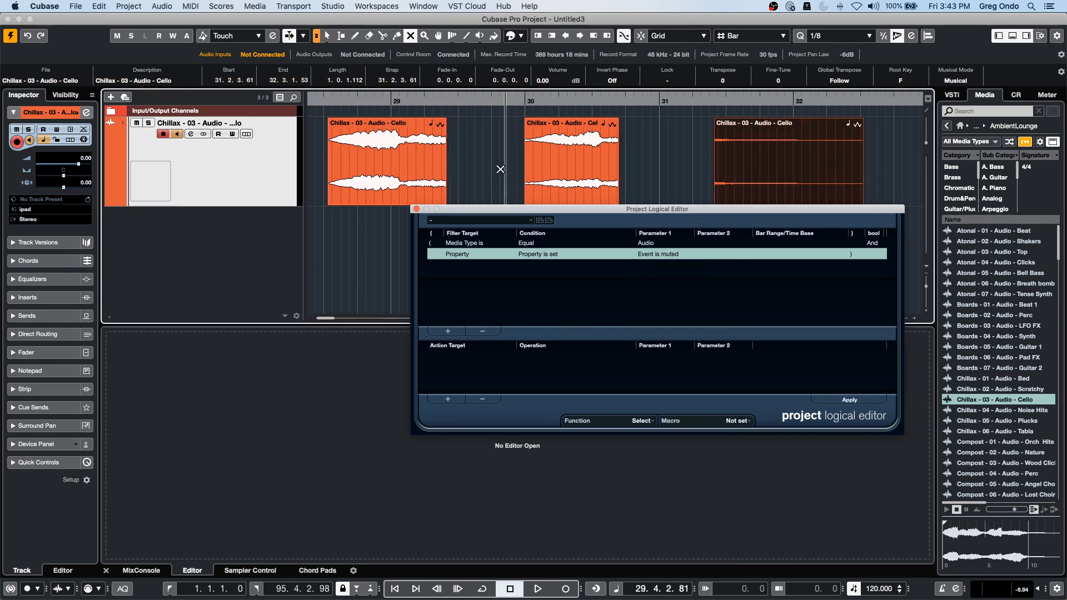
key(super+z)
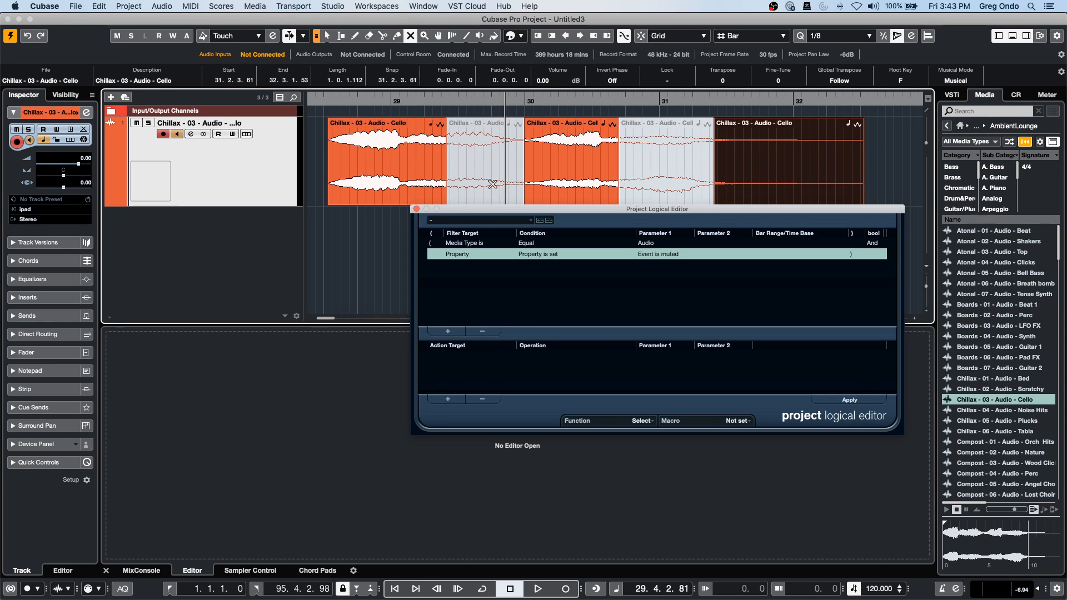
drag(536, 211, 467, 204)
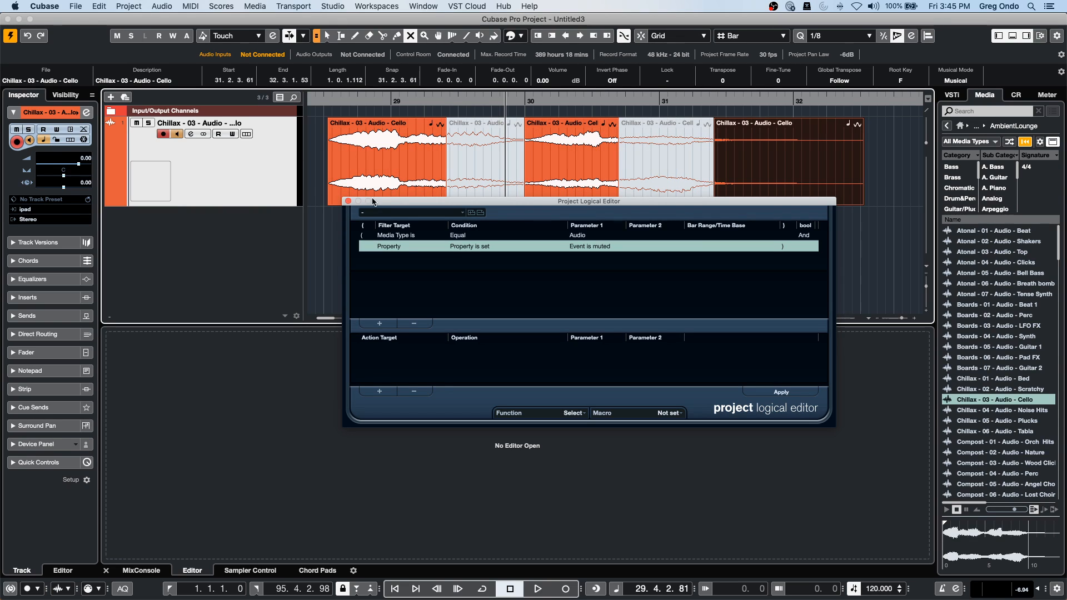
click(348, 202)
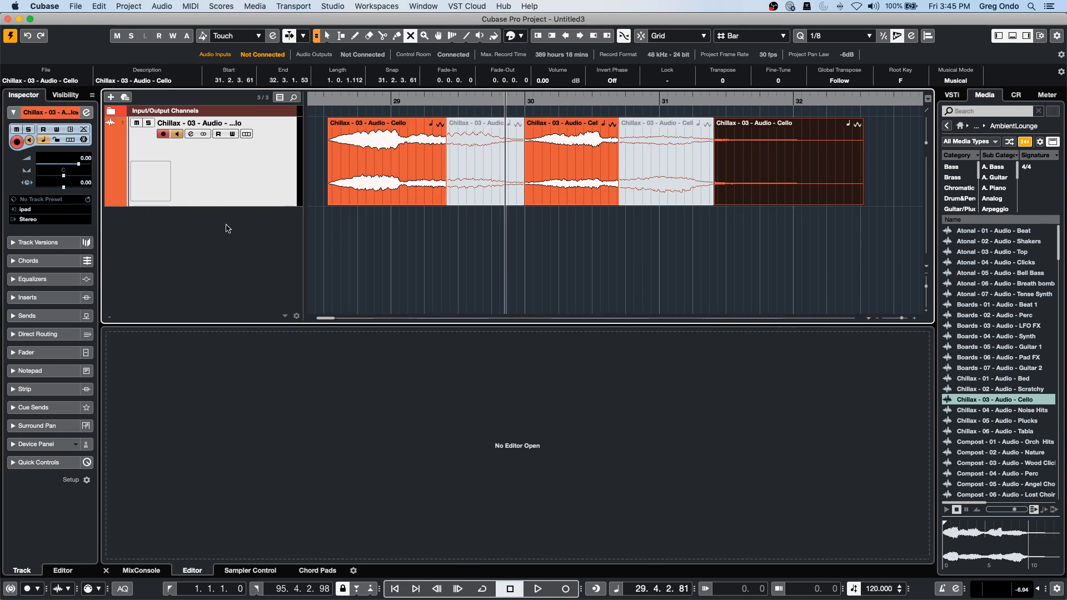
Show the cello track's volume automation and draw a rising curve from about bar 29 past bar 30, plus a short mark near bar 31.
click(108, 202)
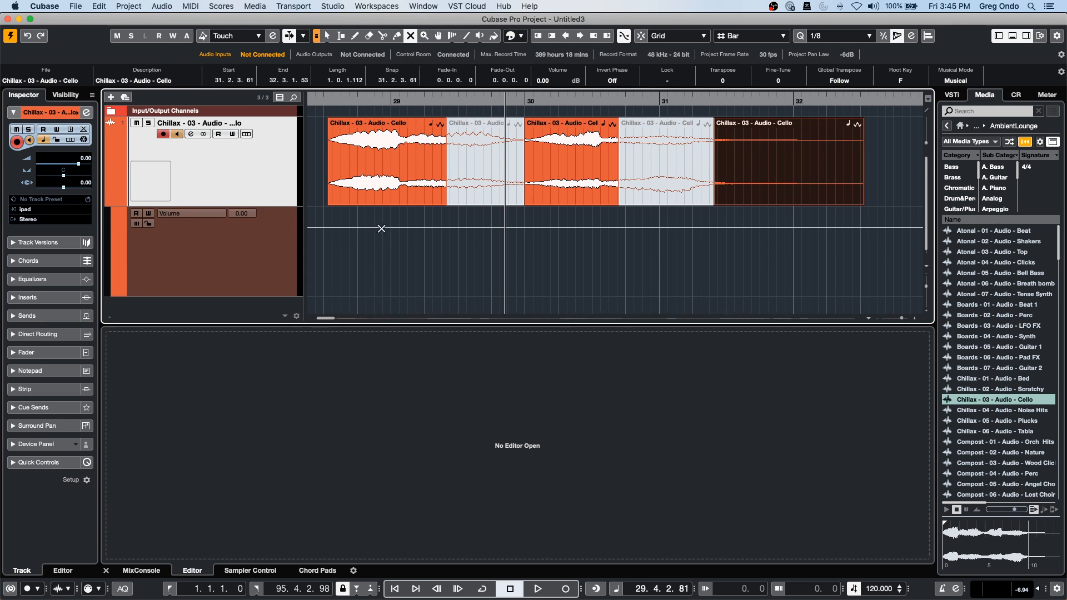
right_click(383, 253)
click(412, 252)
mouse_move(434, 256)
mouse_down()
mouse_move(542, 227)
mouse_move(572, 235)
mouse_up()
click(656, 244)
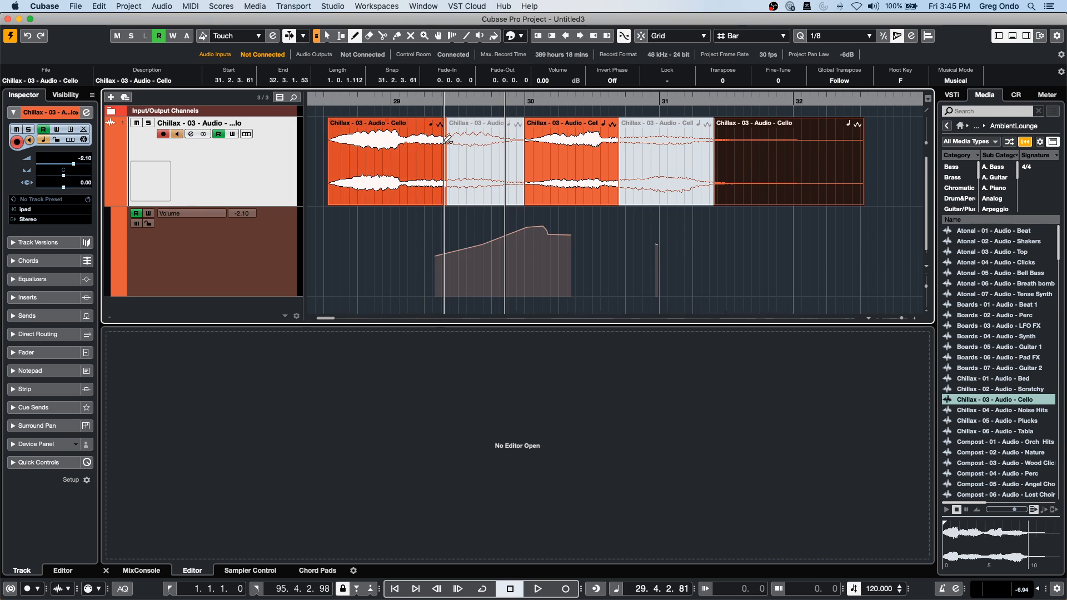
Open the Automation Panel and examine its settings.
key(F5)
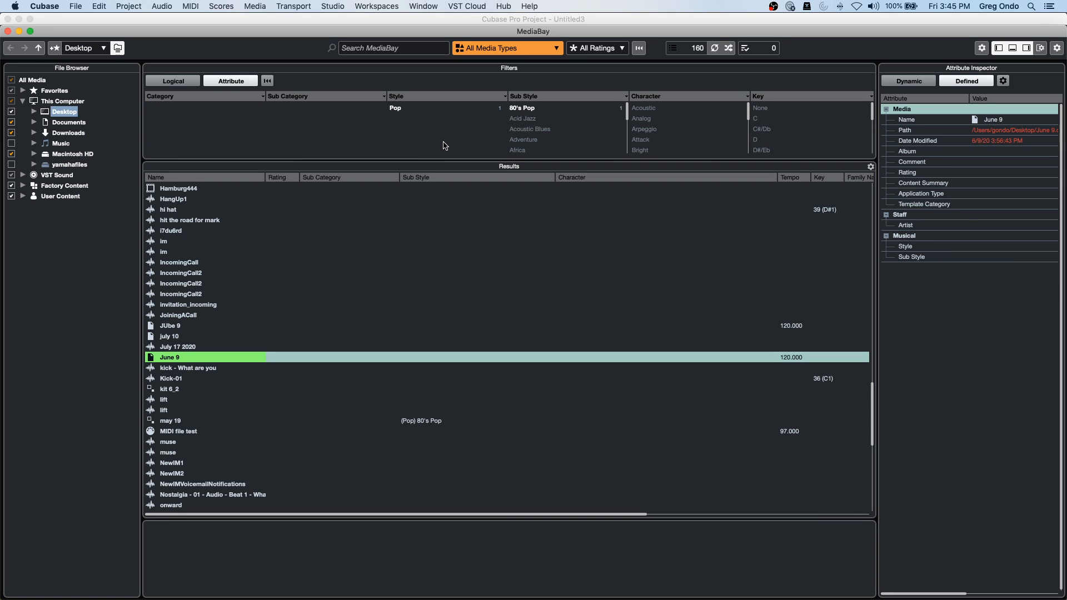
key(F5)
key(F6)
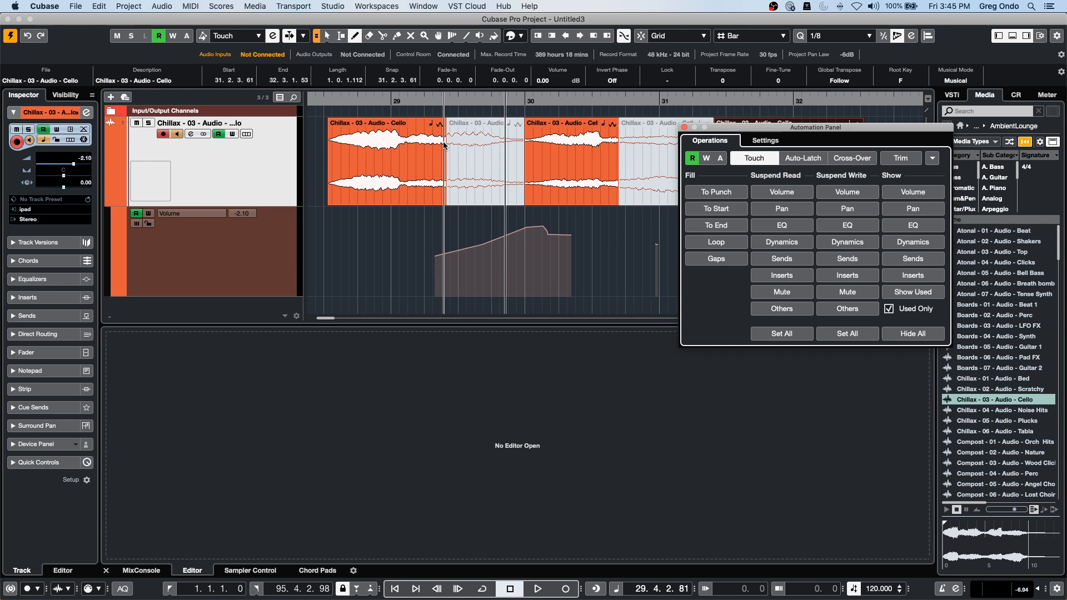
click(765, 141)
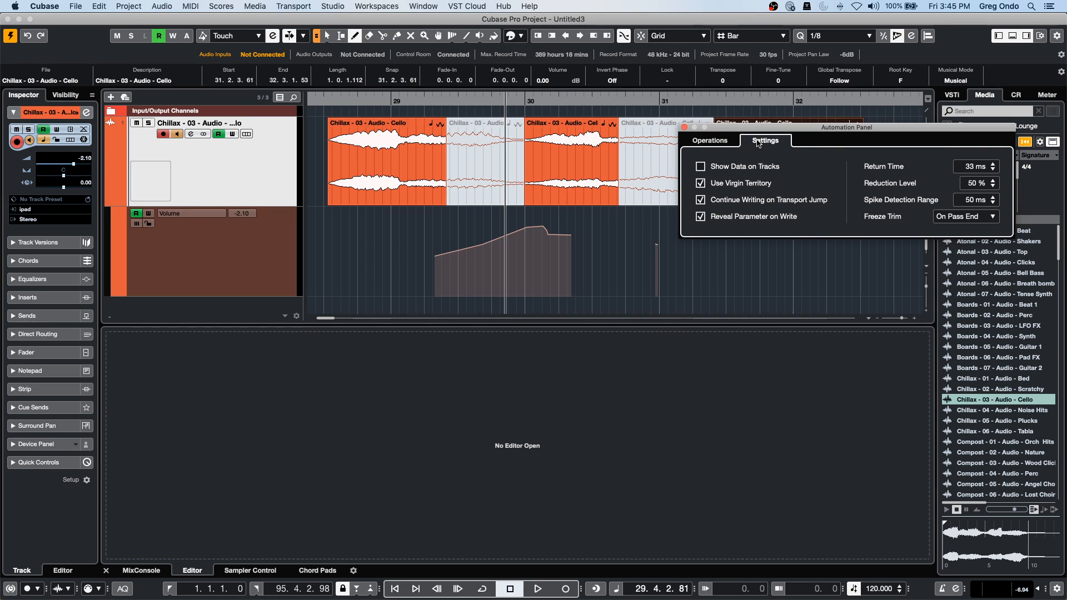
click(685, 127)
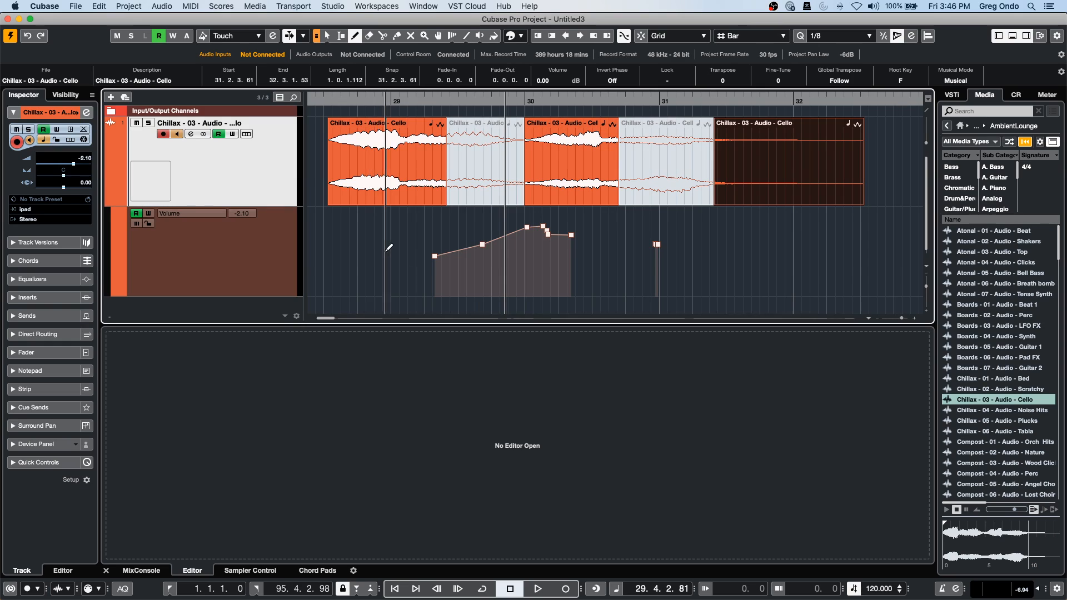
Draw separate volume automation segments before and after the existing curve, starting before bar 29 and ending past bar 32.
drag(351, 249, 414, 258)
mouse_move(576, 265)
mouse_down()
mouse_move(684, 251)
mouse_move(862, 274)
mouse_up()
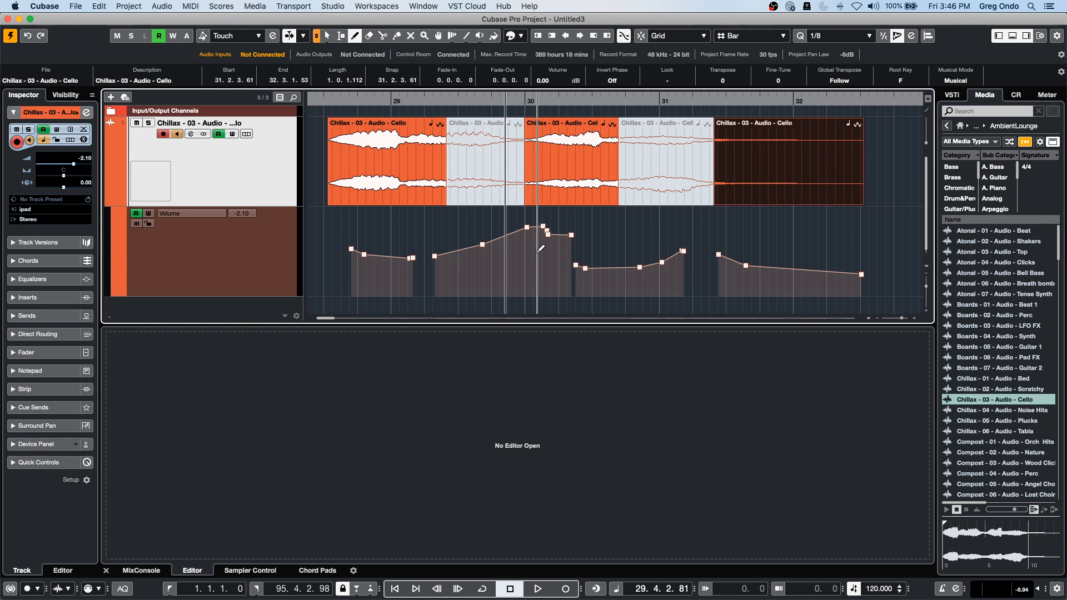
Open the Color Schemes preferences and expand the Project Area, Editor Area and Ruler Background color groups.
click(75, 6)
mouse_move(99, 6)
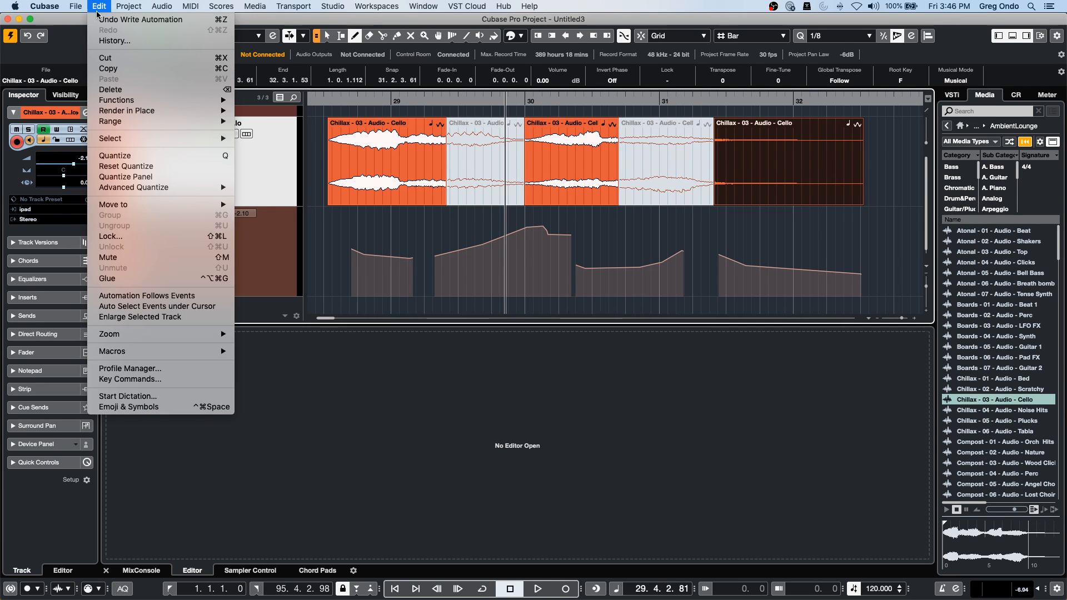
mouse_move(44, 7)
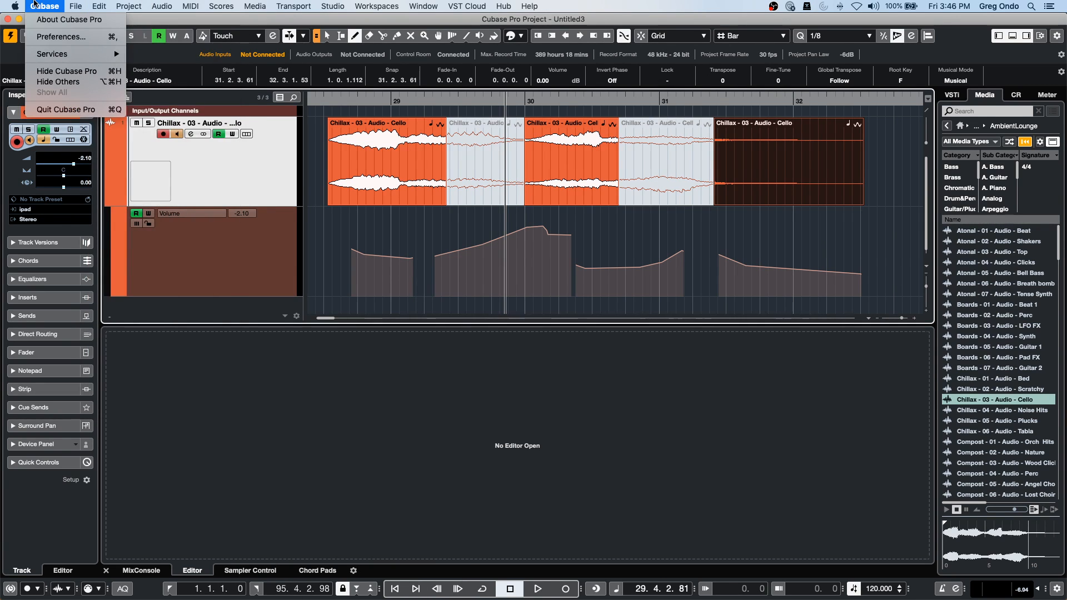
click(53, 39)
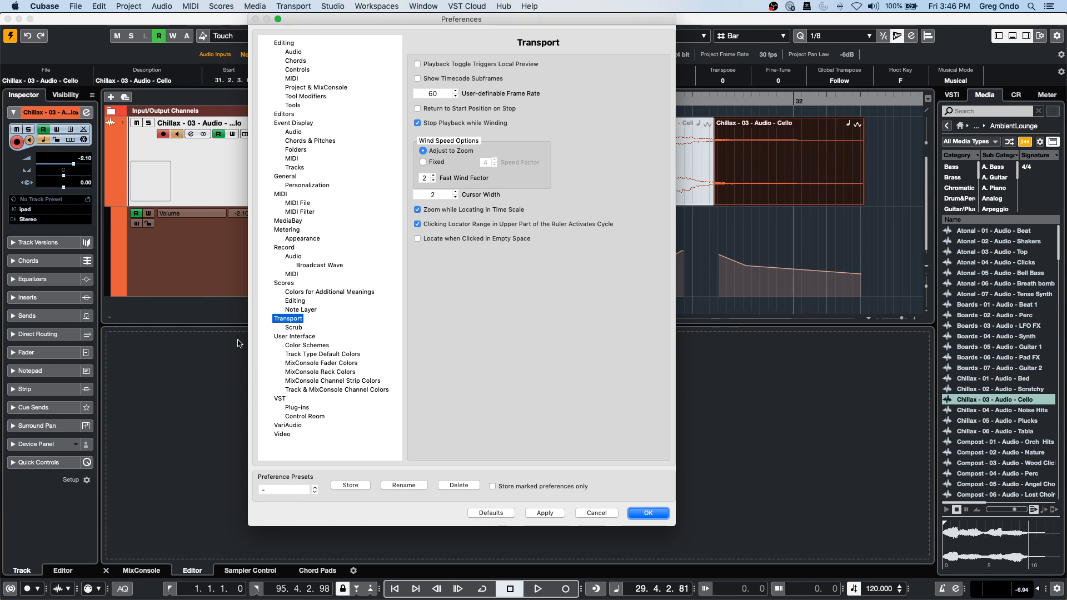
click(295, 336)
click(298, 345)
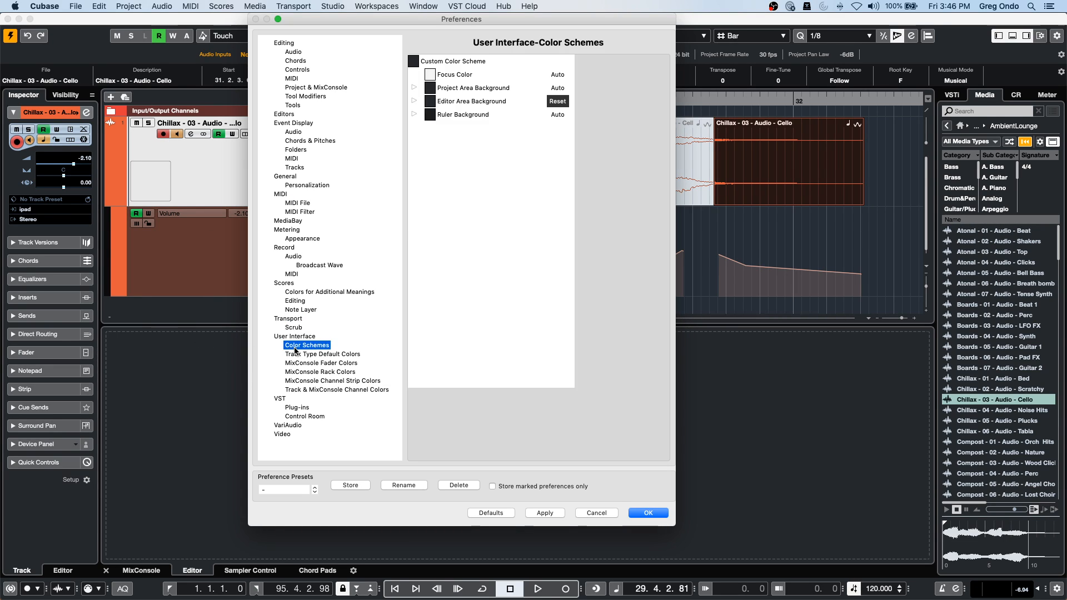
click(415, 114)
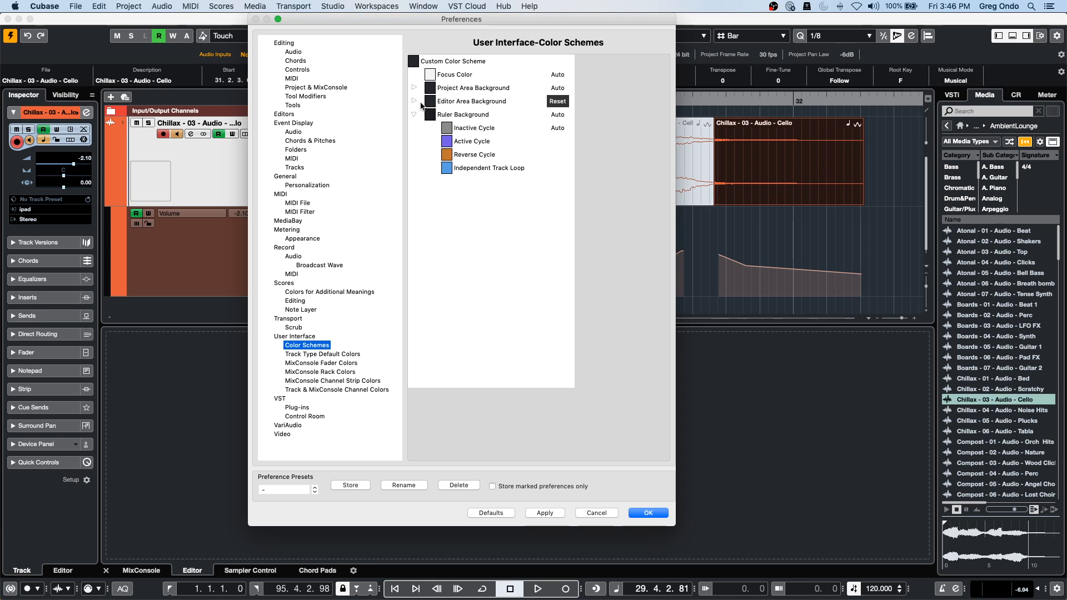
click(415, 101)
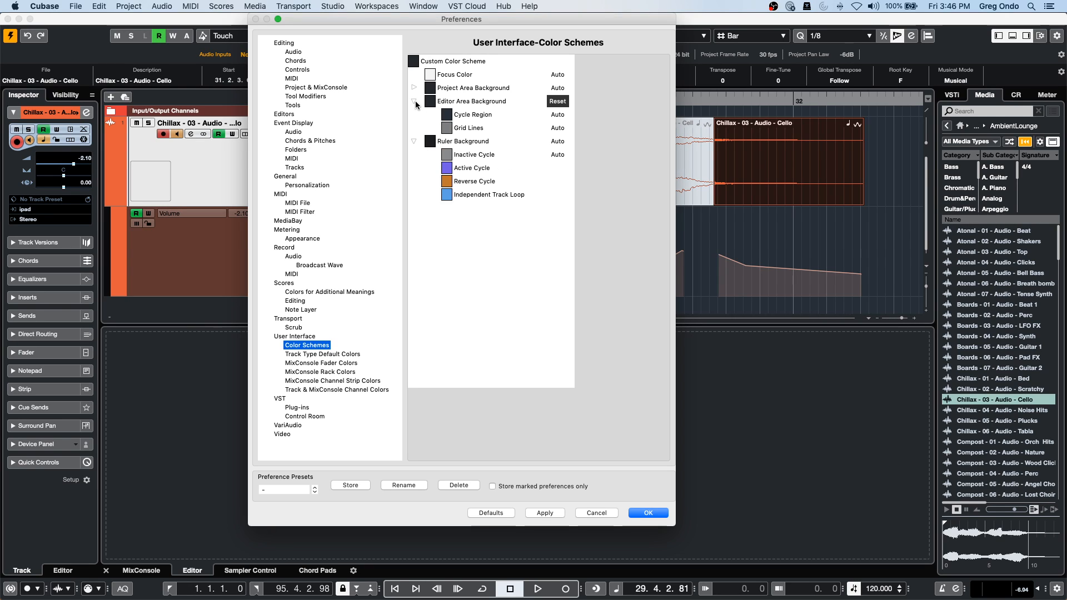
click(415, 88)
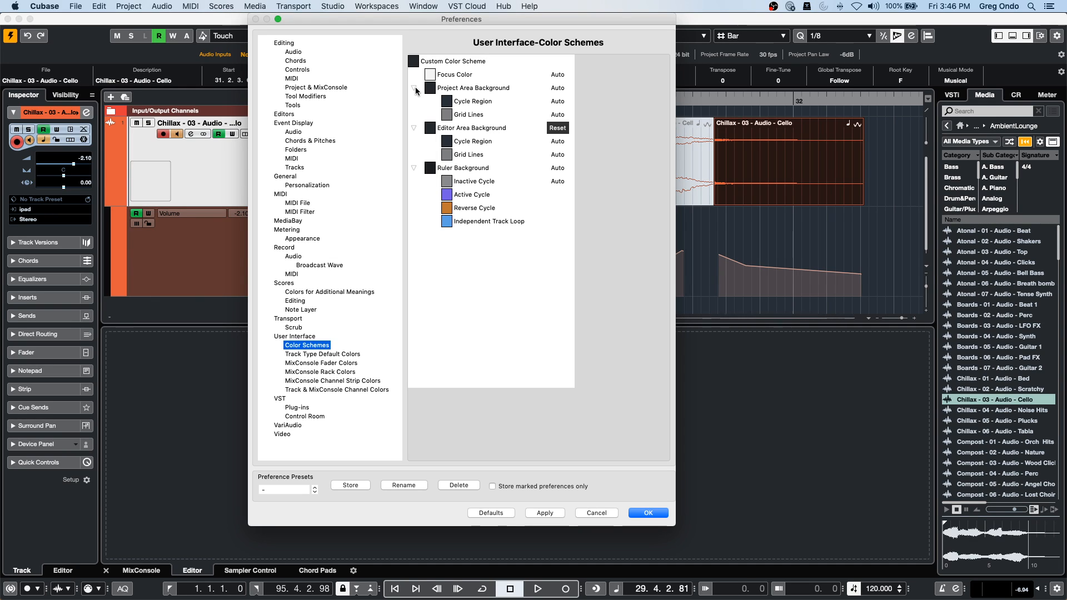
Try a near-white color (RGB 234, 238, 242) for the project area's grid lines and restore the color scheme defaults.
click(448, 118)
click(447, 115)
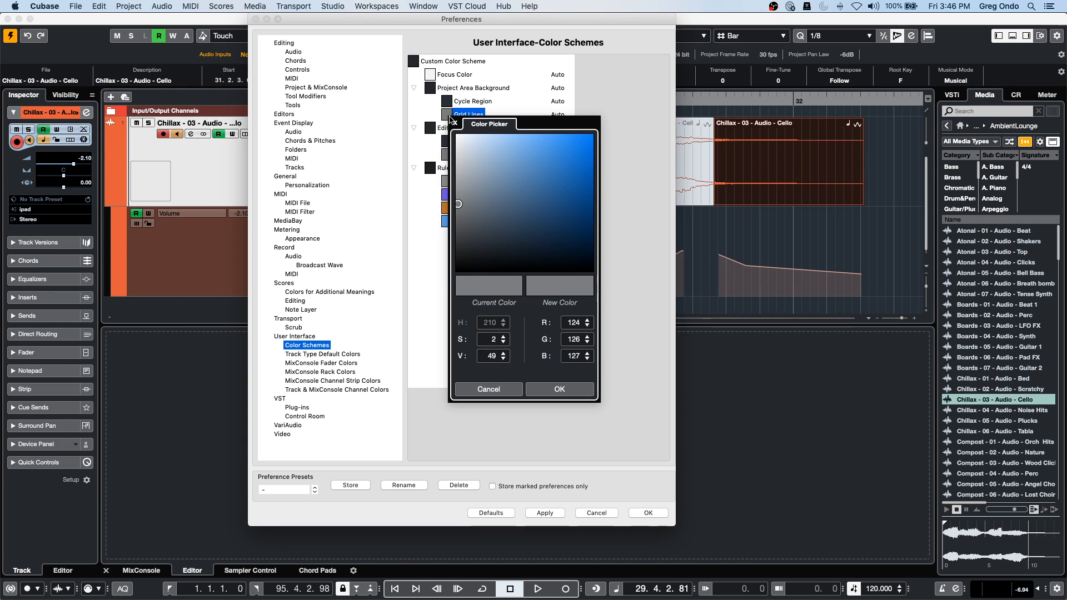
click(445, 118)
click(455, 143)
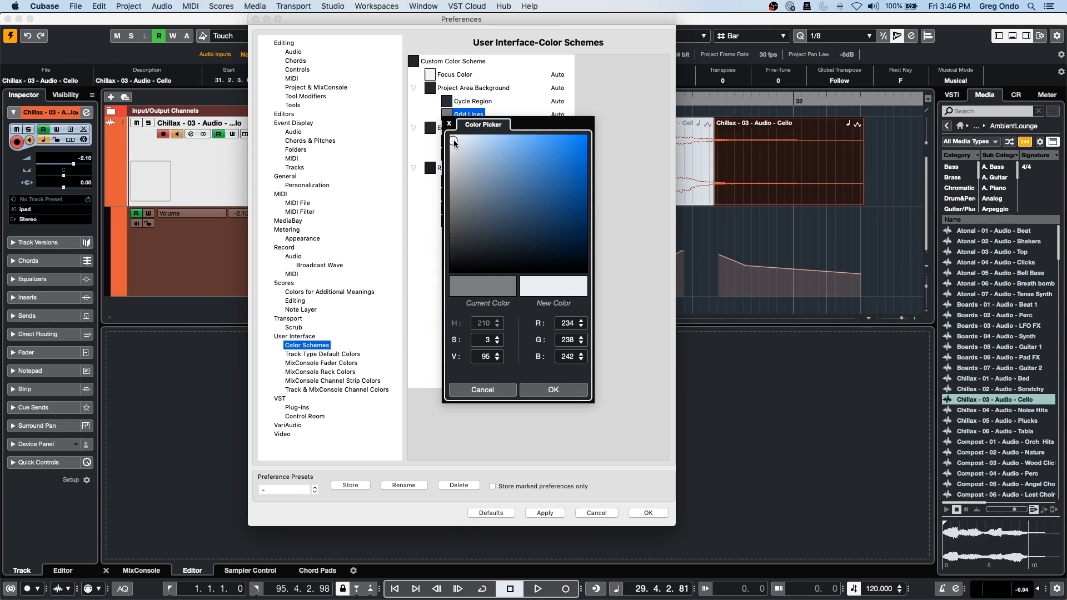
click(554, 390)
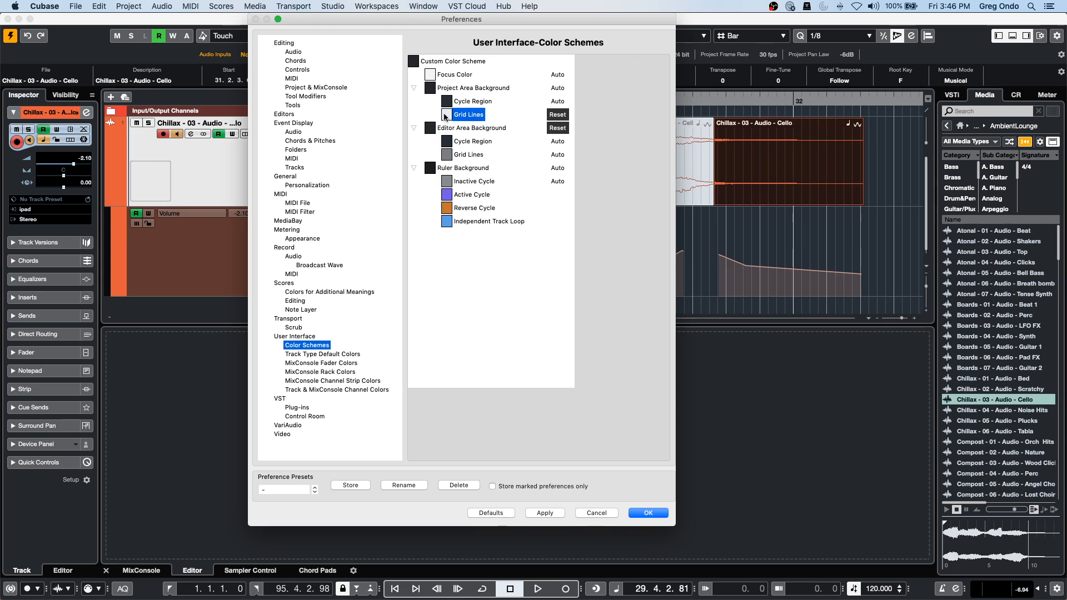
click(500, 515)
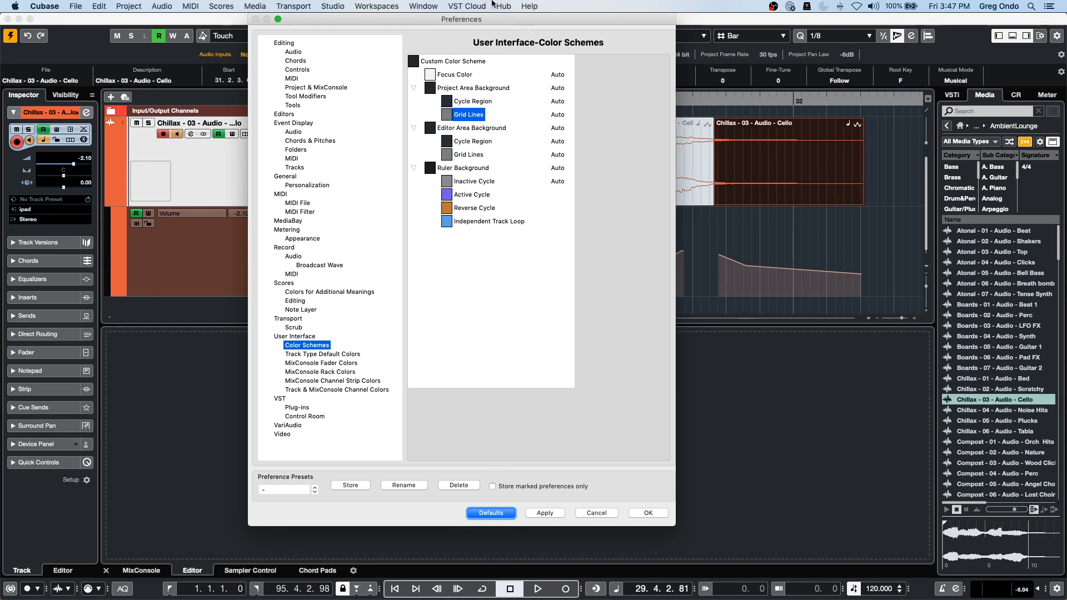
Try a pale blue (RGB 217, 228, 239) for the project area's cycle region and reset the color scheme to its defaults.
click(448, 101)
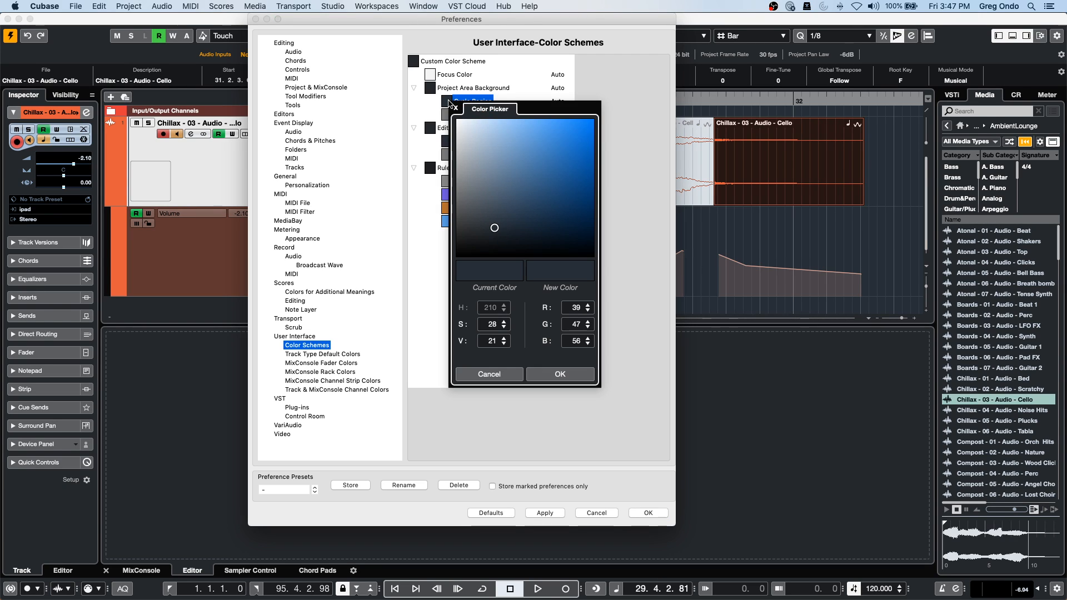
click(468, 126)
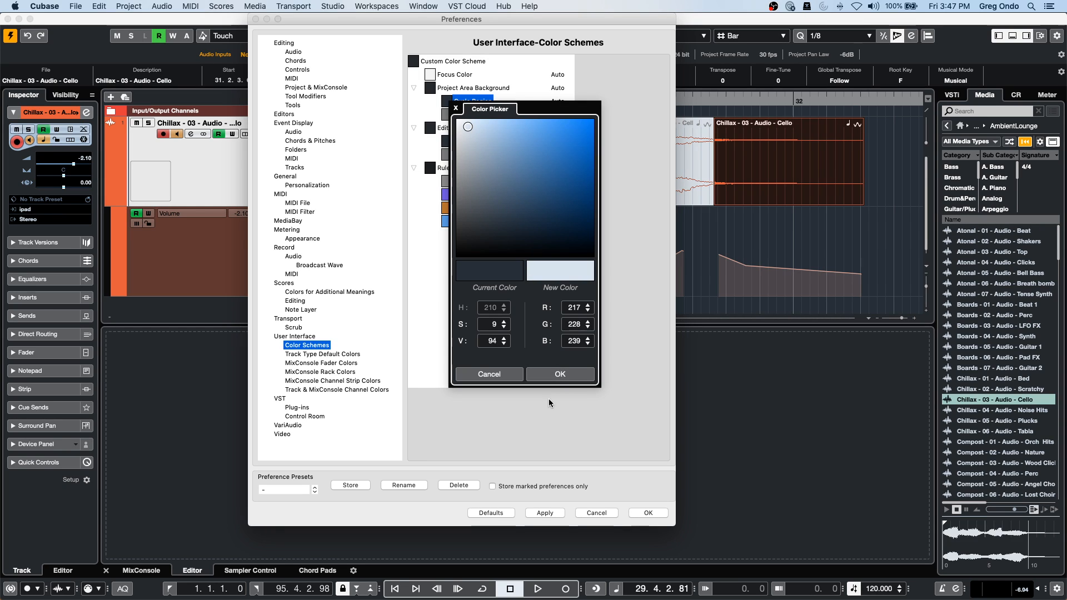
click(559, 375)
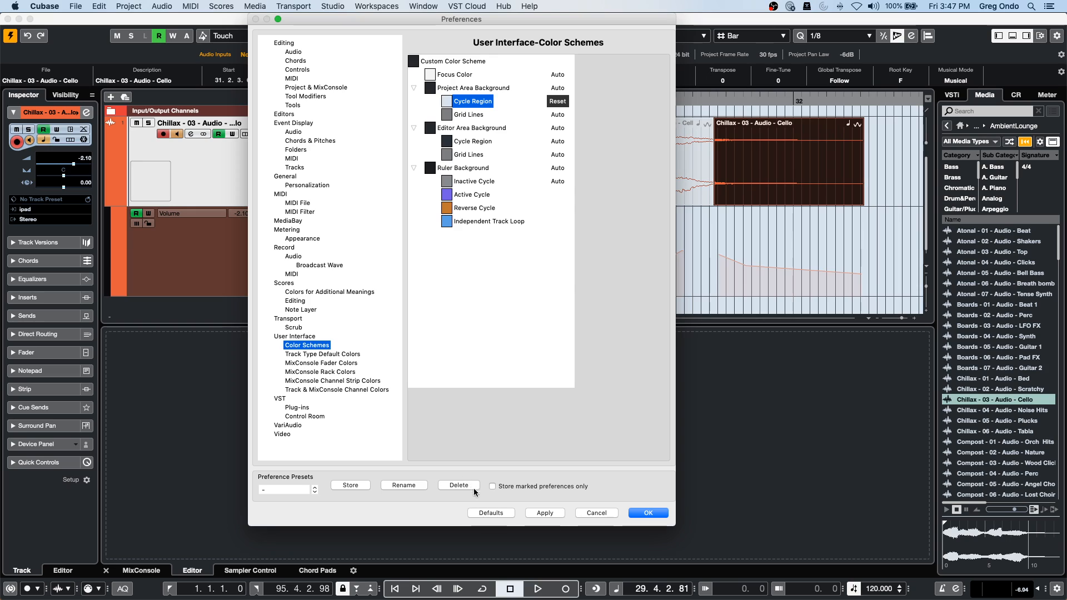
click(491, 512)
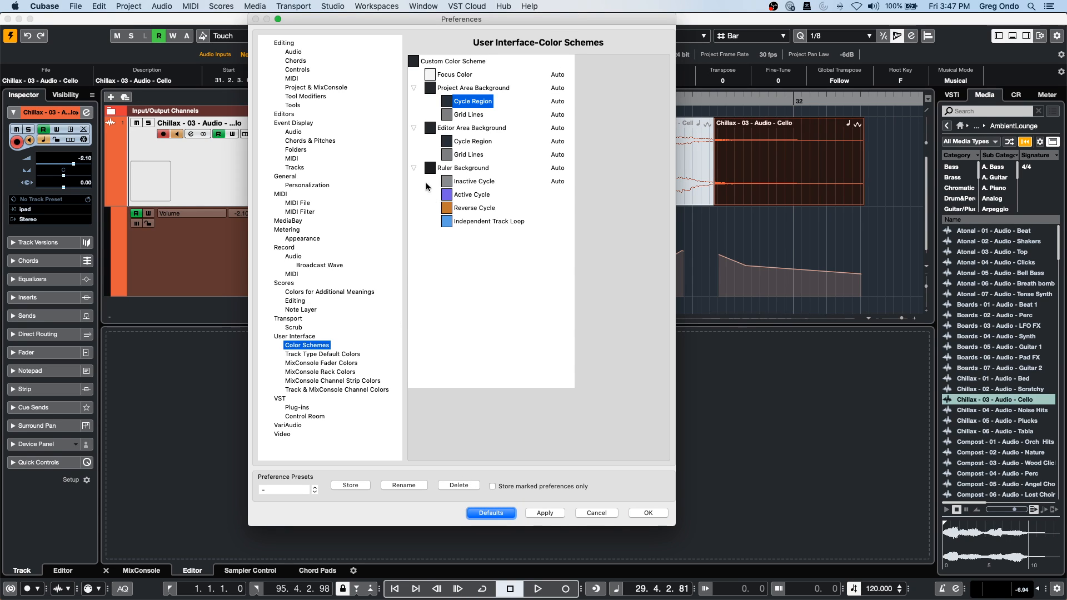
Examine the preferences for track type default colors, MixConsole fader, rack and channel strip colors, and track and channel colors.
click(326, 354)
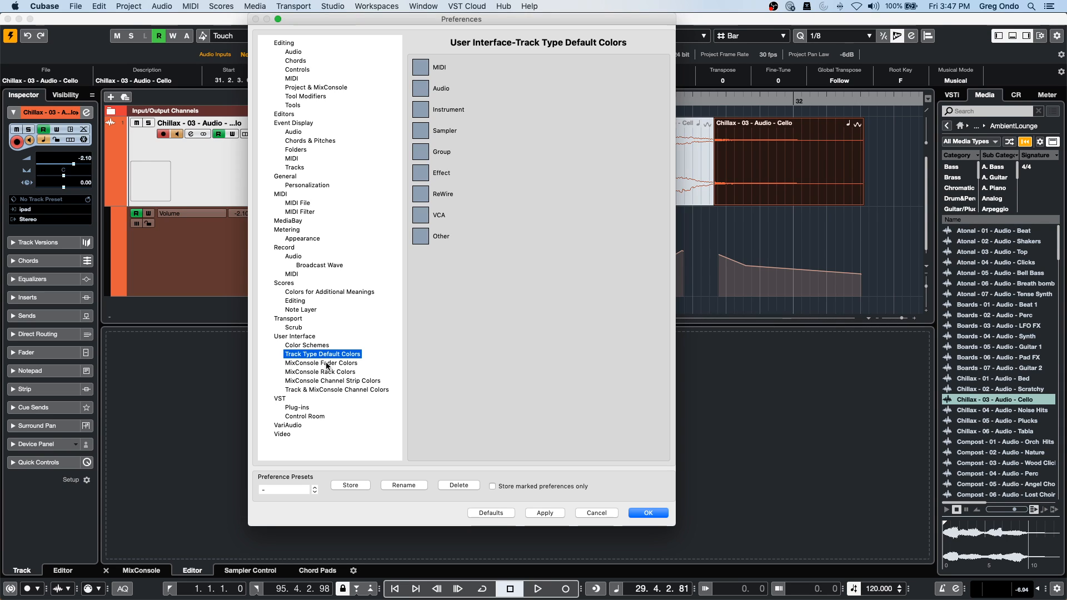
click(327, 364)
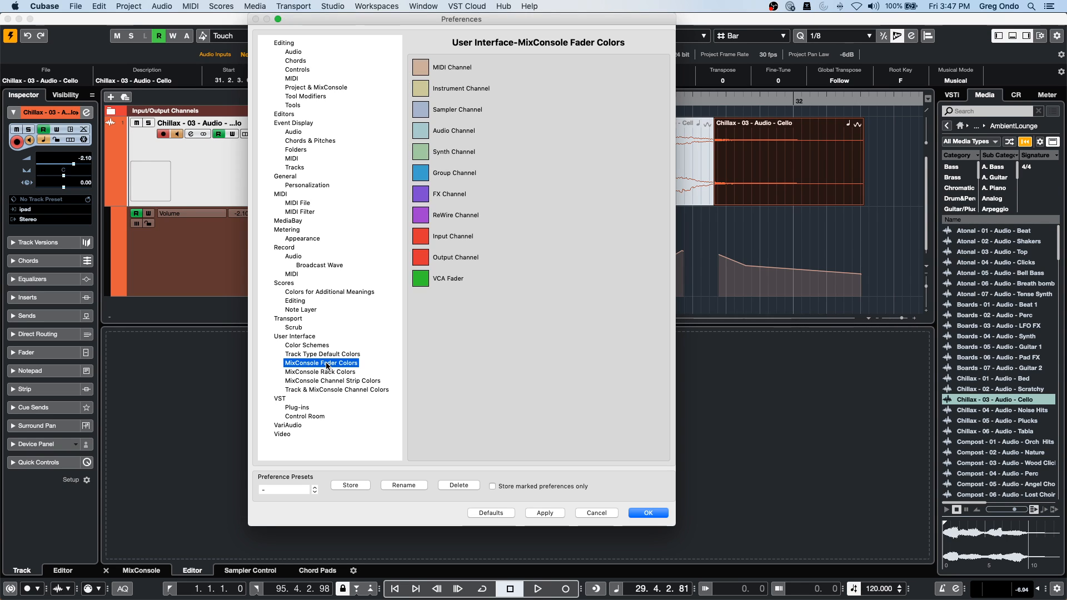
click(328, 373)
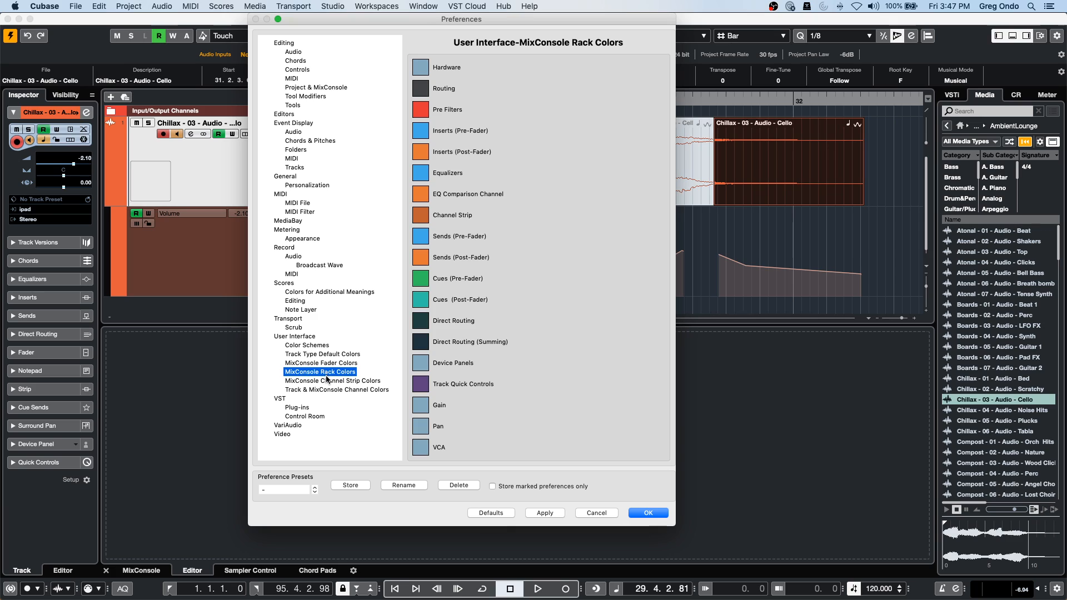
click(327, 382)
click(327, 390)
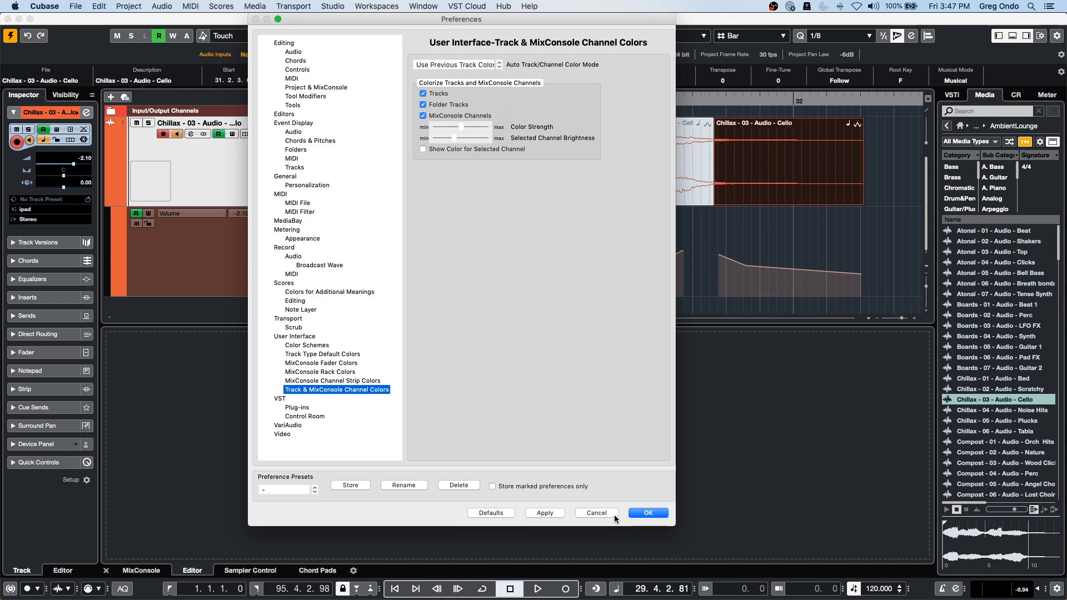
click(645, 512)
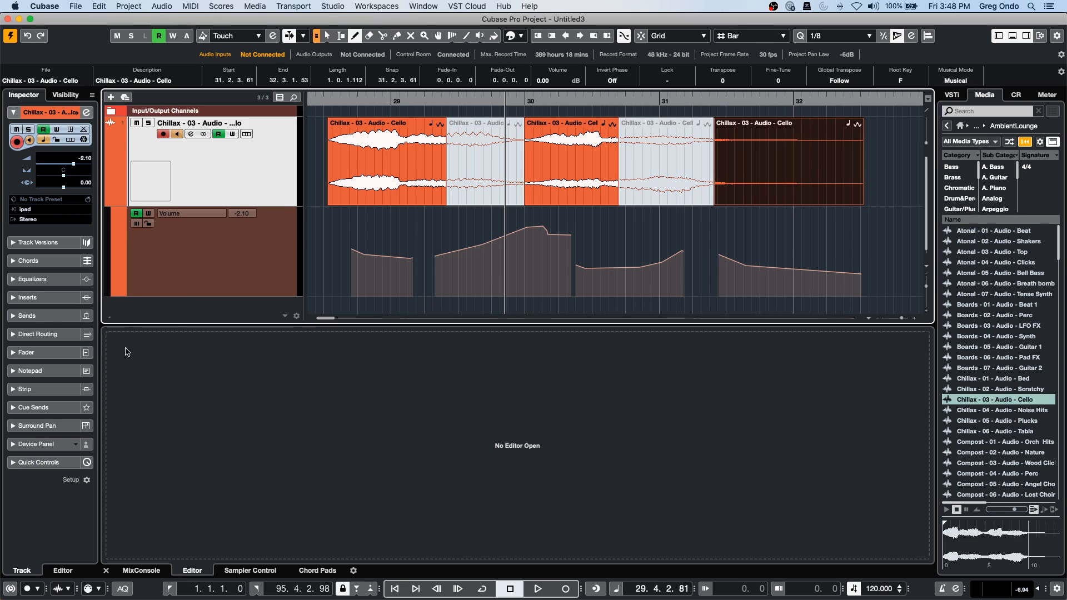
Expand the cello track's Inserts section and view the plug-in choices for the first slot.
click(53, 300)
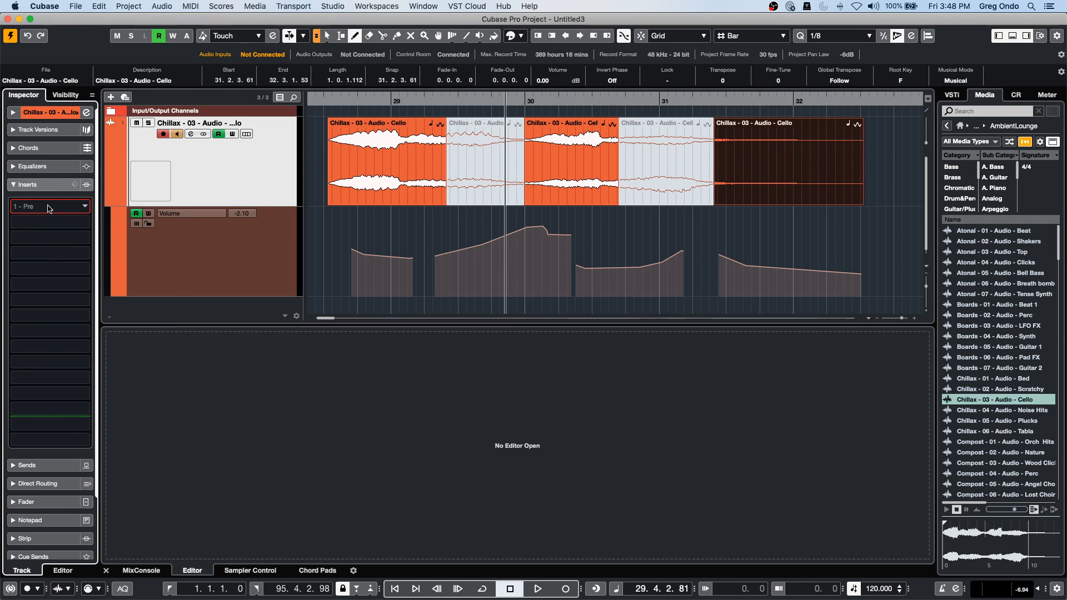
click(42, 207)
click(265, 181)
click(162, 6)
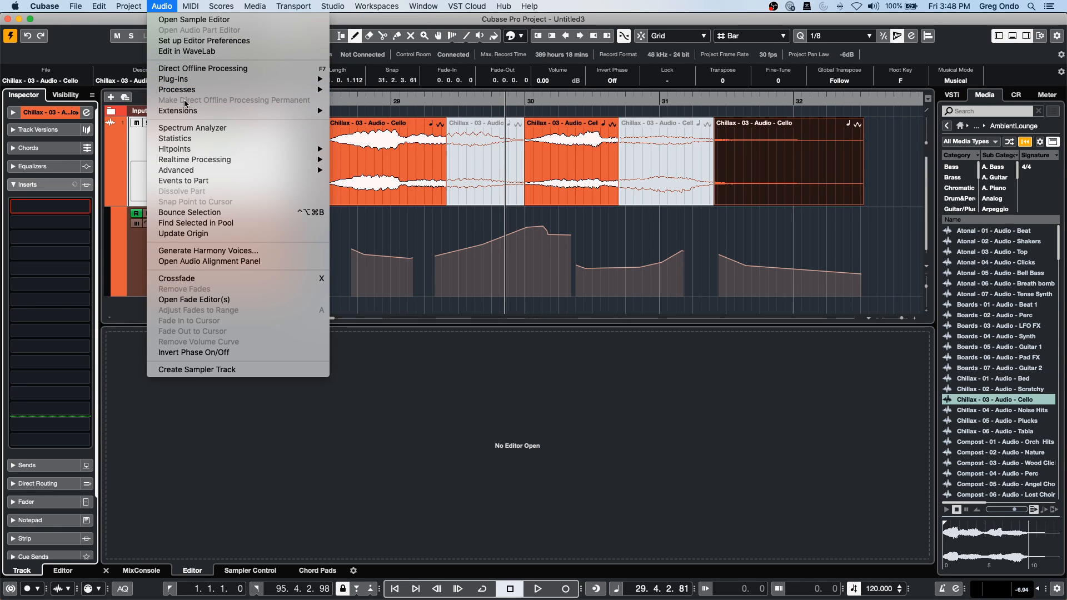
mouse_move(181, 111)
mouse_move(47, 3)
mouse_move(3, 3)
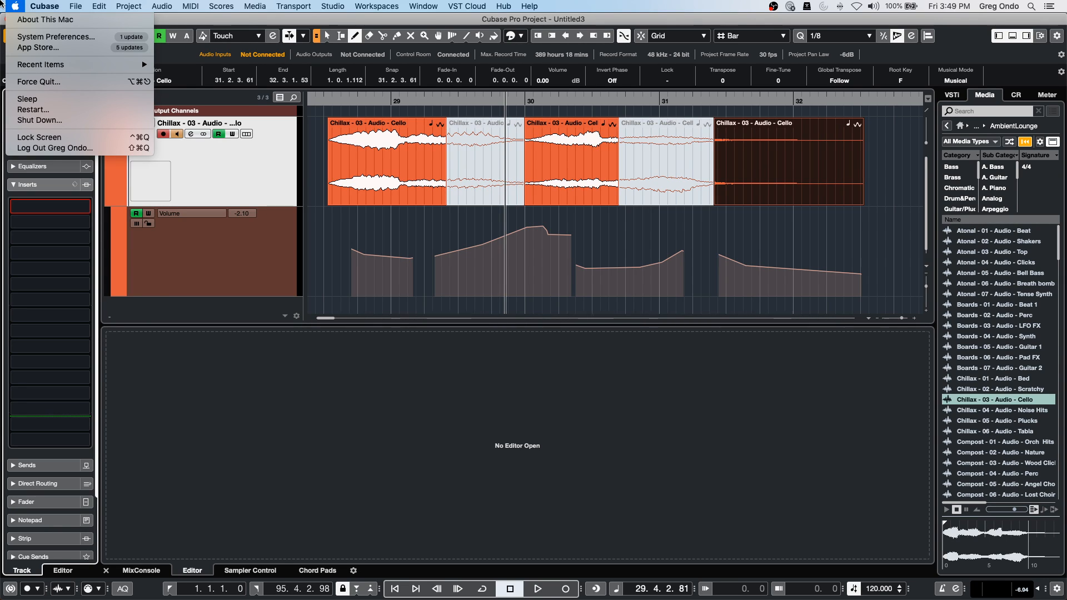
Open the VST Plug-in Manager and look through its lists of VST instruments and VST effects.
mouse_move(333, 6)
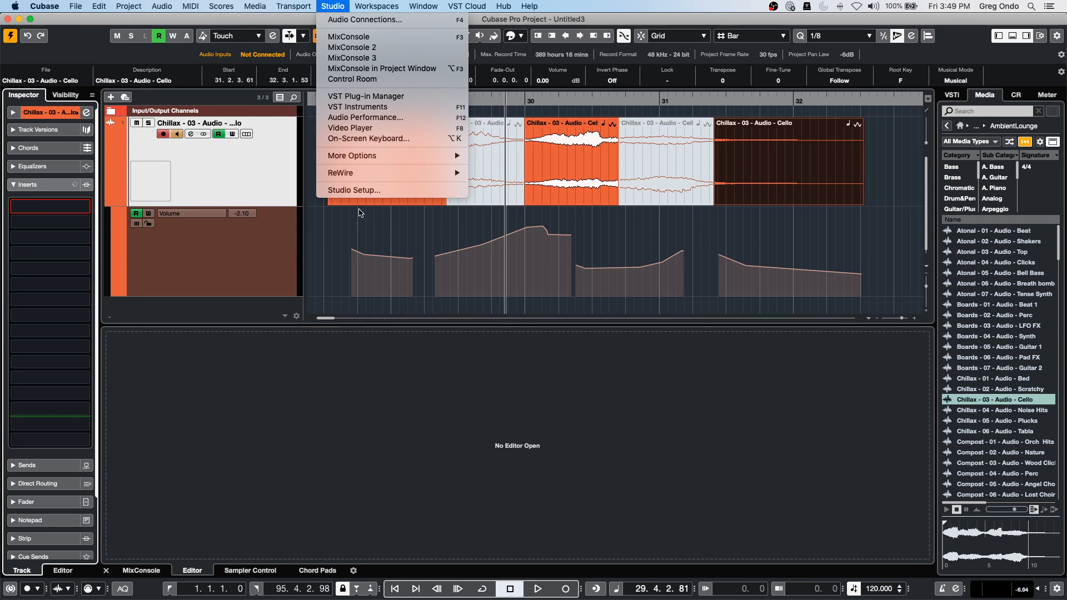
click(382, 98)
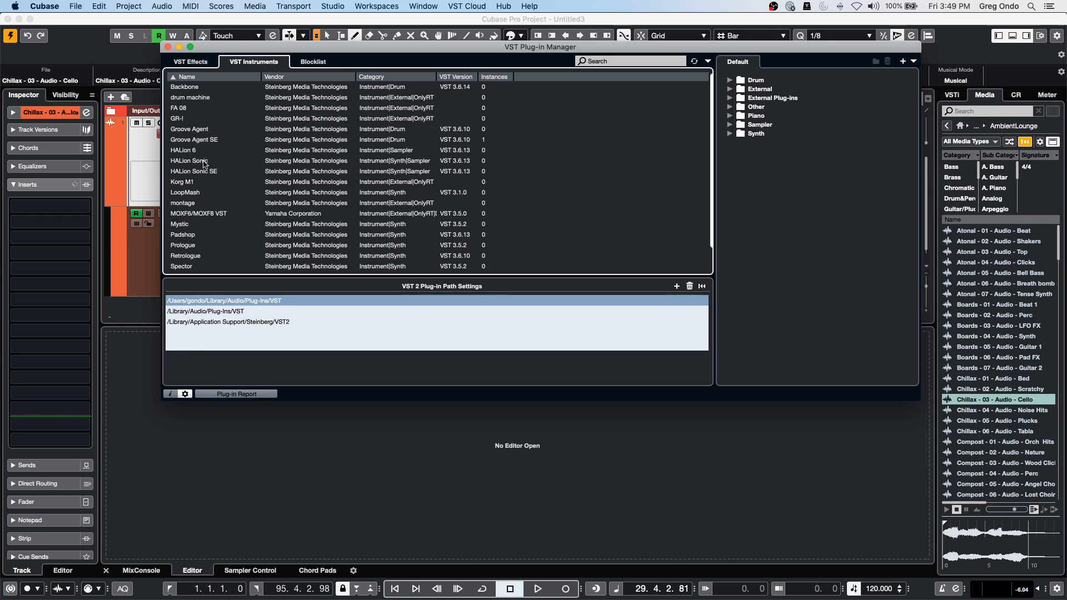
scroll(221, 107, down, 2)
click(191, 62)
scroll(239, 156, down, 10)
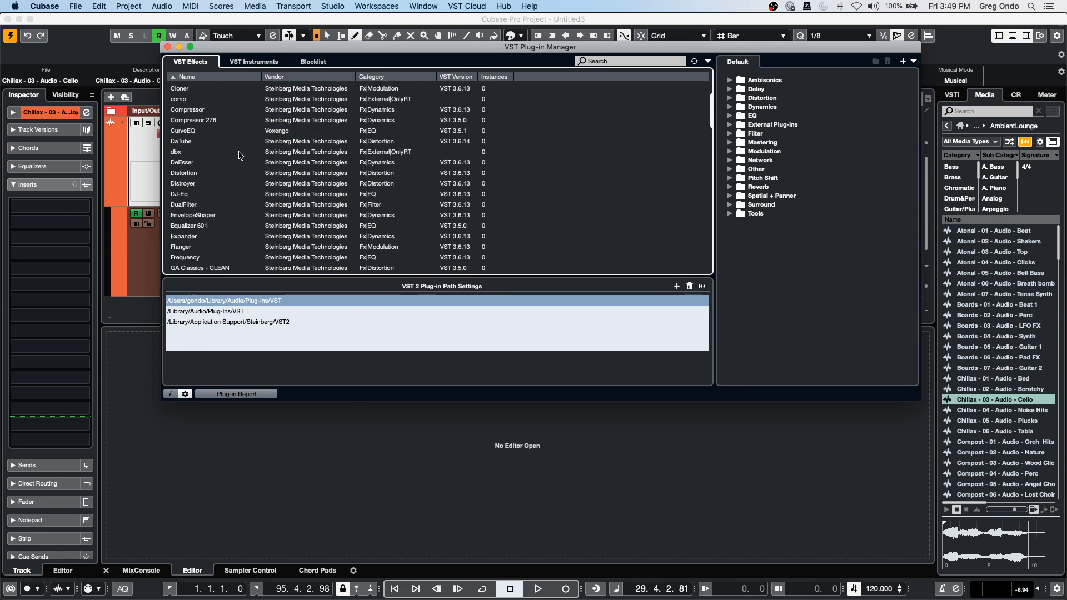
scroll(239, 156, down, 20)
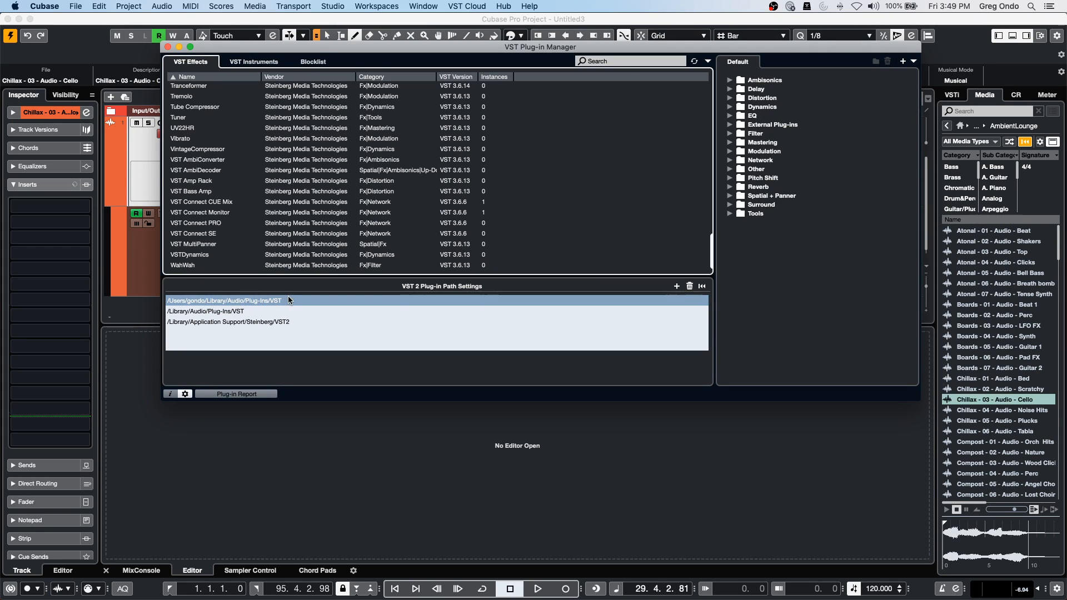
Toggle the VST 2 plug-in path settings to inspect the folder paths, and close the VST Plug-in Manager.
click(186, 395)
click(186, 395)
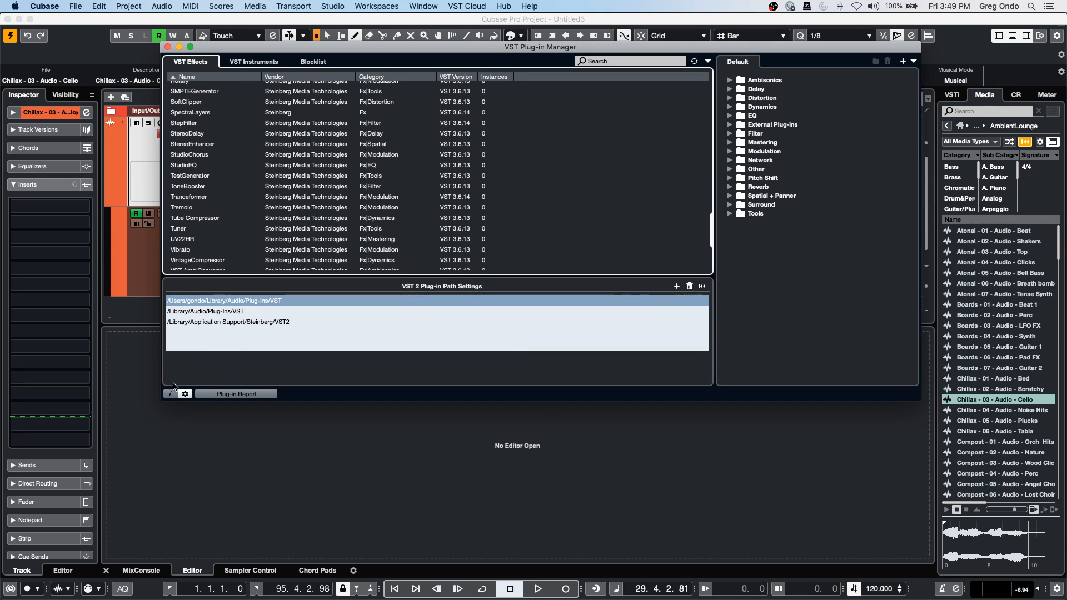
click(185, 394)
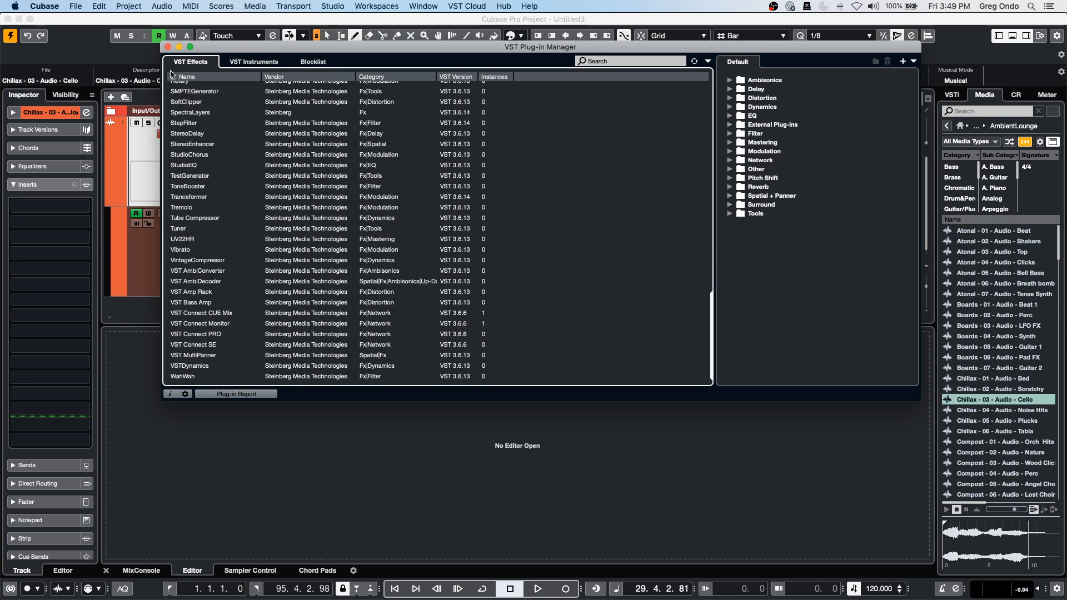
click(186, 394)
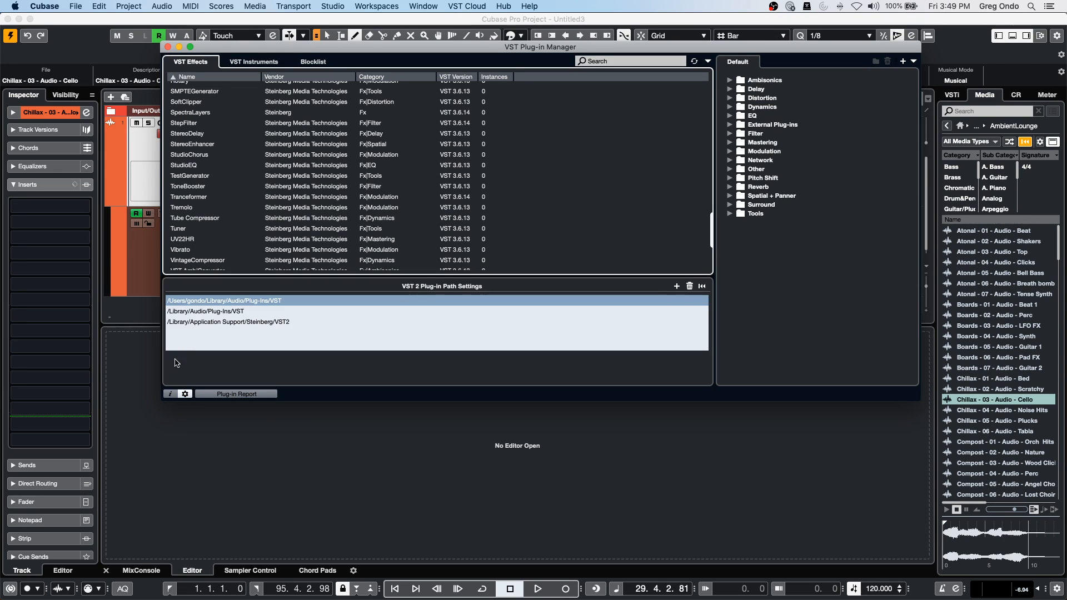
click(168, 47)
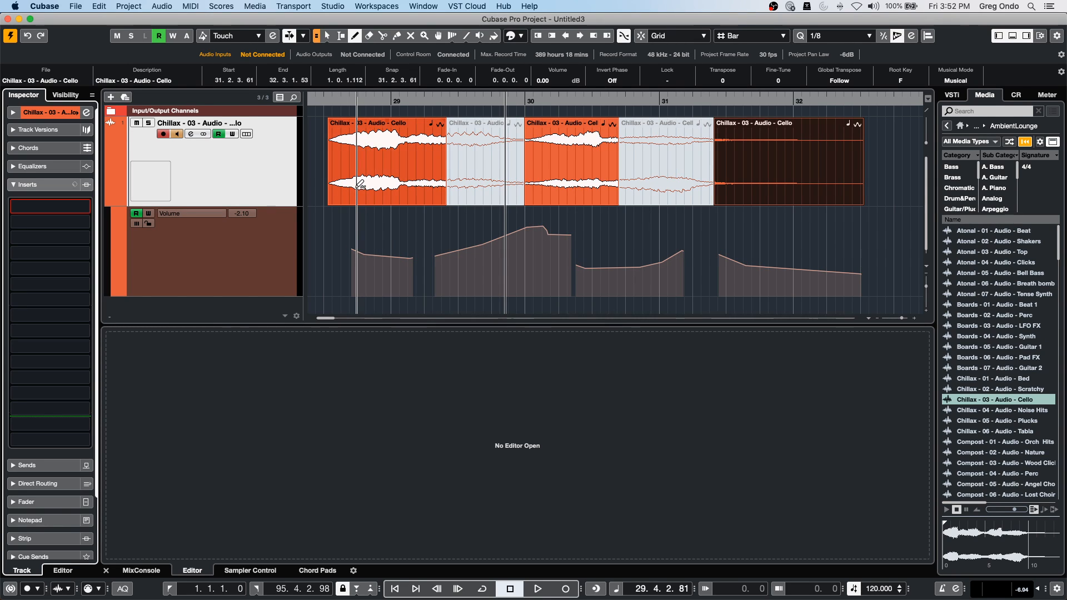
View the Expression Map Setup window and close it.
click(215, 7)
mouse_move(190, 6)
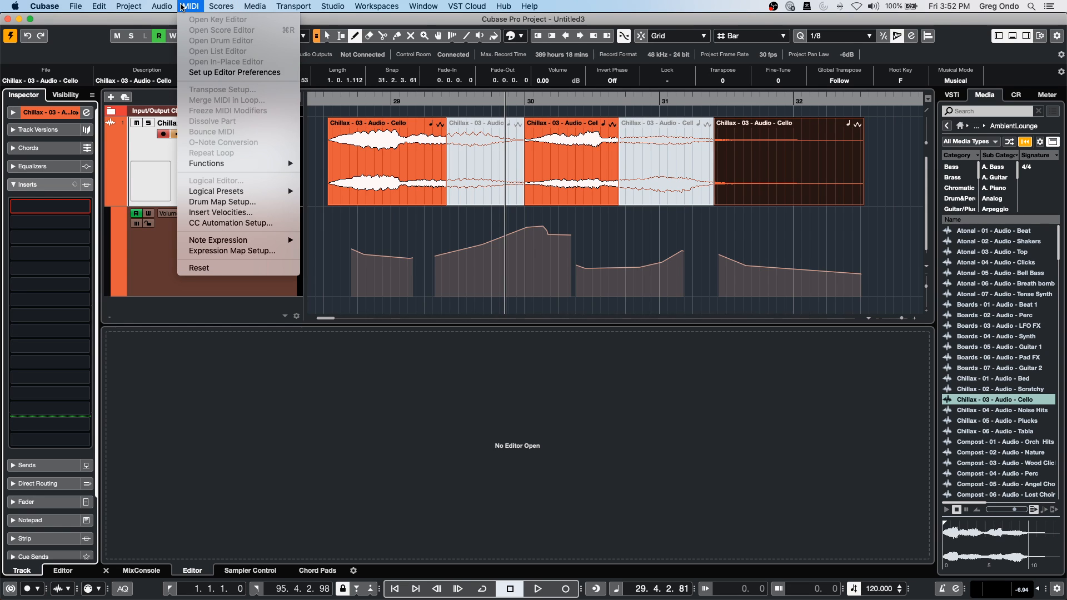
click(232, 251)
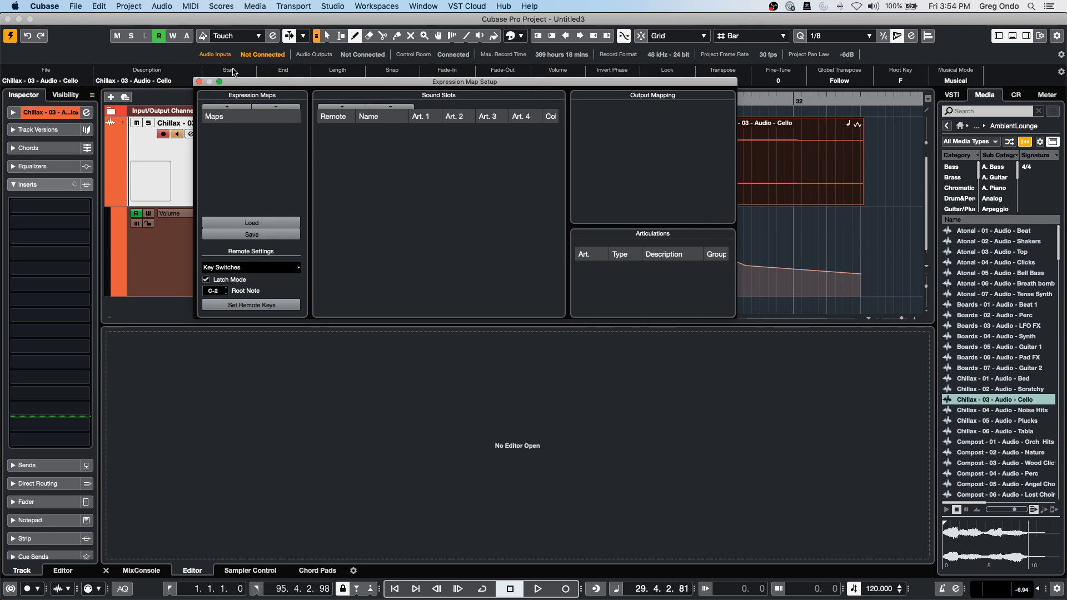
click(199, 81)
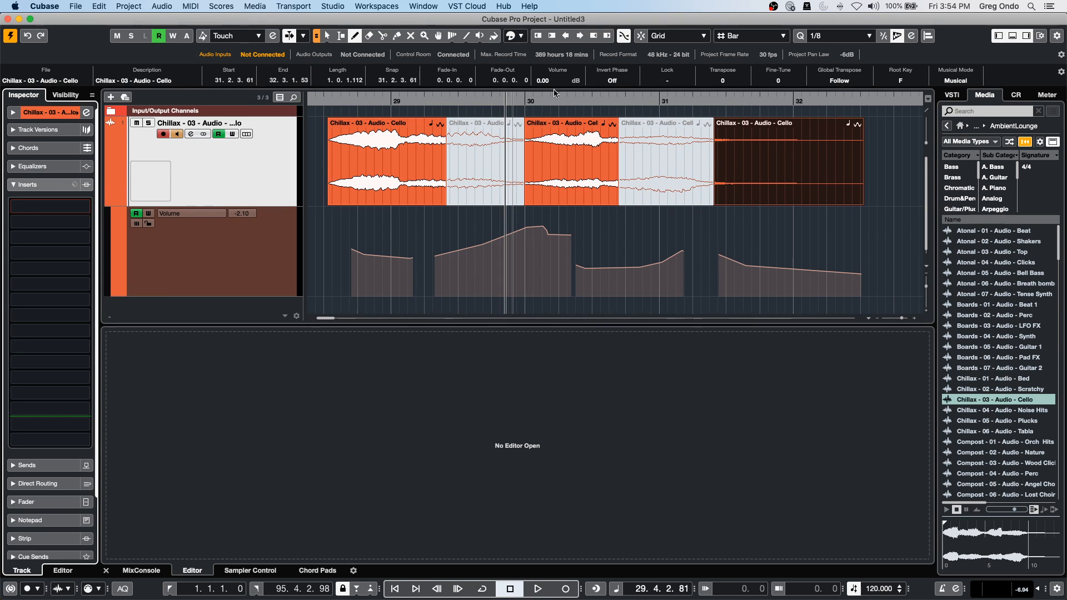
Draw a short stretch of volume automation just after bar 30 on the cello track.
drag(554, 99, 550, 264)
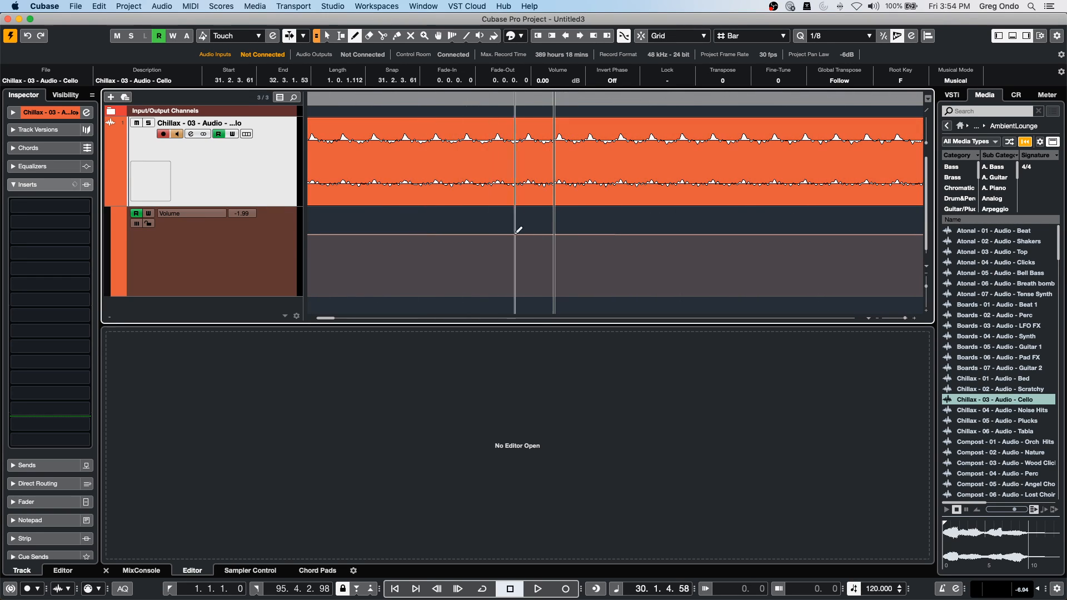
mouse_move(412, 235)
mouse_down()
mouse_move(553, 245)
mouse_move(638, 227)
mouse_move(749, 234)
mouse_up()
drag(684, 224, 560, 222)
mouse_move(599, 104)
mouse_down()
mouse_move(598, 162)
mouse_move(597, 45)
mouse_move(597, 83)
mouse_move(619, 105)
mouse_up()
drag(505, 66, 495, 75)
Redraw the cello track's volume automation freehand from about bar 28.5 to beyond bar 33, with several rises and dips.
drag(556, 98, 543, 283)
mouse_move(542, 350)
mouse_down()
mouse_move(536, 303)
mouse_move(531, 362)
mouse_up()
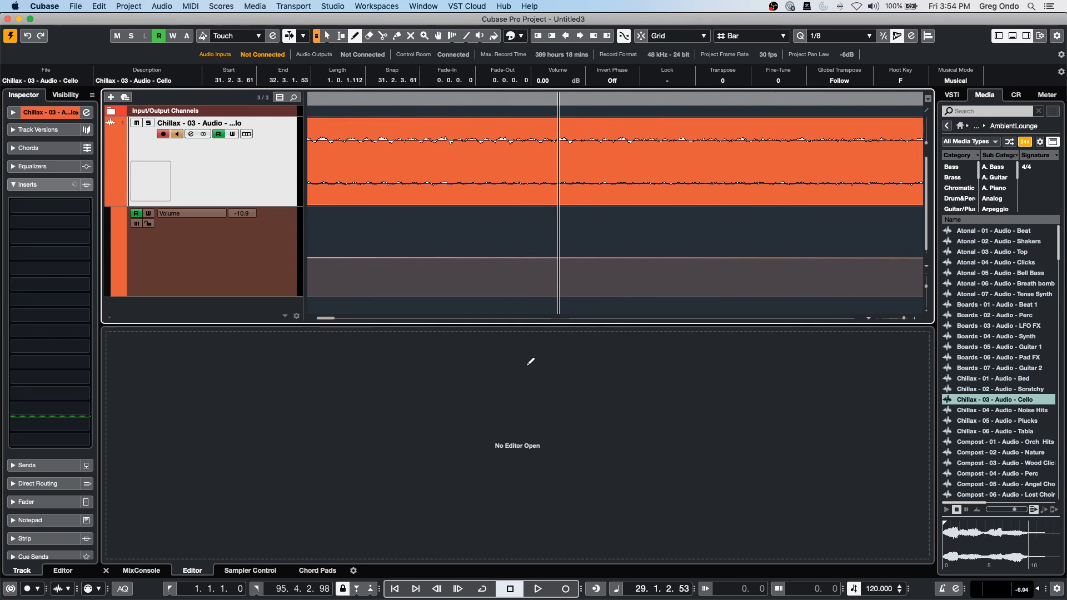
key(g)
key(g)
key(g)
key(g)
key(g)
key(g)
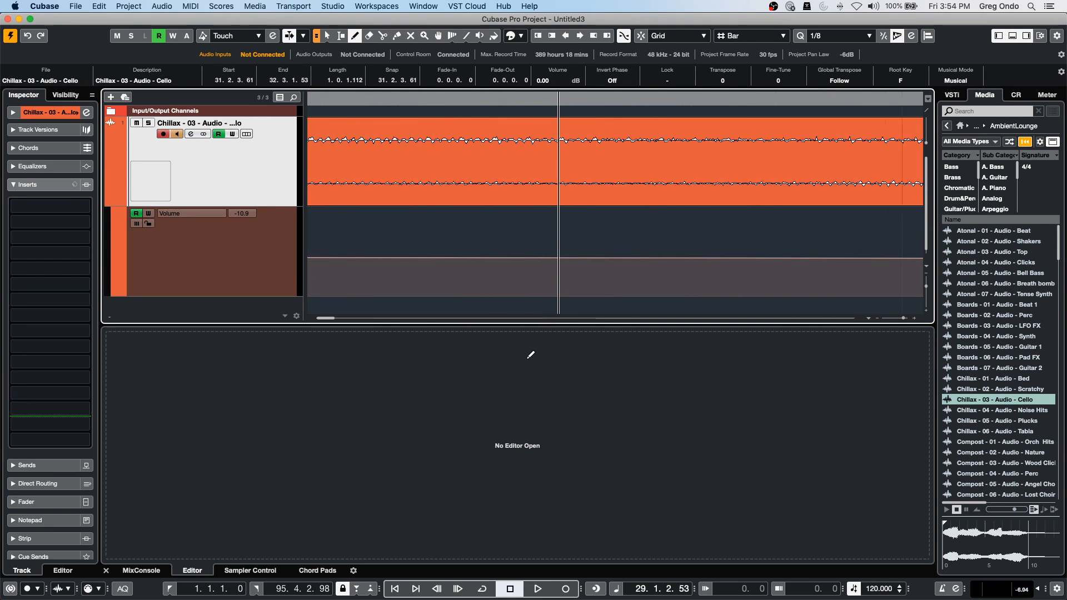
key(g)
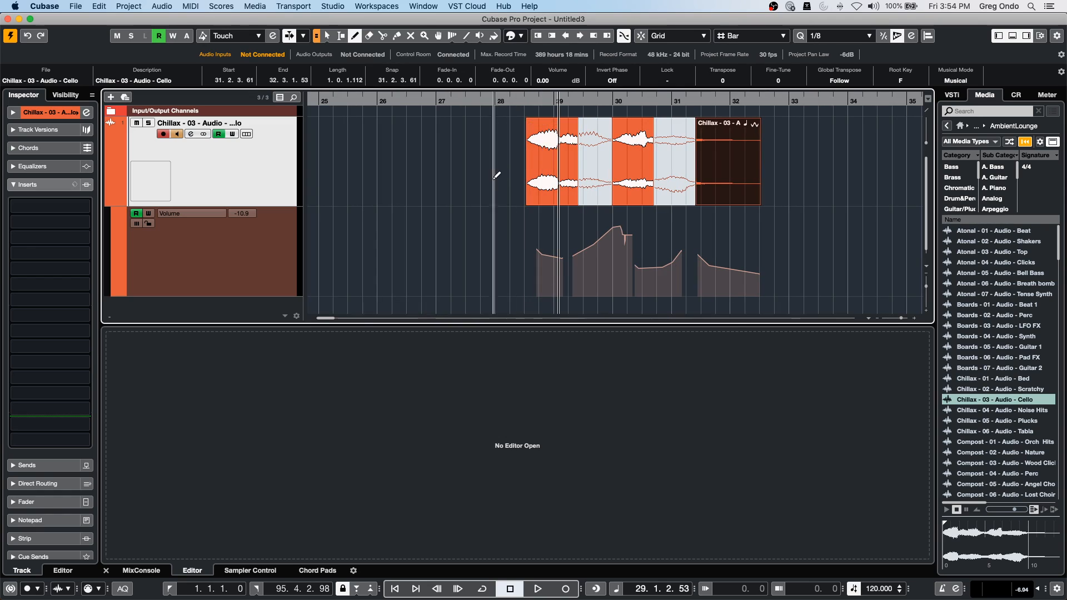
mouse_move(535, 233)
mouse_down()
mouse_move(816, 268)
mouse_move(842, 256)
mouse_up()
drag(609, 262, 710, 247)
mouse_move(574, 253)
mouse_down()
mouse_move(580, 268)
mouse_move(589, 238)
mouse_up()
mouse_move(591, 279)
mouse_down()
mouse_move(654, 258)
mouse_move(680, 270)
mouse_up()
drag(618, 100, 597, 165)
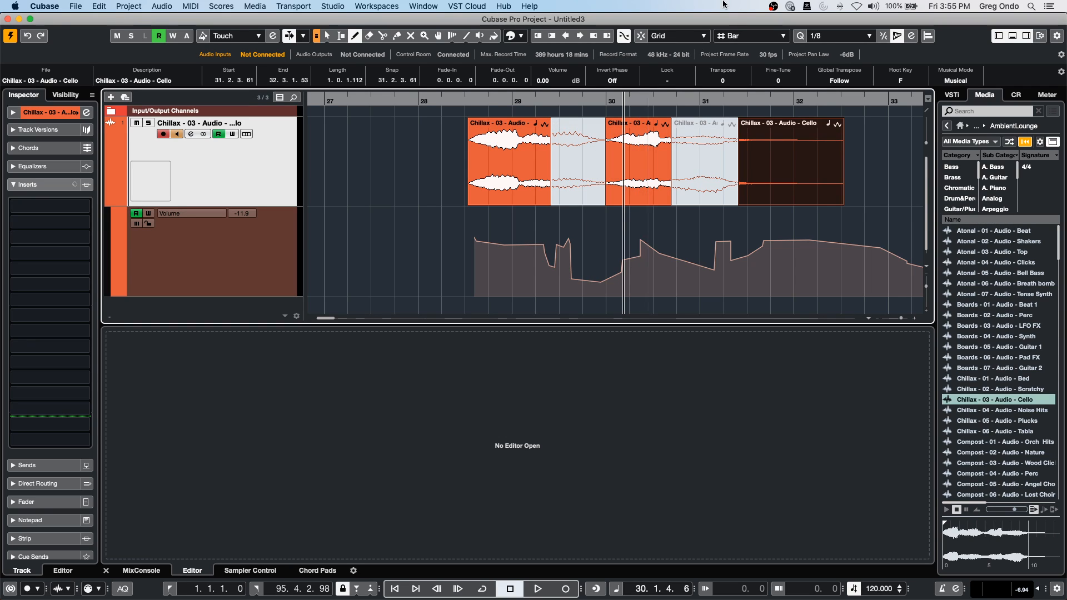
Open the Sequel Library from Loops & Samples and filter its content to the Brass category.
click(963, 127)
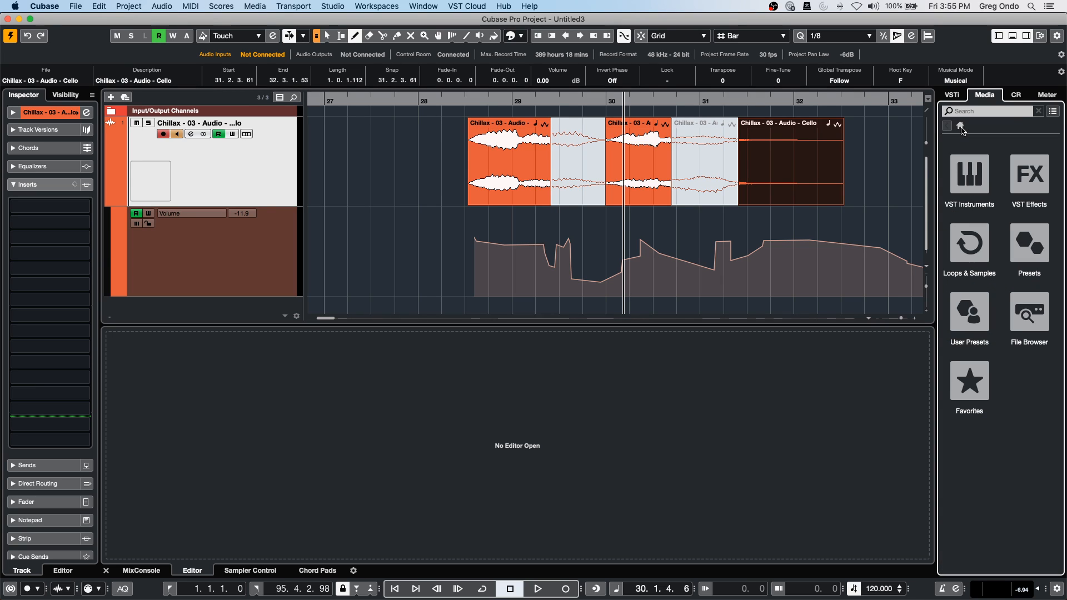
click(966, 240)
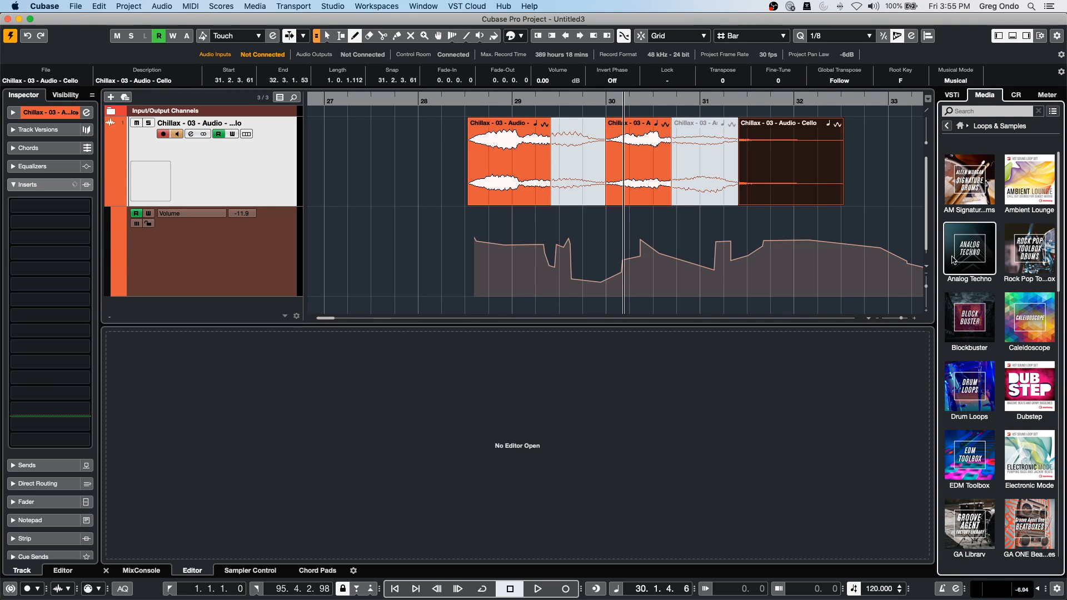
scroll(981, 444, down, 10)
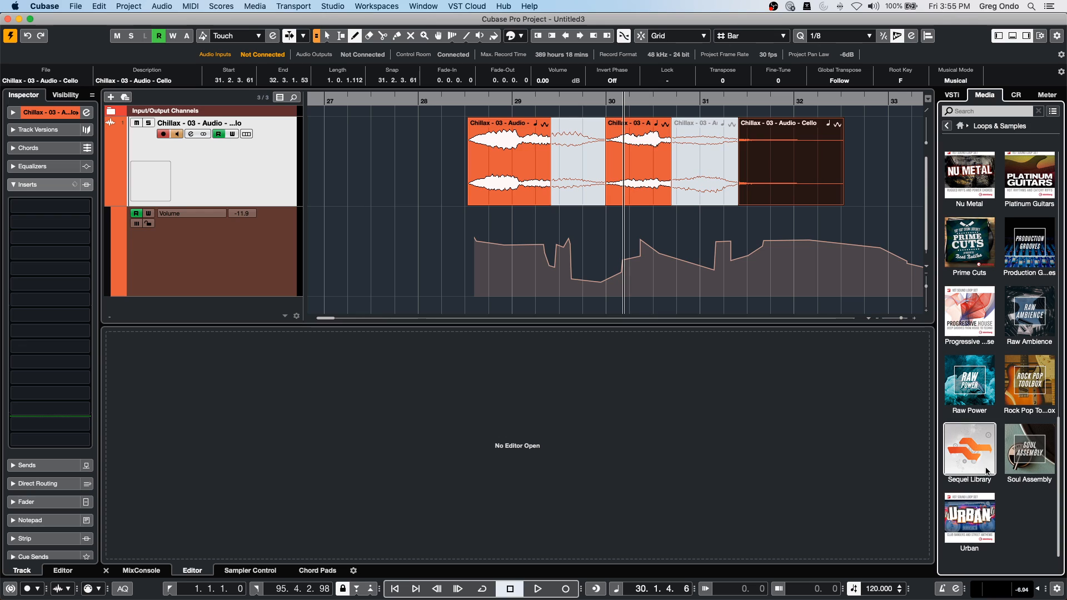
click(974, 440)
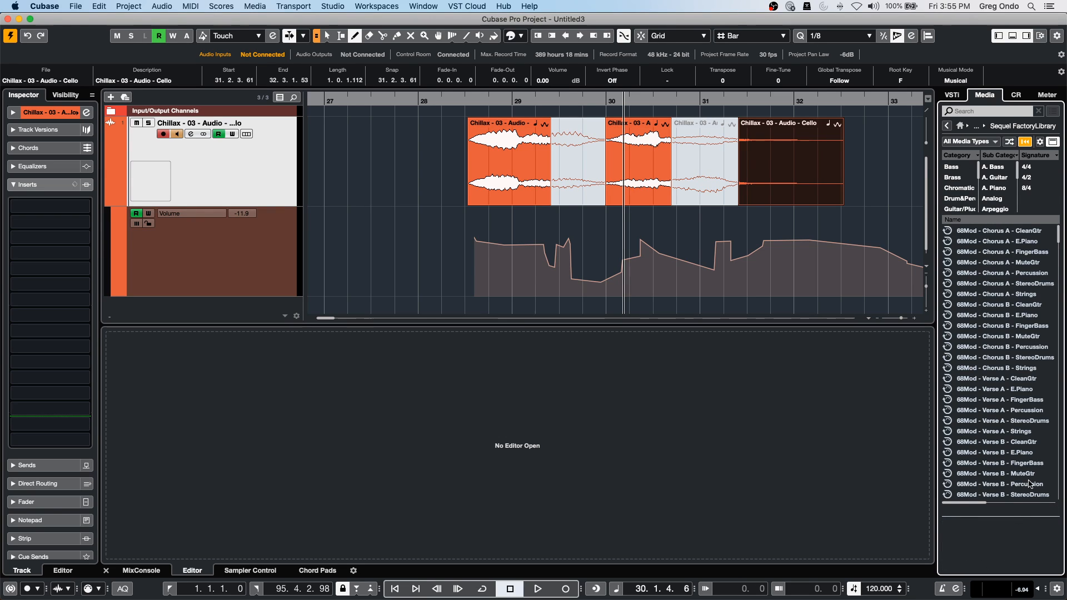
click(957, 177)
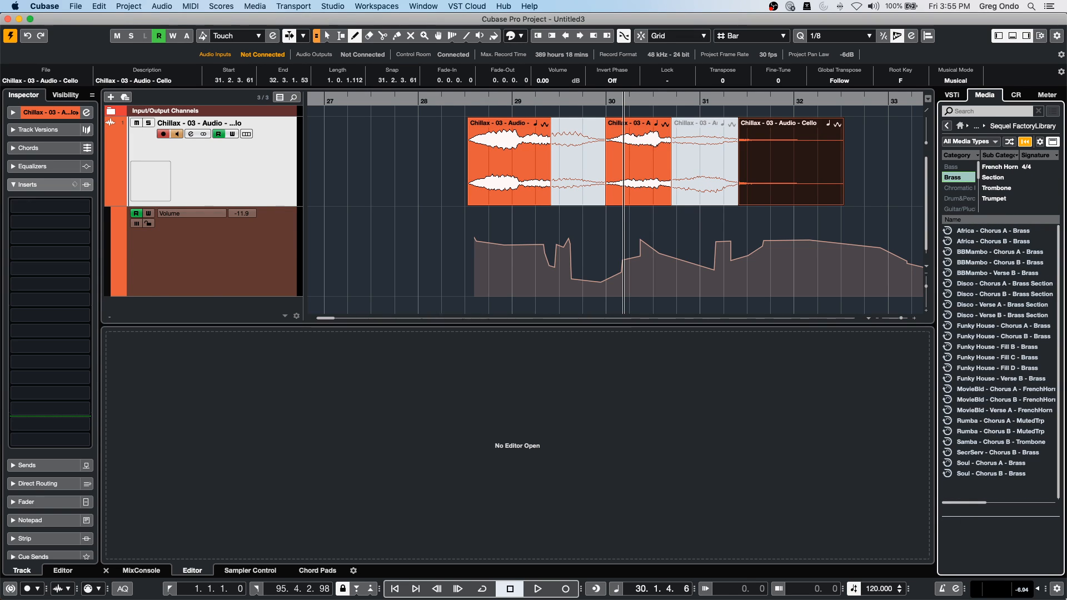
Audition brass loops including MovieBld Chorus B, Rumba Chorus B, Funky House Chorus B and Funky House Fill C, and stop the preview.
click(982, 400)
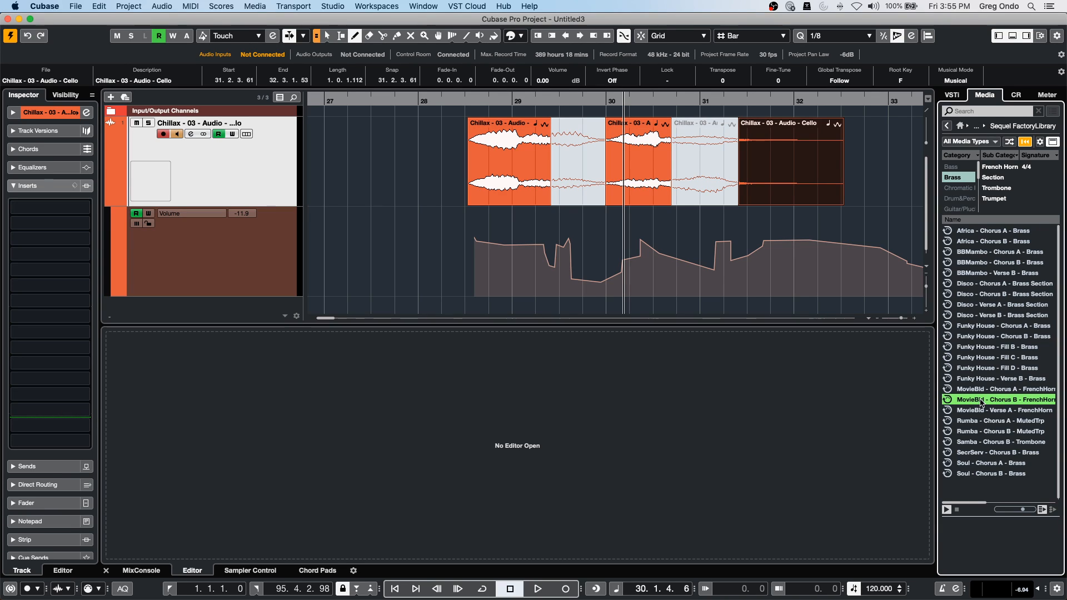
click(973, 432)
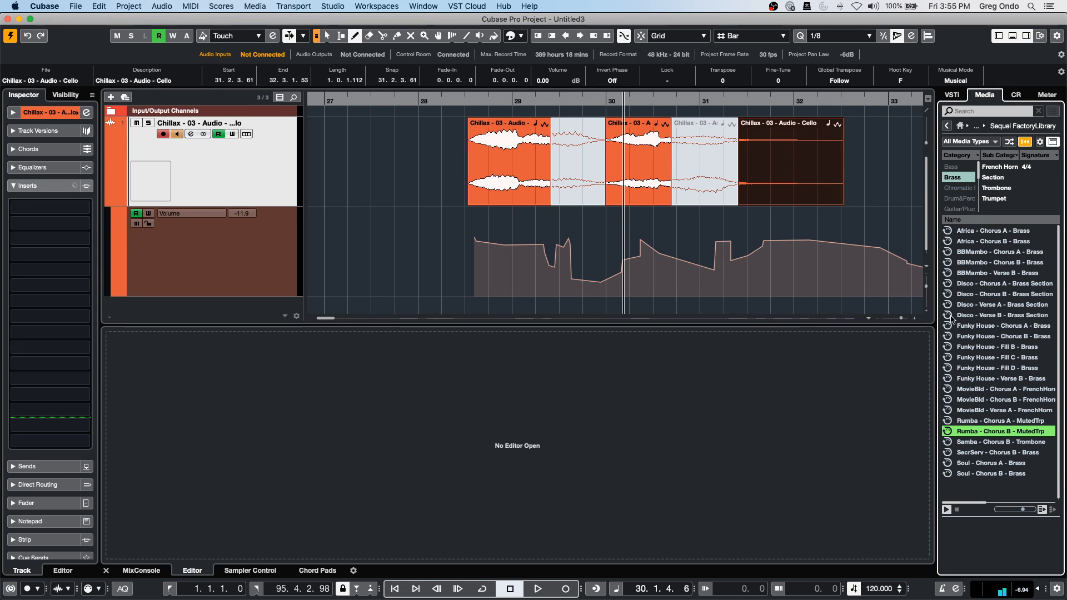
click(981, 338)
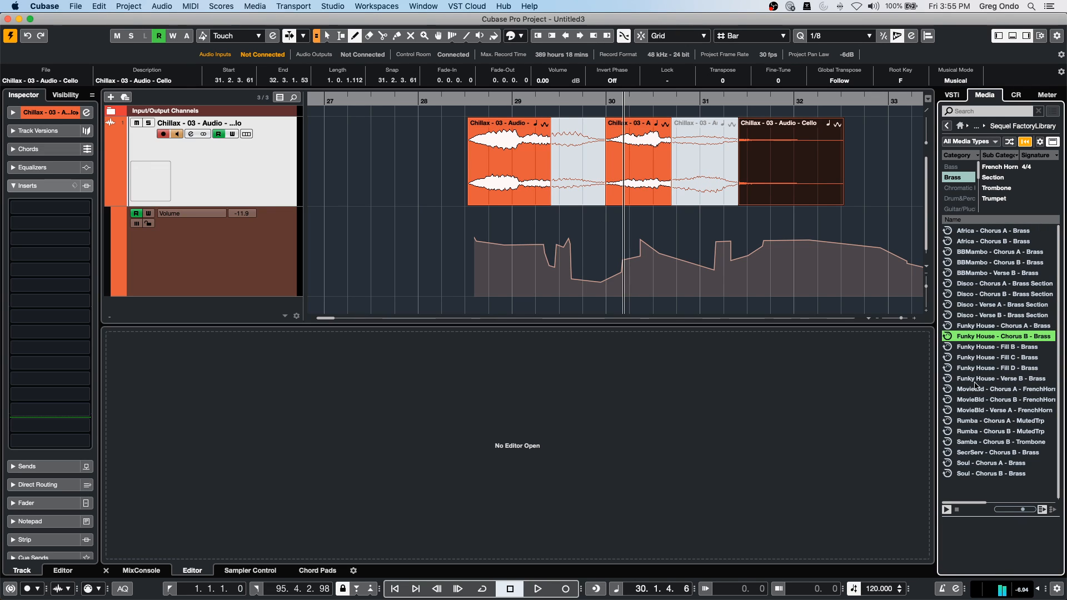
click(968, 360)
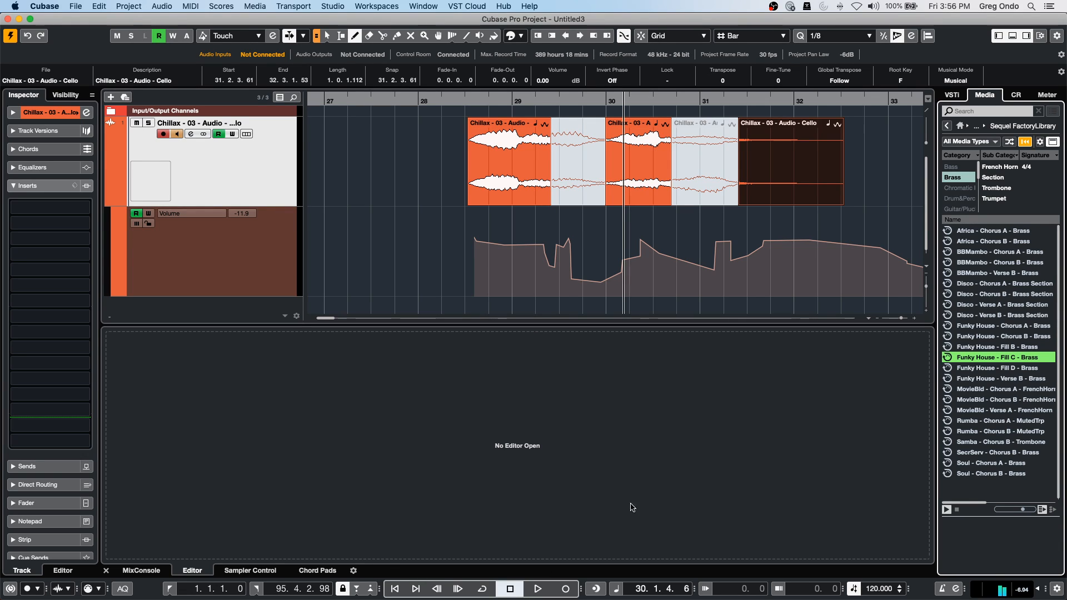
click(949, 510)
Return to Loops & Samples, open the Ambient Lounge library and filter it to the Drum&Perc category.
click(947, 126)
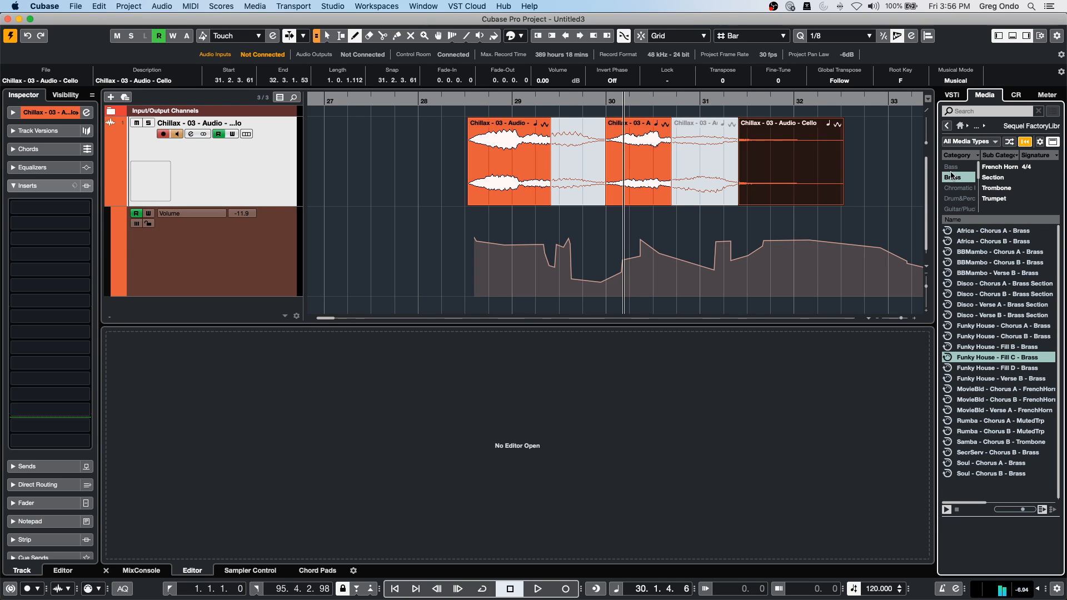
click(947, 126)
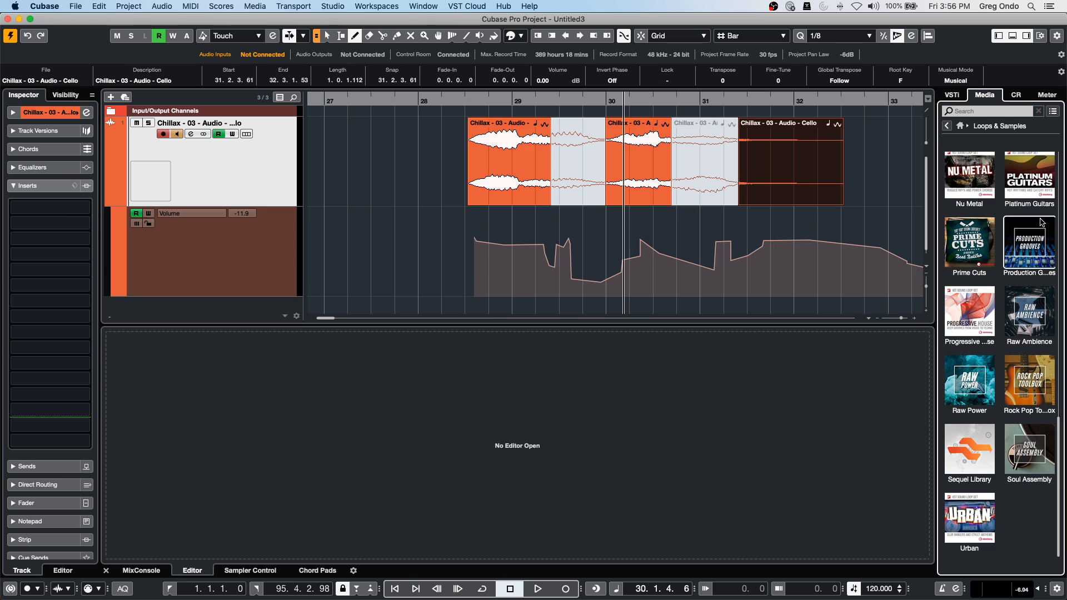
click(1017, 240)
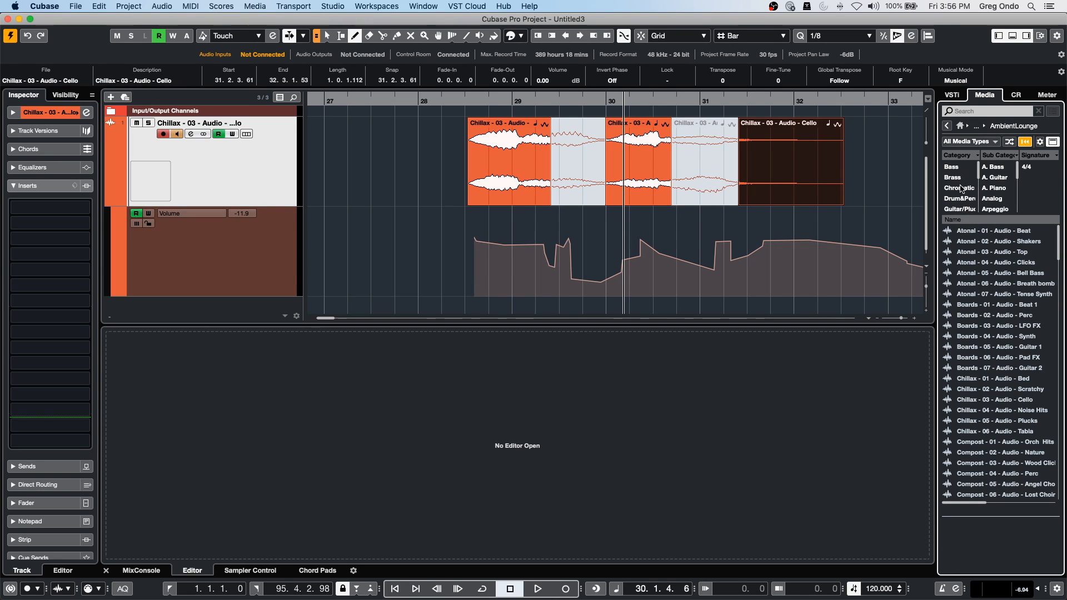
click(964, 198)
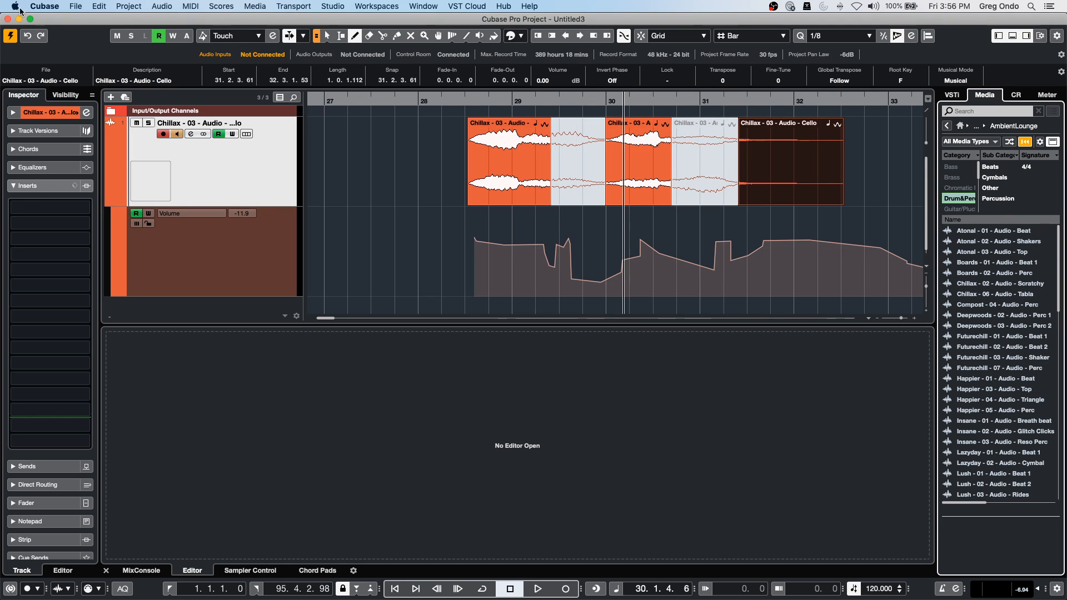
Switch to the open Amos Moses - GO project and activate it.
click(466, 6)
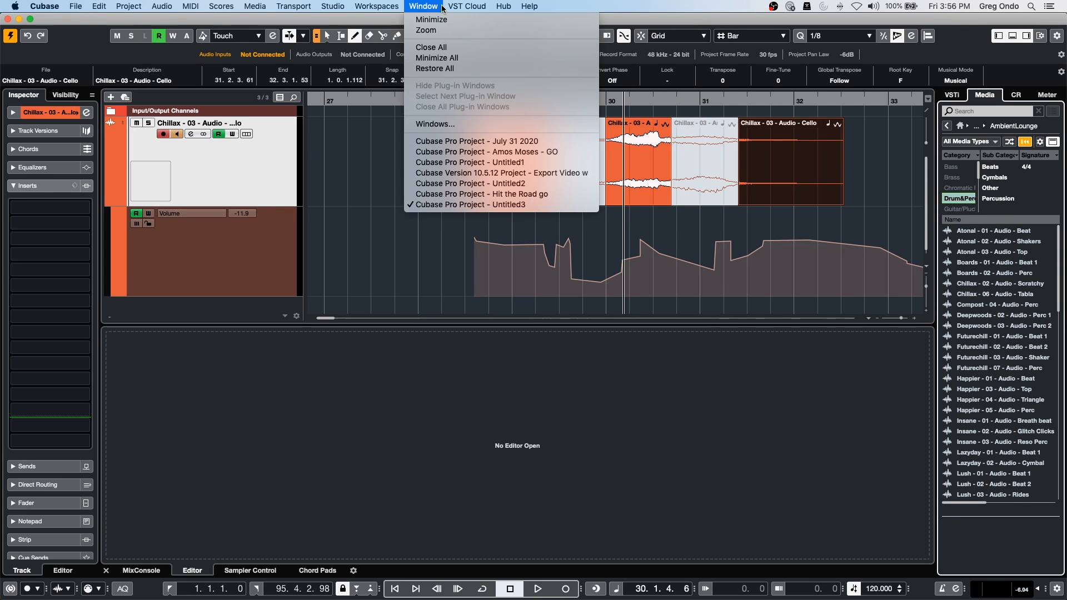
click(517, 155)
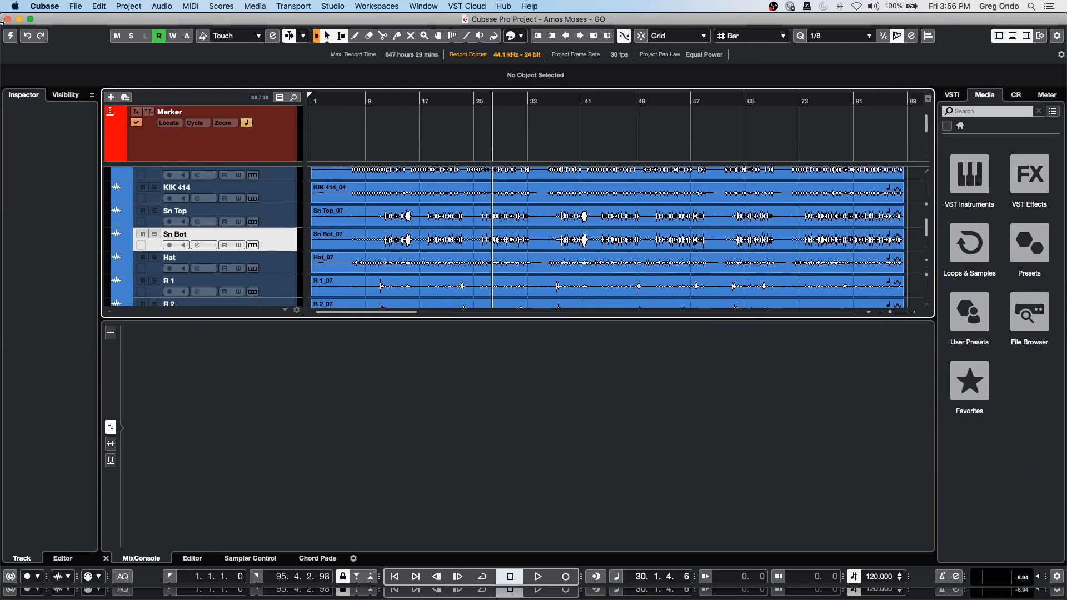
click(13, 37)
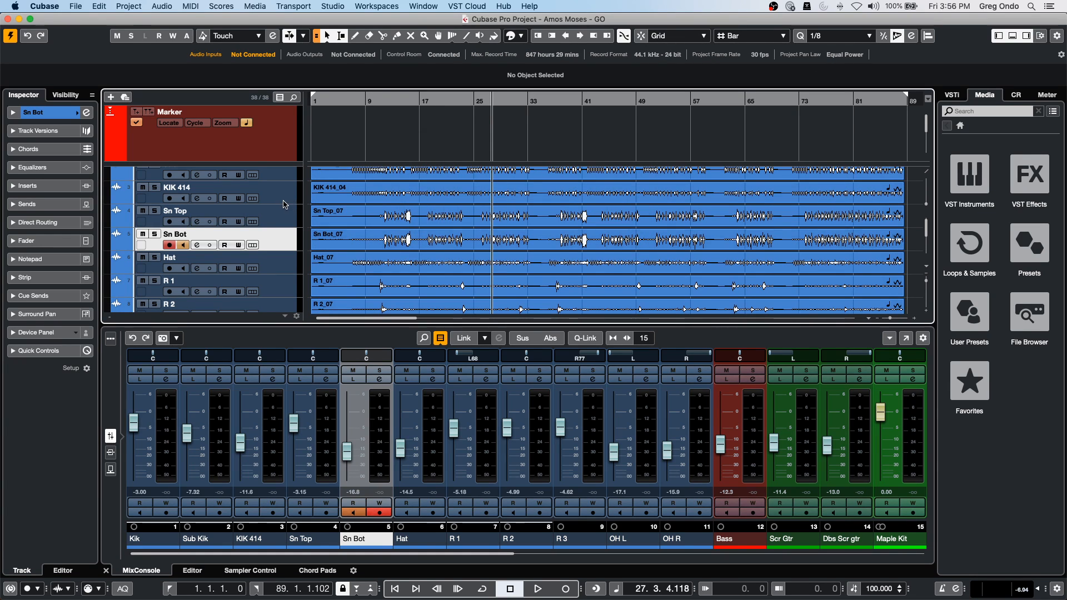
Enlarge the KIK 414 track and zoom in on its waveform around bar 10.
drag(278, 204, 278, 270)
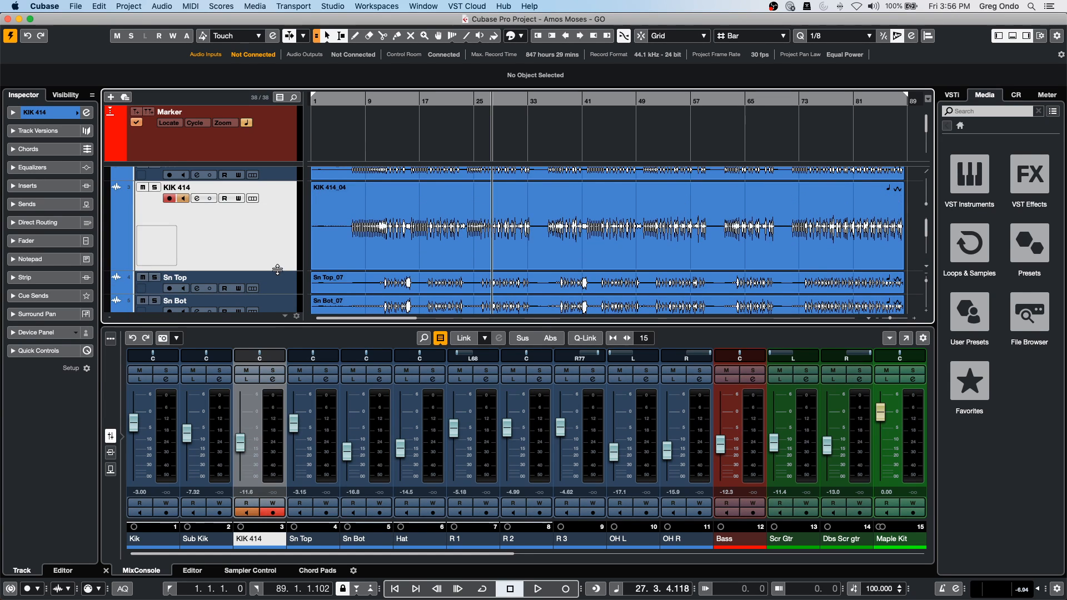
drag(369, 101, 380, 190)
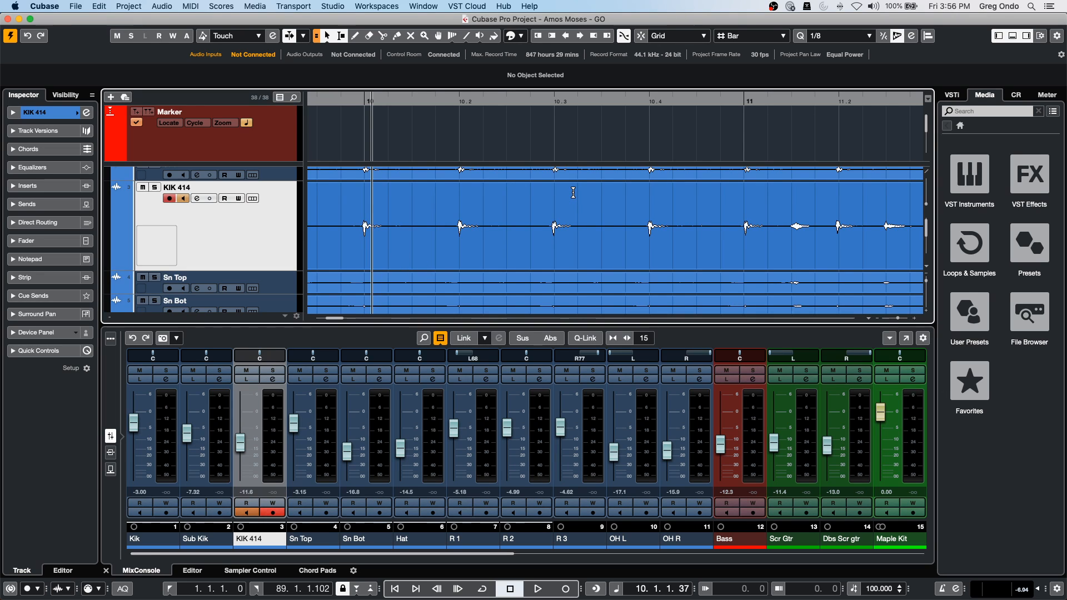
Call up the new project dialog and cancel it without creating a project.
key(super+n)
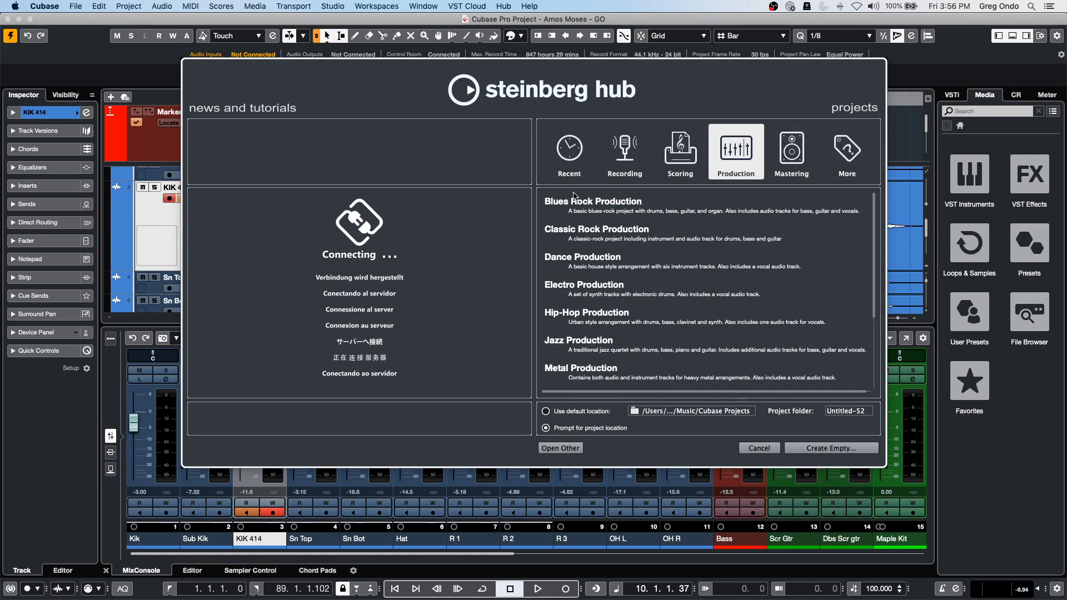
click(758, 449)
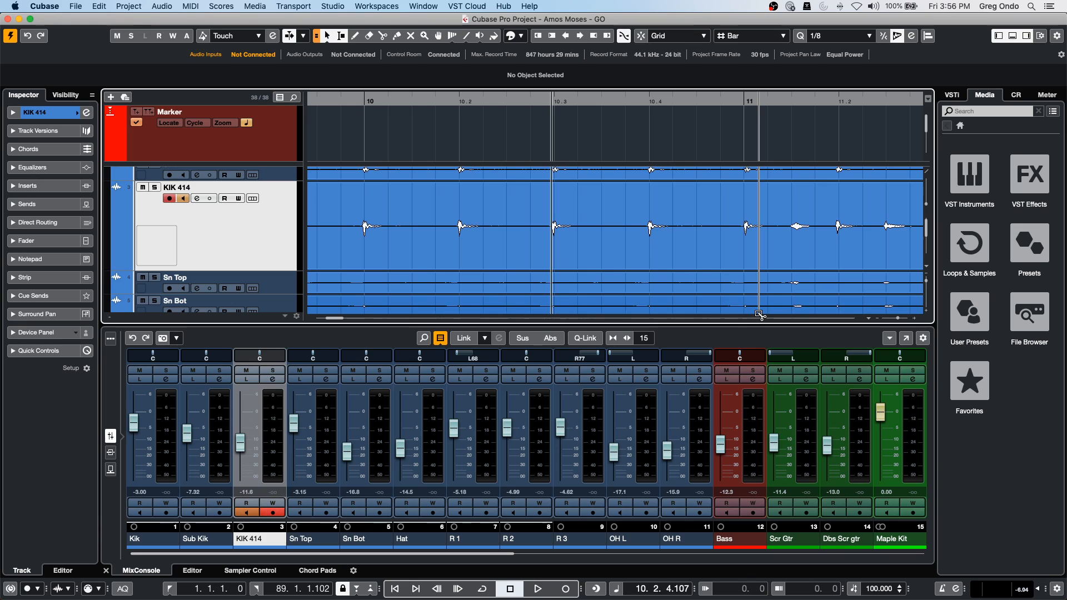
Select the KIK 414 event and jump the project cursor back and forth between its hitpoints around bars 11 to 13.
key(g)
key(g)
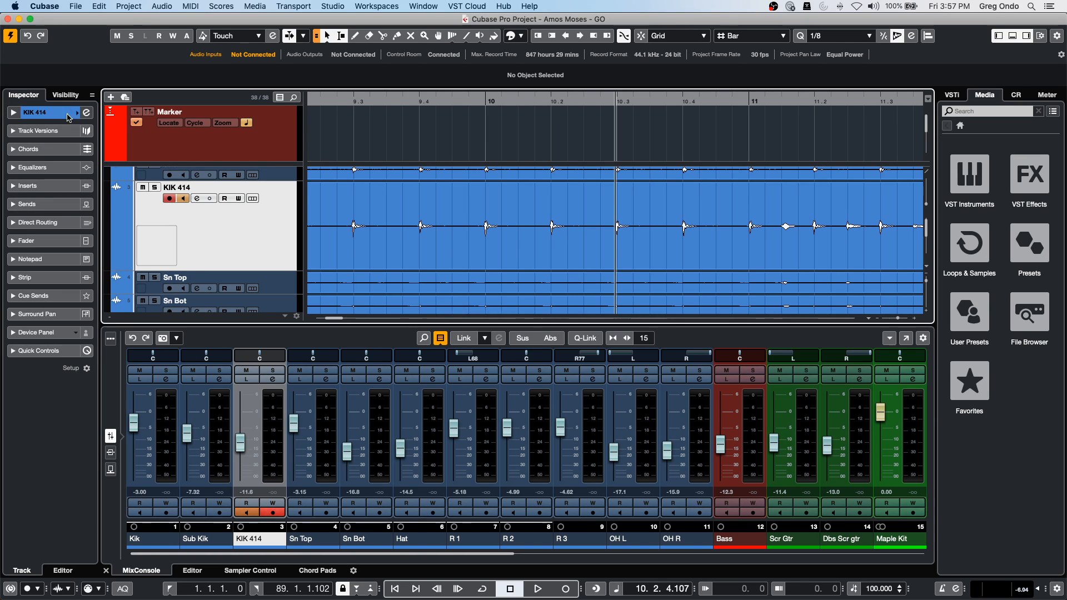
key(alt)
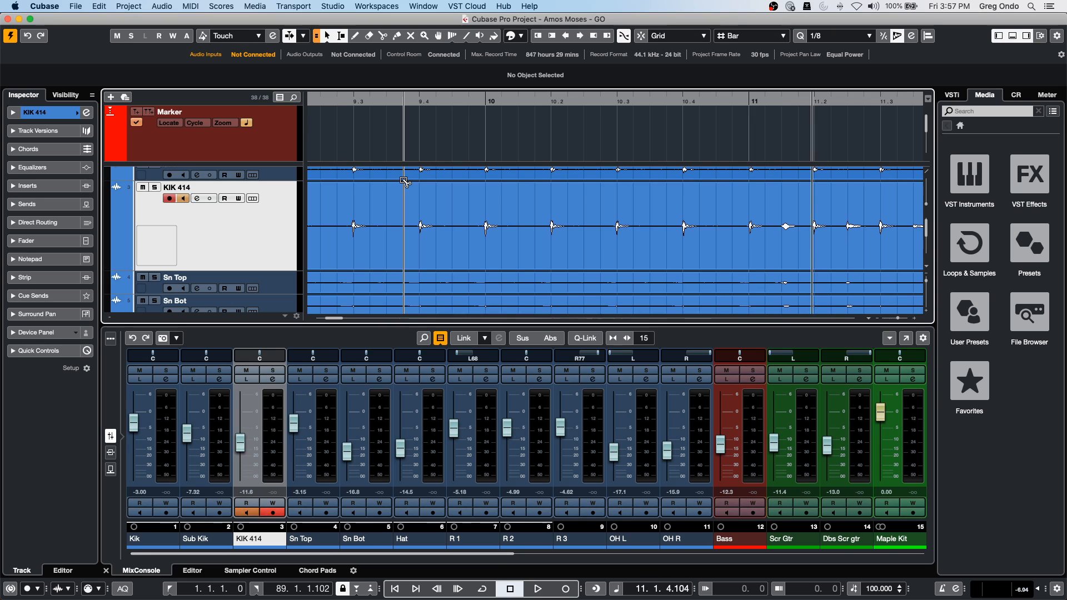
click(412, 260)
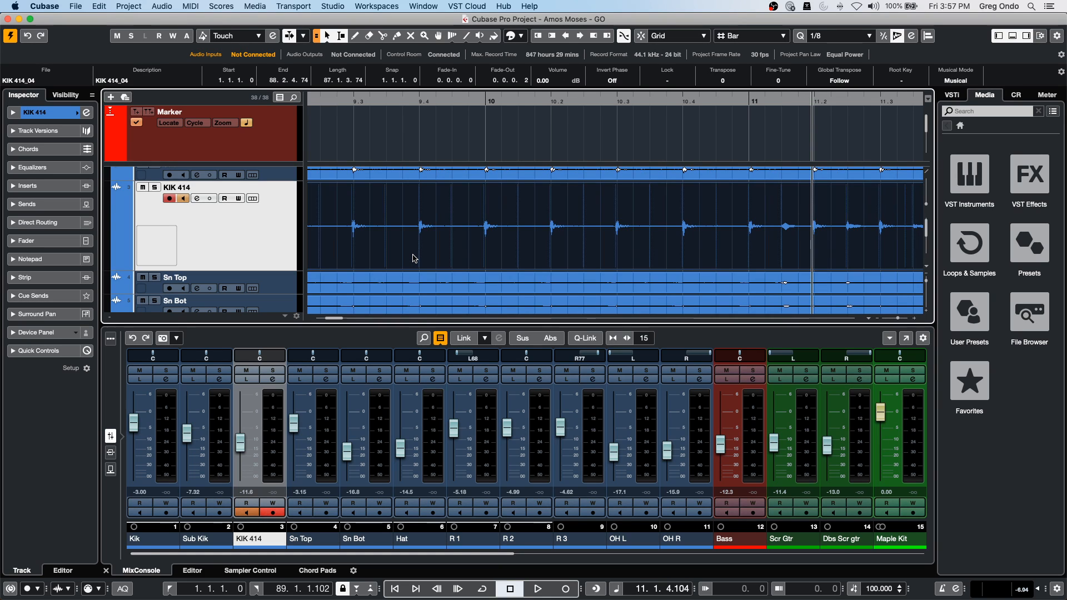
key(alt)
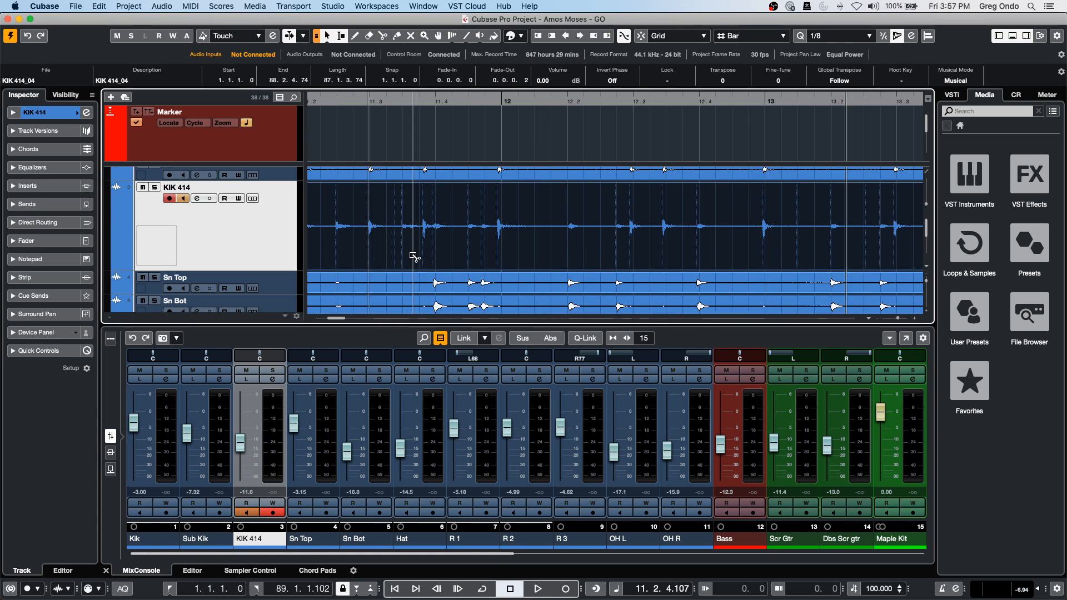
key(alt+n)
key(alt+n)
key(alt+b)
key(alt+b)
key(alt+b)
key(alt+b)
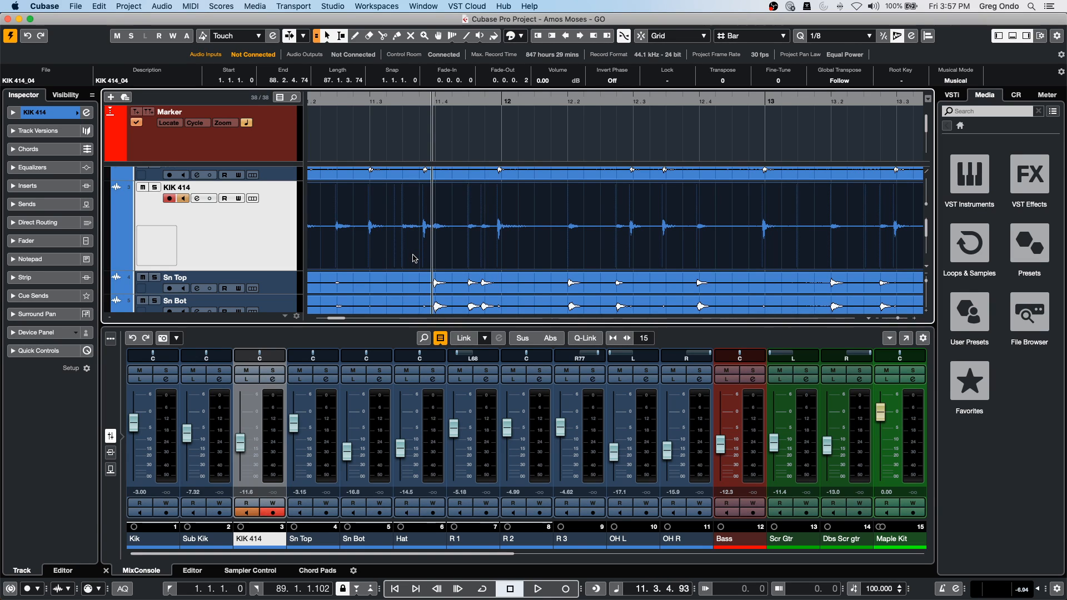
key(alt+n)
key(alt+n)
key(alt+n)
key(alt+n)
key(alt+n)
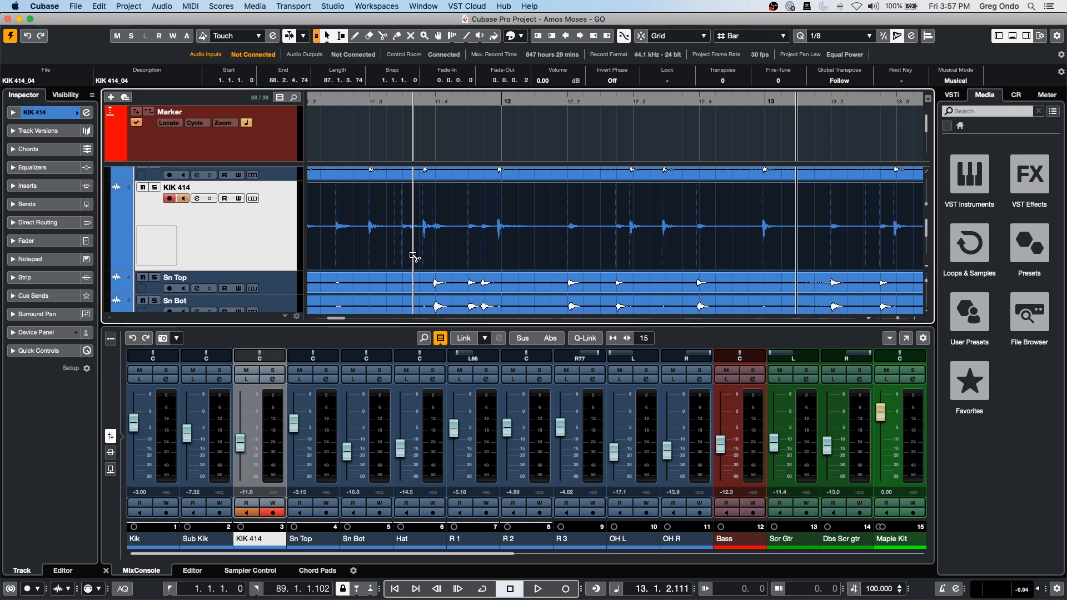
key(alt+b)
key(alt+b)
key(alt+b)
key(alt+b)
key(alt+b)
key(alt+b)
key(alt+b)
key(alt+b)
key(alt+b)
key(alt+b)
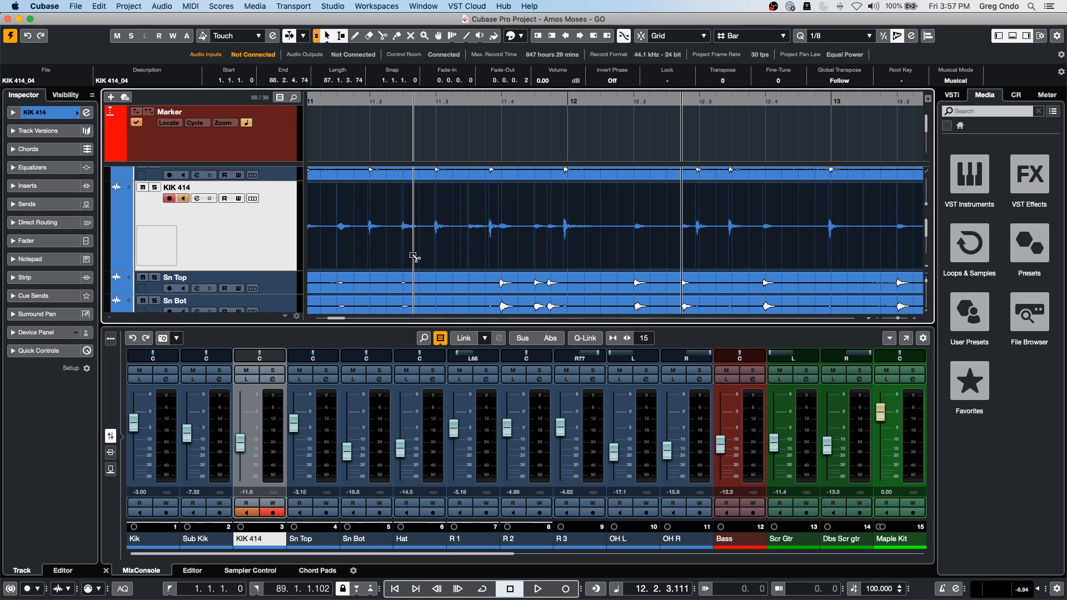
key(alt+n)
key(alt+n)
key(alt+n)
key(alt+n)
key(alt+n)
key(alt+n)
key(alt+n)
key(alt+n)
key(alt+n)
key(alt+b)
key(alt+b)
key(alt+b)
key(alt+b)
key(alt+b)
key(alt+b)
key(alt+b)
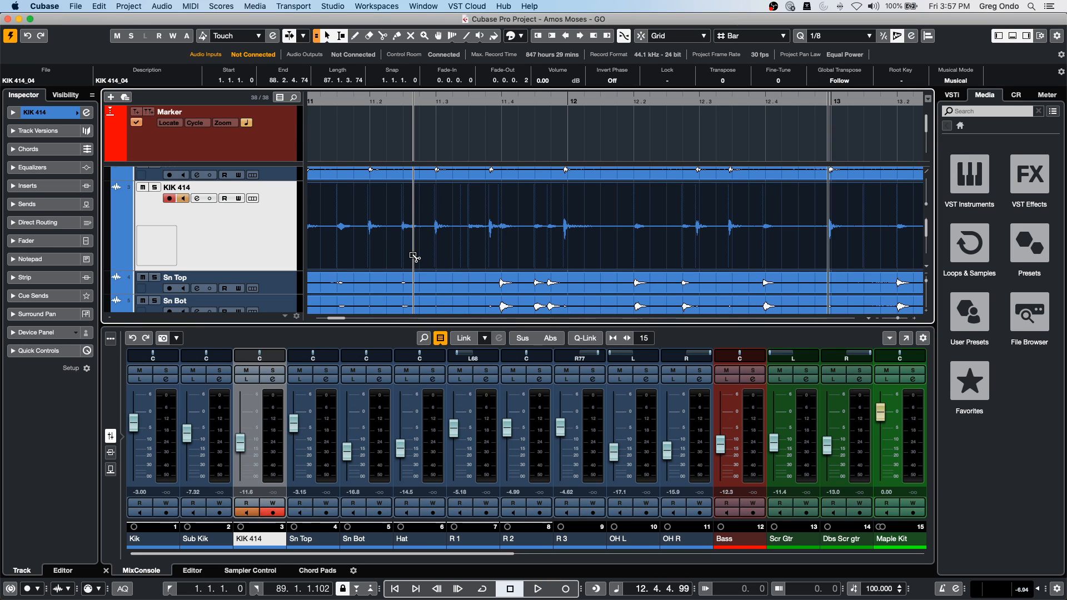
key(alt+b)
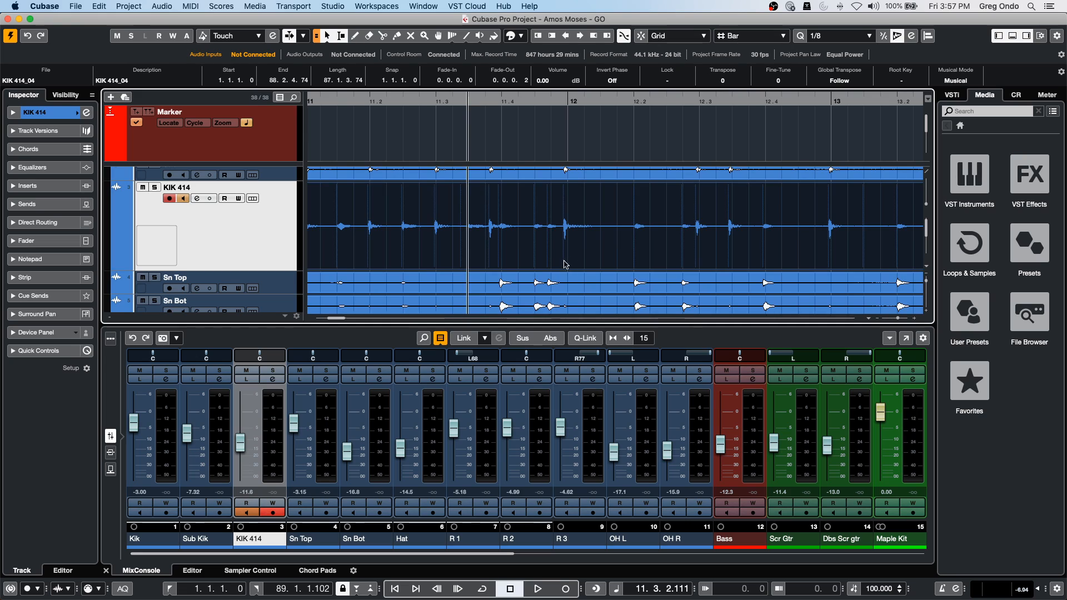
Select the Sn Top event and advance the project cursor through its hitpoints to bar 14.
click(528, 286)
key(alt)
key(space)
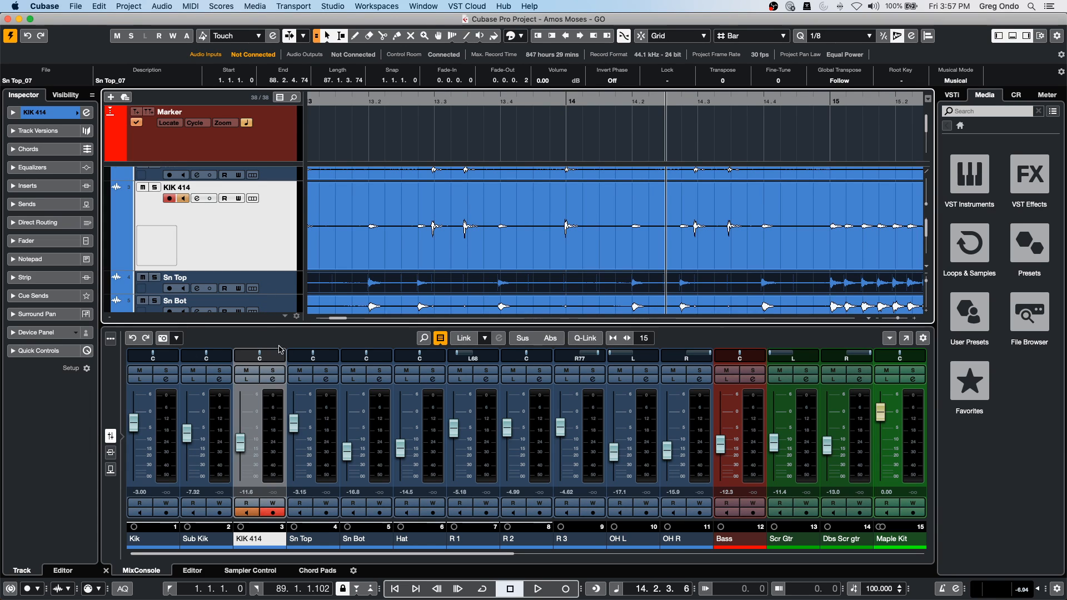
Open the KIK 414 event in the Sample Editor and move the project cursor back to an earlier hitpoint in bar 15.
double_click(543, 242)
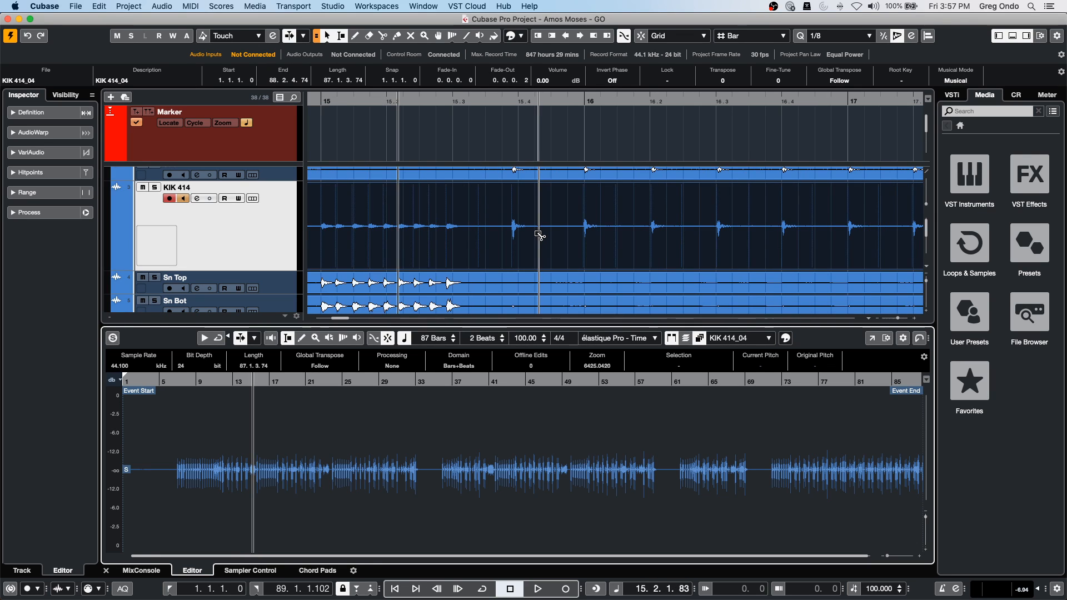
key(KP_Subtract)
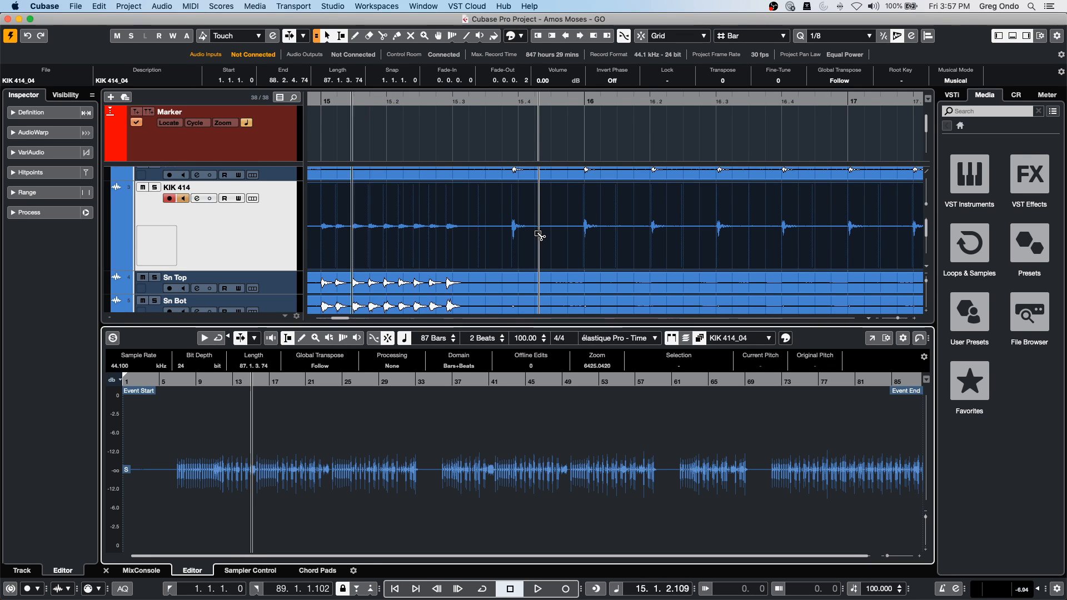
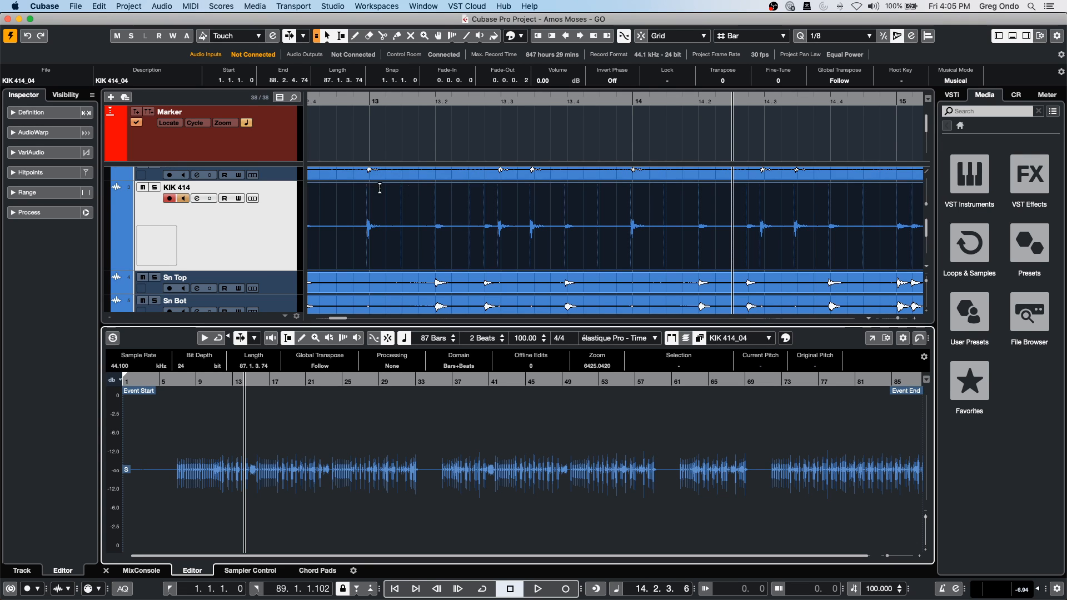
Select the Bass event, show its VariAudio settings and start VariAudio editing so that the audio is analysed.
scroll(460, 261, down, 3)
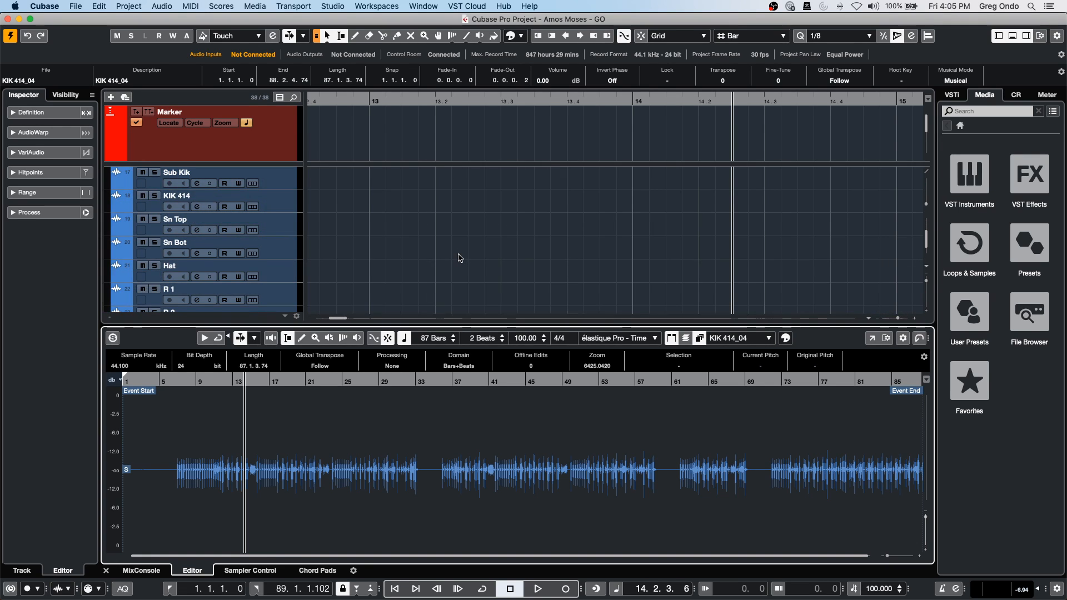
scroll(457, 253, down, 3)
click(547, 264)
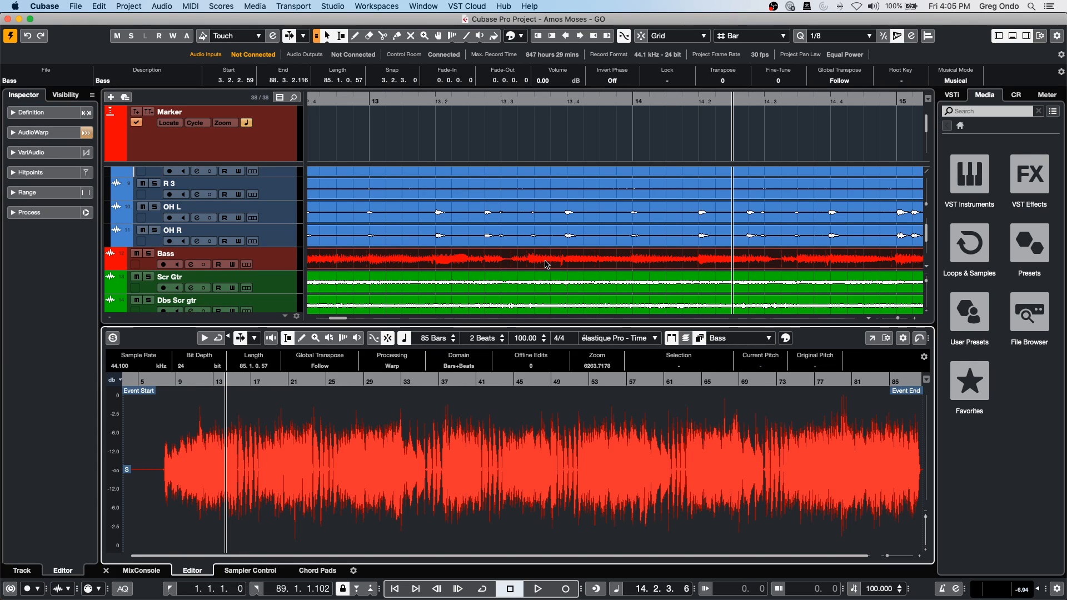
click(48, 136)
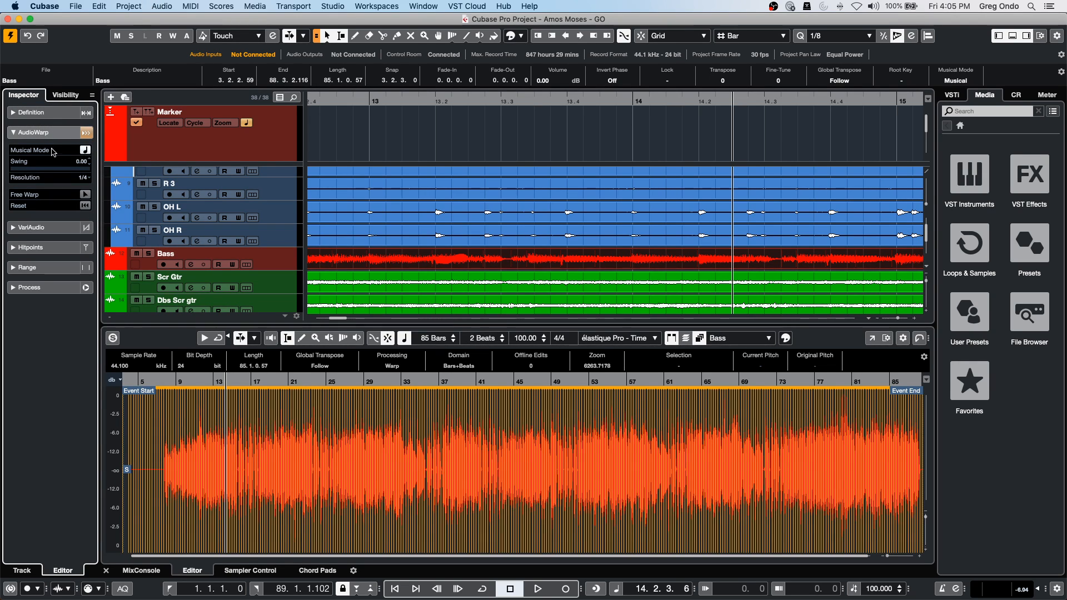
click(61, 227)
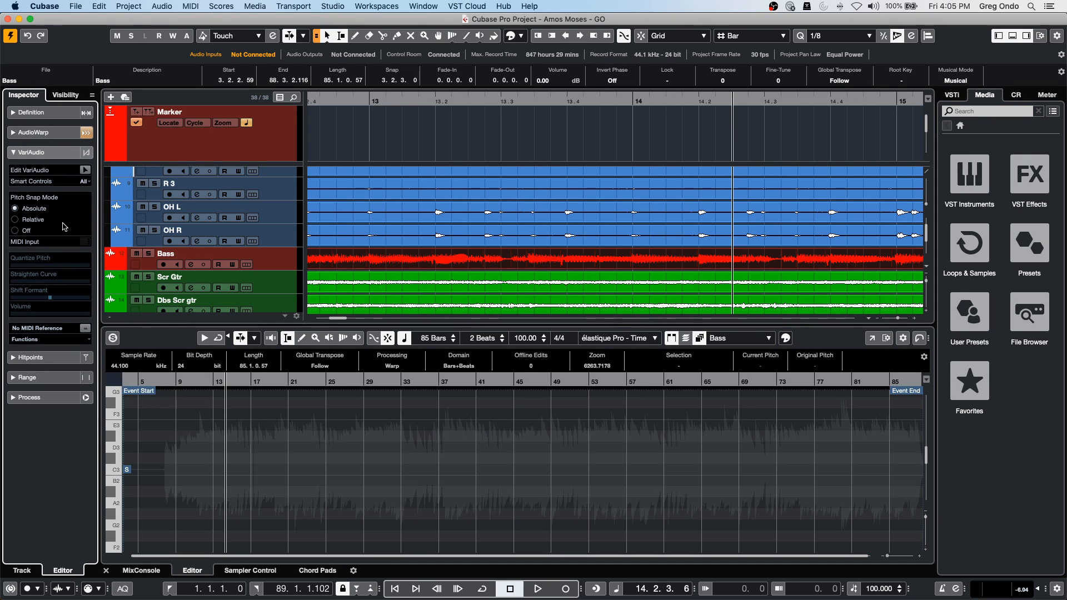
click(83, 169)
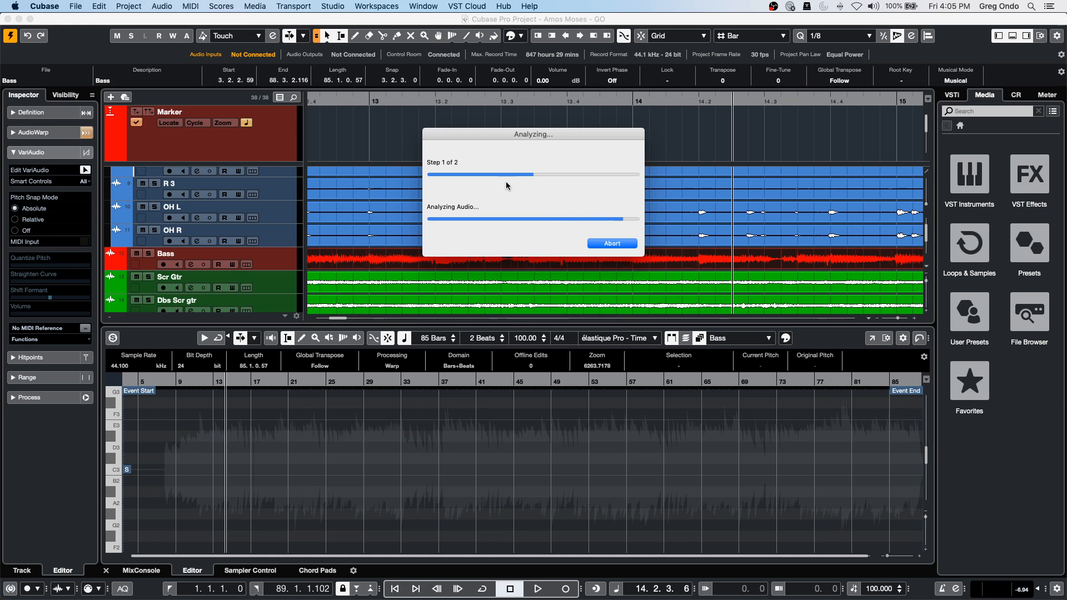
Turn on acoustic feedback and raise the G#1 bass segment in bar 44 to A1.
drag(507, 383, 510, 421)
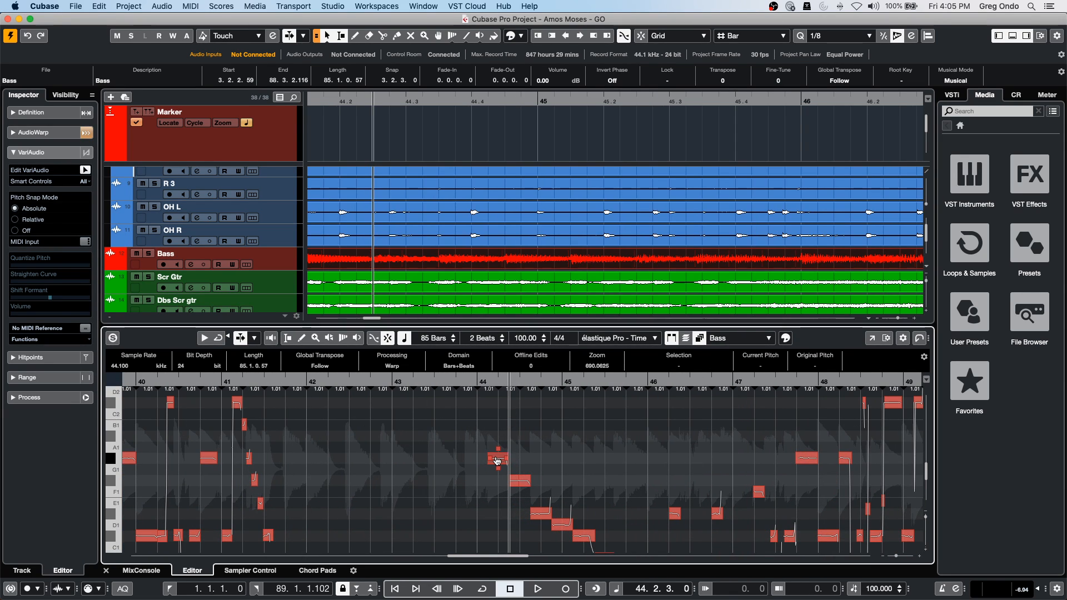
click(270, 339)
drag(500, 459, 500, 448)
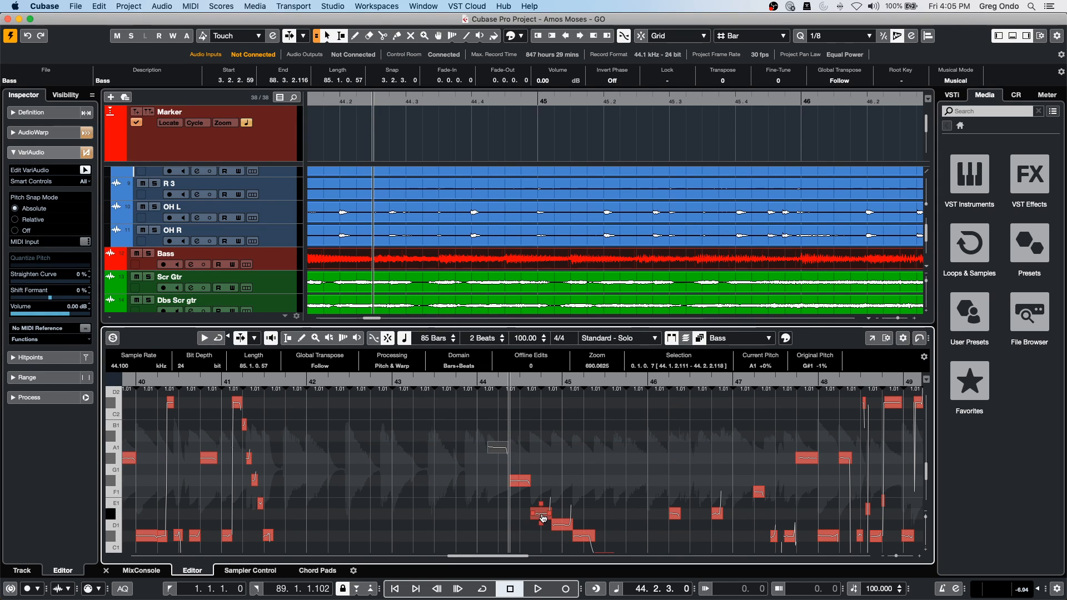
Shift the D#1 bass segment late in bar 44 up to A#1 and through further pitches to G1.
mouse_move(545, 509)
mouse_down()
mouse_move(546, 435)
mouse_move(547, 551)
mouse_move(544, 387)
mouse_move(541, 537)
mouse_move(537, 391)
mouse_move(539, 500)
mouse_up()
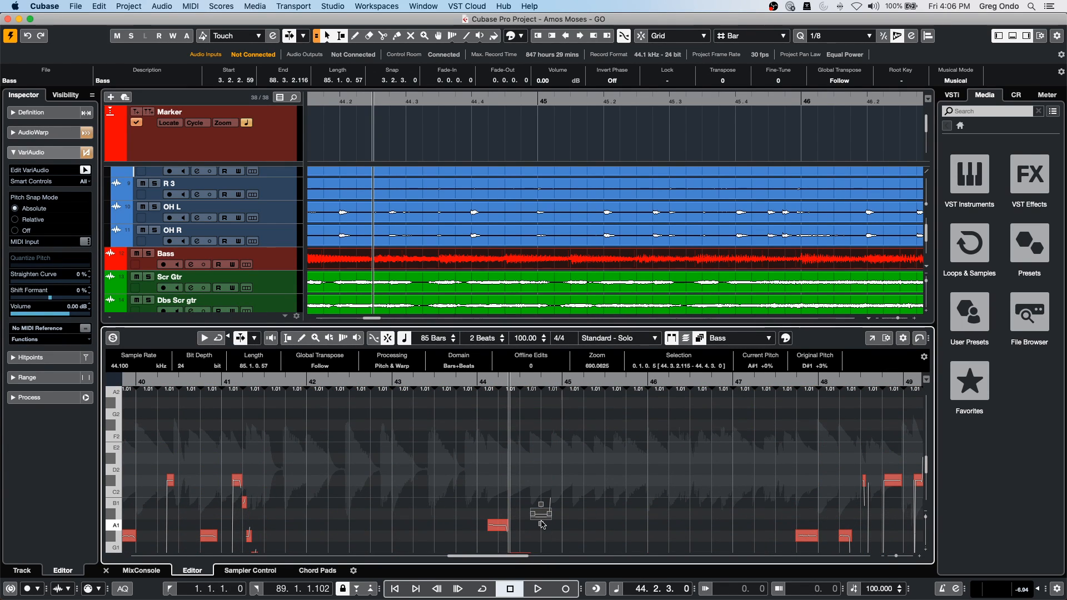
drag(542, 522, 543, 523)
key(Up)
key(Up)
key(Up)
key(Up)
key(Up)
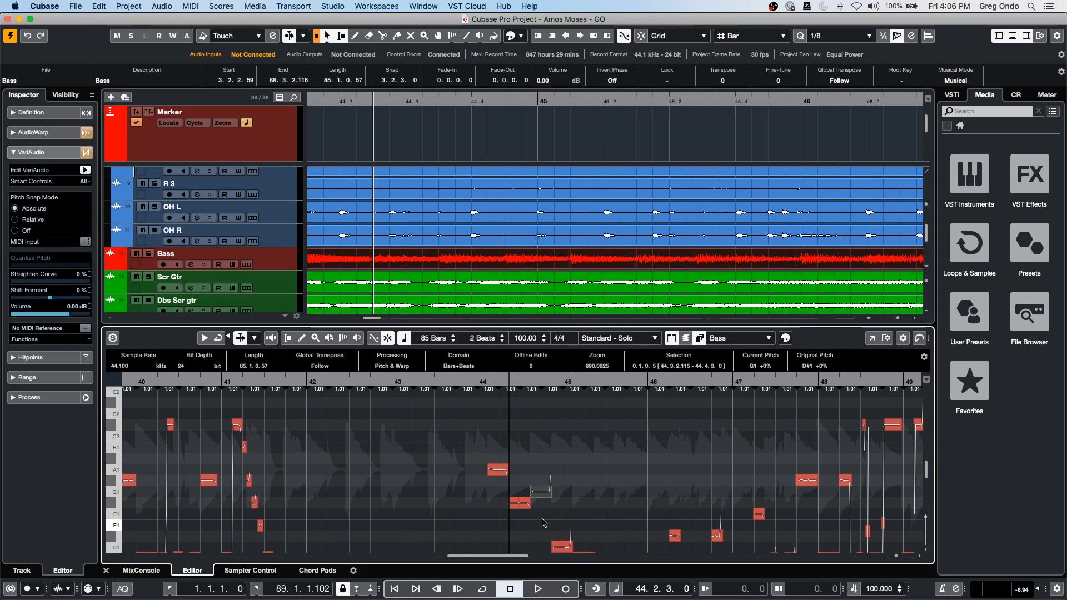
With acoustic feedback switched back on, step the same bass segment down and up in semitones, ending on F1.
click(274, 340)
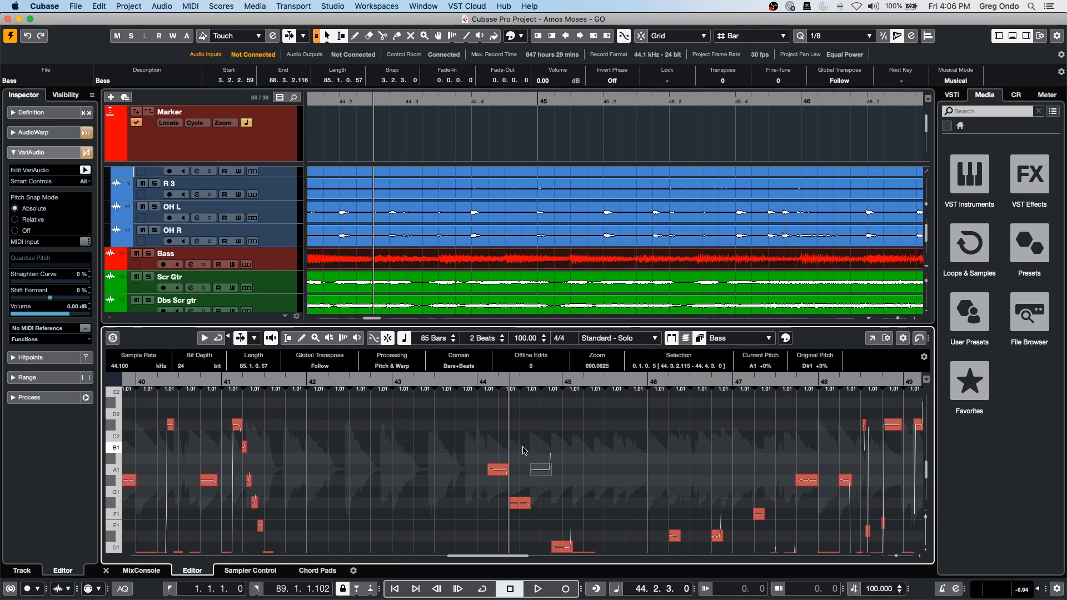
key(Down)
key(Down)
key(Down)
key(Down)
key(Down)
key(Down)
key(Down)
key(Down)
key(Down)
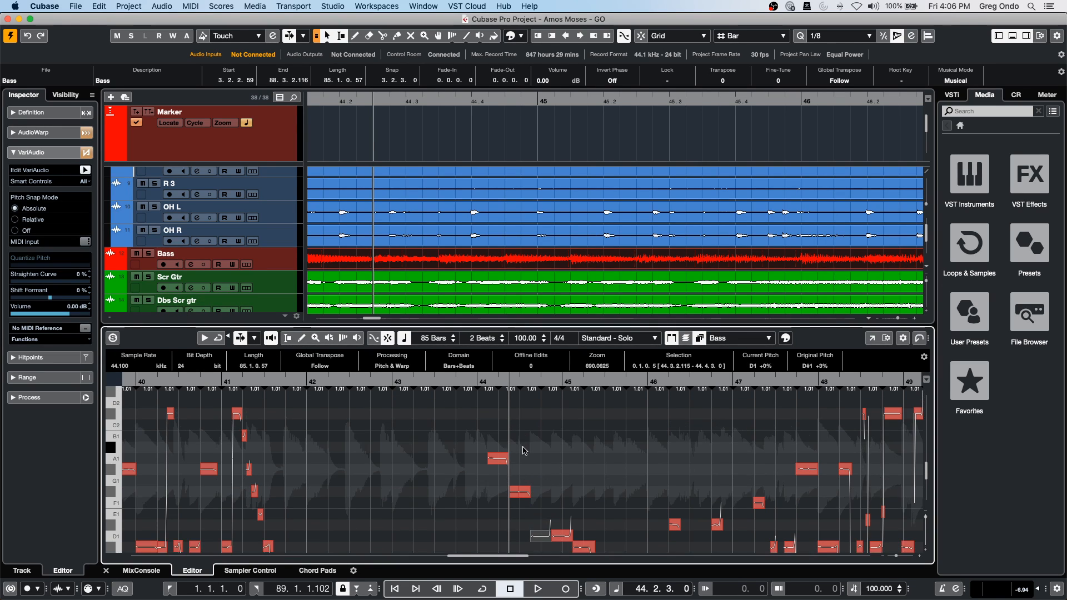
key(Up)
key(Up)
key(Up)
key(Up)
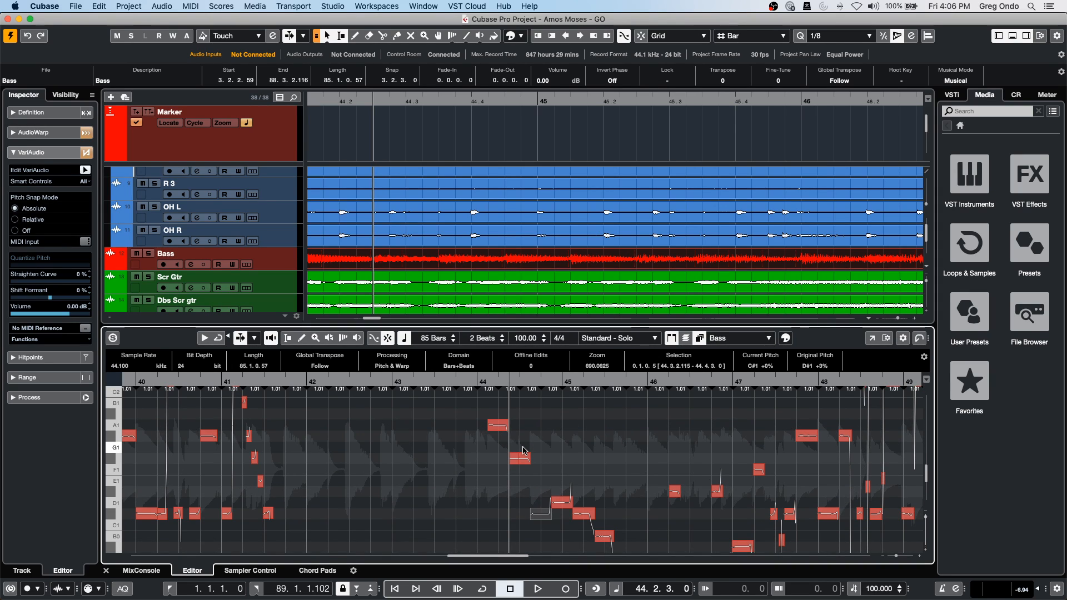
key(Up)
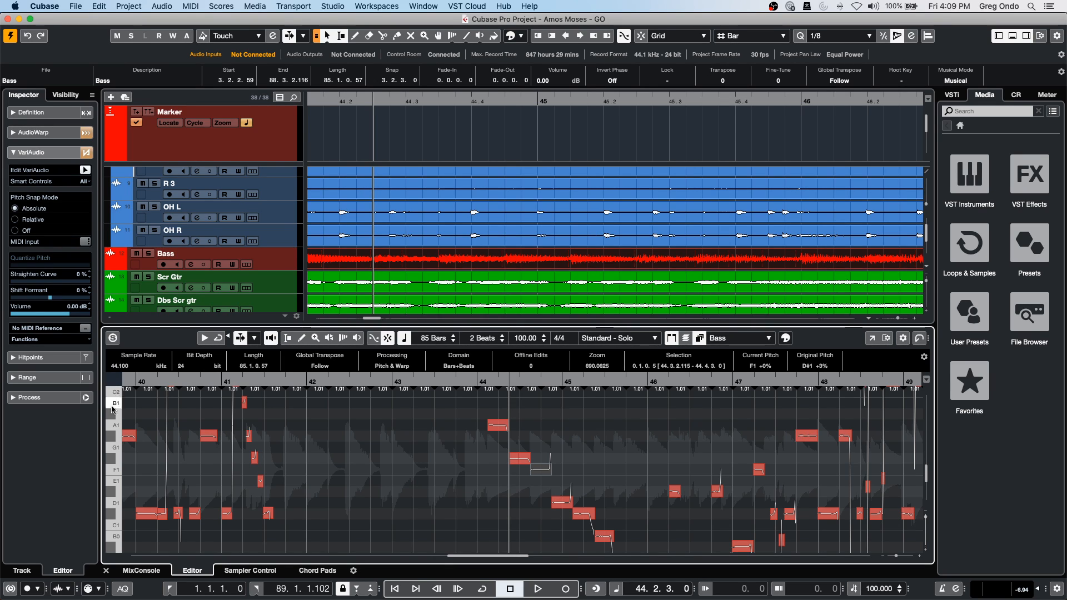
Show the full song length, select the Kik_07 event and try to run Tempo Detection on it.
scroll(481, 225, up, 8)
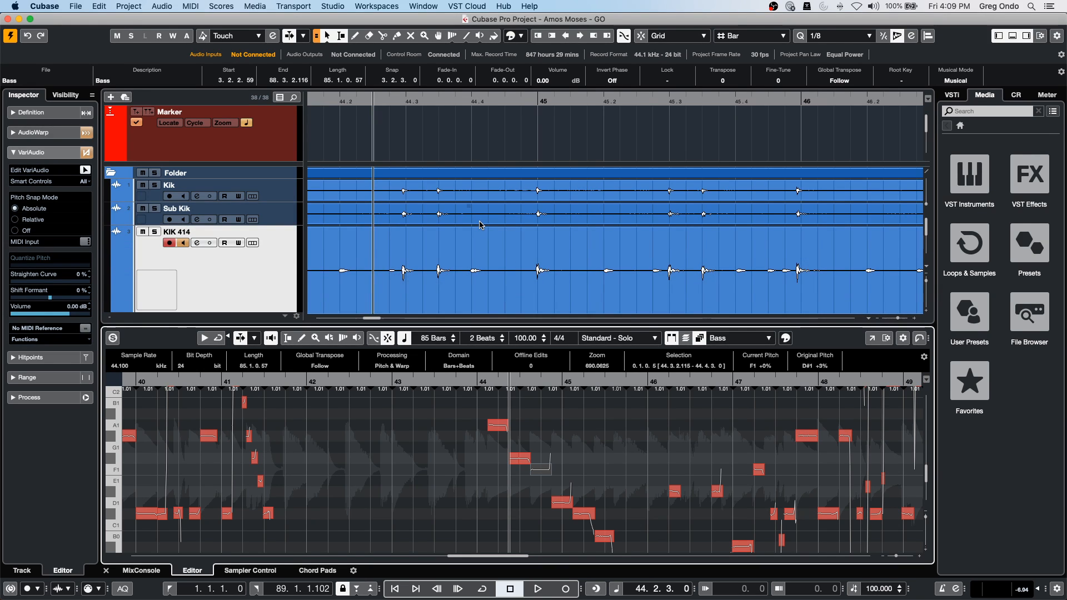
drag(445, 97, 460, 7)
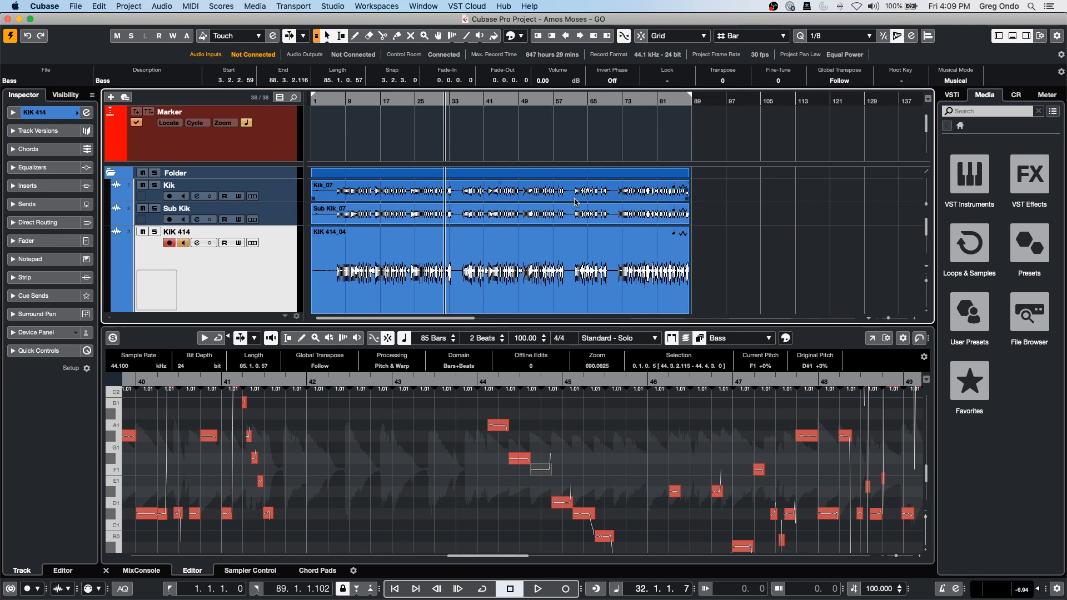
click(346, 199)
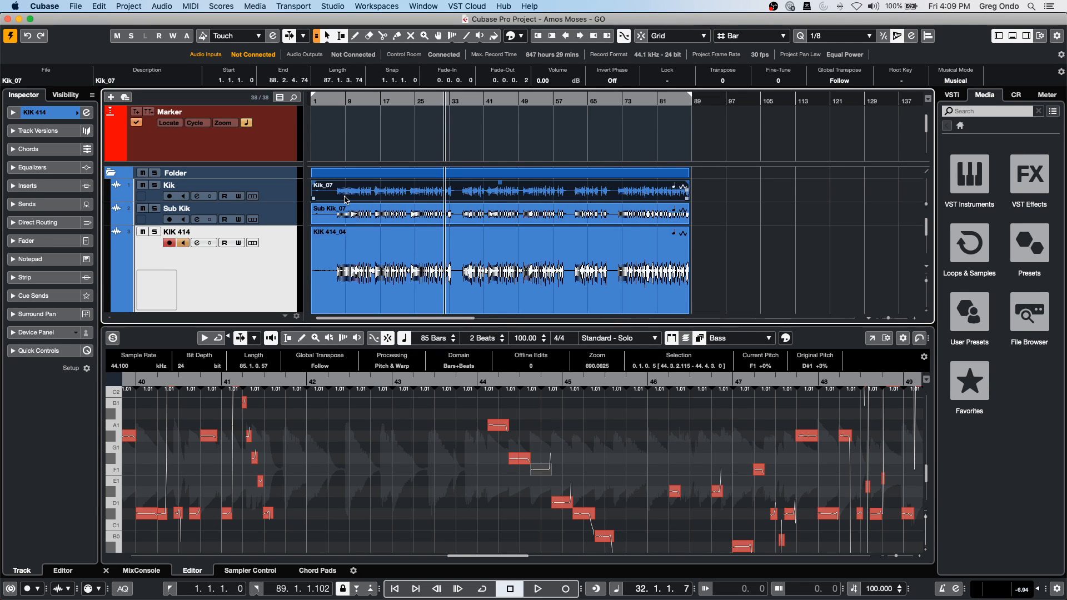
click(136, 5)
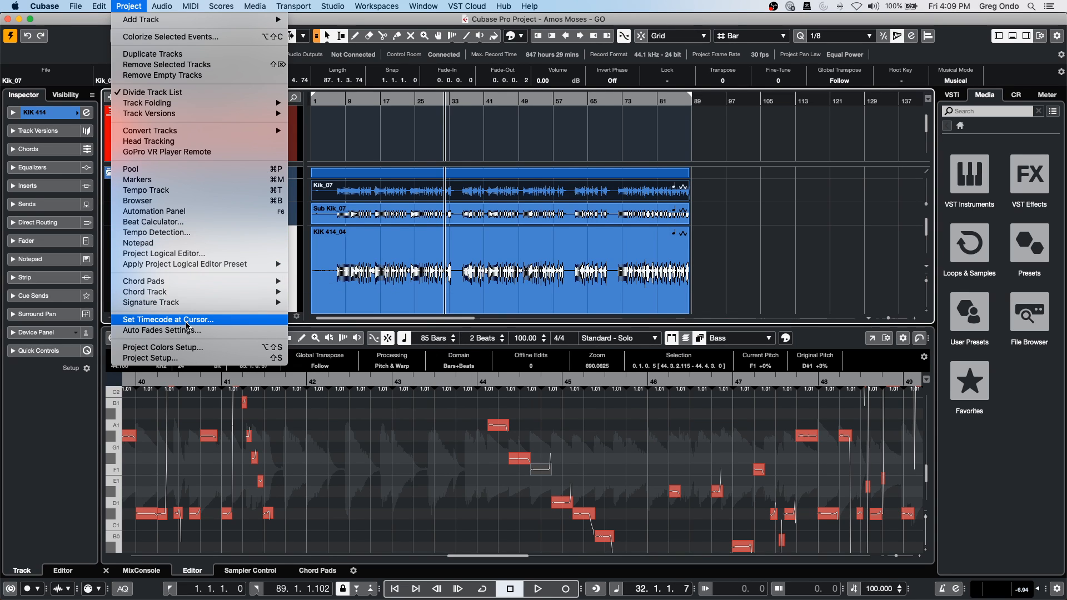
click(207, 234)
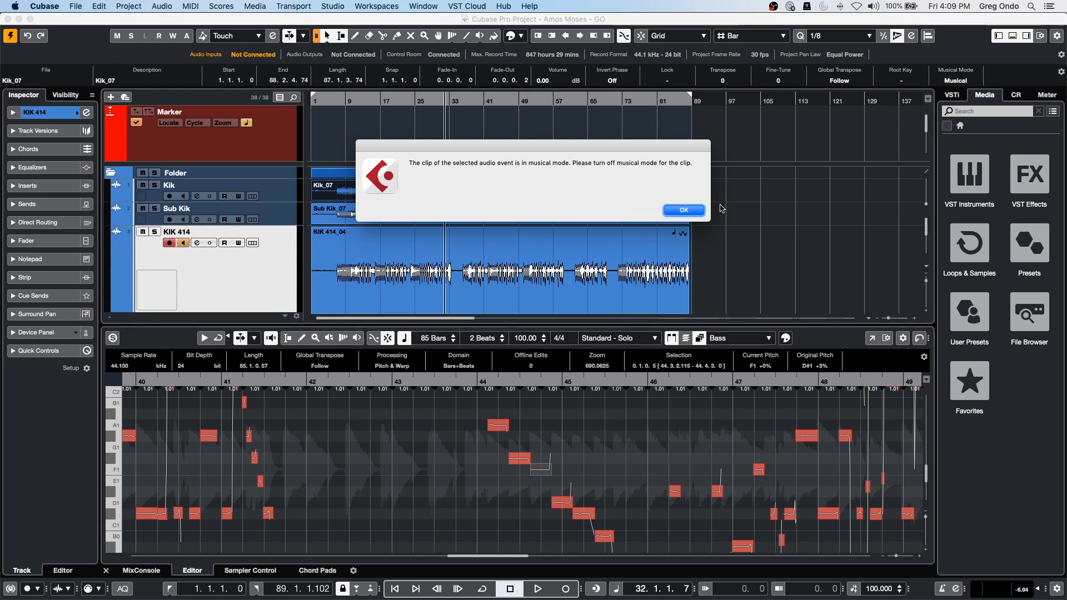
click(684, 211)
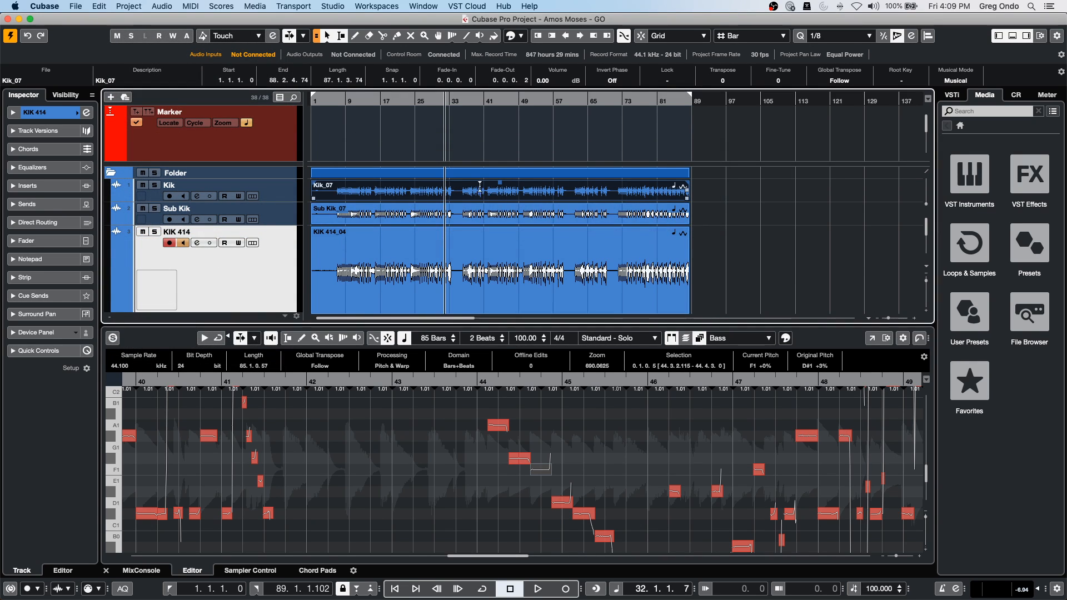
Open the recent project tempo detect jazz.cpr, using the Projects folder as its location, and activate it.
click(76, 6)
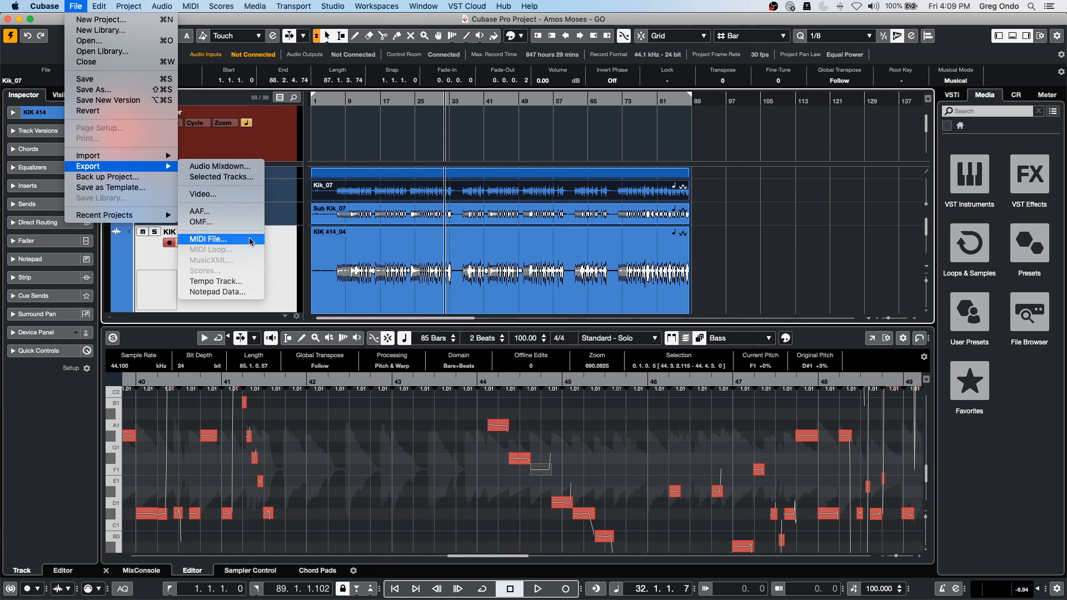
mouse_move(144, 215)
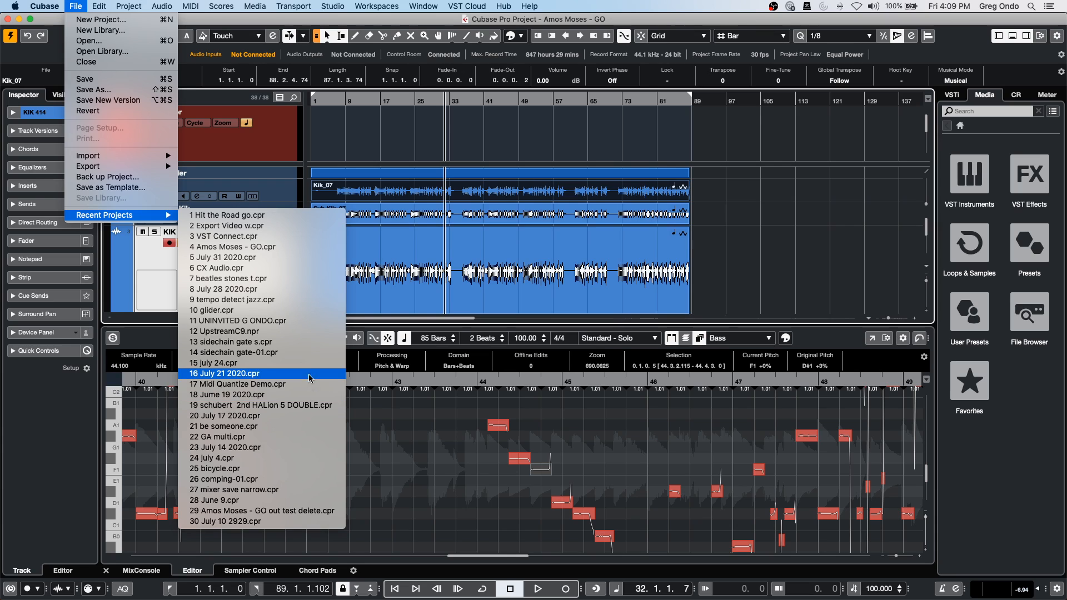
click(304, 301)
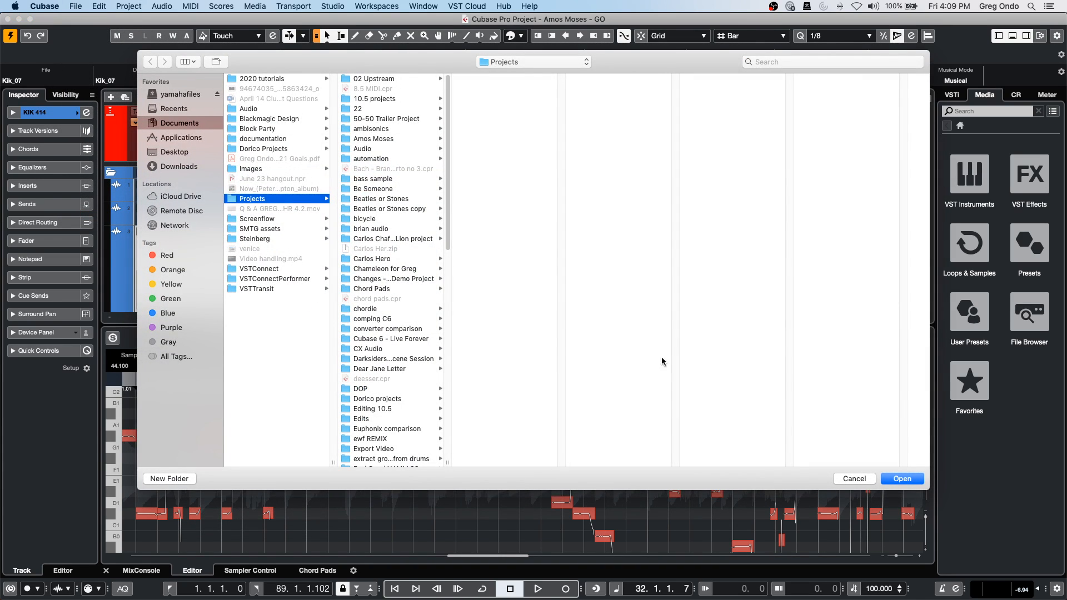
click(914, 478)
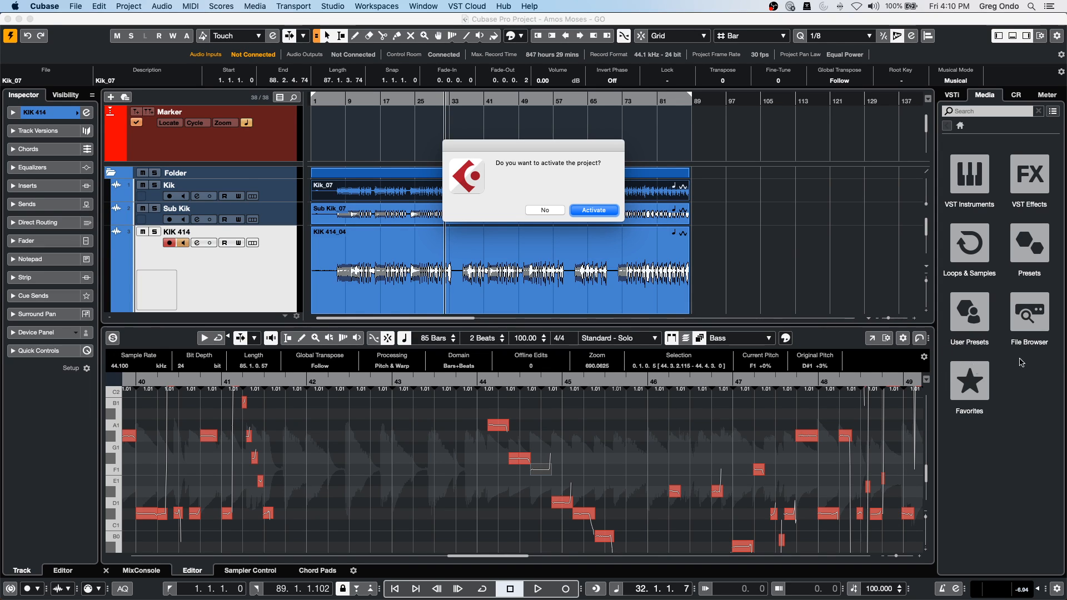
click(594, 211)
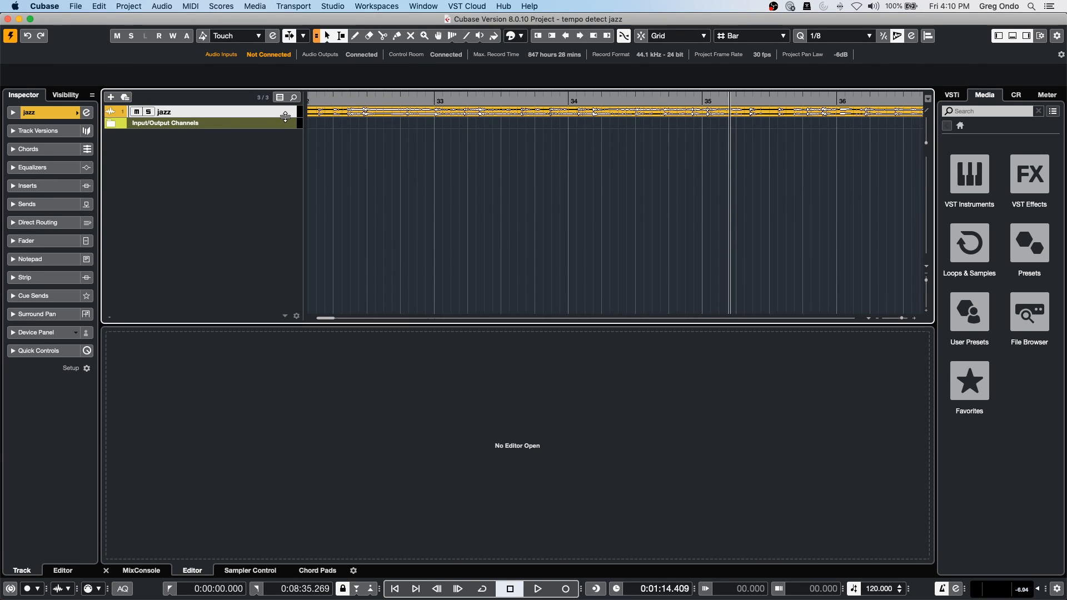
Enlarge the jazz track and play the beginning of its recording.
drag(285, 117, 284, 173)
drag(335, 104, 207, 91)
drag(391, 99, 232, 36)
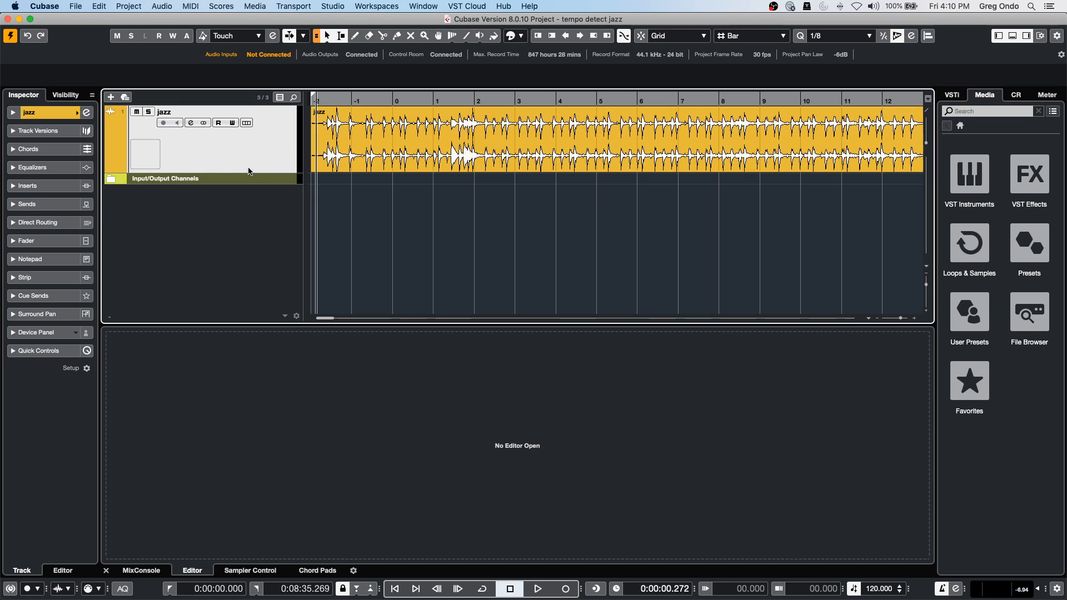
key(space)
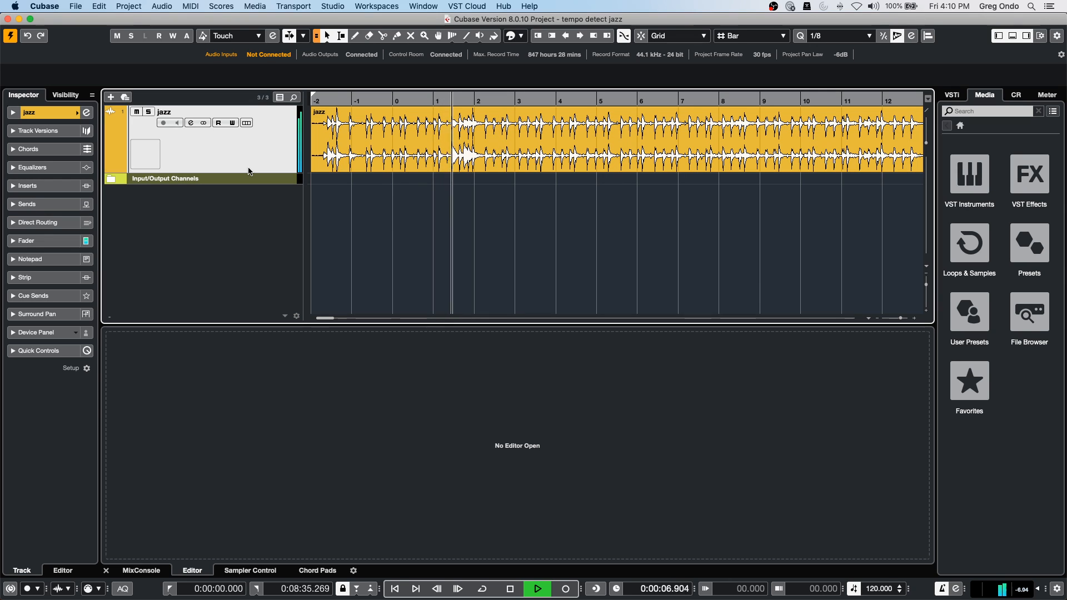
key(space)
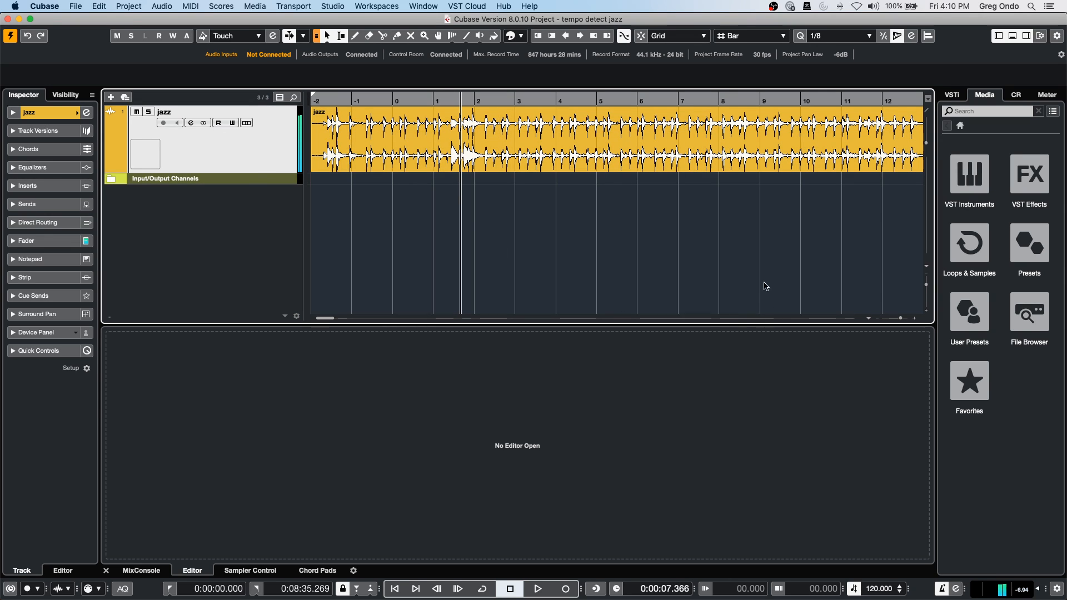
Run Tempo Detection on the jazz event and analyze it to generate a tempo track.
click(516, 159)
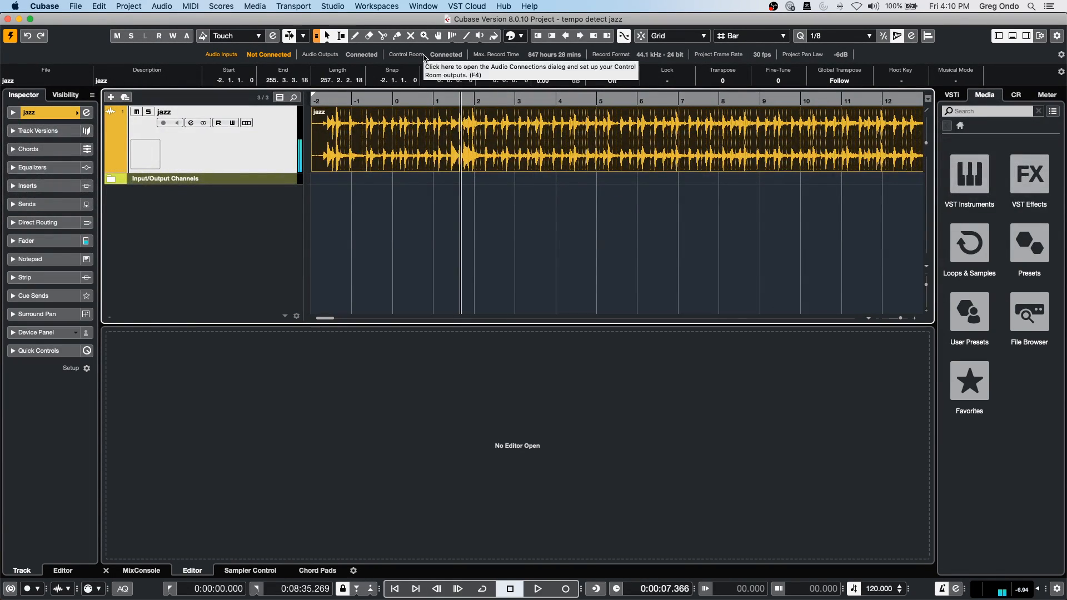
click(162, 6)
mouse_move(100, 5)
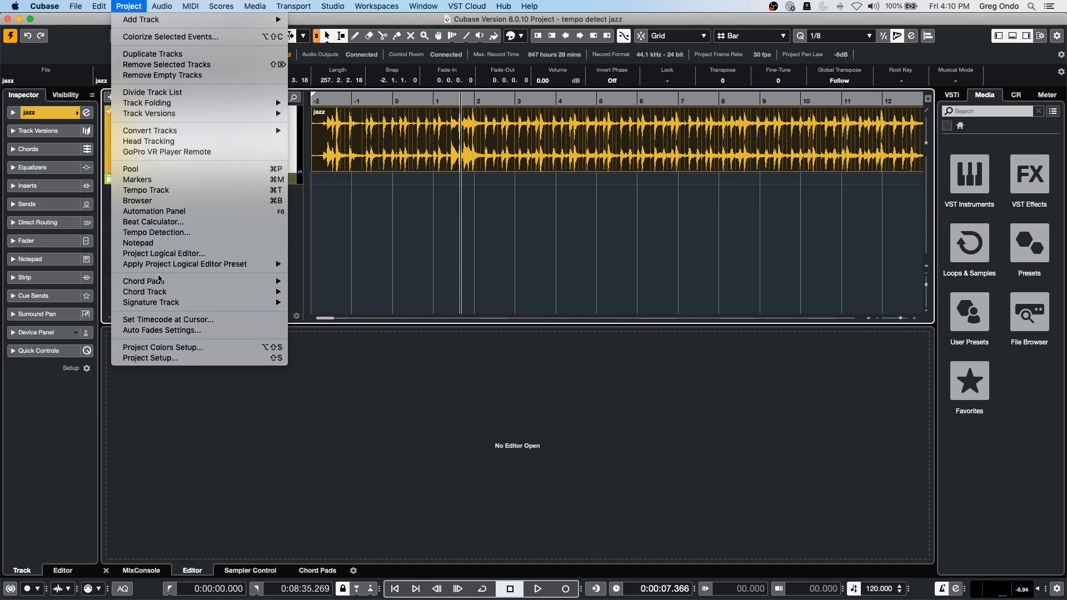
mouse_move(186, 265)
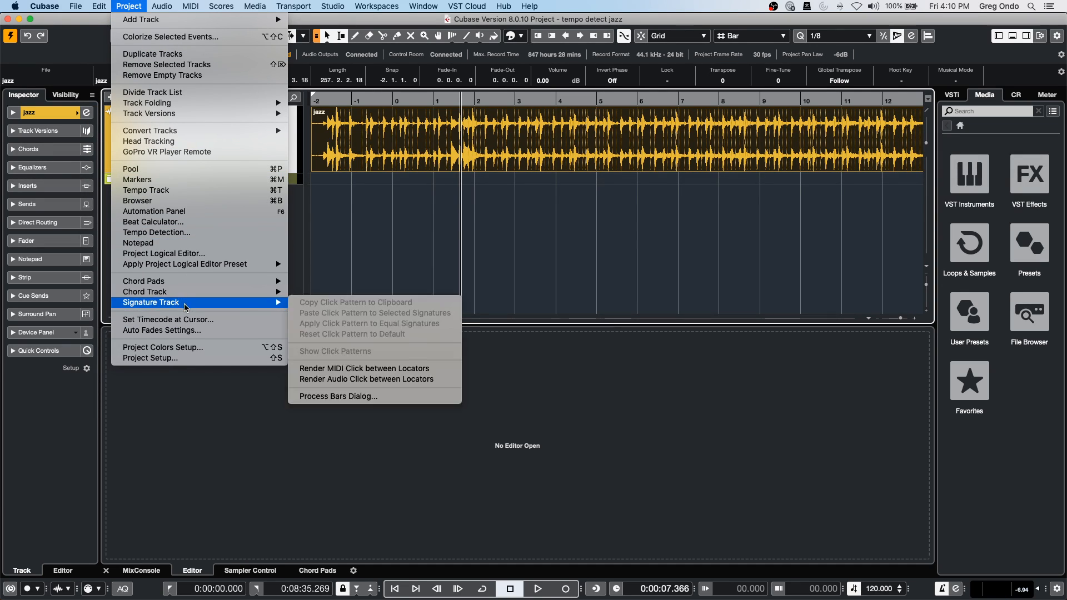
click(200, 233)
click(561, 226)
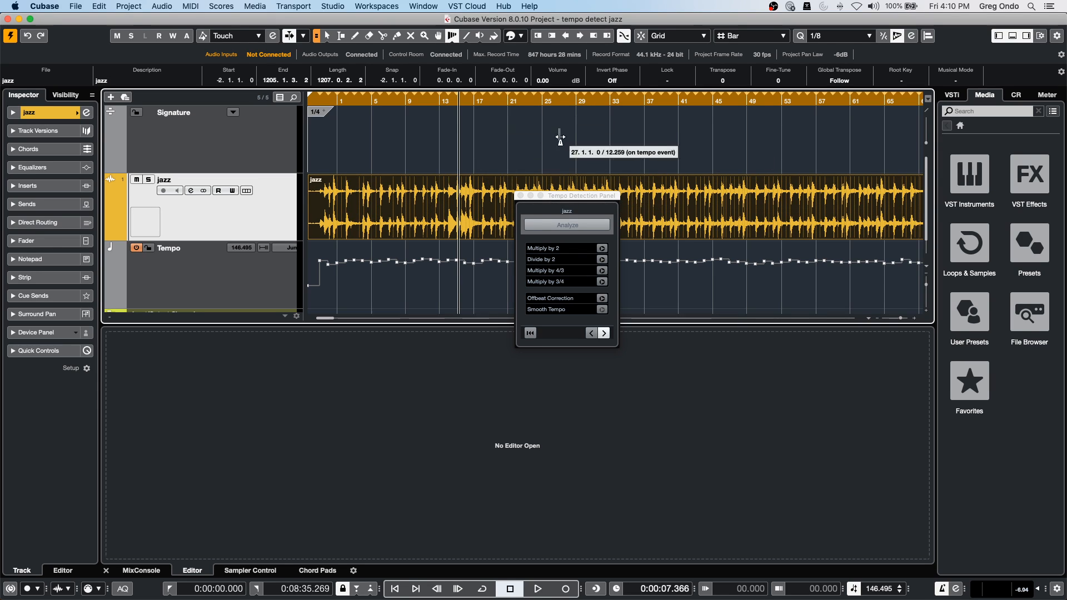
Close the Tempo Detection Panel and nudge the bar 25 line onto the beat with Time Warp.
click(521, 197)
click(531, 101)
drag(530, 130, 531, 162)
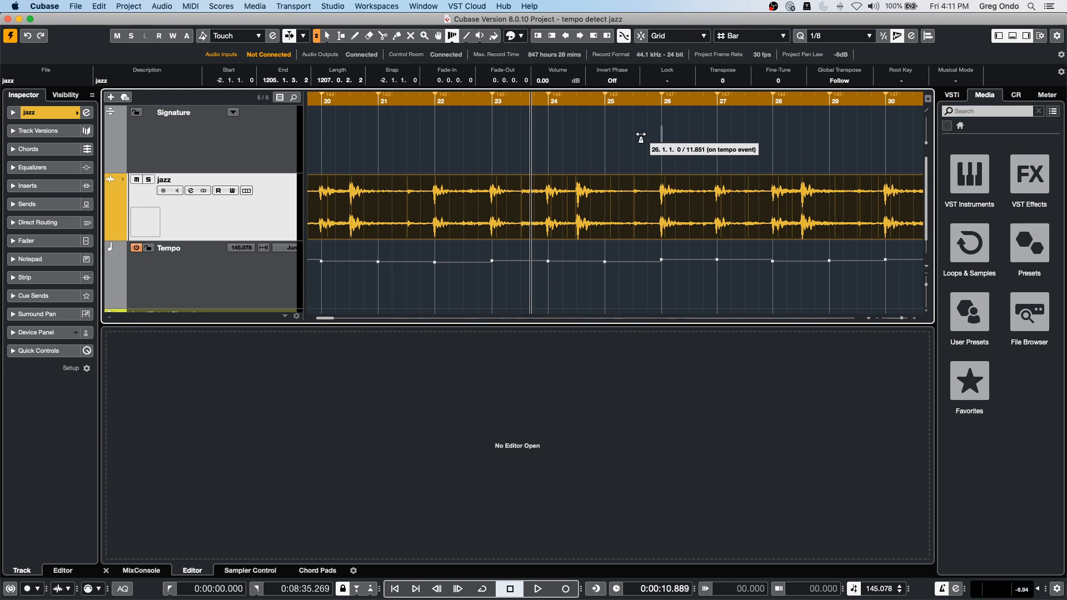
drag(607, 116, 609, 115)
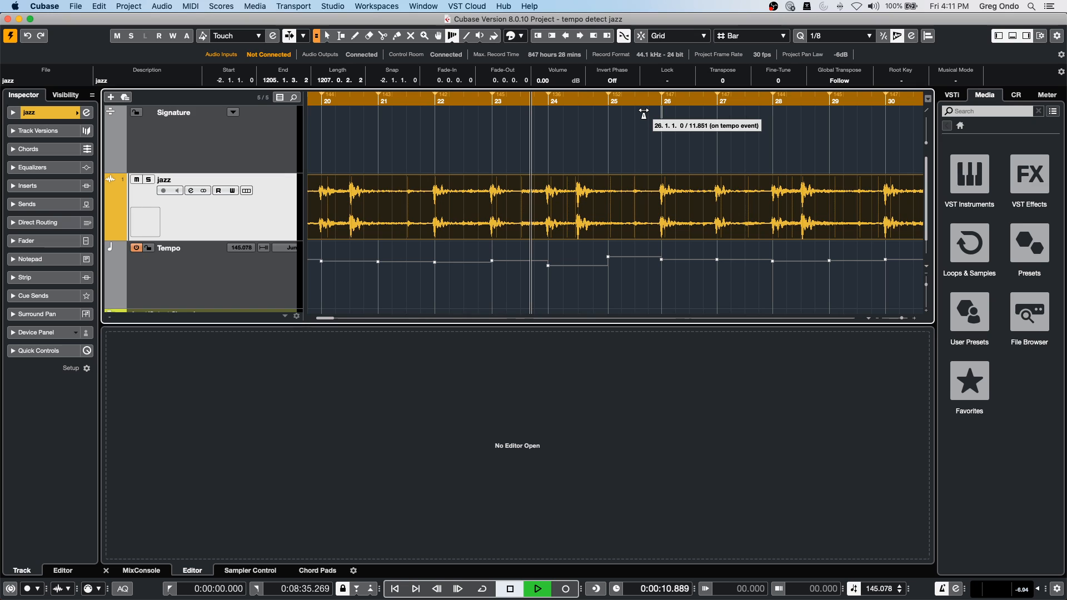
Audition the detected tempo from bar 24, then adjust the bar 34 and bar 36 lines with Time Warp.
key(space)
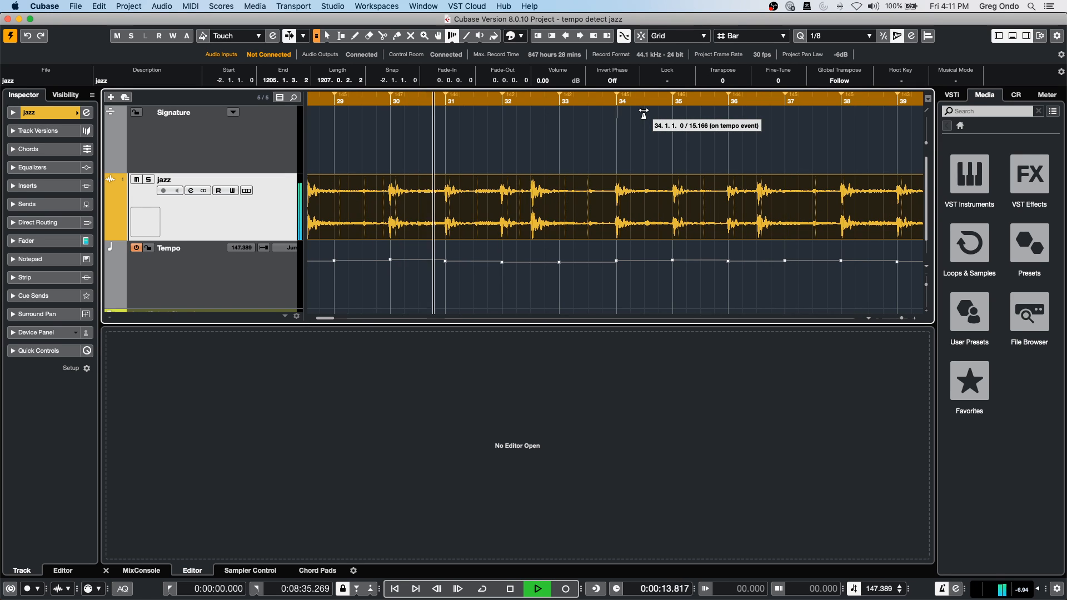
key(space)
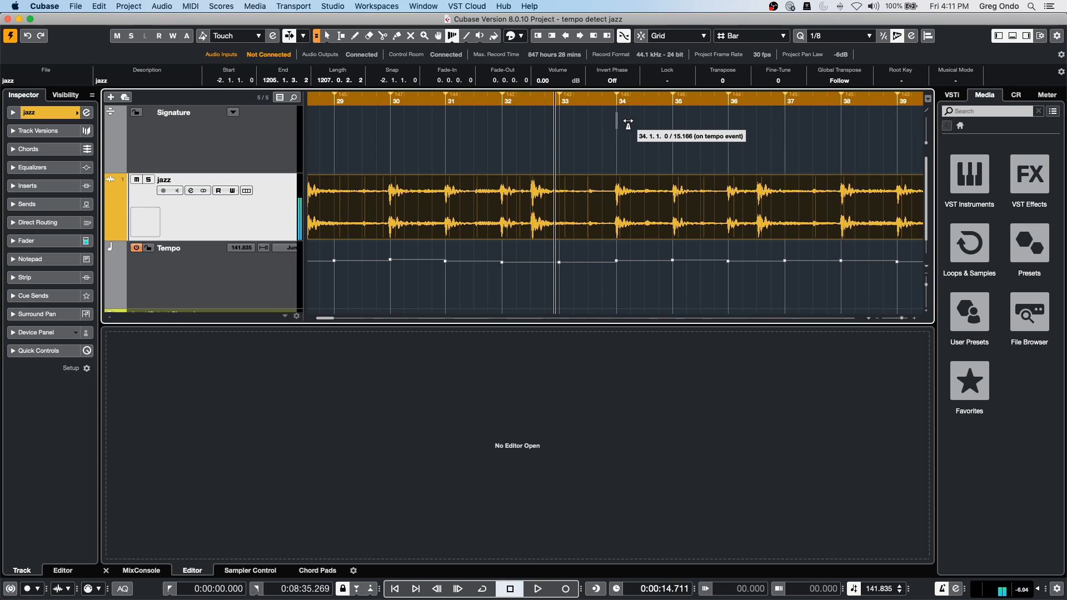
mouse_move(620, 117)
mouse_down()
mouse_move(610, 114)
mouse_move(682, 114)
mouse_move(663, 114)
mouse_move(672, 114)
mouse_up()
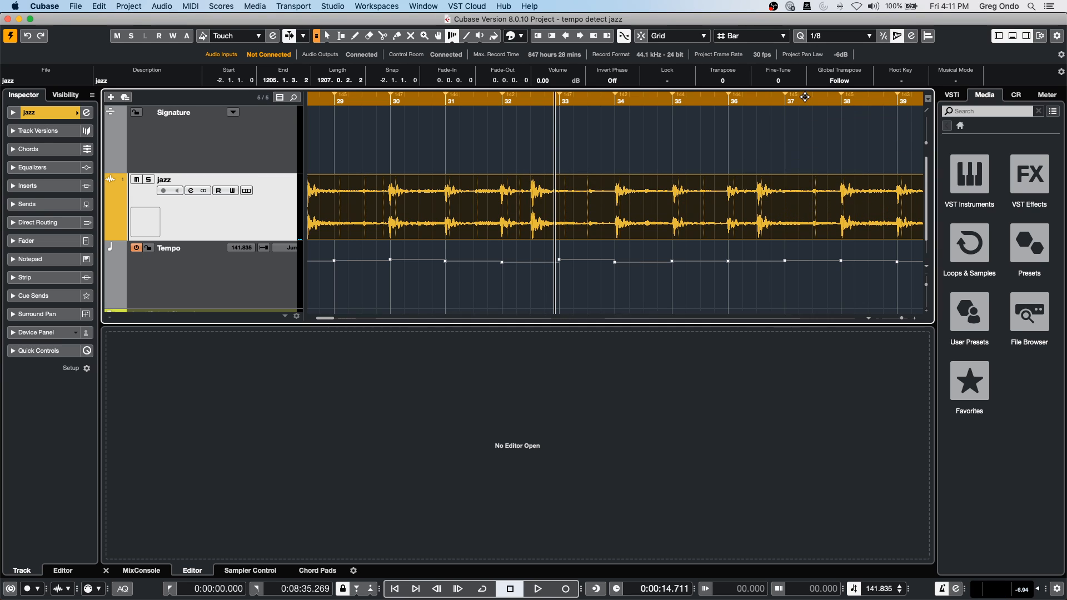
drag(726, 115, 787, 111)
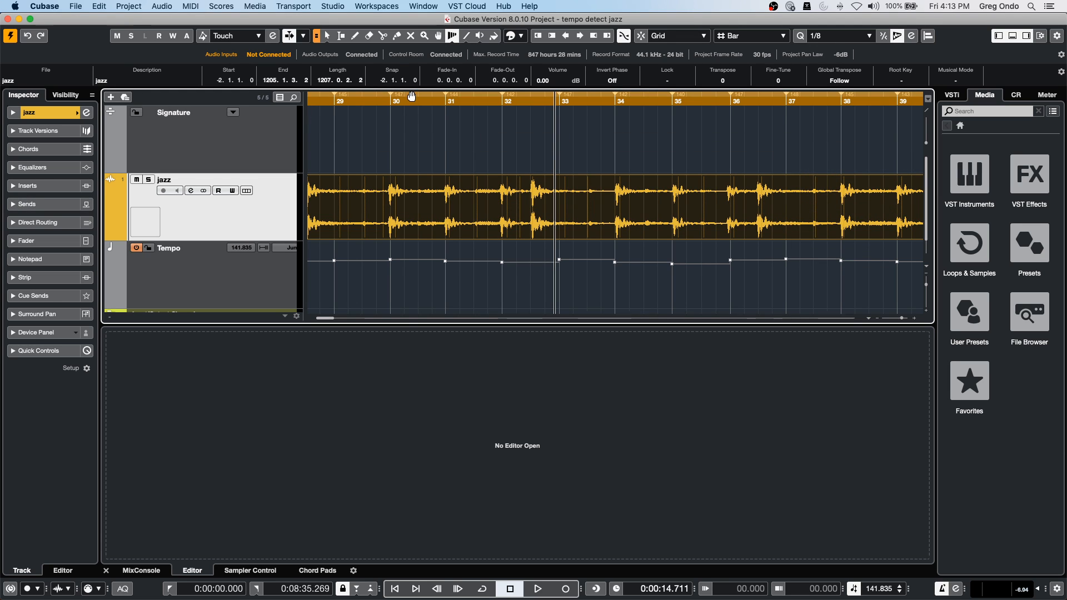
drag(417, 99, 303, 39)
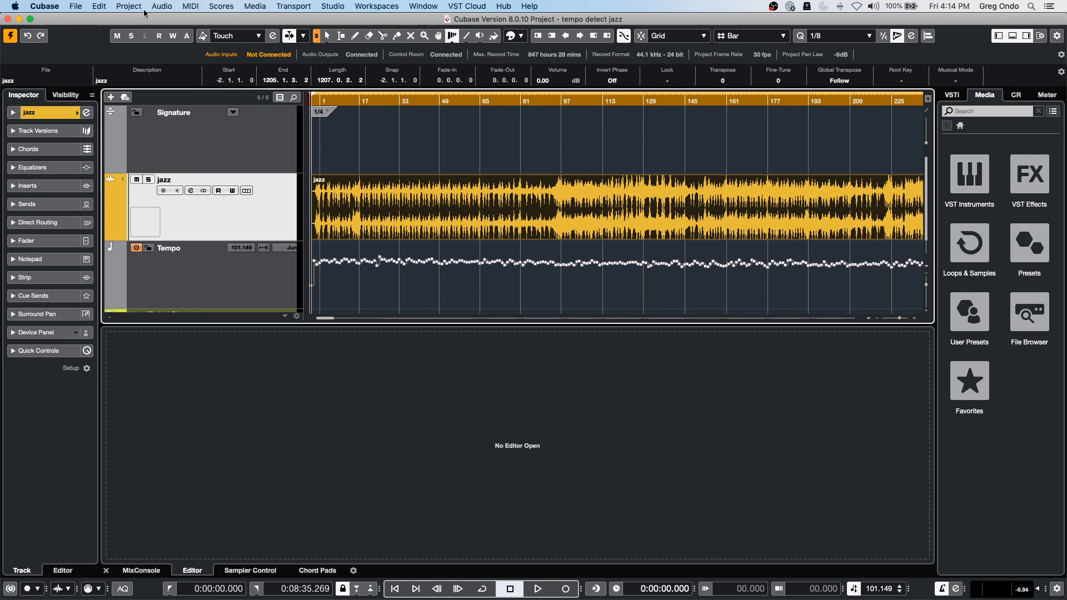
Create an empty project in the July 31 2020 folder.
click(76, 7)
click(74, 22)
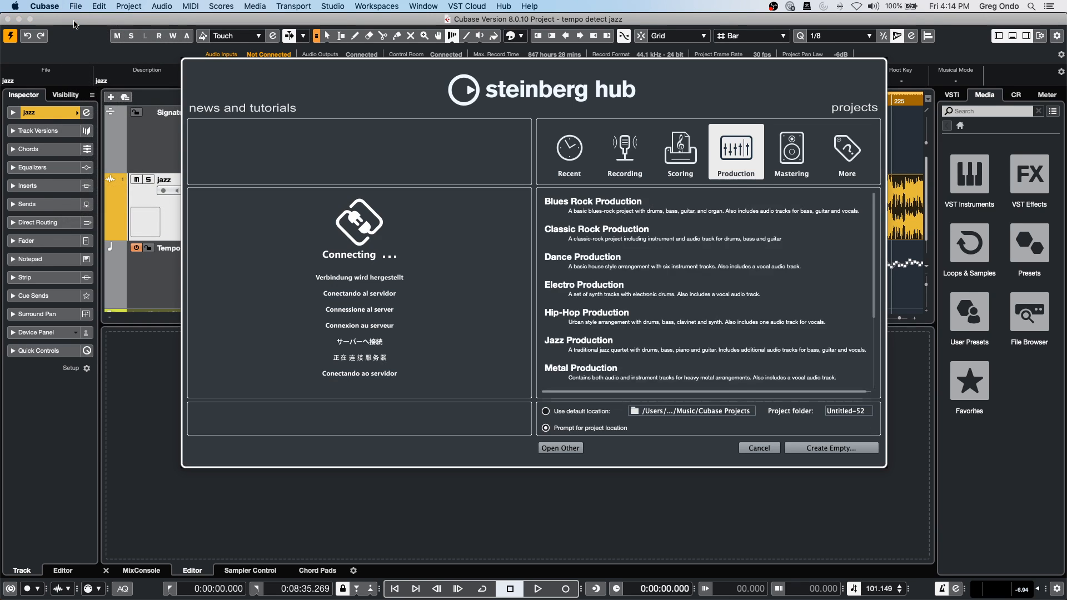
click(831, 448)
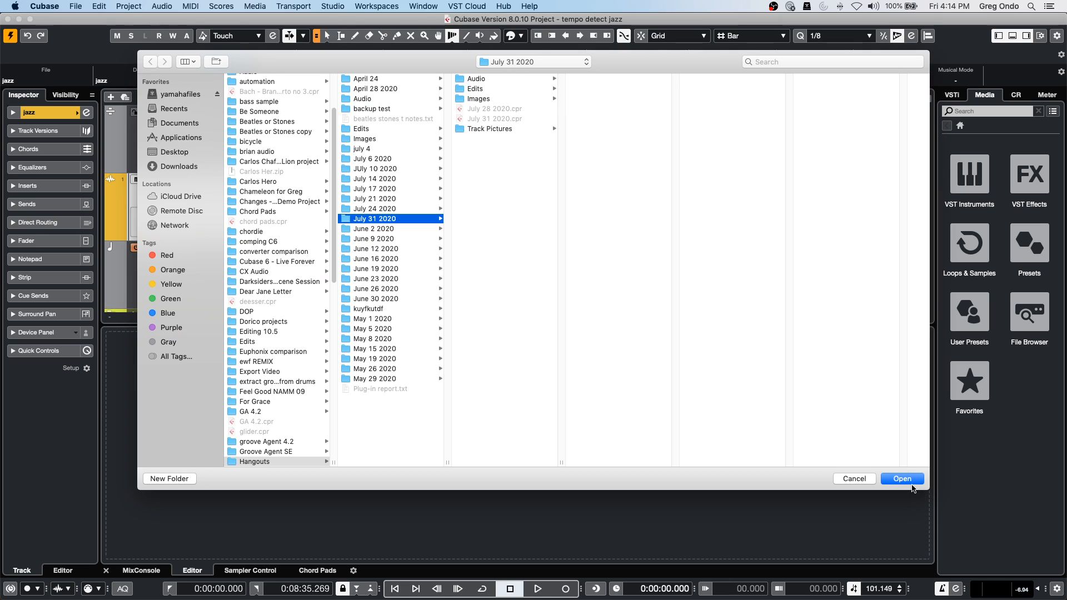
click(903, 481)
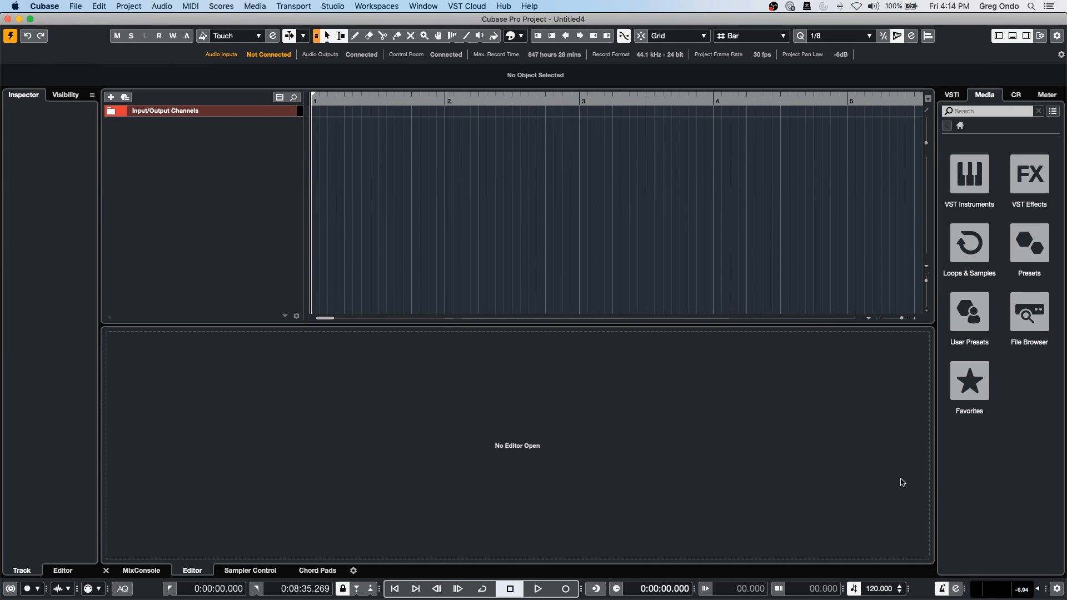
Review the input buses in Audio Connections, and close the window.
click(422, 7)
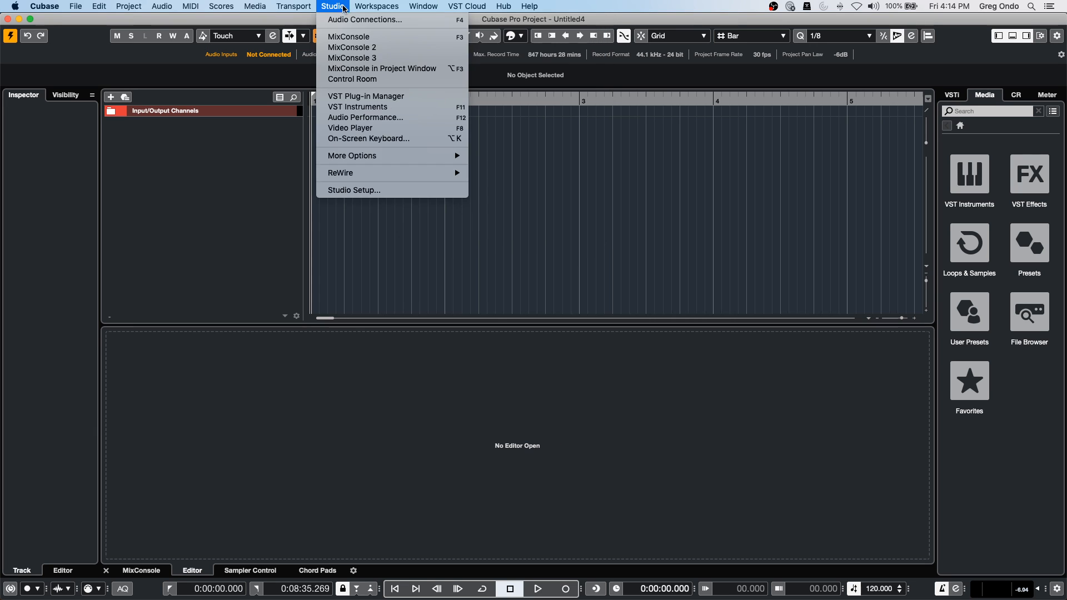
mouse_move(322, 6)
click(361, 19)
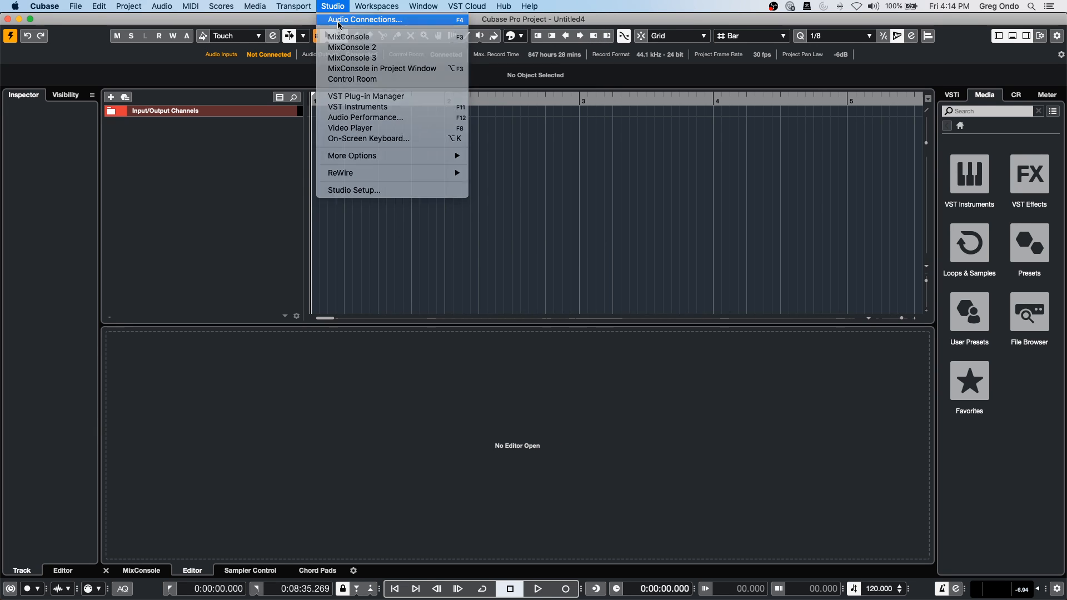
click(485, 269)
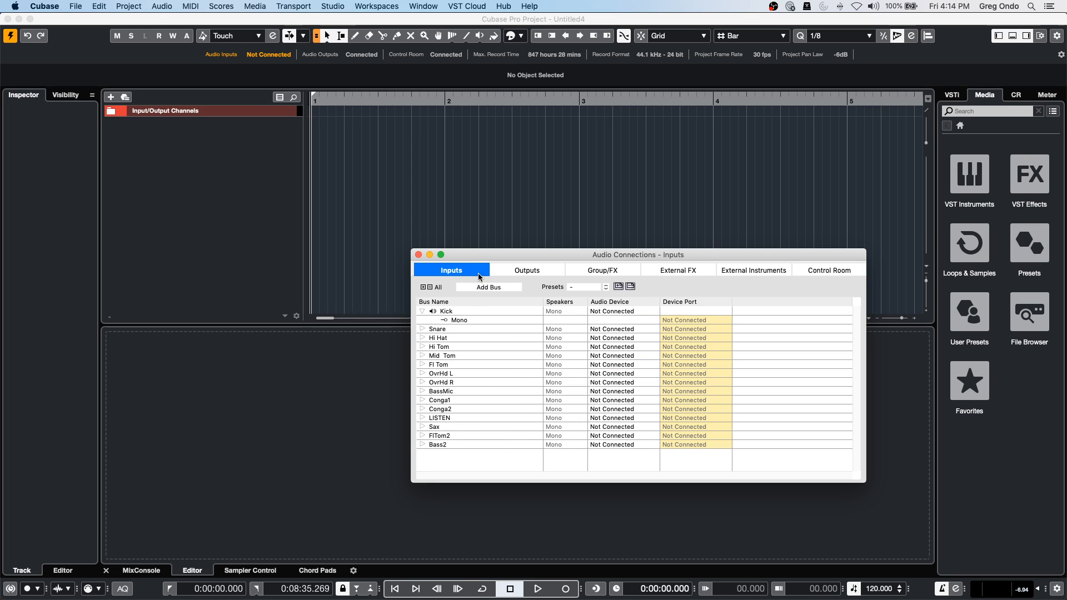
click(418, 255)
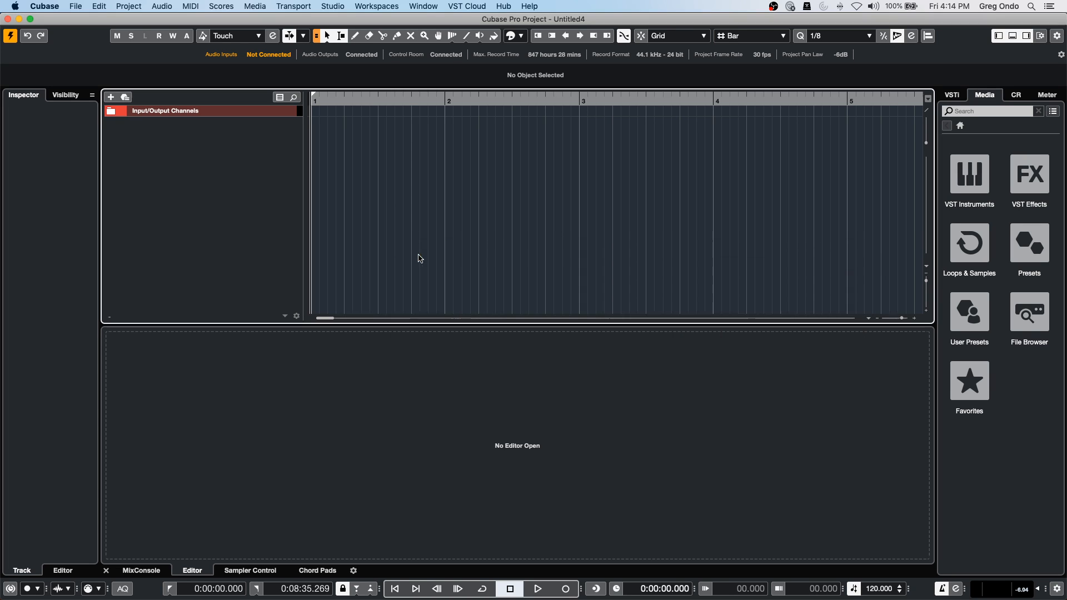
Expand the Input/Output Channels folder, add a batch of stereo audio tracks routed to Stereo Out, and select Audio 02.
click(111, 111)
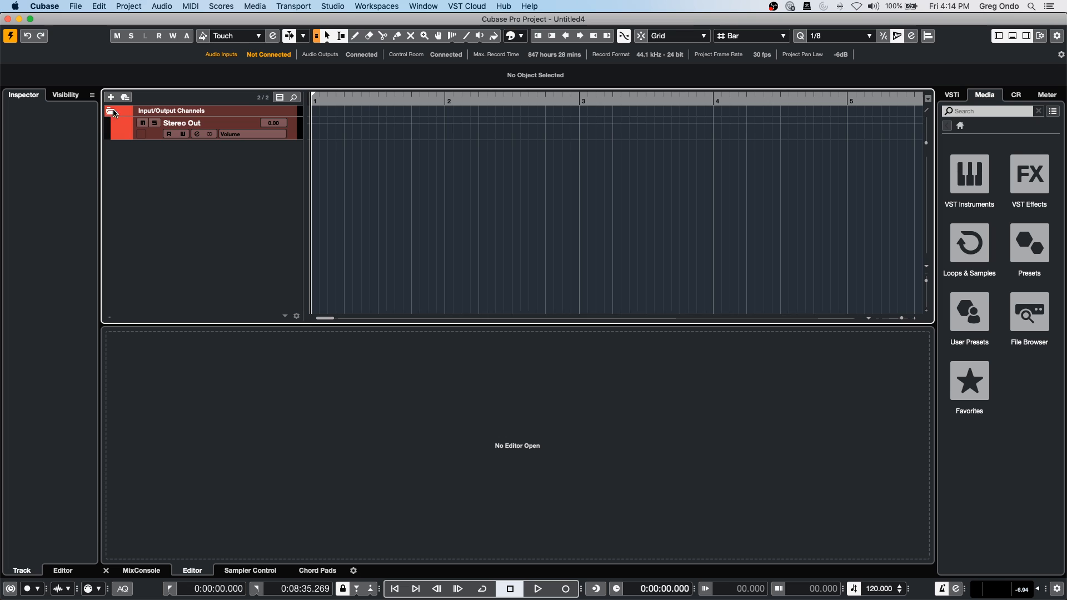
right_click(195, 162)
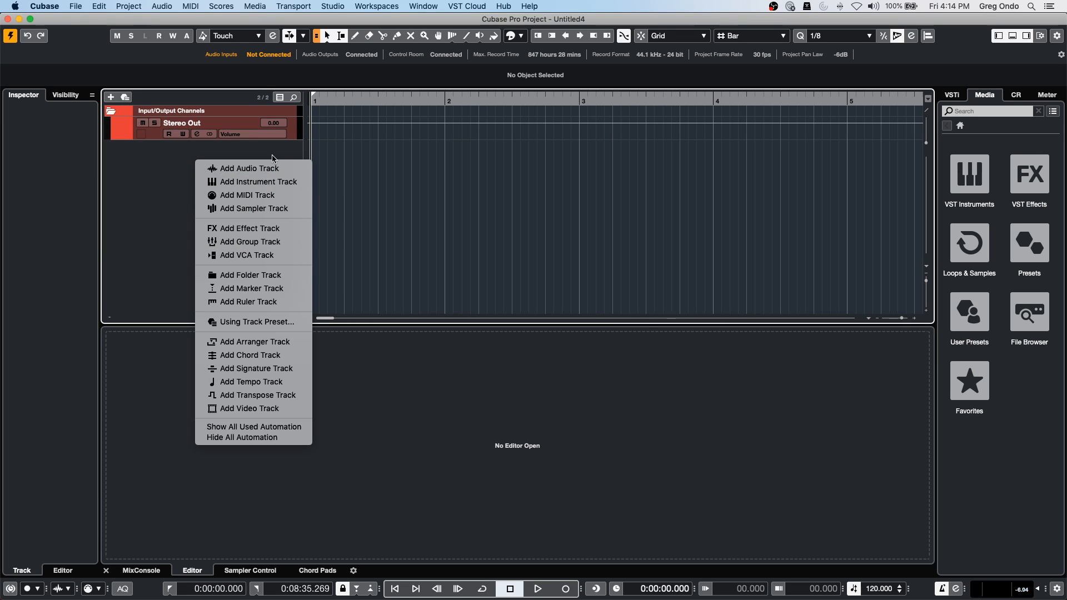
click(256, 169)
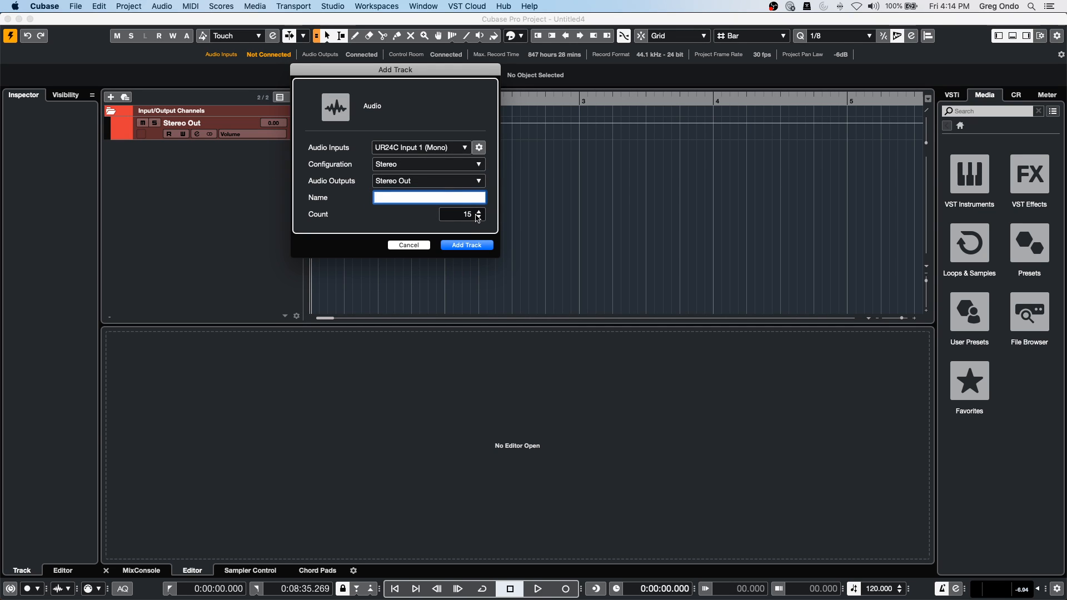
click(470, 245)
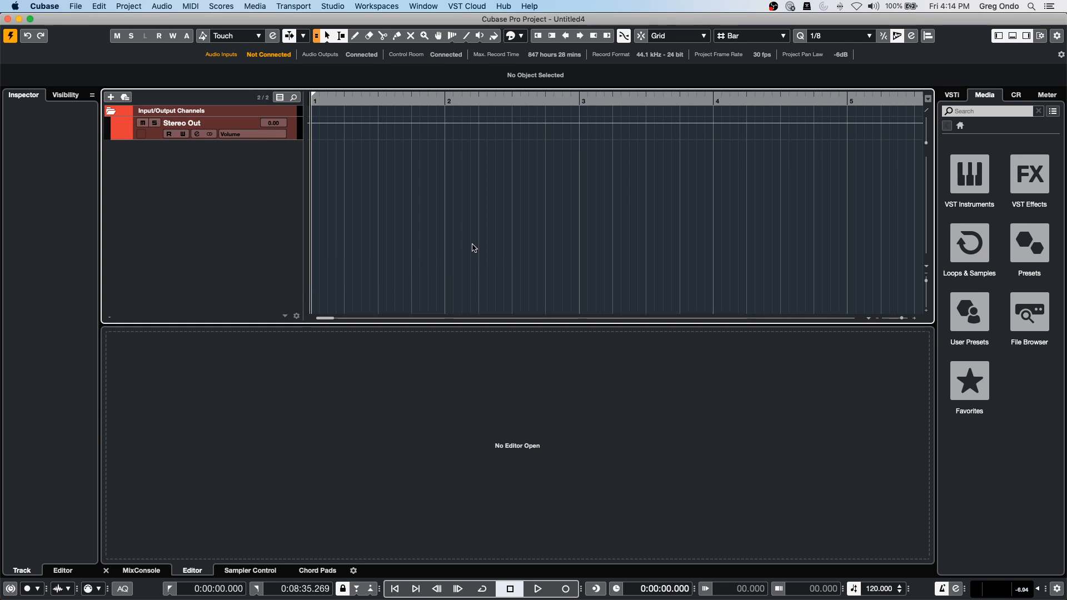
click(258, 198)
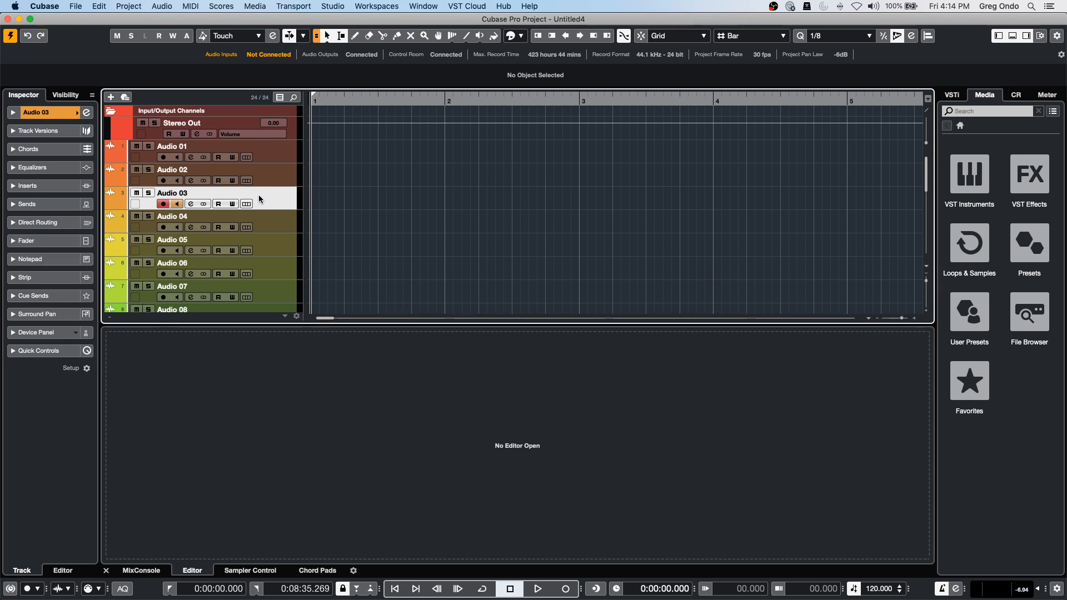
click(261, 172)
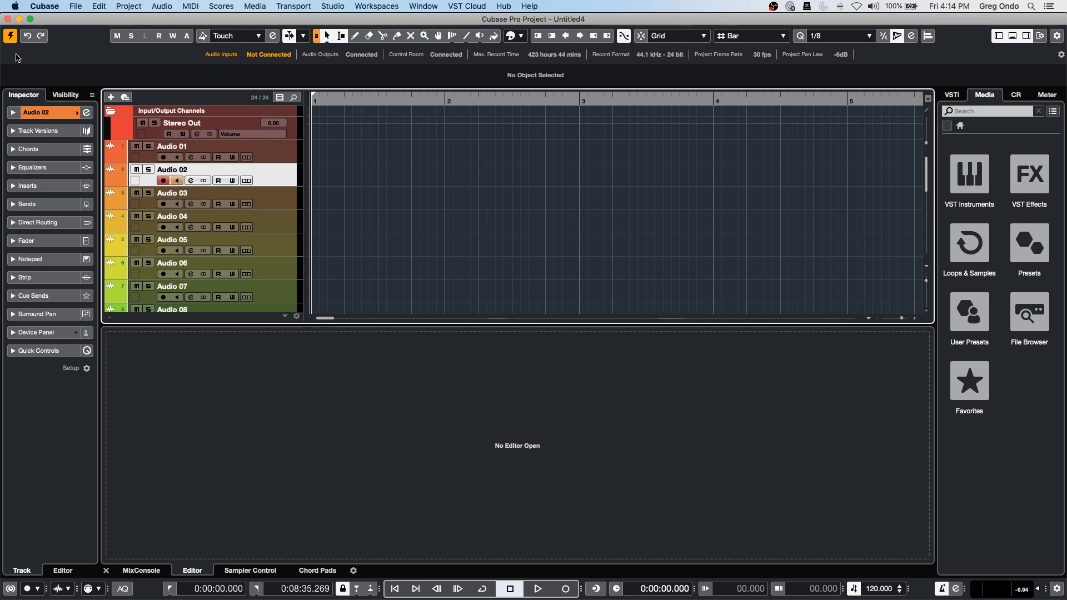
Show the MixConsole in the lower zone with its toolbar, and filter out the input channels.
click(141, 571)
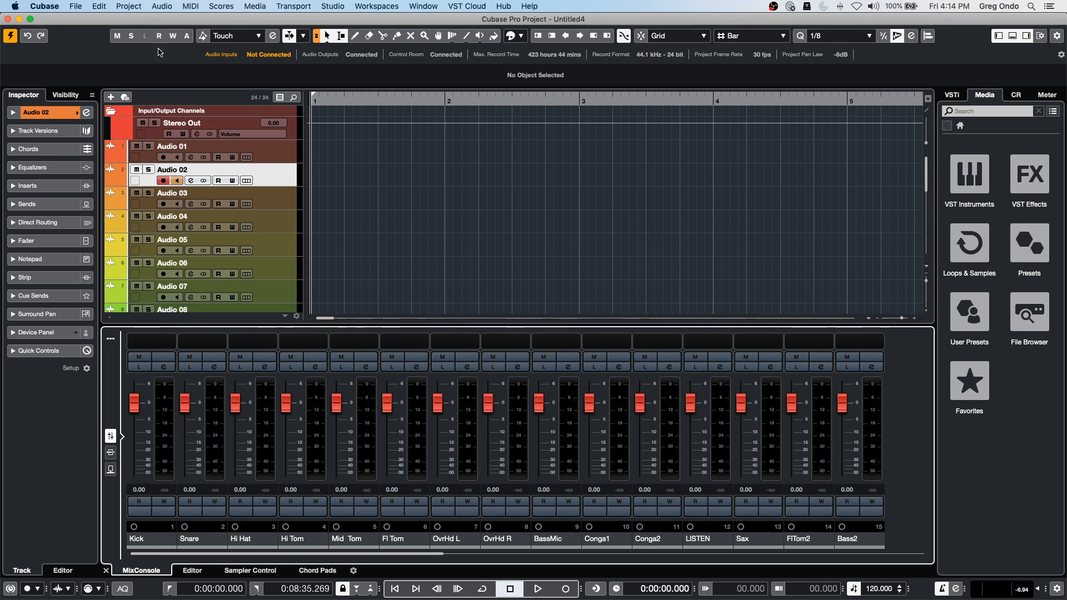
click(110, 338)
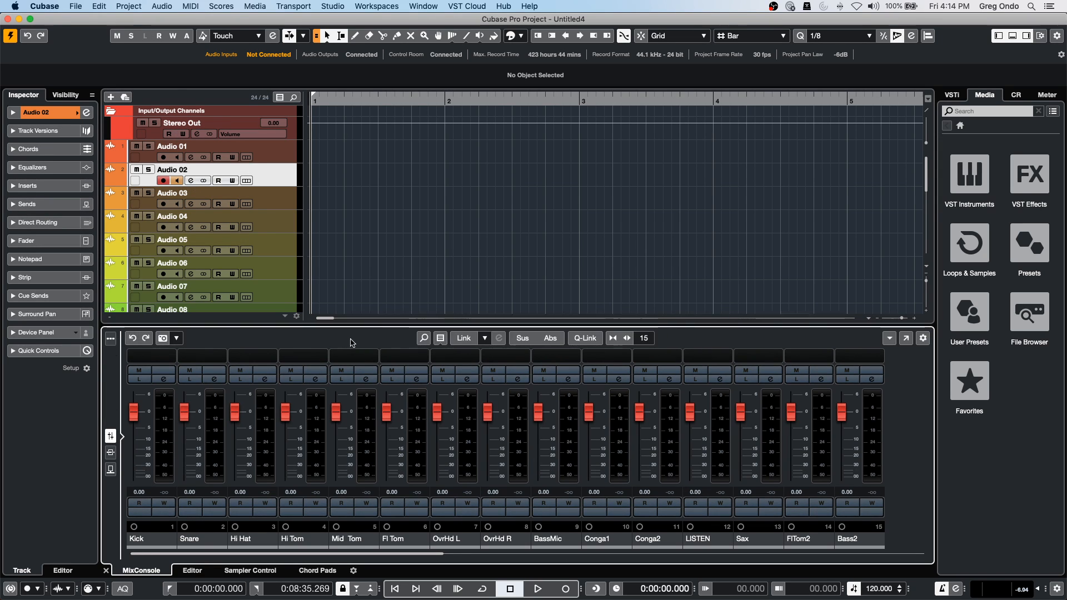
click(441, 338)
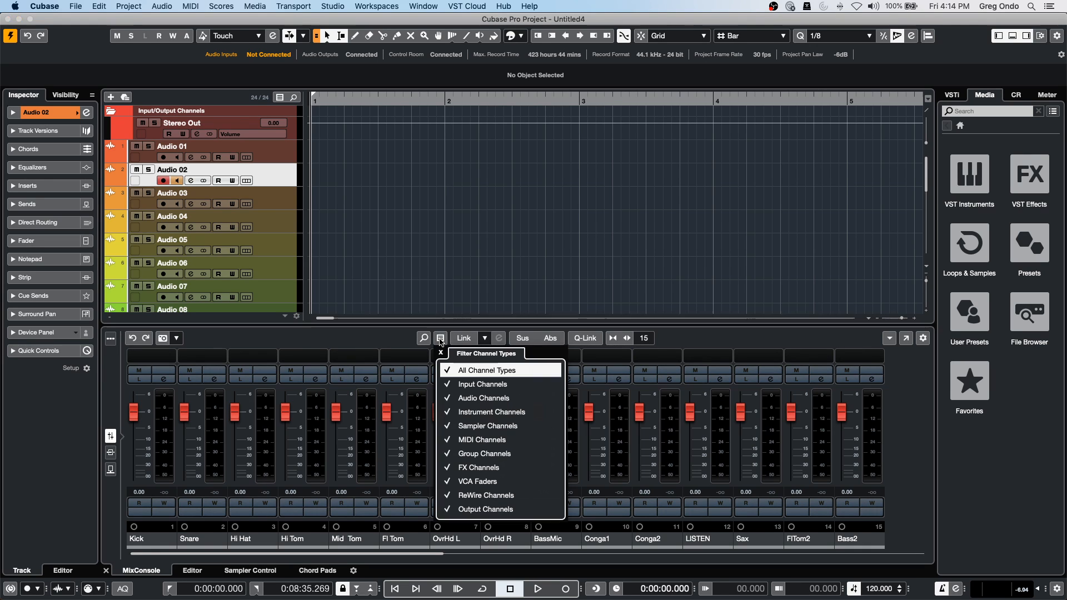
click(453, 385)
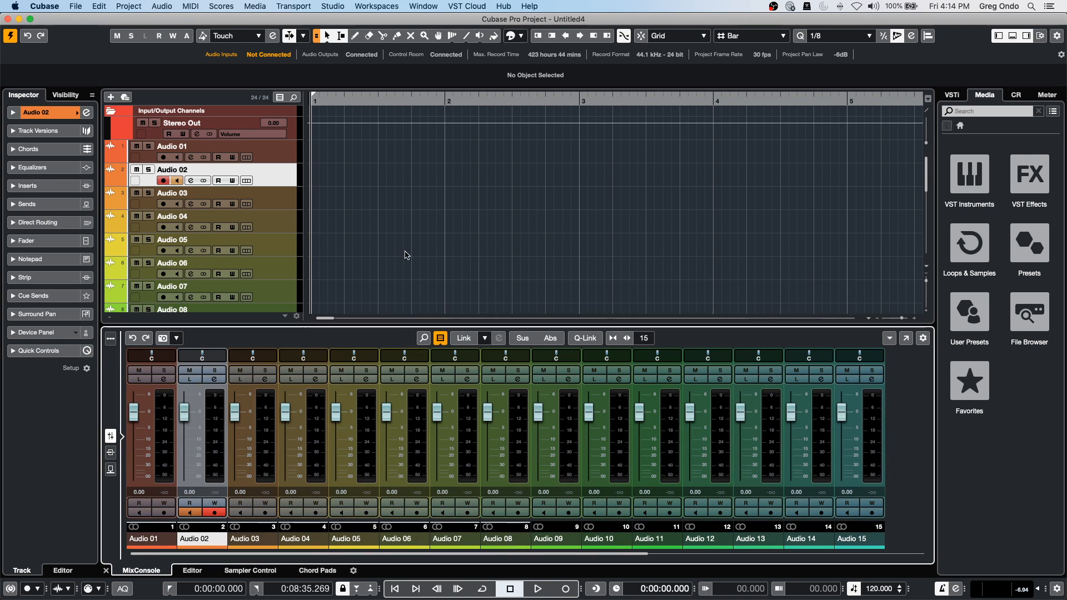
click(76, 7)
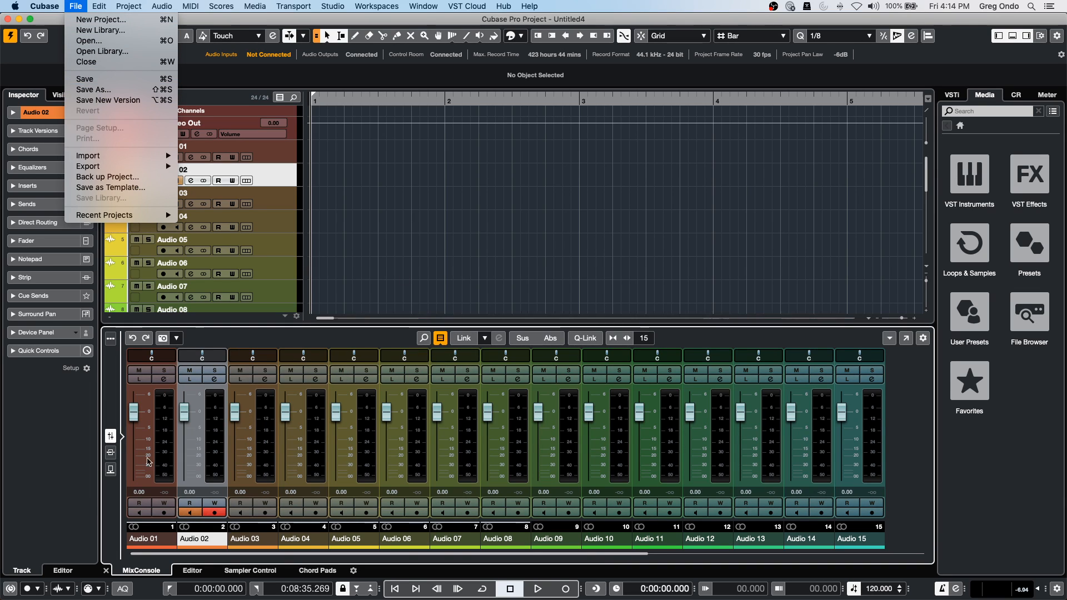
mouse_move(127, 162)
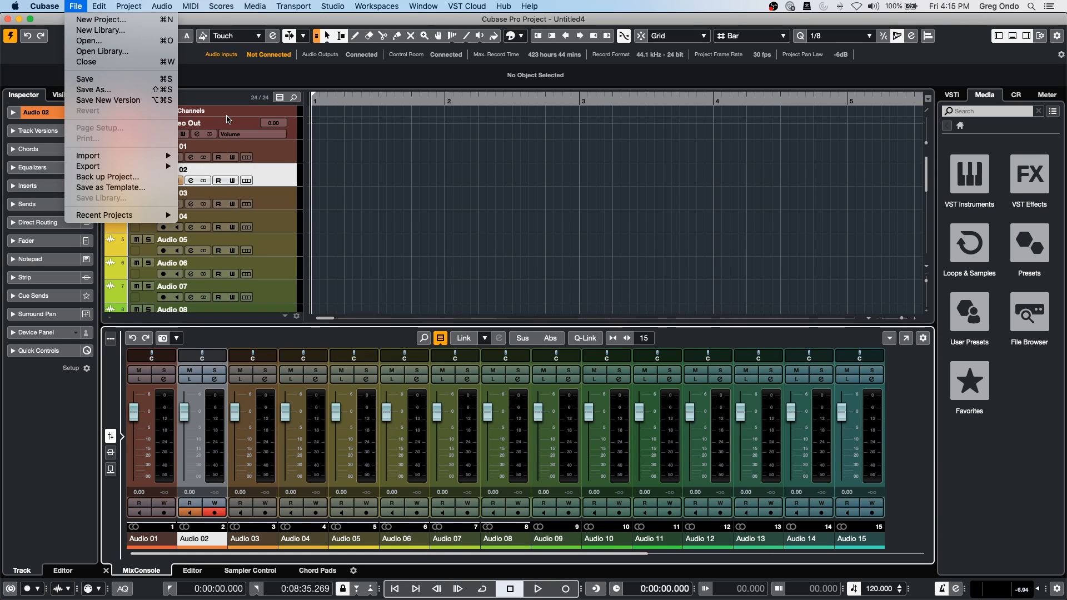
click(351, 148)
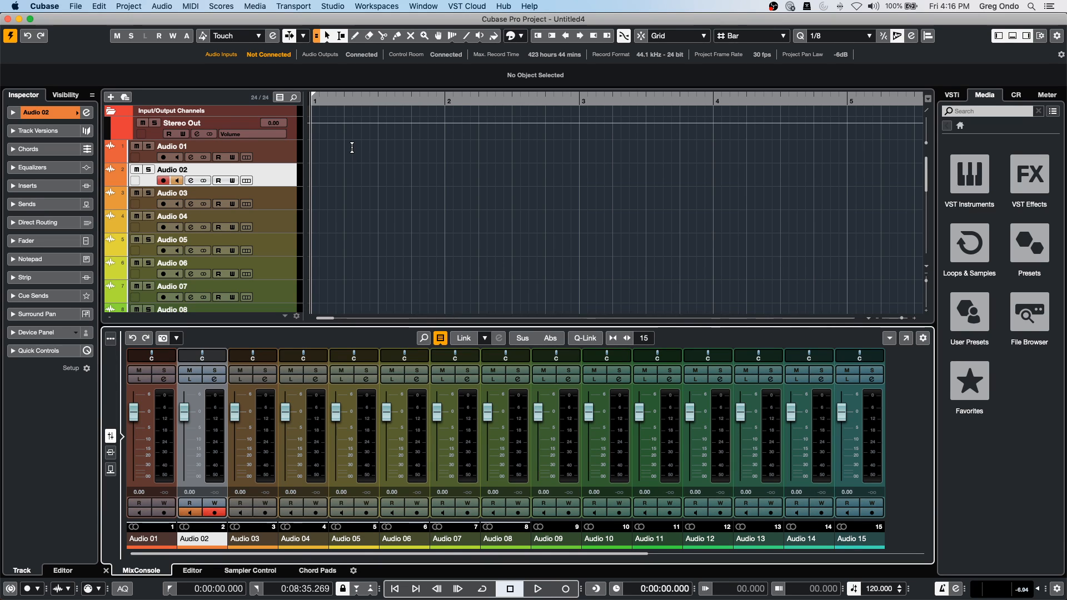
Open the VST System Link settings in Studio Setup, enable Active and Online, and confirm the dialog.
click(333, 6)
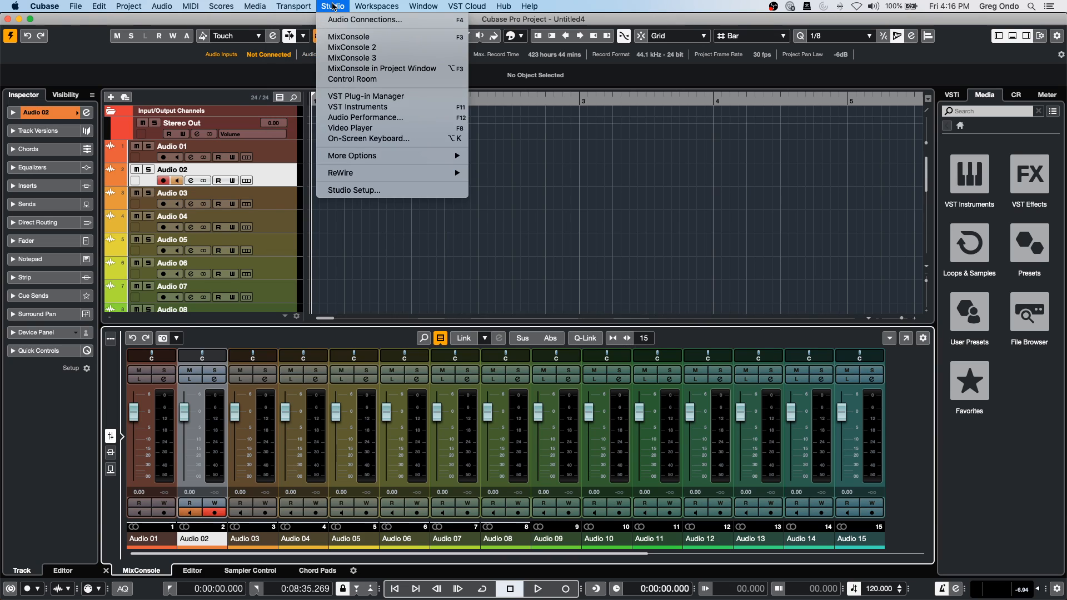
mouse_move(351, 8)
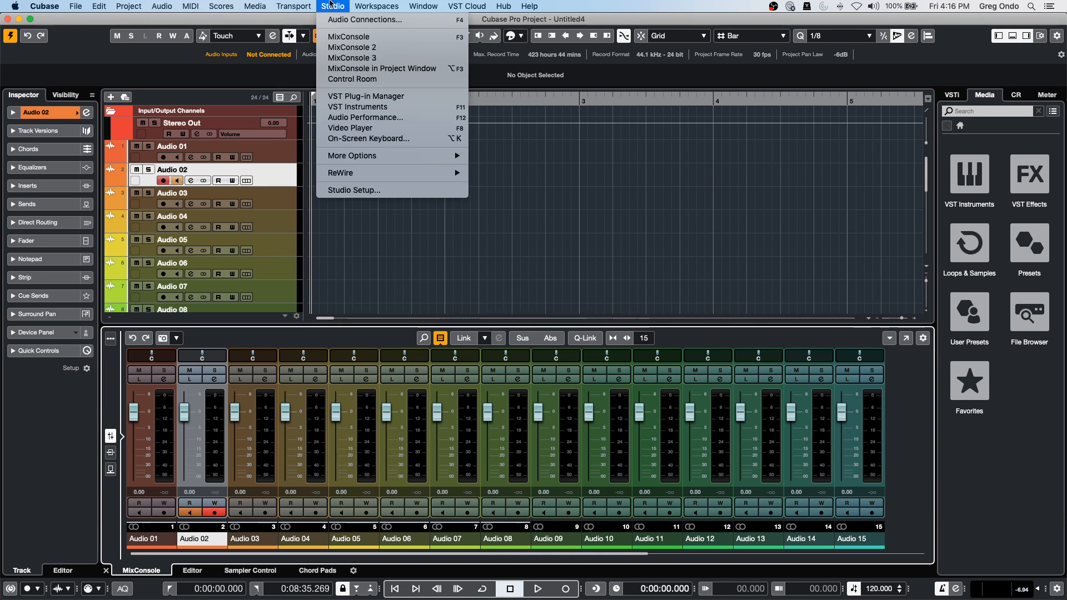
mouse_move(293, 6)
click(376, 193)
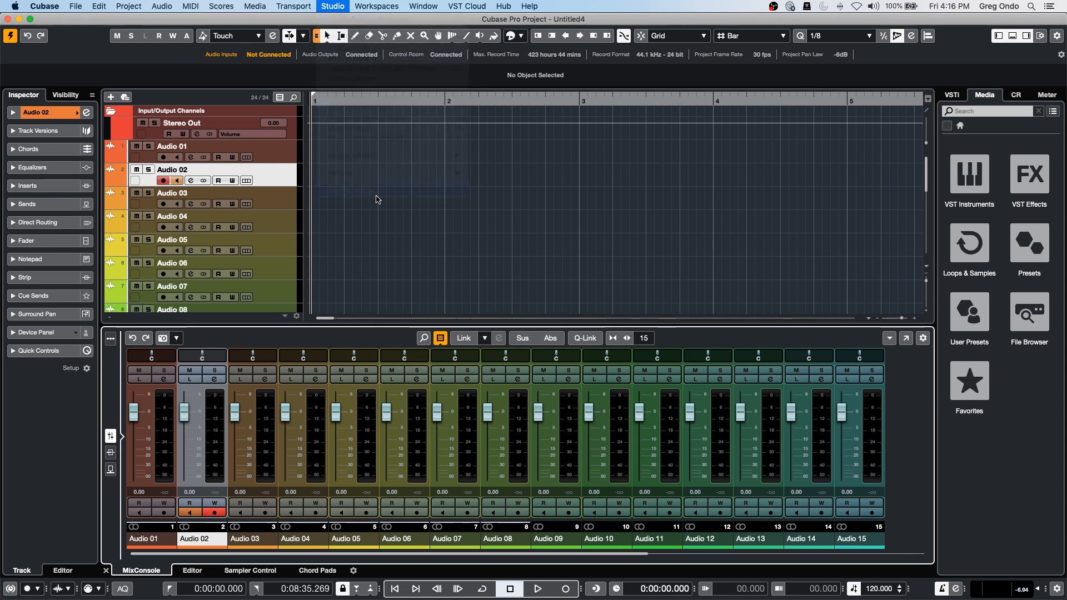
click(306, 267)
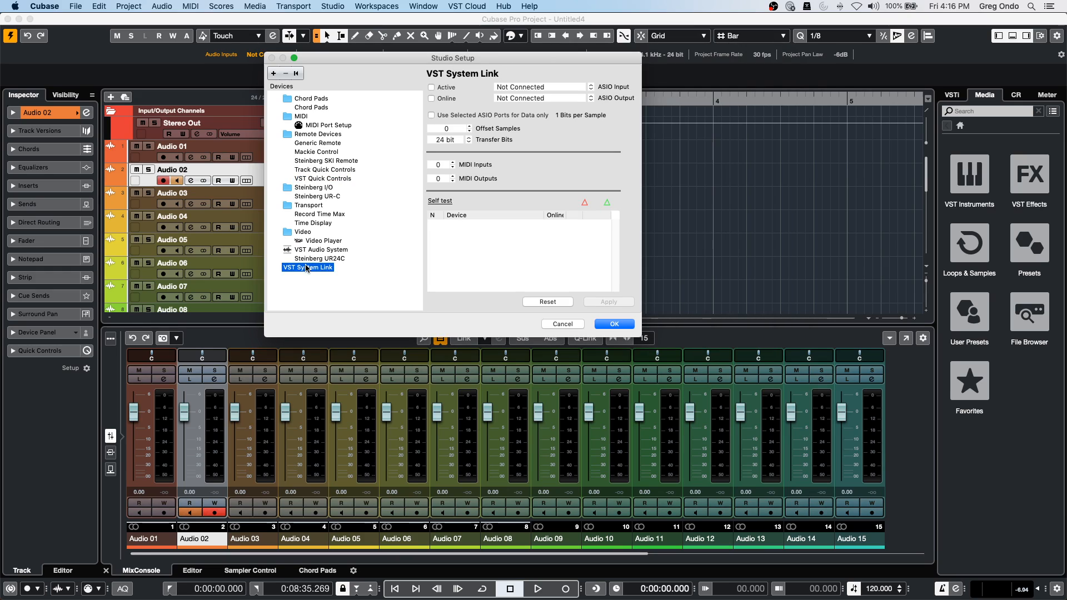
click(432, 88)
click(432, 99)
click(615, 324)
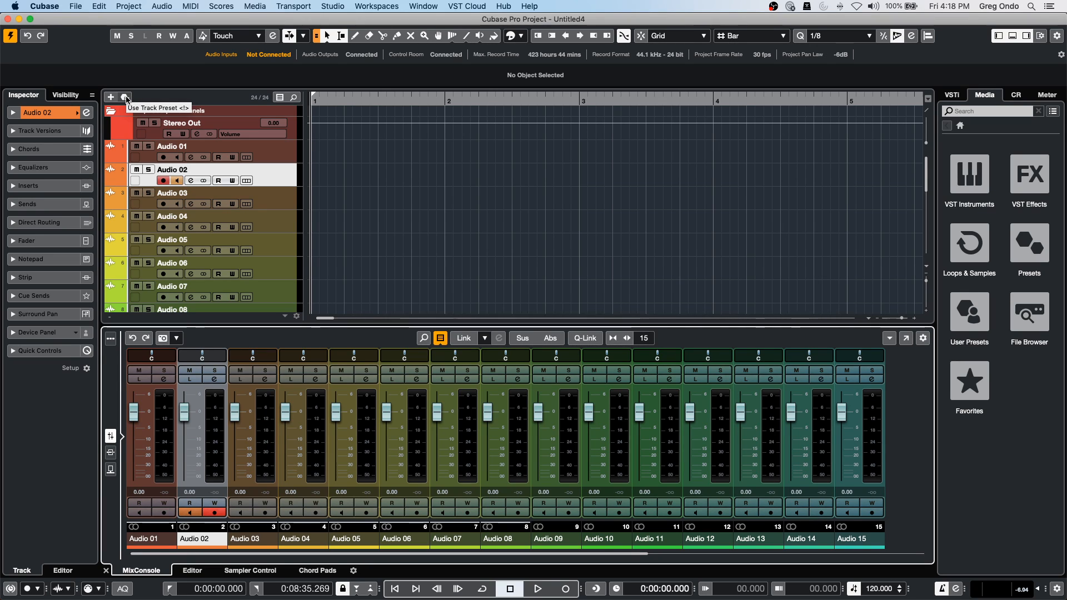
Examine the device ports offered for the montage external instrument's return bus in Audio Connections, and close the window.
click(332, 6)
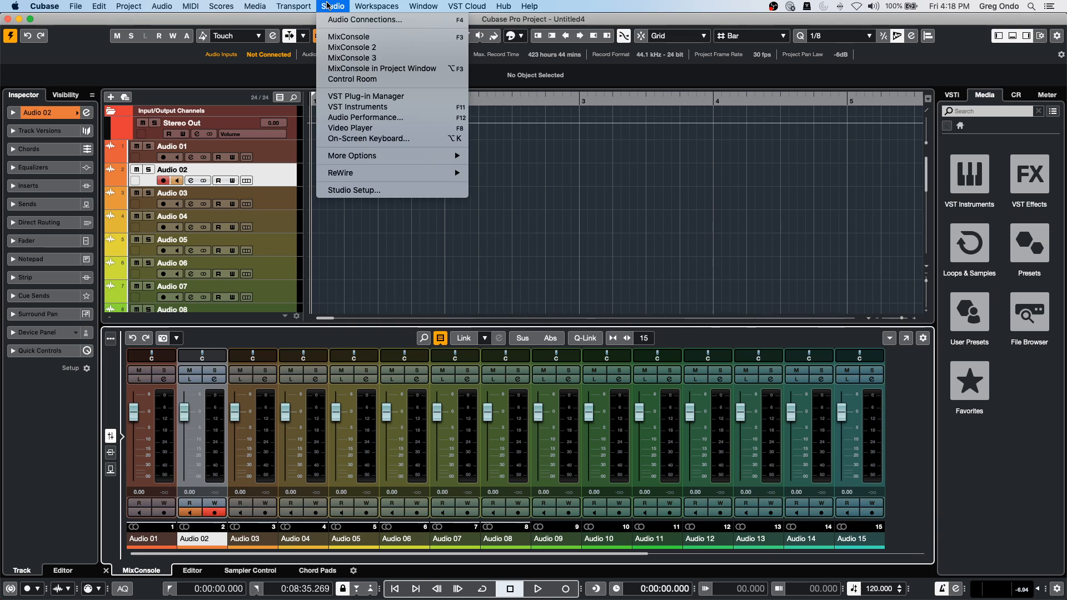
click(336, 20)
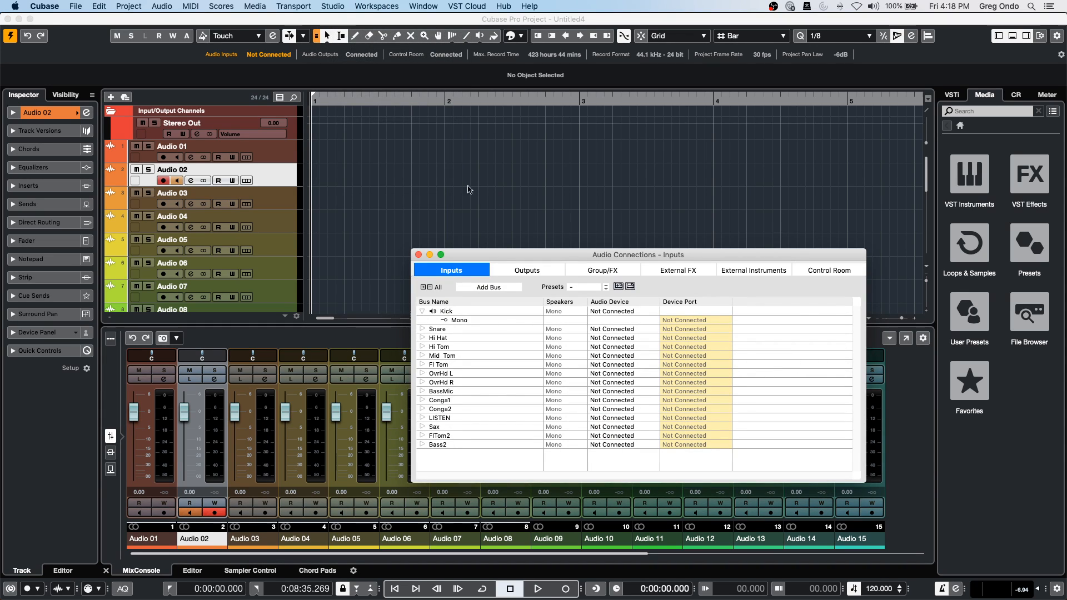
drag(656, 254, 503, 130)
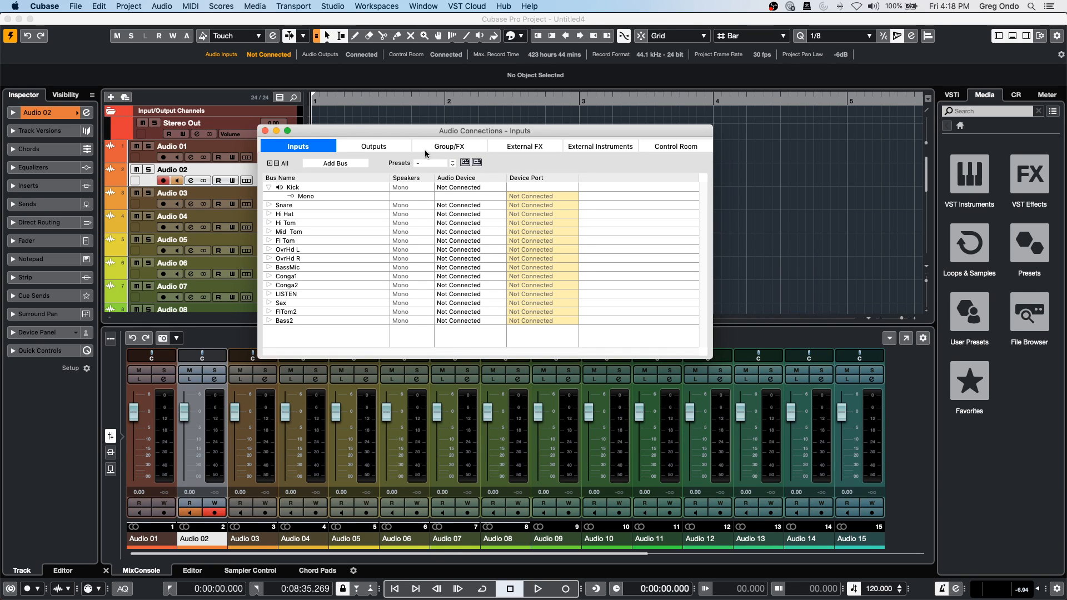
click(595, 148)
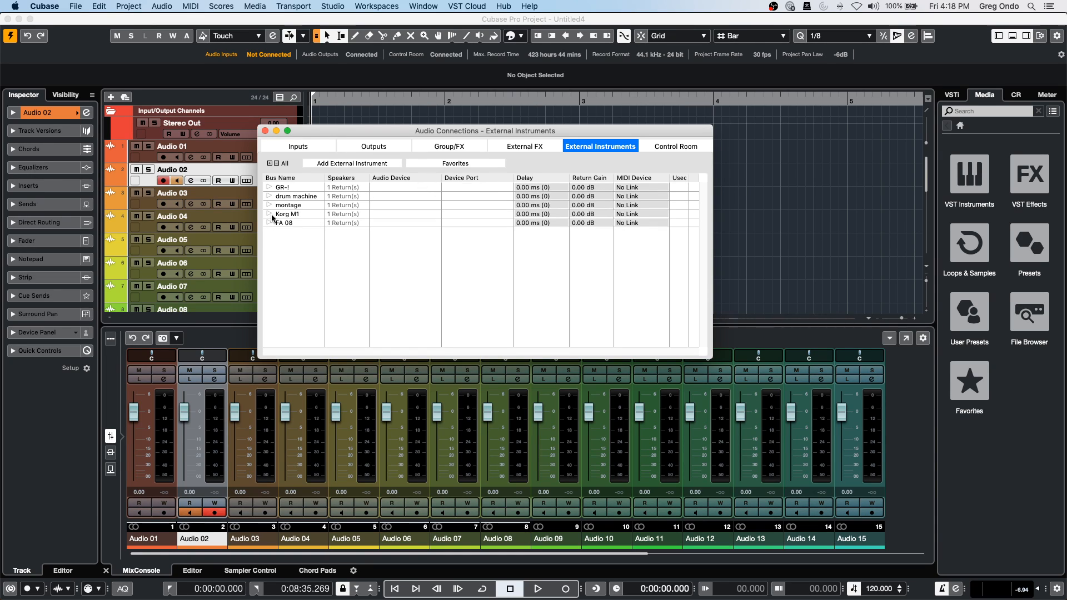
click(270, 206)
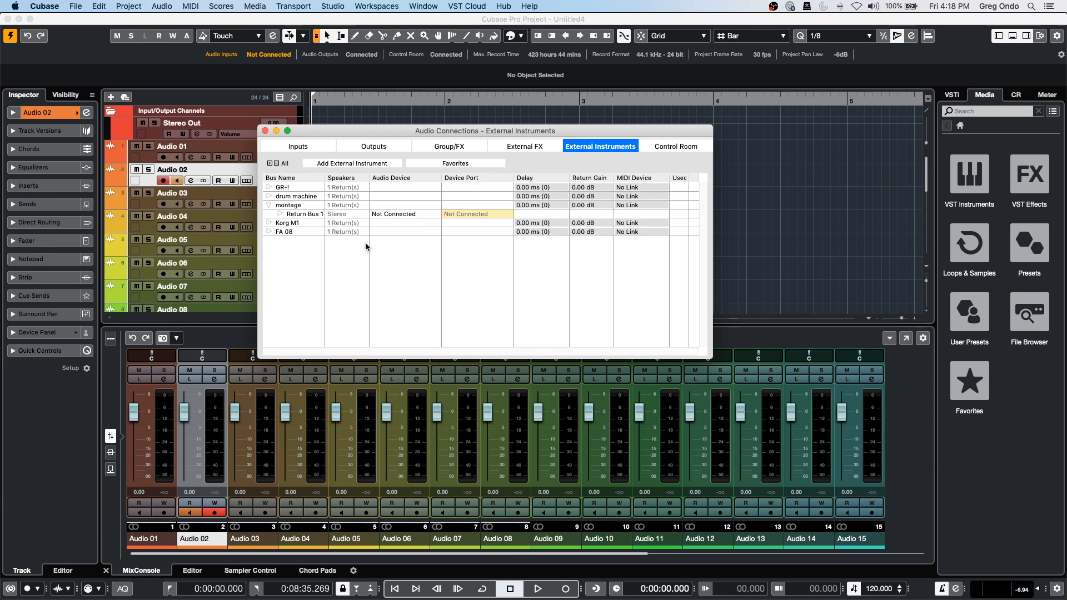
click(470, 215)
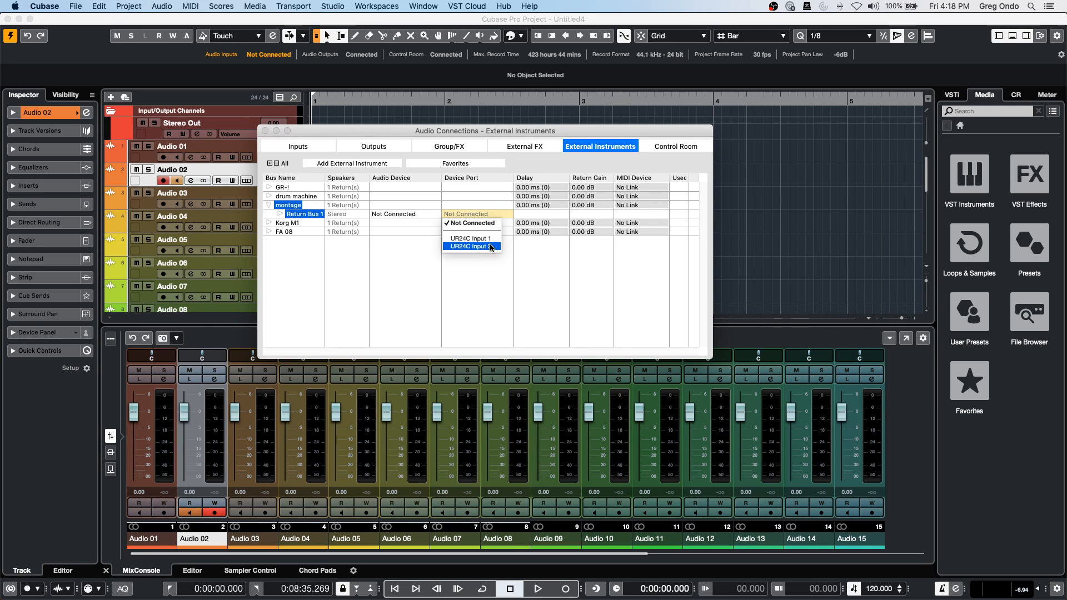
click(489, 285)
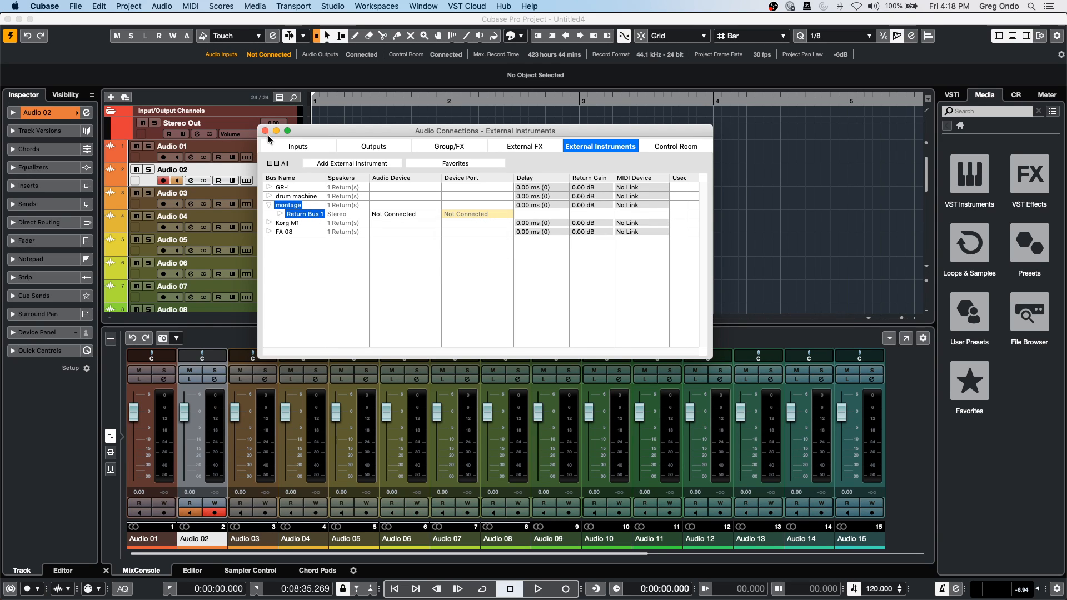
click(265, 131)
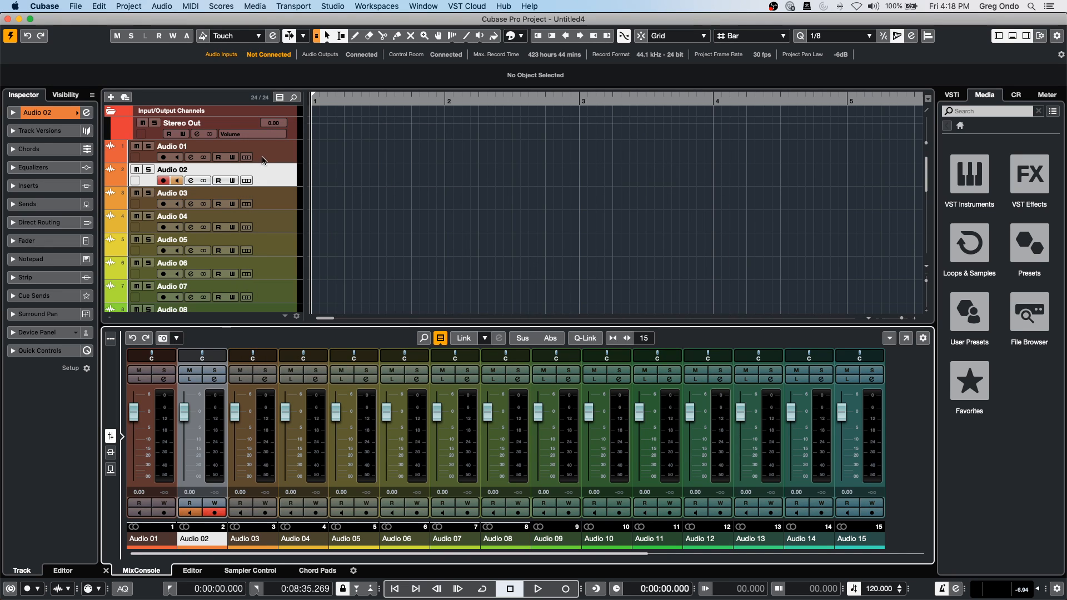
Add one instrument track using the external instrument montage, routed to Stereo Out.
right_click(279, 180)
mouse_move(309, 186)
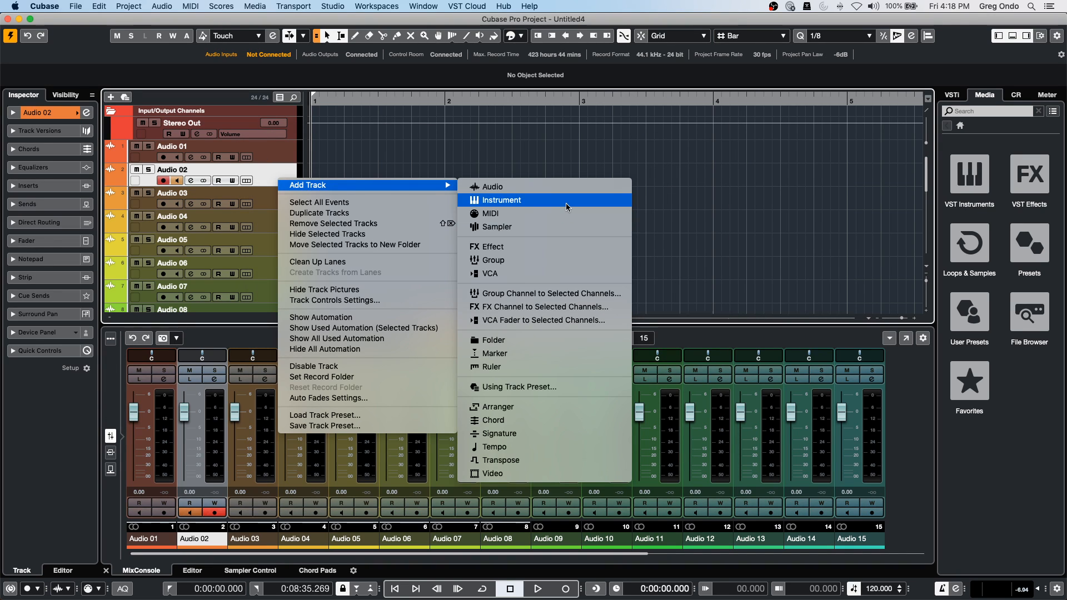
click(566, 204)
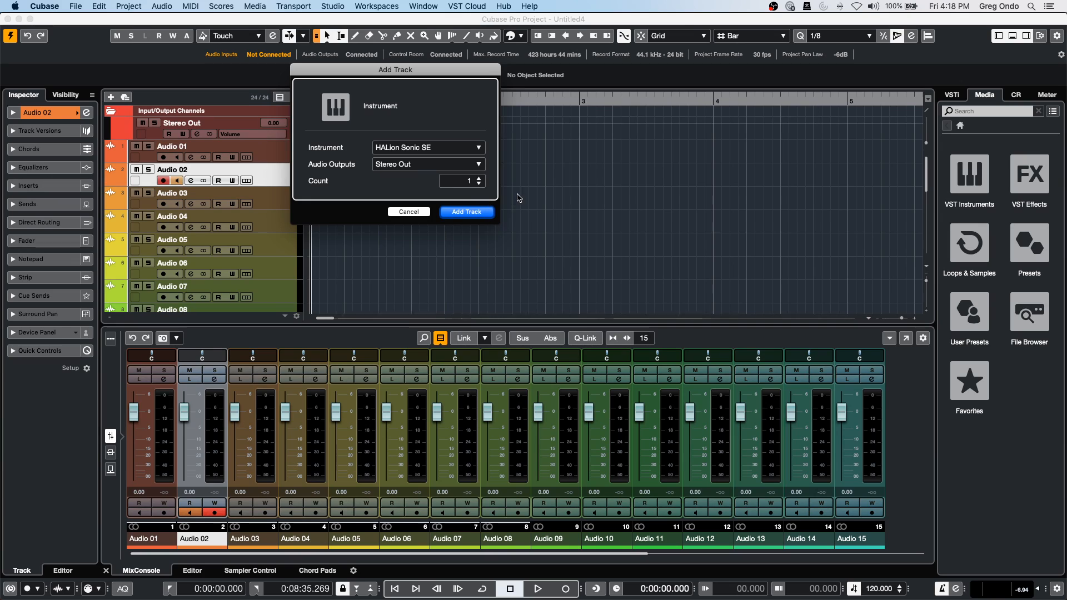
click(453, 149)
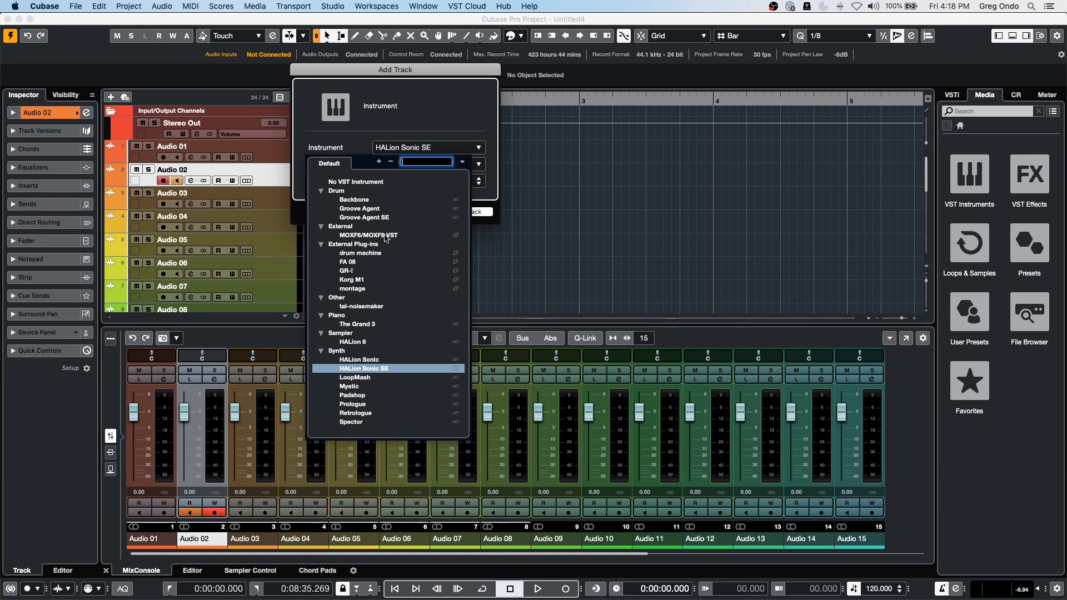
click(352, 288)
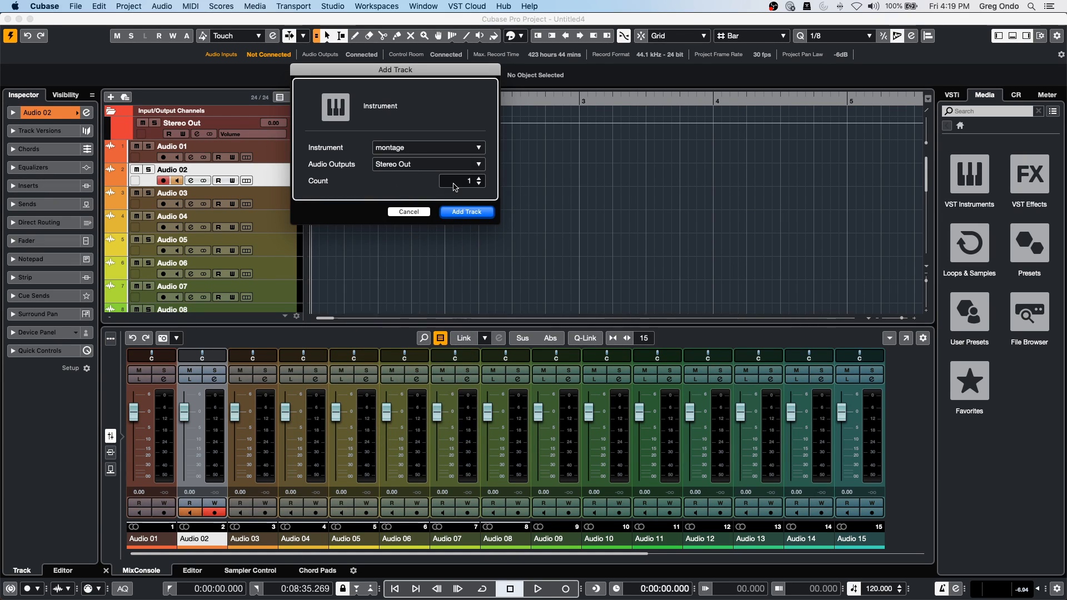
click(460, 212)
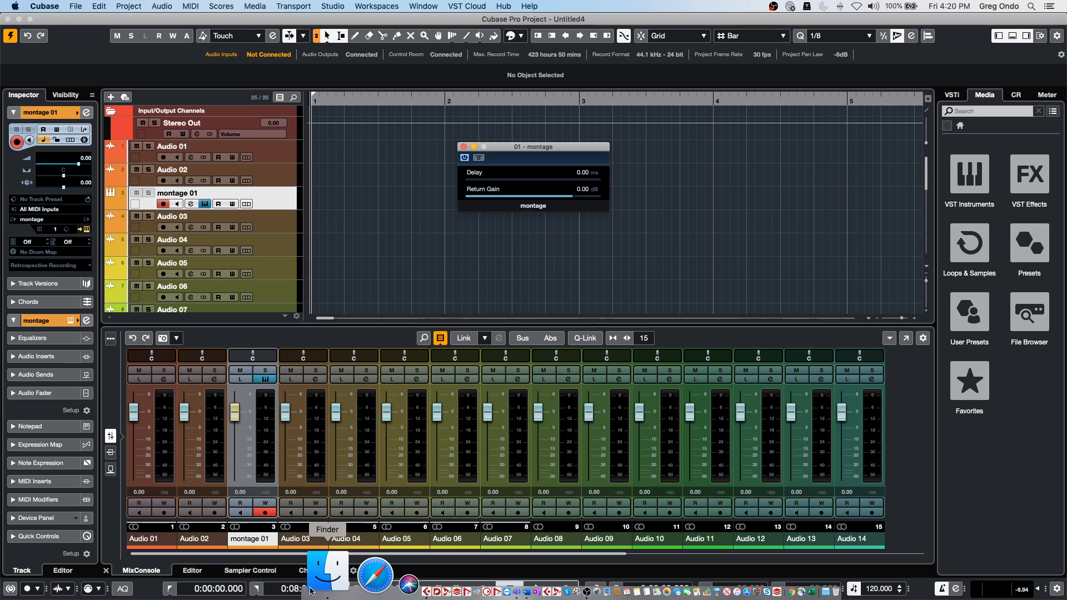
Switch to Finder and open the Projects folder inside Documents.
click(310, 590)
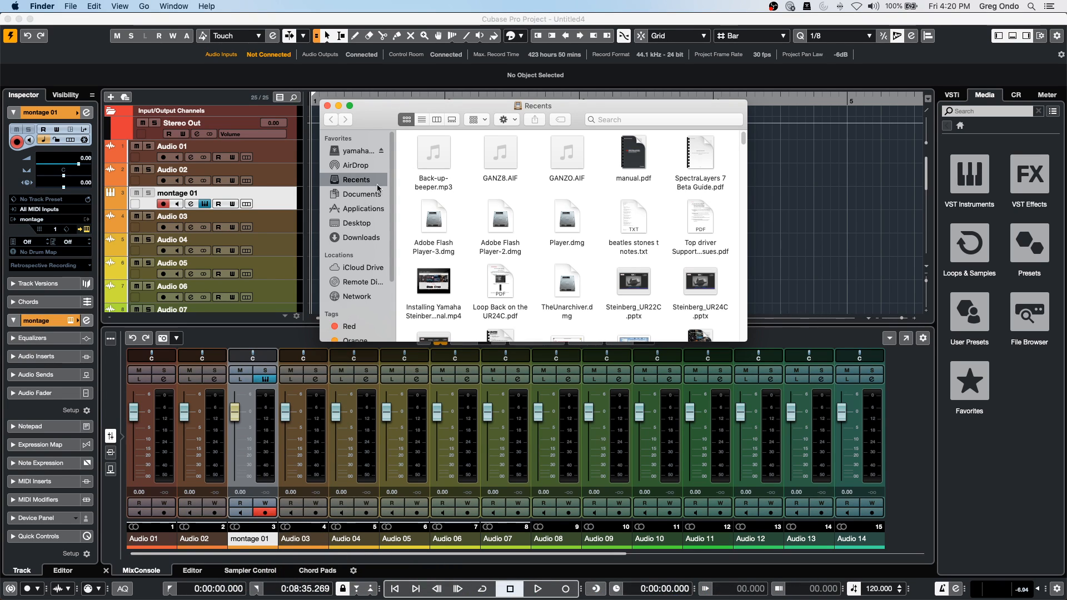
click(361, 194)
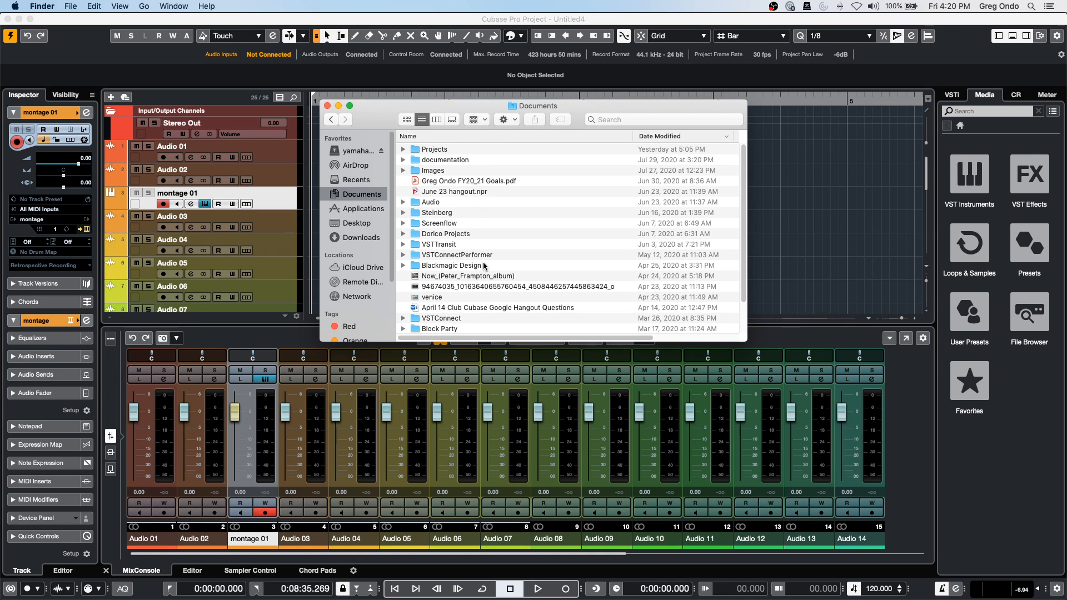
click(424, 149)
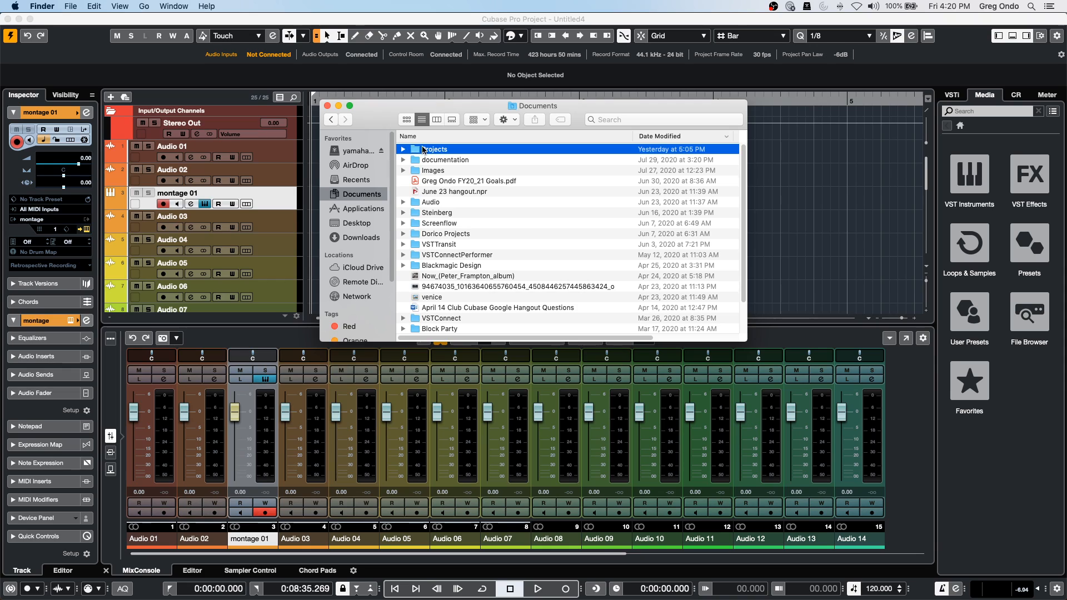
double_click(424, 149)
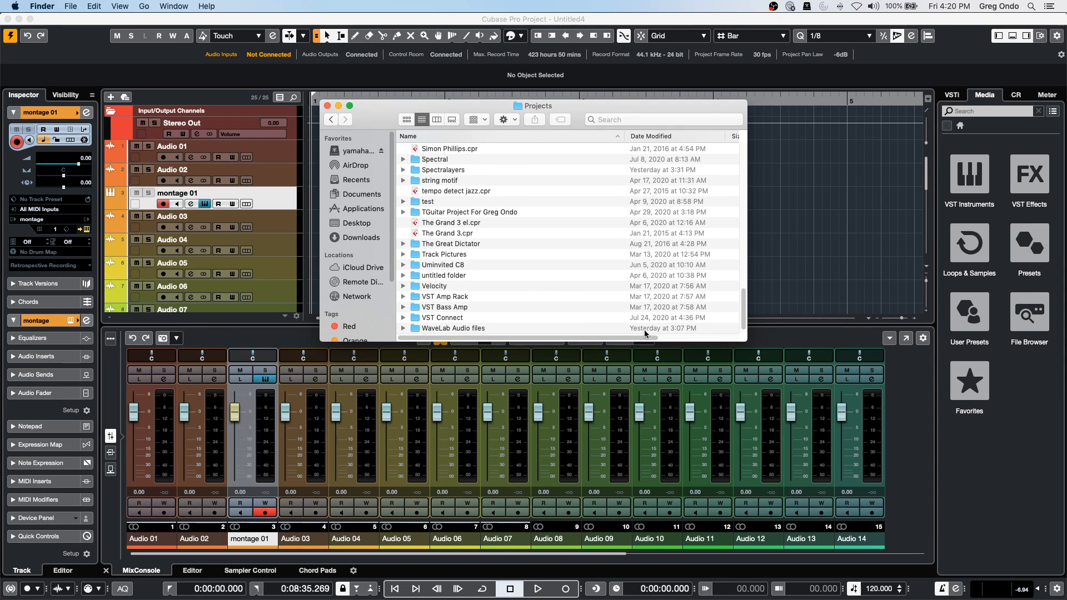
Return to Cubase, view the project location options for a new project in the Steinberg Hub, and cancel.
click(92, 21)
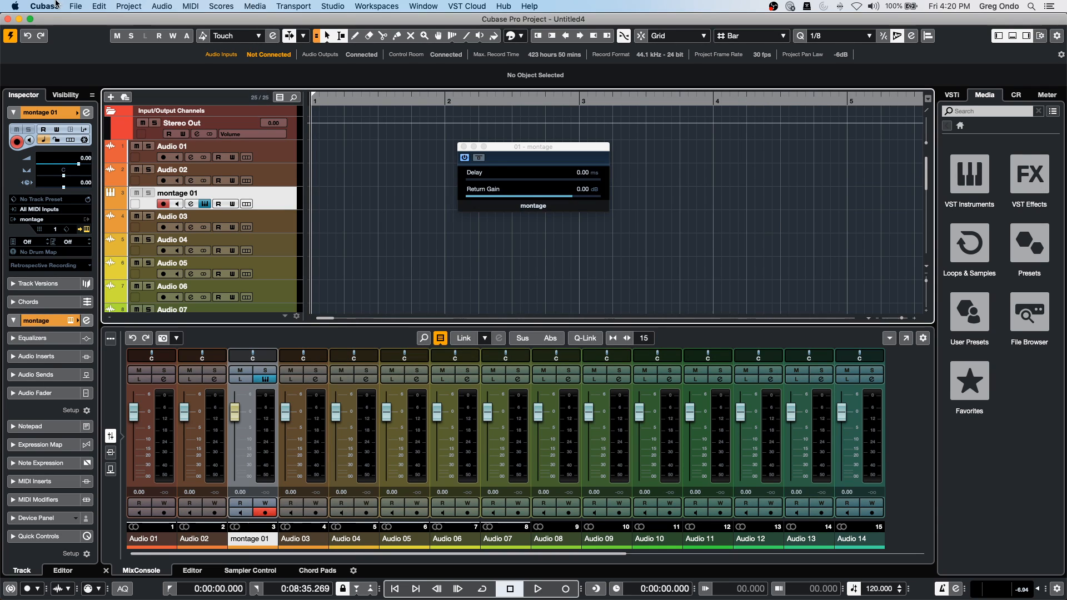
click(76, 7)
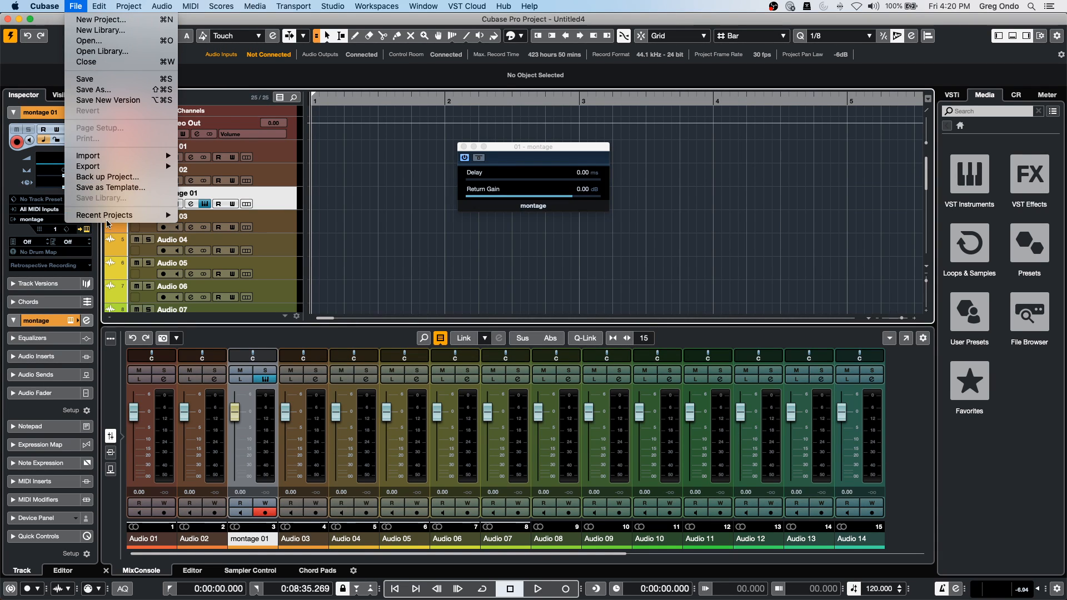
mouse_move(106, 219)
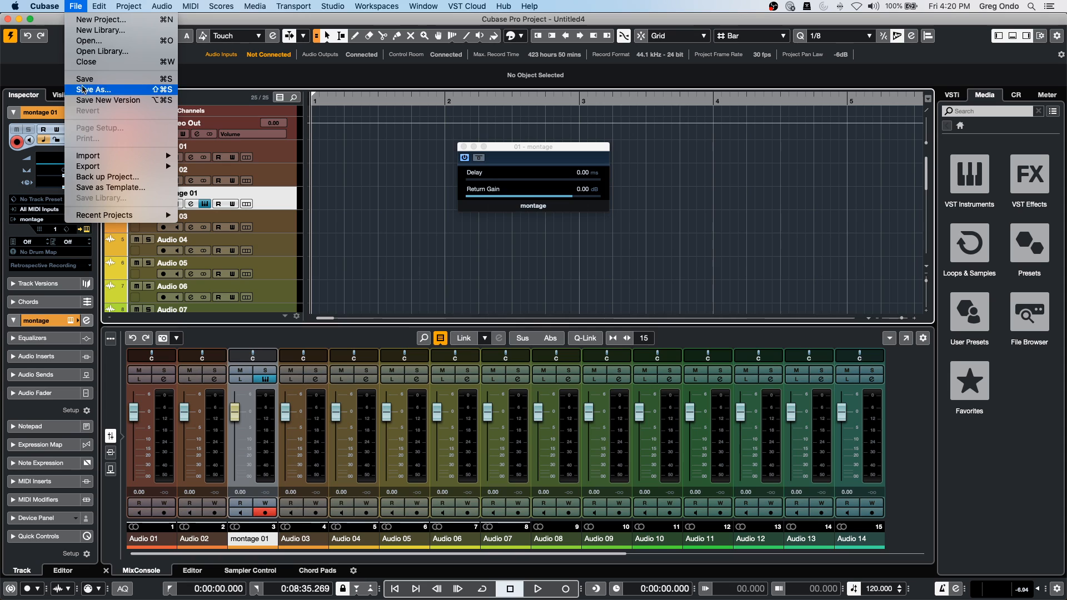
click(81, 24)
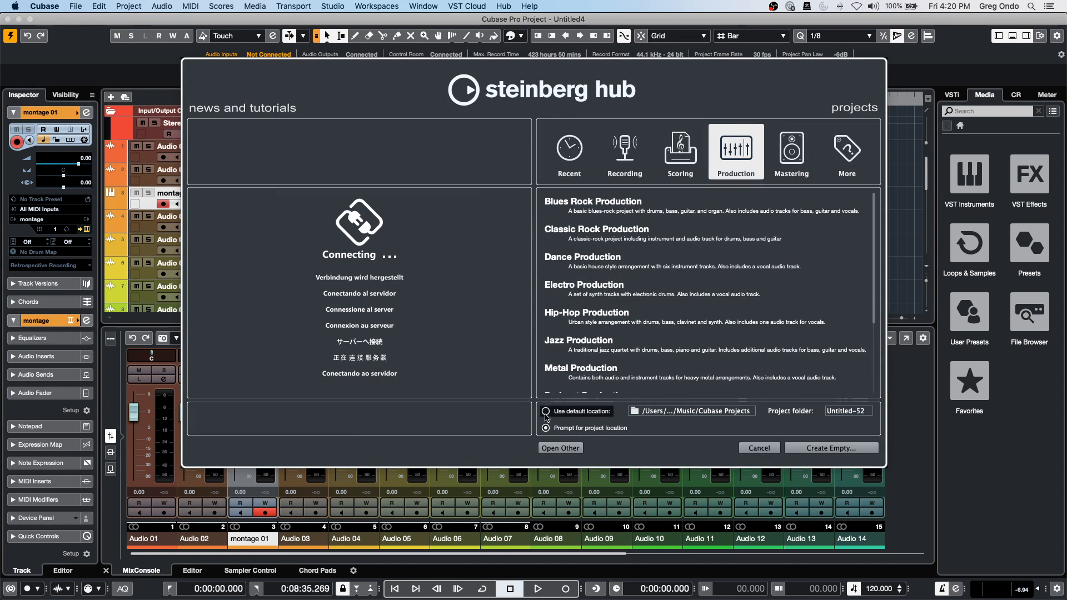
click(759, 448)
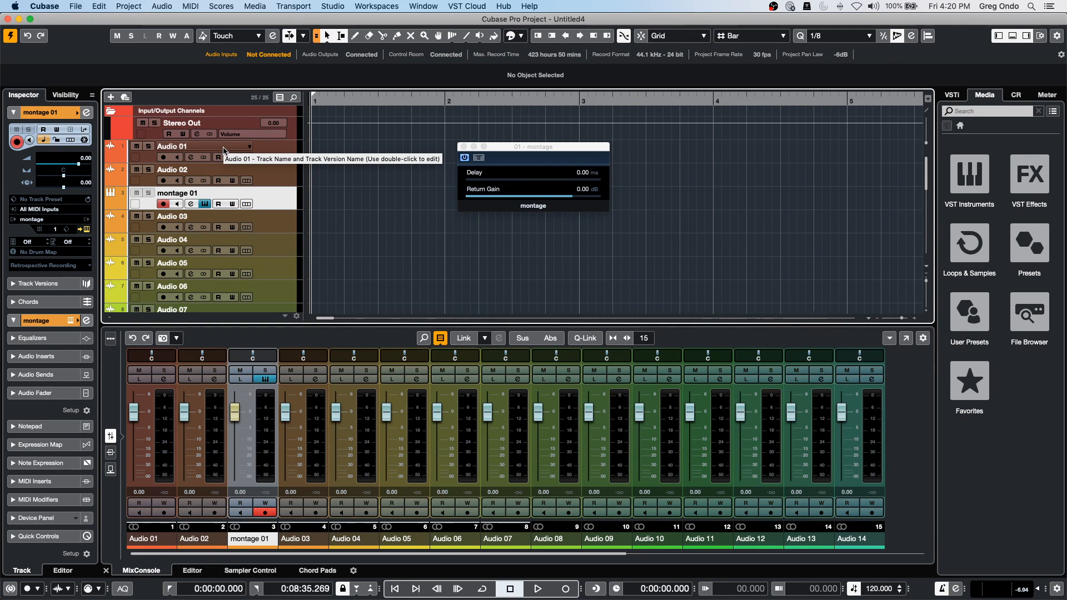
Switch to Finder, select the string motif folder inside Projects, and close the window.
key(super+Tab)
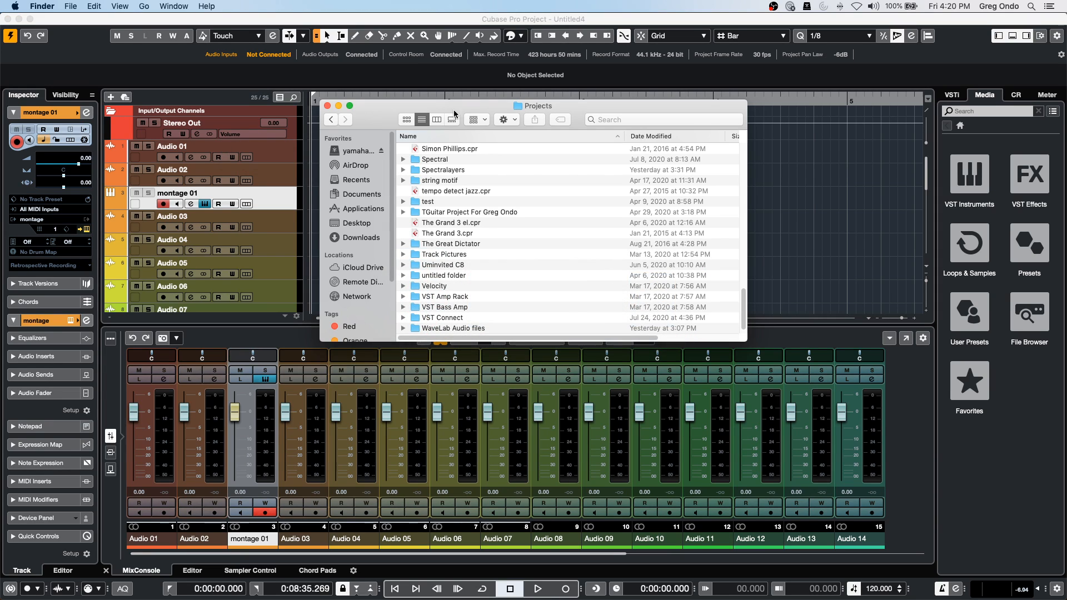
click(437, 181)
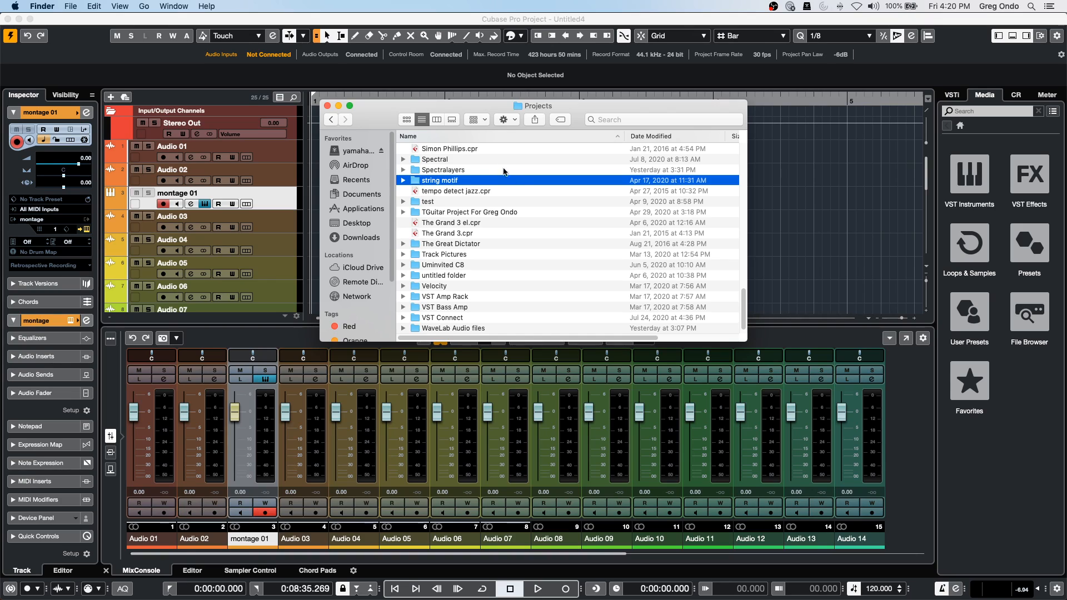
click(327, 106)
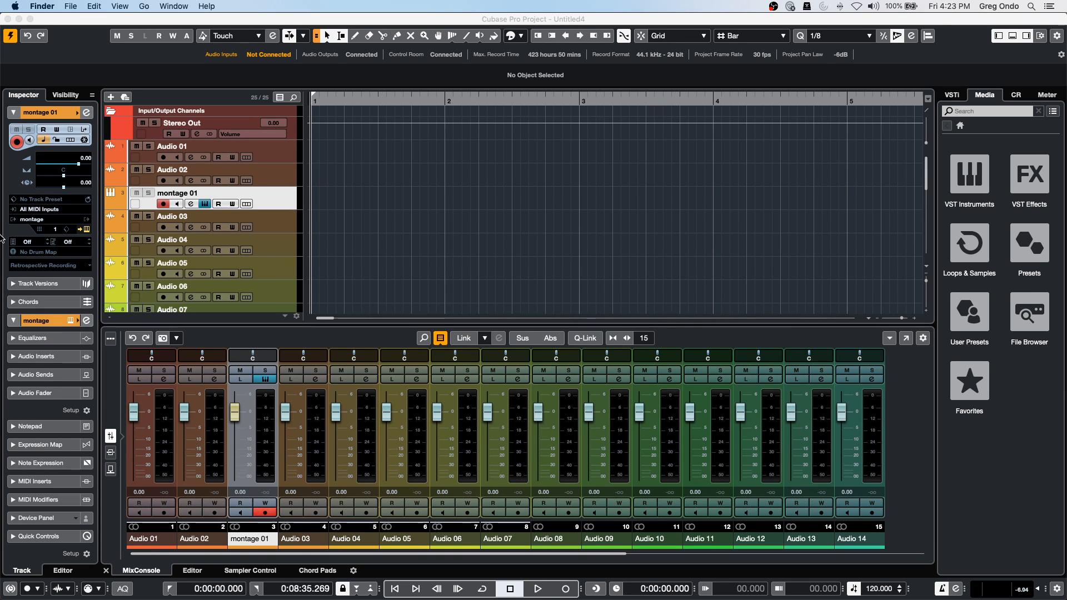
Switch to OBS to view the live stream's audio mixer and status, and return to Cubase.
key(super+Tab)
key(super+Tab)
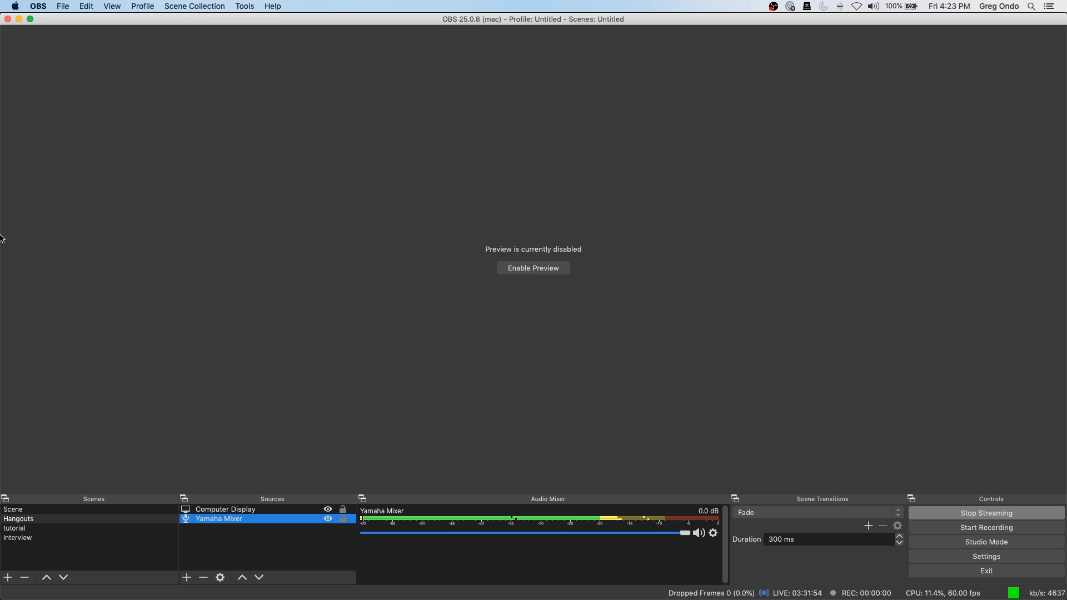
key(super+Tab)
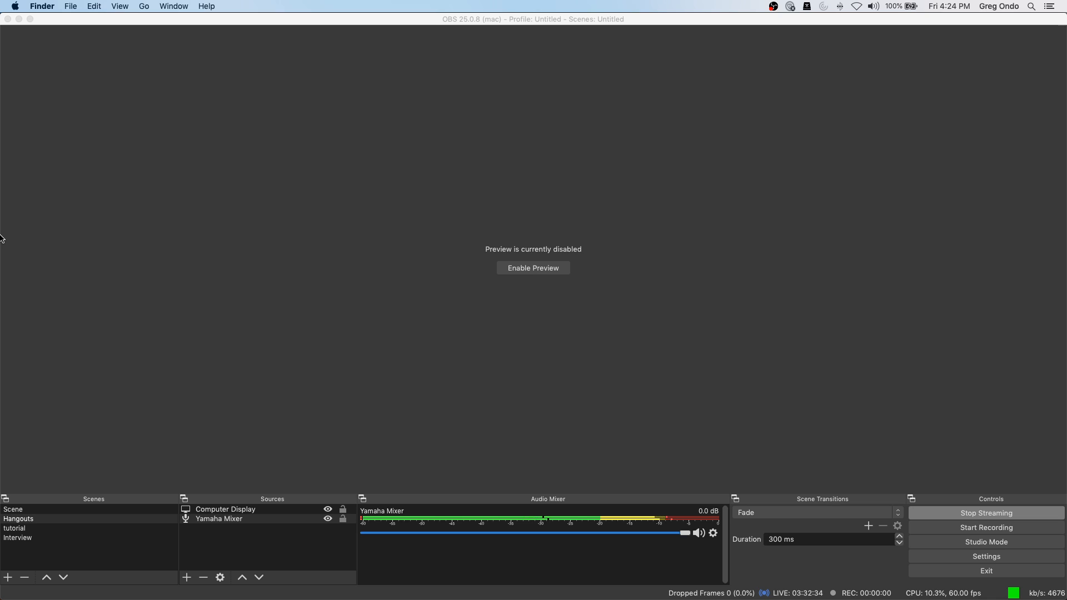
key(super+Tab)
key(super+Tab)
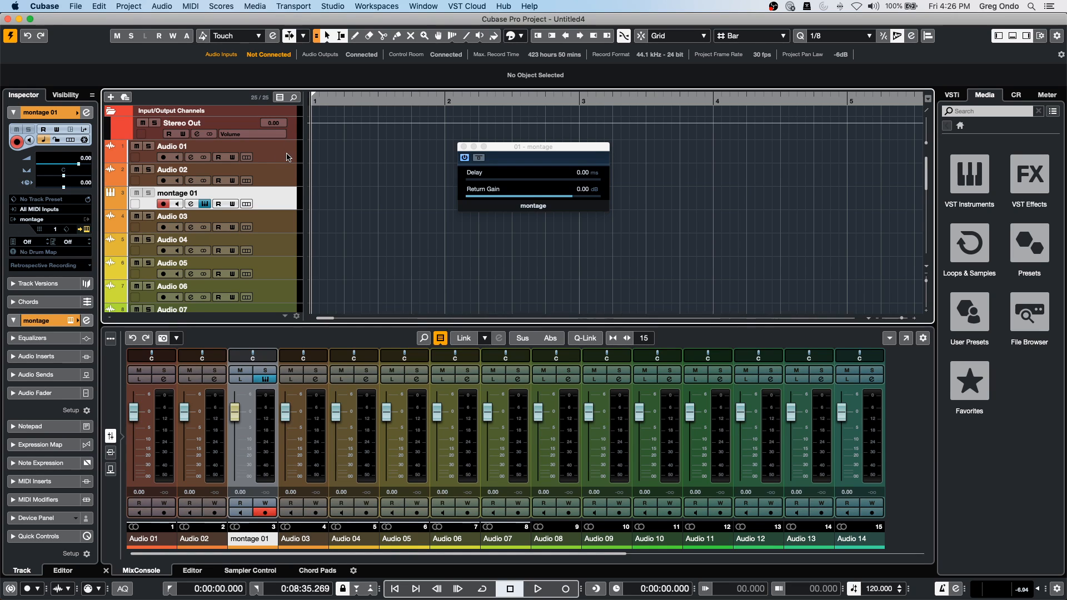
Add a chord track directly below the montage 01 track.
scroll(285, 164, down, 10)
scroll(280, 172, up, 9)
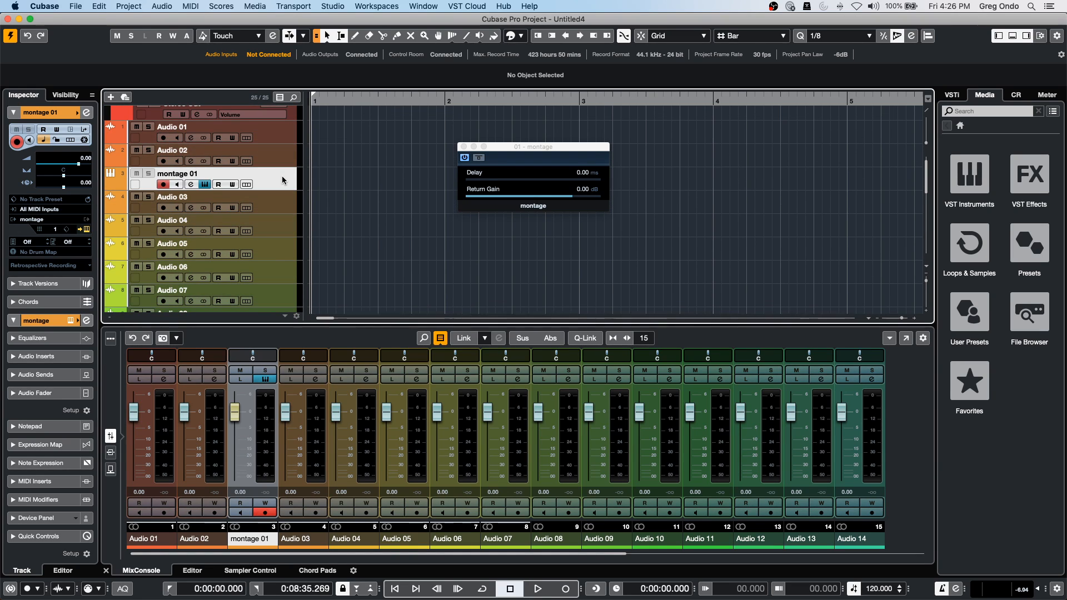
right_click(281, 176)
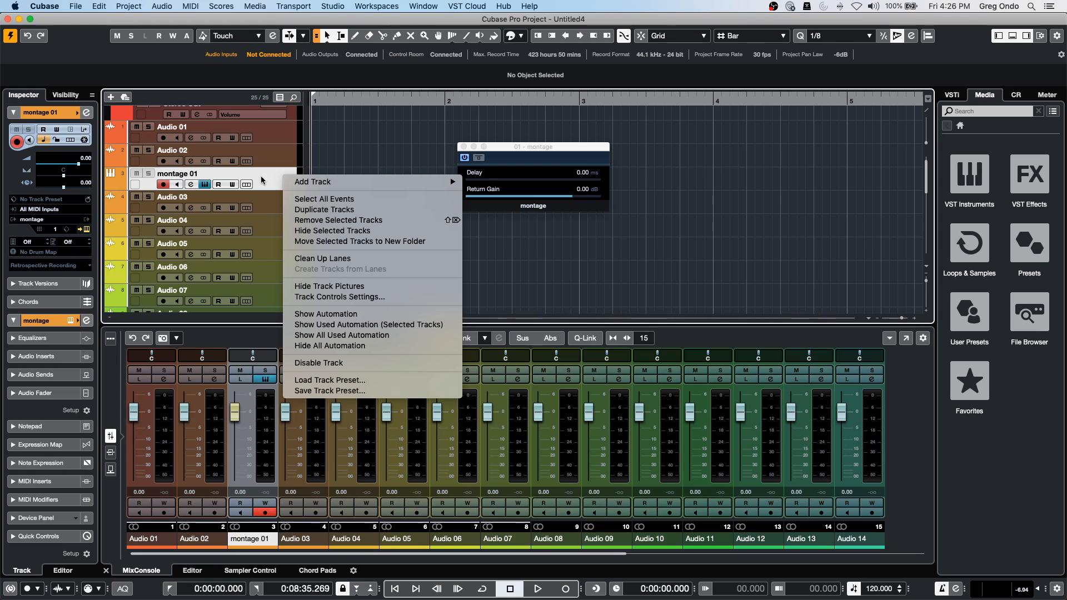
mouse_move(461, 181)
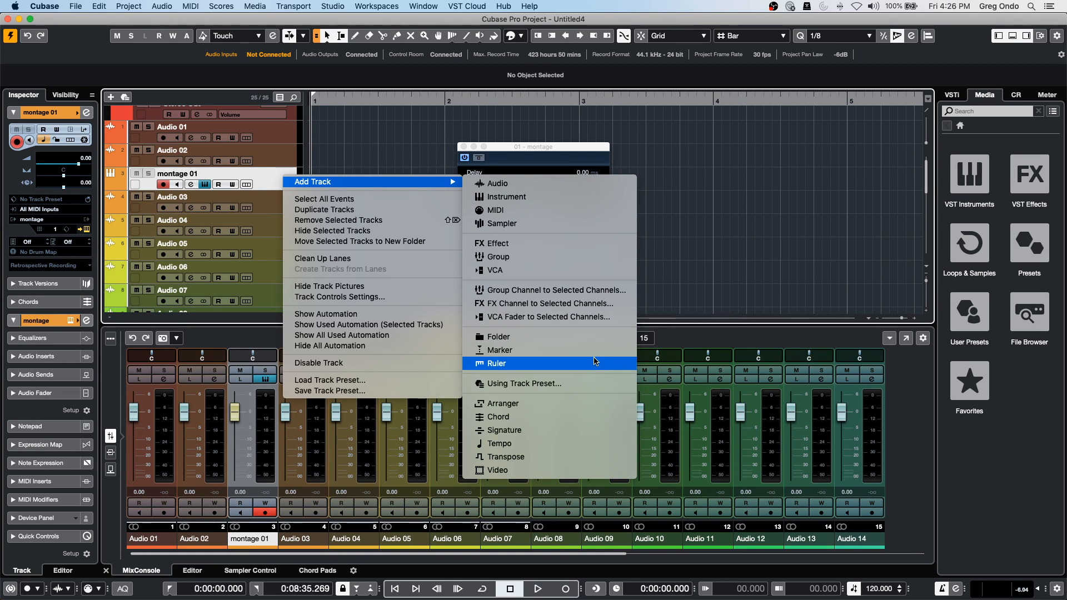
click(613, 417)
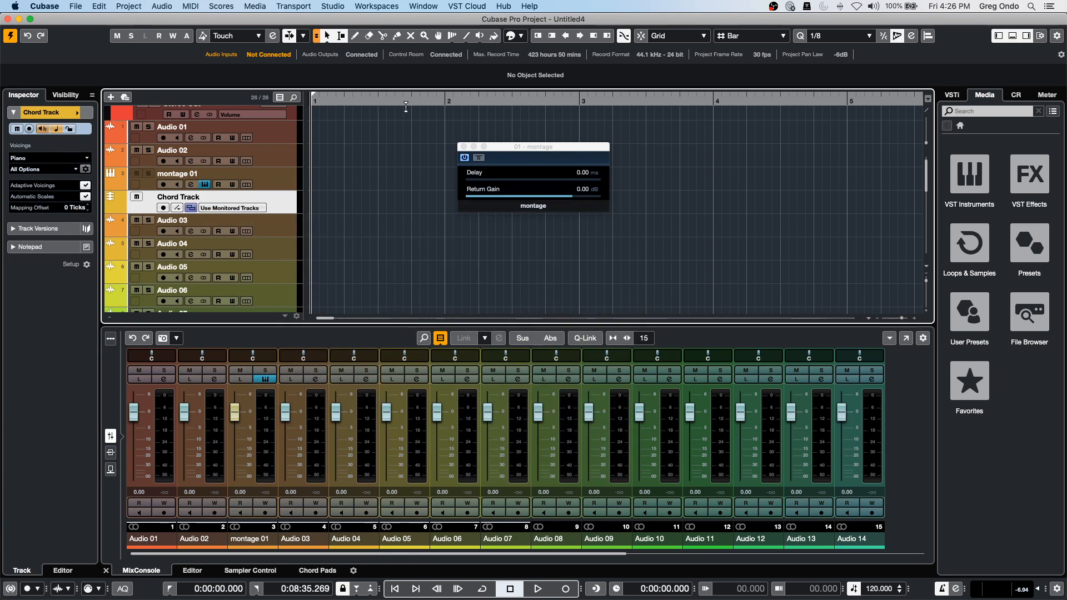
Draw an empty chord event at bar 1 on the Chord Track.
right_click(370, 211)
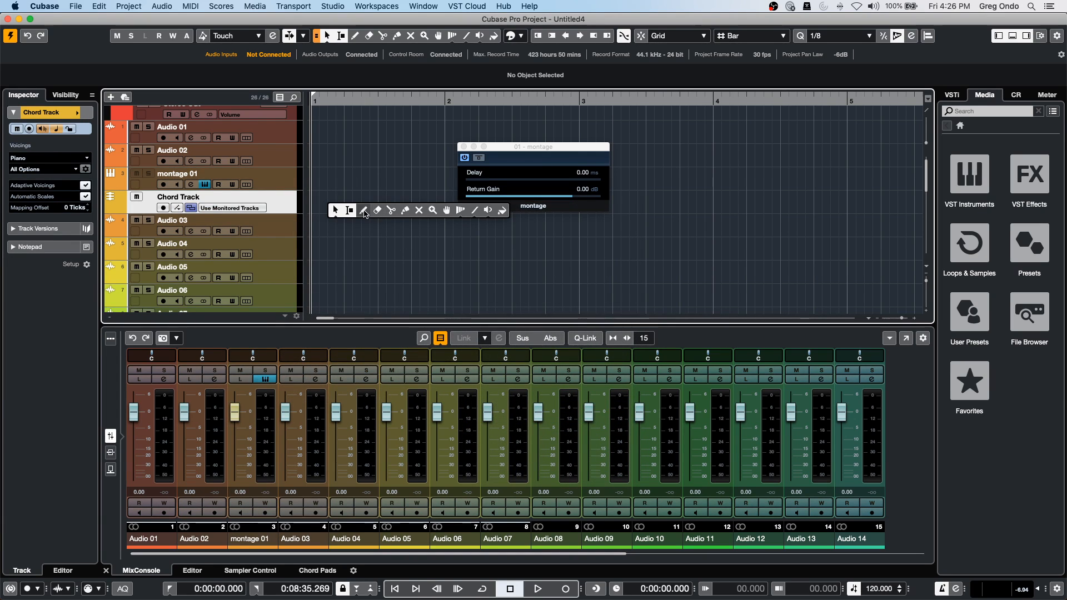
click(364, 210)
click(319, 201)
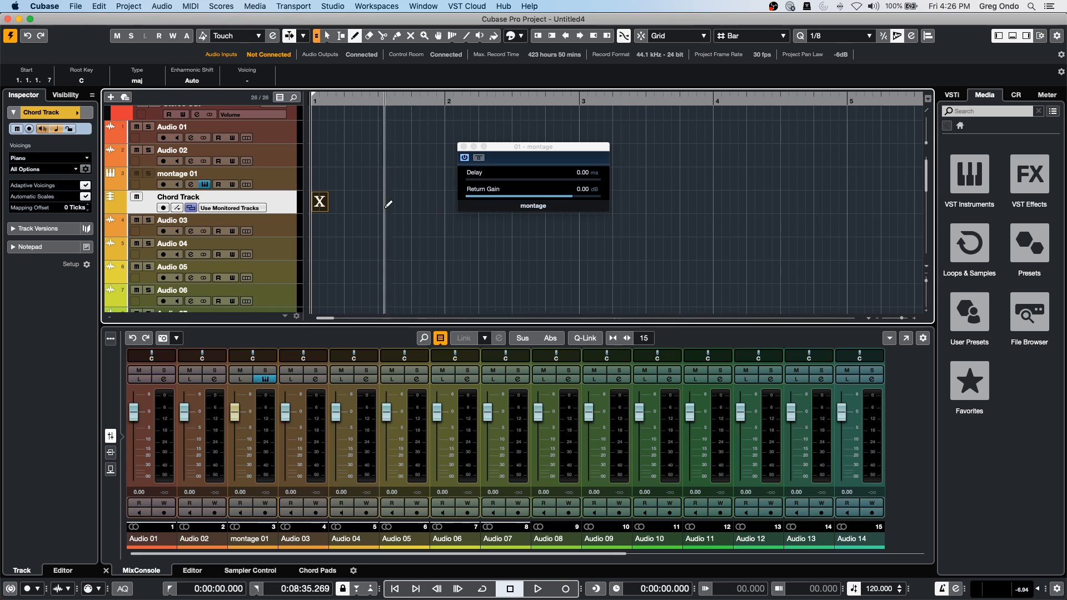
right_click(327, 203)
click(327, 205)
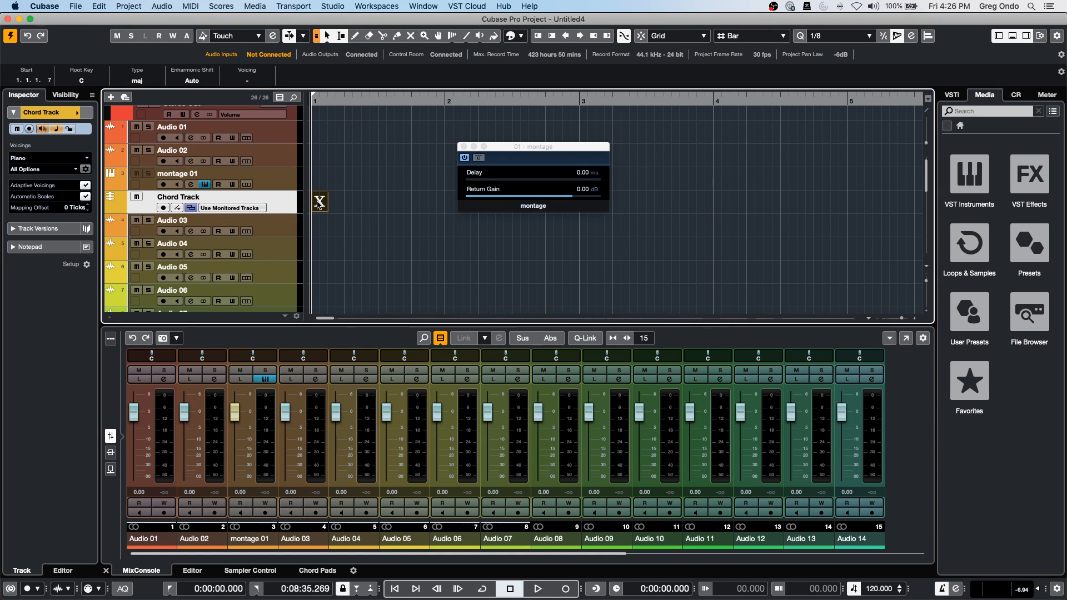
Open the bar 1 chord event in the chord editor and append further empty chord events at the following bars.
double_click(323, 204)
click(377, 195)
double_click(325, 200)
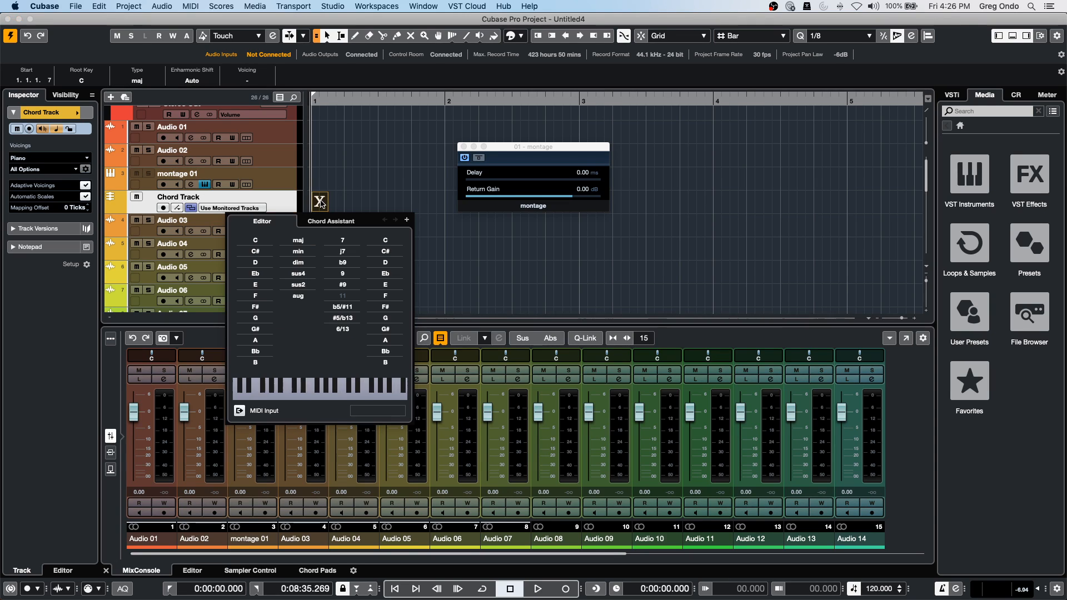
click(407, 221)
click(407, 220)
click(406, 220)
click(322, 202)
click(323, 202)
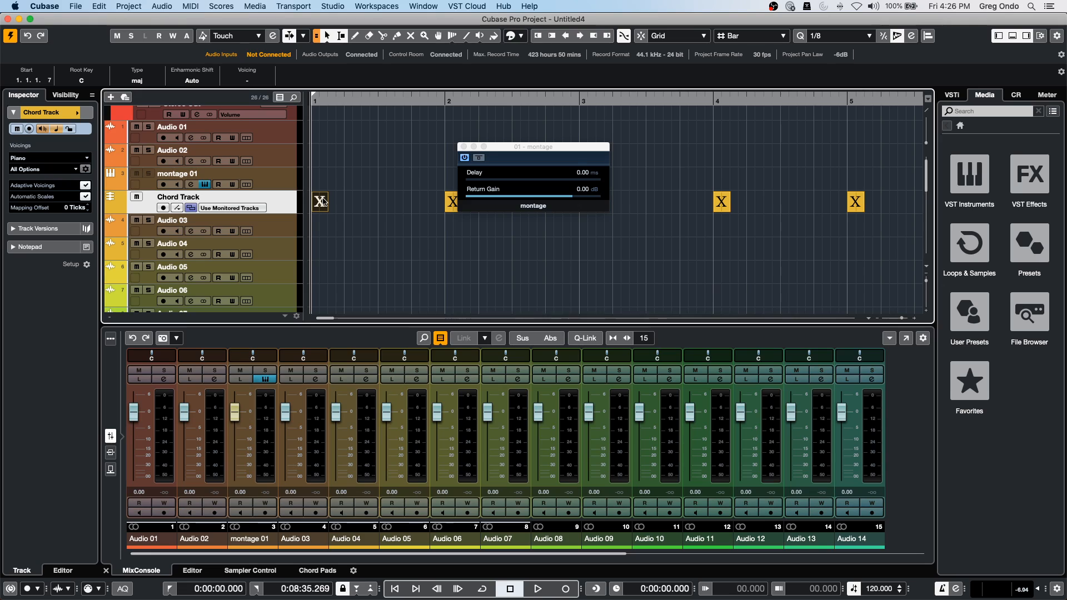
Define the chord events from bar 1 to bar 6 as E, G♭, A, G♭, E♭ and C major, and close the chord editor.
double_click(323, 201)
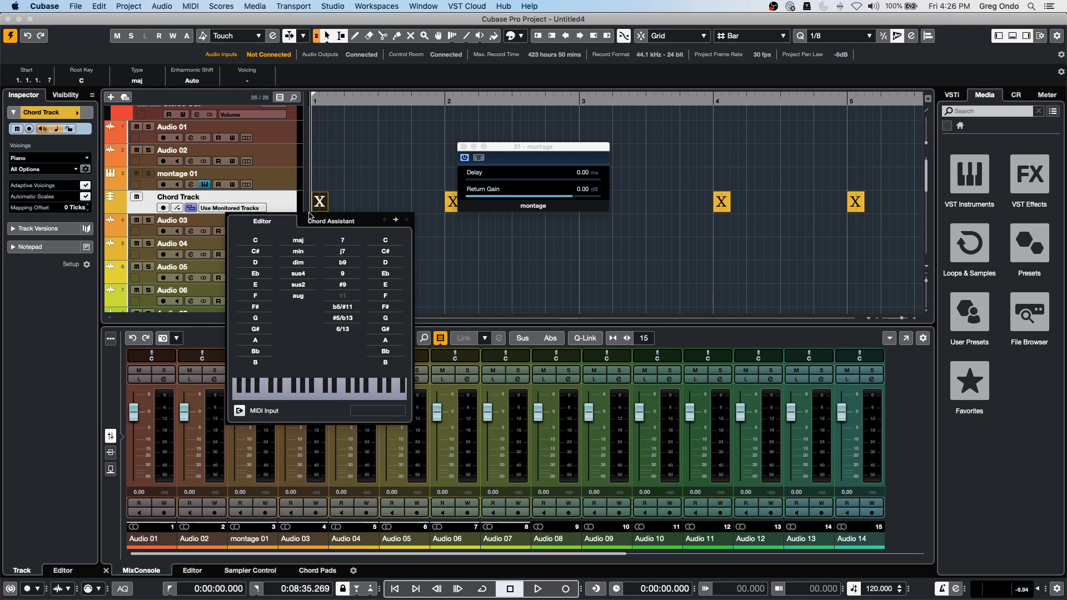
click(254, 286)
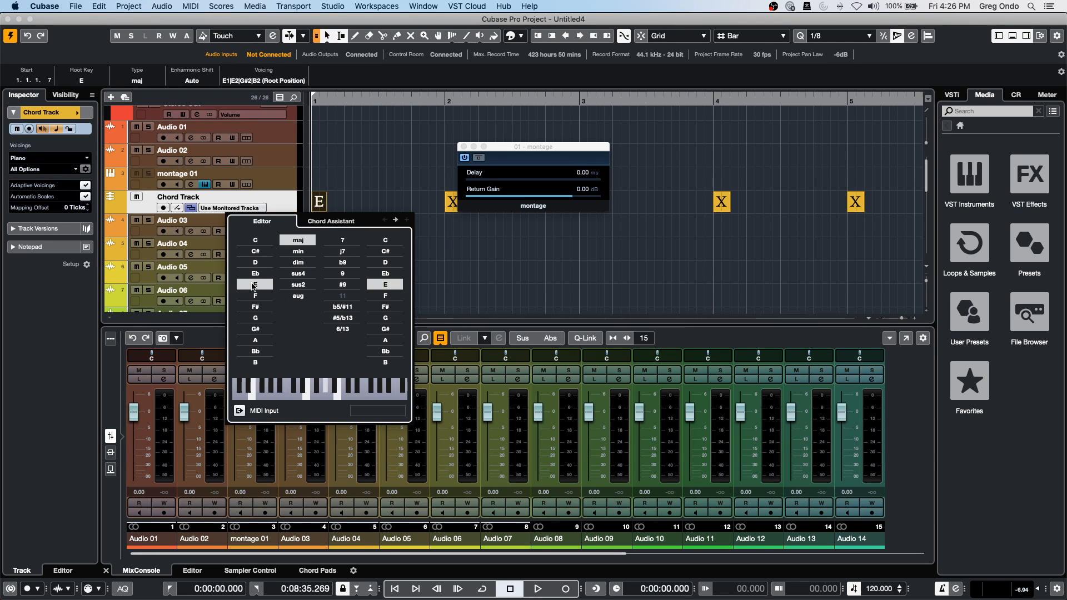
key(Right)
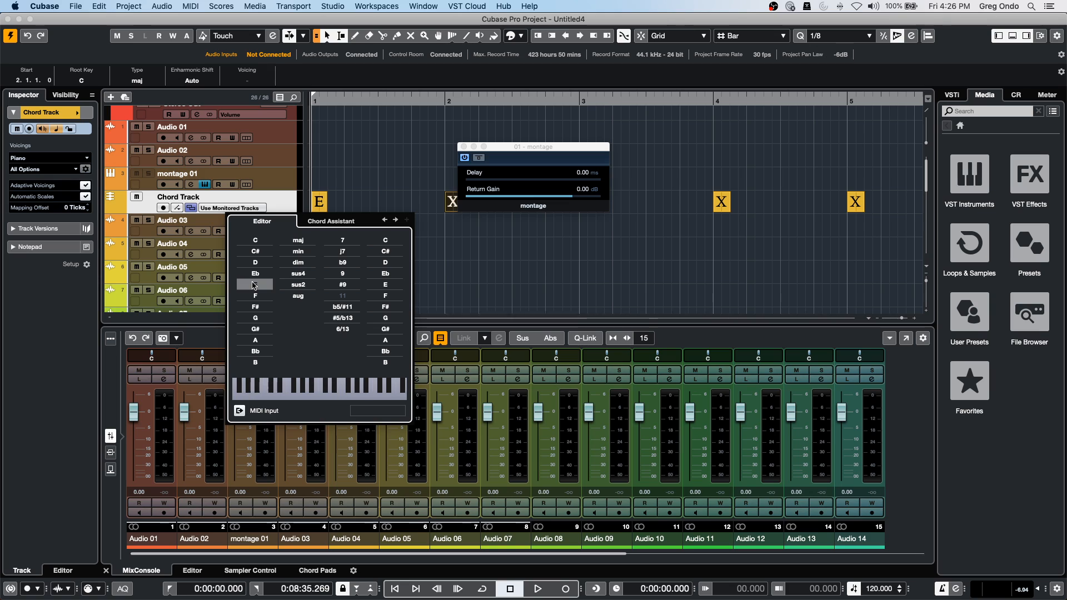
click(255, 317)
click(255, 340)
key(Right)
click(258, 308)
key(Right)
click(258, 273)
key(Right)
click(260, 243)
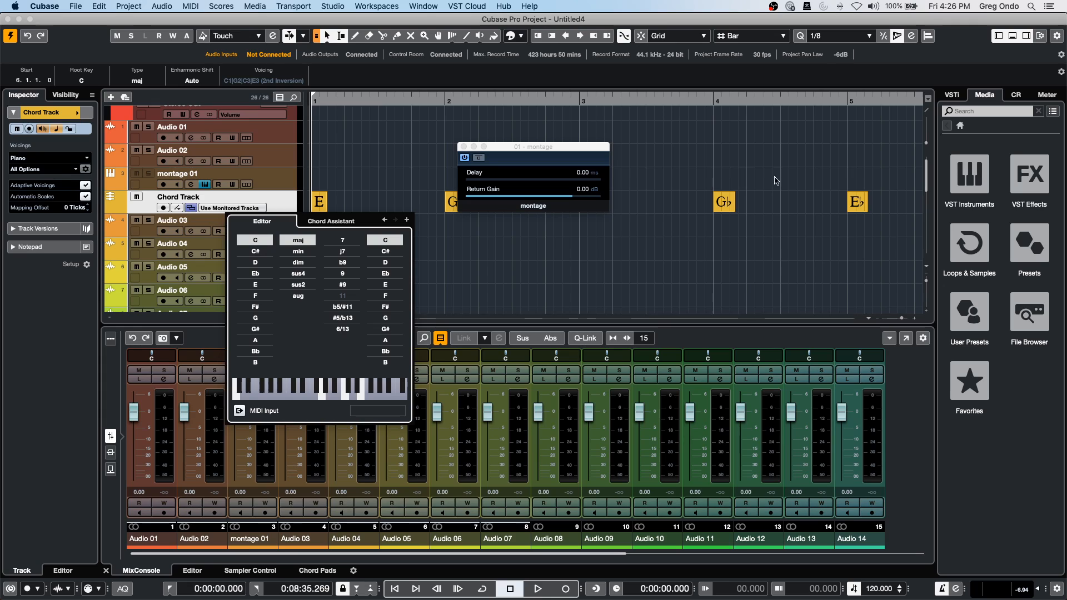
click(807, 213)
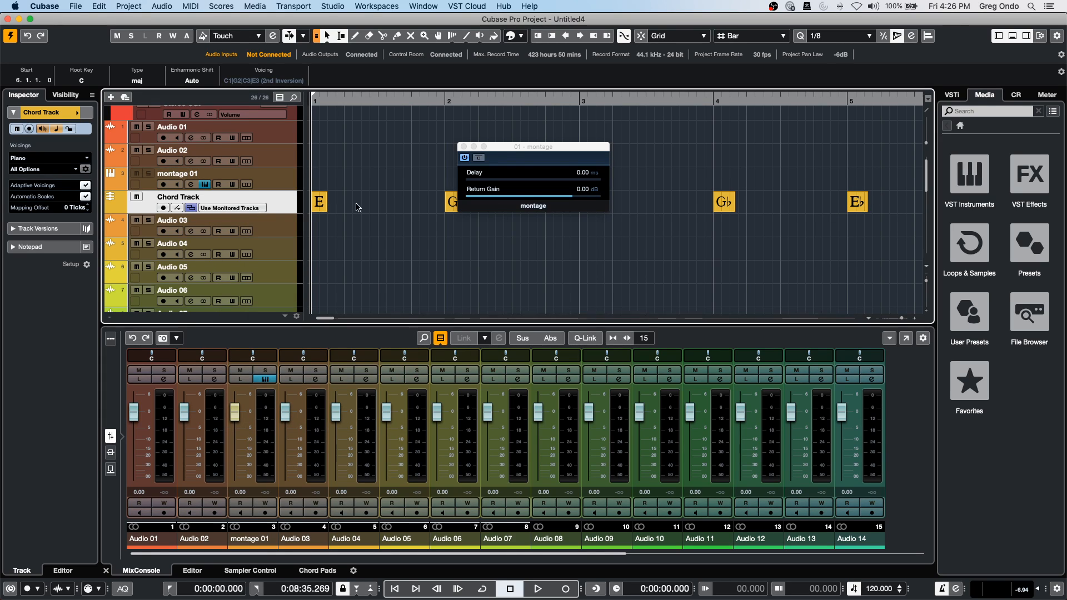
Add one instrument track using montage, routed to Stereo Out, below the Chord Track.
drag(877, 207, 309, 210)
right_click(275, 202)
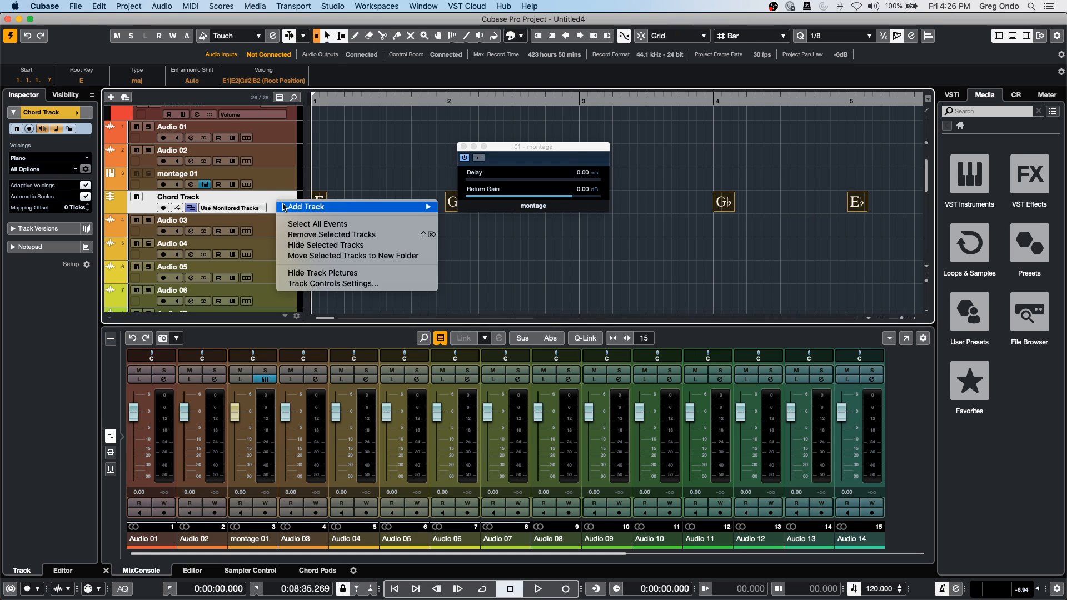
mouse_move(389, 206)
click(495, 220)
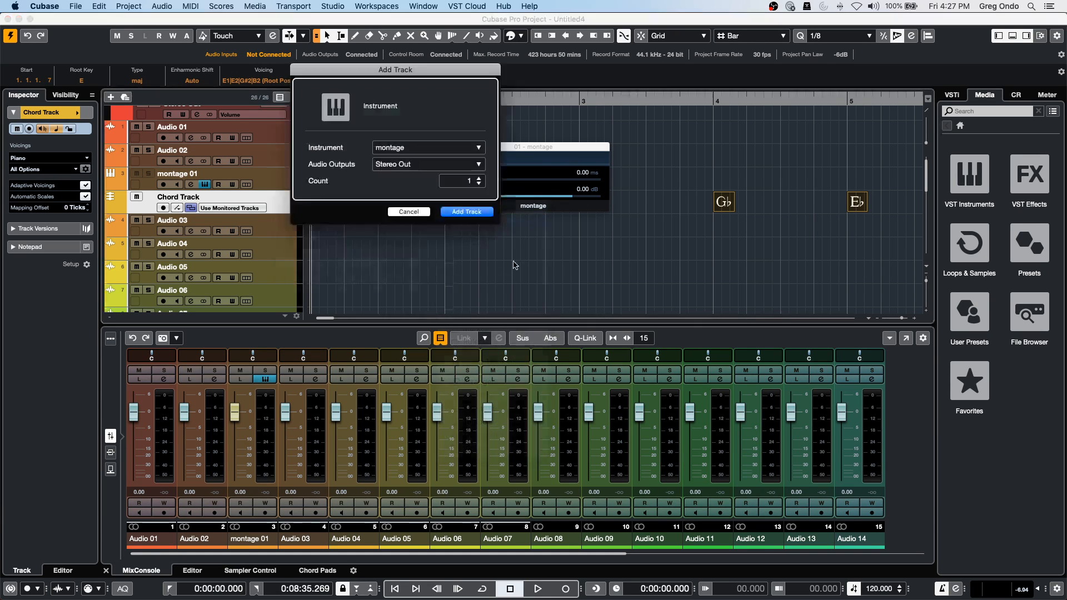
click(469, 216)
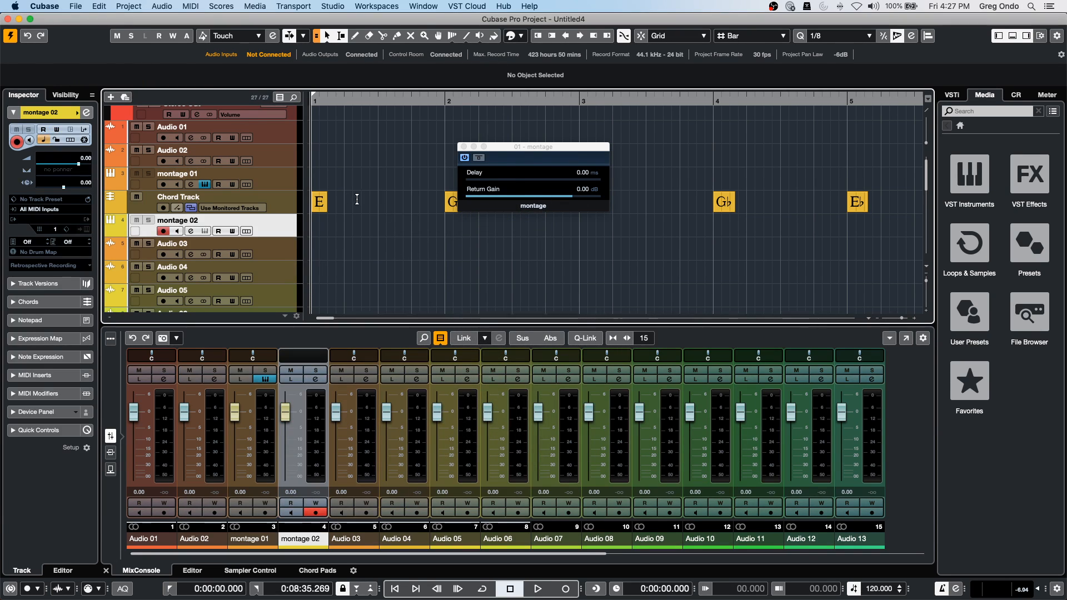
Copy all chord events onto the montage 02 track as MIDI parts and open them in a separate Key Editor window.
drag(878, 207, 320, 224)
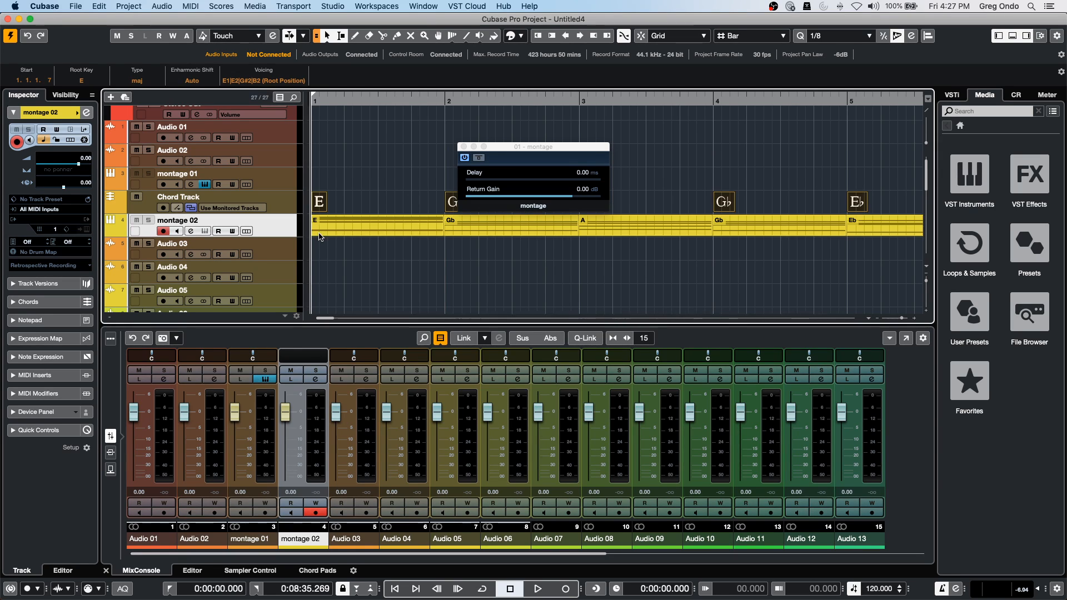
drag(365, 254, 925, 208)
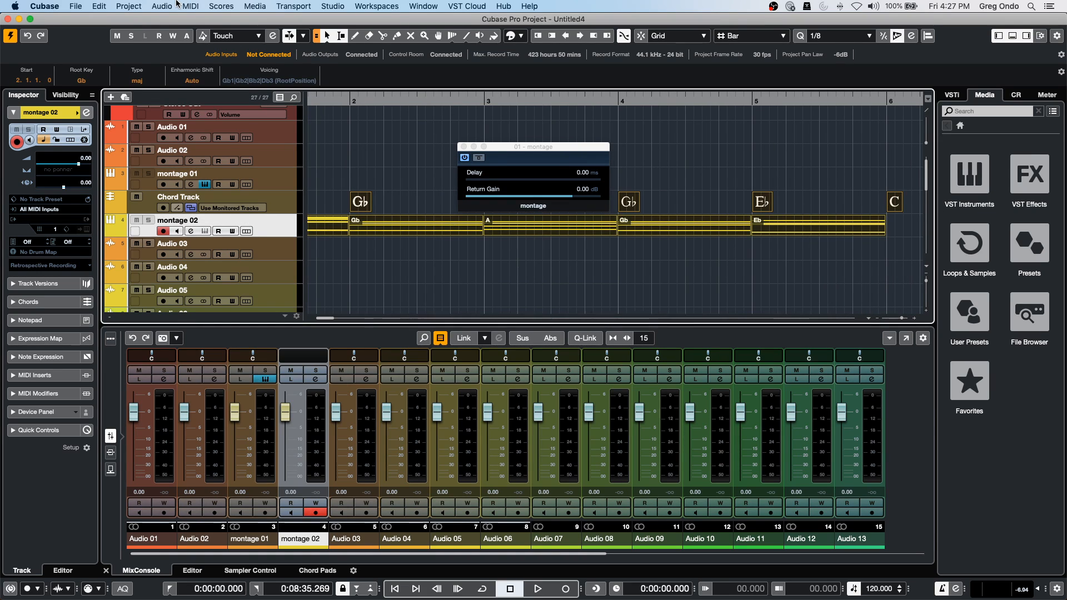
key(Return)
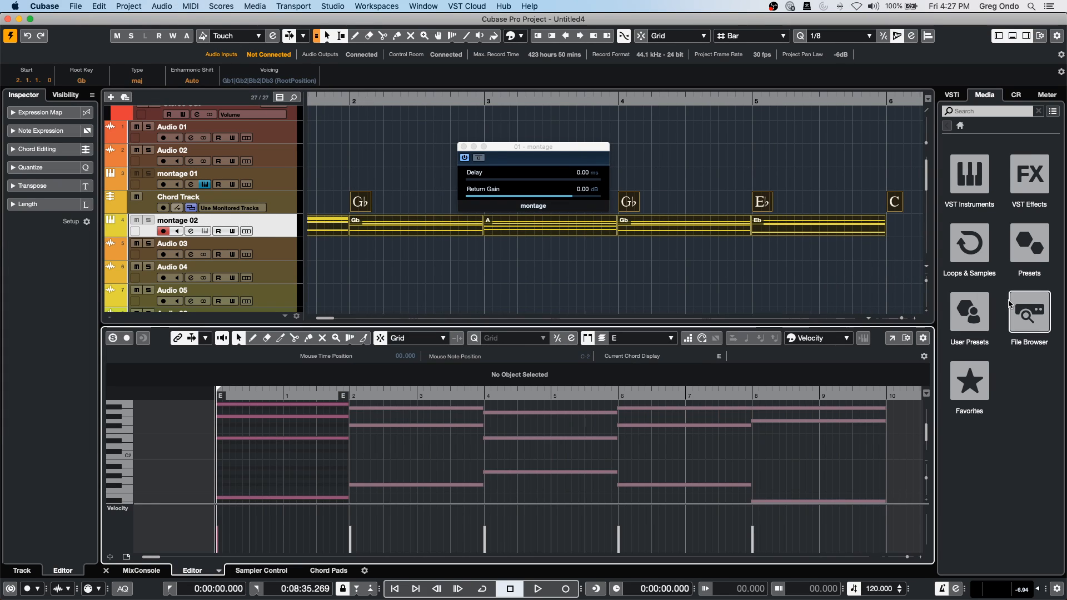
click(892, 338)
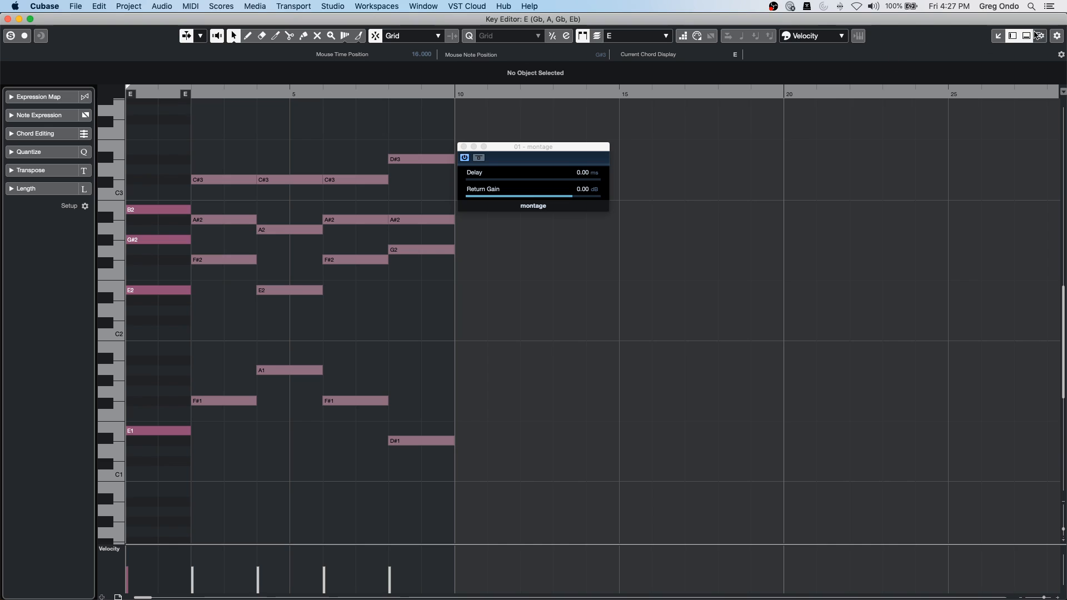
Examine the Key Editor's toolbar items, status line setup, window layout options and ruler.
click(1056, 36)
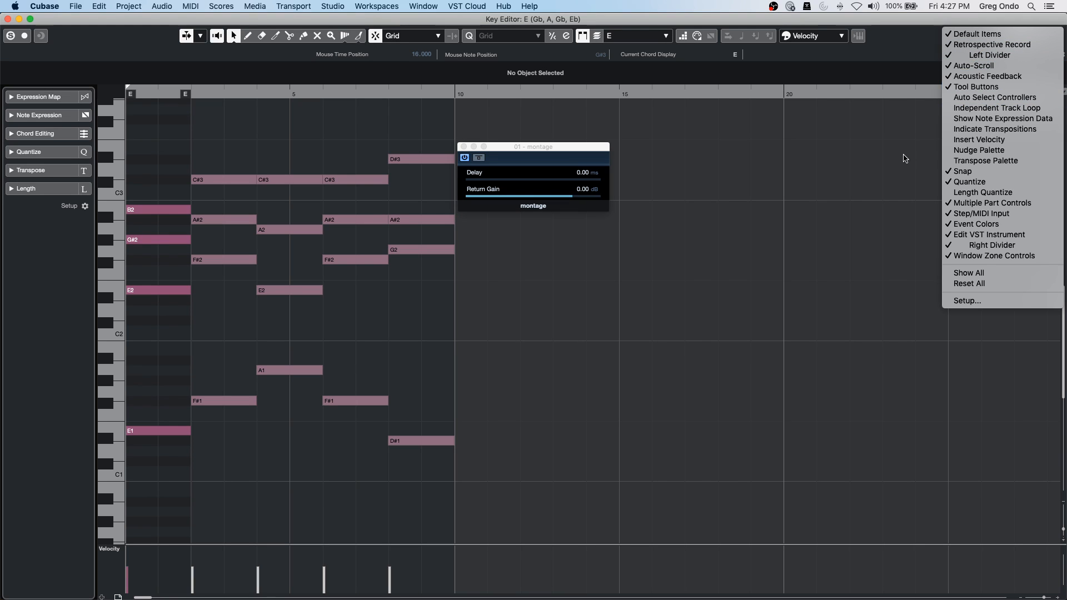
click(914, 173)
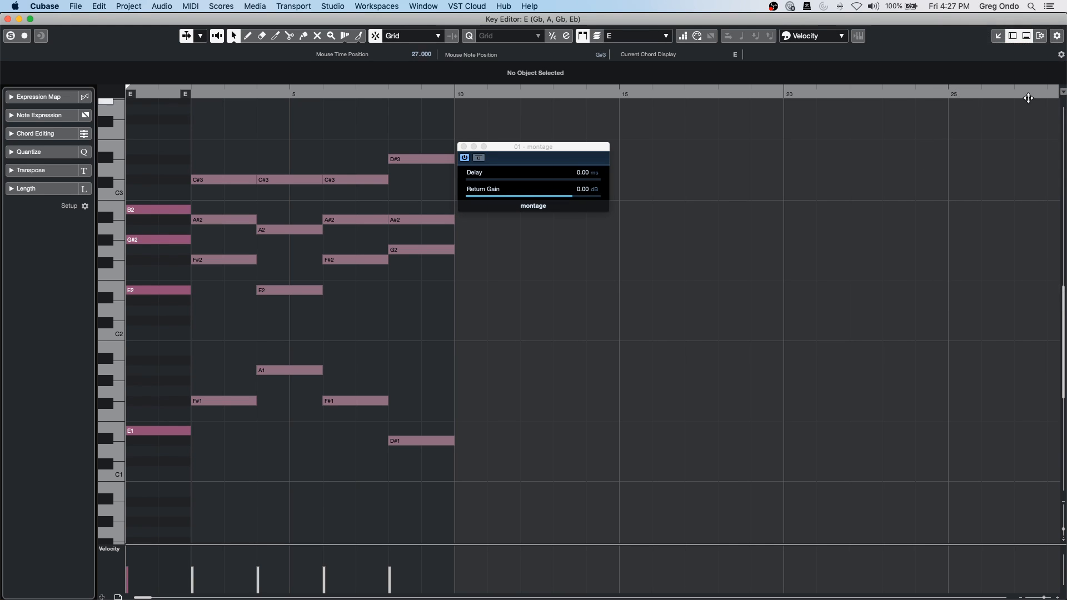
click(1062, 55)
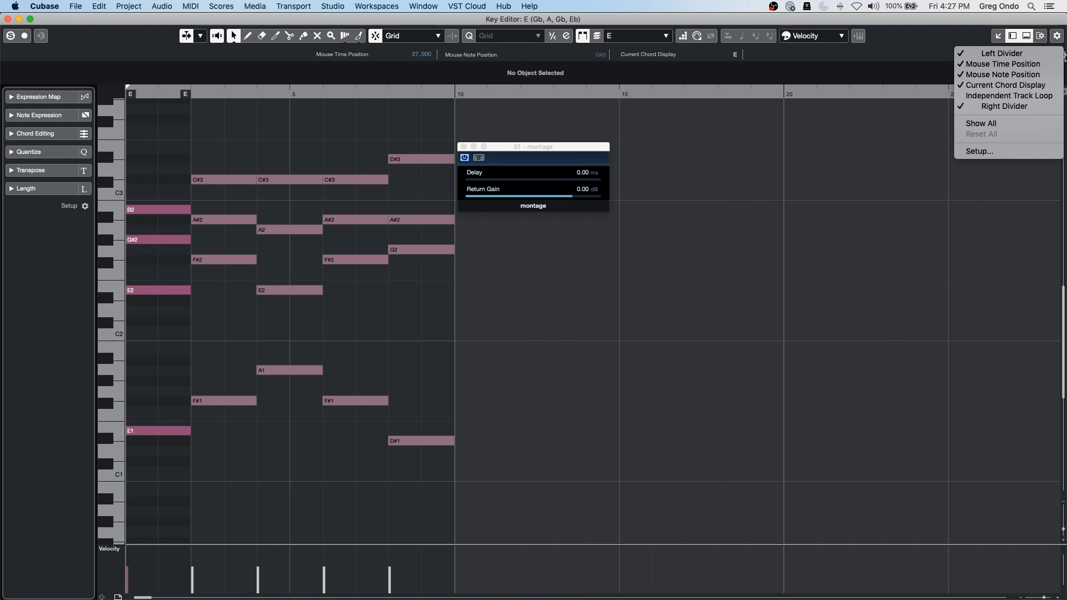
click(969, 152)
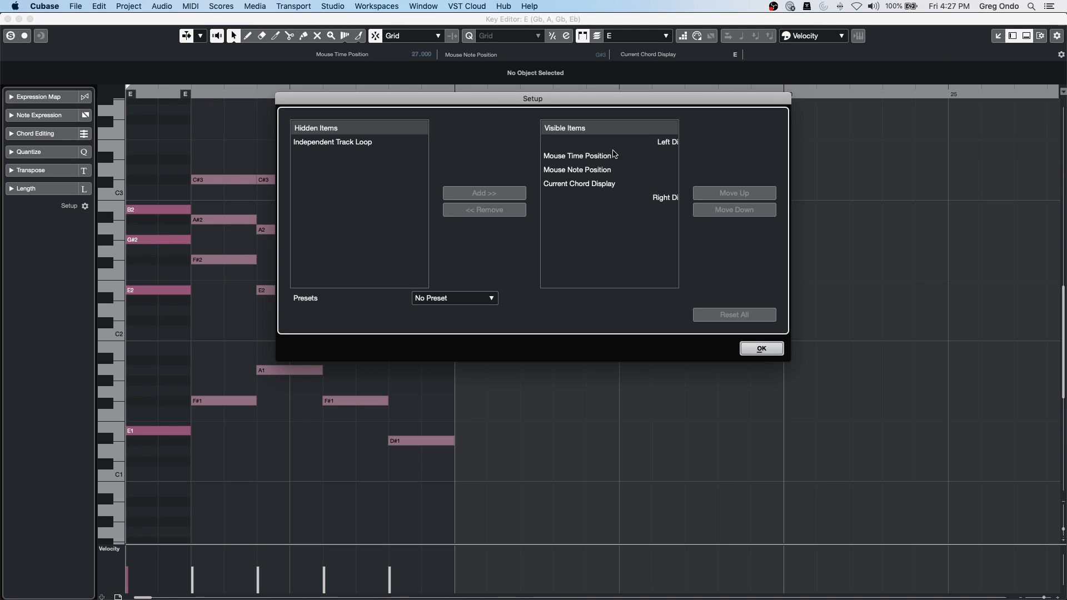
click(783, 348)
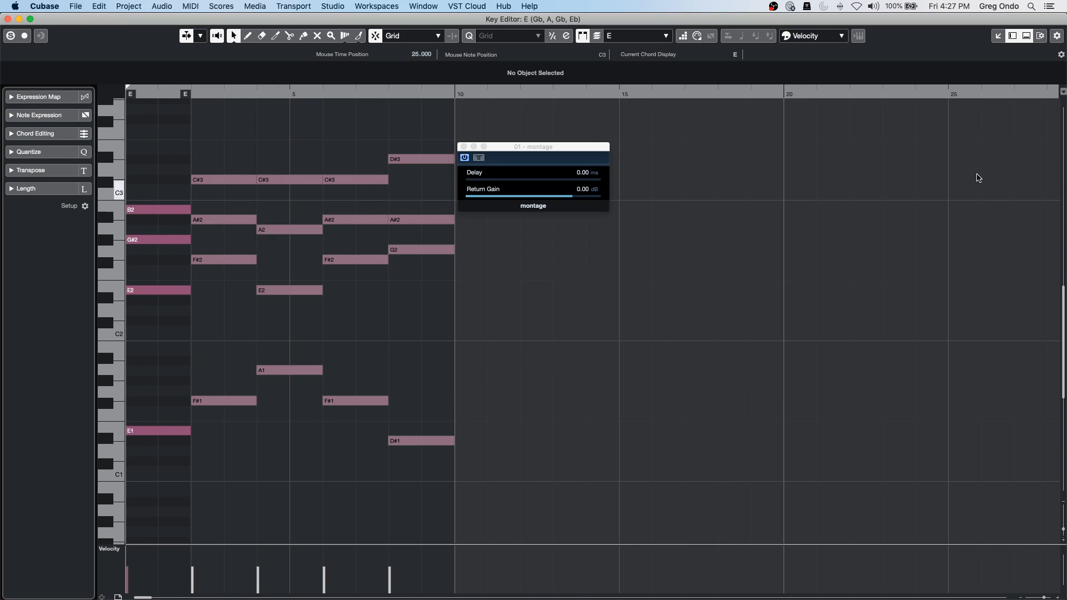
click(1043, 36)
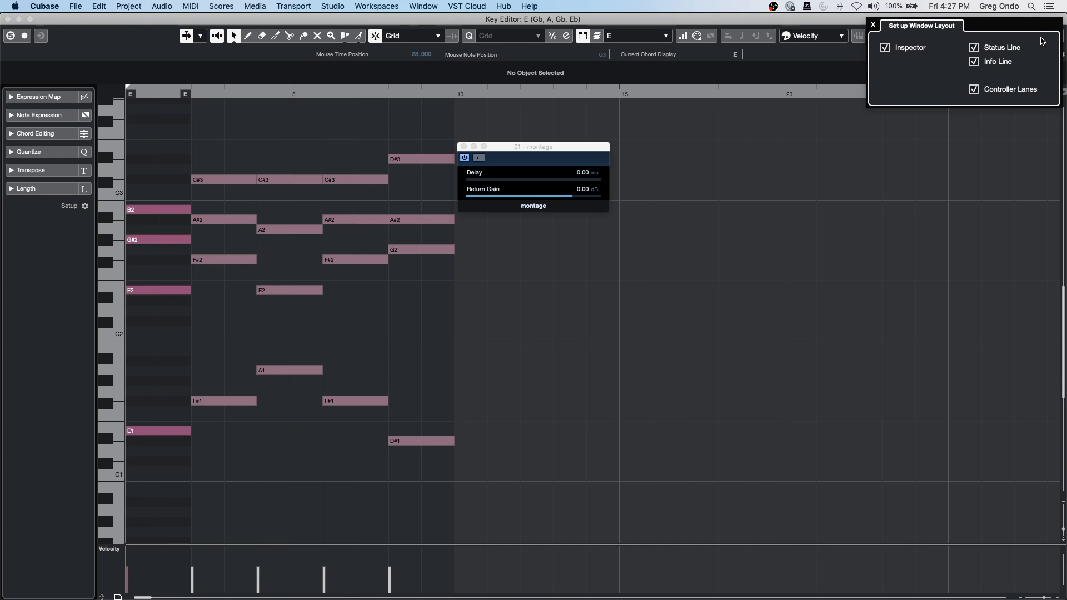
click(1019, 134)
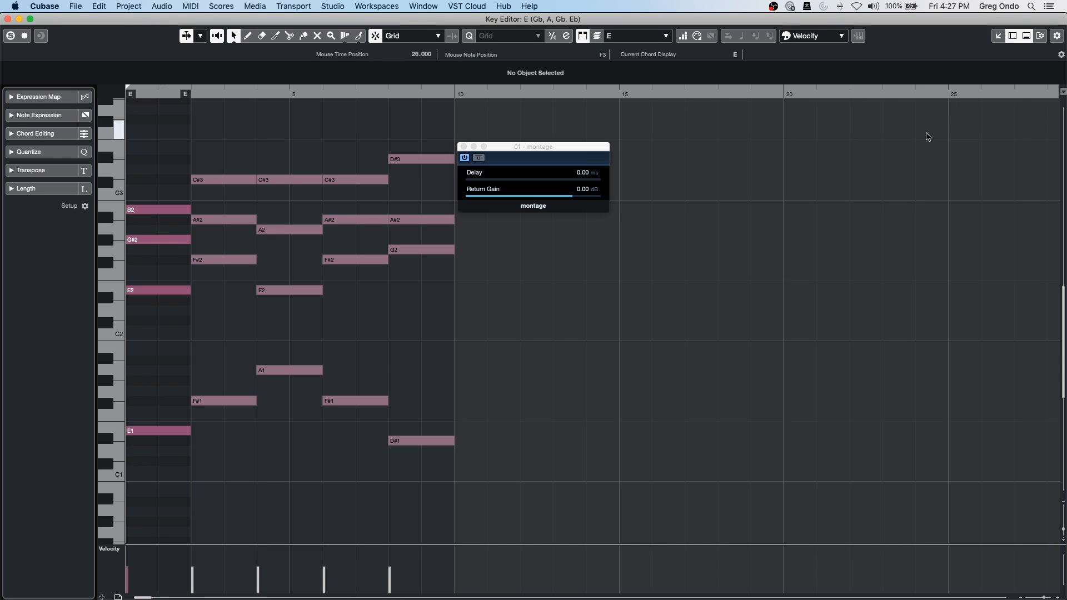
drag(239, 98, 124, 93)
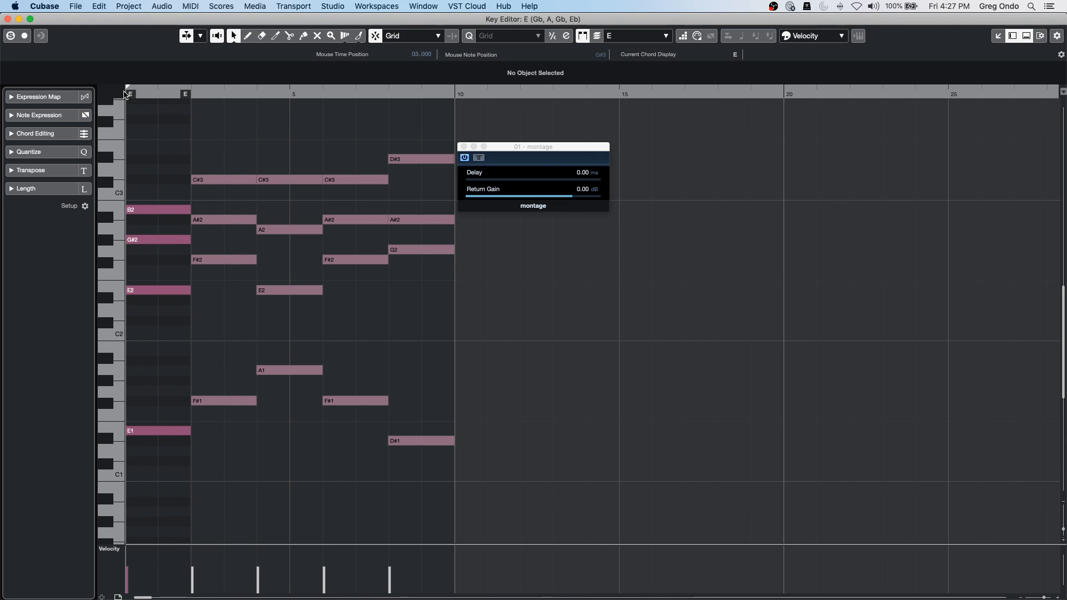
Play the chord parts from several positions to check the current chord display, and close the separate Key Editor window.
key(space)
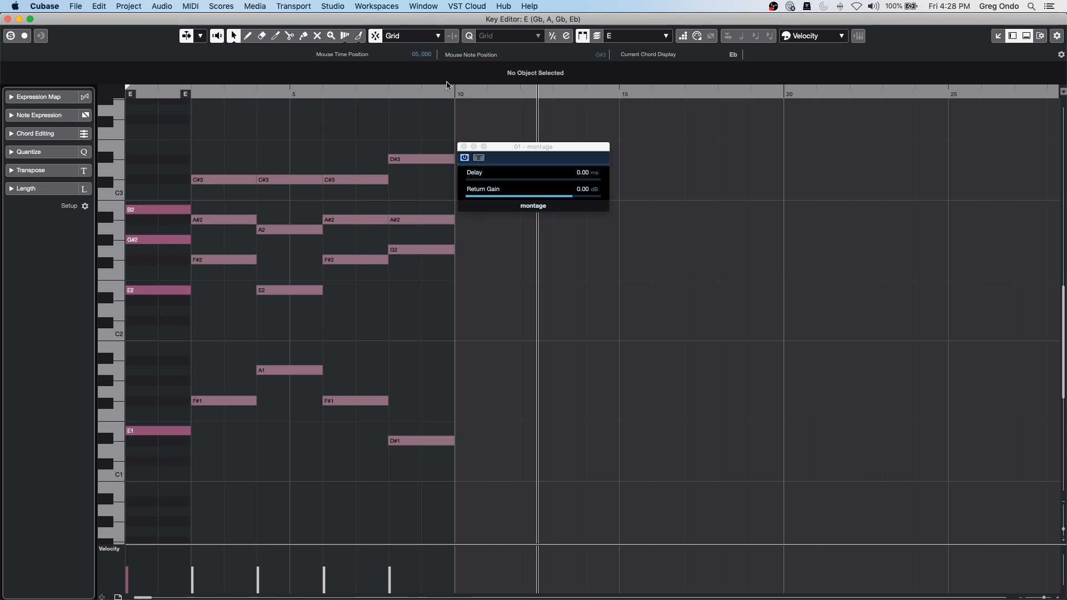
mouse_move(351, 92)
mouse_down()
mouse_move(342, 89)
mouse_move(356, 89)
mouse_up()
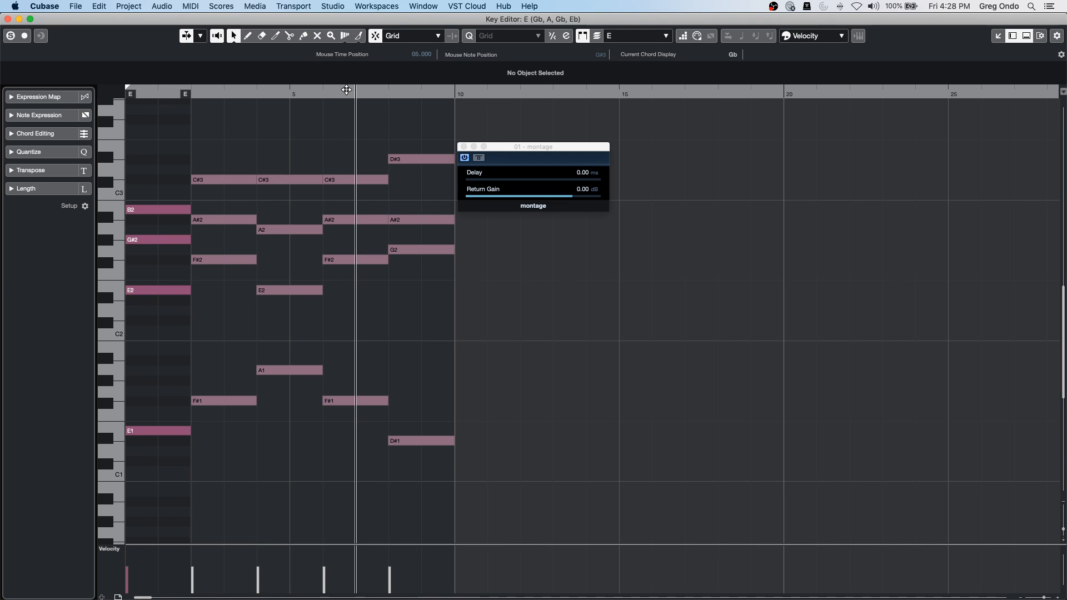
click(221, 94)
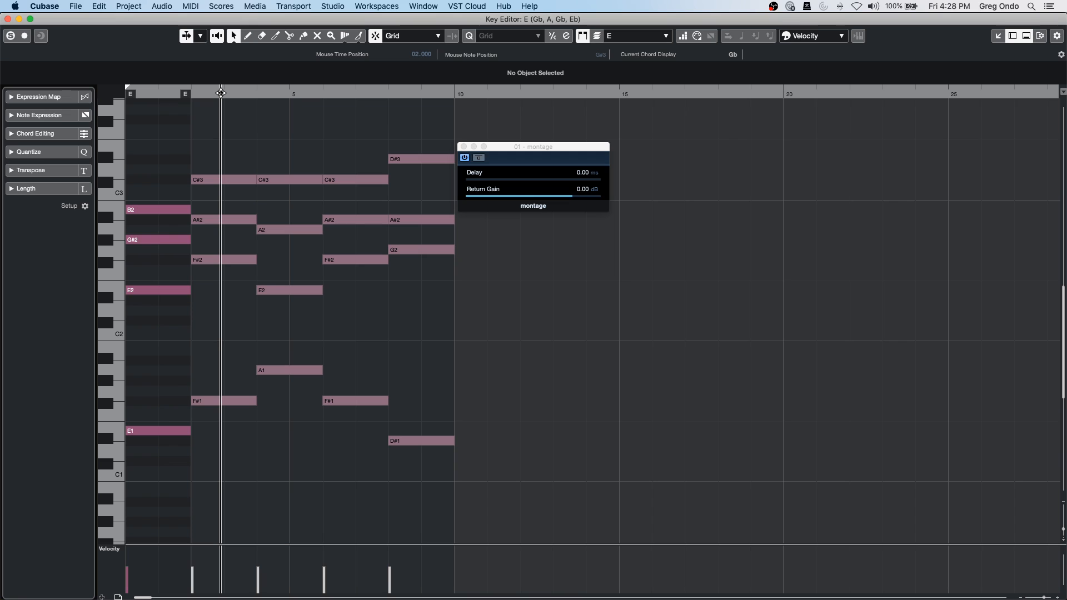
key(space)
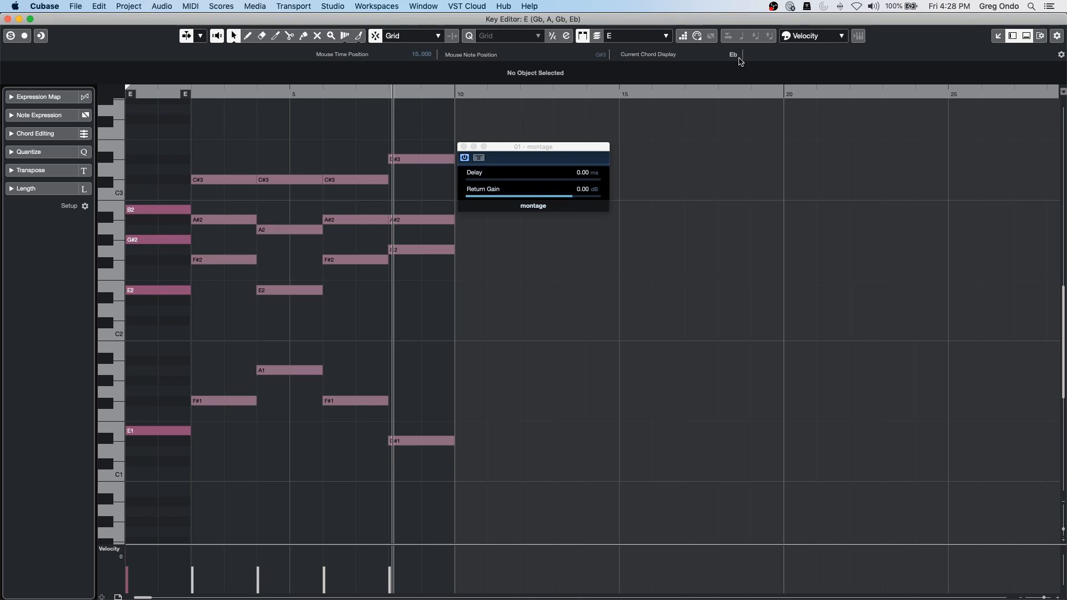
drag(157, 92, 34, 75)
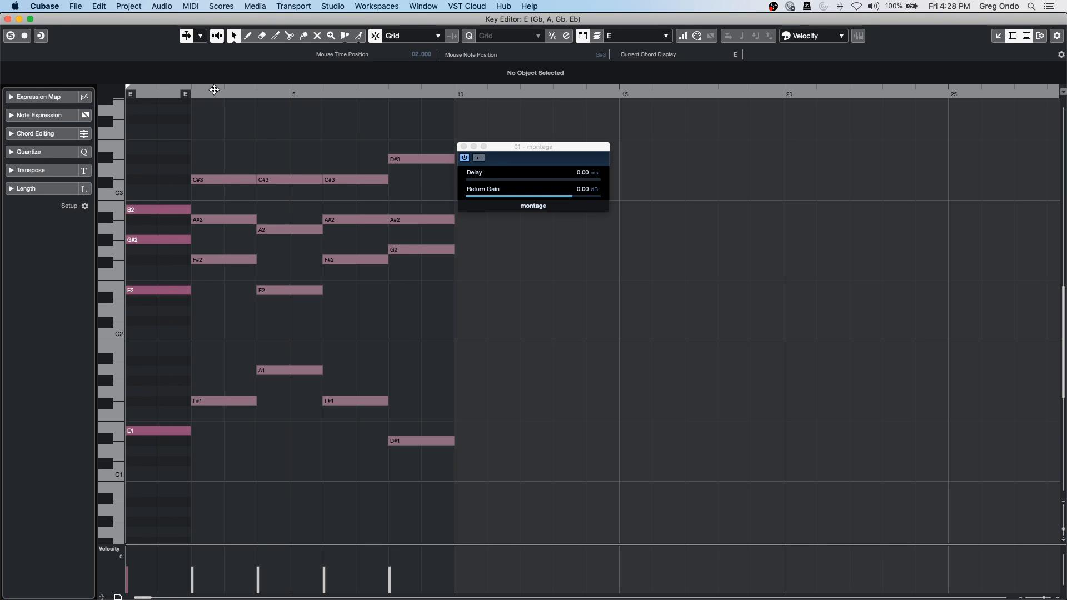
key(space)
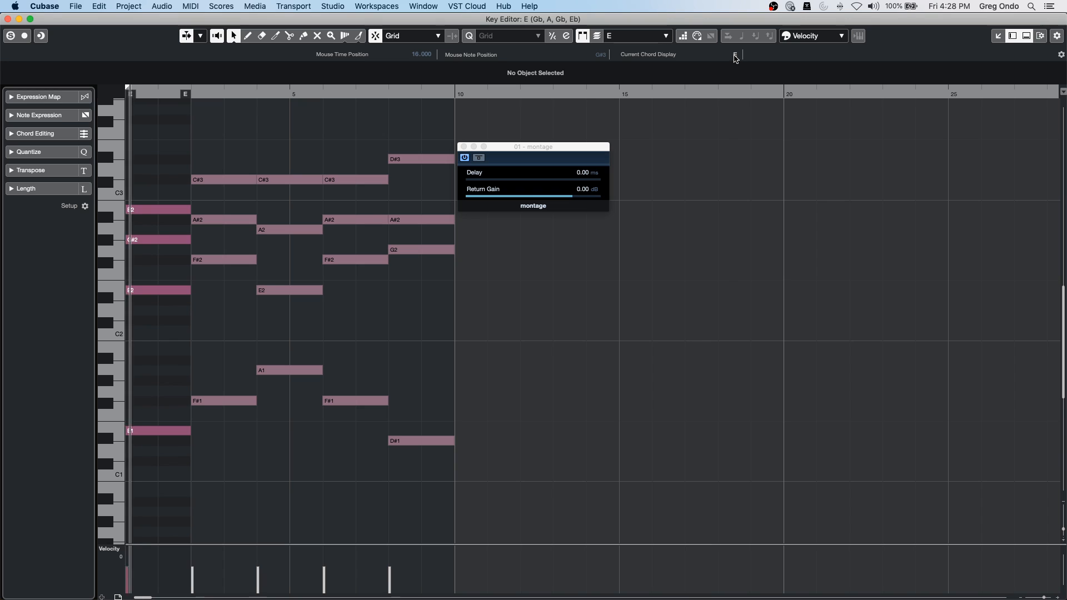
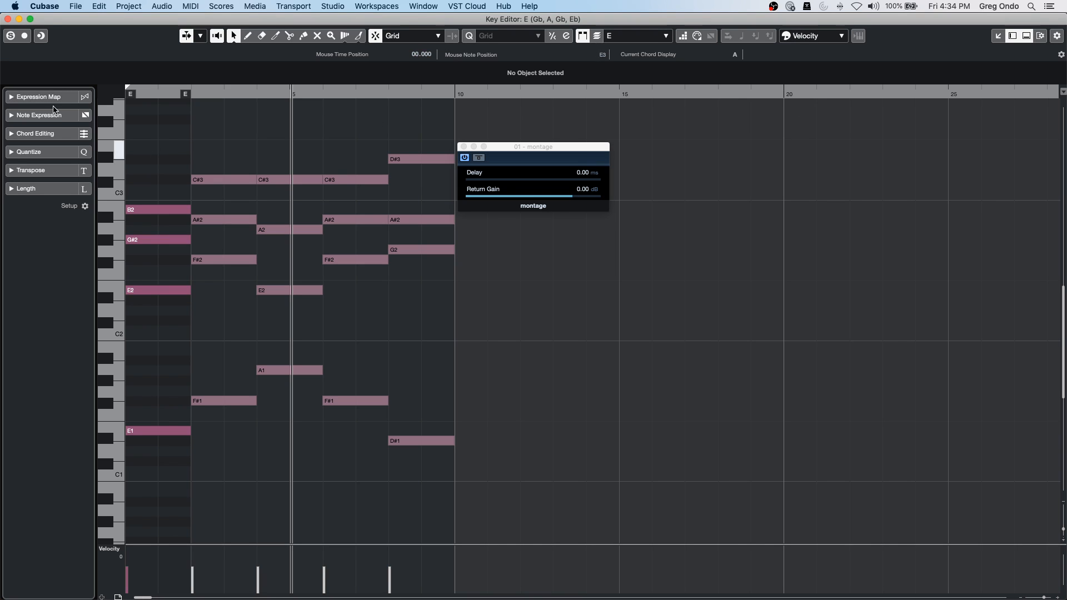
click(9, 19)
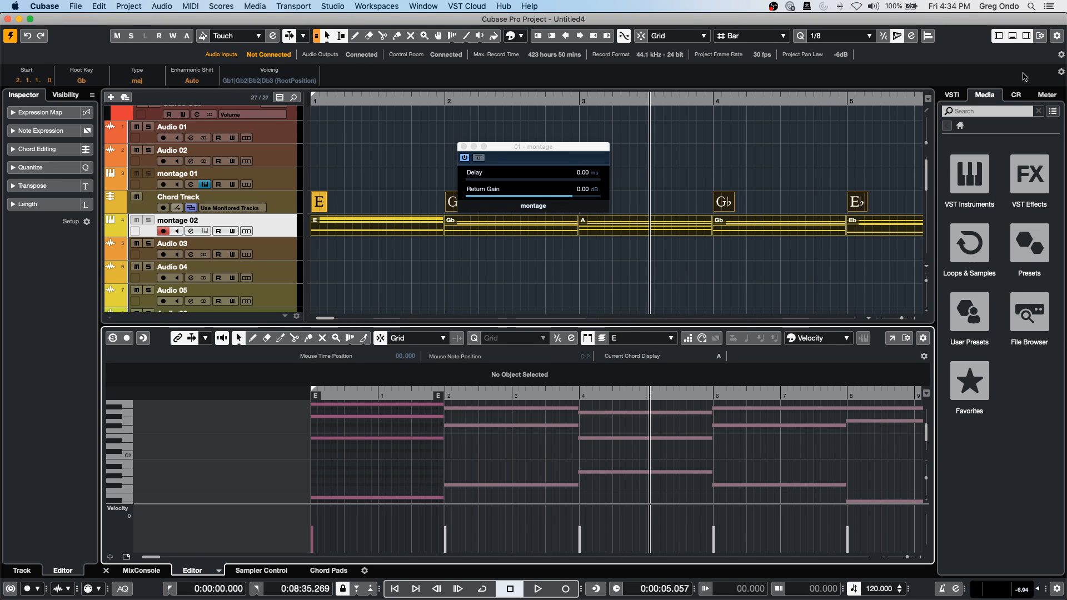
Show the Control Room, and examine the External Instruments and Control Room audio connections, closing the montage device panel.
click(1020, 95)
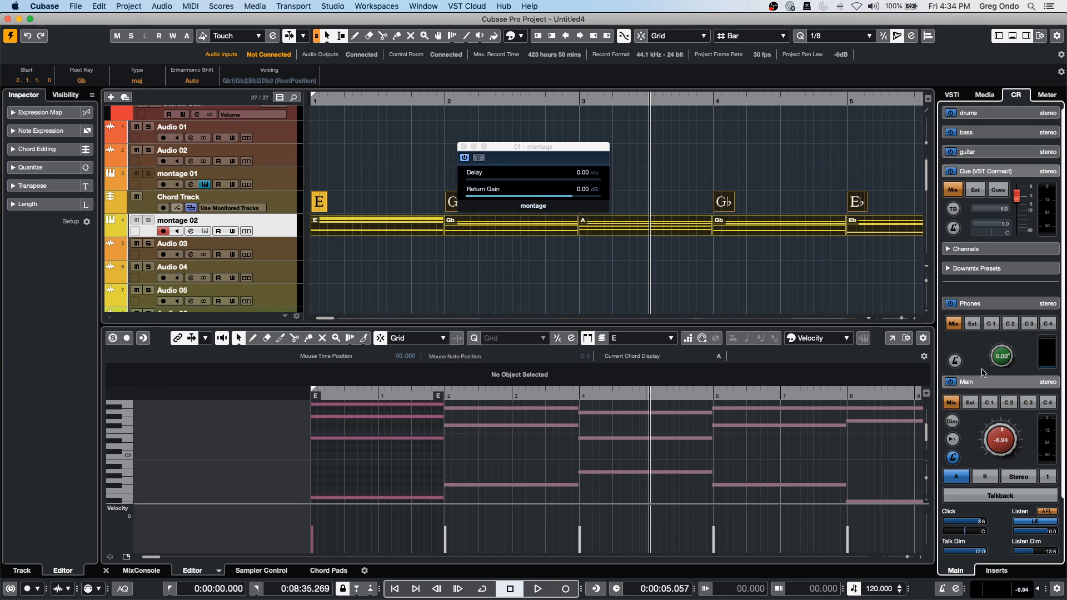
click(332, 6)
click(327, 16)
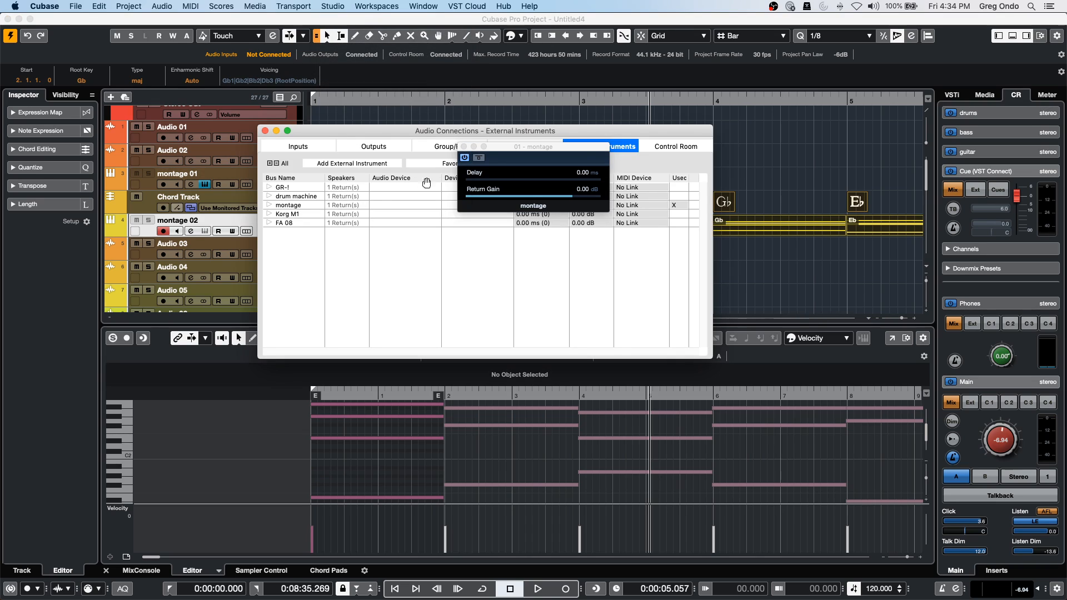
click(464, 146)
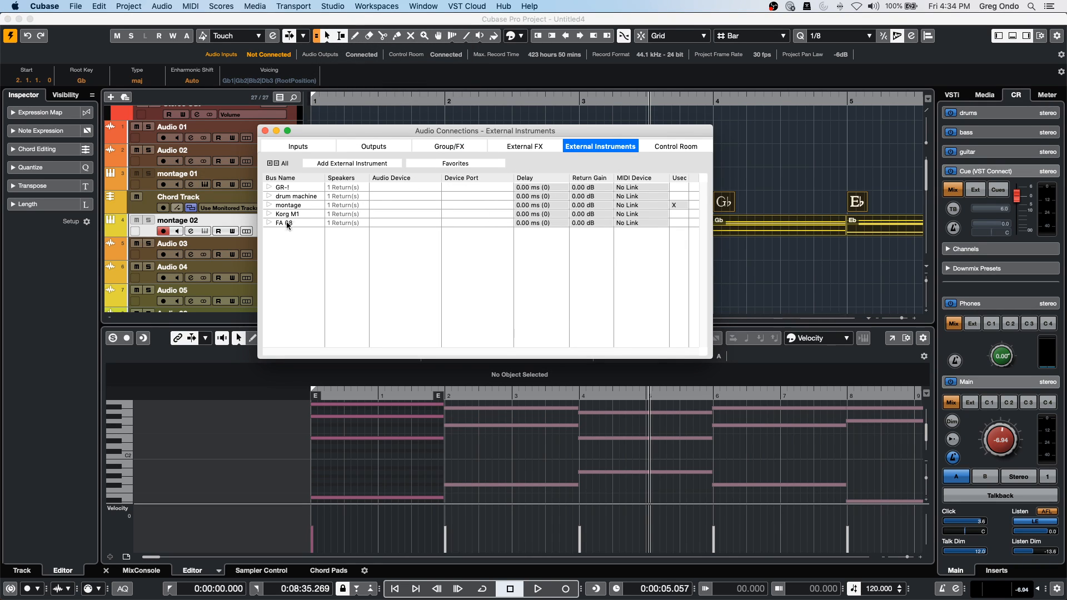
click(661, 145)
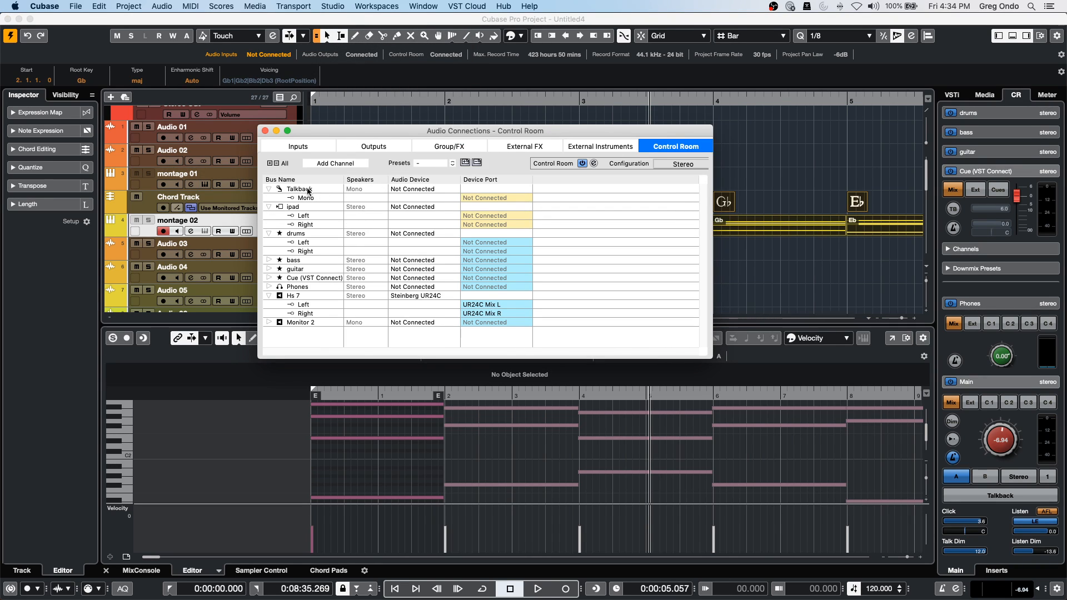
Set the right port of the Stereo Out bus to Not Connected, check the Control Room connections and close Audio Connections.
click(388, 149)
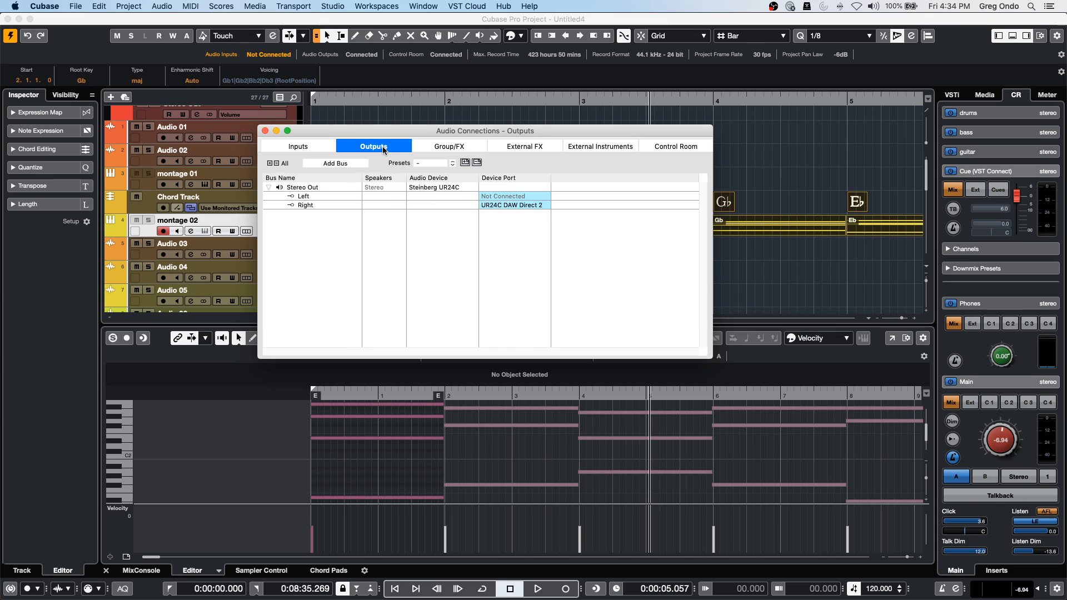
click(520, 206)
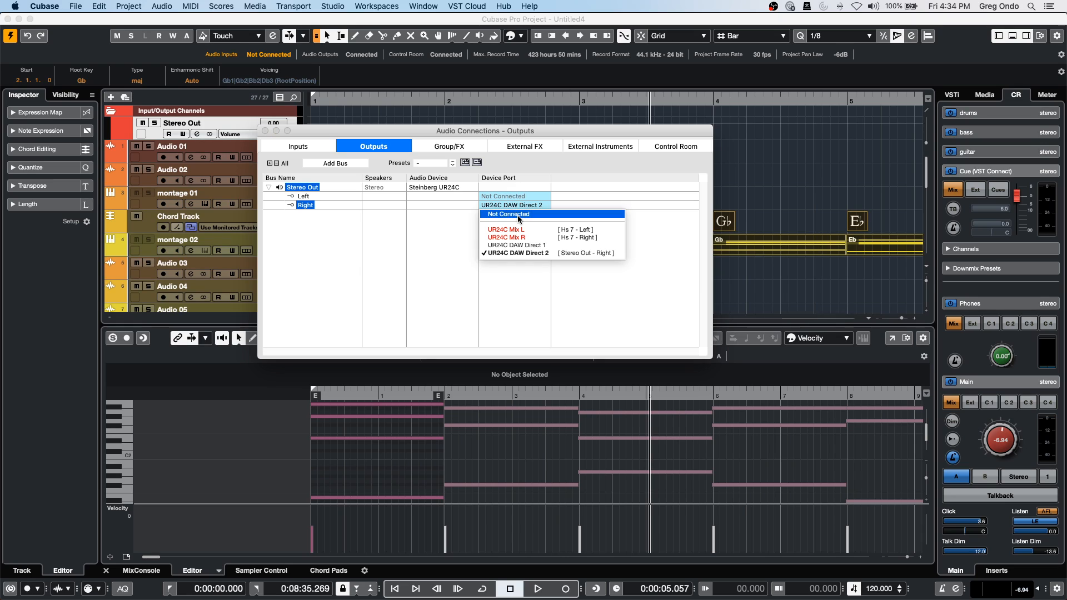
click(522, 215)
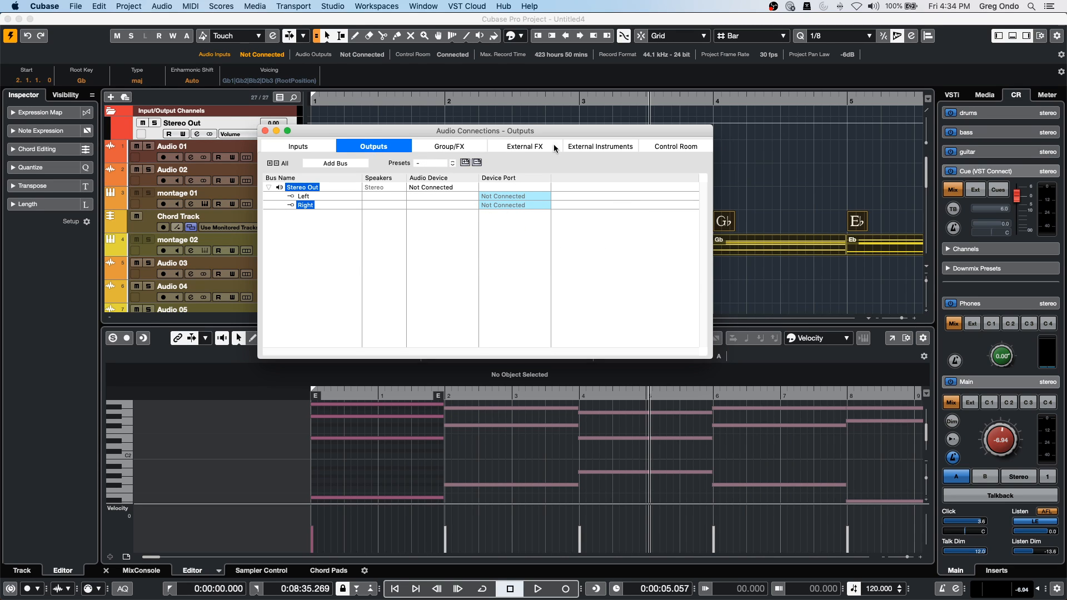
click(689, 151)
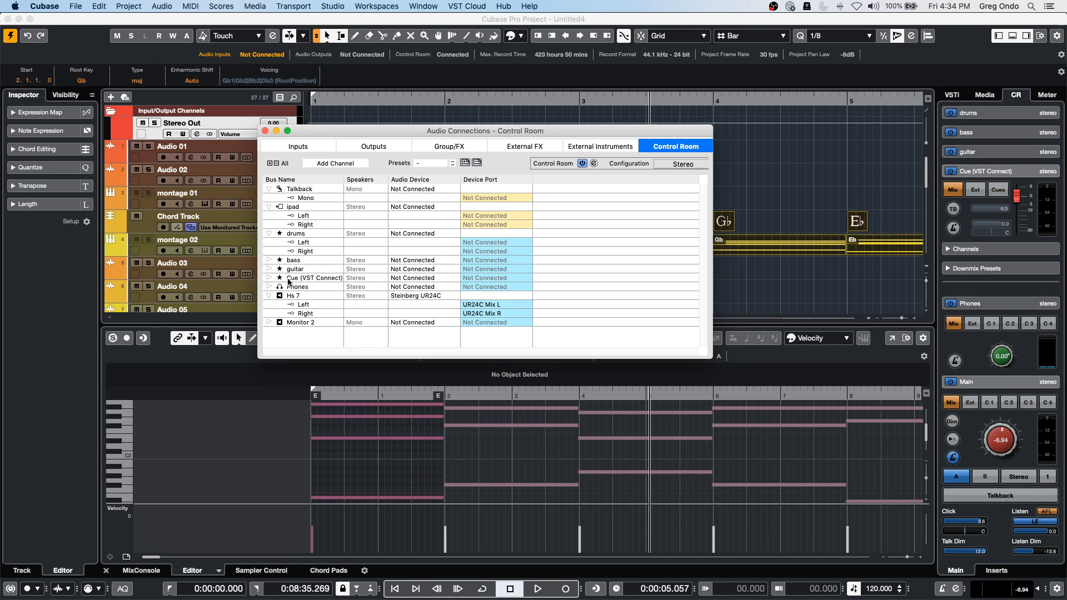
click(265, 131)
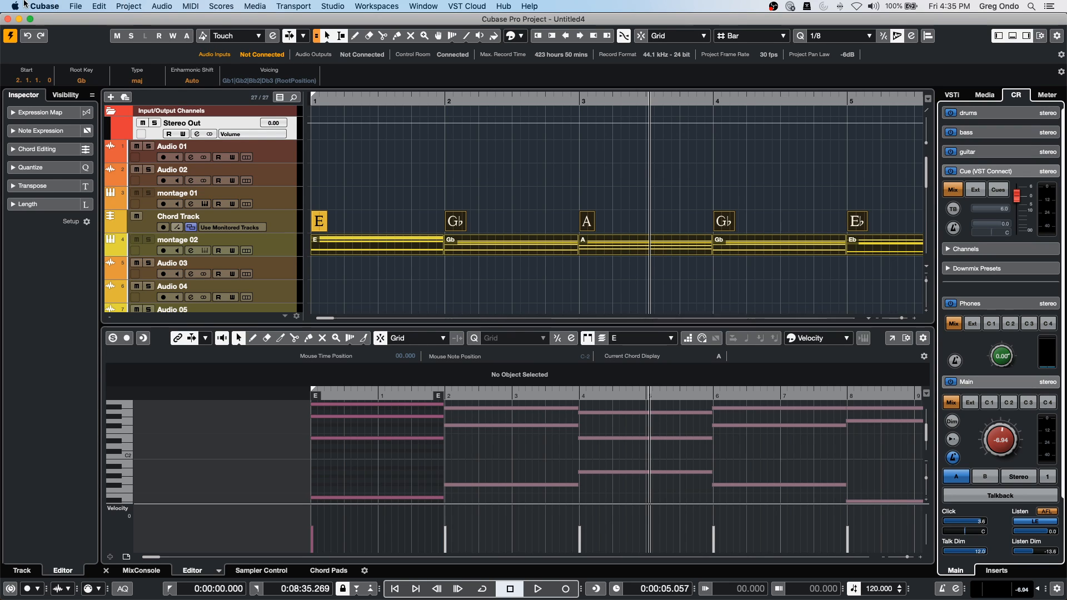
Examine the channel selection, file format and after-export options for an audio mixdown, and close without exporting.
click(101, 6)
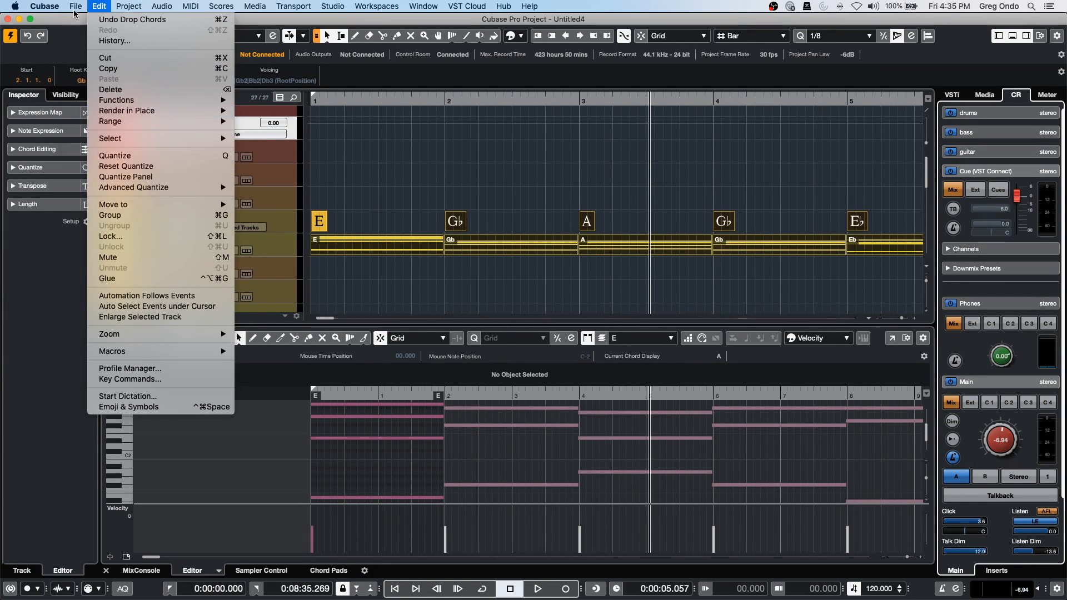
mouse_move(76, 6)
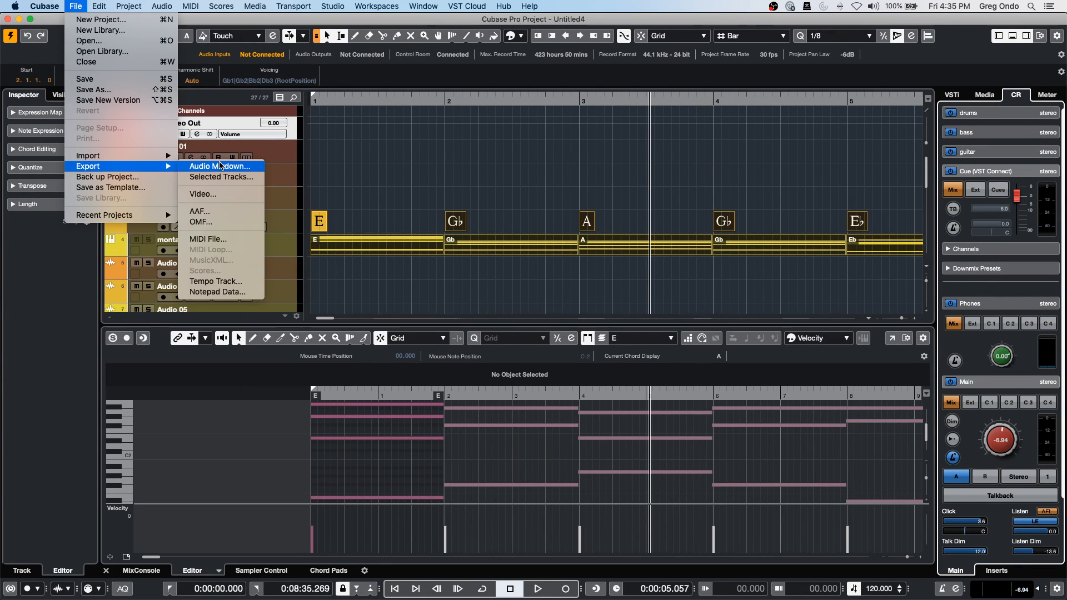
click(436, 161)
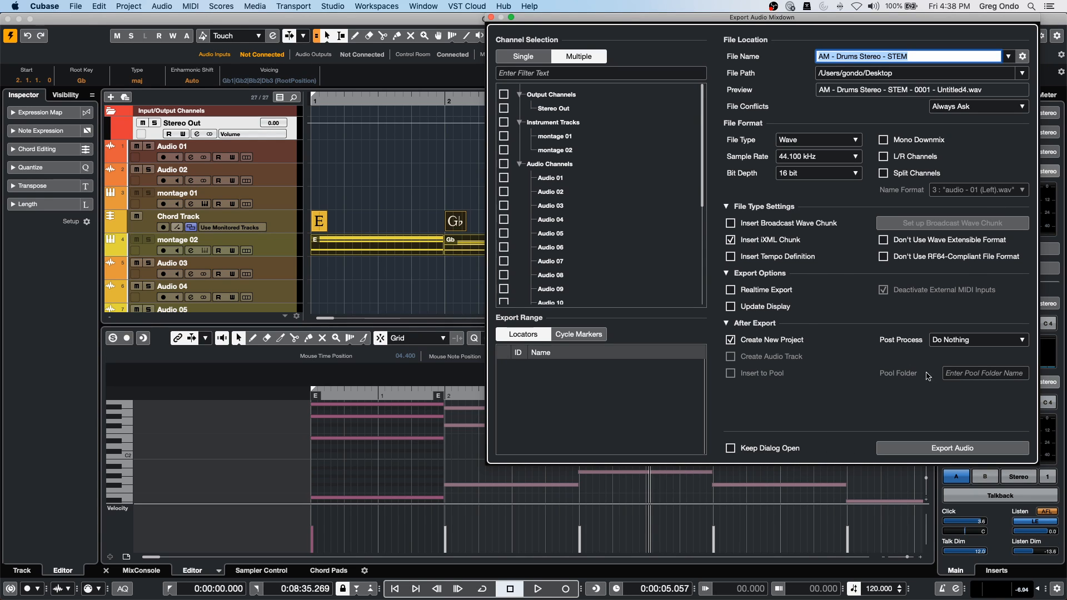
drag(567, 21, 516, 58)
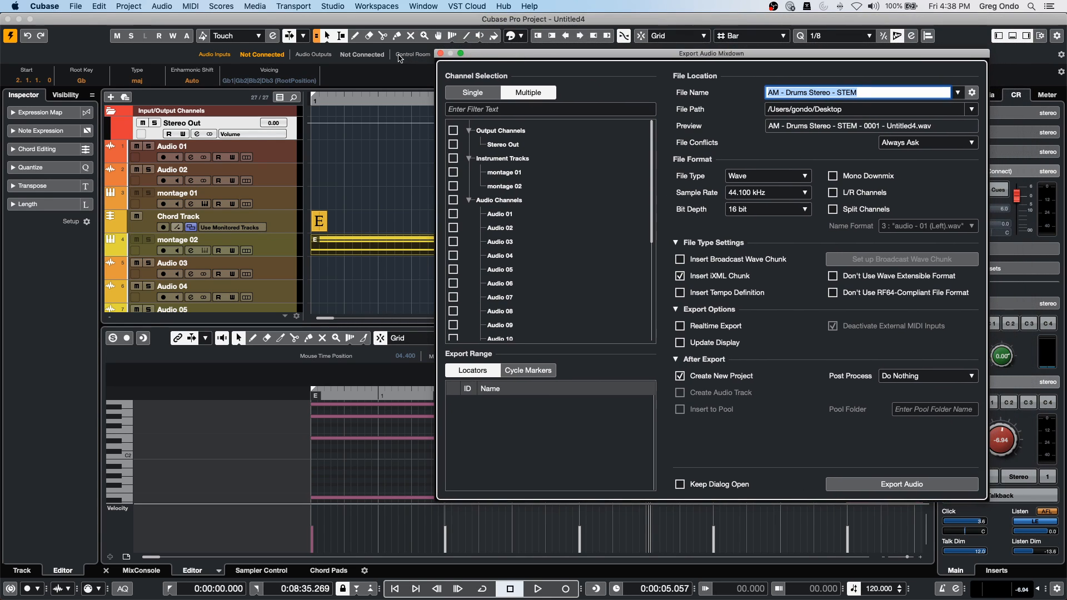
click(441, 53)
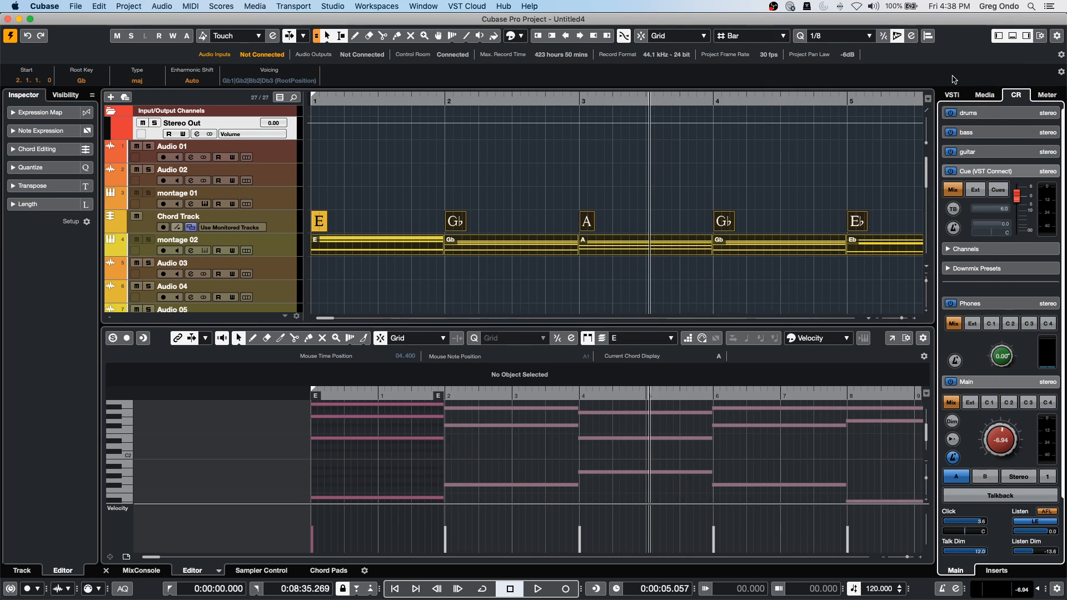
Show the VST instruments rack and check the project's frame rate, time display and record file format in Project Setup.
click(953, 95)
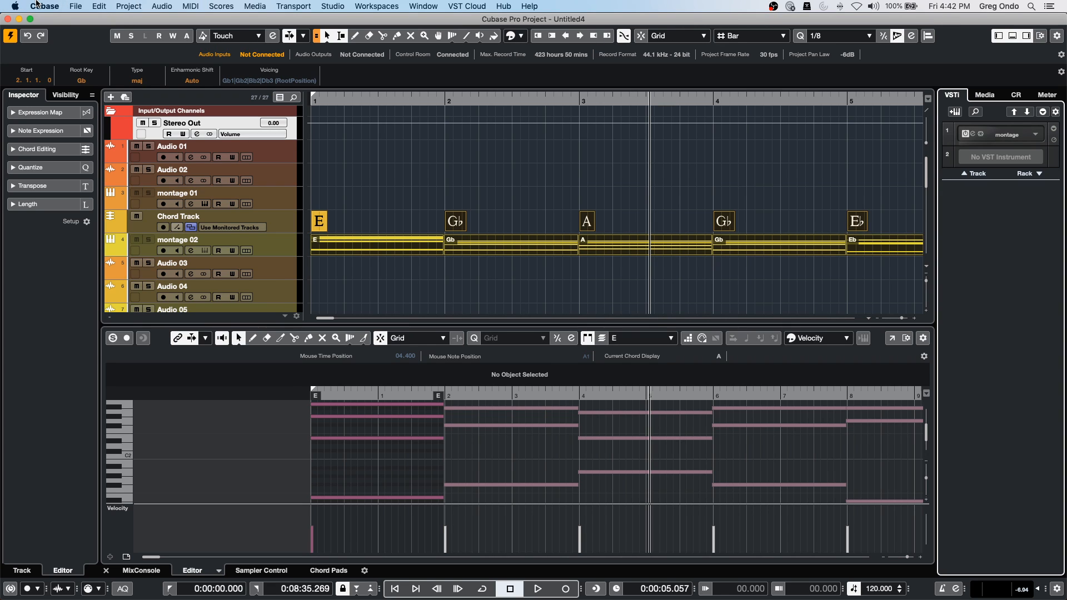
key(shift+s)
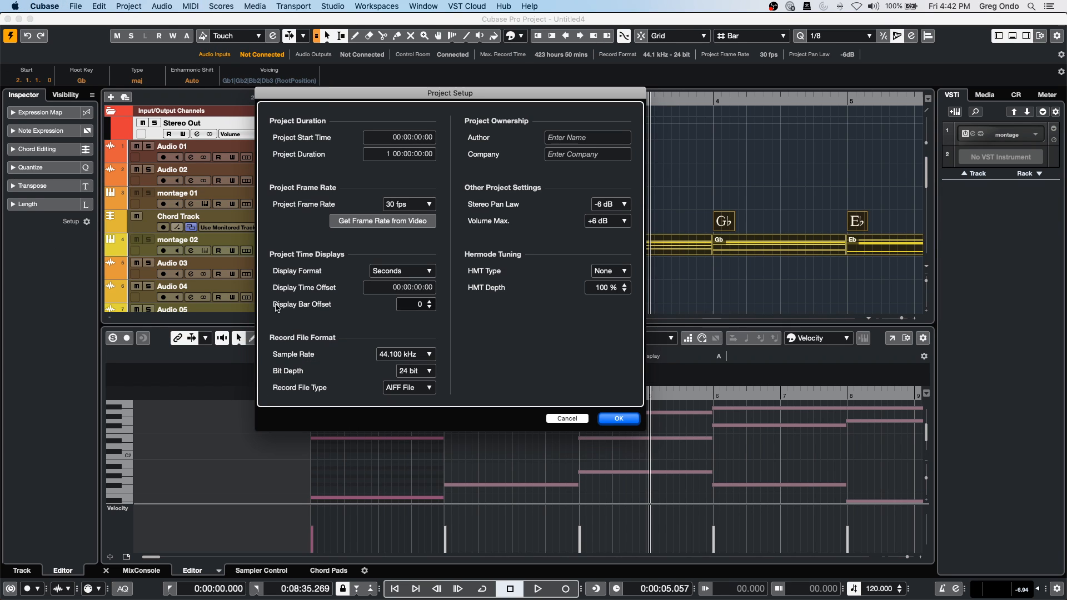
click(619, 419)
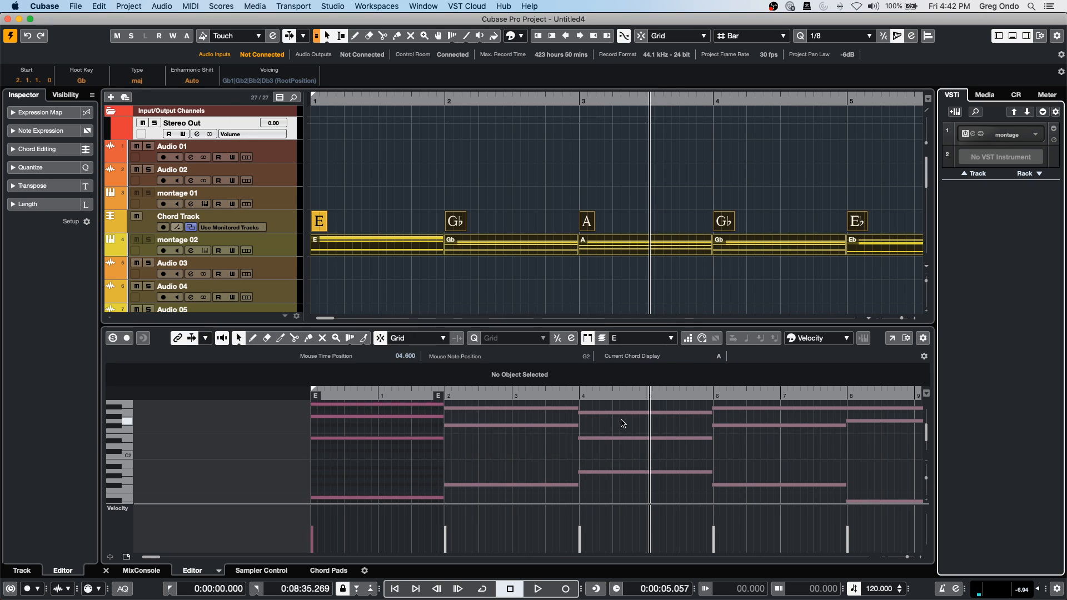
Examine the VST Audio System settings in Studio Setup, including the available processing precision options.
click(334, 5)
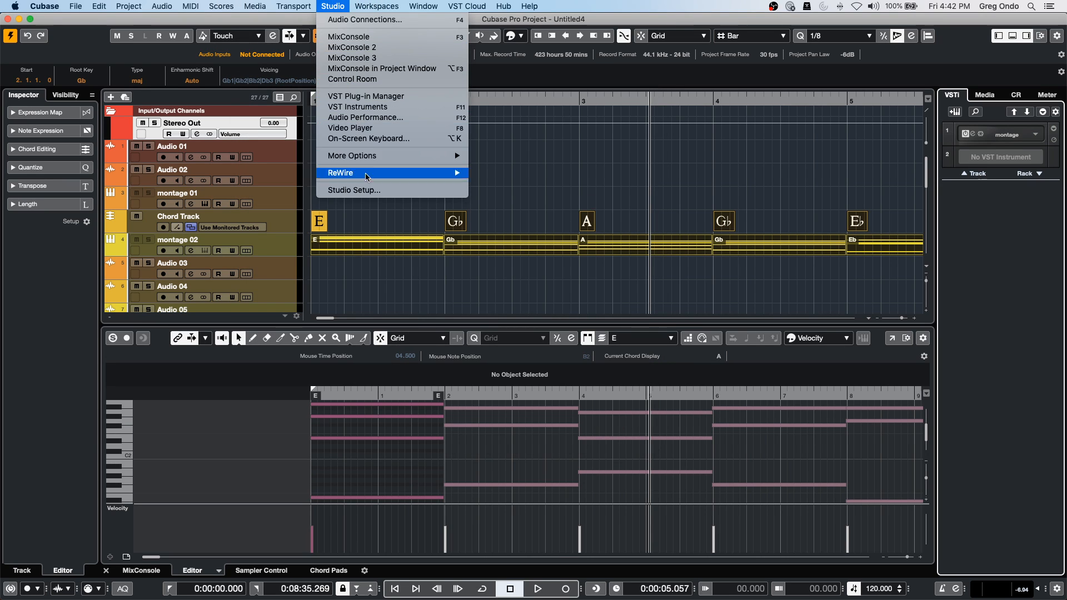
click(365, 190)
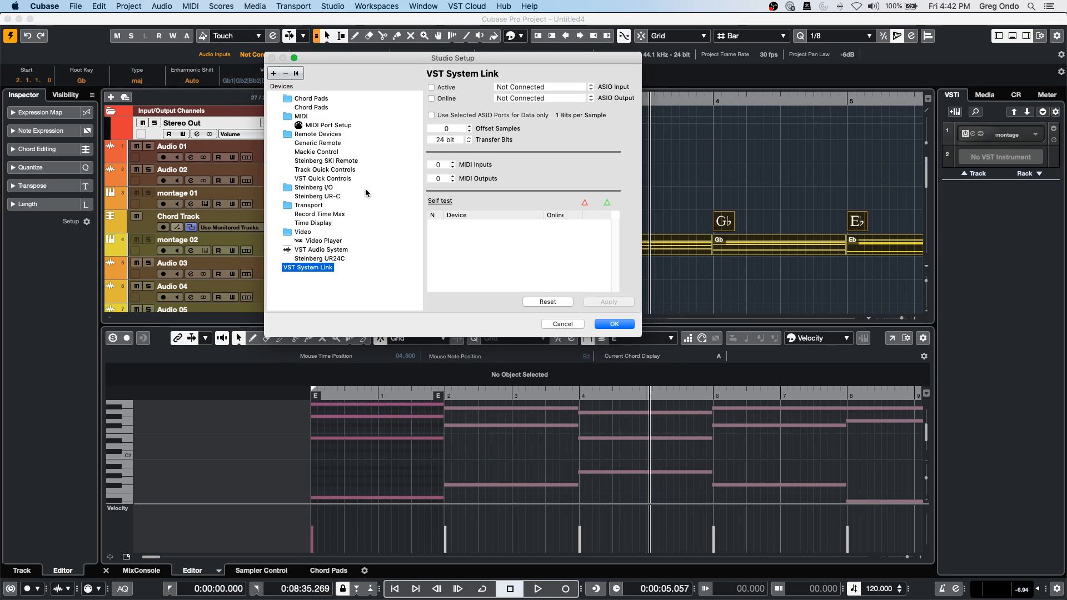
click(323, 251)
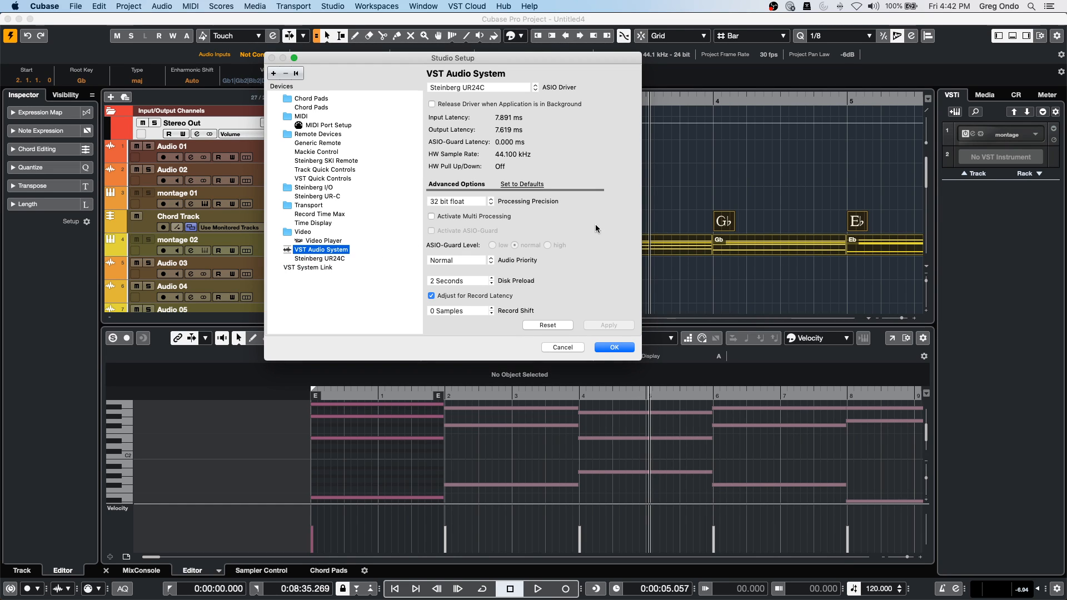
click(471, 202)
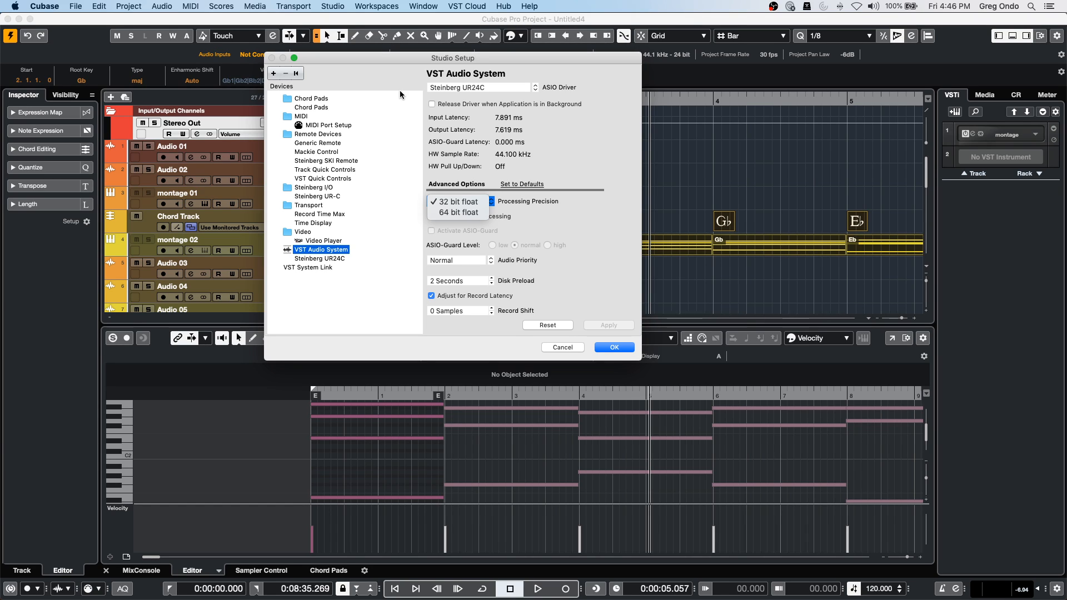
click(617, 349)
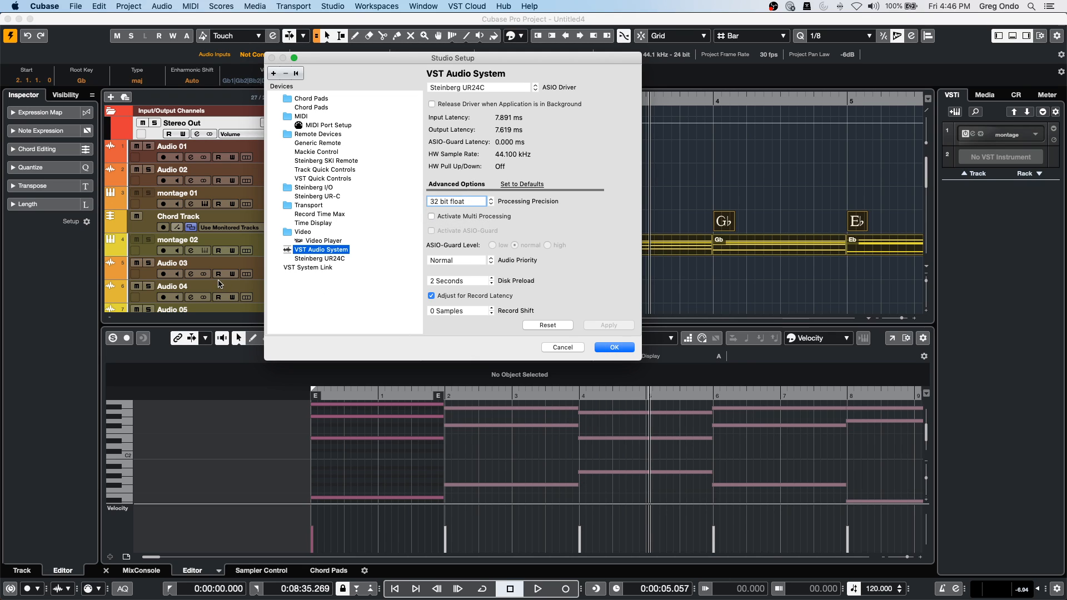
click(630, 347)
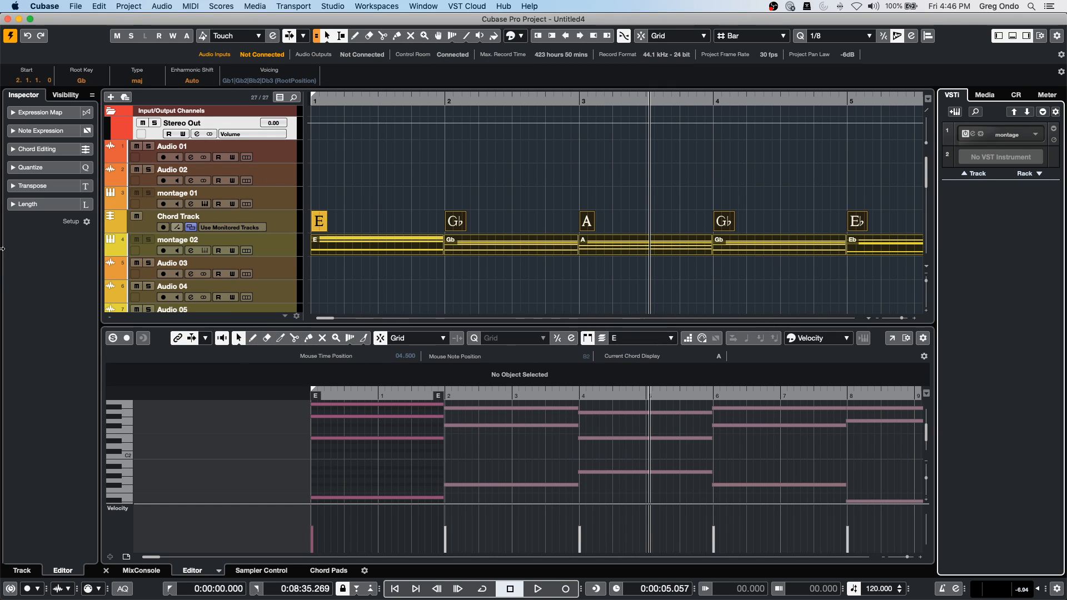
Set the Chord Track to play through montage 01, select the Audio 01 track and deselect the chord parts.
click(265, 241)
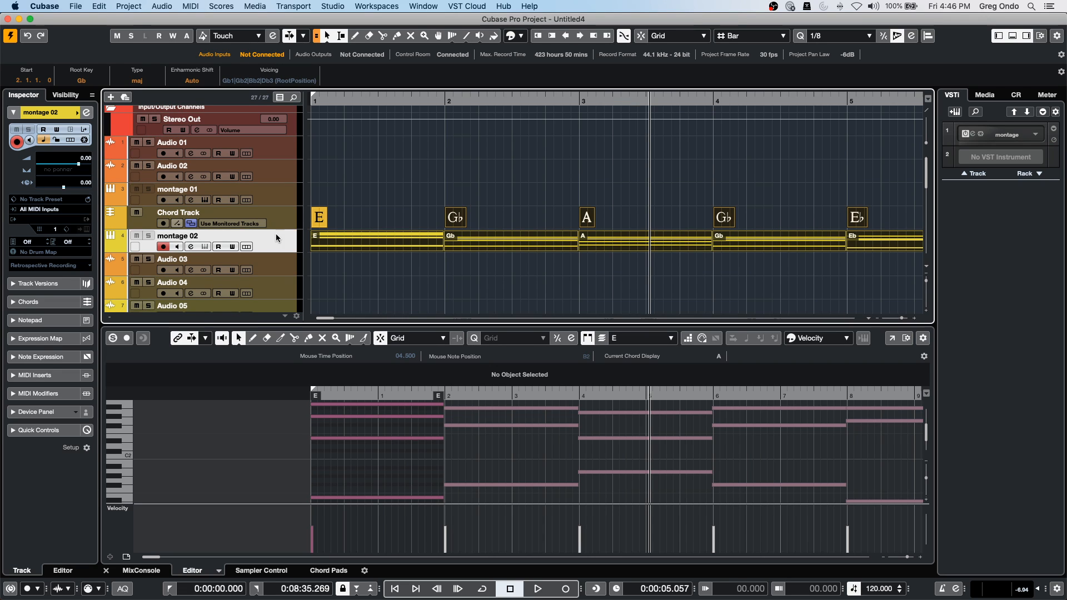
scroll(258, 232, down, 2)
scroll(250, 211, up, 2)
scroll(244, 194, down, 2)
scroll(245, 195, down, 1)
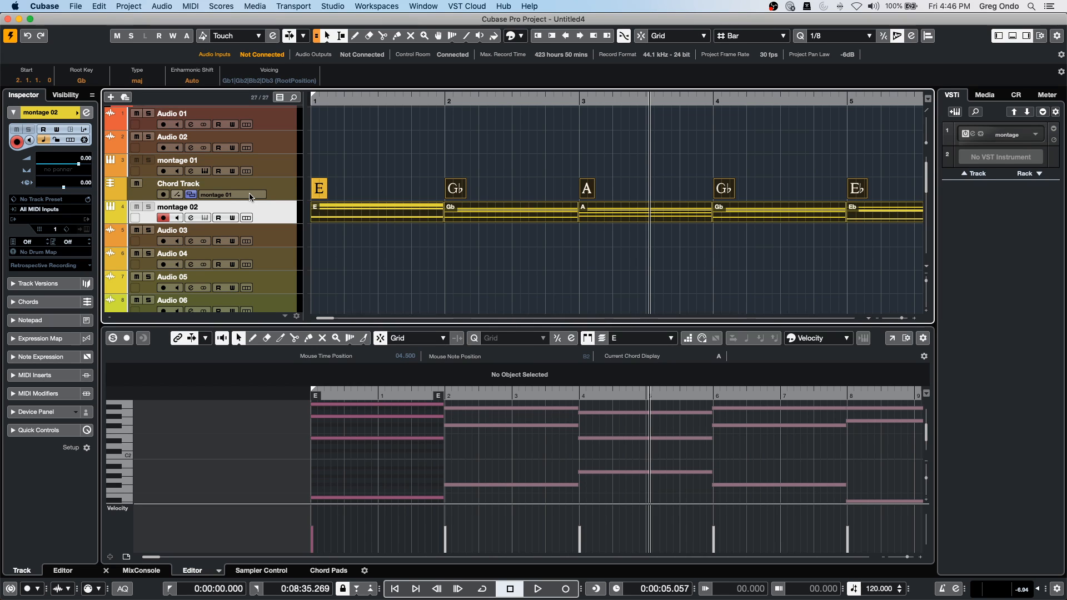
click(283, 122)
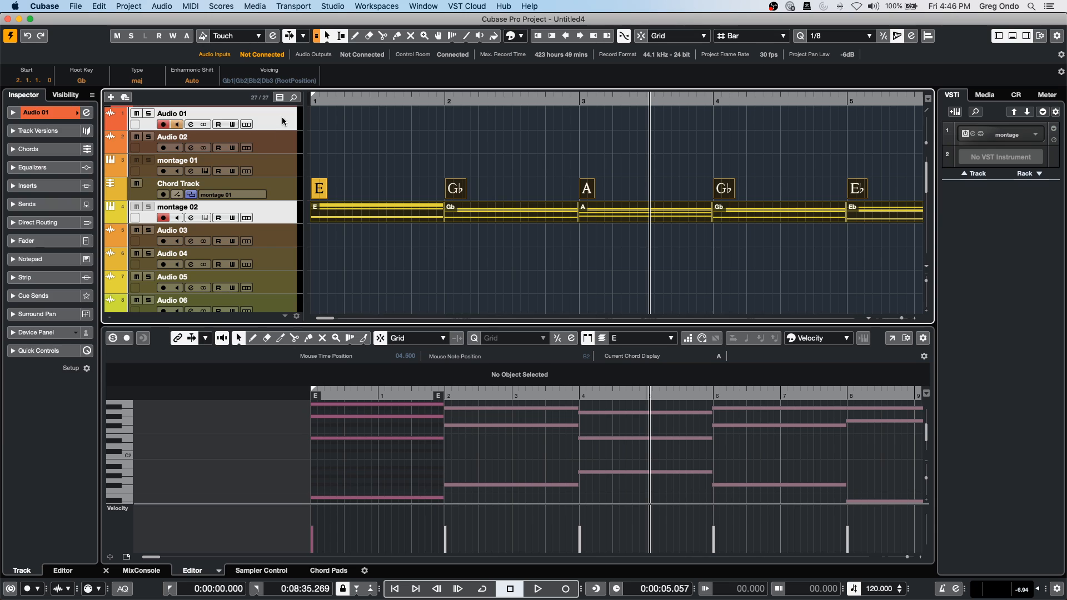
click(349, 251)
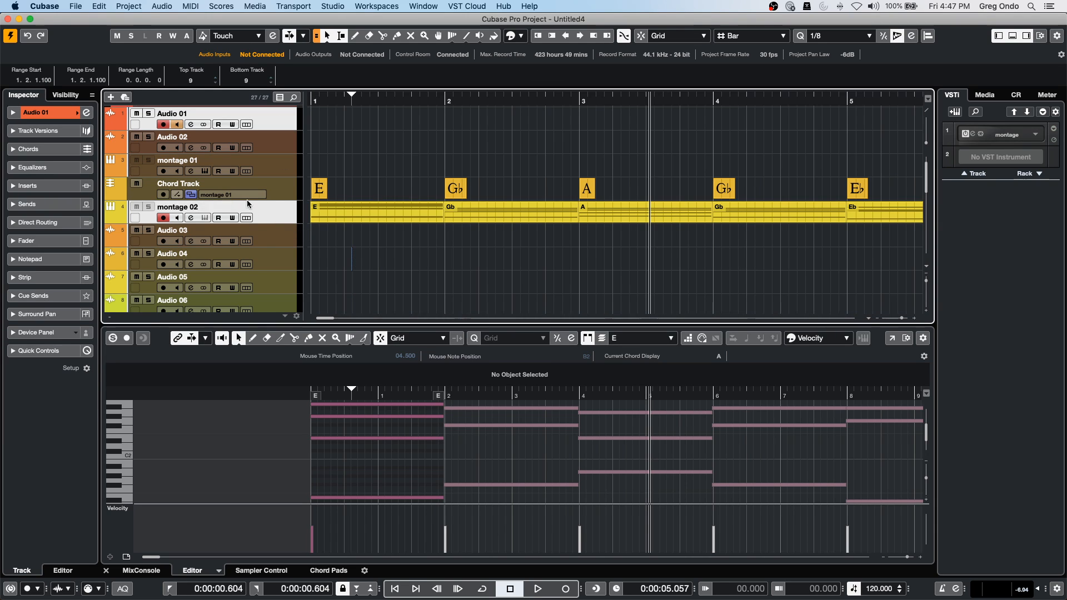
Move the montage 02 track below Audio 03 and select it together with Audio 01.
click(287, 190)
click(281, 210)
drag(280, 210, 279, 237)
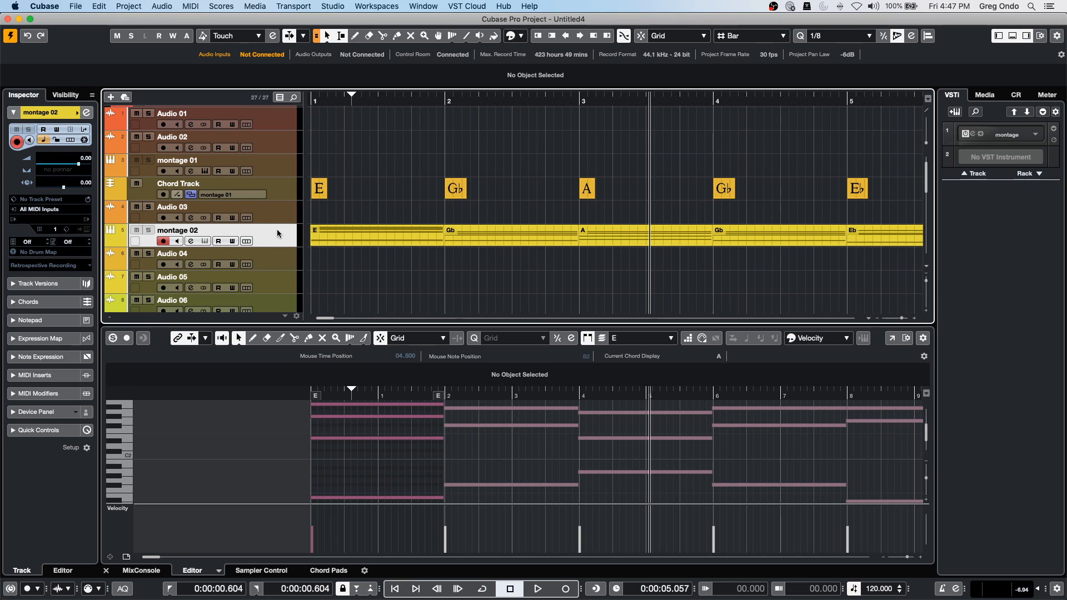
shift+click(281, 118)
click(280, 119)
super+click(288, 236)
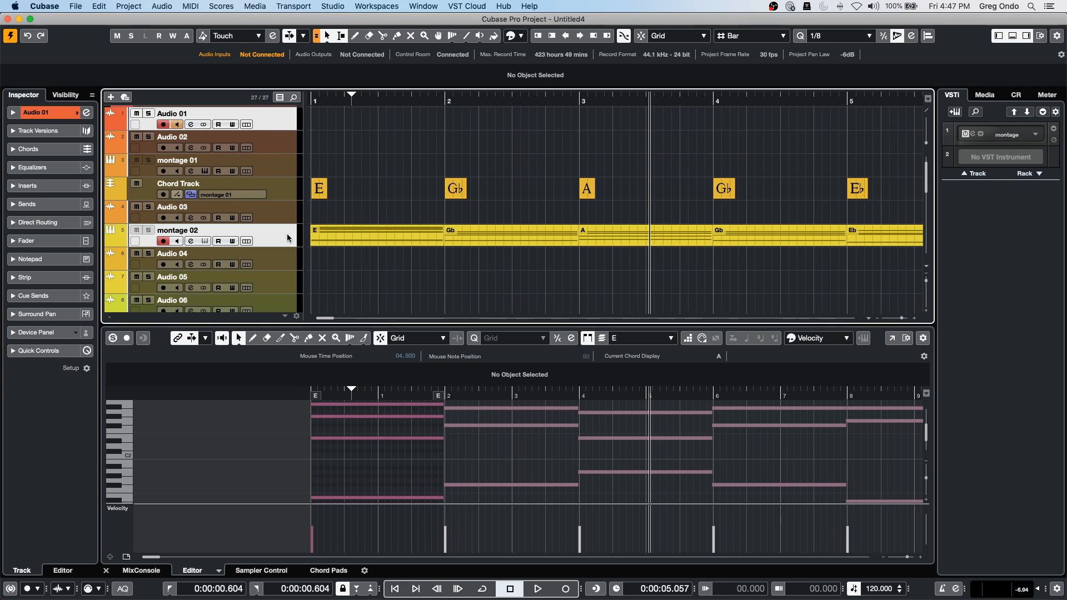
Add the Track Visibility Configurations controls to the project window's toolbar.
click(200, 5)
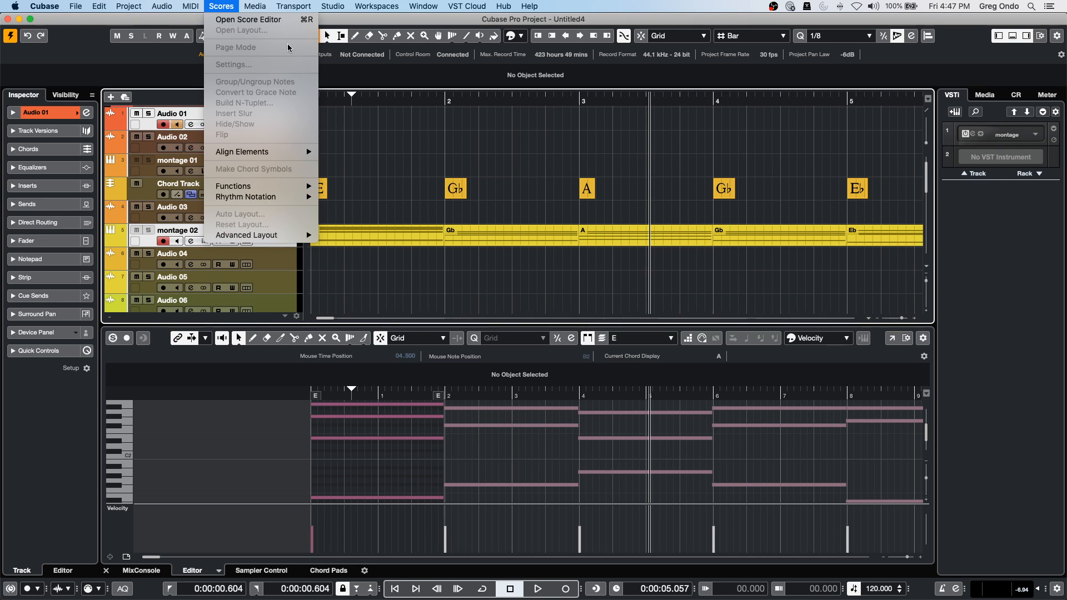
click(358, 107)
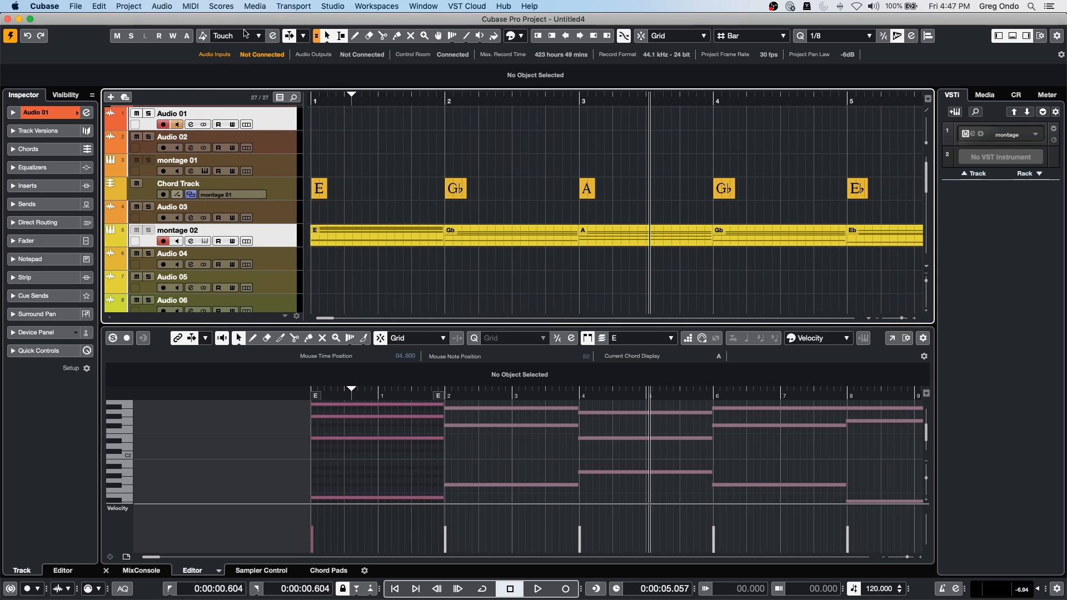
click(1058, 37)
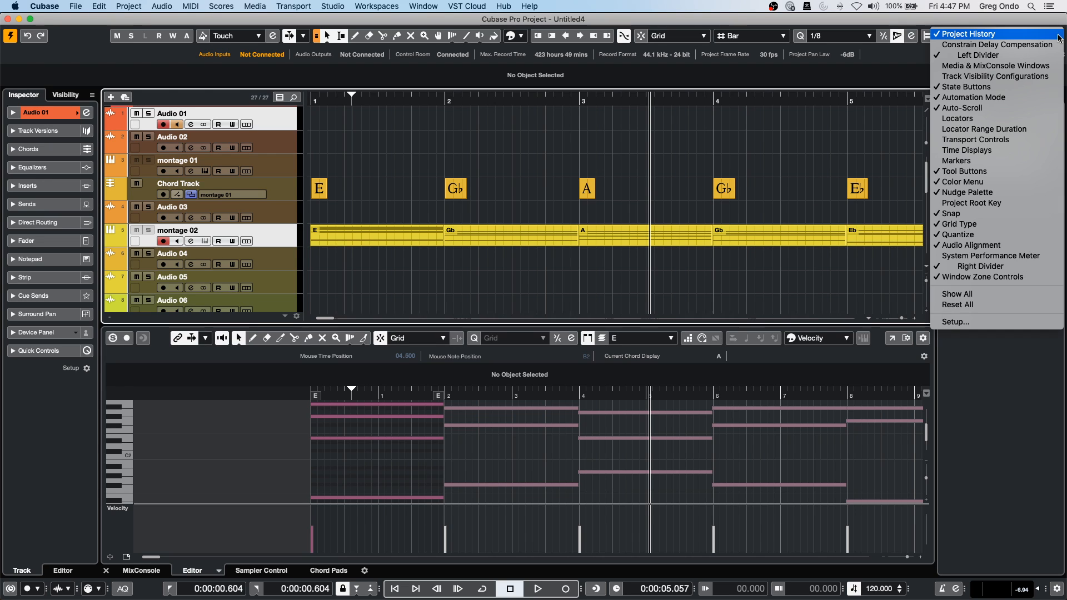
click(995, 76)
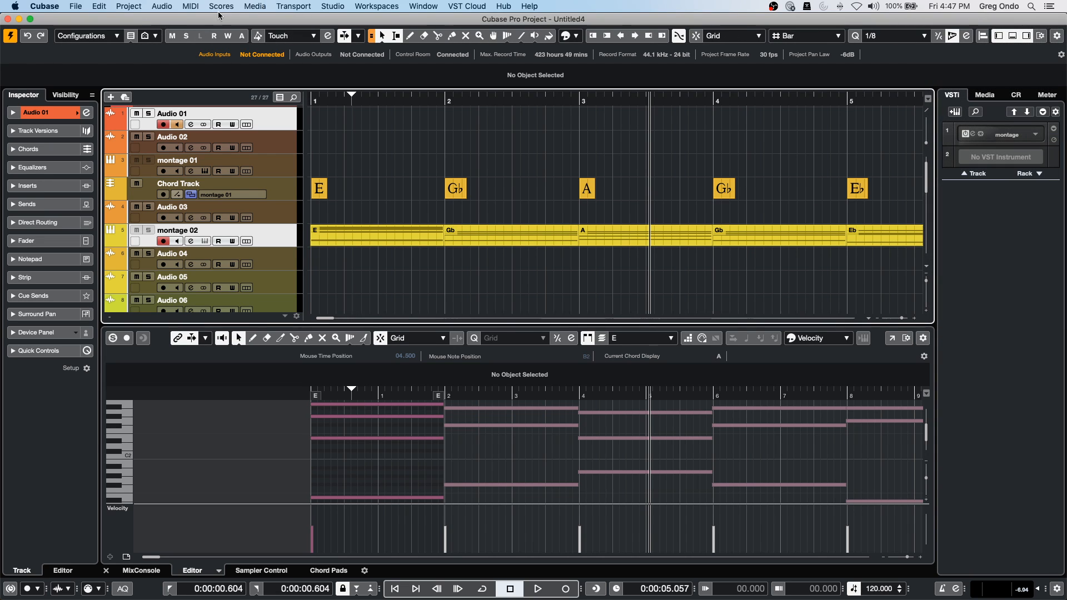
Show only the selected tracks and place montage 02 above Audio 01 in the track list.
click(132, 36)
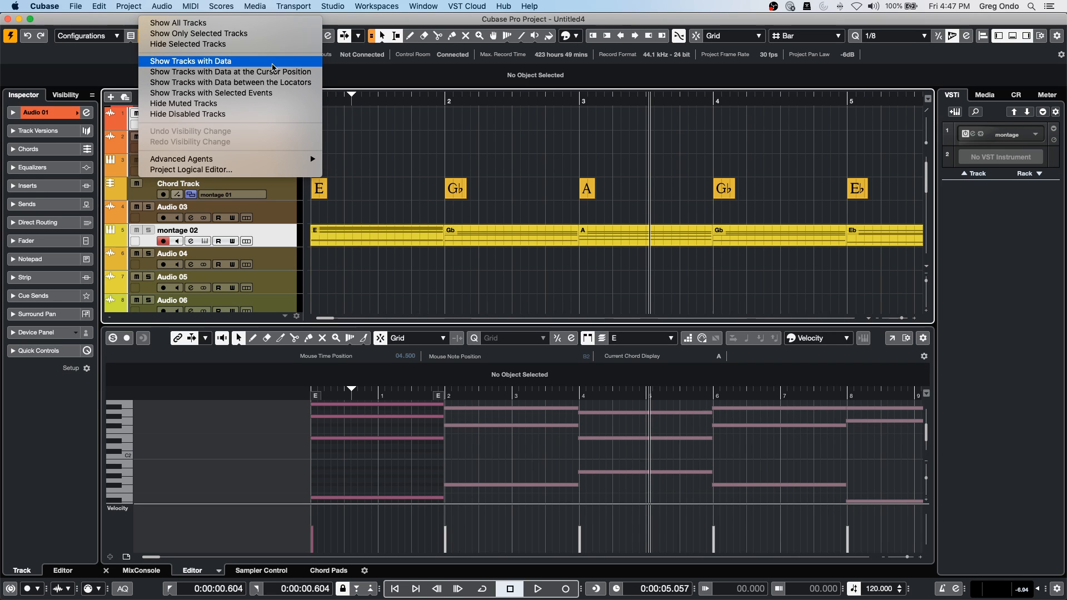
click(250, 37)
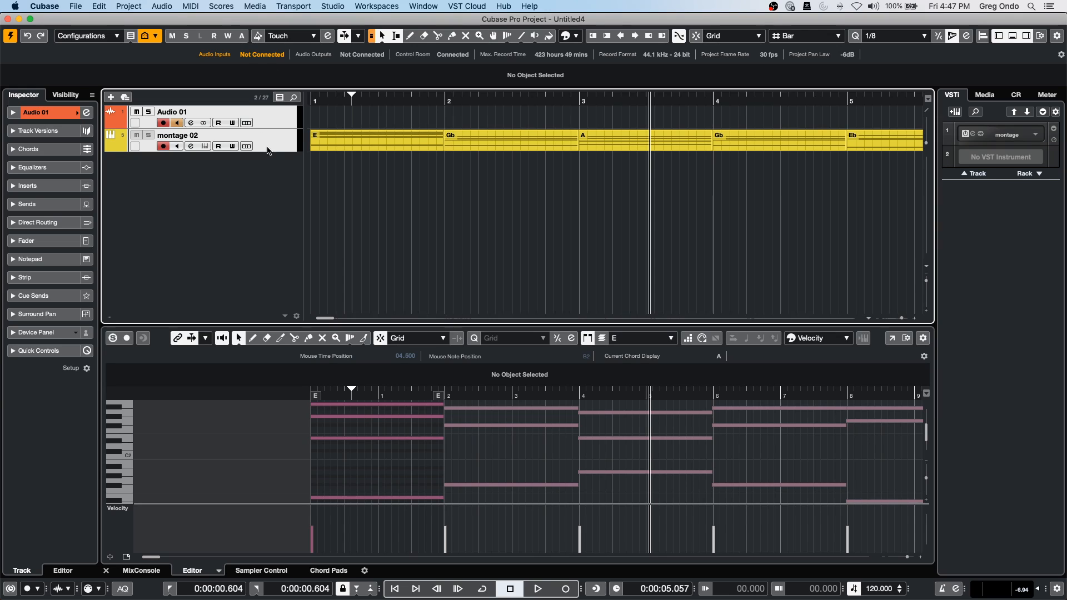
drag(273, 121, 273, 116)
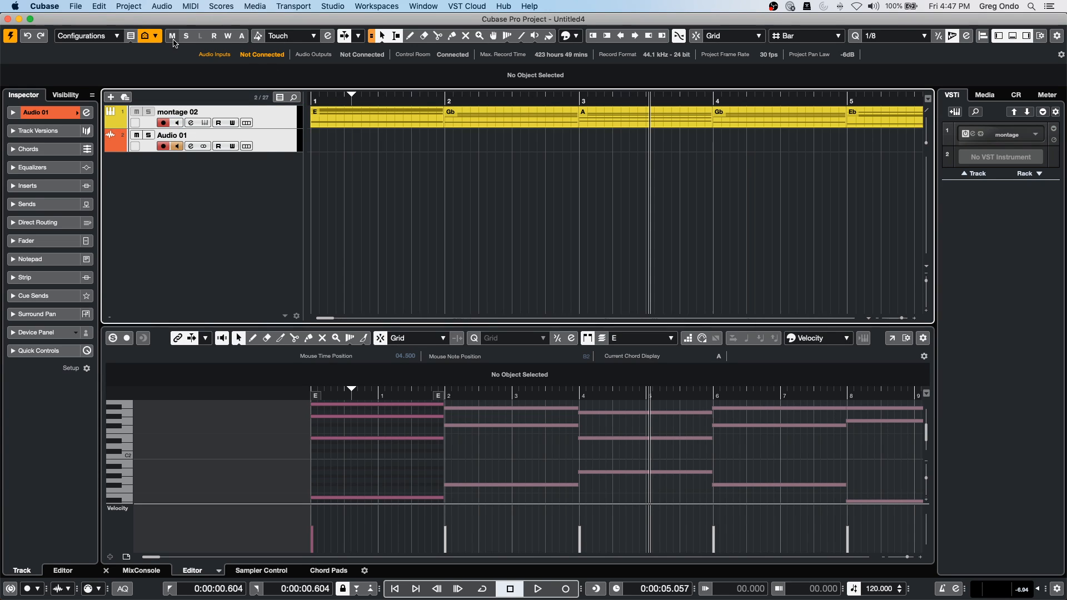
Open the dialog for adding a visibility configuration, cancel it, and show all tracks again.
click(118, 36)
click(150, 34)
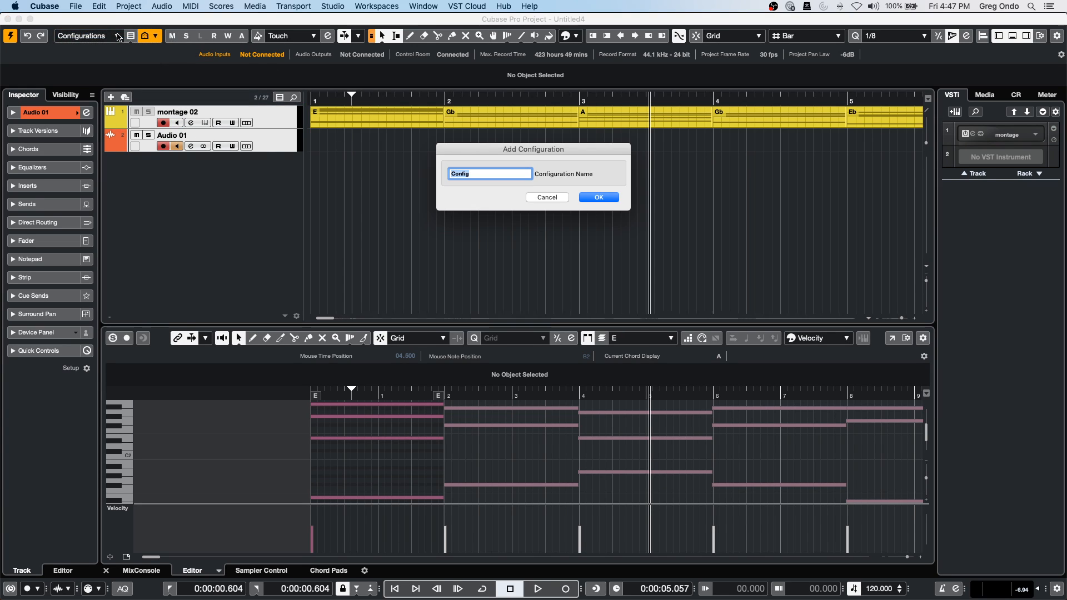
click(547, 198)
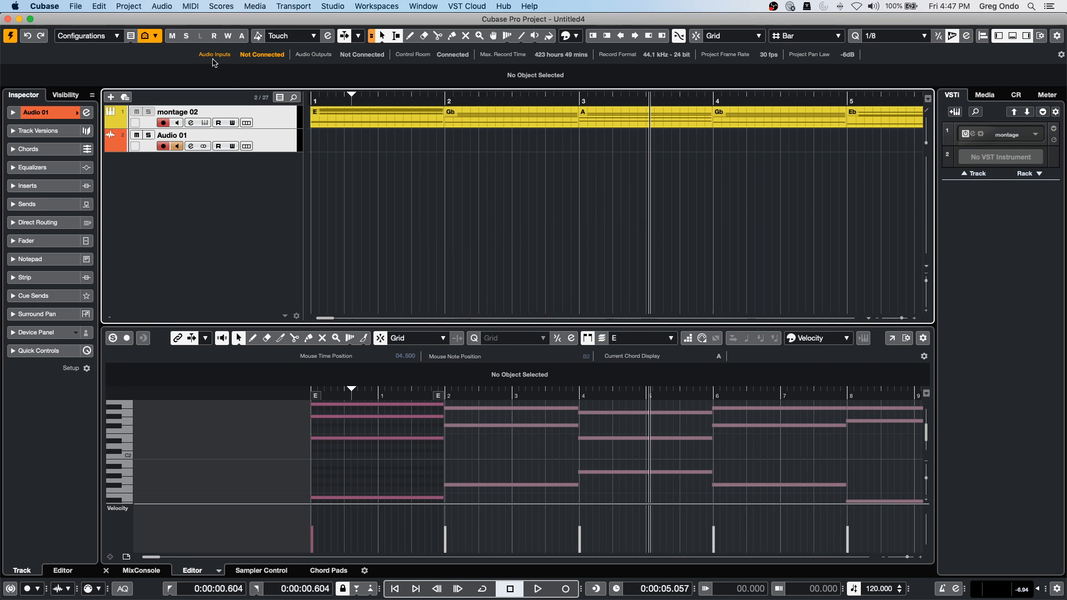
click(132, 36)
click(173, 23)
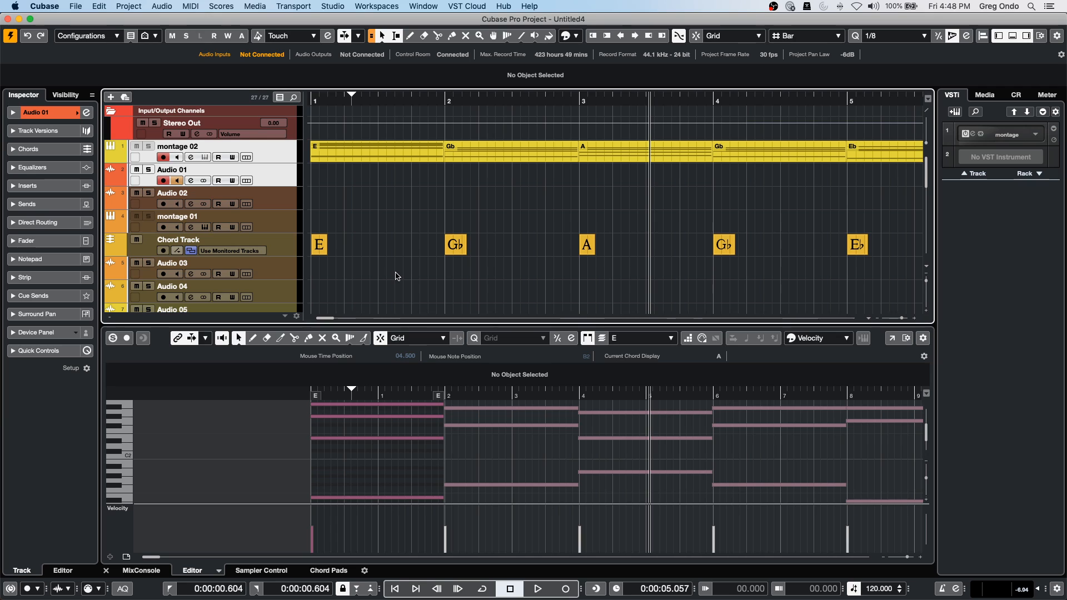
Open the recent project July 31 2020.cpr.
click(76, 5)
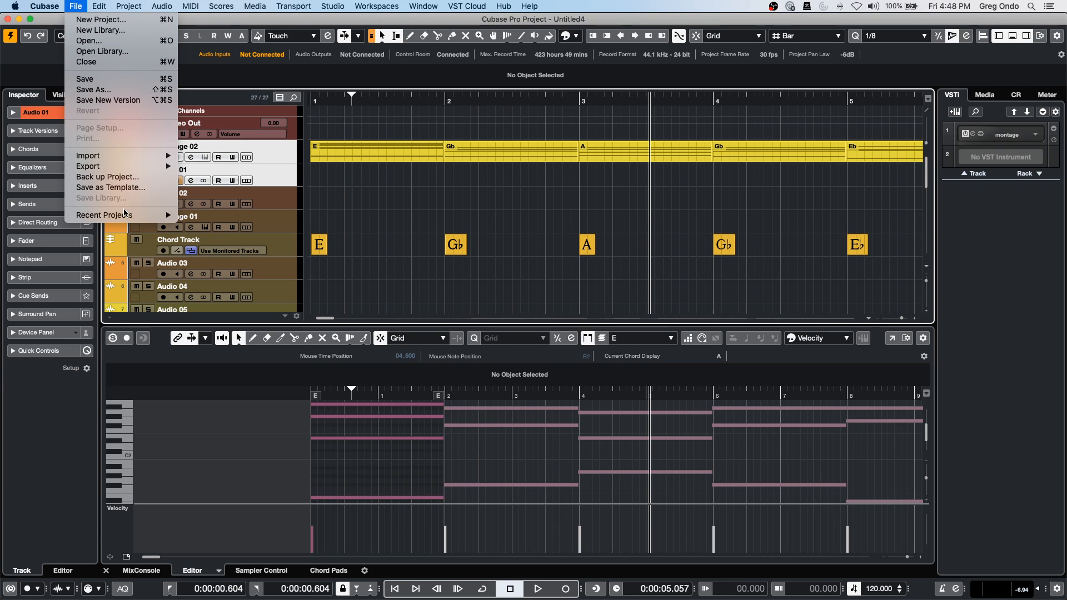
mouse_move(127, 216)
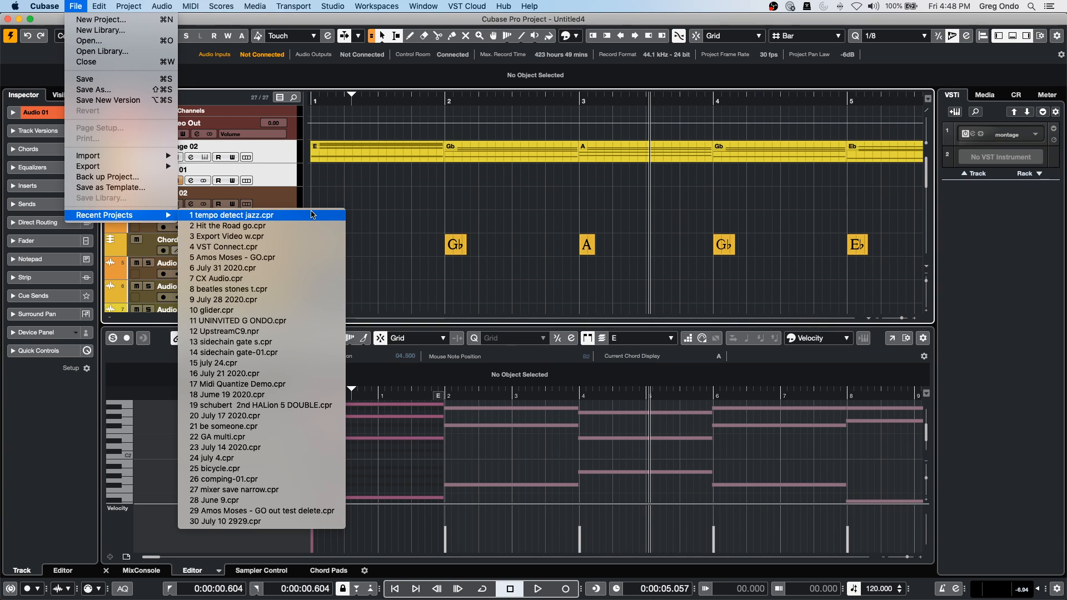
click(279, 268)
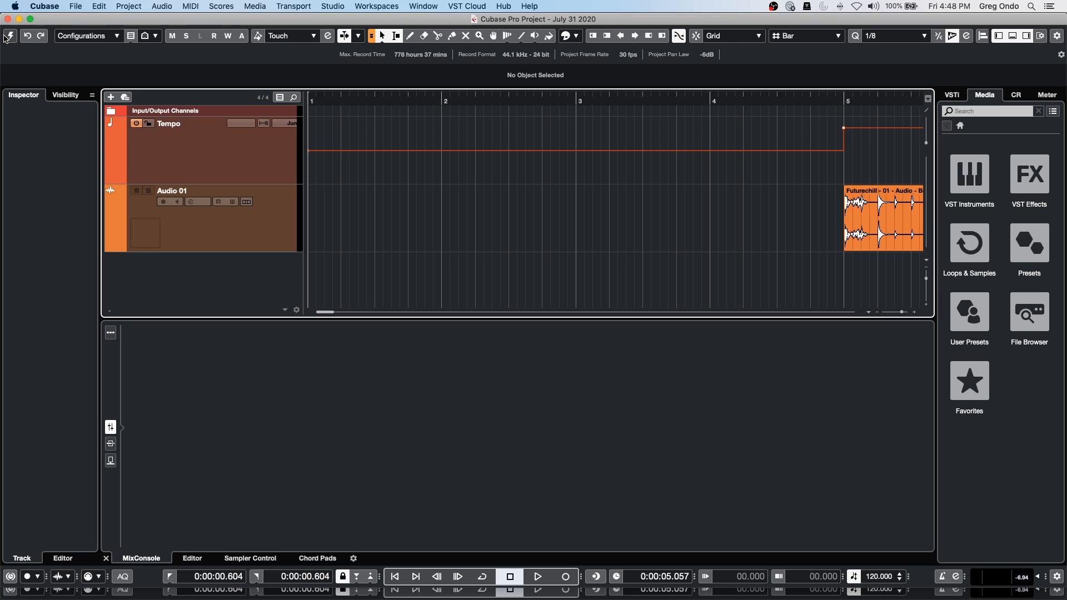
Play the Audio 01 loop from bar 5 with the track unmuted, return the cursor to bar 5 and select the track.
drag(348, 101, 344, 22)
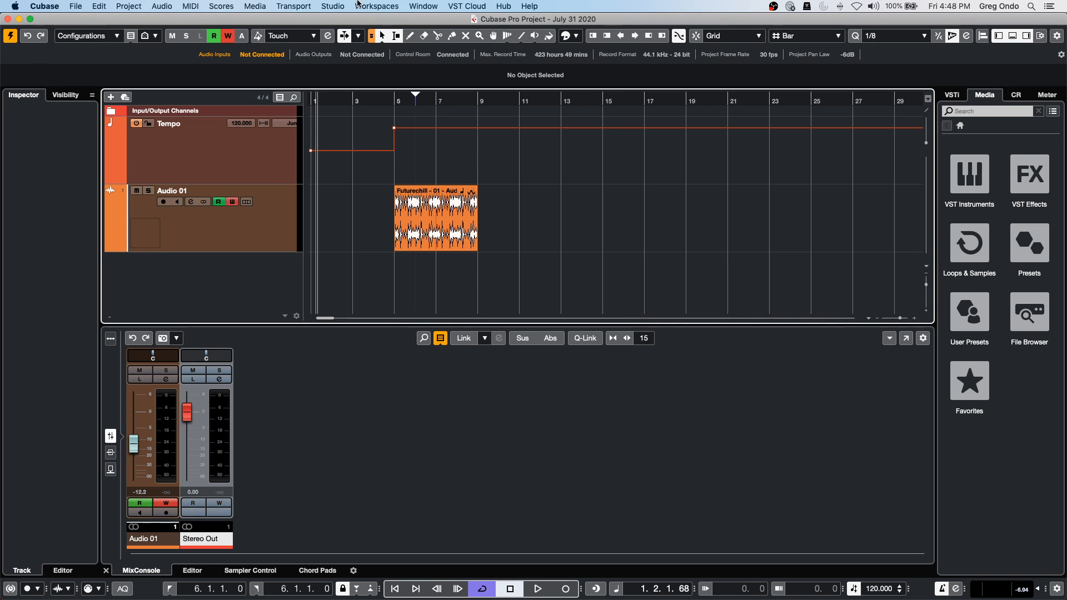
click(393, 102)
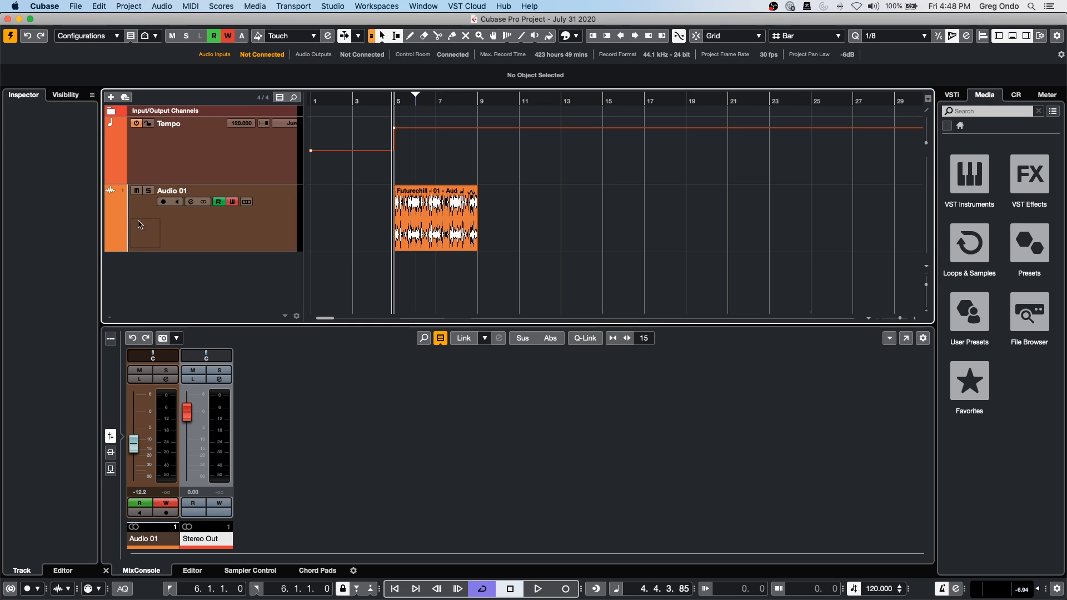
click(136, 191)
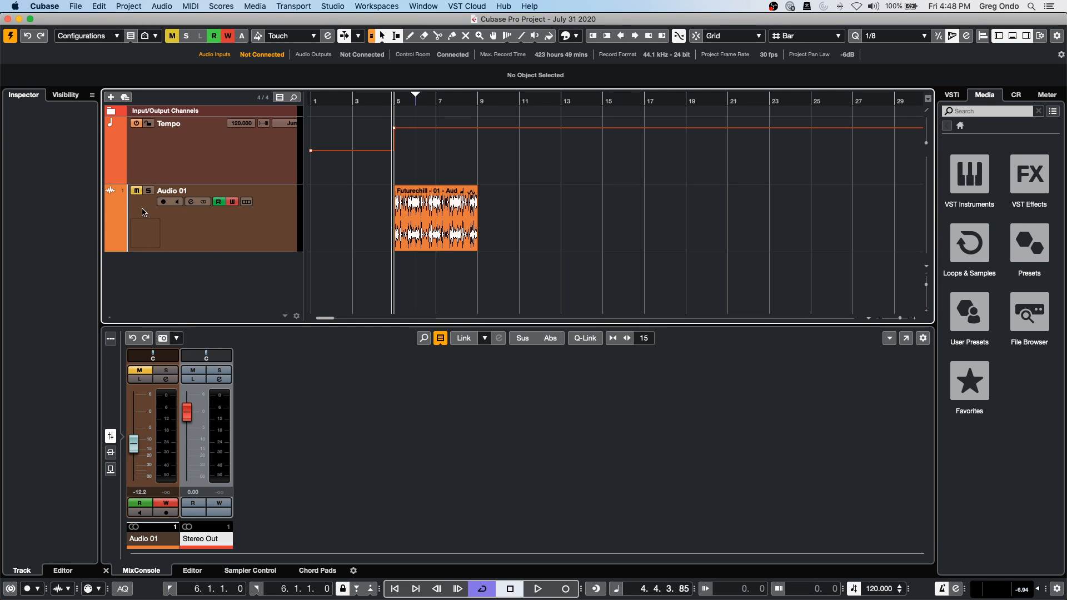
click(137, 192)
key(space)
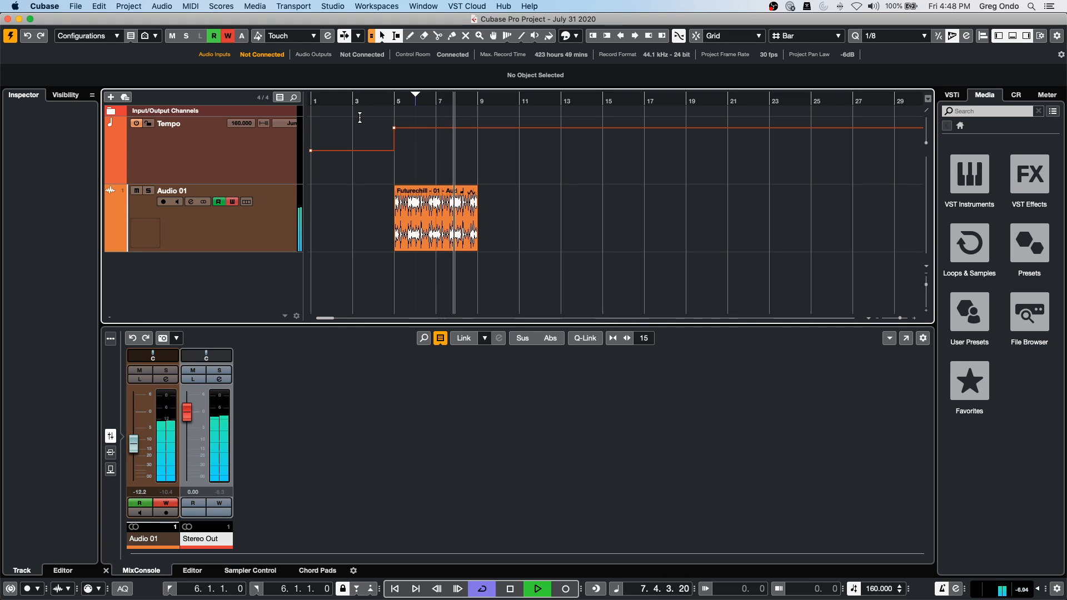
click(394, 99)
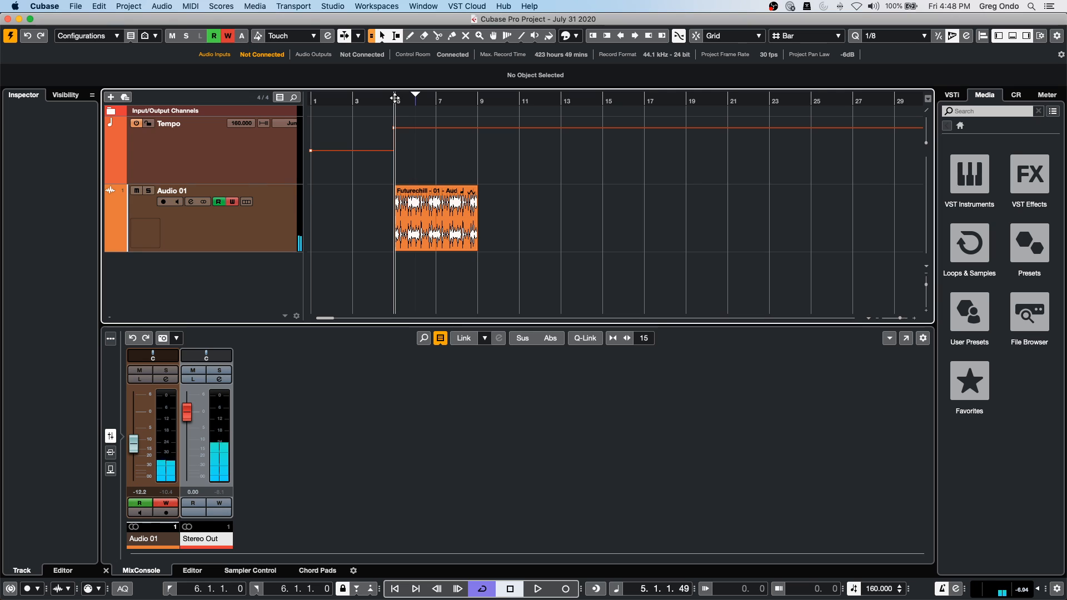
click(245, 241)
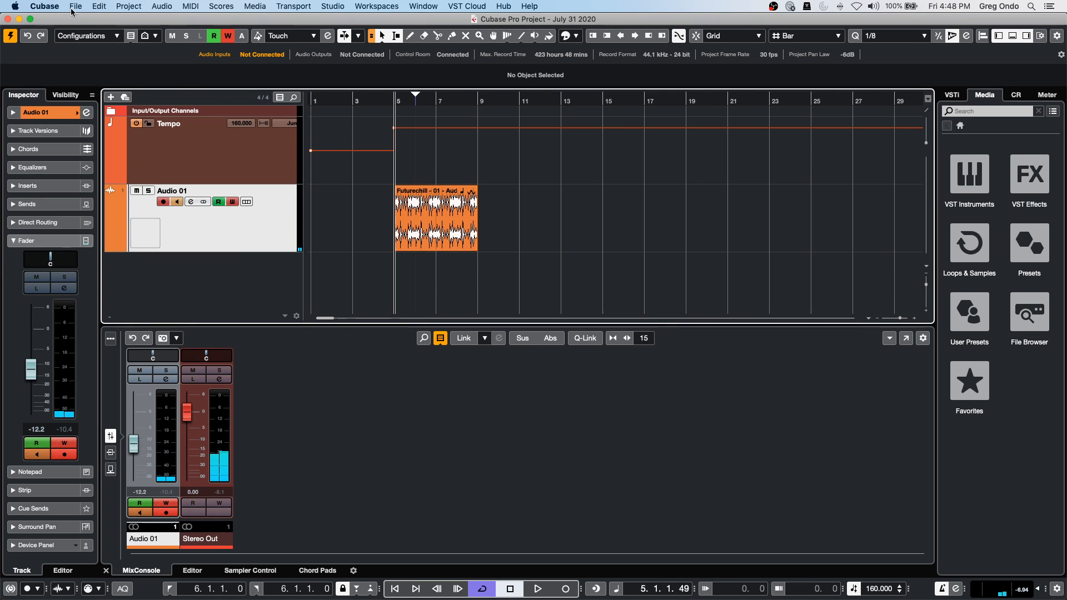
Revert the project to its previously saved version.
click(45, 6)
mouse_move(78, 6)
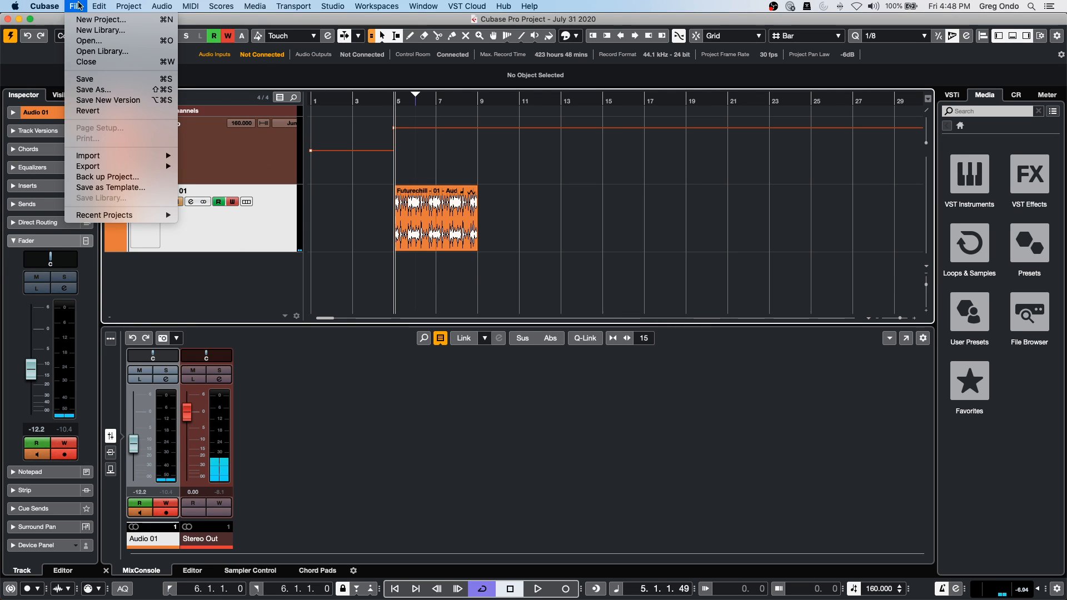
click(104, 111)
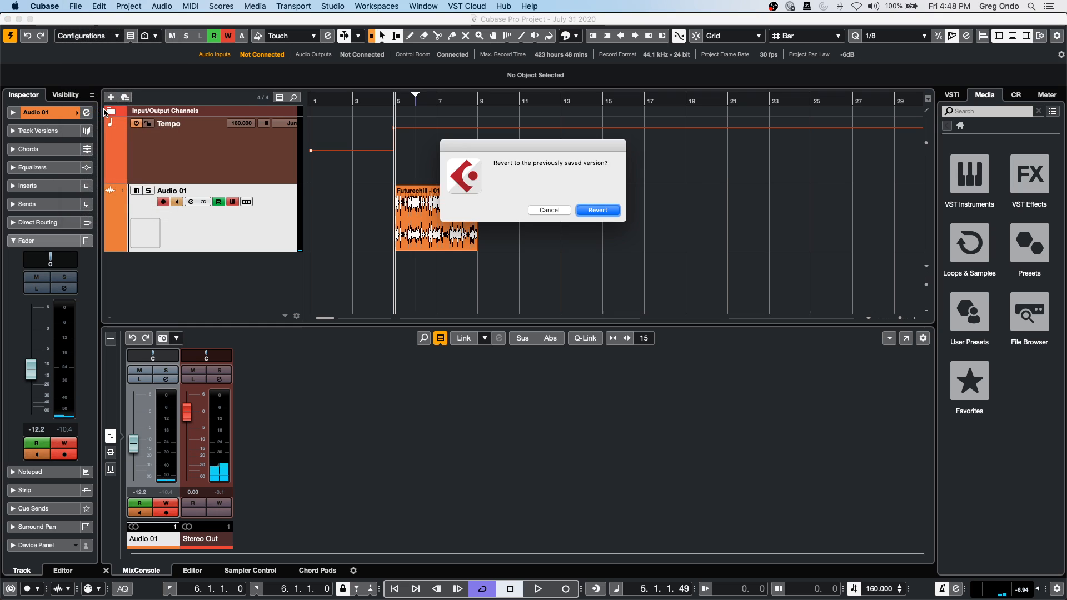
click(598, 211)
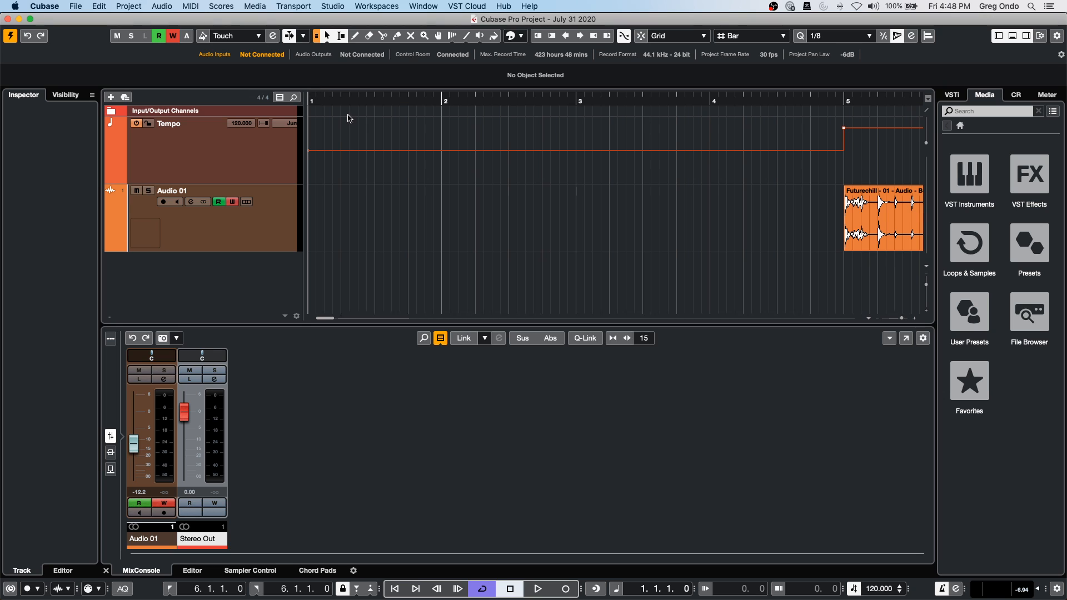
Play the reverted project's audio loop, stop playback and return the cursor to bar 5.
drag(330, 100, 377, 48)
key(space)
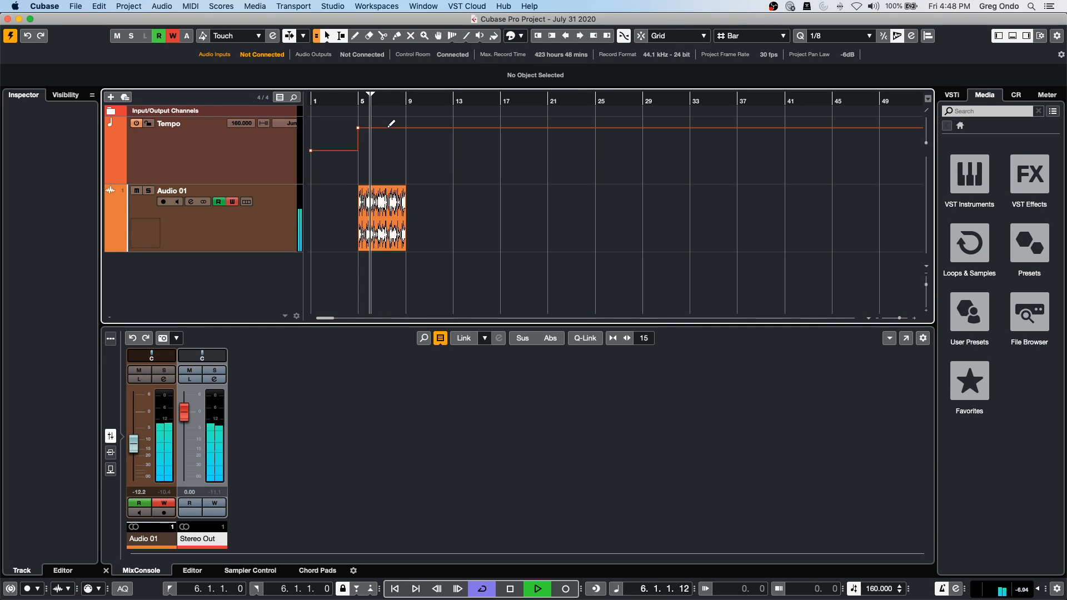
key(space)
click(361, 101)
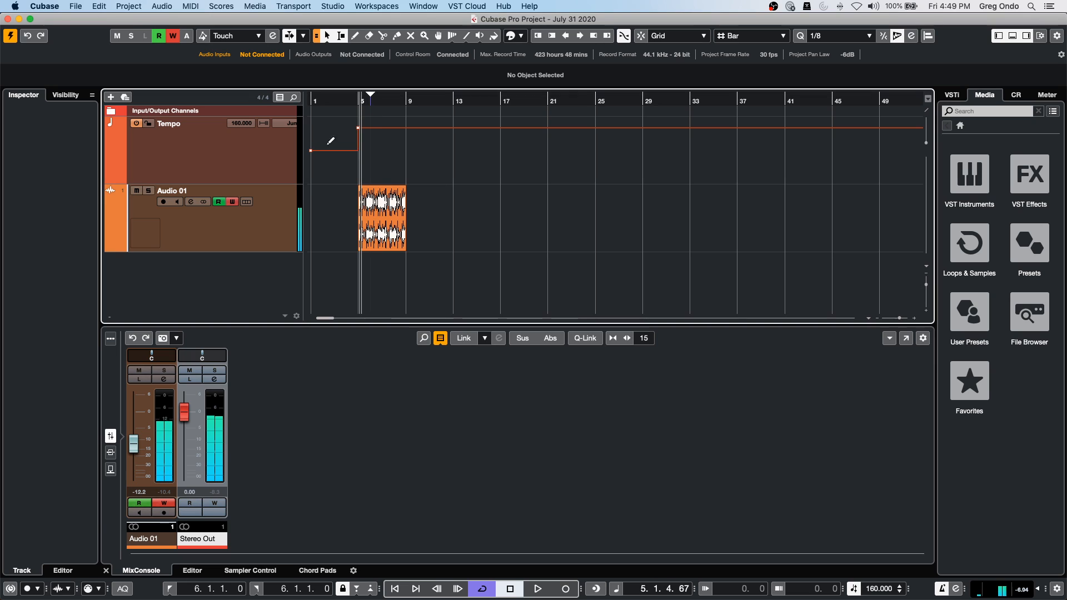
drag(362, 104, 341, 117)
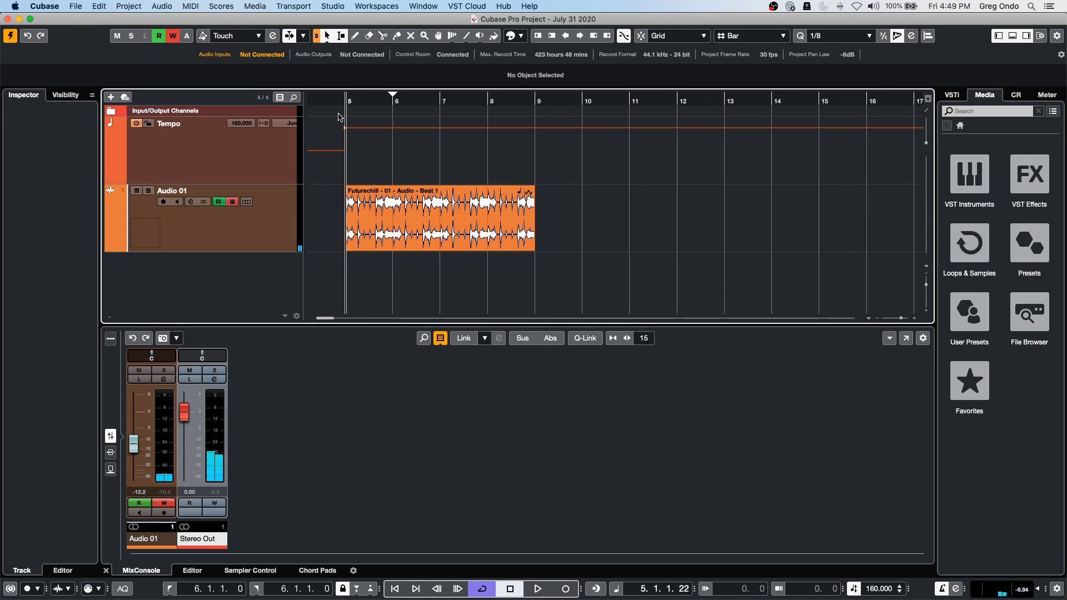
Check the inserts on Audio 01 and remove ModMachine, DualFilter and Magneto II from the Stereo Out channel's inserts.
click(248, 232)
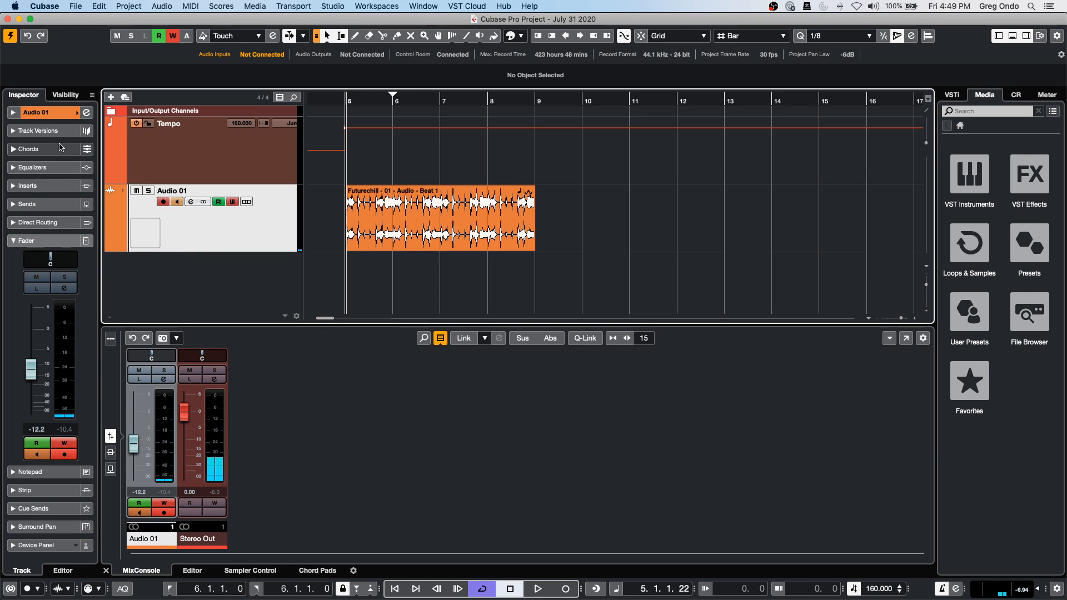
click(44, 187)
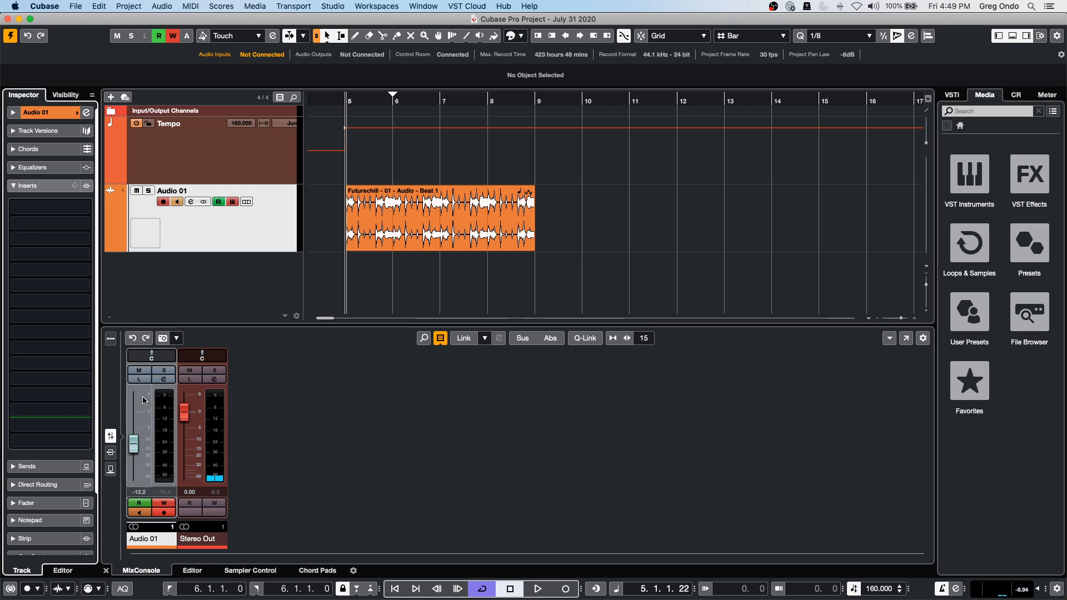
click(214, 380)
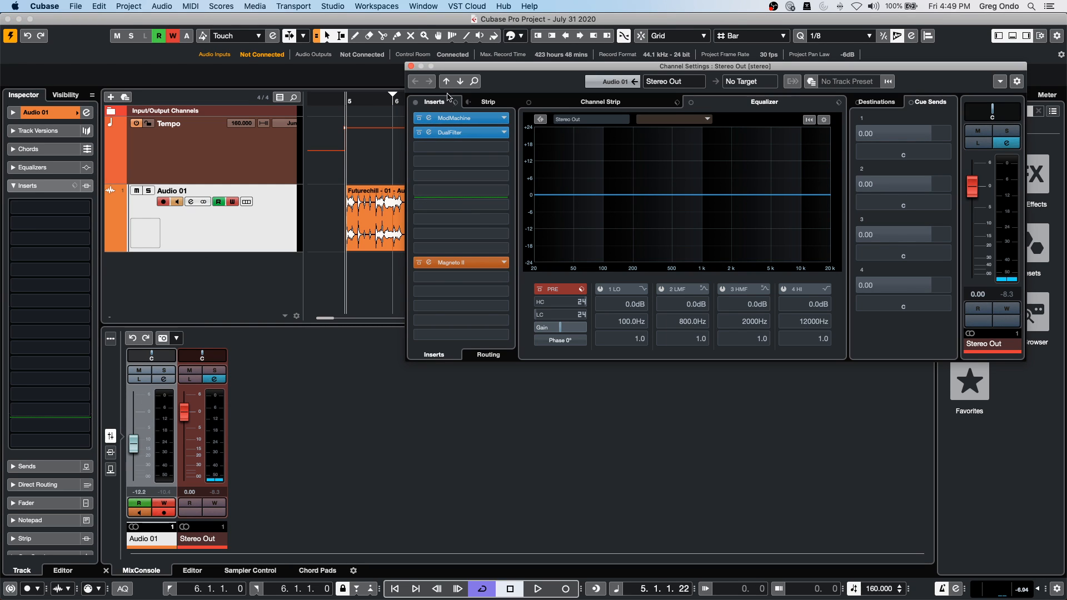
click(498, 135)
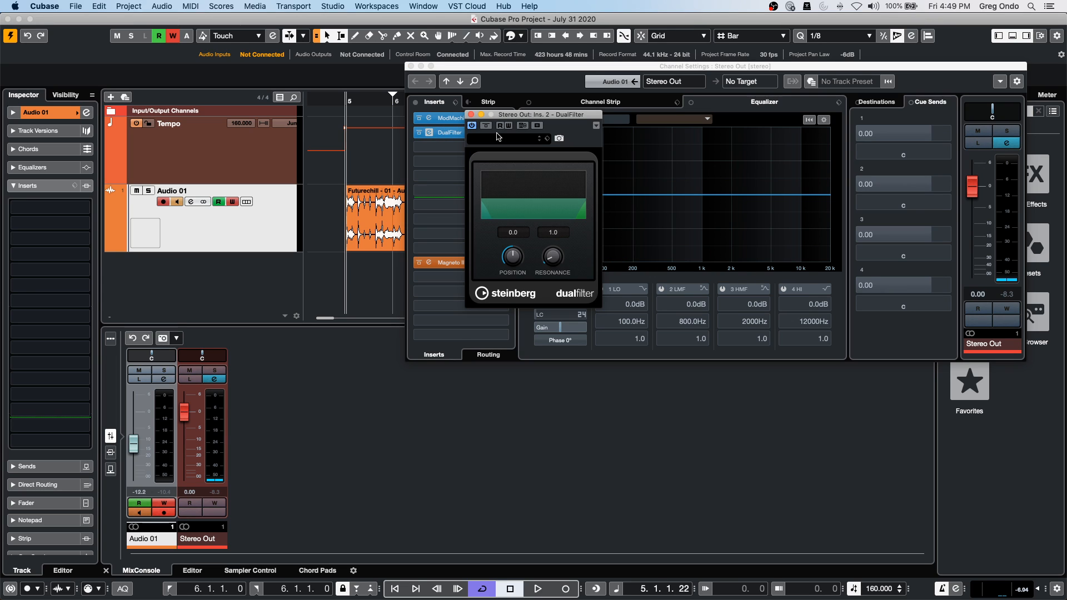
click(472, 115)
drag(451, 132, 399, 139)
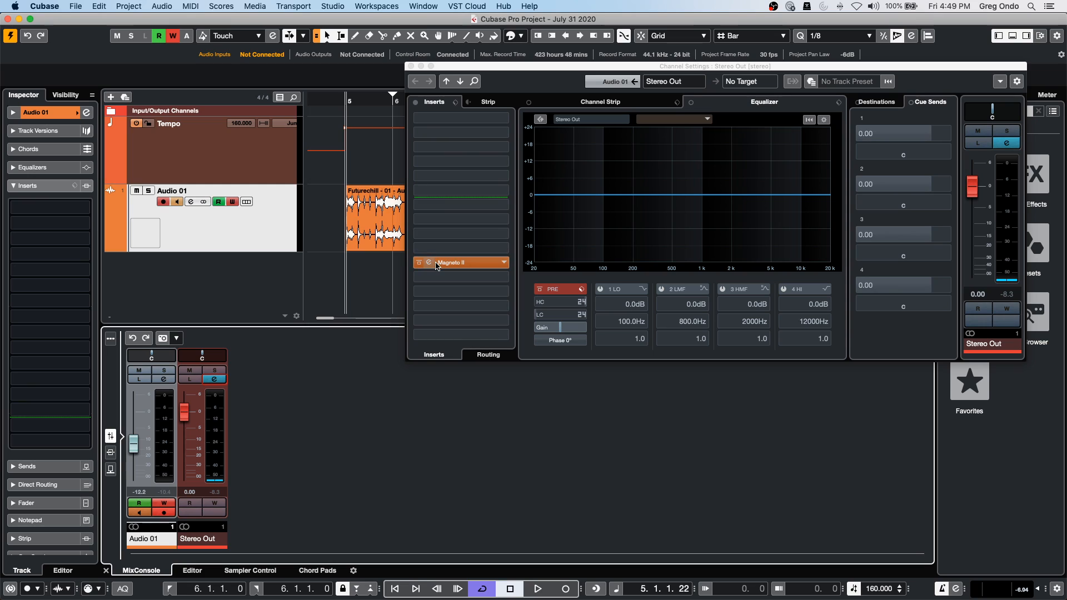
drag(435, 263, 349, 84)
click(411, 66)
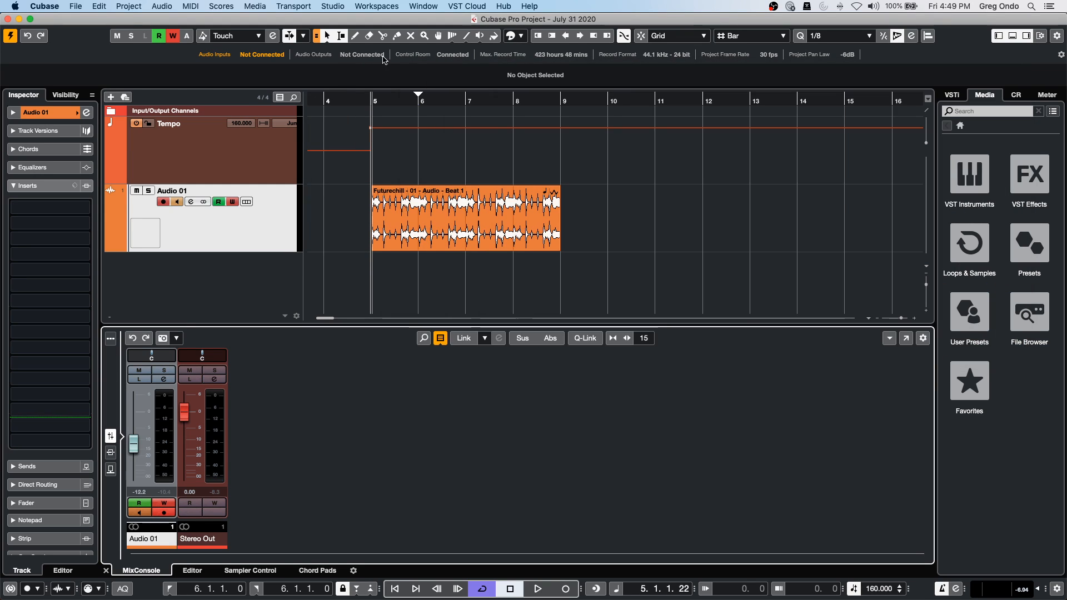
Place the cursor at bar 5, review the Project Setup settings and accept them.
click(371, 99)
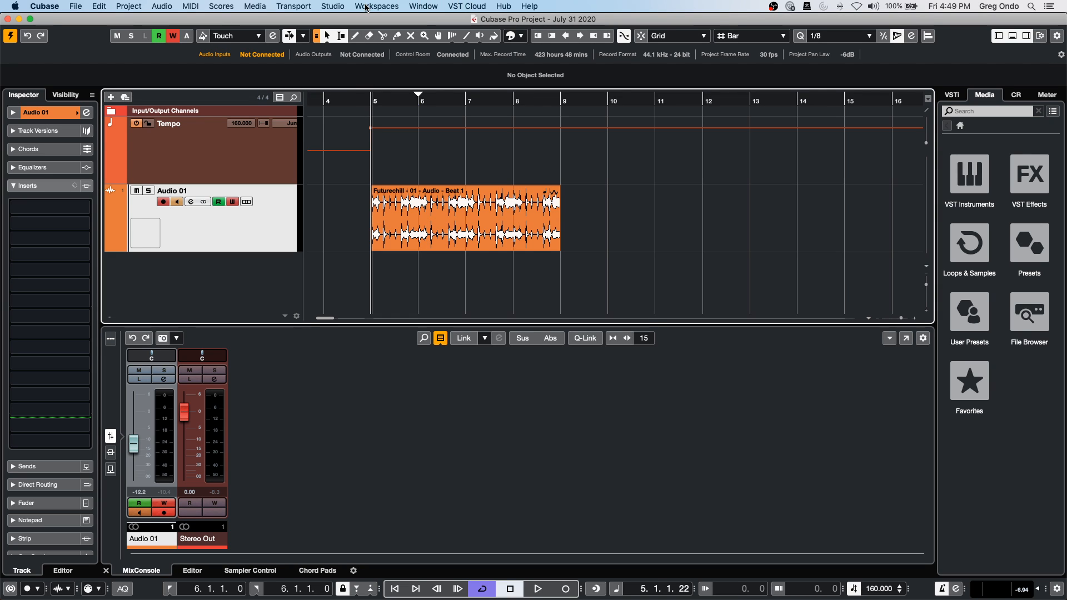
key(shift+s)
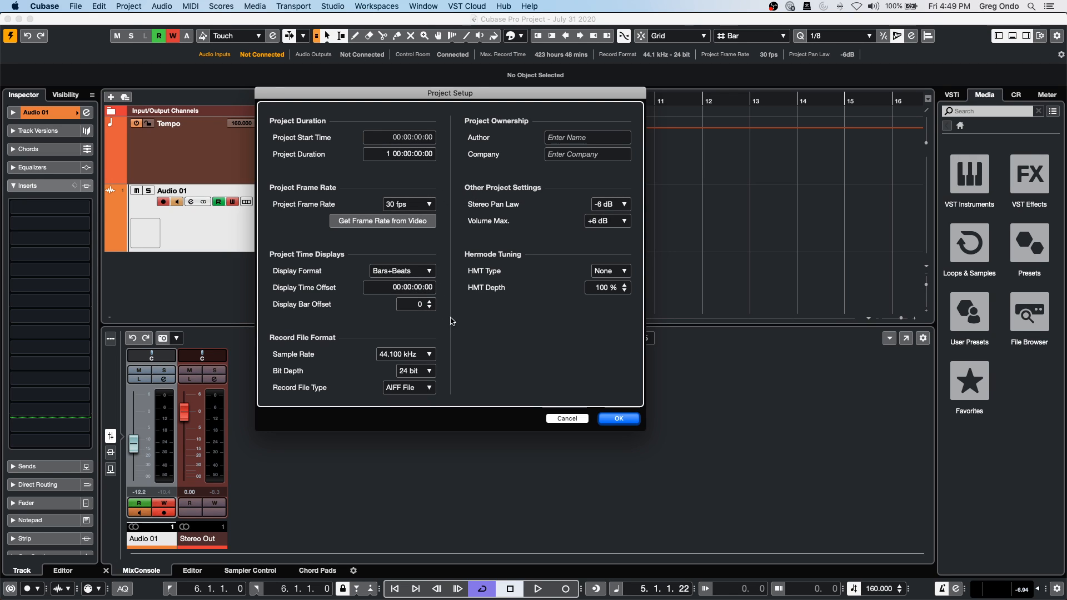
click(626, 420)
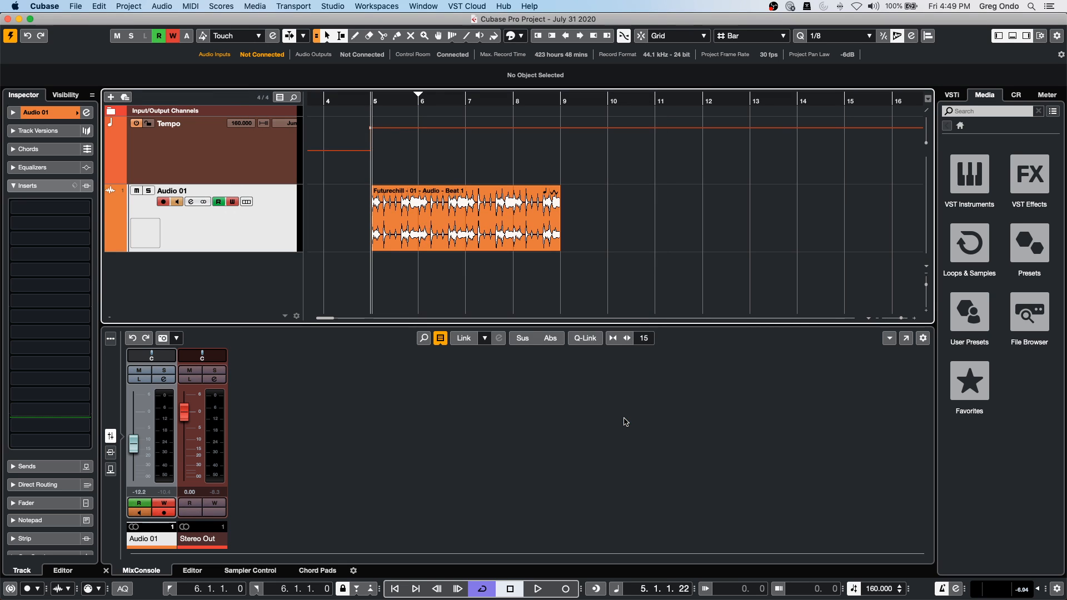
Review the general Metronome Setup options, including the number of count-in bars, and accept them.
click(332, 6)
mouse_move(294, 6)
click(361, 200)
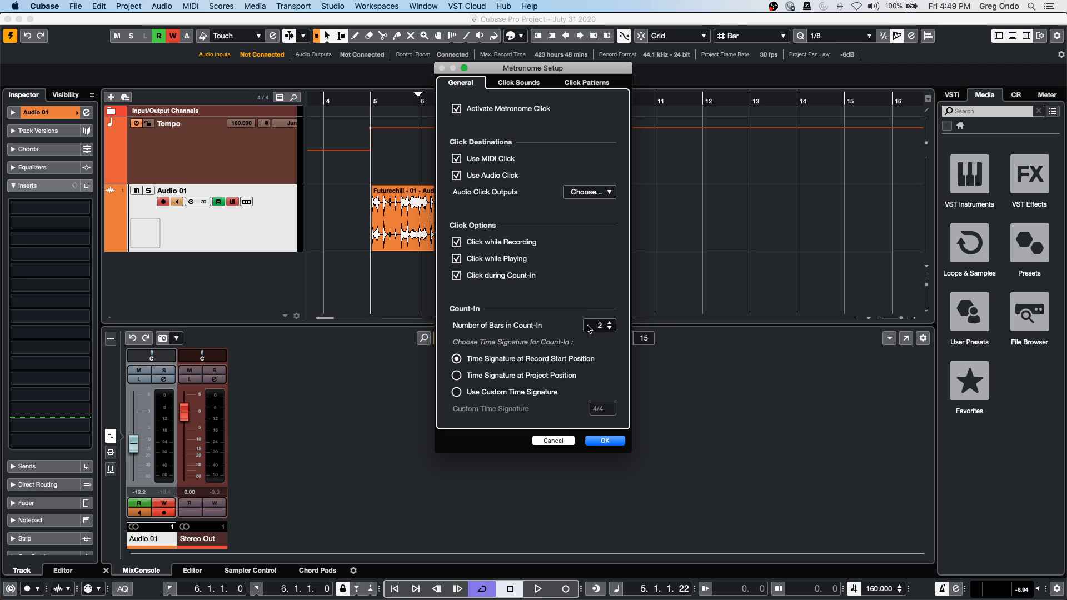
click(602, 440)
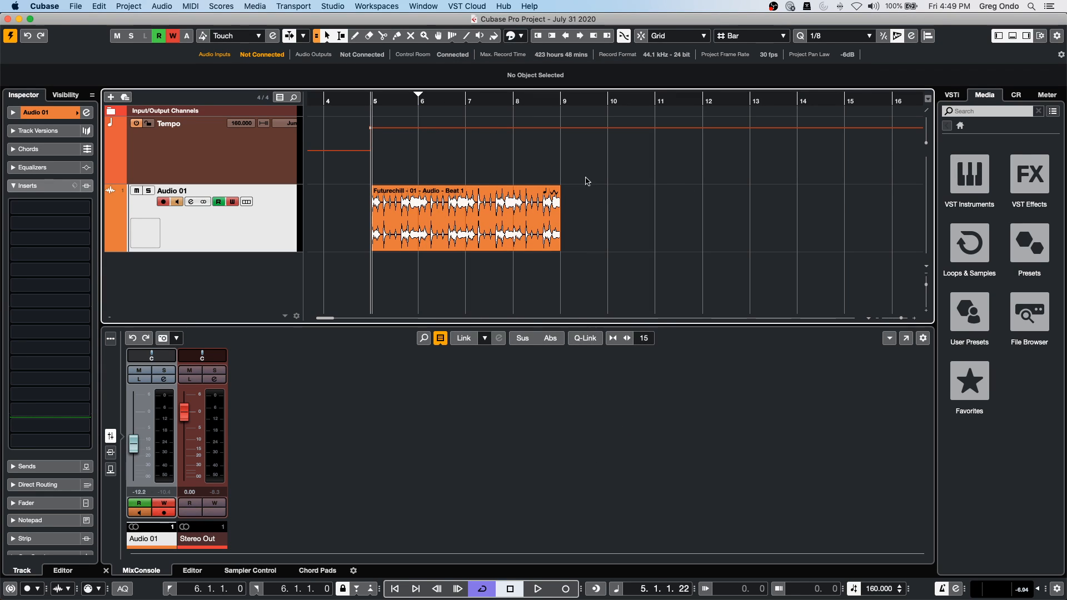
Record briefly onto Audio 01 from bar 5, stop and undo the recording, and return the cursor to the project start.
click(566, 591)
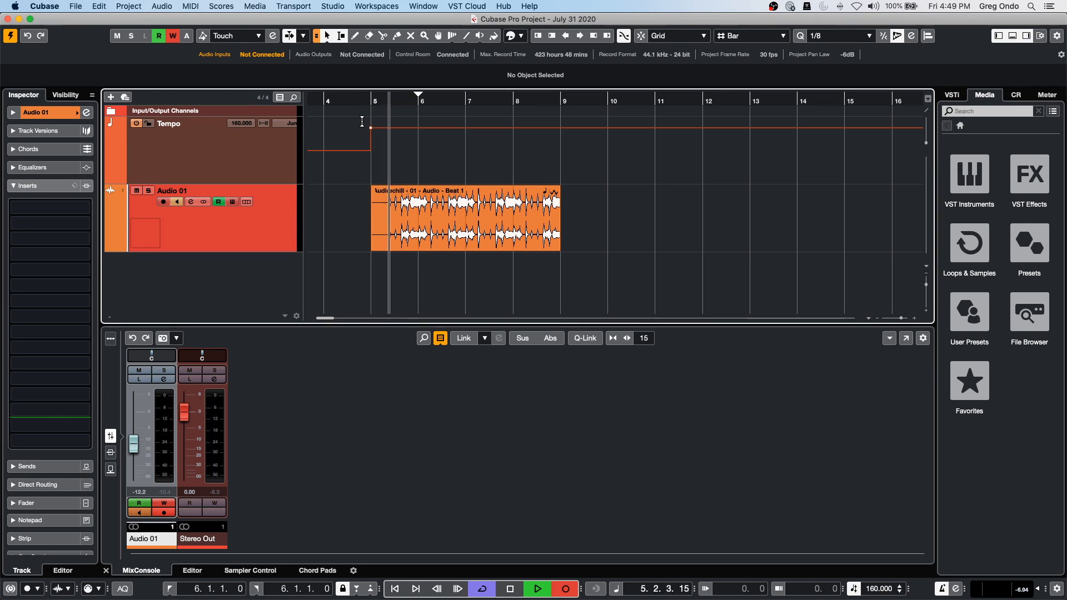
key(space)
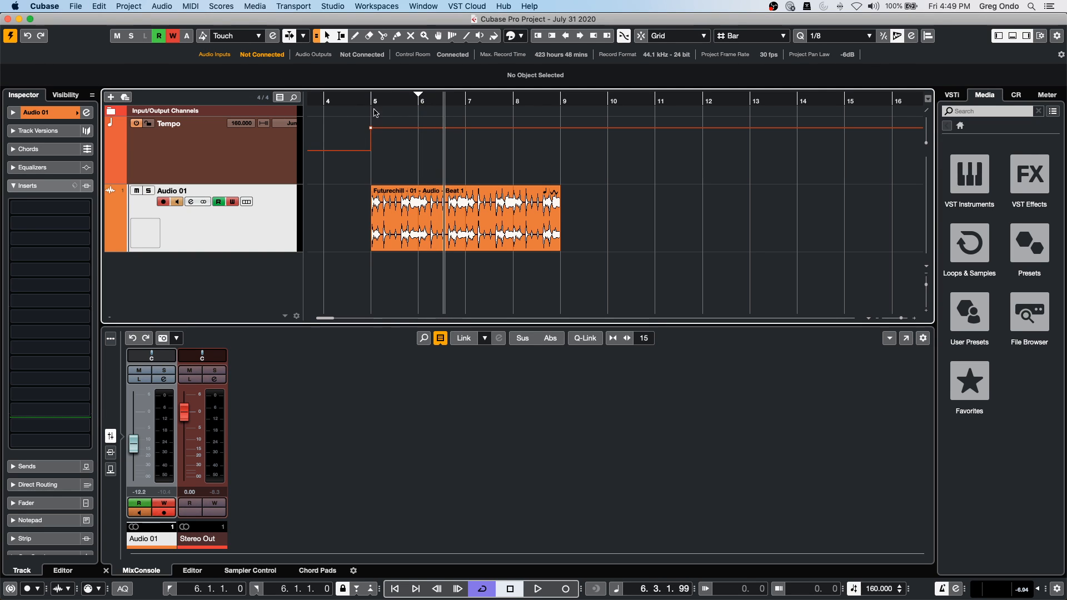
key(Home)
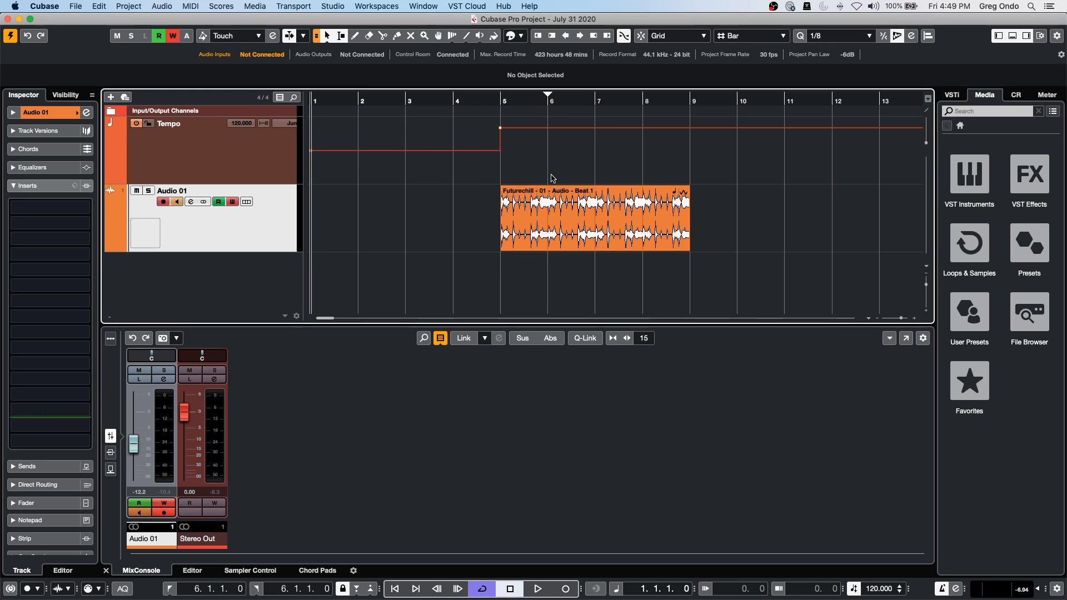
Try to insert silence using a range from bar 5 to about bar 7 selected only on the tempo track, and clear the selection.
click(500, 144)
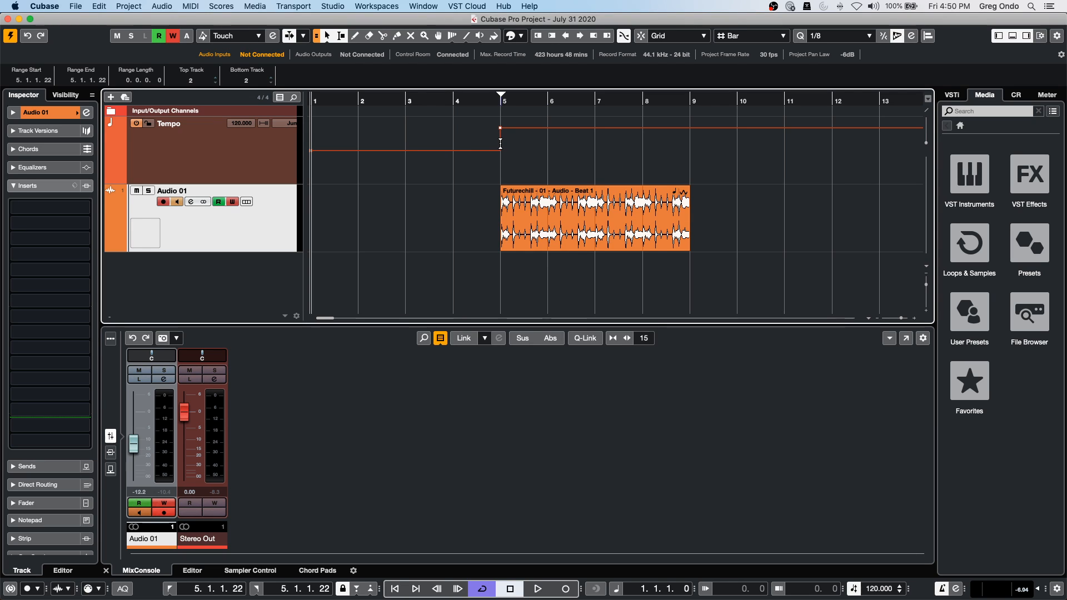
drag(500, 144, 583, 148)
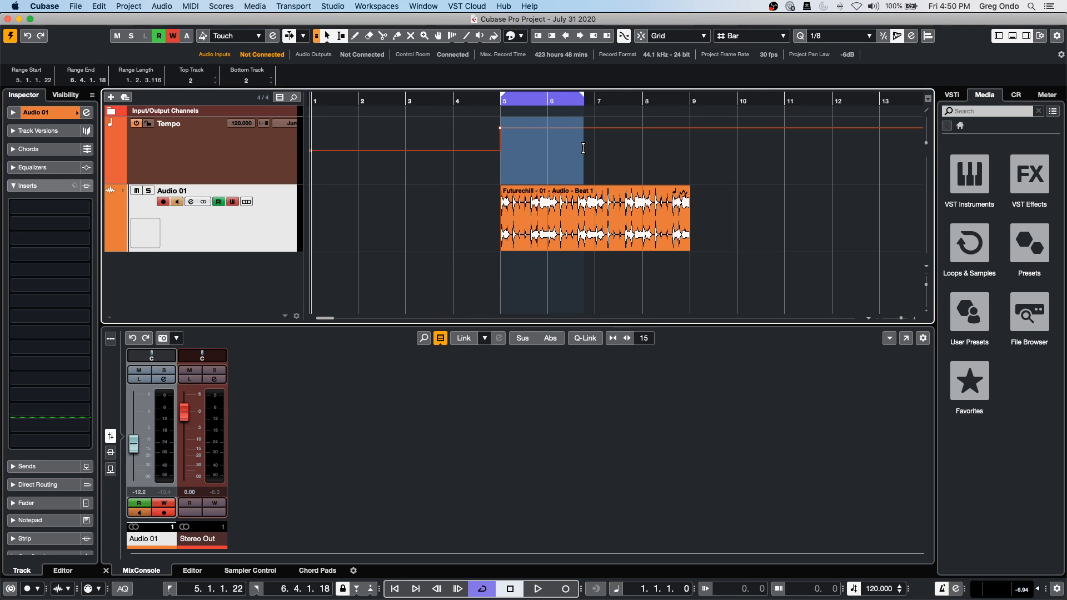
drag(583, 148, 594, 147)
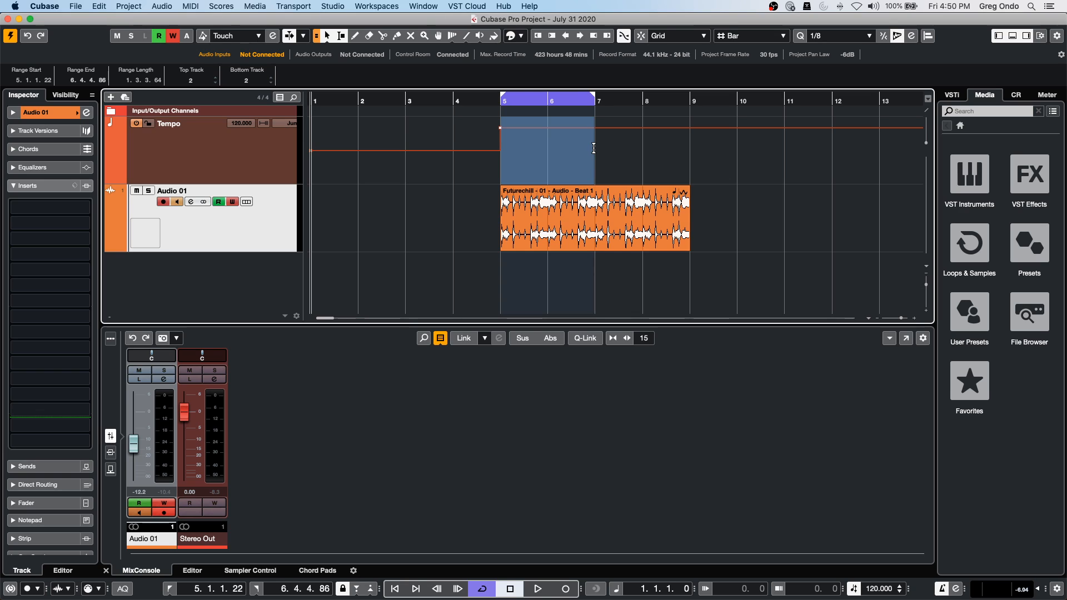
click(99, 6)
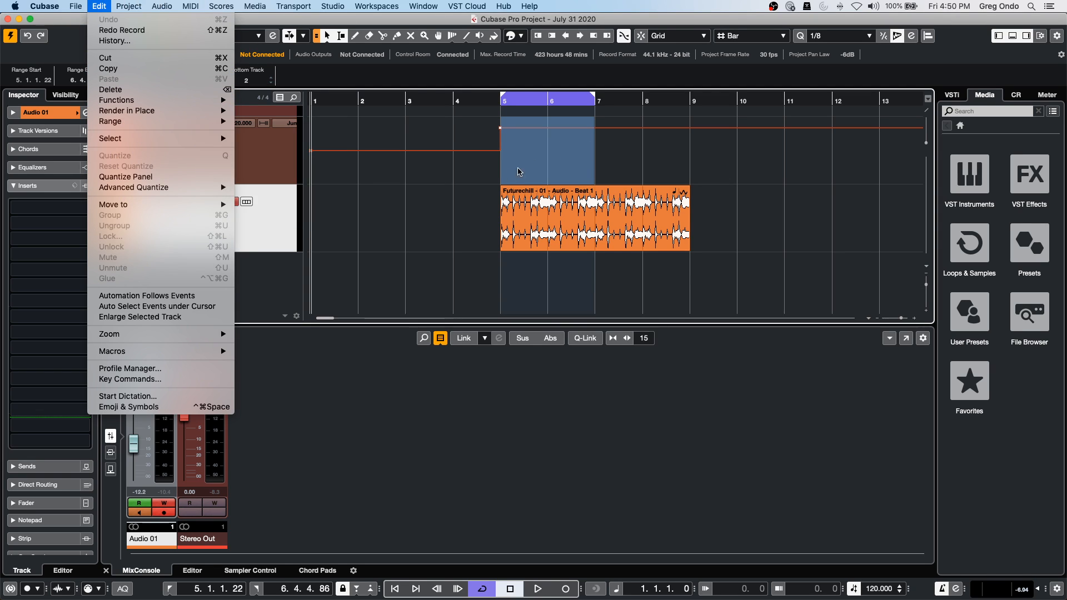
mouse_move(141, 142)
mouse_move(168, 122)
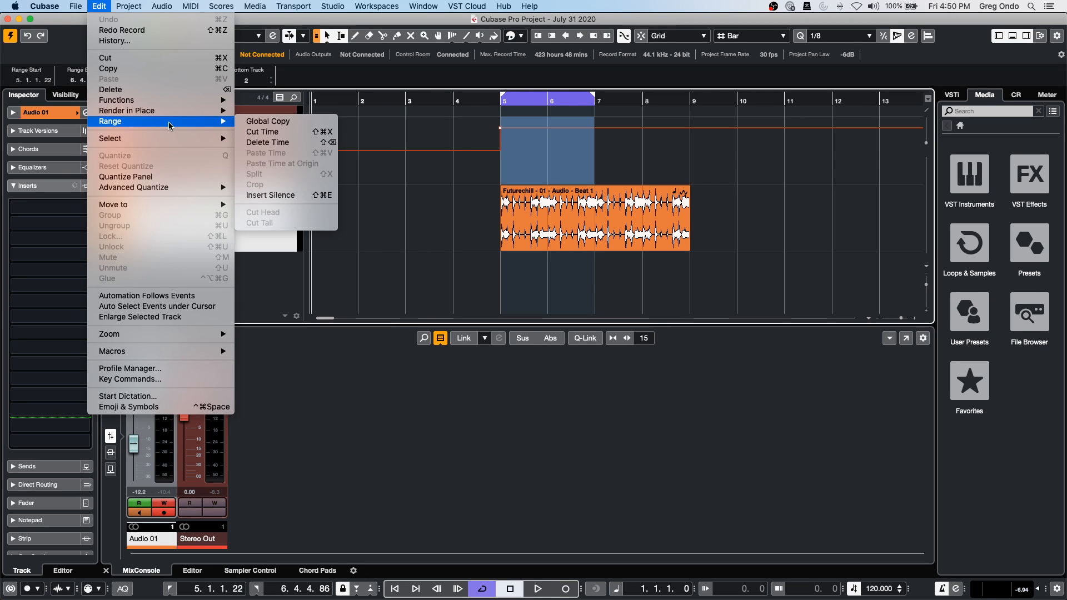
click(287, 195)
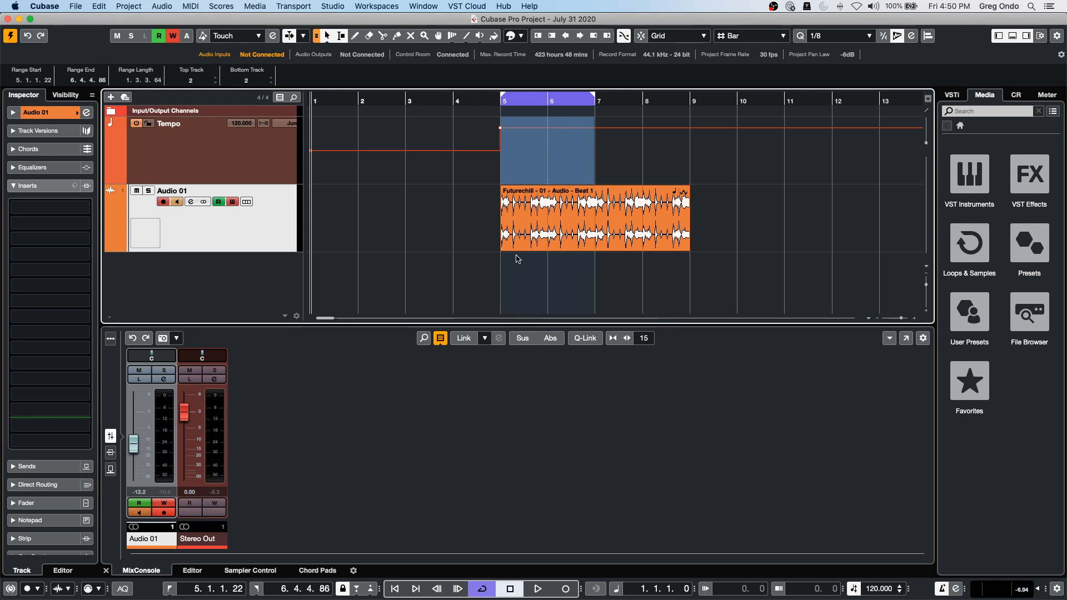
click(514, 285)
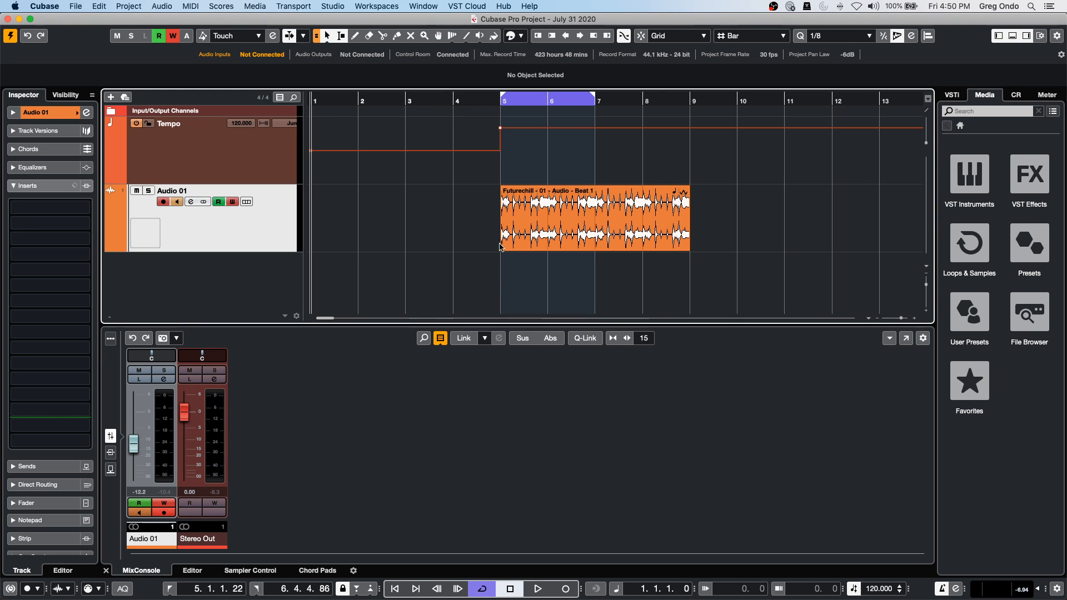
Insert silence from bar 5 to bar 7 over a range spanning all tracks, undo the insertion and clear the selection.
drag(502, 97, 596, 189)
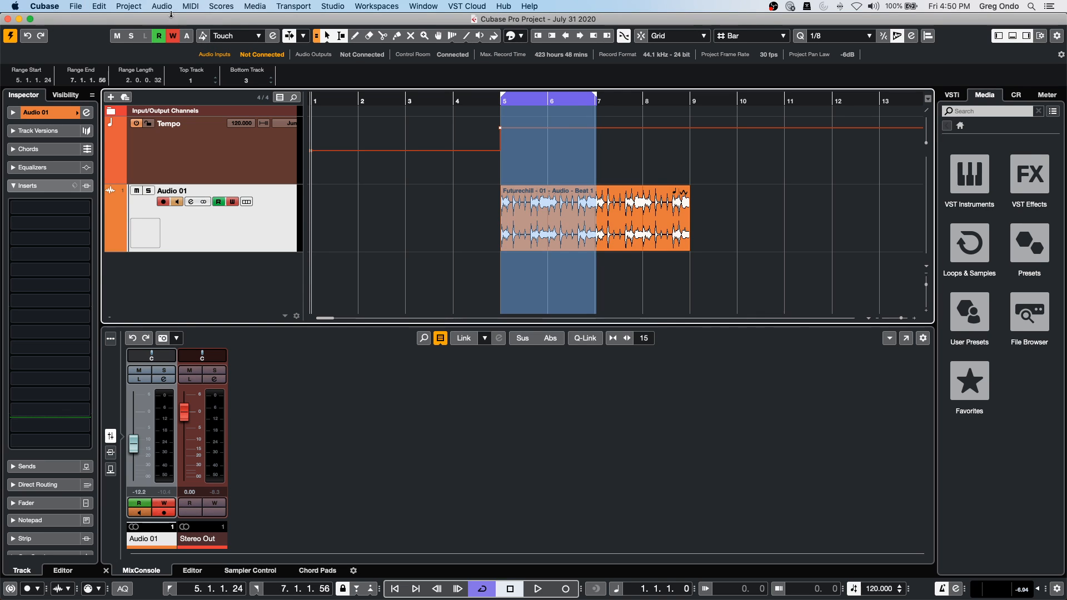
click(99, 6)
mouse_move(194, 123)
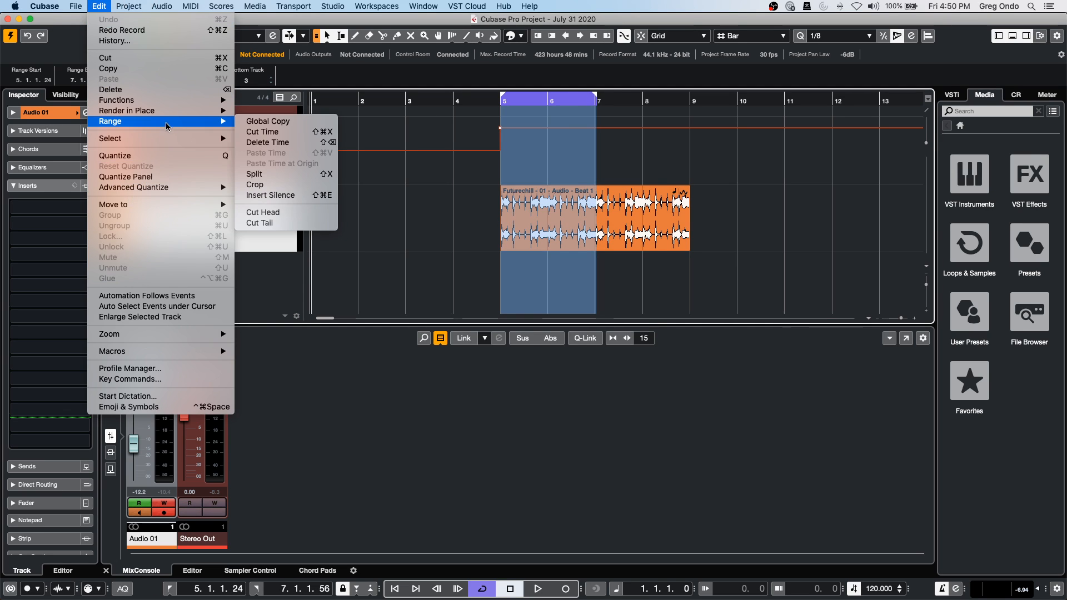
click(291, 196)
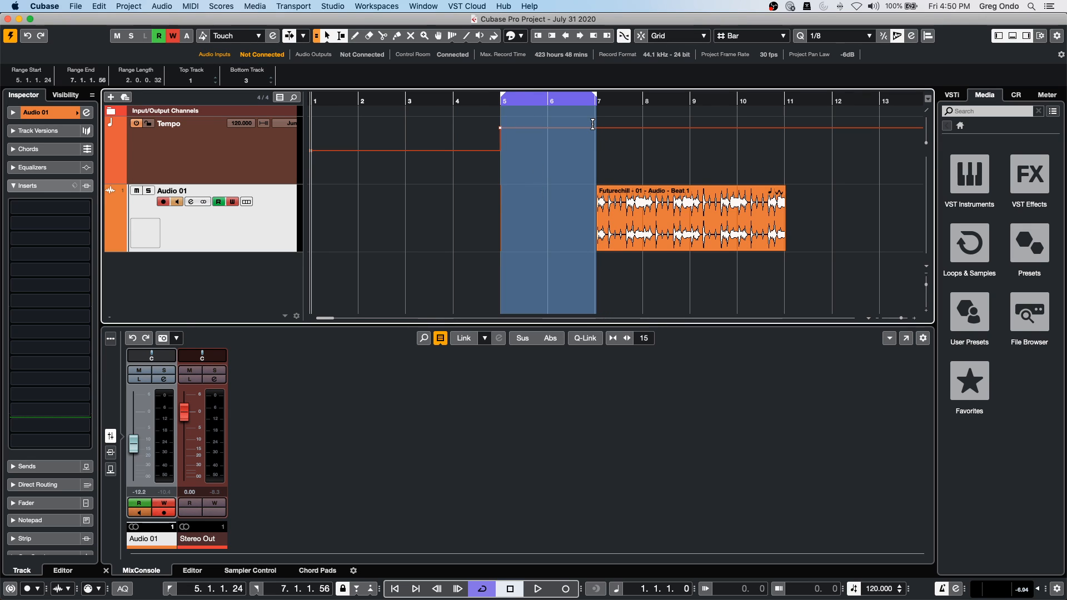
key(super+z)
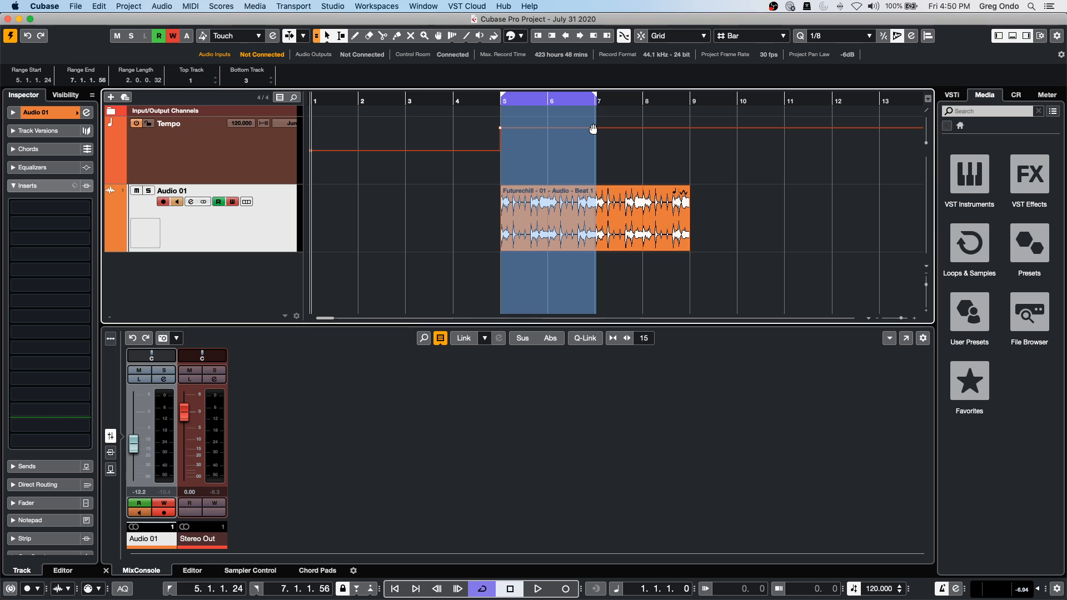
click(658, 278)
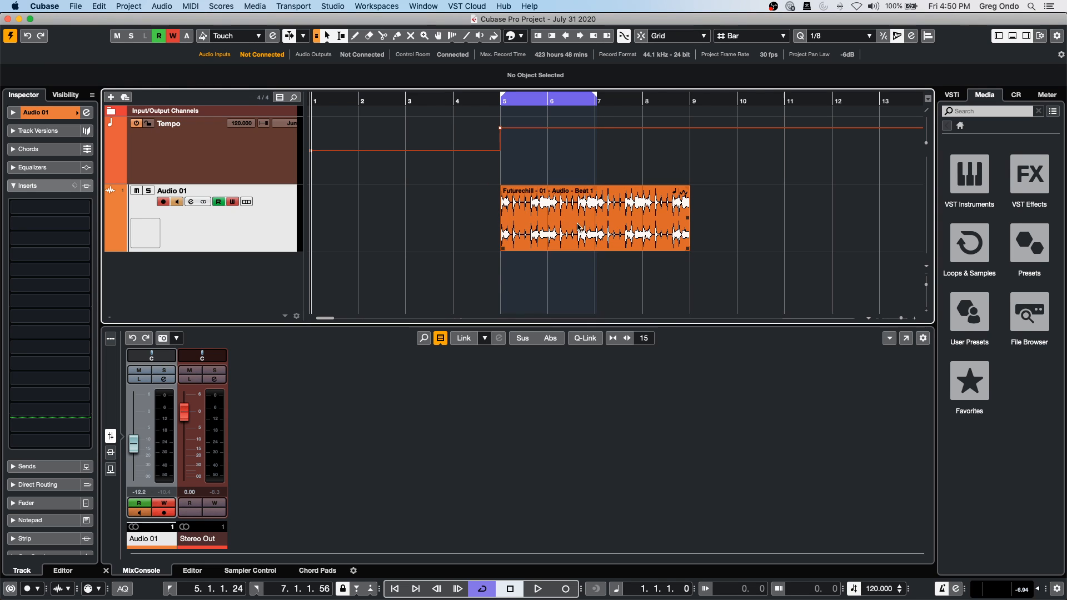
Move the Audio 01 loop about half a bar earlier, to start at about 4.3.2.29, and deselect it.
drag(576, 230, 555, 230)
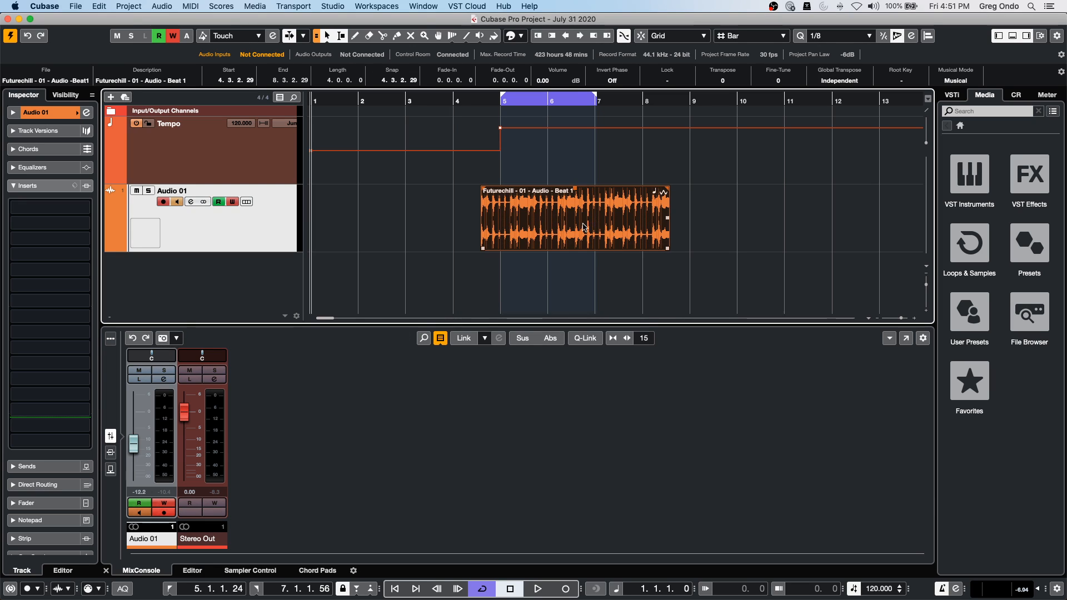
scroll(619, 257, right, 10)
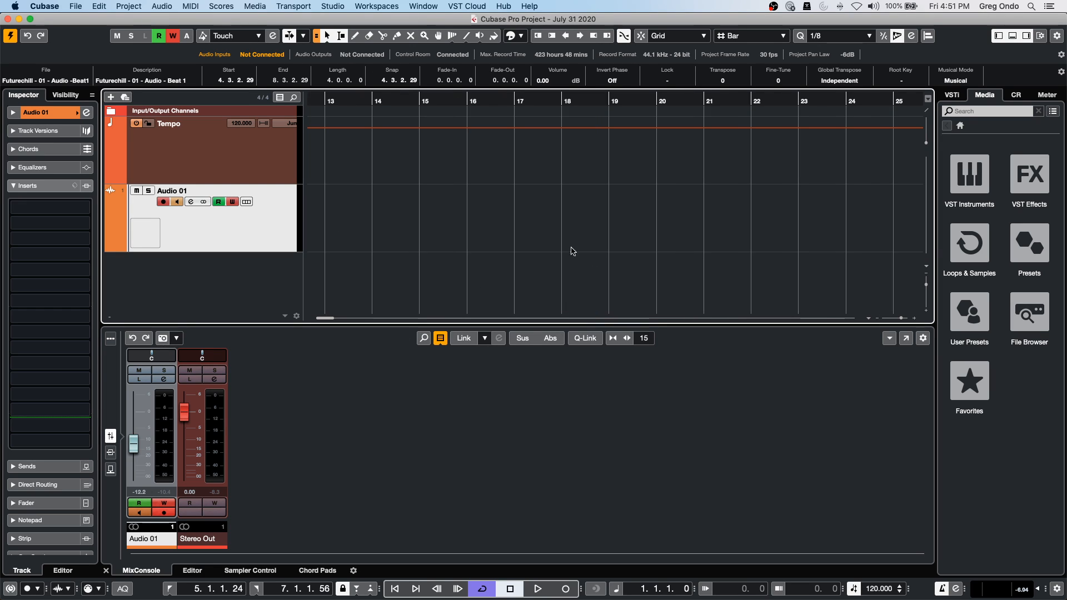
scroll(542, 286, left, 10)
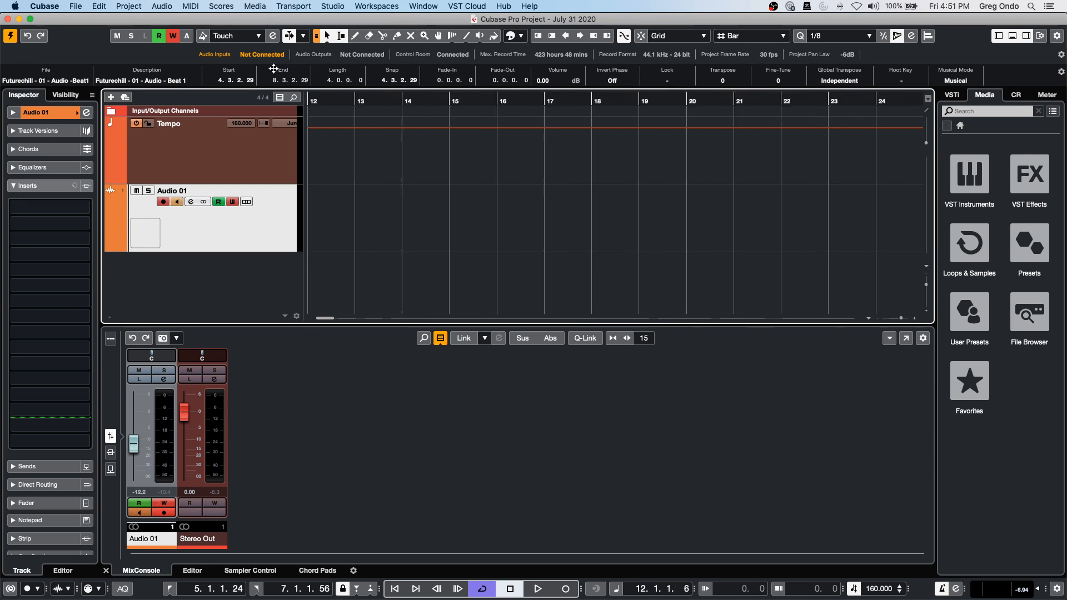
click(542, 287)
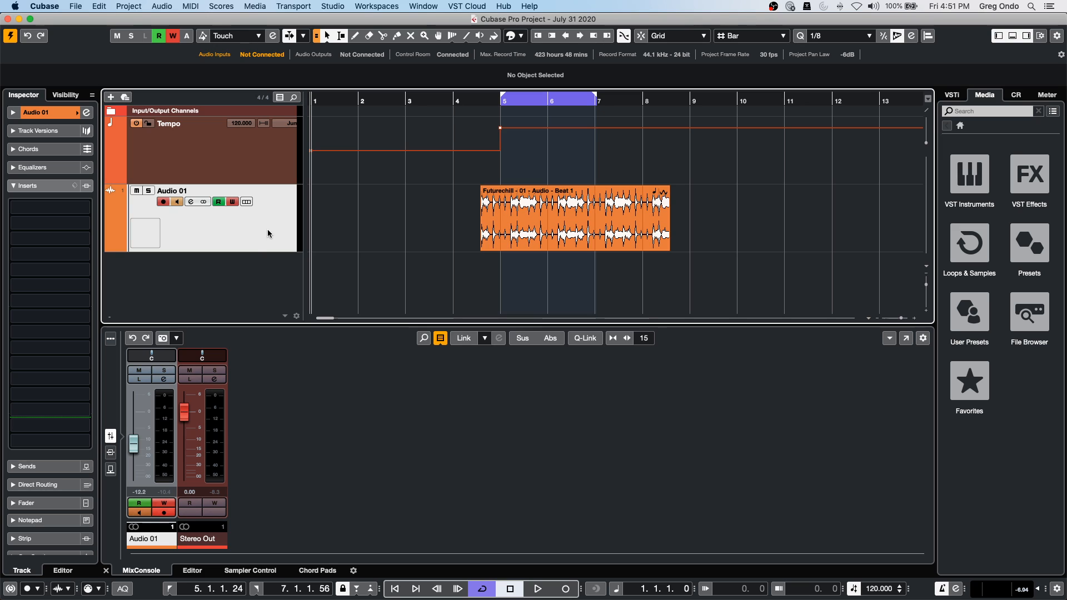
Convert the stereo Audio 01 track into separate mono tracks using the multi-channel to mono conversion.
click(521, 233)
click(402, 230)
click(124, 6)
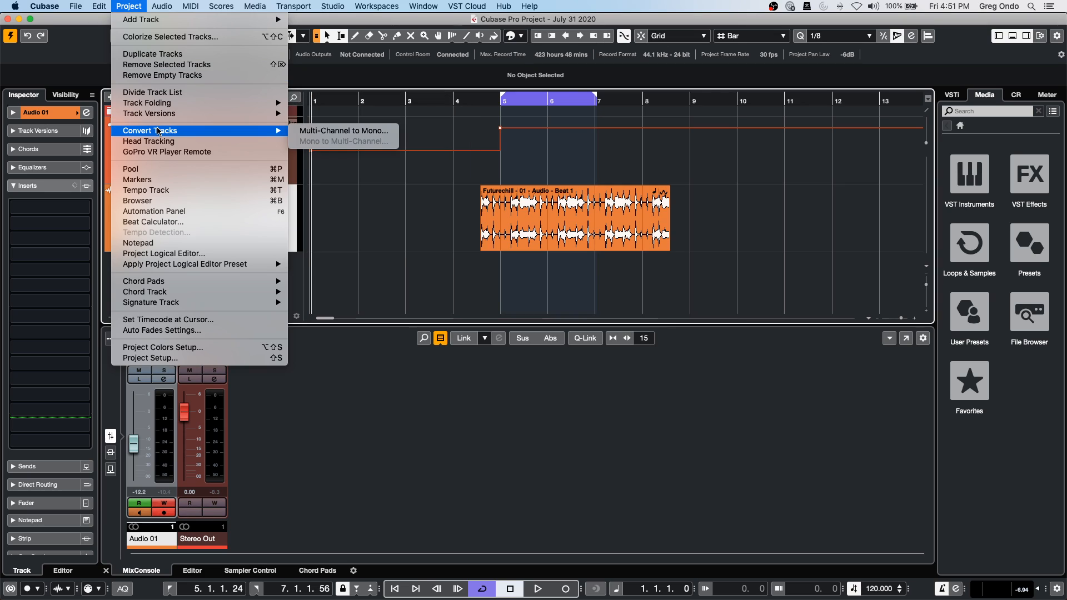
mouse_move(280, 131)
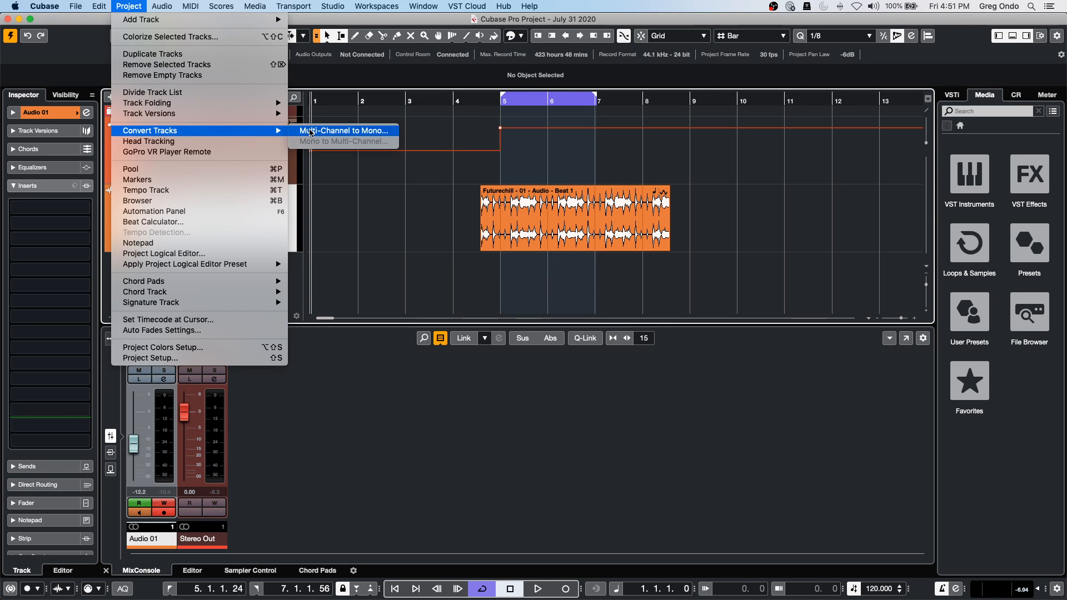
click(334, 132)
click(594, 214)
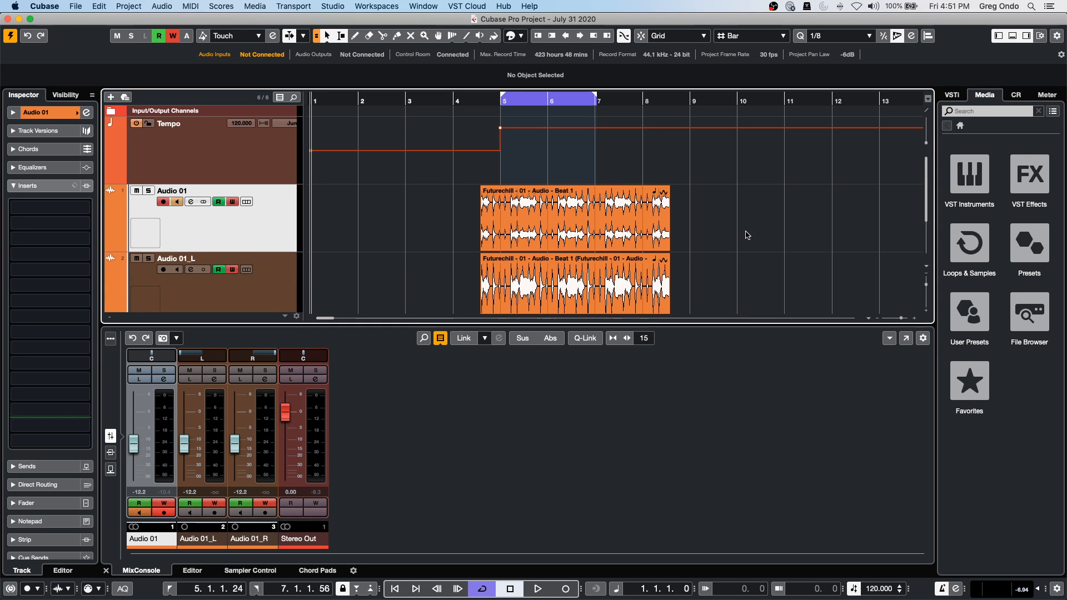
Mark a range within the Audio 01_R event from about 5.1.3.53 to 5.4.3.99 and shift the event to start at about 4.3.2.119.
scroll(746, 234, down, 3)
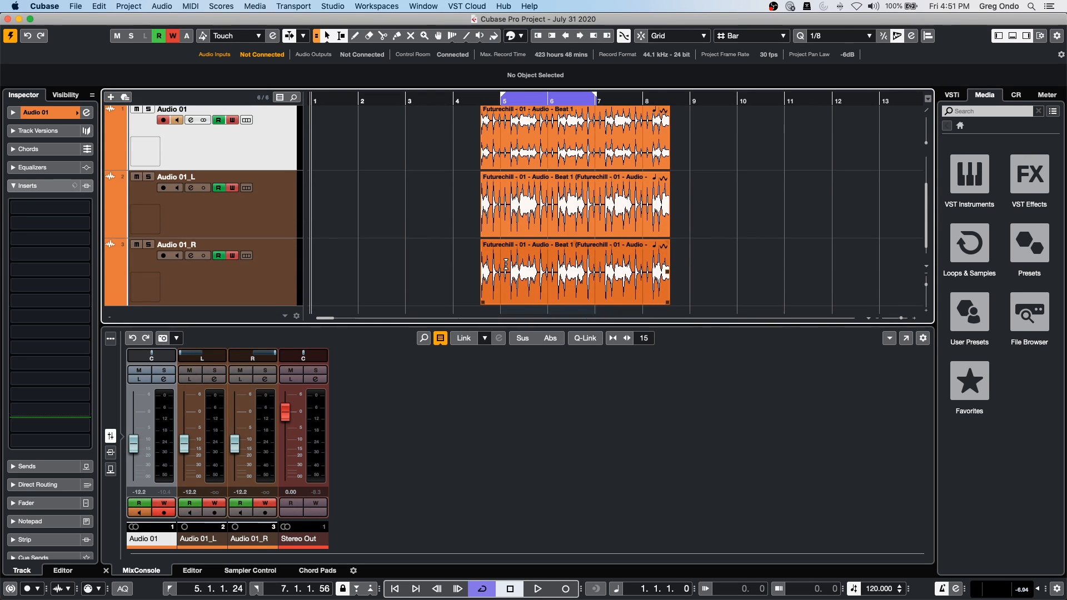
drag(508, 267, 544, 270)
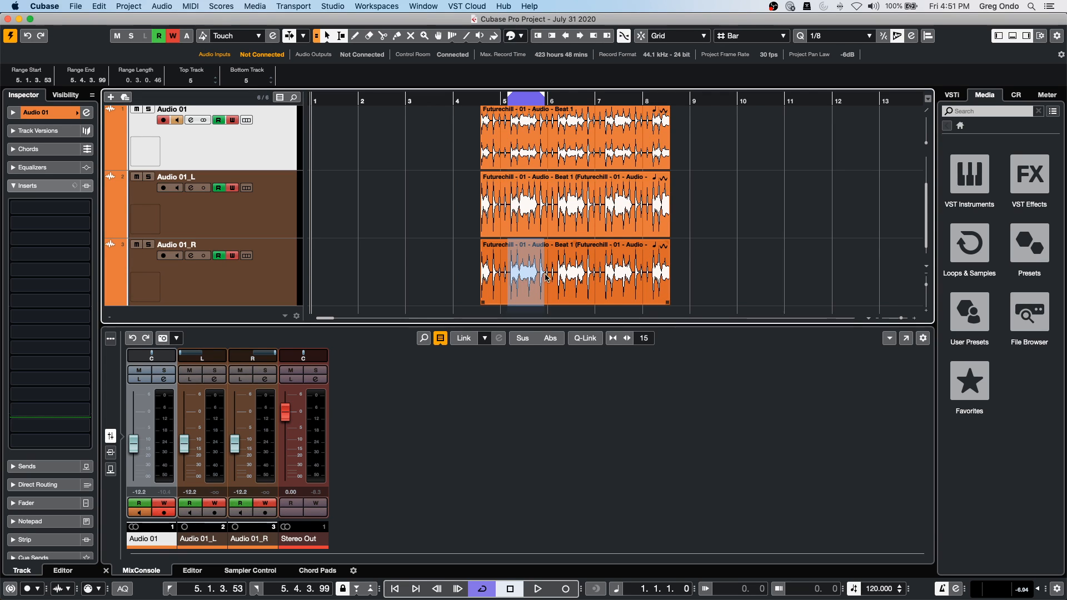
drag(531, 278, 539, 304)
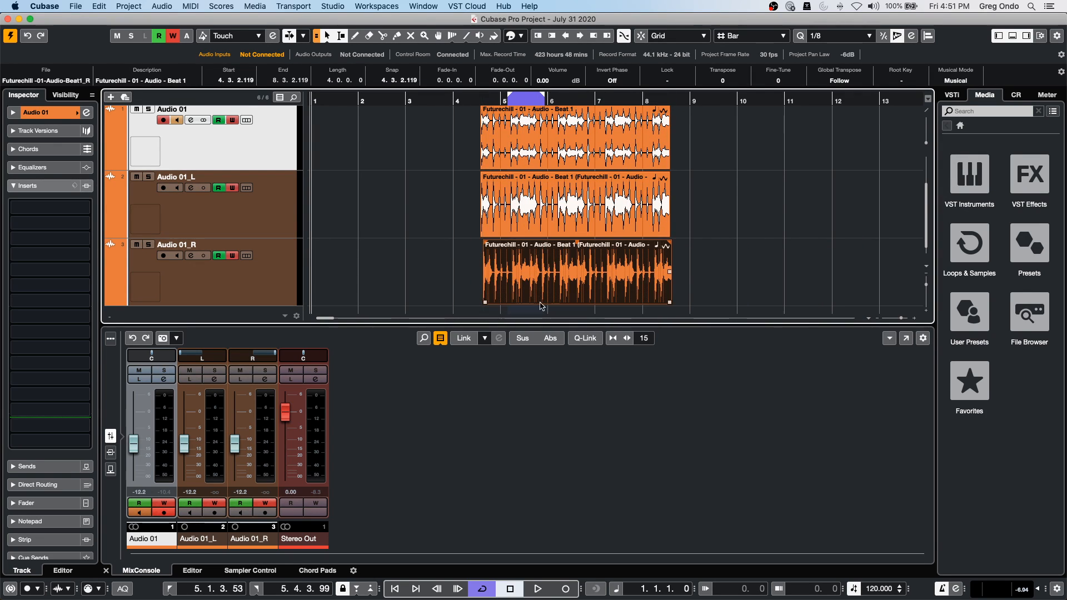
click(558, 199)
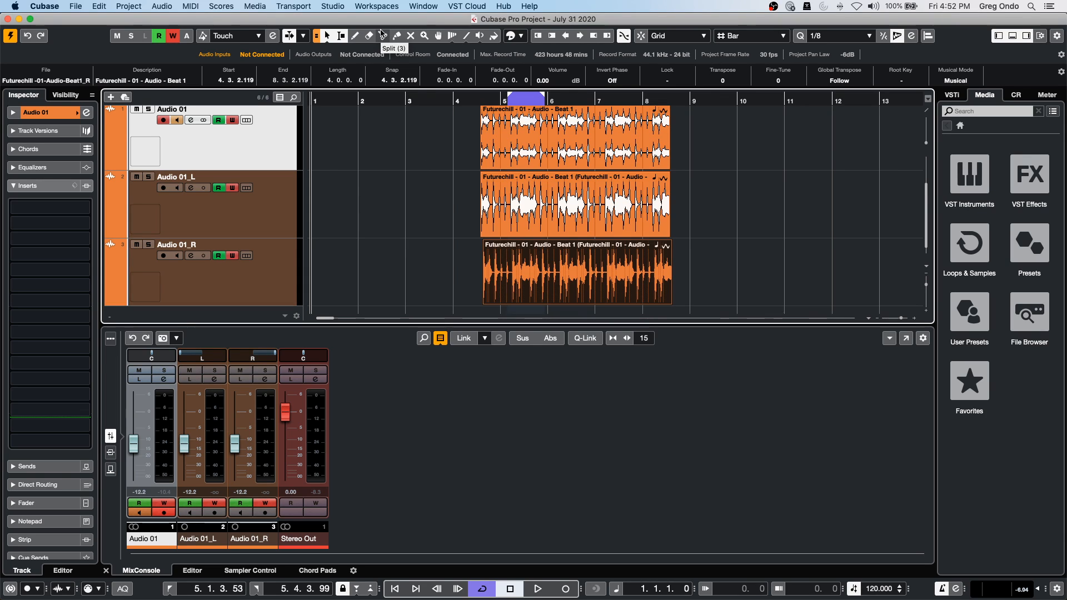
Open the project's Pool window, move it clear of the upper tracks and expand its Audio folder to examine the clips.
click(266, 6)
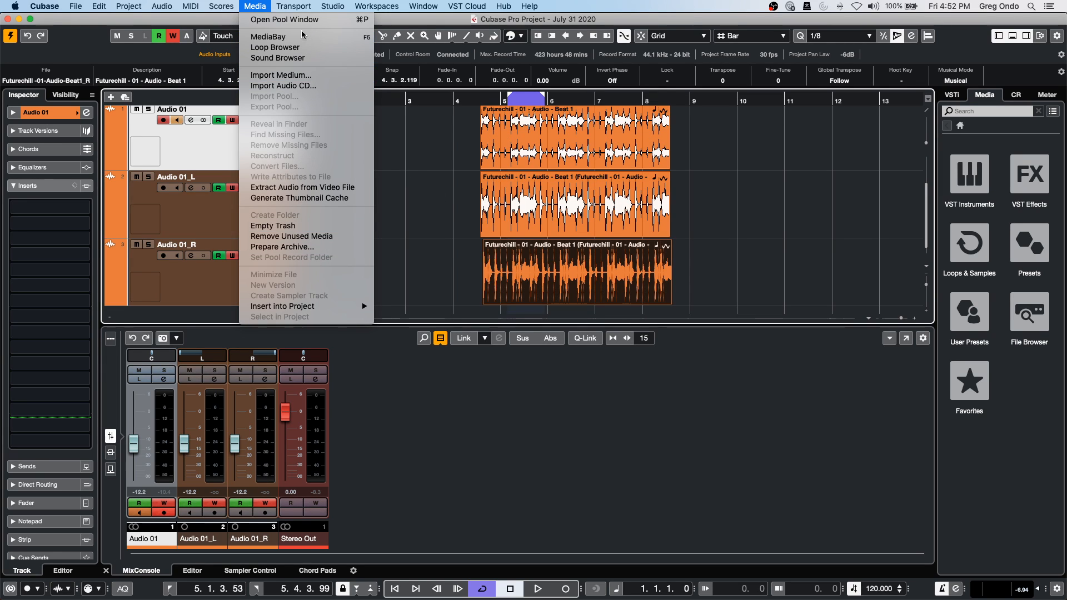
click(291, 21)
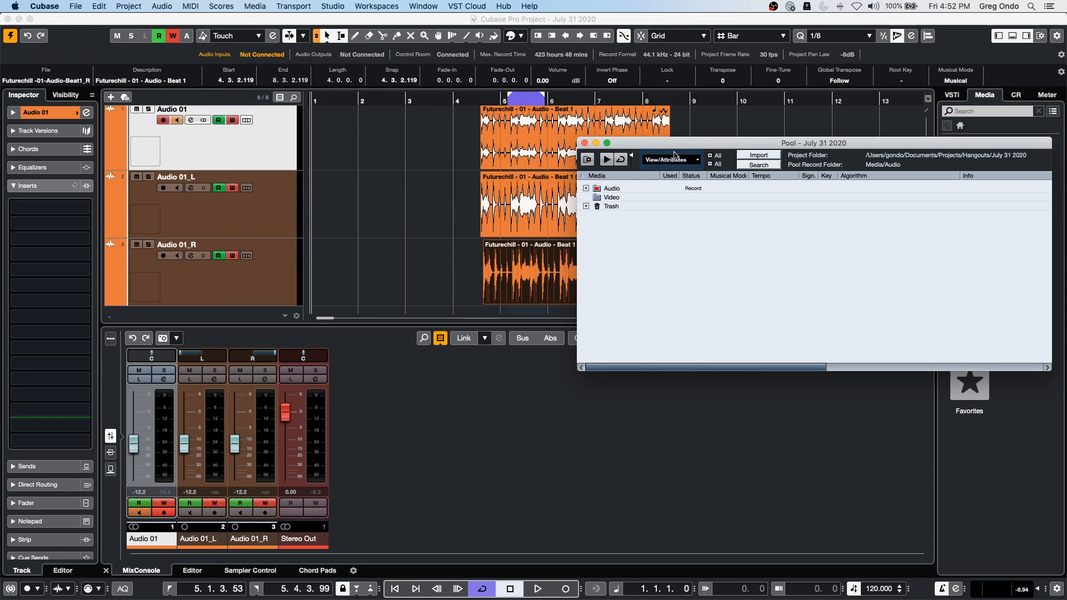
drag(673, 145, 273, 251)
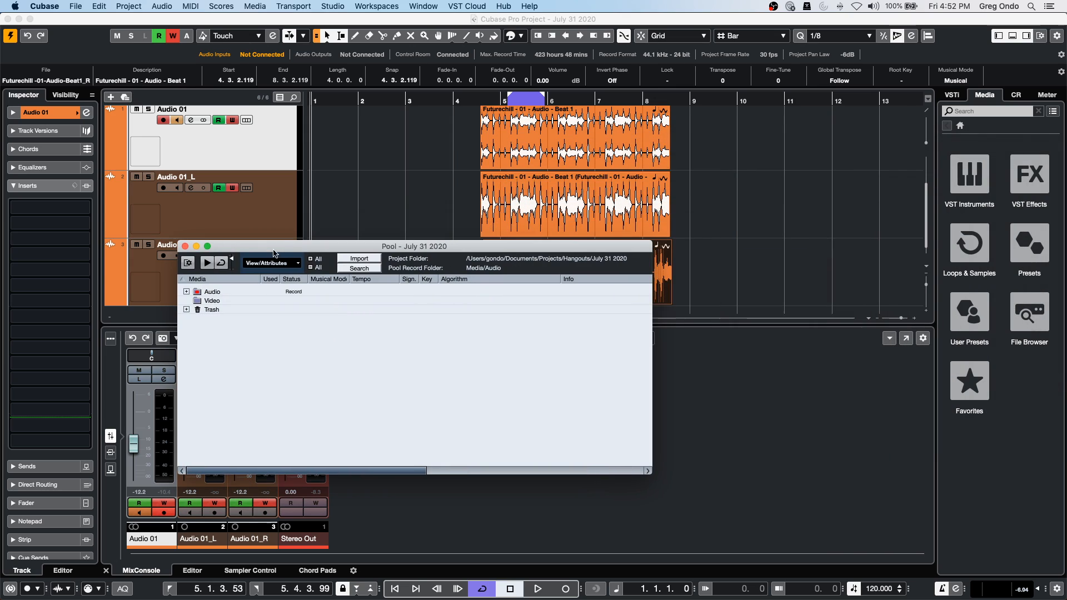
click(187, 292)
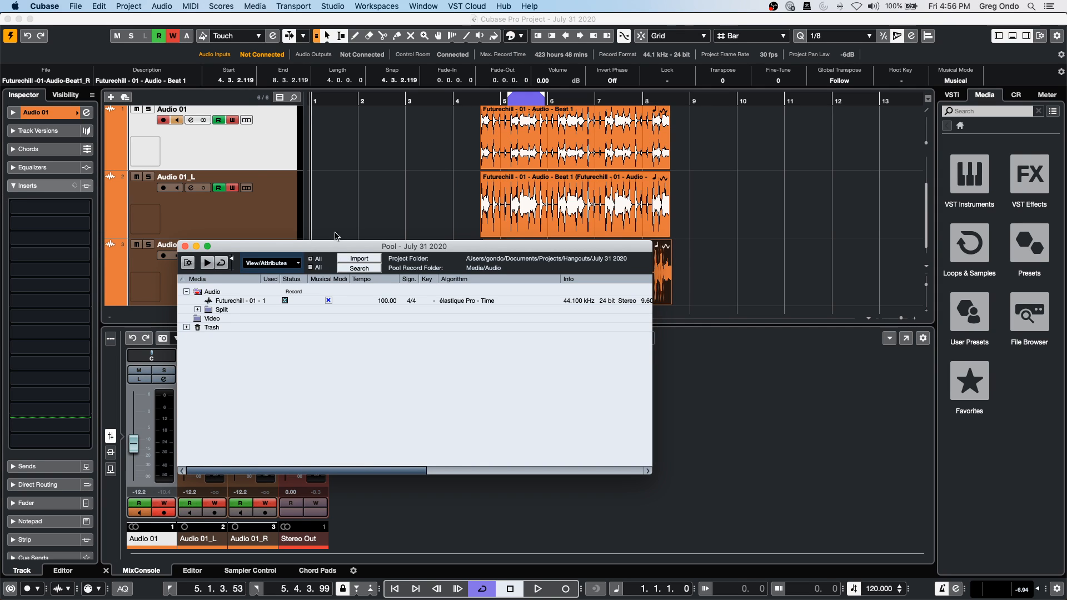
Close the Pool window and open the Preferences on the User Interface Color Schemes page.
click(185, 246)
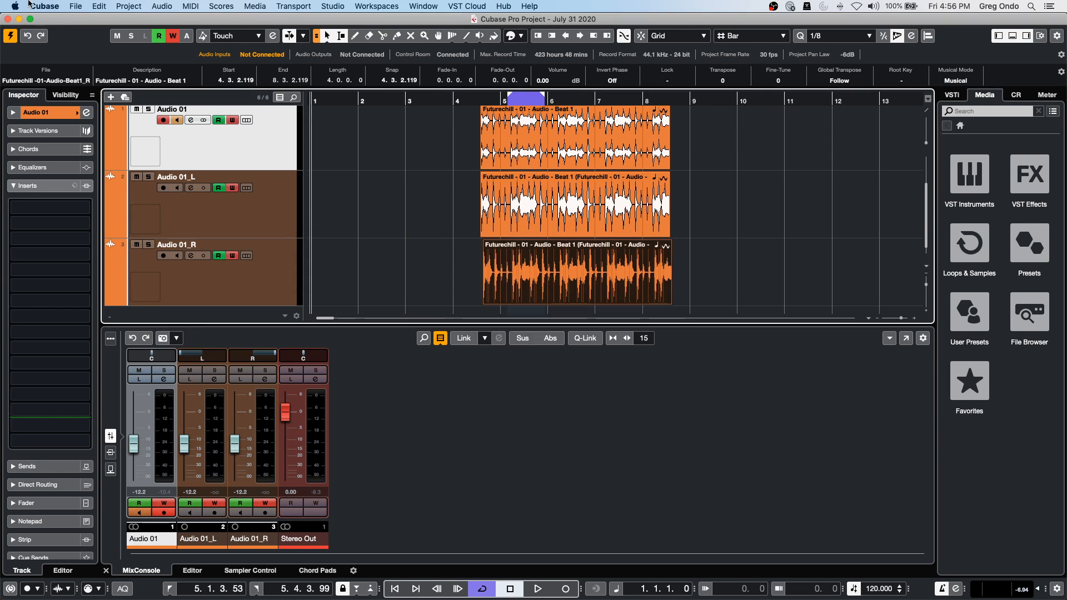
click(69, 5)
mouse_move(45, 6)
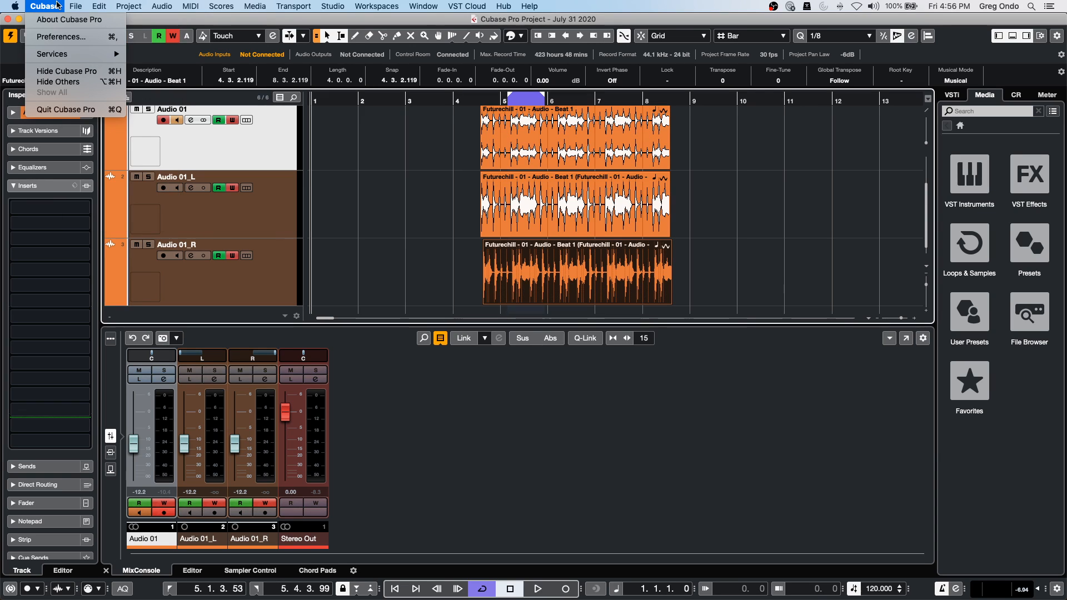
click(61, 37)
click(296, 337)
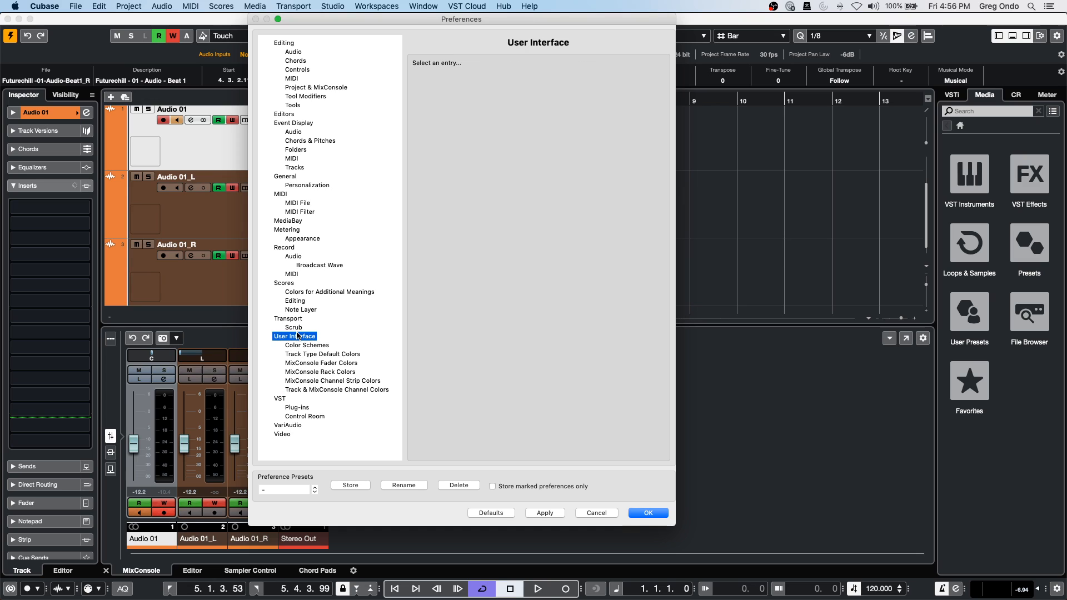
click(297, 347)
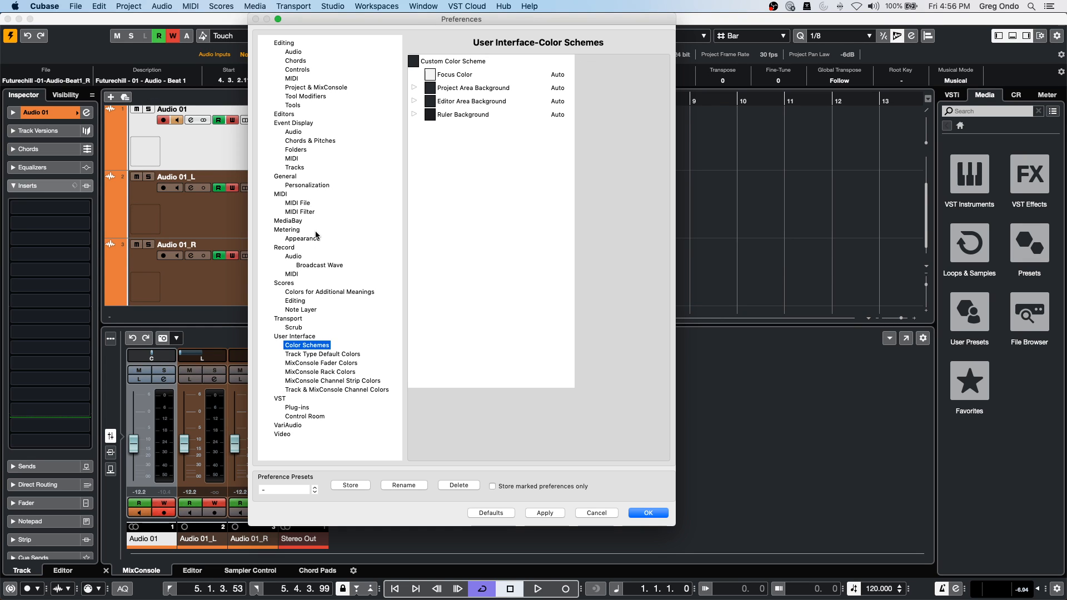
Check the Event Display MIDI preferences, examine the ruler, editor area and project area background entries in Color Schemes, and close the Preferences.
click(296, 167)
click(293, 159)
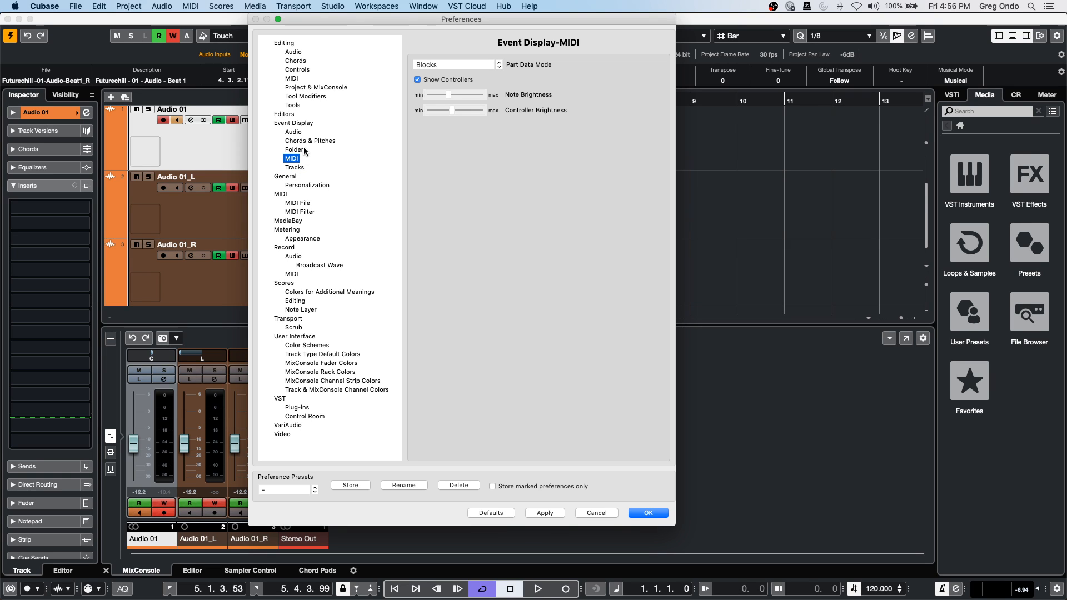
click(293, 345)
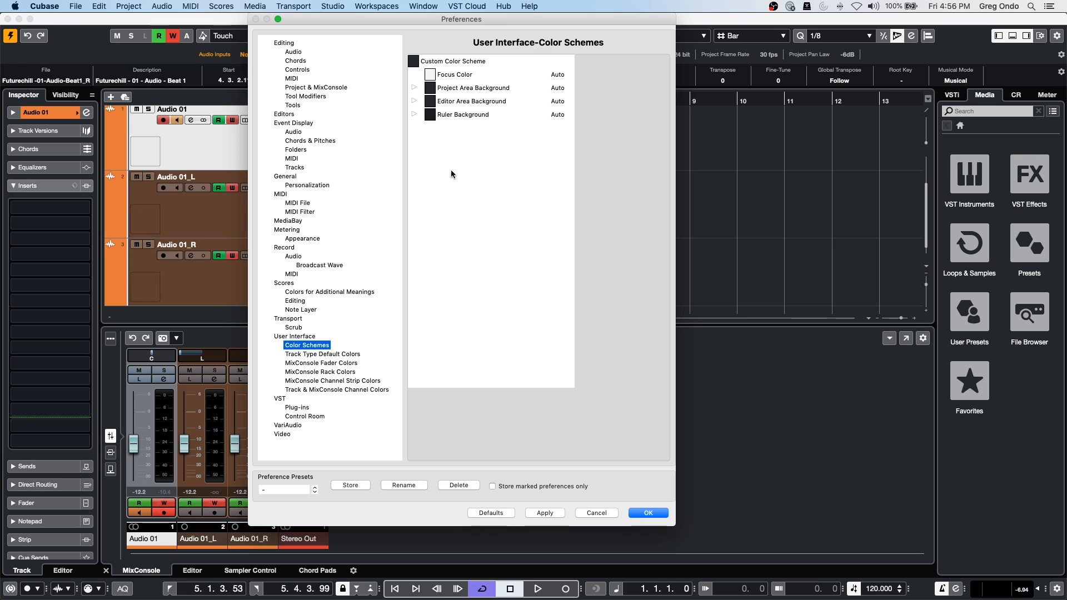
click(414, 115)
click(415, 101)
click(415, 88)
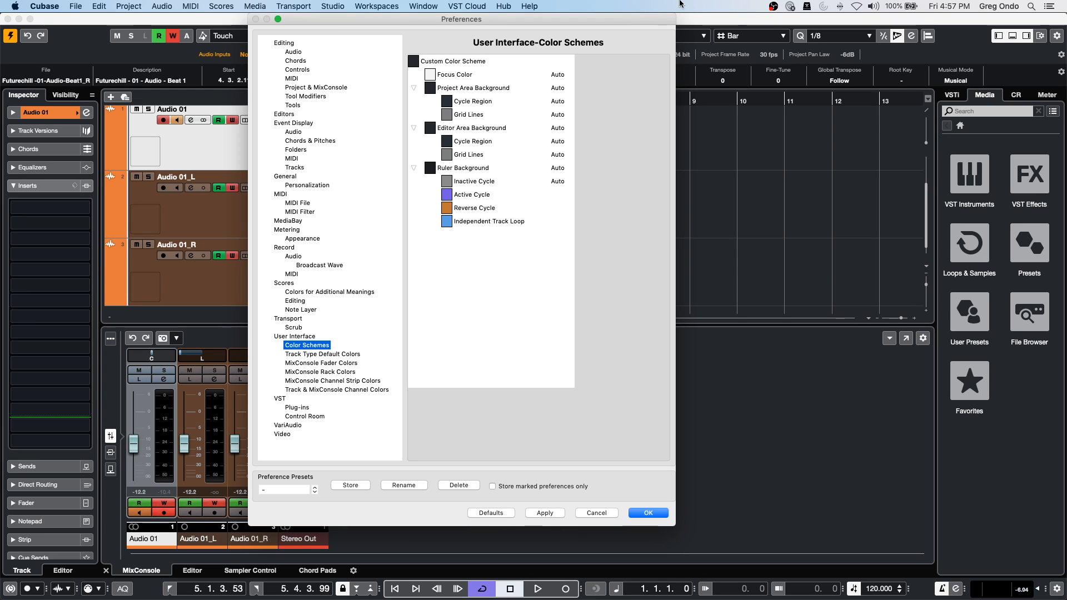
click(650, 512)
Add a Groove Agent SE instrument track below the Audio 01 track from the VST Instruments media.
click(947, 187)
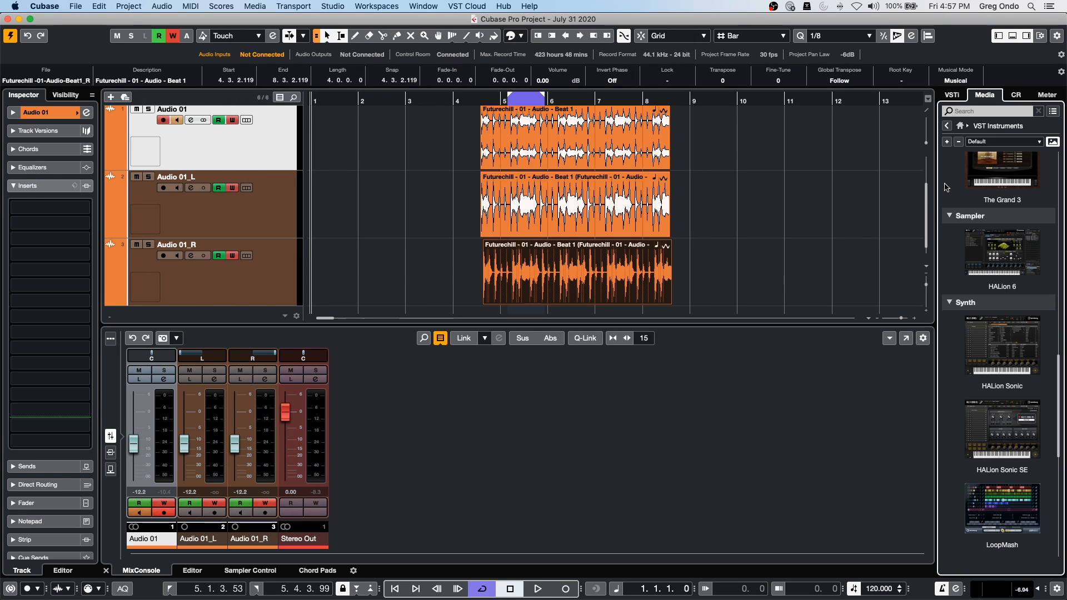
scroll(985, 260, up, 10)
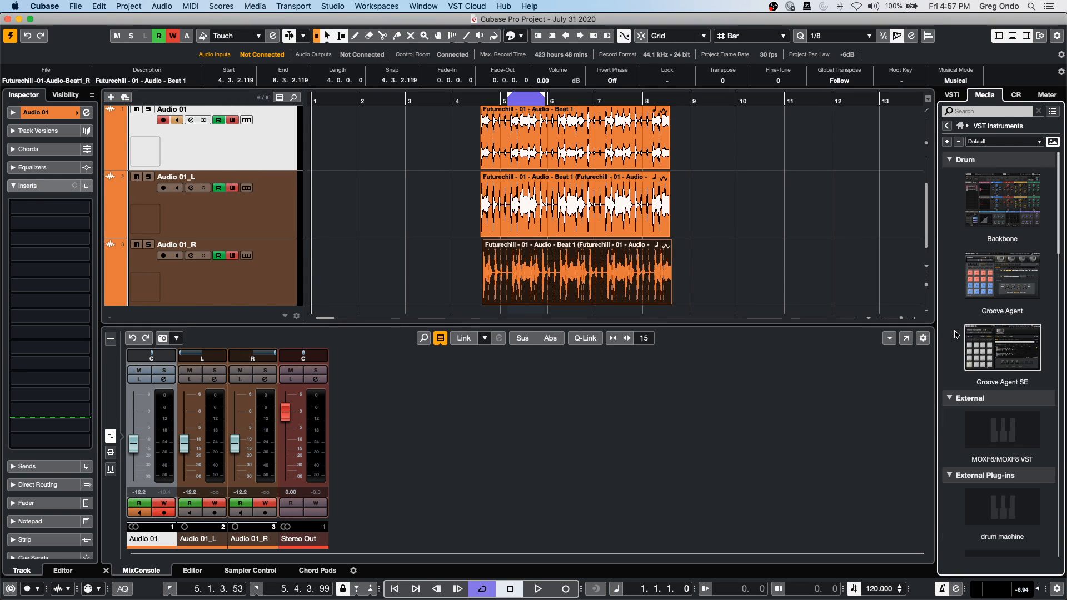
drag(1002, 347, 235, 176)
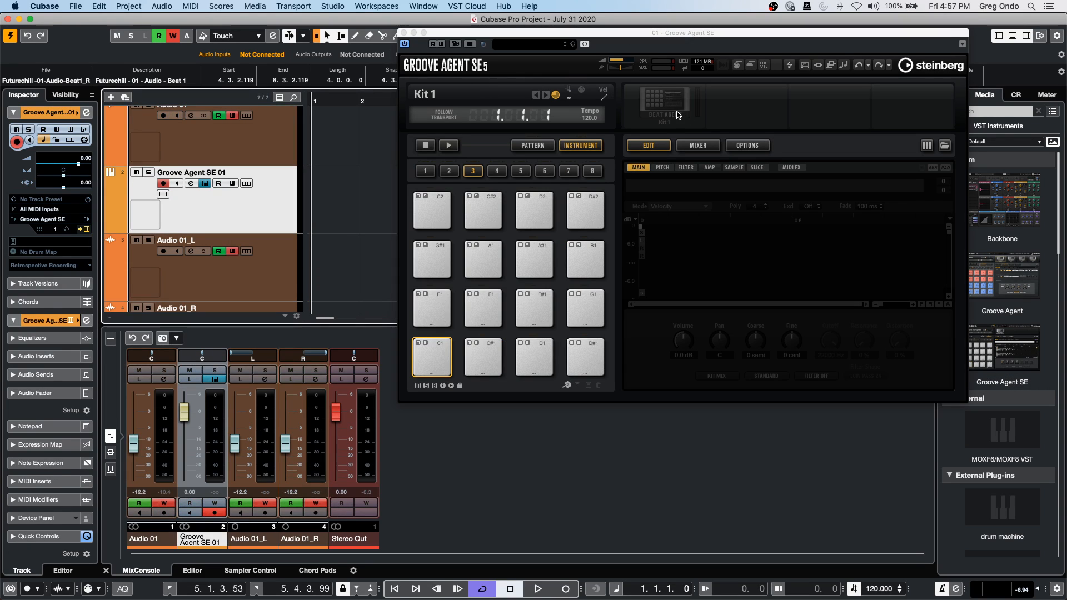
Search Groove Agent SE's programs for "urban" and load the Dog Hop Kit into its slot.
click(672, 107)
click(701, 120)
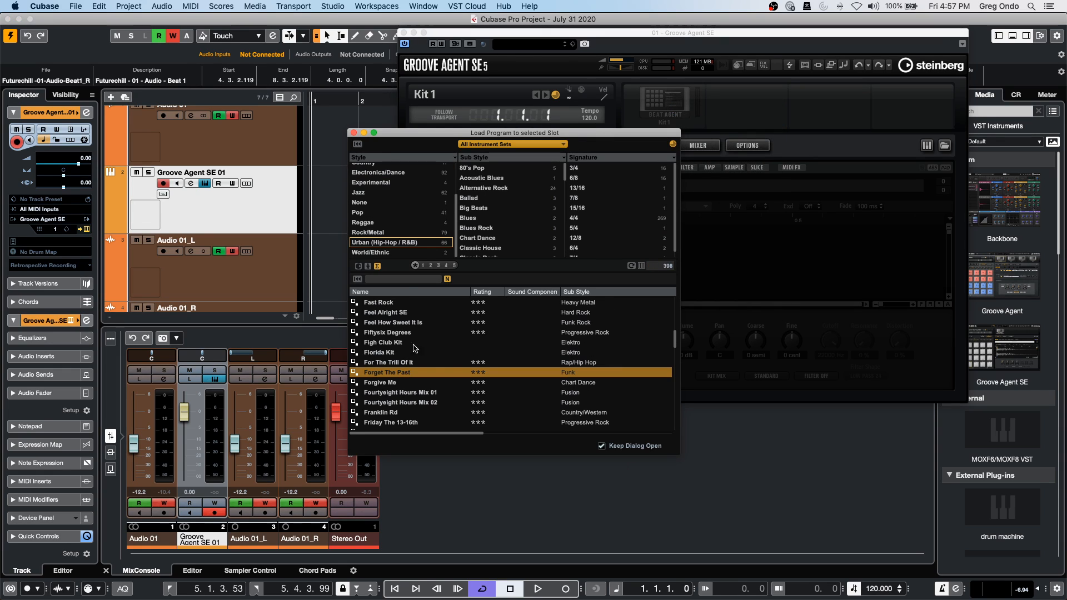
click(391, 281)
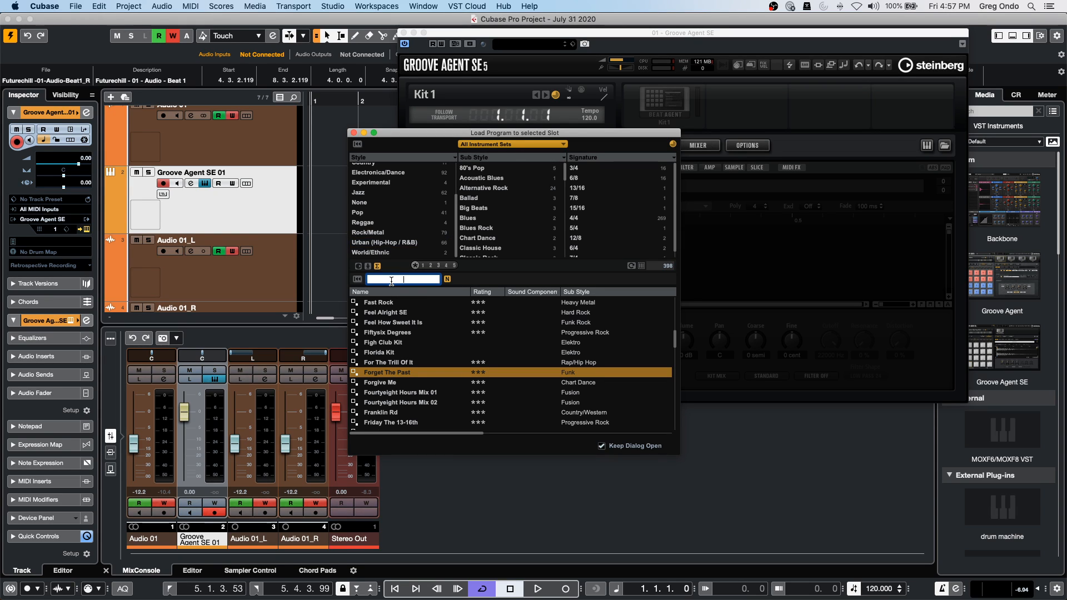
text(urb)
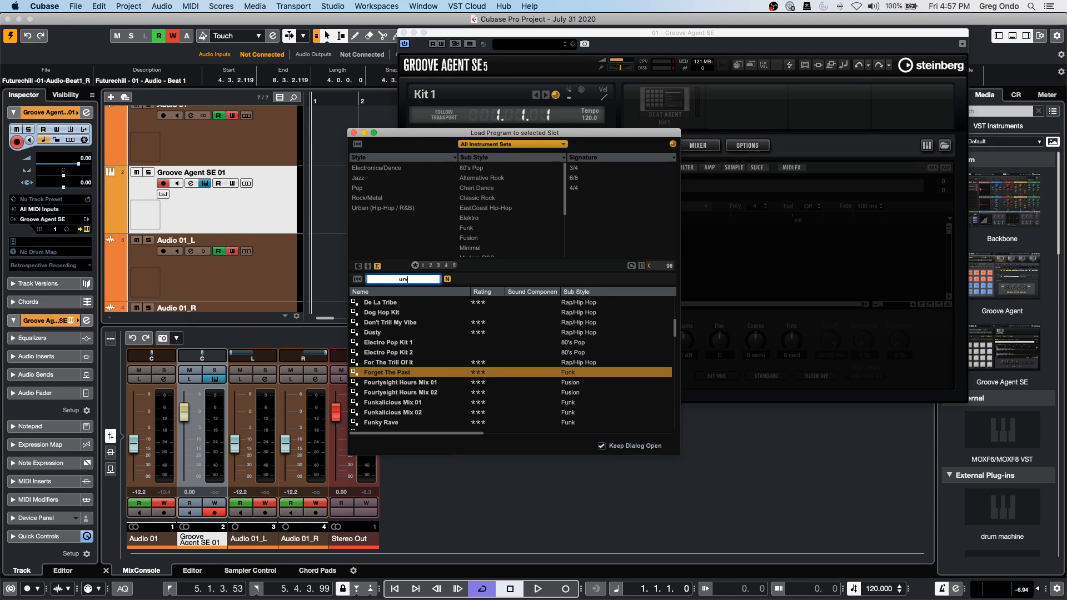
key(BackSpace)
key(BackSpace)
key(BackSpace)
text(u)
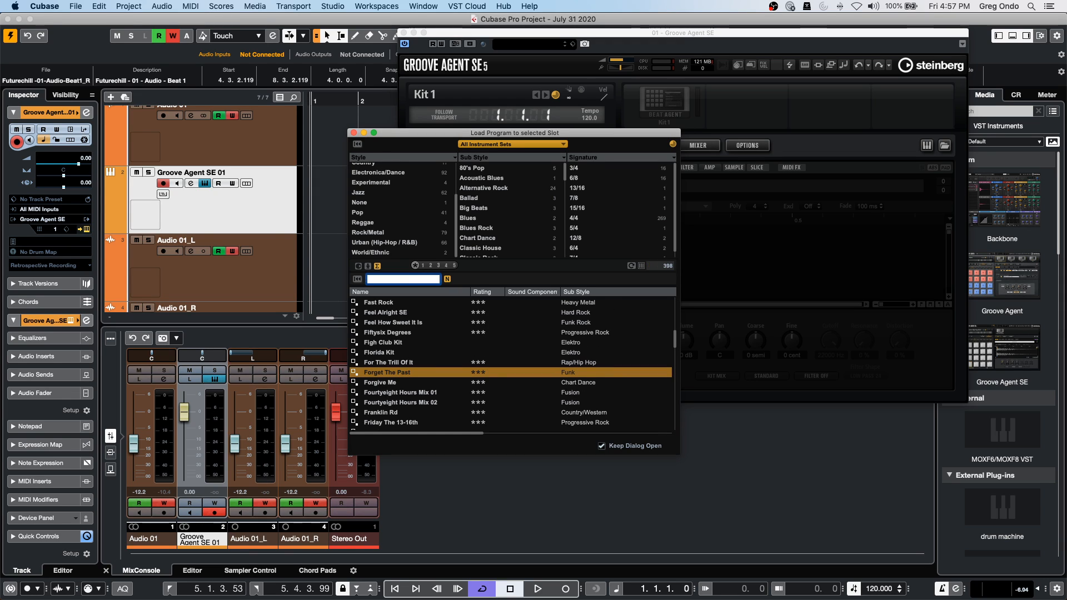
text(rb)
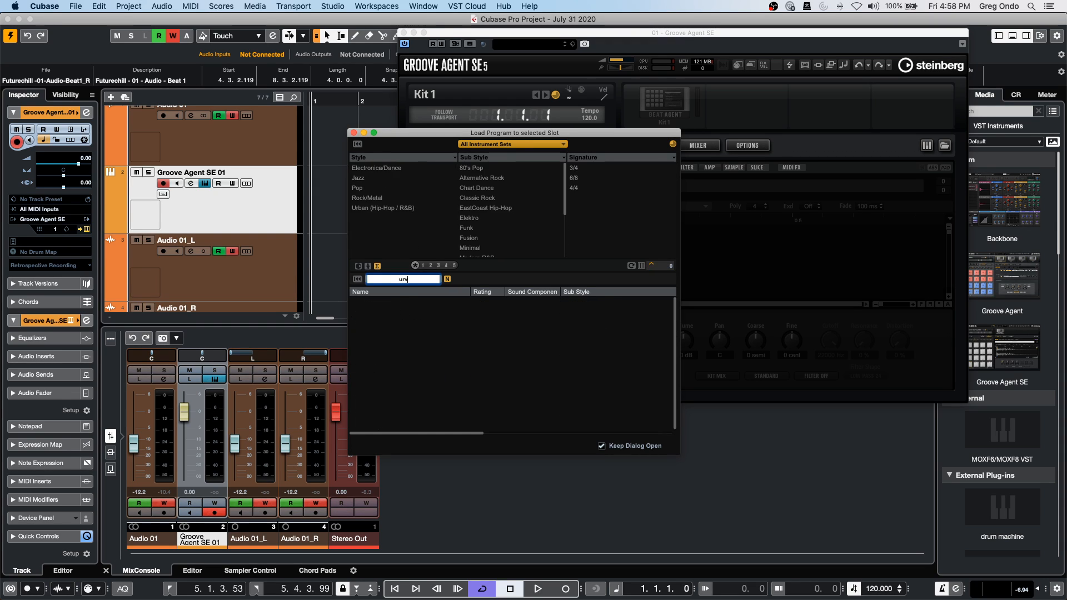
text(an)
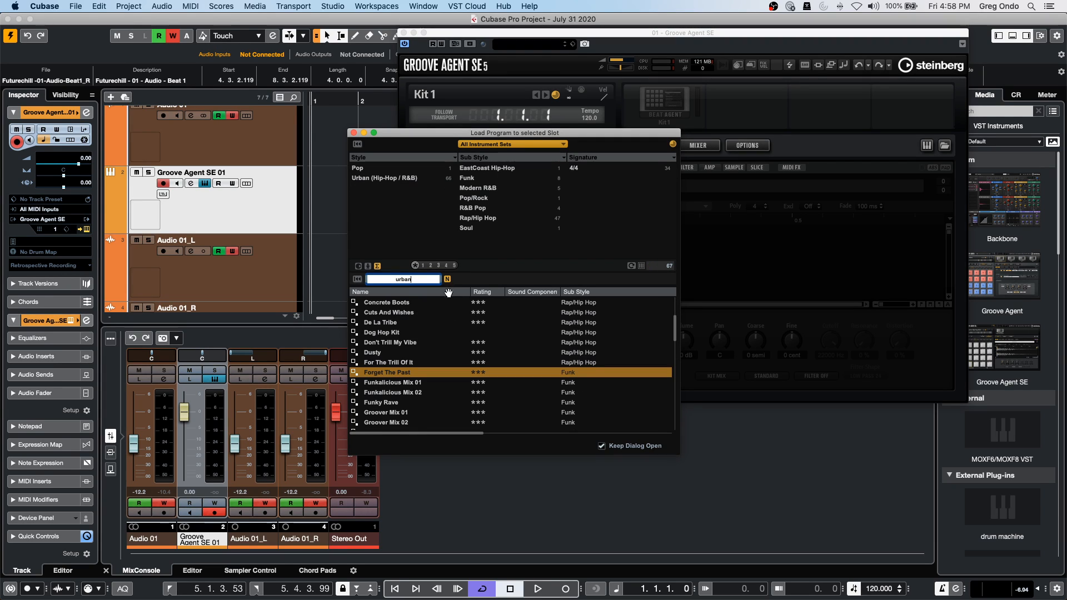
click(398, 333)
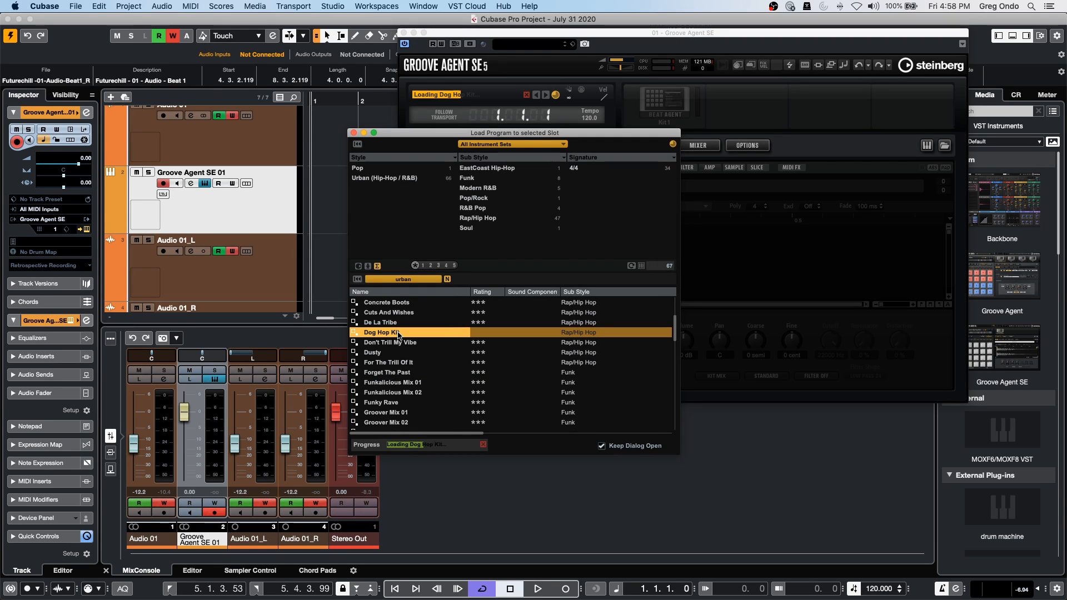
click(352, 132)
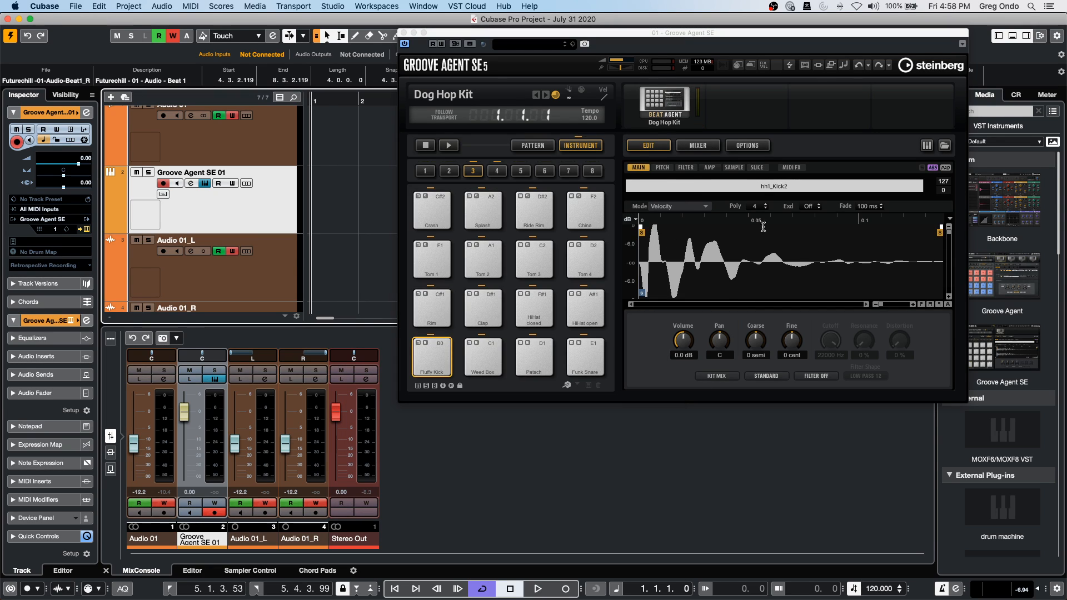
Move the Groove Agent SE window clear of the media area and examine the instrument's controls in the VST Instruments rack.
click(1029, 278)
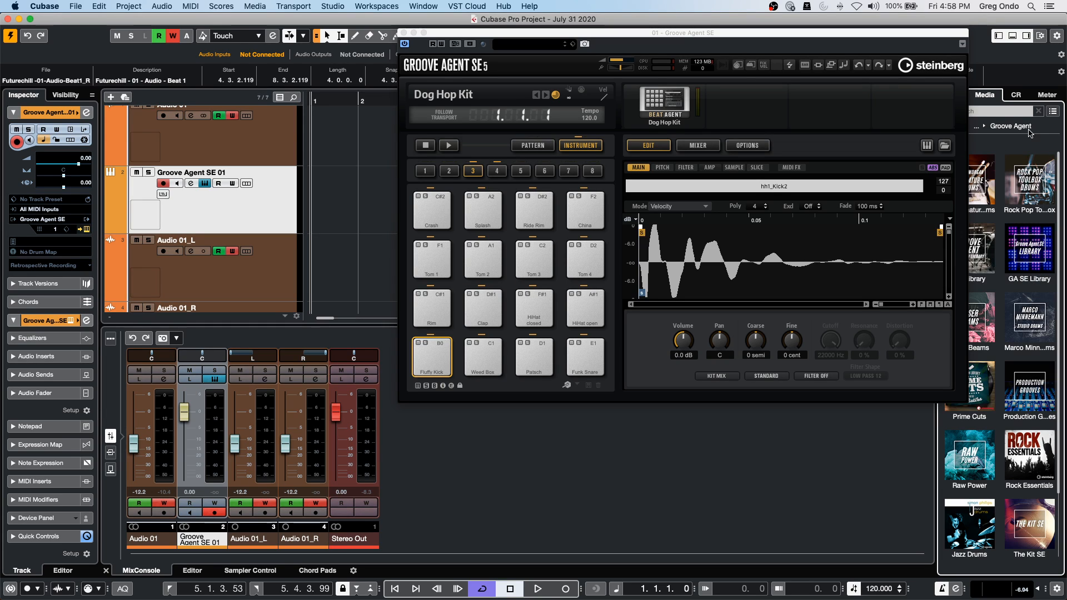
drag(889, 32, 751, 41)
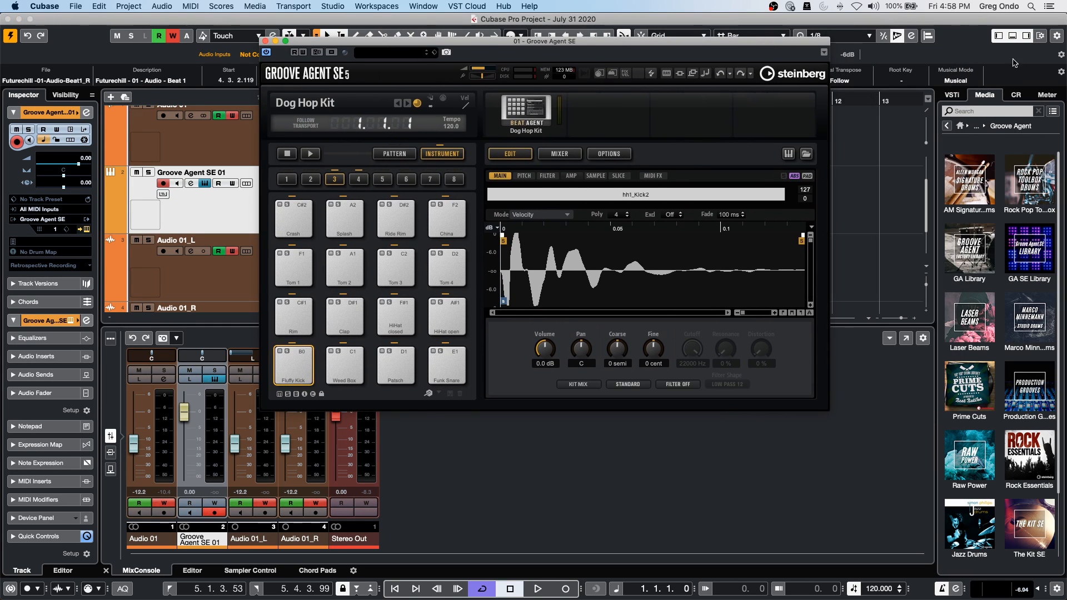
click(953, 95)
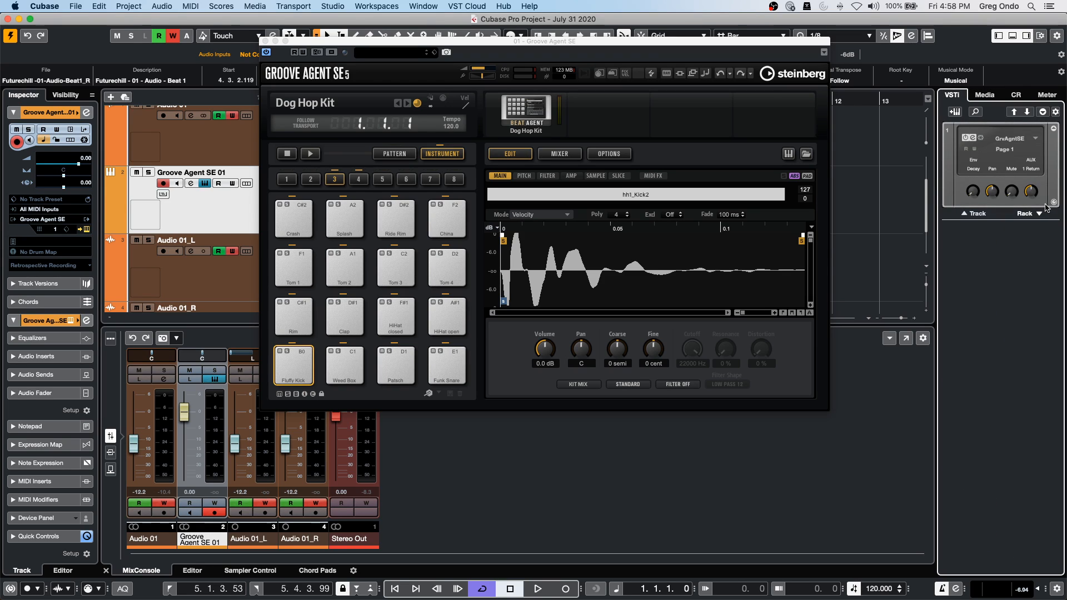
click(1052, 130)
click(1053, 130)
click(1035, 138)
click(1029, 157)
Audition the Fluffy Kick pad and route it to Out 2 in Groove Agent SE.
click(289, 366)
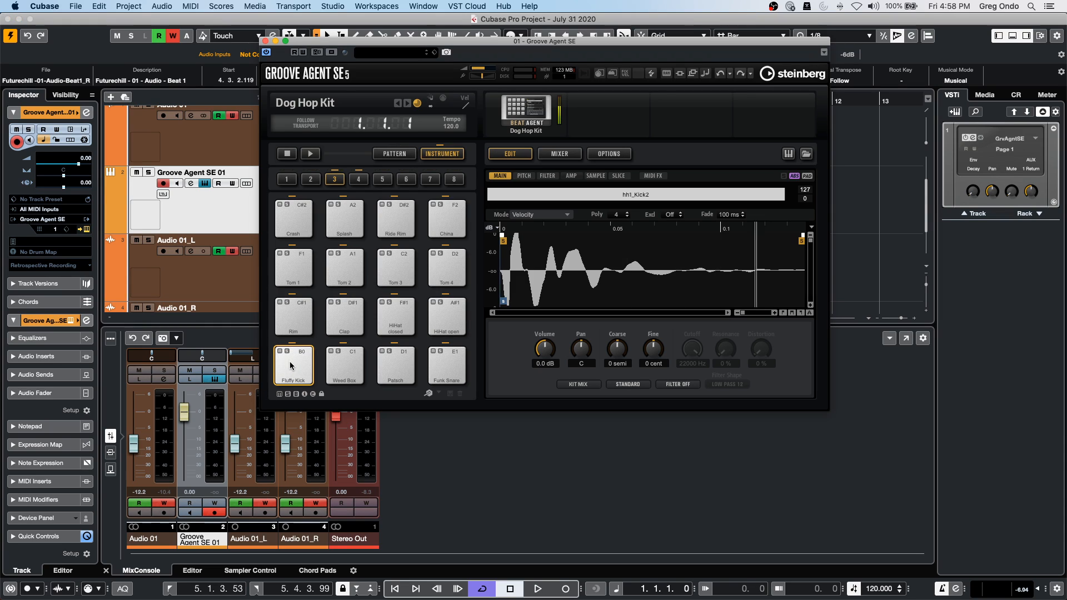
click(289, 366)
click(289, 366)
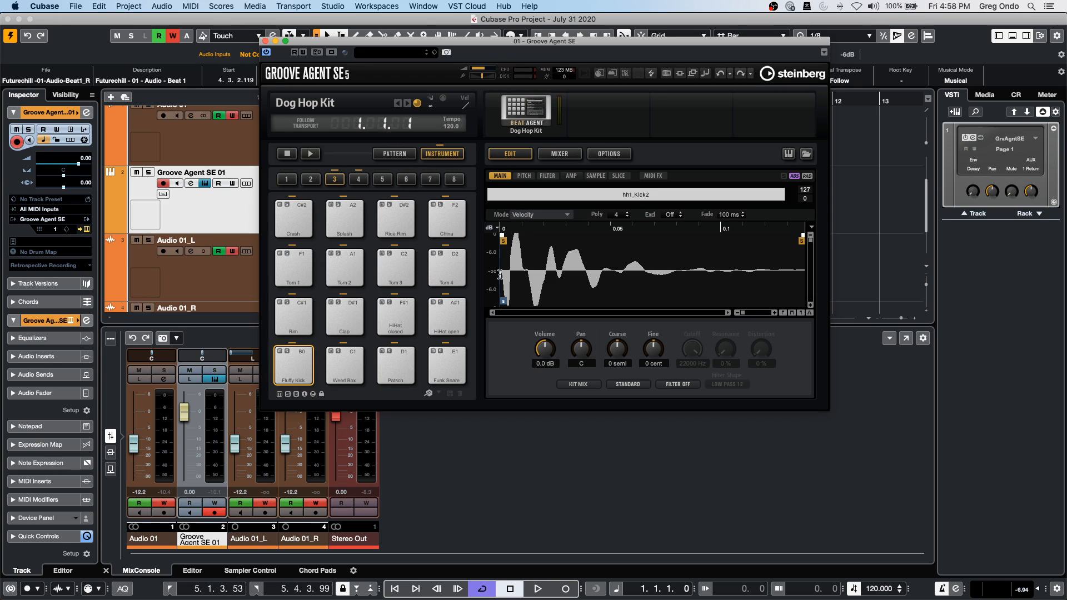
click(584, 385)
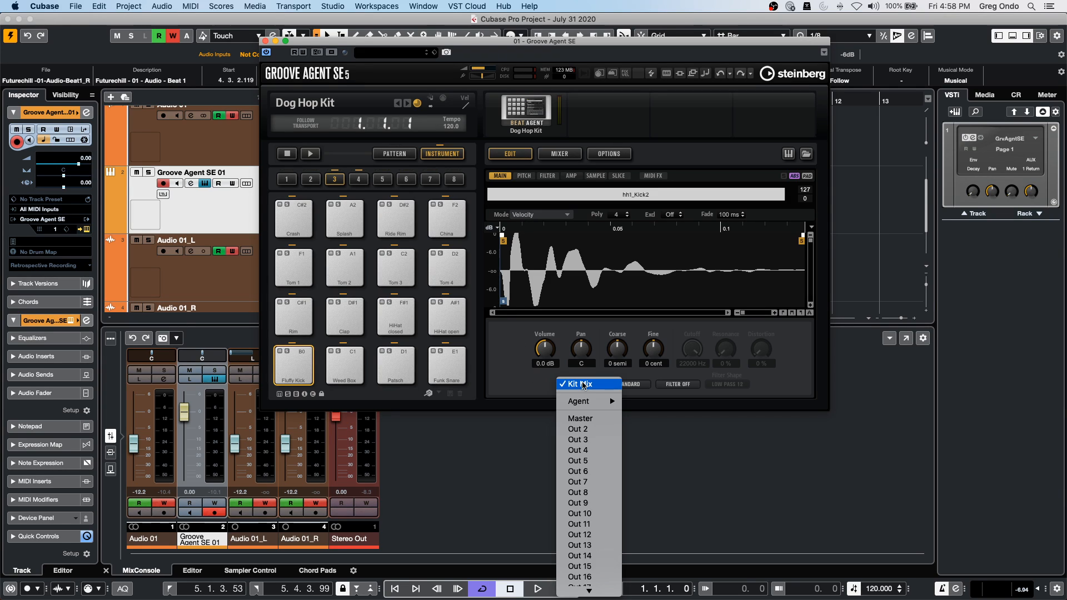
click(507, 376)
click(584, 385)
click(579, 430)
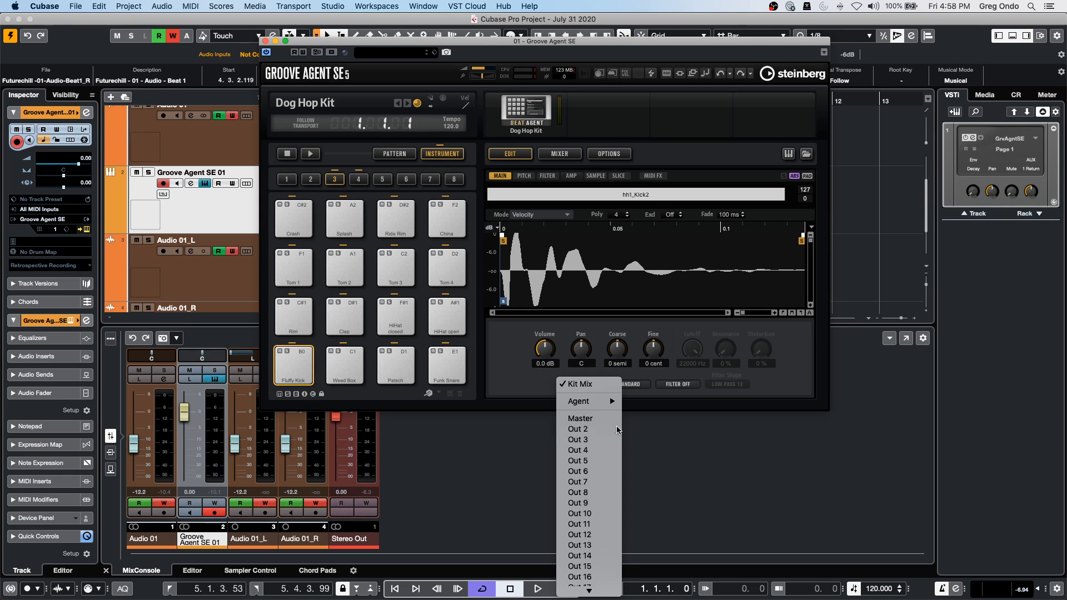
Route the Weed Box pad to Out 3 and audition both the Weed Box and Fluffy Kick pads.
click(357, 368)
click(581, 385)
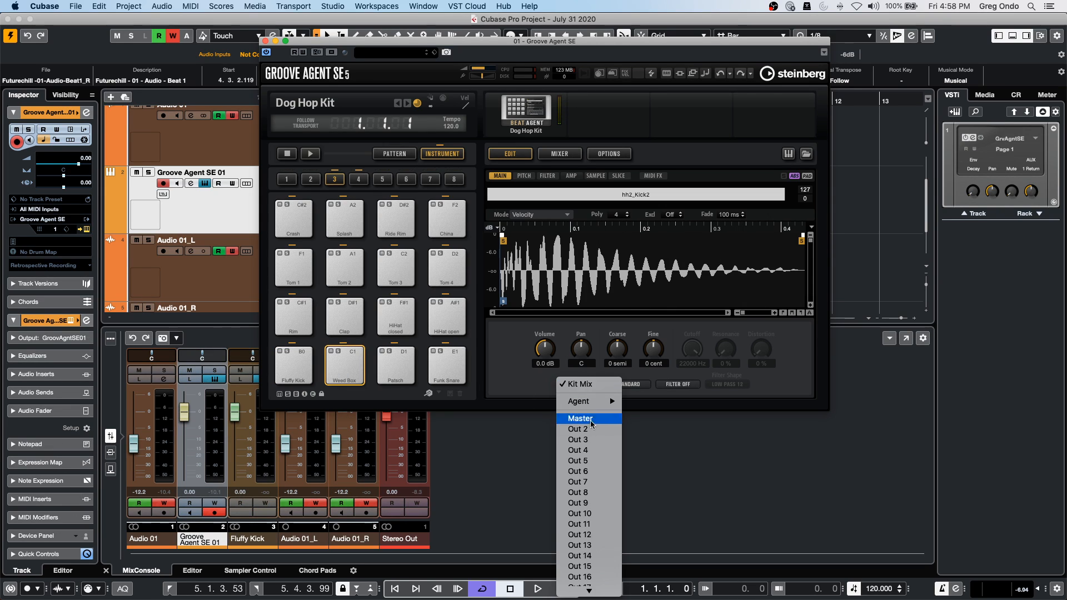
click(598, 439)
click(345, 366)
click(346, 367)
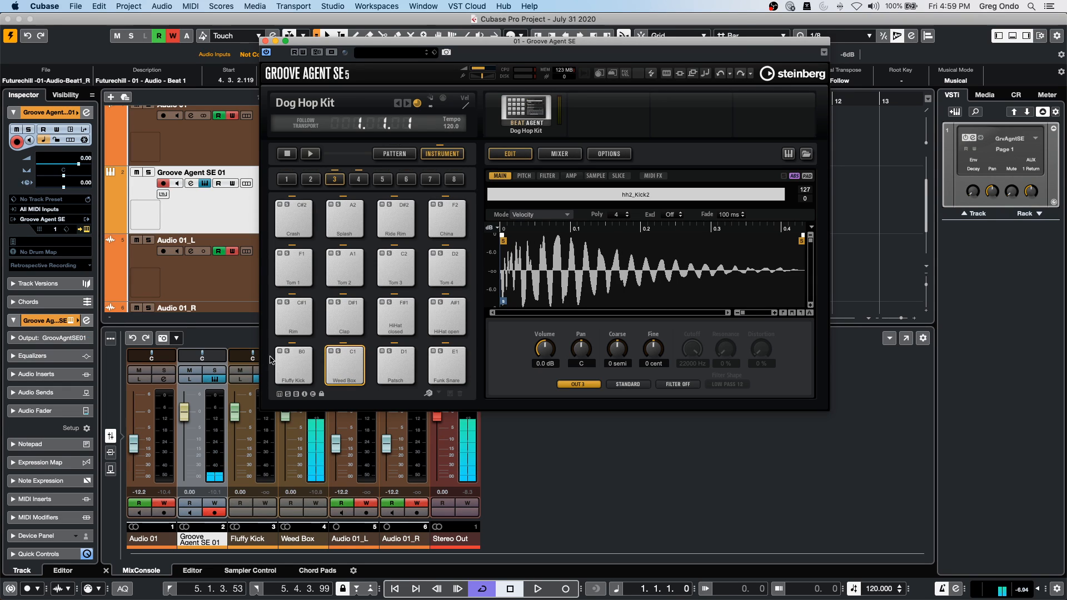
click(288, 367)
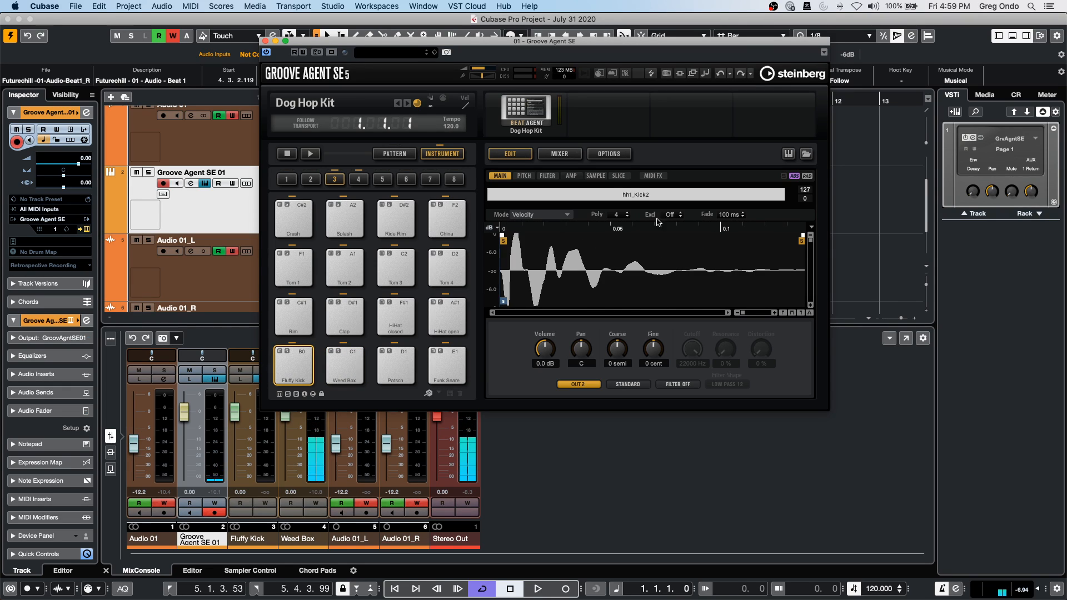